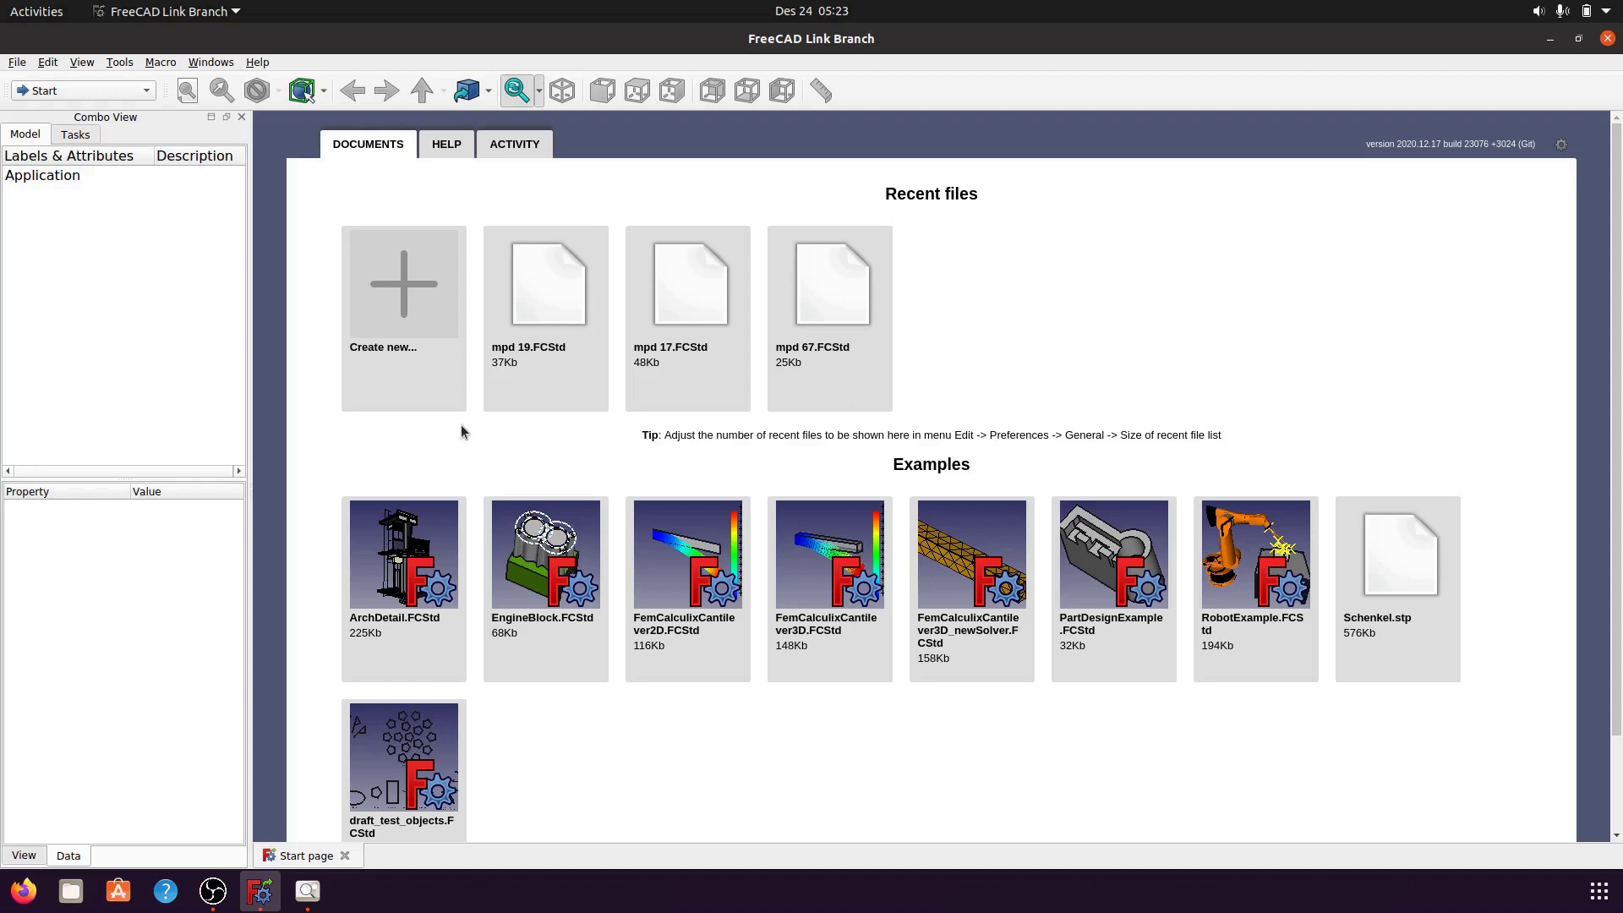
- Create a new Unnamed document and make Part Design the active workbench
click(411, 305)
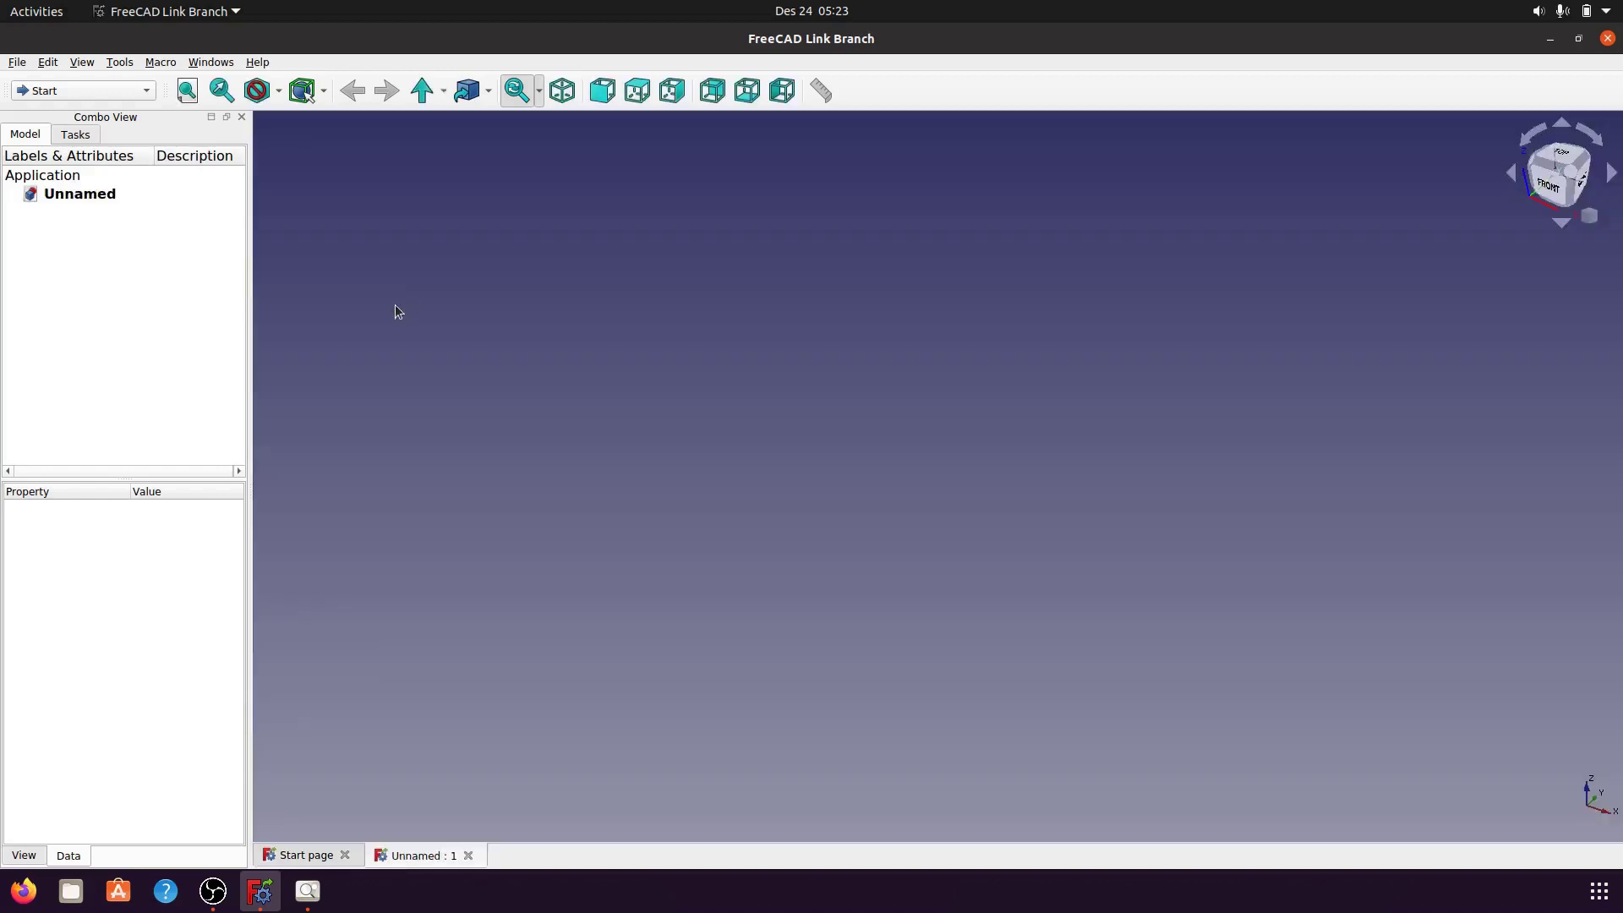
click(150, 91)
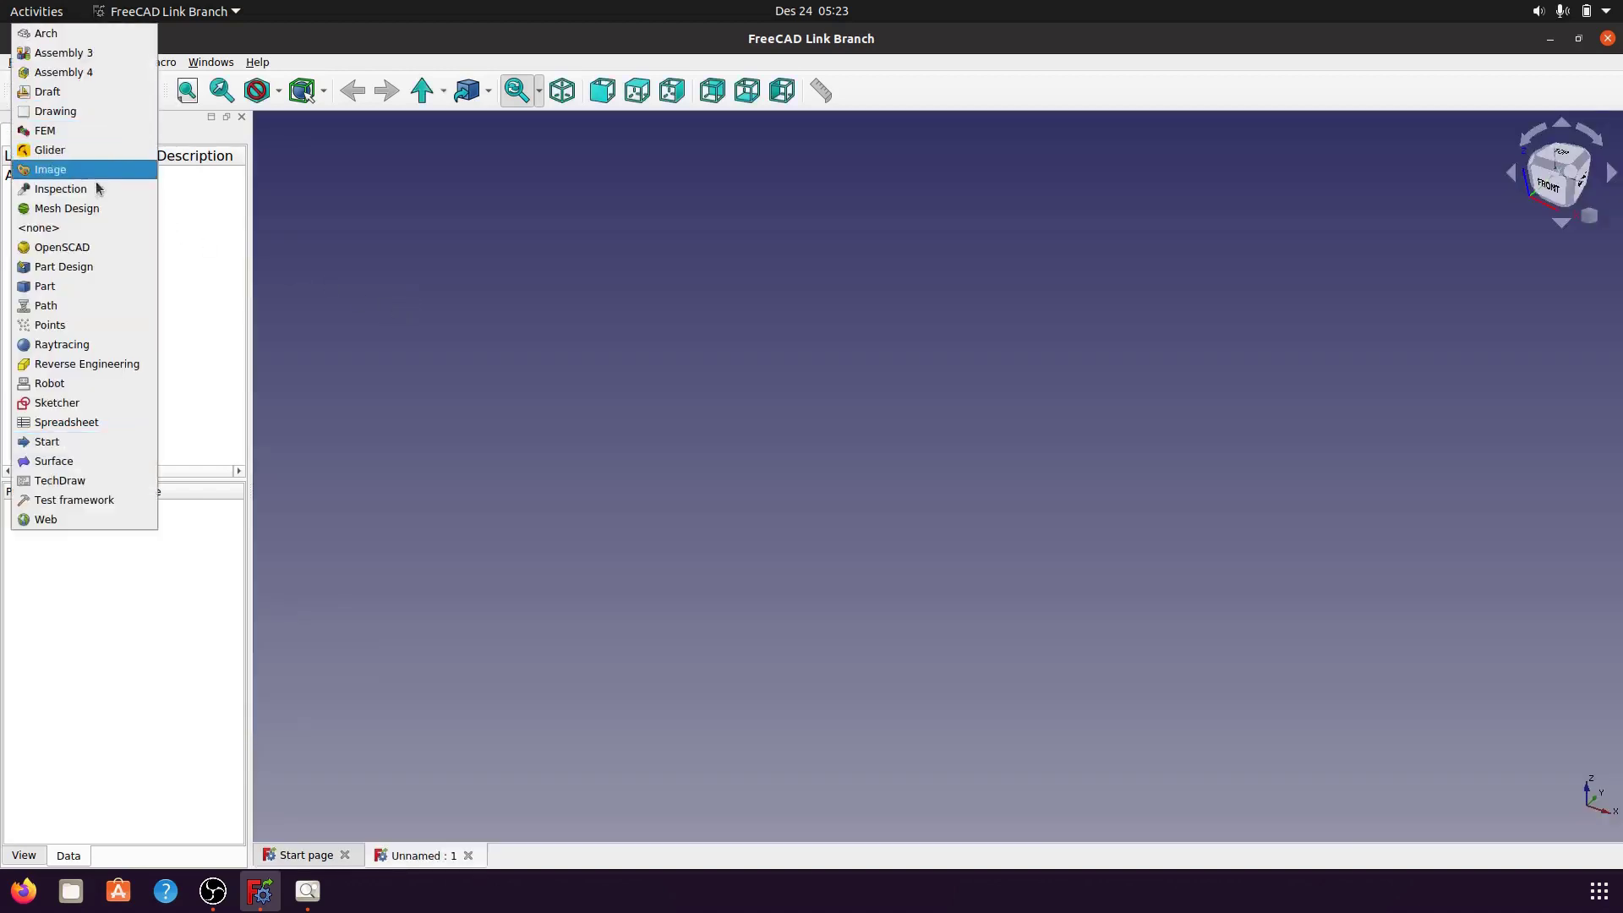
click(81, 266)
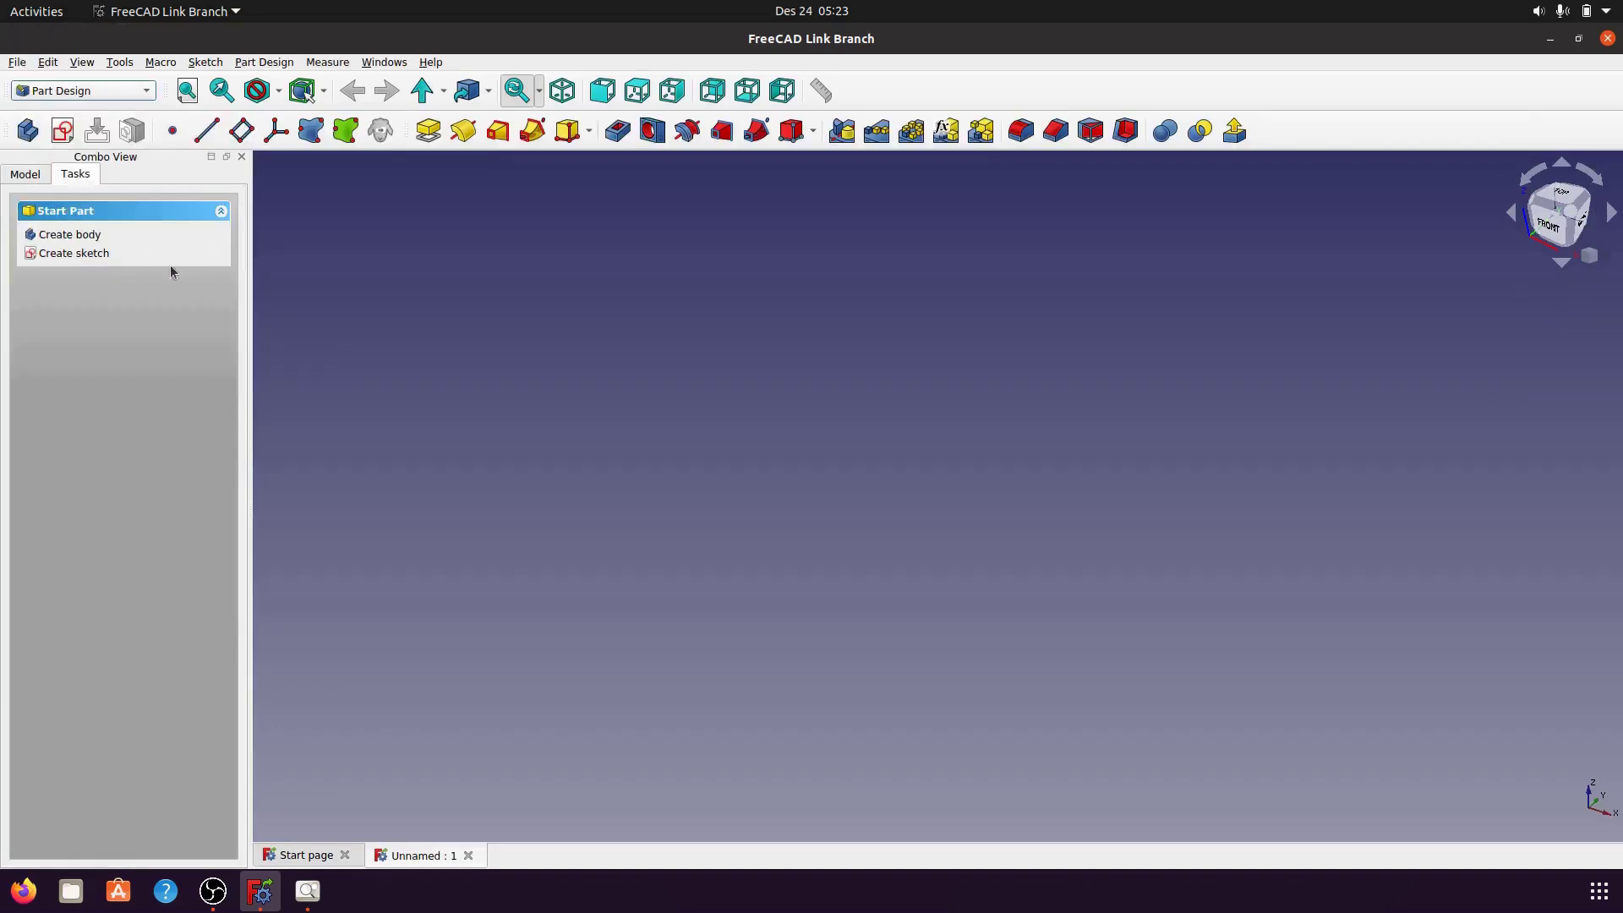
click(308, 888)
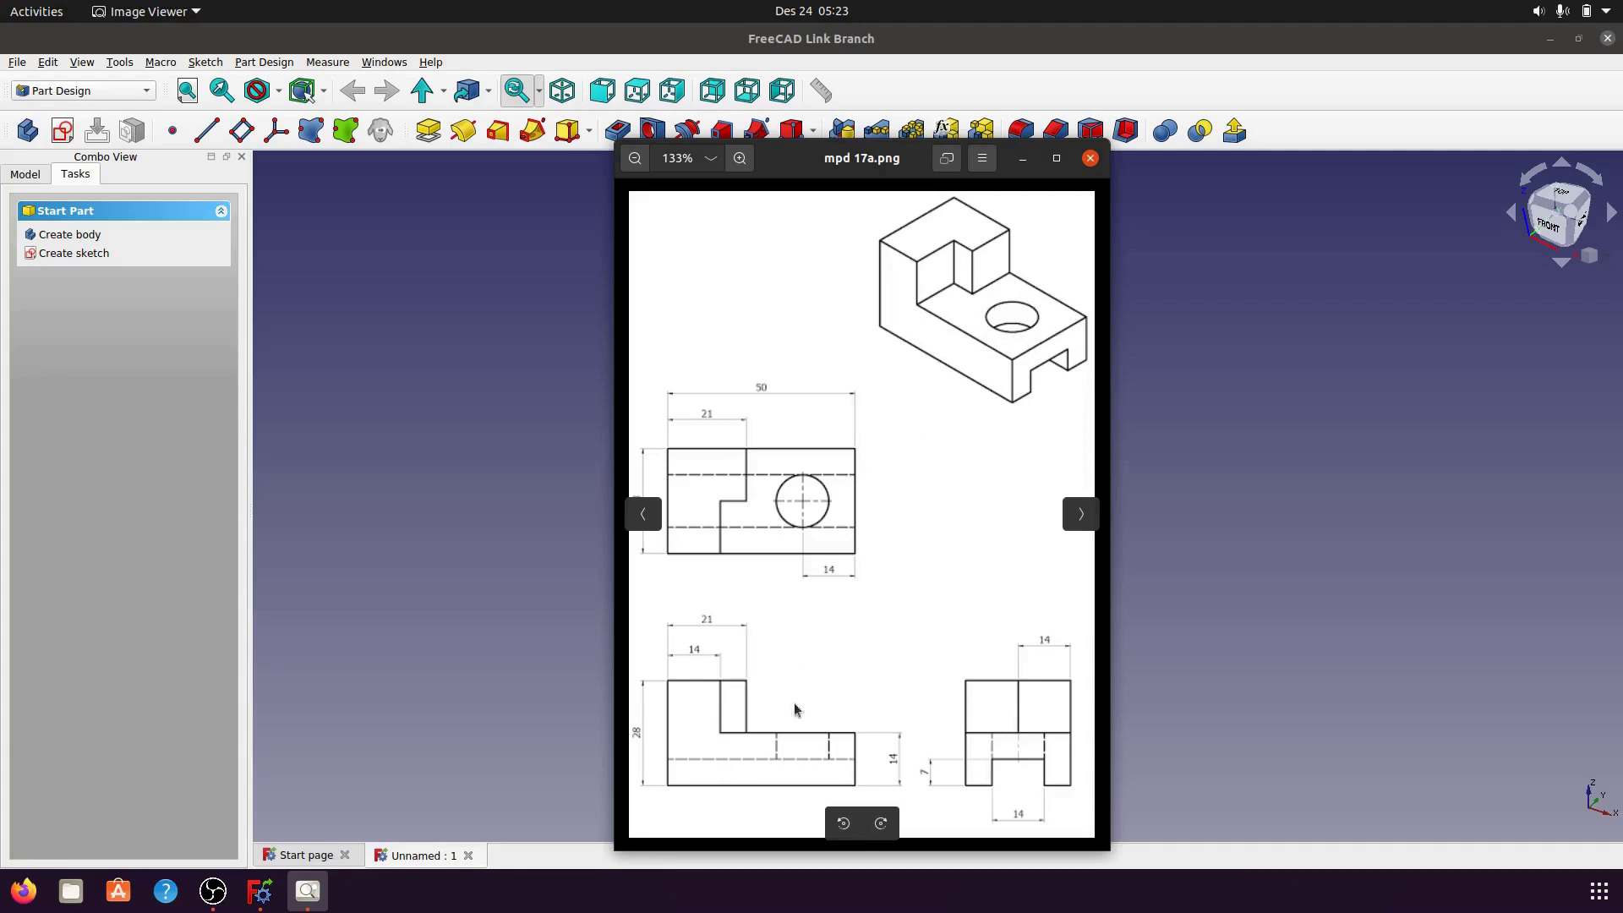
click(1023, 160)
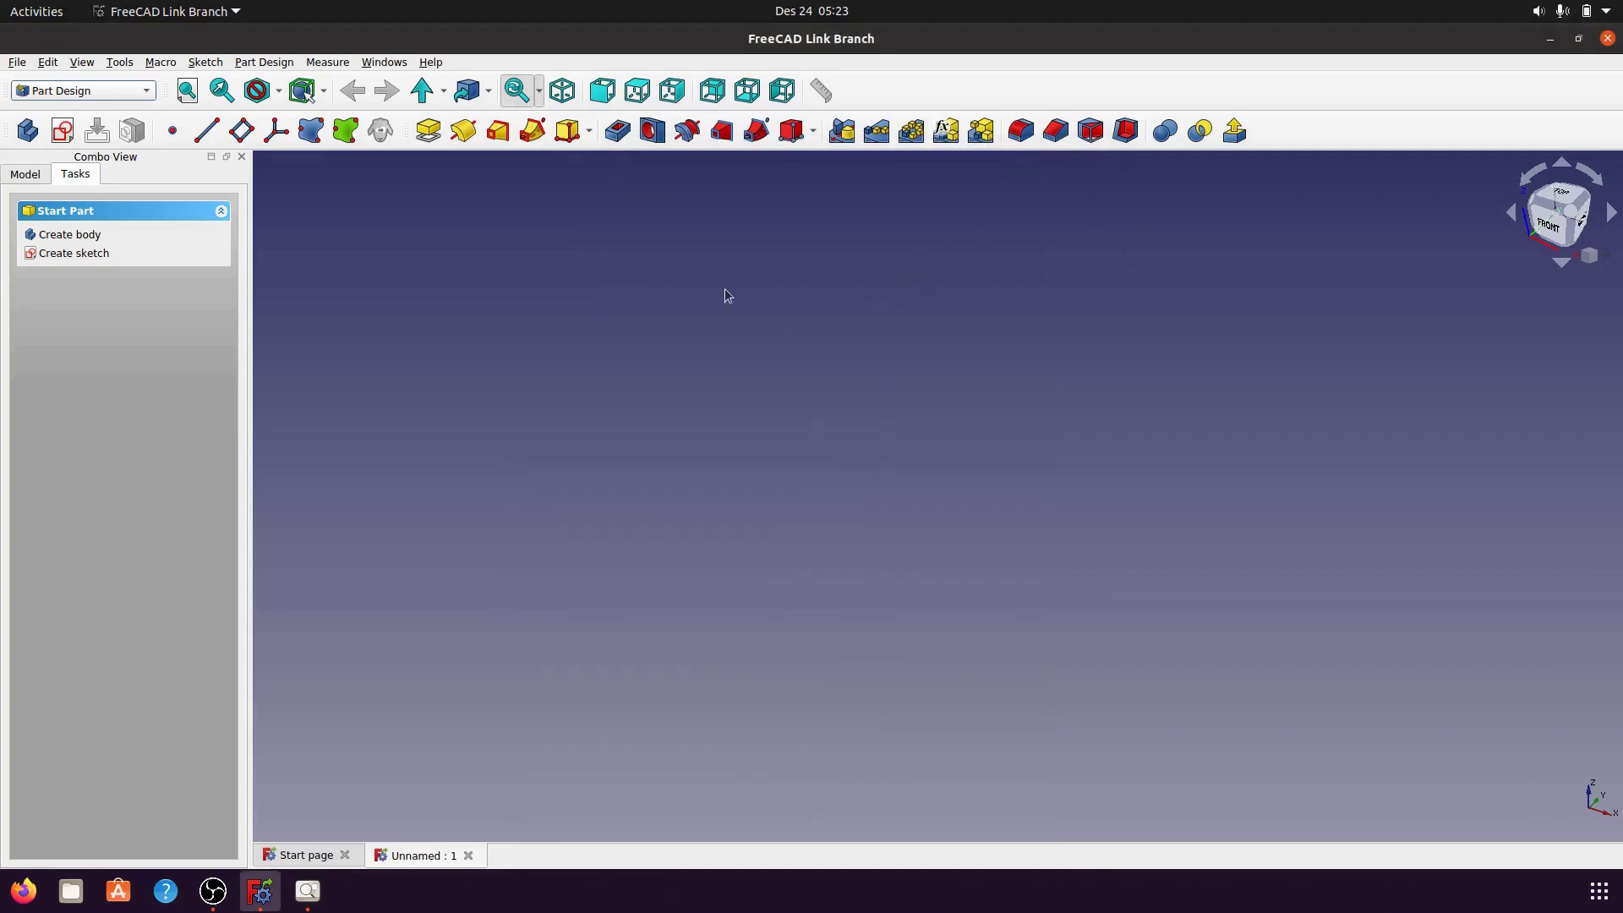
- Create a body and open a new sketch on its XZ_Plane
click(71, 240)
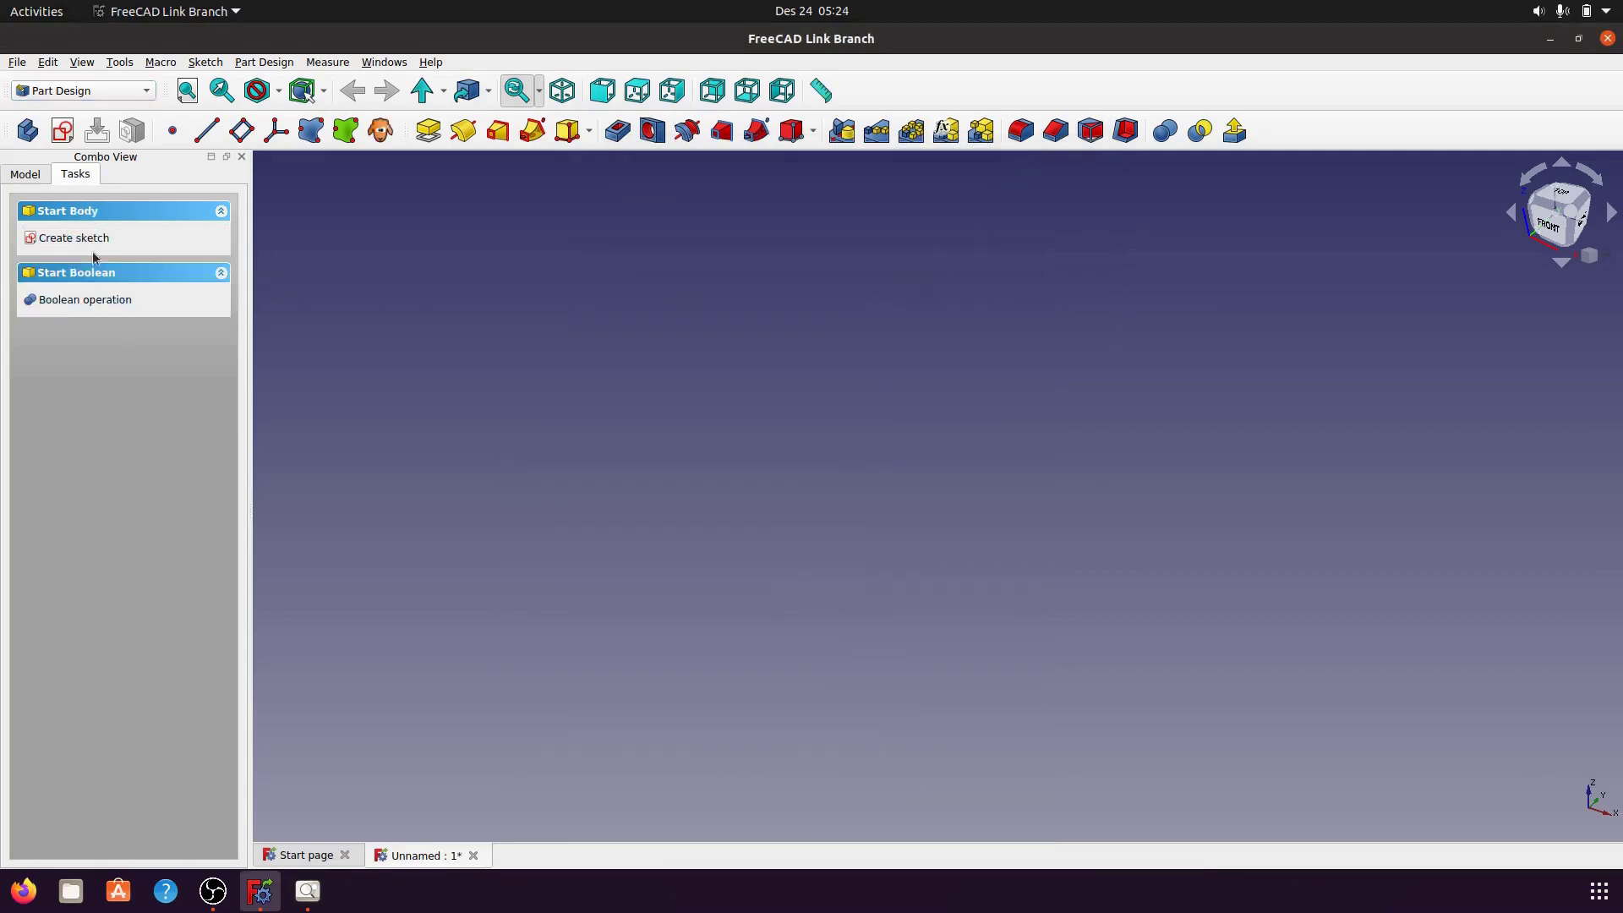
click(93, 239)
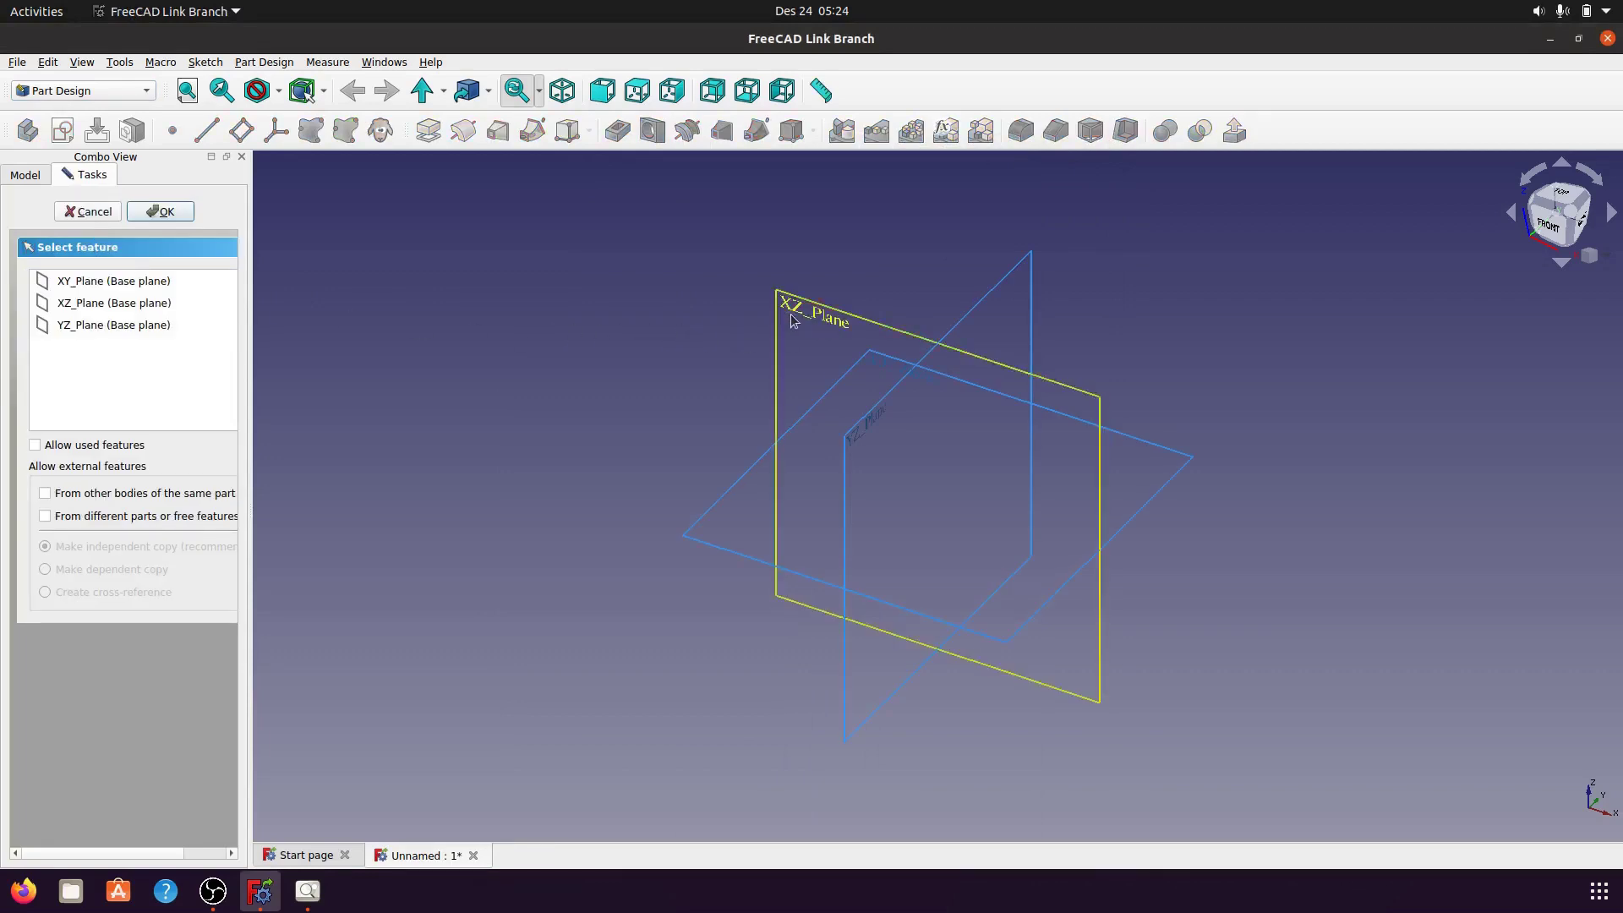
click(87, 306)
click(173, 218)
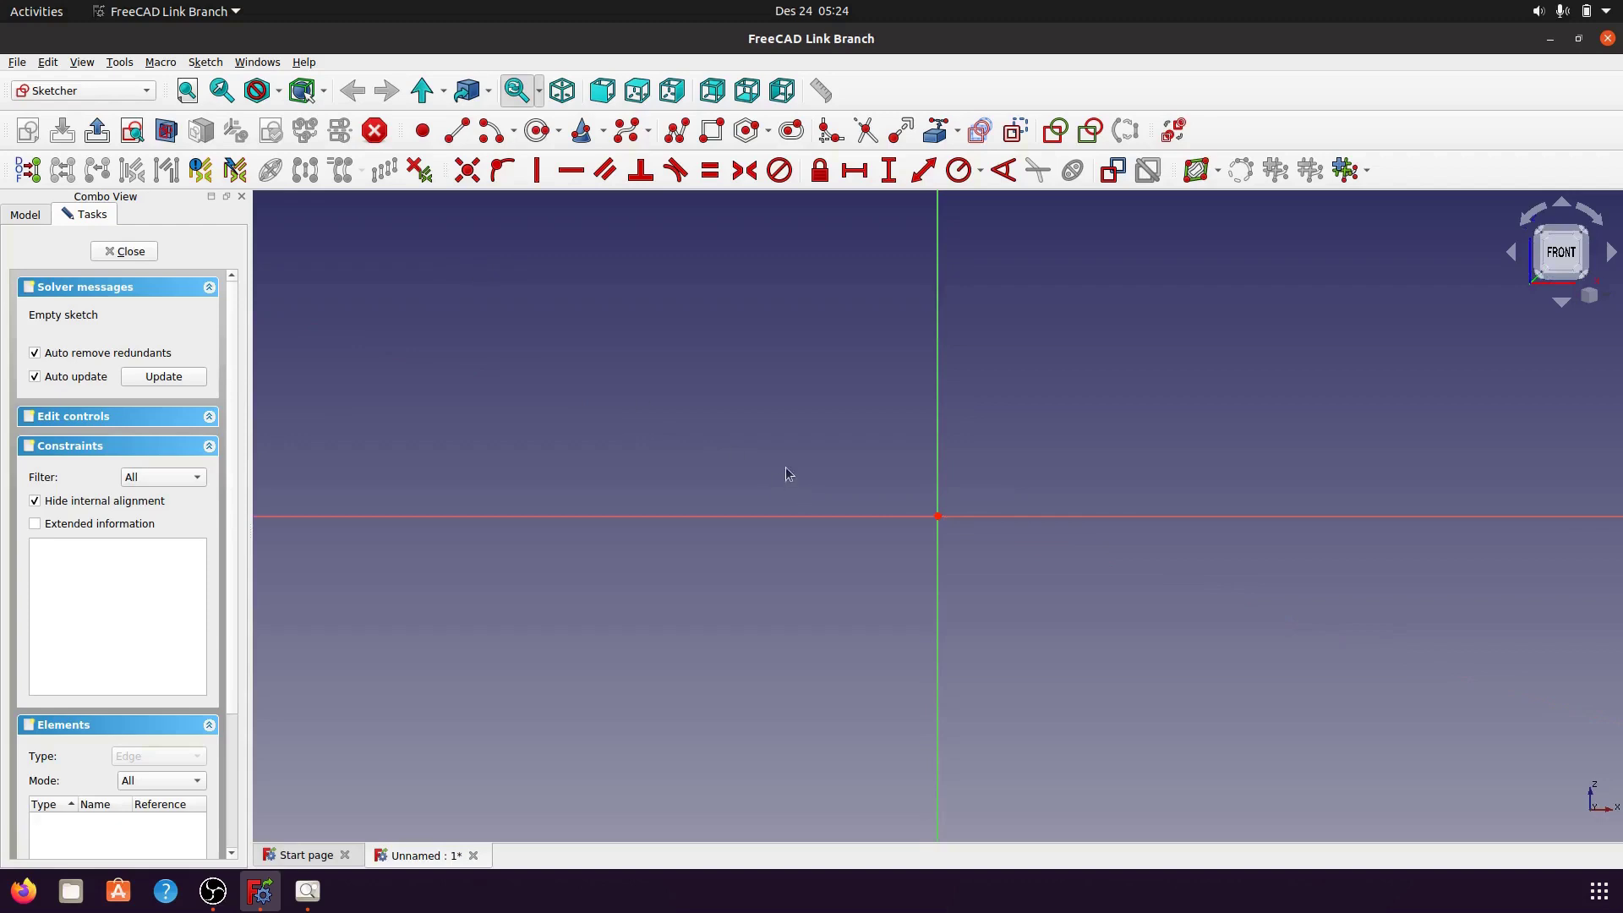
- Draw a closed six-line stepped L outline with the Polyline tool, starting and ending top-left
click(677, 132)
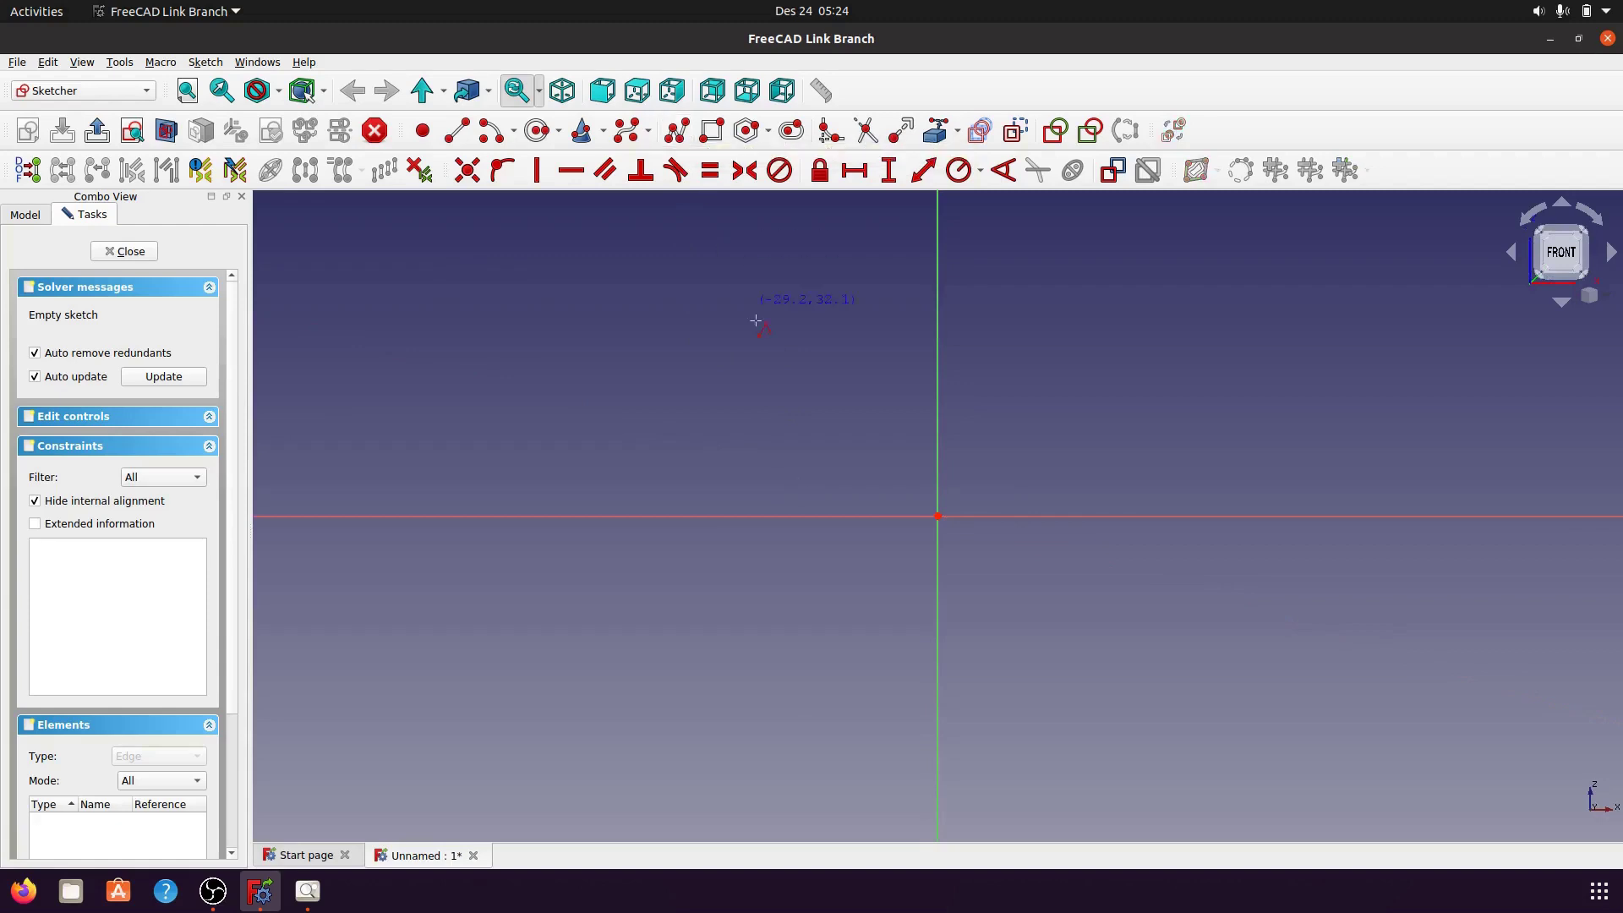
click(874, 368)
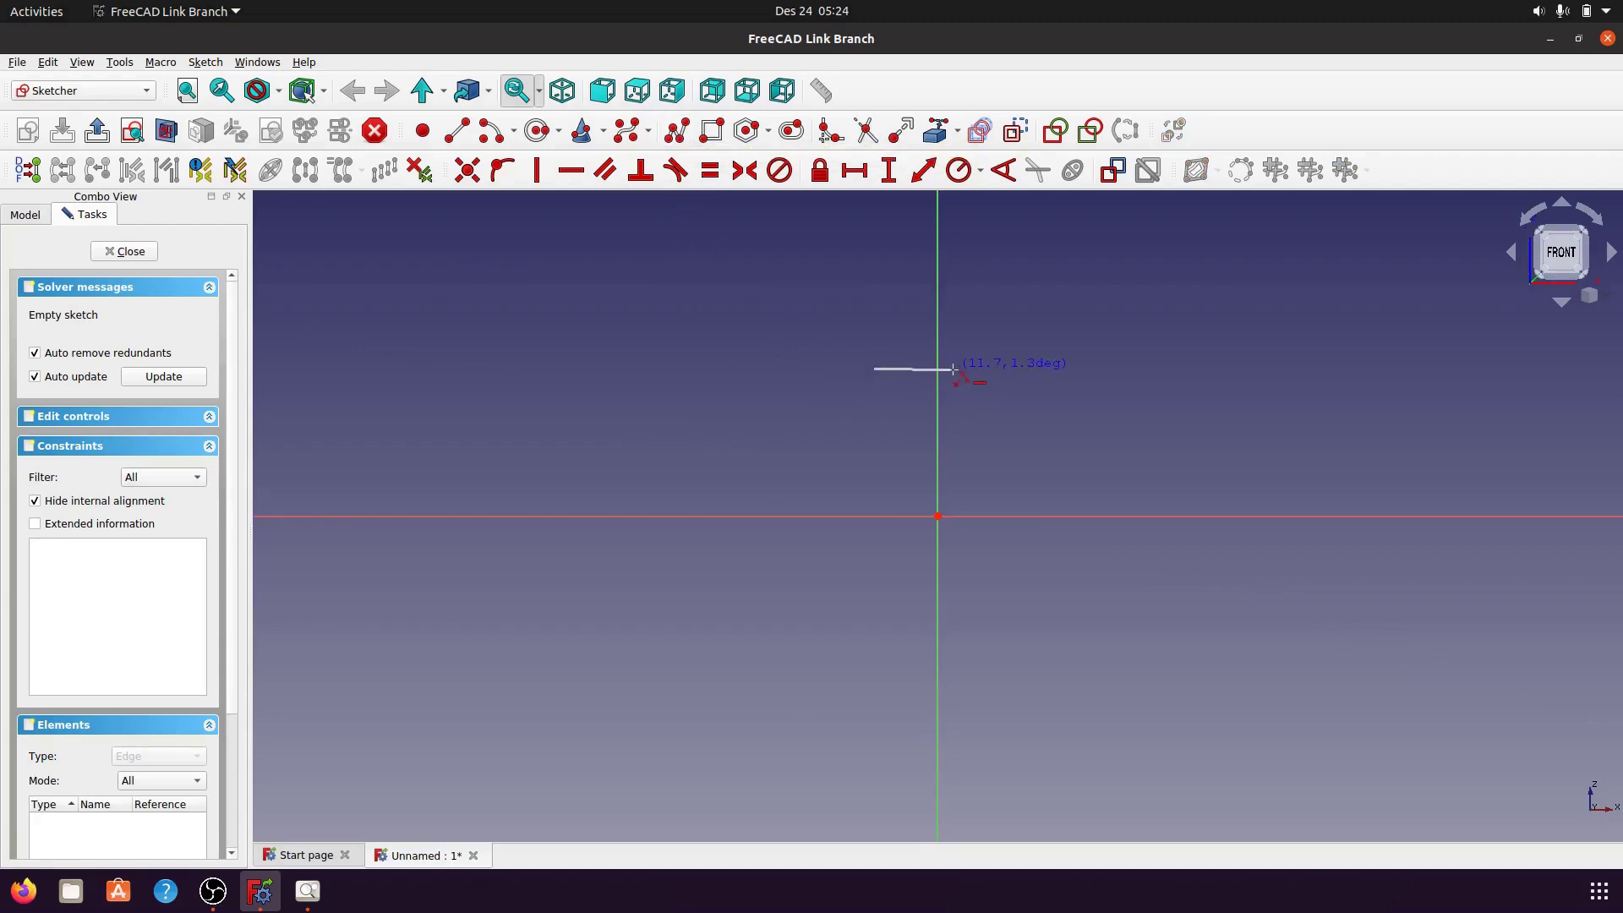
click(998, 367)
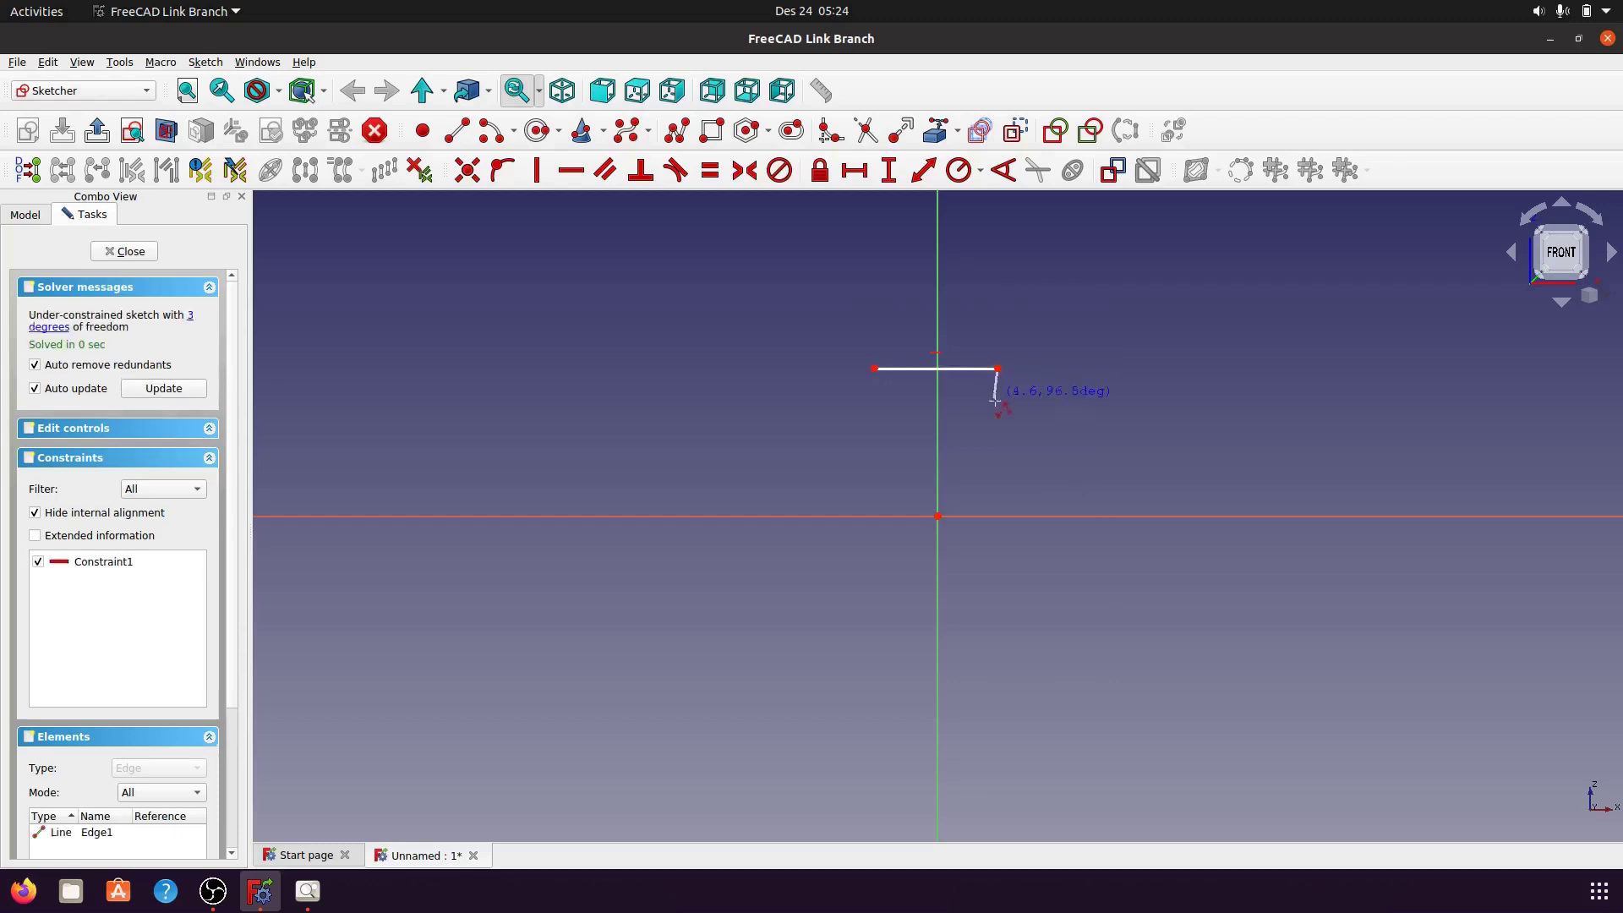
click(1002, 491)
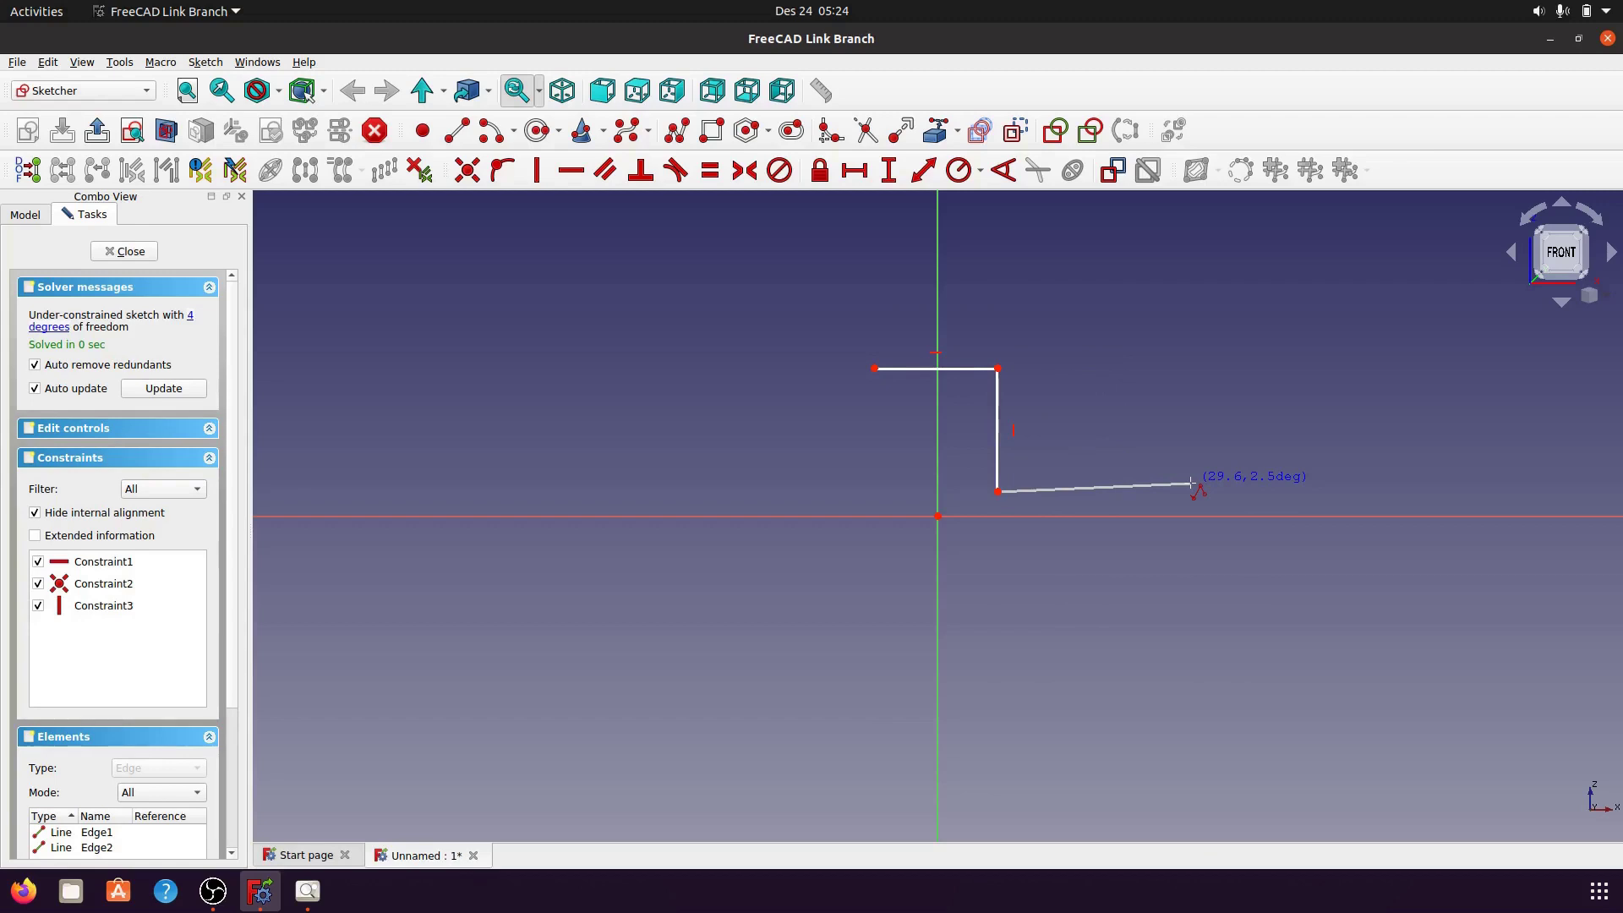
click(1192, 483)
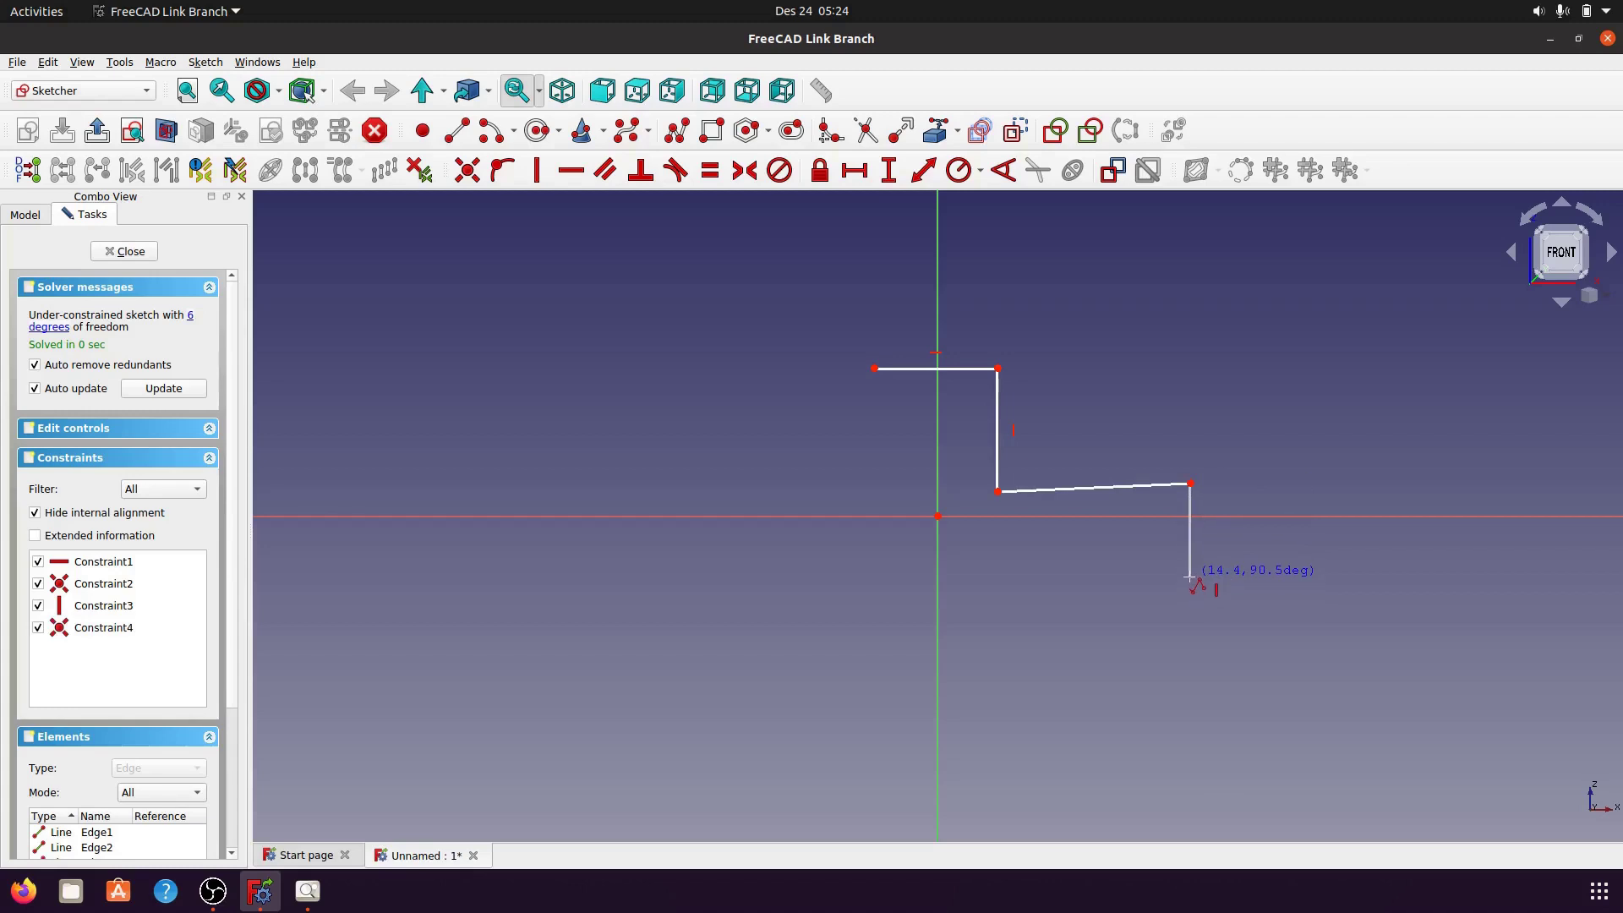
click(1191, 577)
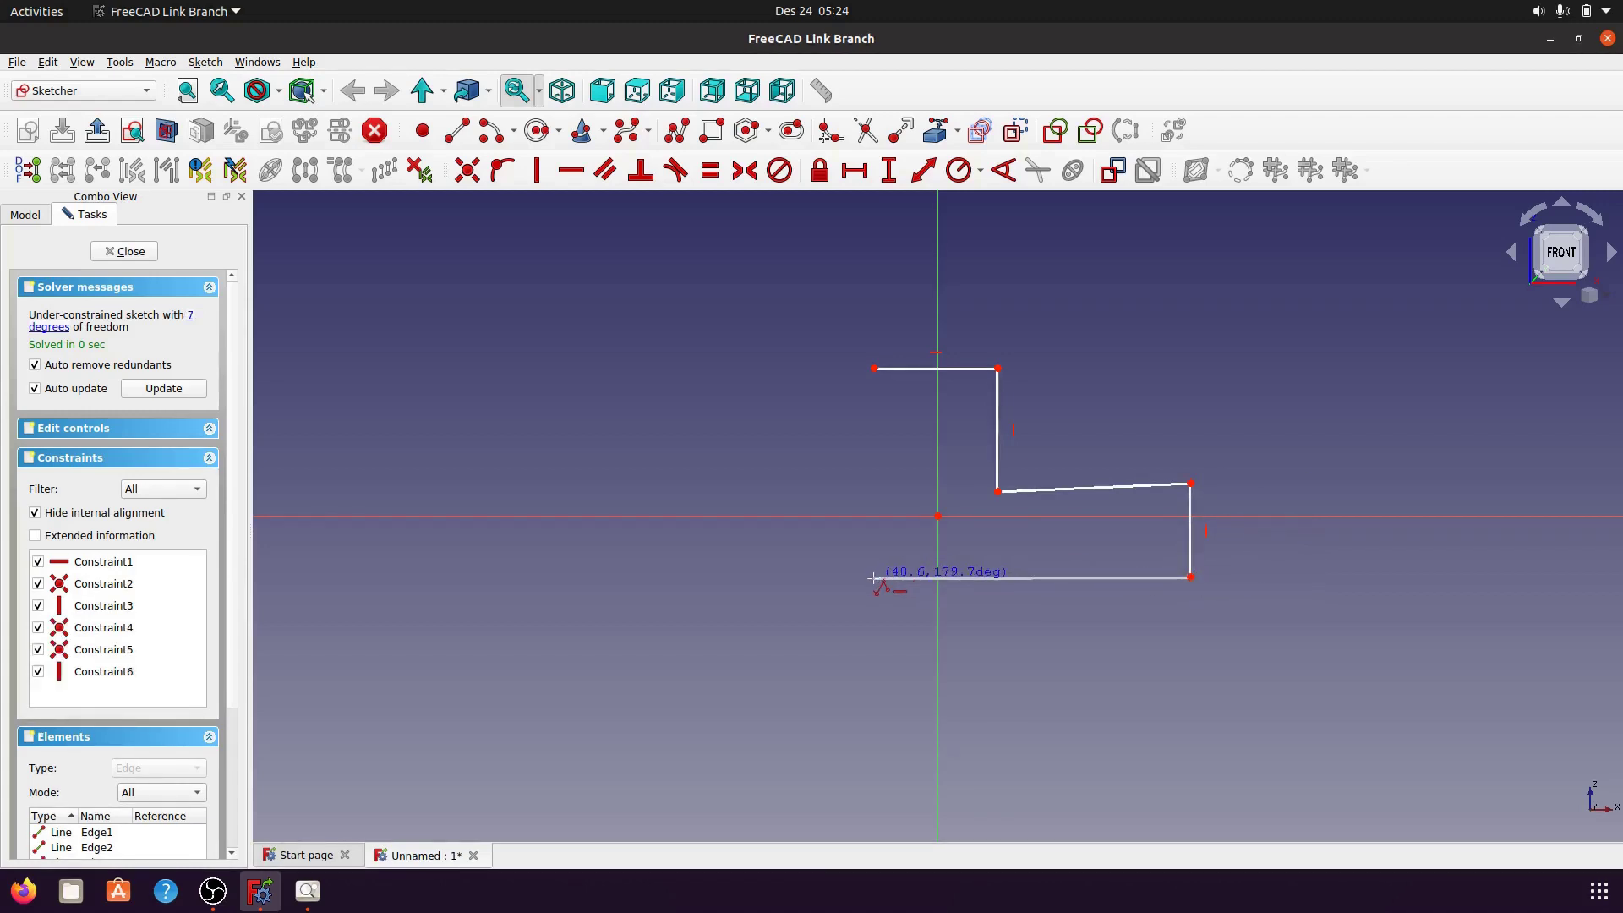
click(874, 577)
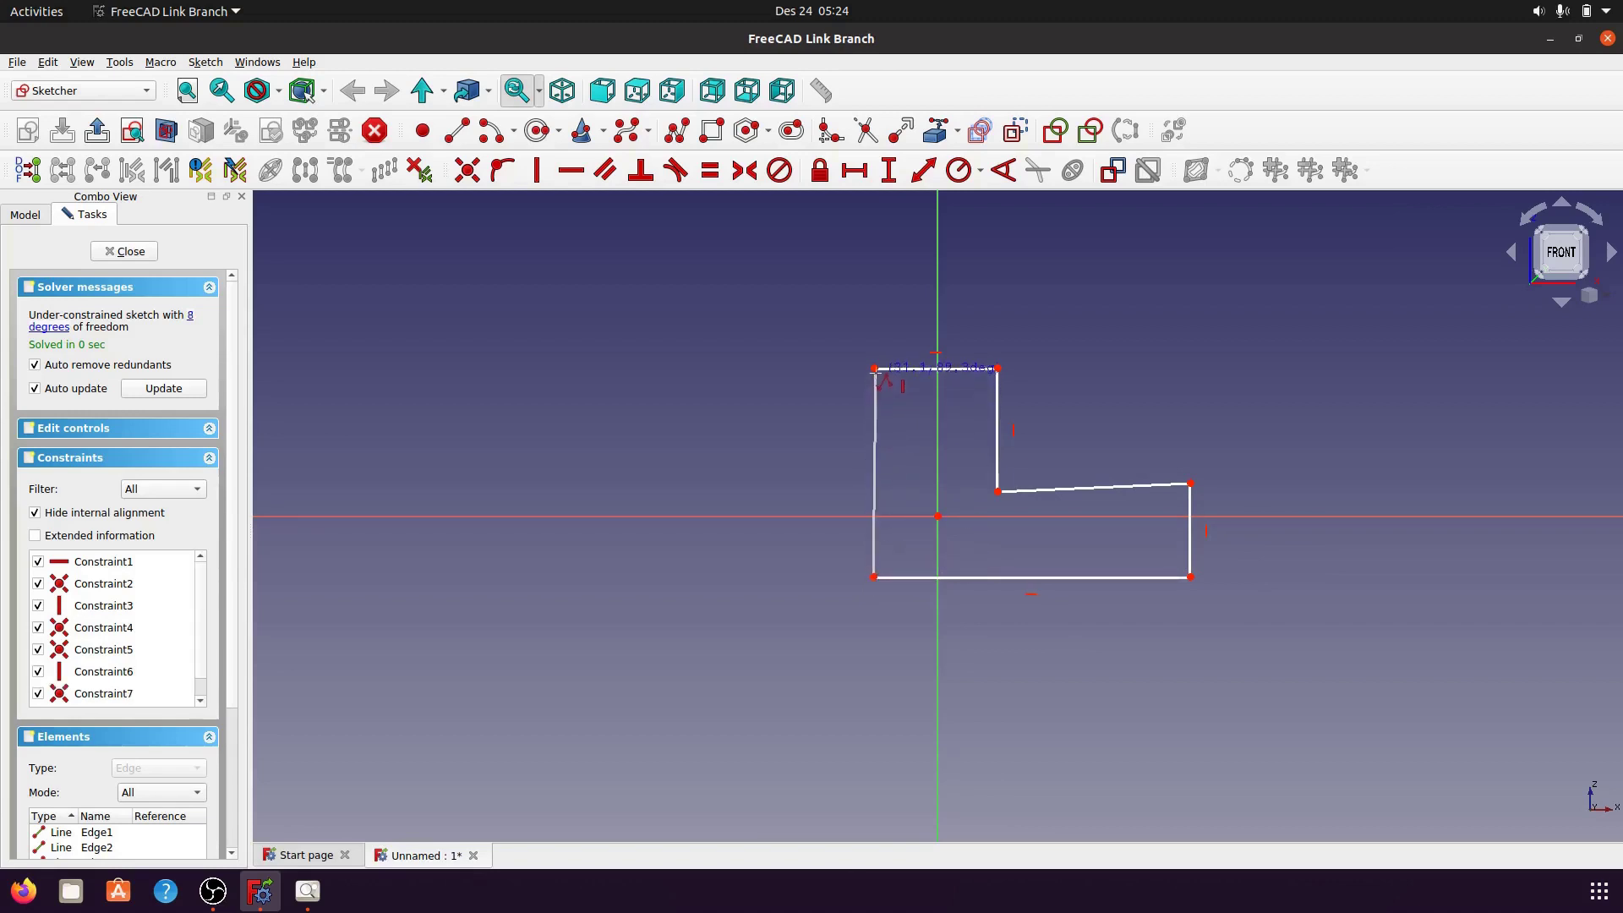
click(874, 369)
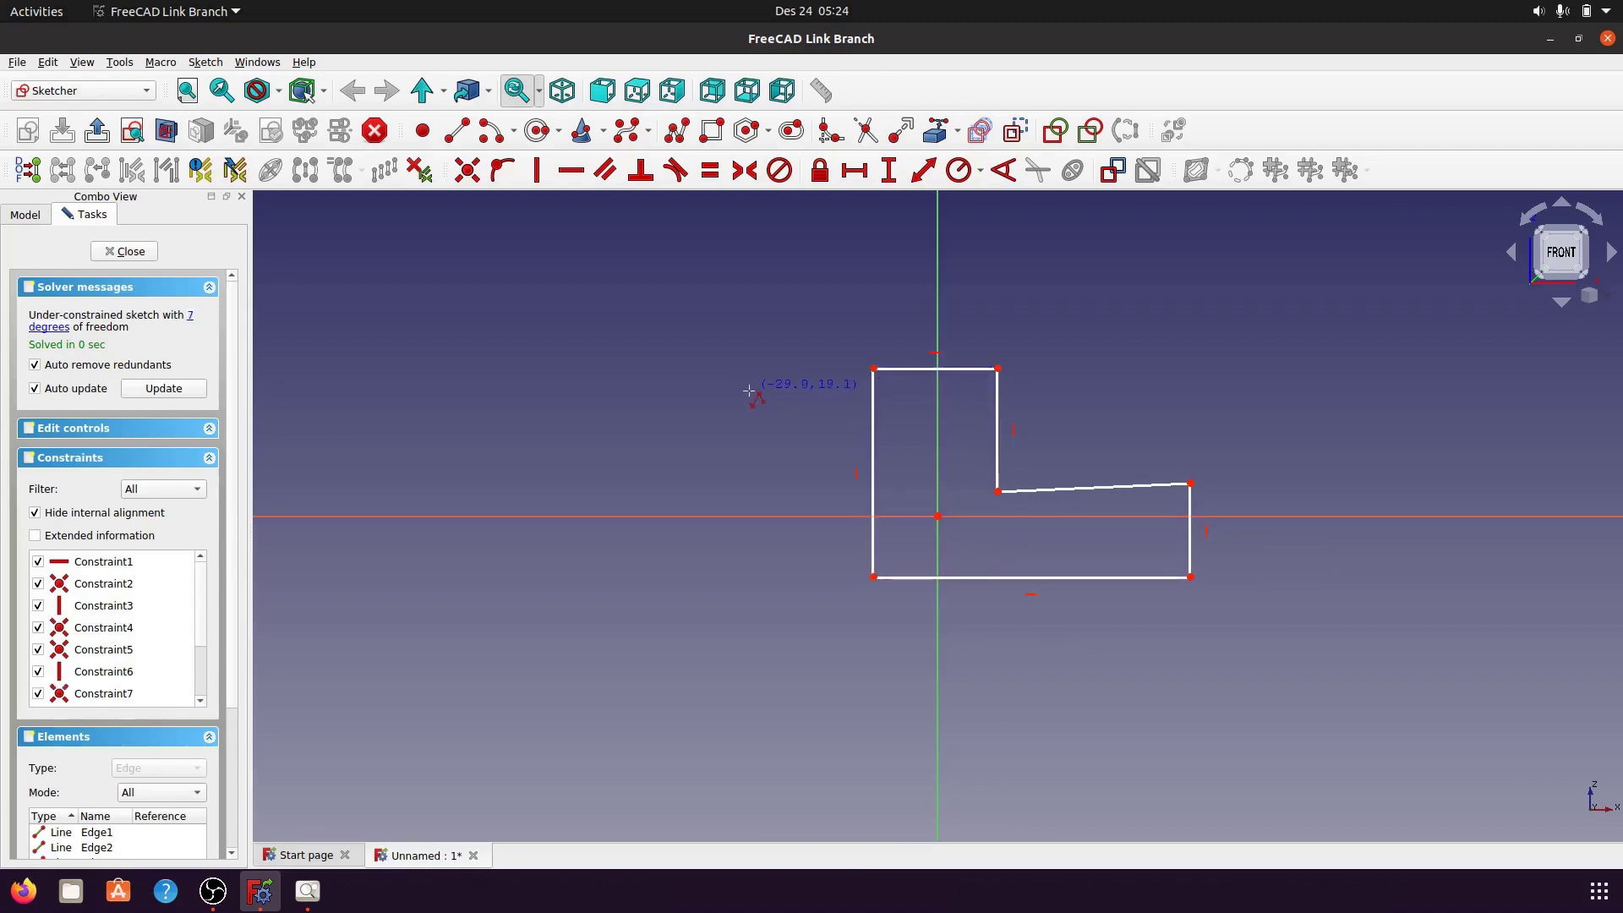
- End the polyline and constrain the slanted step edge to be horizontal
right_click(1099, 372)
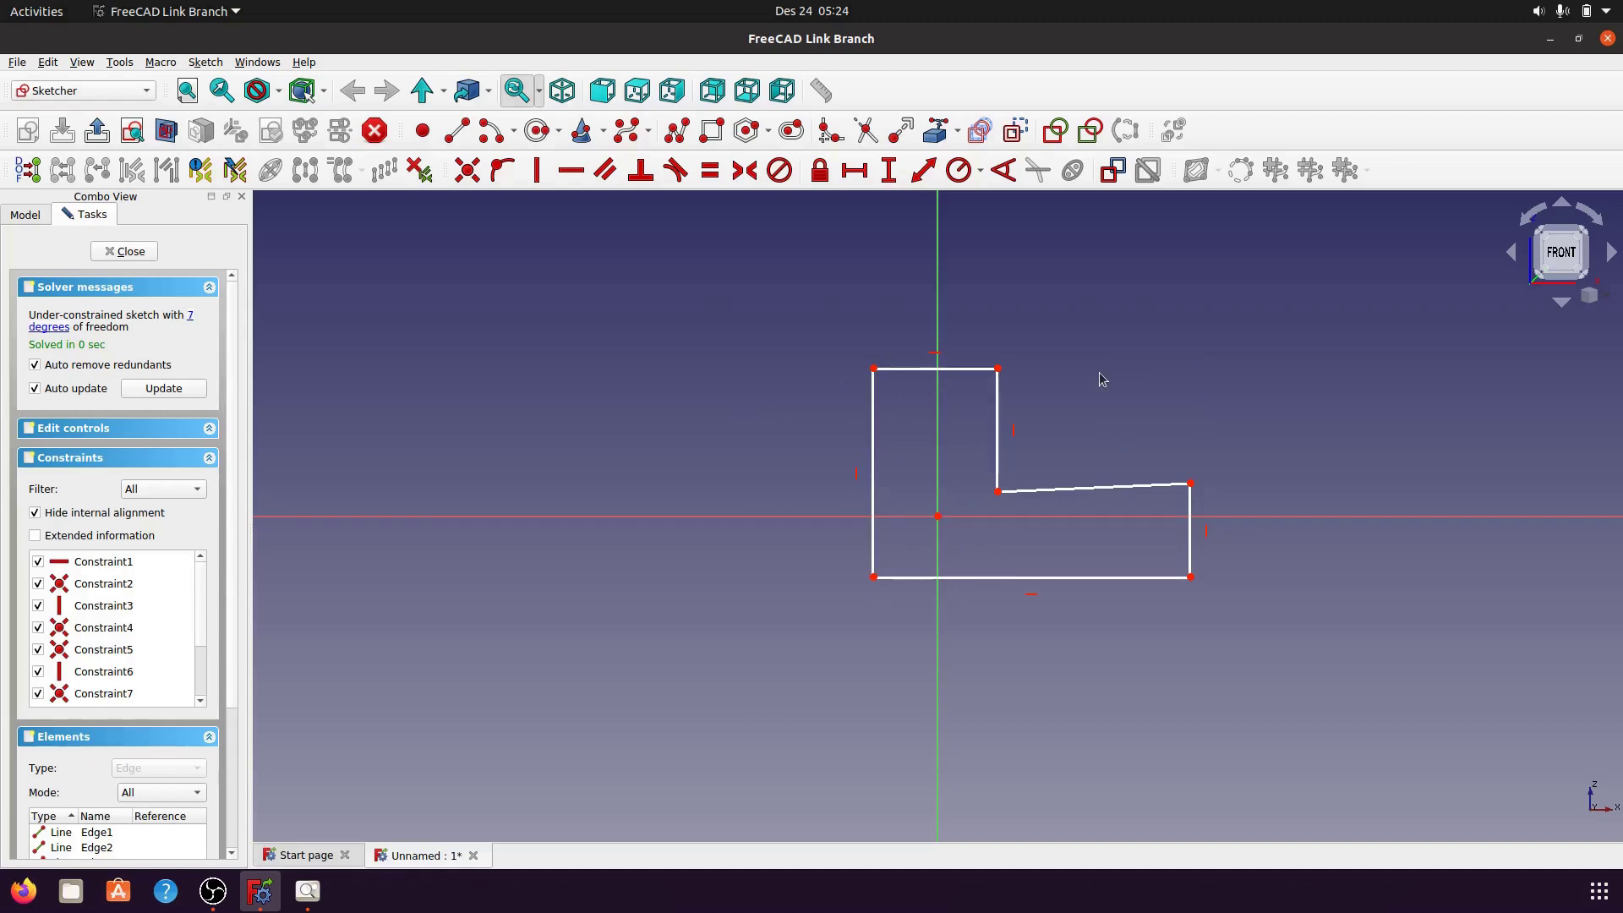
click(1093, 495)
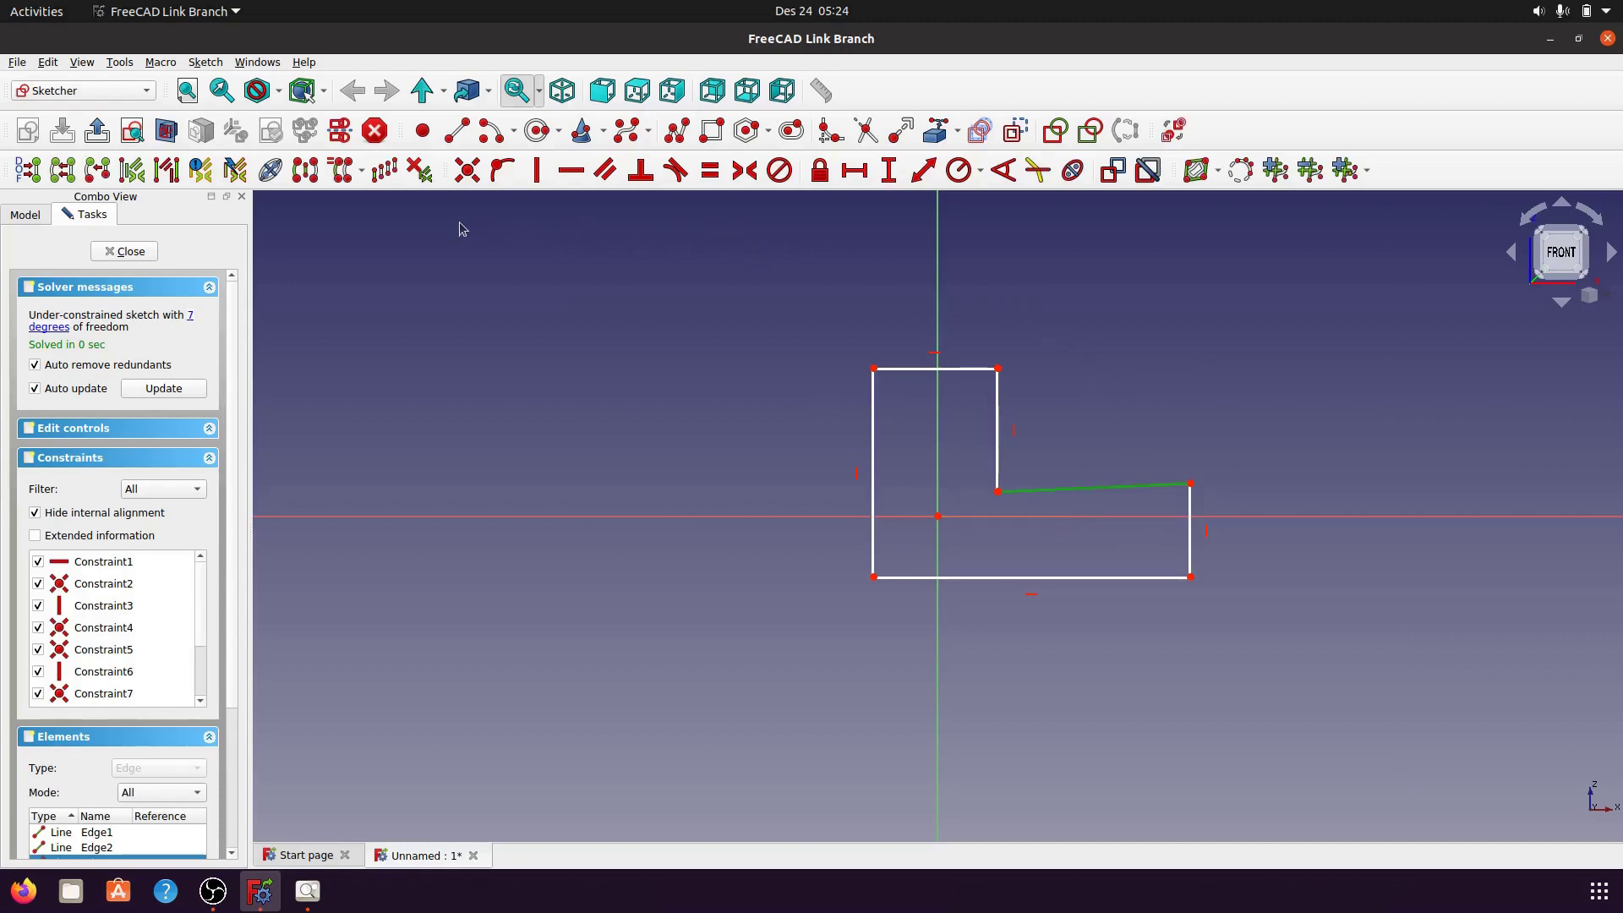
click(574, 173)
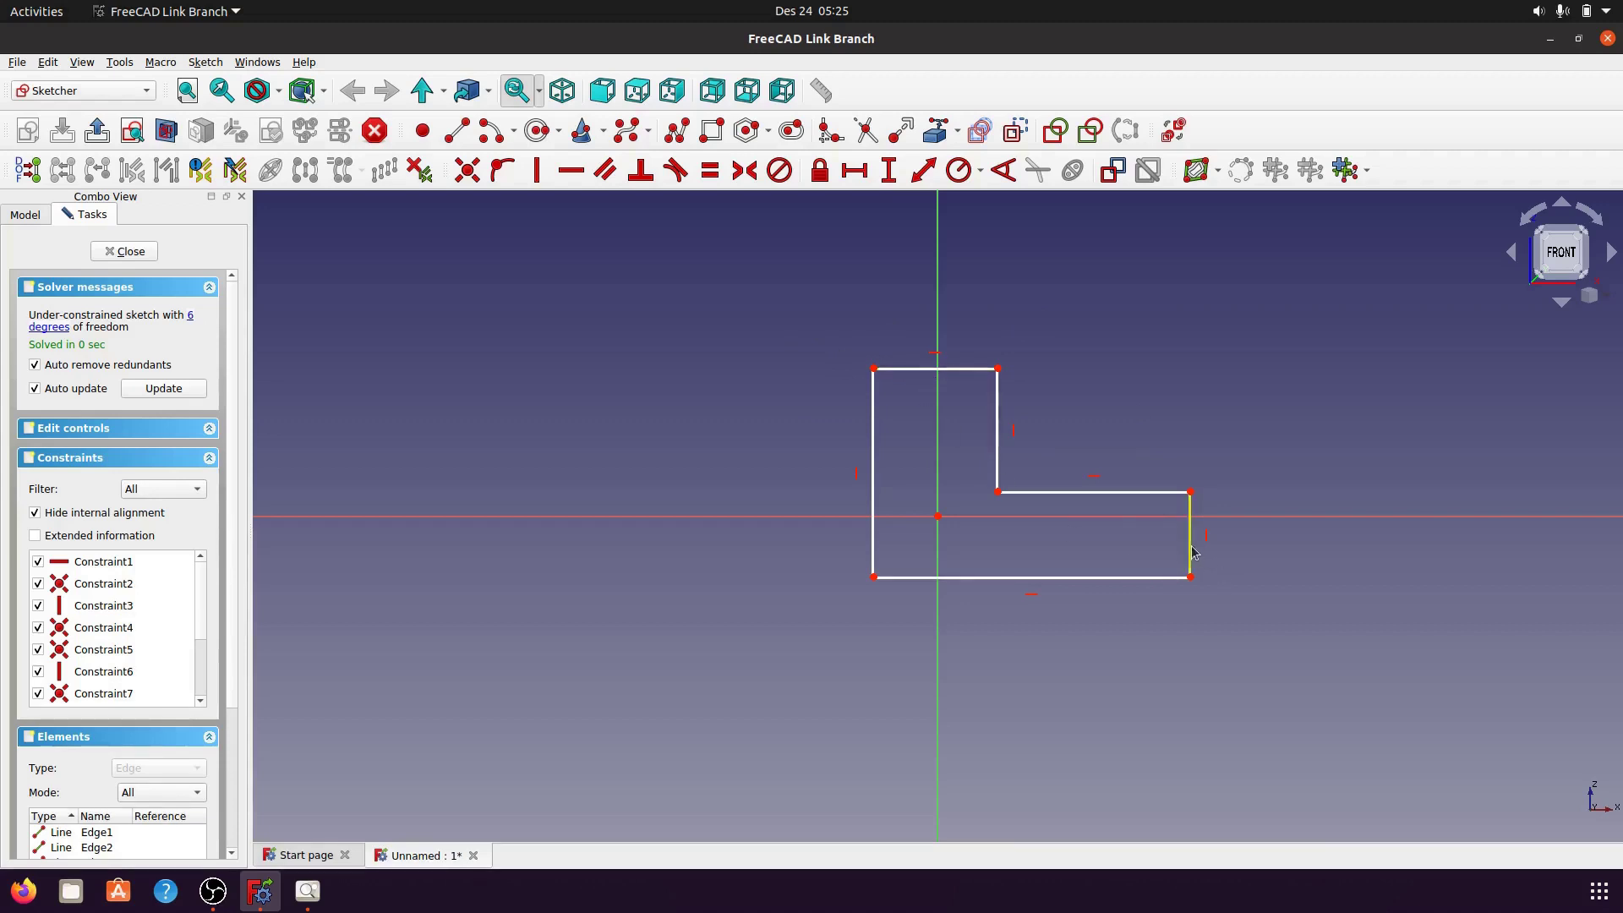
- Make the top edge symmetric about the vertical axis and the right edge about the horizontal axis
click(874, 370)
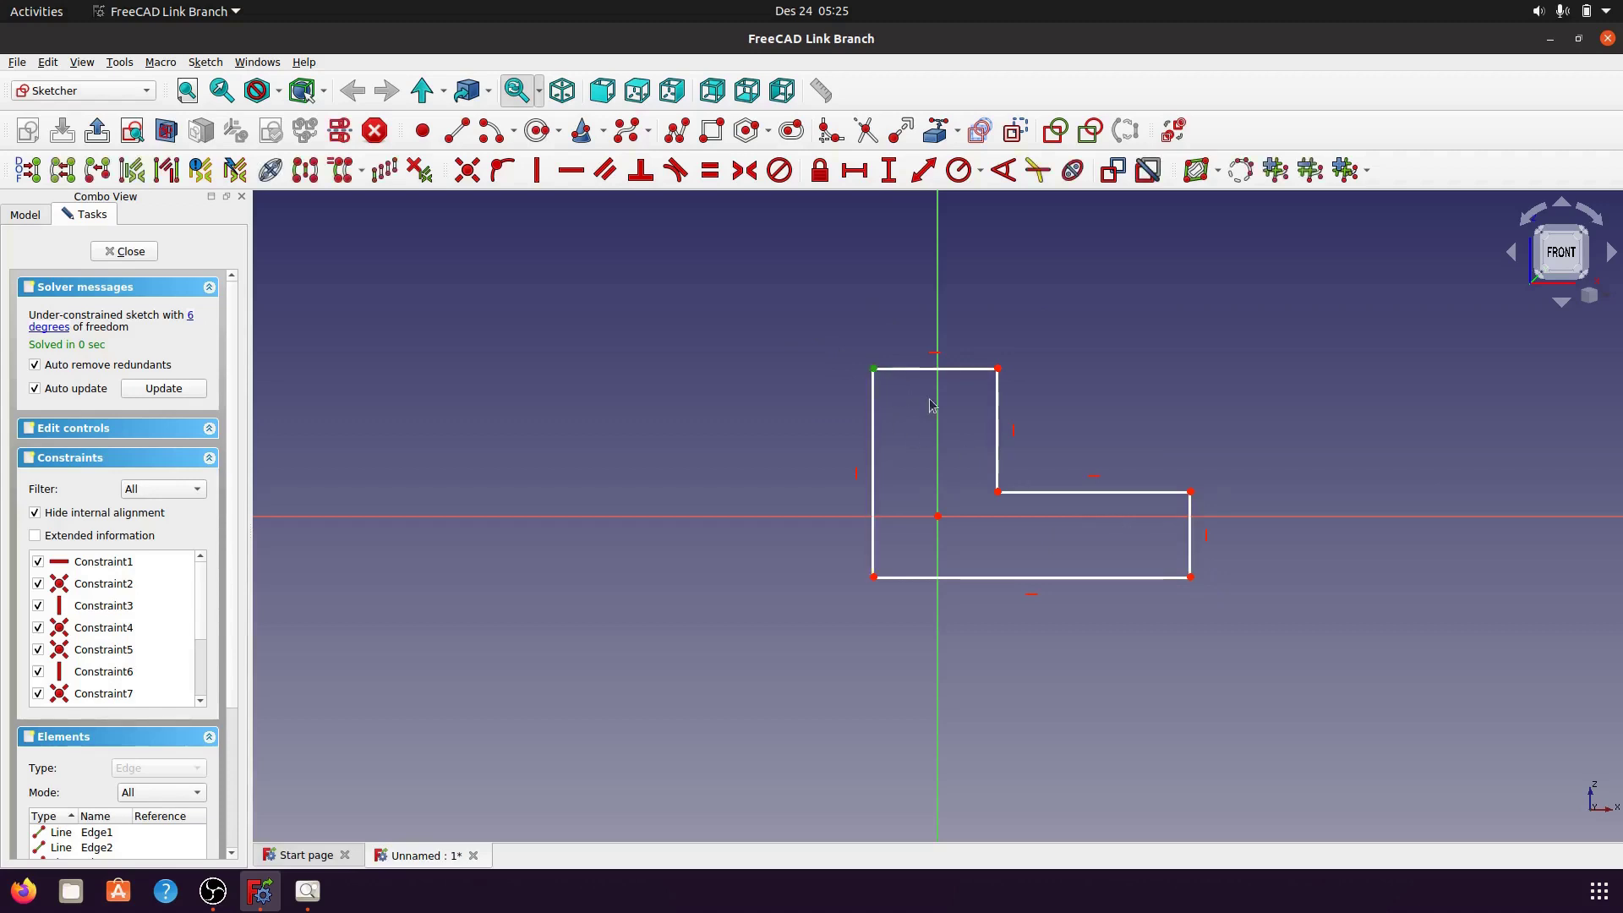
click(998, 370)
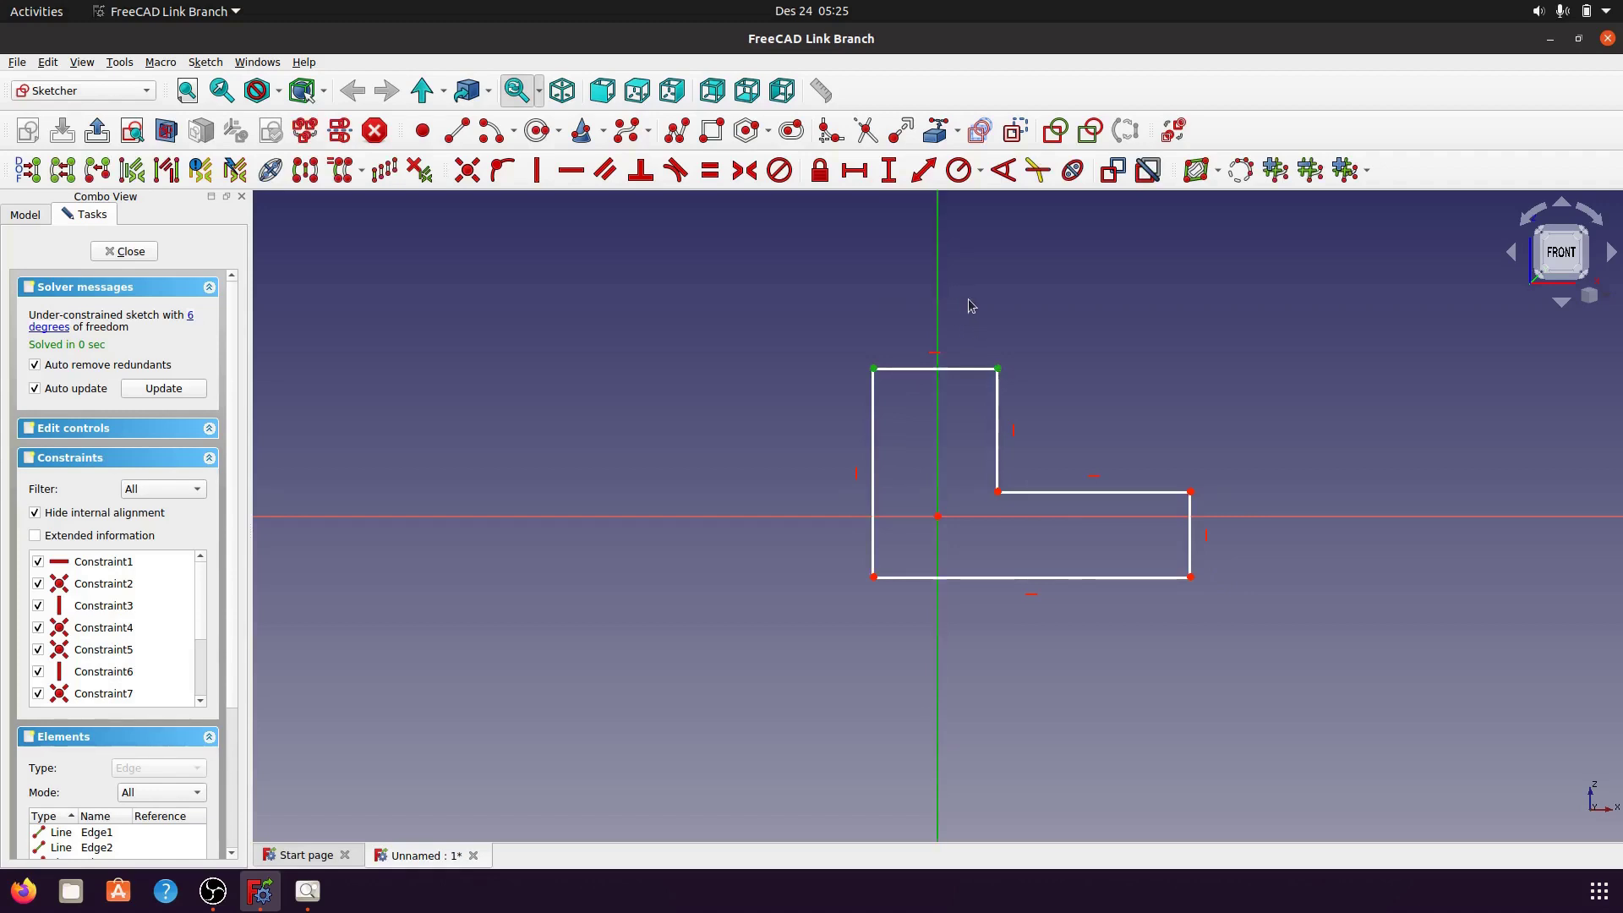
click(745, 172)
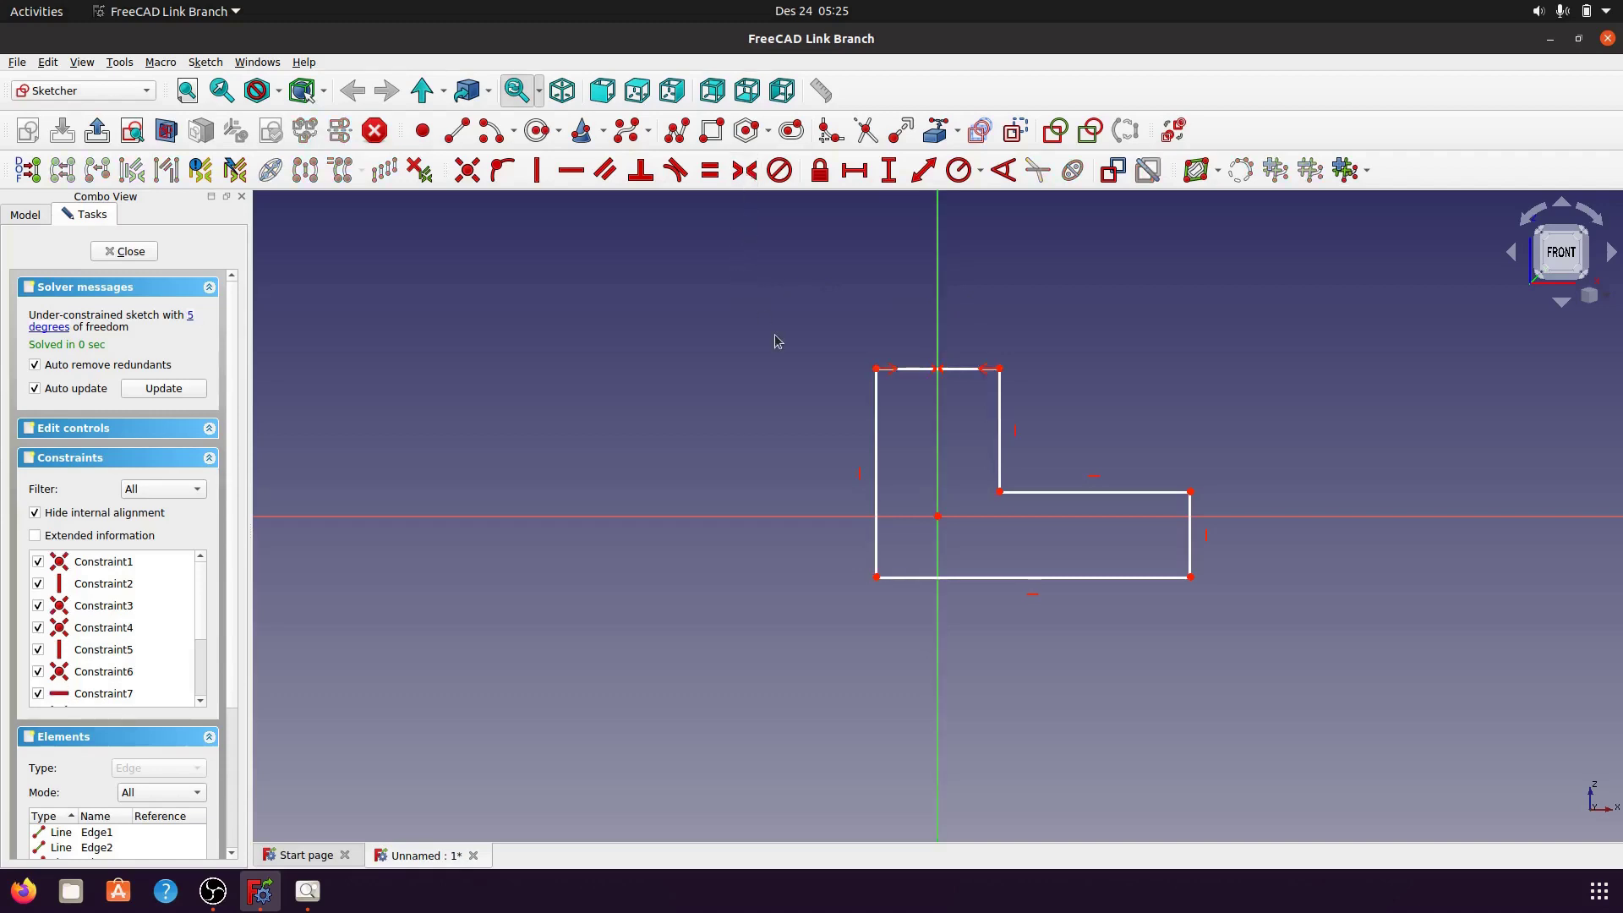
click(1191, 492)
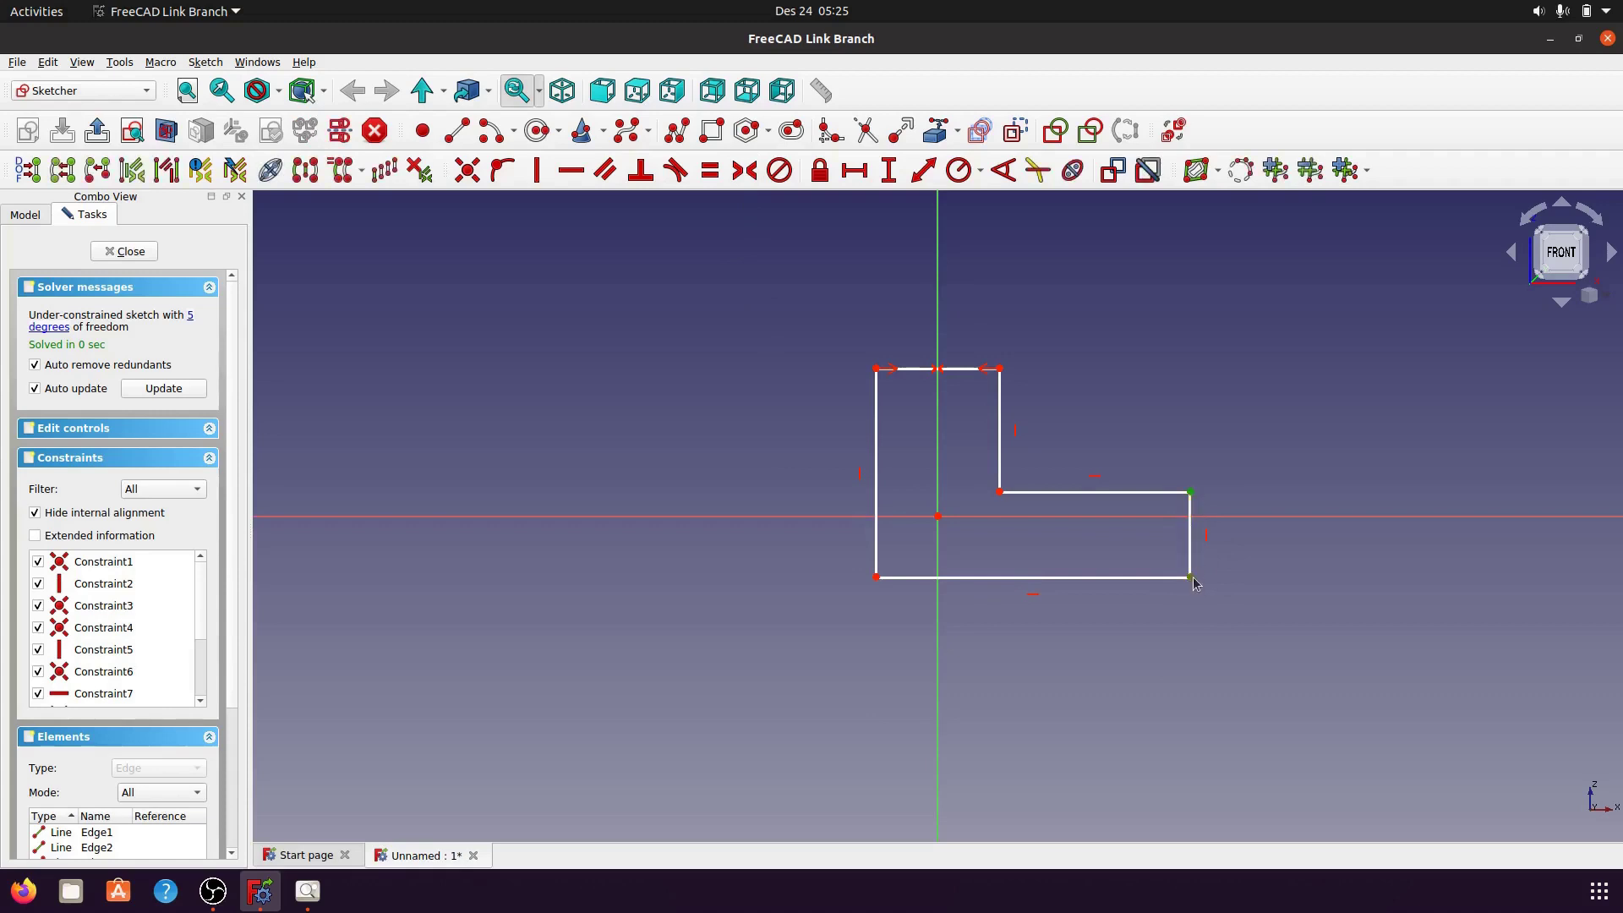
click(1192, 578)
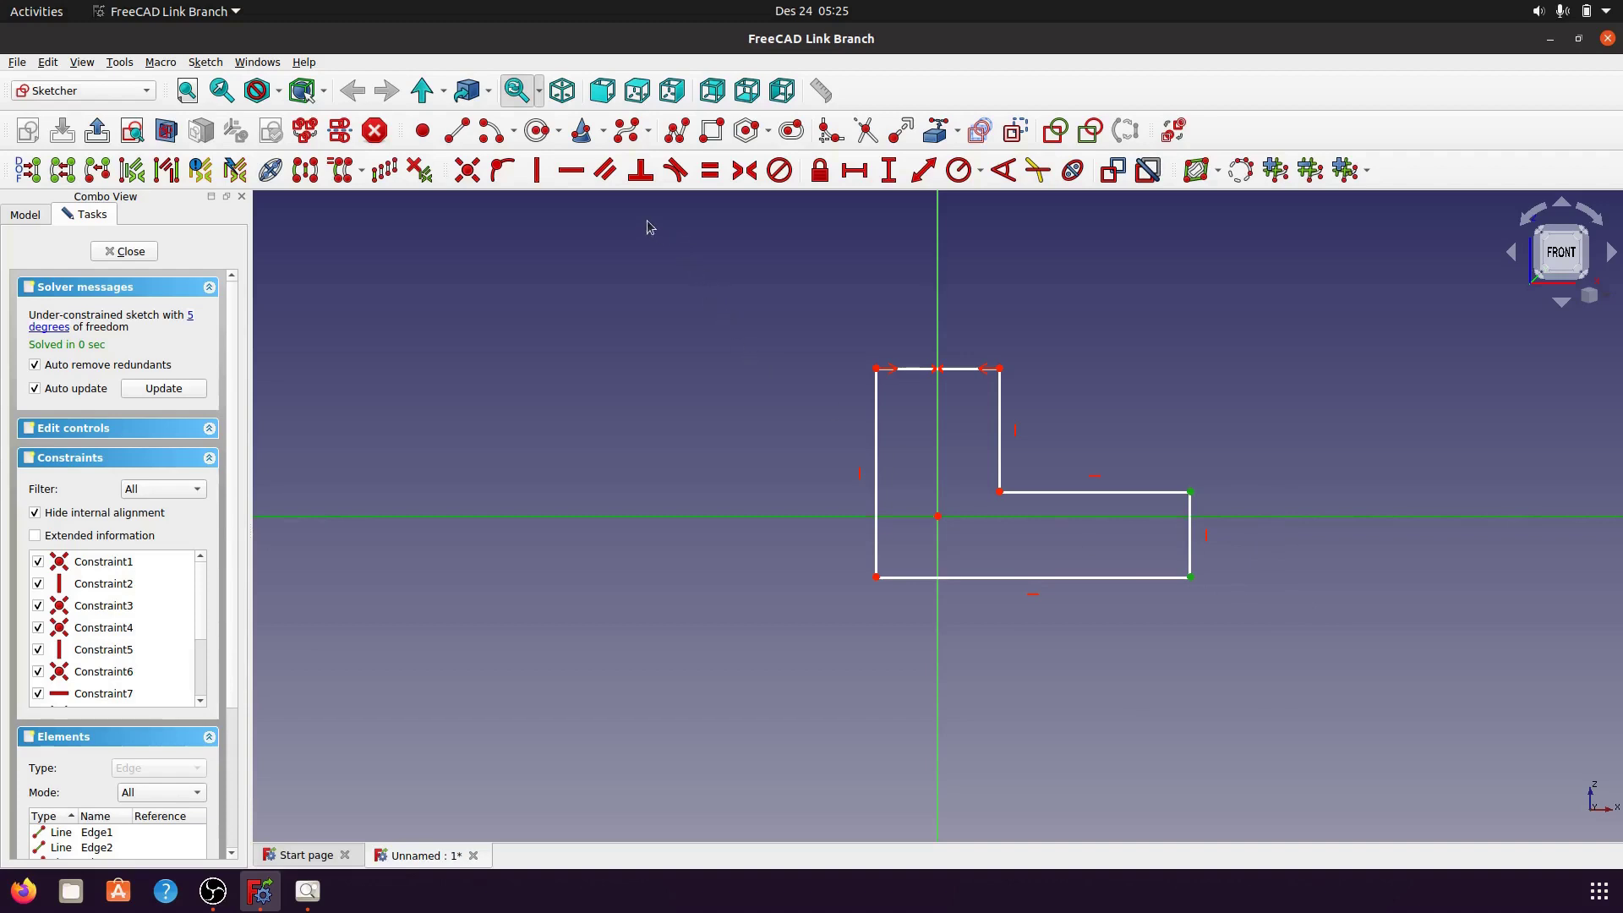
click(745, 170)
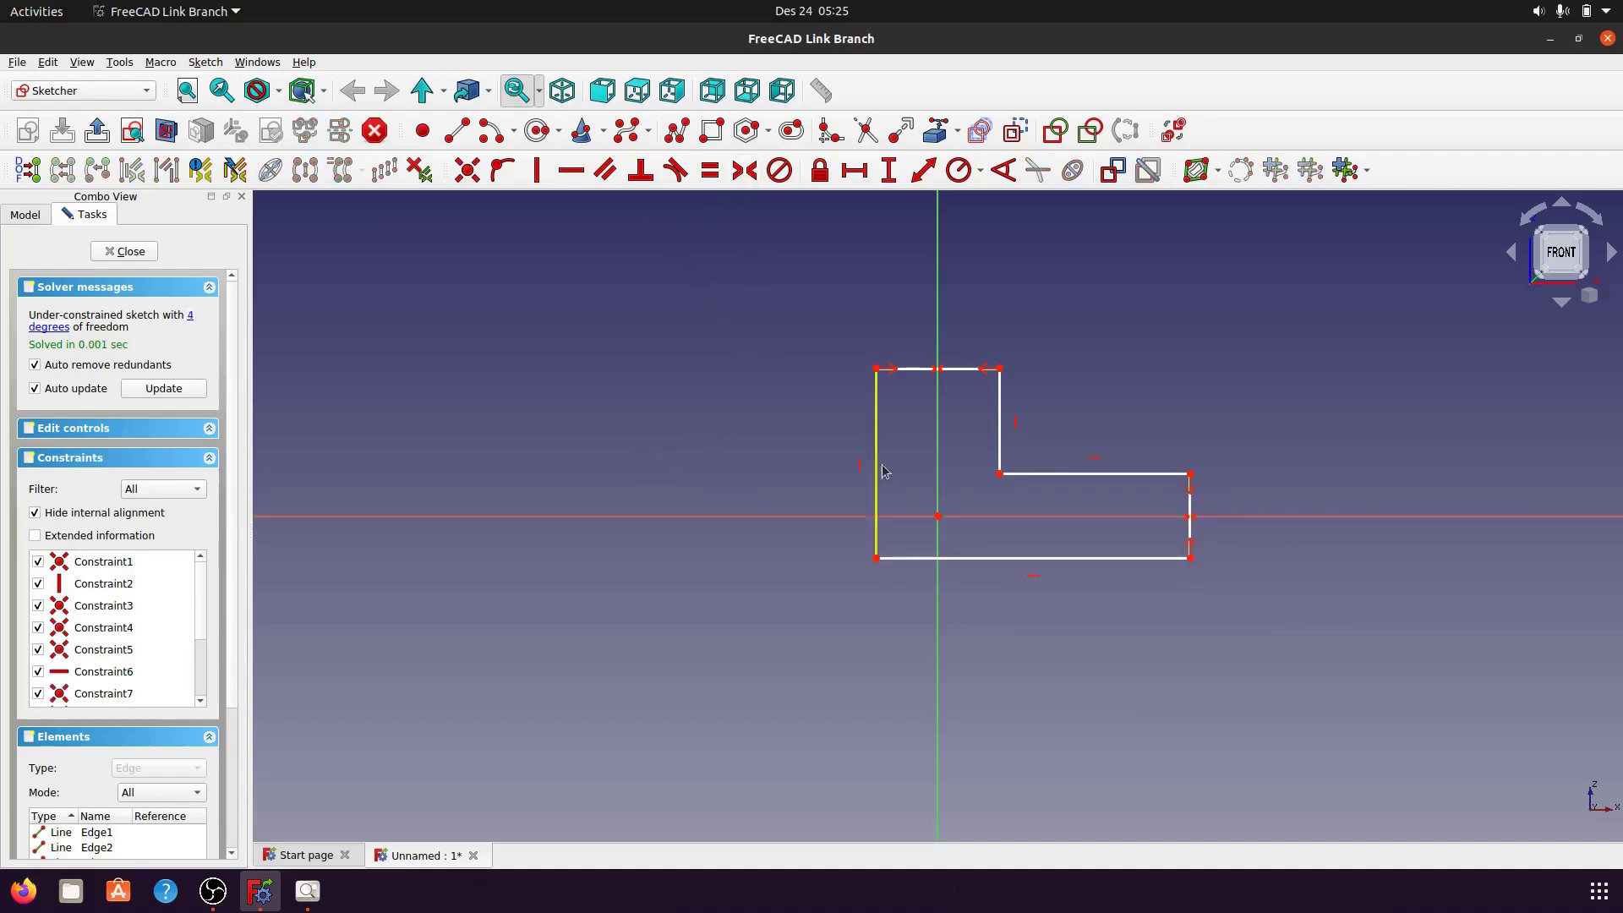
- Check the reference drawing, then select the outline's bottom edge
click(306, 887)
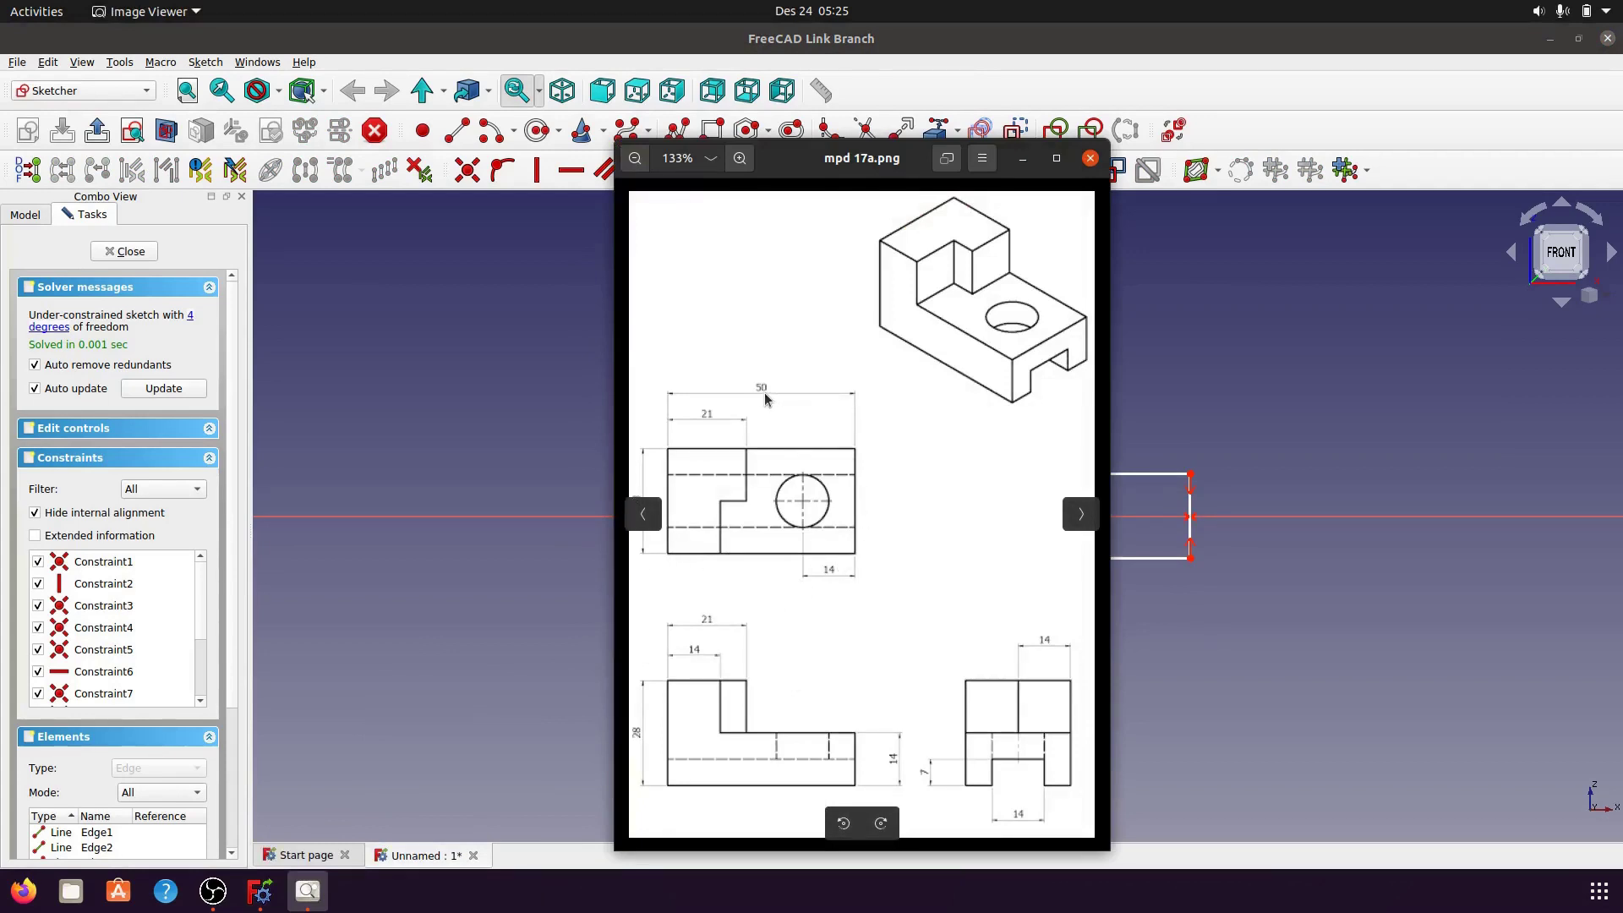
click(1023, 158)
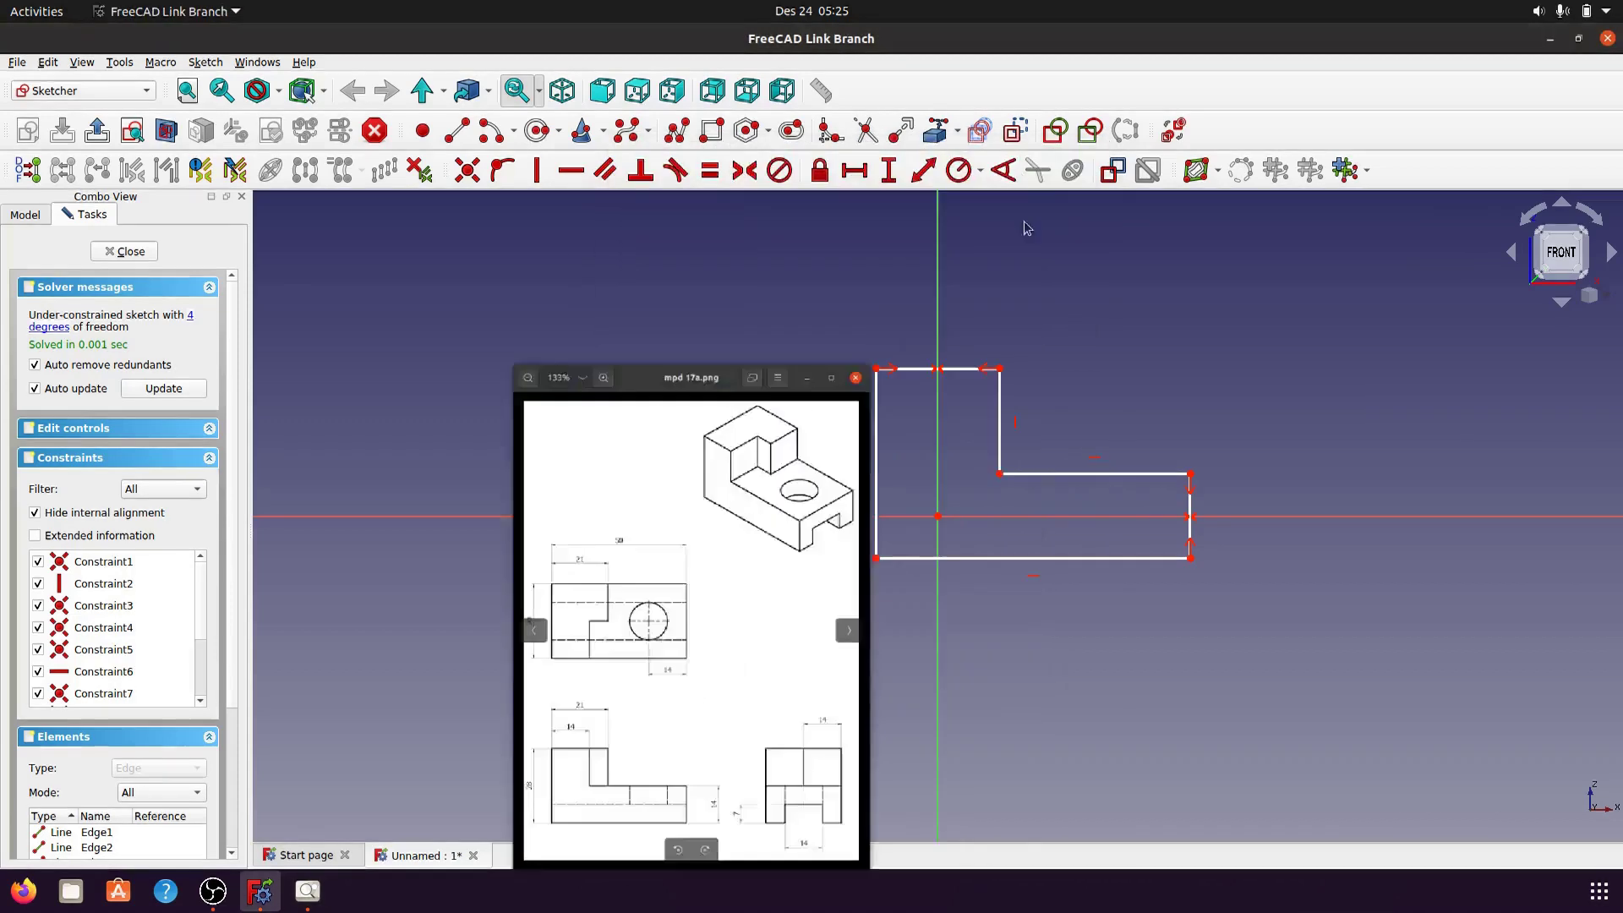
click(1063, 560)
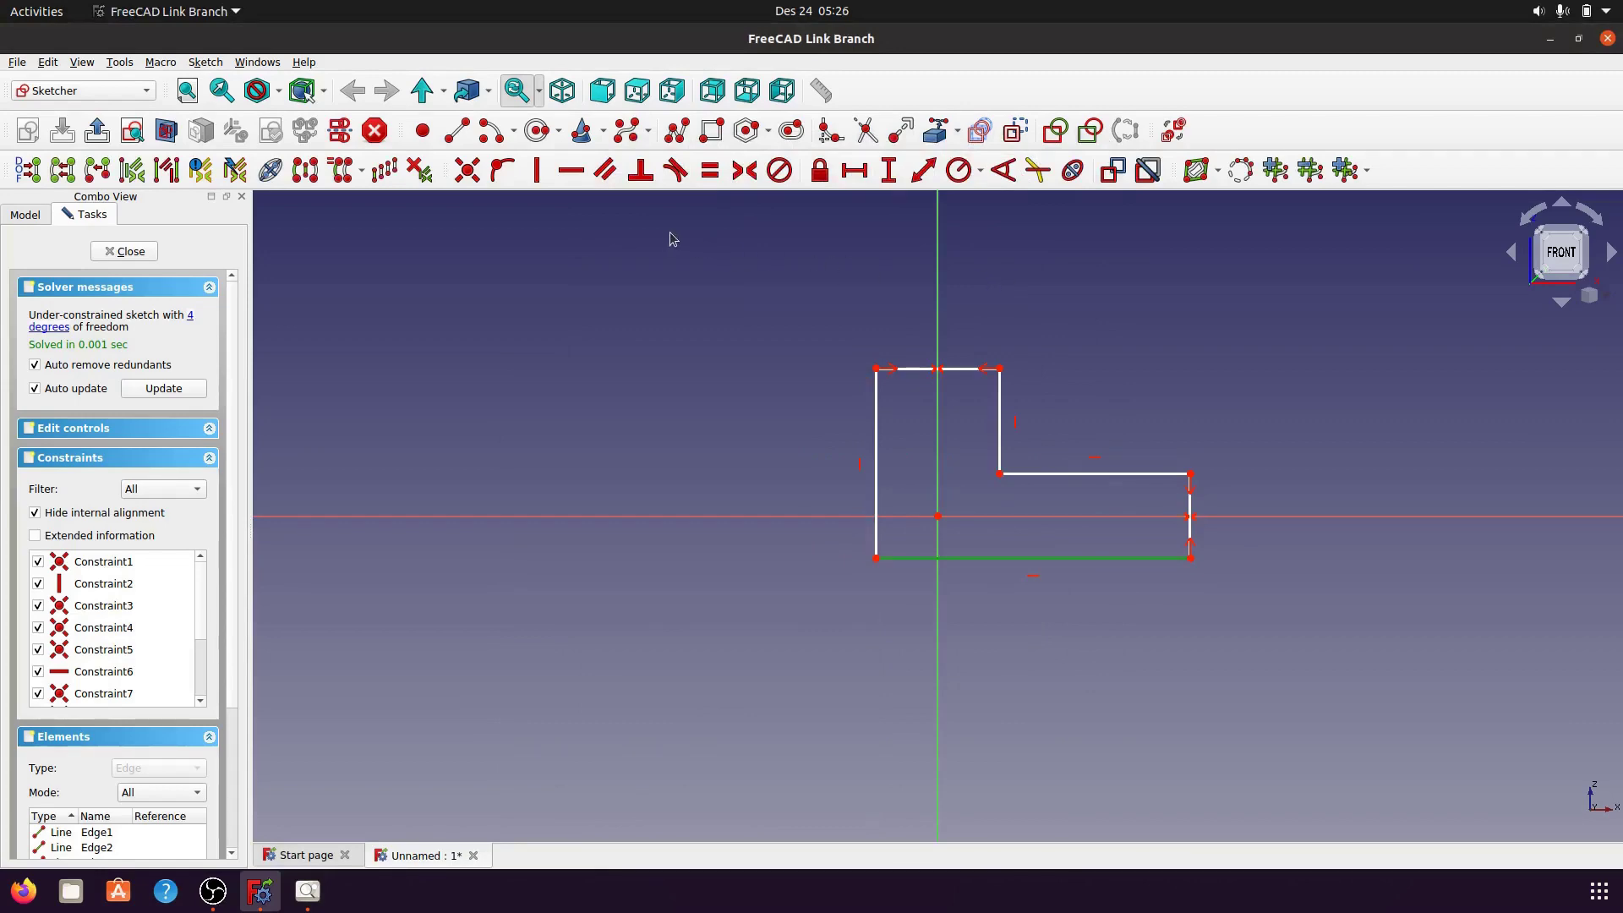
- Dimension the bottom edge to 50 mm and place the dimension below the sketch
click(855, 173)
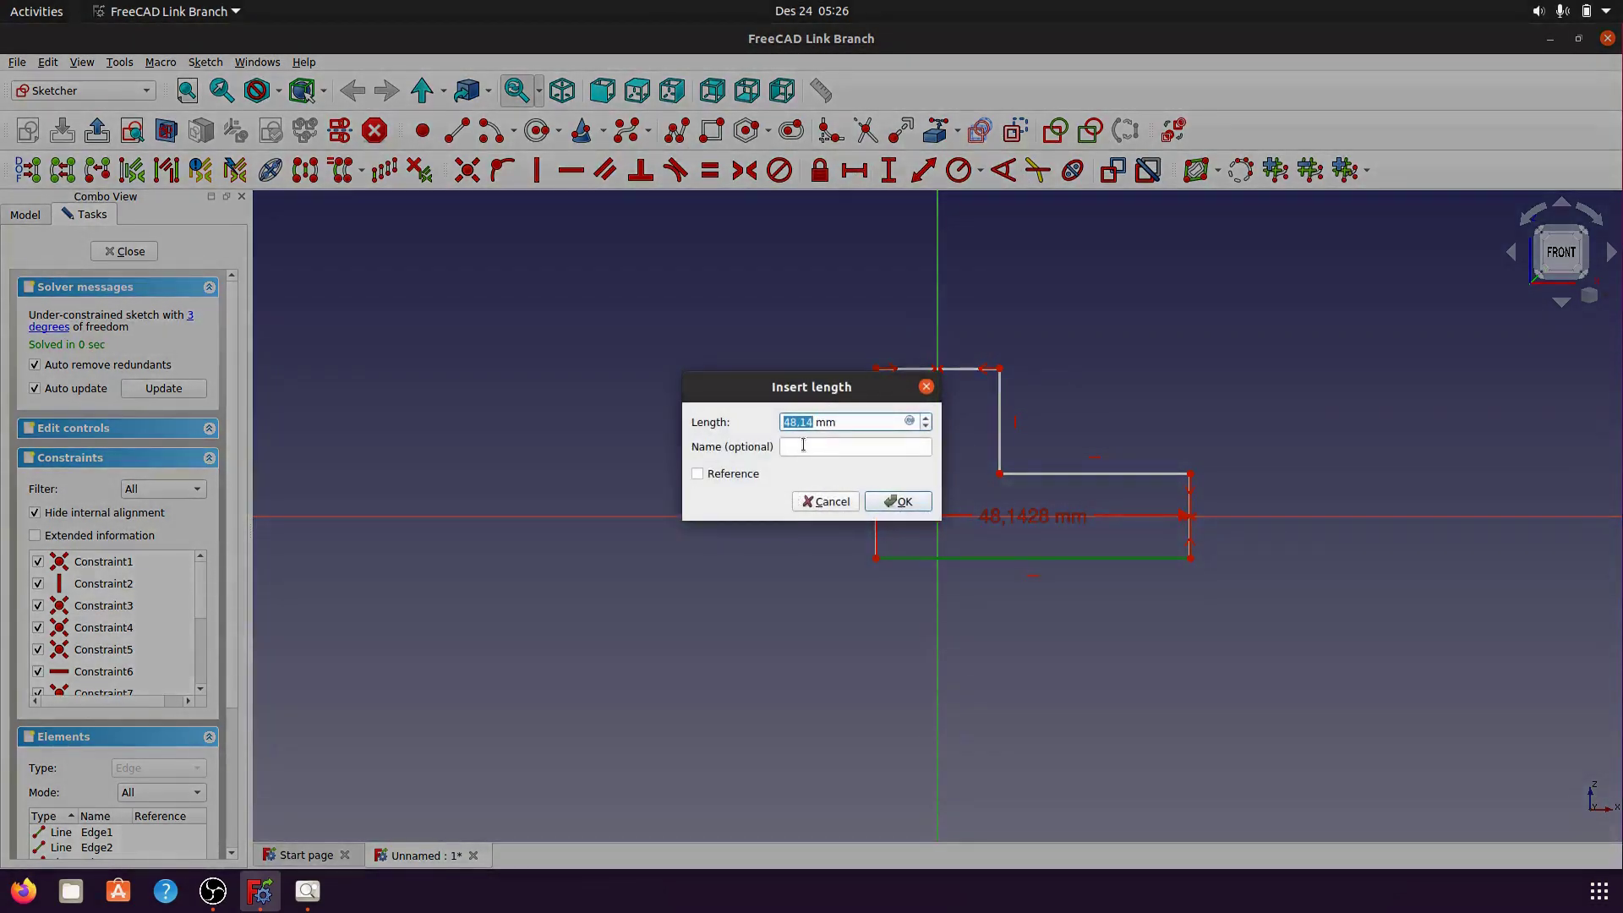
text(50)
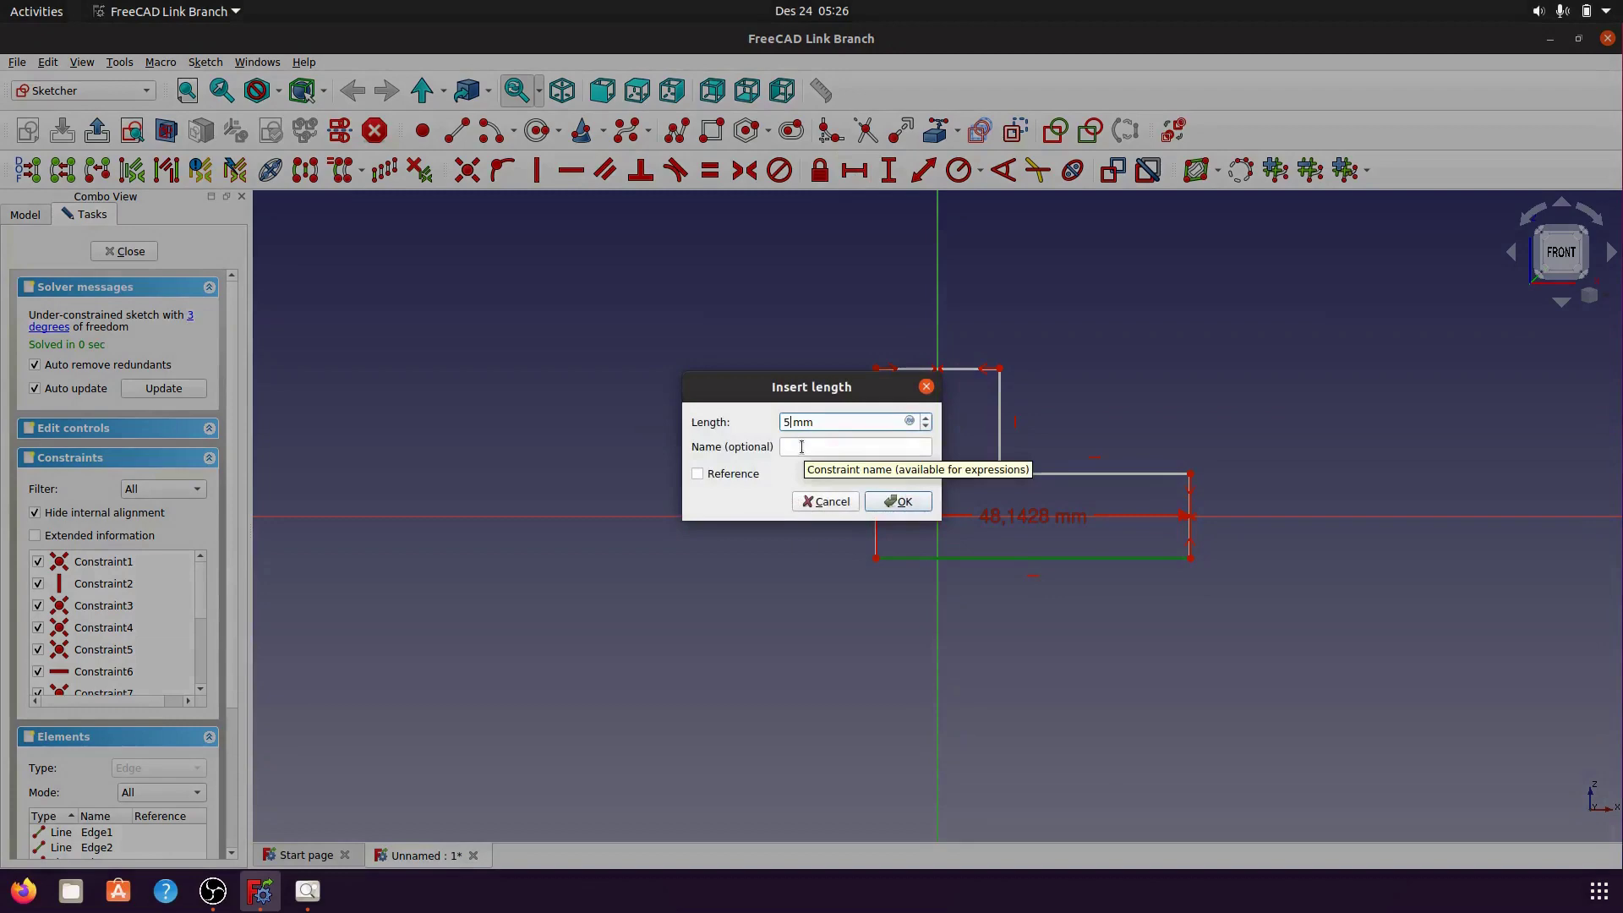
click(897, 502)
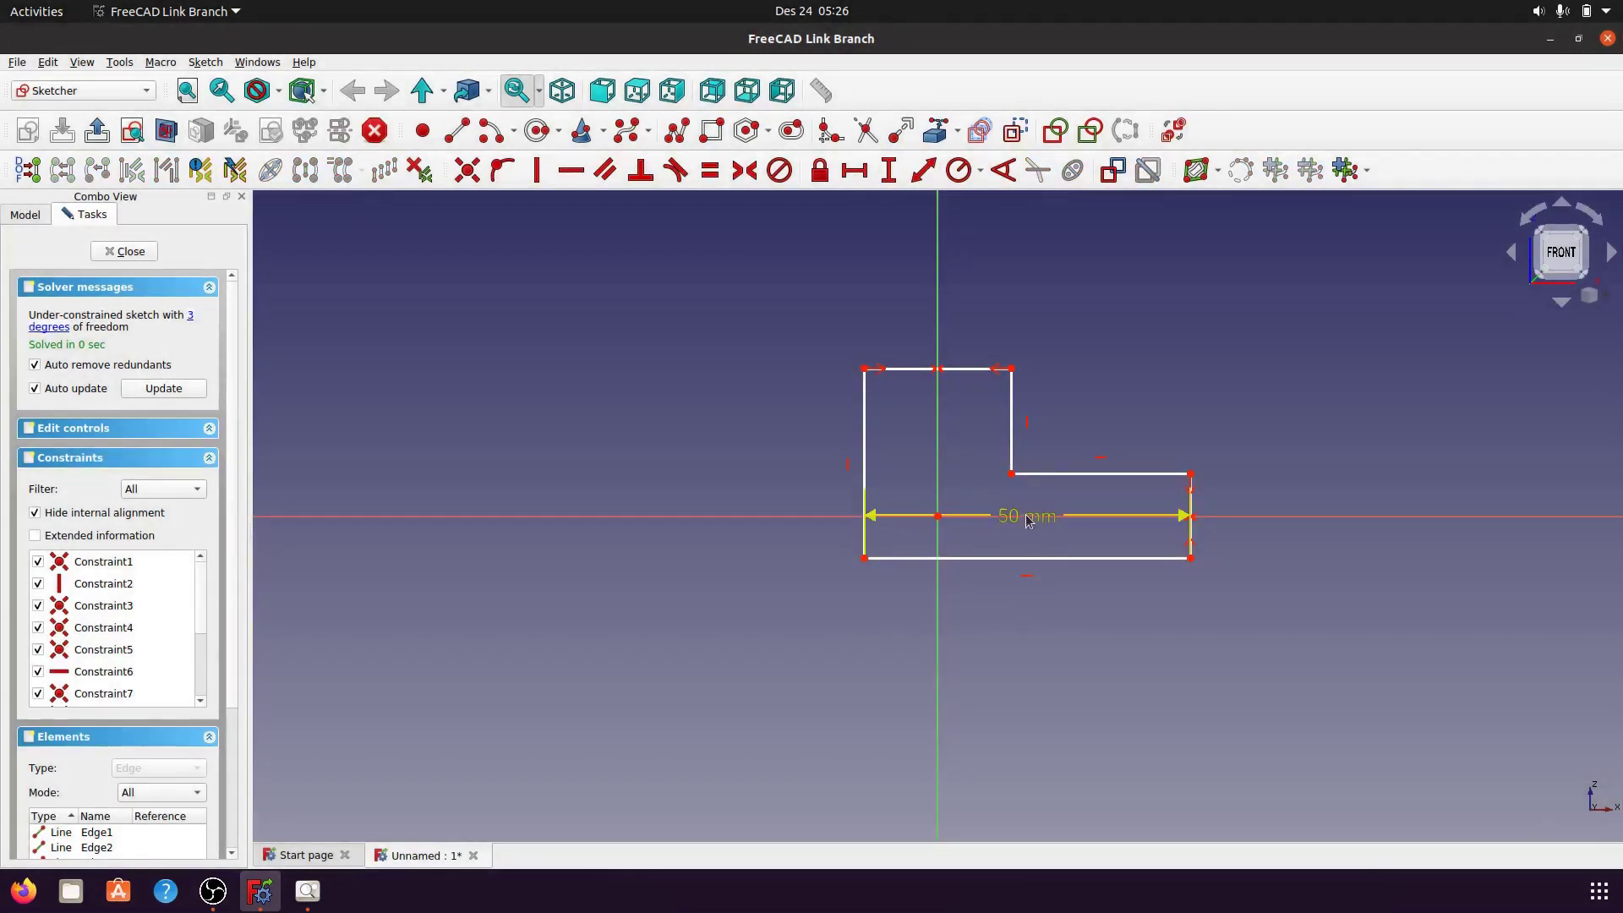
drag(1023, 525, 1026, 627)
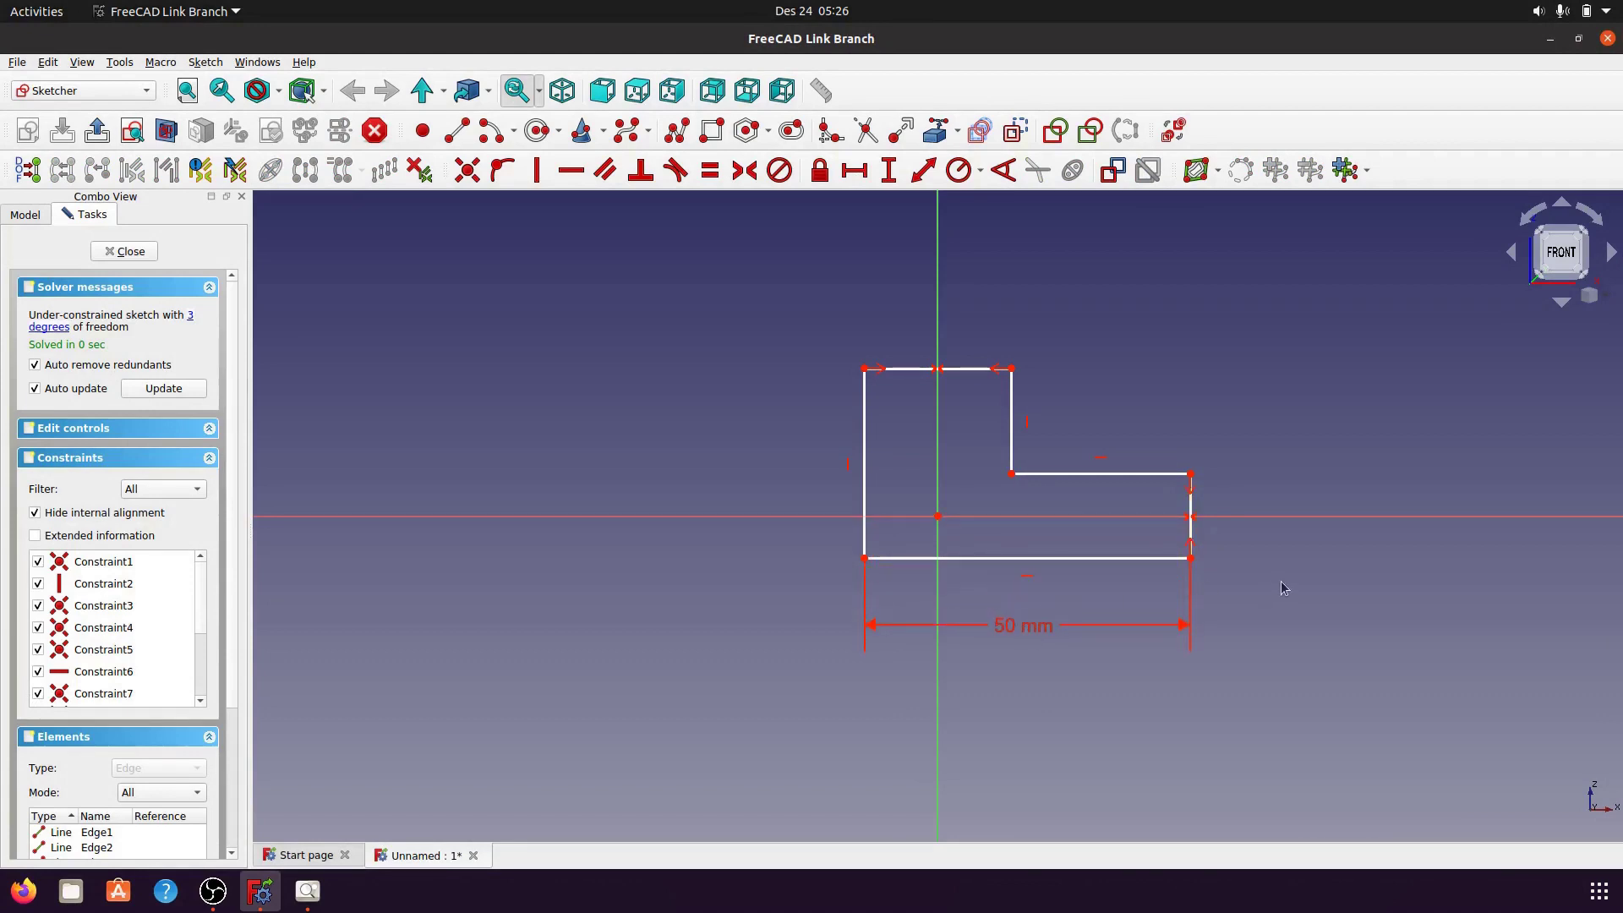
- Check the reference drawing, then set the left edge height to 28 mm
click(307, 891)
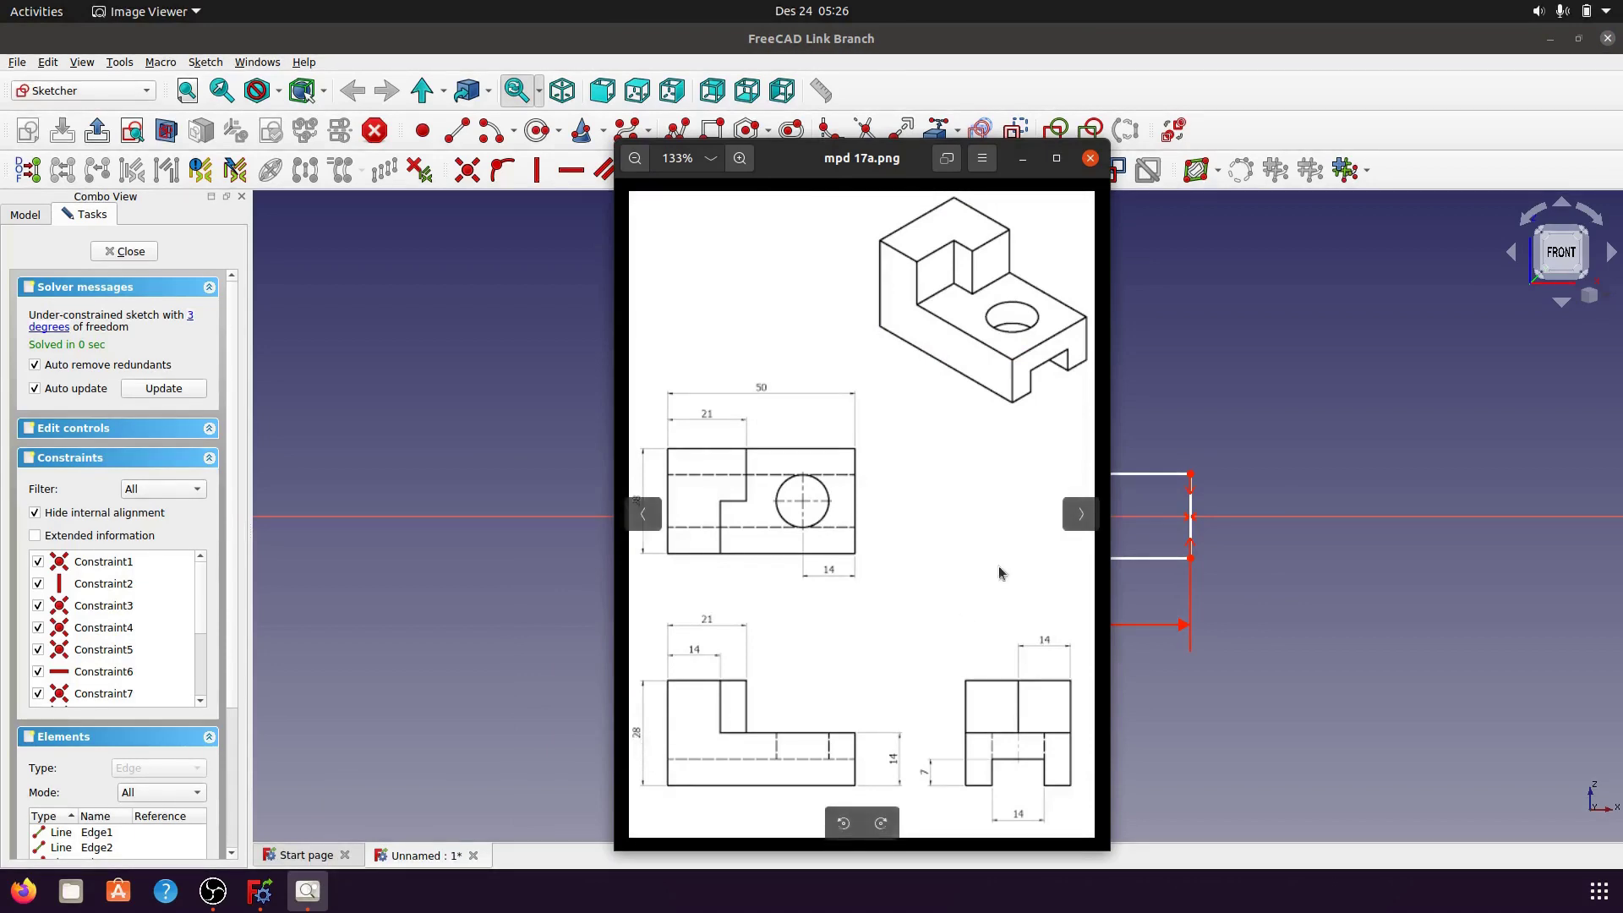
click(1023, 159)
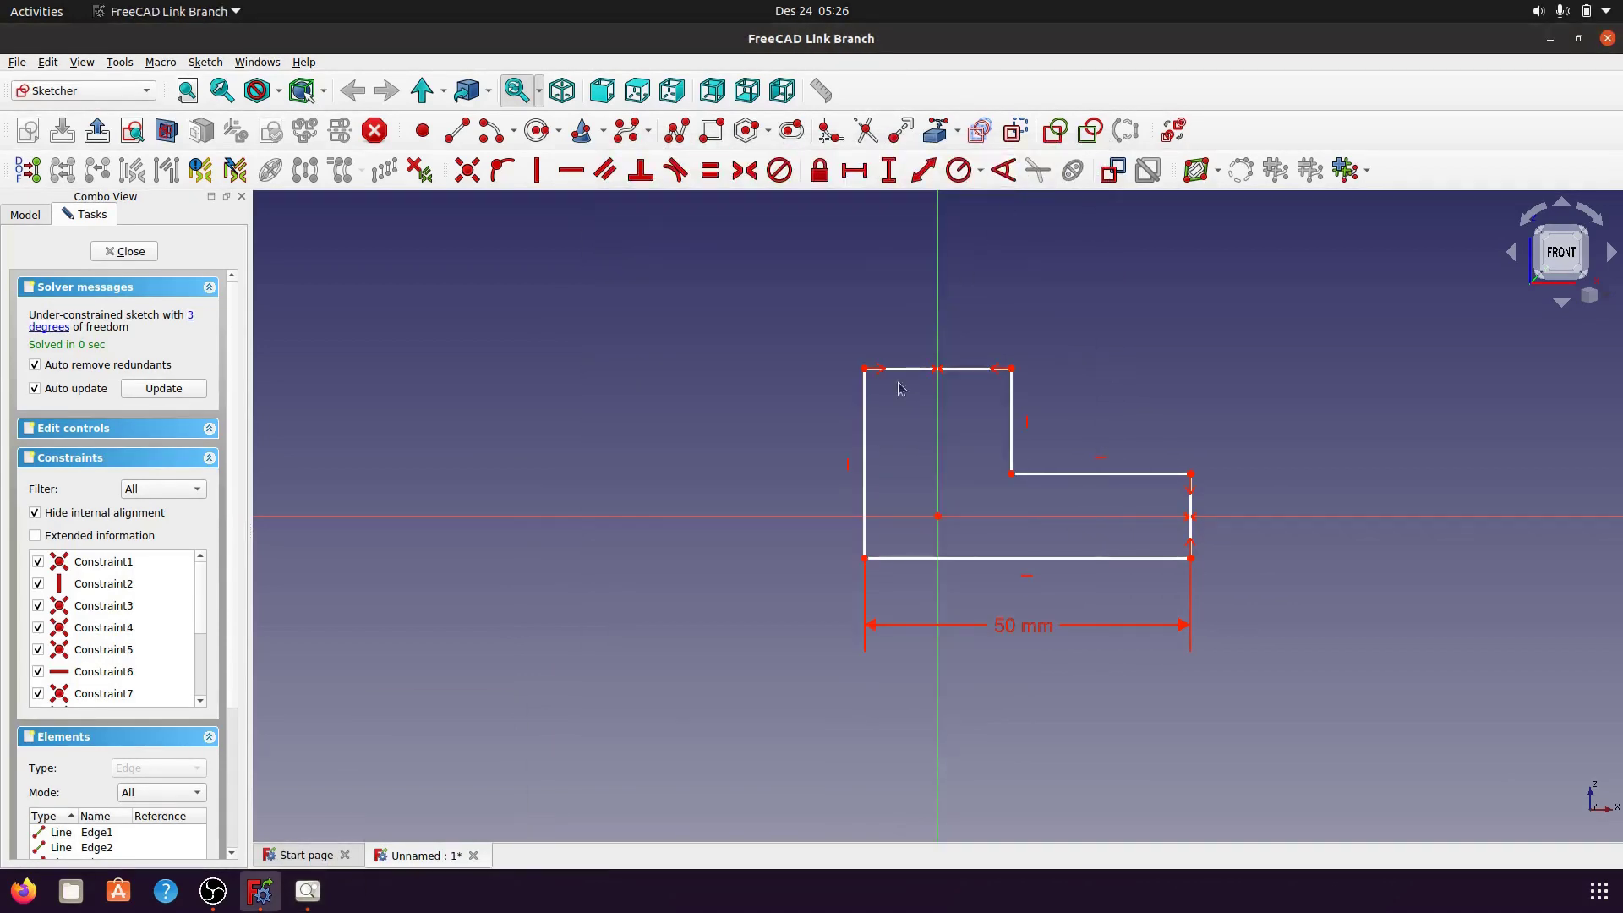
click(863, 445)
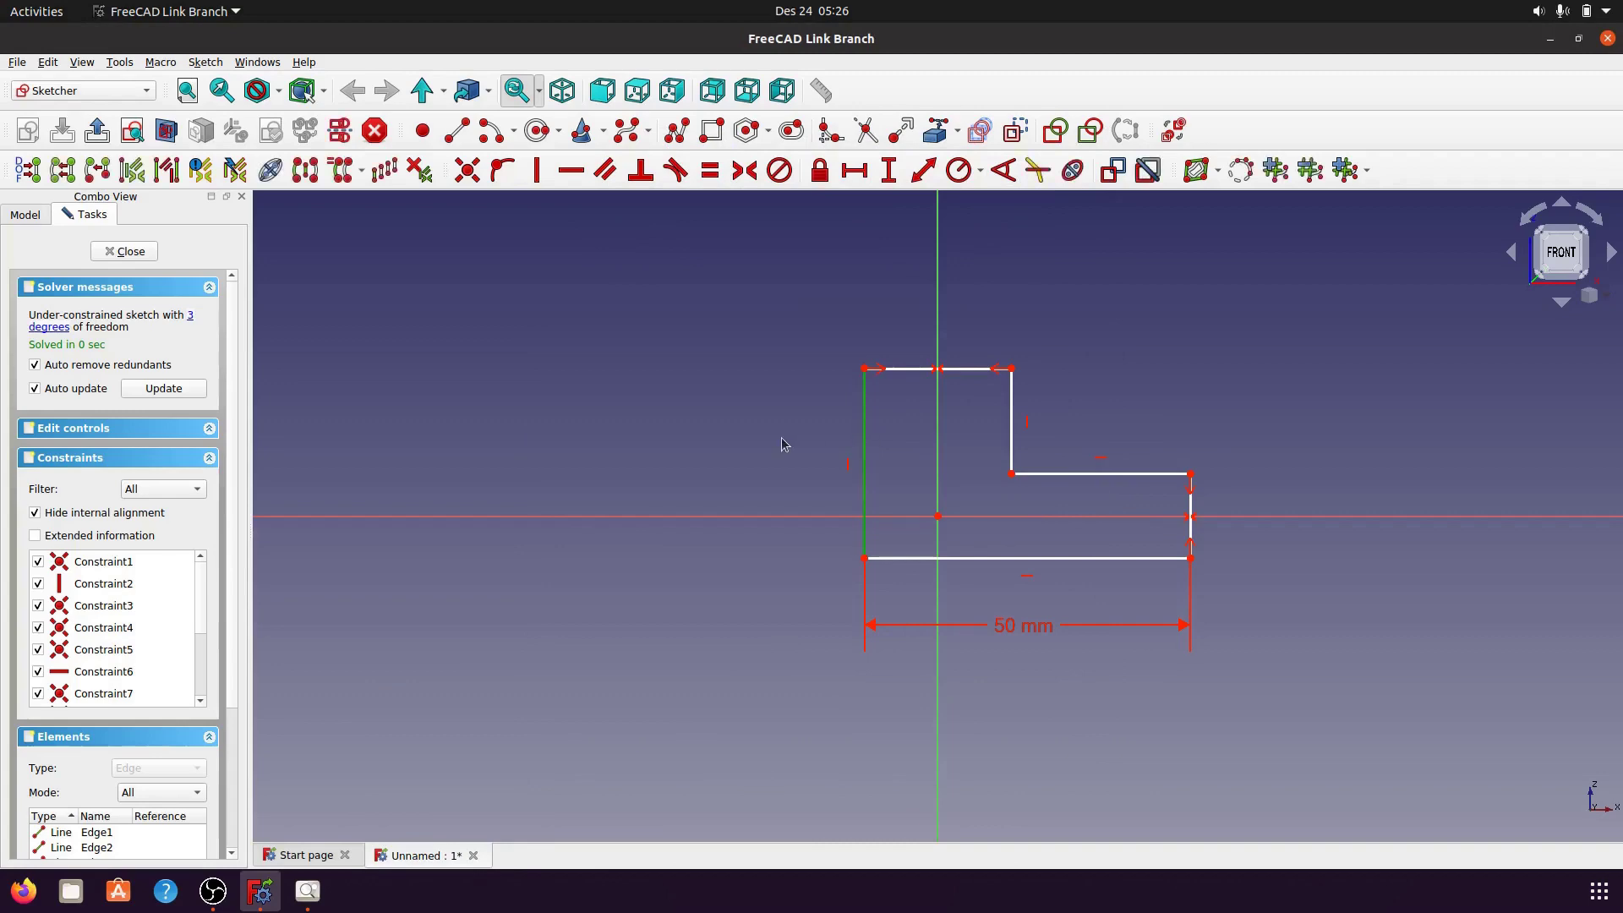
click(888, 170)
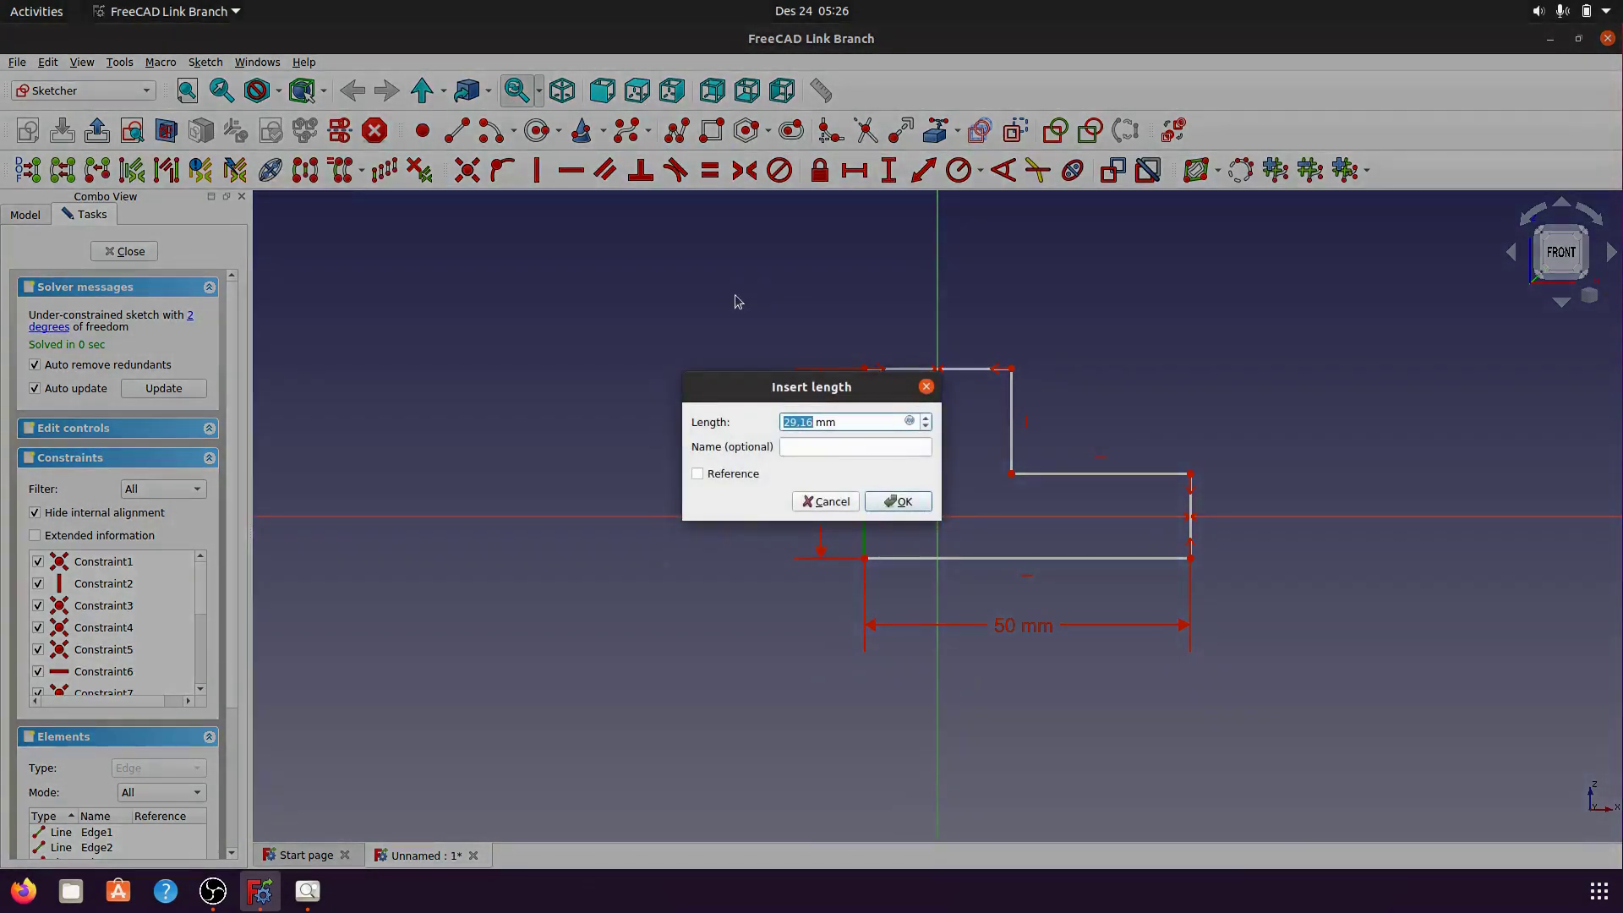
text(2)
click(901, 502)
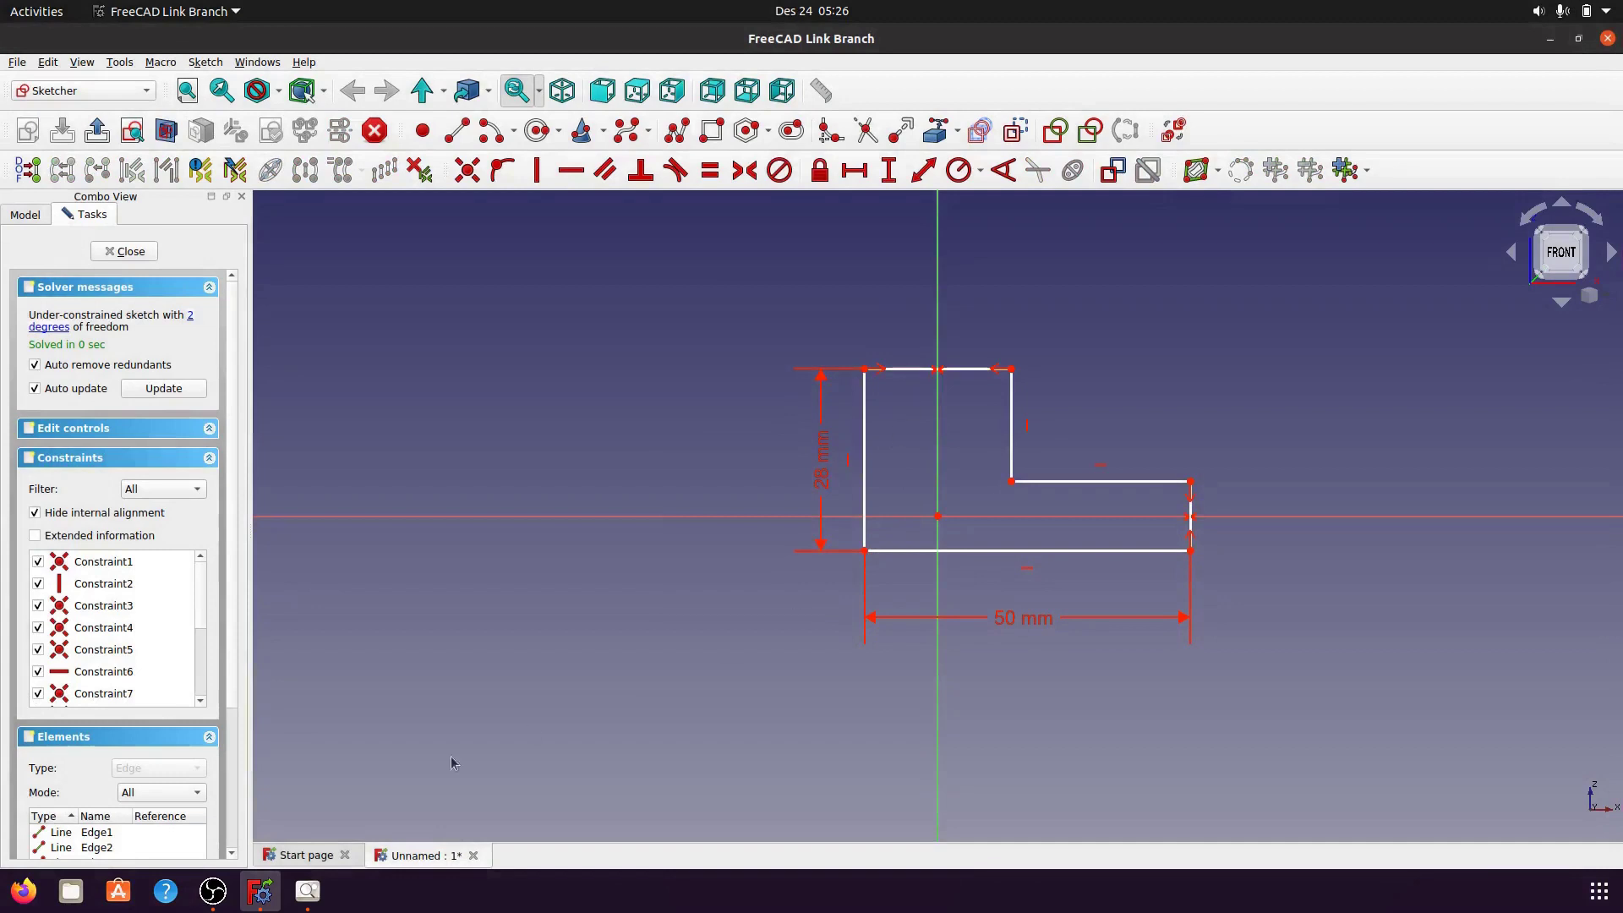
click(308, 891)
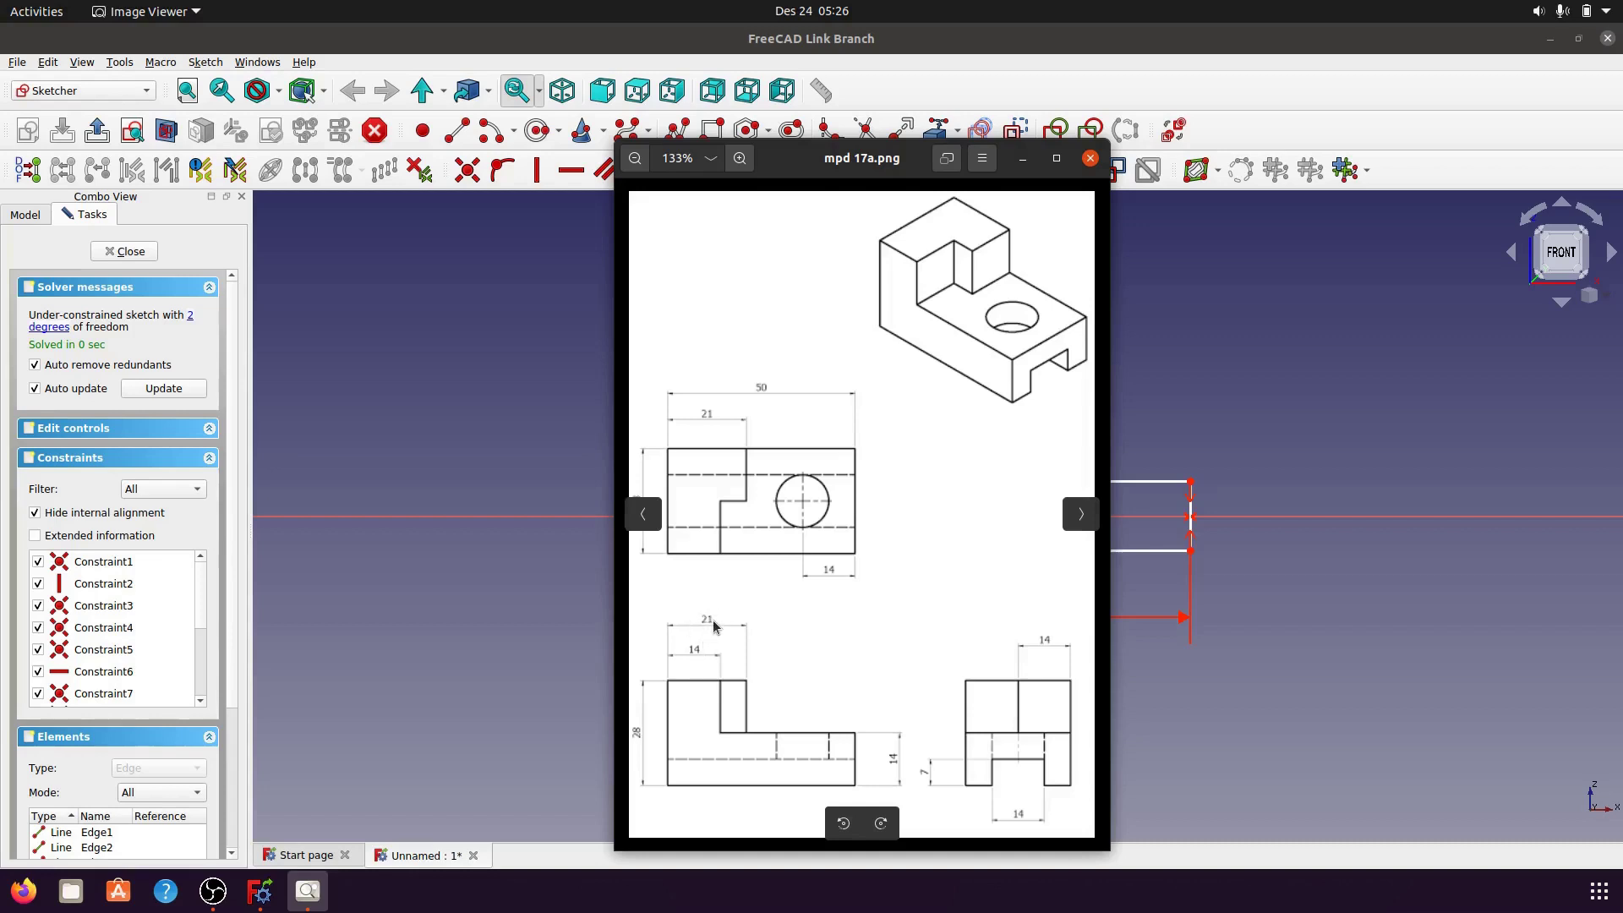
- Set the top edge length to 21 mm
click(1023, 158)
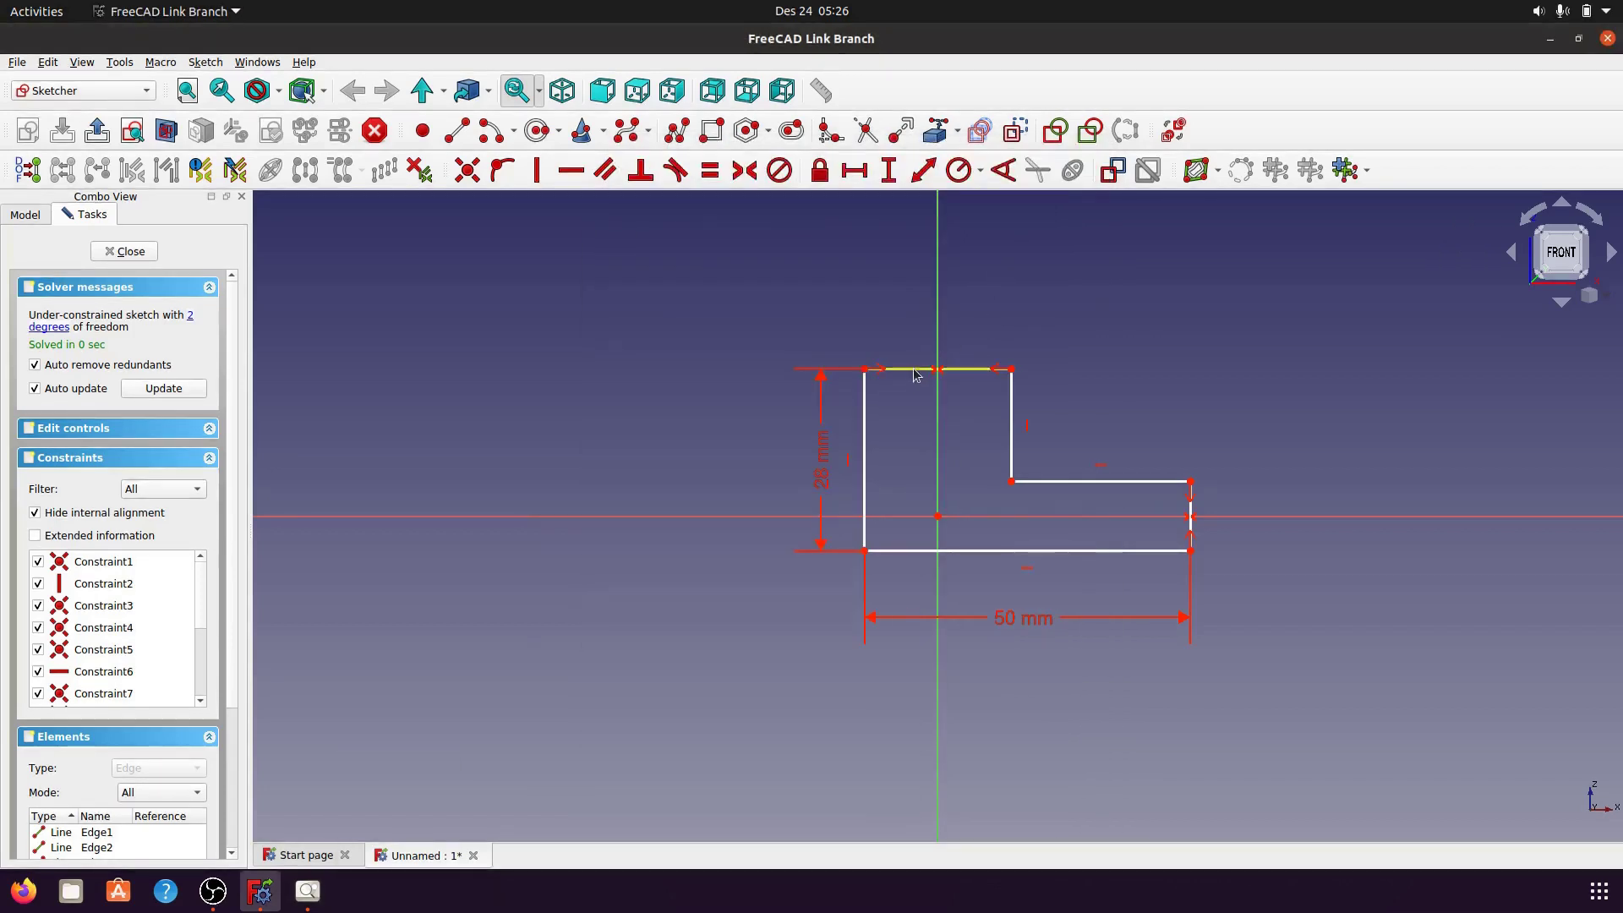
click(913, 372)
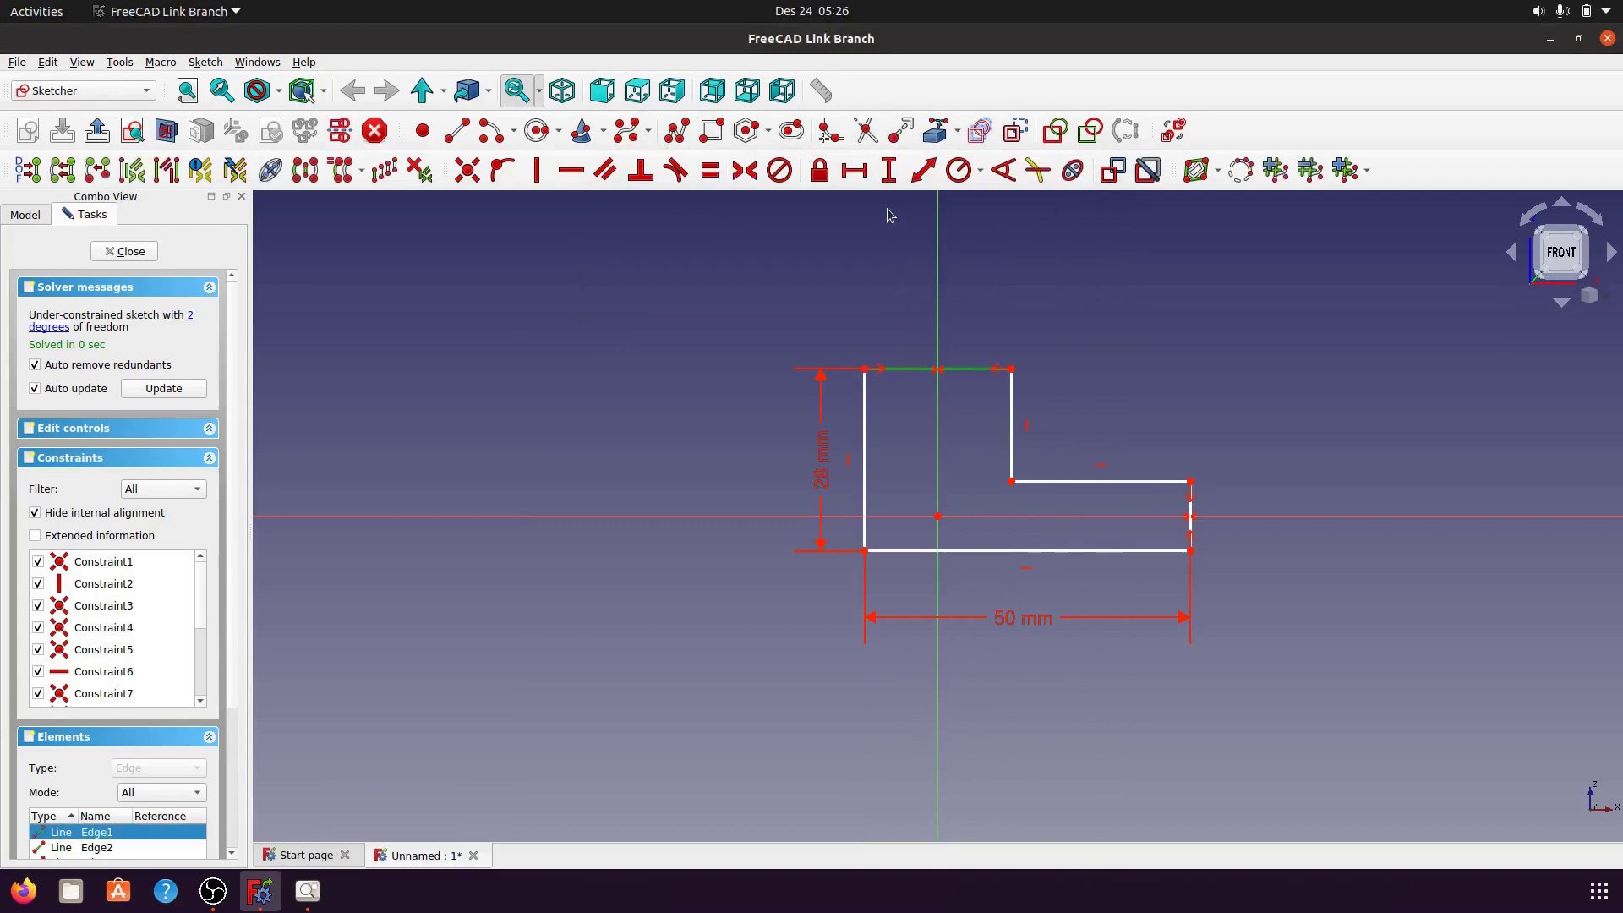
click(855, 172)
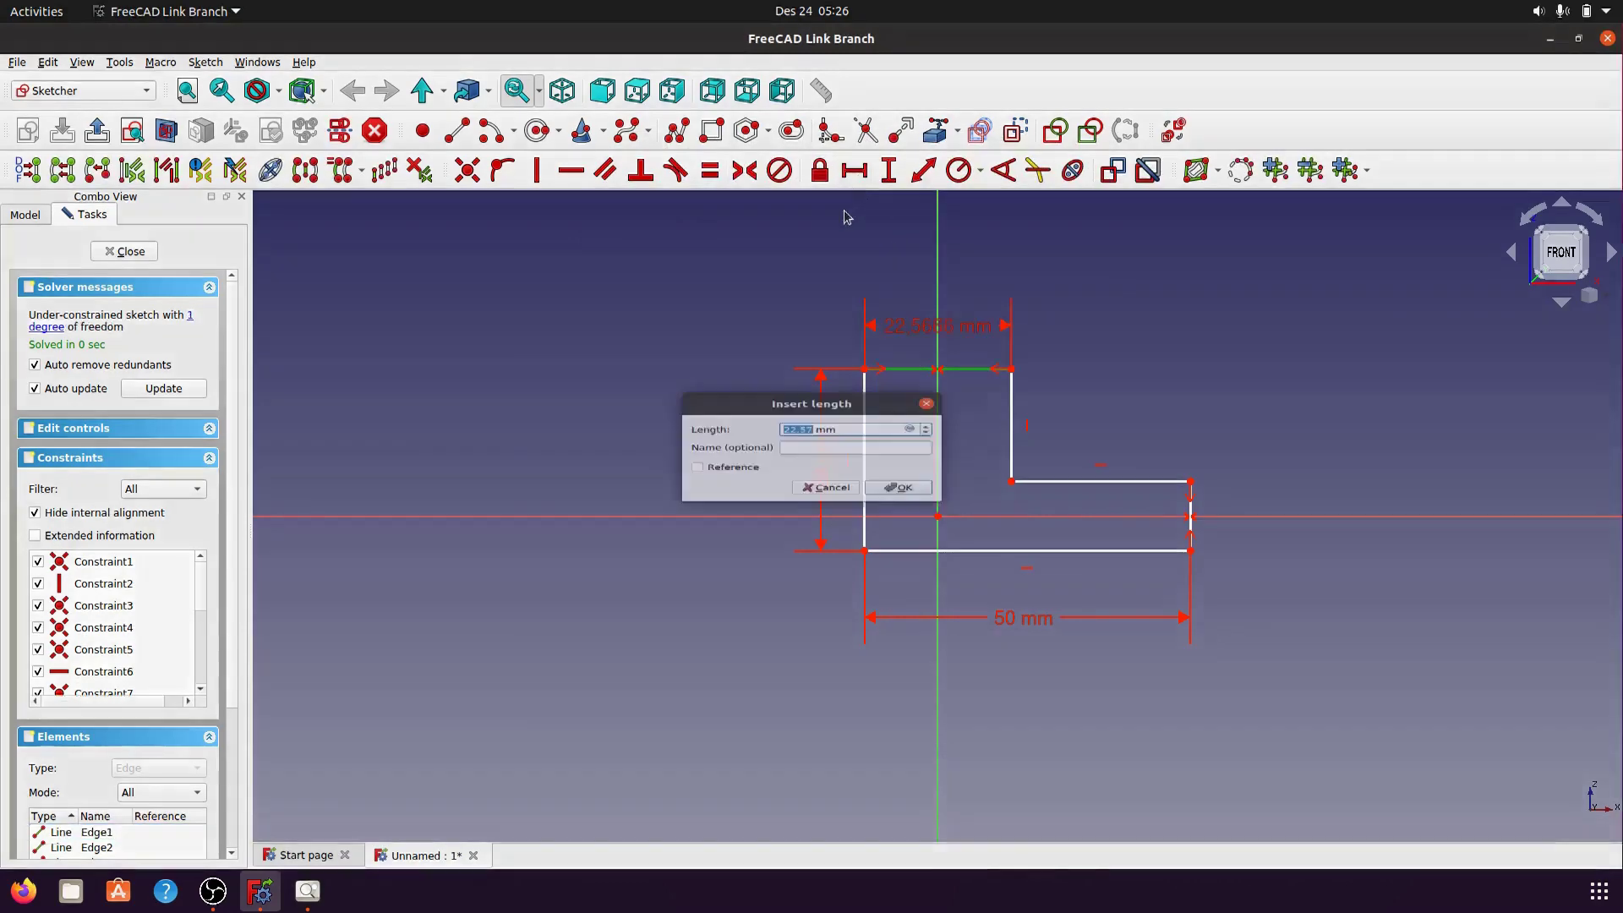
text(2)
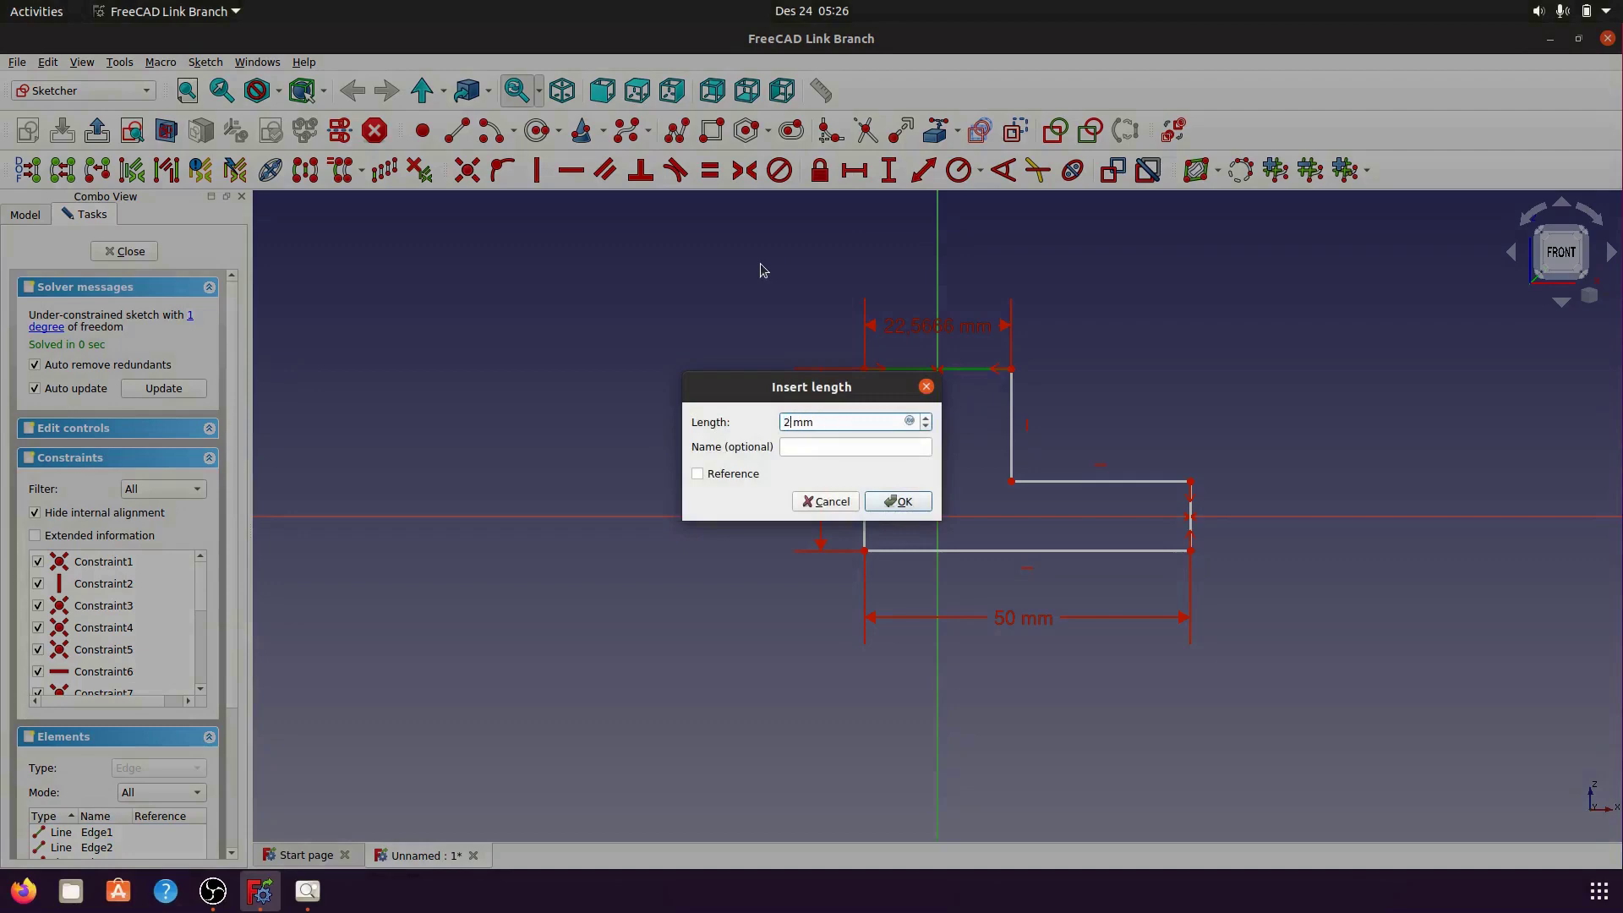
click(909, 504)
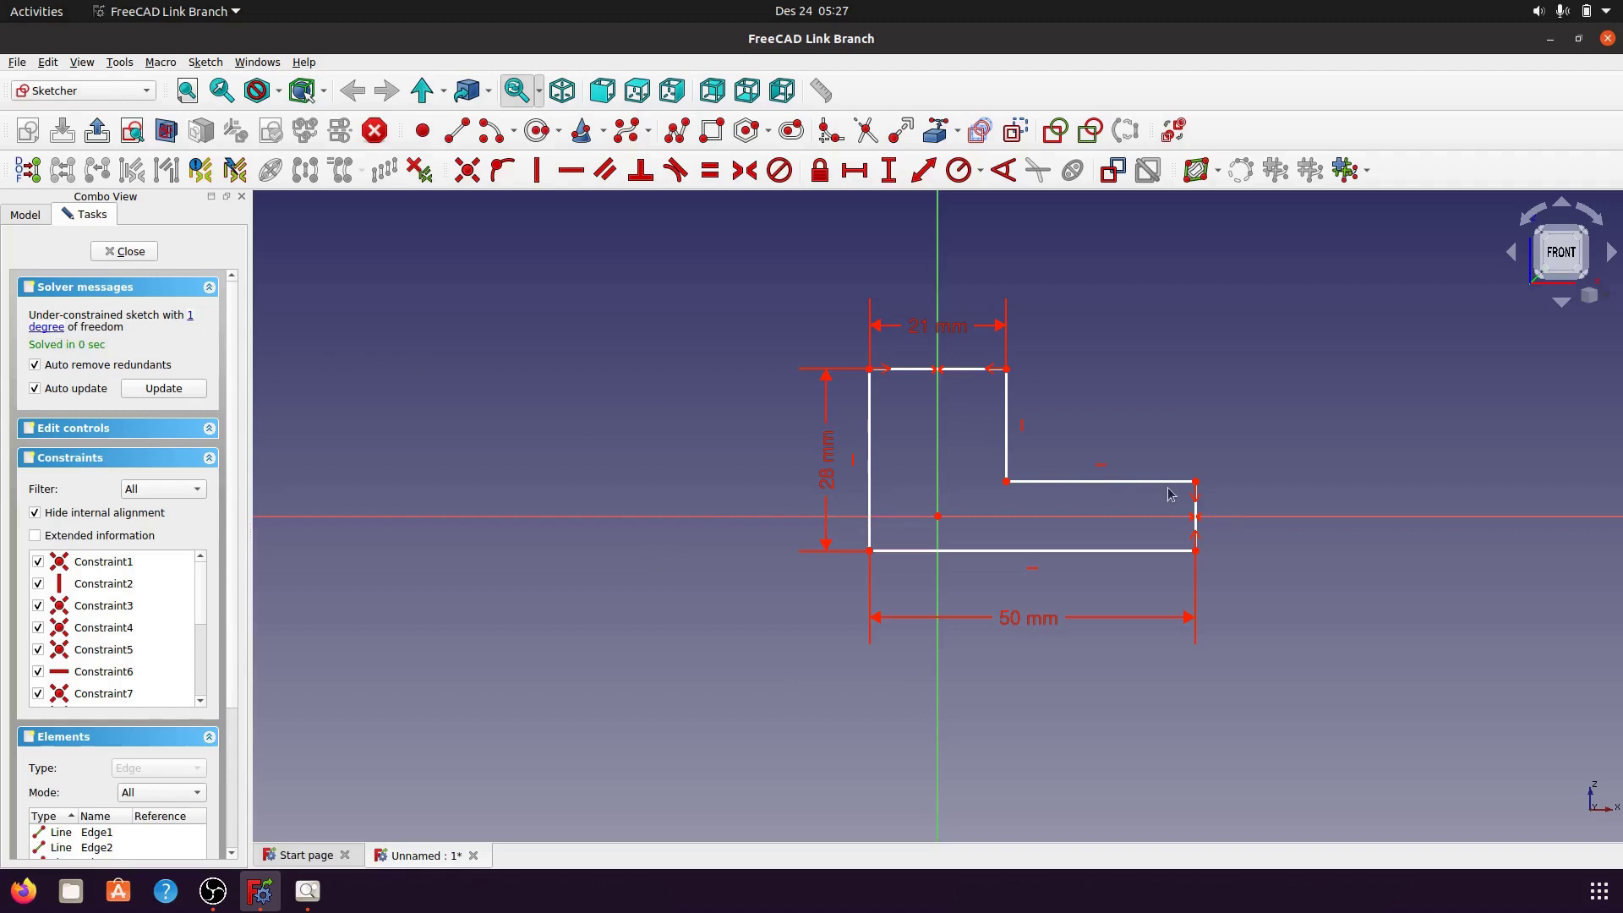
- Drag the step edge to reshape, recheck the drawing, and start a right-edge vertical dimension
drag(1167, 489, 1132, 480)
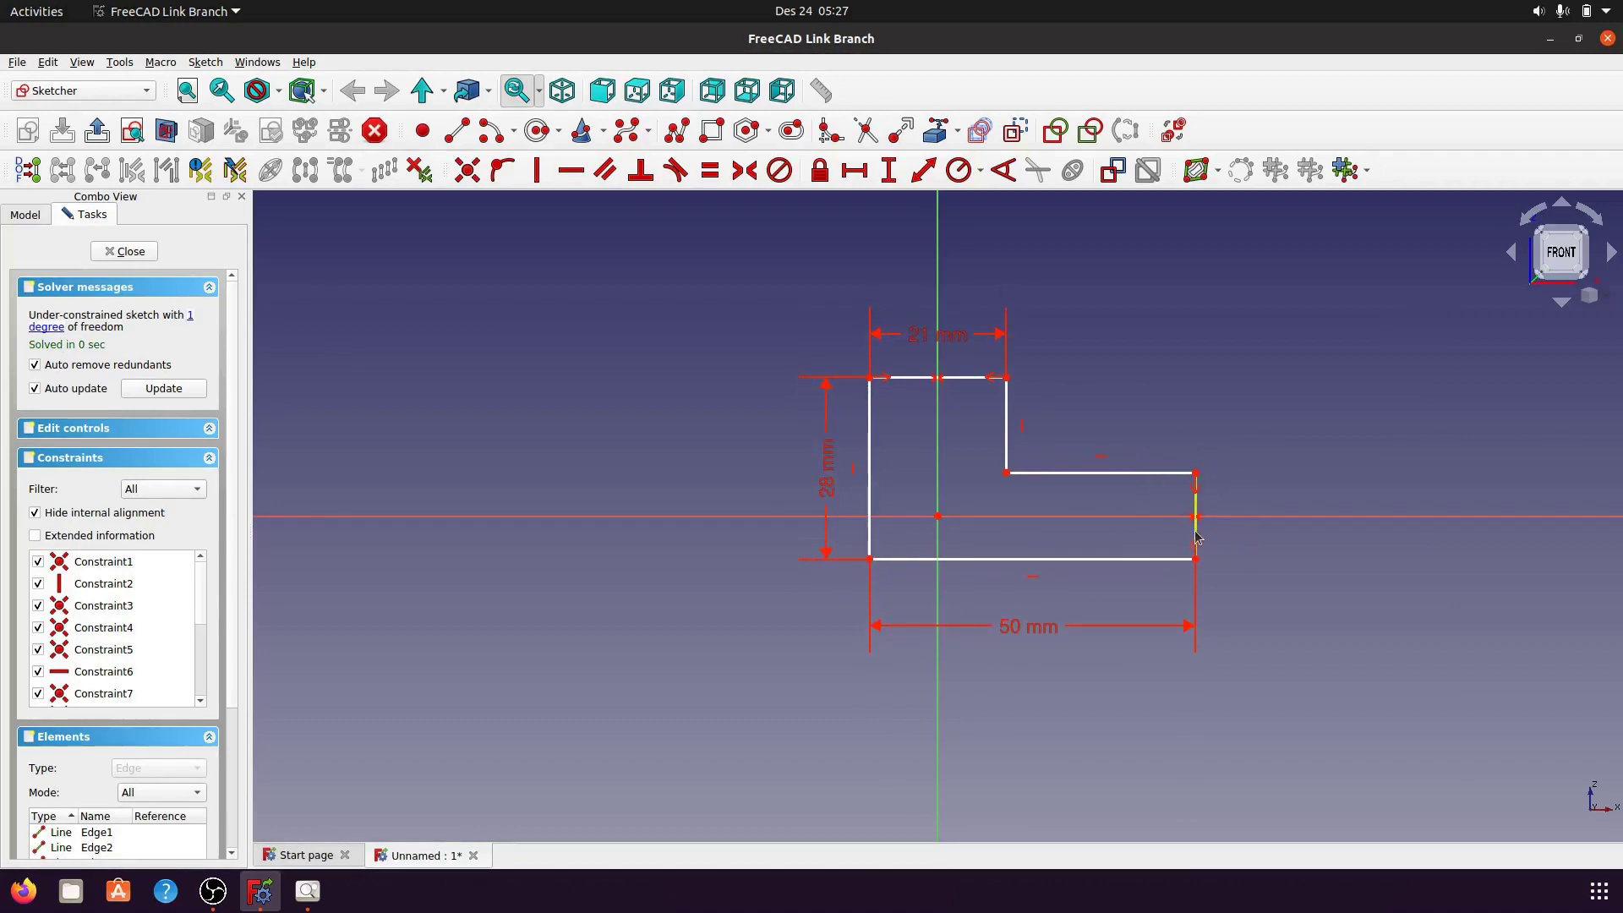
click(308, 894)
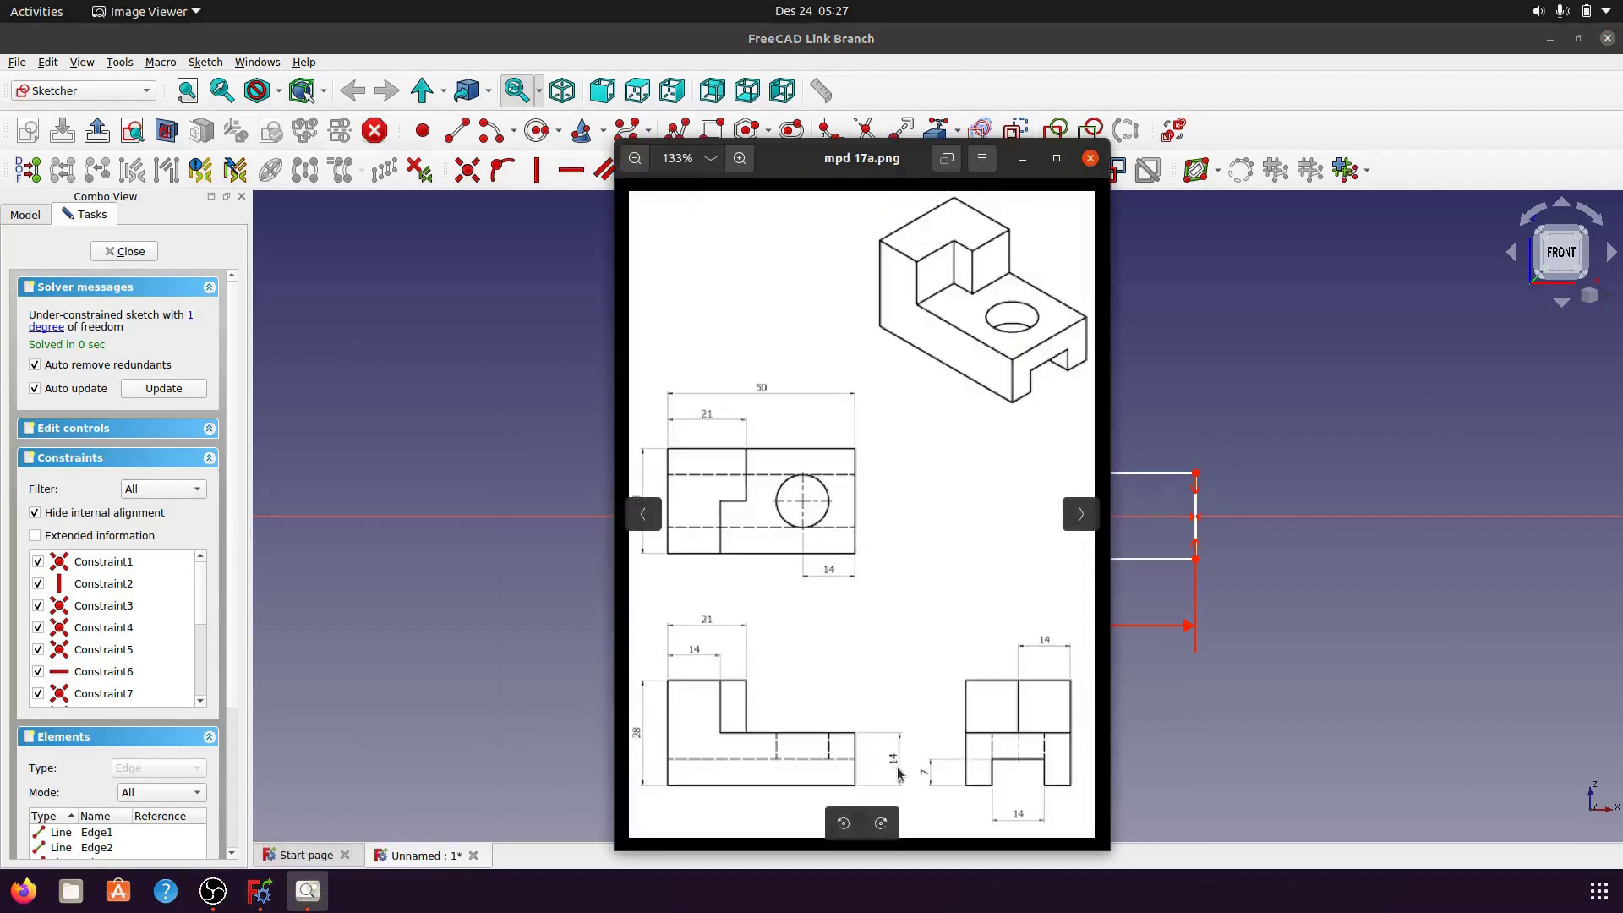
click(1023, 159)
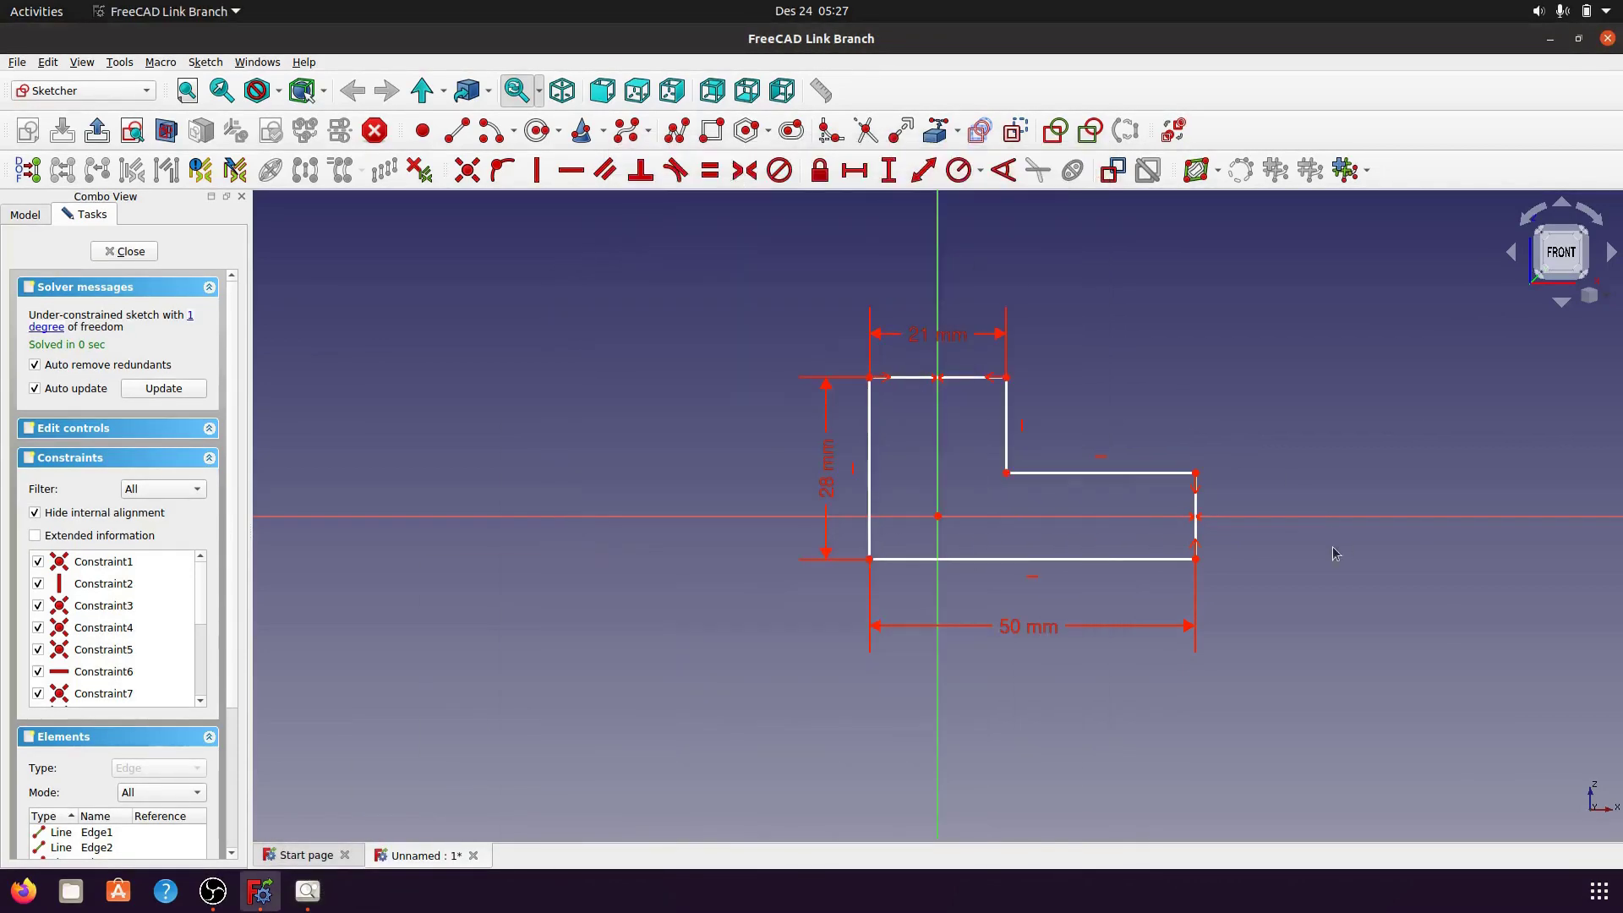
click(1196, 535)
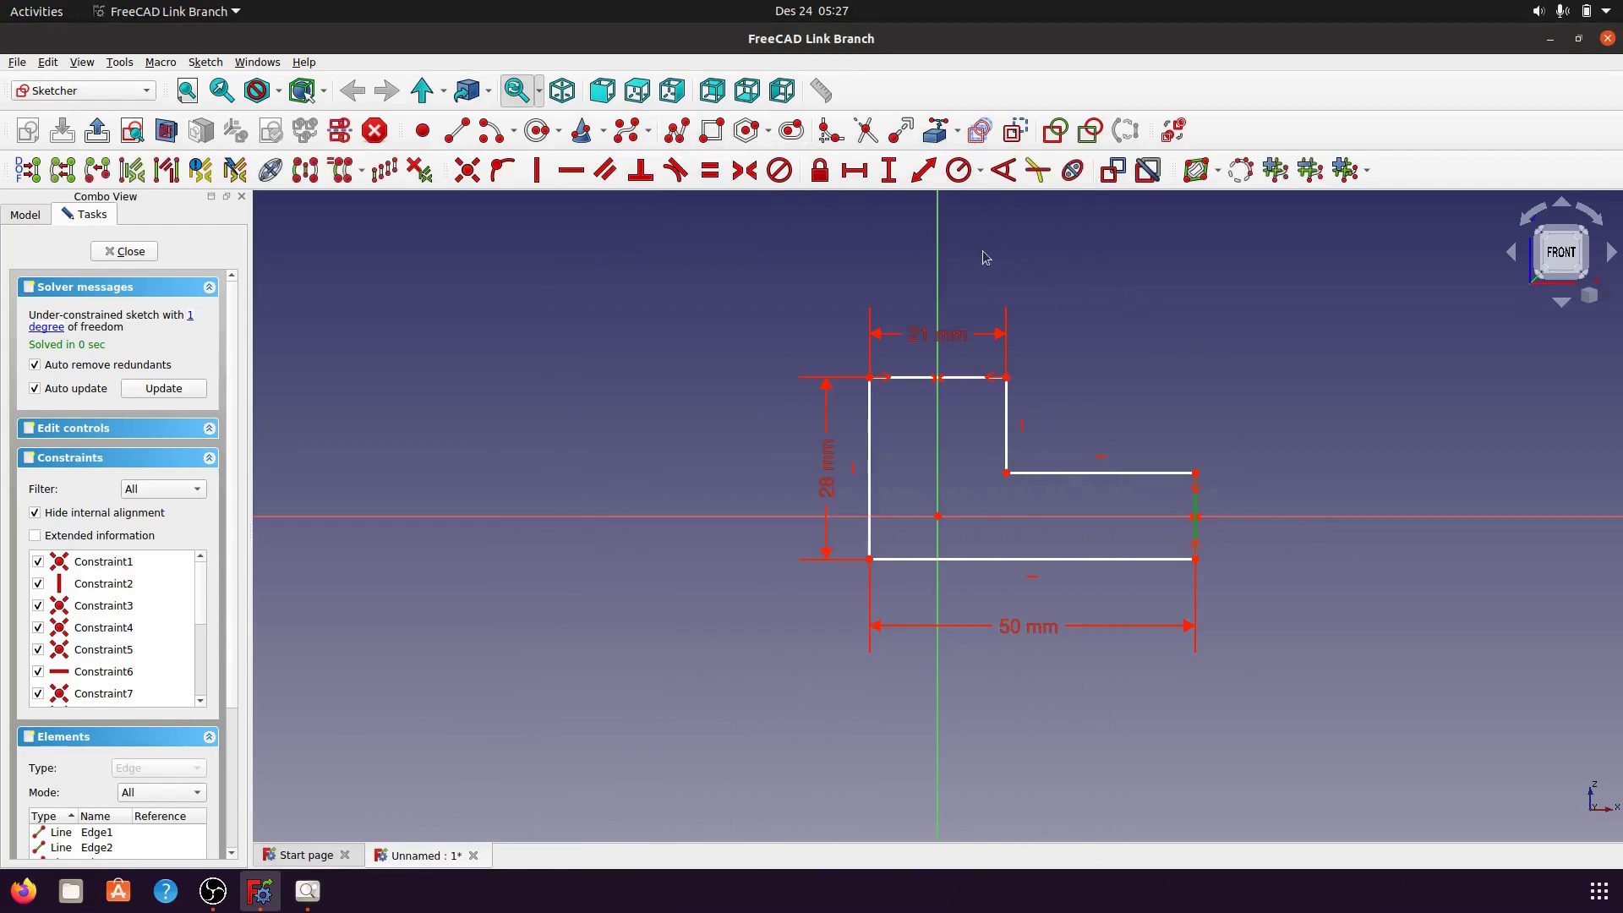
click(888, 170)
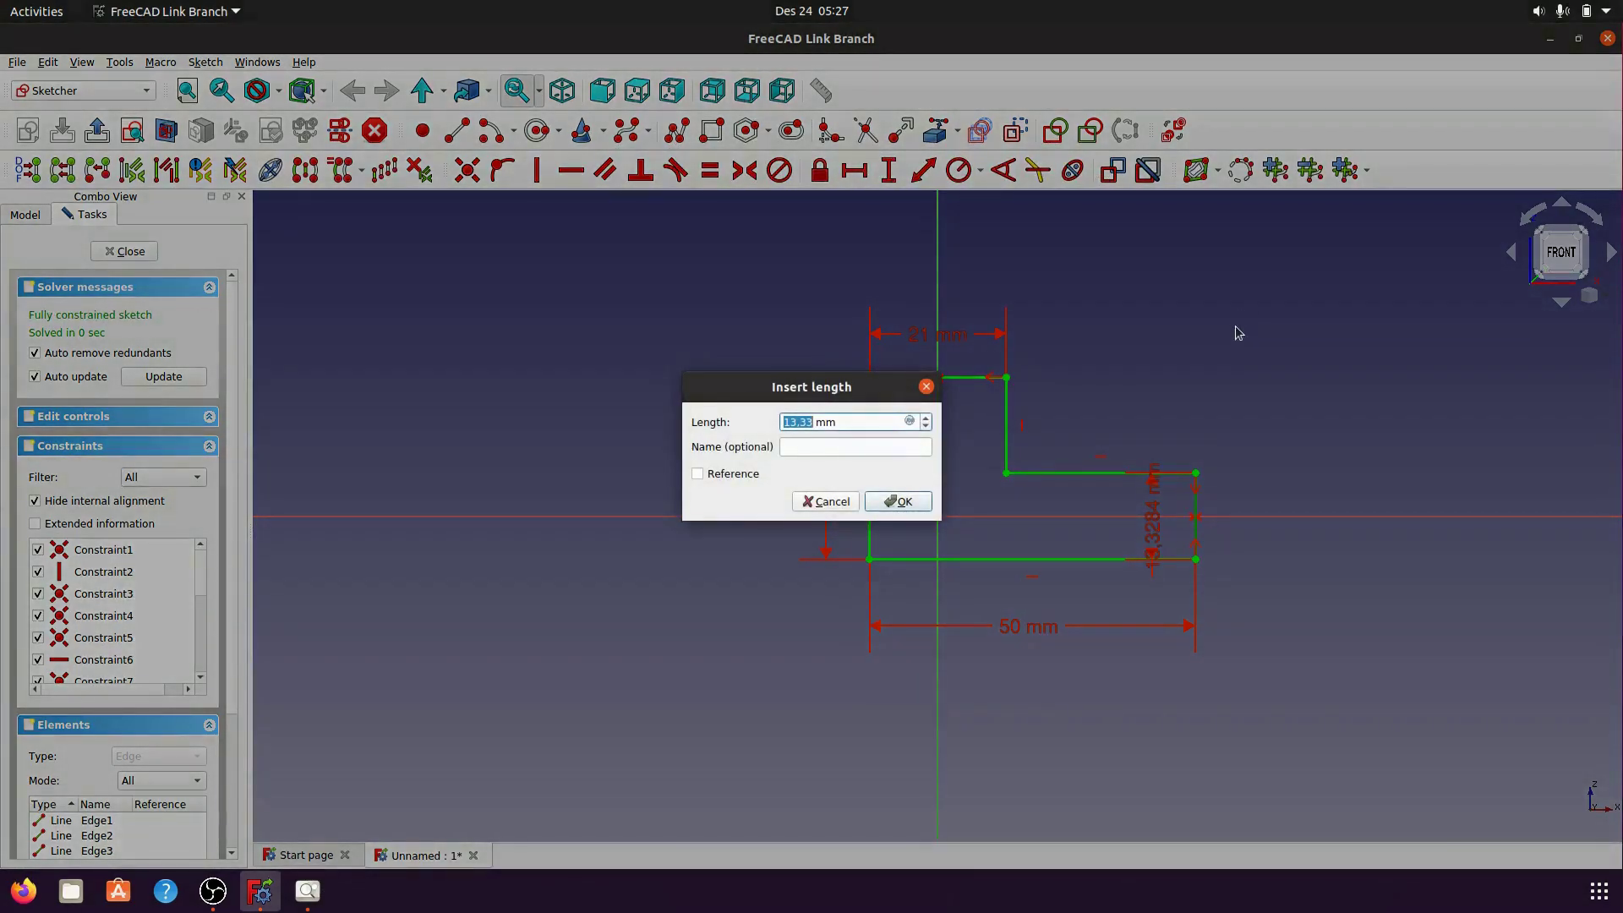
text(1)
- Set the right edge to 14 mm, close the sketch and view it isometrically
click(901, 502)
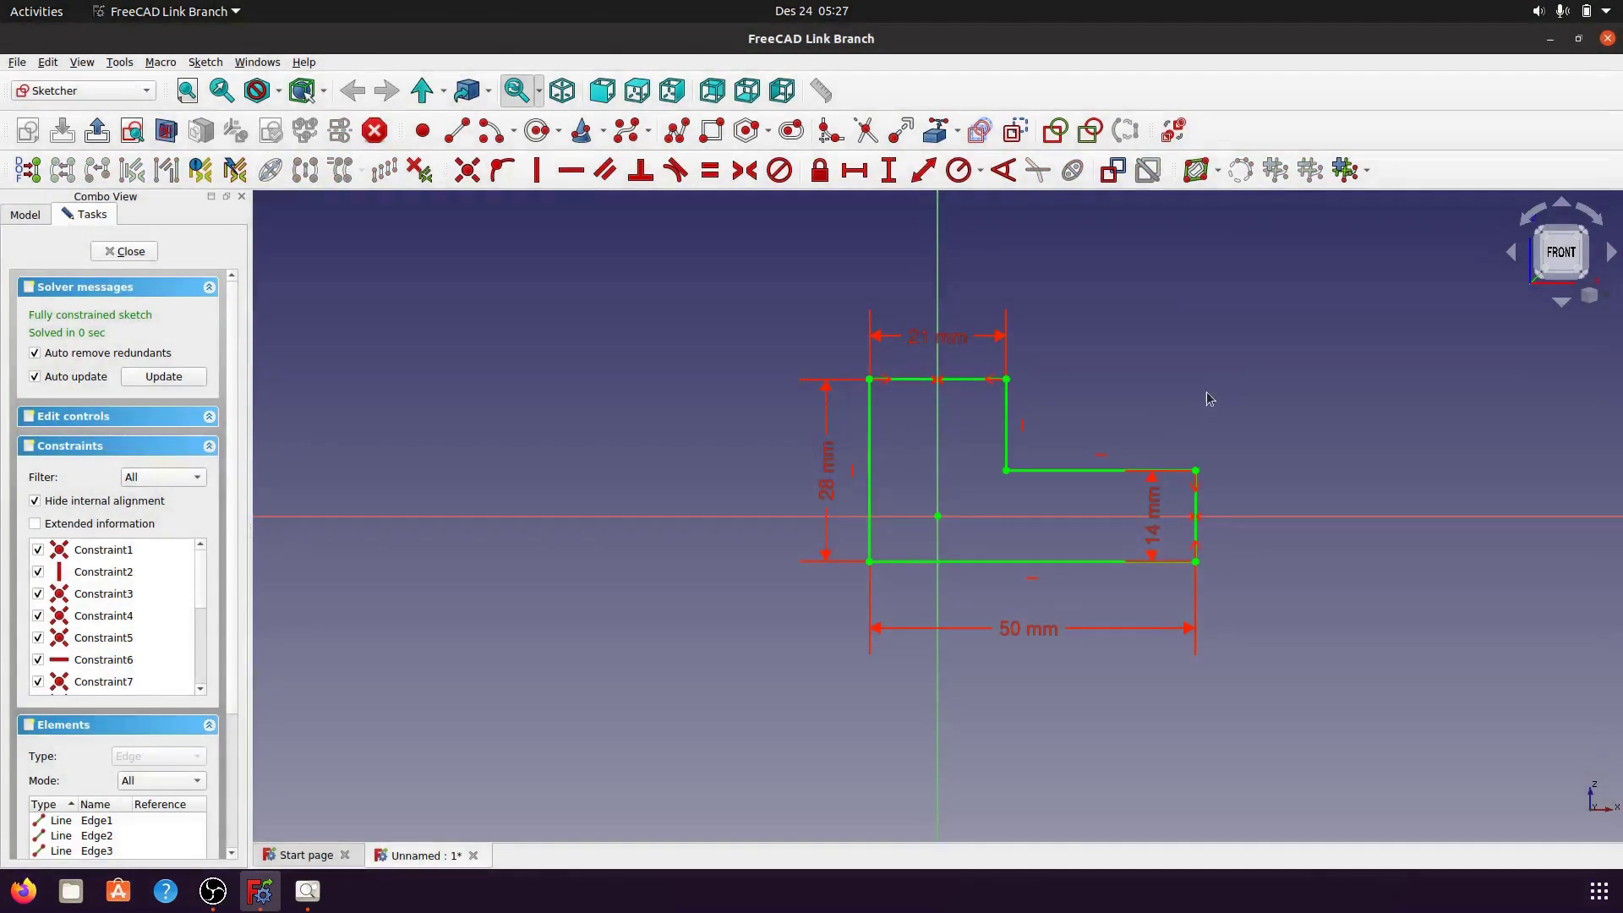
drag(1160, 516, 1268, 514)
click(129, 252)
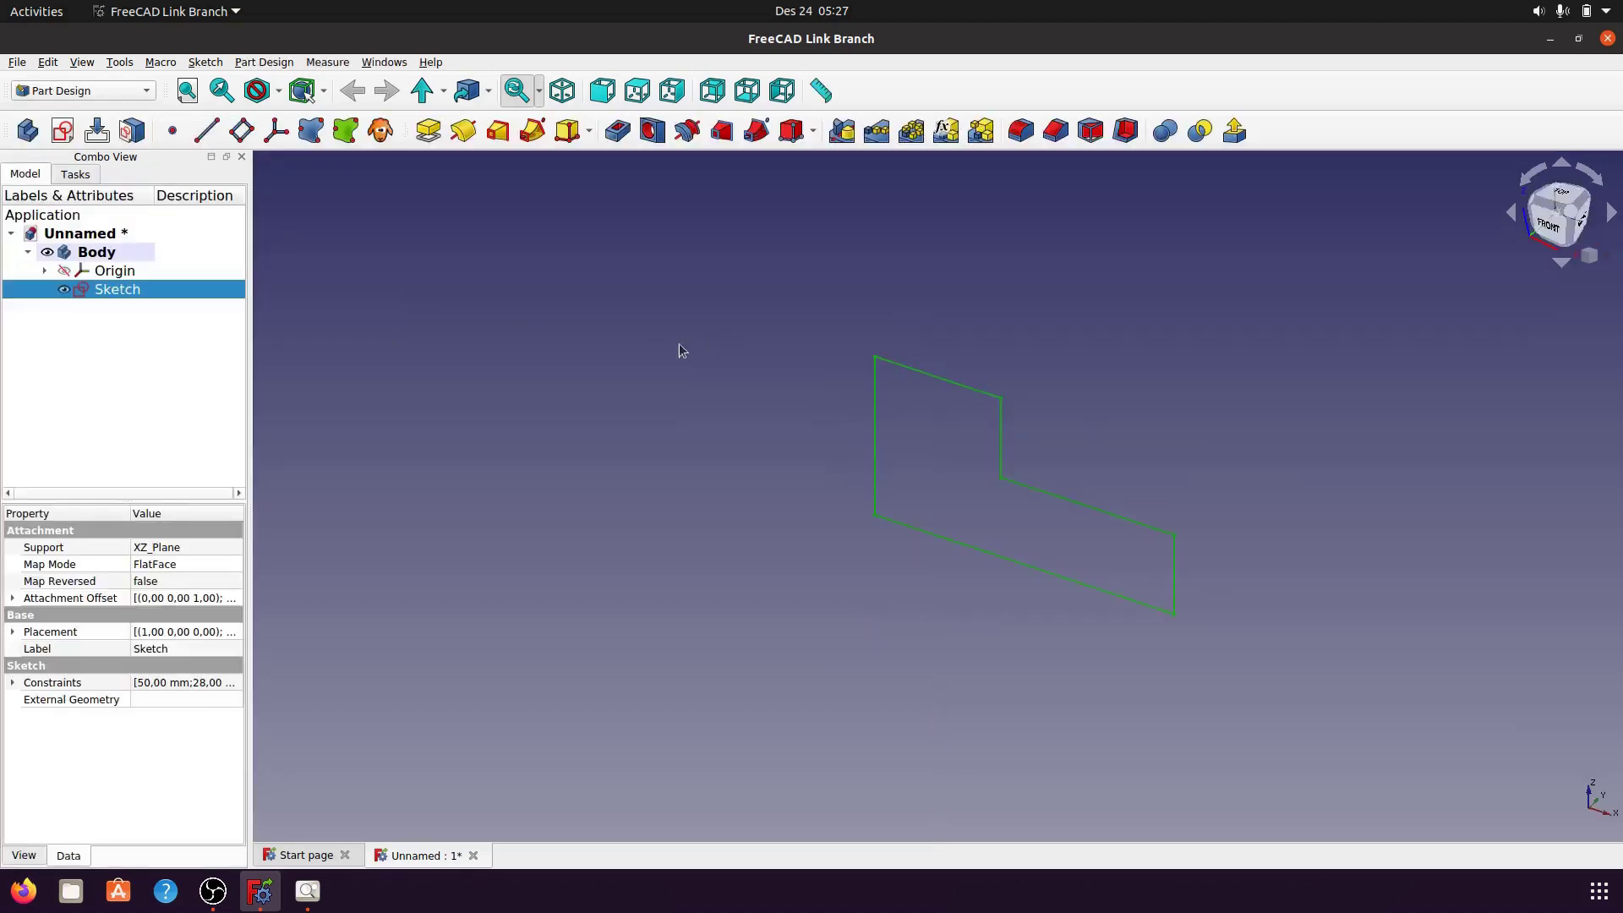
click(560, 91)
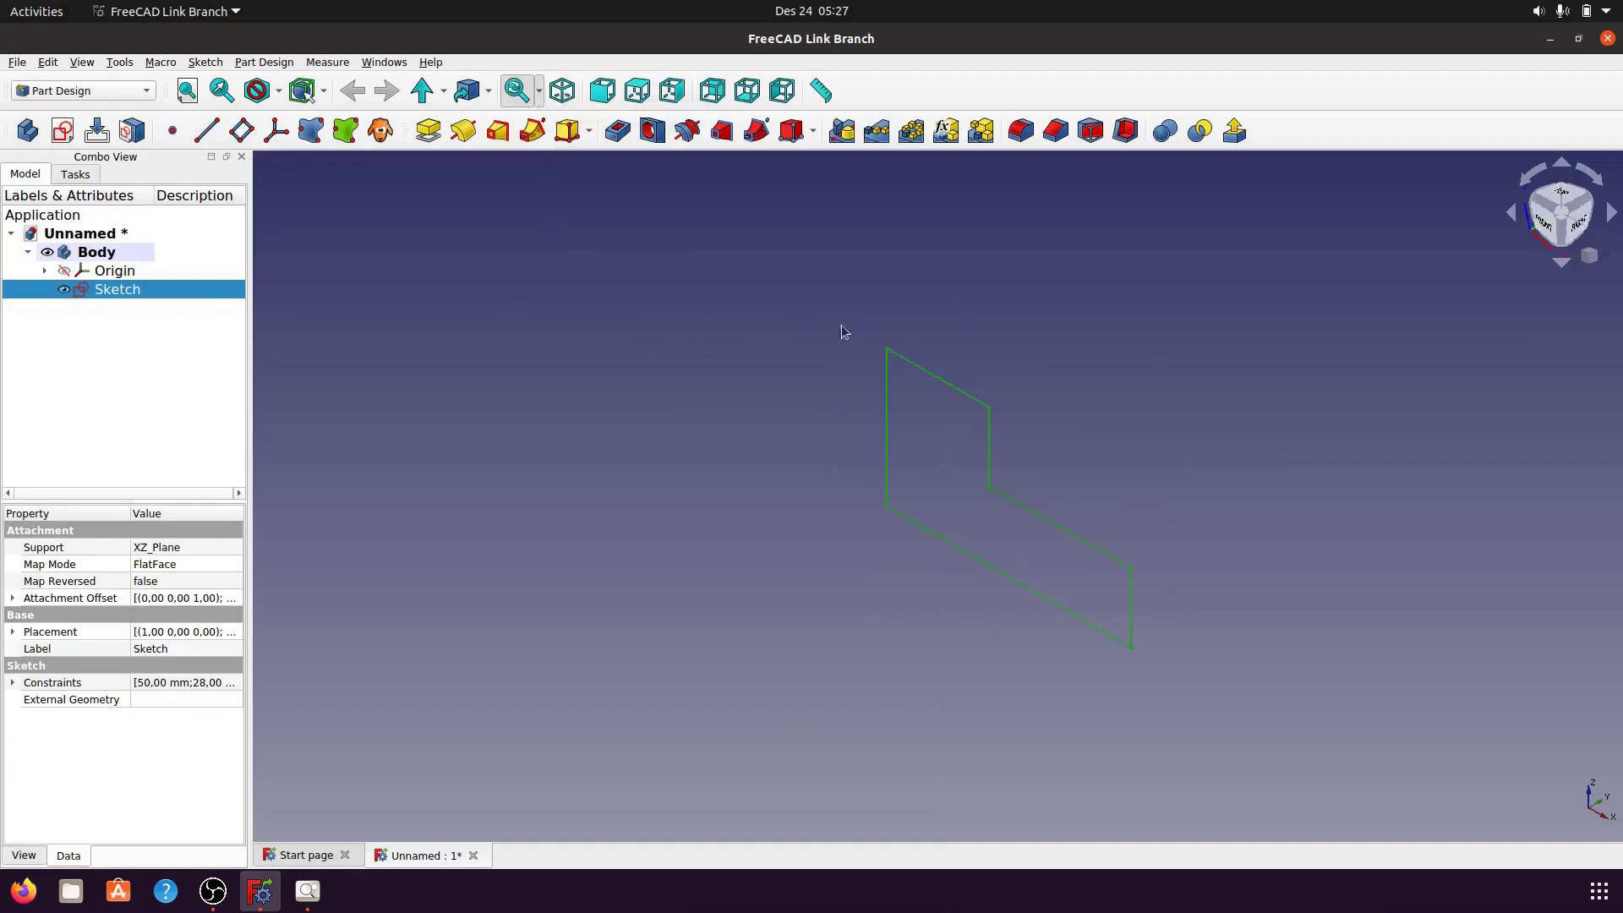
click(308, 893)
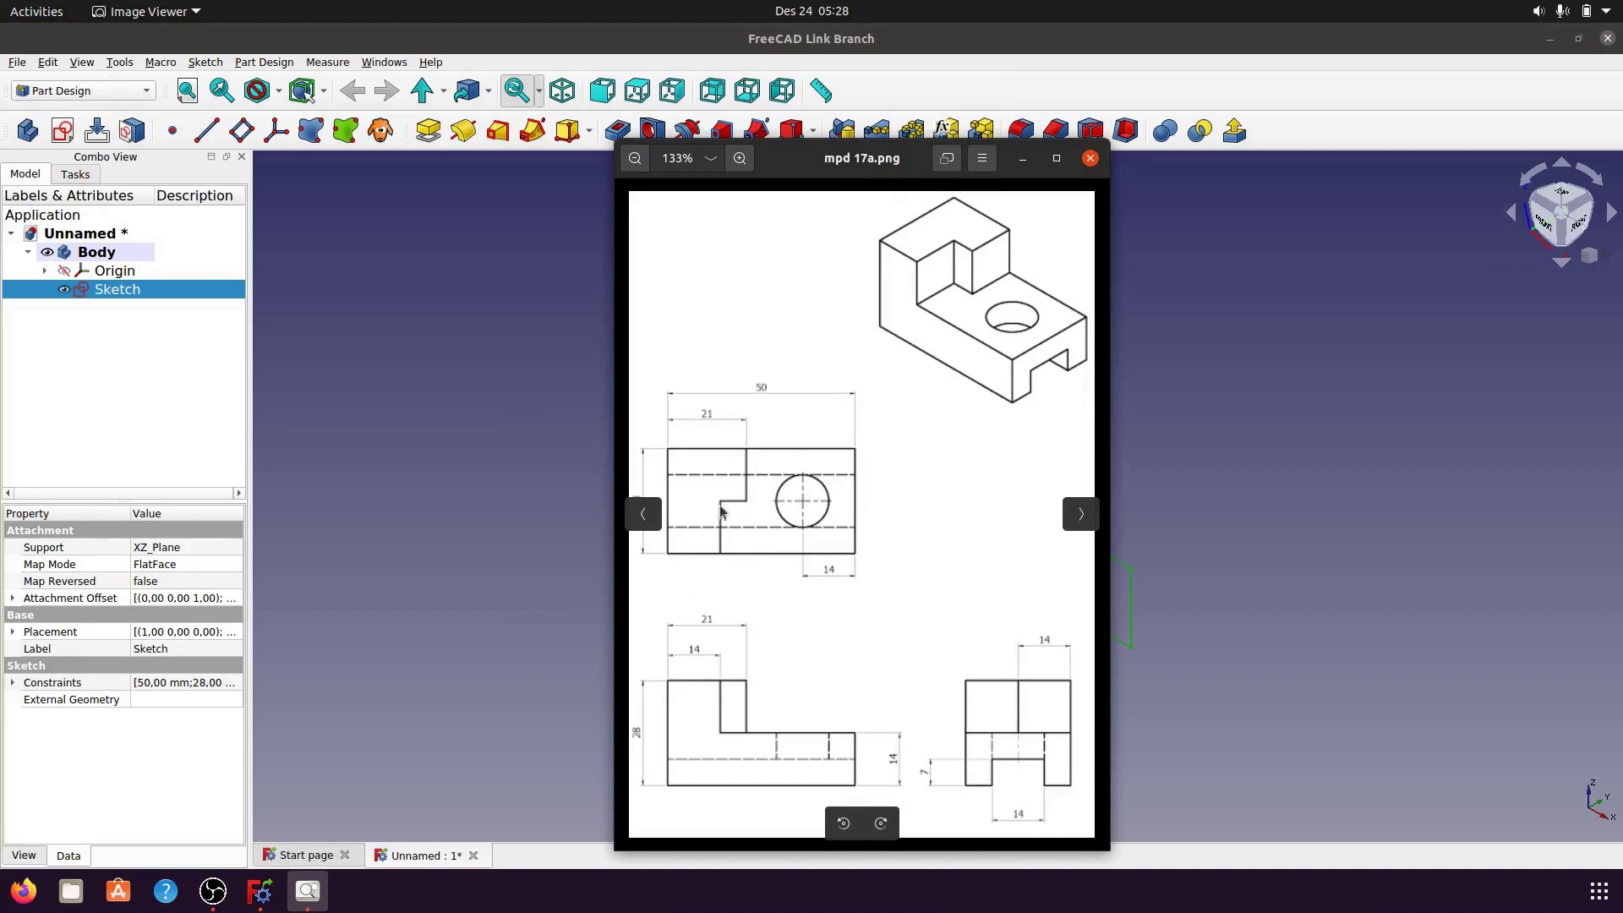
click(643, 514)
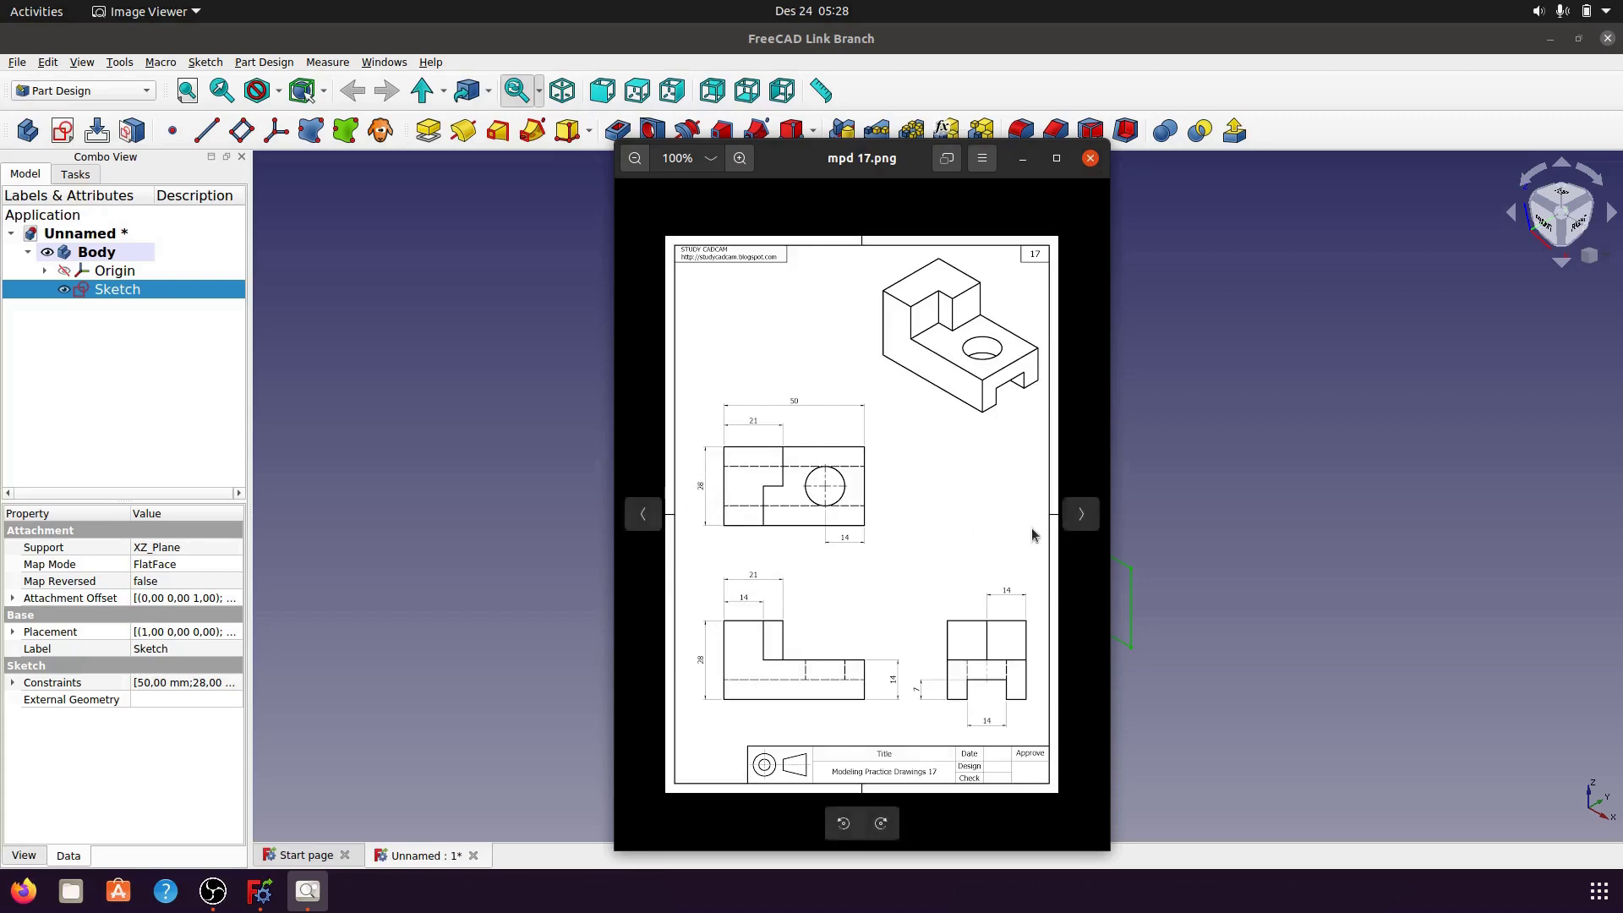
click(740, 159)
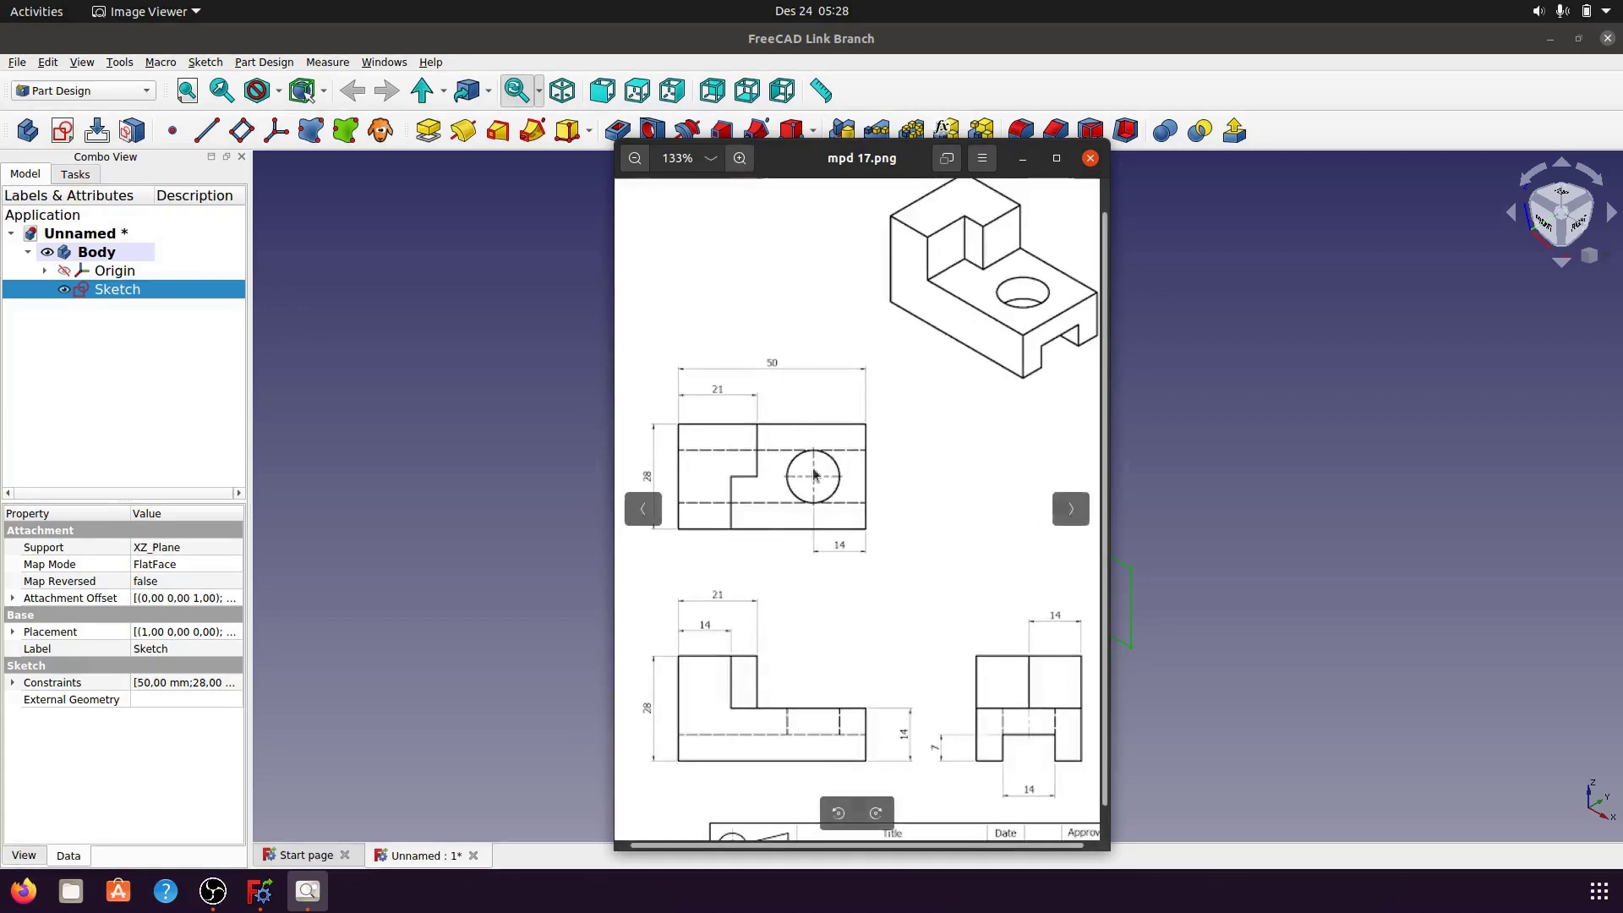
click(1023, 158)
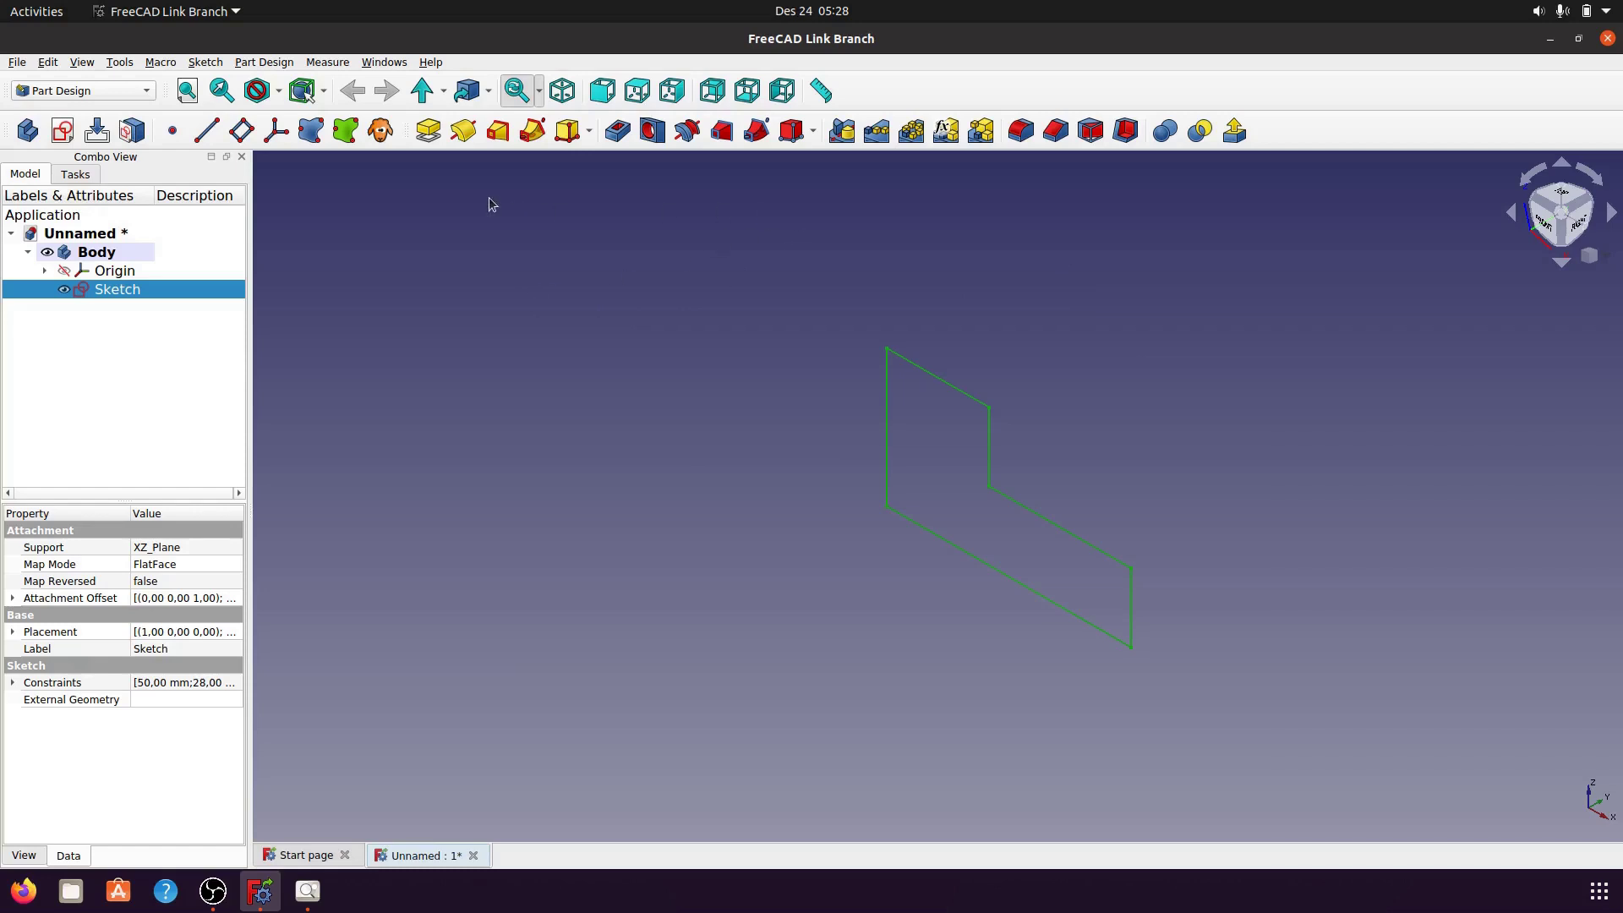
- Pad the stepped sketch 28 mm, symmetric to the sketch plane
click(428, 131)
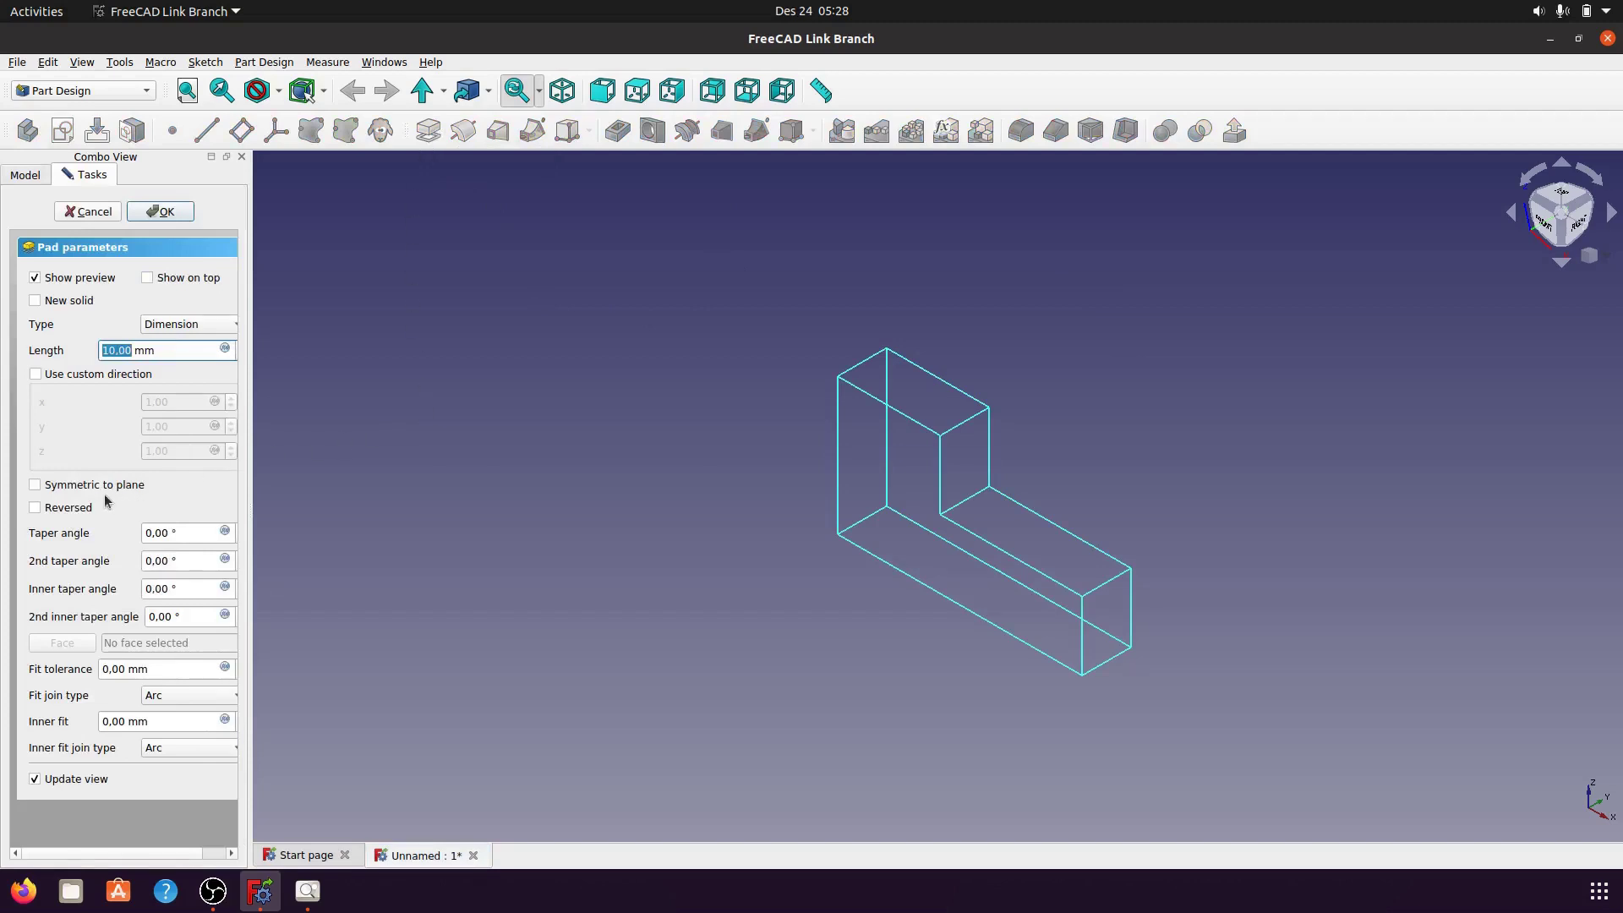
click(34, 485)
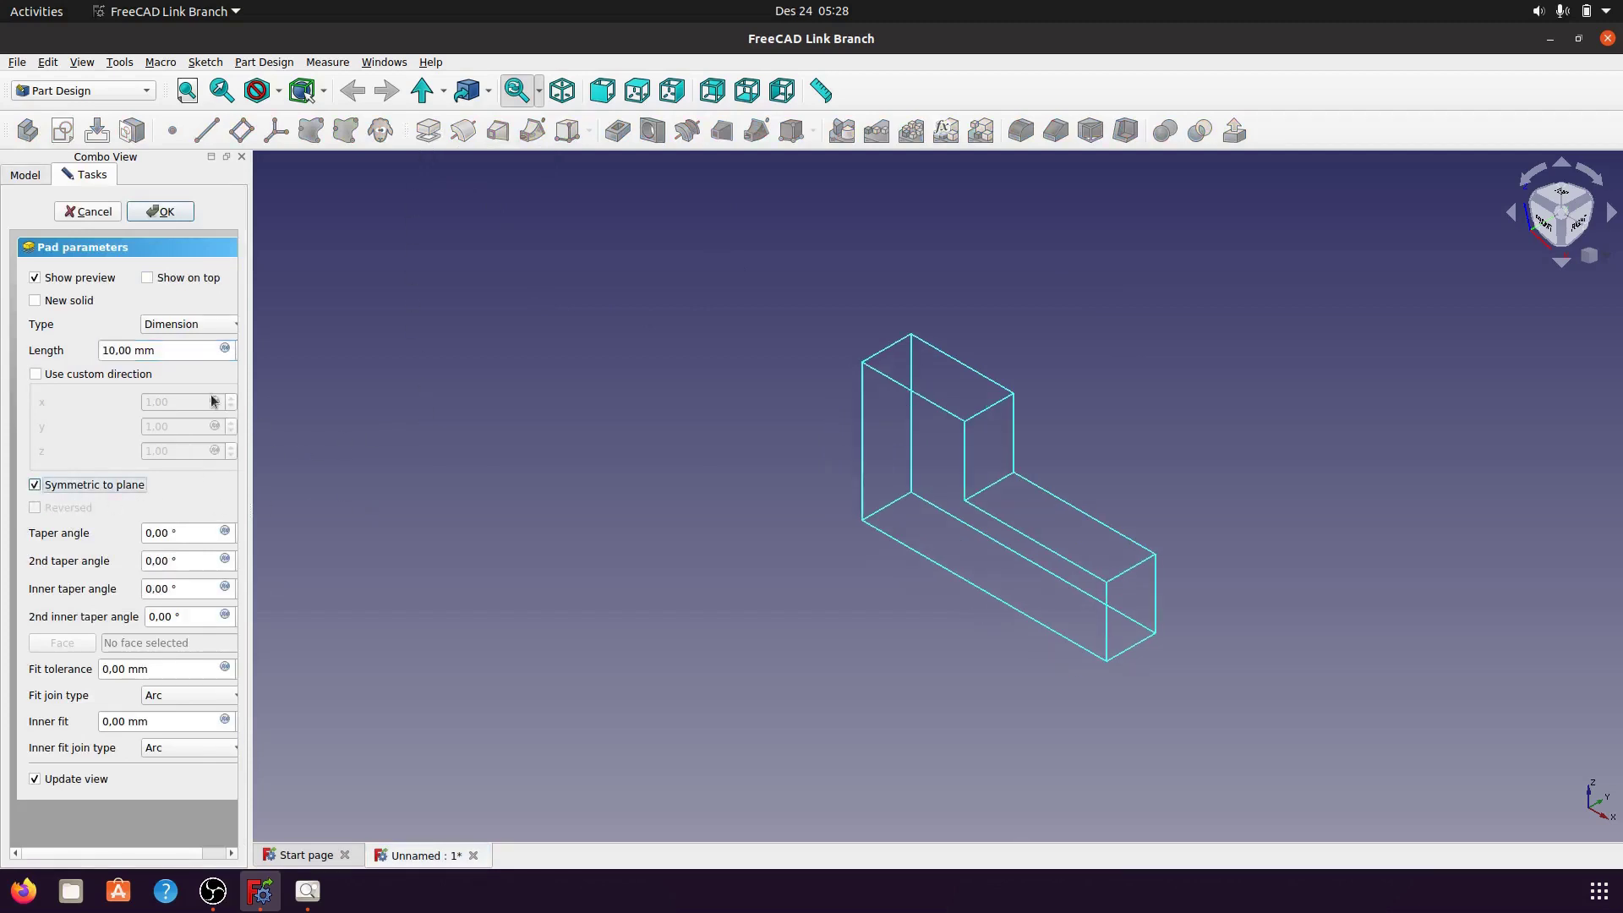
drag(160, 350, 109, 356)
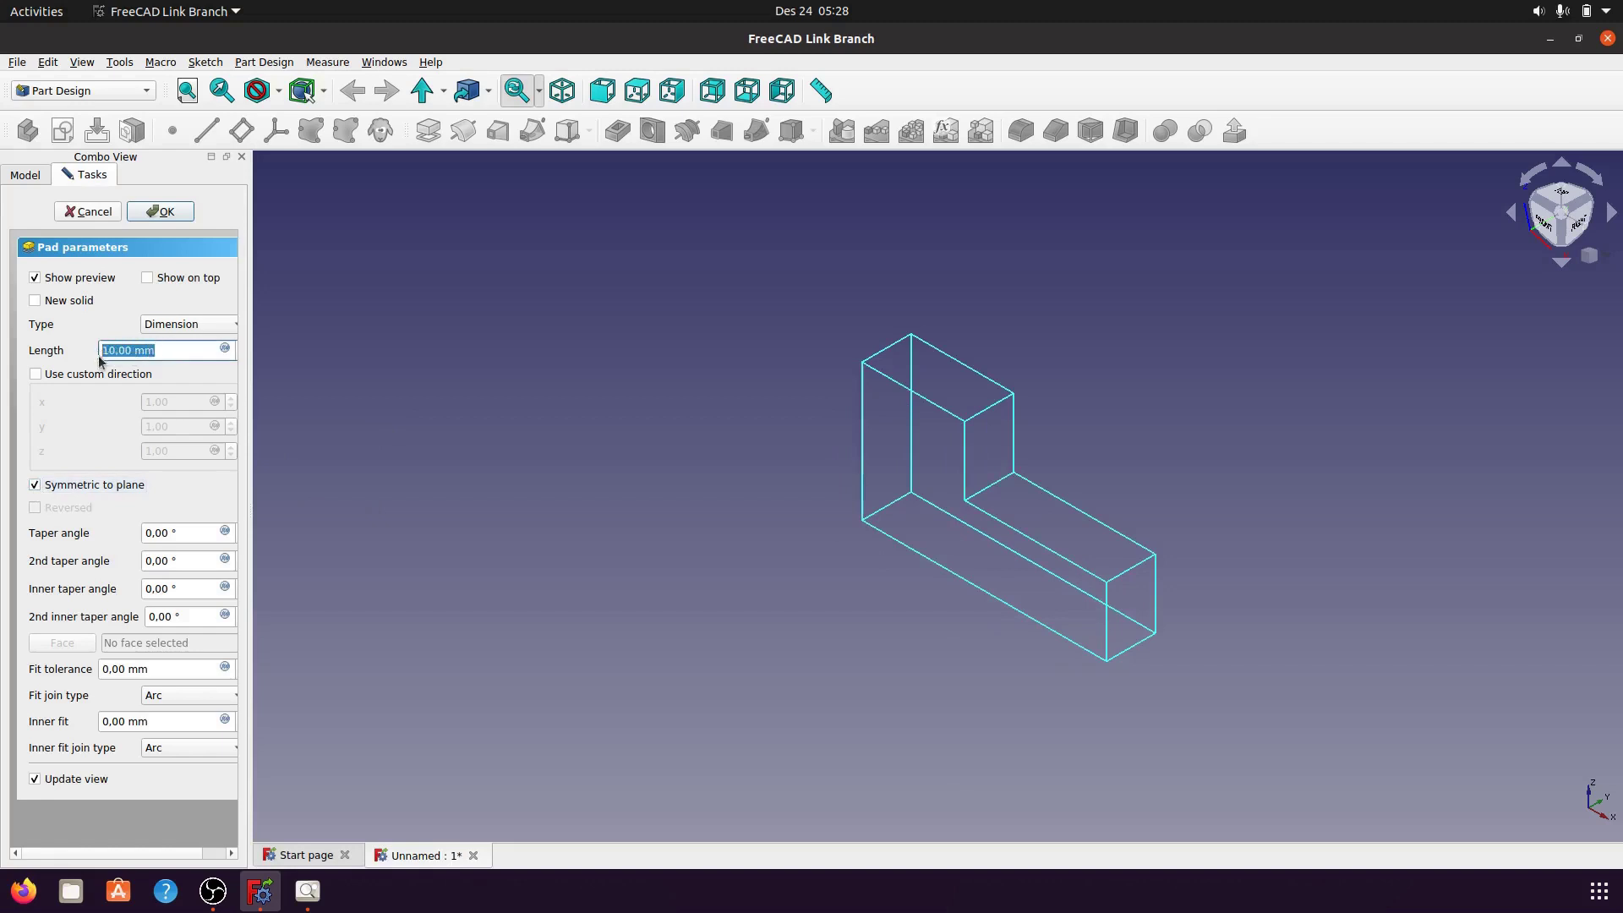
text(28)
click(722, 509)
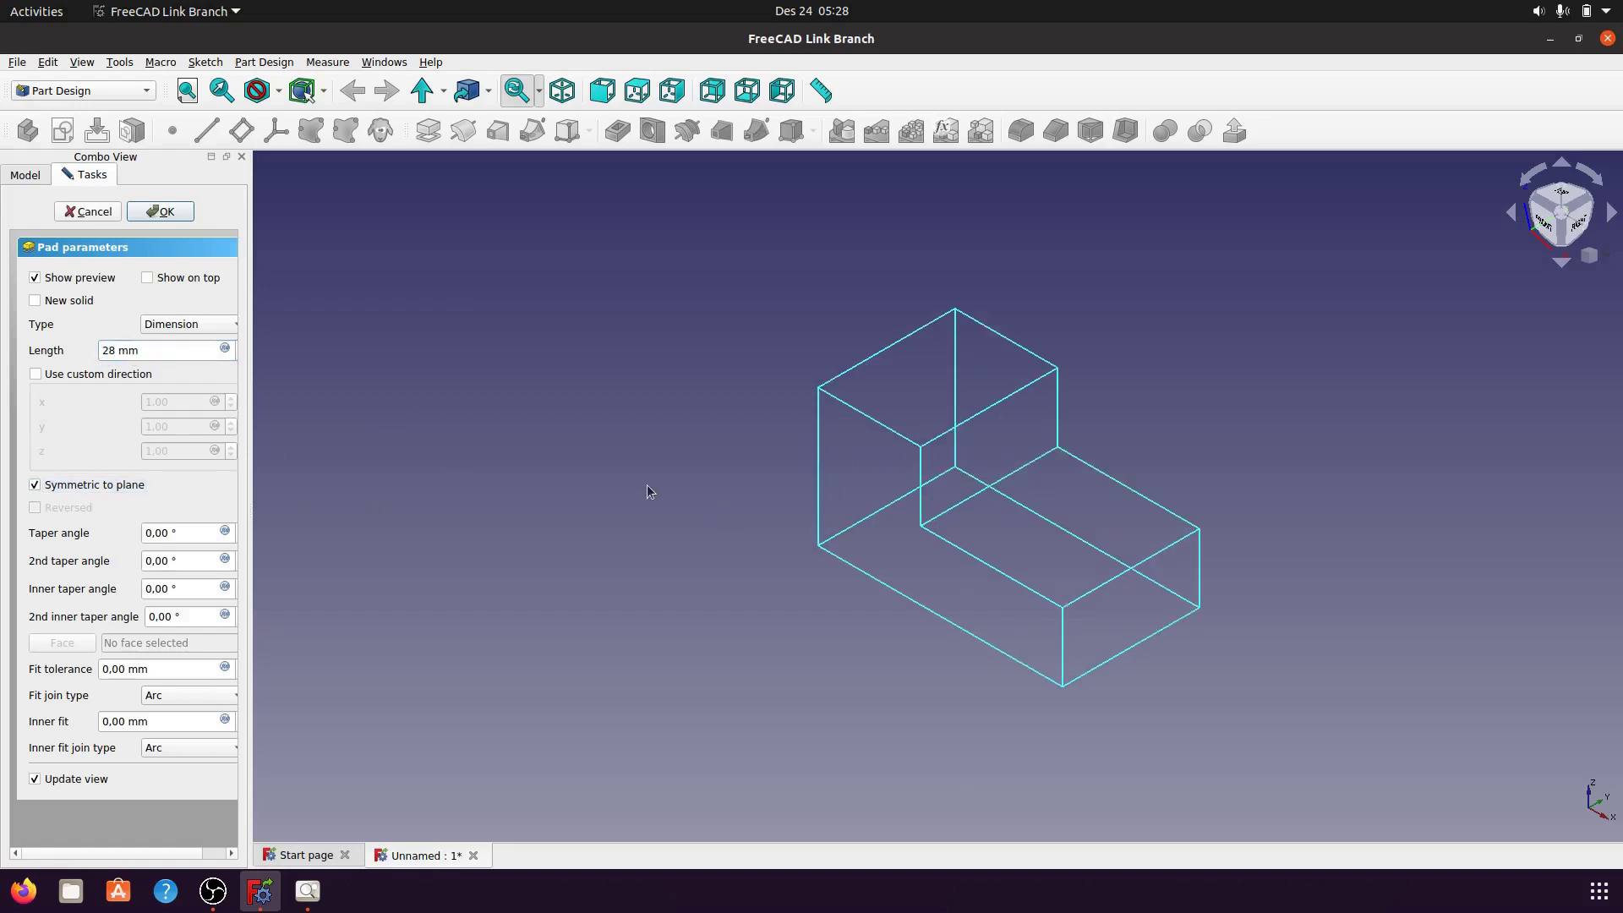
click(176, 213)
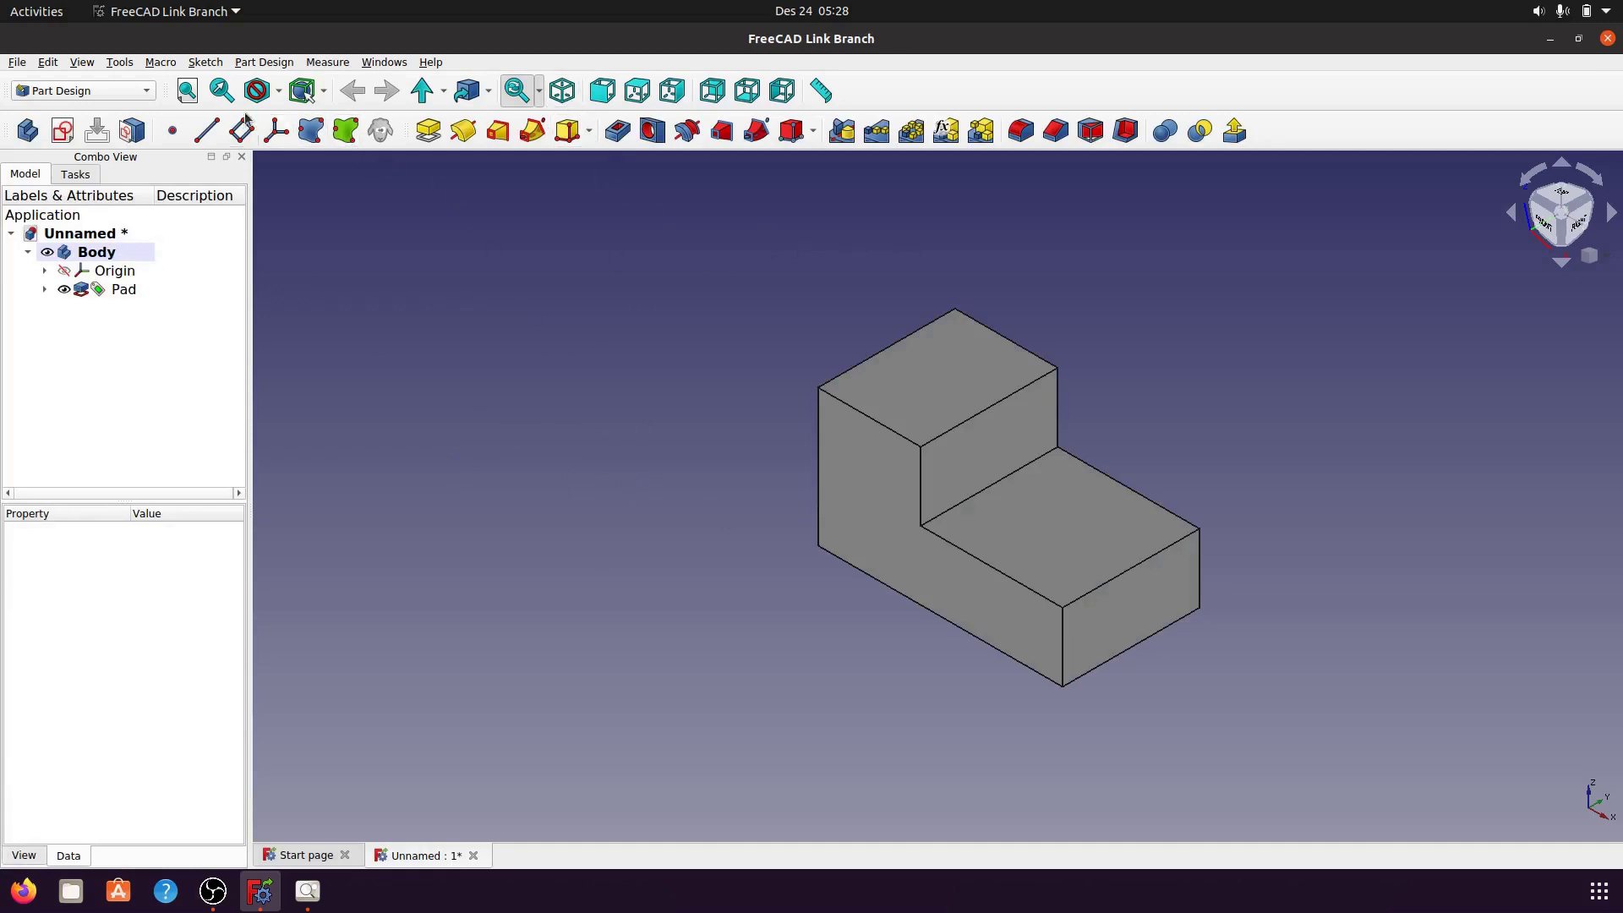
- Fit the model in view and switch the draw style to Shadow
click(187, 92)
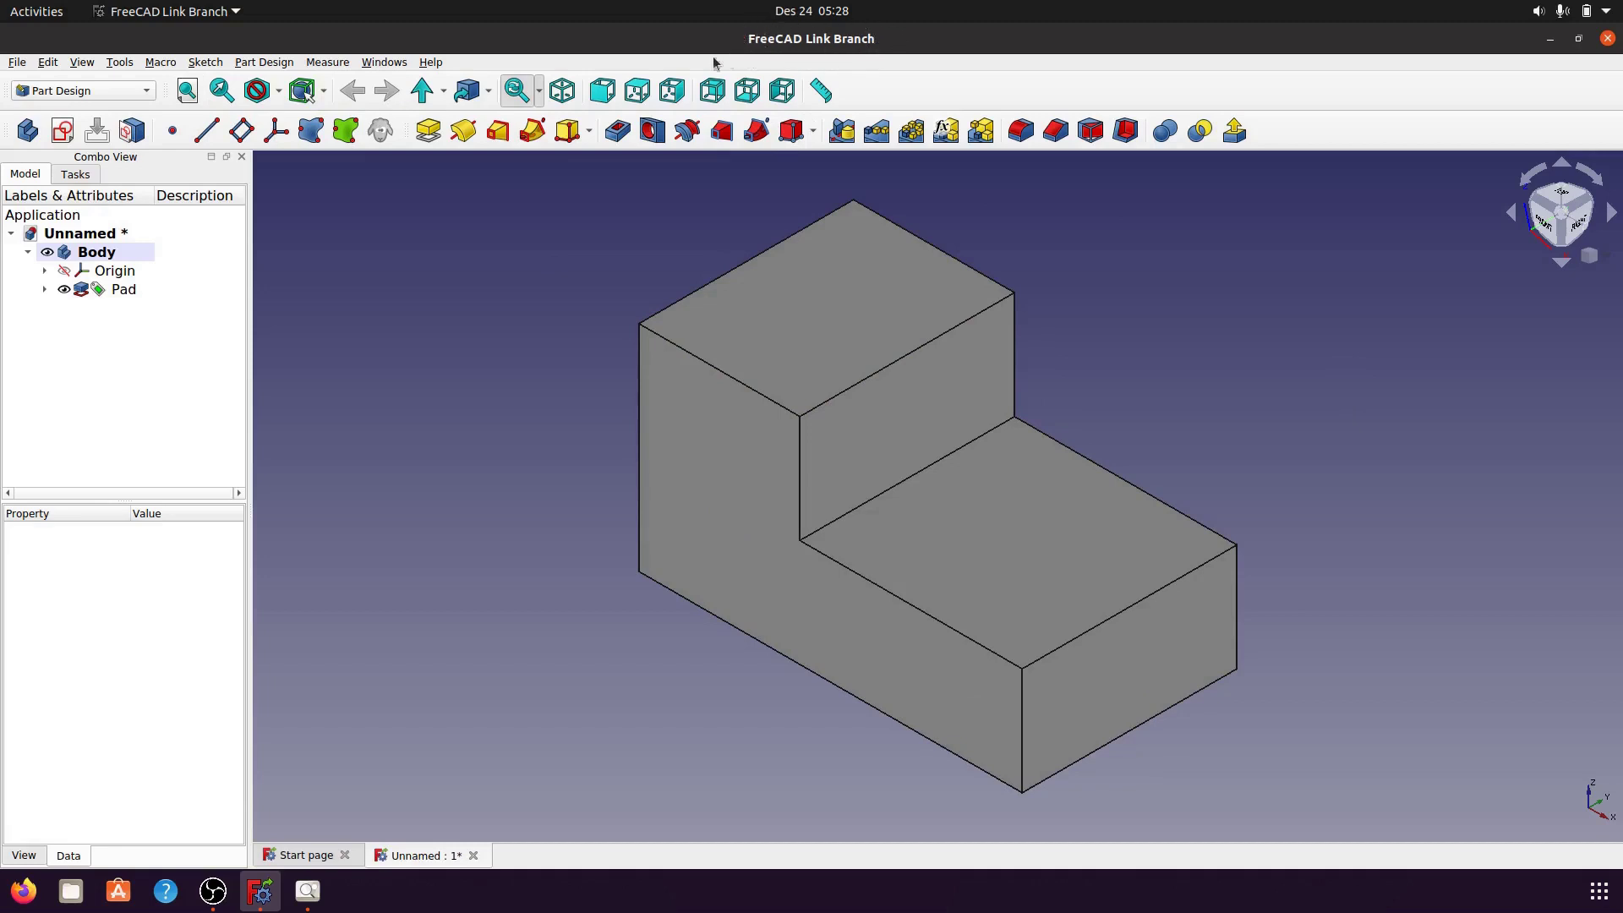
click(281, 94)
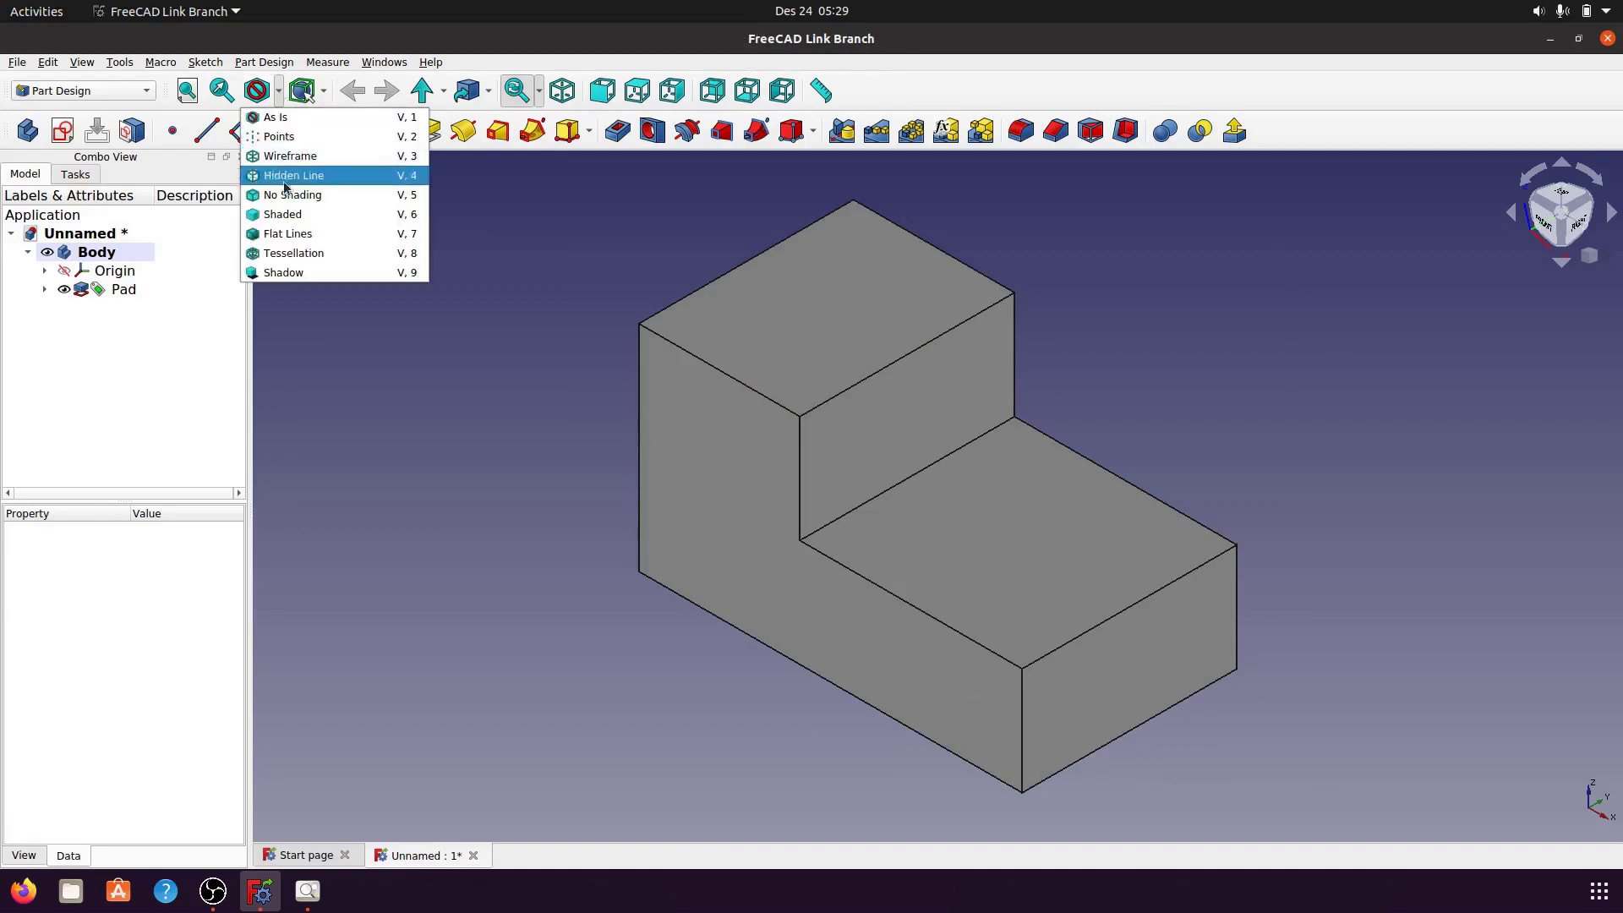
click(285, 273)
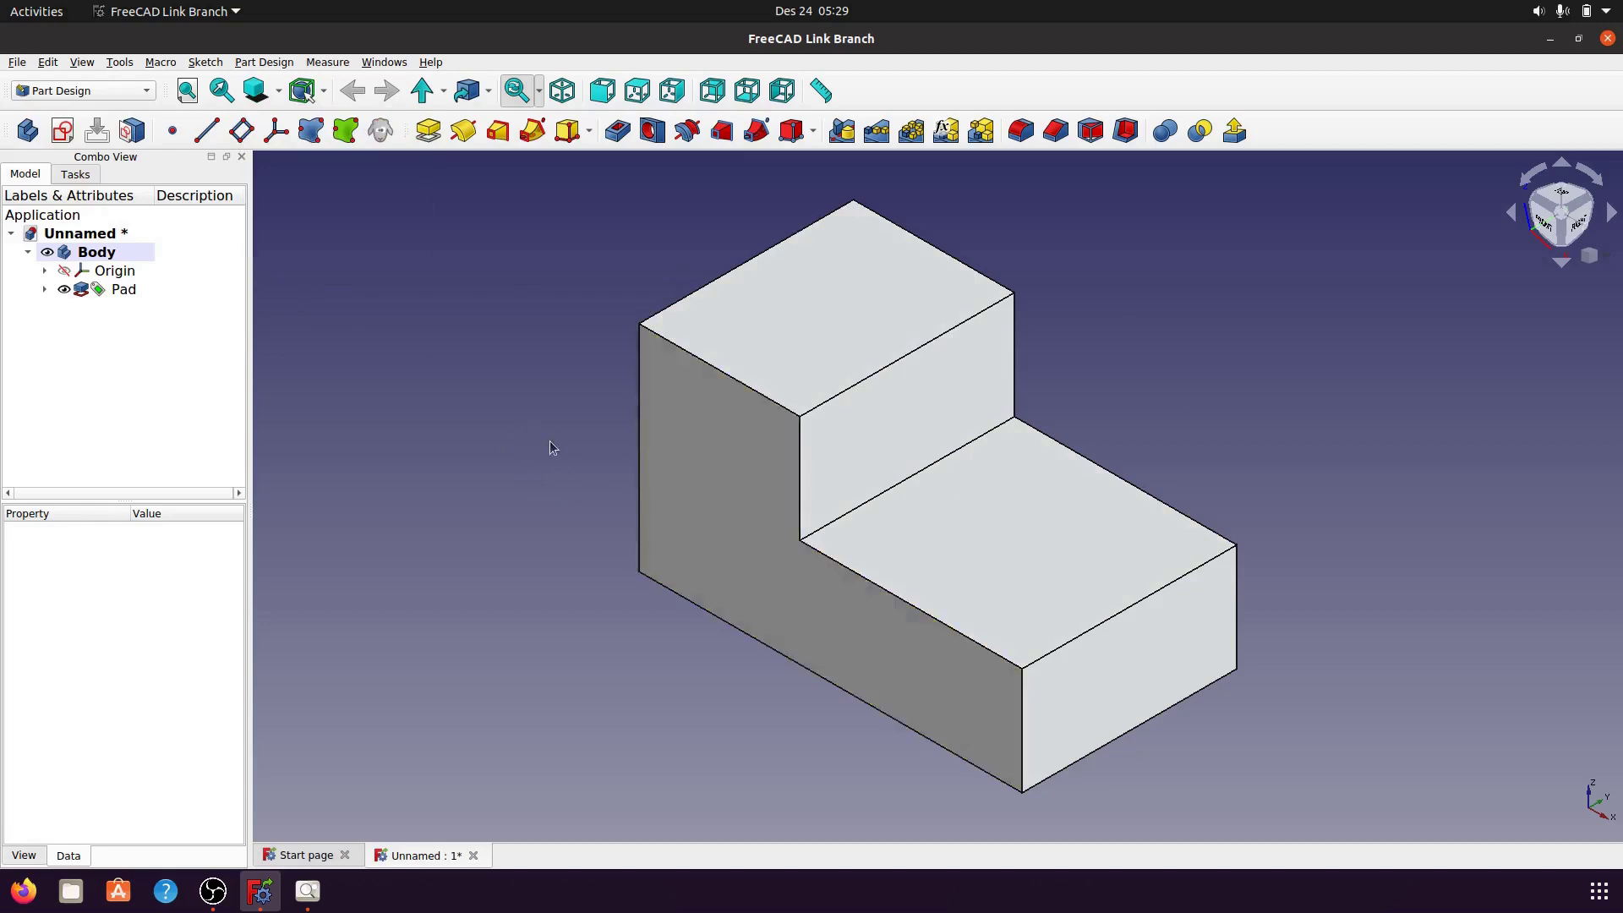
- Re-aim the shadow light toward the inner step corner to brighten the faces
click(256, 96)
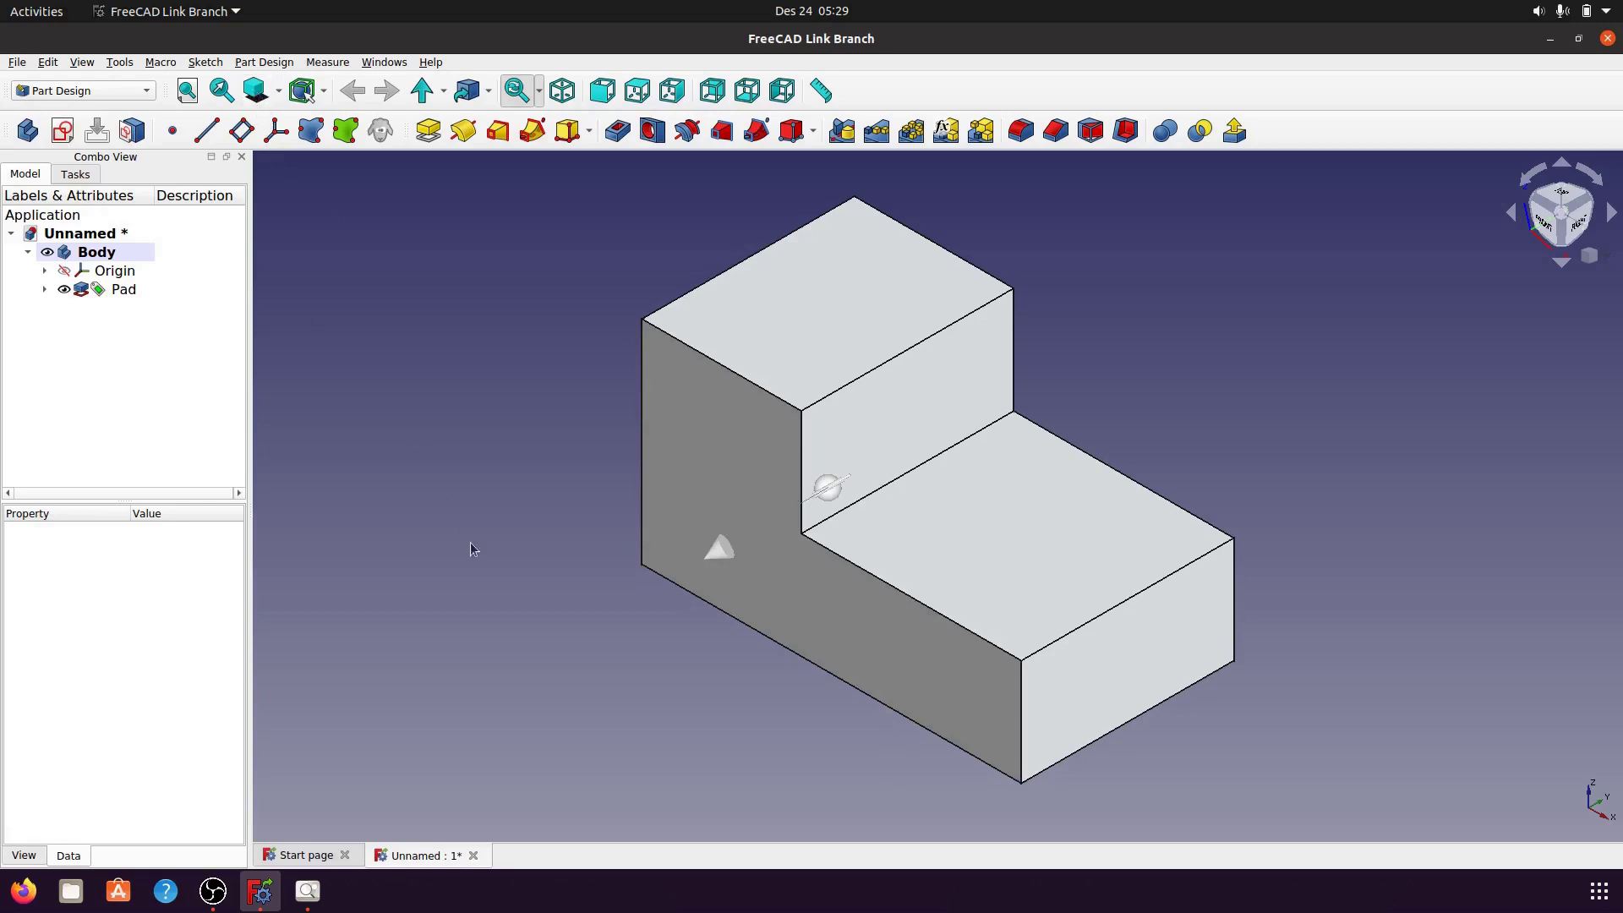
mouse_move(727, 551)
mouse_down()
mouse_move(854, 545)
mouse_move(862, 526)
mouse_up()
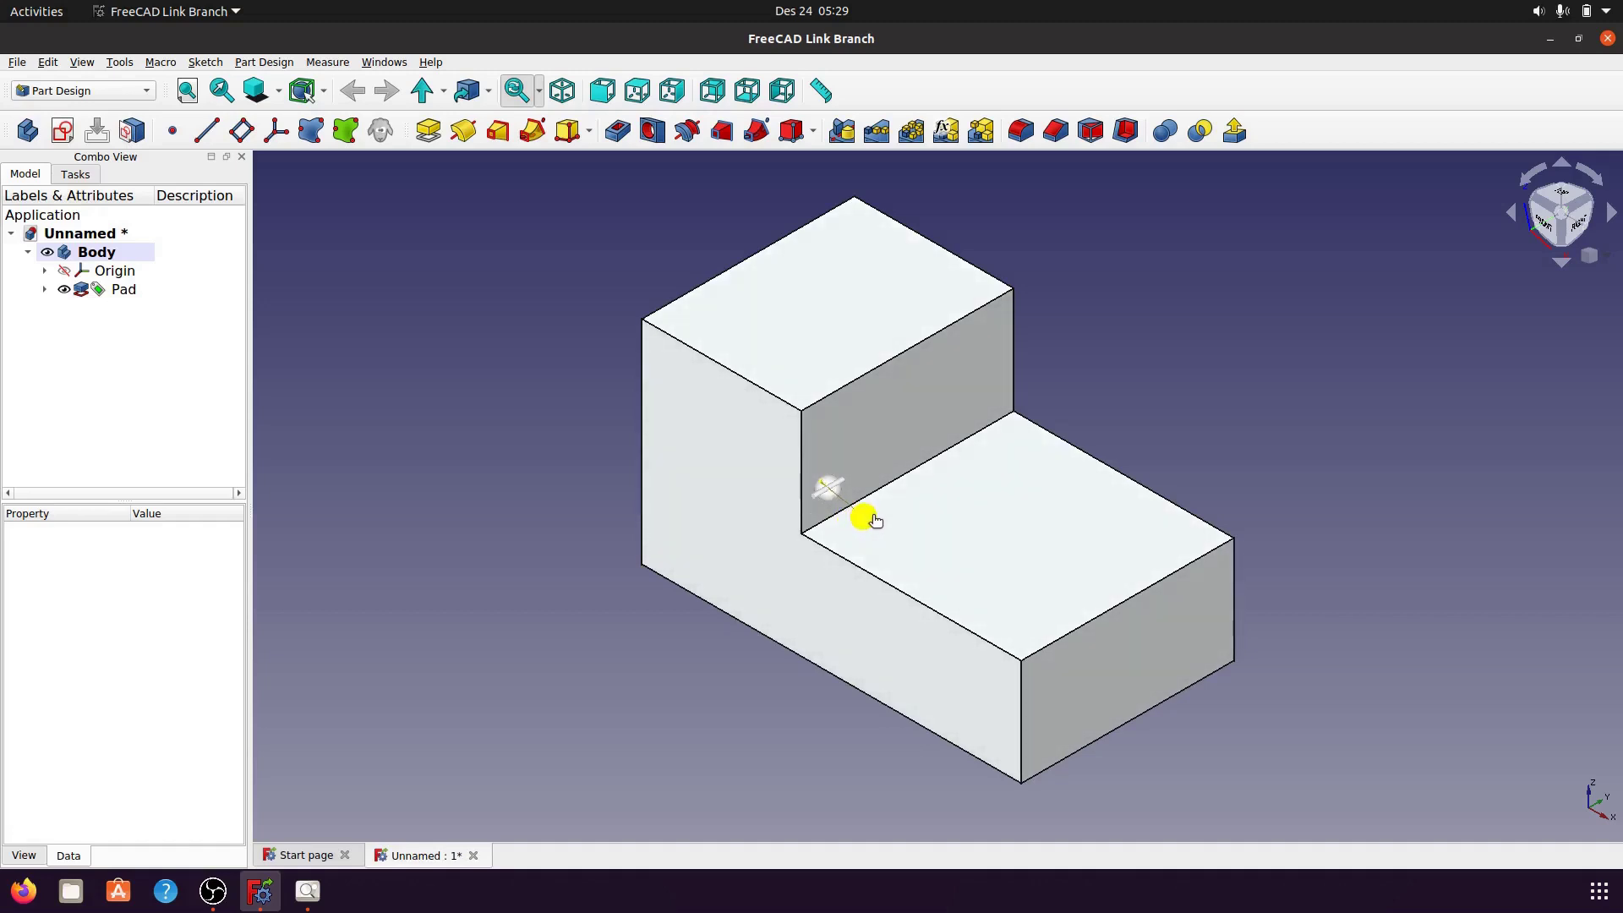
middle_drag(875, 521, 860, 521)
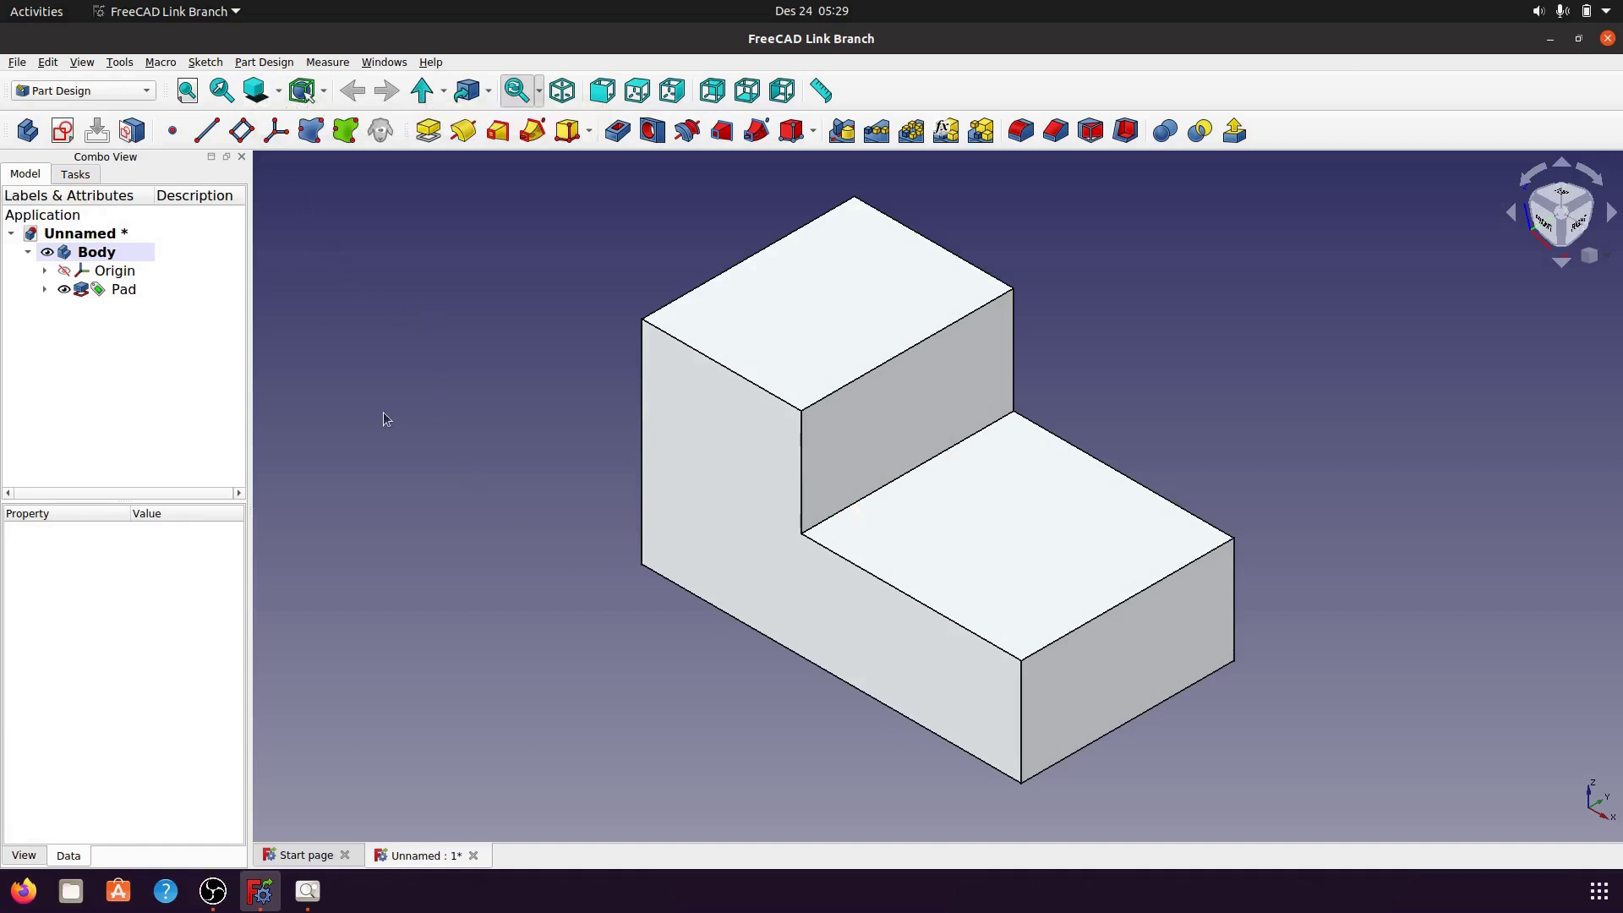
- Give the Body a pale yellow (#ffdf6b) shape colour, then bring up the reference drawing
right_click(94, 258)
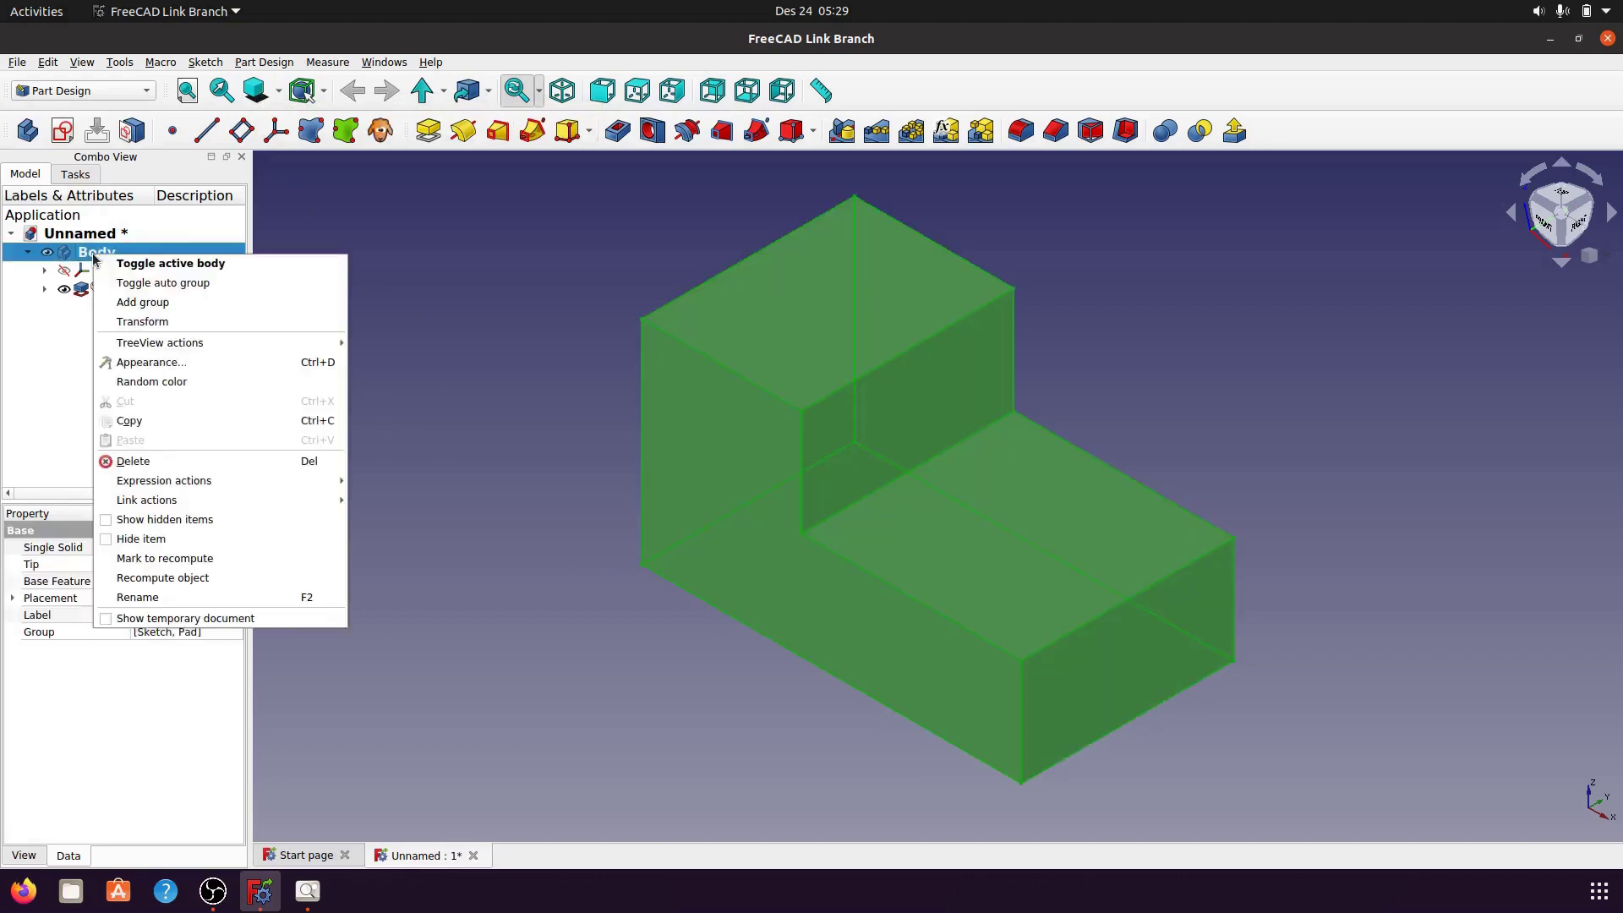
click(158, 370)
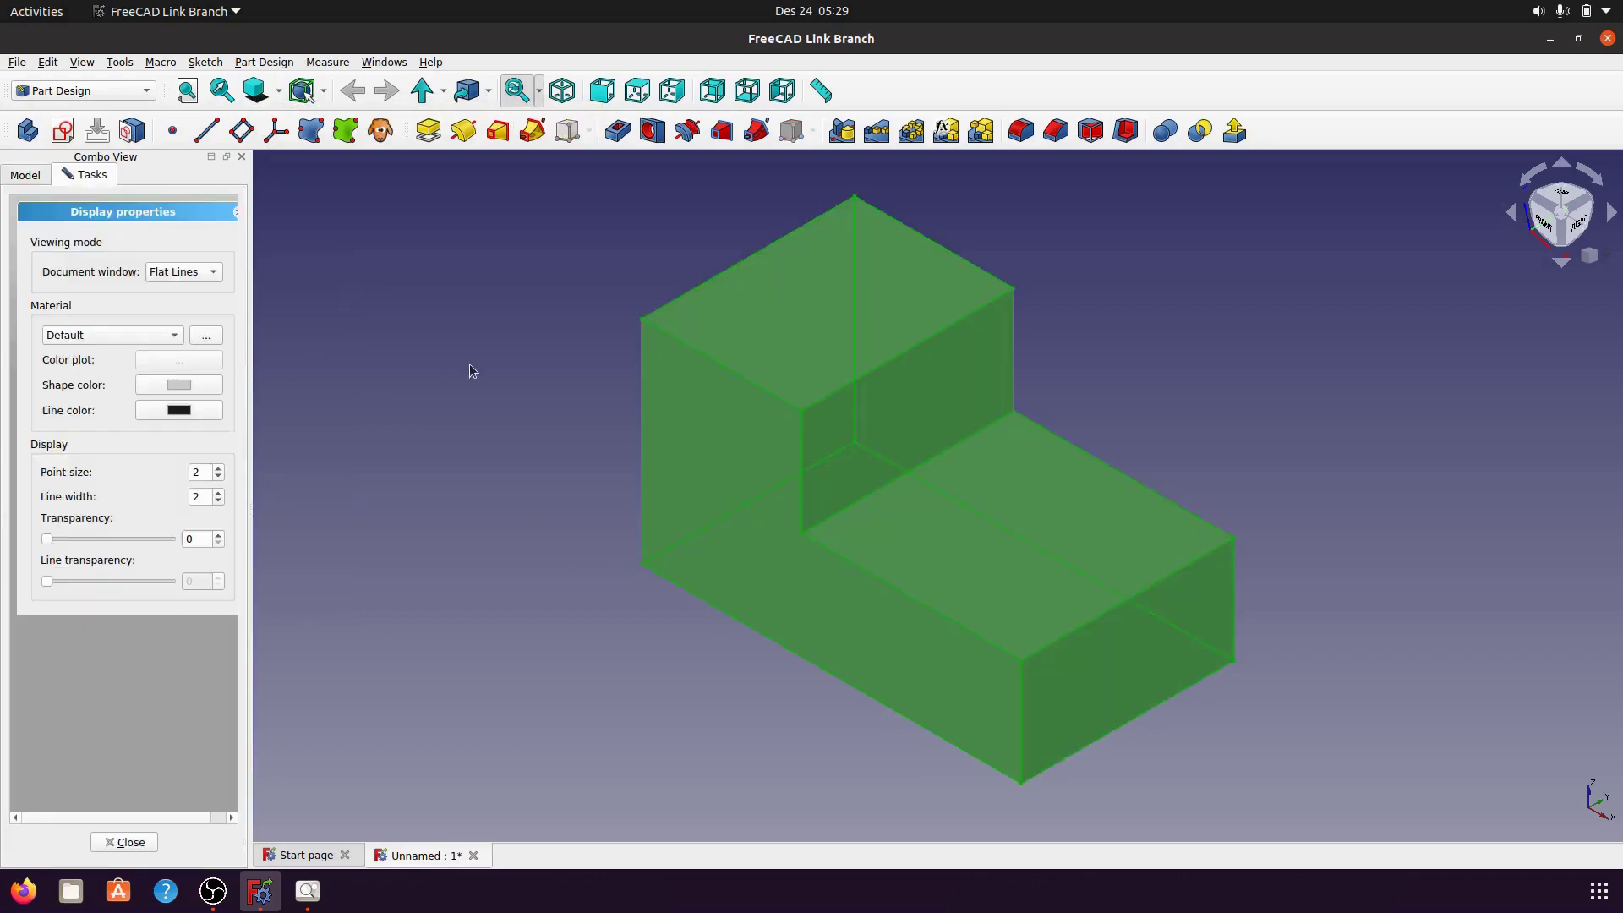
click(176, 387)
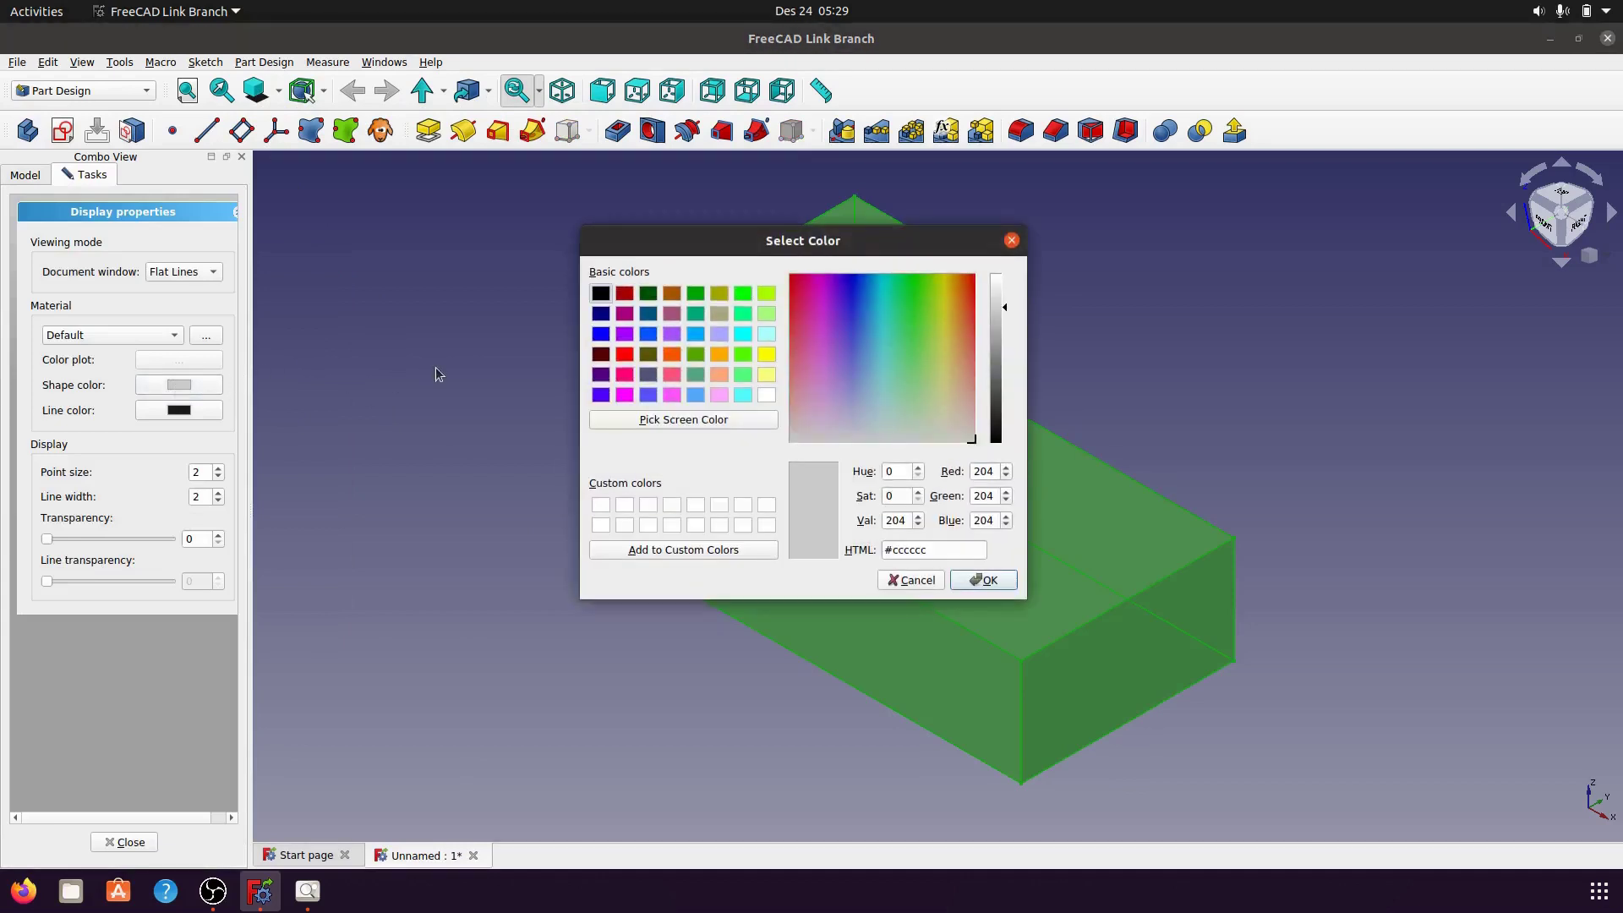
click(722, 355)
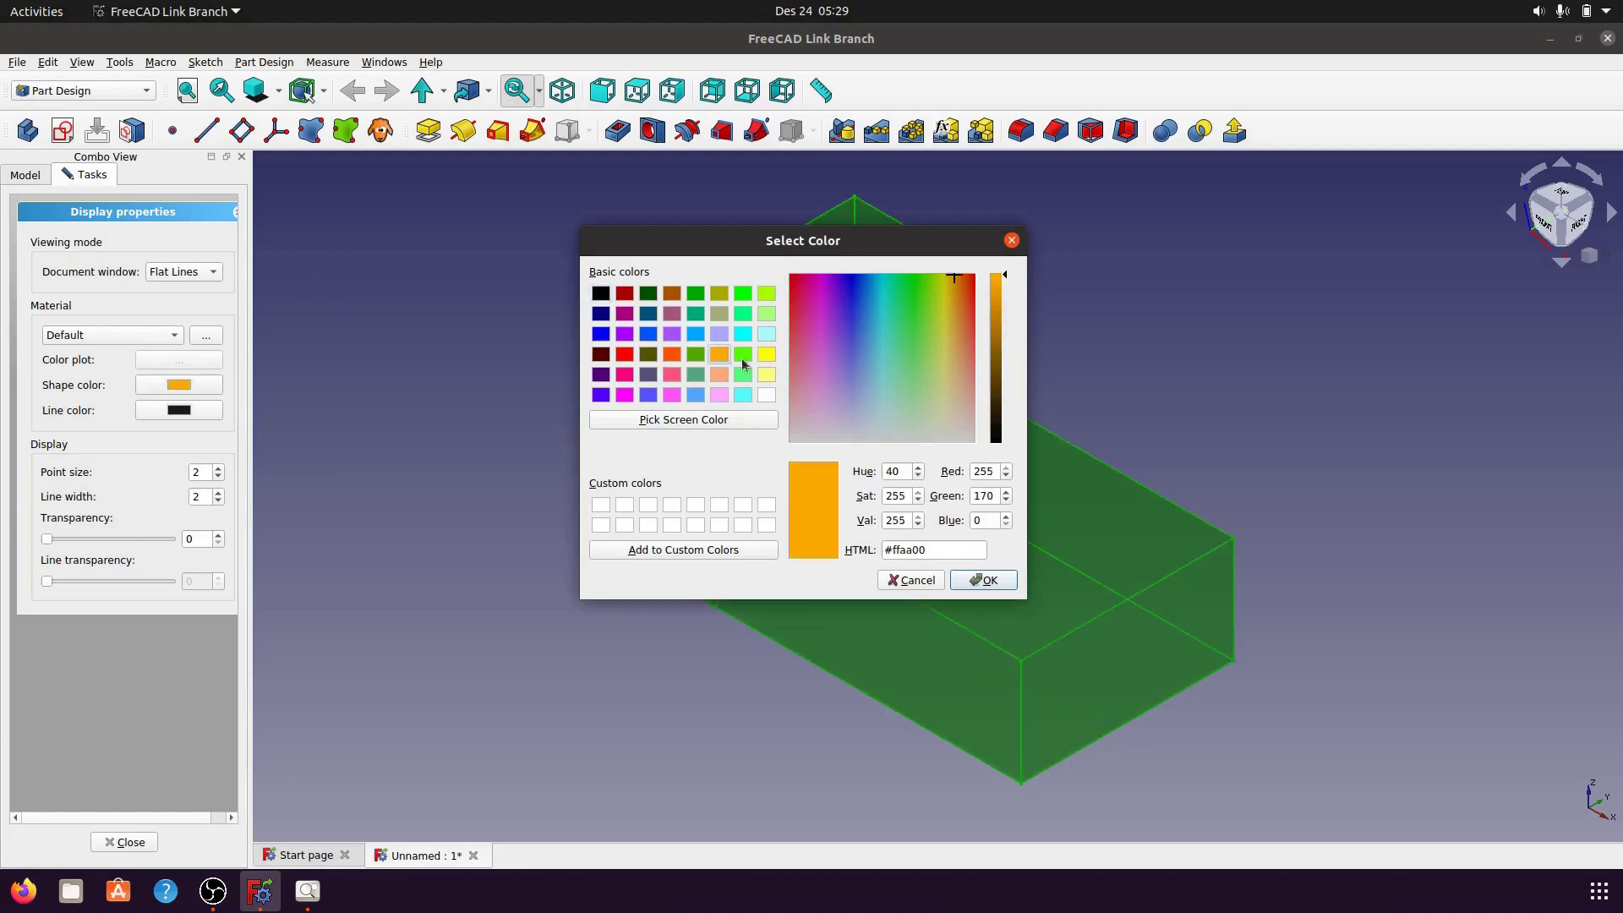
click(952, 326)
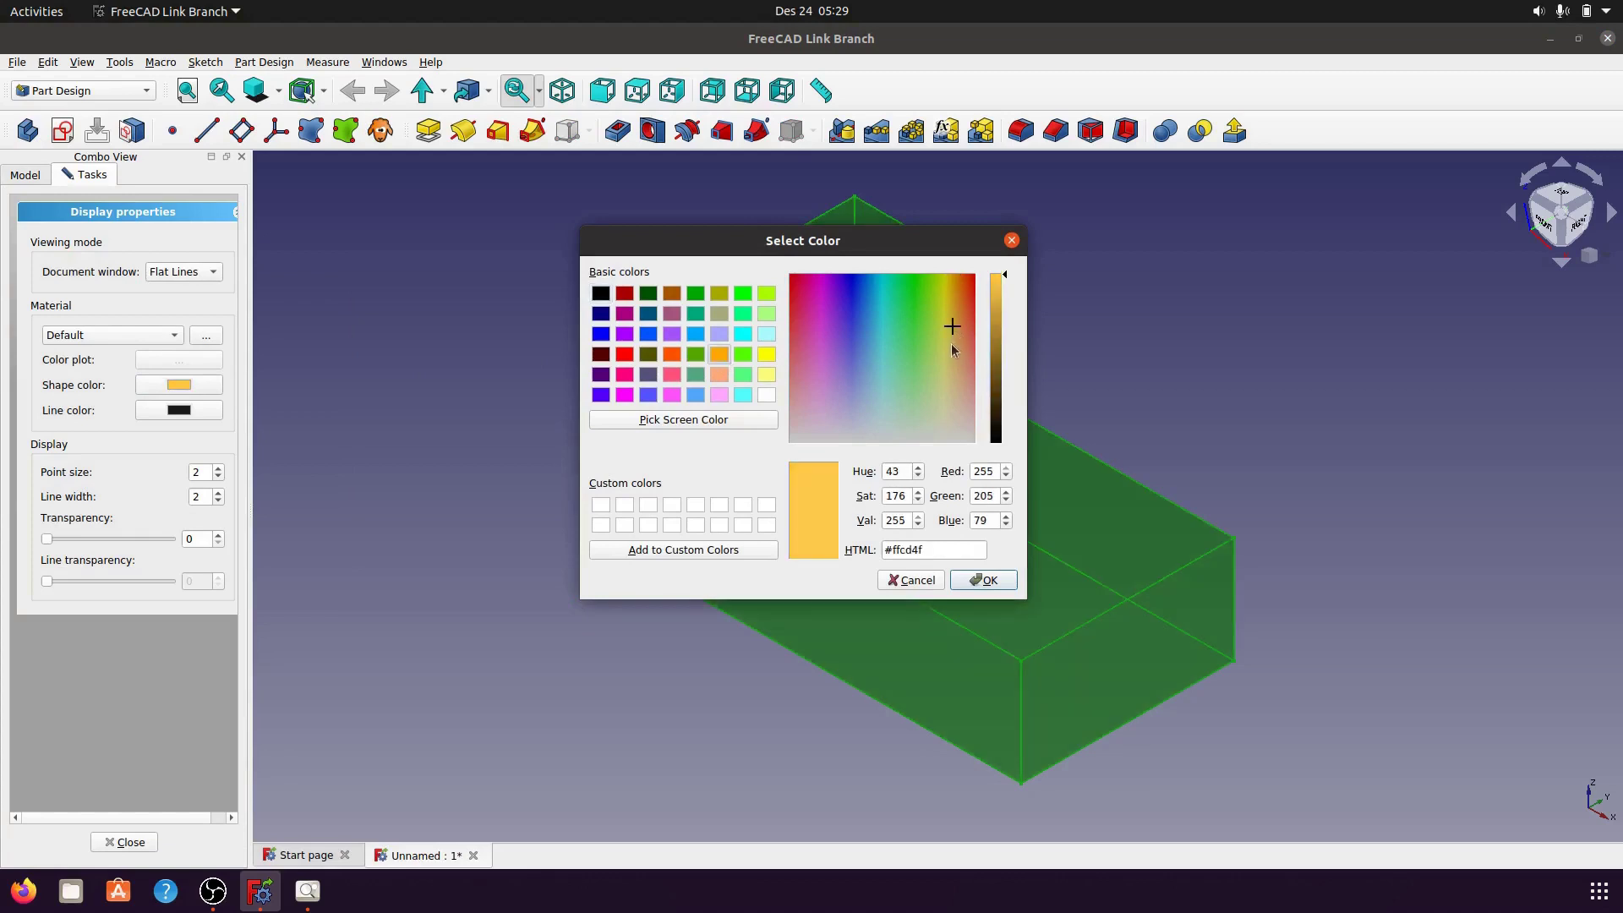
click(950, 345)
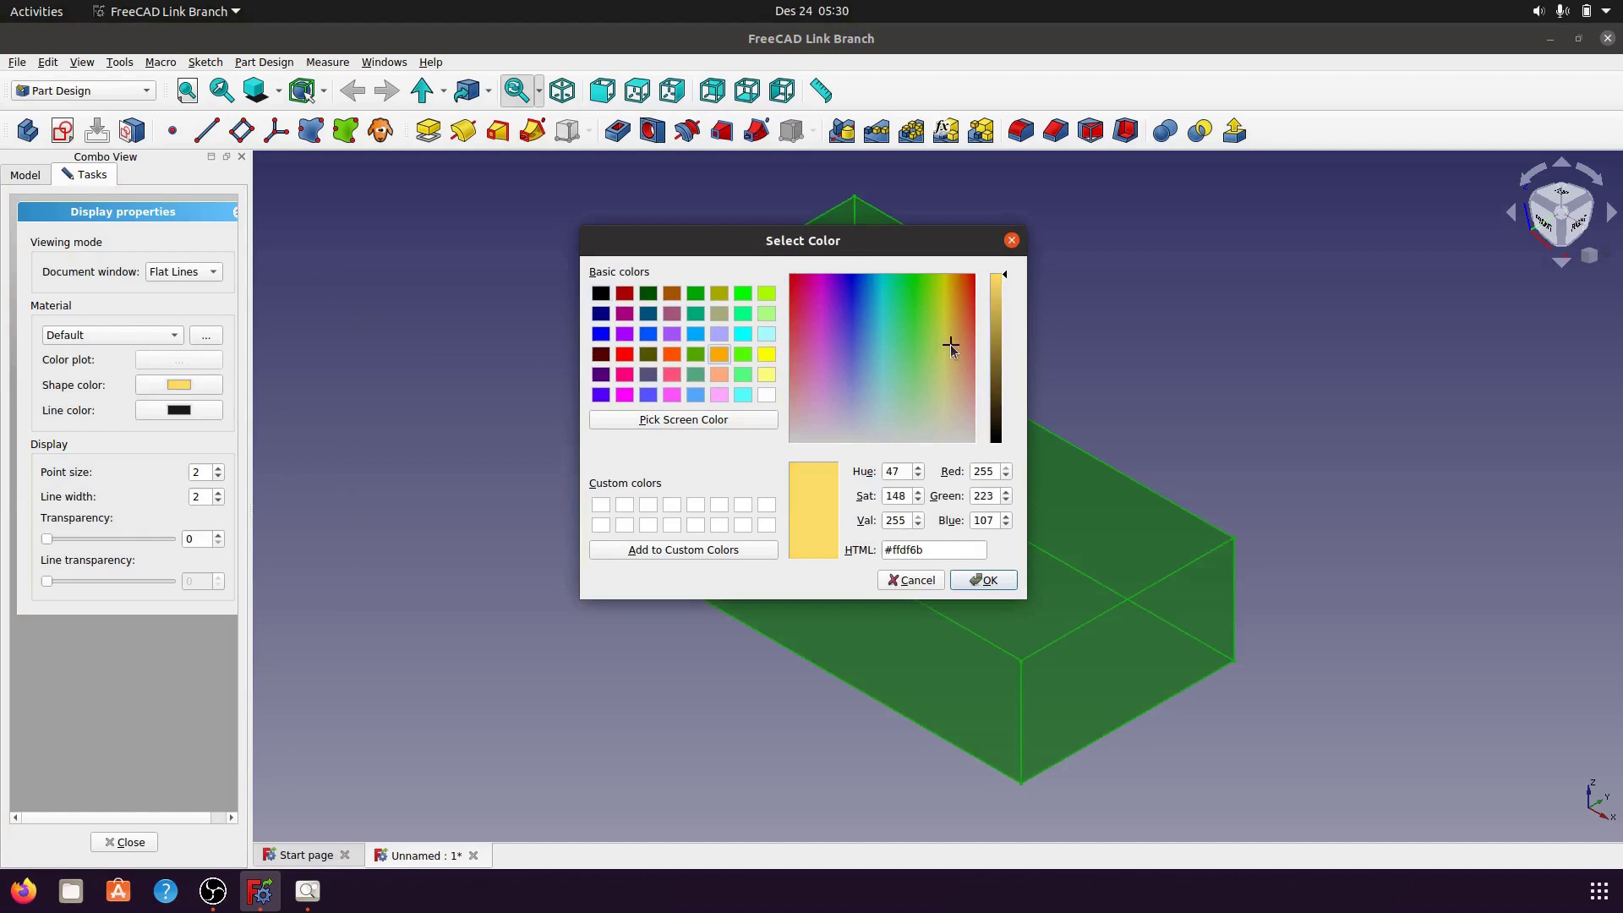
click(983, 580)
click(1060, 418)
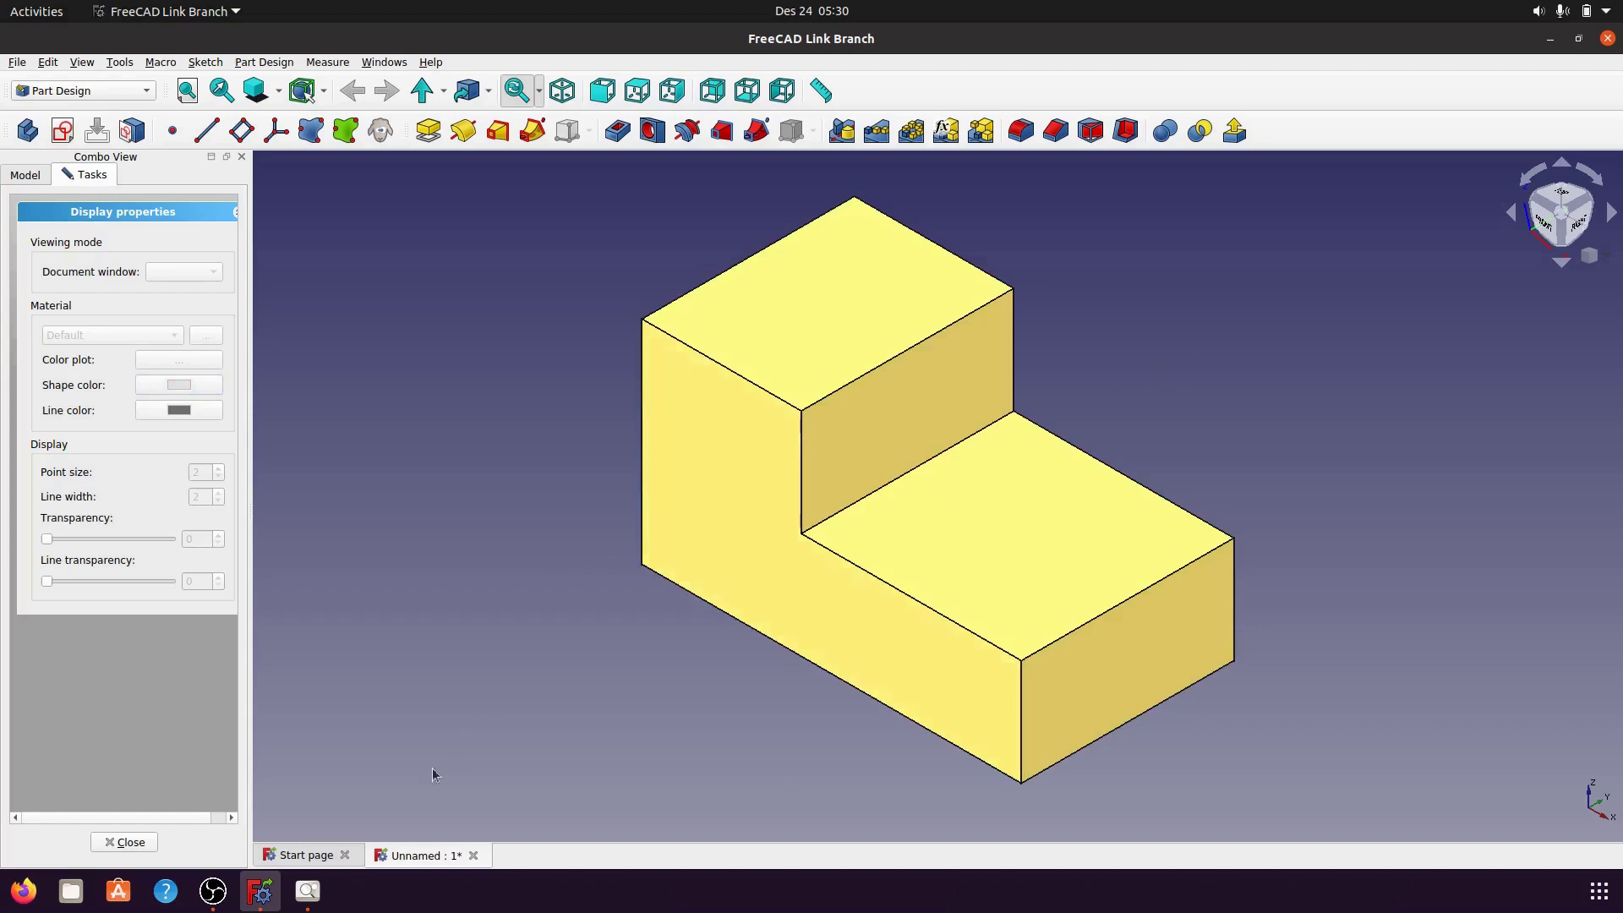
click(307, 891)
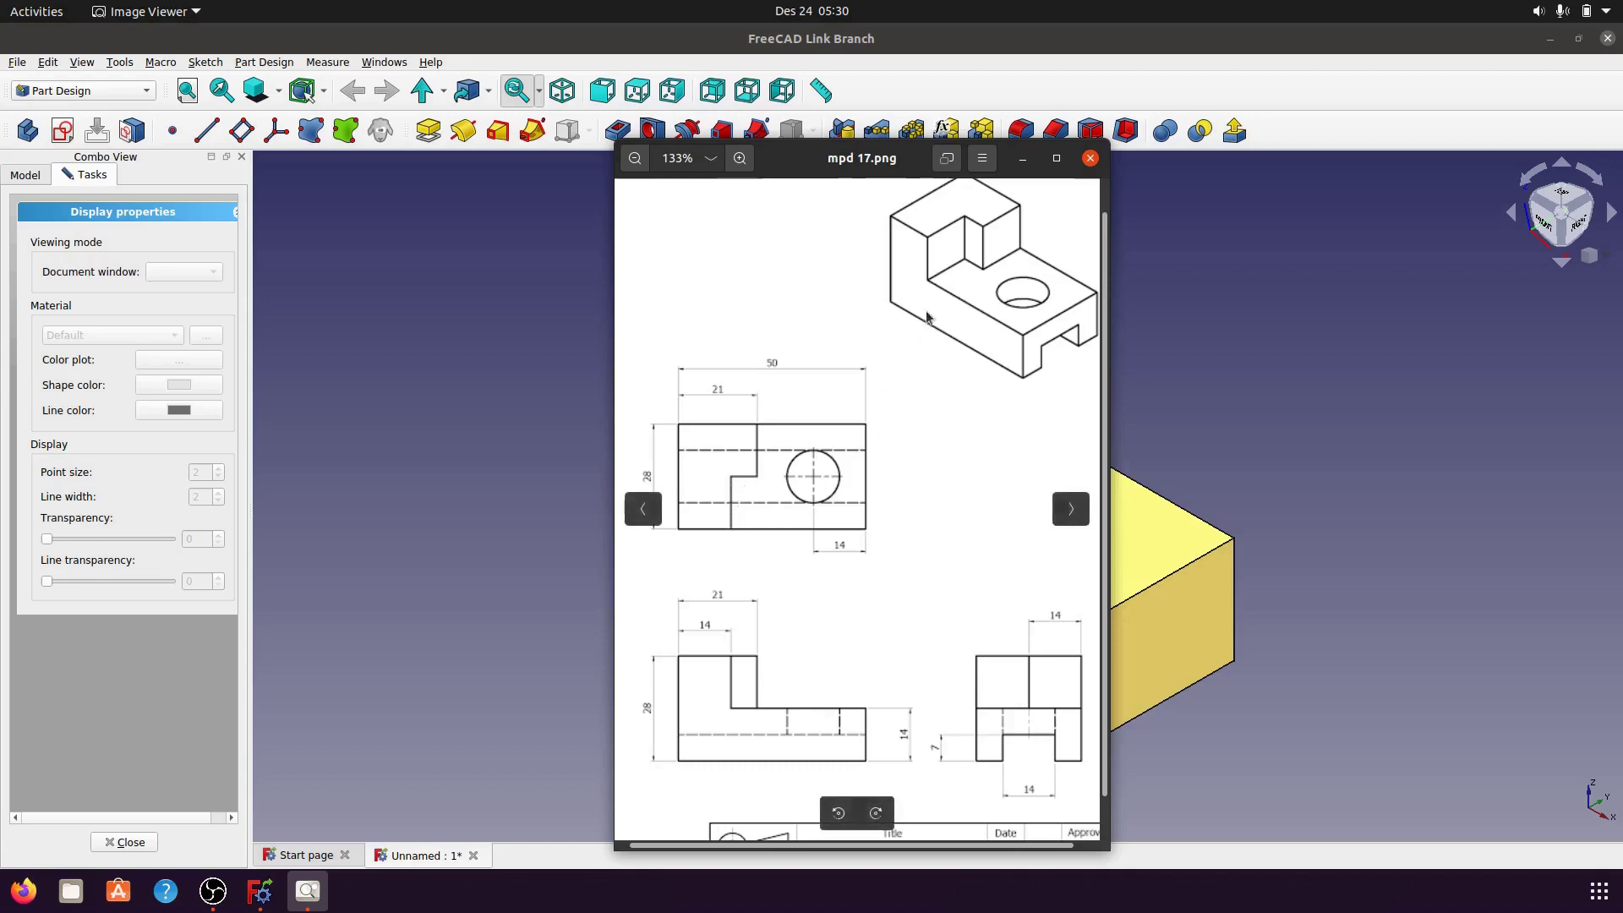
click(1022, 158)
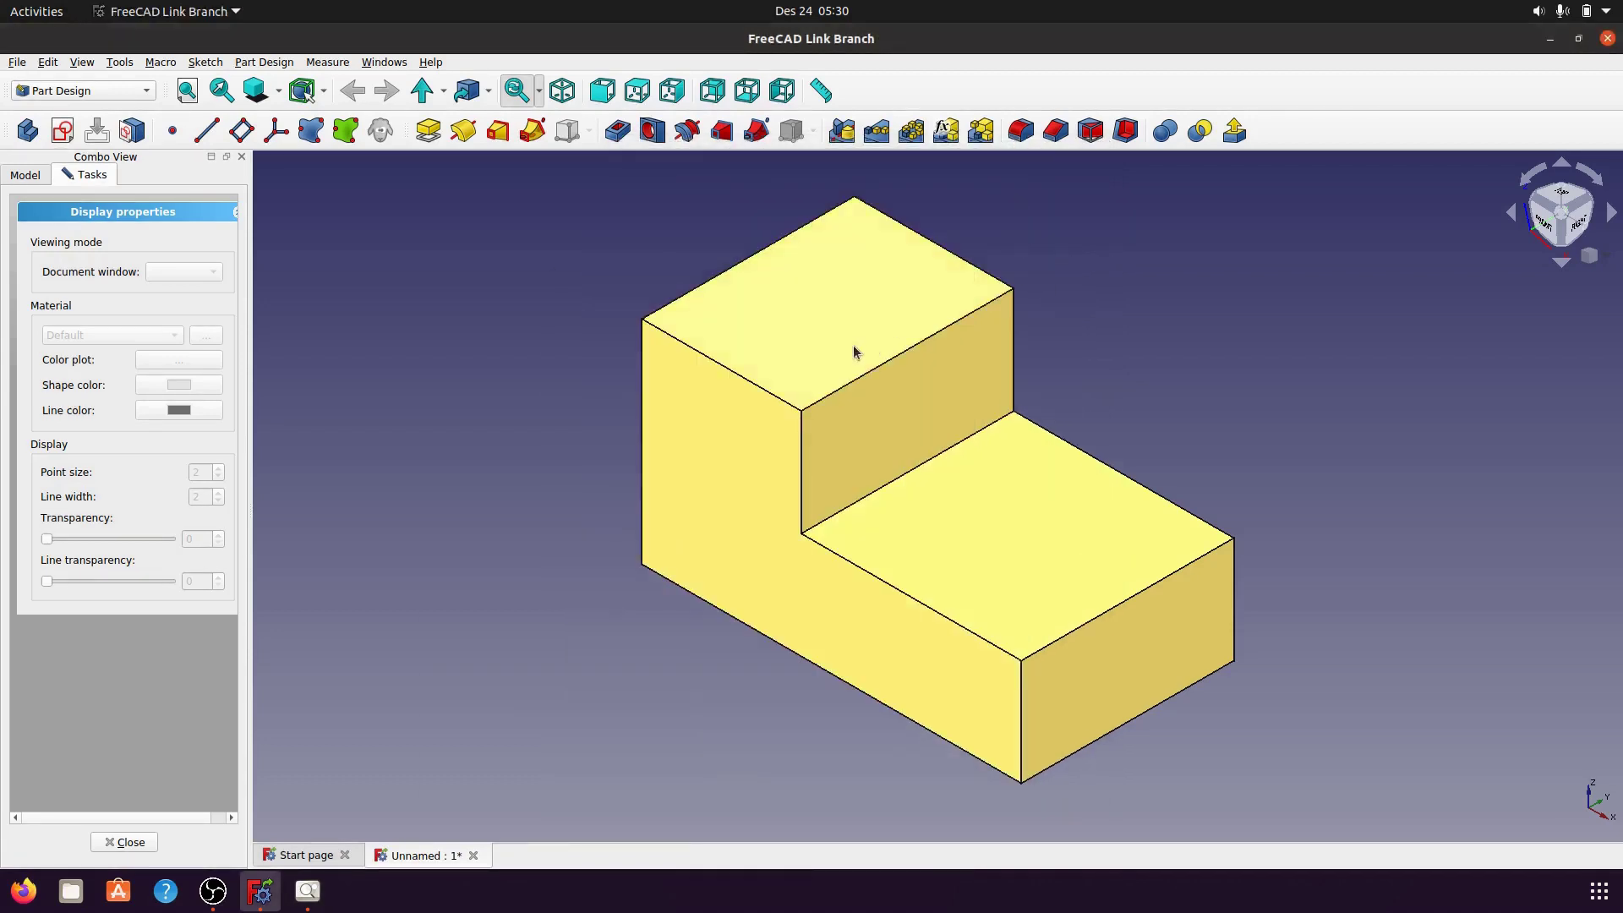
- Select the upper step's top face, close Display properties, and start a sketch on that face
click(830, 339)
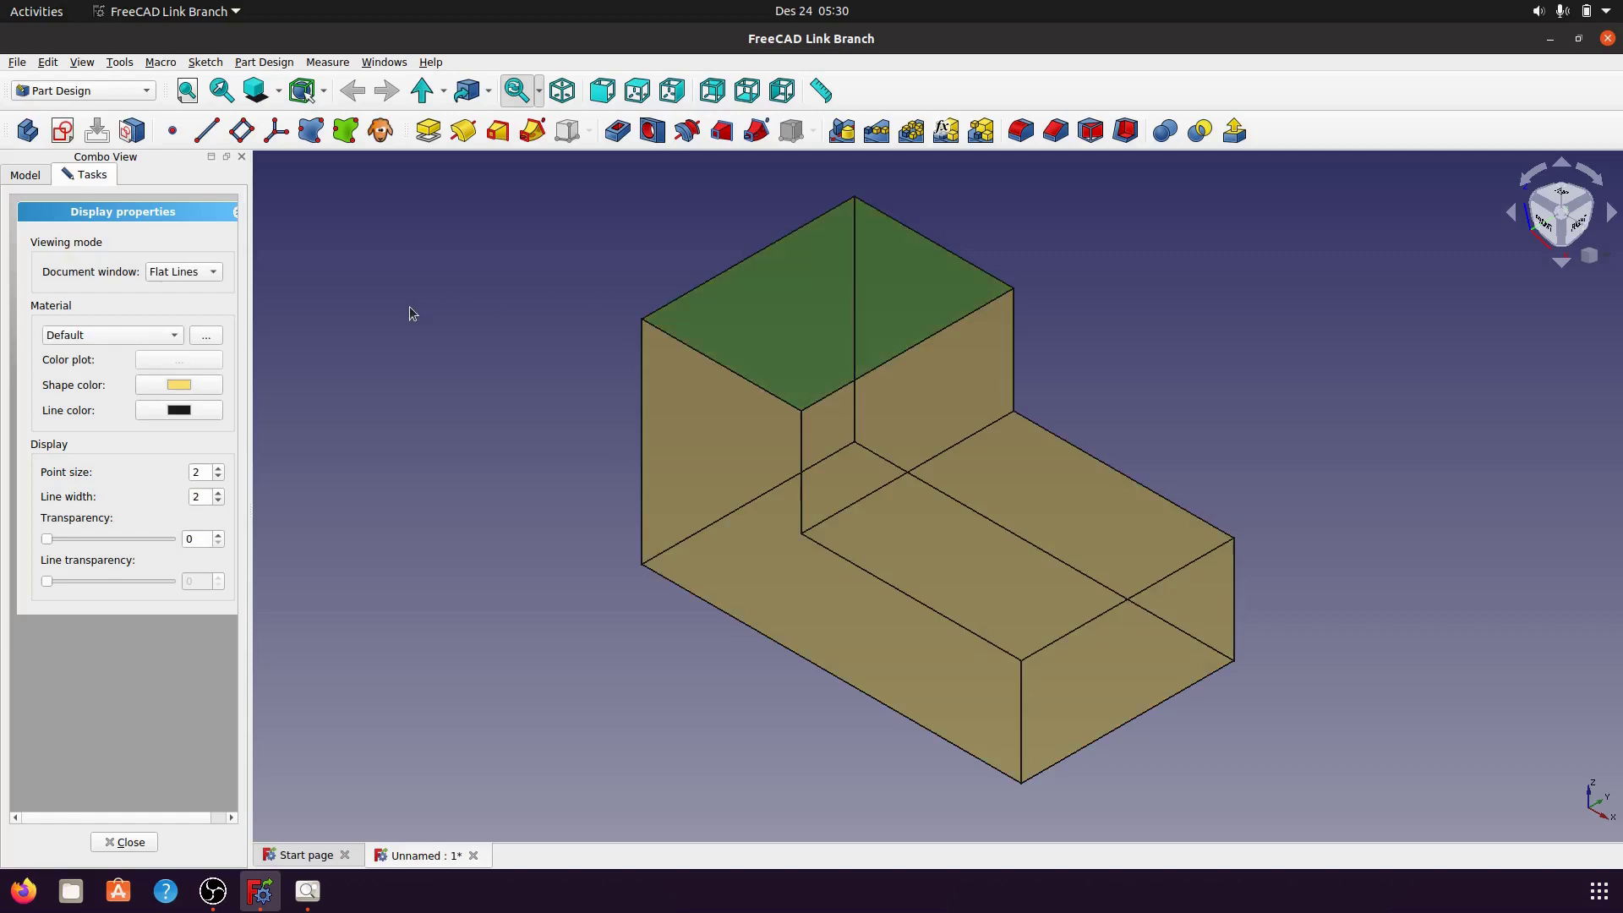
click(131, 843)
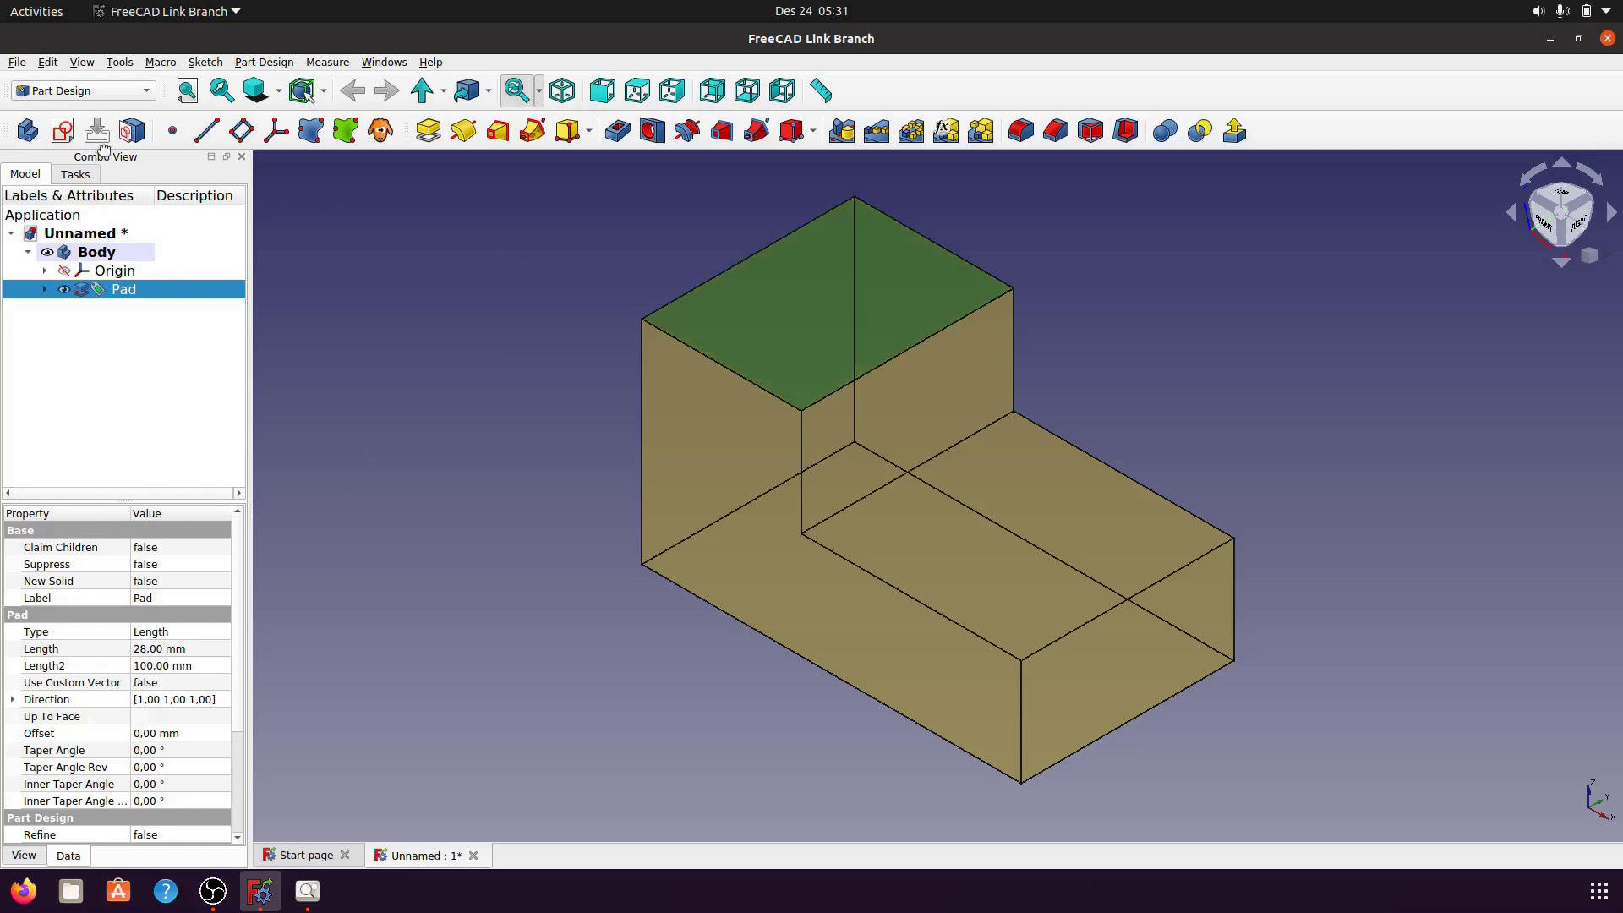
click(64, 134)
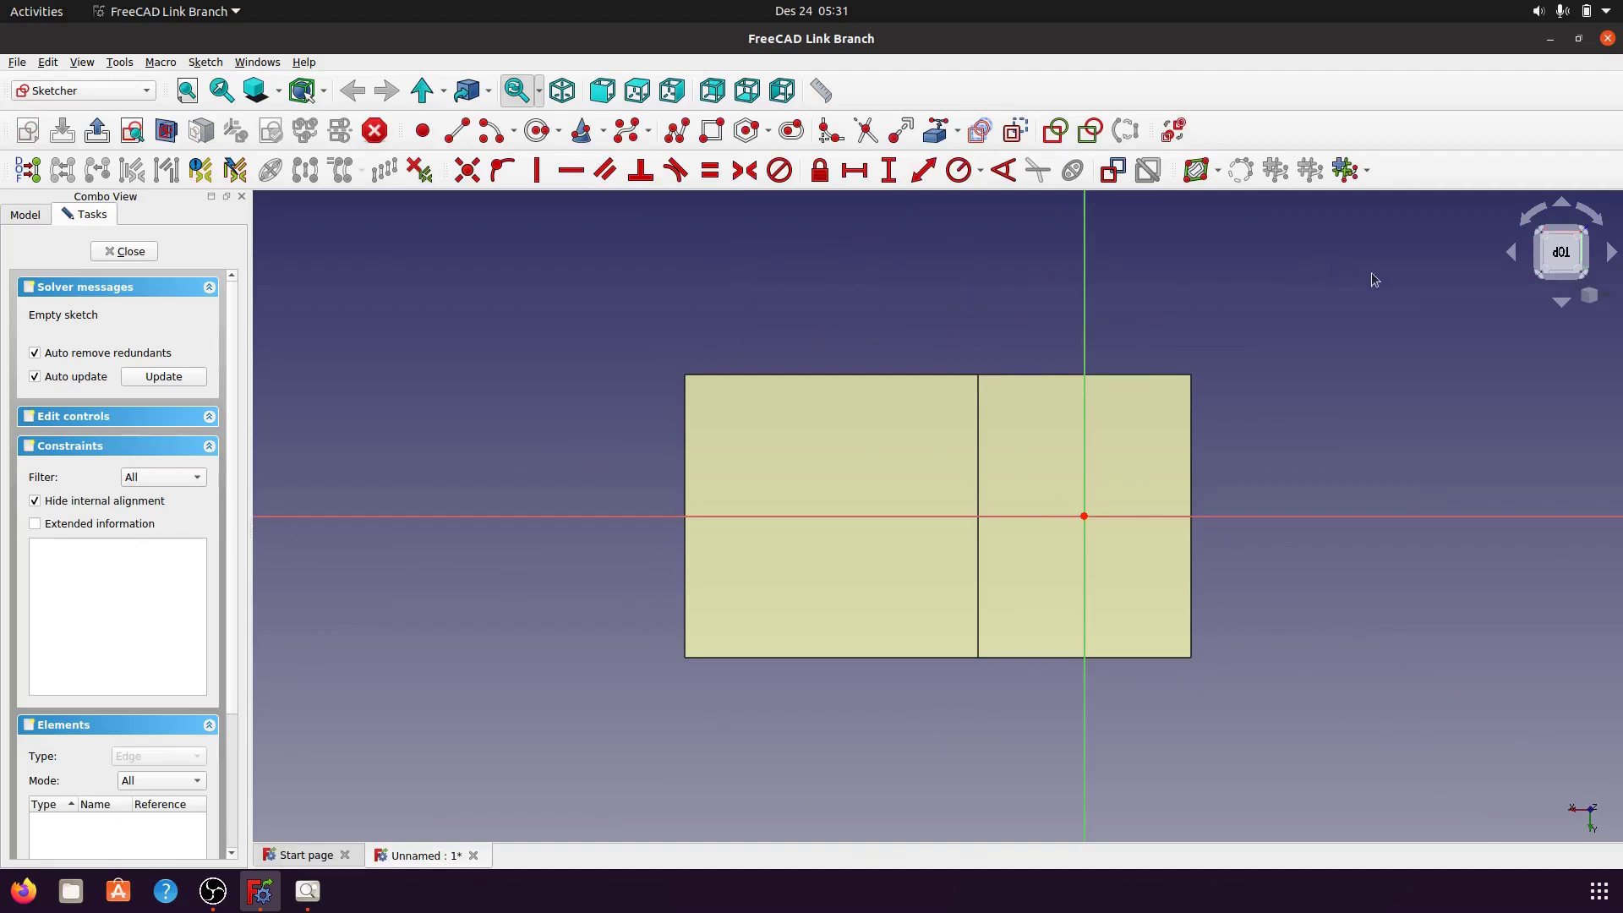
- Turn the sketch view upright and draw a tall narrow rectangle right of the origin, below the horizontal axis
click(1536, 216)
click(1536, 217)
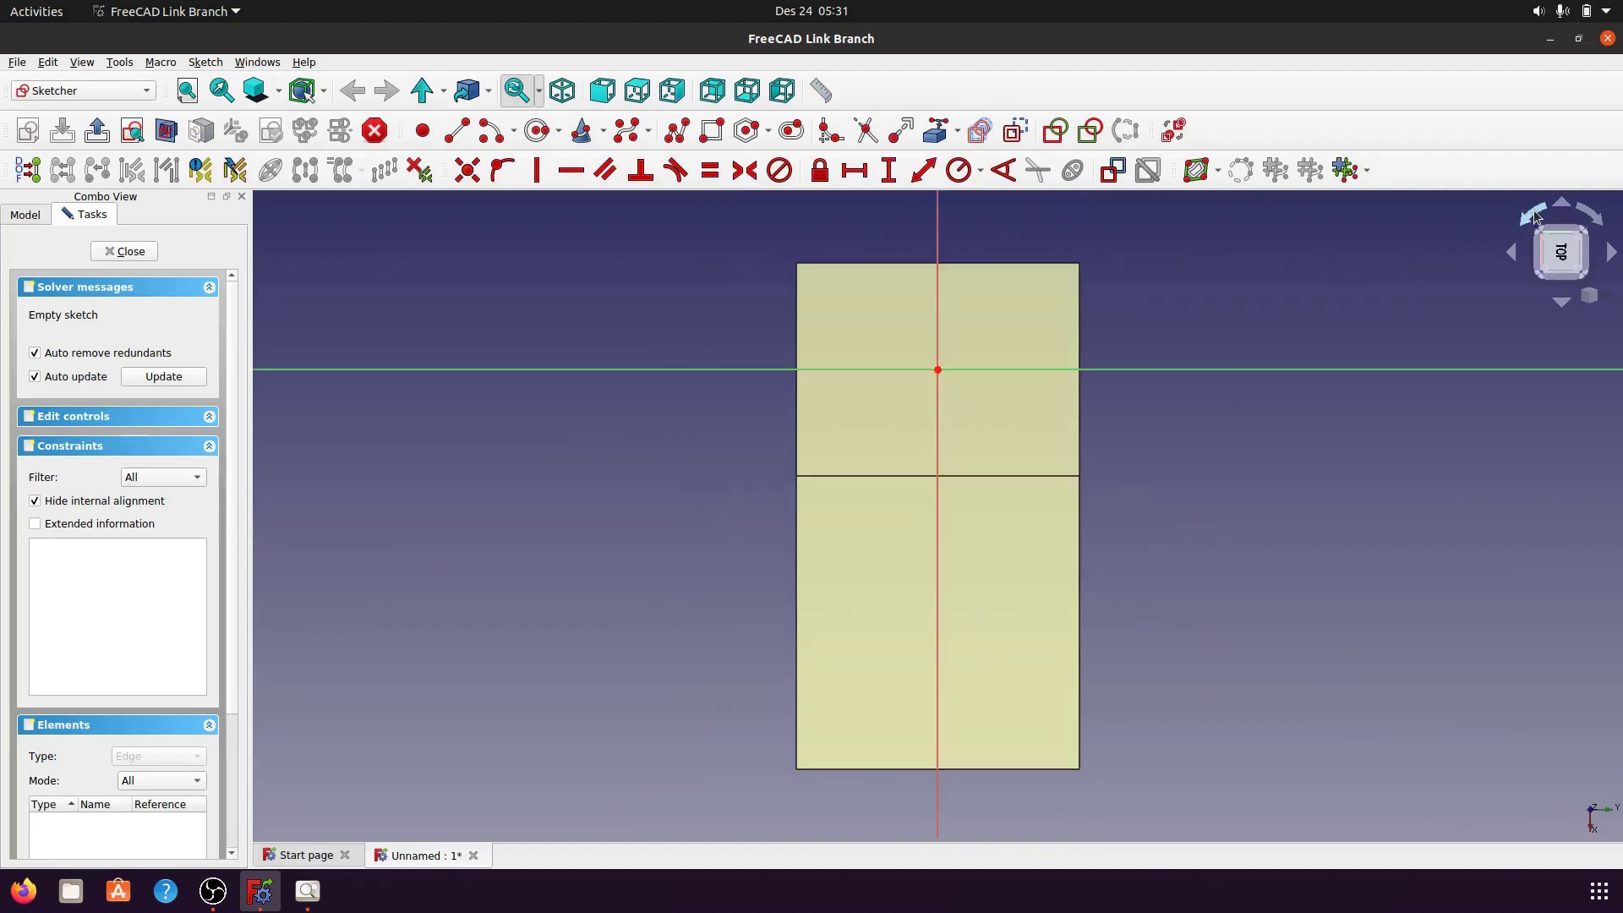
click(1536, 216)
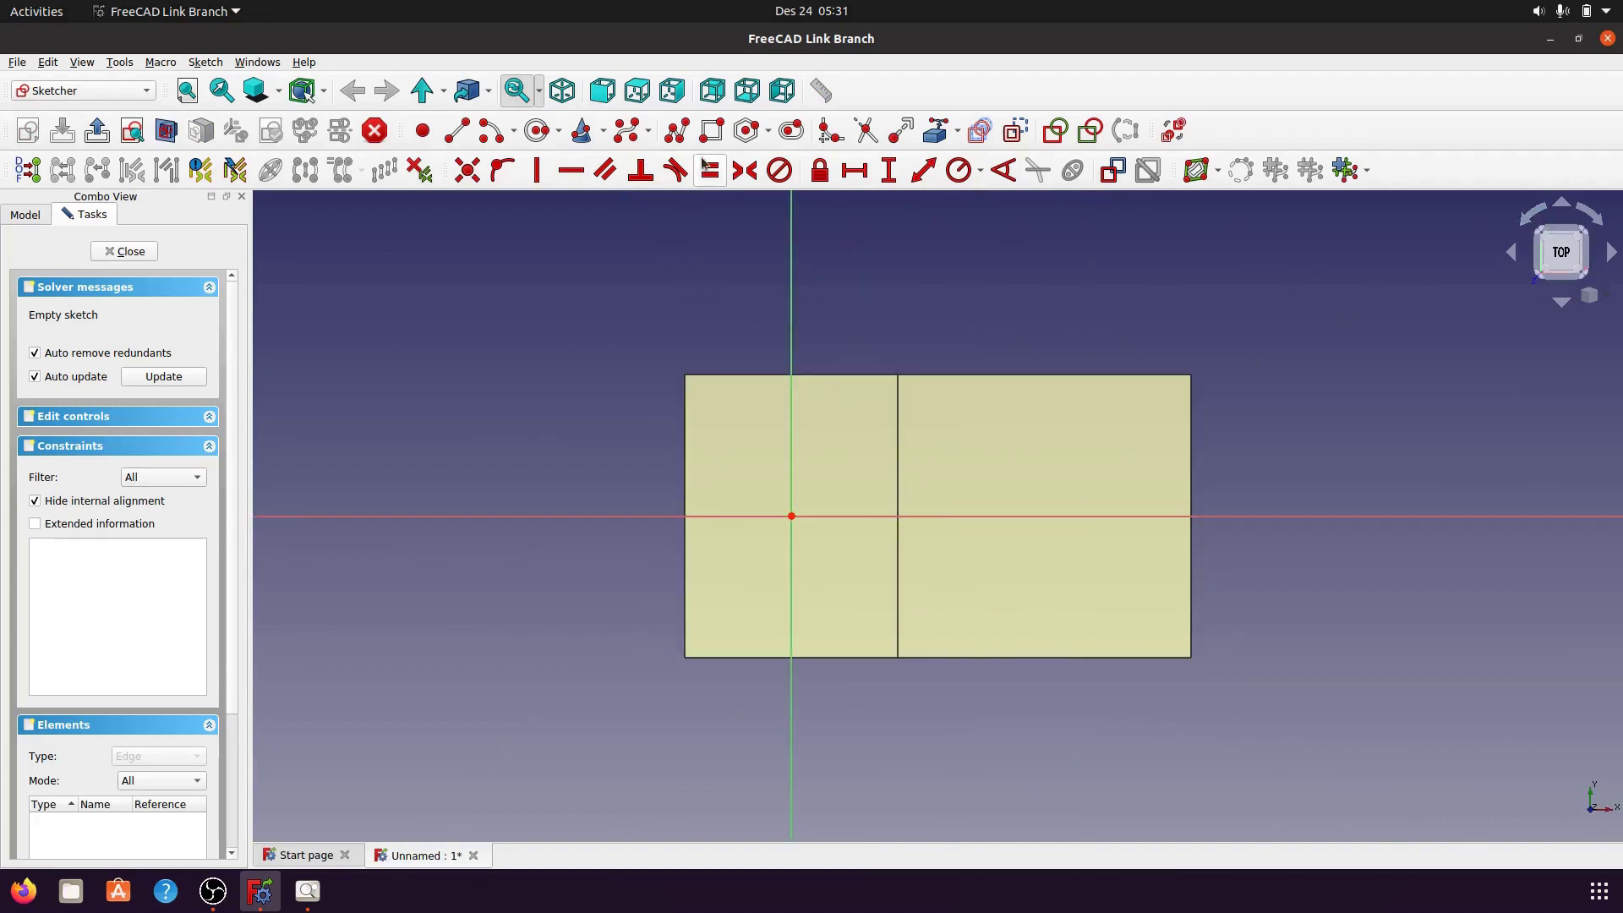
click(712, 130)
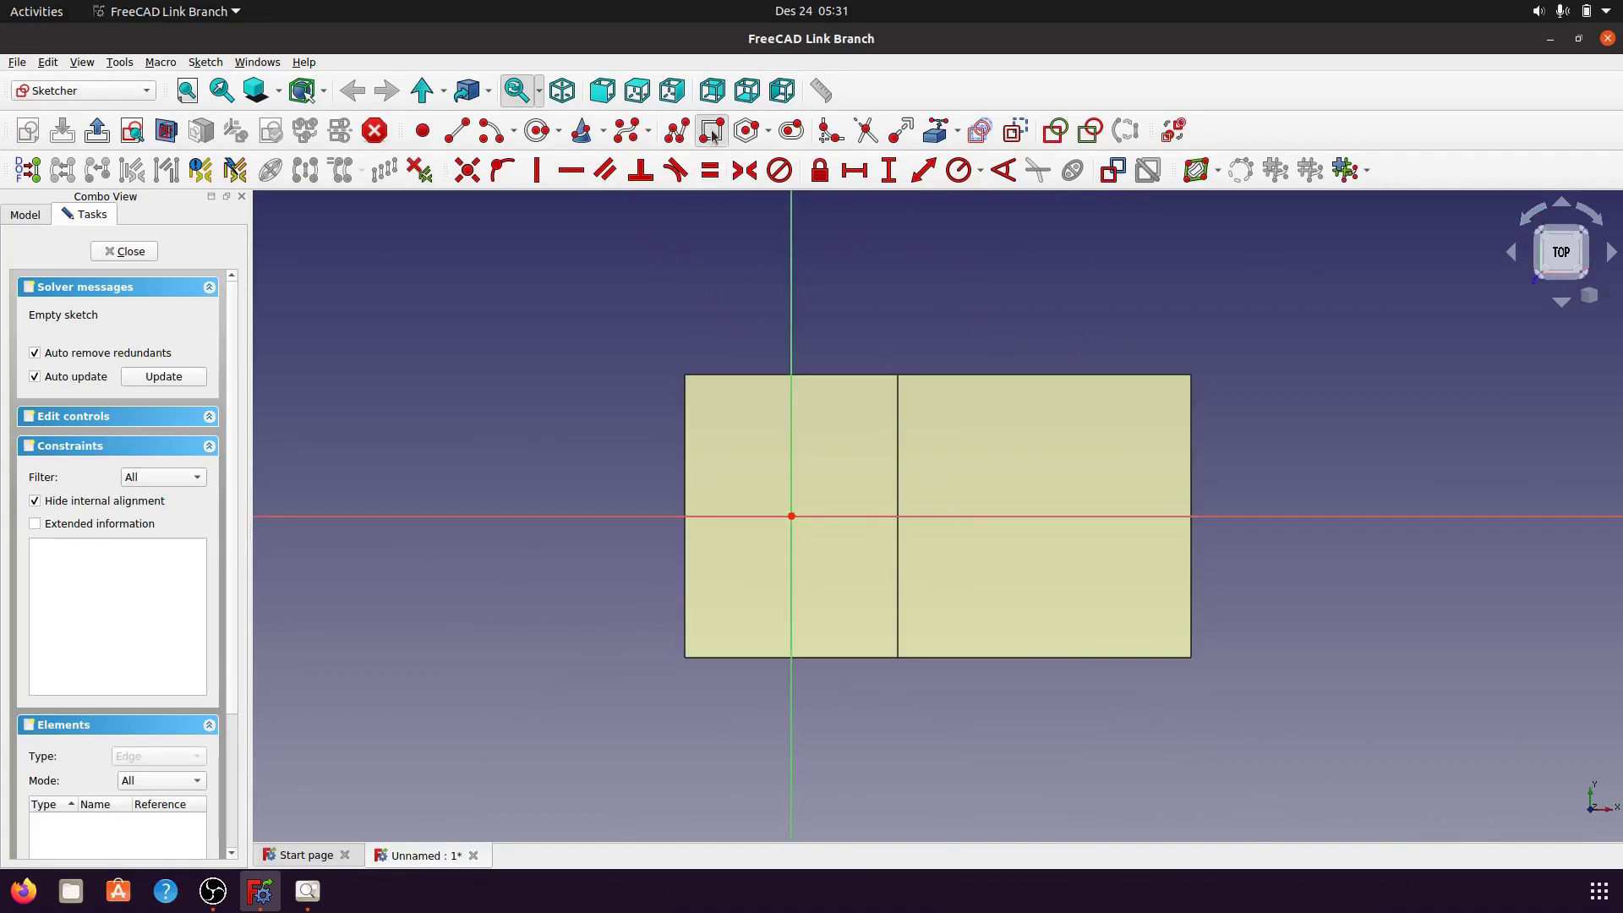
click(837, 523)
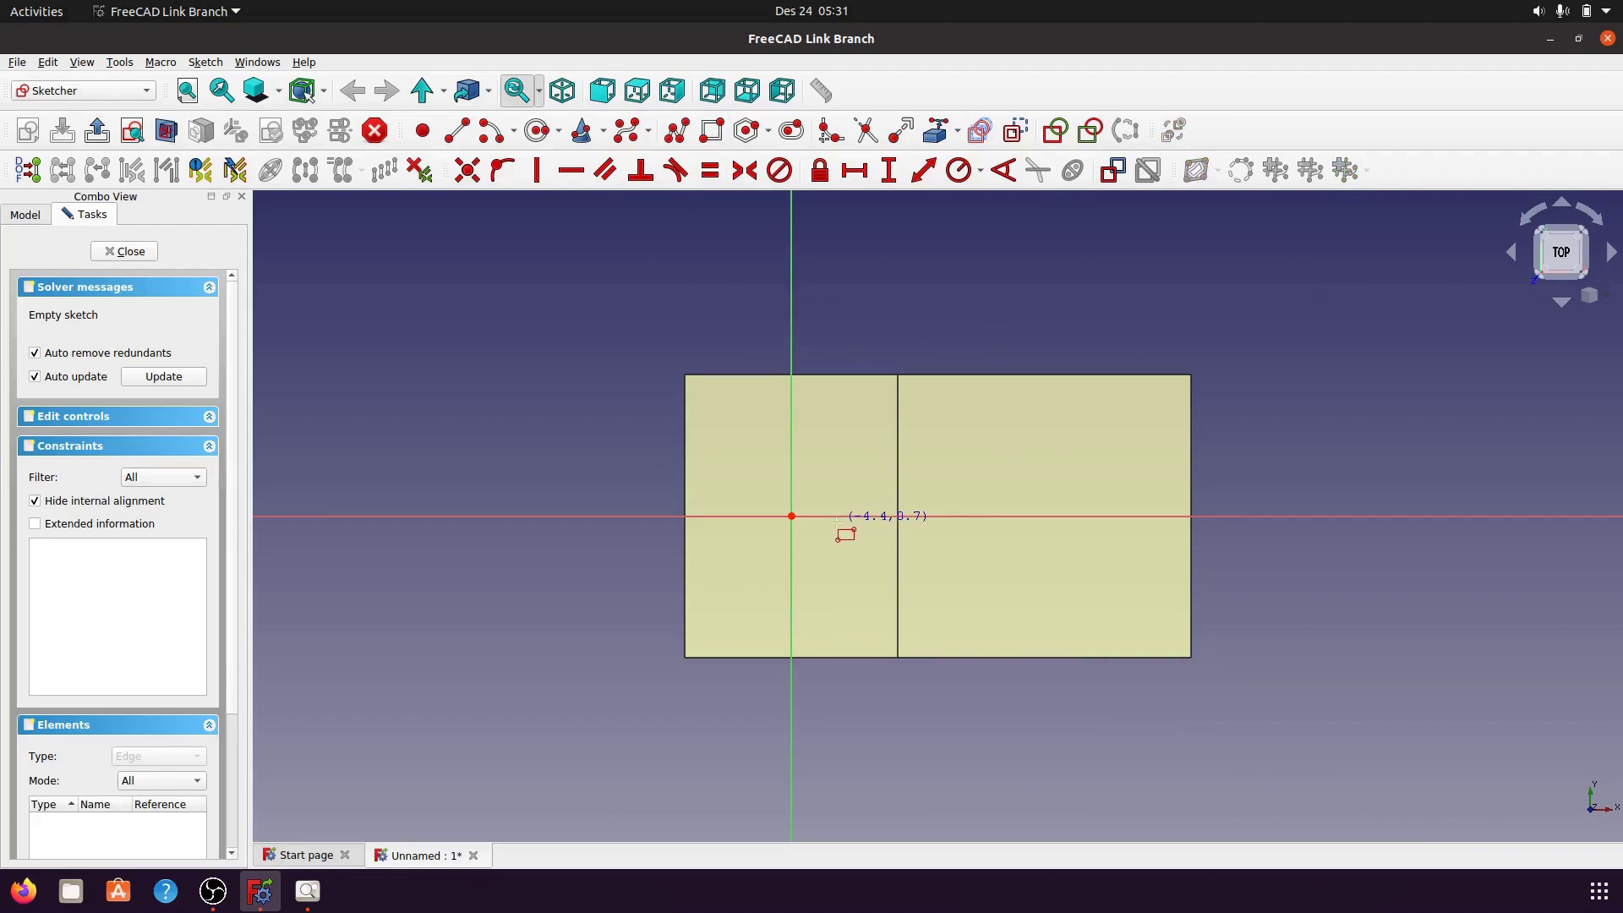
click(891, 648)
right_click(898, 709)
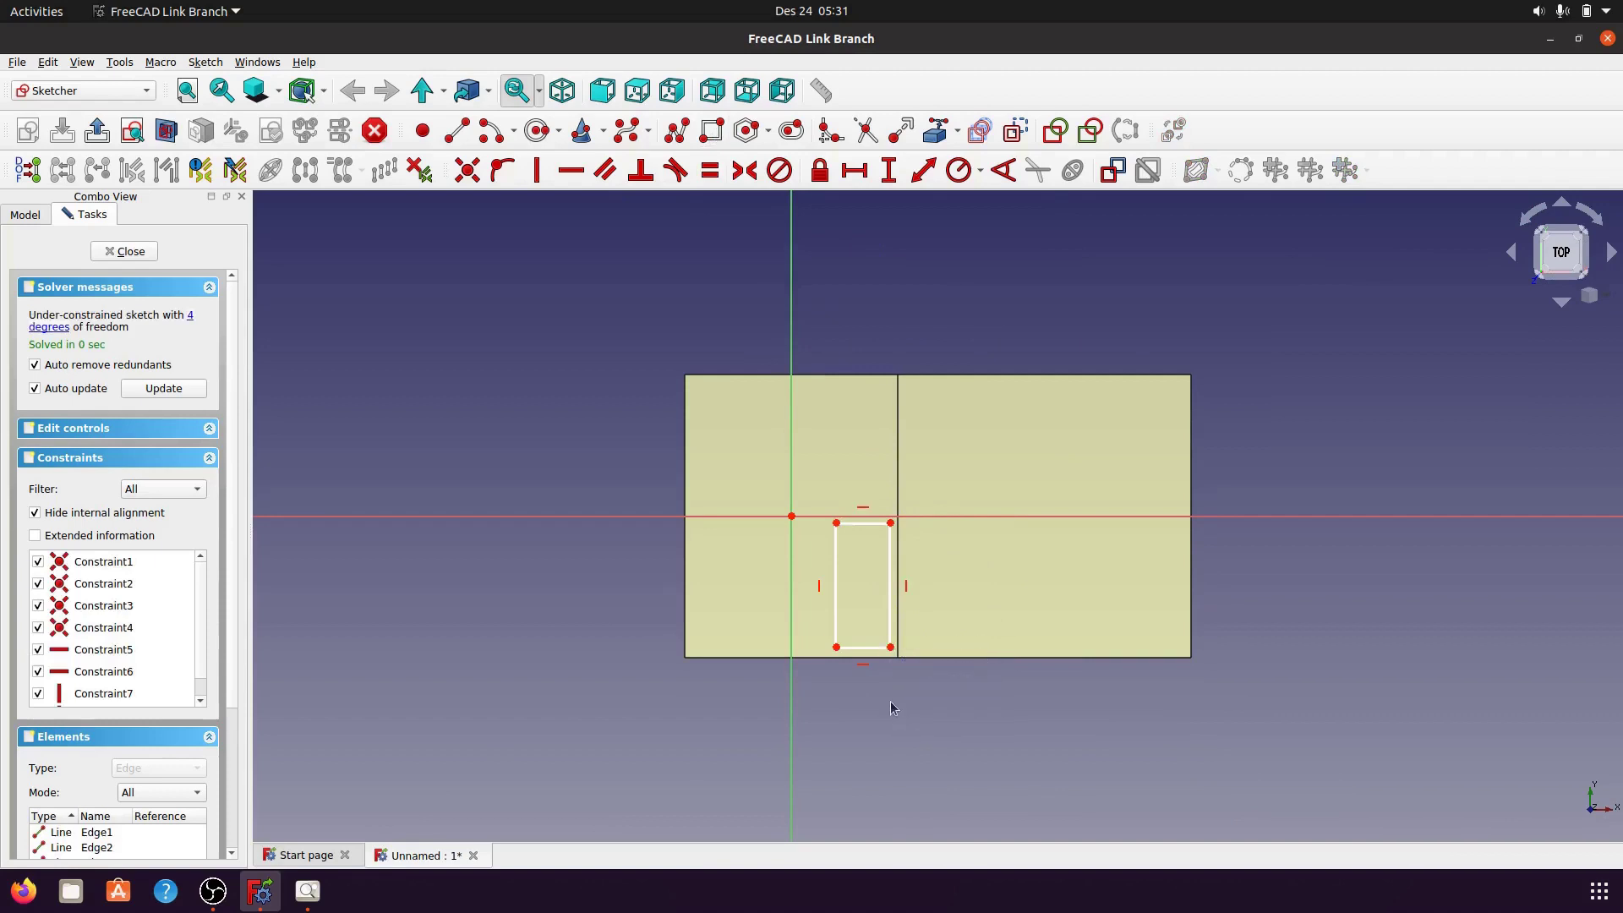
scroll(891, 716, up, 3)
scroll(891, 715, up, 1)
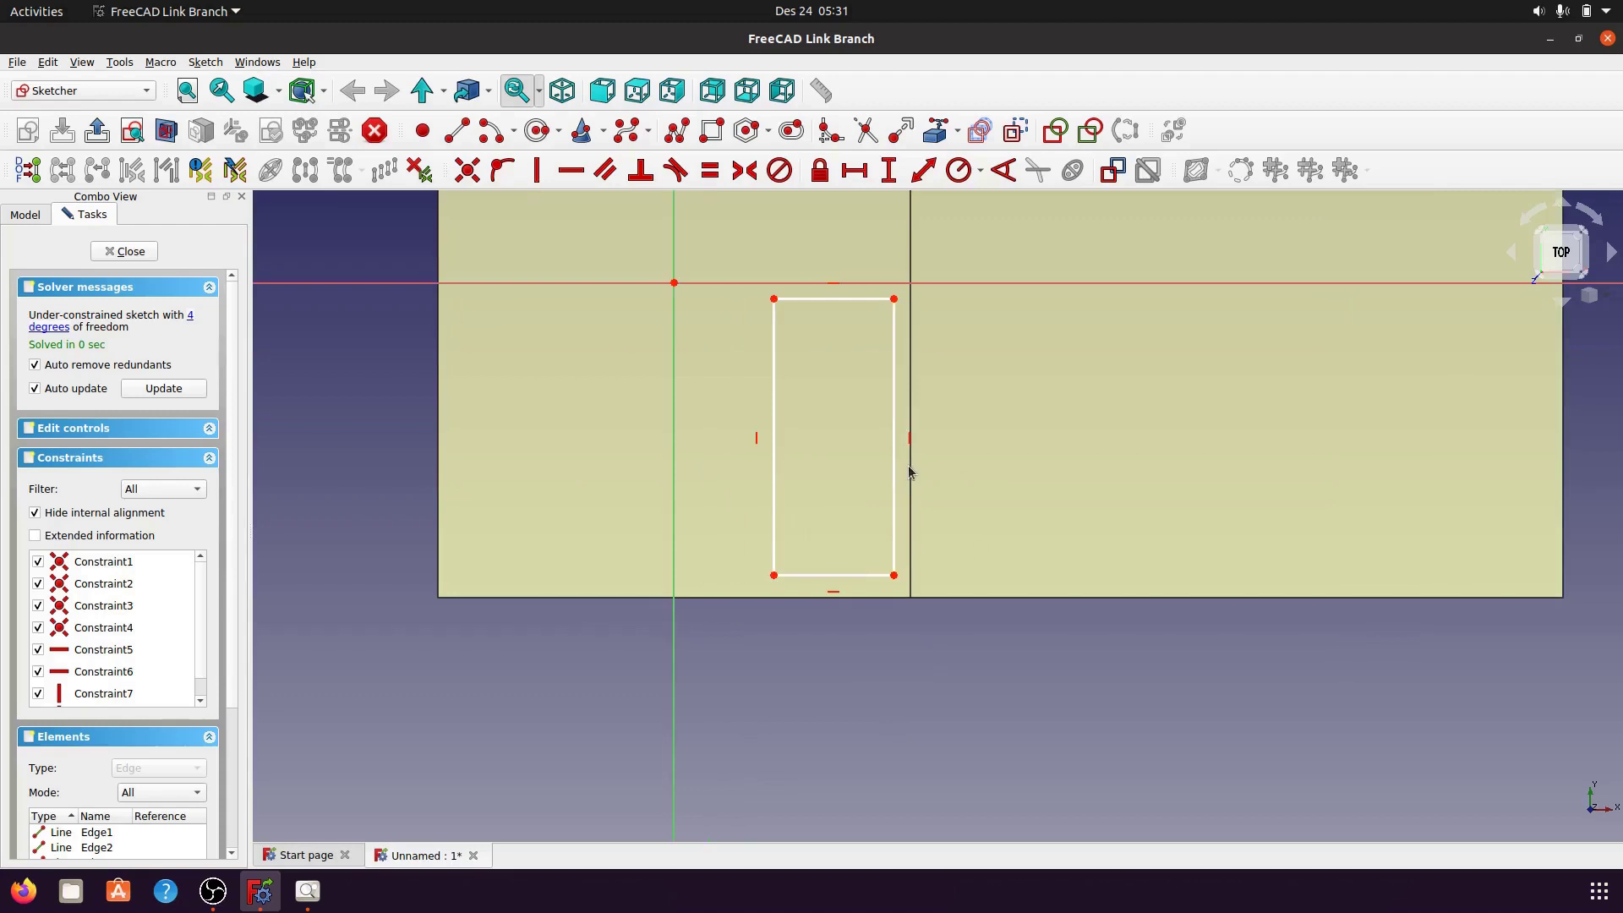
- Import the step's vertical edge as reference and put the rectangle's bottom-right corner on it
click(936, 131)
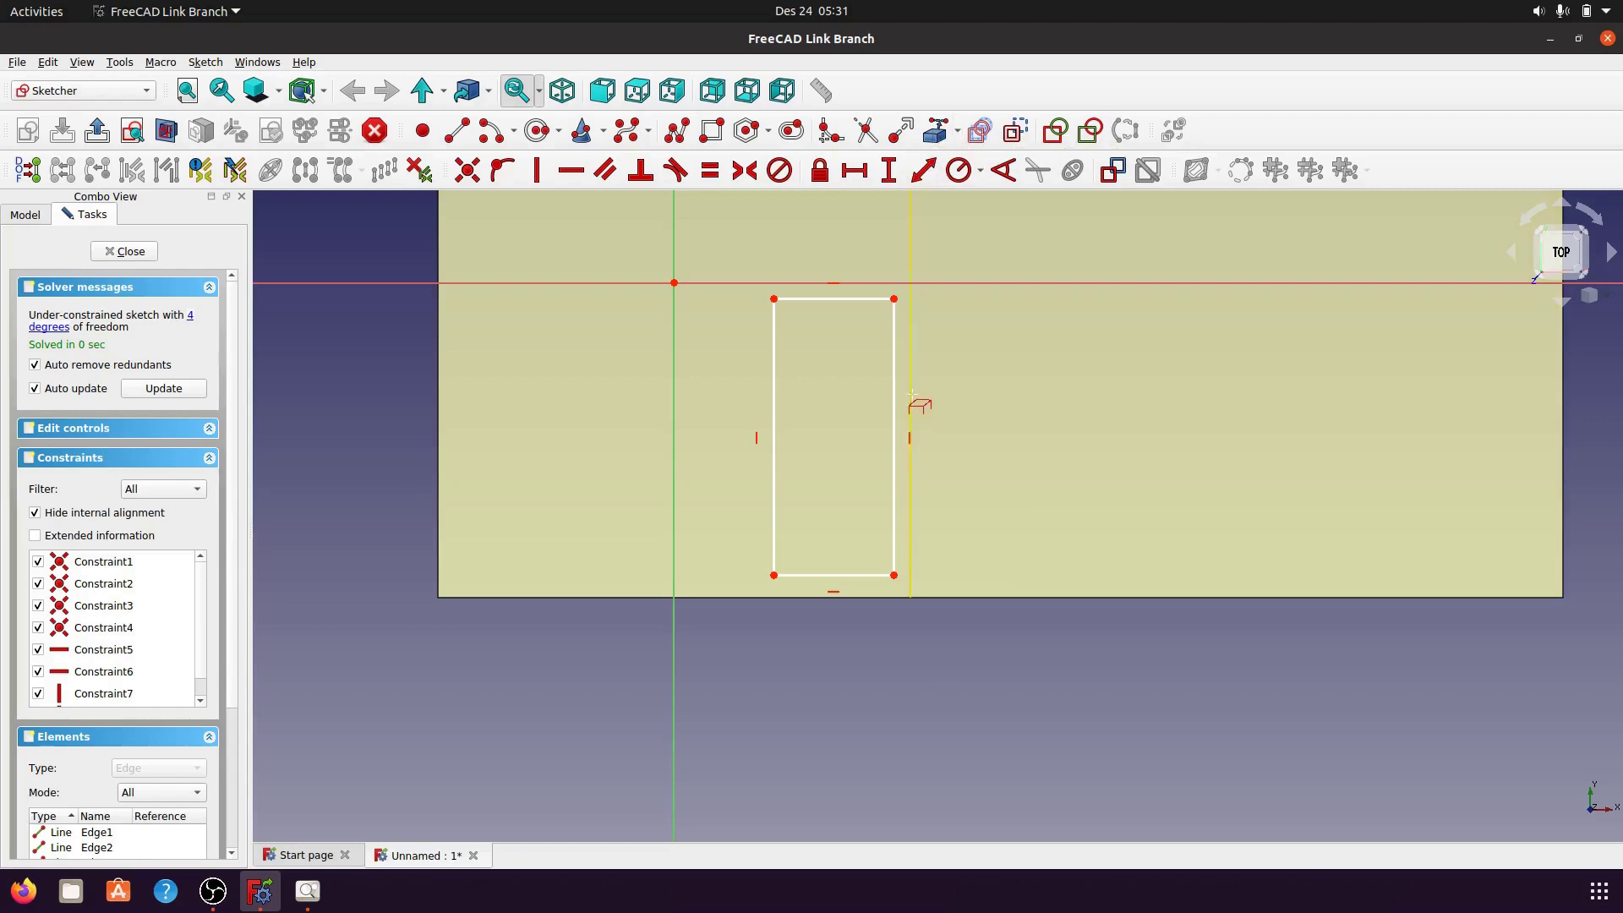
click(912, 396)
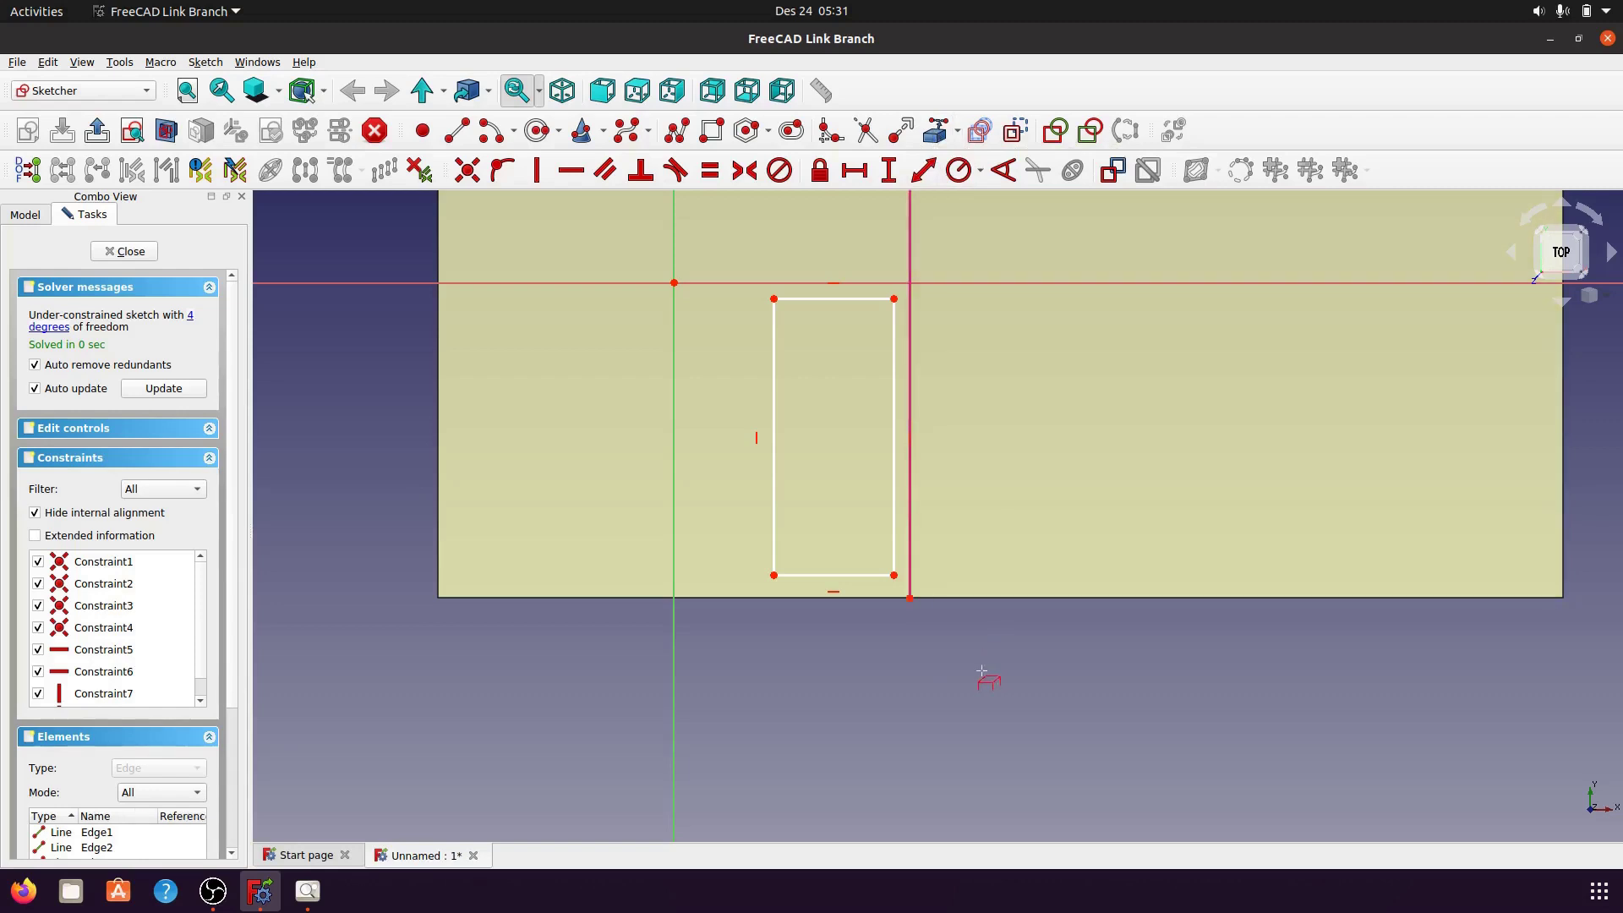
right_click(948, 657)
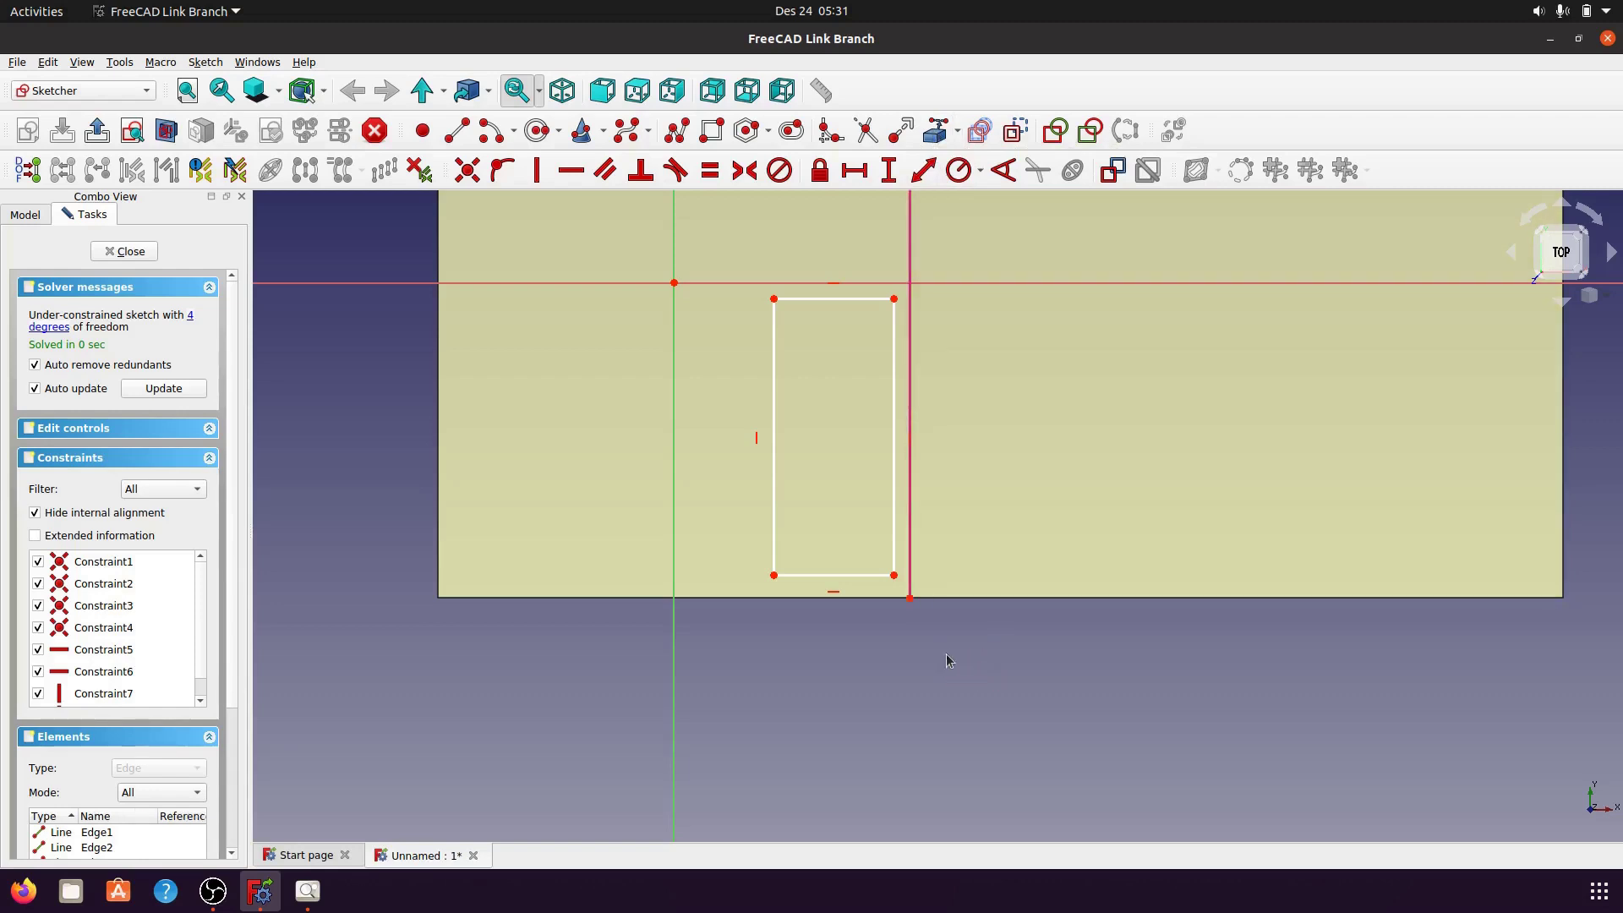
click(895, 576)
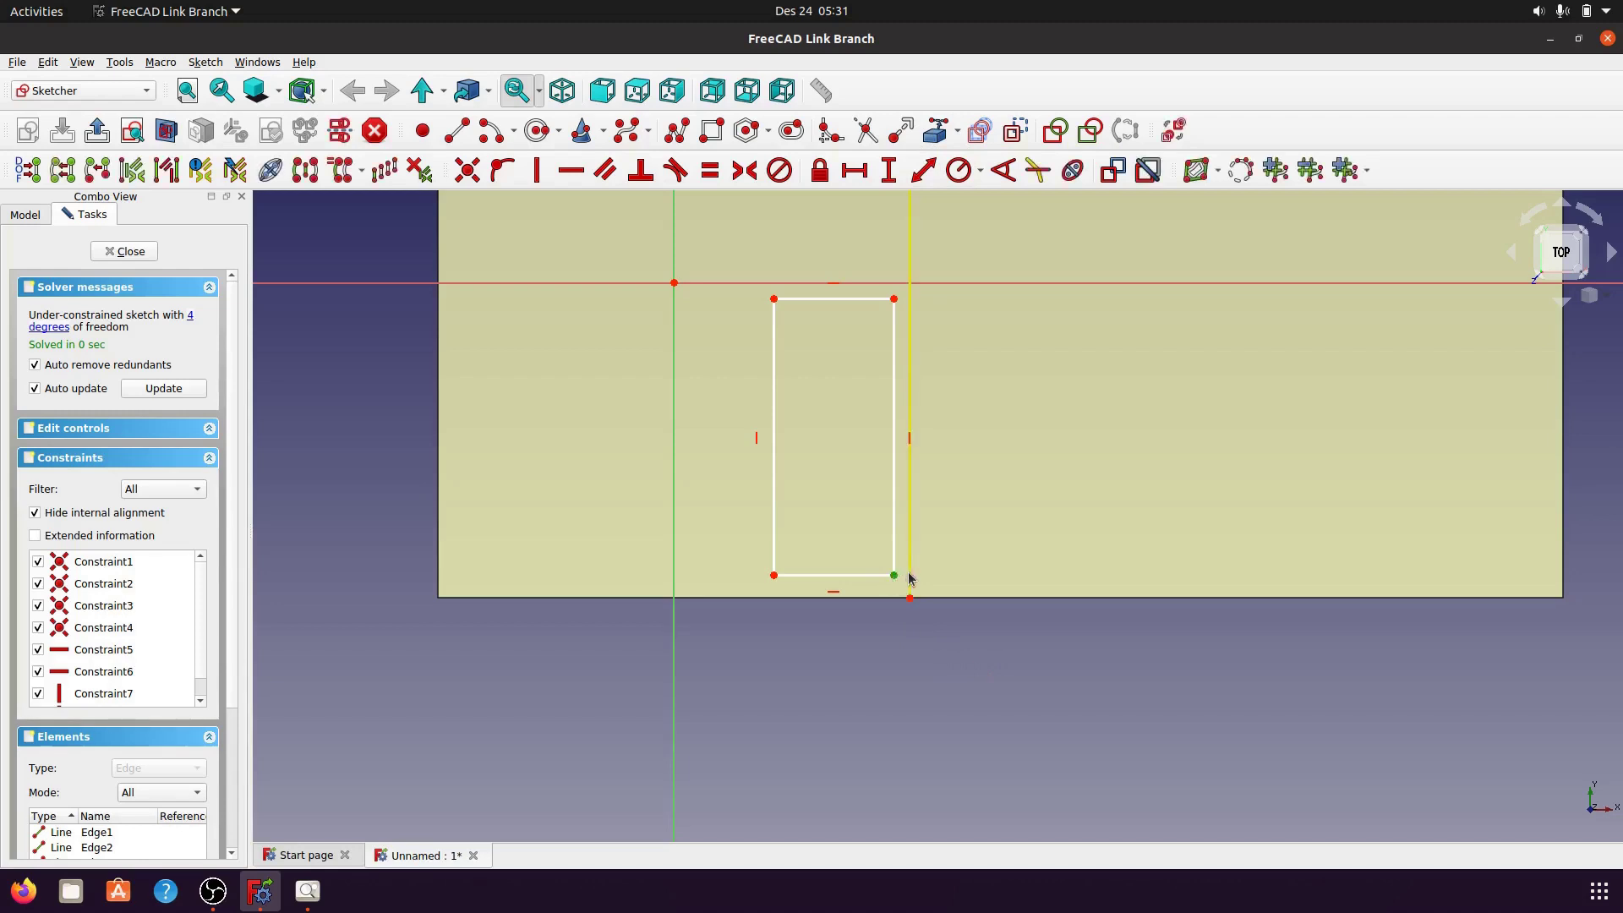
click(910, 579)
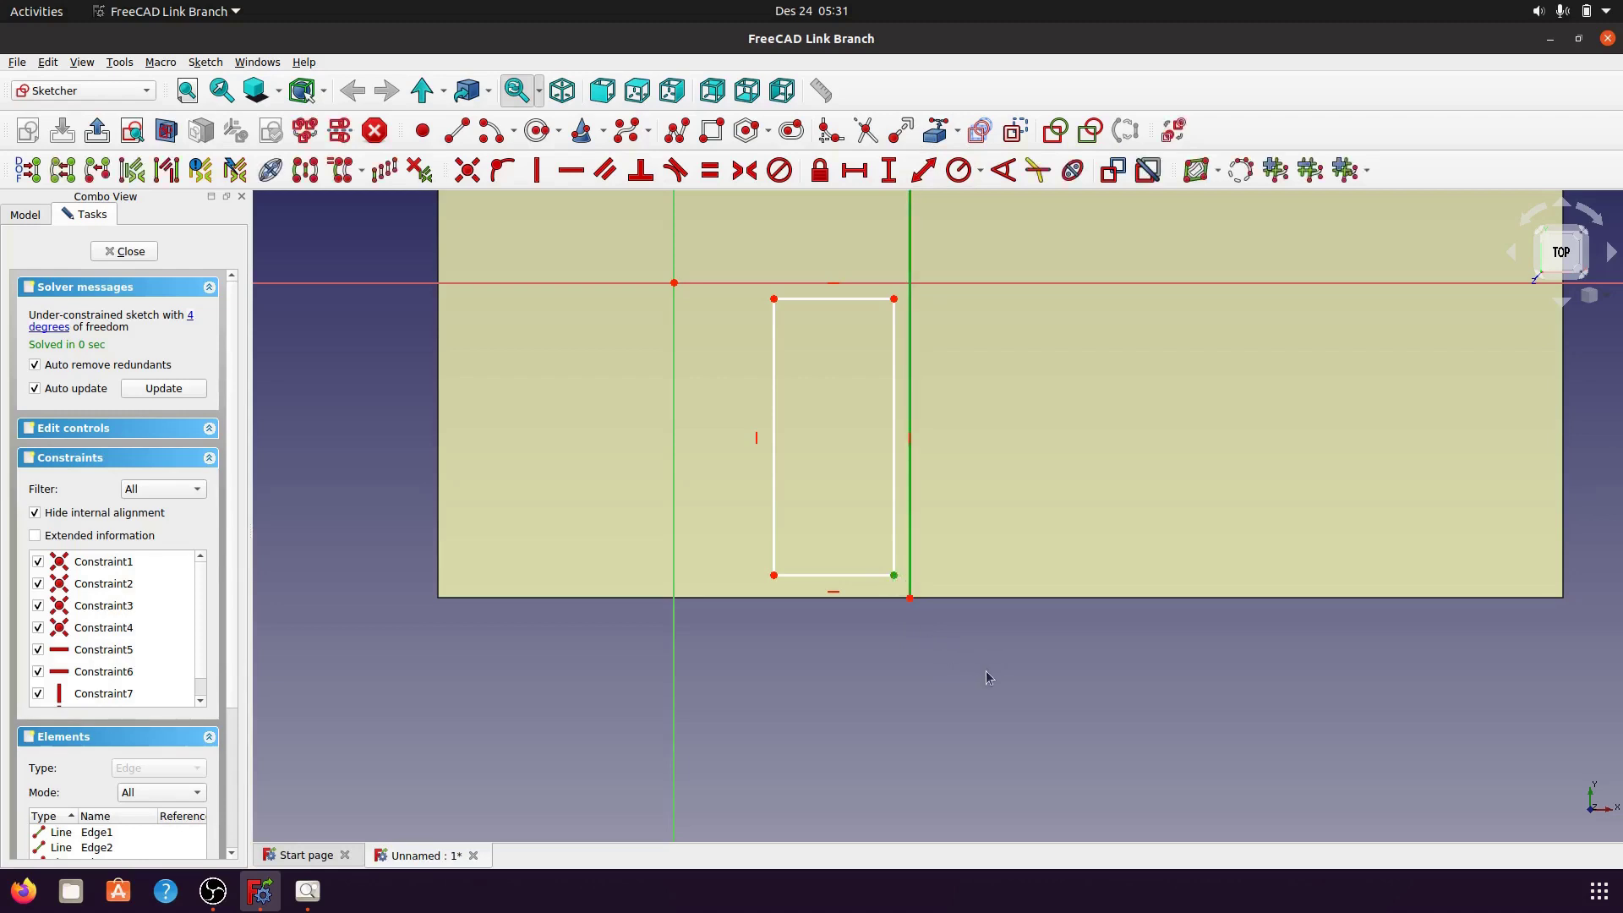
click(503, 172)
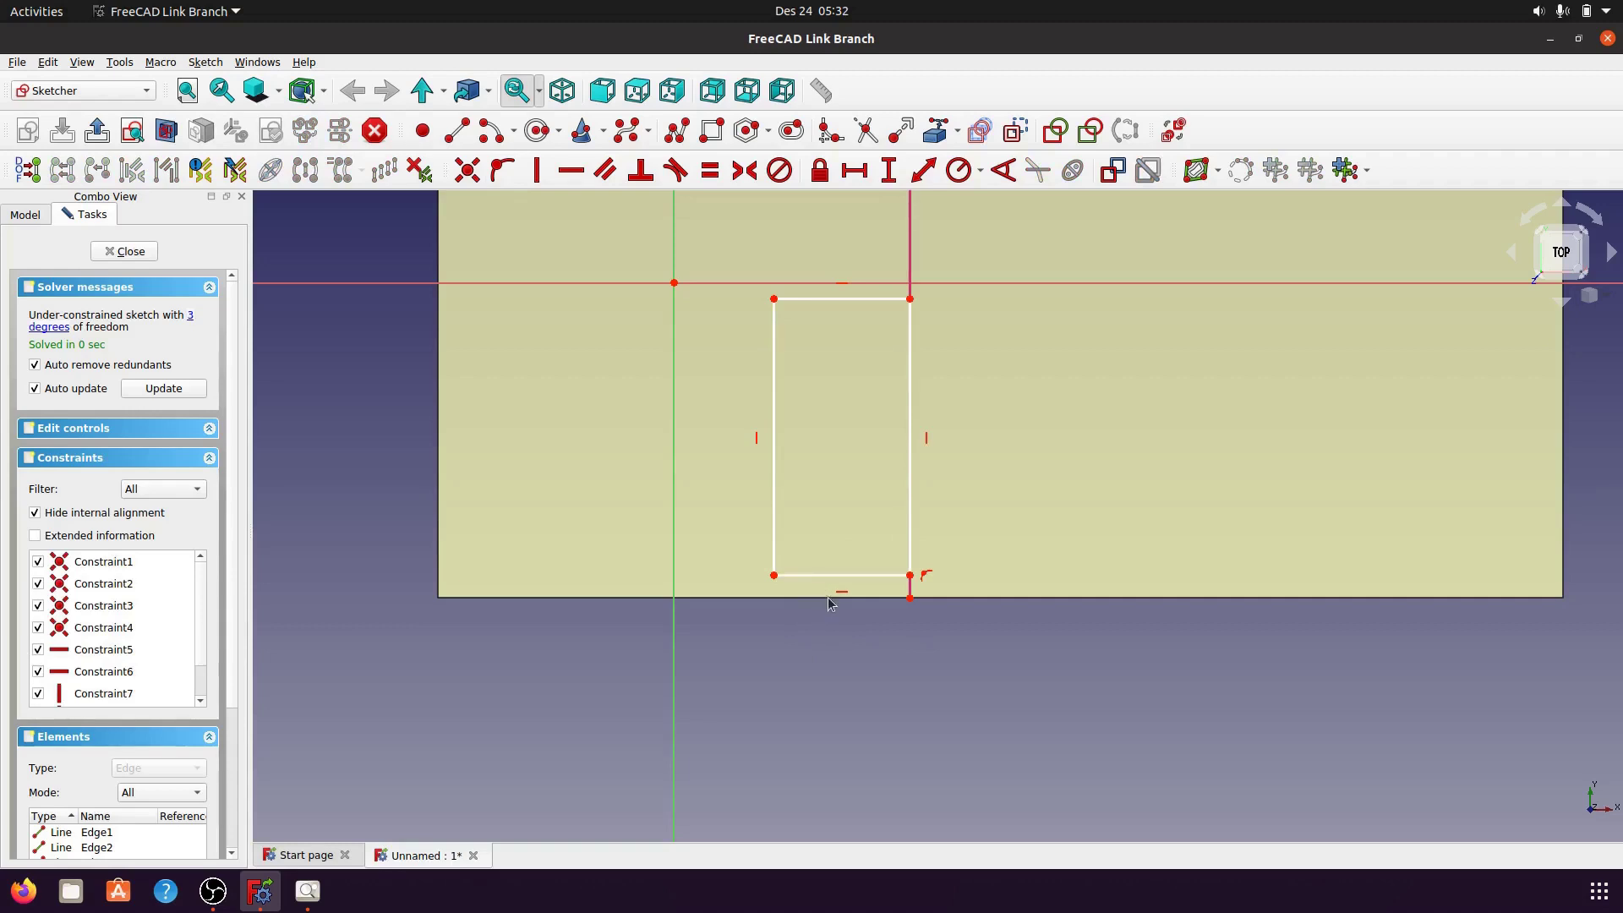
- Import the face's bottom edge and pin the rectangle's bottom-left corner onto it
click(936, 131)
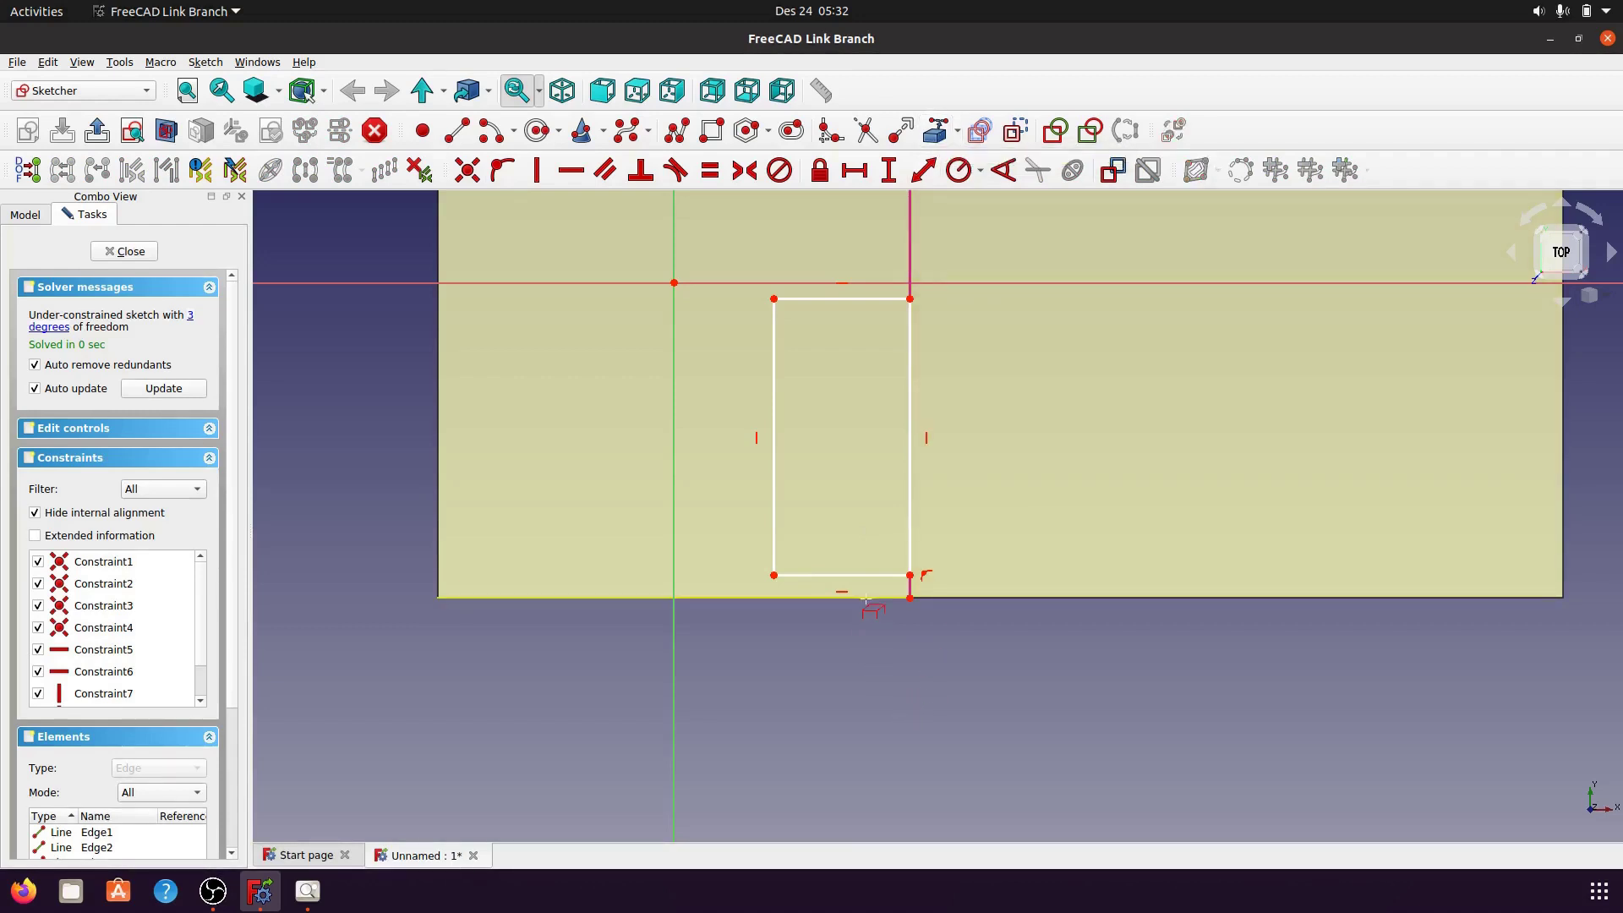
click(866, 599)
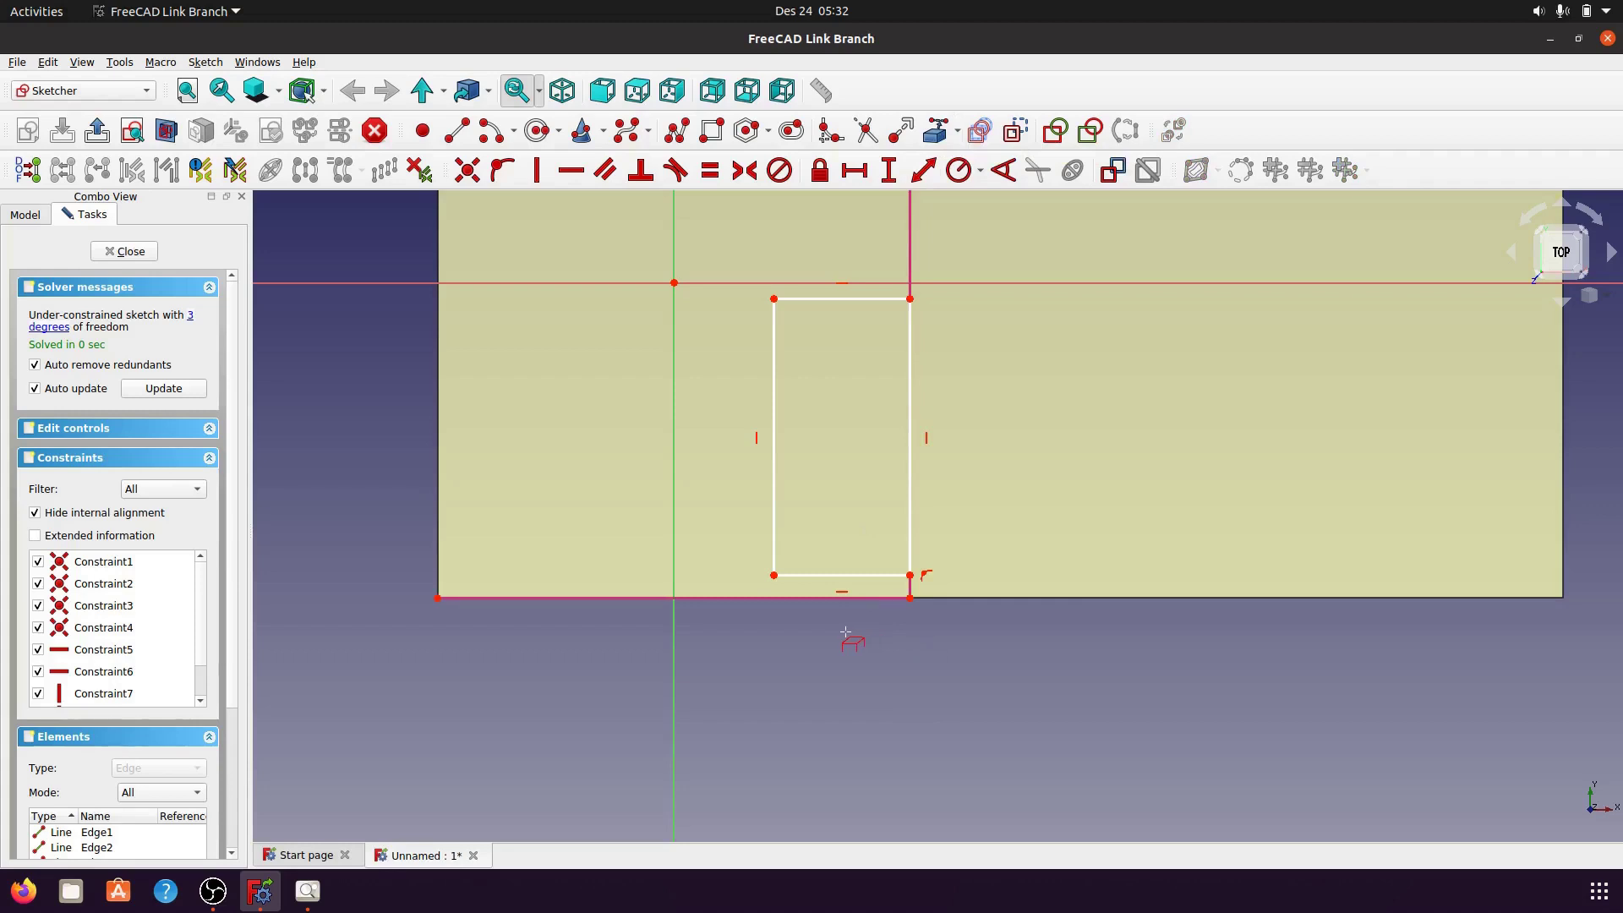
click(773, 576)
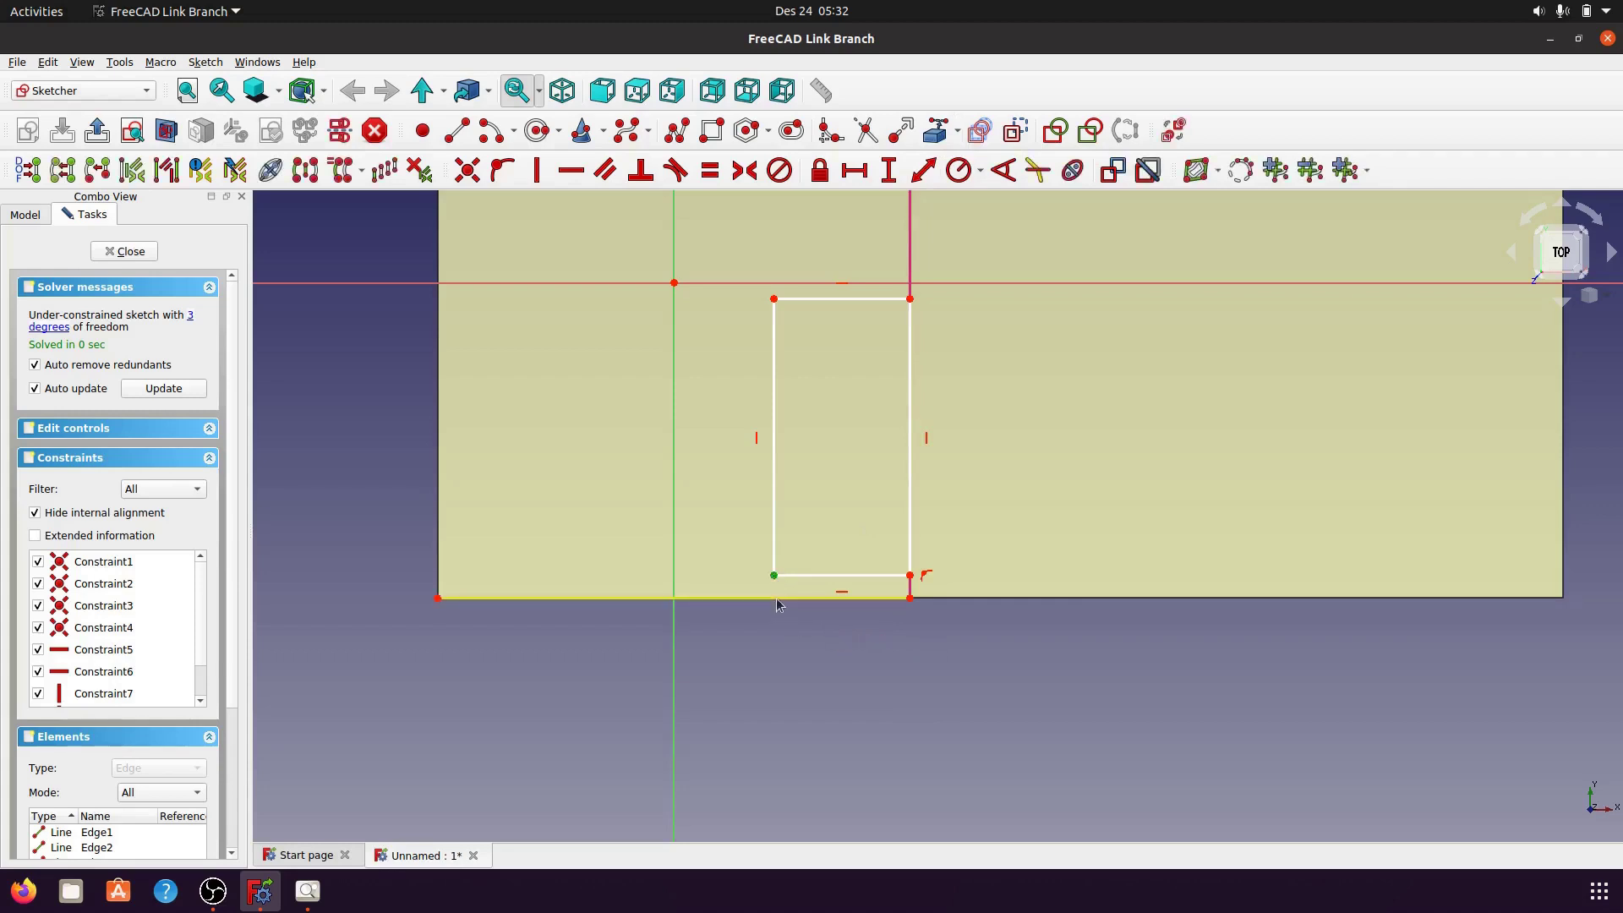
click(777, 600)
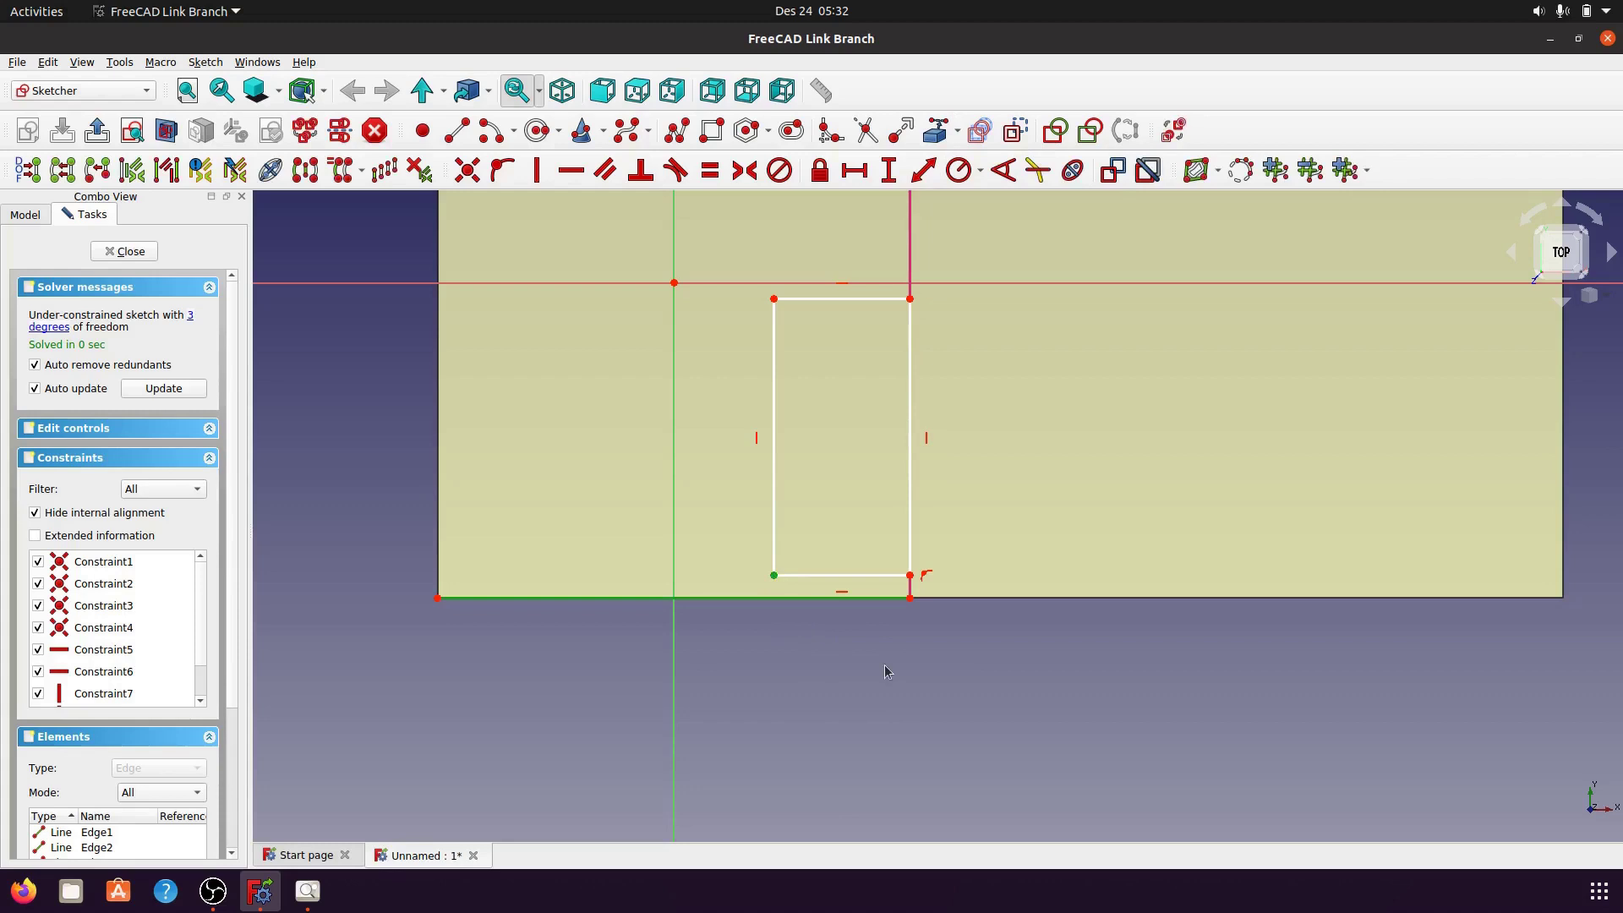
click(501, 175)
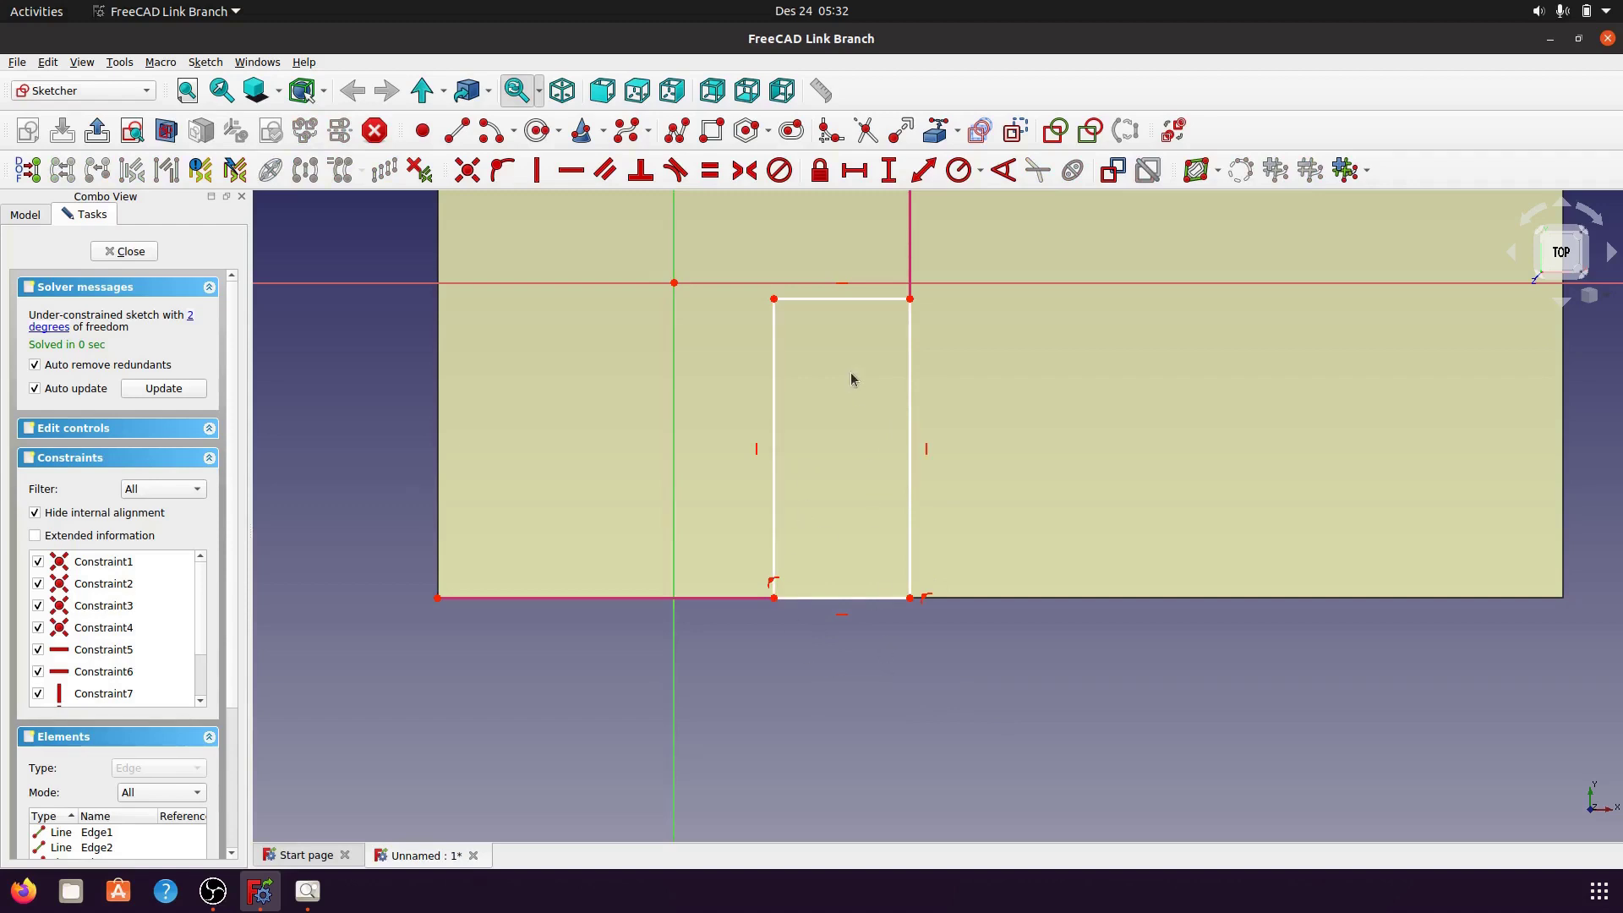
- Give the rectangle's left edge a 14 mm vertical length, with the label moved left
click(775, 448)
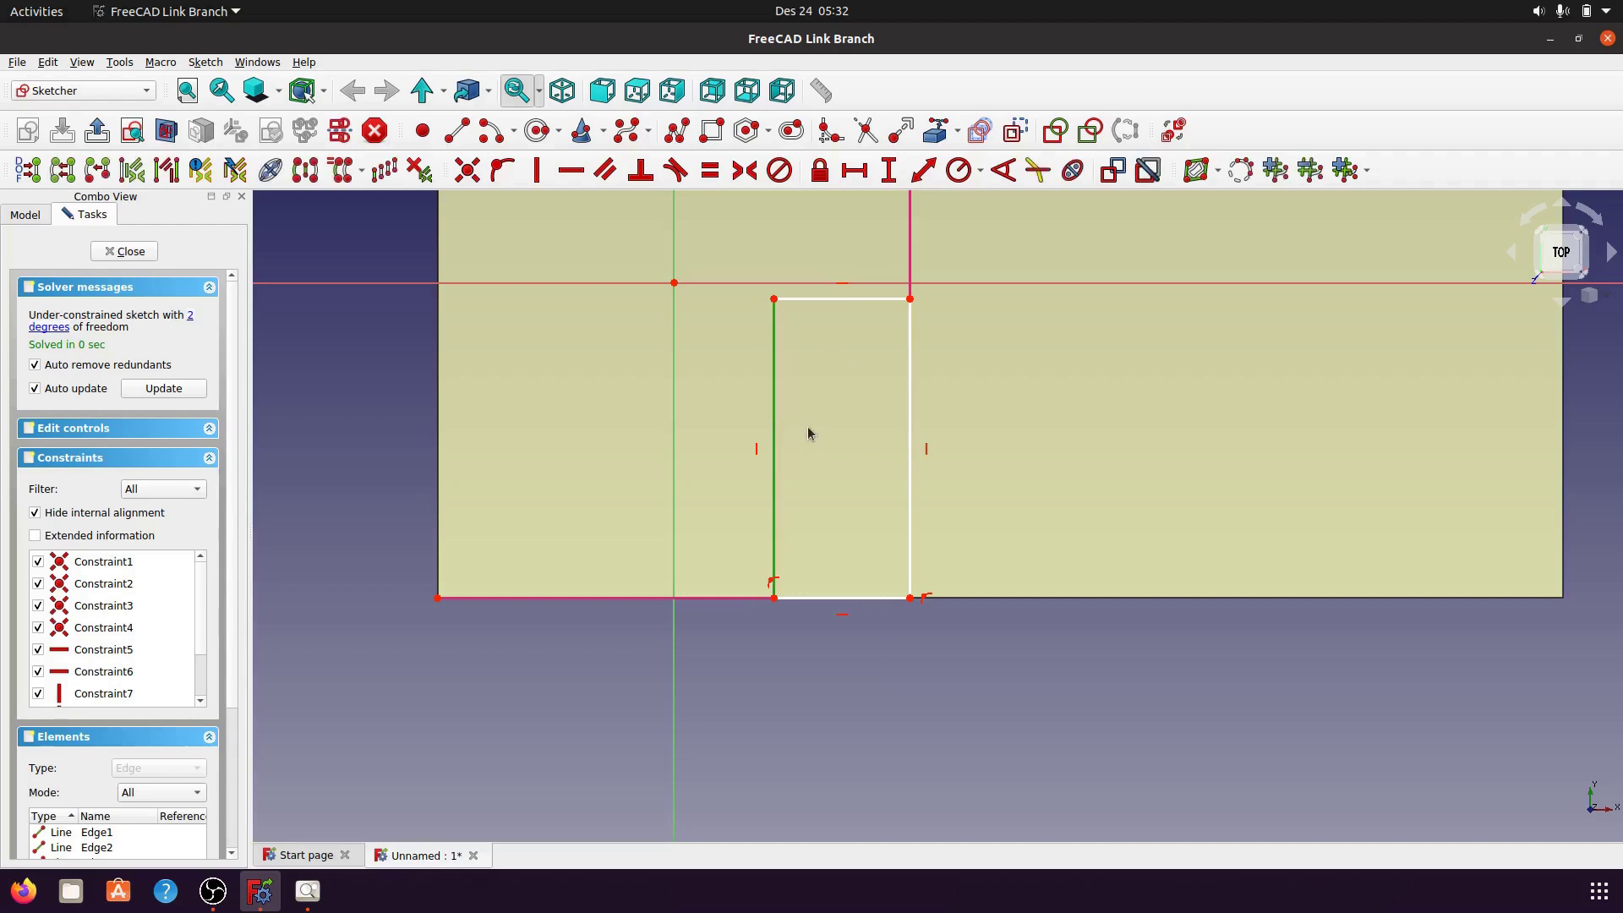
click(889, 171)
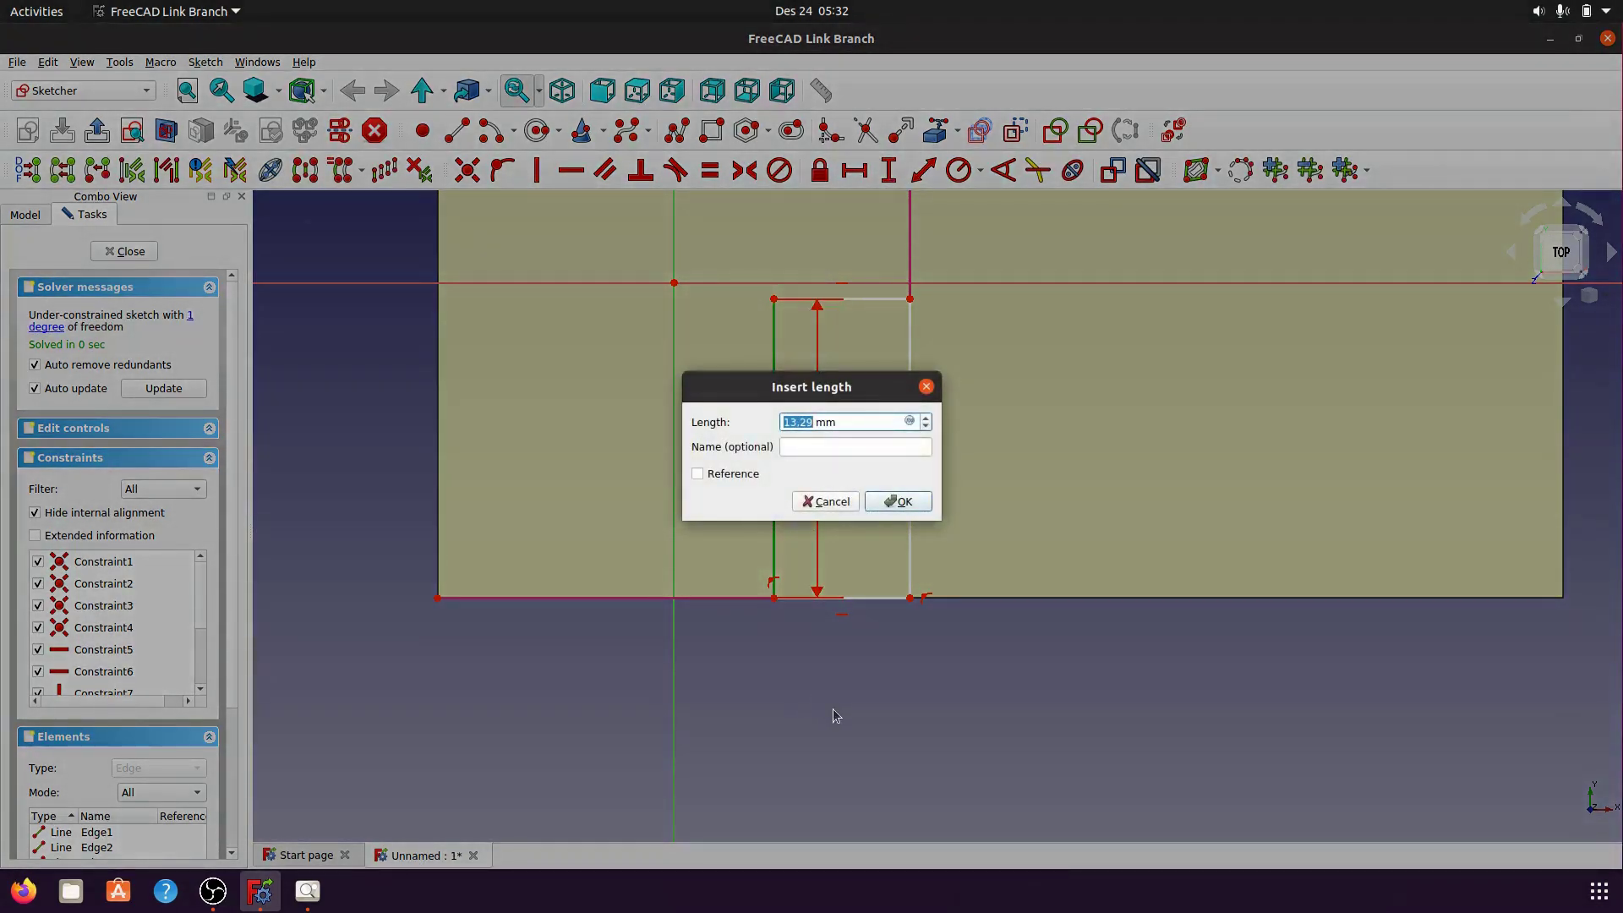
text(14)
click(901, 503)
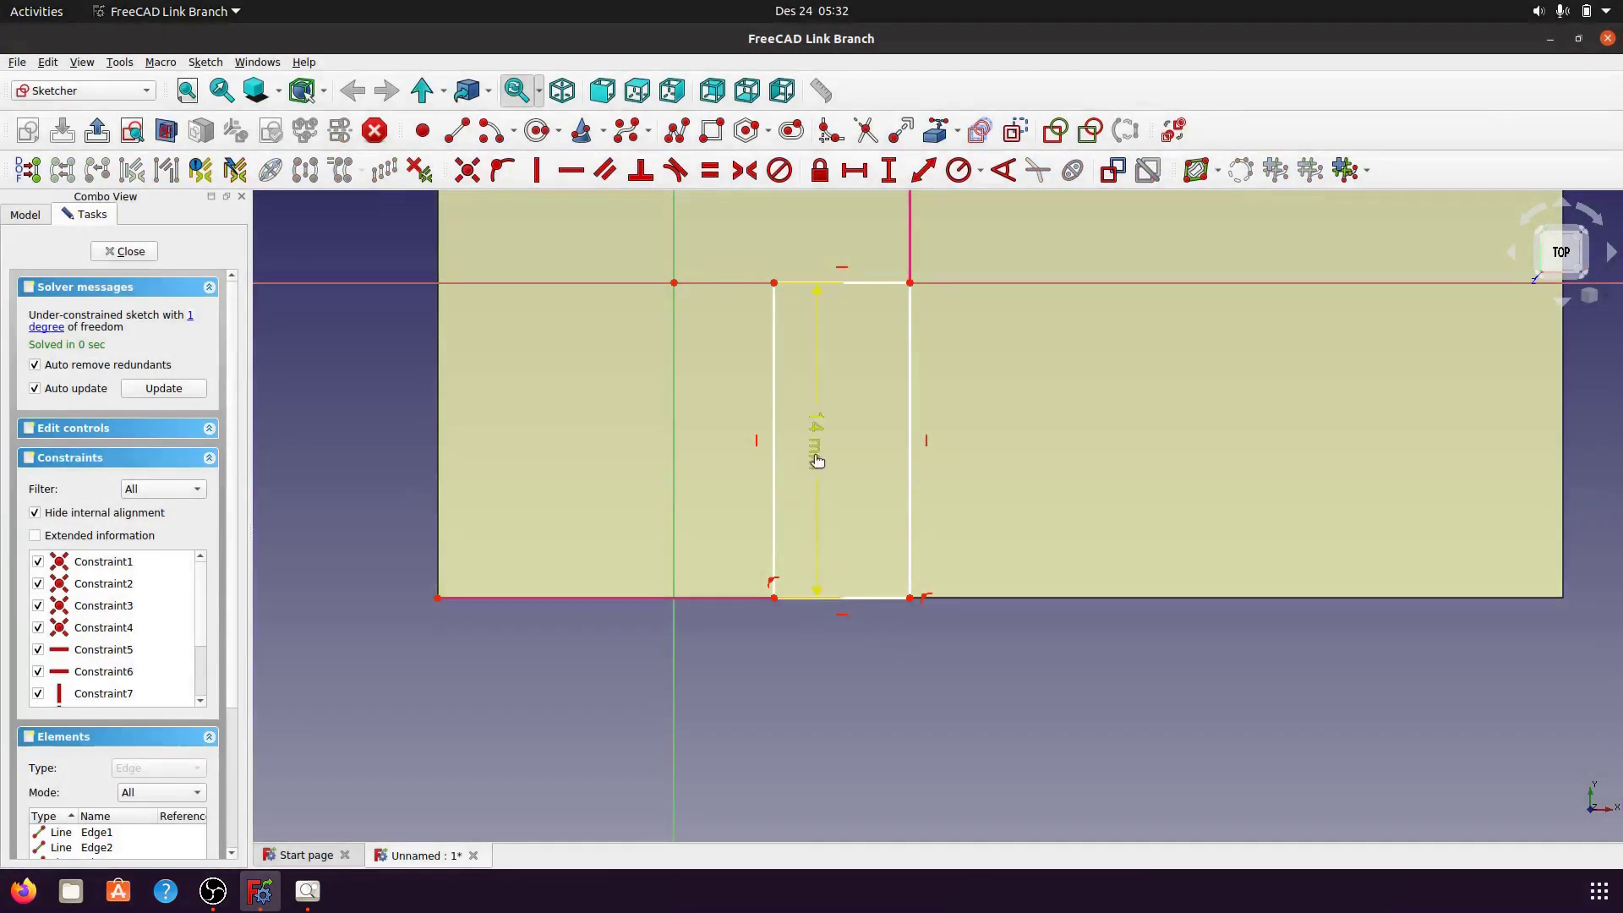
drag(815, 456, 707, 461)
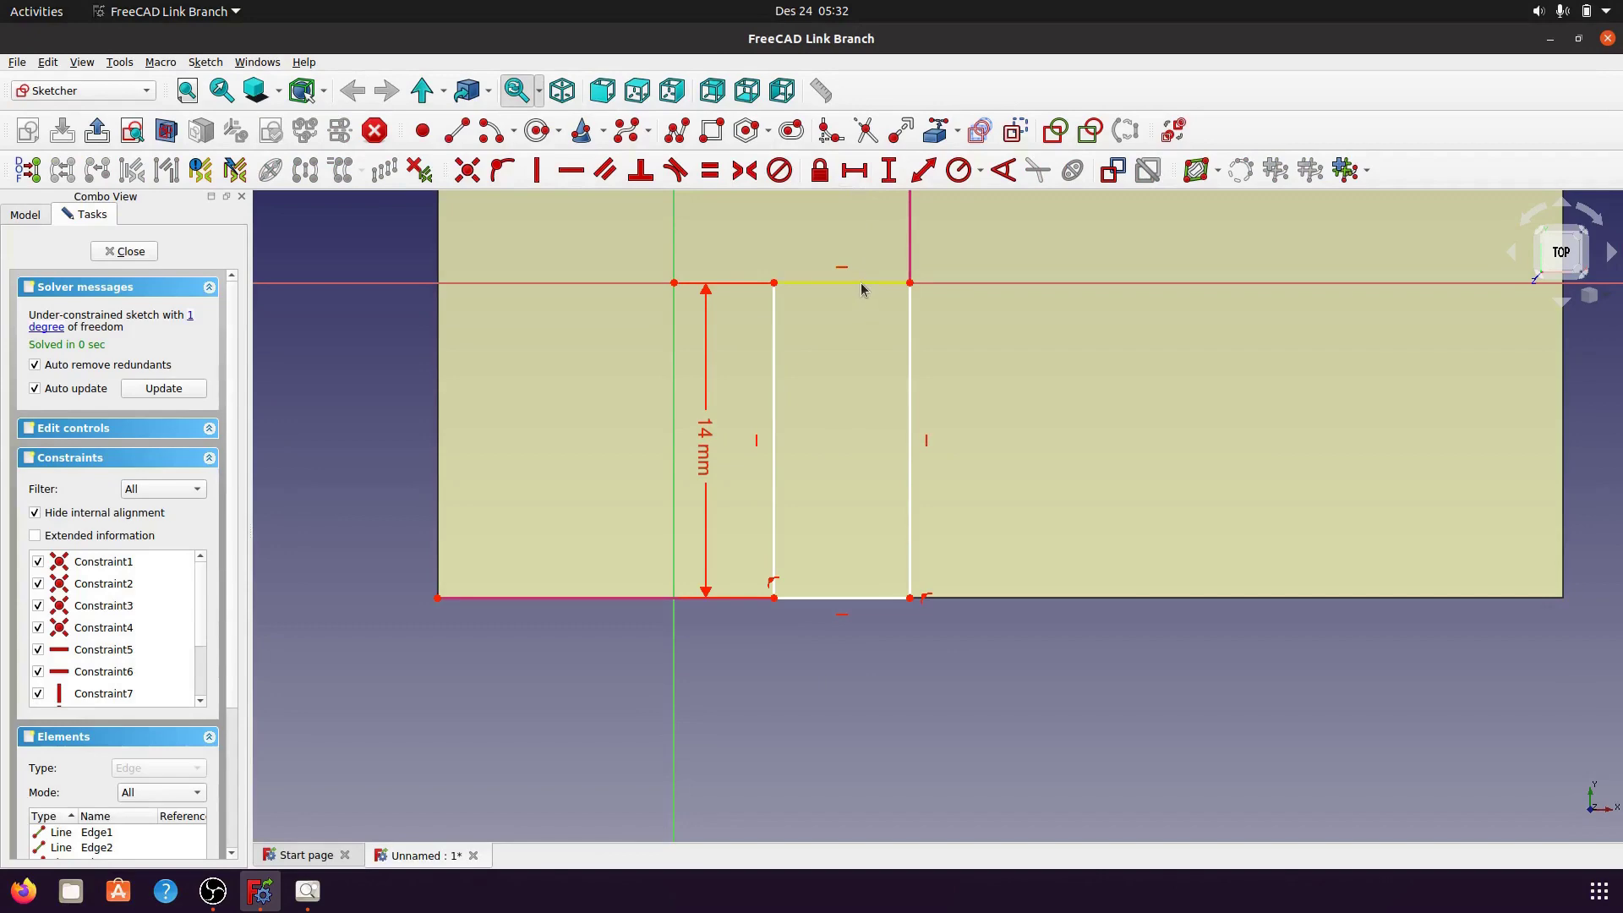
- Give the rectangle's top edge a 7 mm horizontal length, with the label placed above
click(861, 282)
click(857, 171)
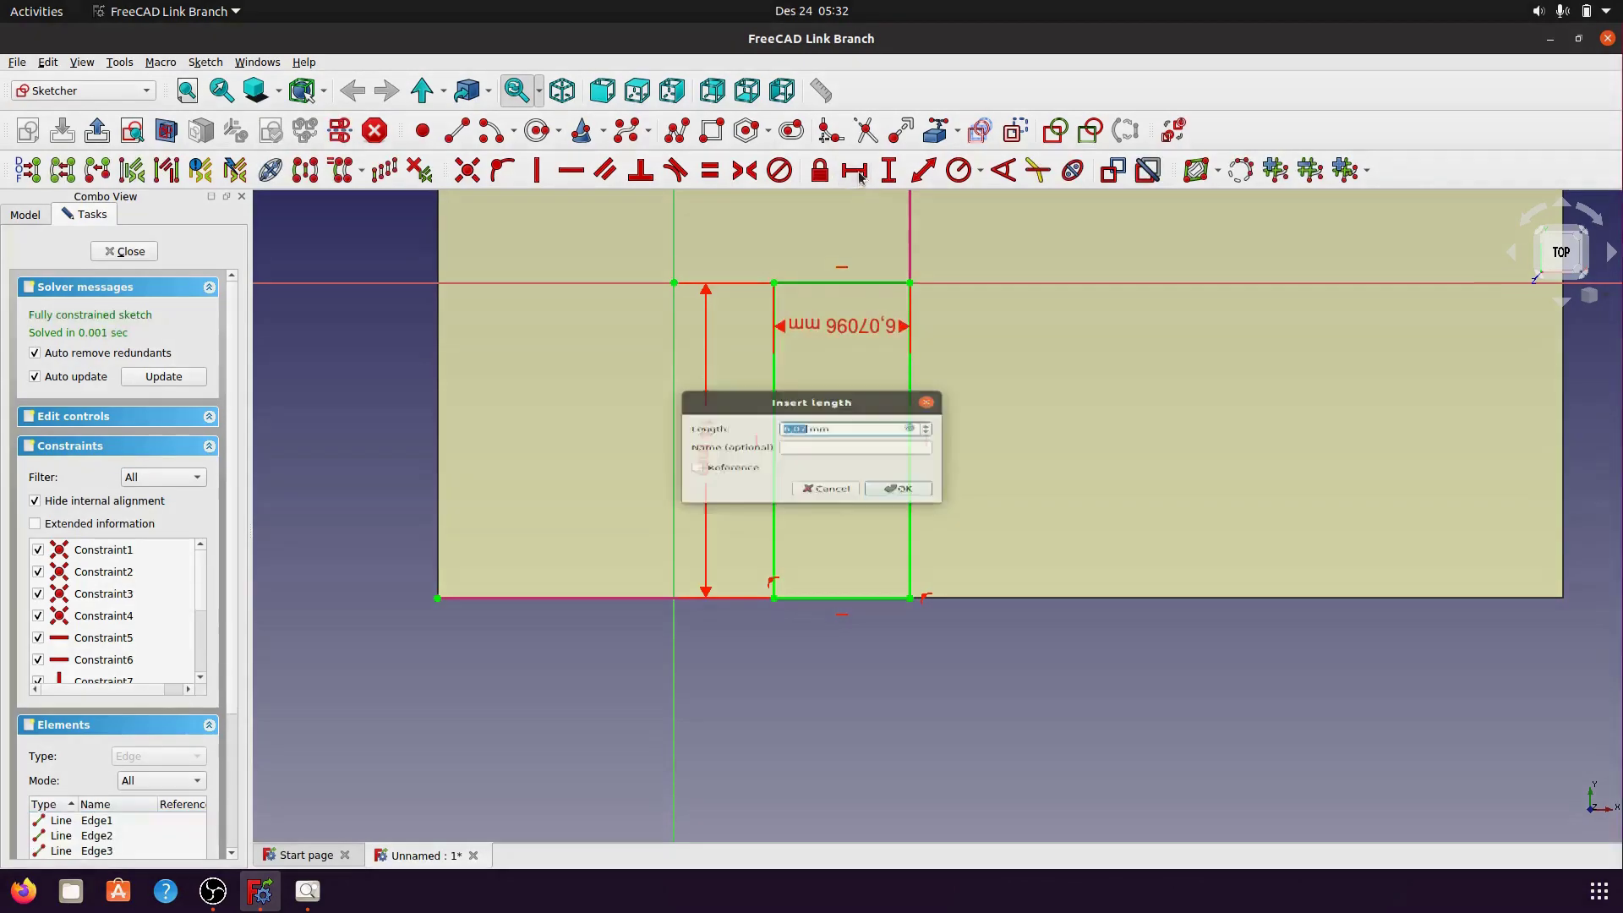
text(7)
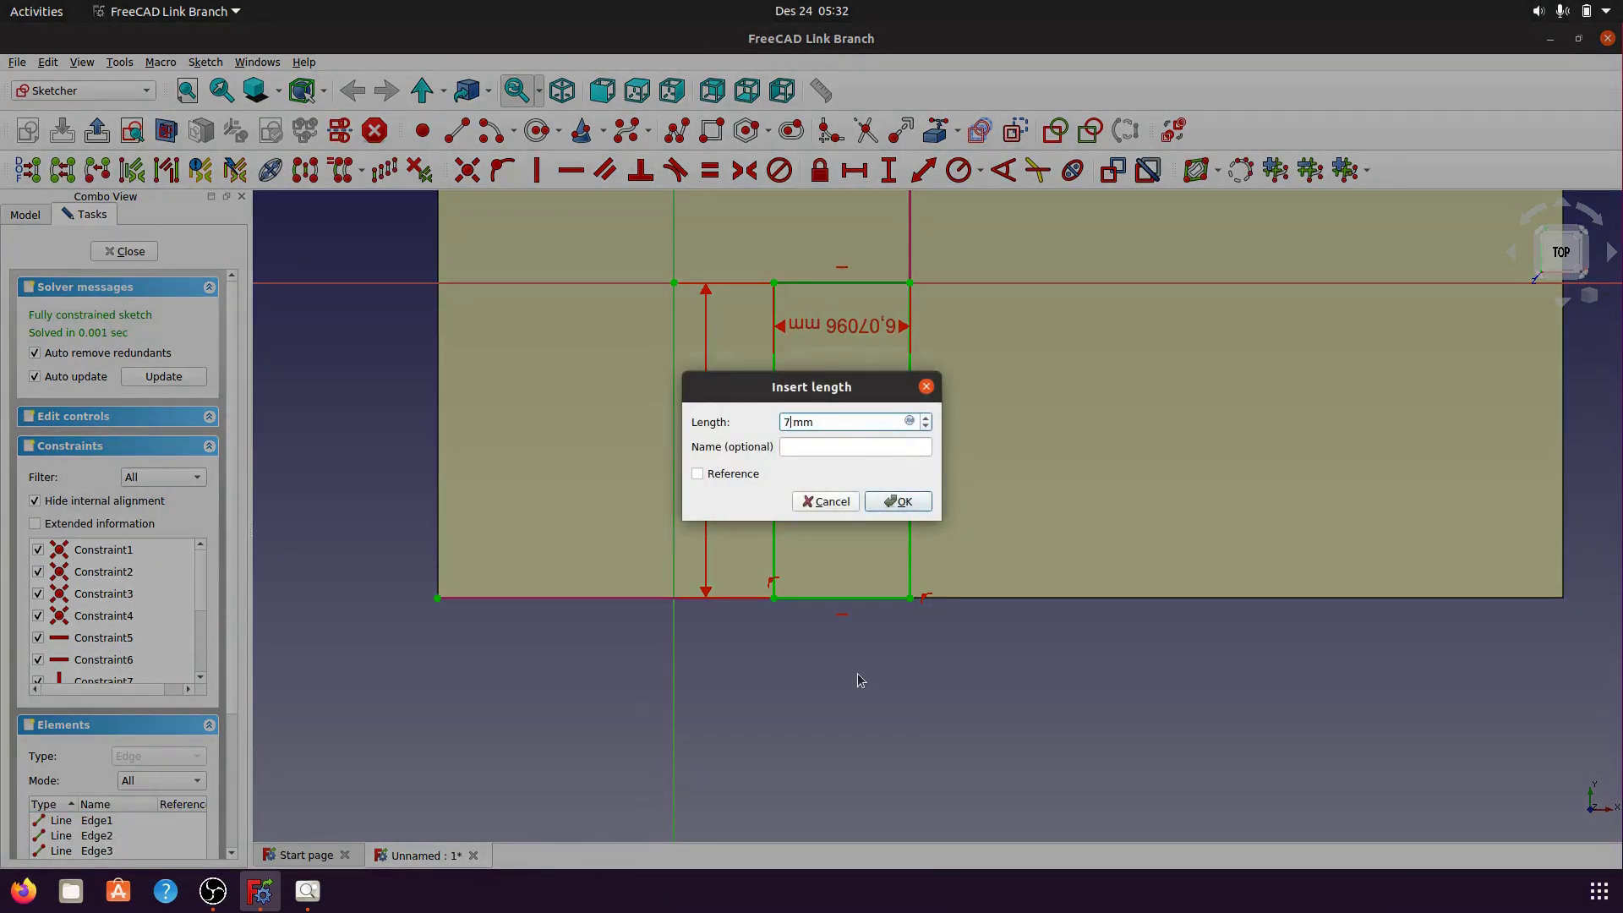
click(890, 503)
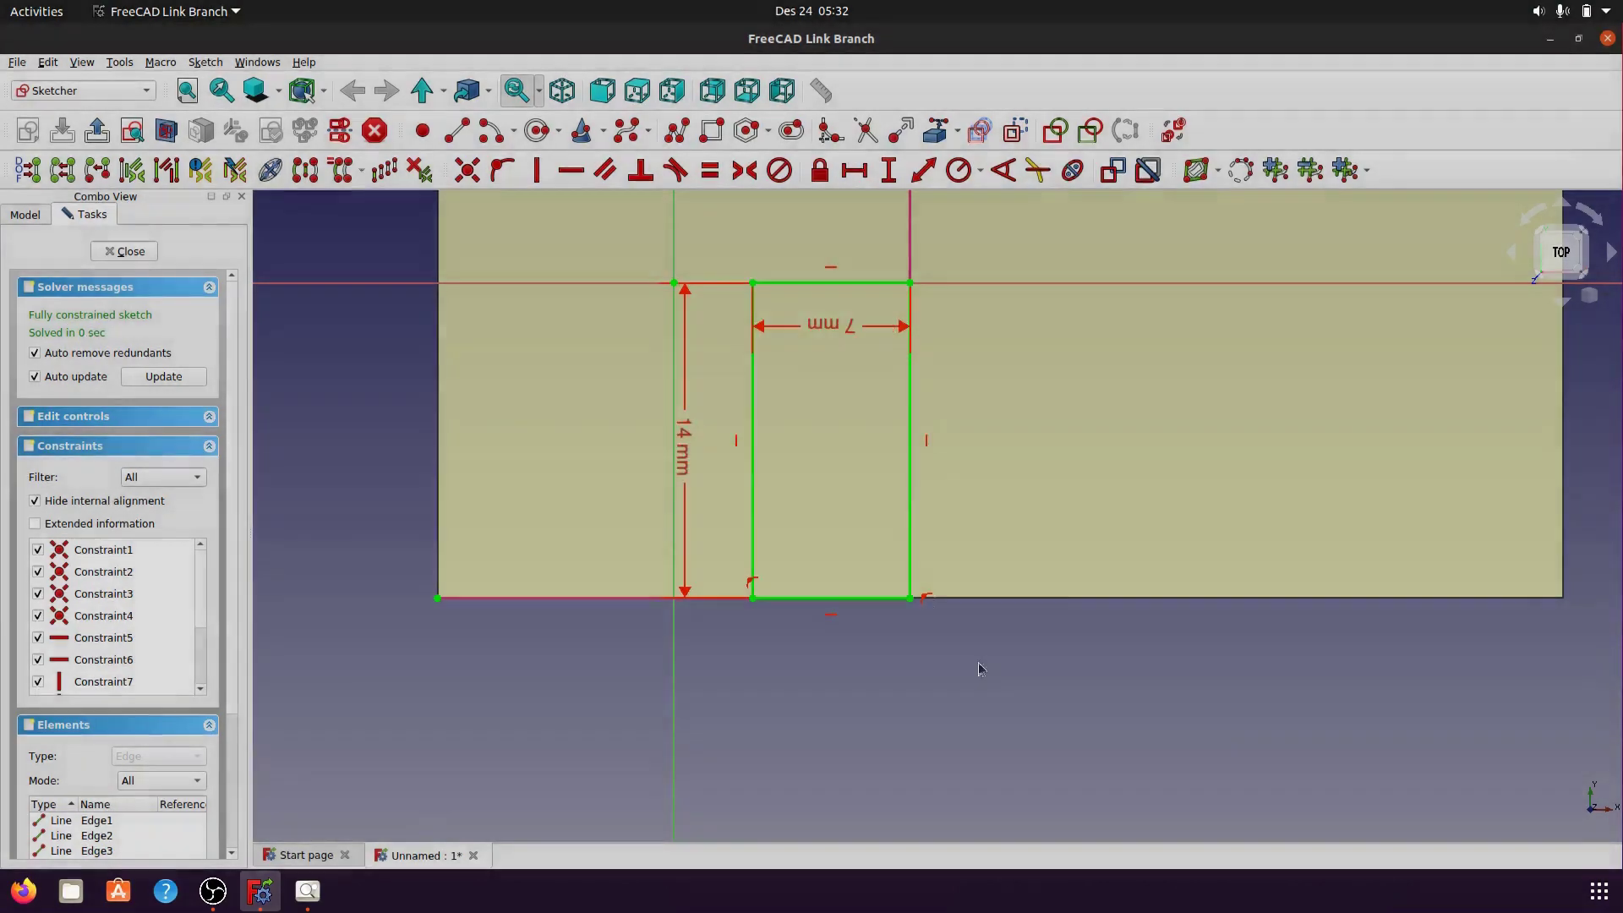
drag(823, 327, 829, 219)
drag(685, 448, 685, 448)
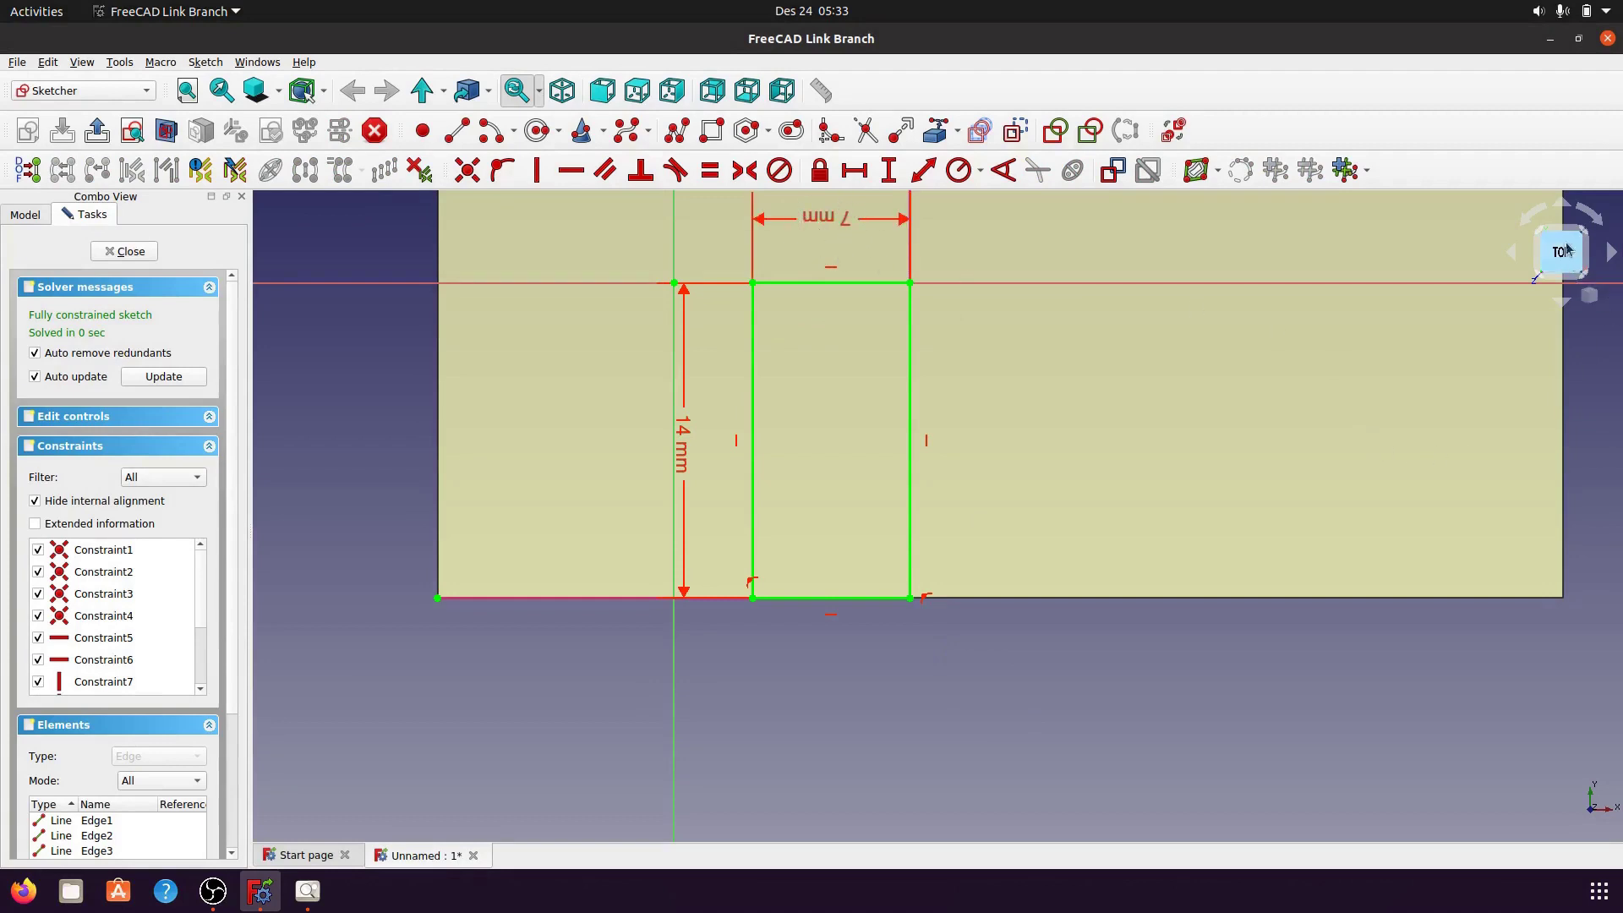
- Re-orient the view upright, recentre the rectangle and nudge the 14 mm label right
click(1590, 215)
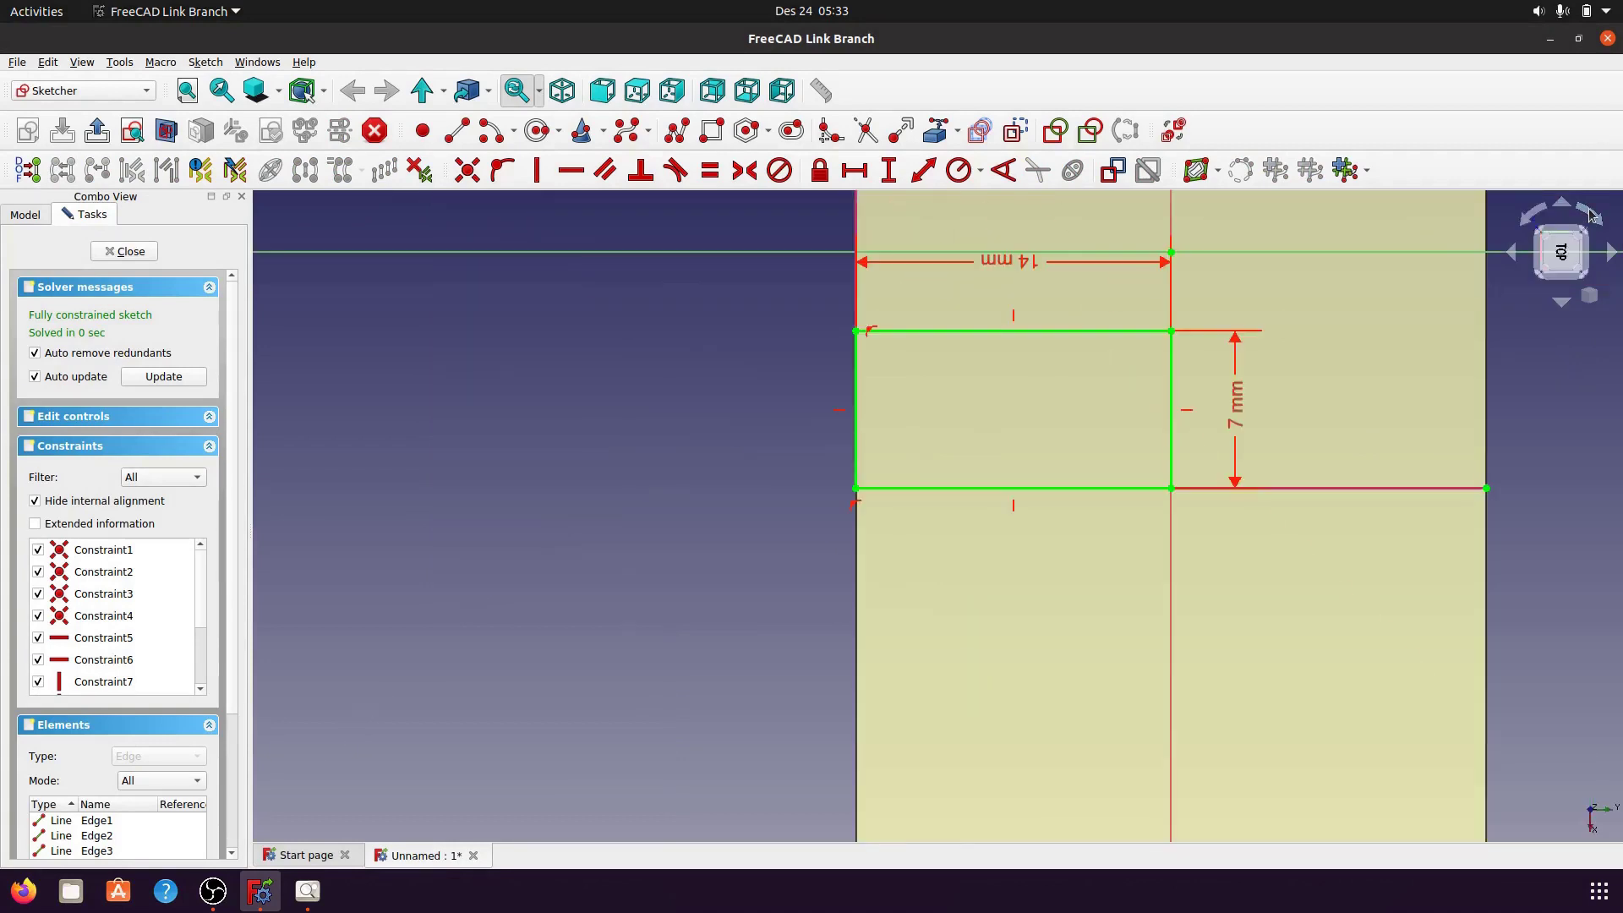
click(1591, 215)
click(1590, 214)
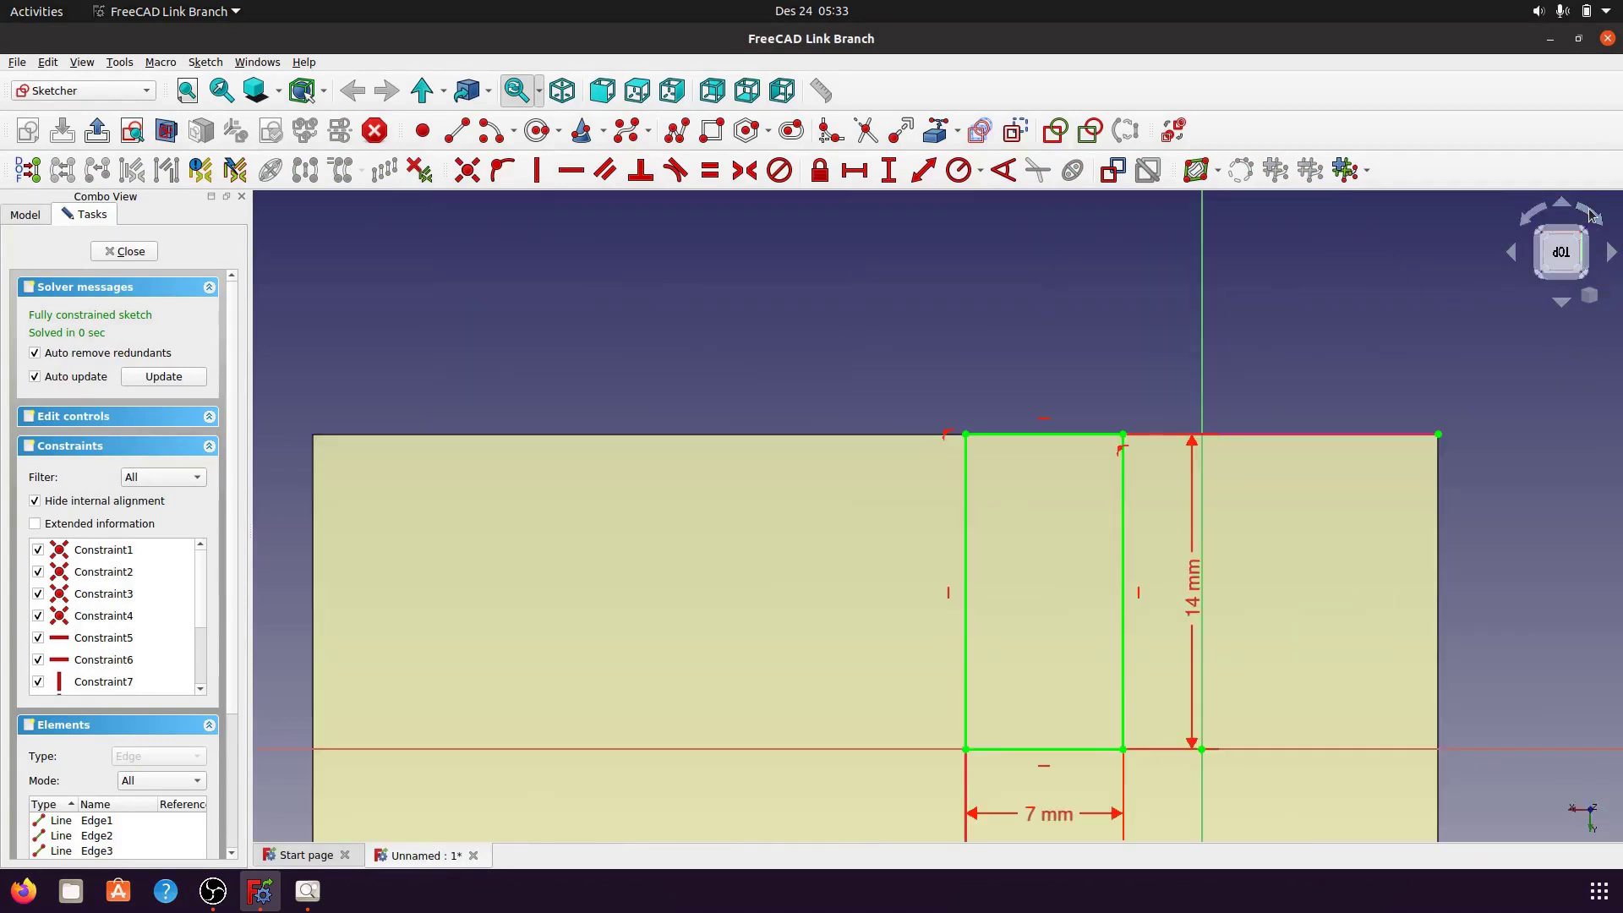
middle_drag(1088, 351, 933, 233)
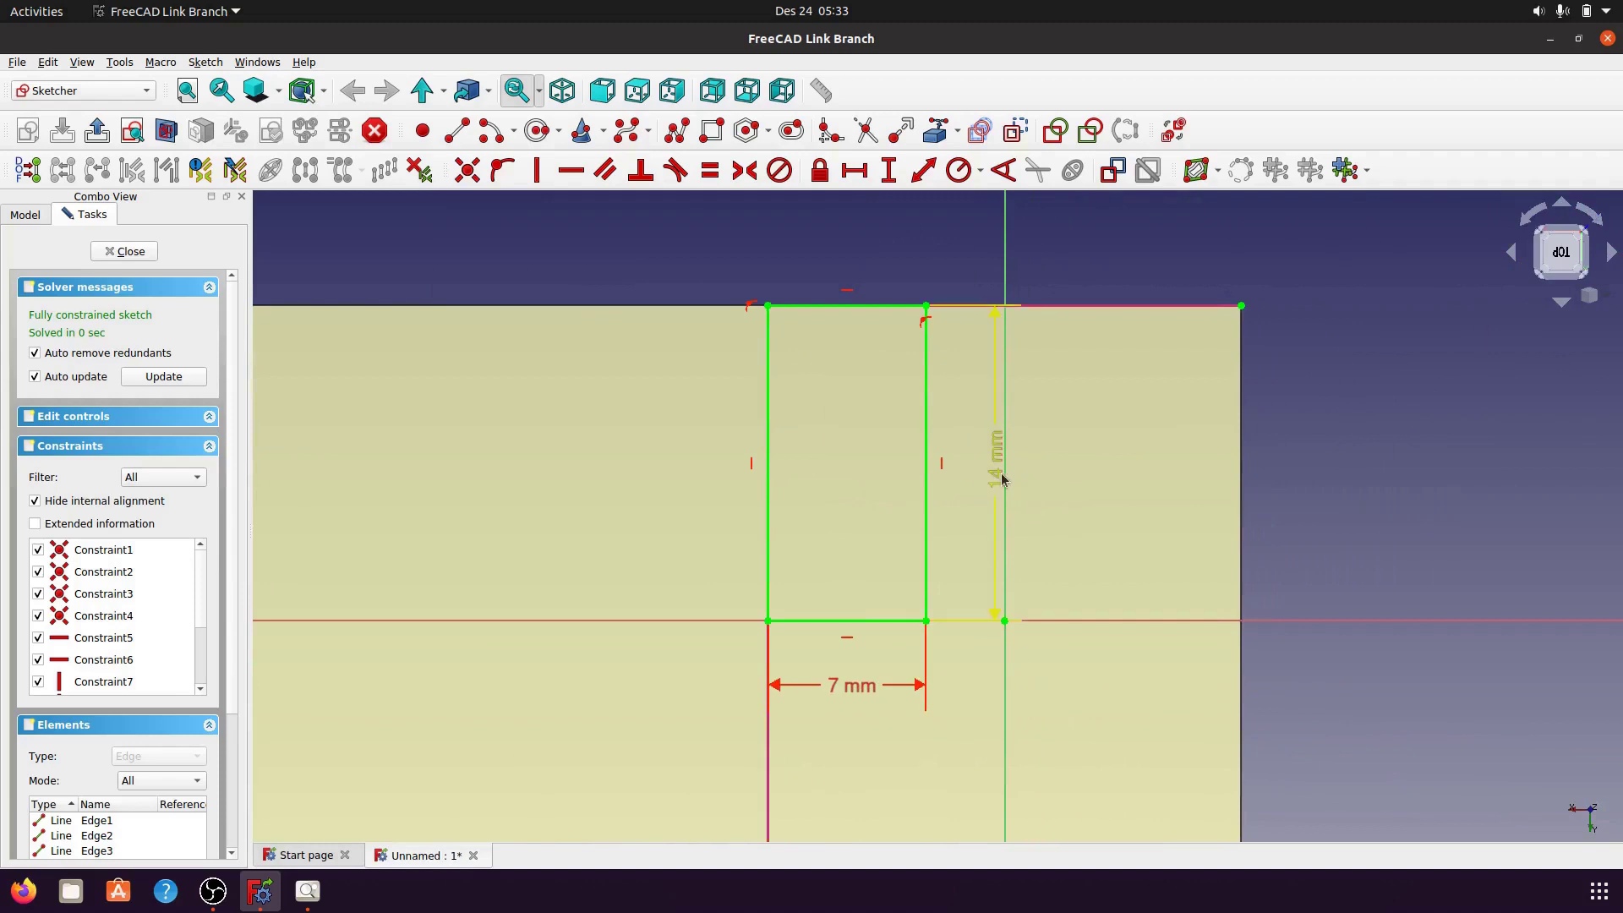
drag(997, 456, 1024, 473)
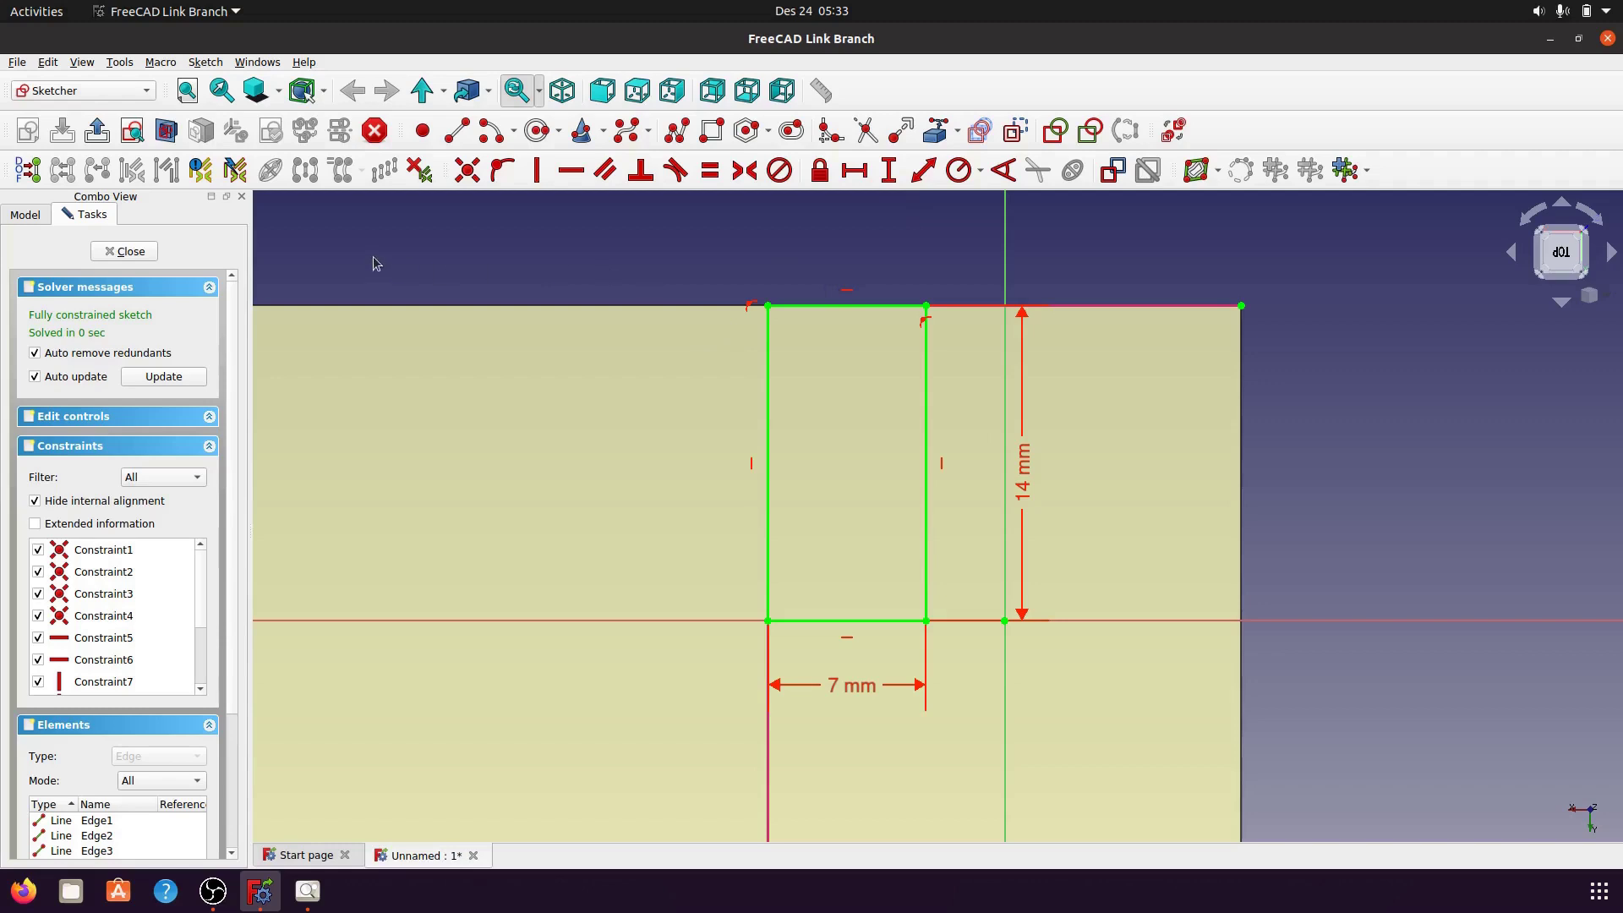
- Close the rectangle sketch, then glance at the reference drawing in Image Viewer and hide it
click(129, 252)
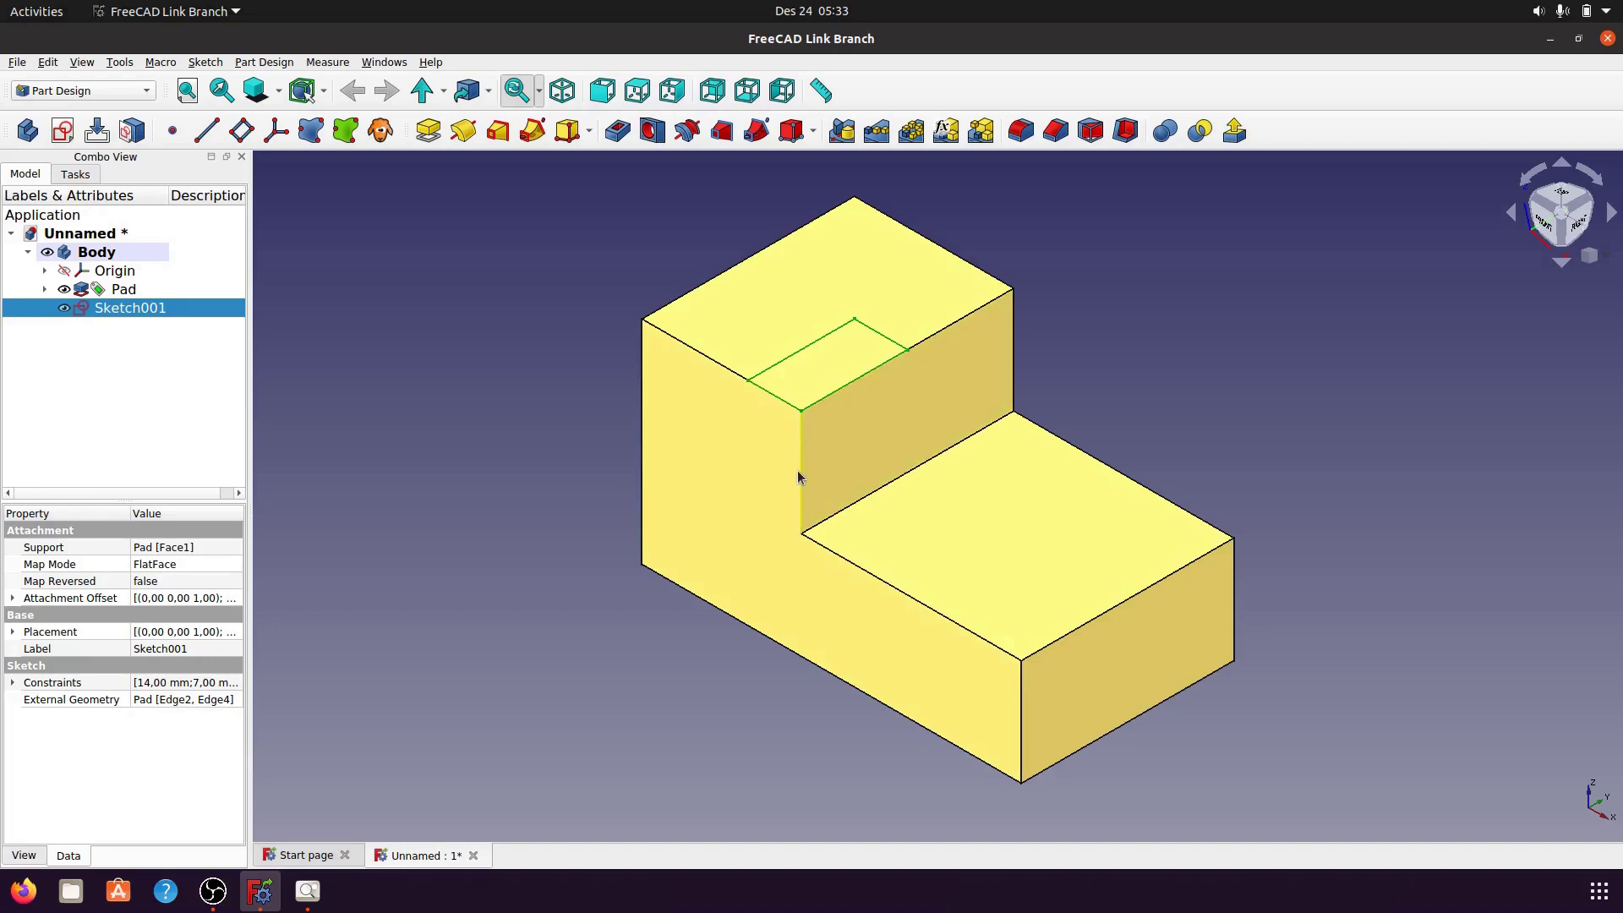
click(307, 891)
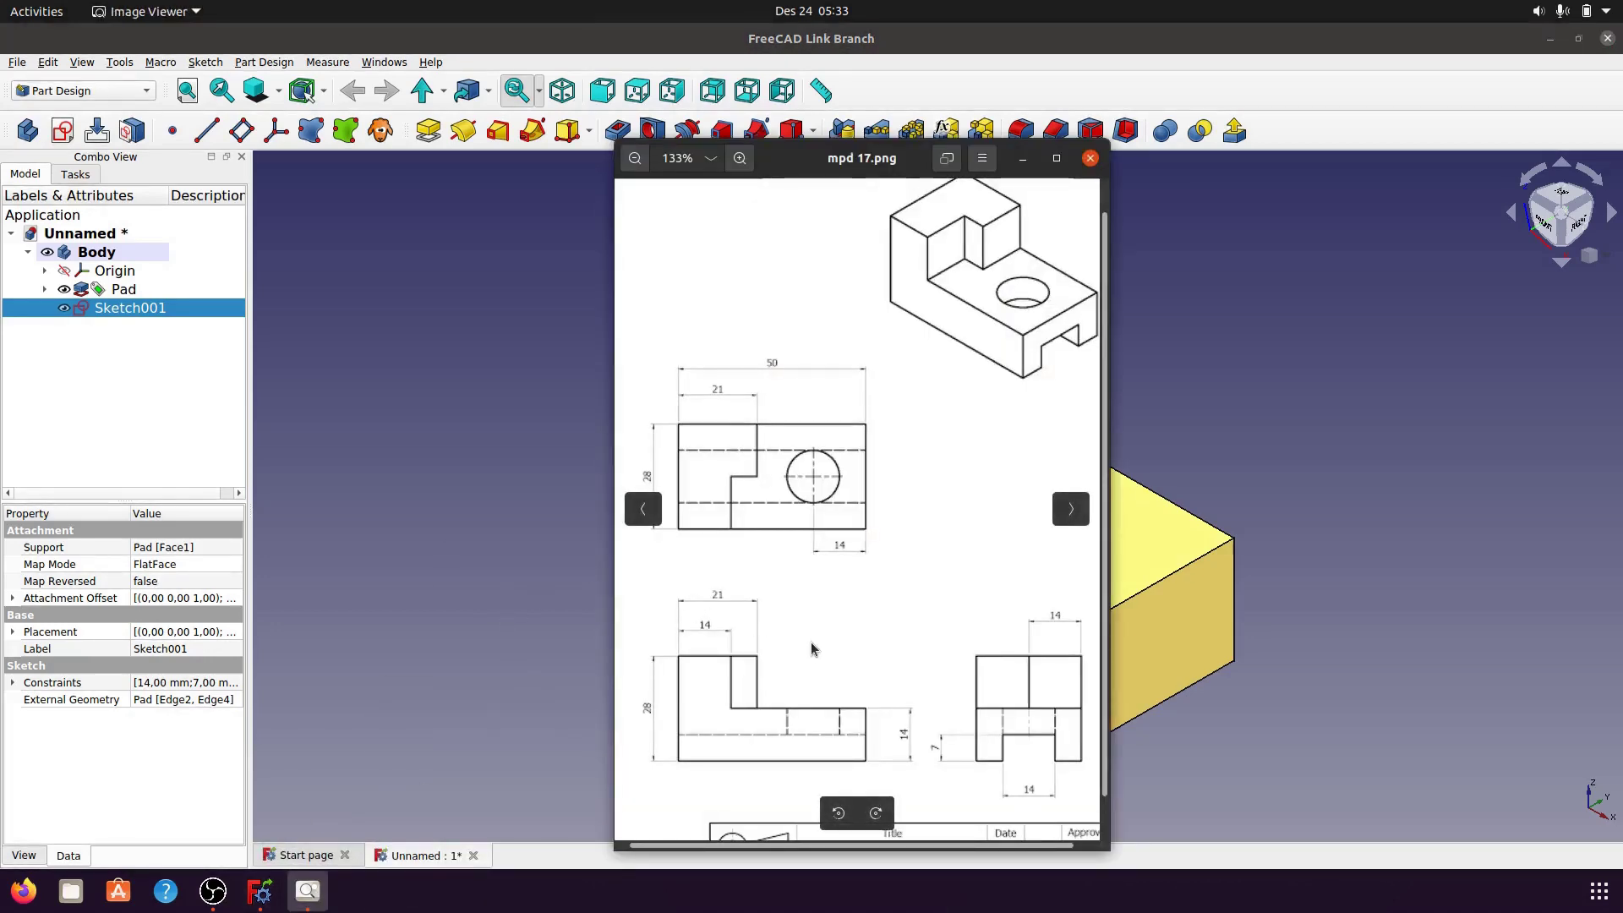
mouse_move(766, 698)
click(1023, 159)
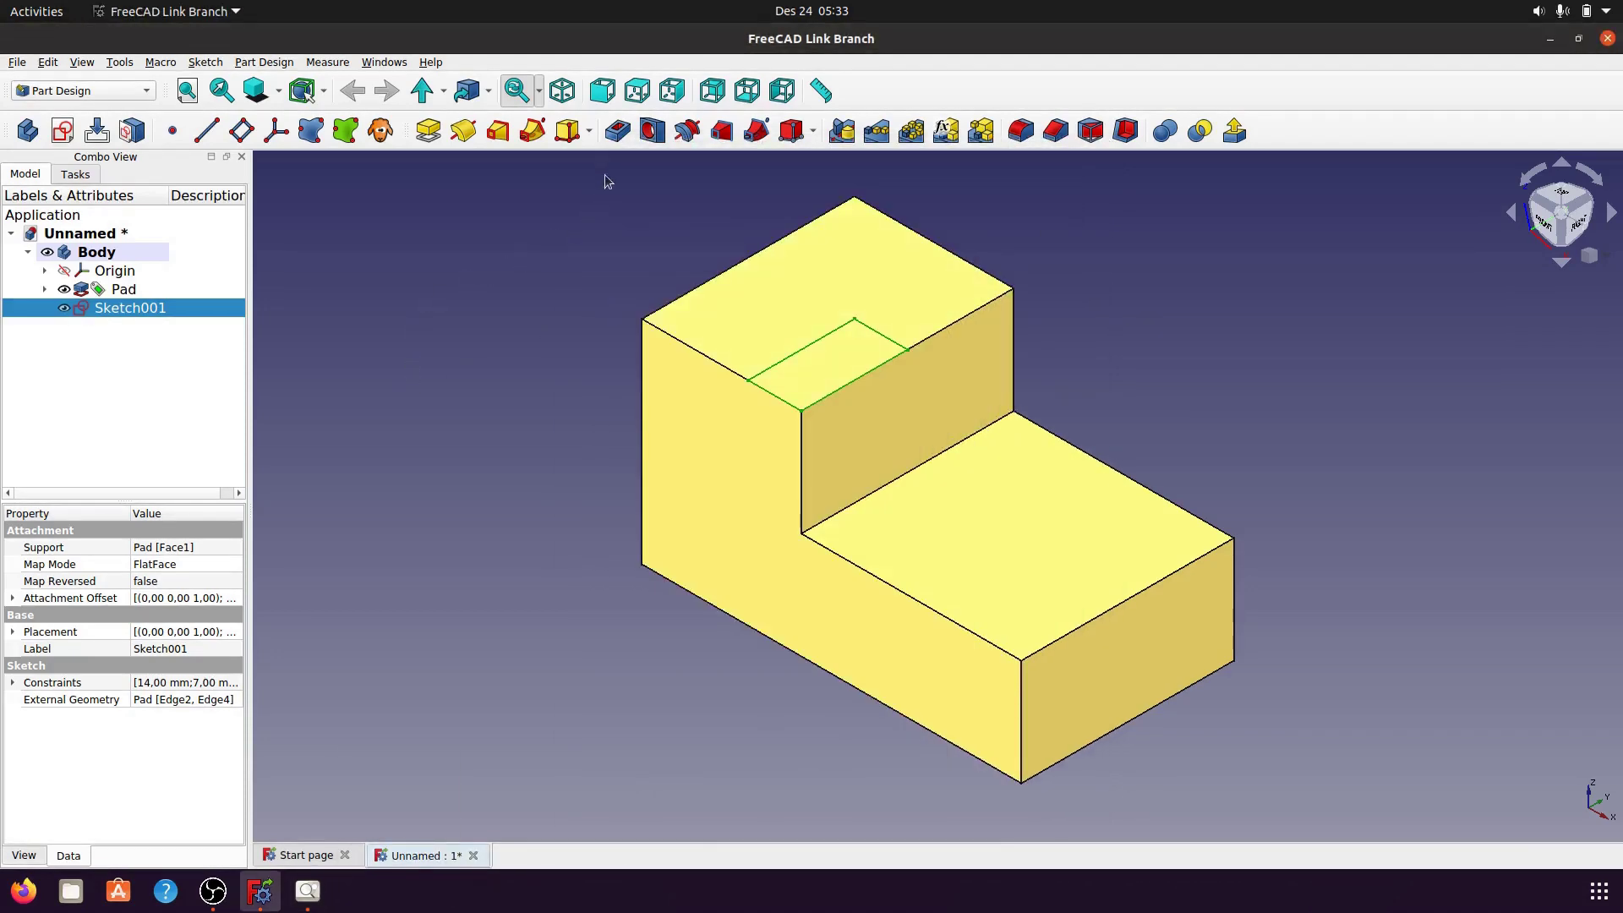
- Pocket Sketch001 14 mm deep into the upper step
click(618, 131)
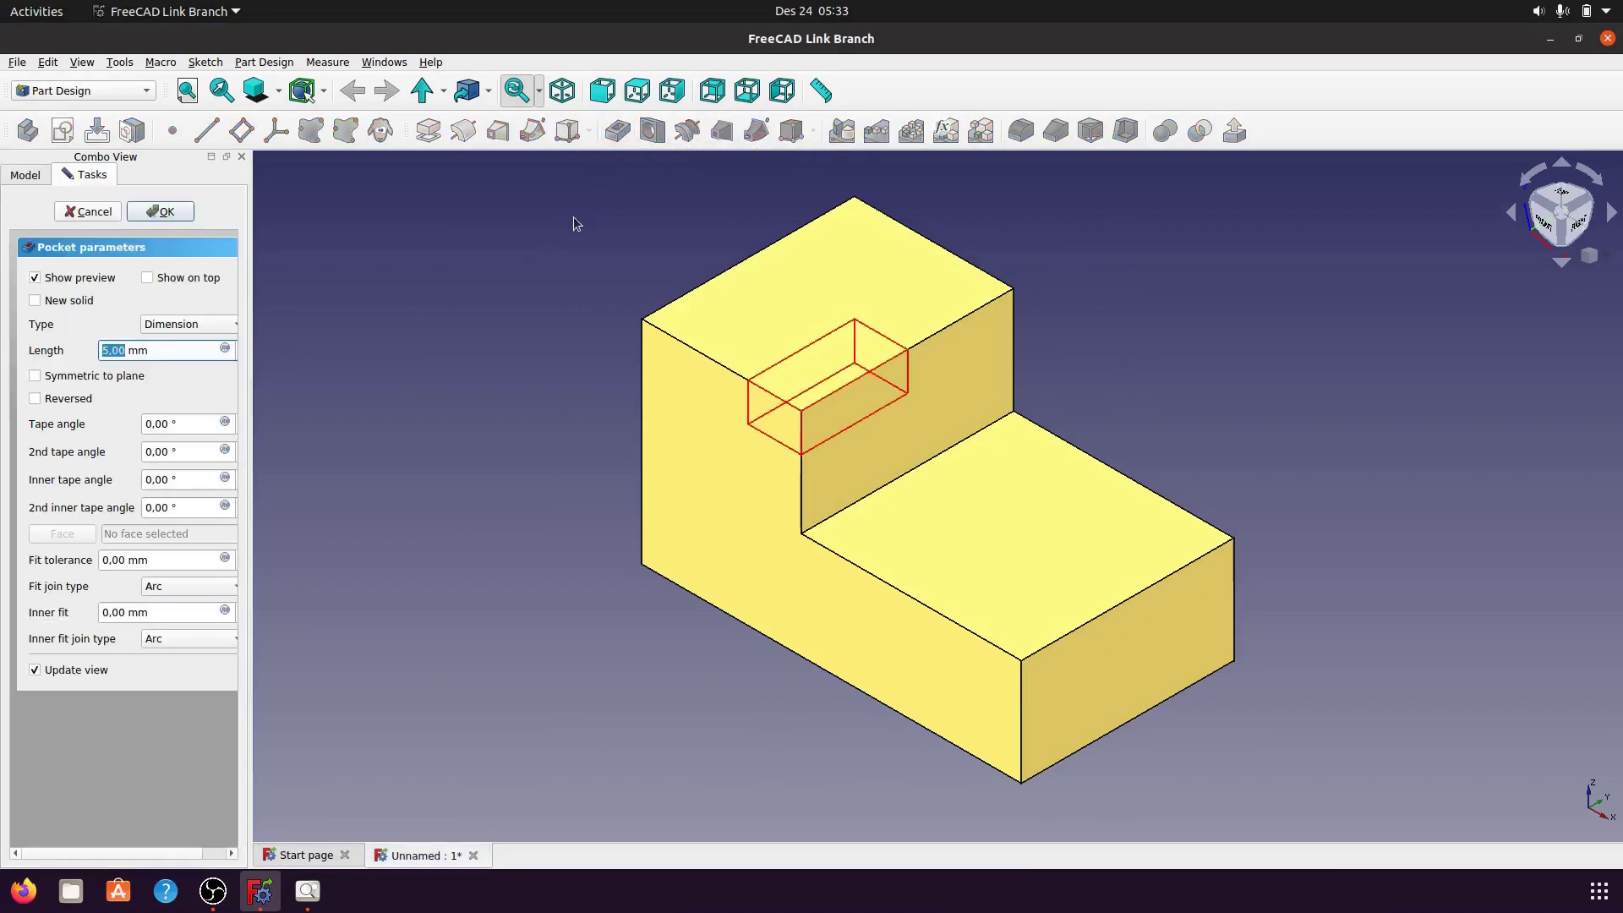
drag(147, 352, 82, 361)
text(14)
click(184, 211)
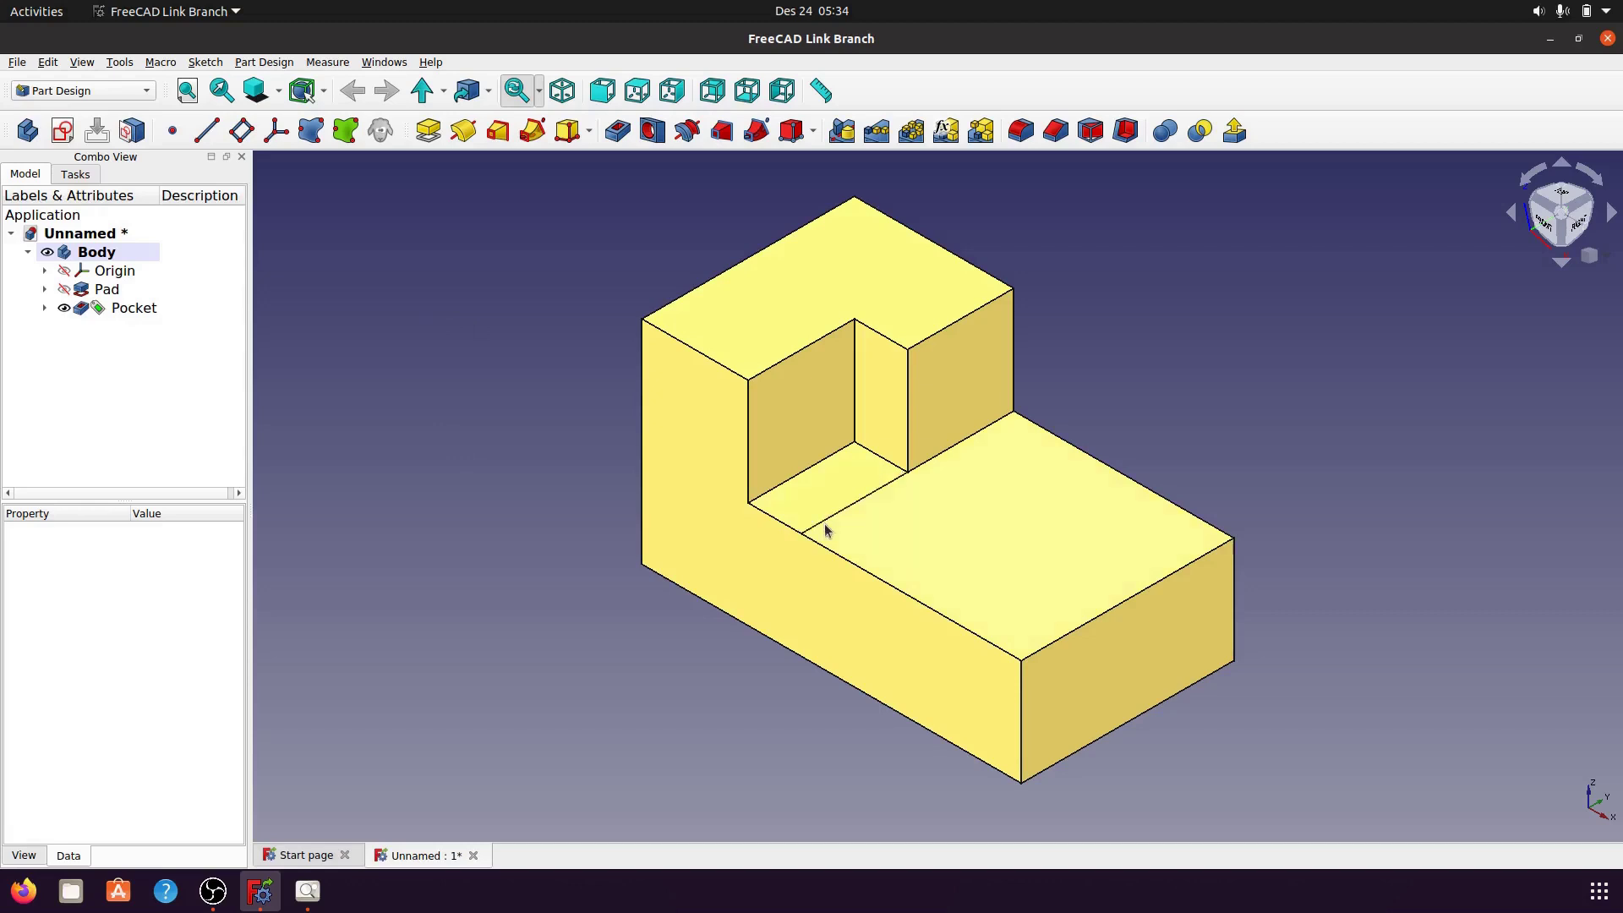
- Set the Pocket feature's Refine property to true, then clear the selection
click(131, 309)
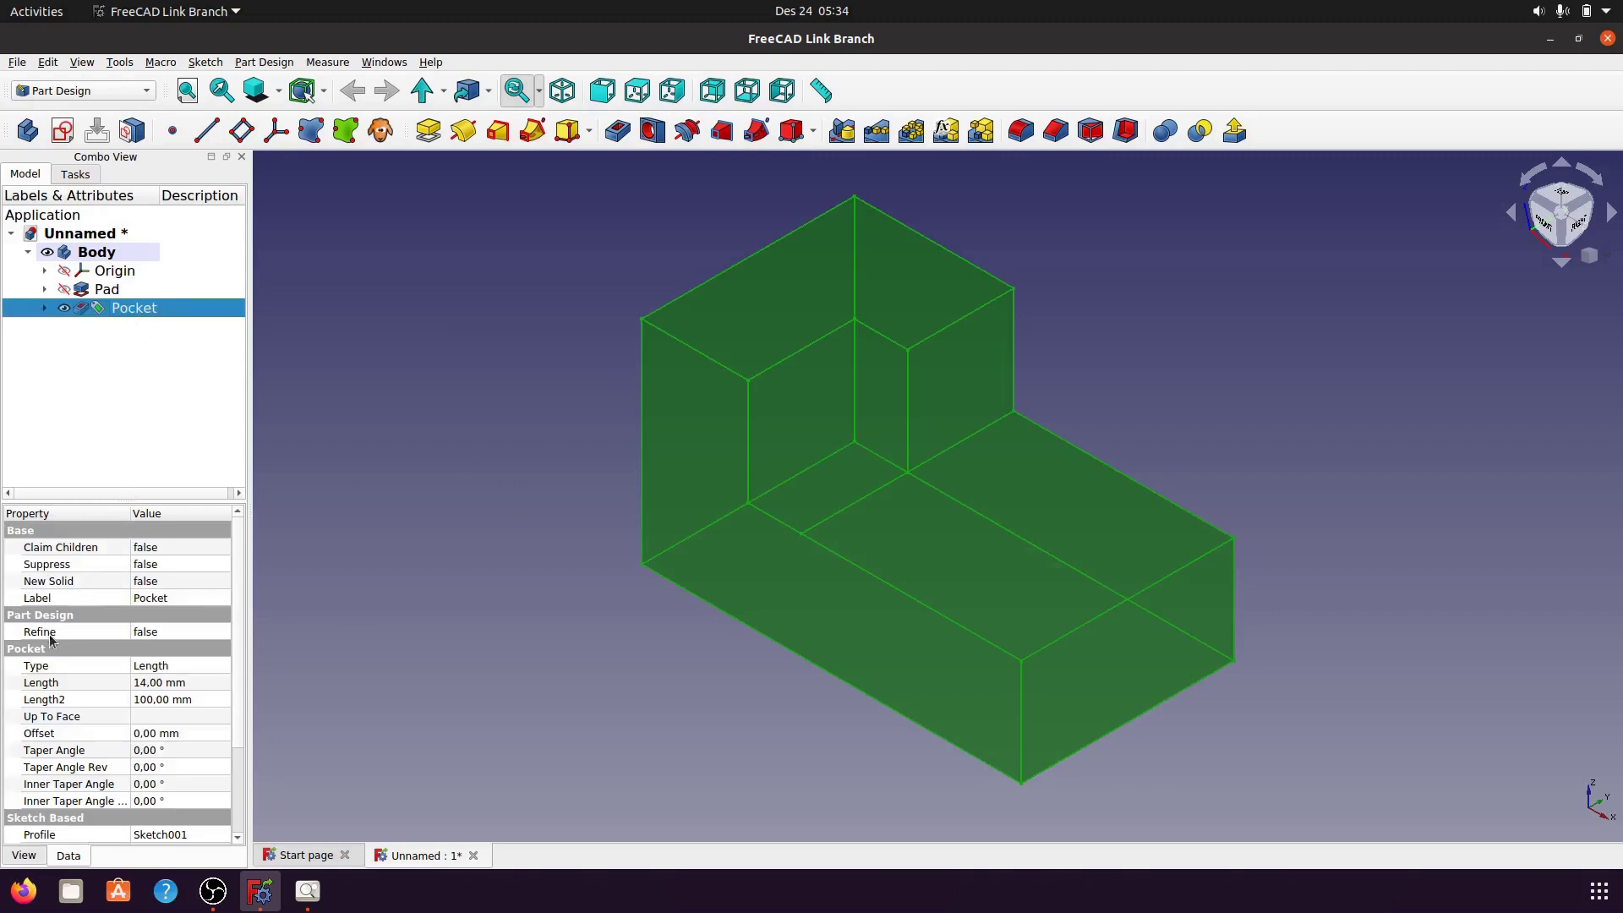
click(209, 636)
click(223, 636)
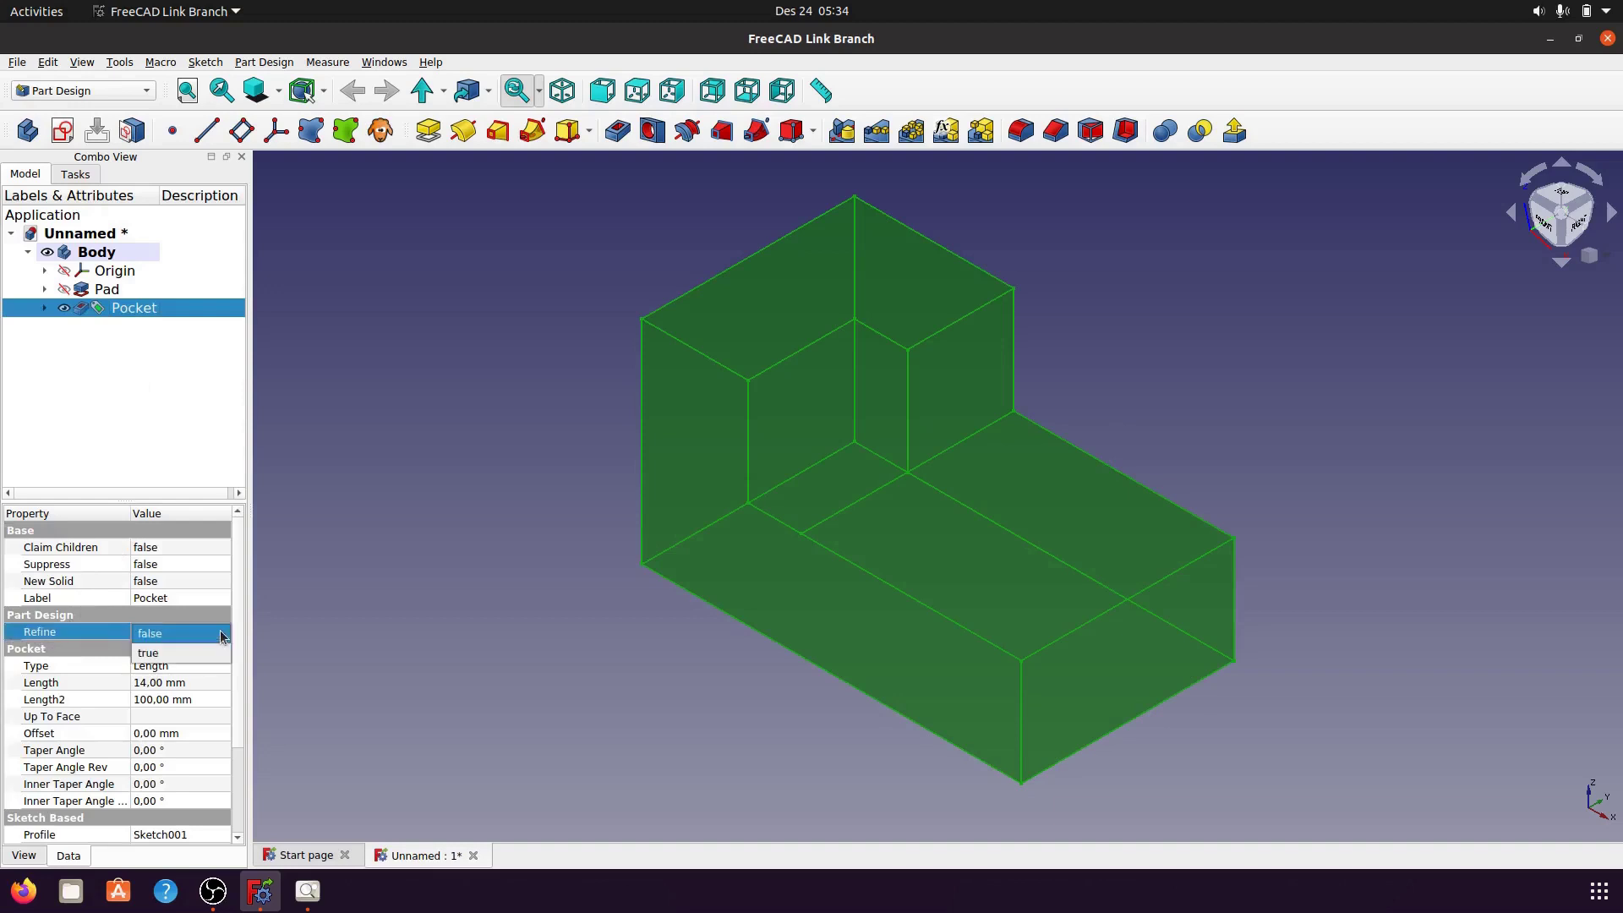
click(195, 659)
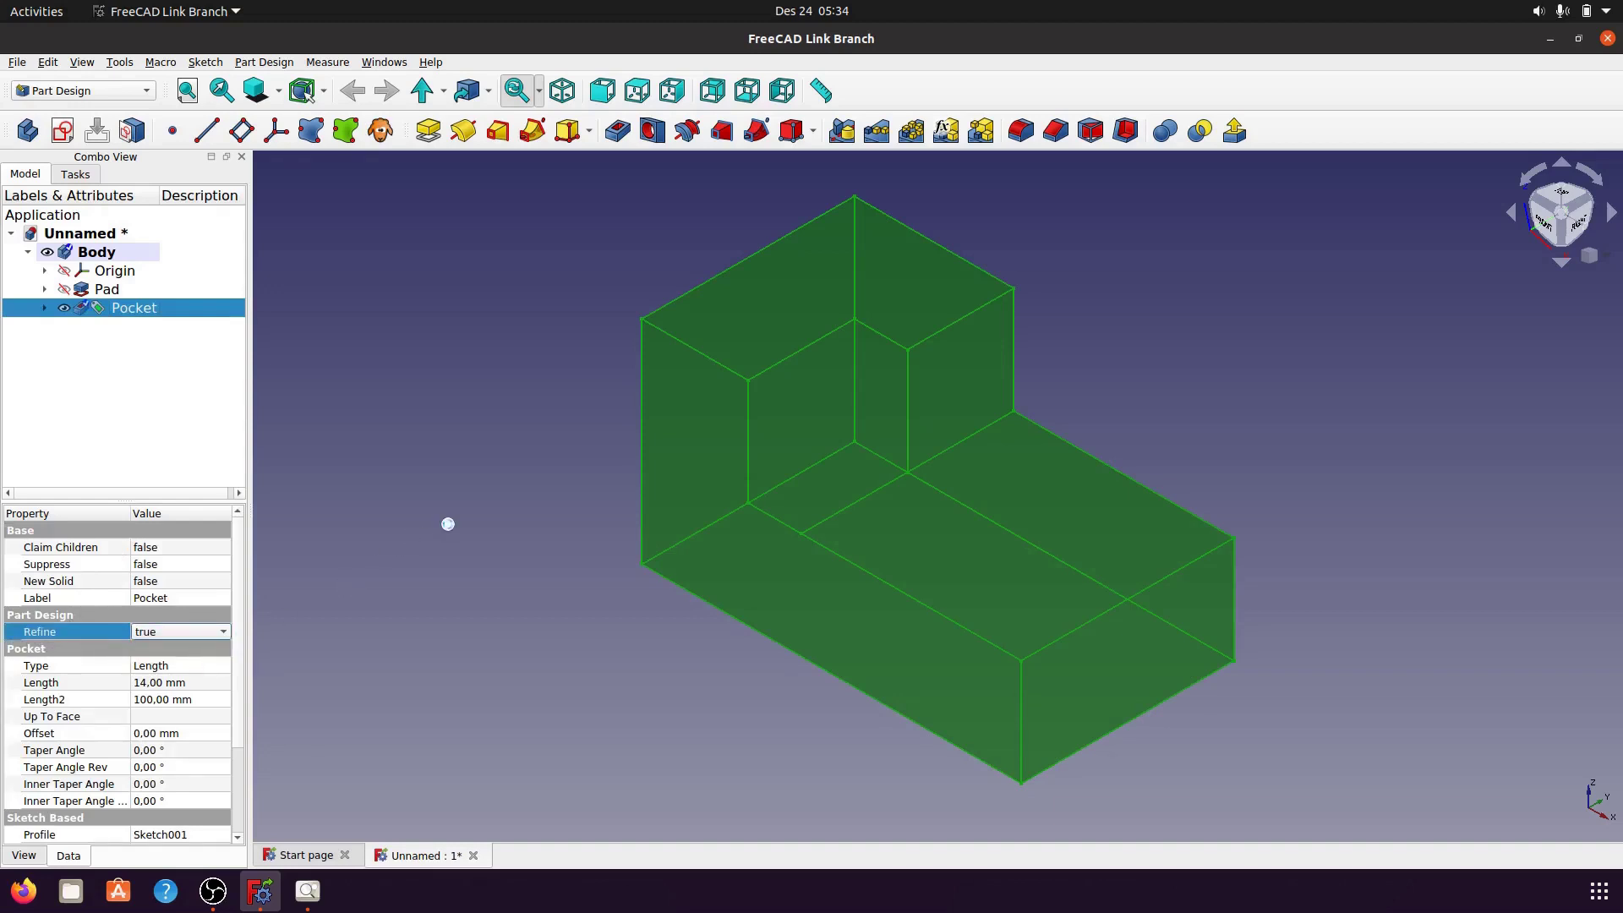
click(425, 500)
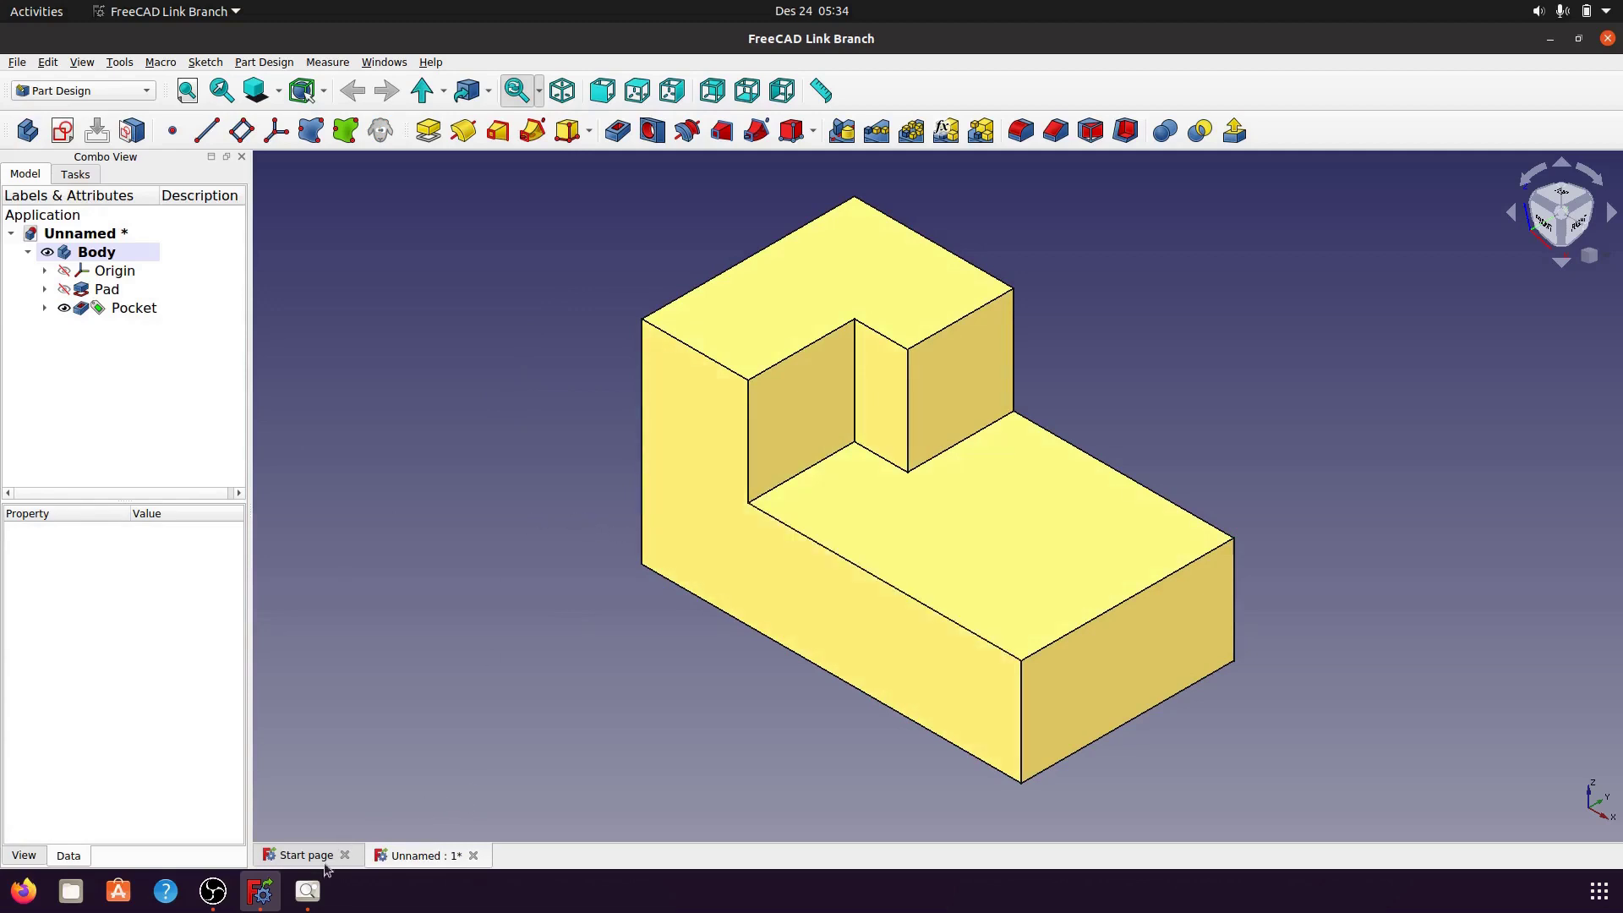
- Check the reference drawing, then start a sketch on the lower step's right end face
click(308, 890)
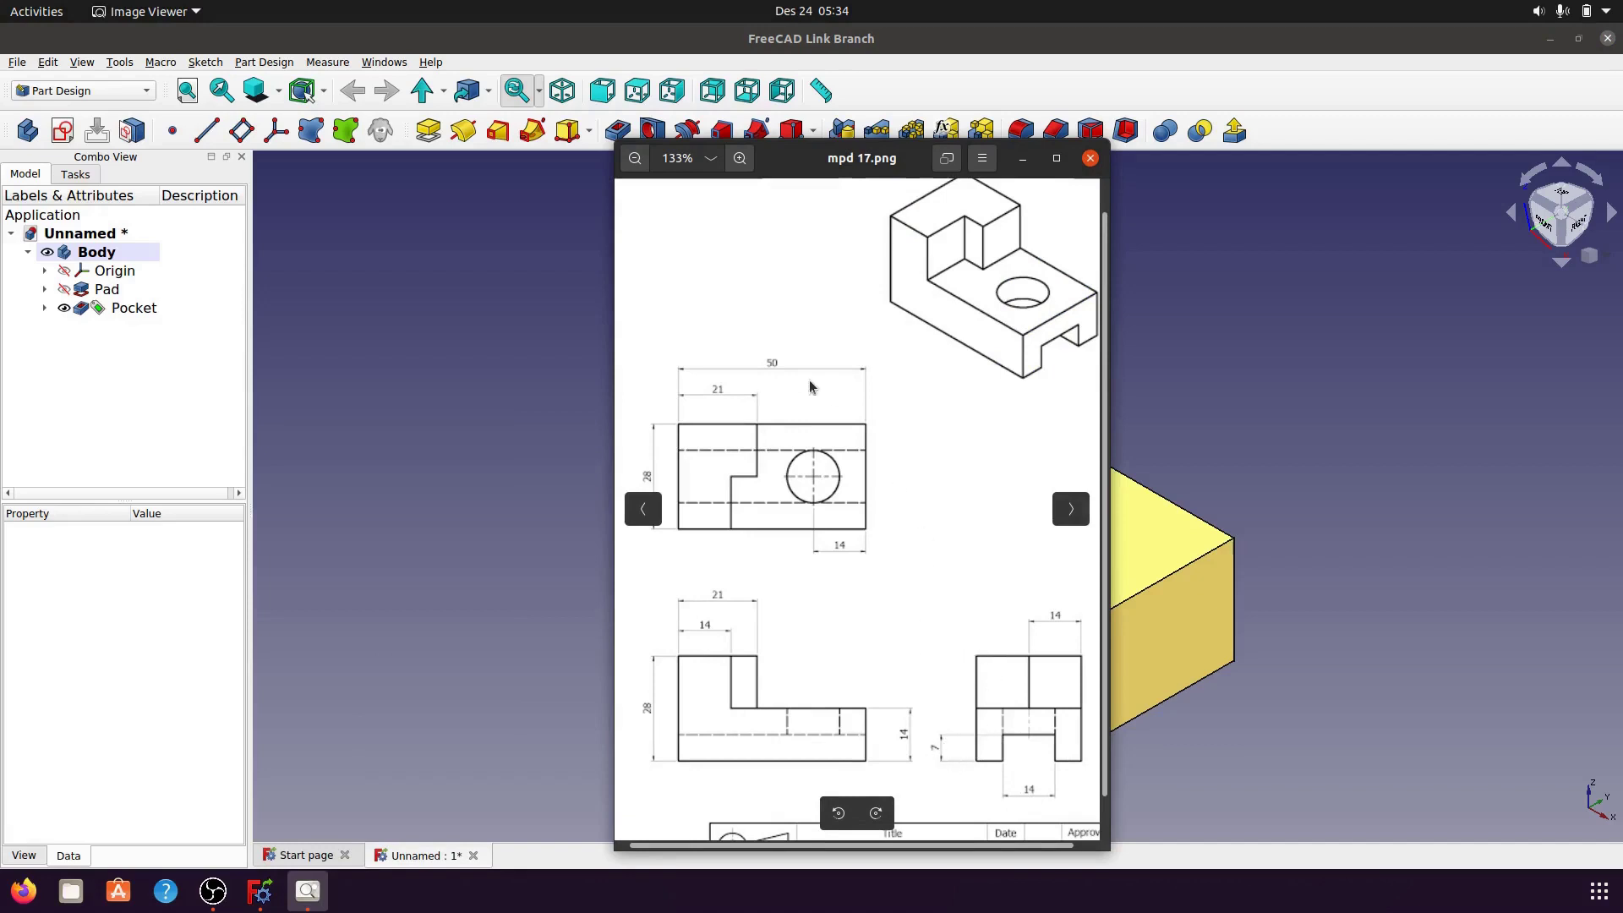
drag(1017, 165, 1038, 186)
click(1184, 263)
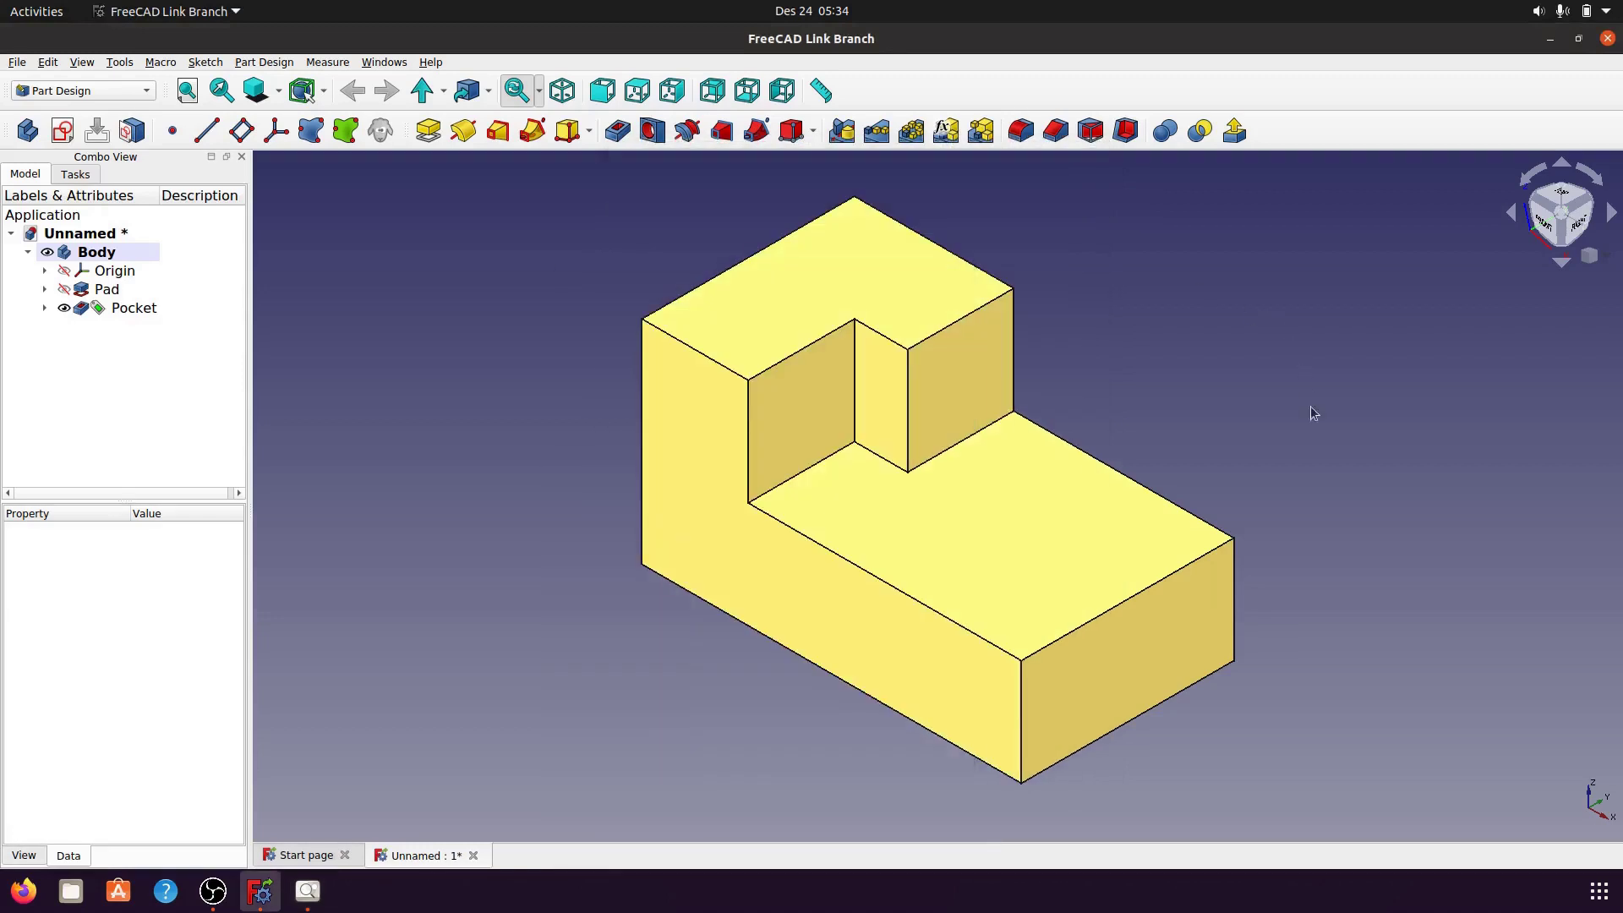
click(1150, 662)
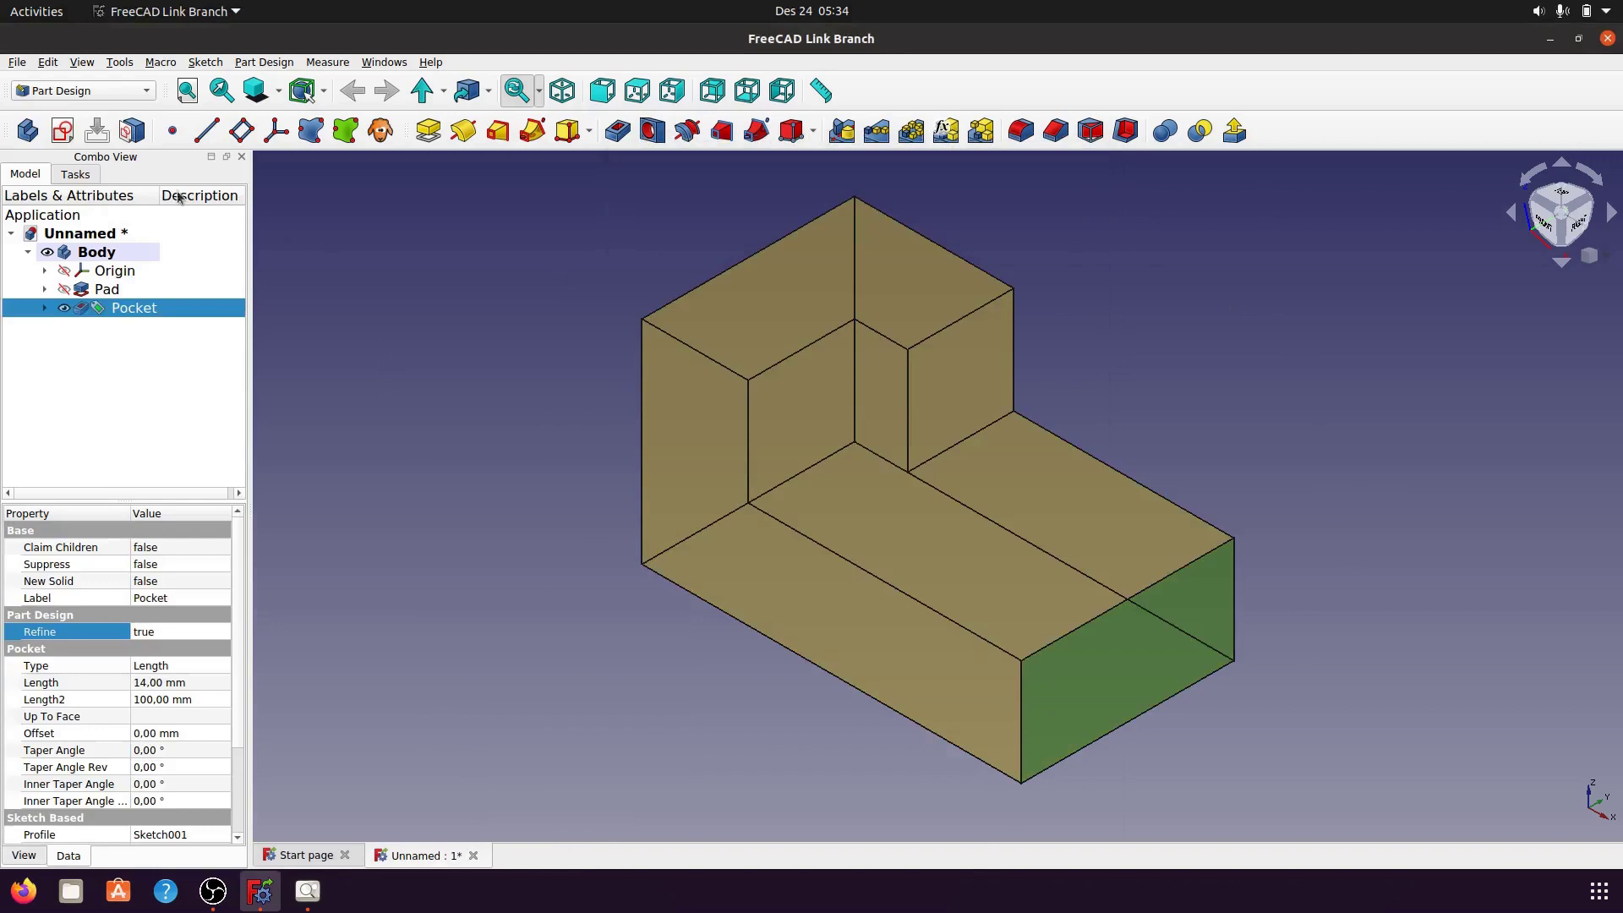
click(61, 130)
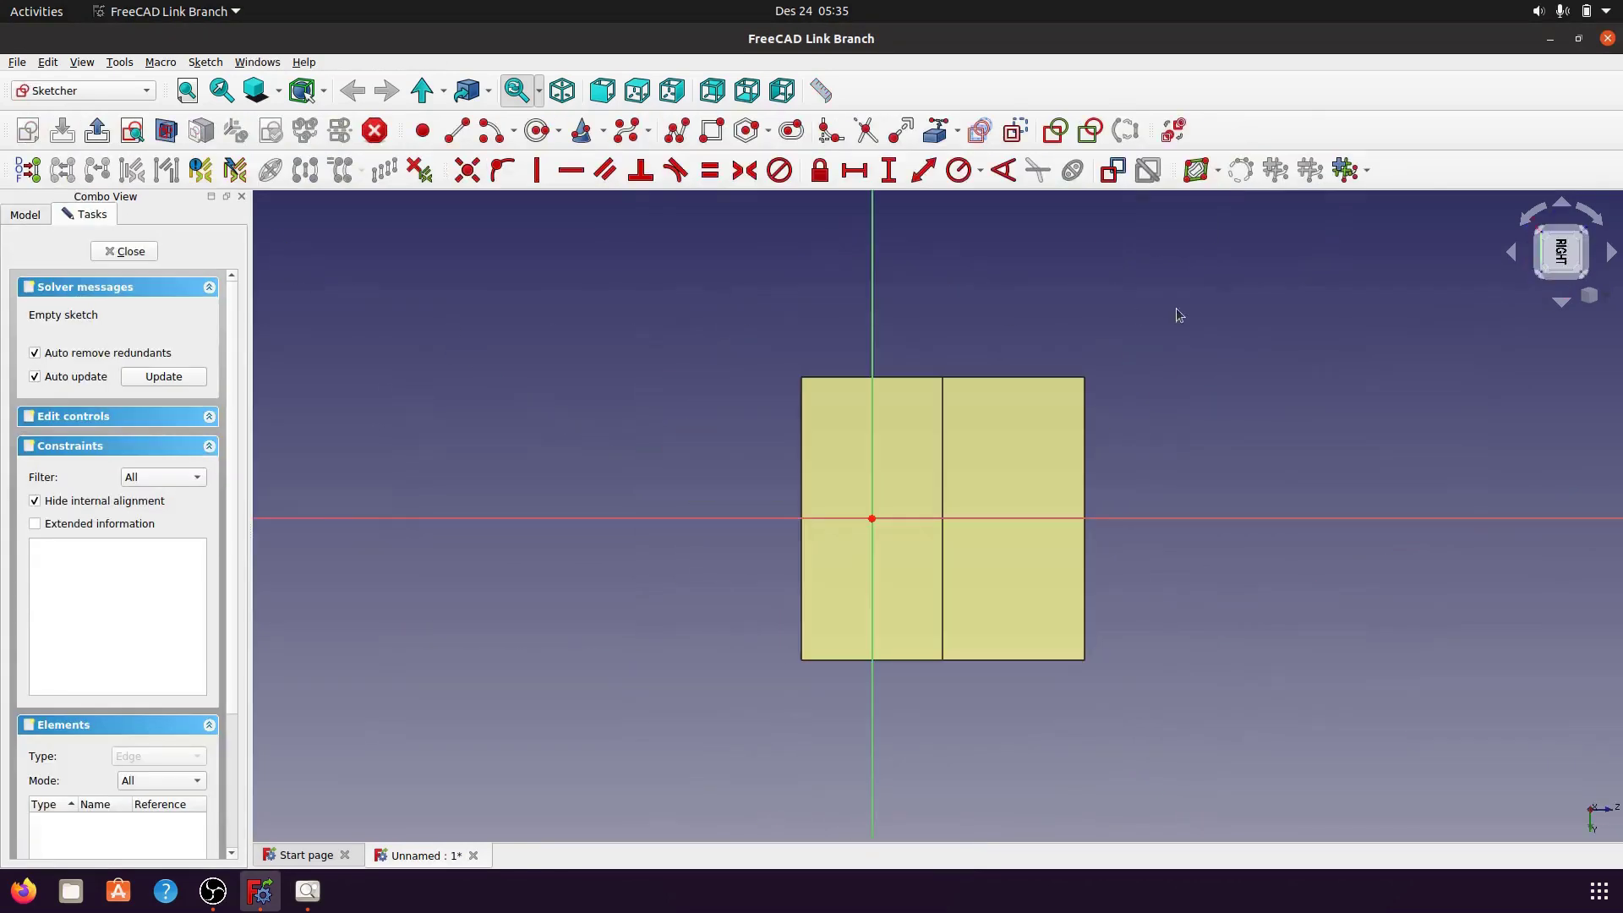
- Turn the face upright and draw a rectangle in its lower part, near the bottom edge
click(1529, 216)
click(1530, 216)
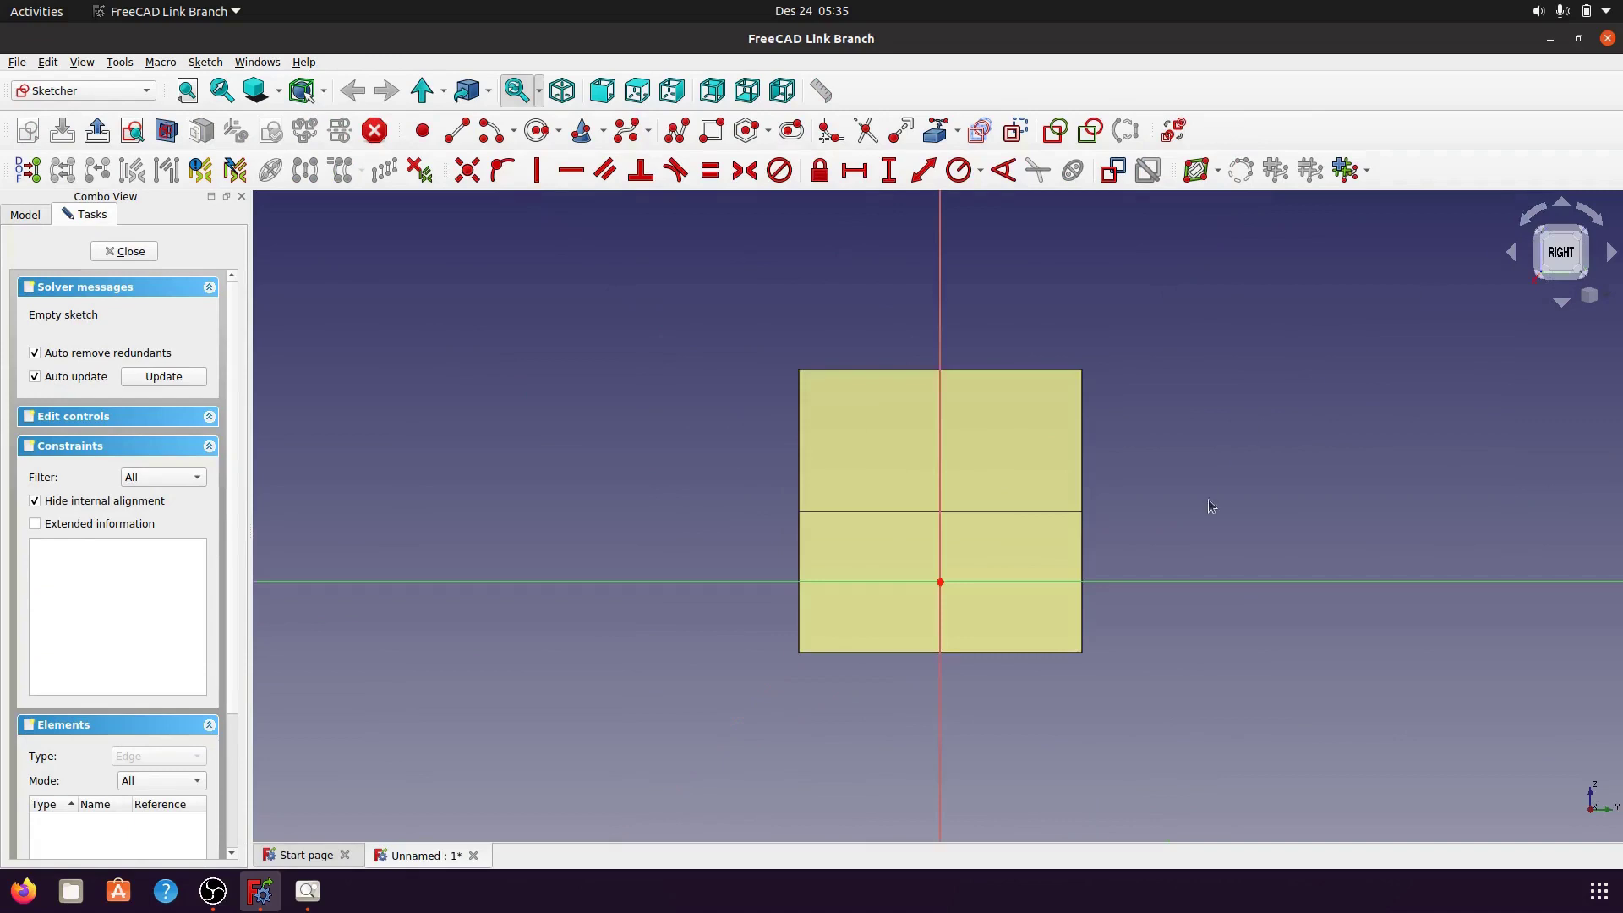
scroll(1174, 663, up, 1)
scroll(1174, 663, up, 2)
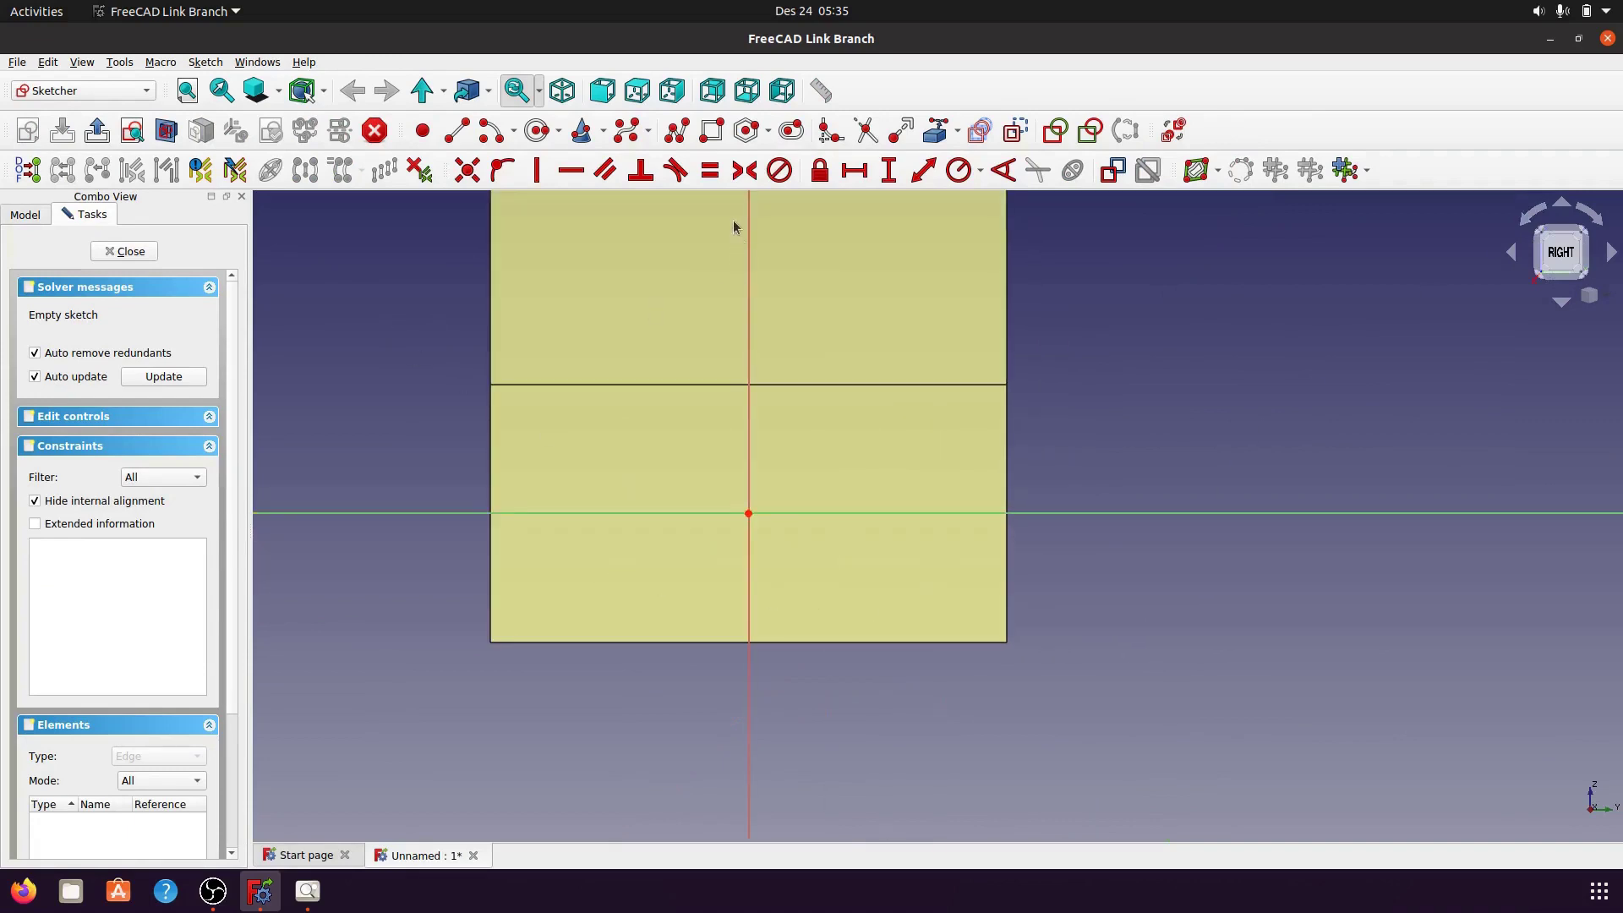
click(714, 134)
click(620, 526)
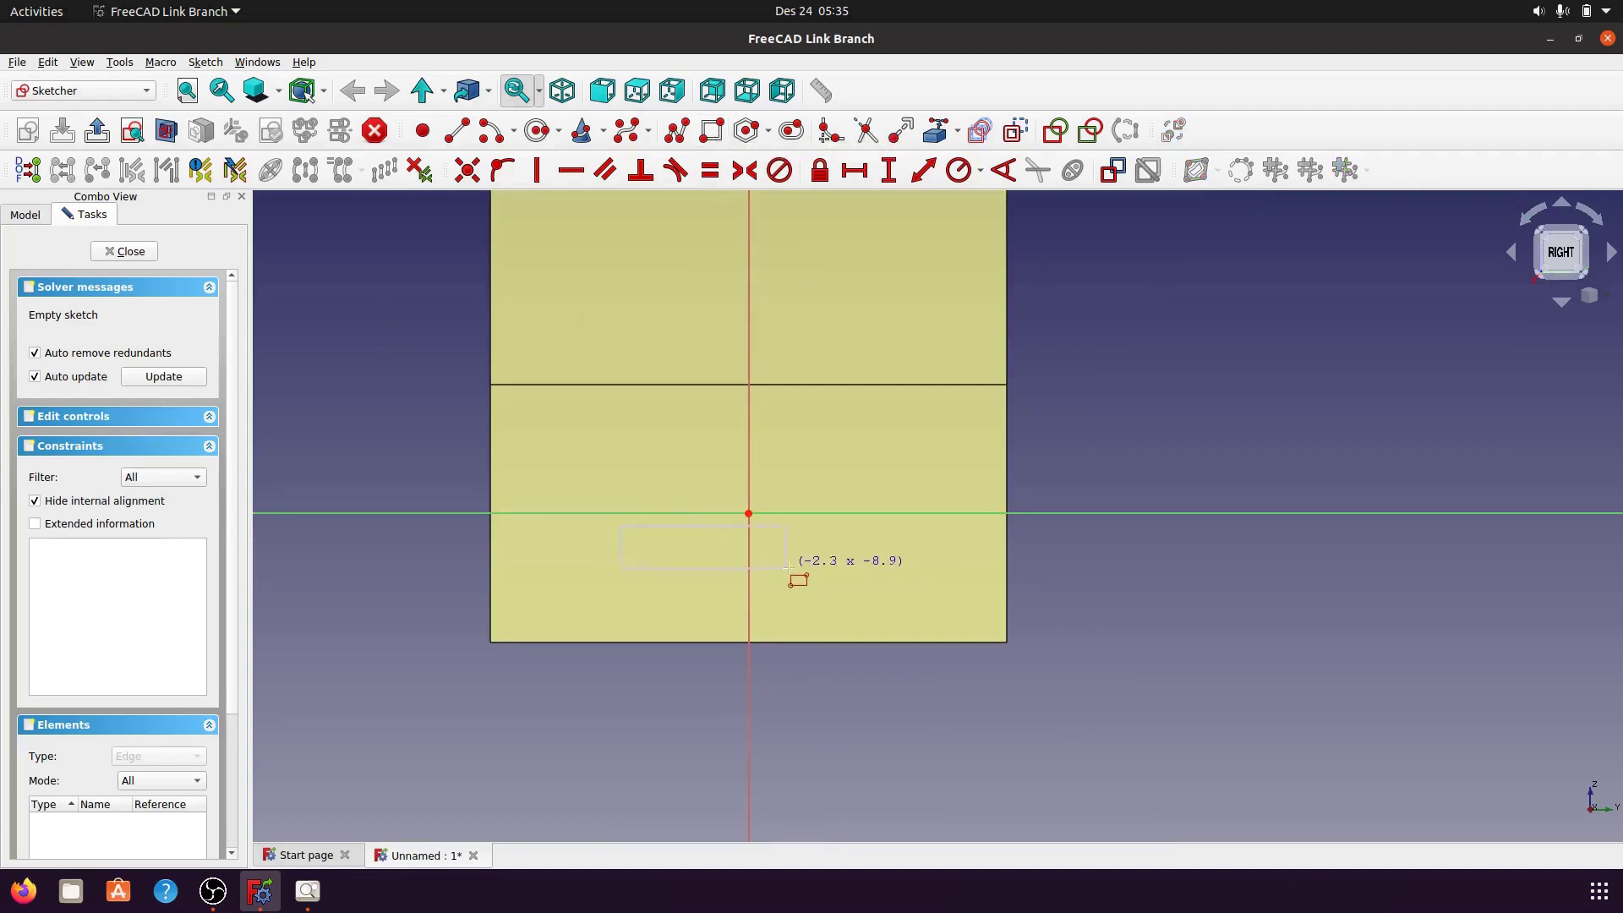
click(877, 633)
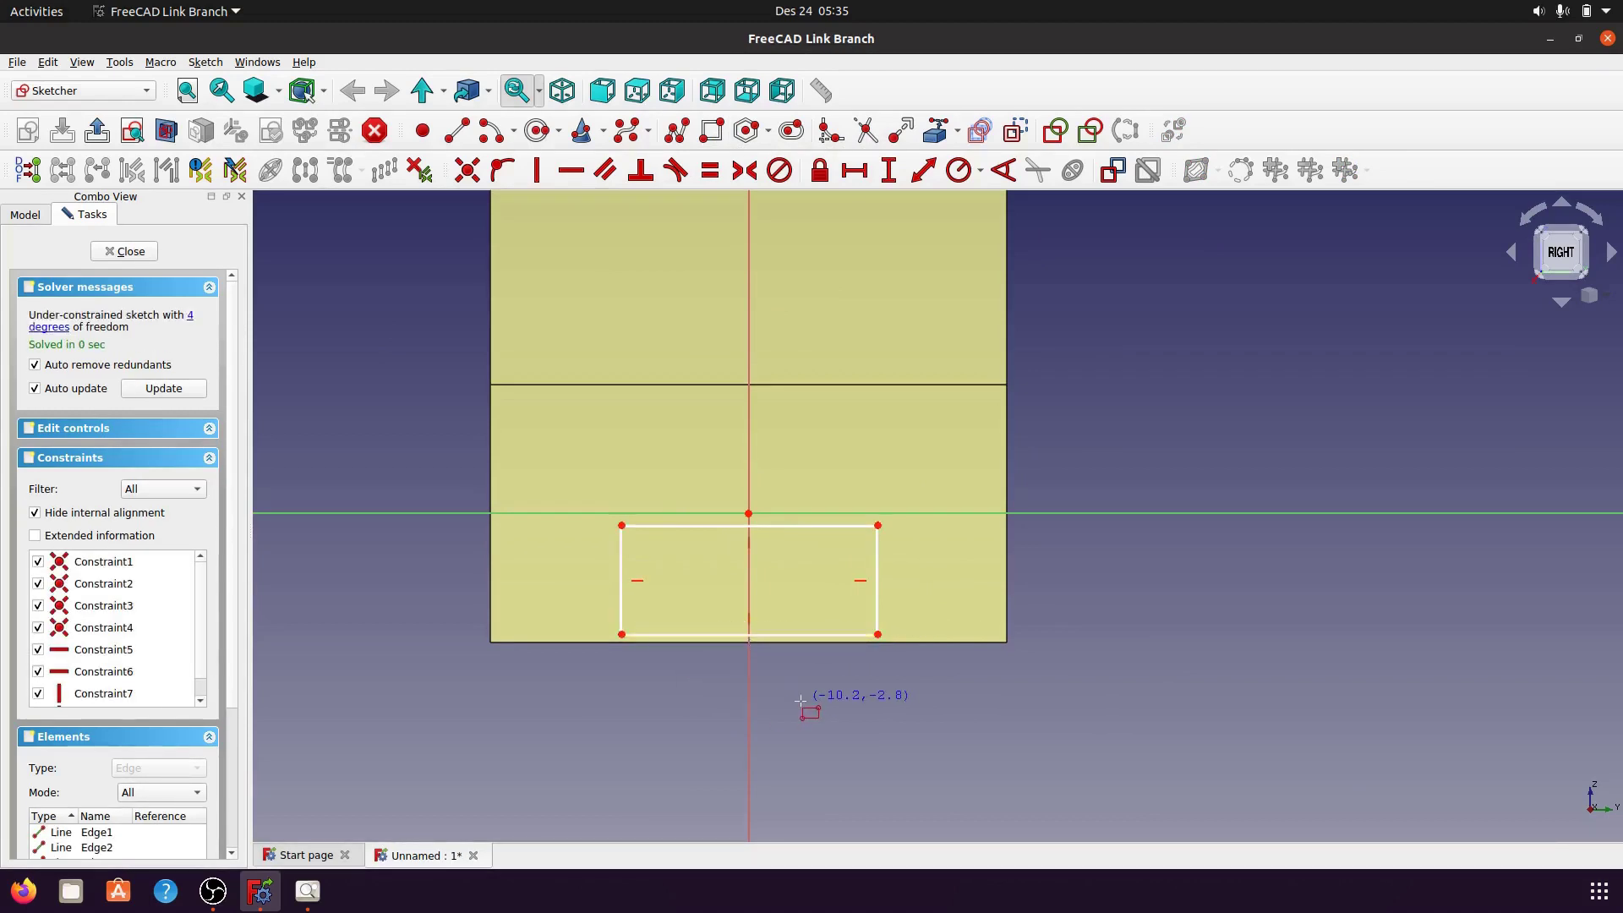
right_click(769, 707)
- Make the rectangle's bottom corners symmetric about the vertical axis
click(621, 634)
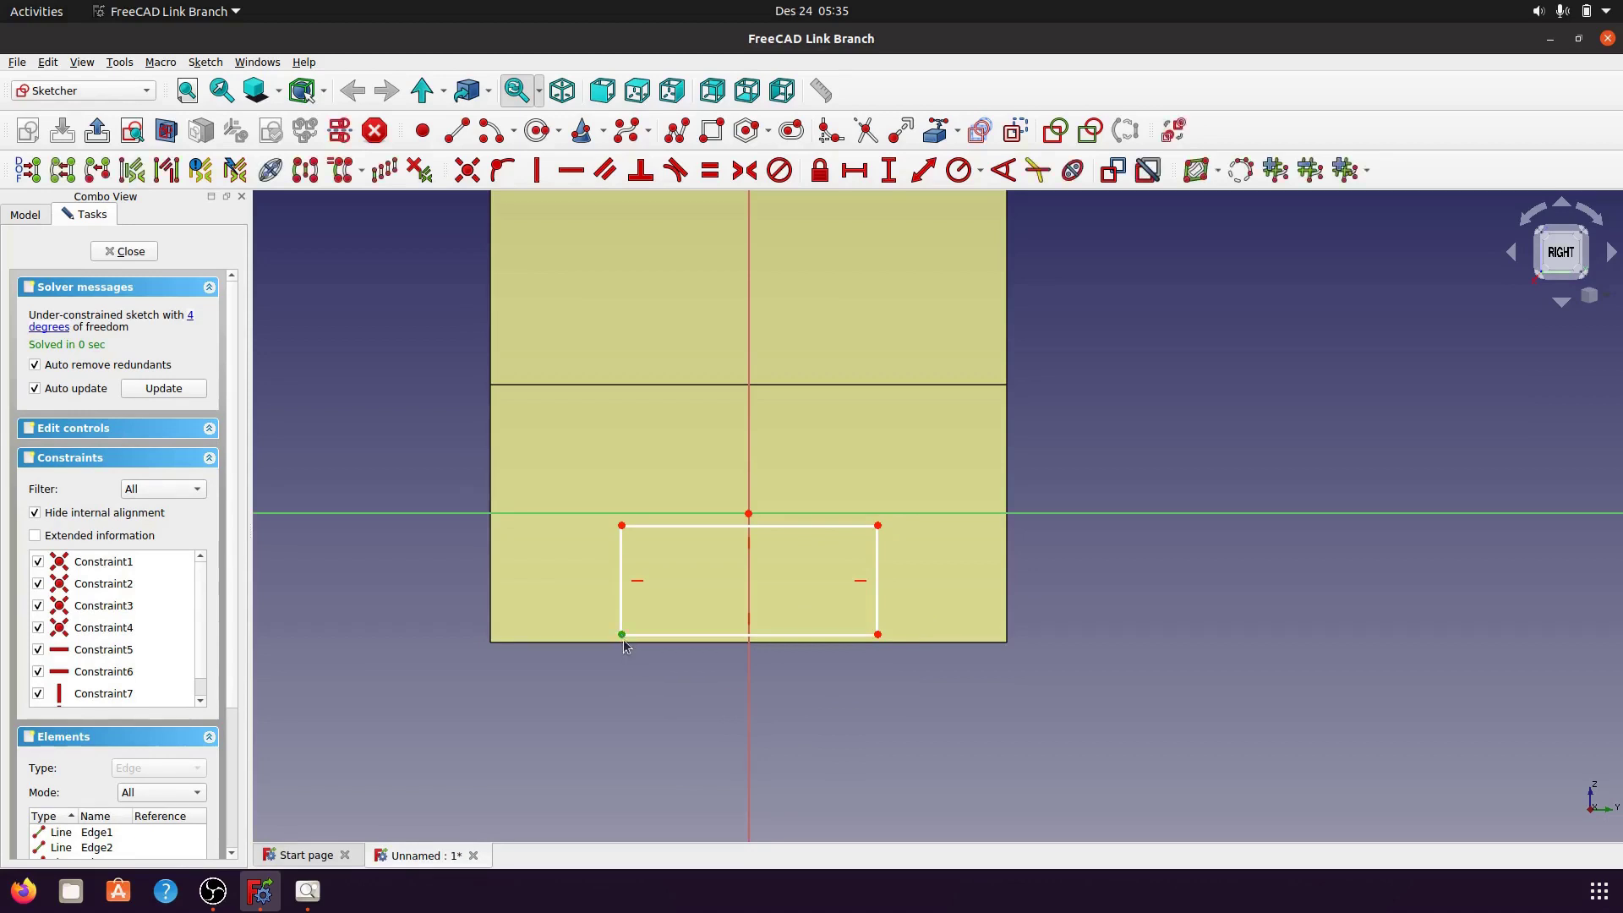
click(879, 635)
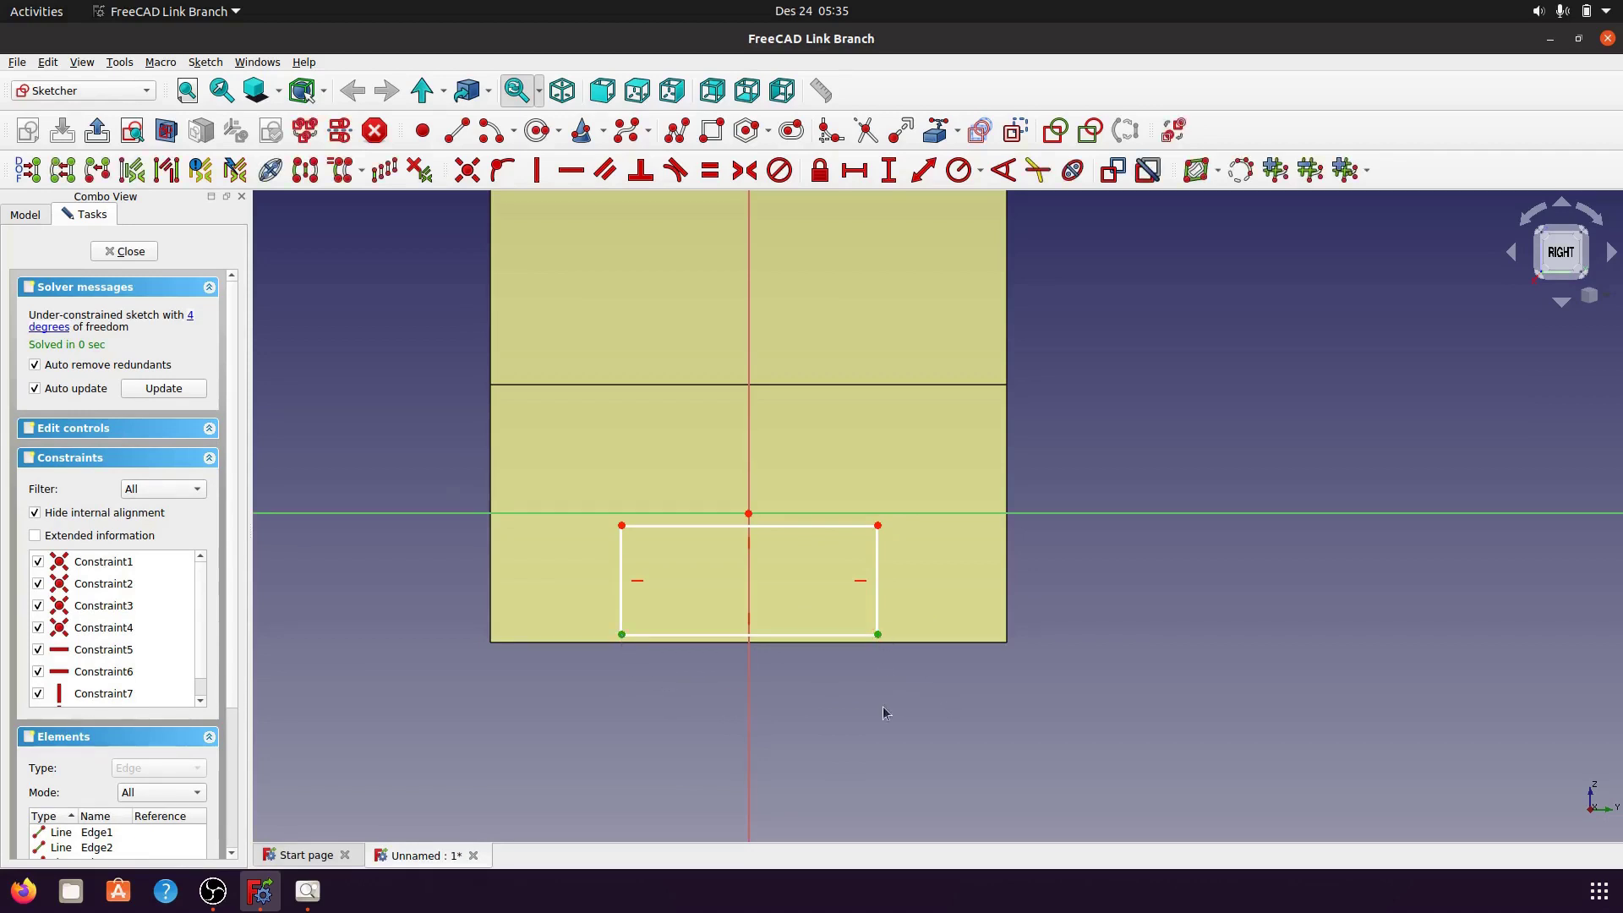
click(751, 700)
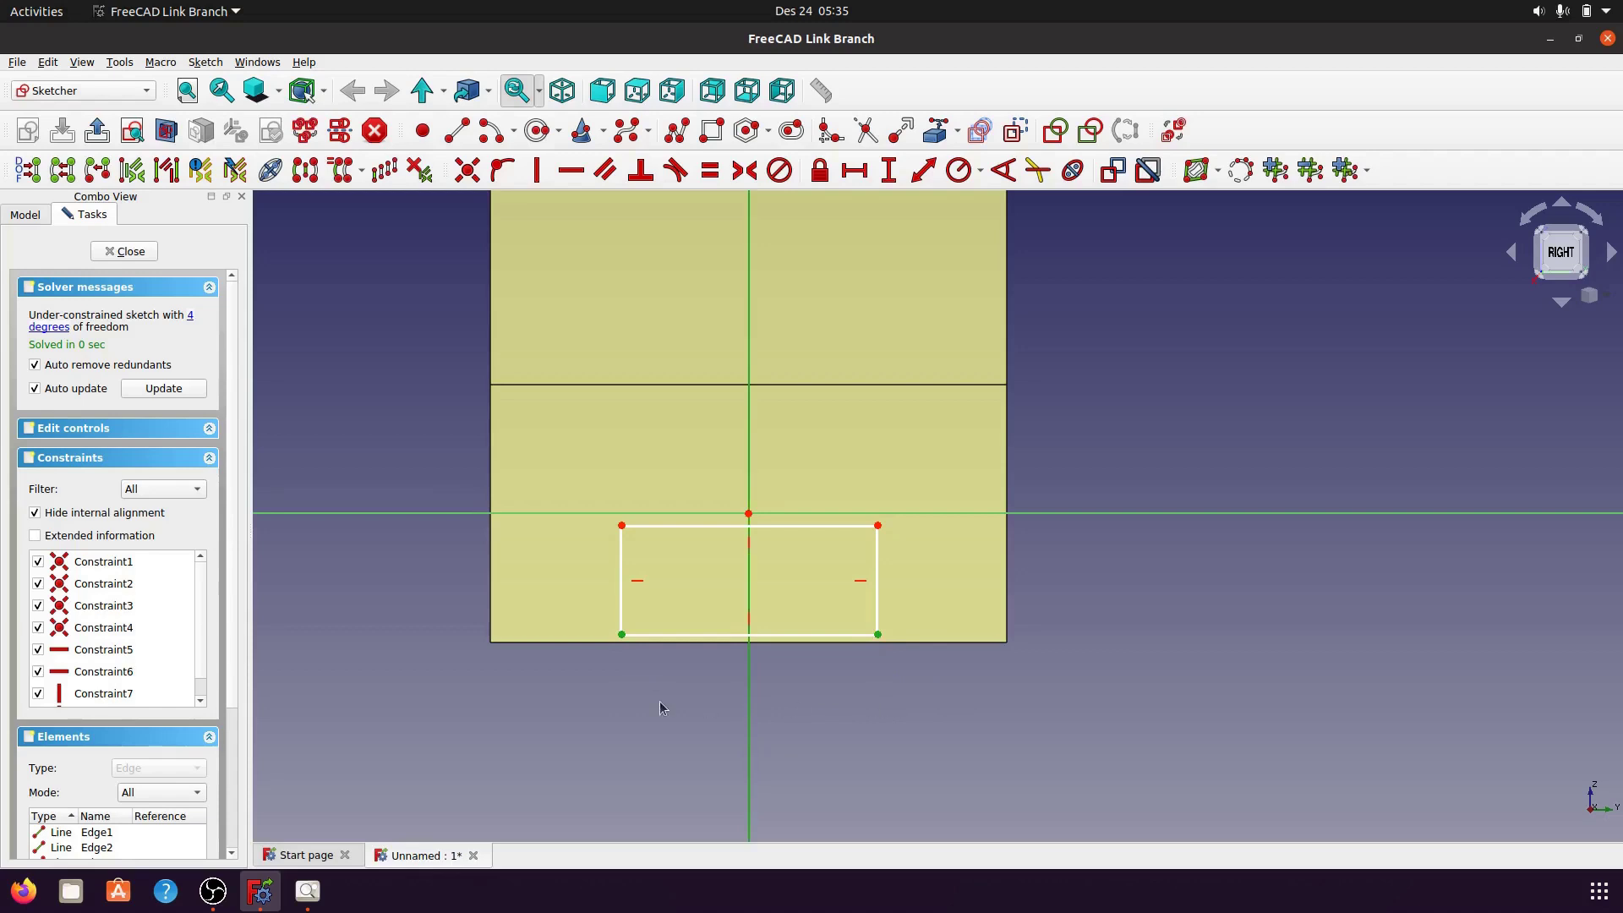
click(744, 172)
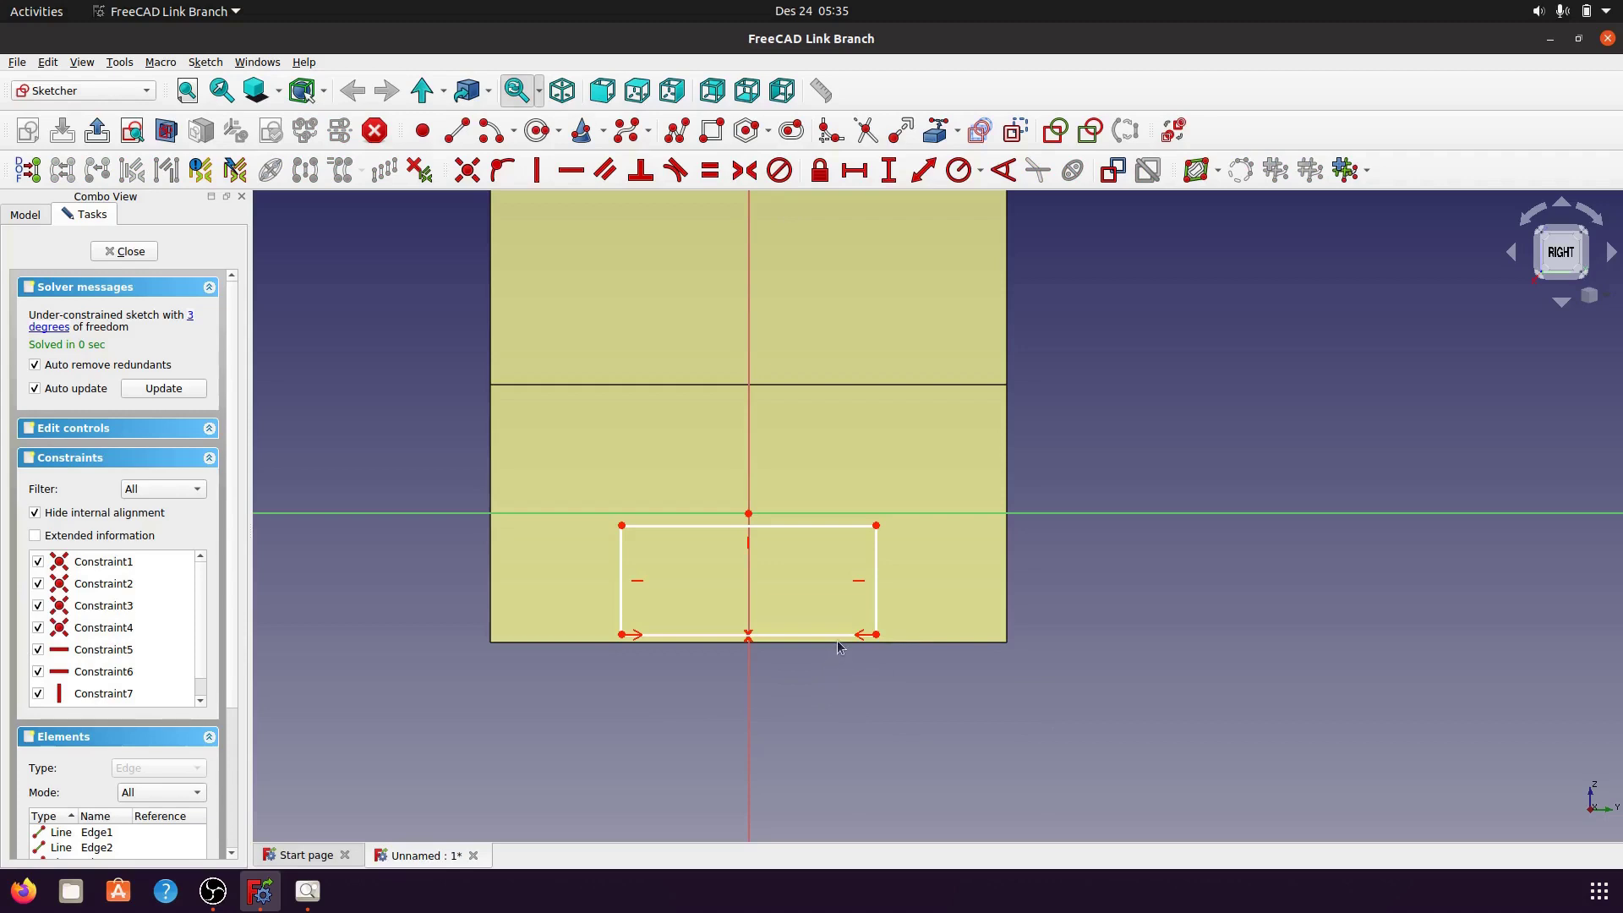
- Import the face's bottom edge as external geometry and select it with the bottom-right corner
click(940, 133)
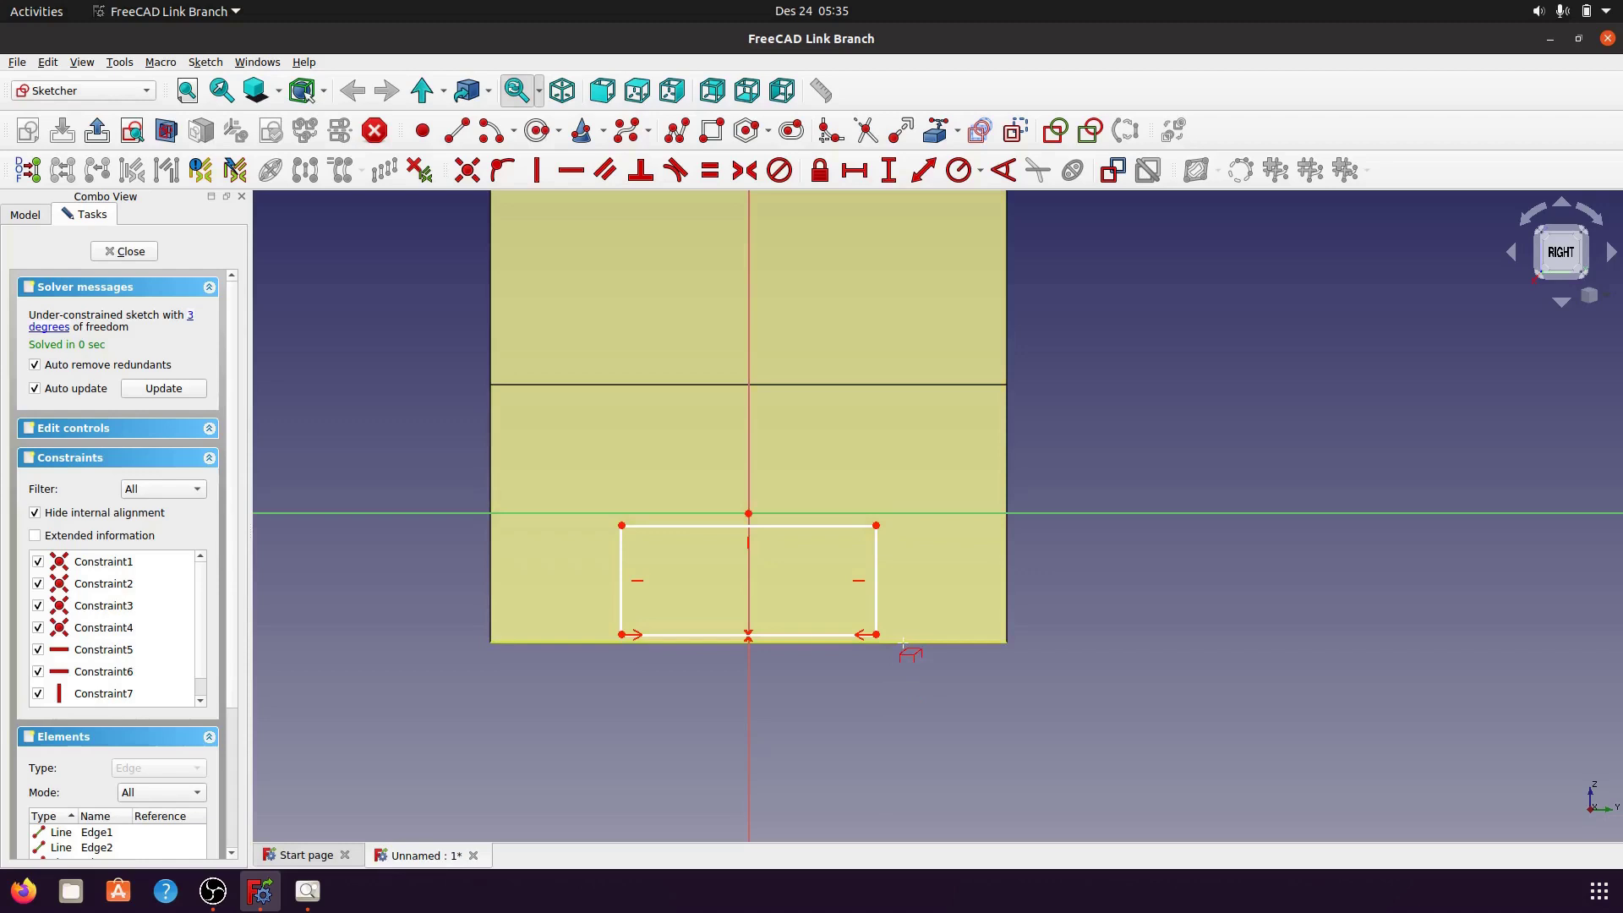
click(902, 643)
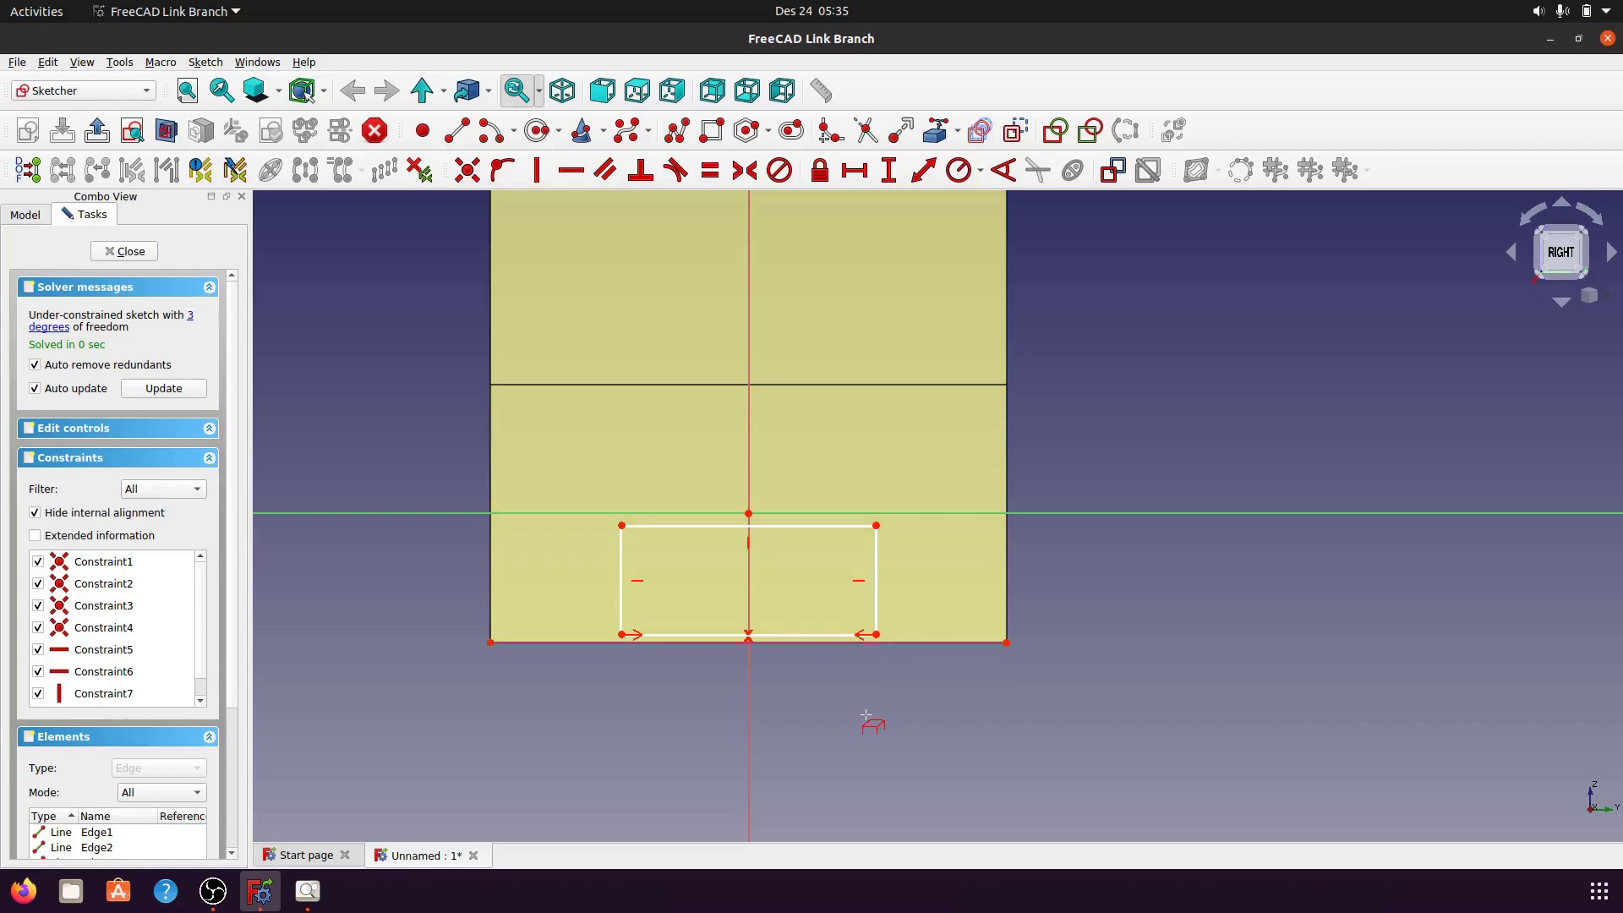
right_click(866, 716)
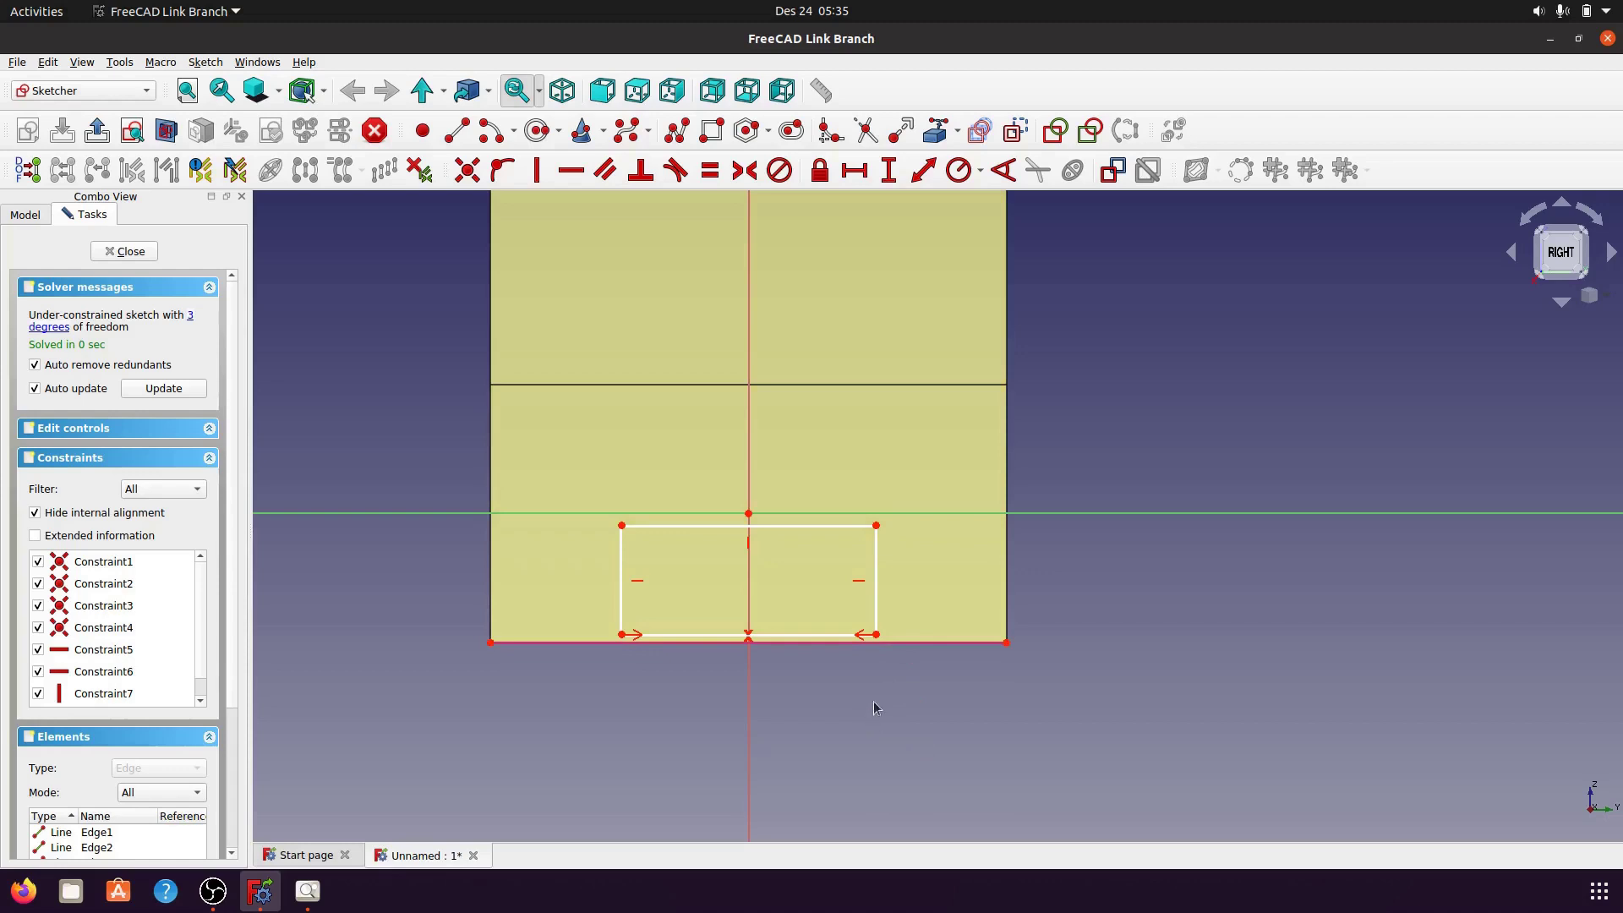
click(880, 638)
click(898, 645)
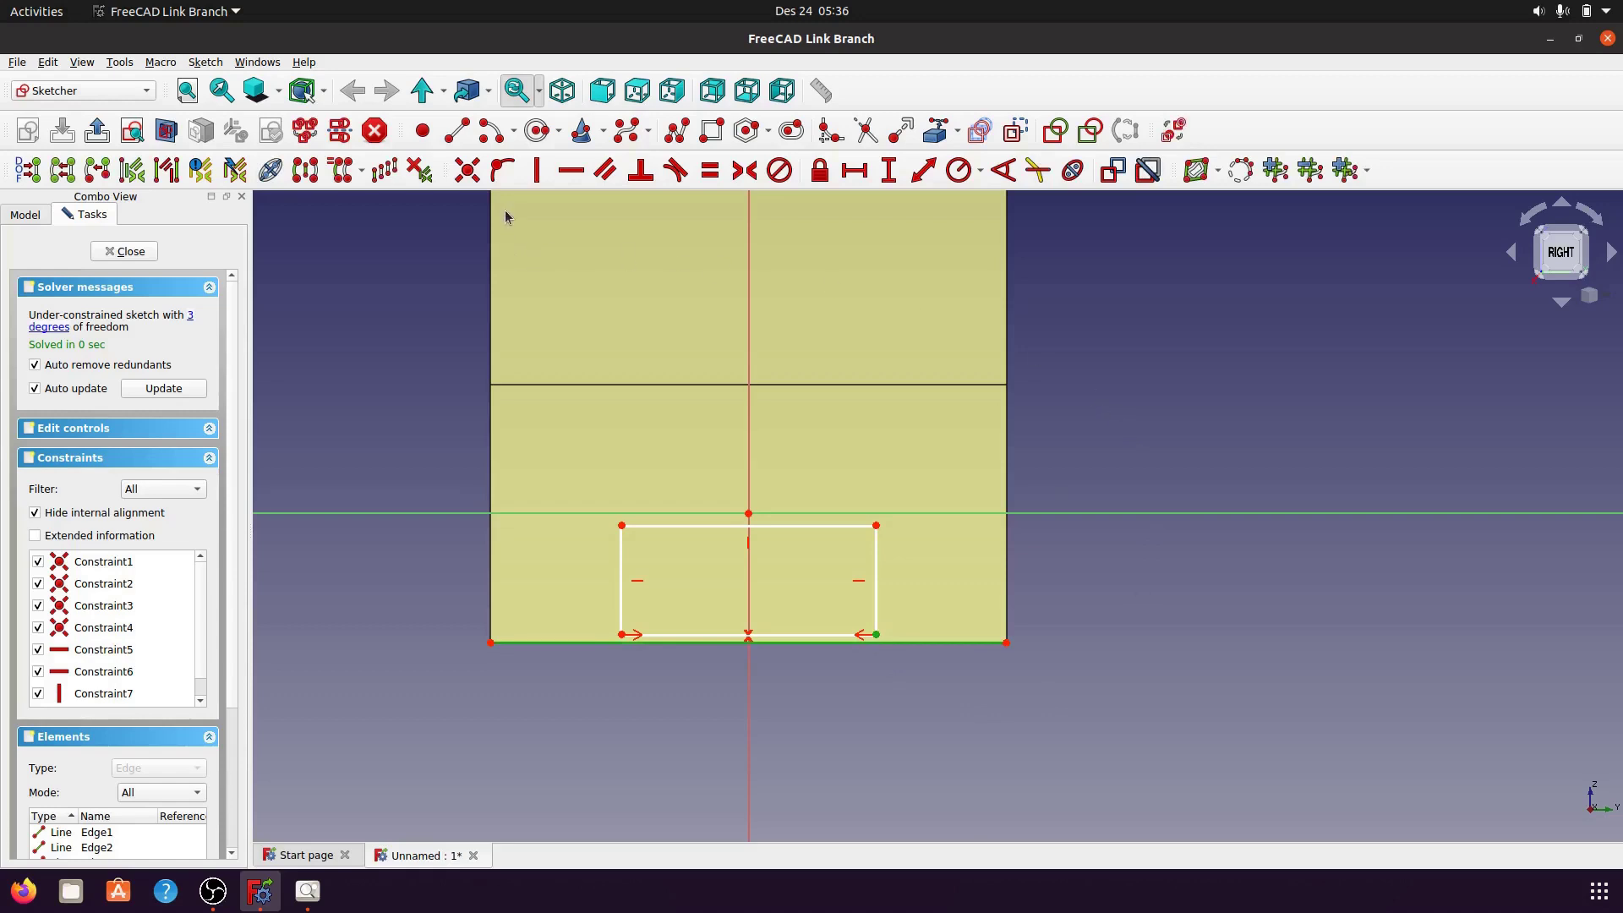
- Put the bottom-right corner on the face's bottom edge; a top-edge length gets rejected as conflicting
click(504, 173)
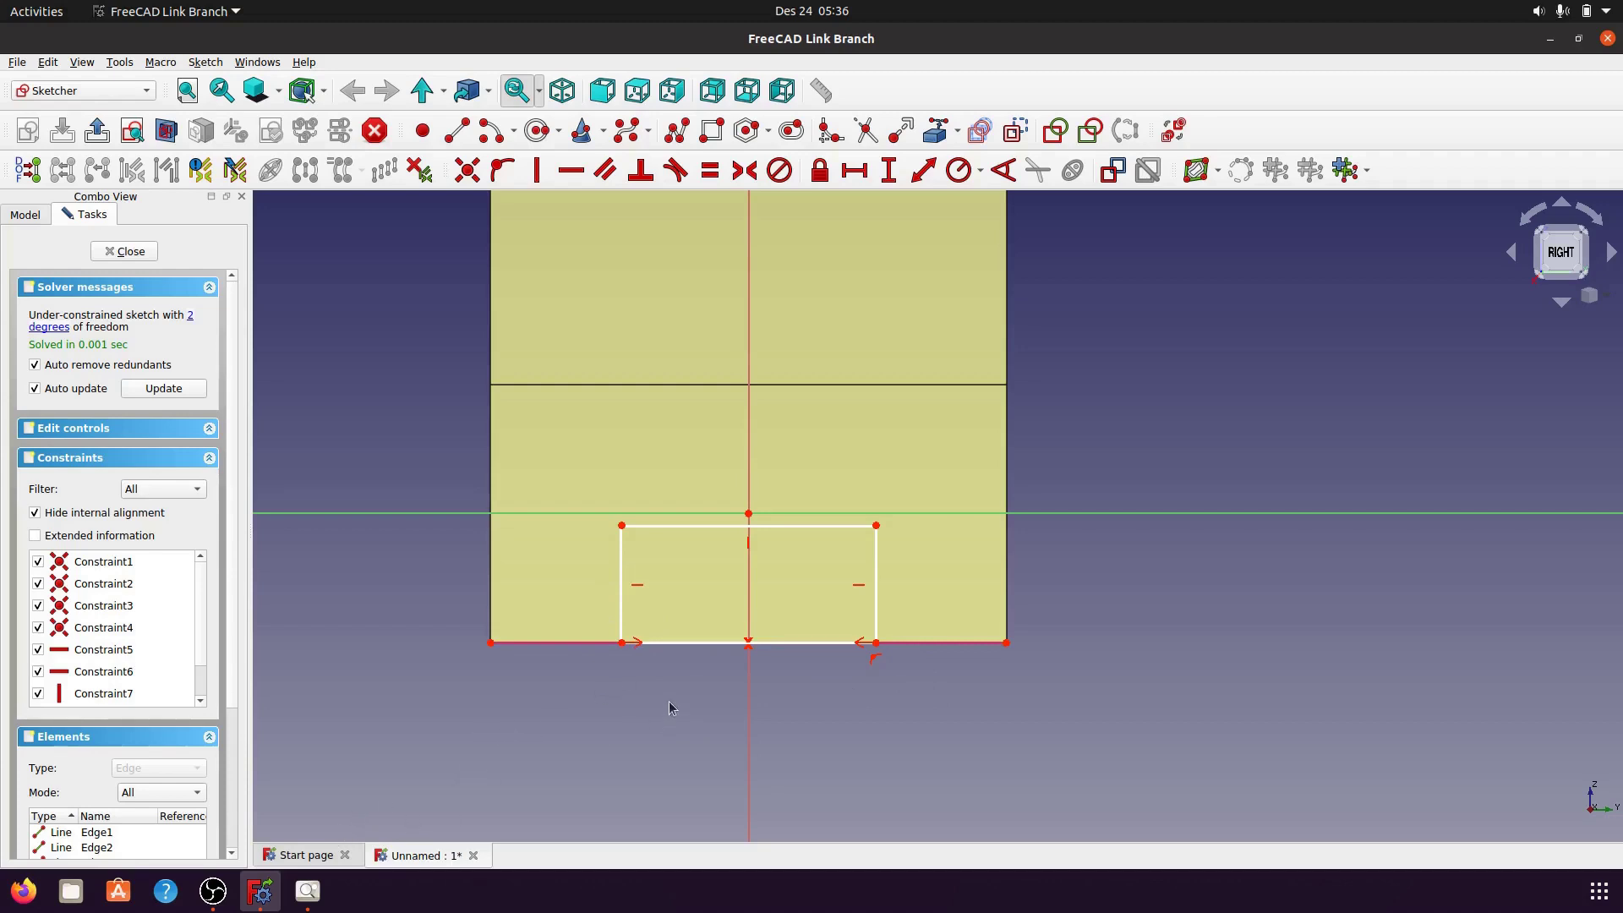
click(702, 526)
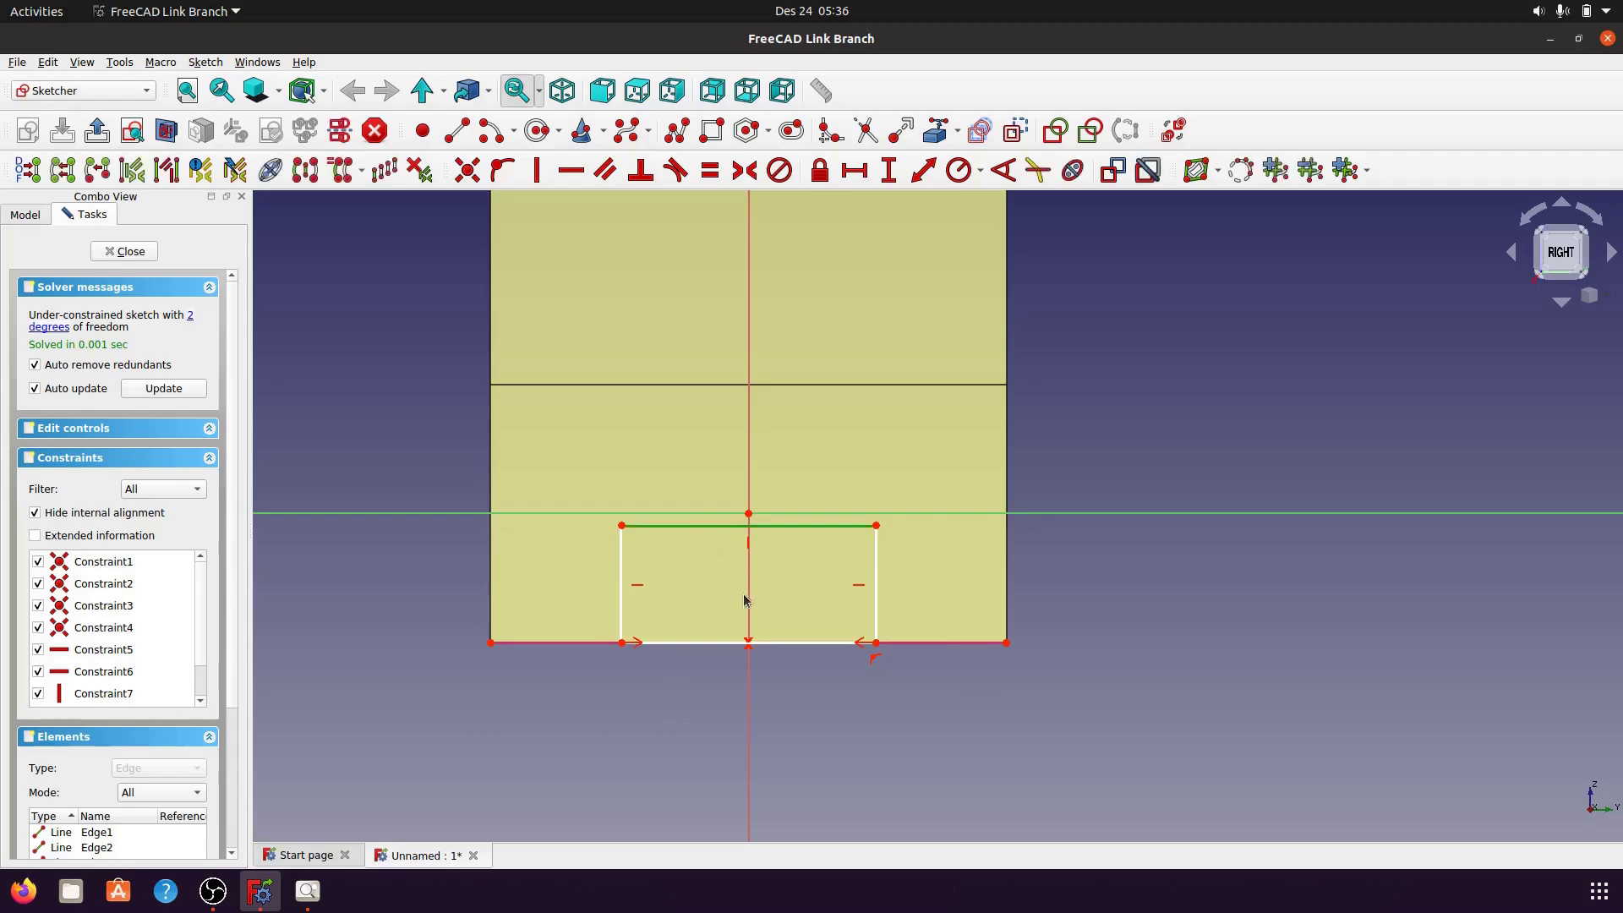
click(855, 172)
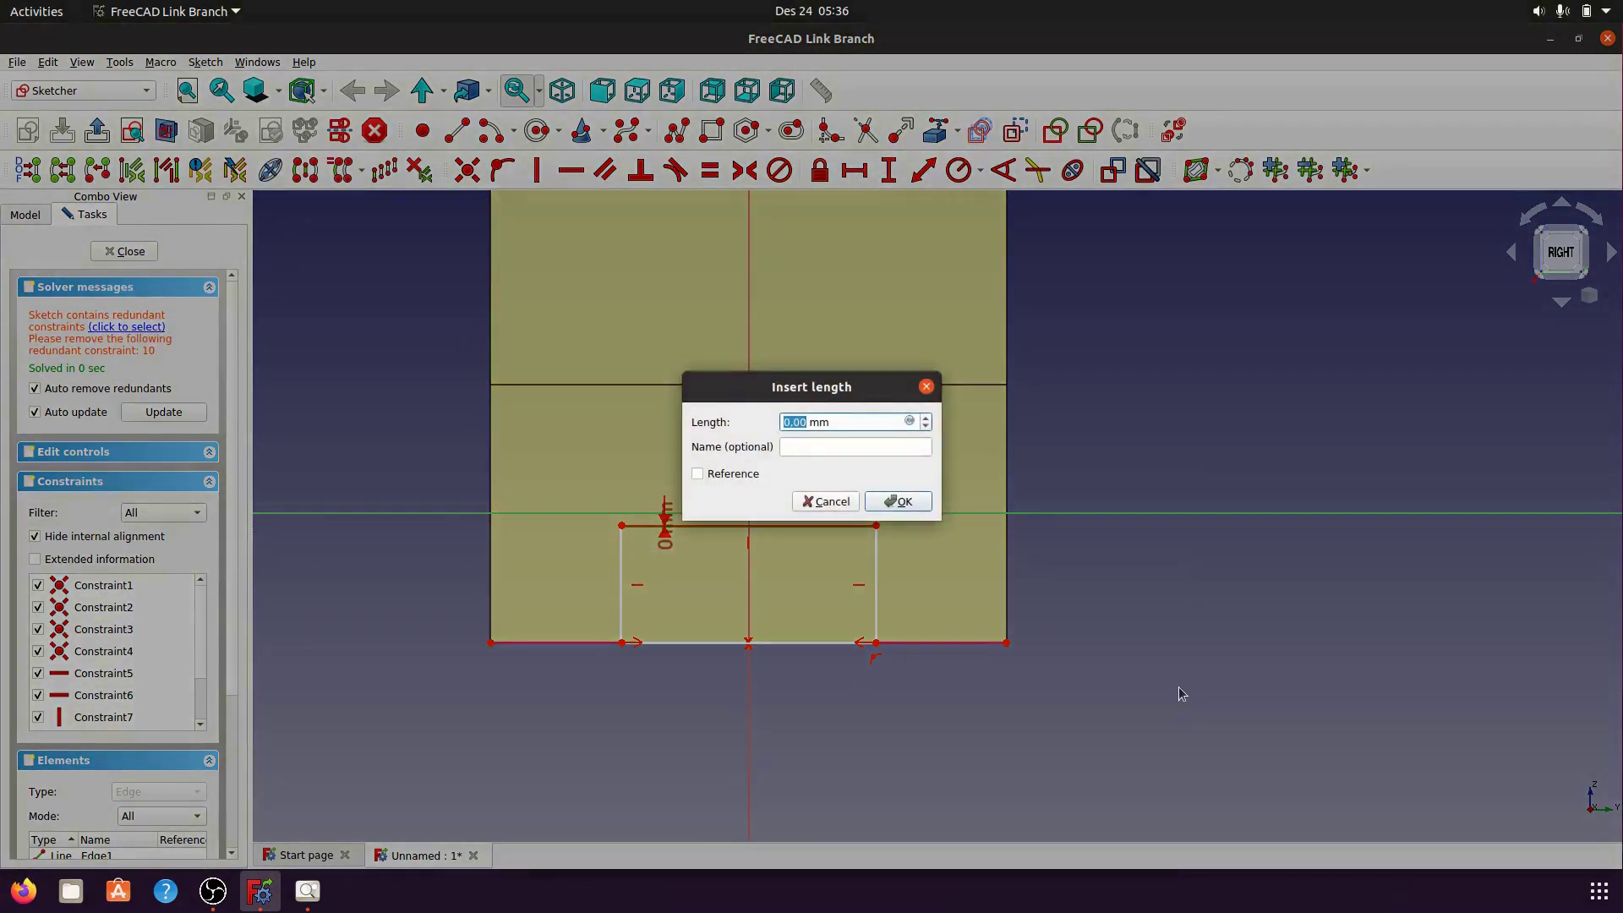
text(14)
click(925, 504)
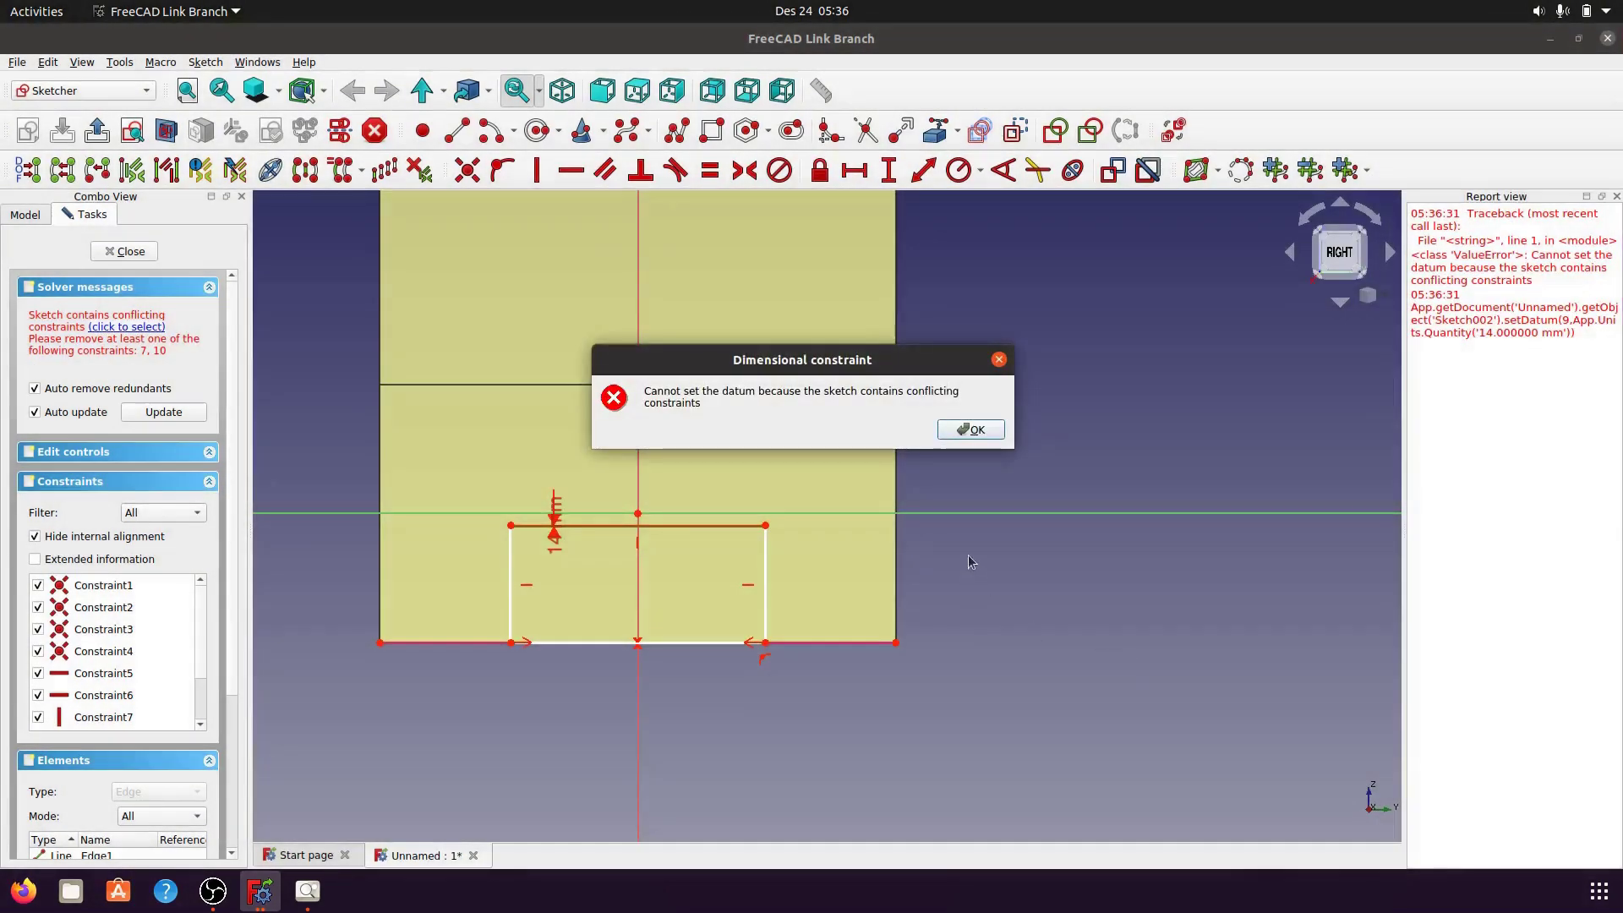
click(965, 430)
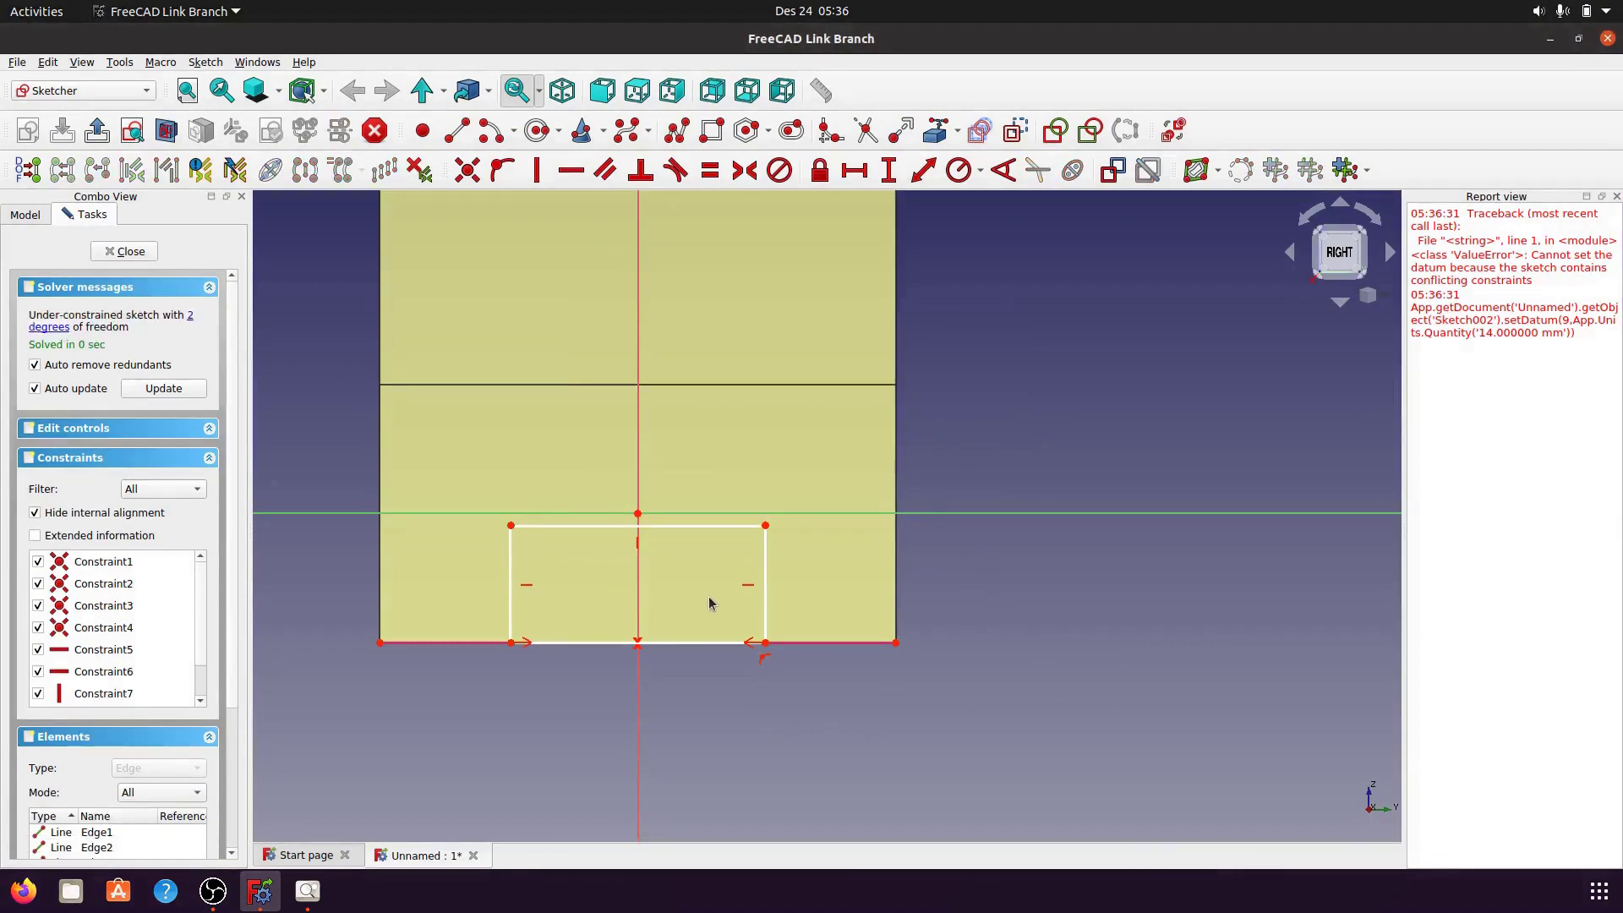
- Constrain the rectangle's left edge to 7 mm tall
click(511, 607)
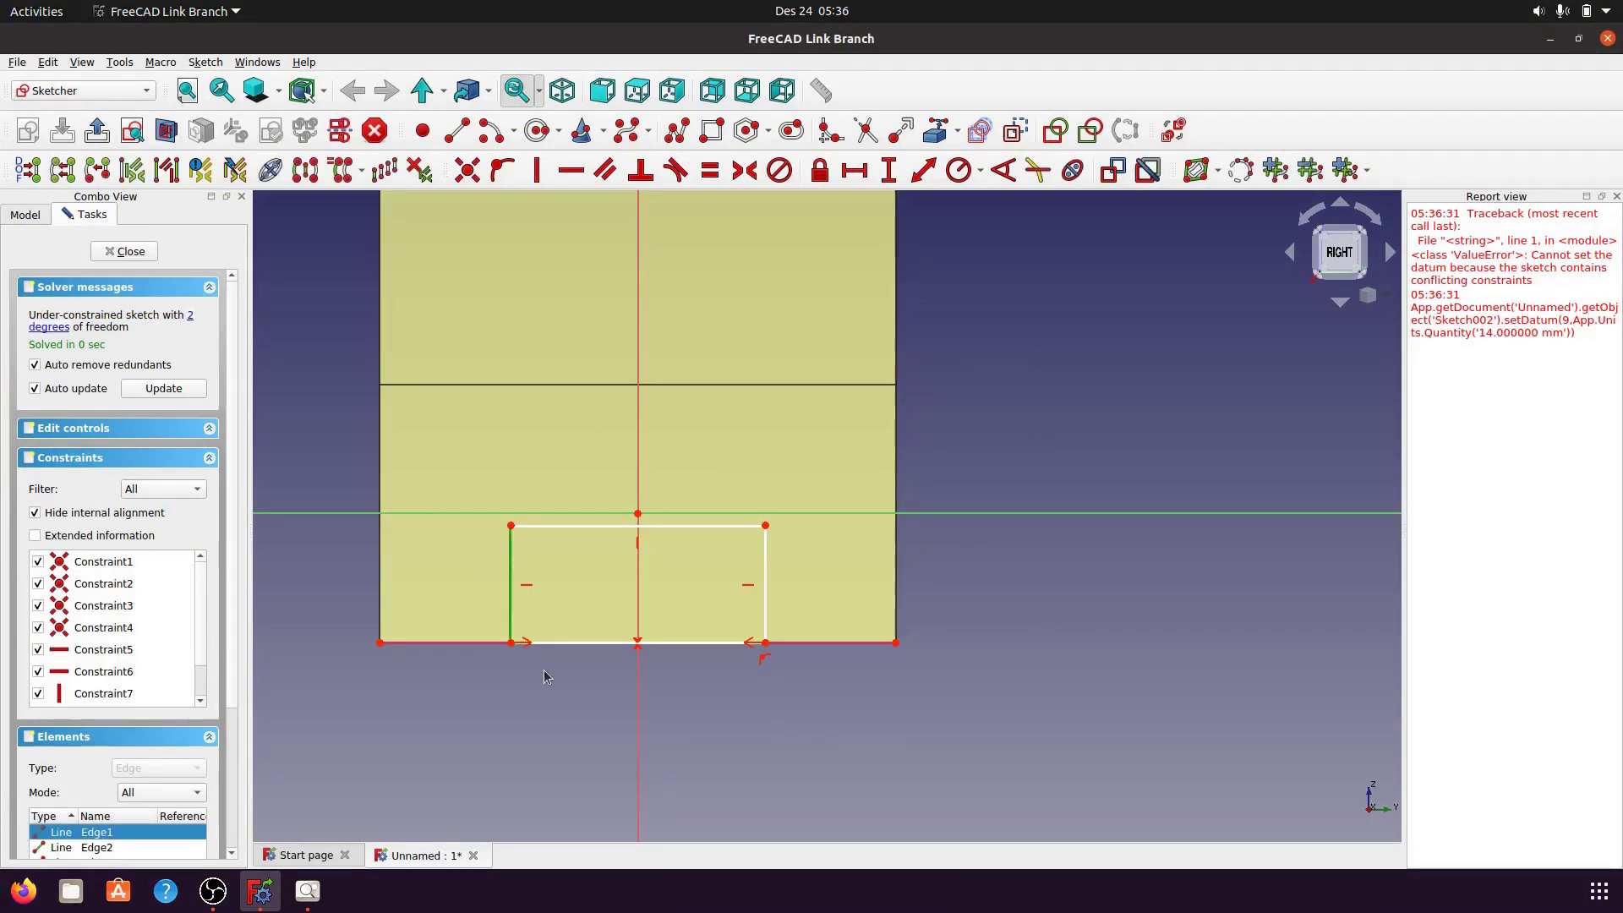
click(859, 176)
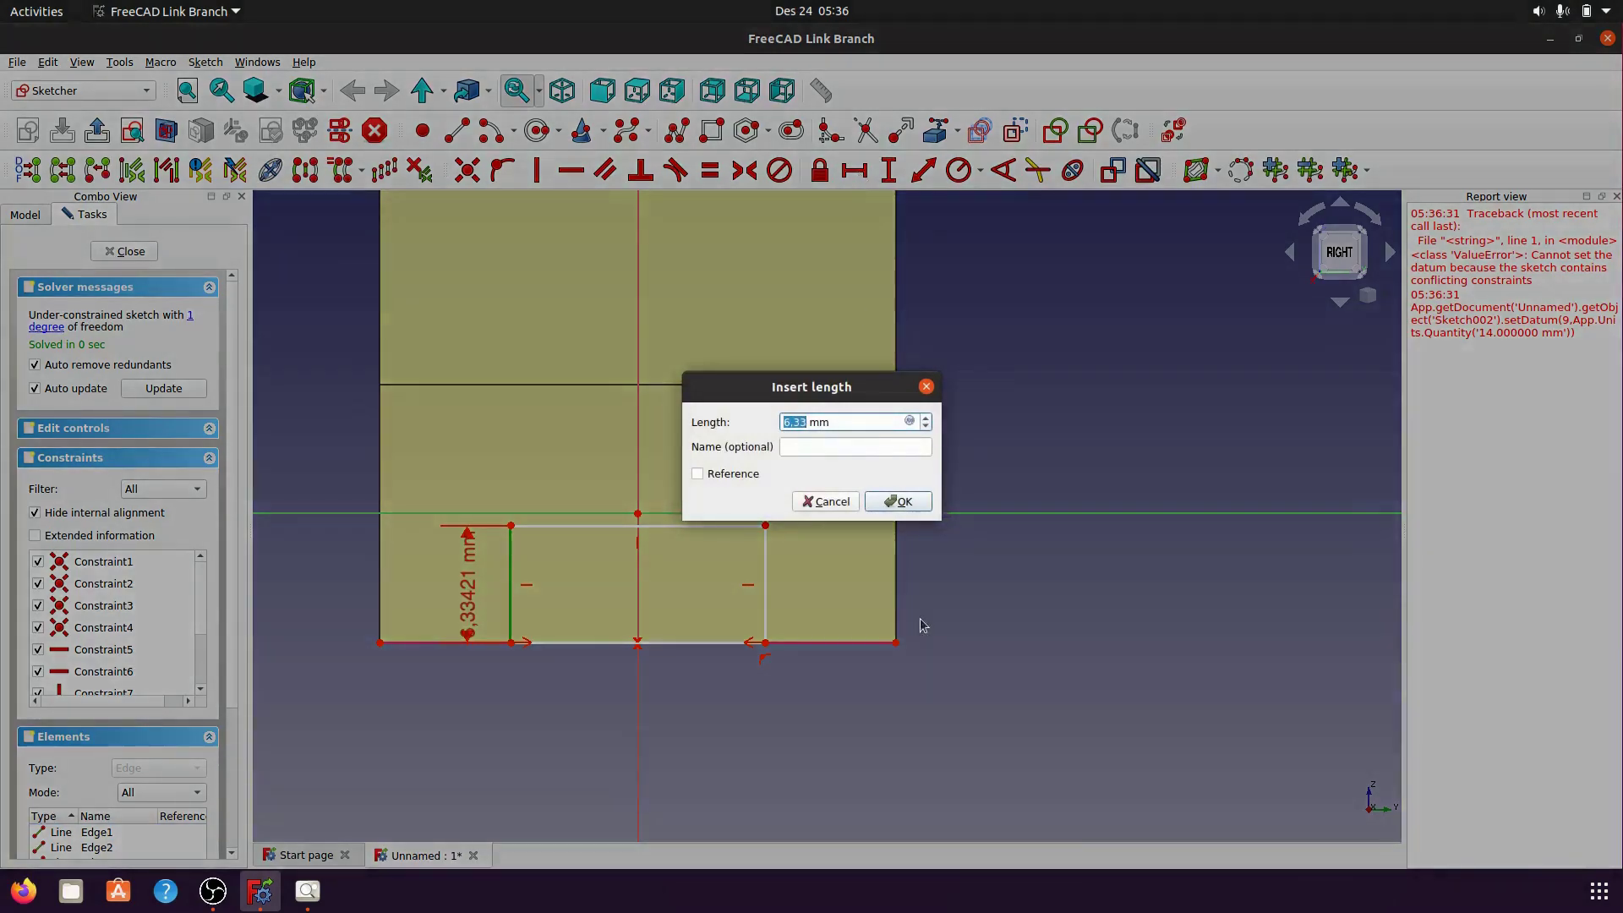
text(7)
click(920, 503)
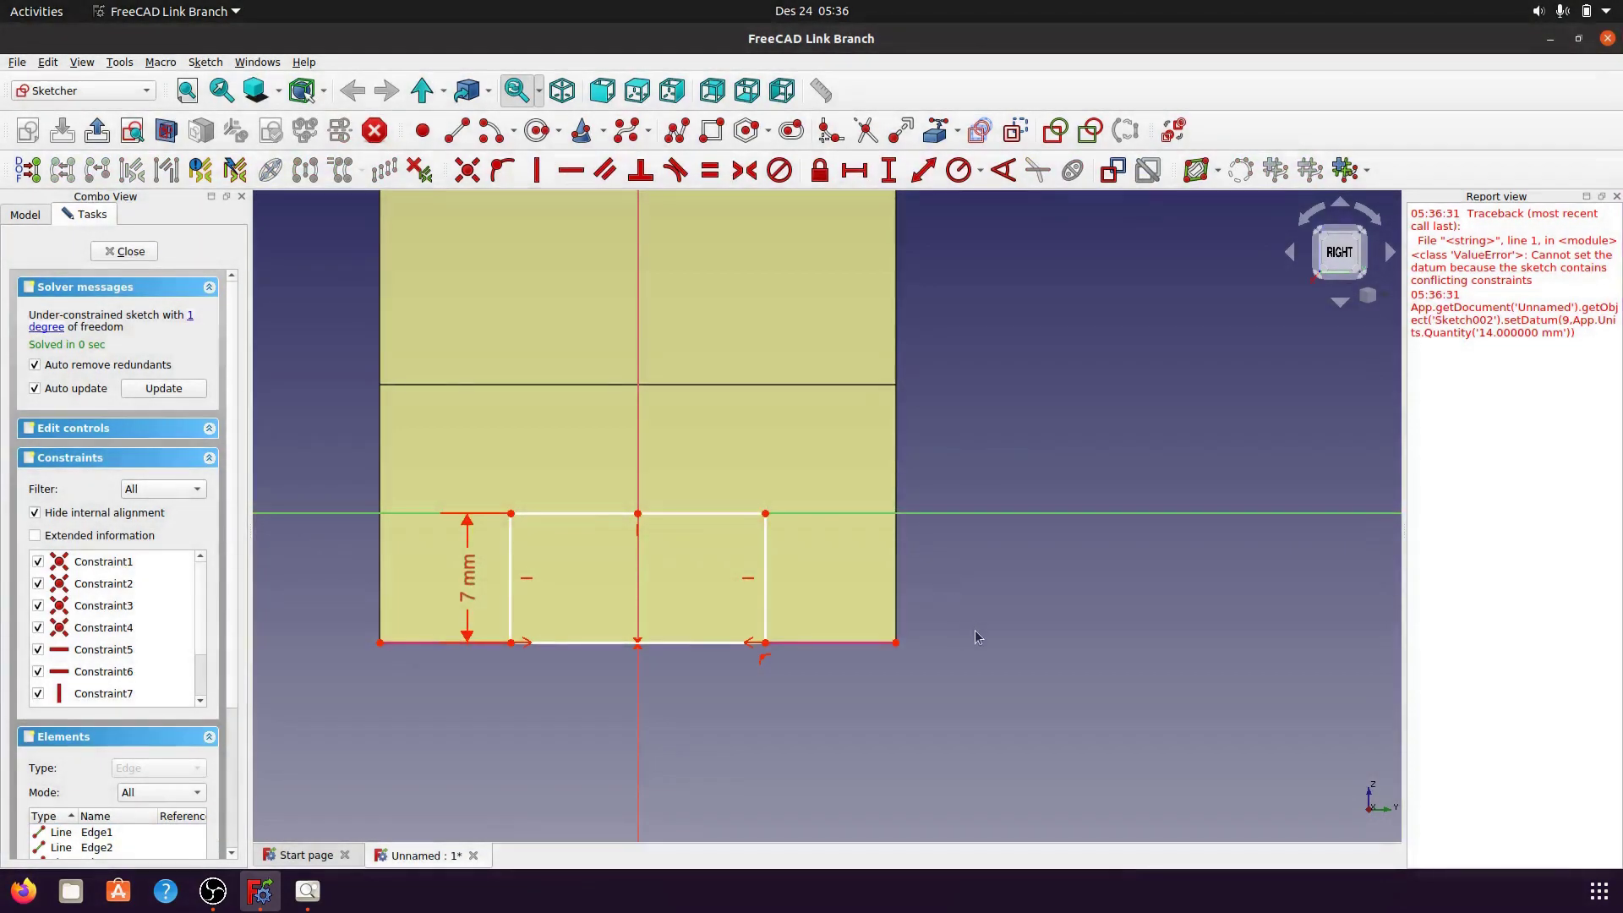
- Try 14 mm lengths on the top and bottom edges; both are rejected as conflicting
click(707, 515)
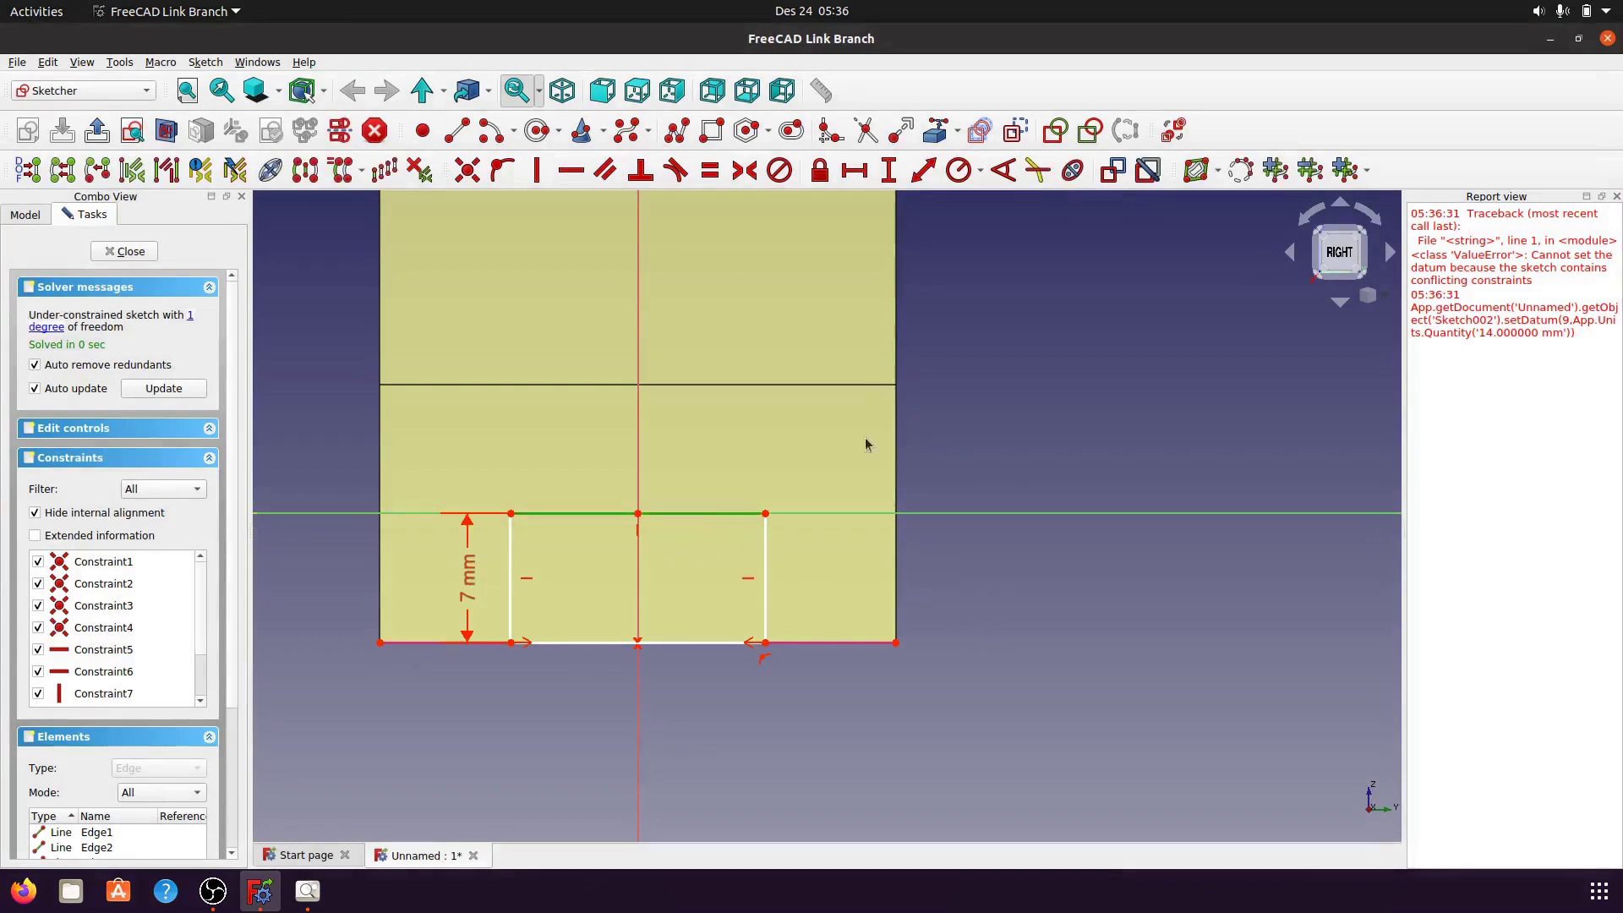
click(855, 170)
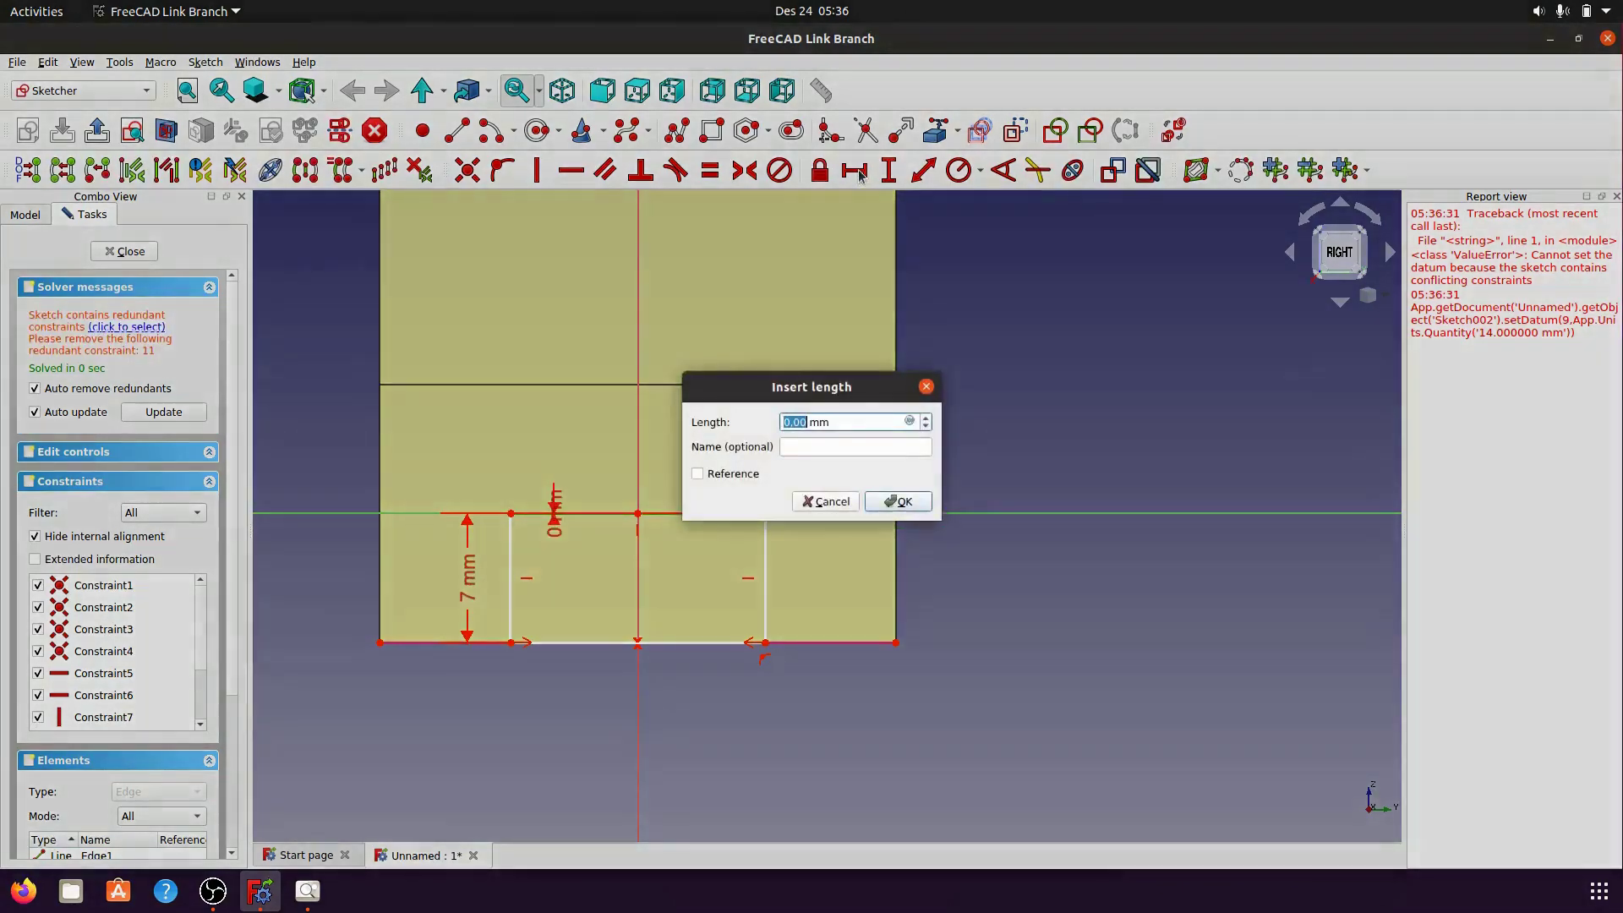
text(1)
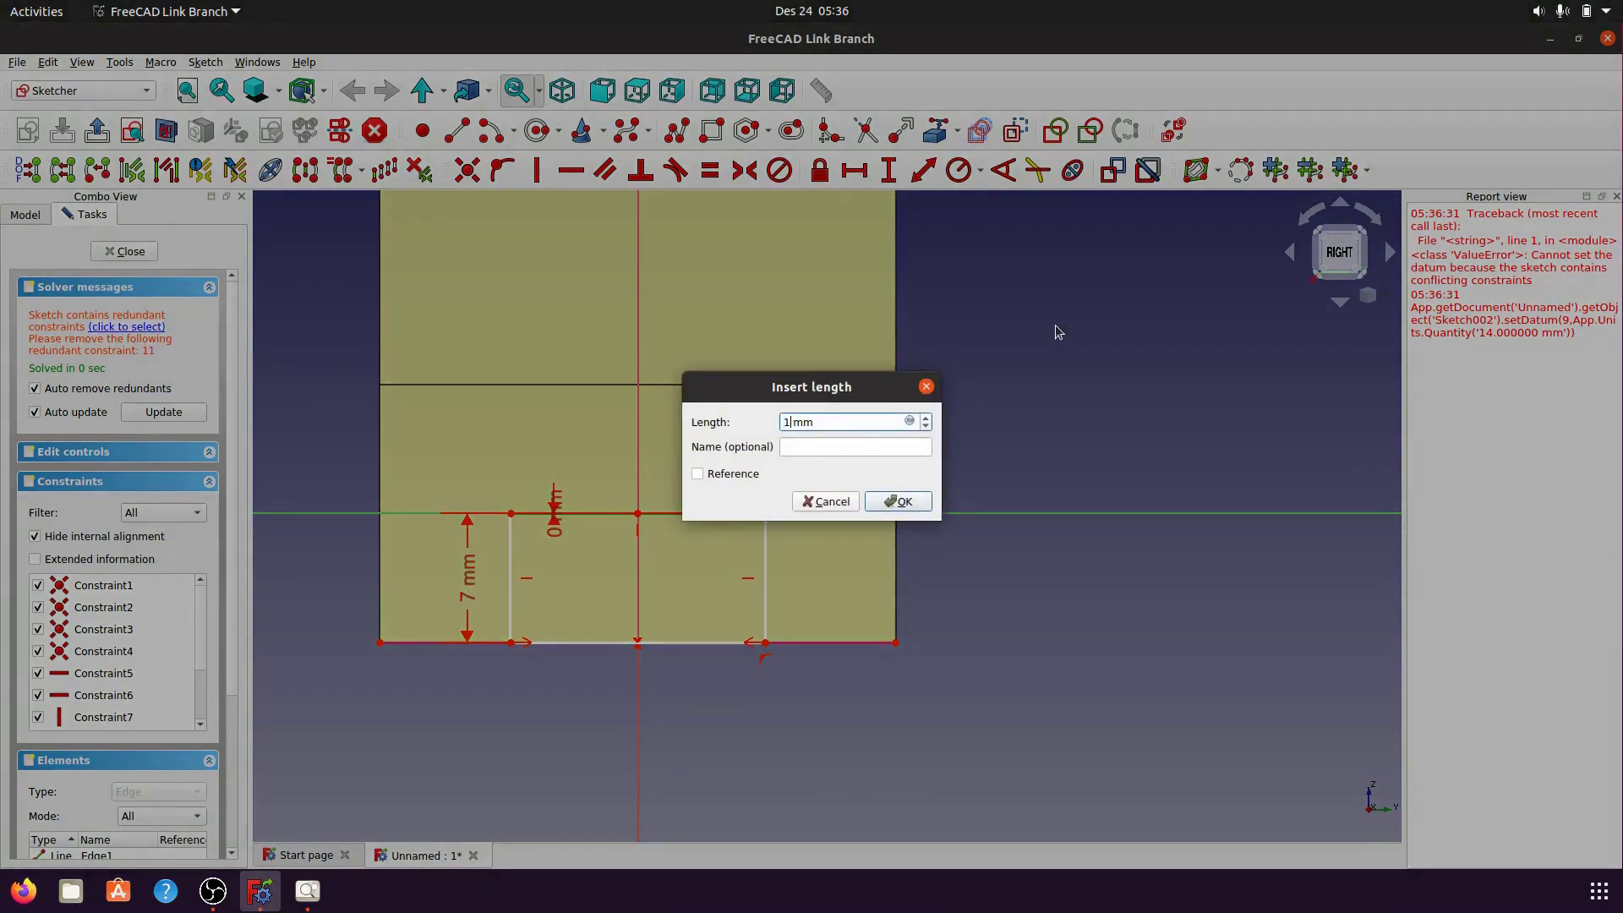
text(4)
click(899, 502)
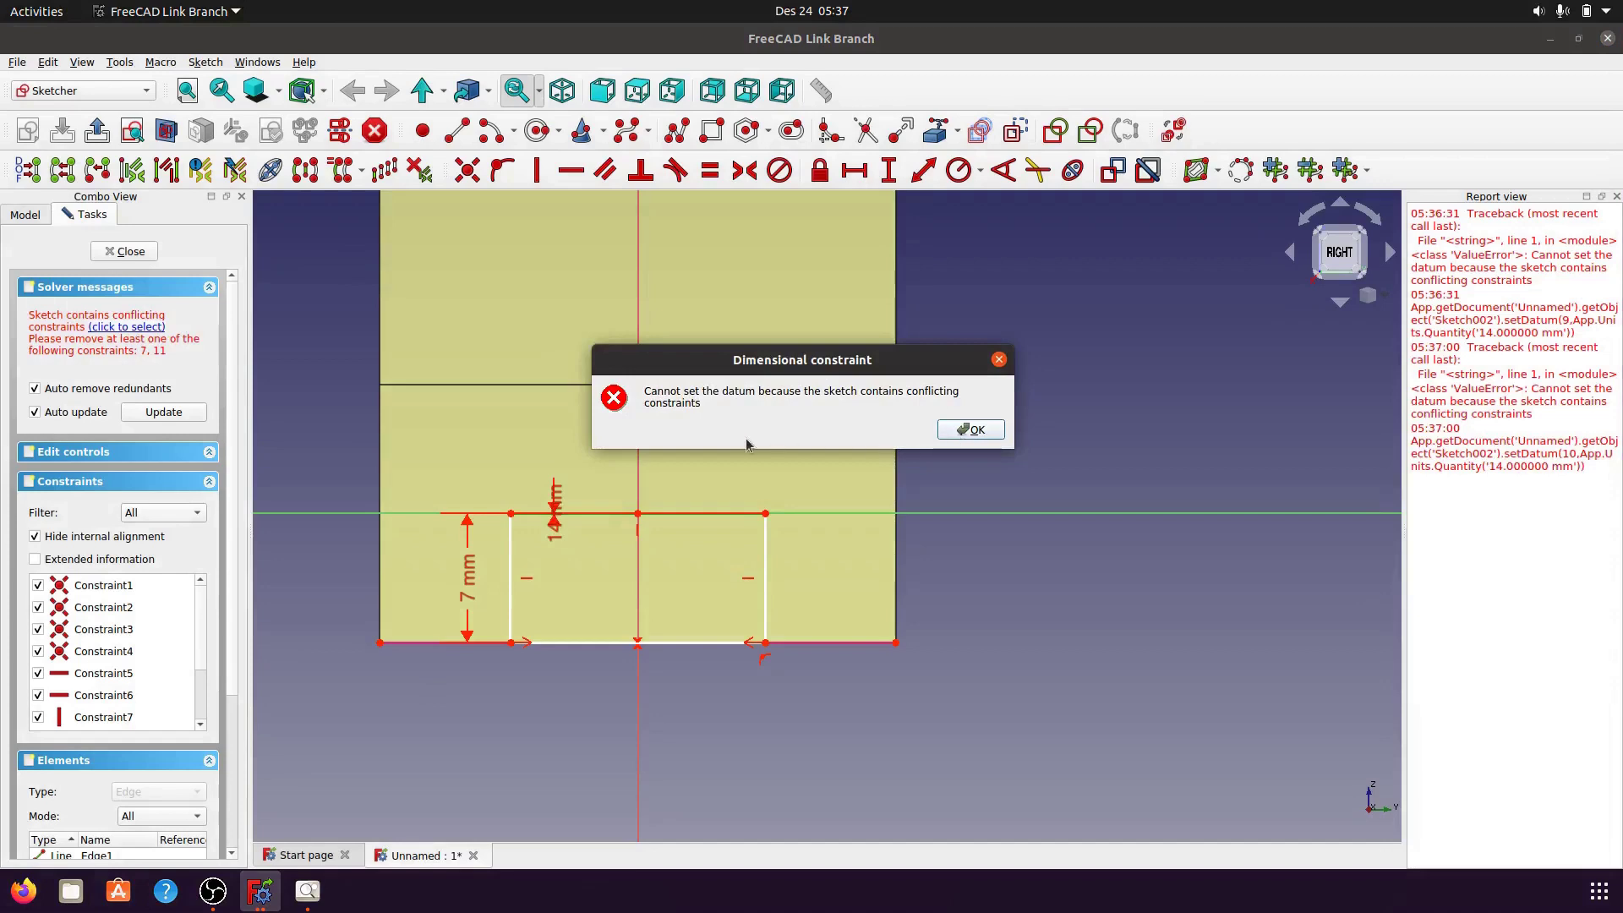
click(972, 430)
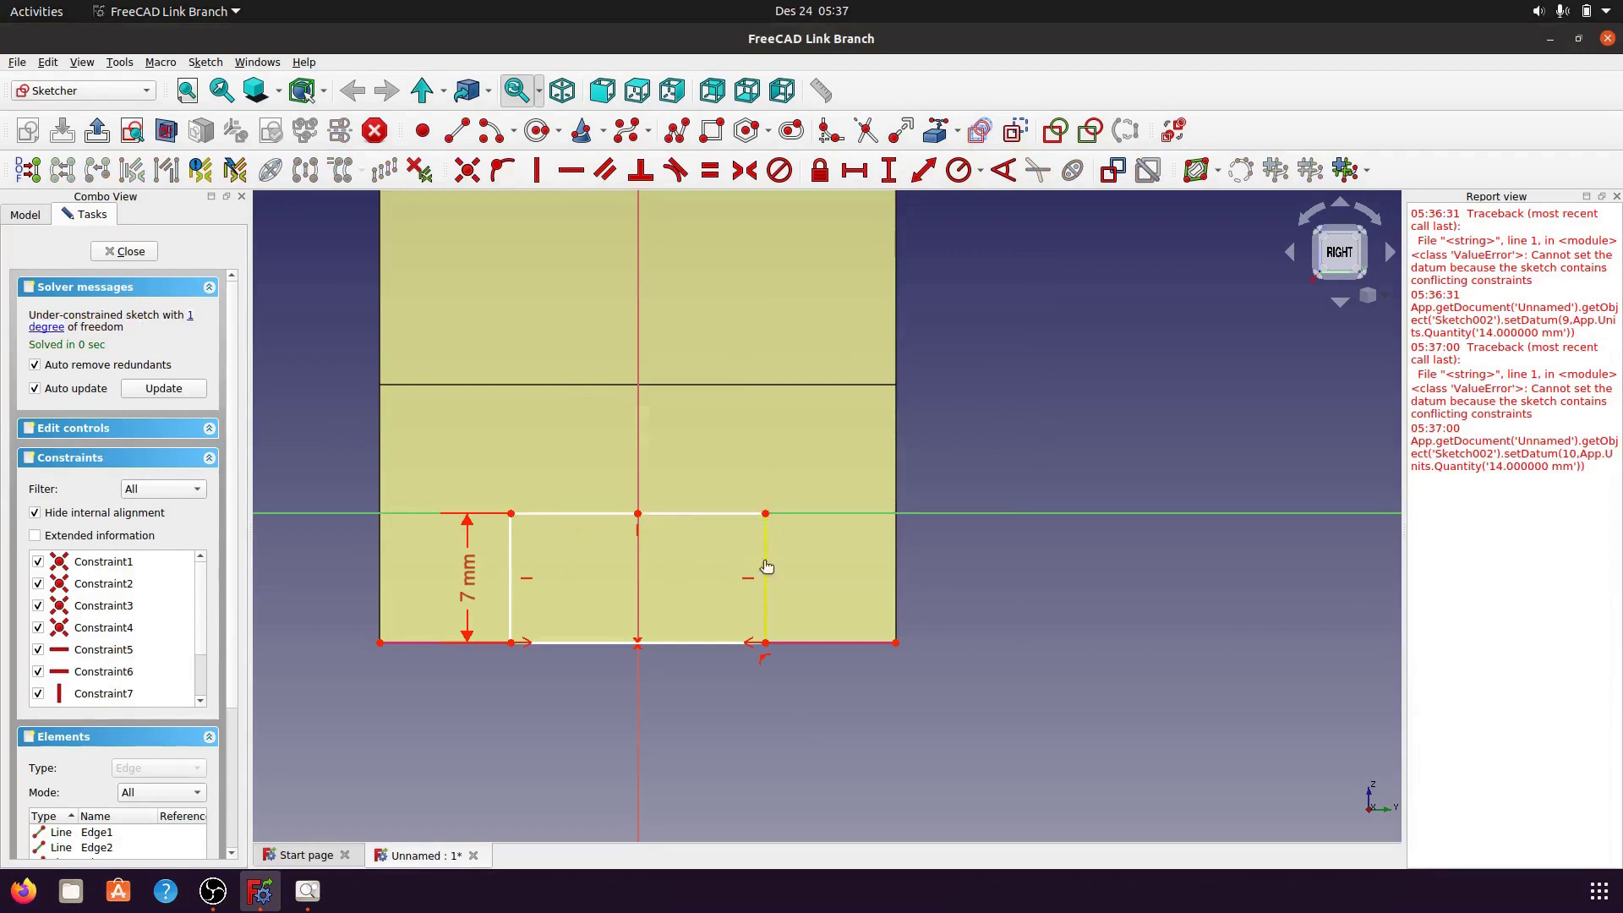
mouse_move(765, 566)
mouse_down()
mouse_move(810, 567)
mouse_move(745, 562)
mouse_move(758, 562)
mouse_up()
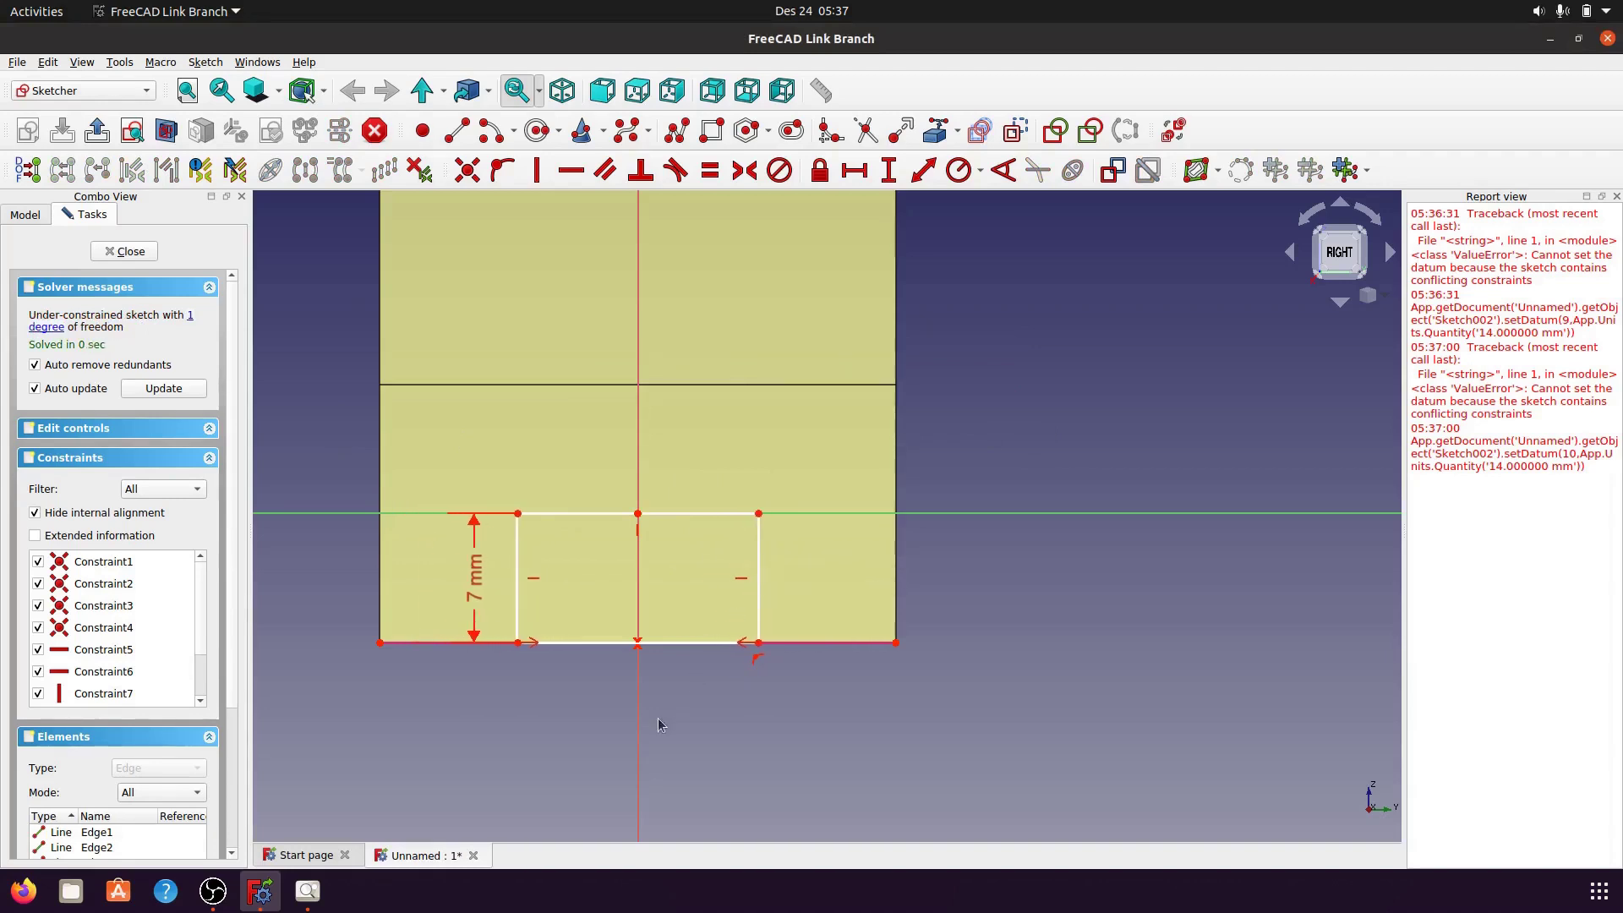
click(681, 645)
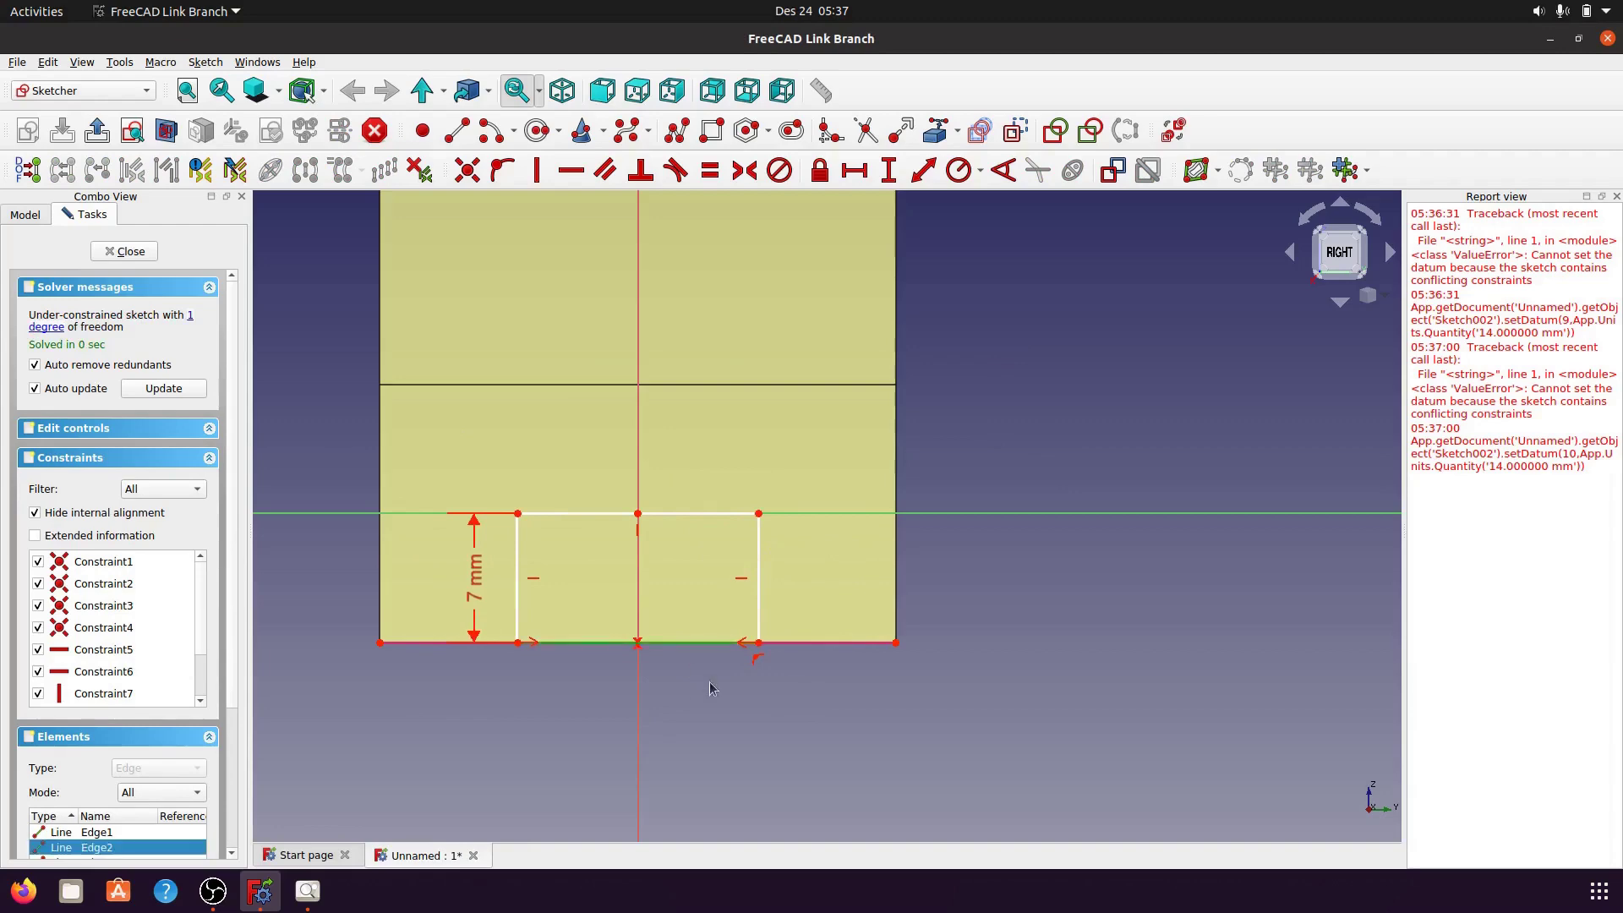
click(888, 169)
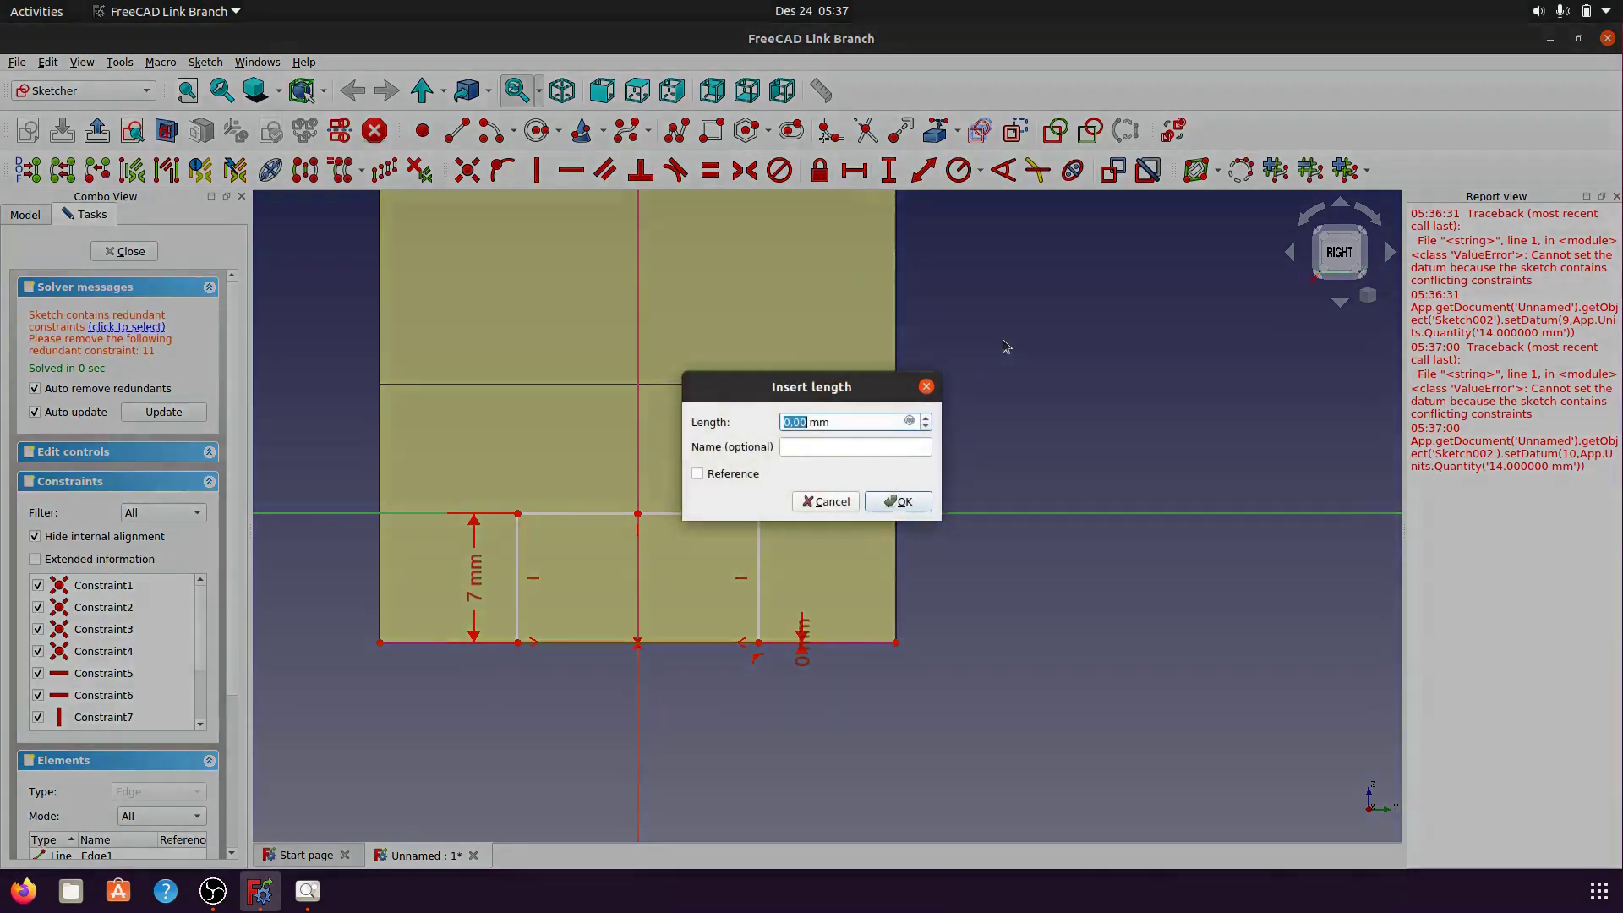
text(14)
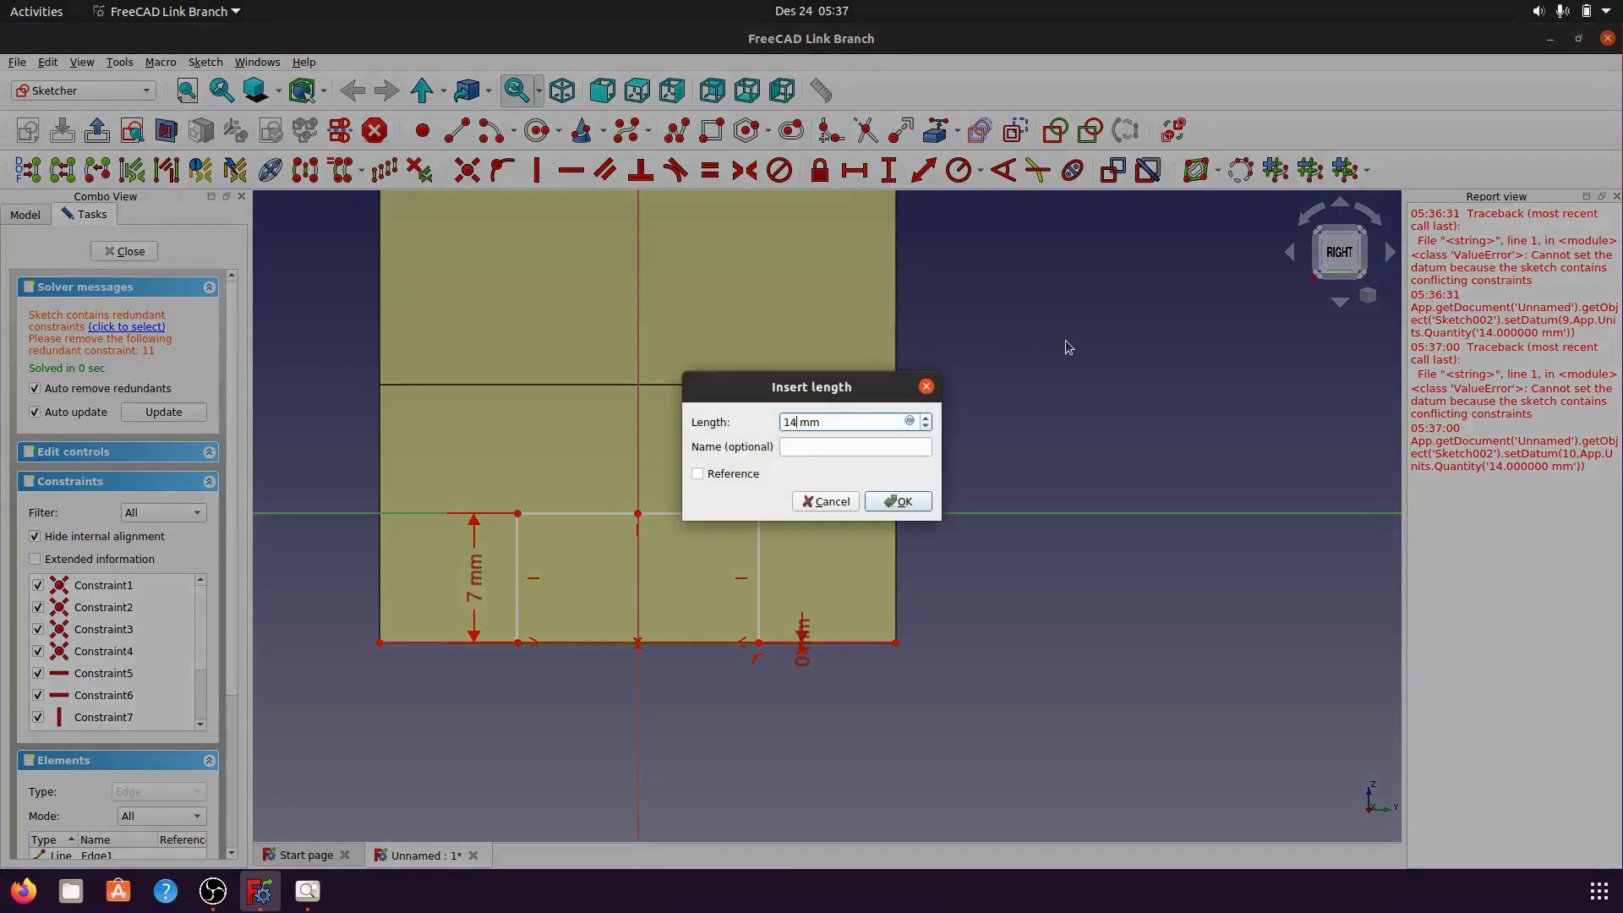
click(927, 505)
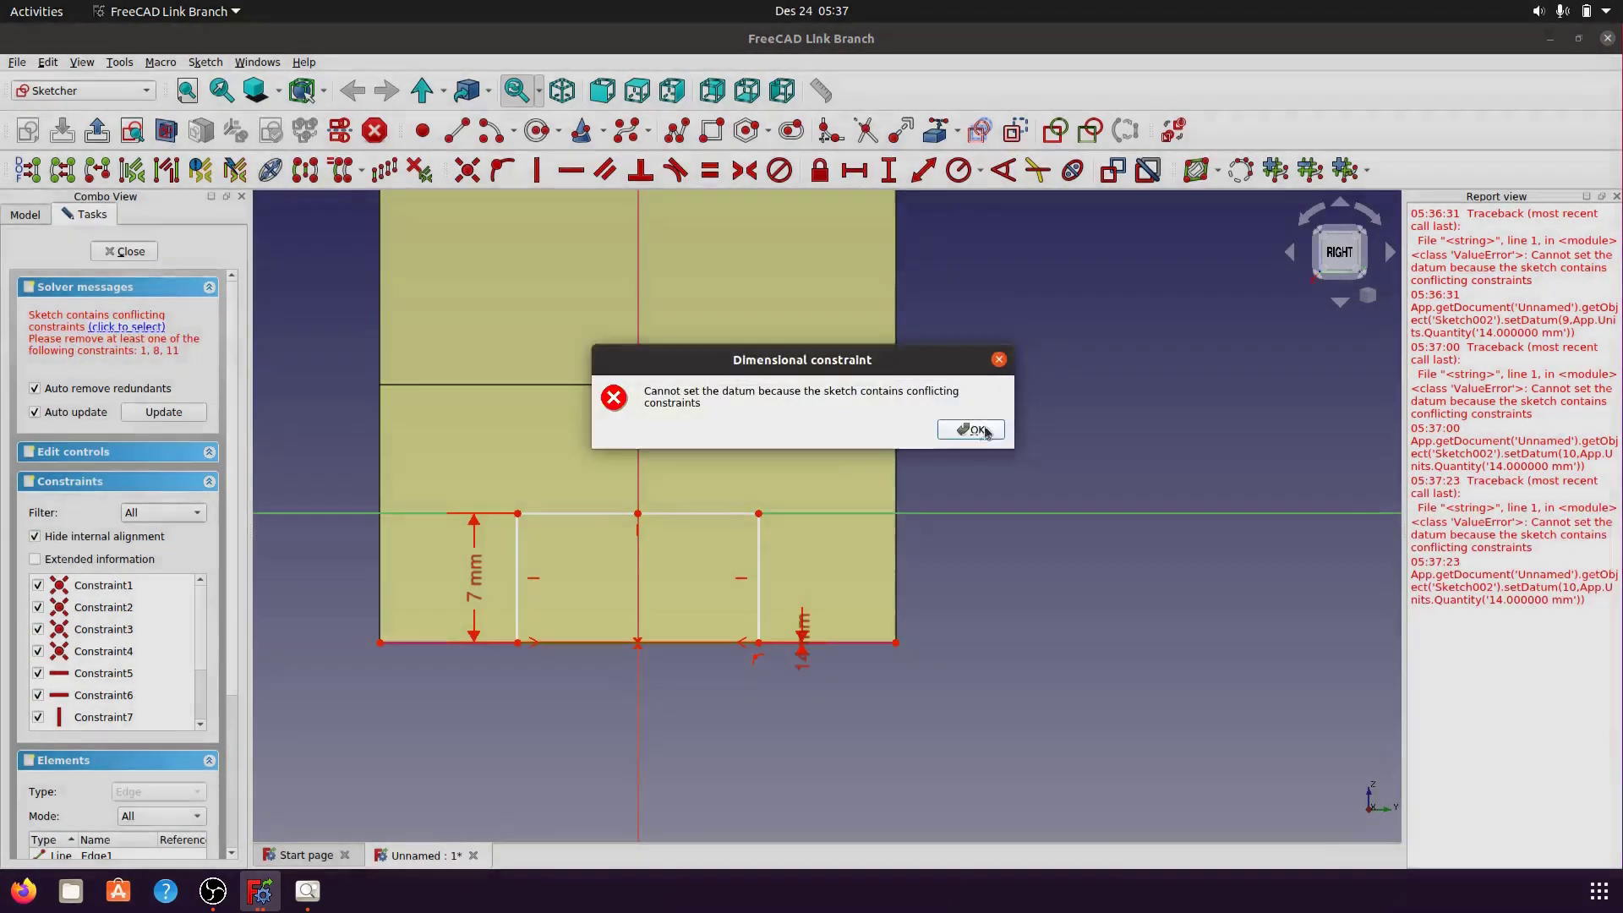
click(988, 429)
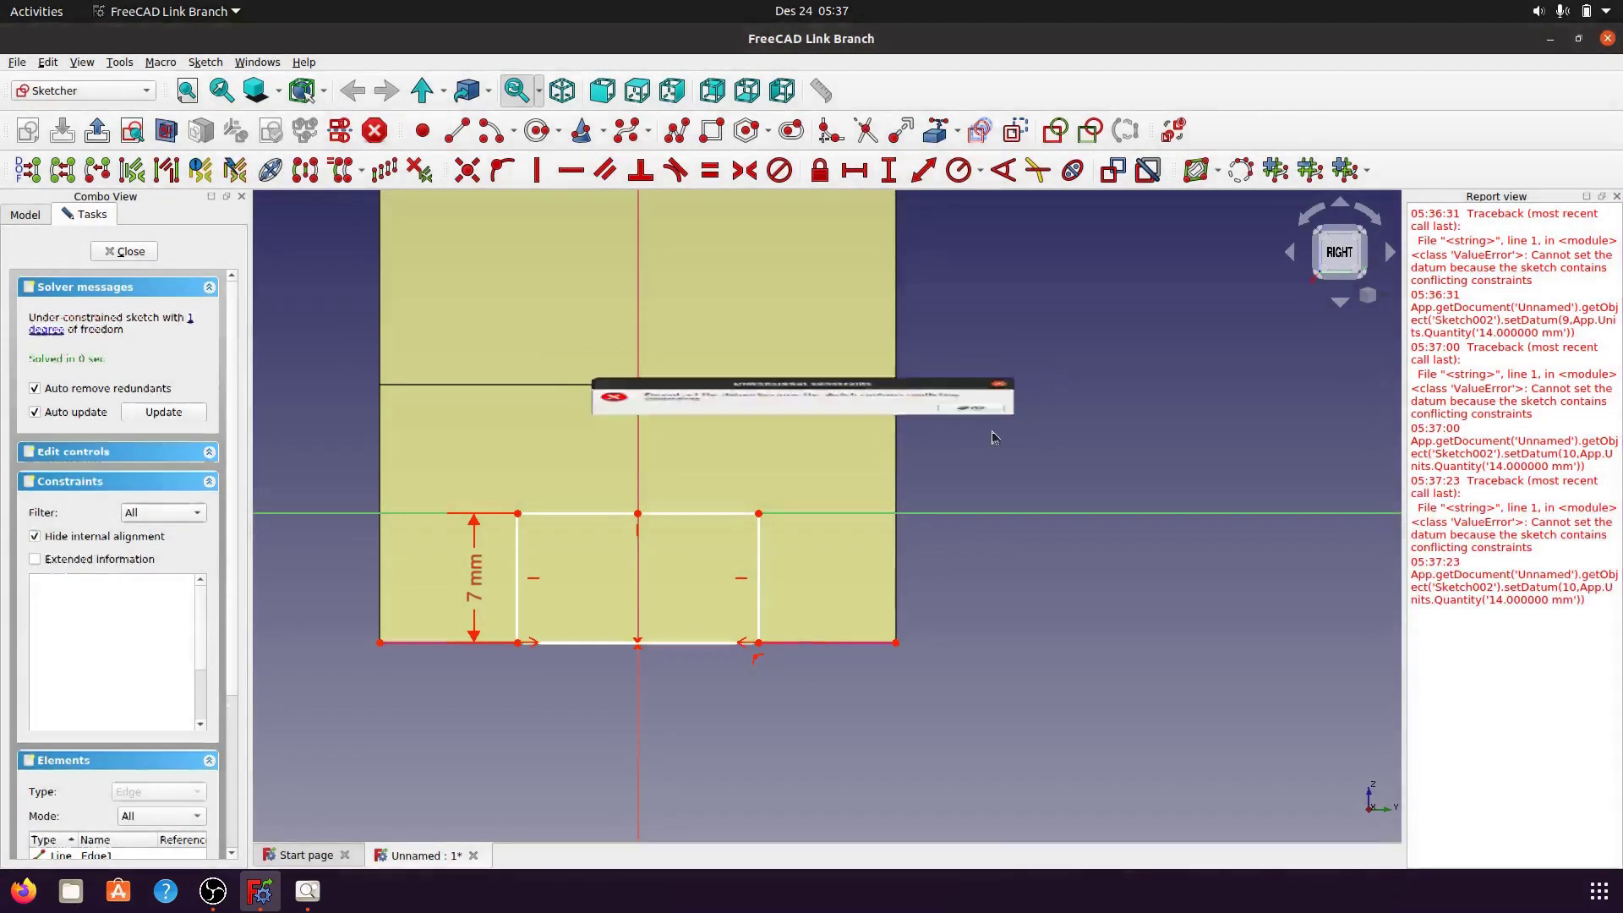
click(1617, 197)
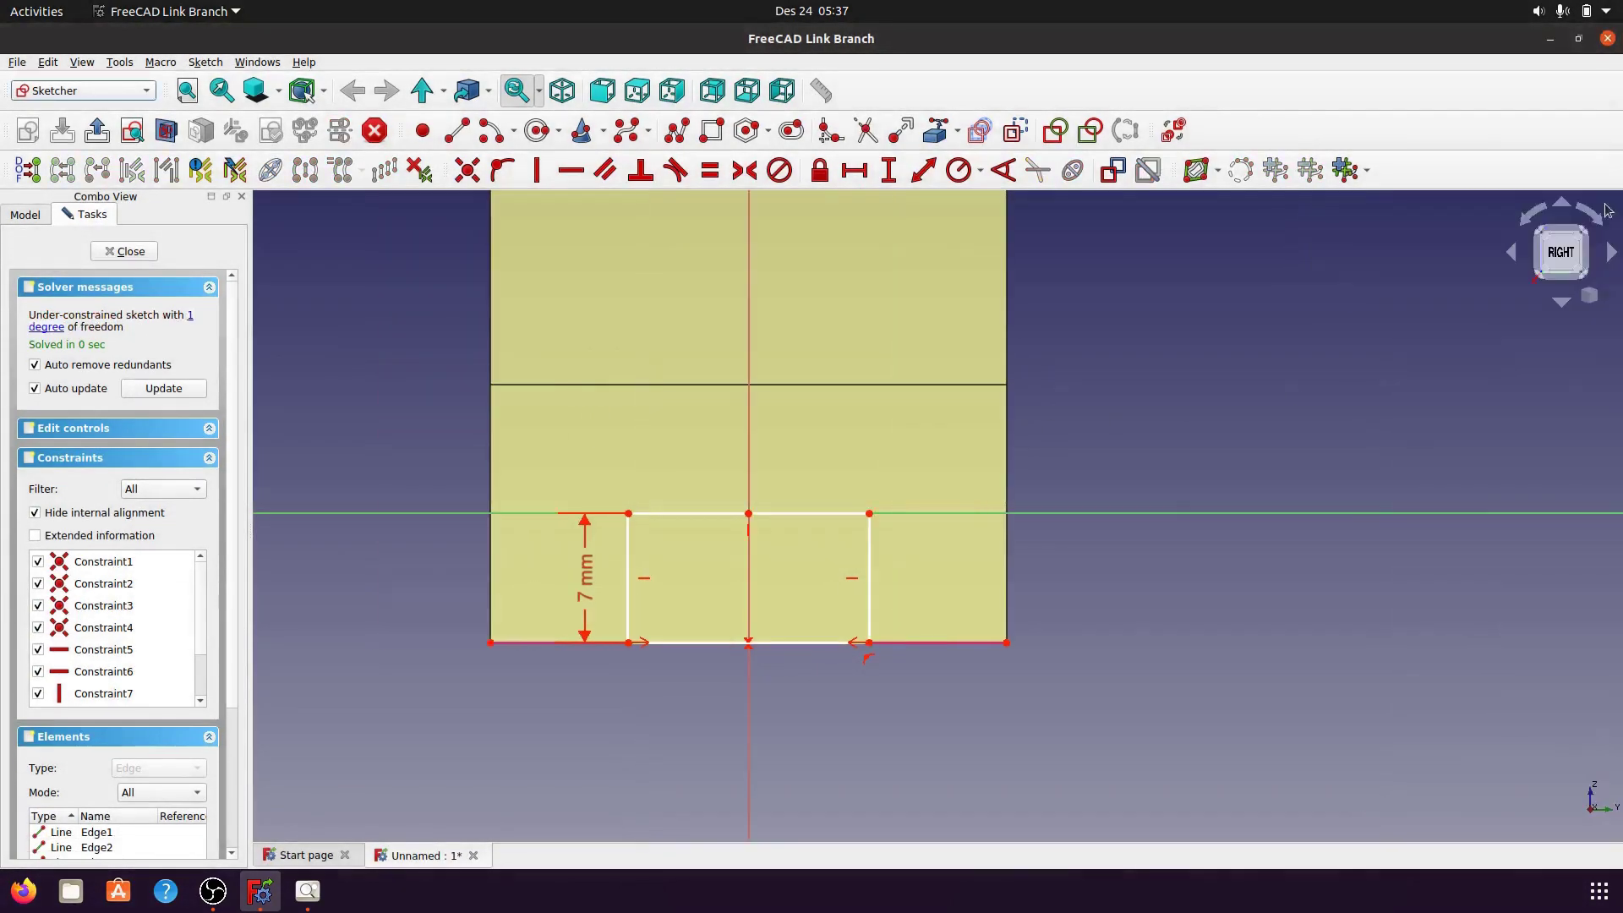
- Retry 14 mm on the bottom edge, rejected again, then drag a side inward
click(802, 647)
click(854, 171)
text(1)
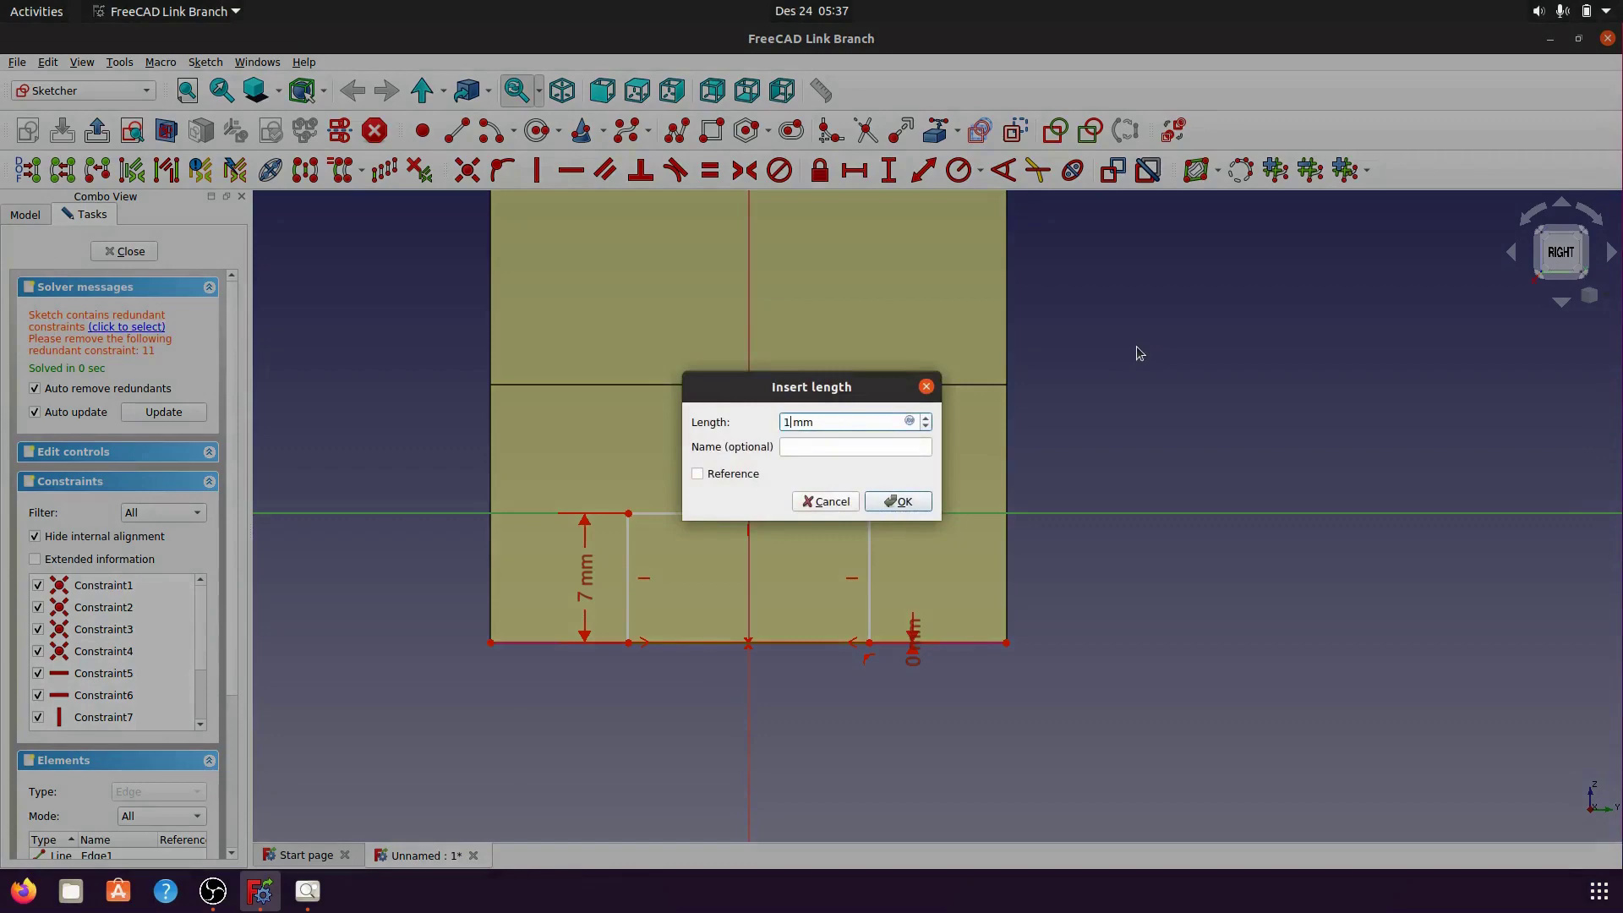
text(4)
click(914, 508)
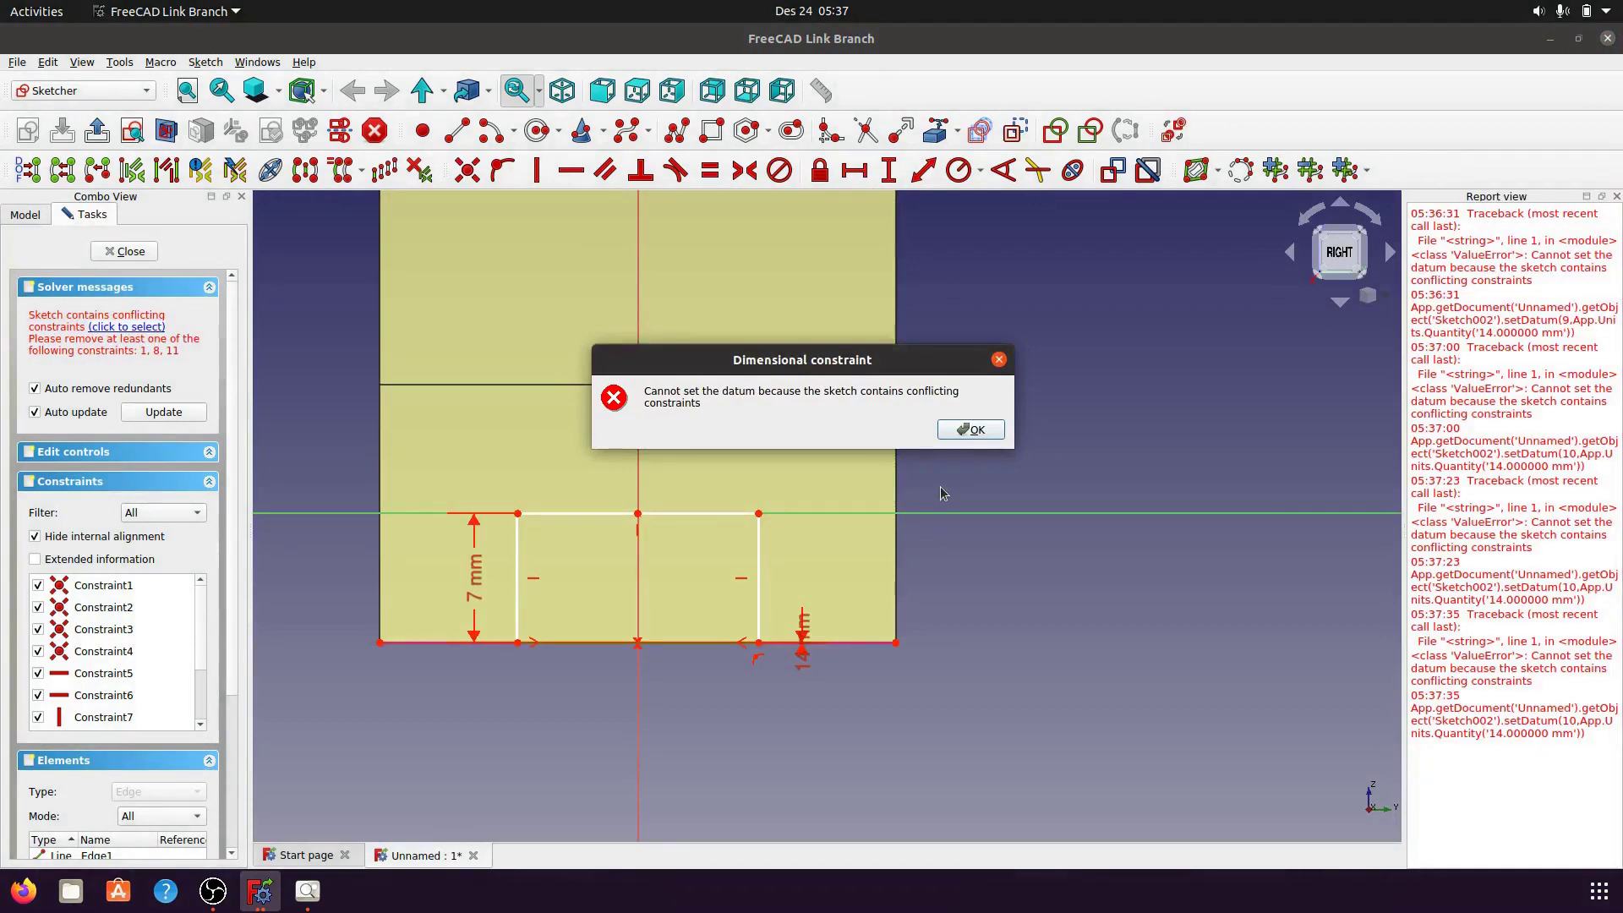
click(964, 430)
scroll(729, 714, up, 2)
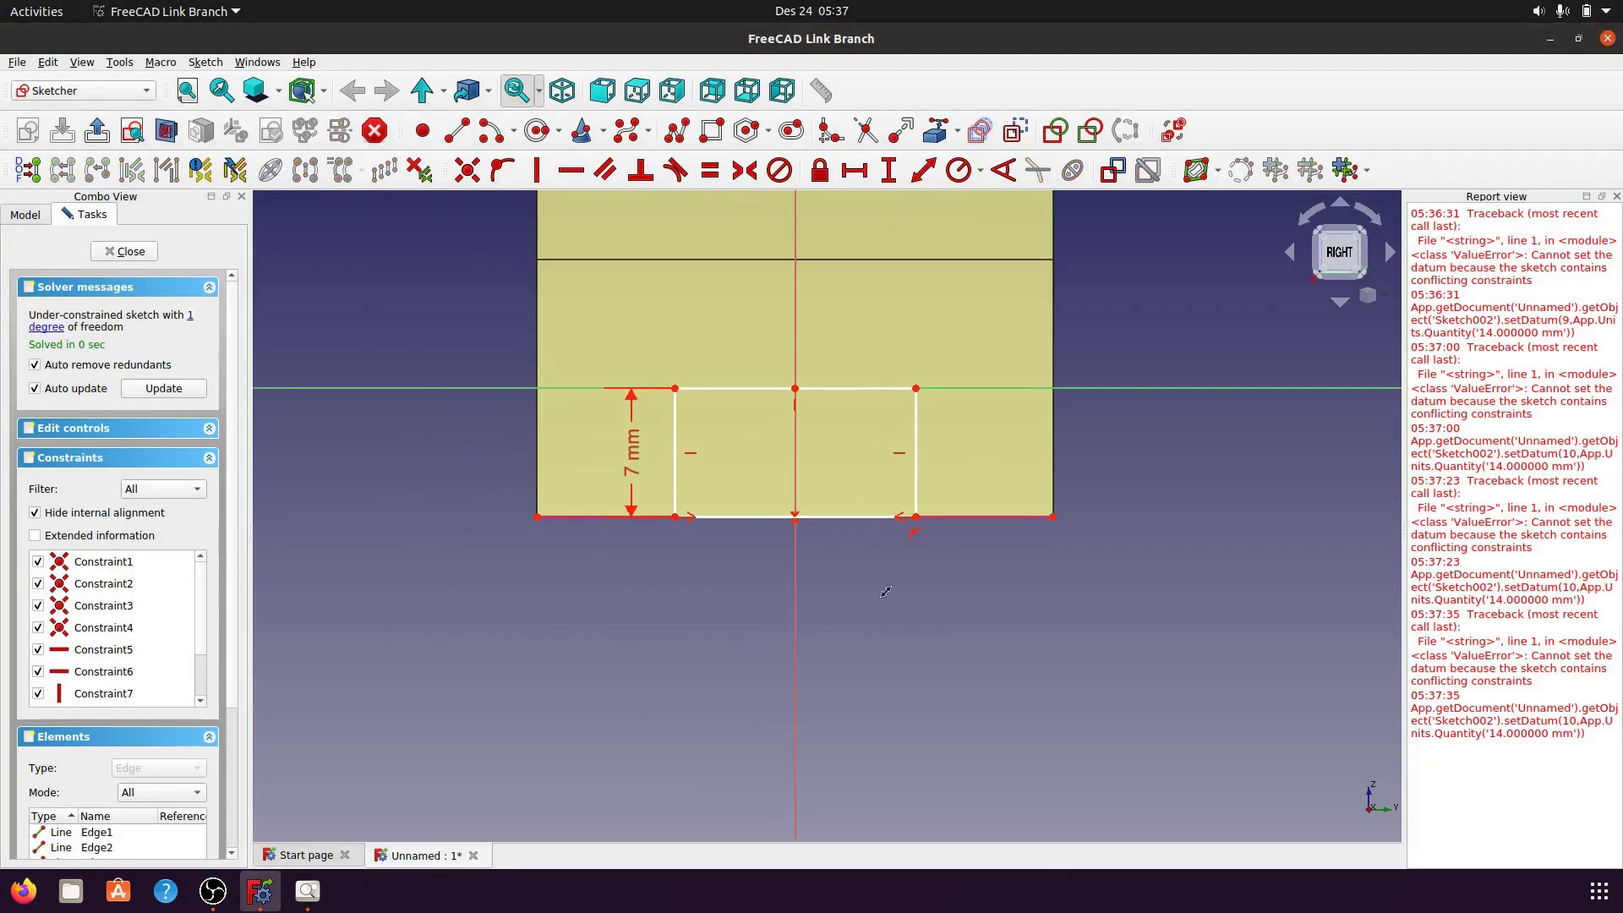
scroll(902, 551, up, 1)
mouse_move(551, 457)
mouse_down()
mouse_move(645, 454)
mouse_move(557, 473)
mouse_up()
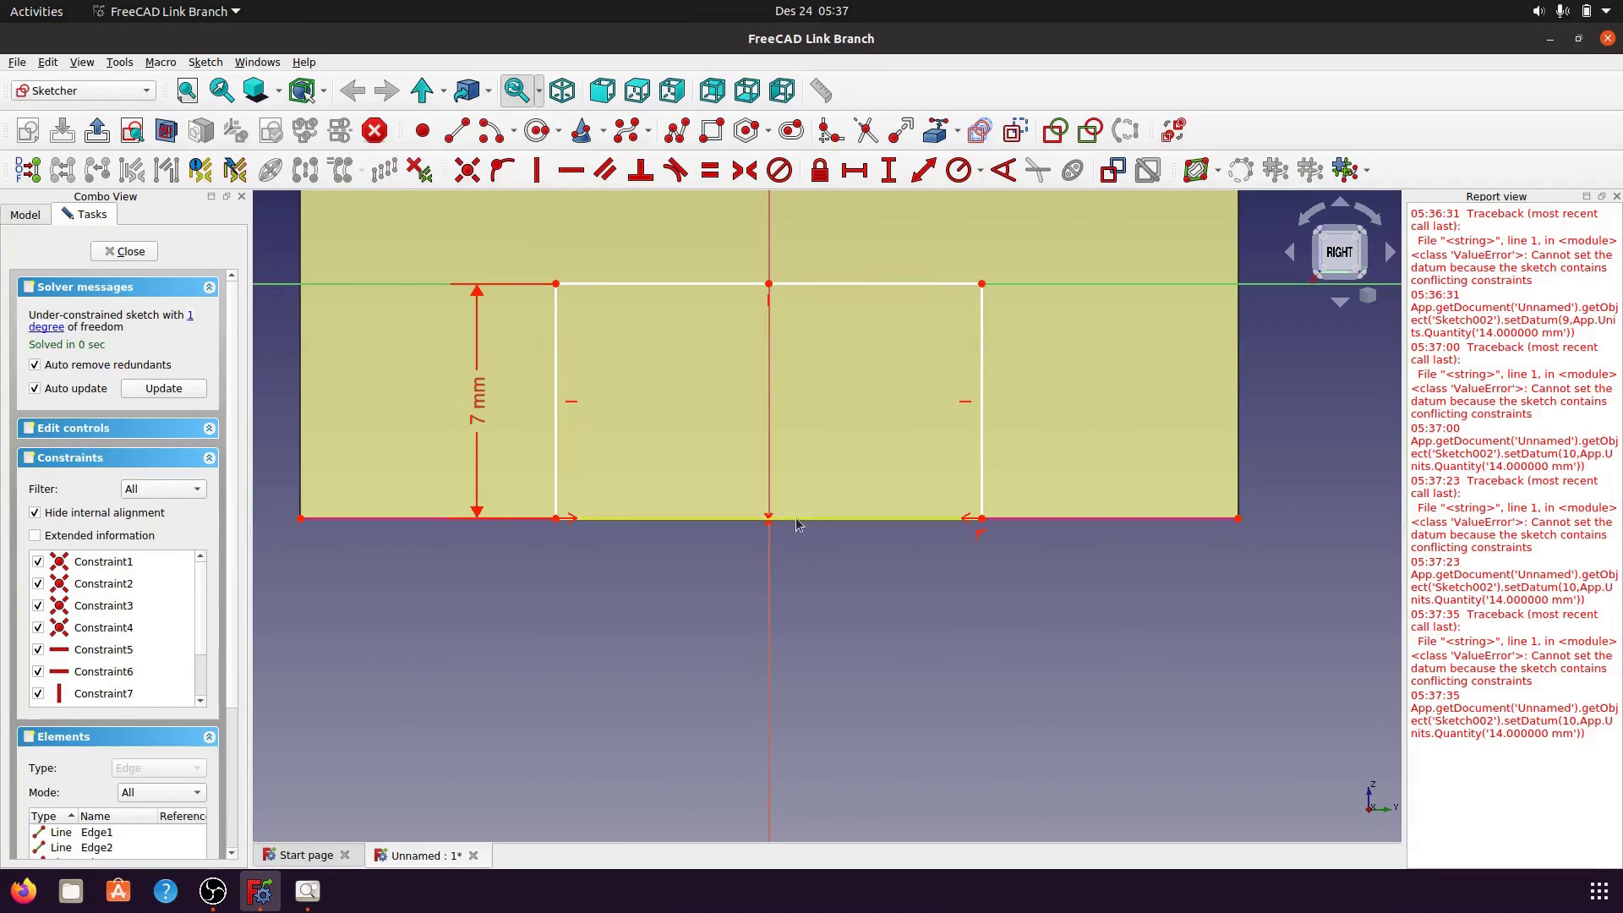
- Try a 14 mm horizontal distance between the bottom corners; still conflicting, so hide the Report view
click(556, 518)
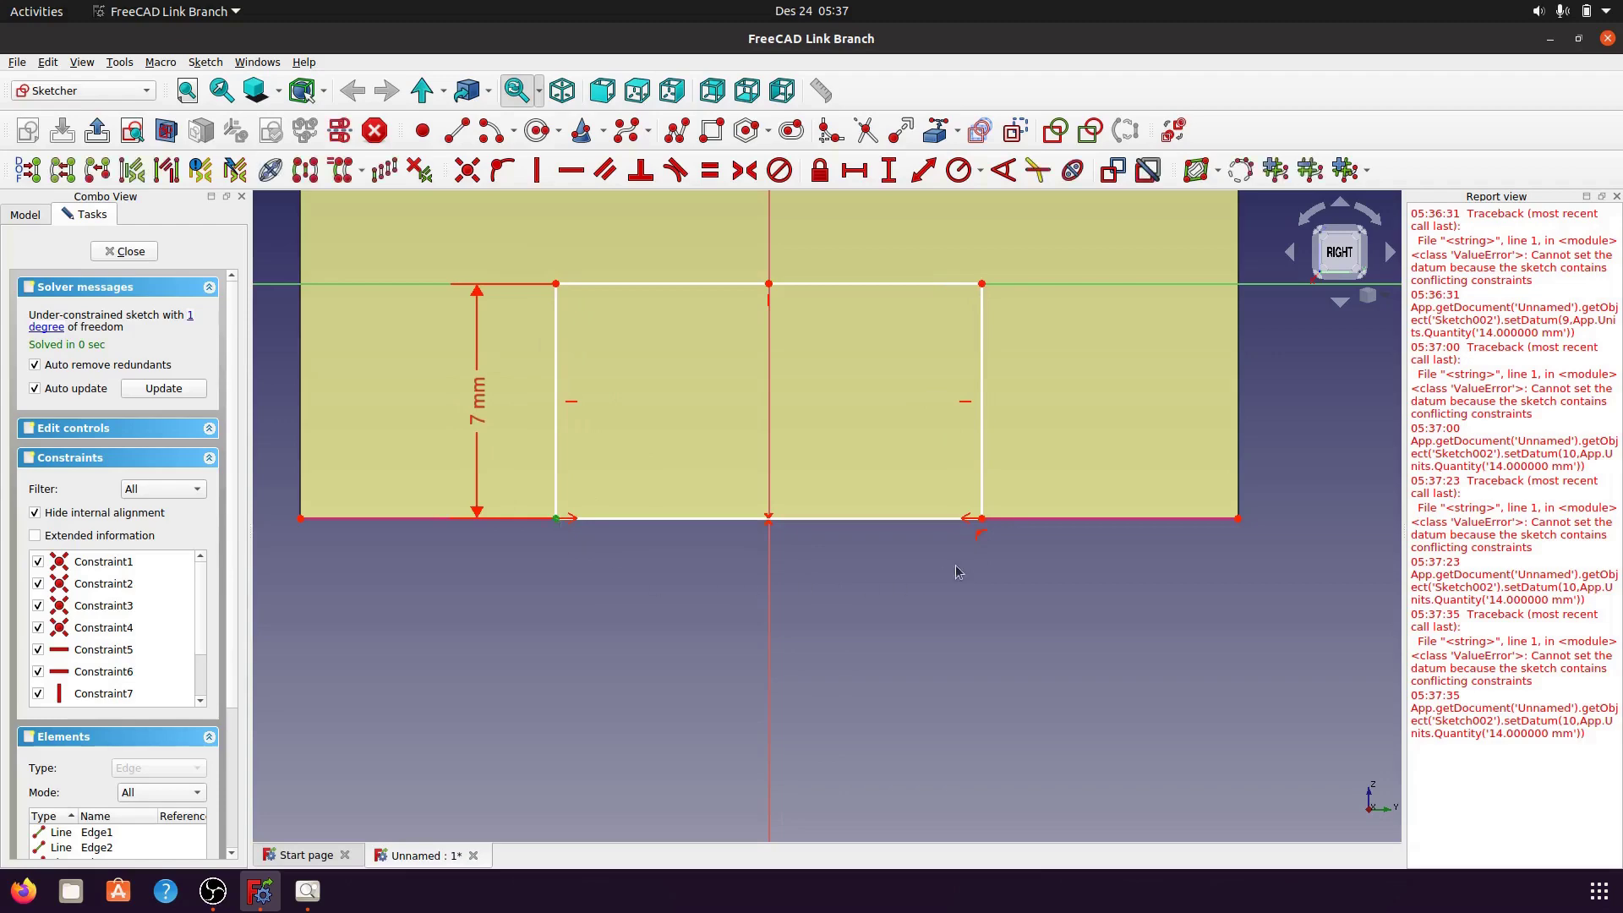
click(981, 519)
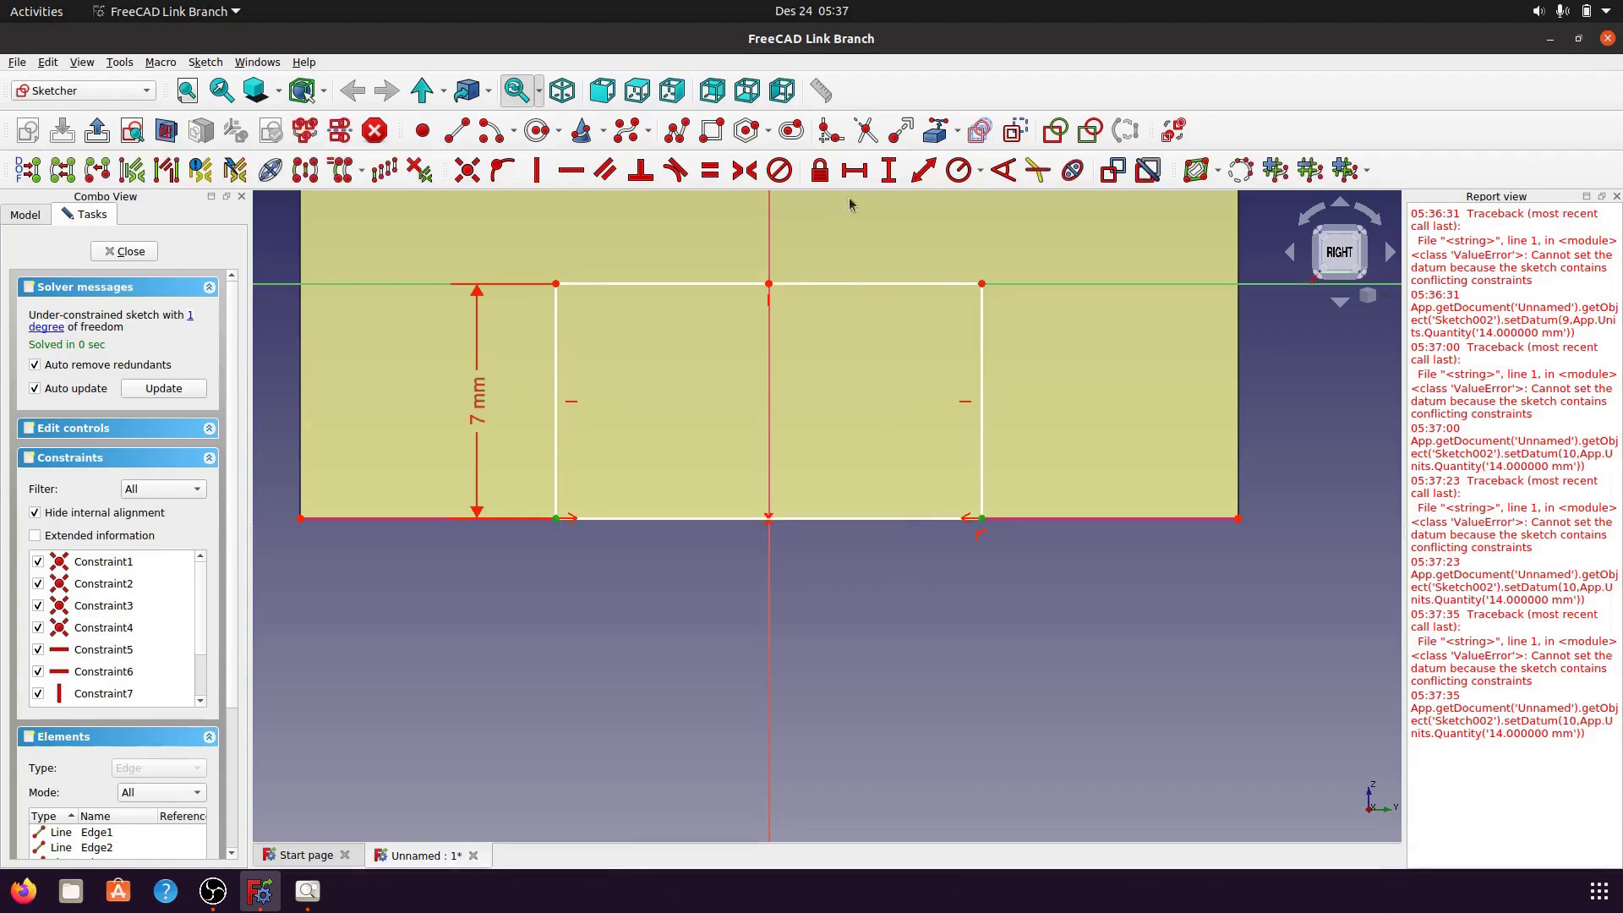
click(864, 169)
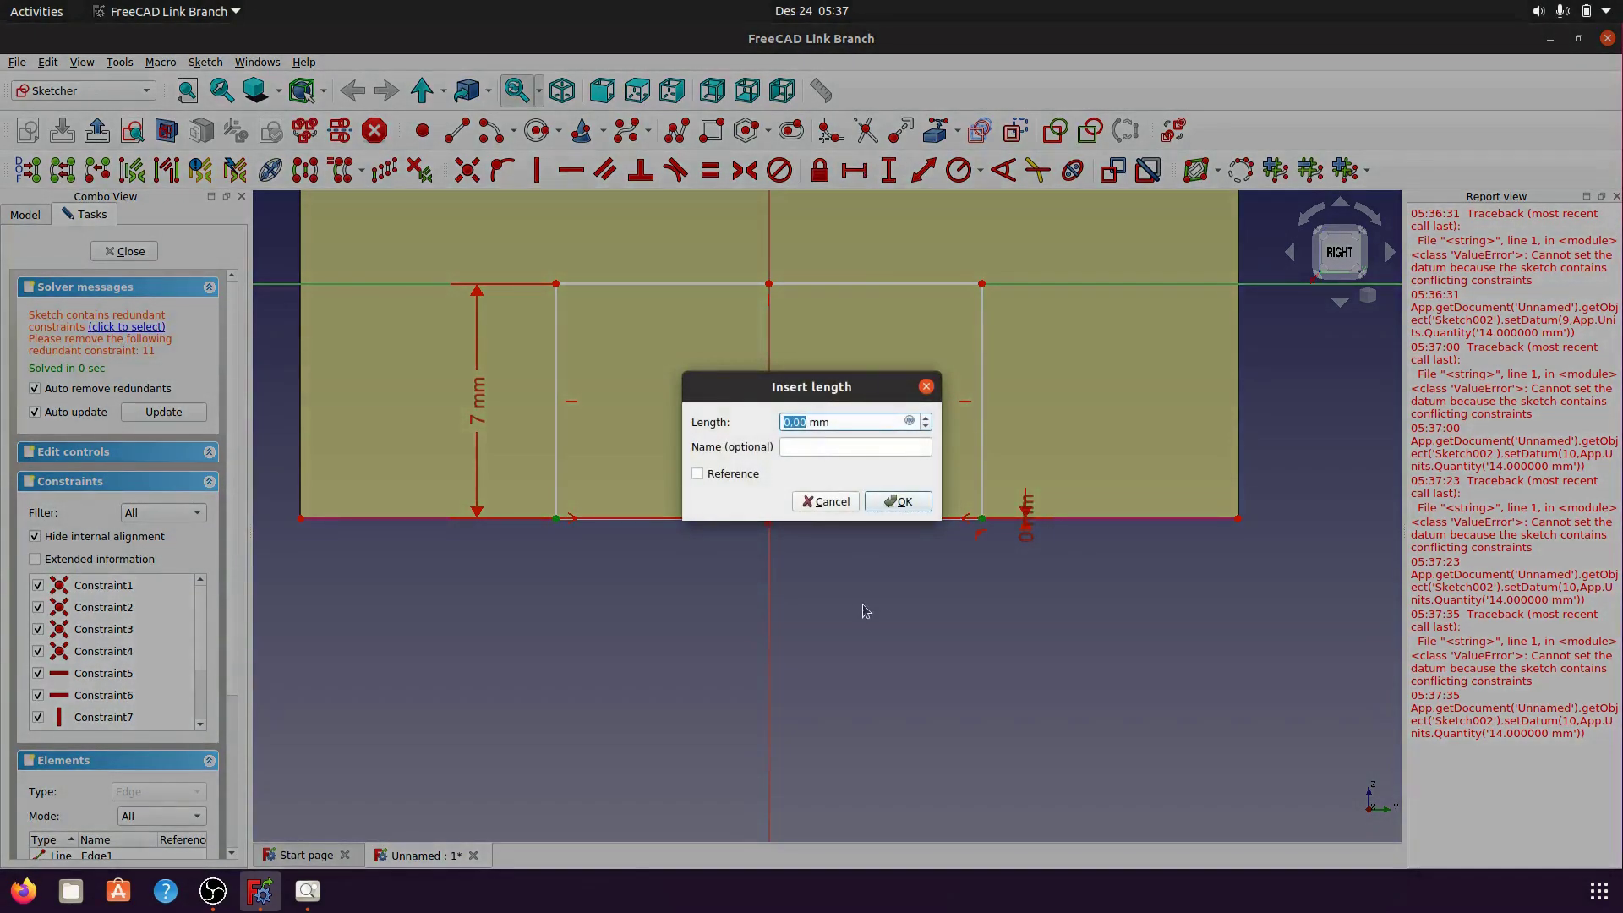
text(14)
click(899, 504)
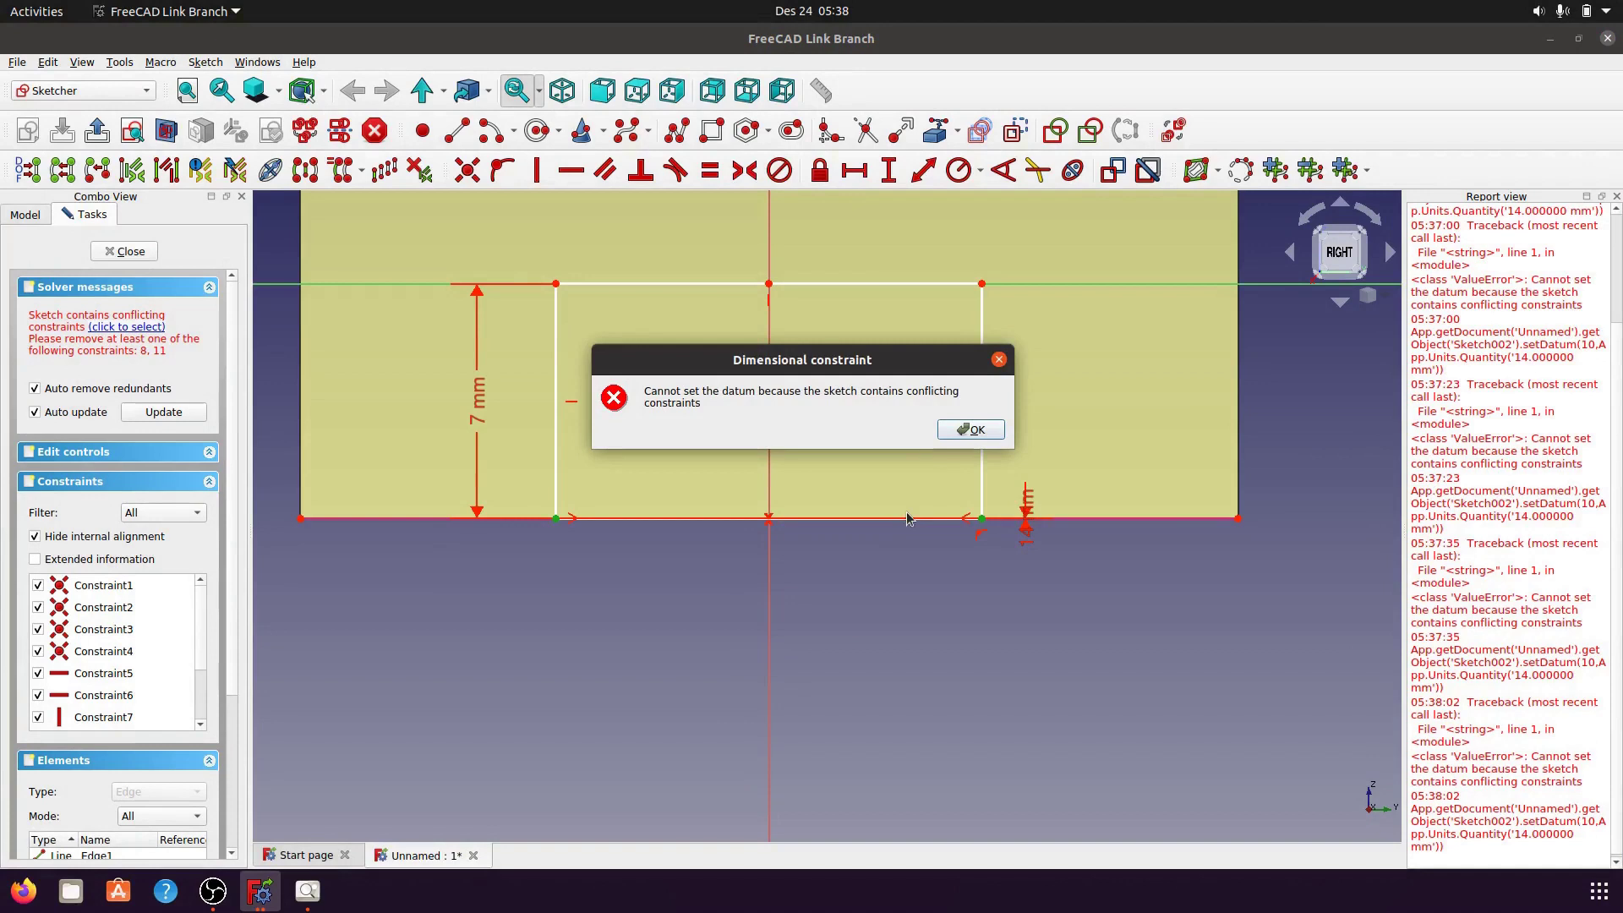
click(996, 431)
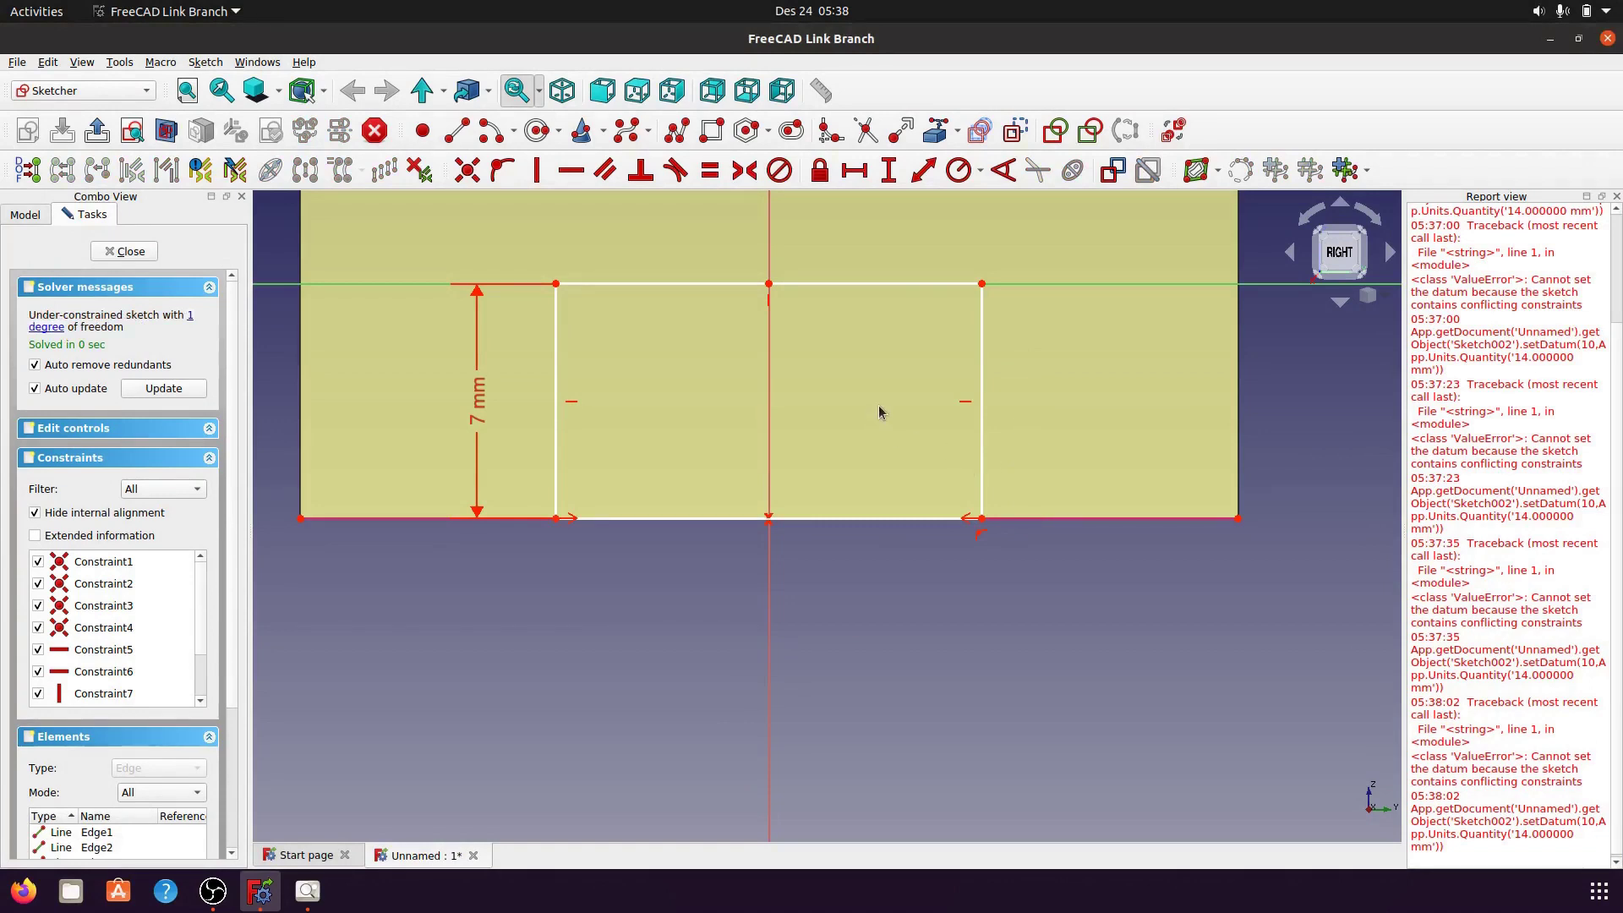
click(1617, 196)
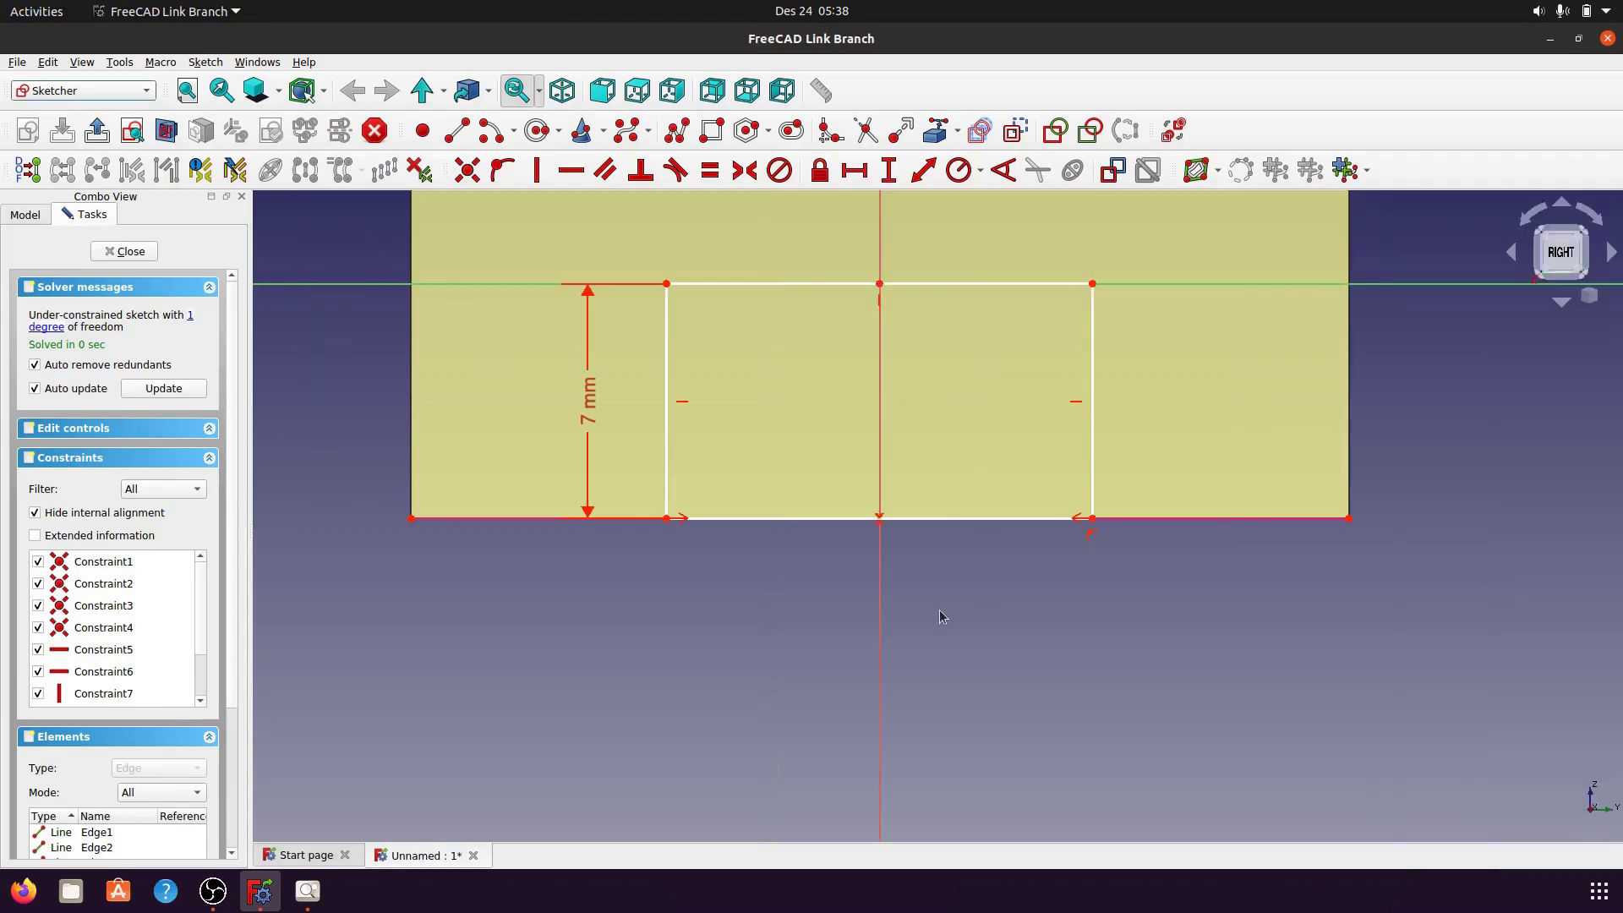
- Constrain the slot's bottom edge to 14 mm and move the label below the rectangle
click(906, 522)
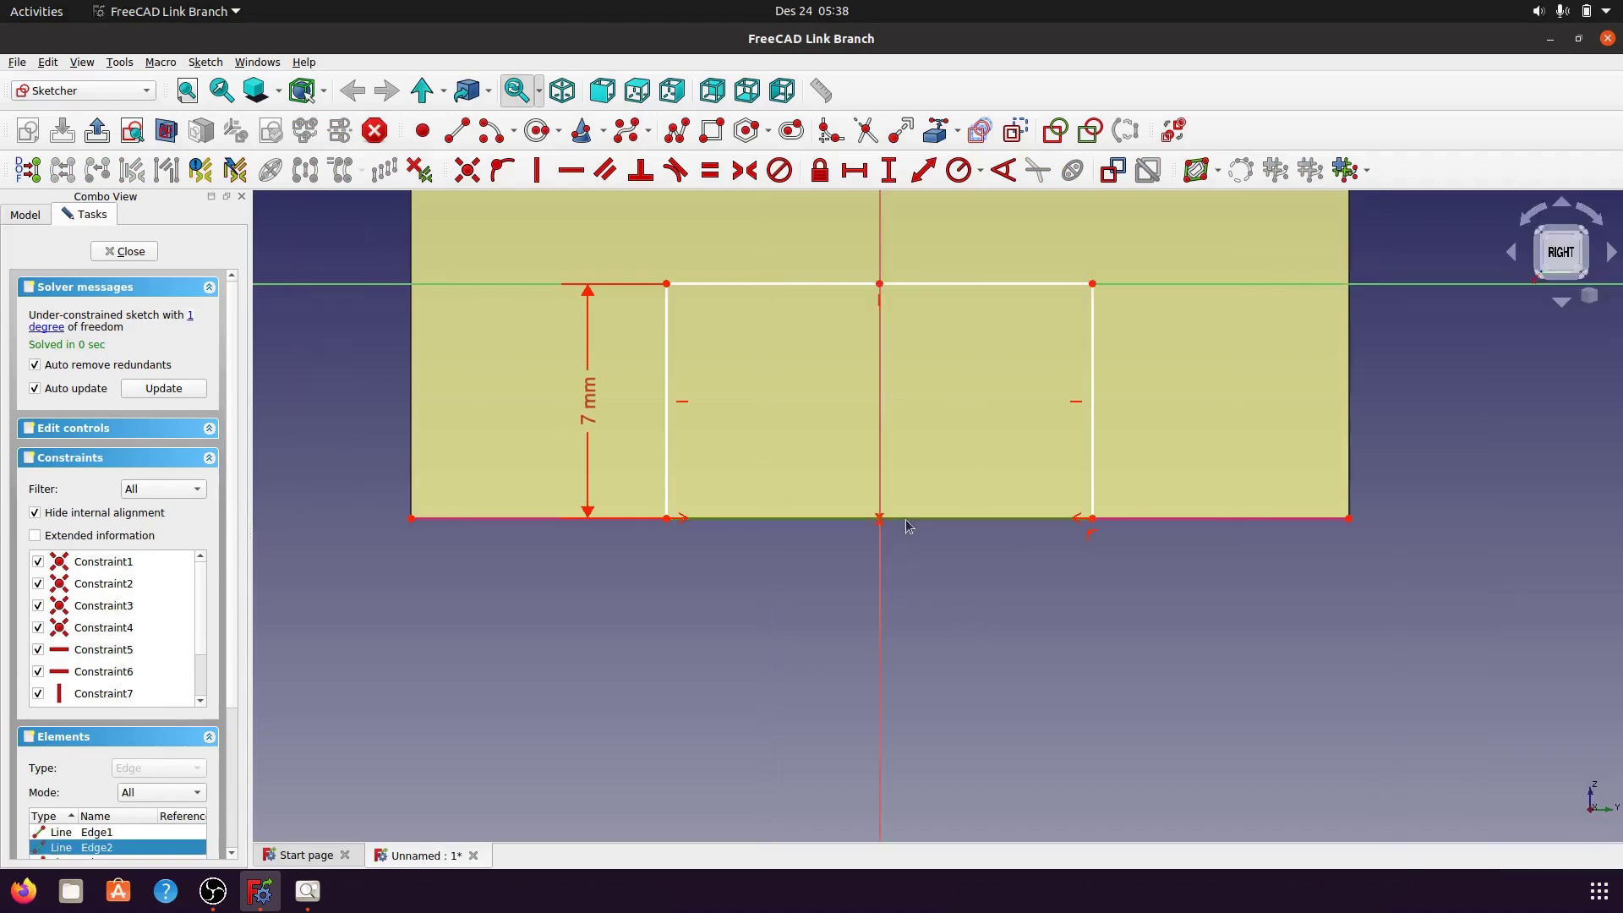
click(924, 171)
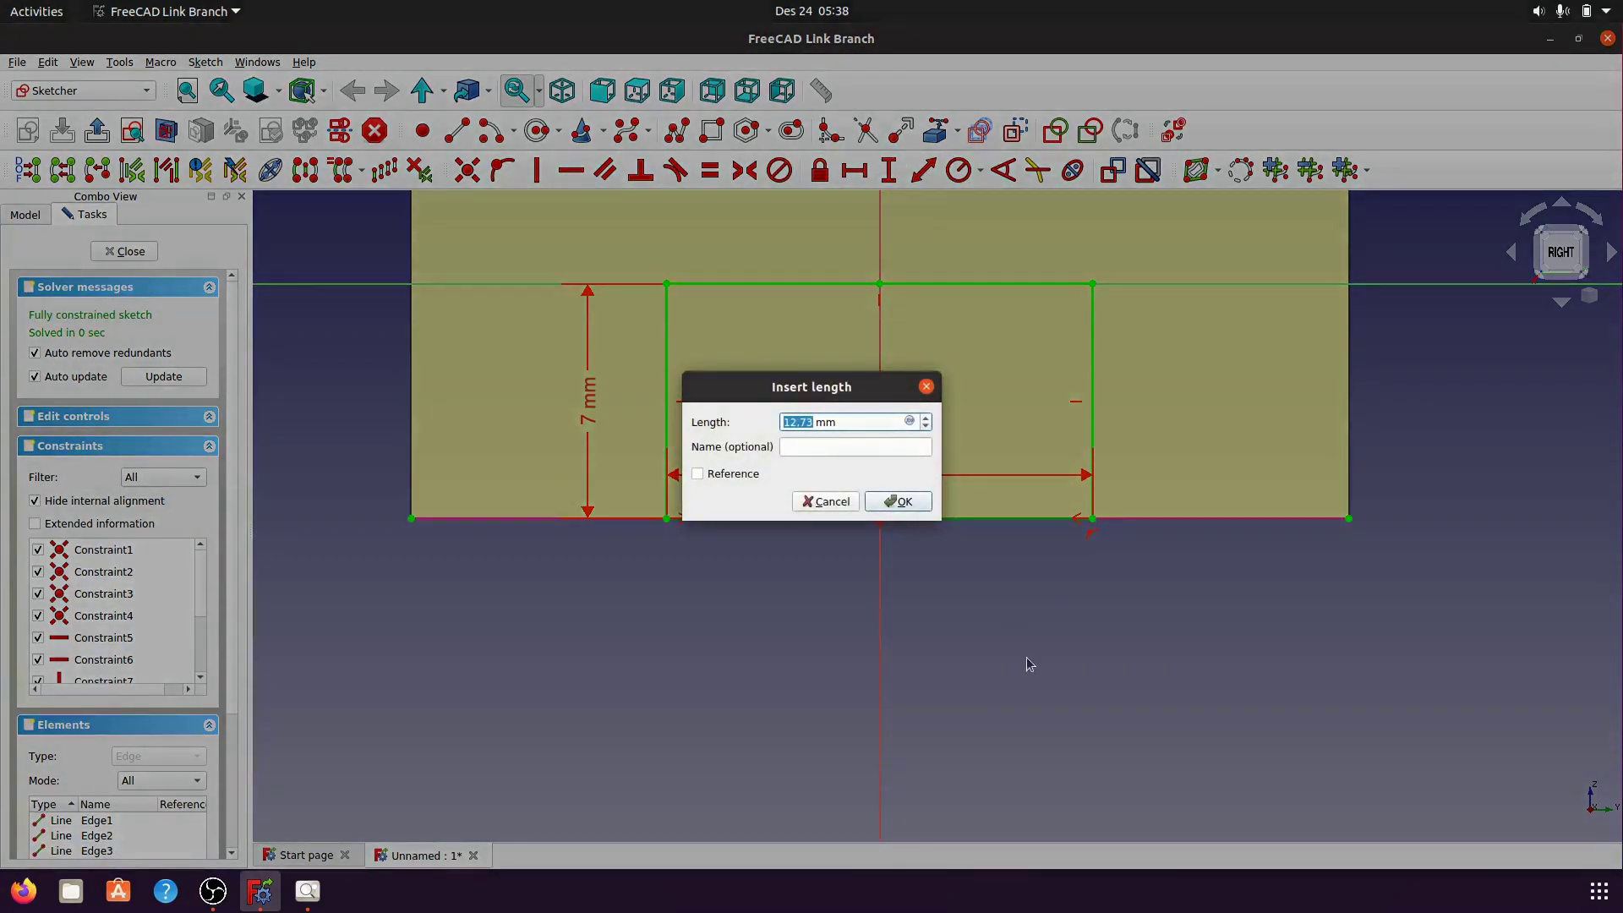
text(1)
click(901, 502)
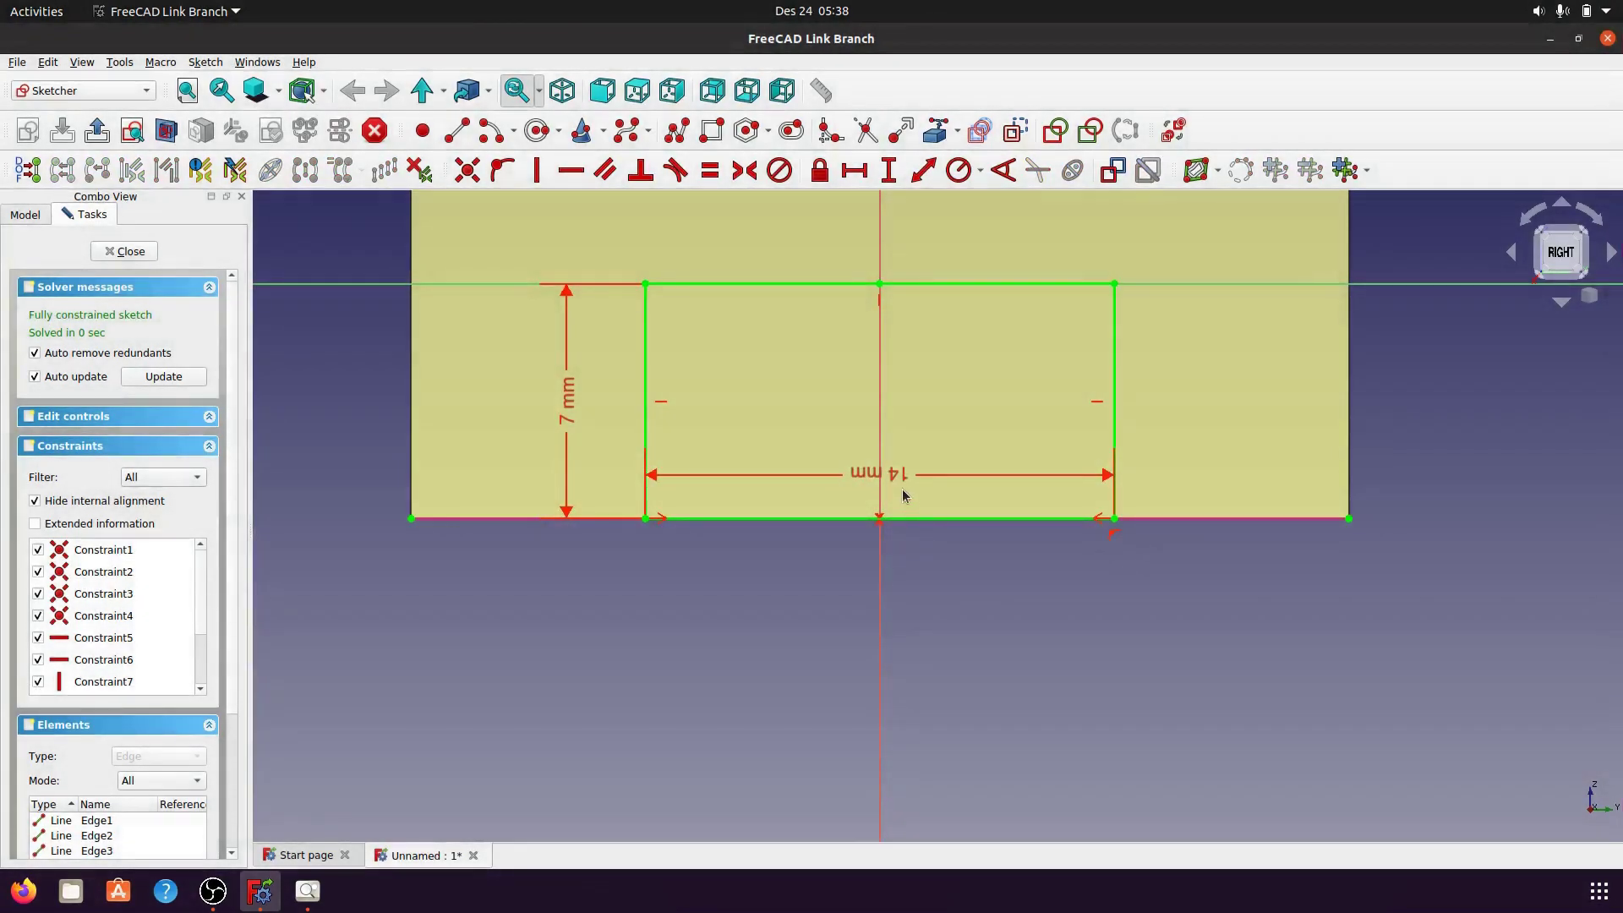
drag(896, 478, 879, 607)
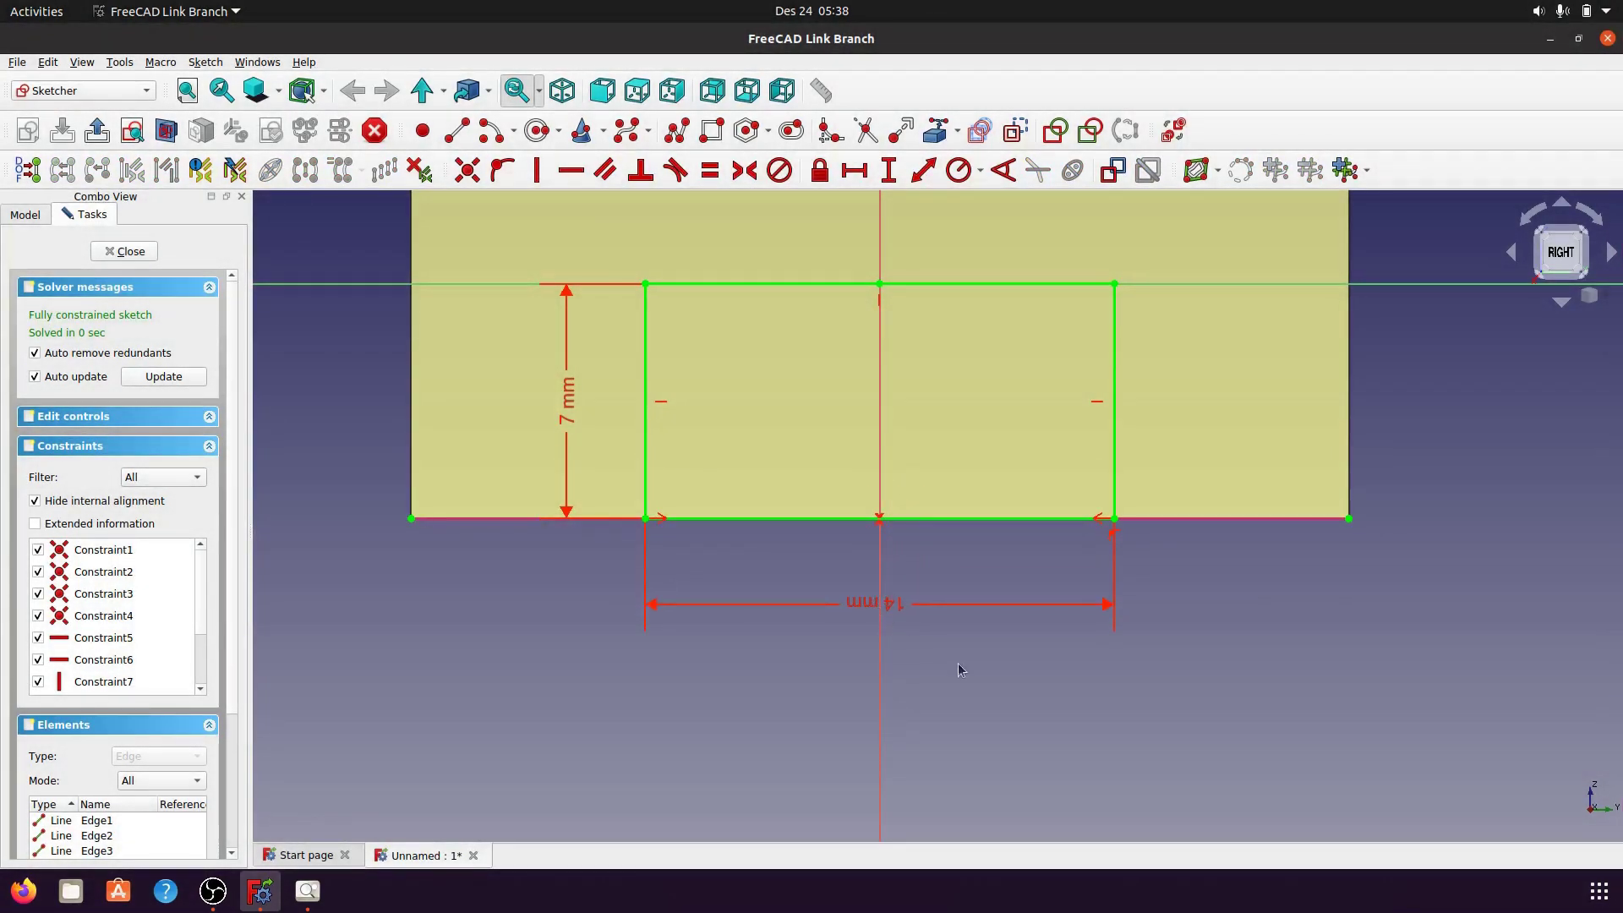
- Zoom, pan and rotate the view to recentre the fully constrained sketch
scroll(846, 668, down, 1)
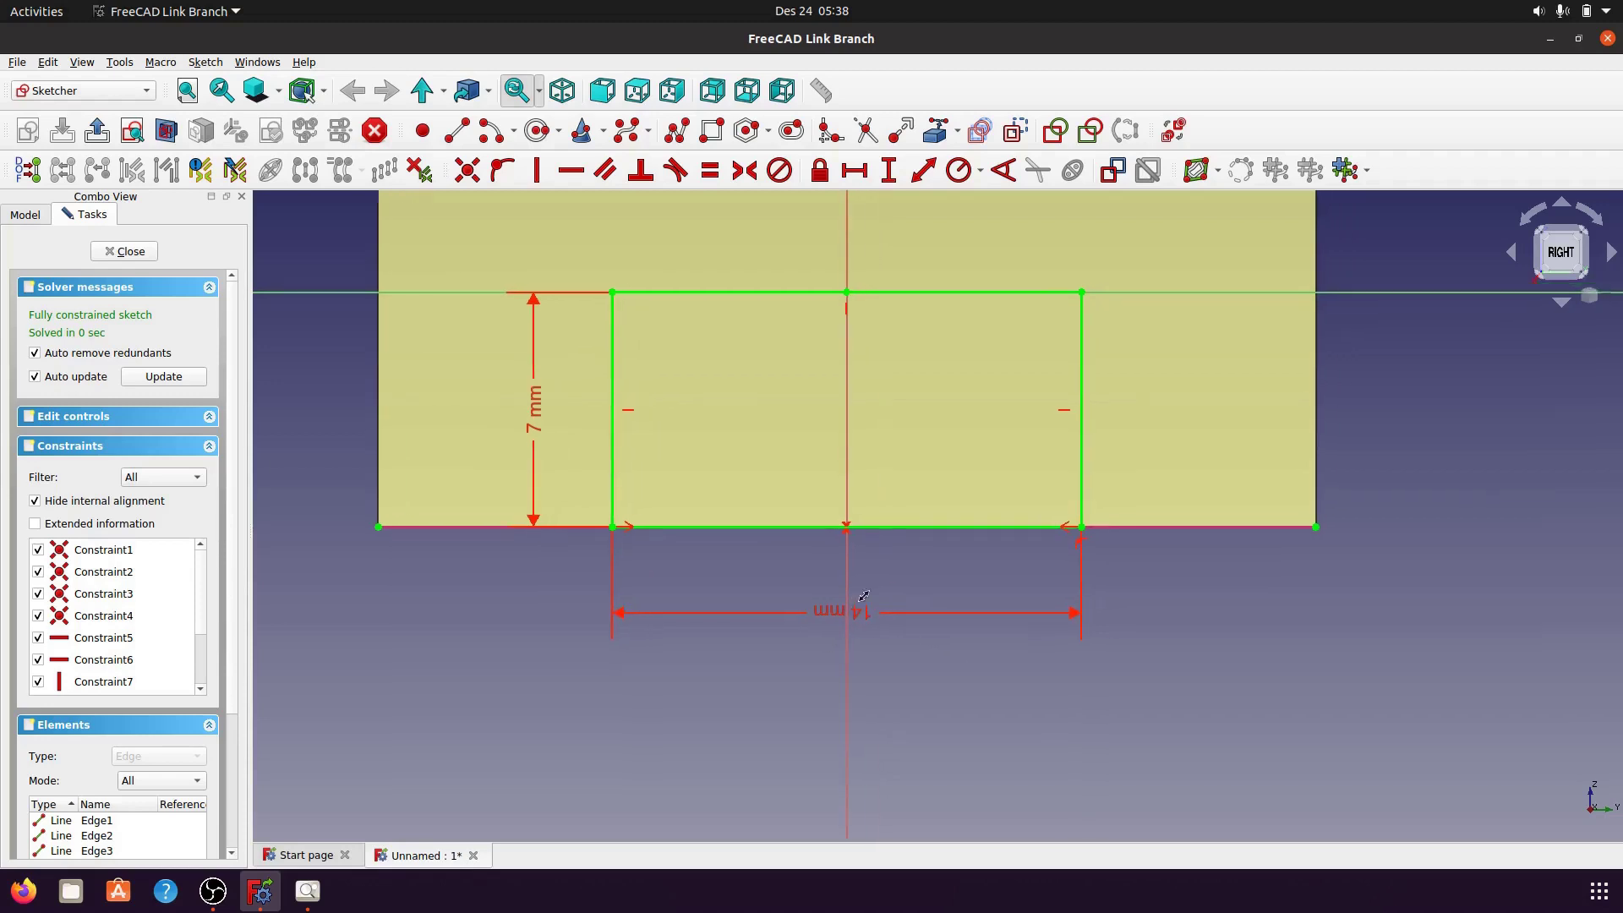
scroll(869, 715, down, 4)
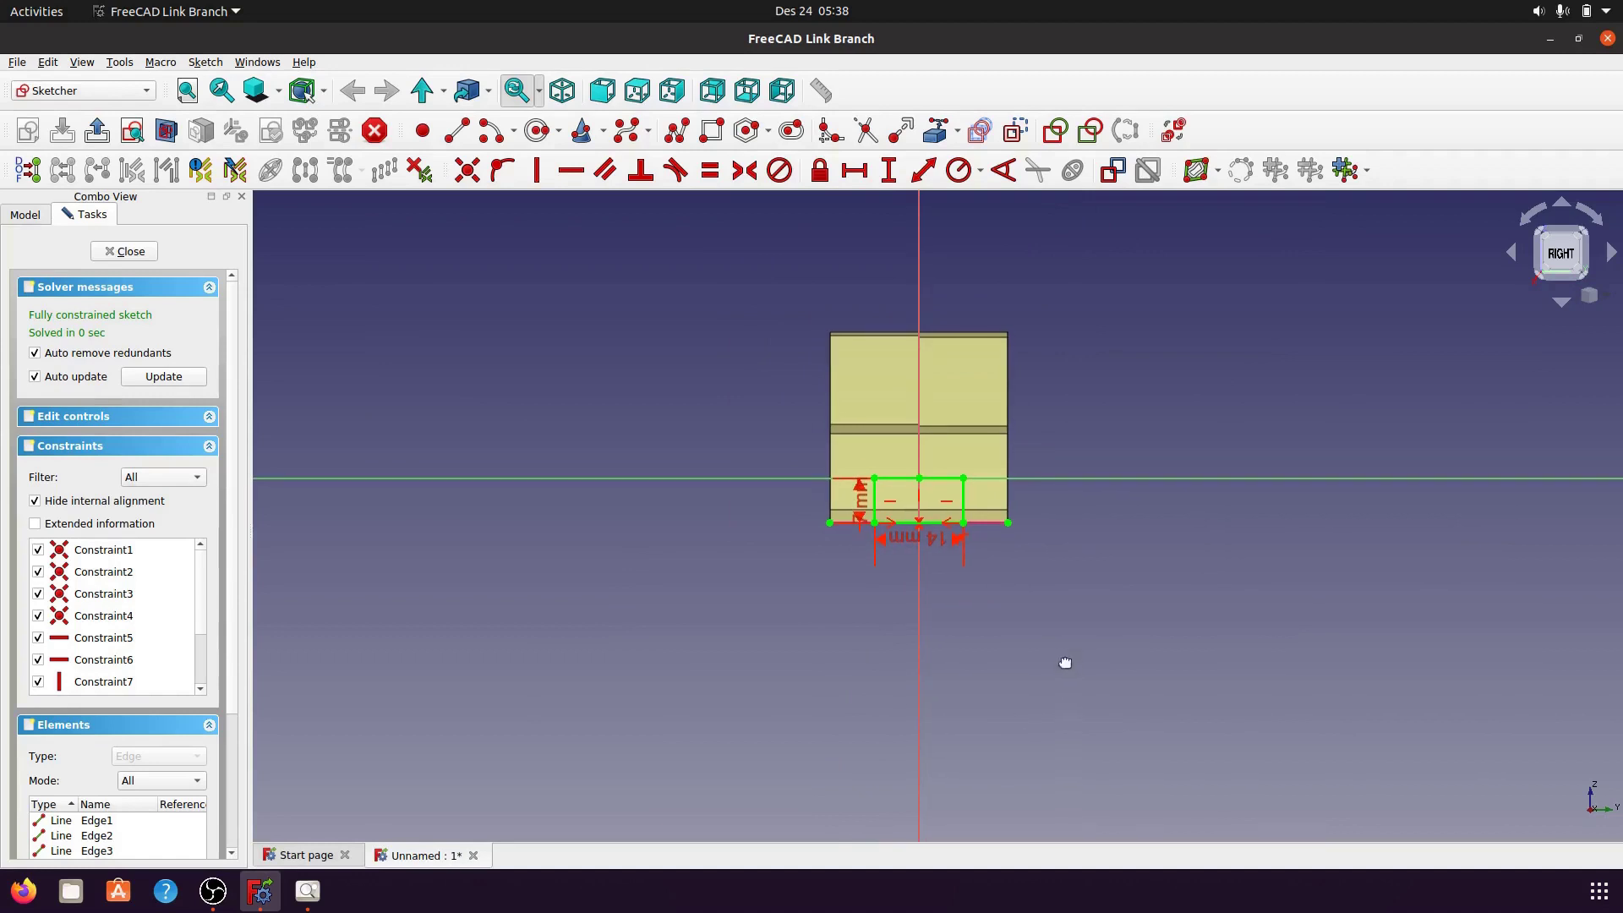
scroll(997, 580, up, 4)
middle_drag(998, 580, 1005, 794)
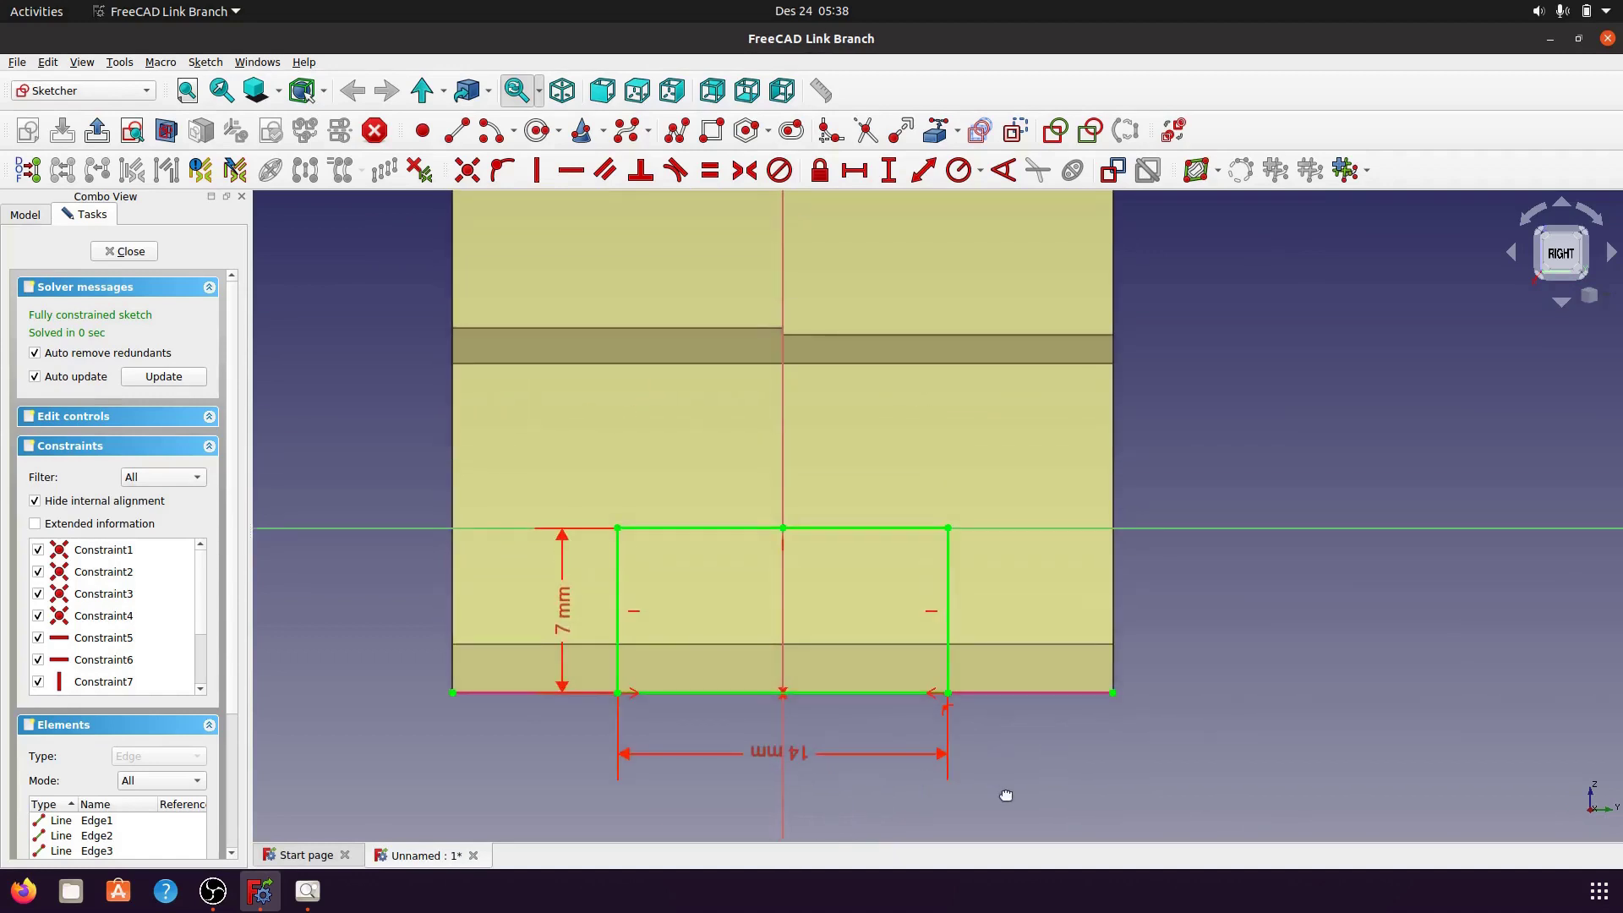
scroll(967, 607, down, 2)
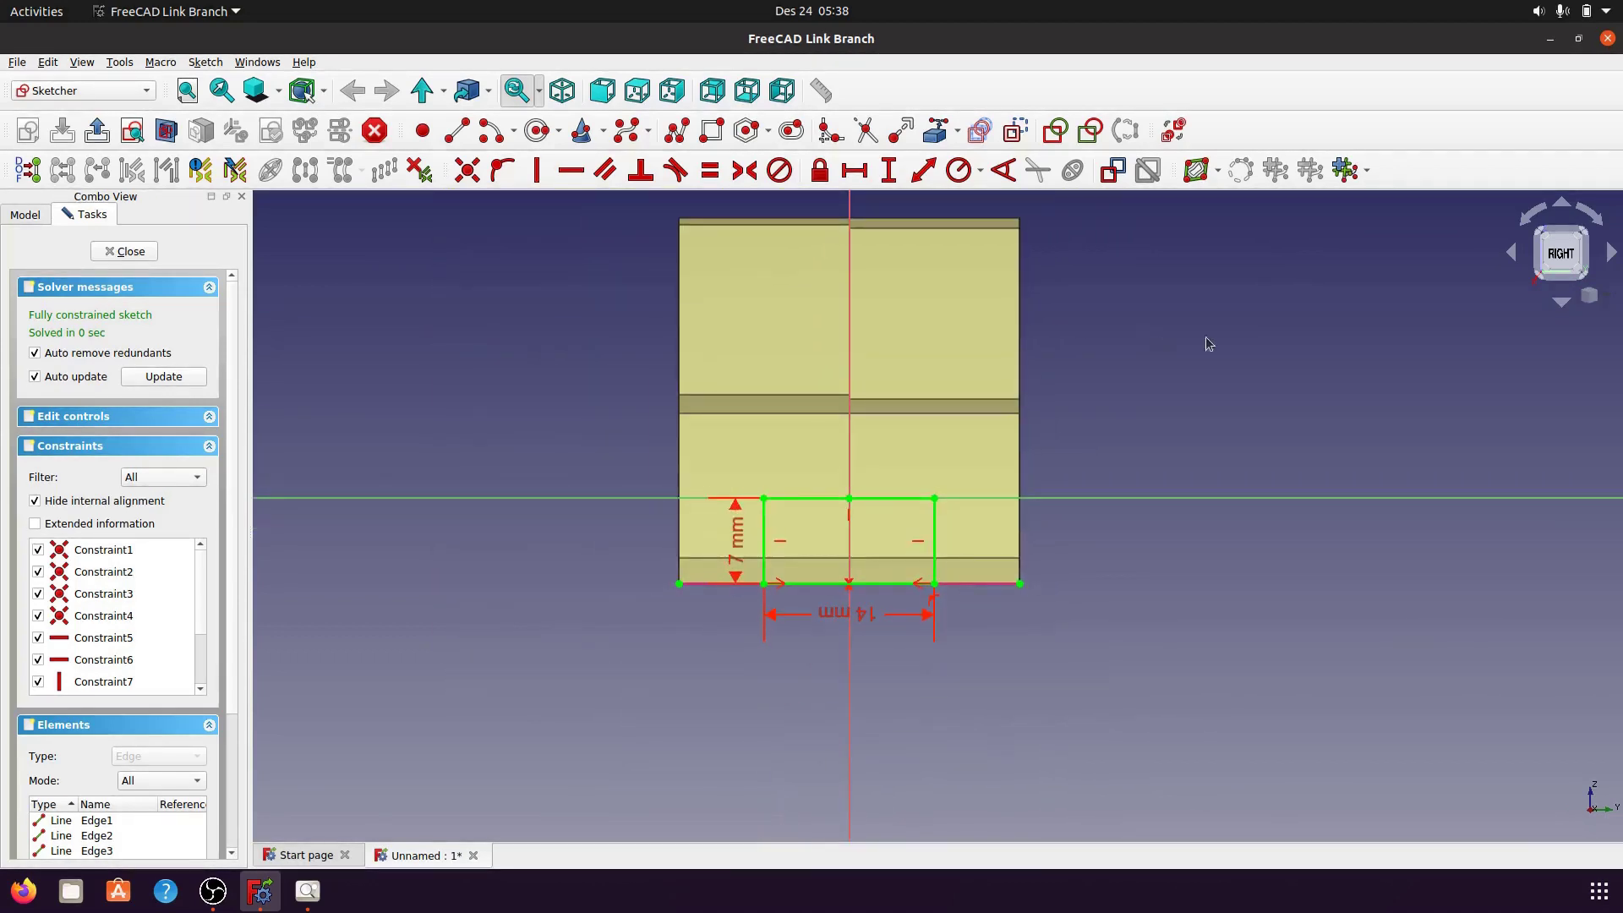
click(1601, 224)
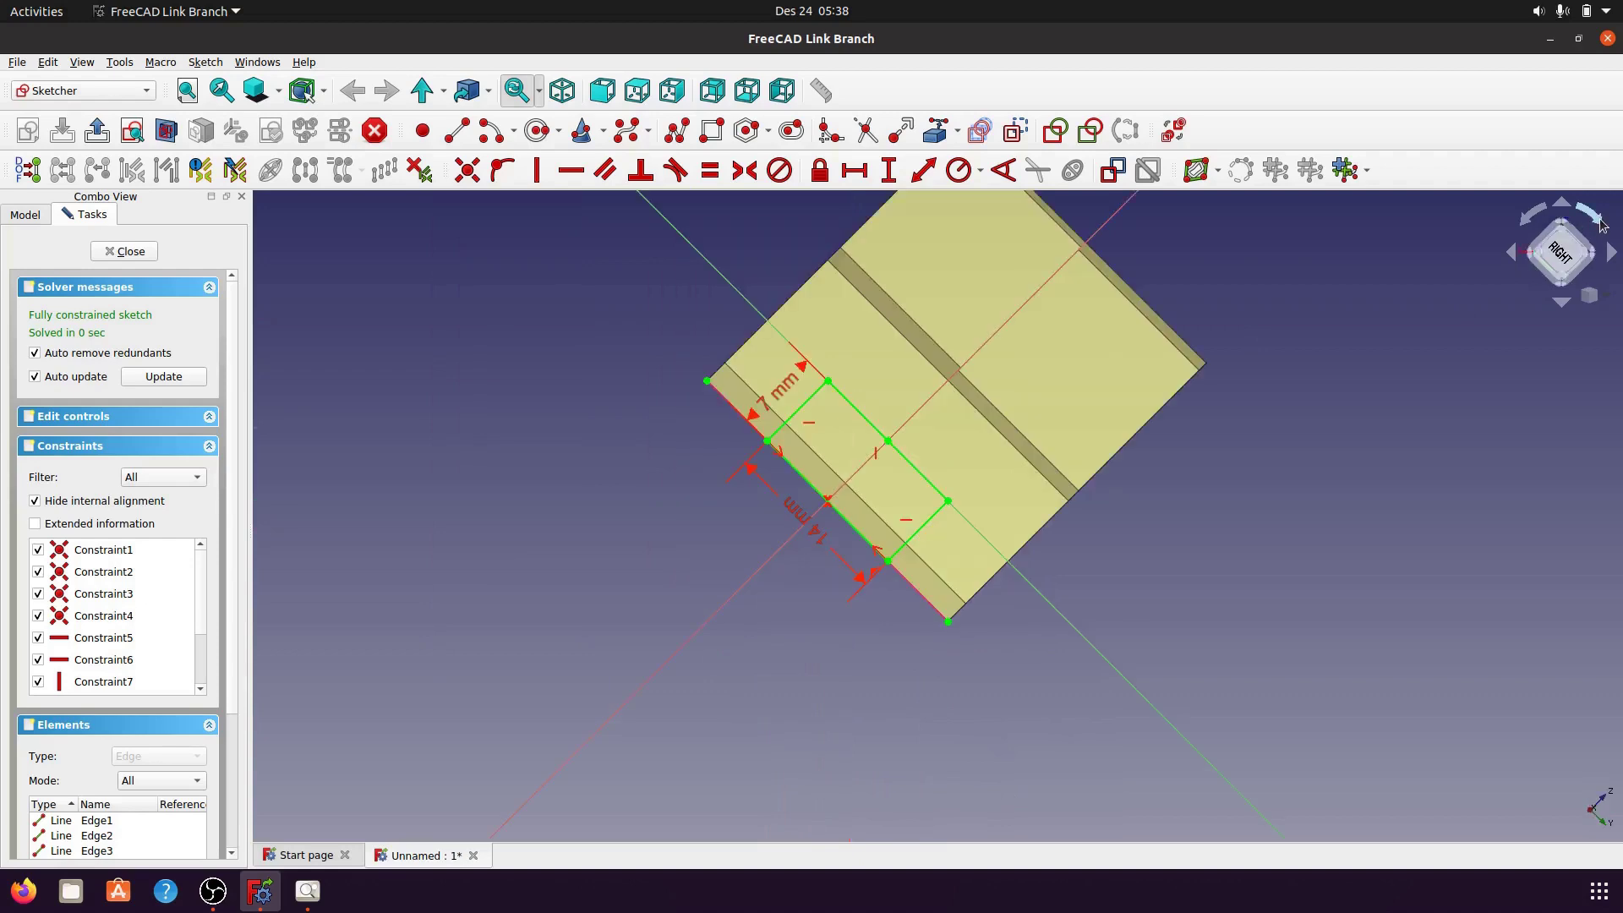
click(1601, 224)
click(1601, 224)
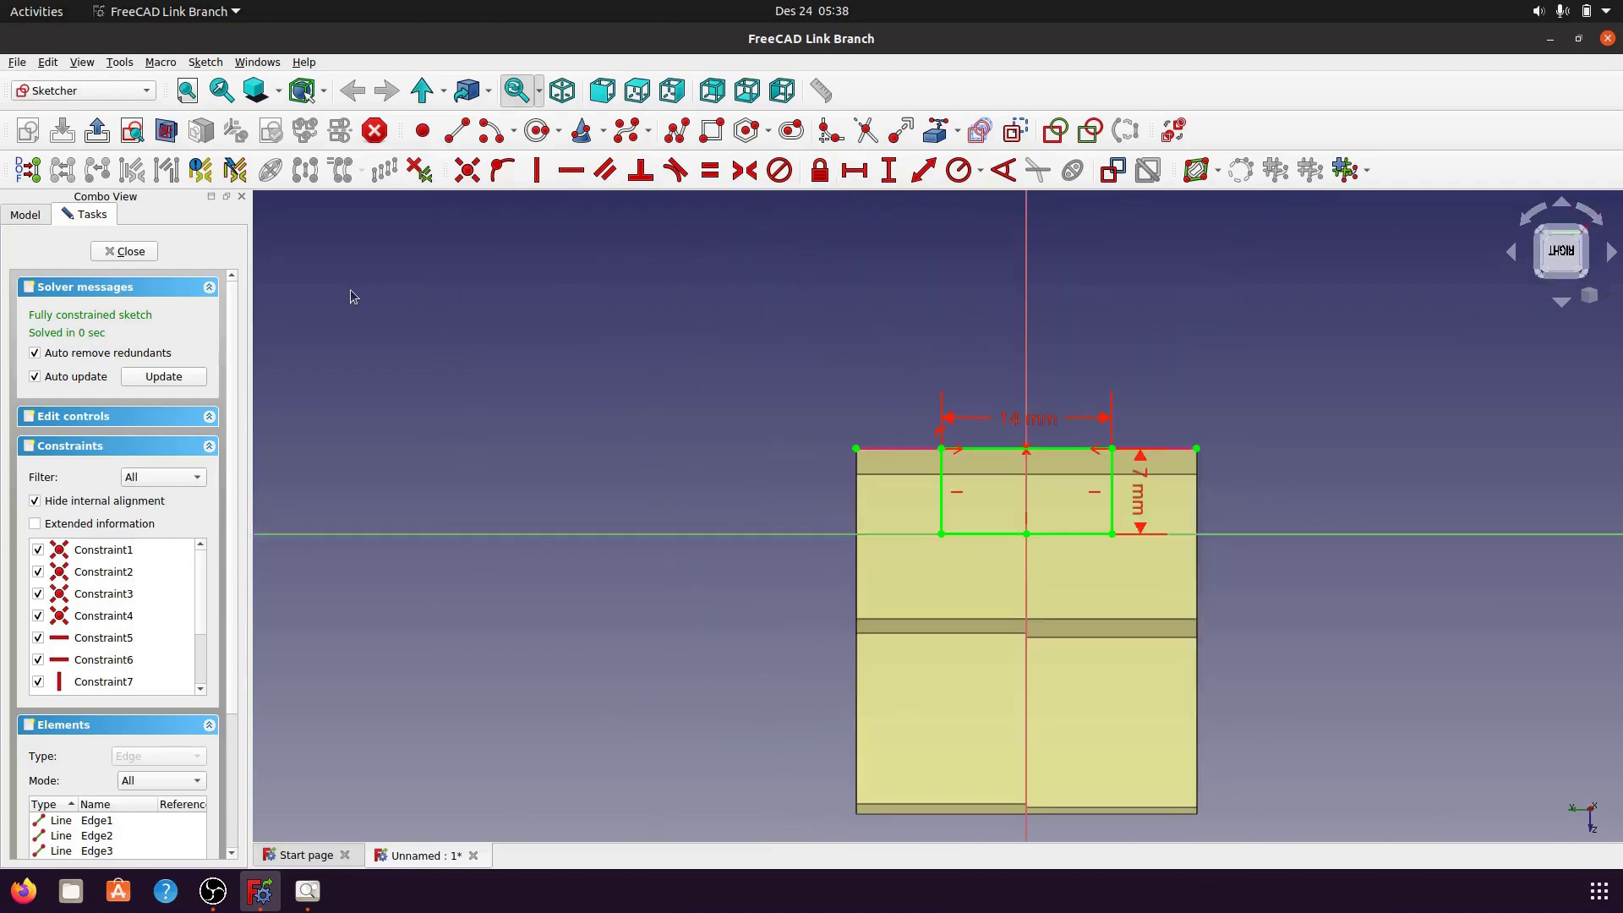
middle_drag(515, 368, 345, 303)
scroll(345, 303, up, 1)
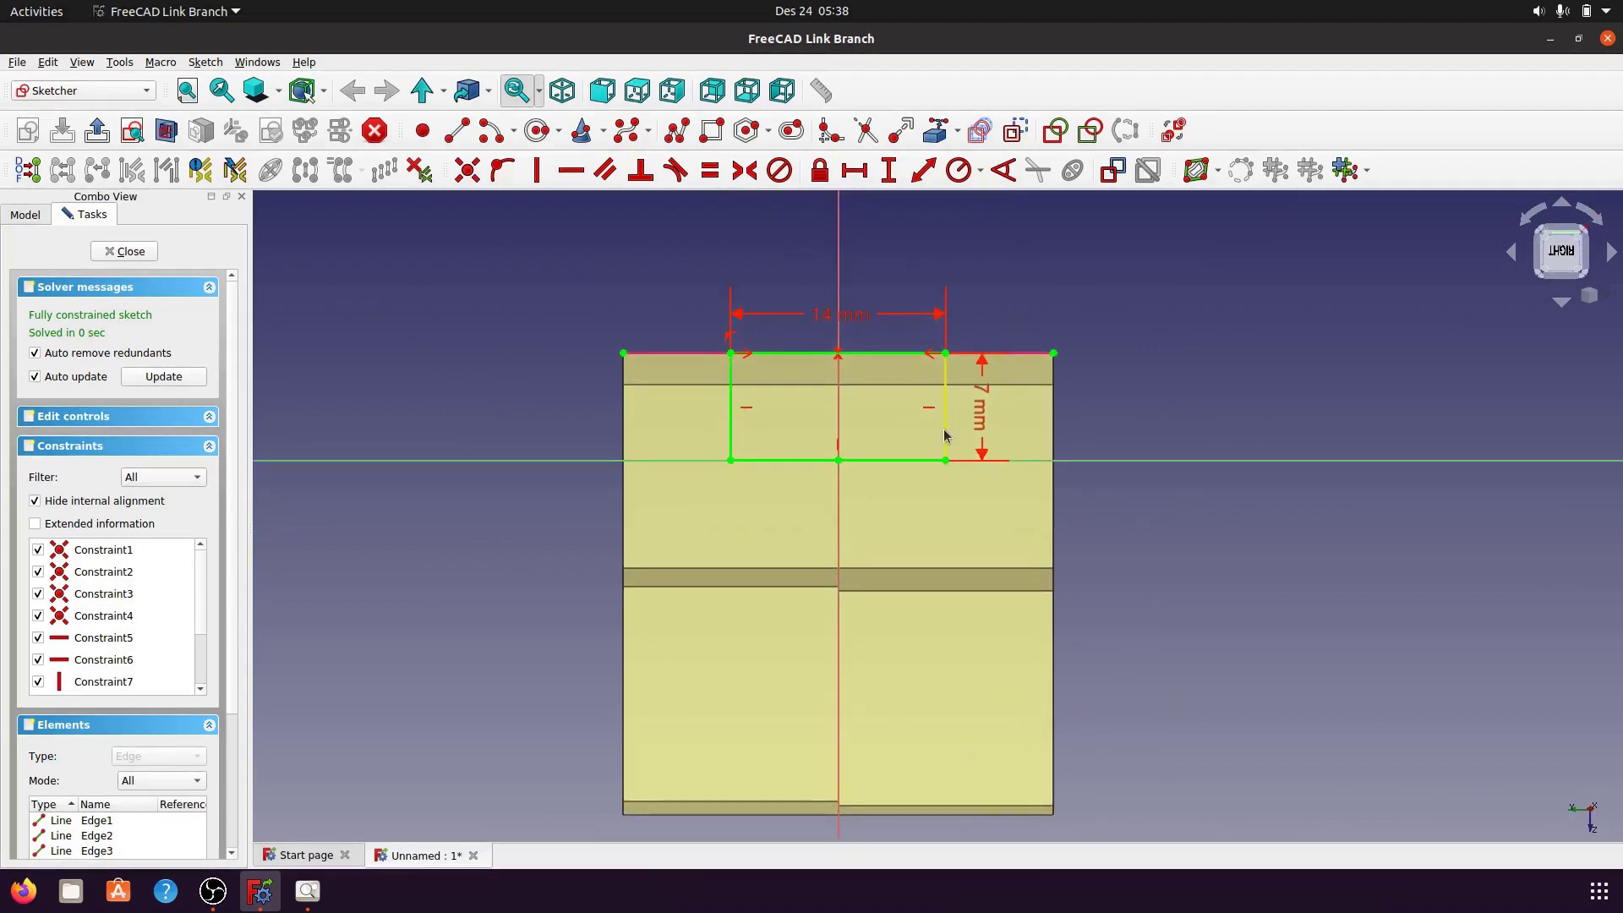
- Close the slot sketch and recentre the stepped block in the 3D view
click(128, 251)
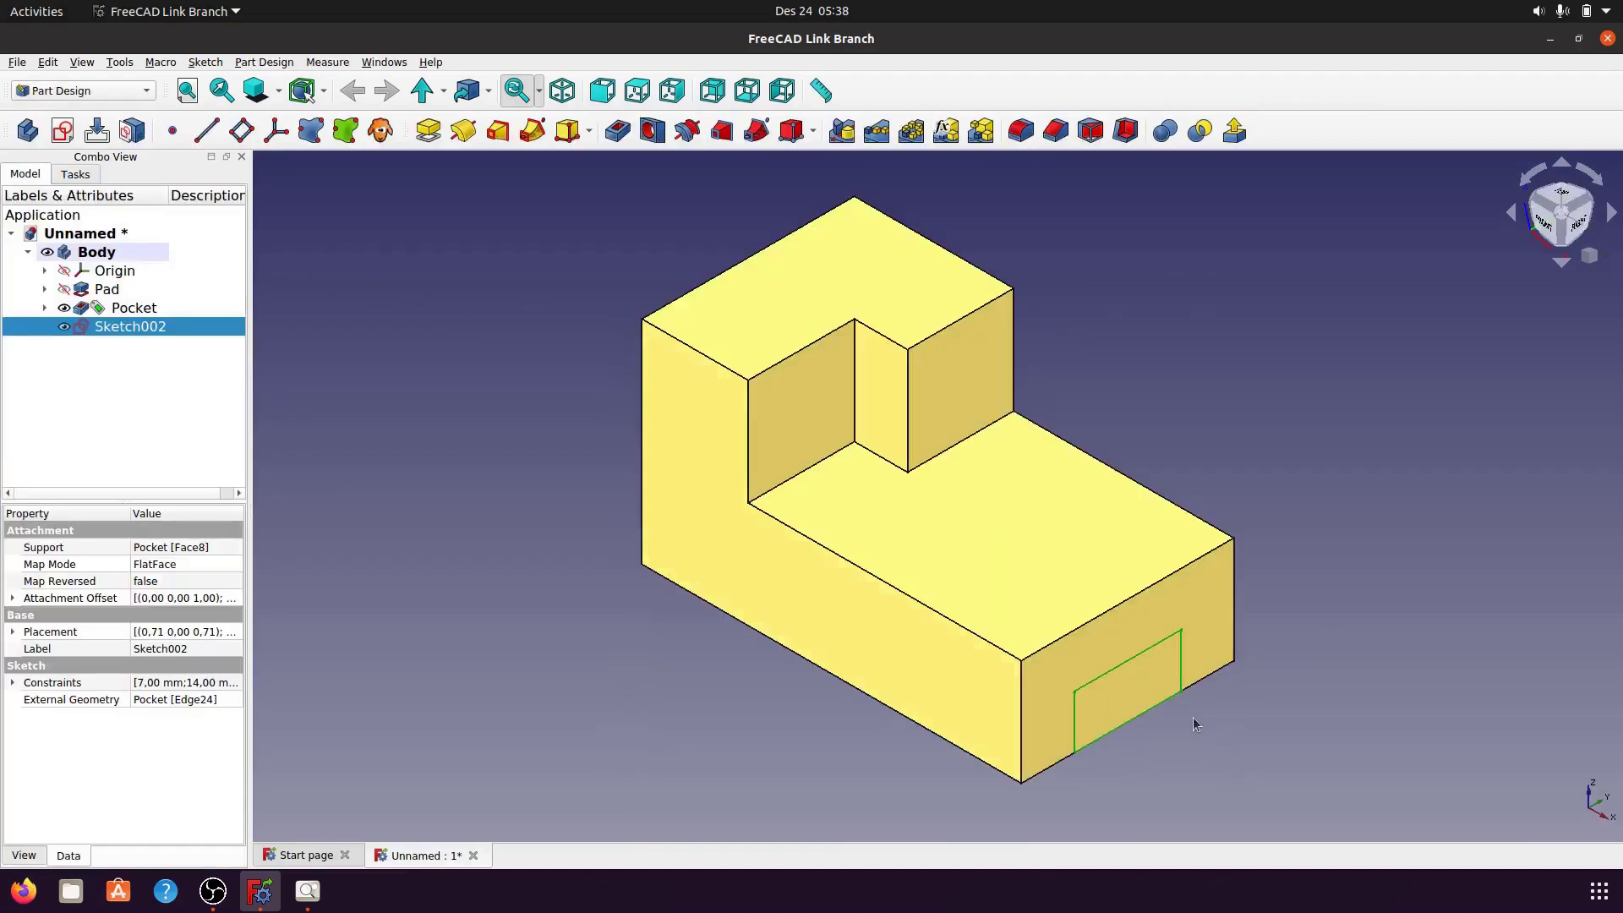
middle_drag(1170, 750, 1143, 723)
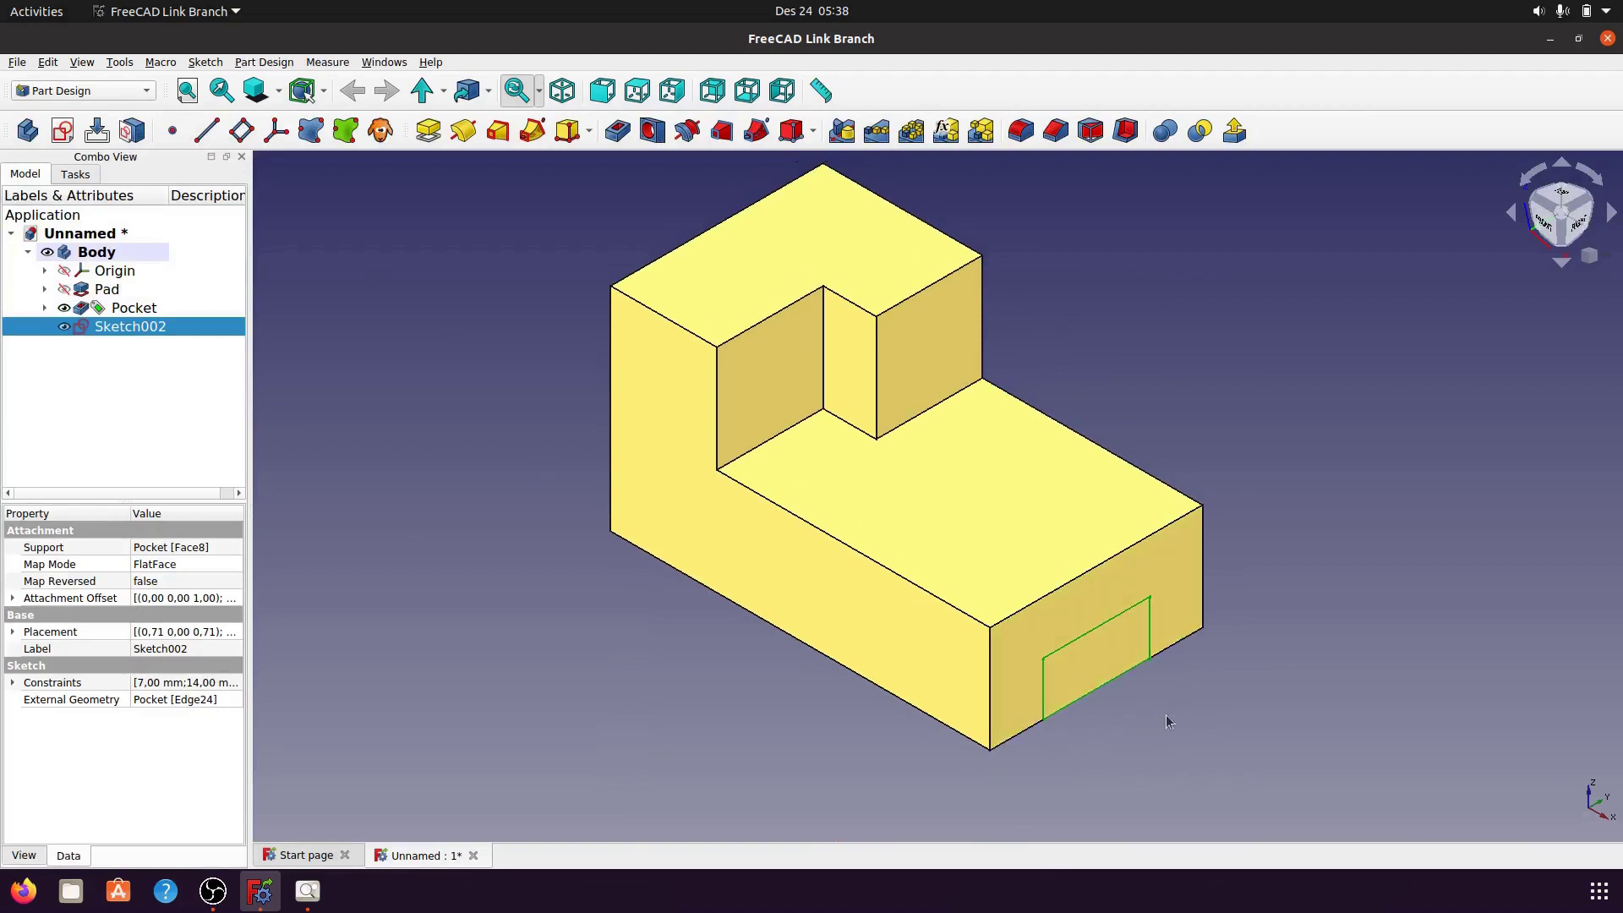
click(307, 890)
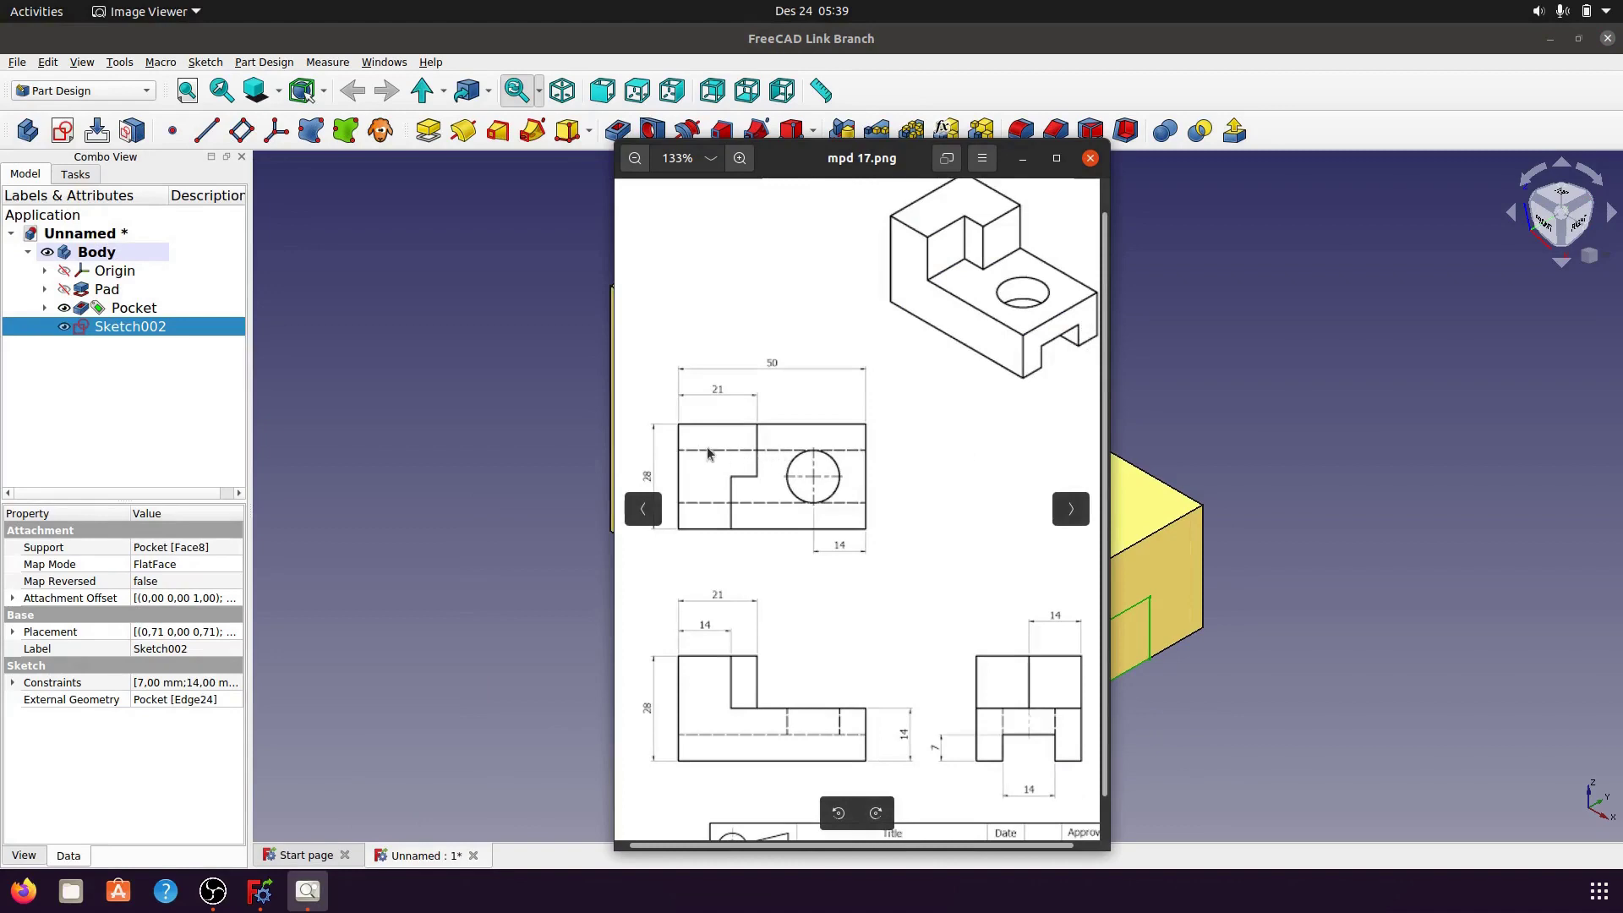
click(1023, 159)
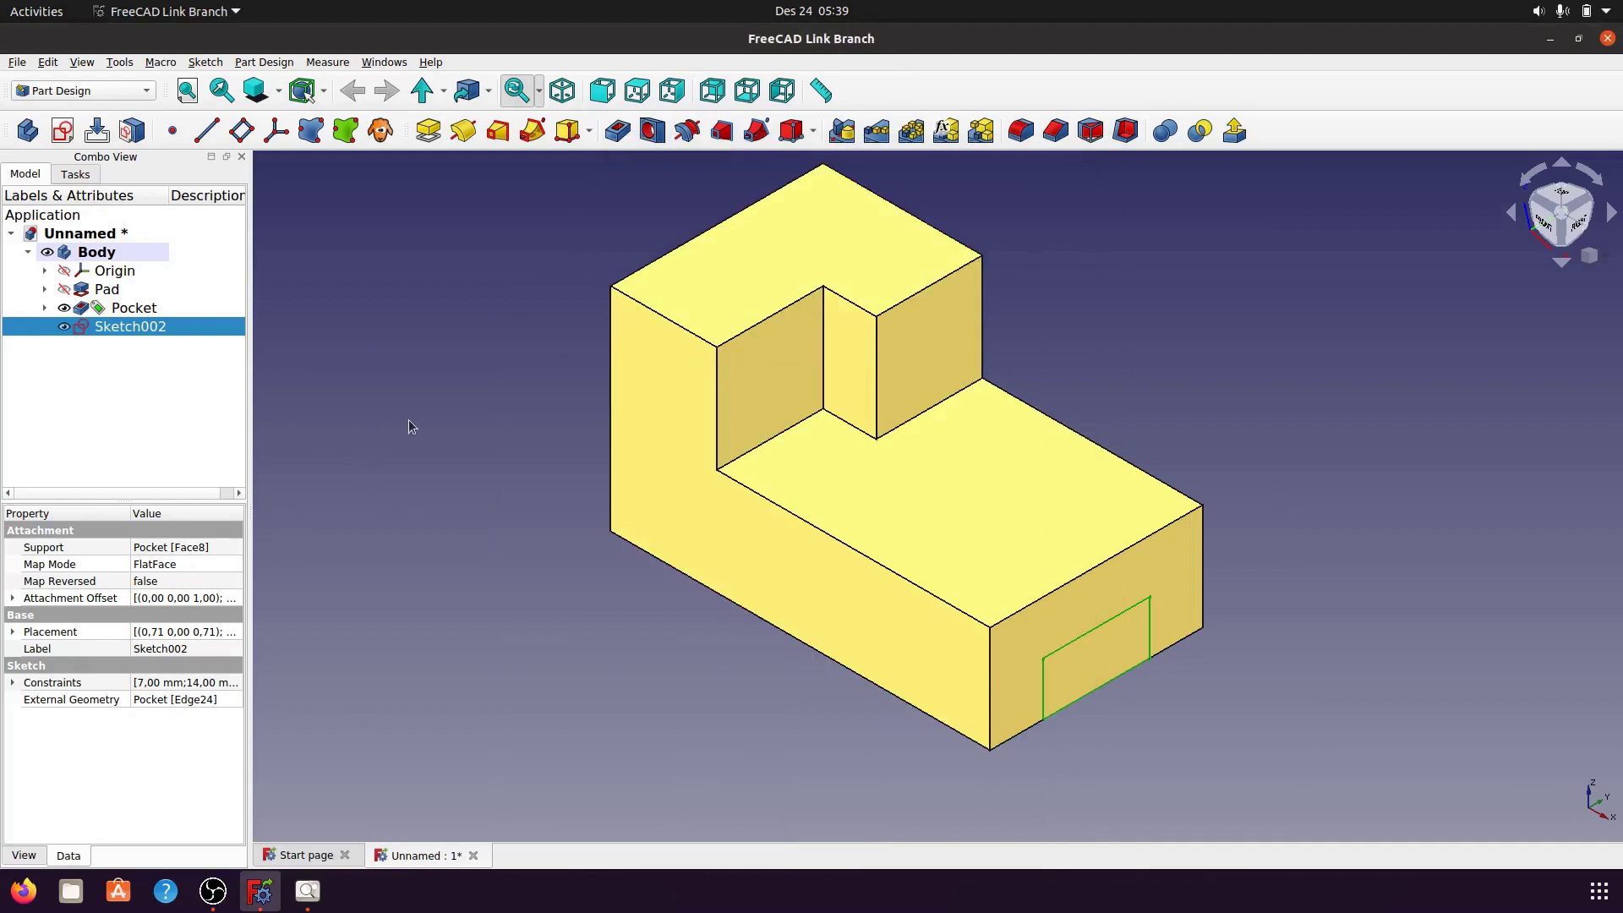
- Pocket the slot sketch with type 'To first', creating Pocket001 through the lower step
click(616, 134)
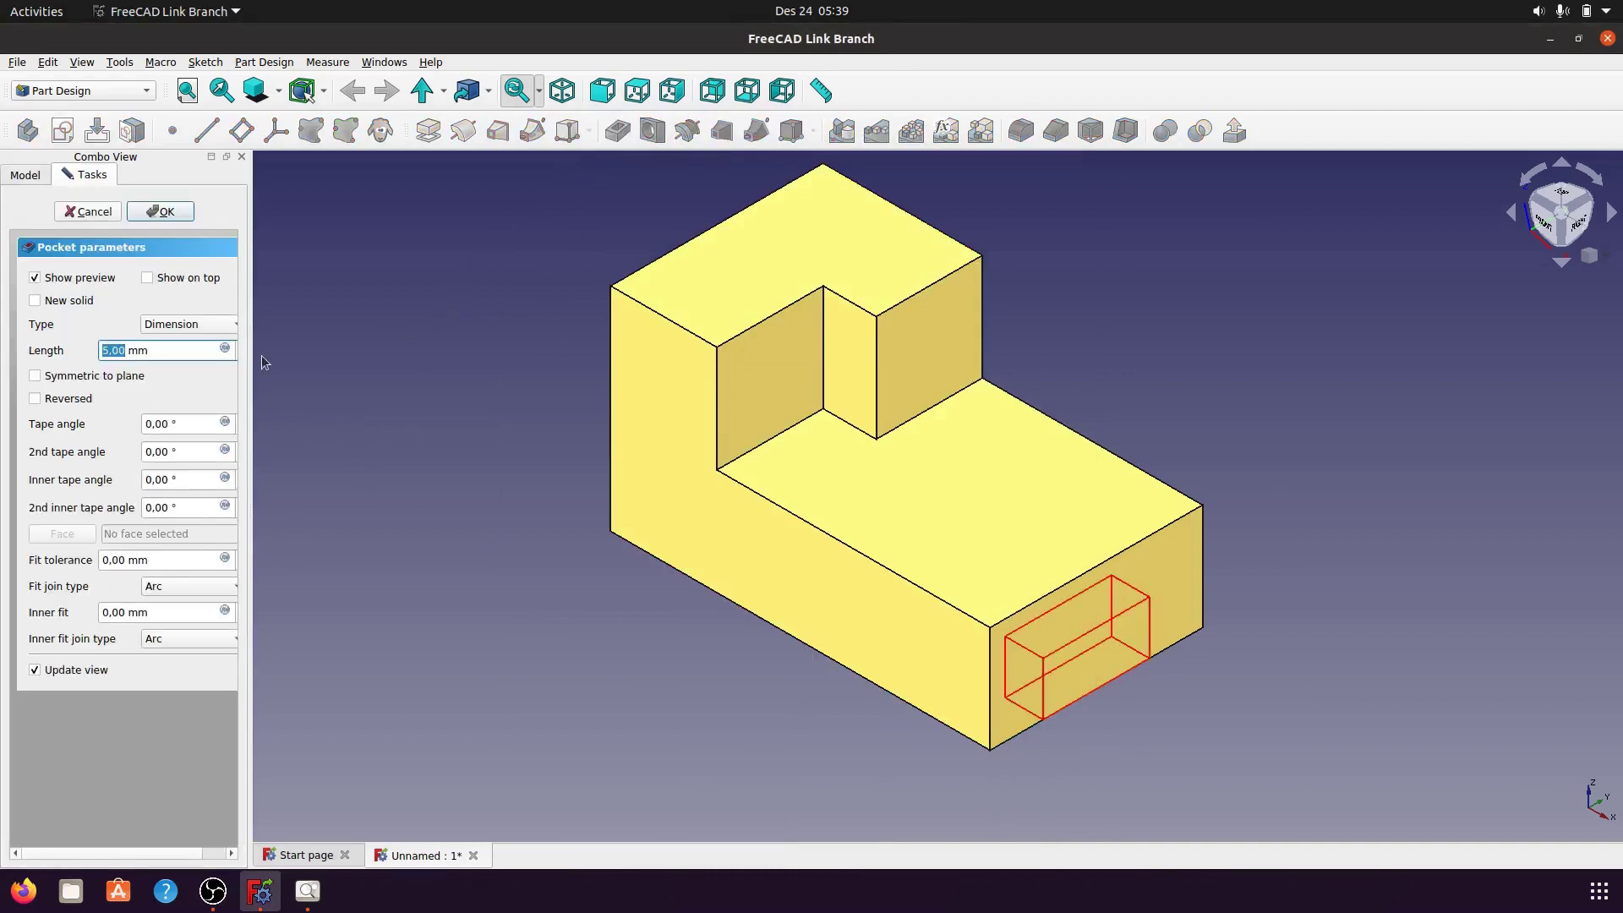
drag(251, 355, 314, 345)
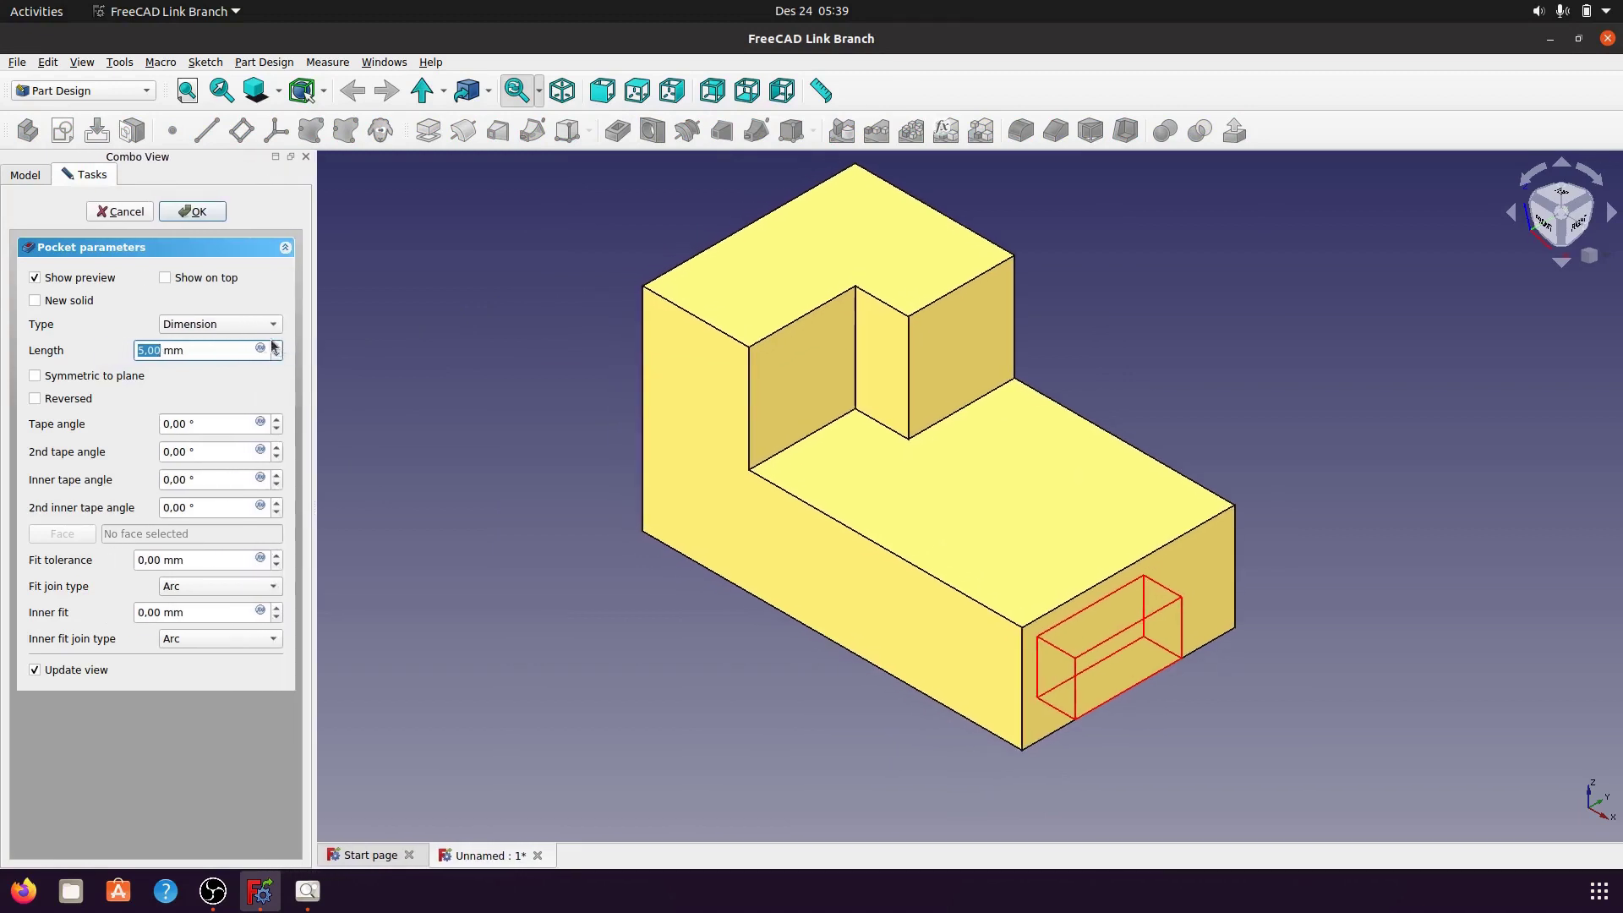
click(277, 328)
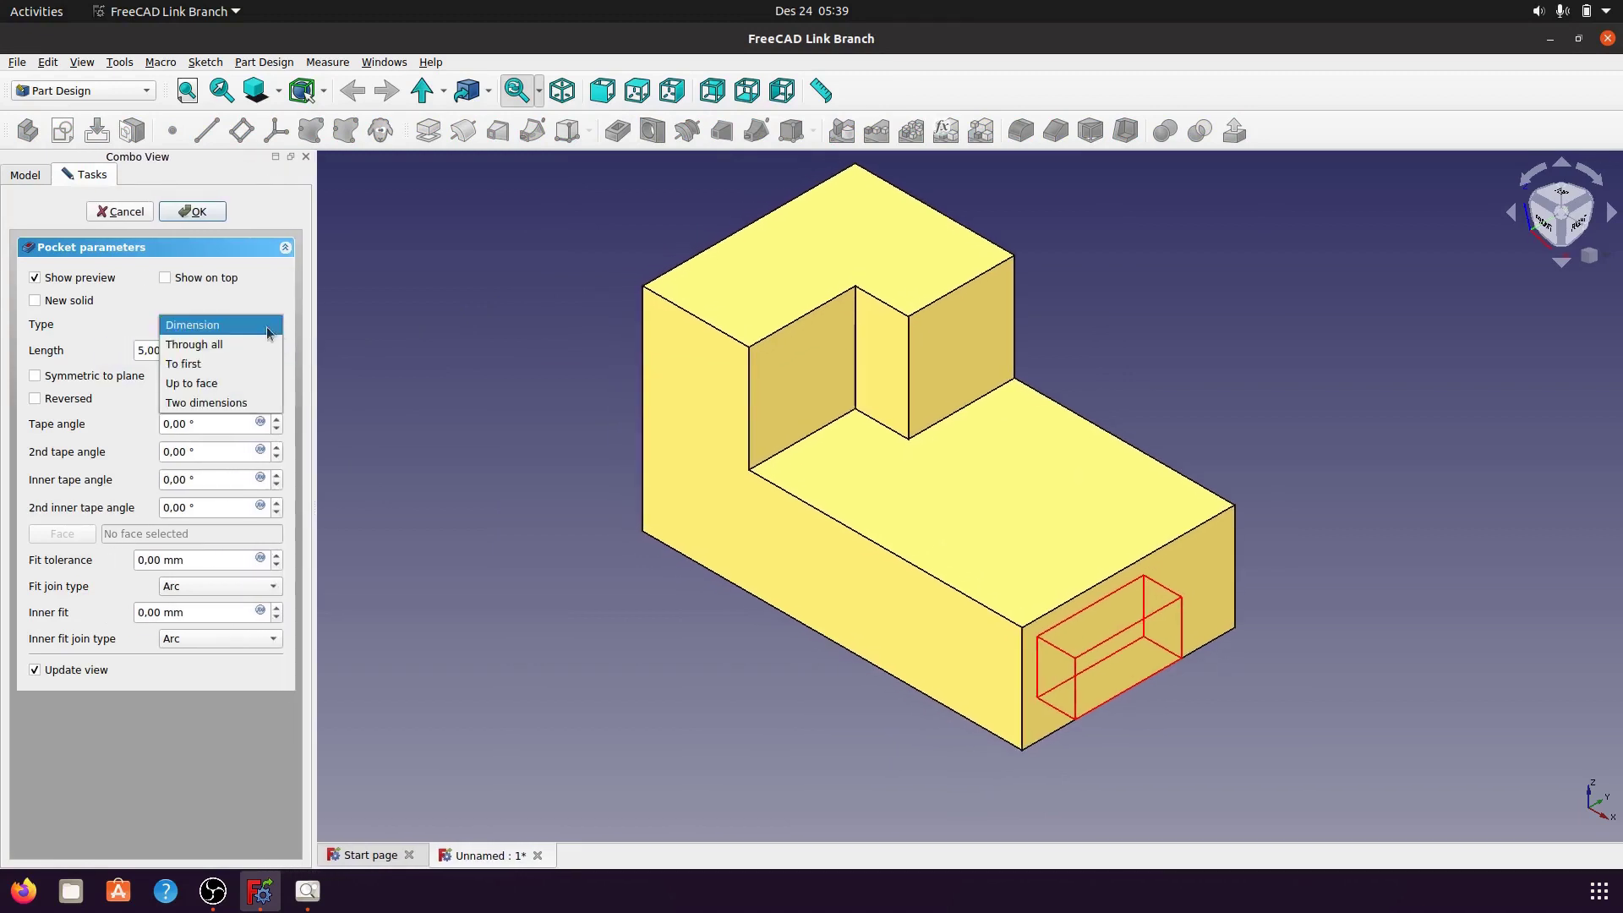
click(235, 366)
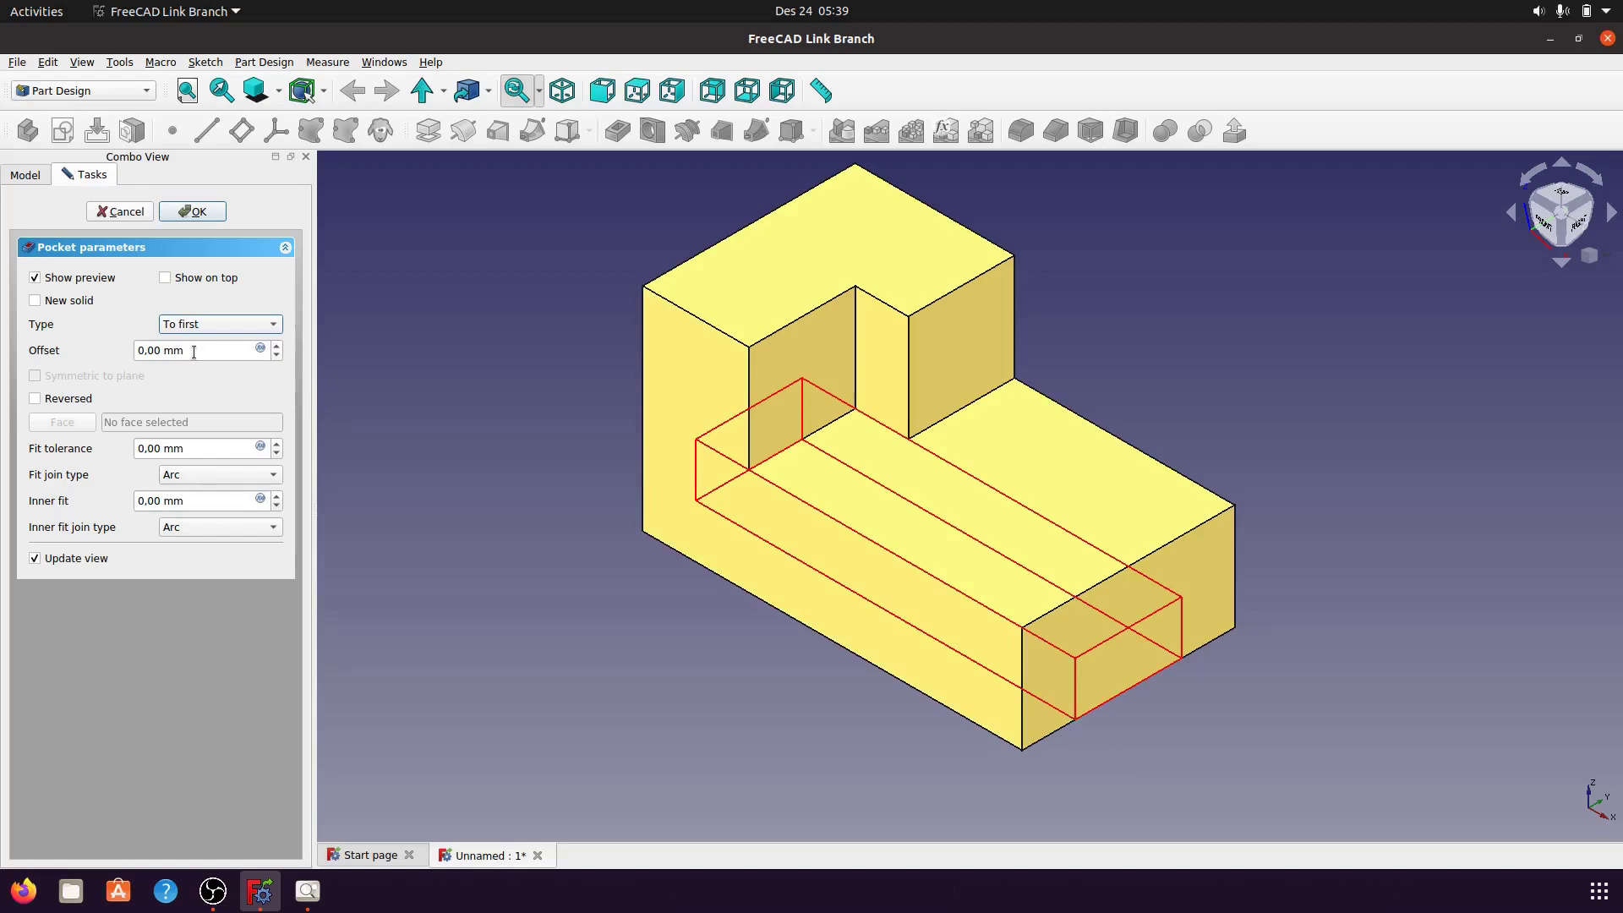
click(202, 217)
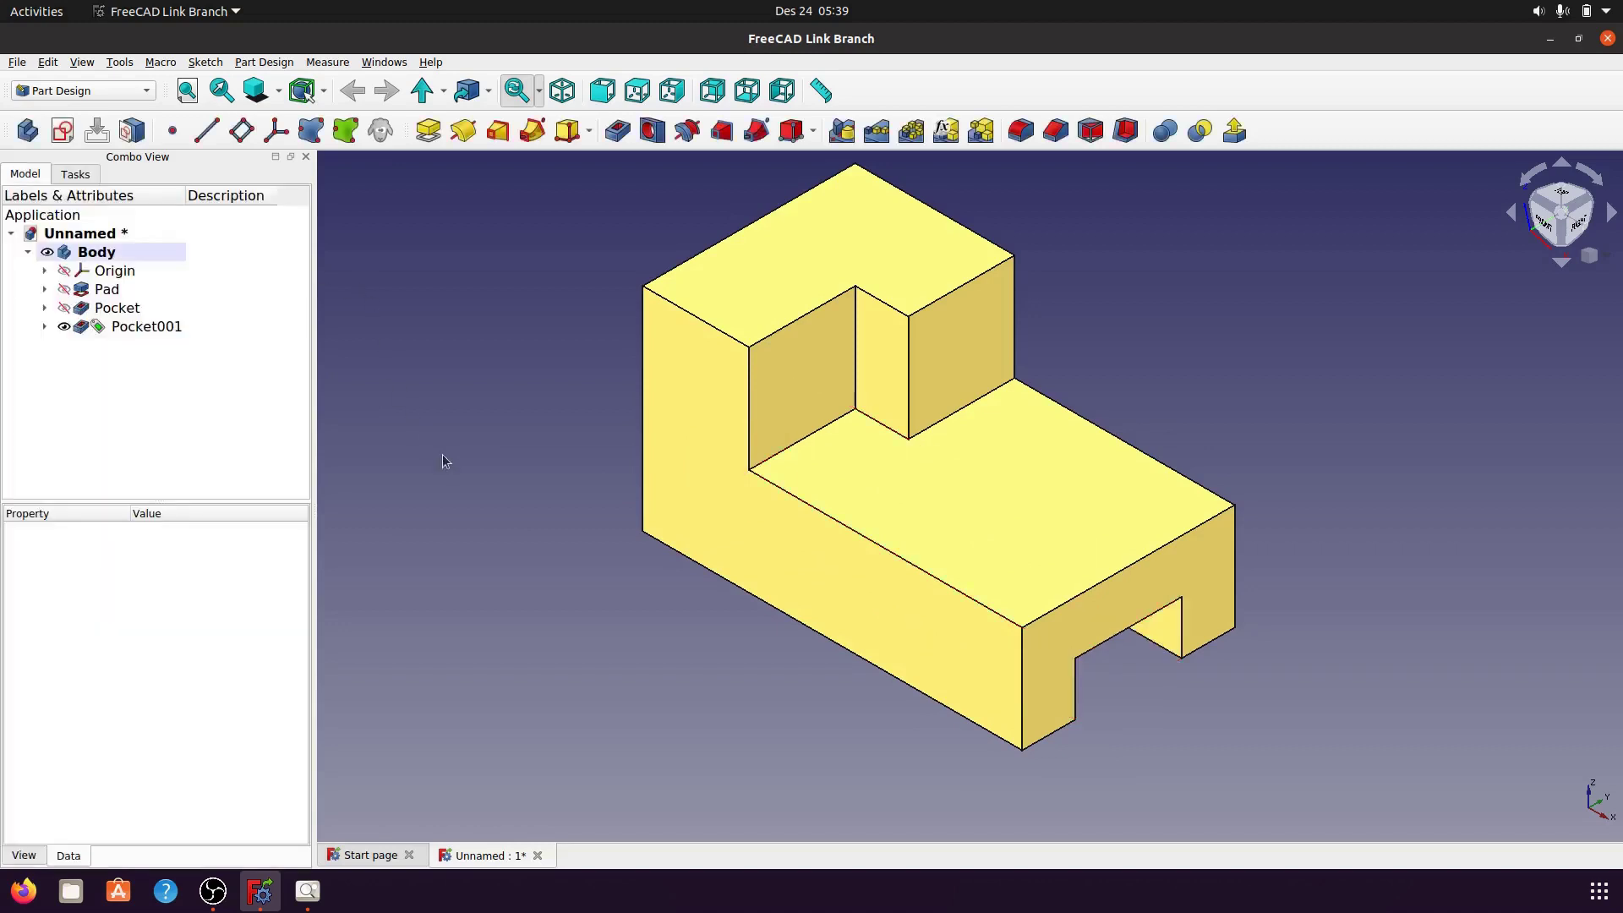
- Reset to isometric, zoom in, and start a new sketch on the lower step's top face
mouse_move(1212, 677)
middle_down()
mouse_move(901, 487)
mouse_move(1062, 315)
mouse_move(1000, 497)
mouse_move(961, 464)
mouse_move(871, 469)
mouse_move(1065, 550)
mouse_move(880, 551)
mouse_move(860, 463)
mouse_move(888, 540)
middle_up()
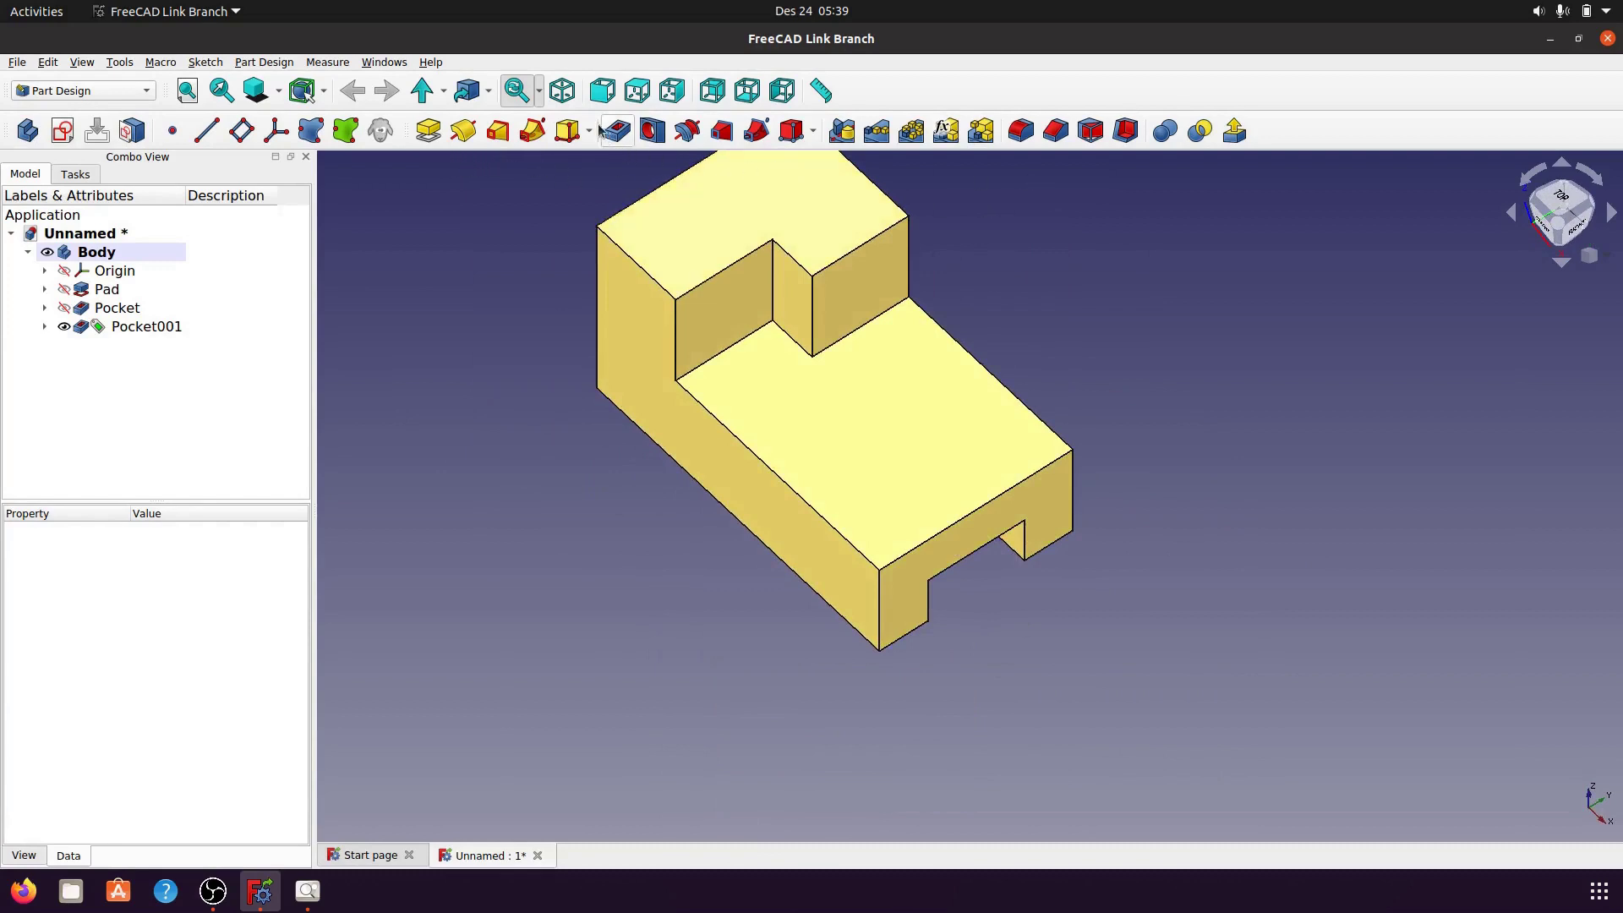
click(562, 91)
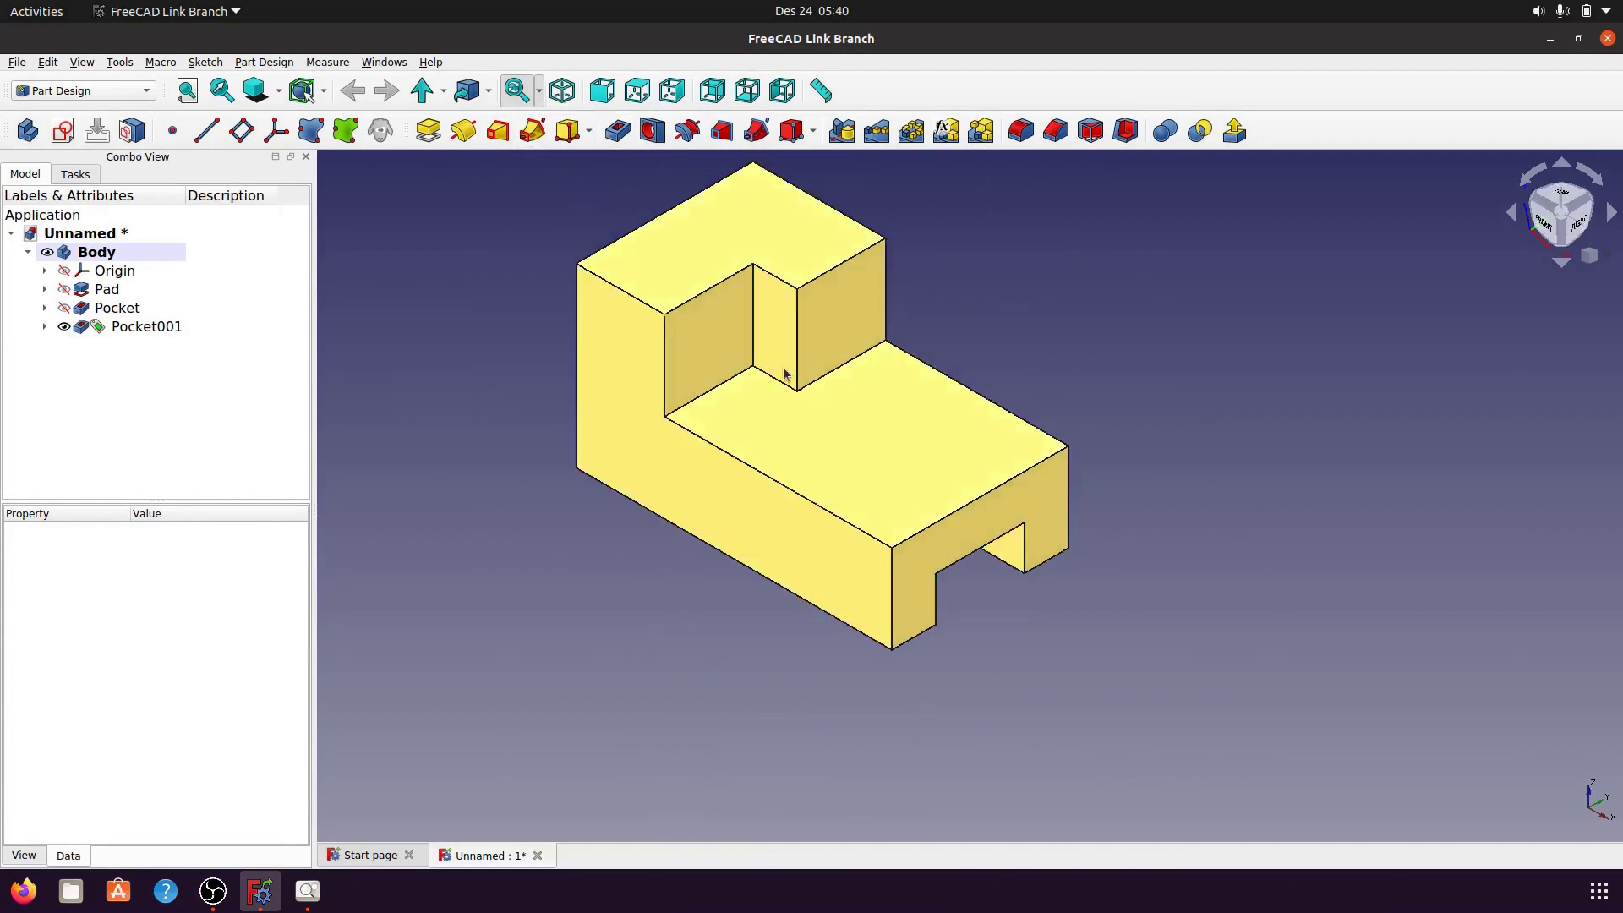
scroll(1116, 352, up, 2)
scroll(1117, 355, up, 2)
scroll(1117, 357, up, 1)
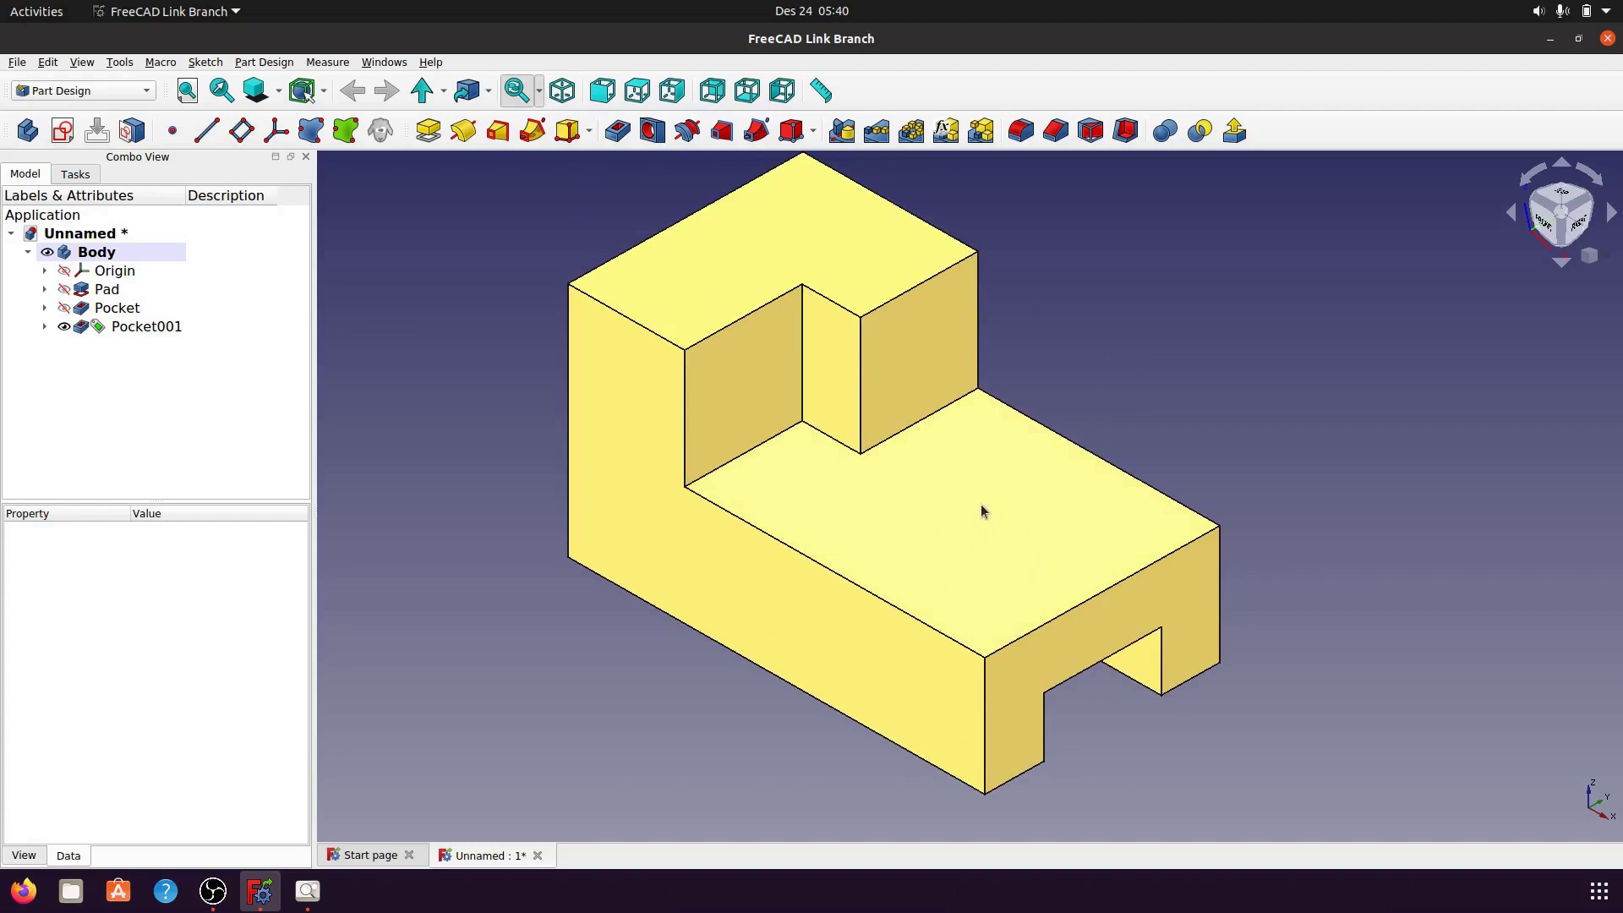
click(983, 507)
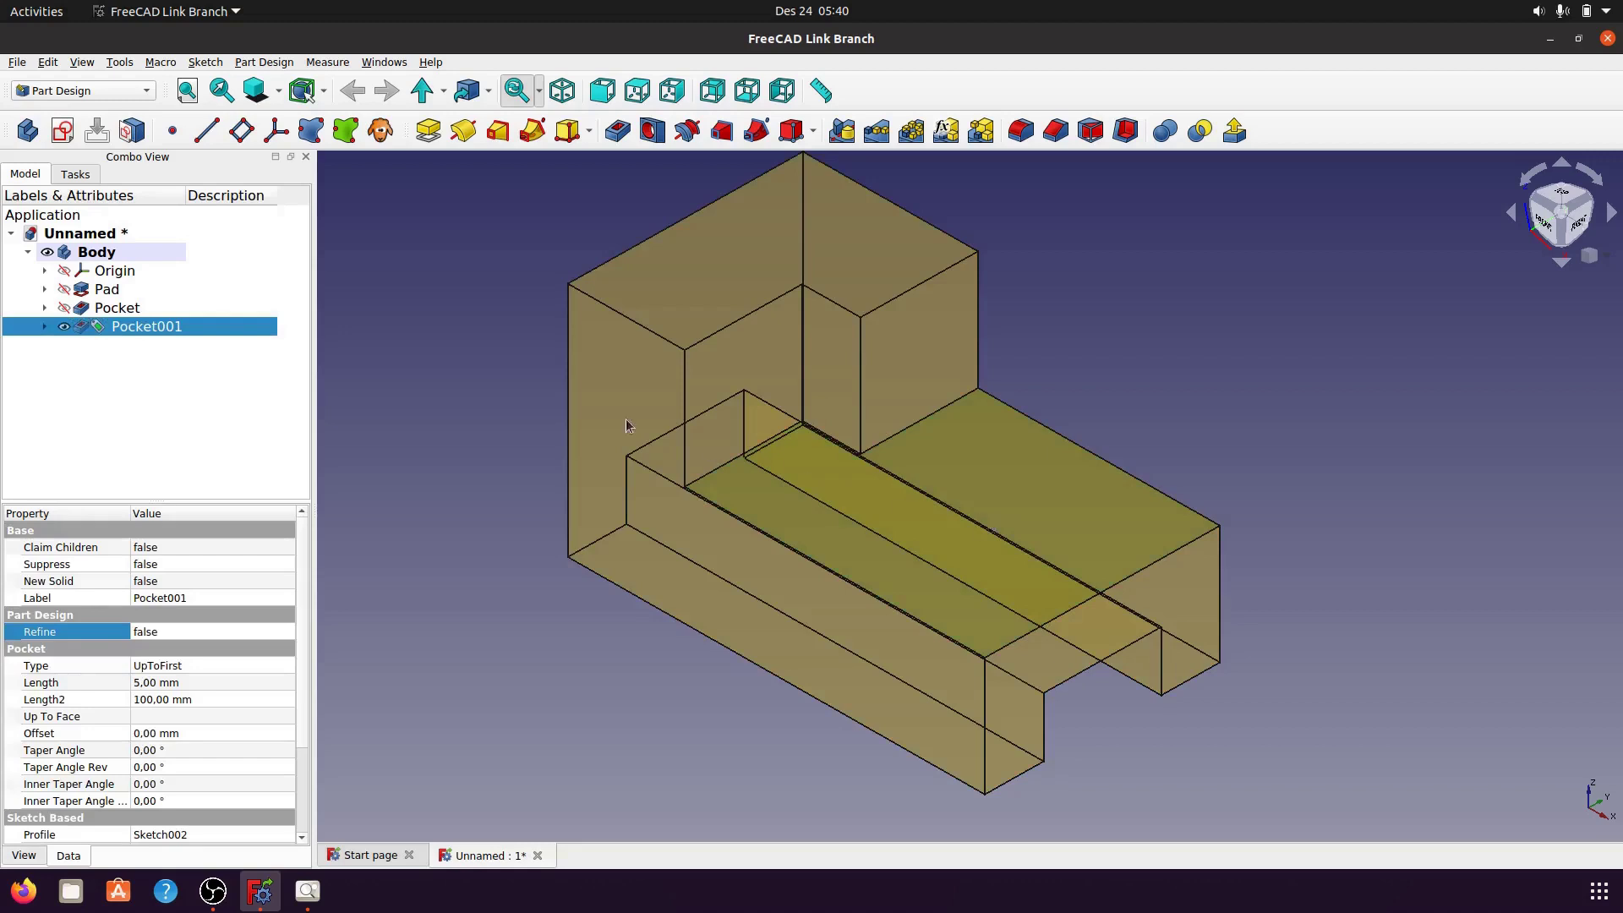
click(62, 131)
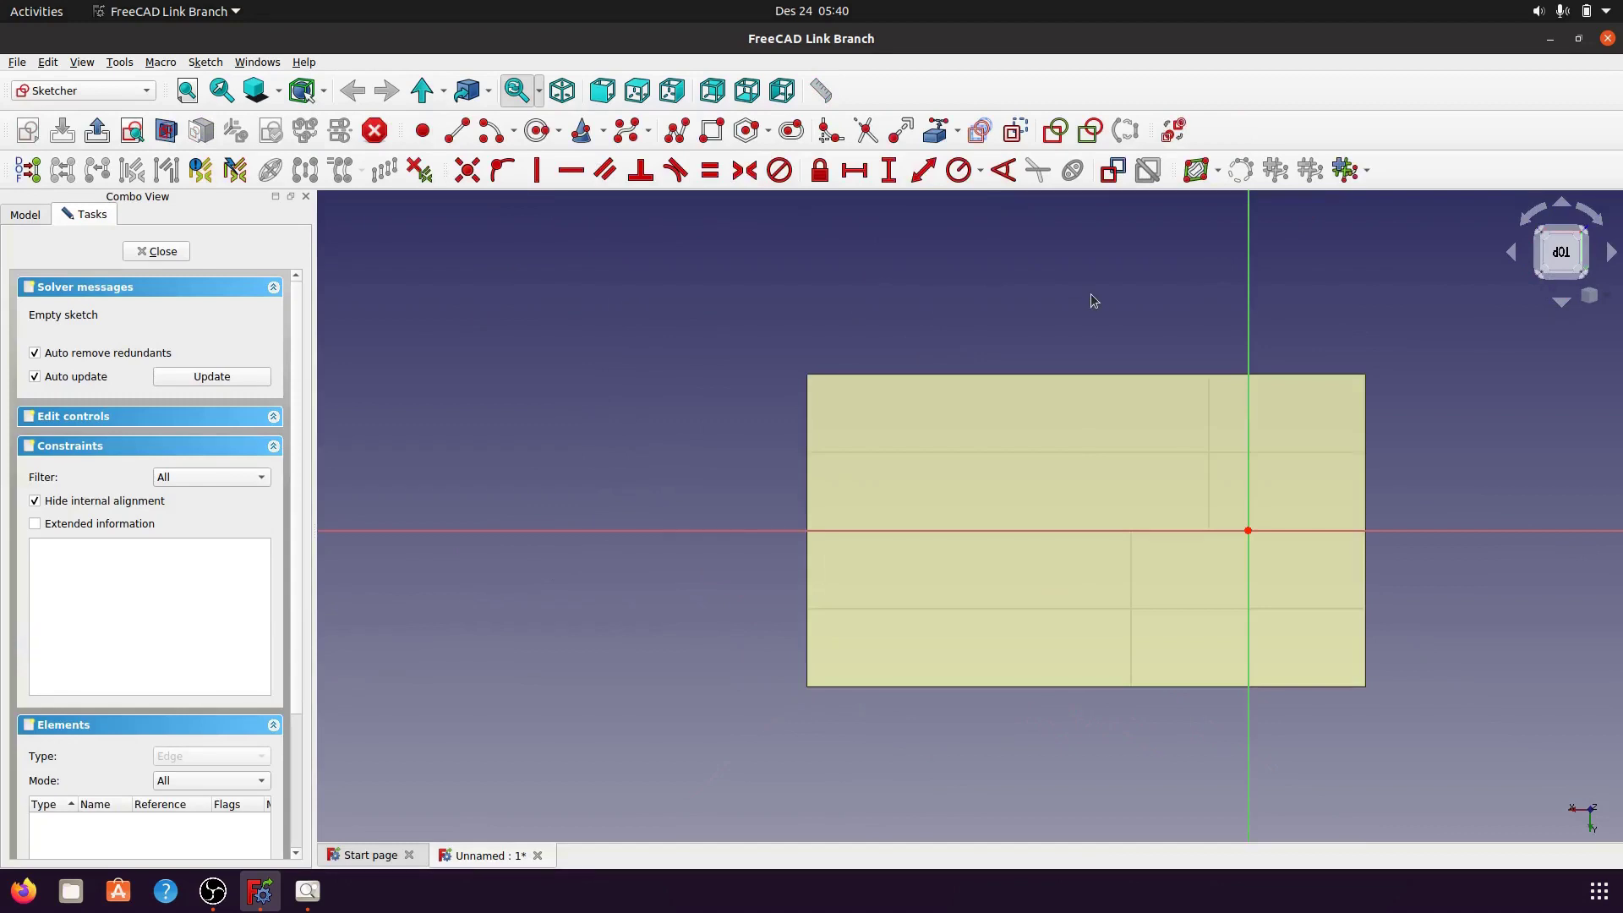
- In Top view, draw a circle centred on the horizontal axis, then open mpd 17.png
mouse_move(652, 464)
middle_down()
mouse_move(833, 533)
mouse_move(887, 372)
middle_up()
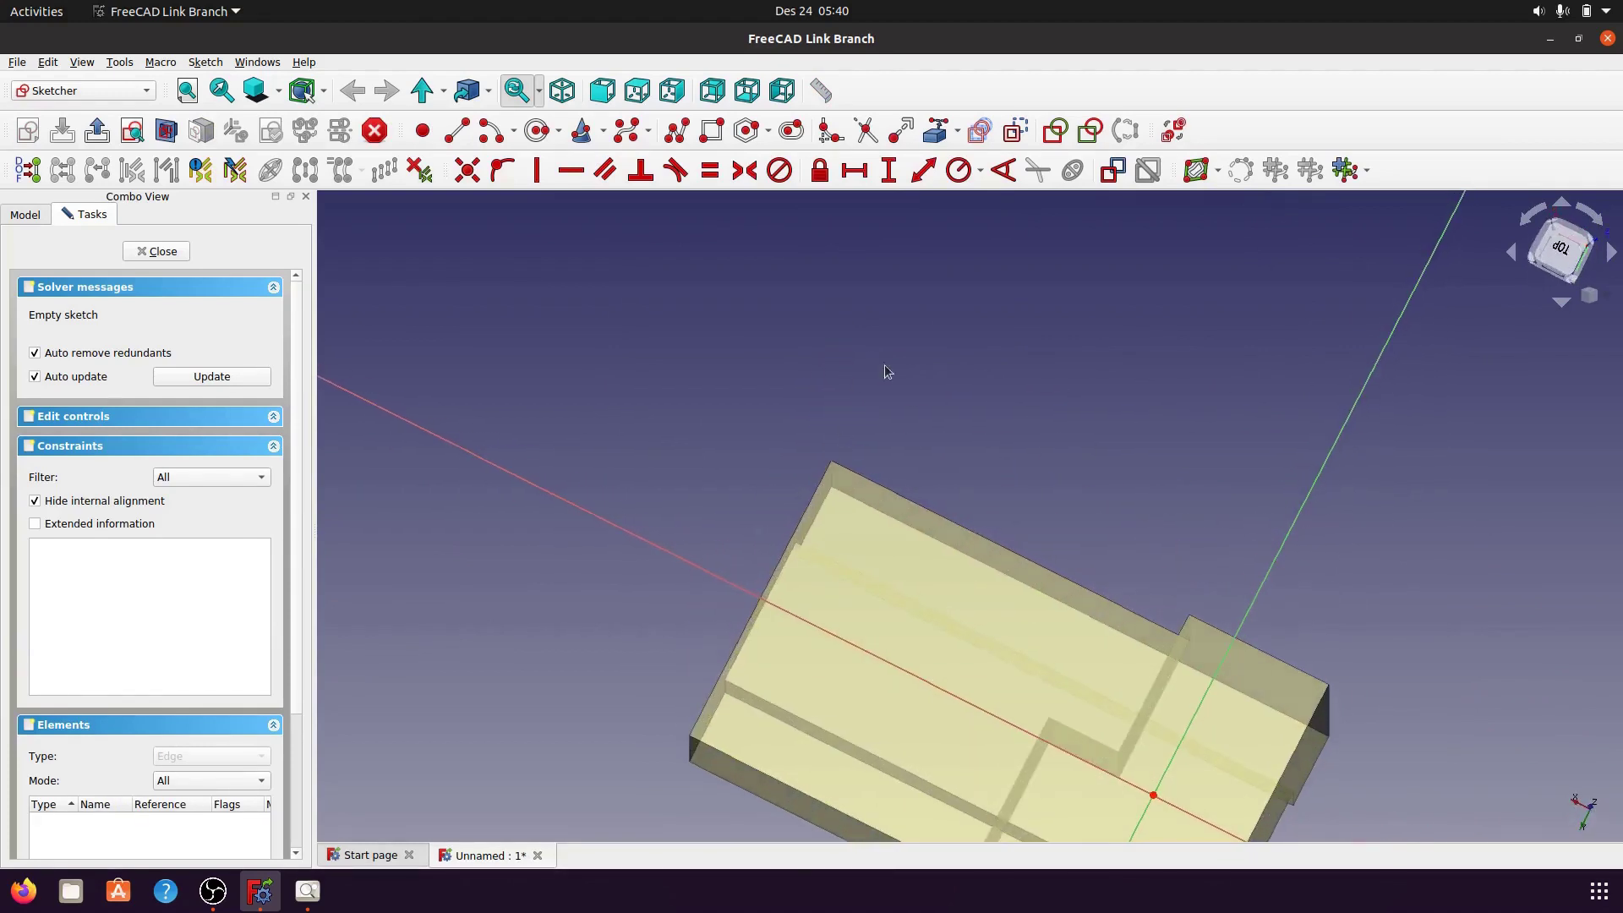
click(640, 91)
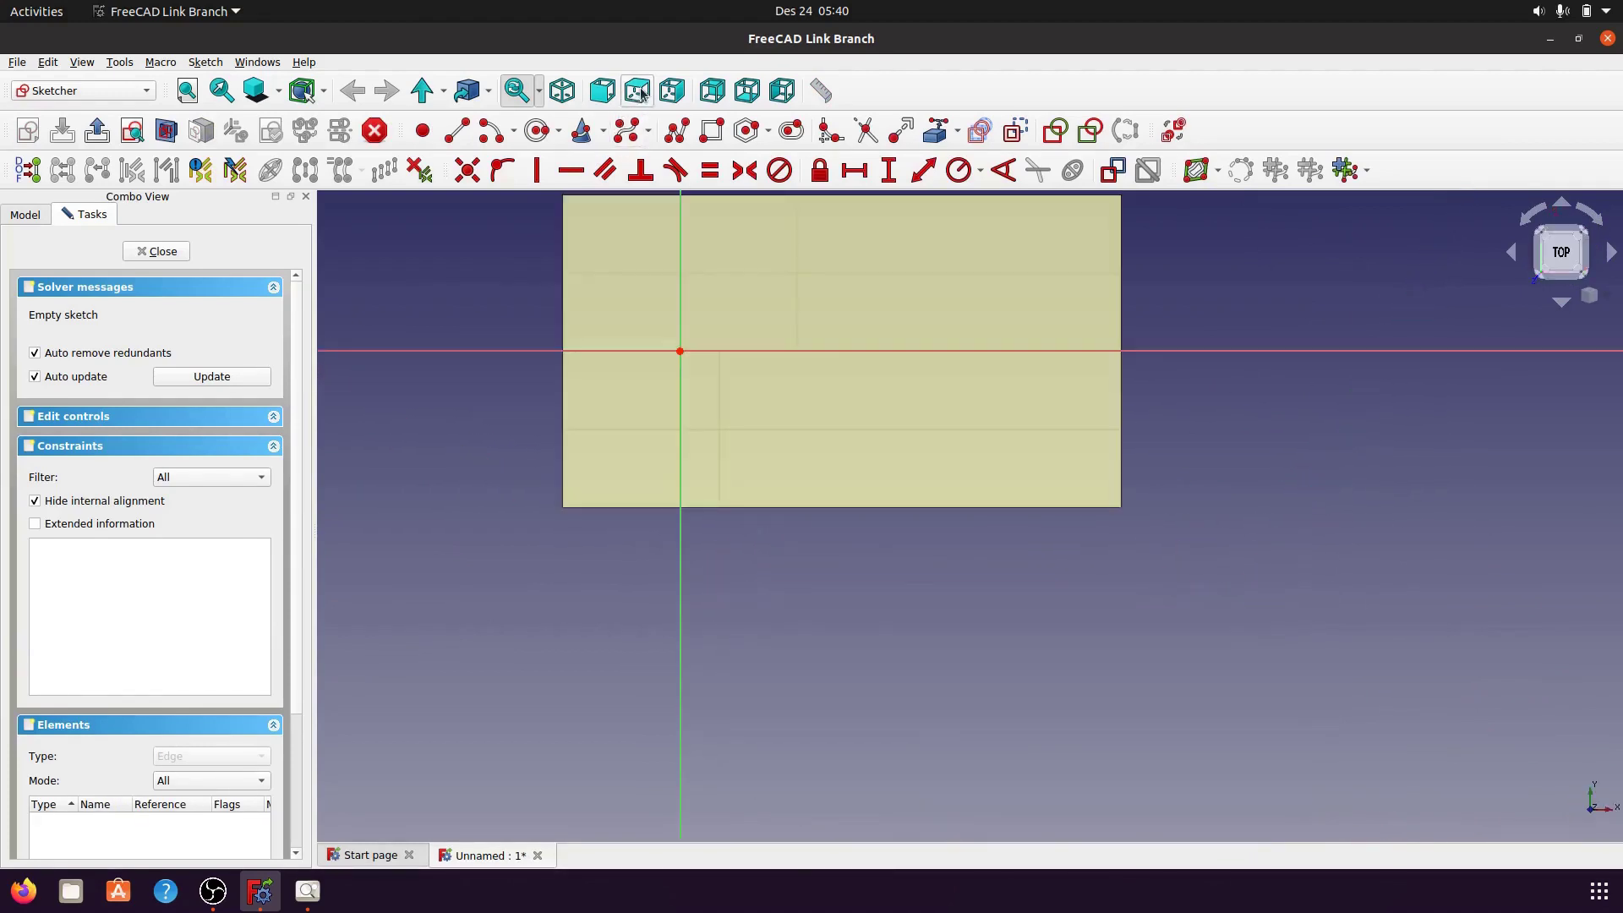
middle_drag(971, 660, 1001, 764)
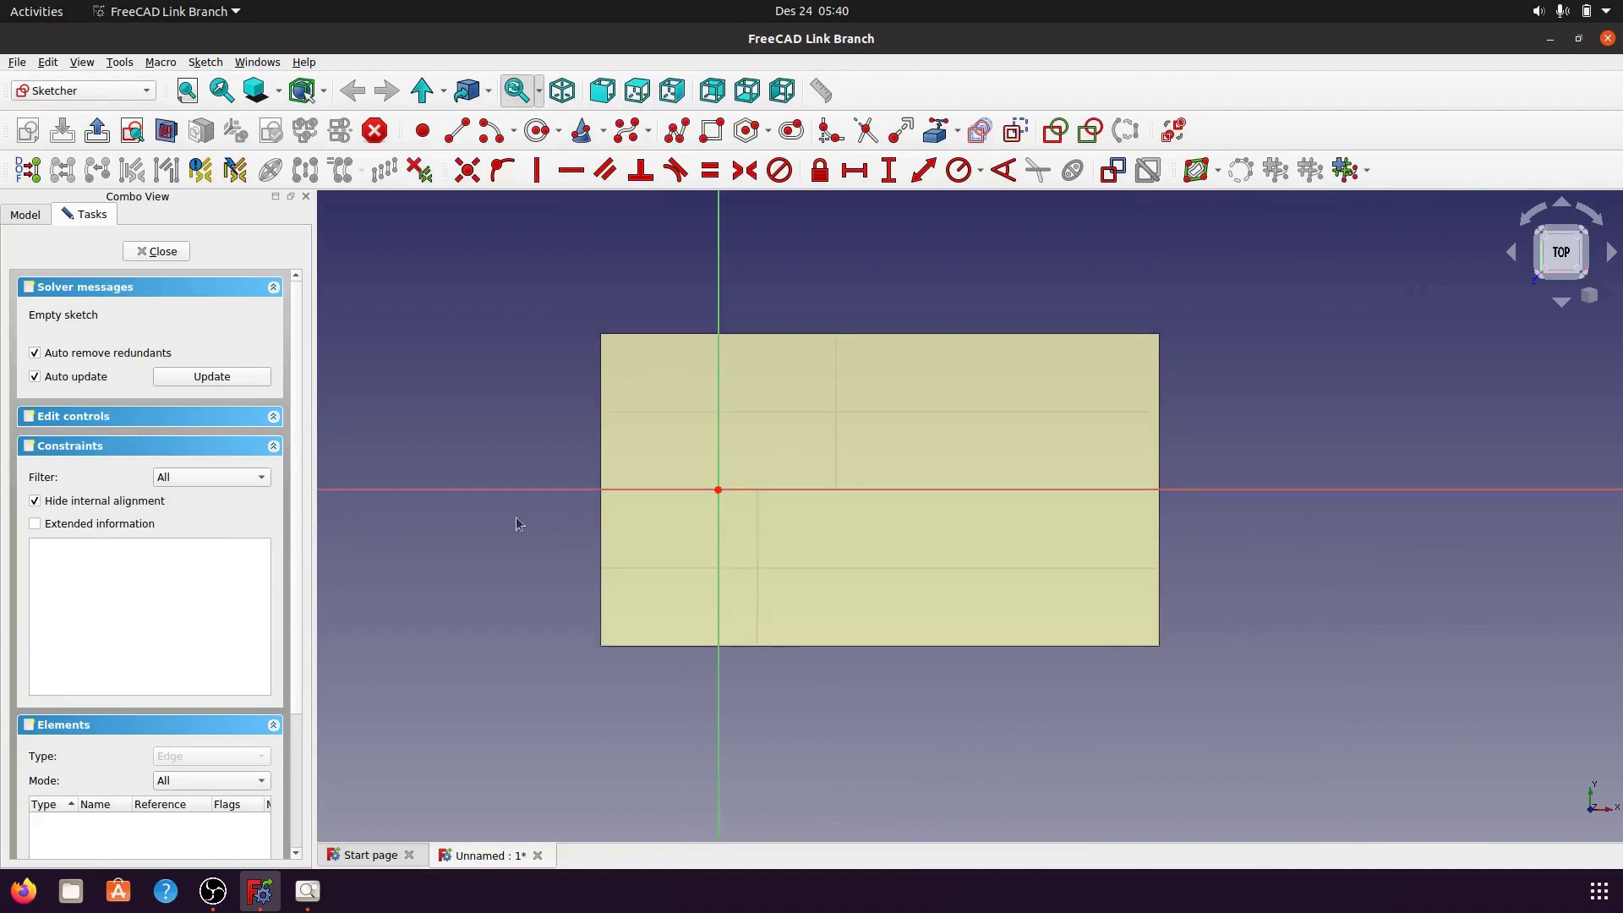
click(539, 131)
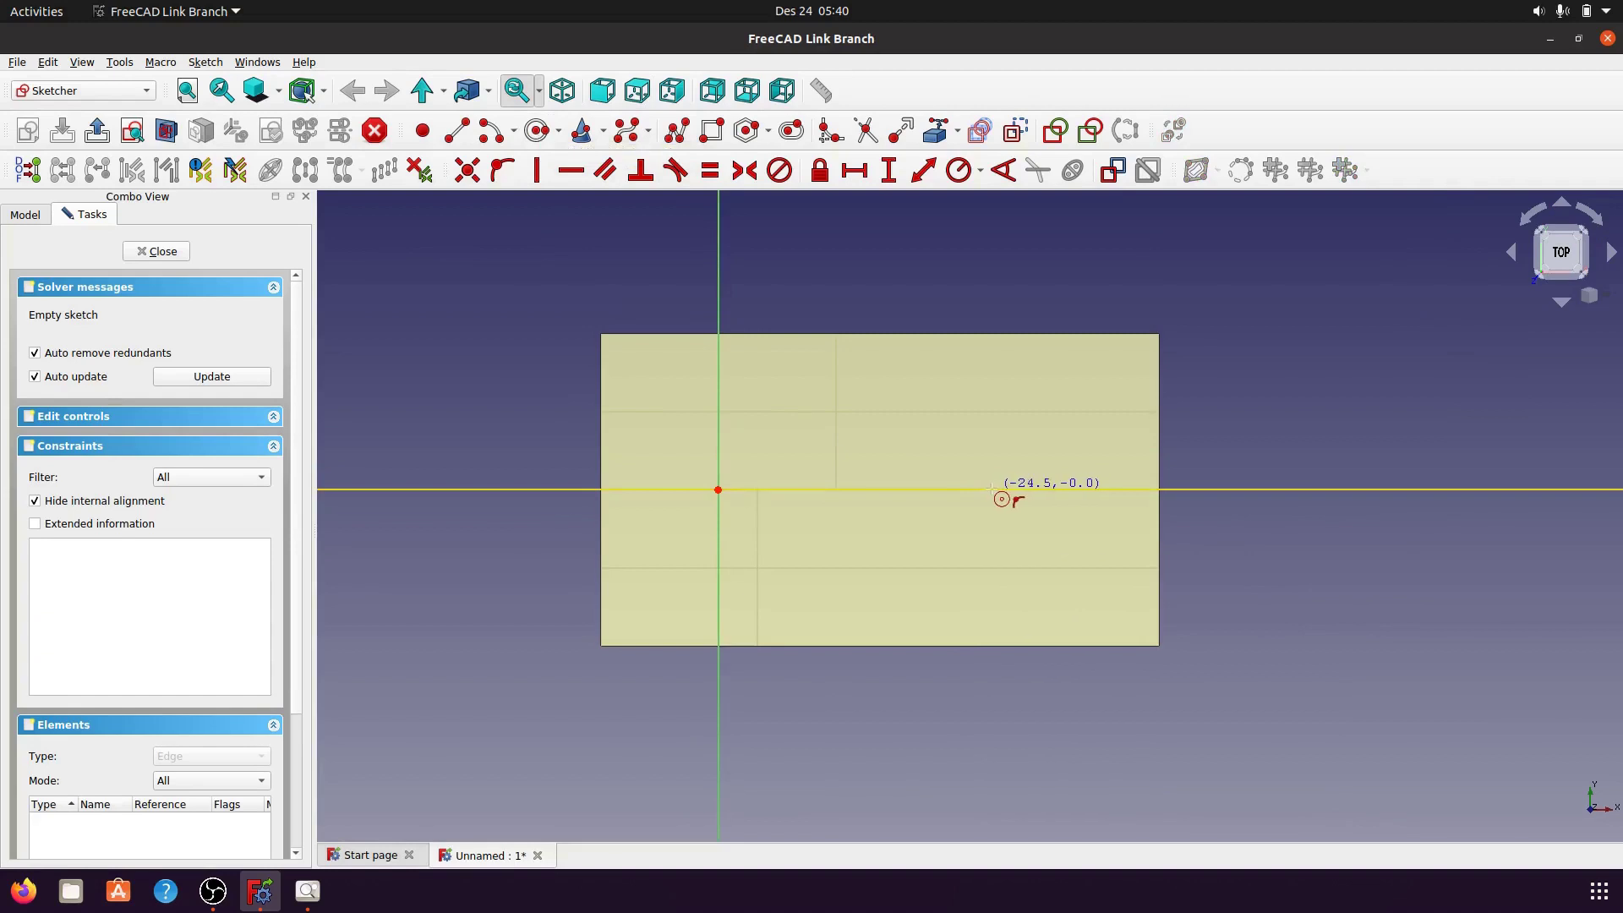
click(991, 488)
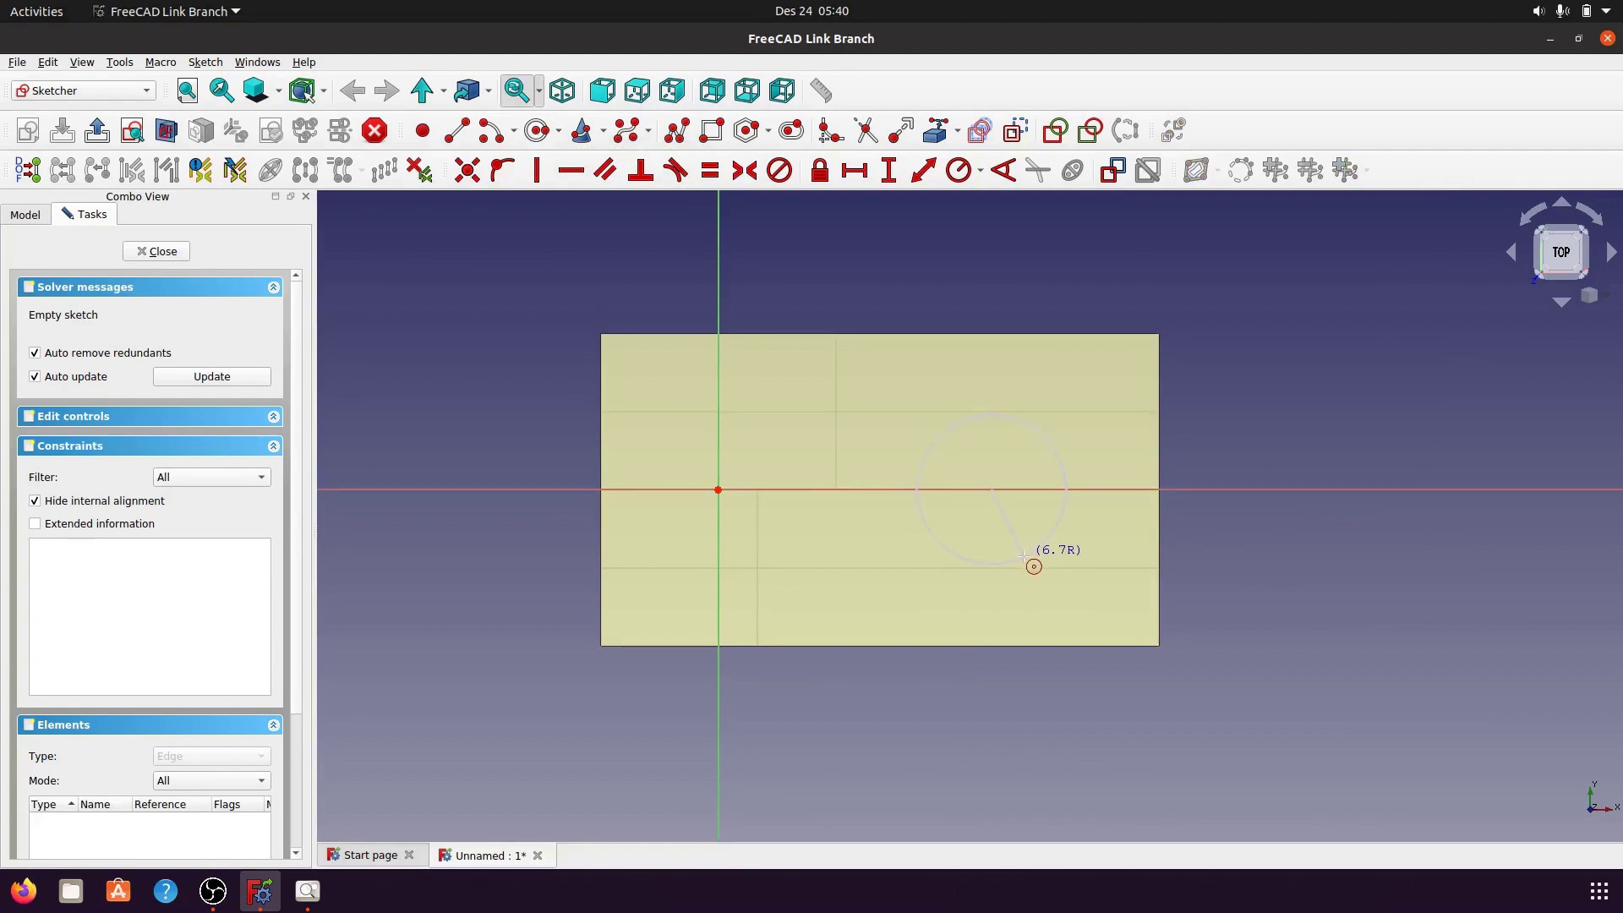
click(1024, 555)
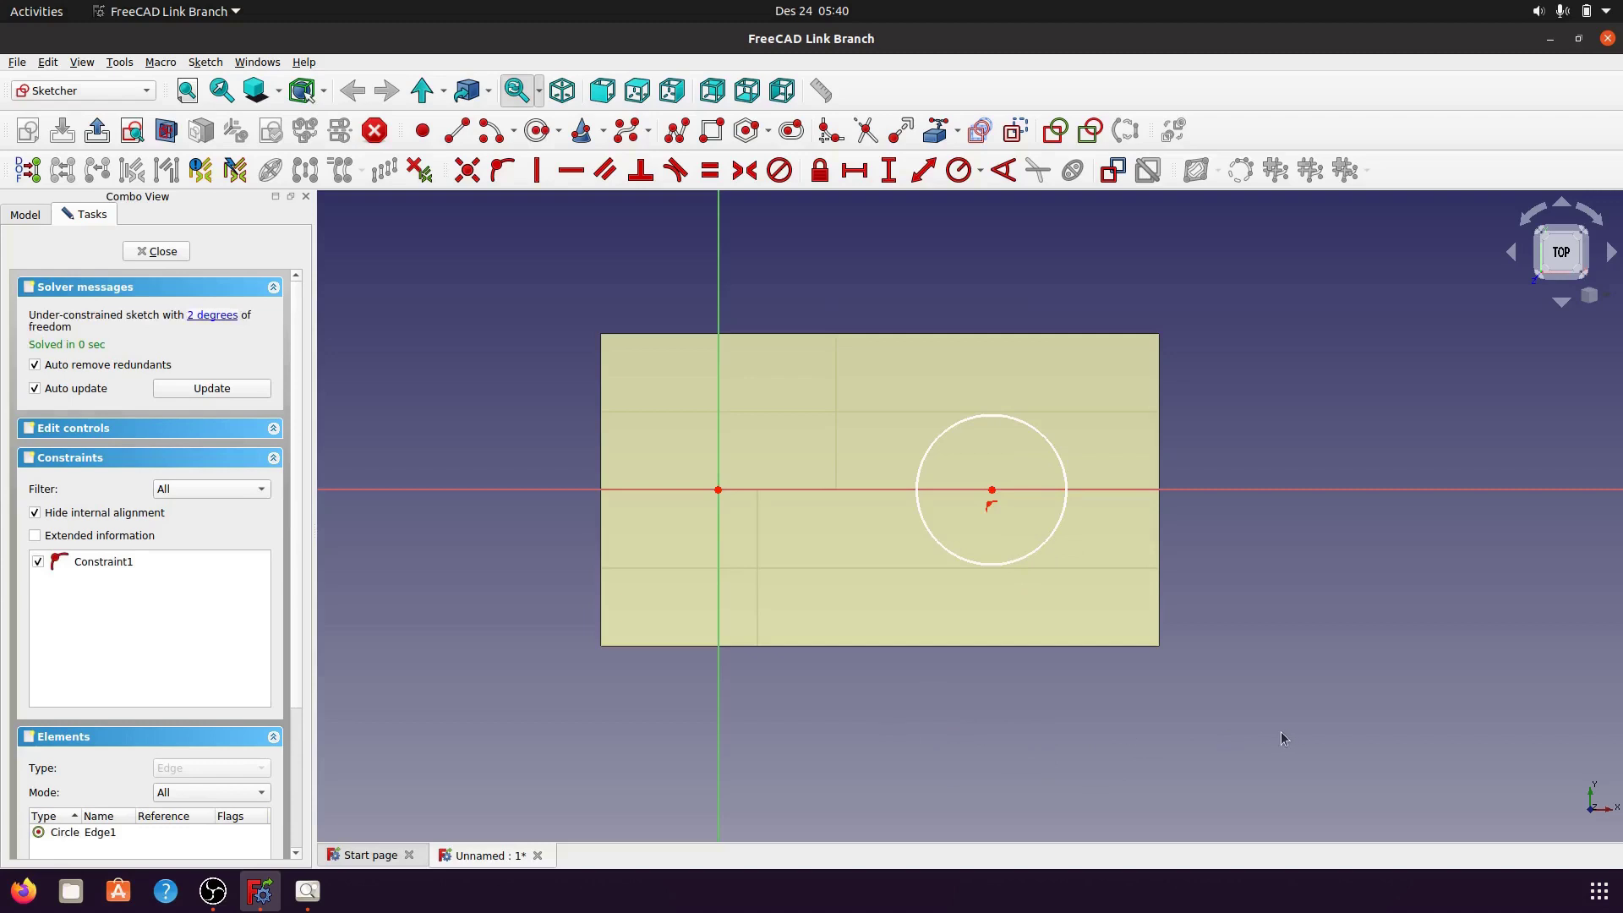
click(307, 890)
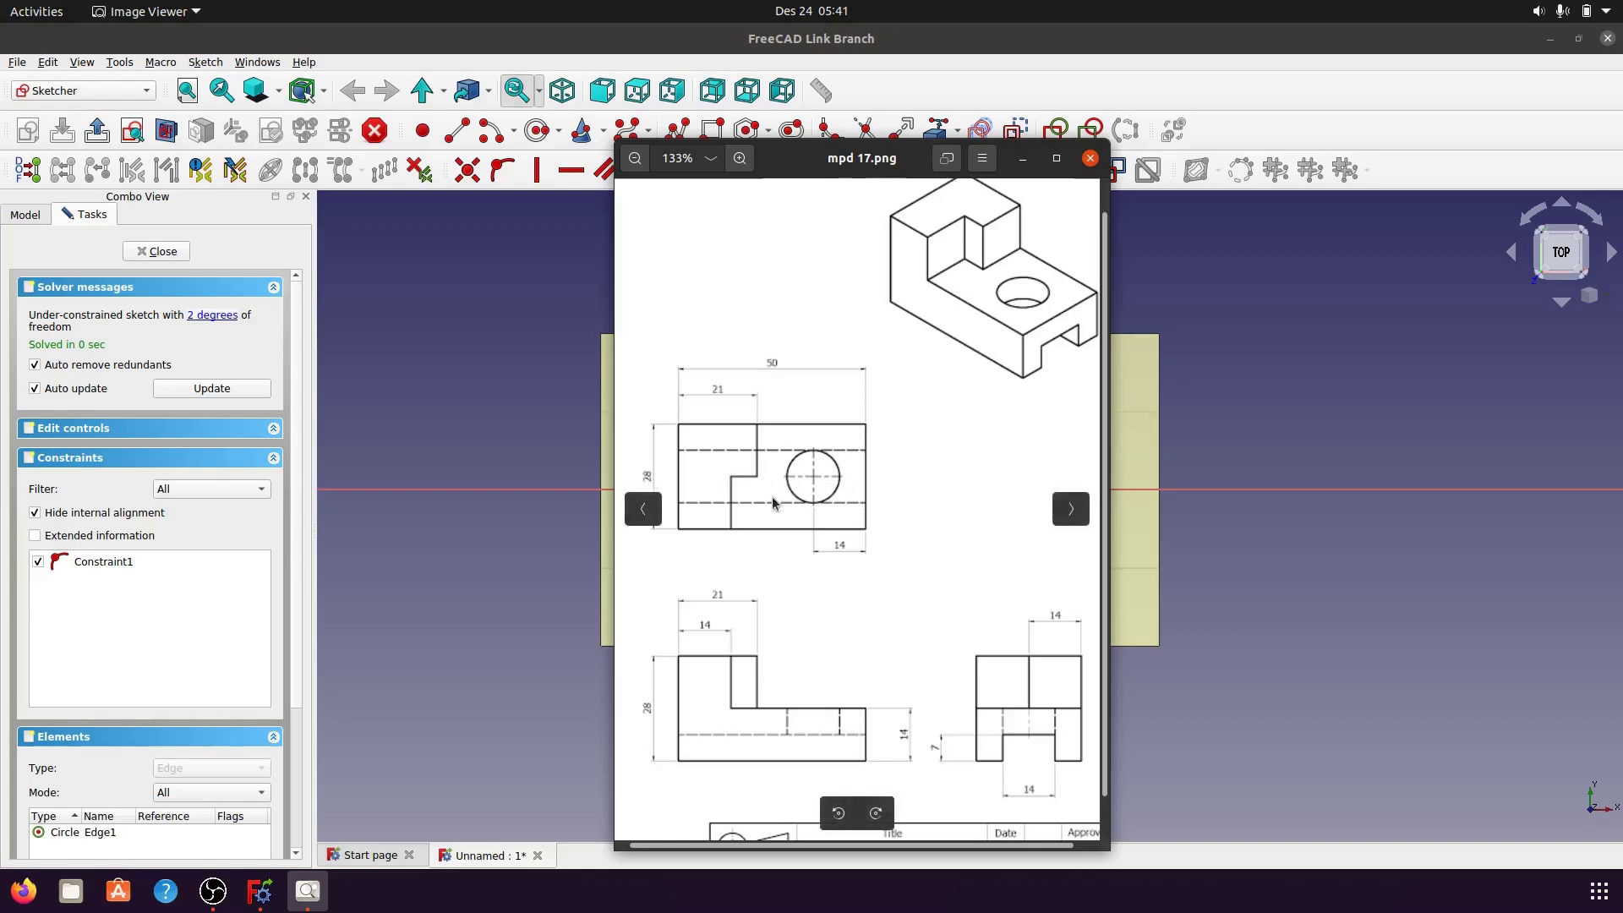
- Add the face's right edge to the sketch as external reference geometry
click(1024, 159)
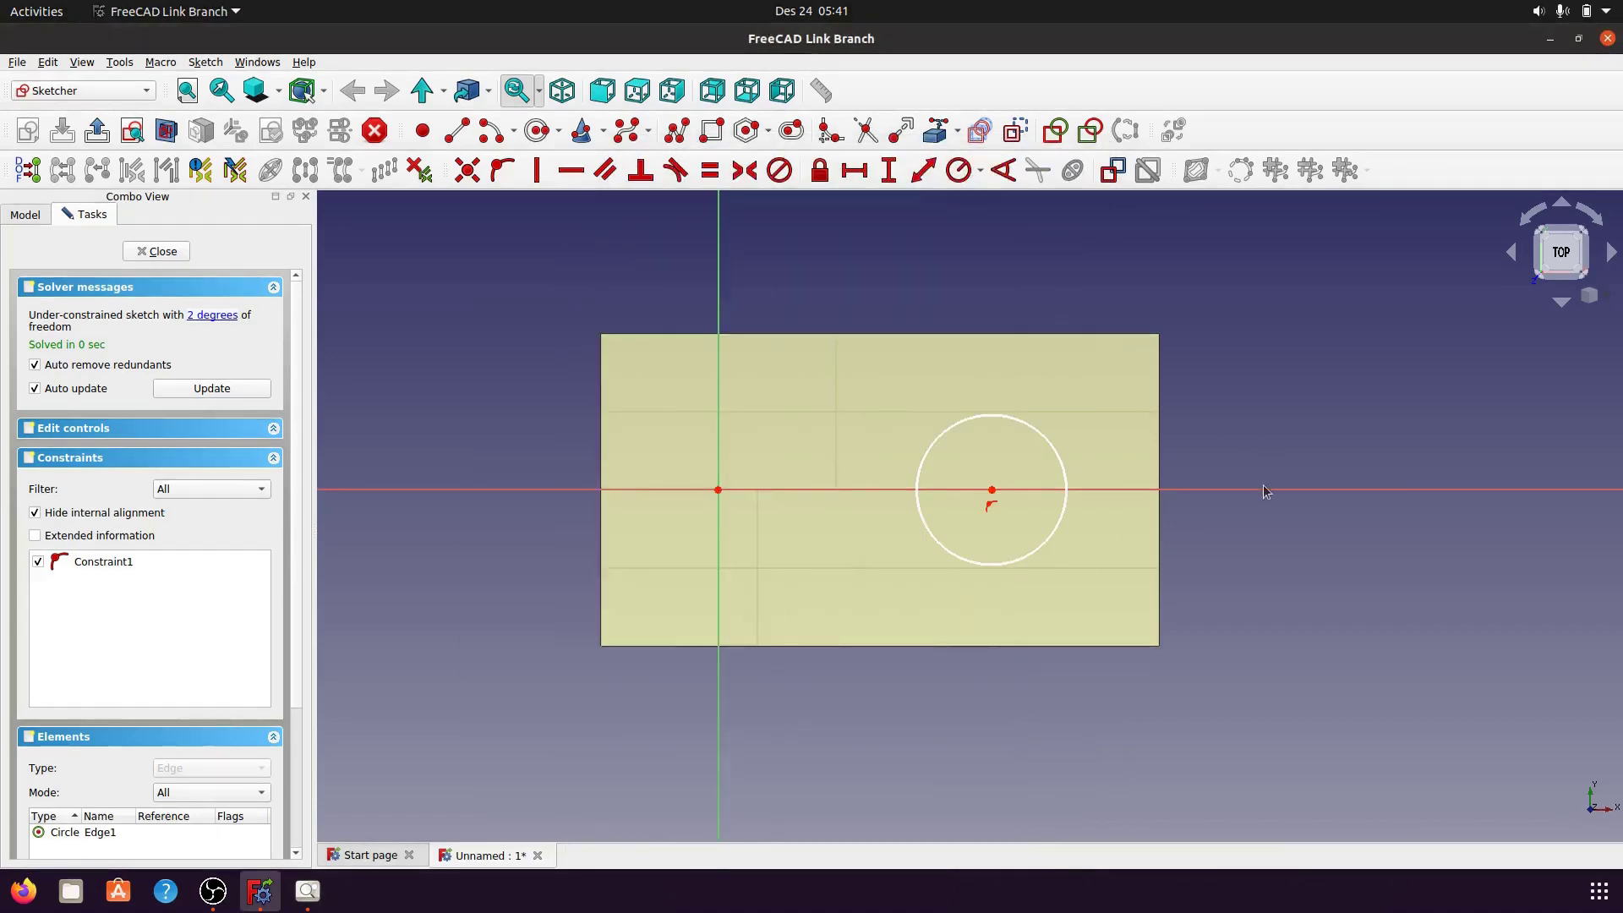
click(992, 491)
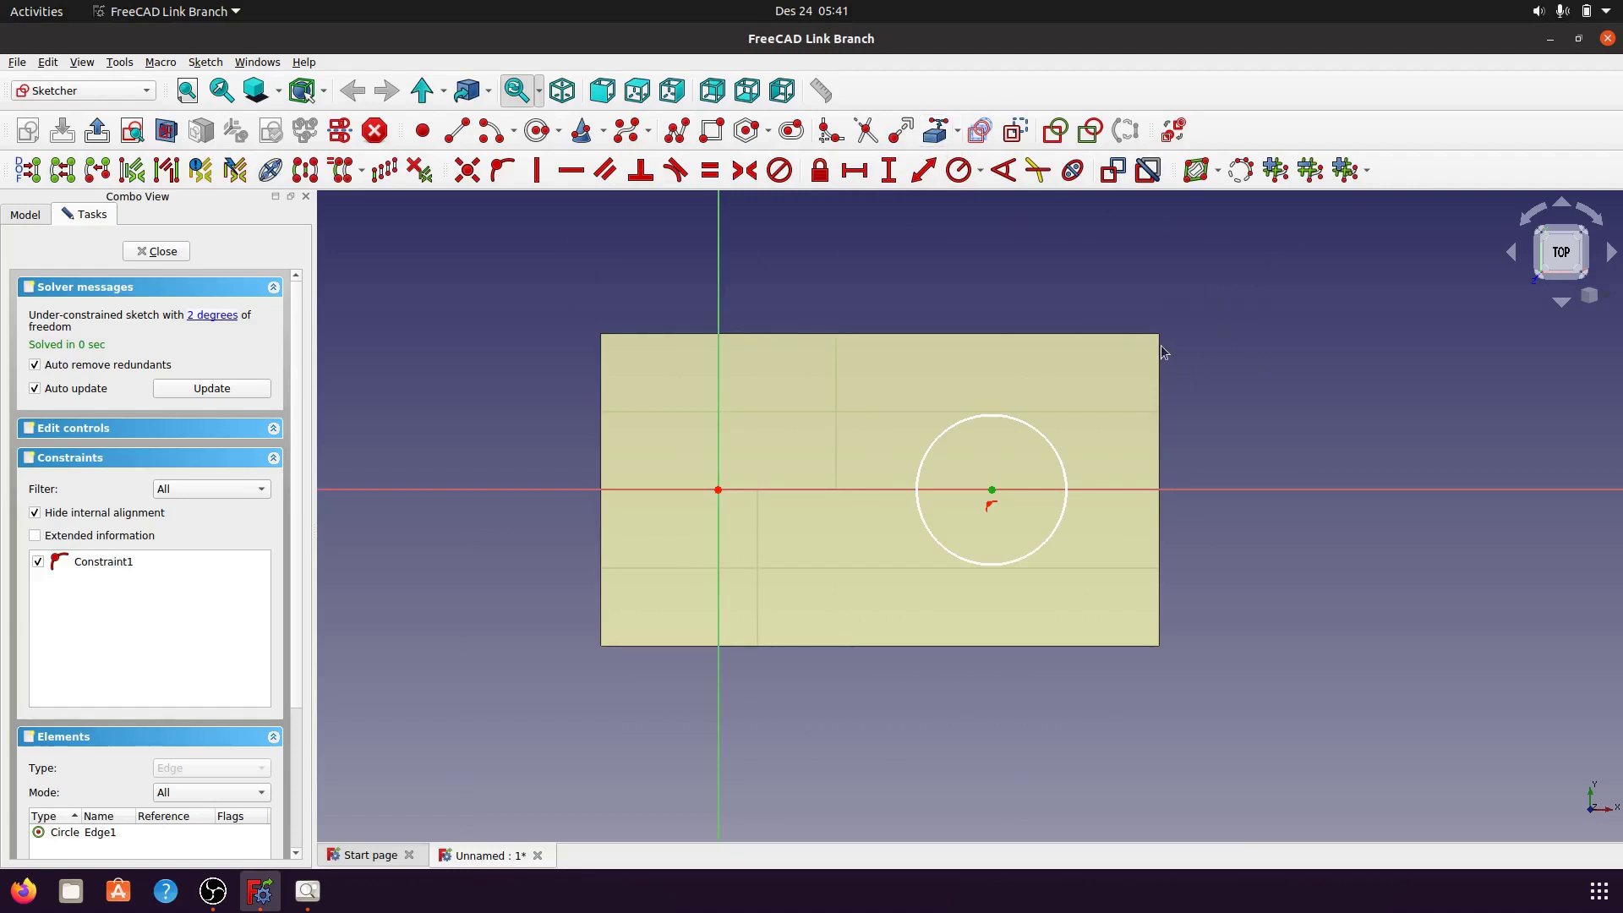
click(935, 130)
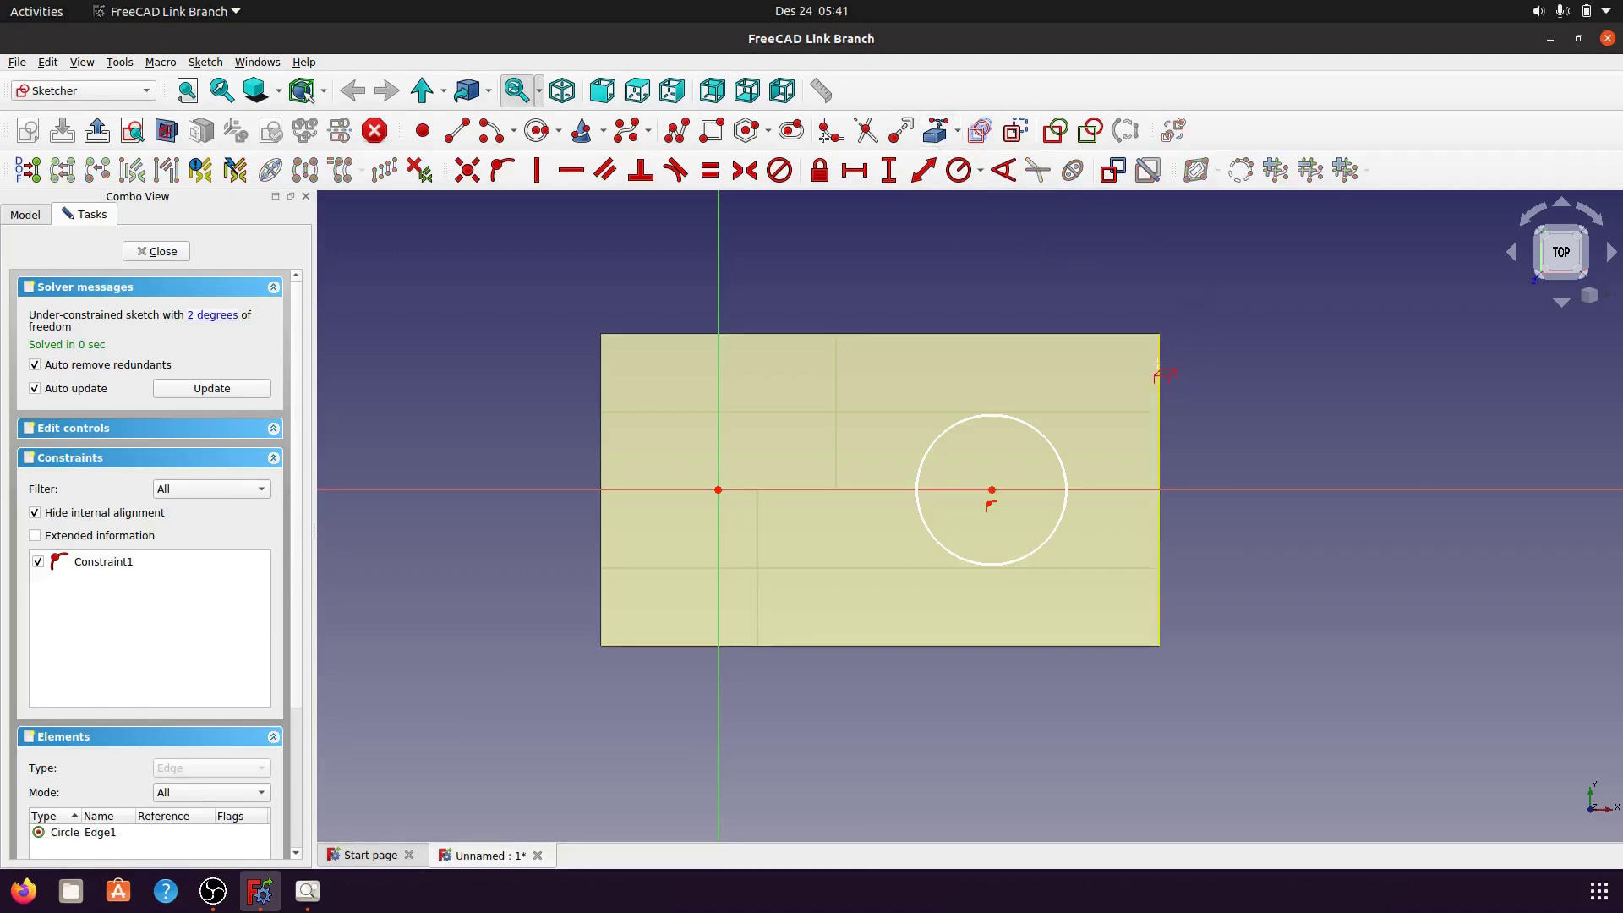
click(1158, 363)
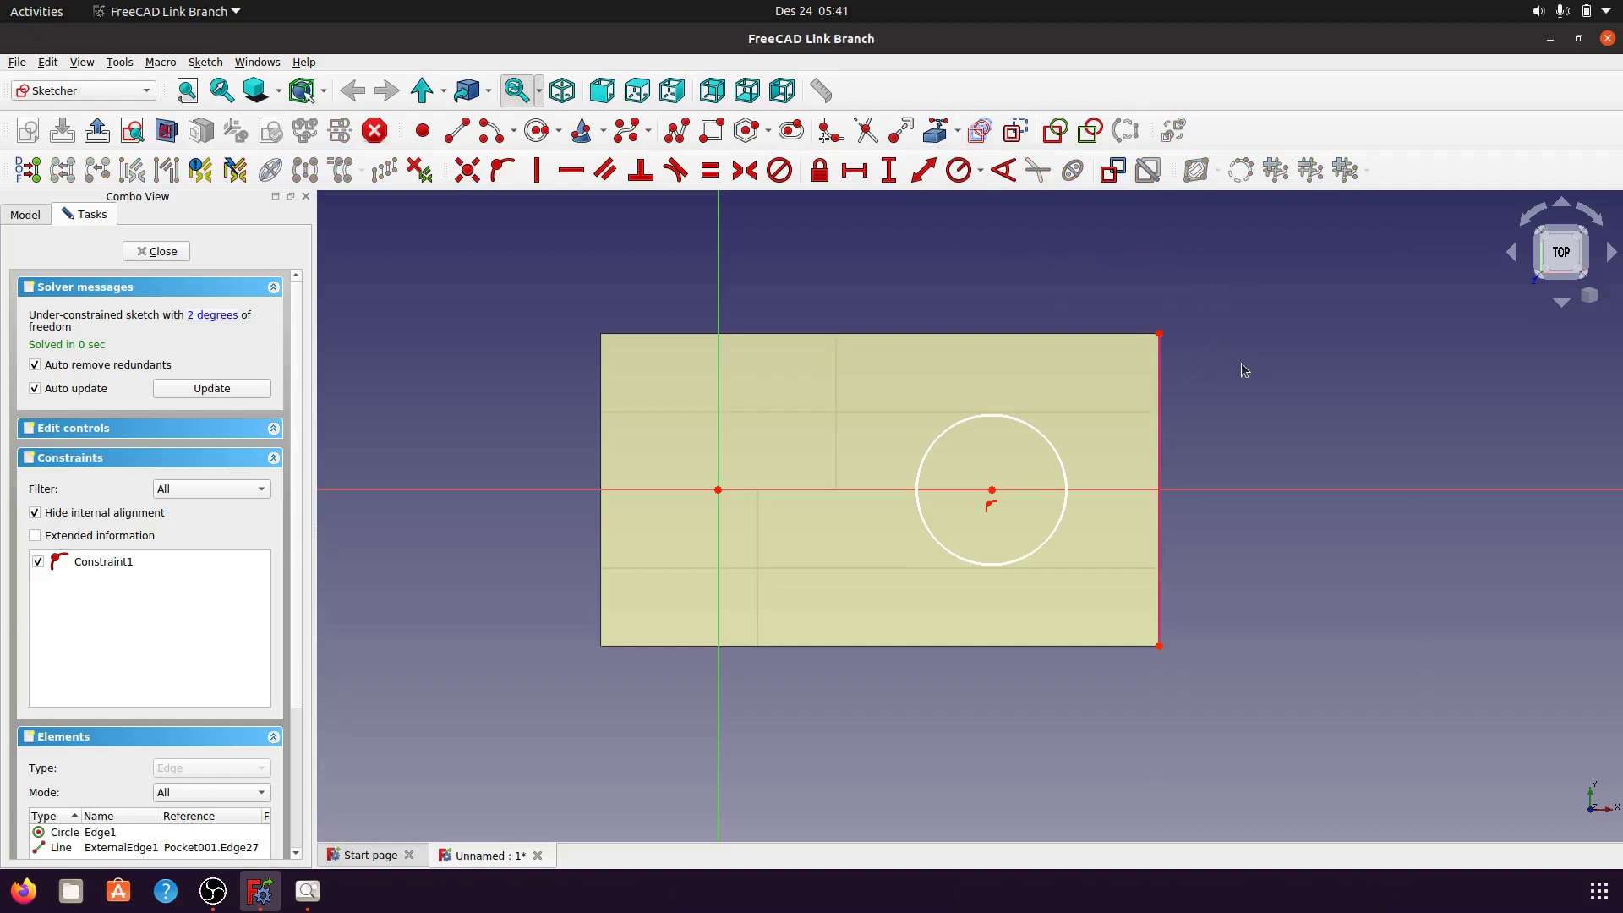
- Add a horizontal distance from the circle centre to the face's bottom-right corner
click(992, 492)
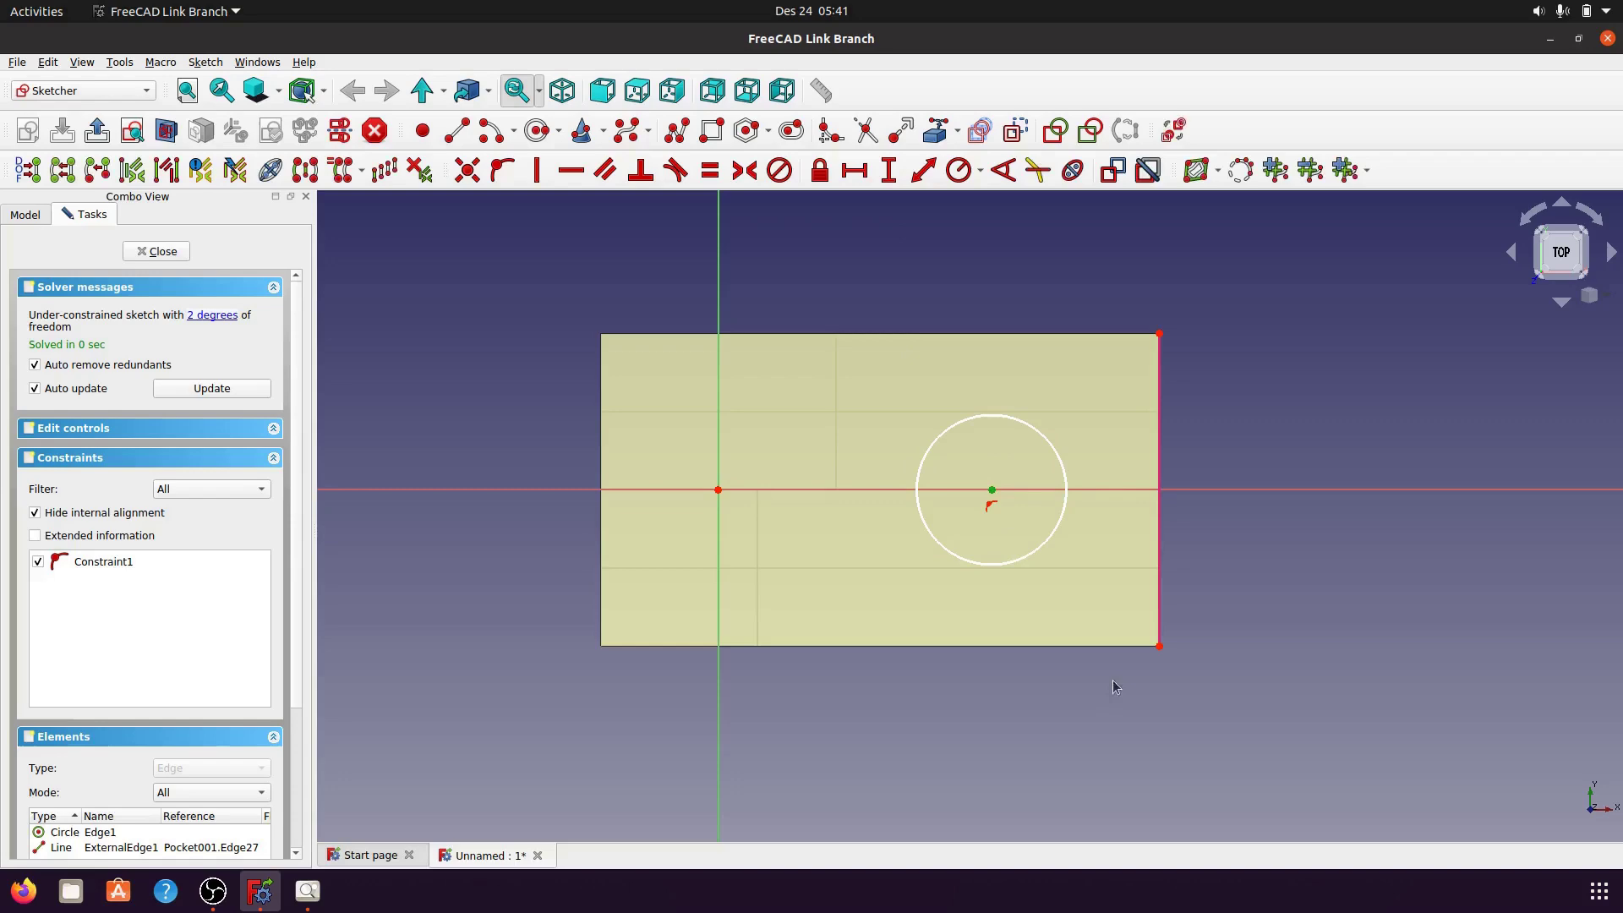
click(1161, 608)
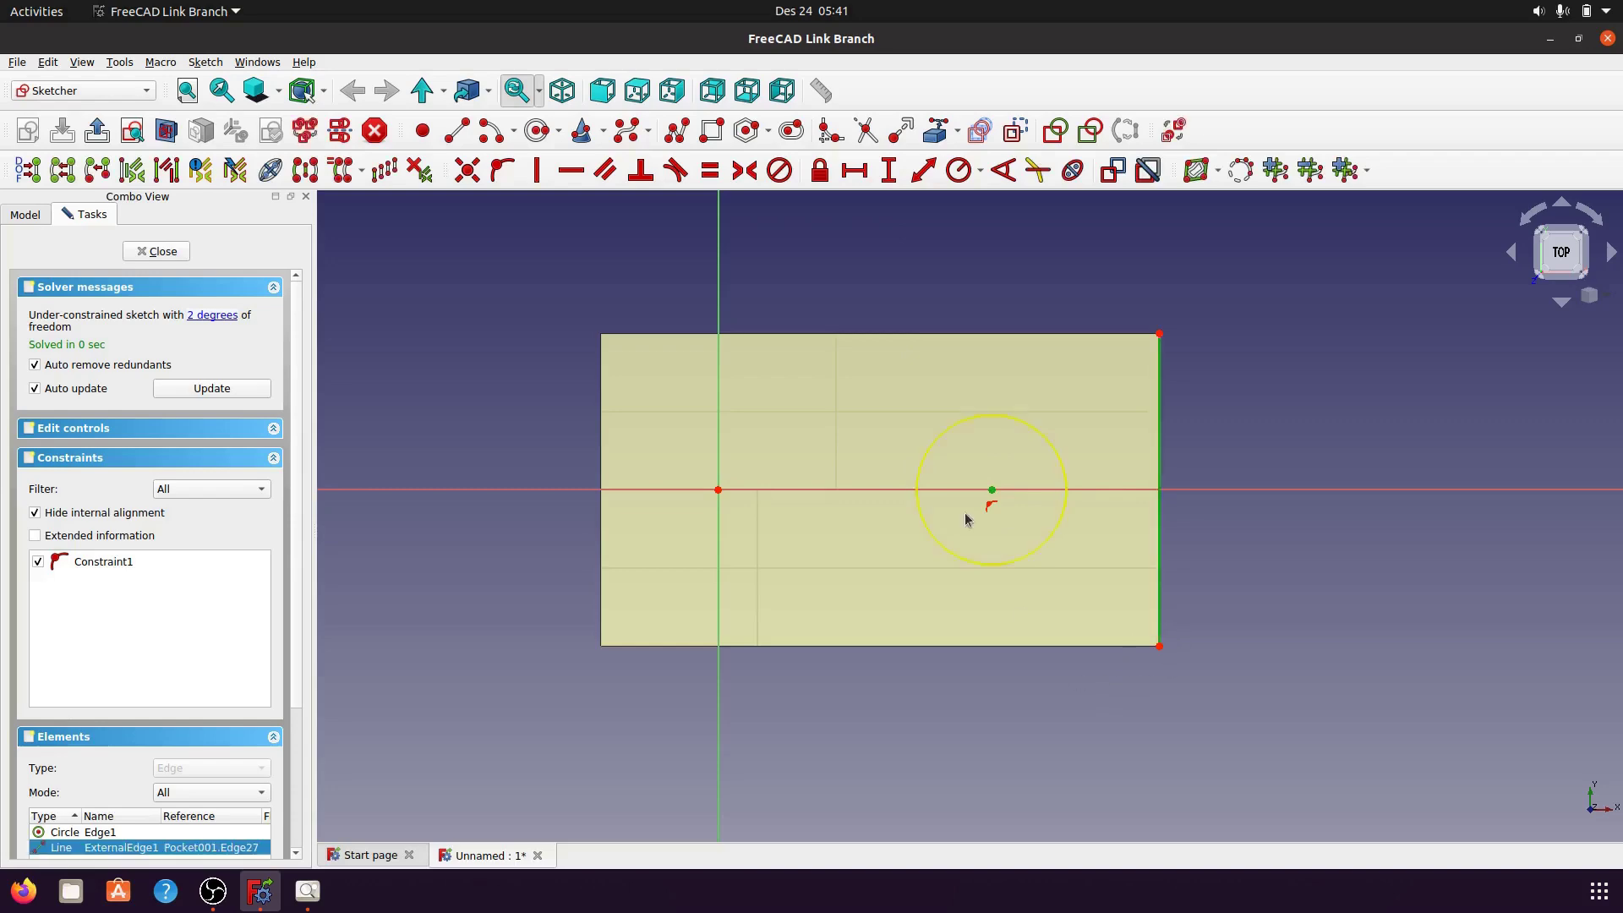
click(856, 172)
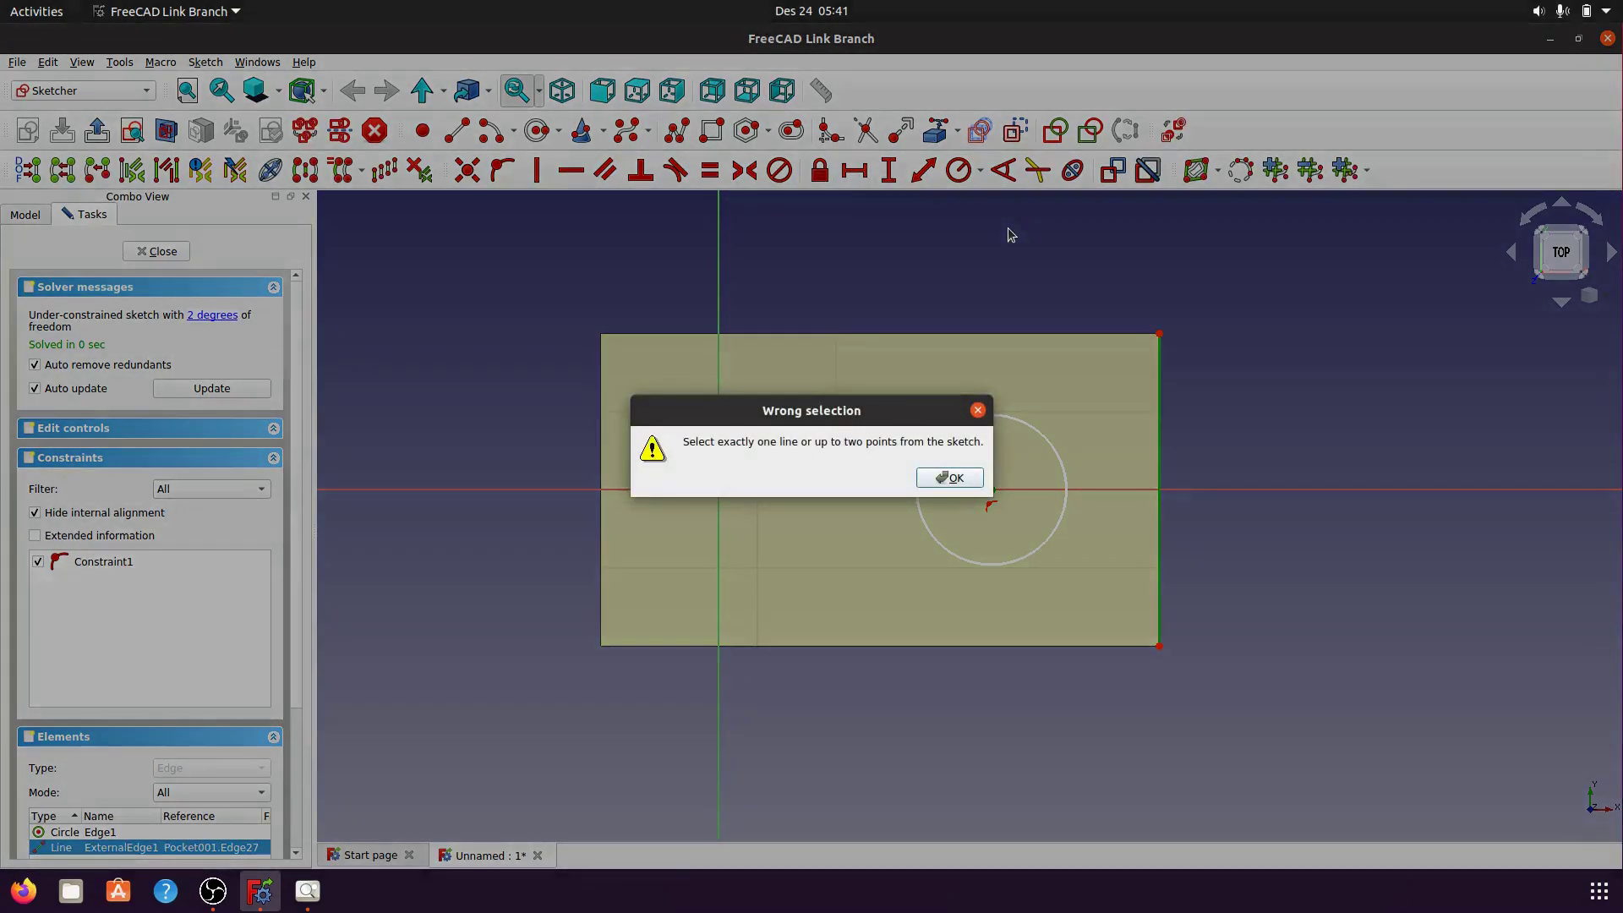
click(970, 488)
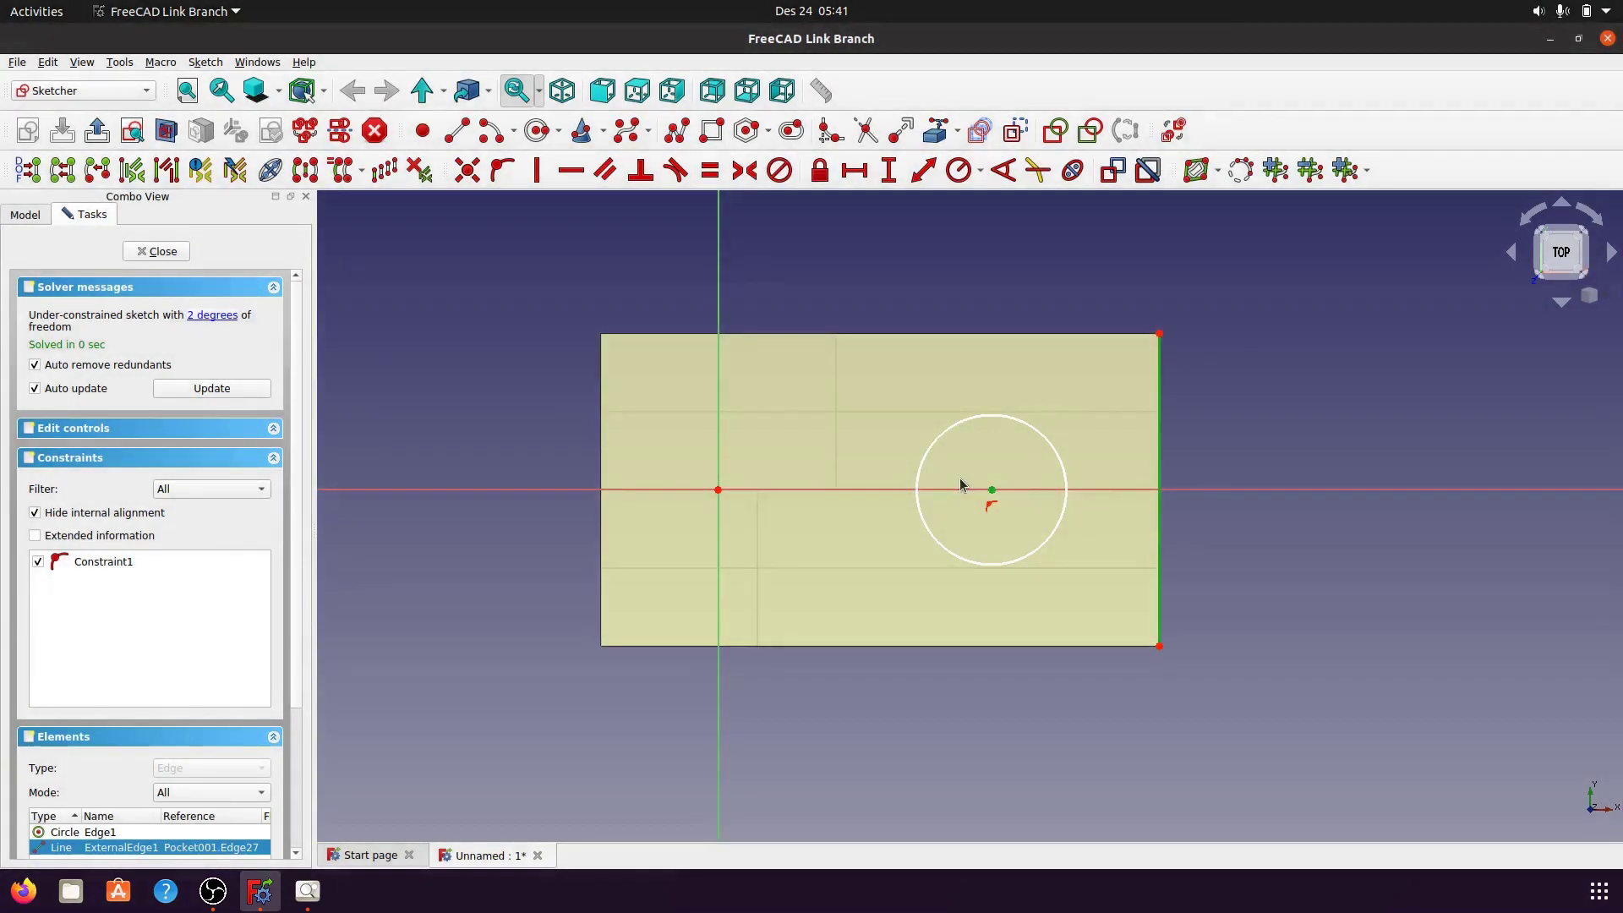
click(1290, 625)
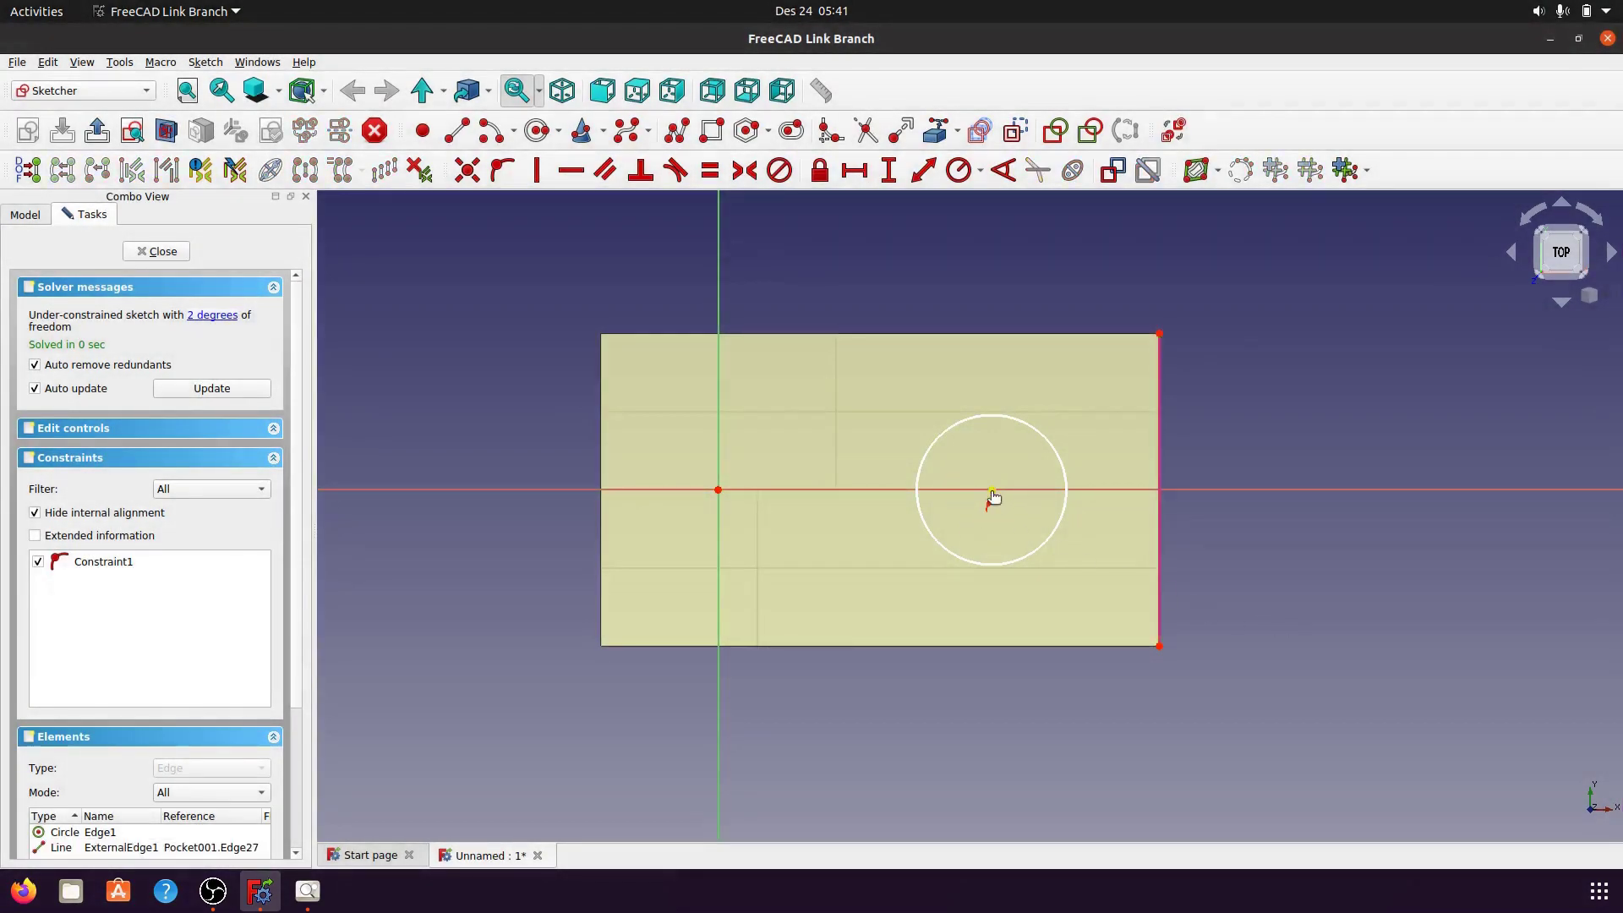
click(992, 490)
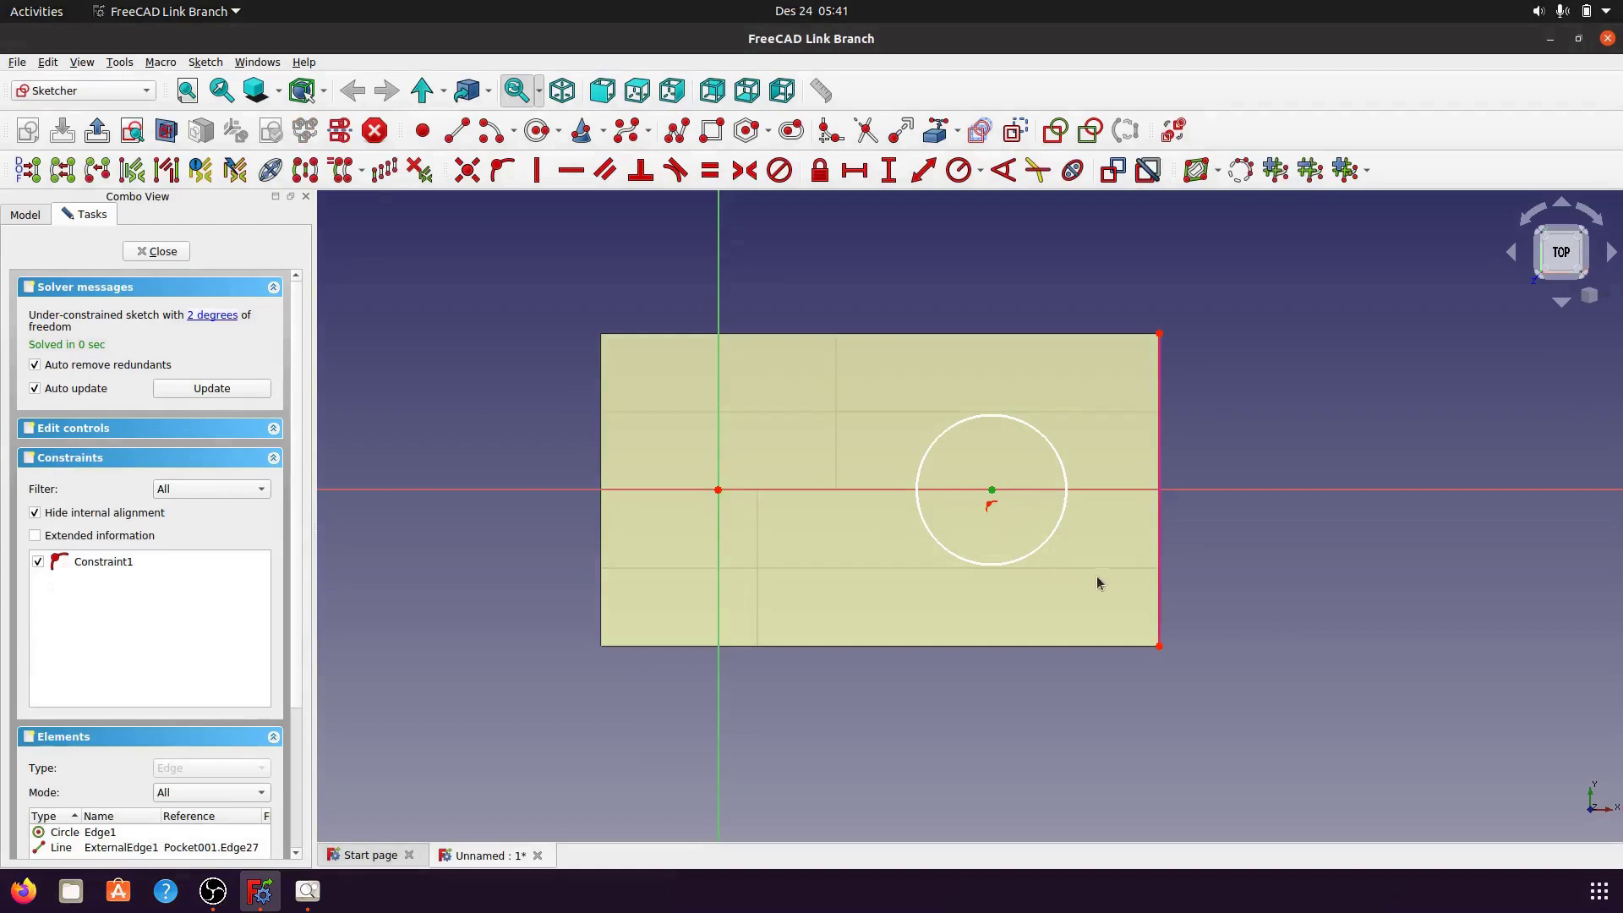
click(1160, 647)
click(854, 172)
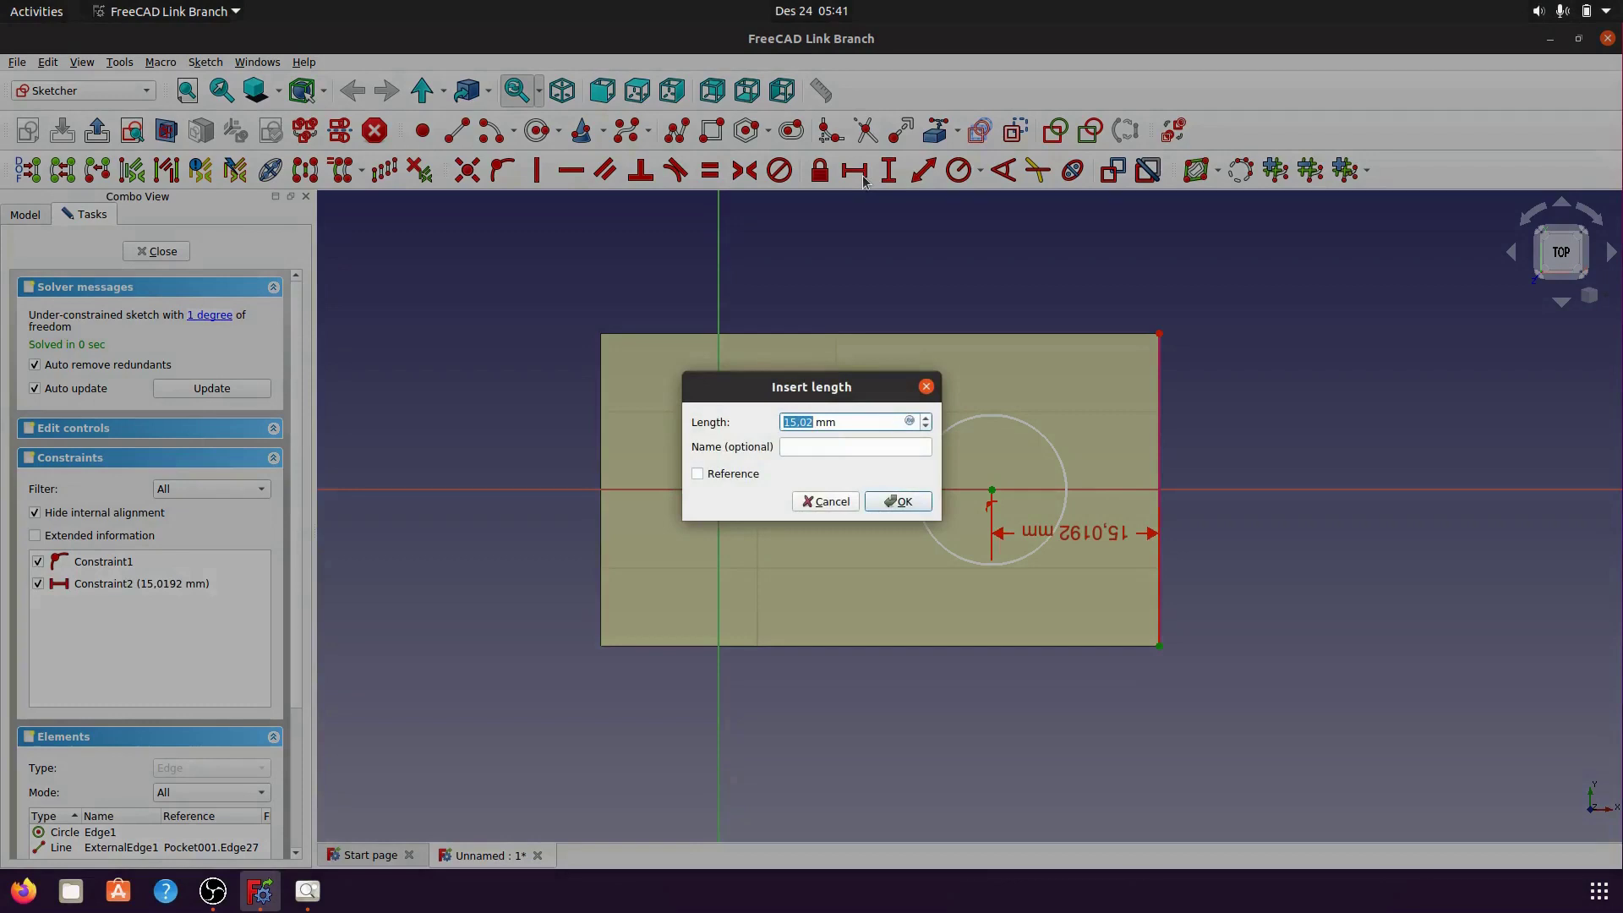
- Set the horizontal distance to 14 mm, level the view, and move the dimension above the block
text(1)
click(888, 505)
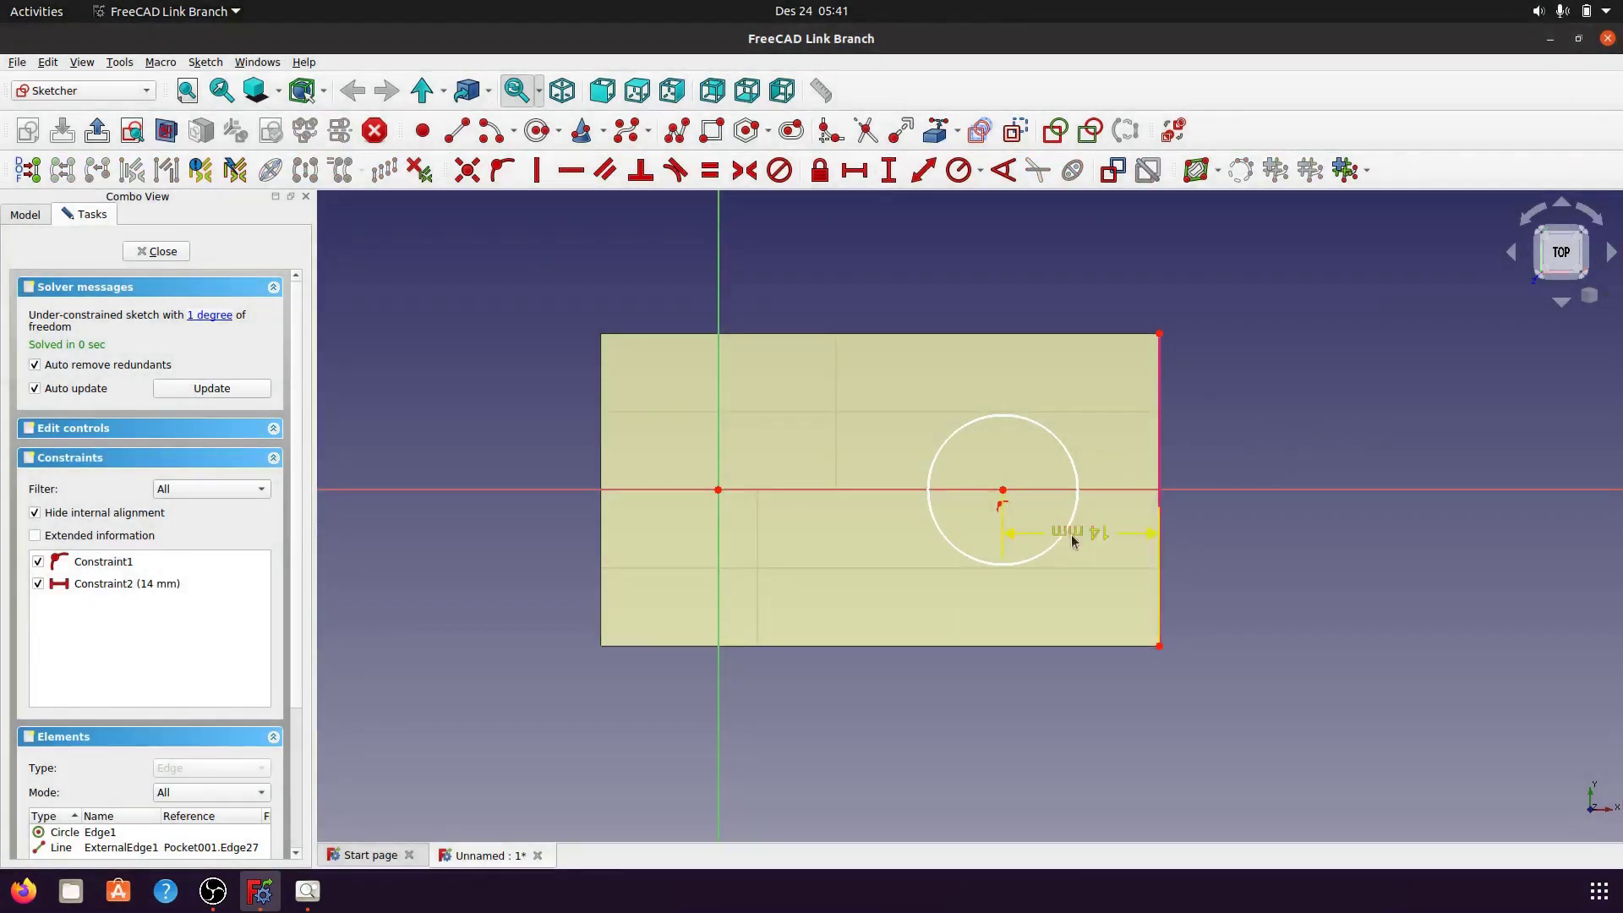
click(1596, 221)
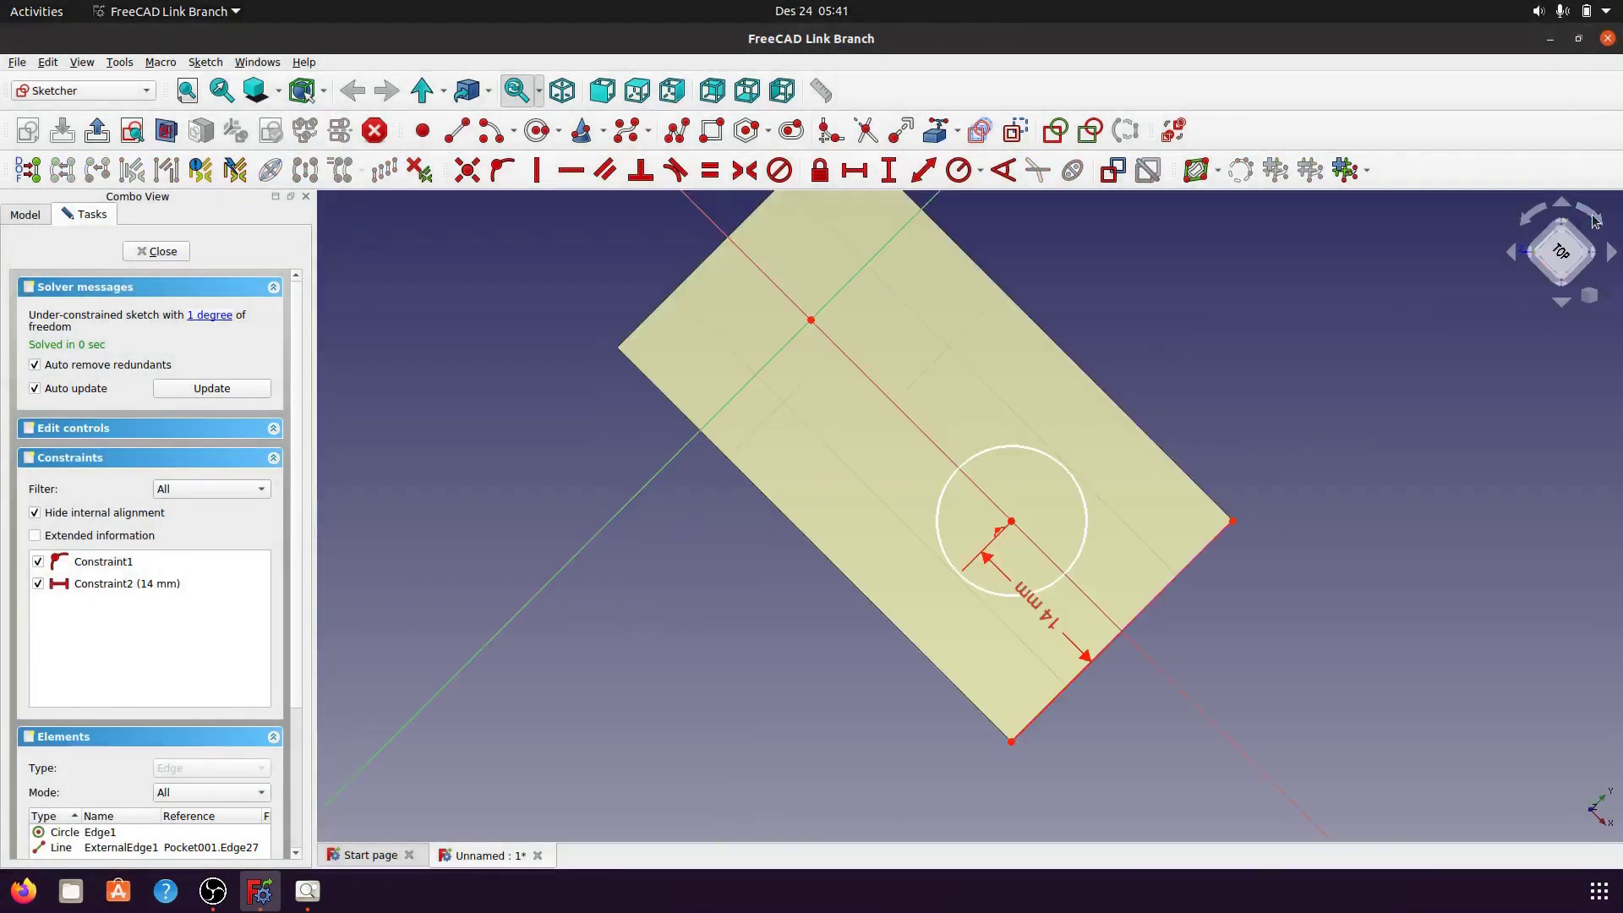
click(1596, 221)
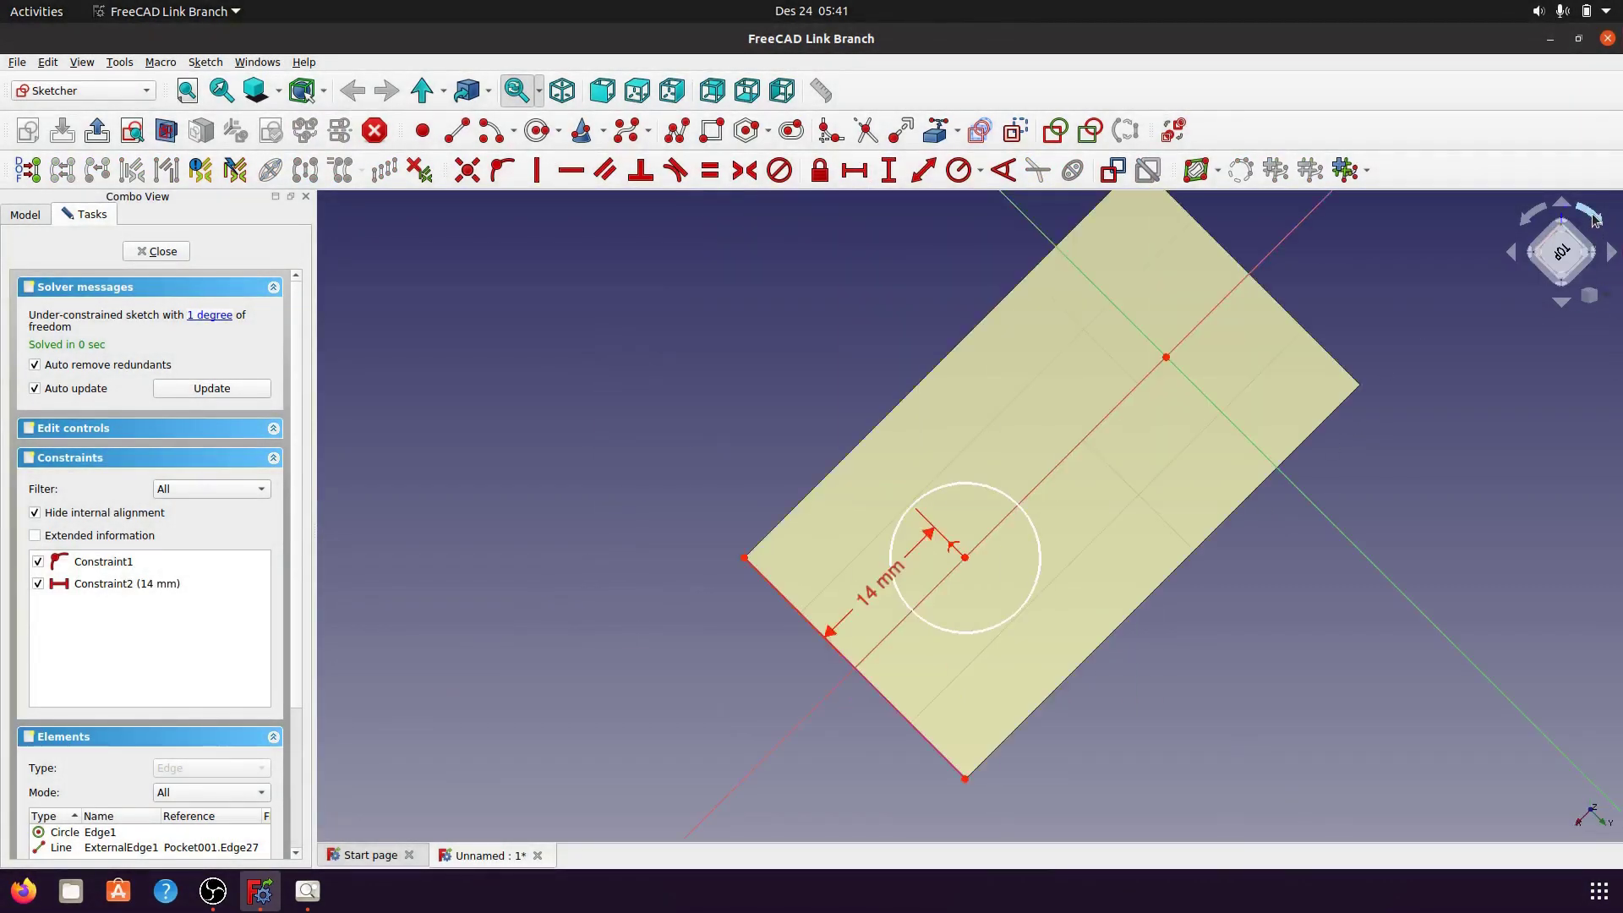
click(1596, 220)
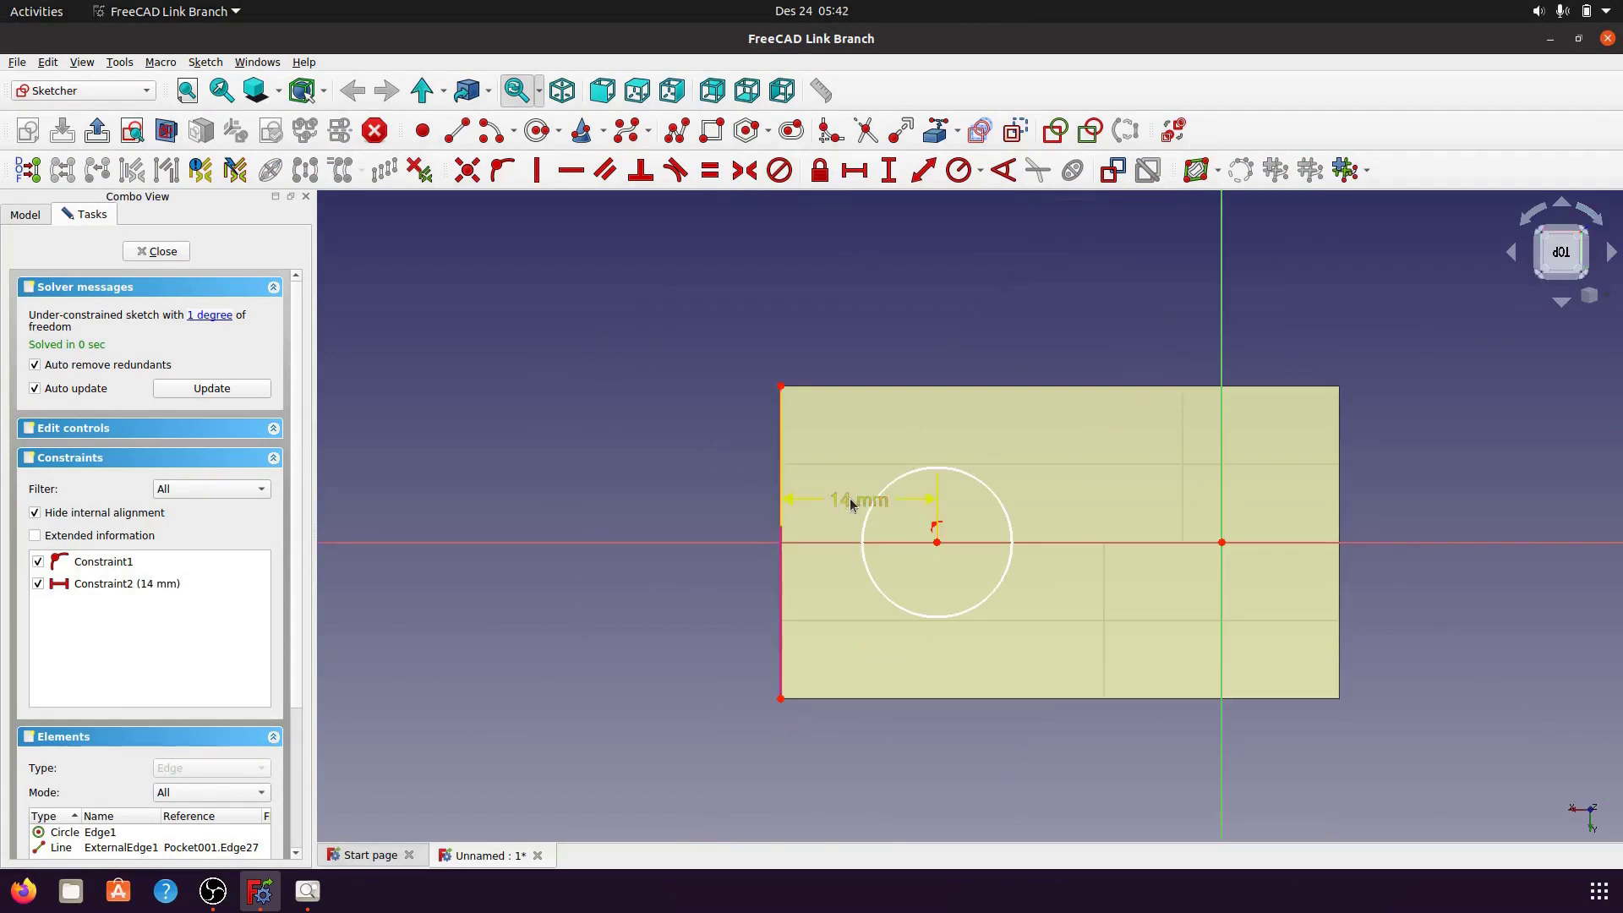
drag(859, 500, 859, 319)
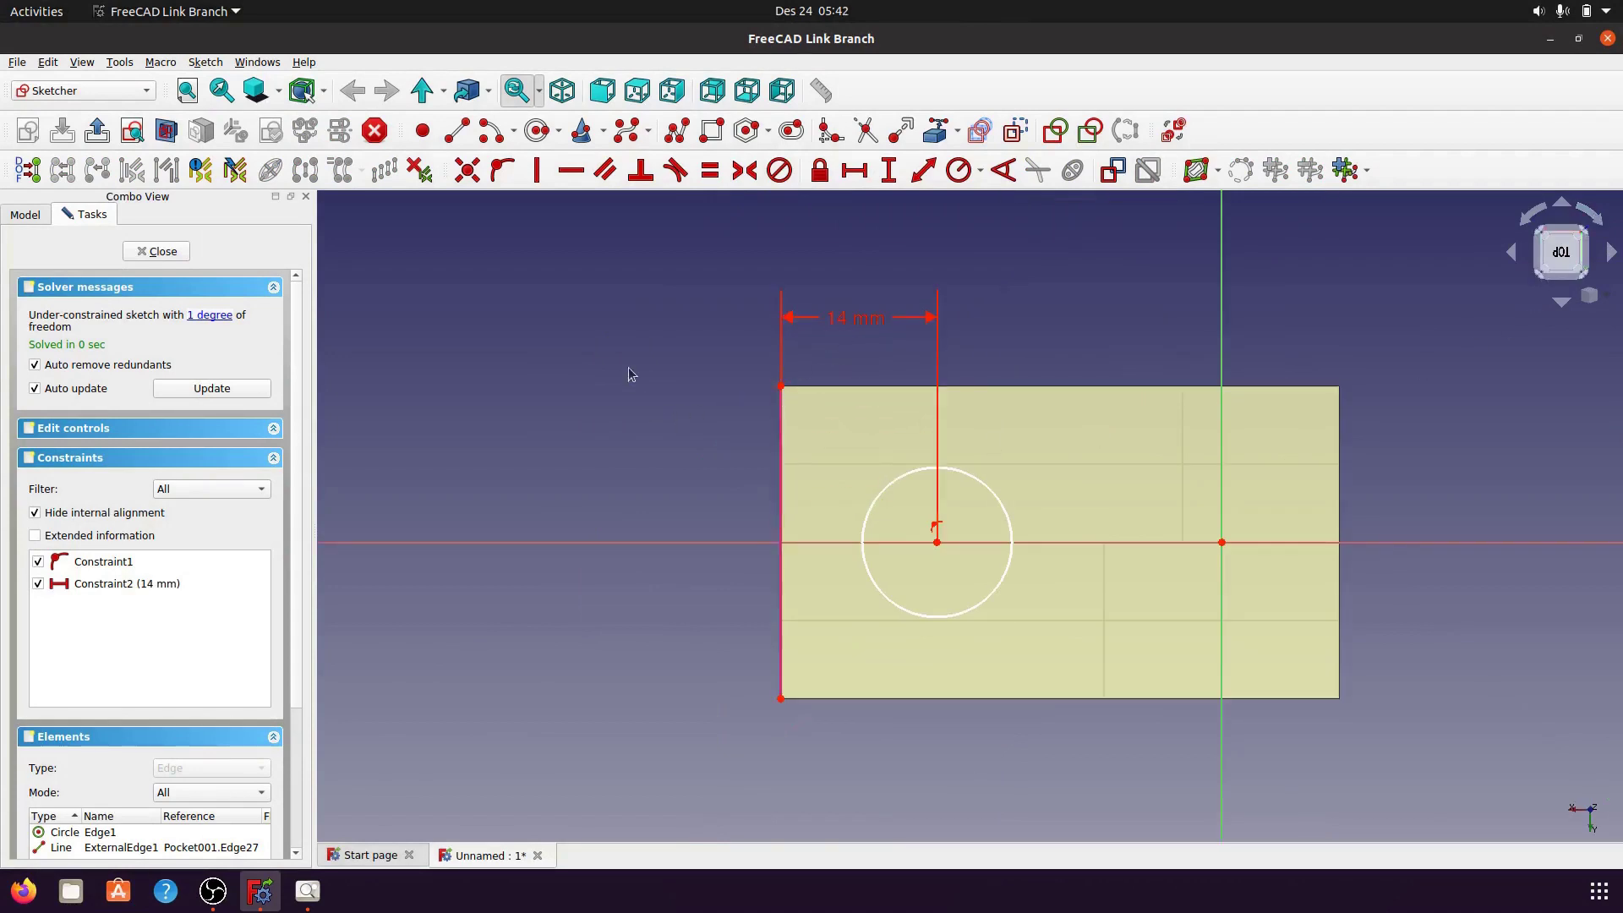
- Constrain the circle centre onto the horizontal axis and reopen mpd 17.png
click(937, 542)
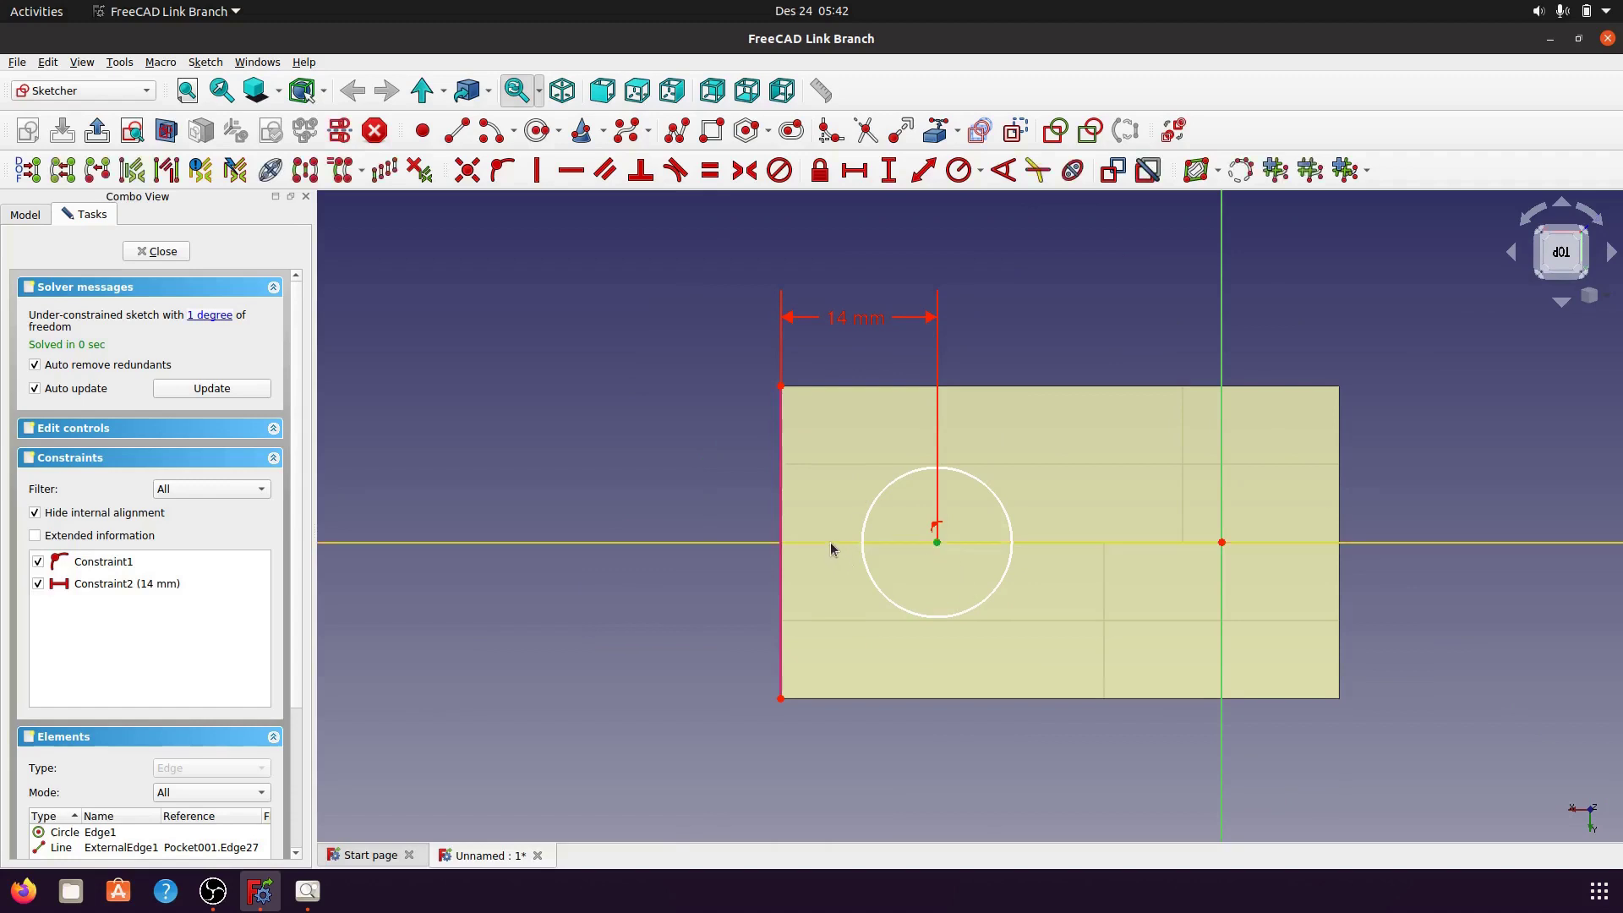
click(830, 542)
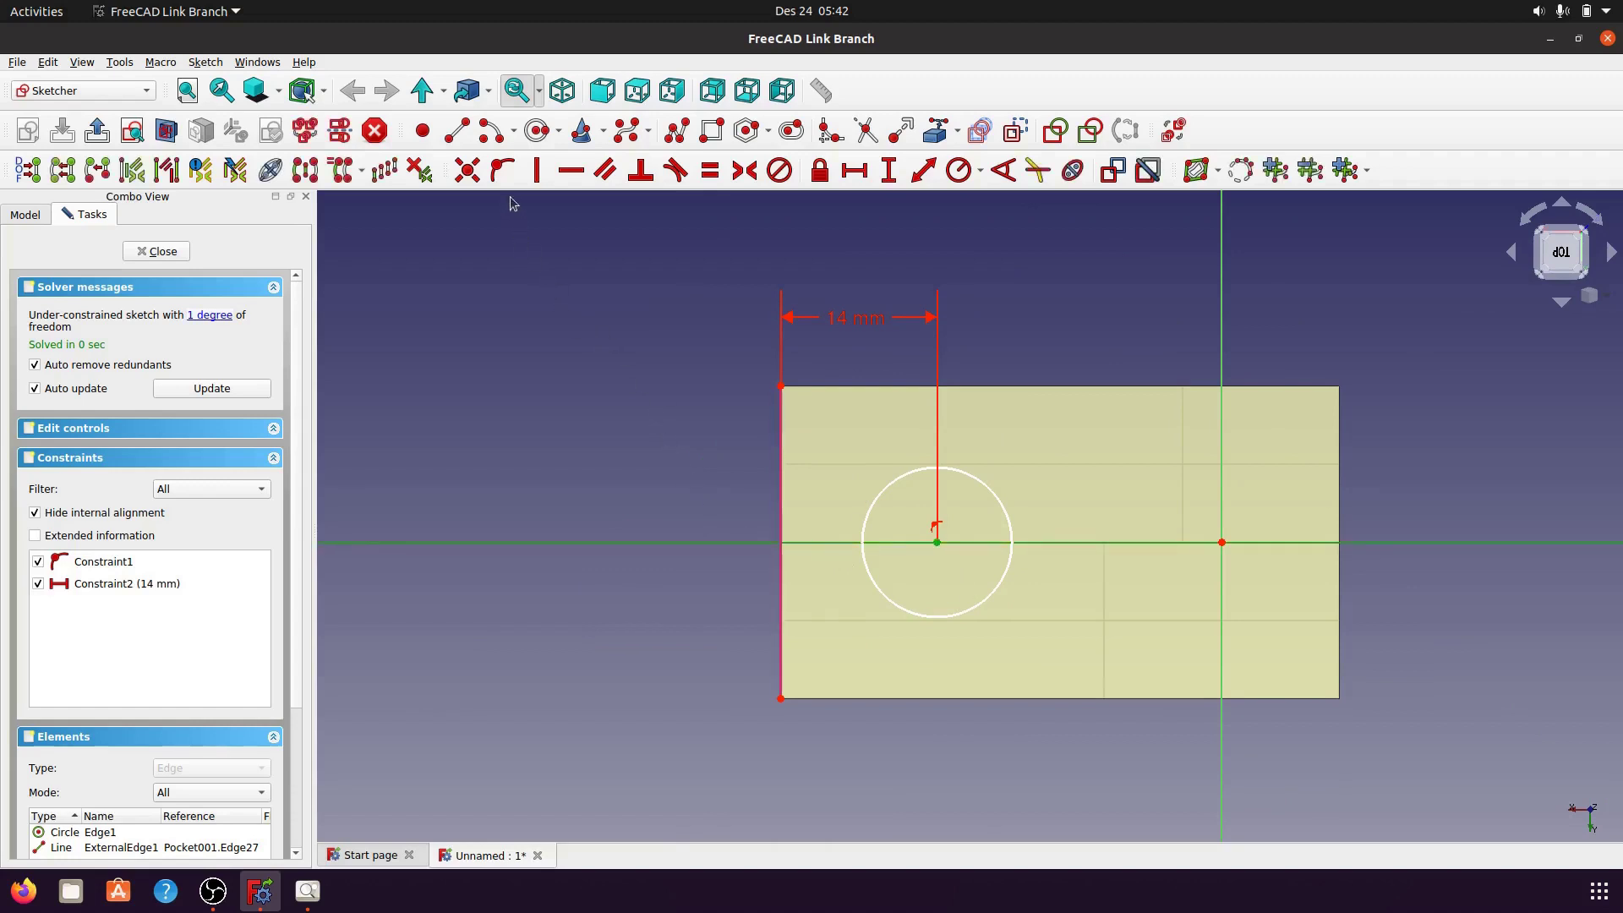
click(503, 171)
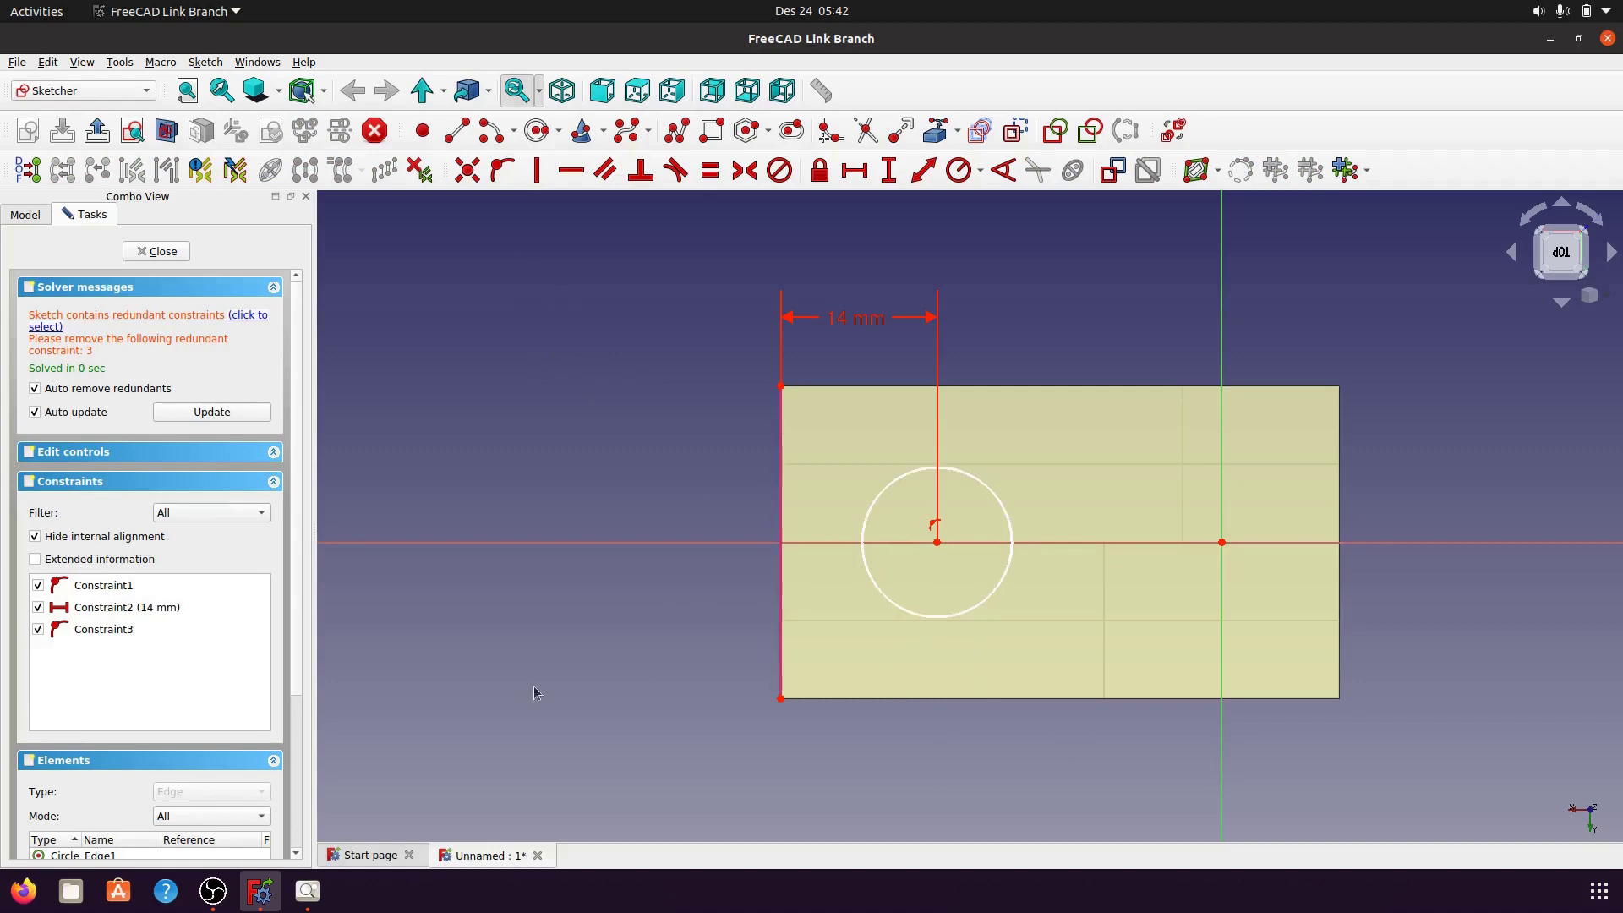
click(307, 890)
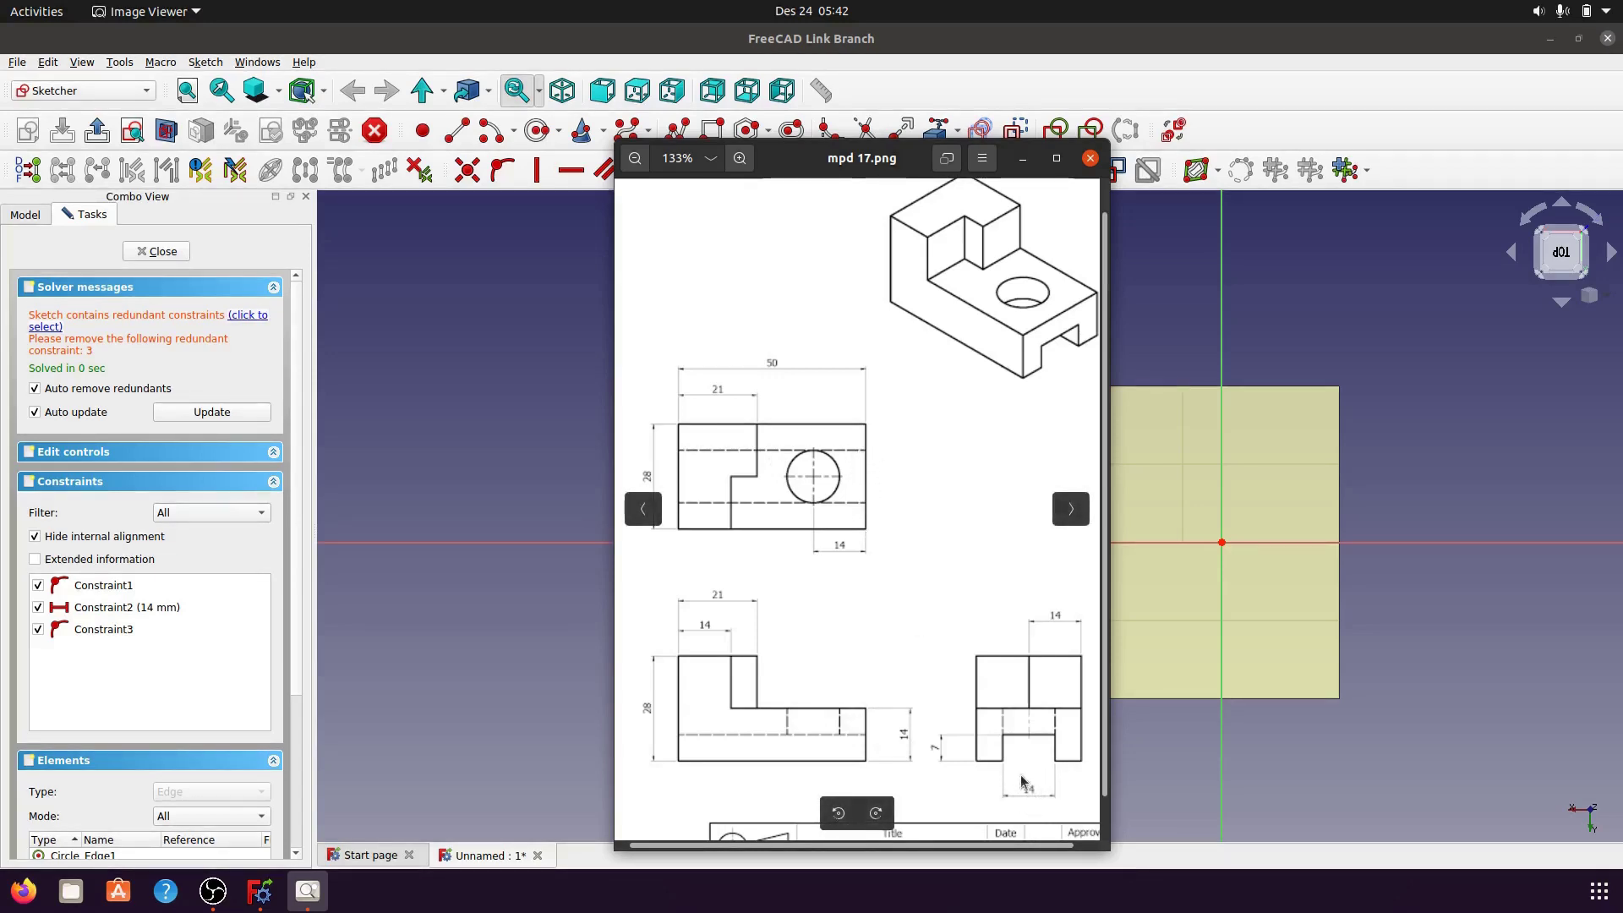
- Try a 14 mm diameter constraint on the circle, dismissing the invalid datum error
click(1023, 158)
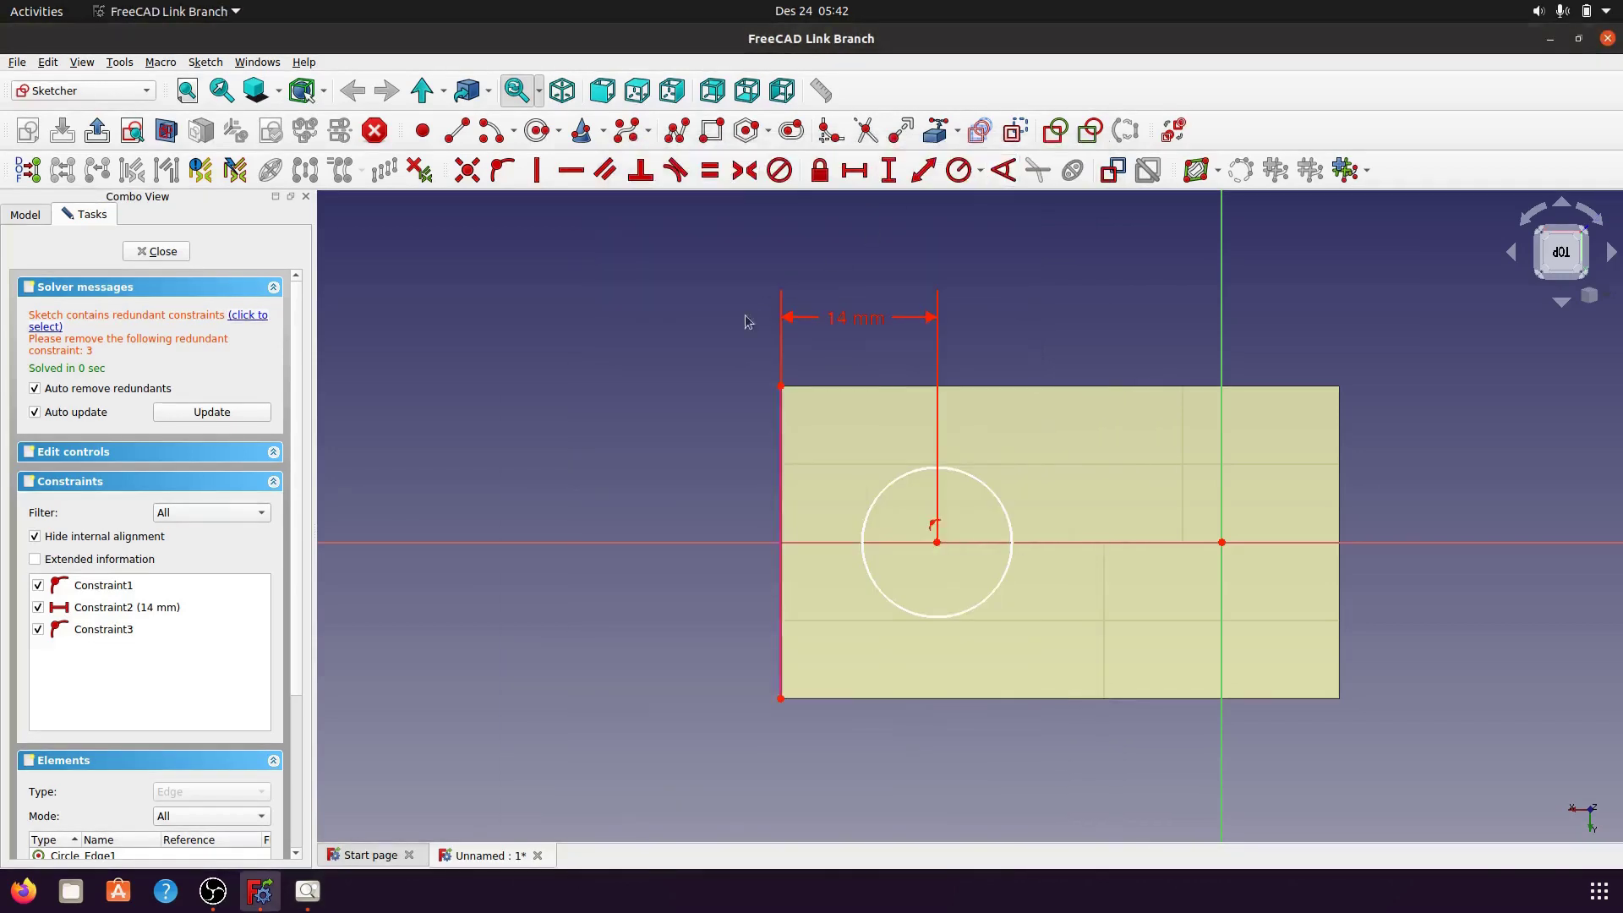
click(996, 497)
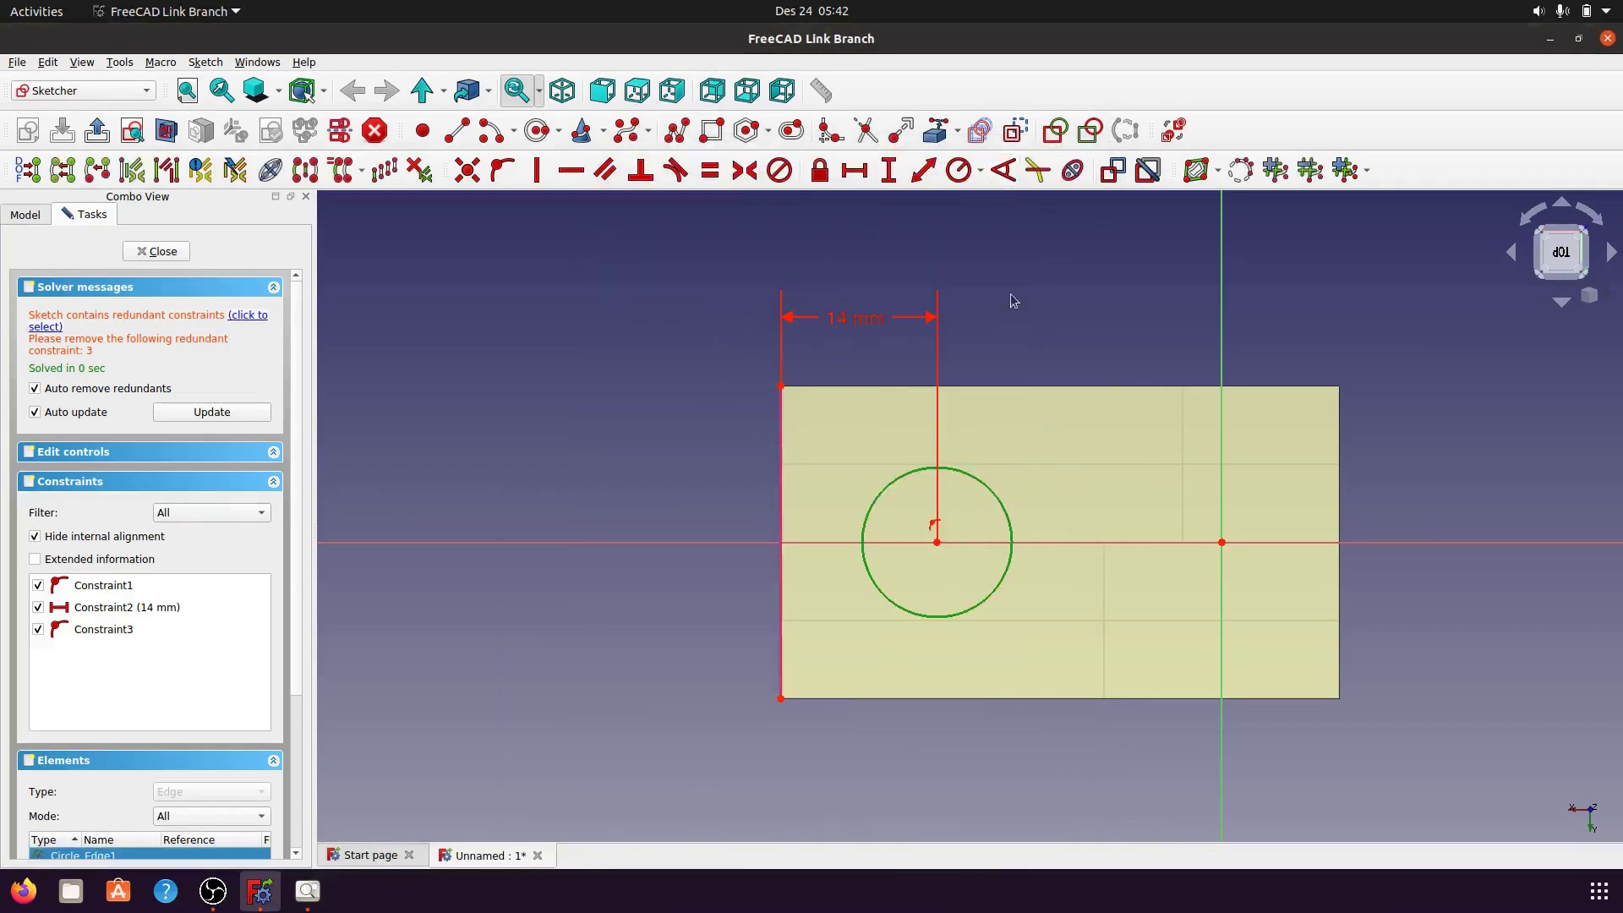
click(980, 171)
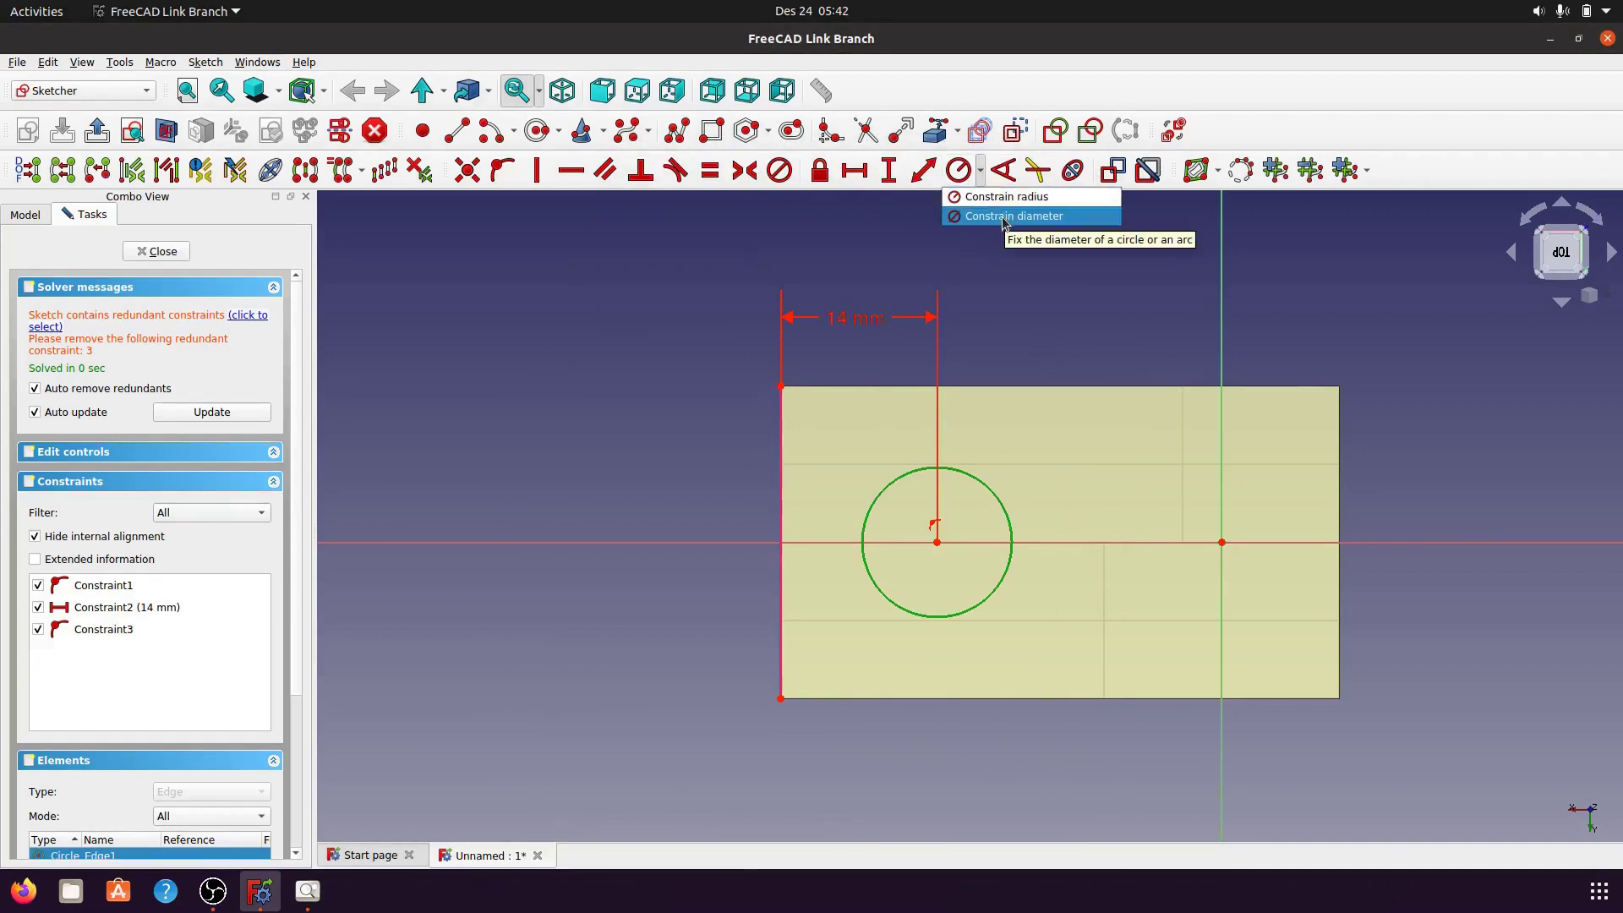
click(1004, 218)
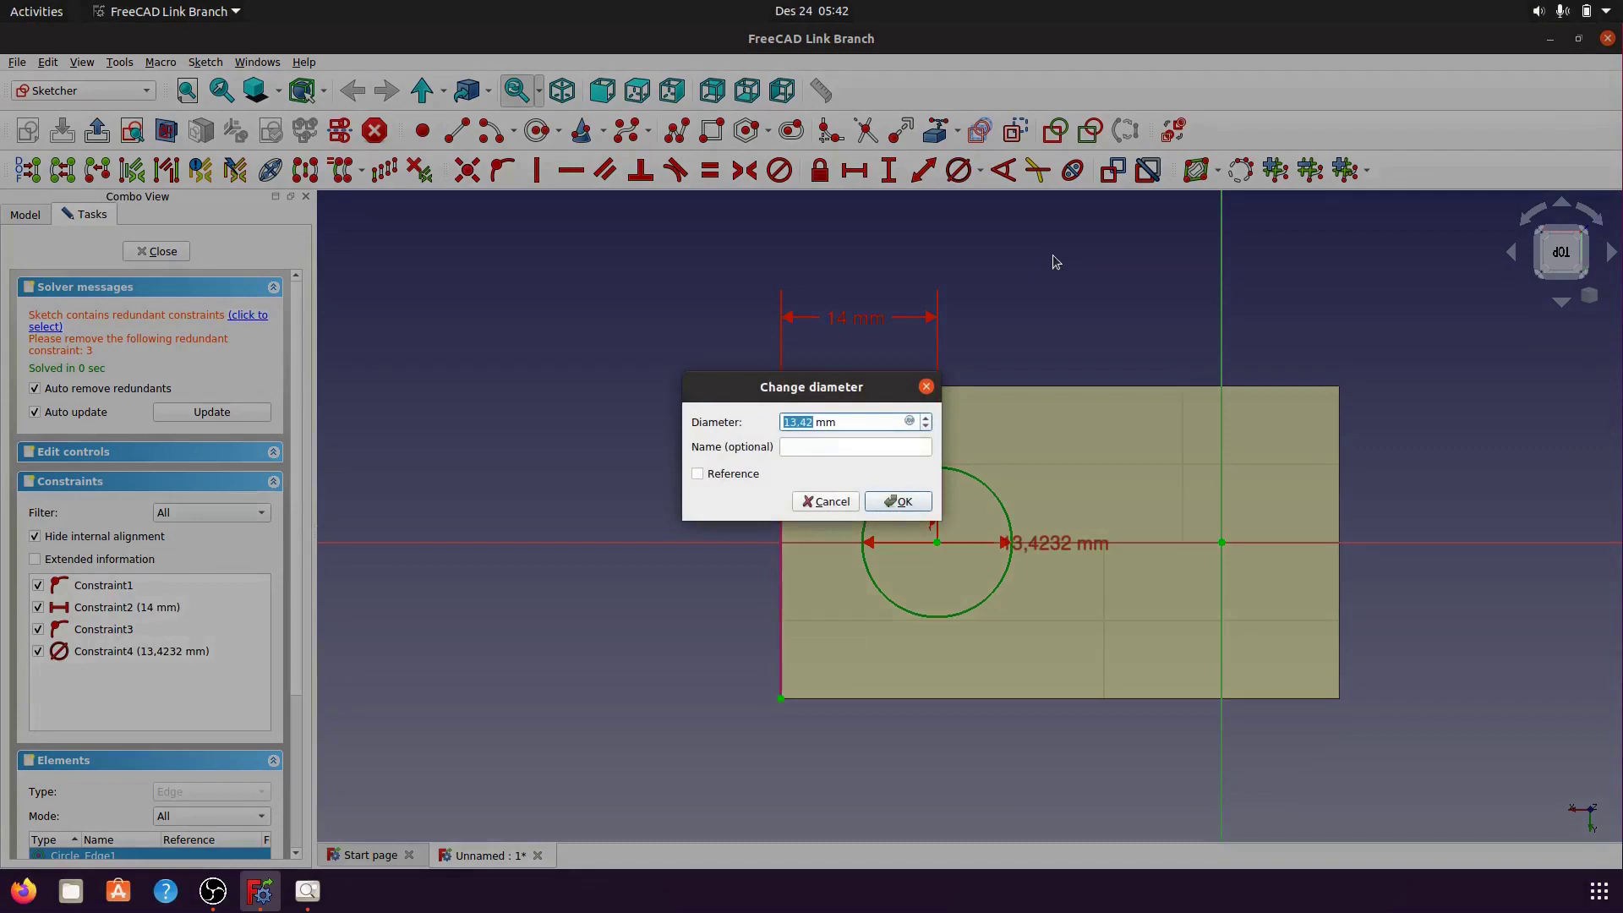
text(1)
click(920, 504)
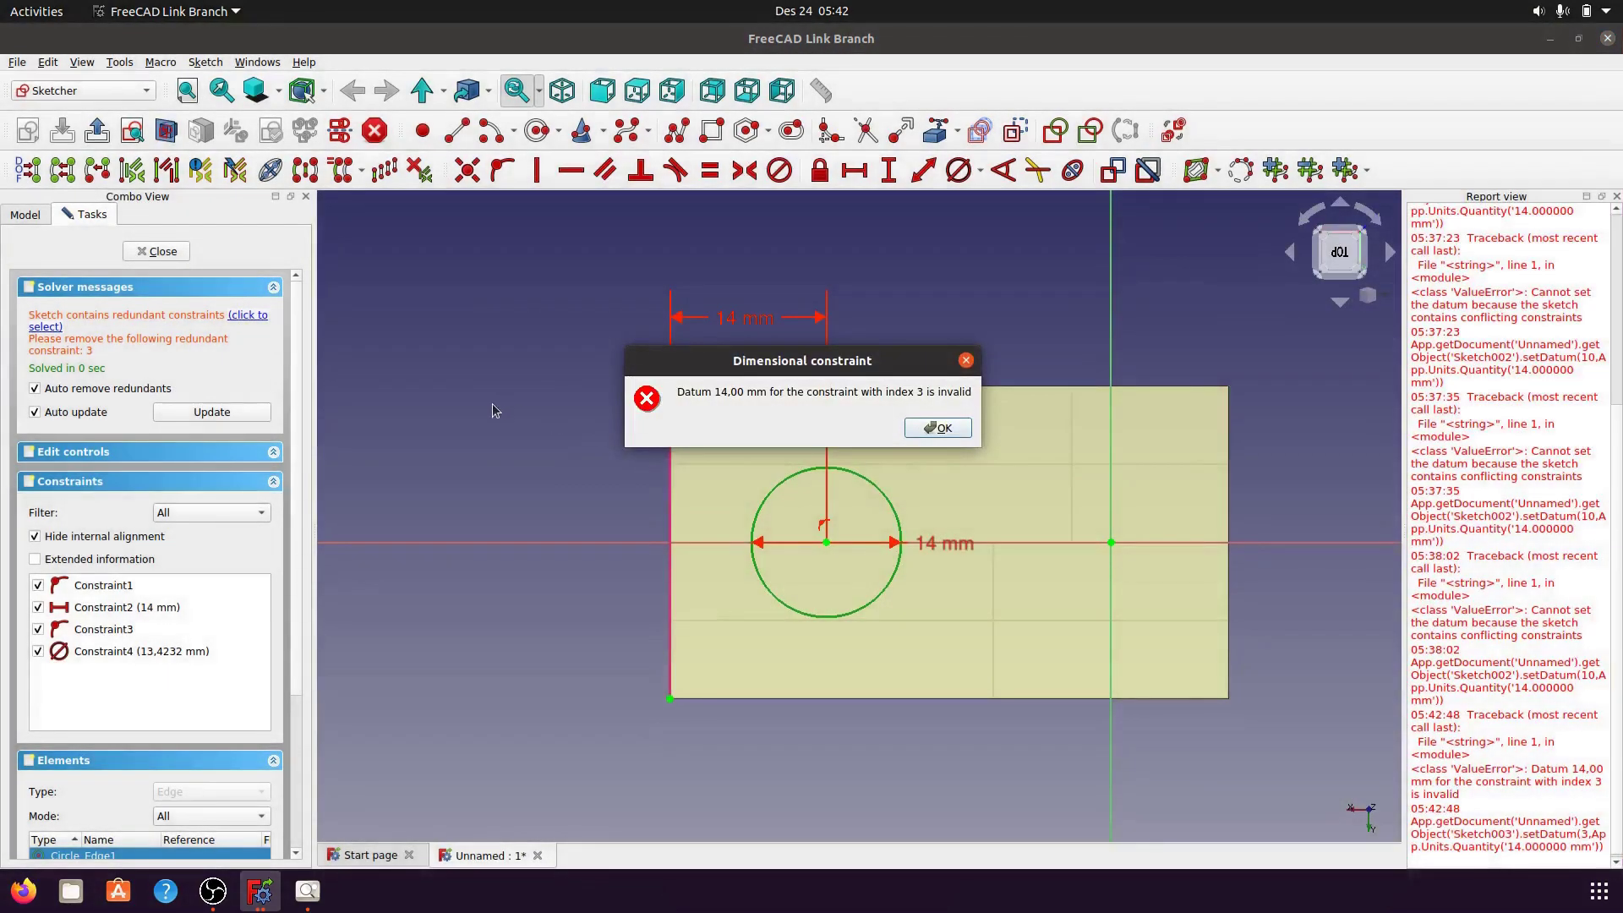
click(930, 430)
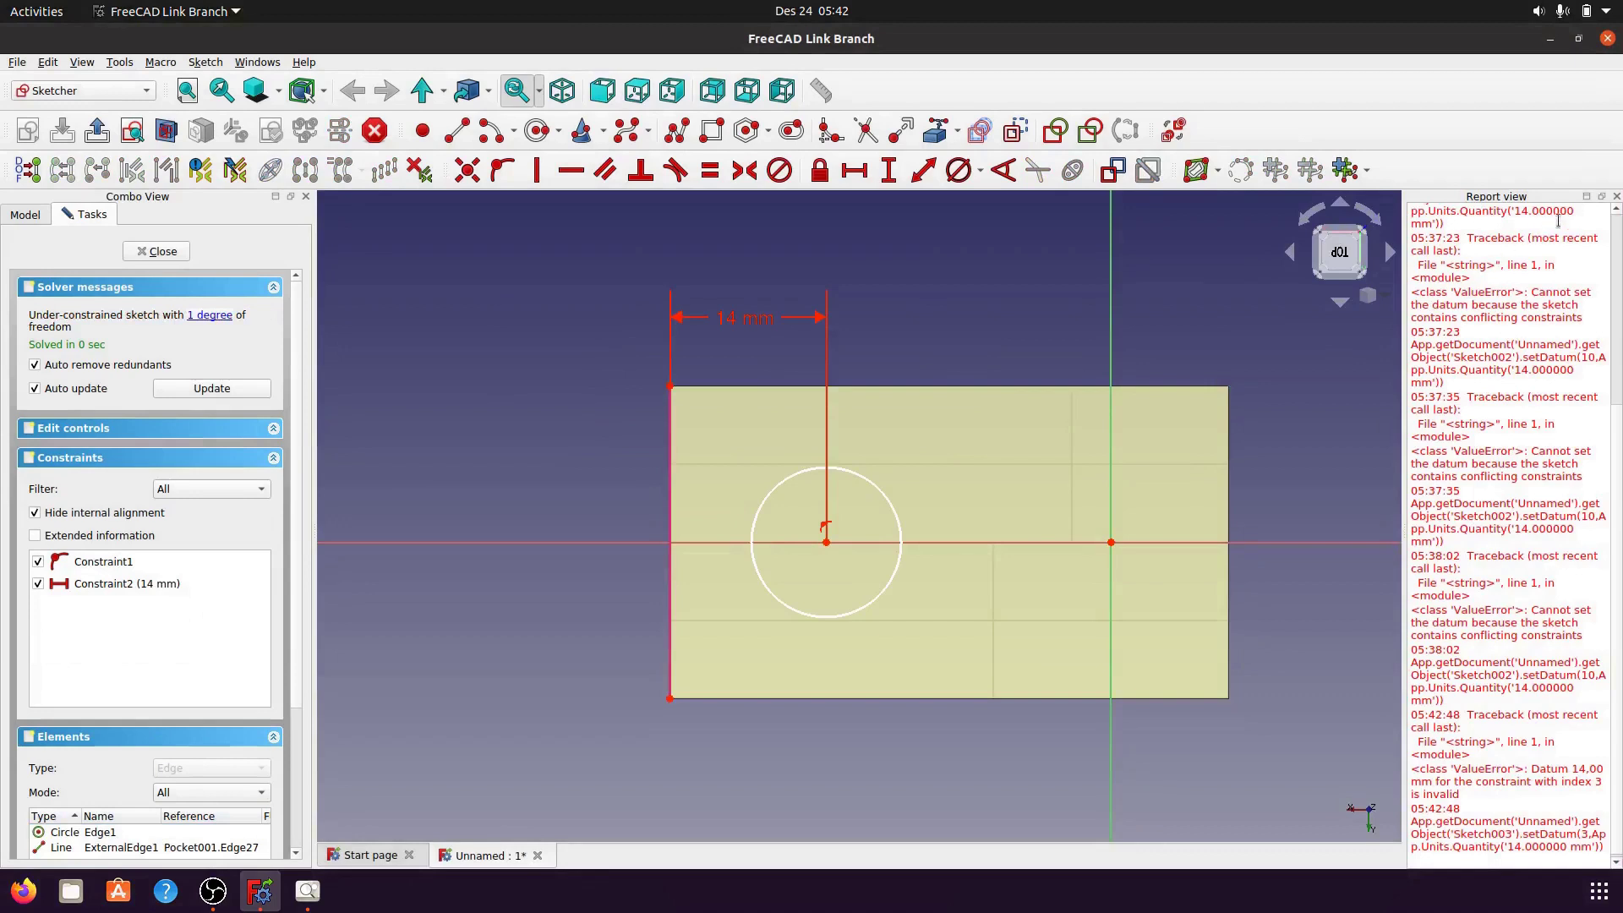
click(1615, 196)
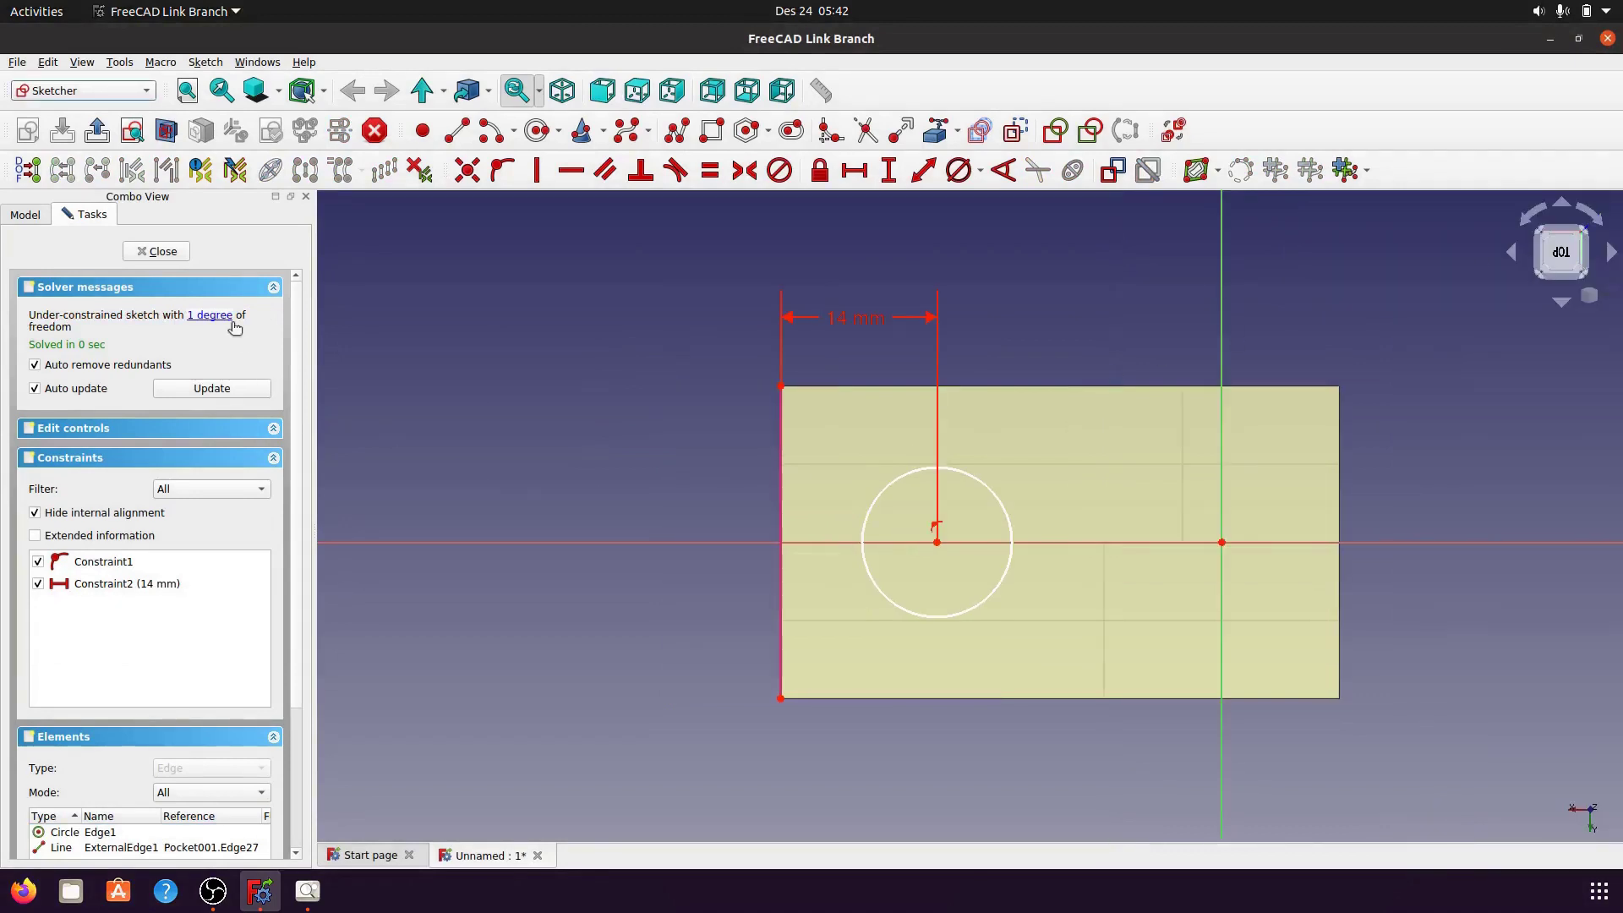
- Shrink the circle, apply the 14 mm diameter, and close the hole sketch
drag(884, 500, 894, 504)
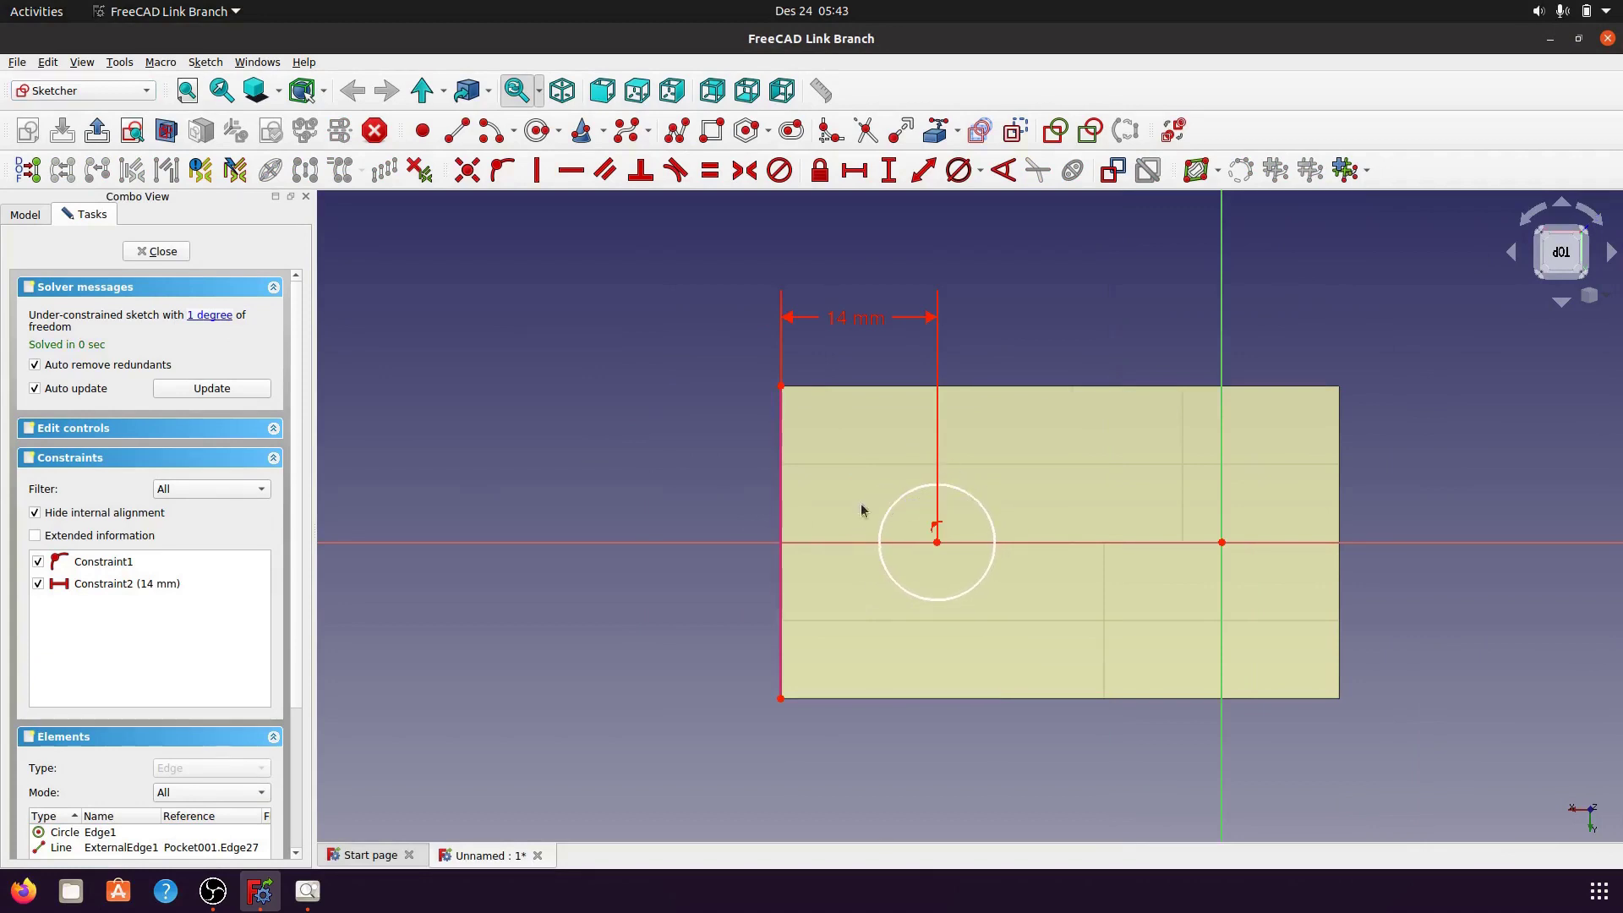
click(897, 509)
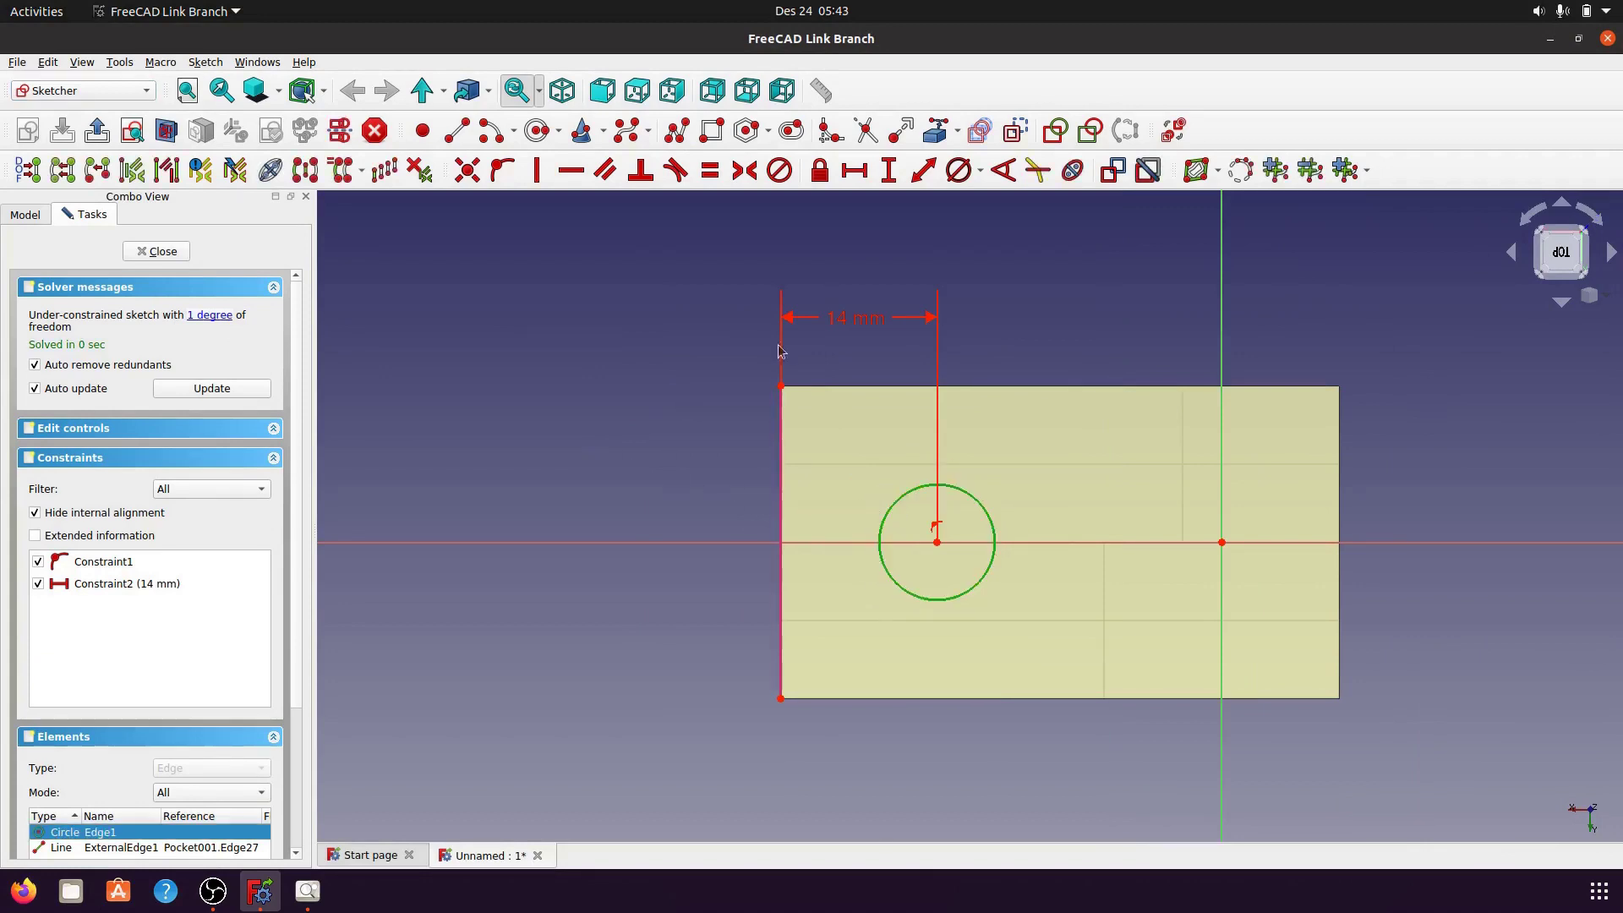
click(980, 172)
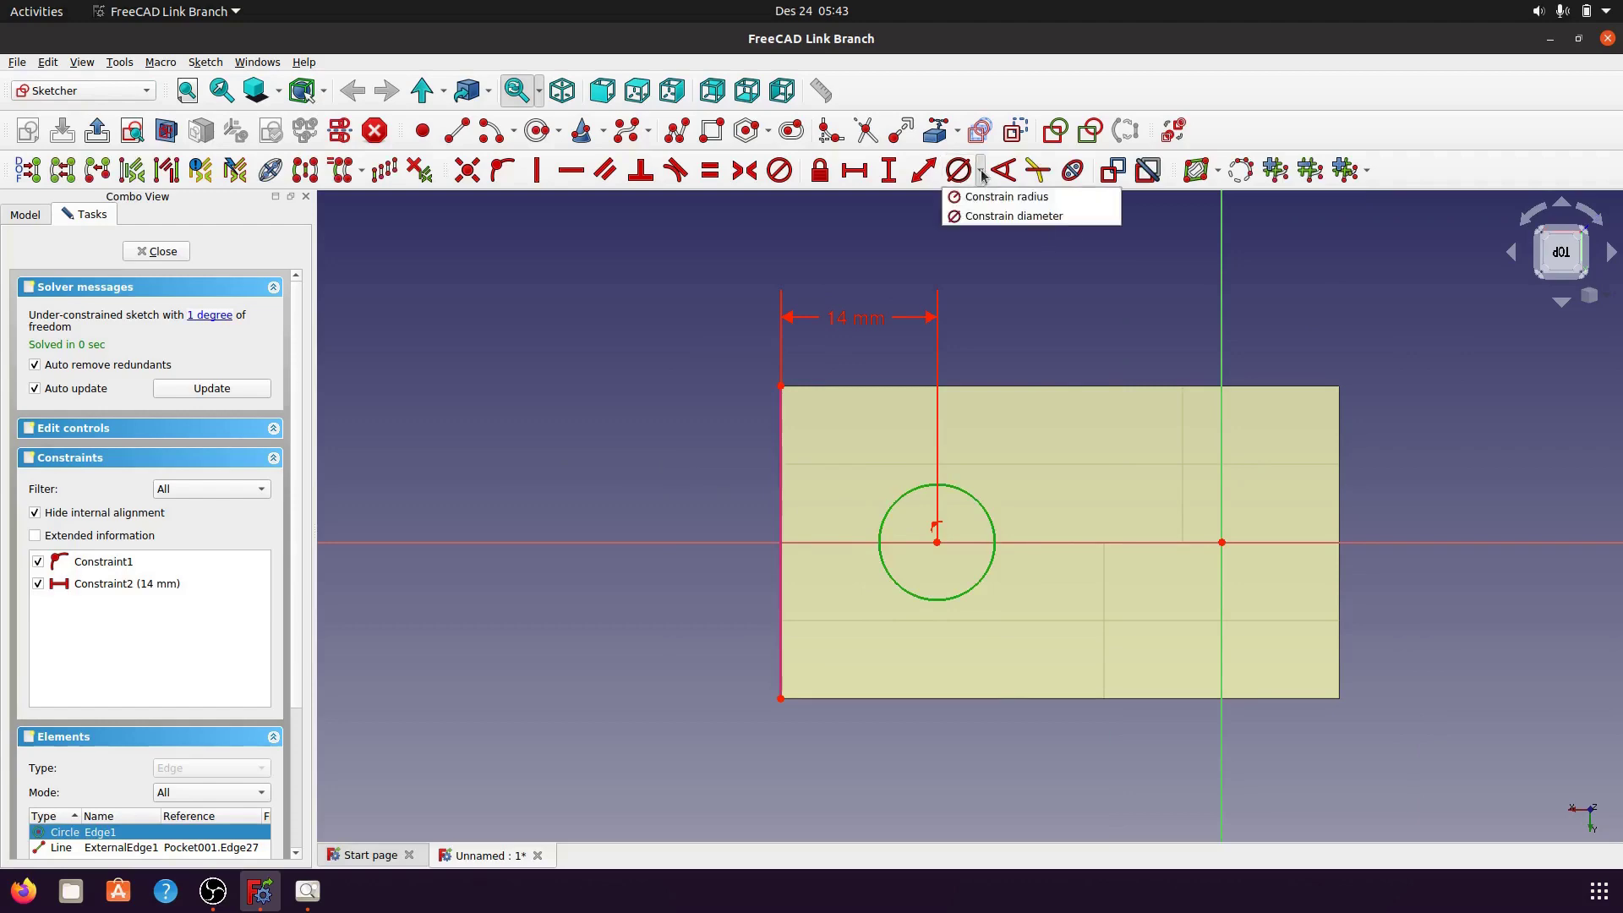
click(993, 217)
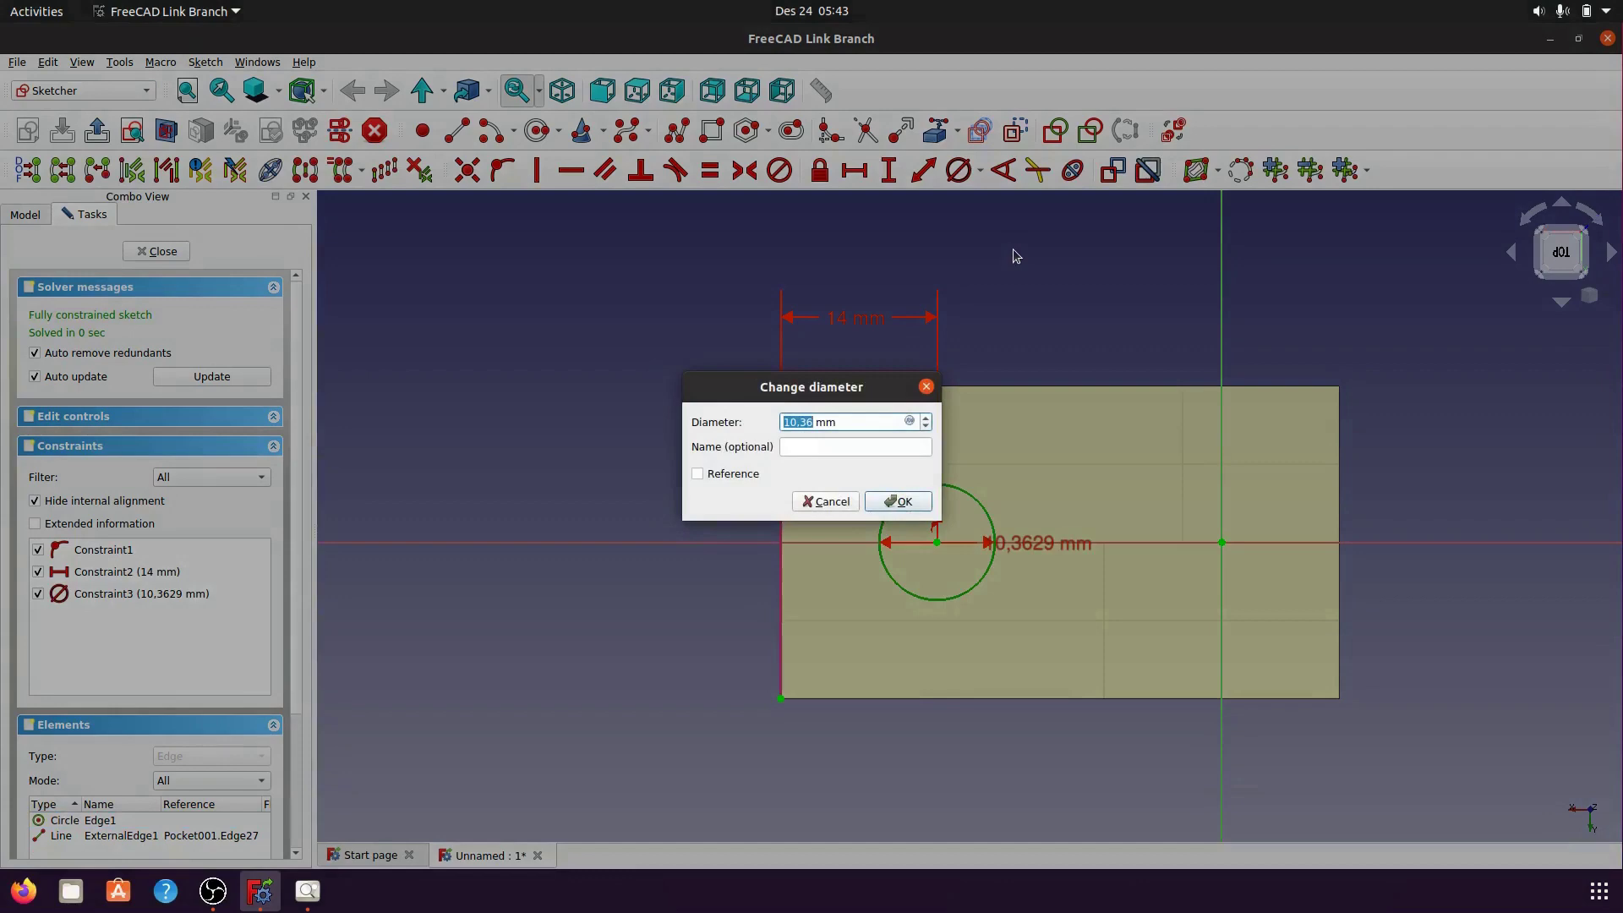
text(1)
click(910, 502)
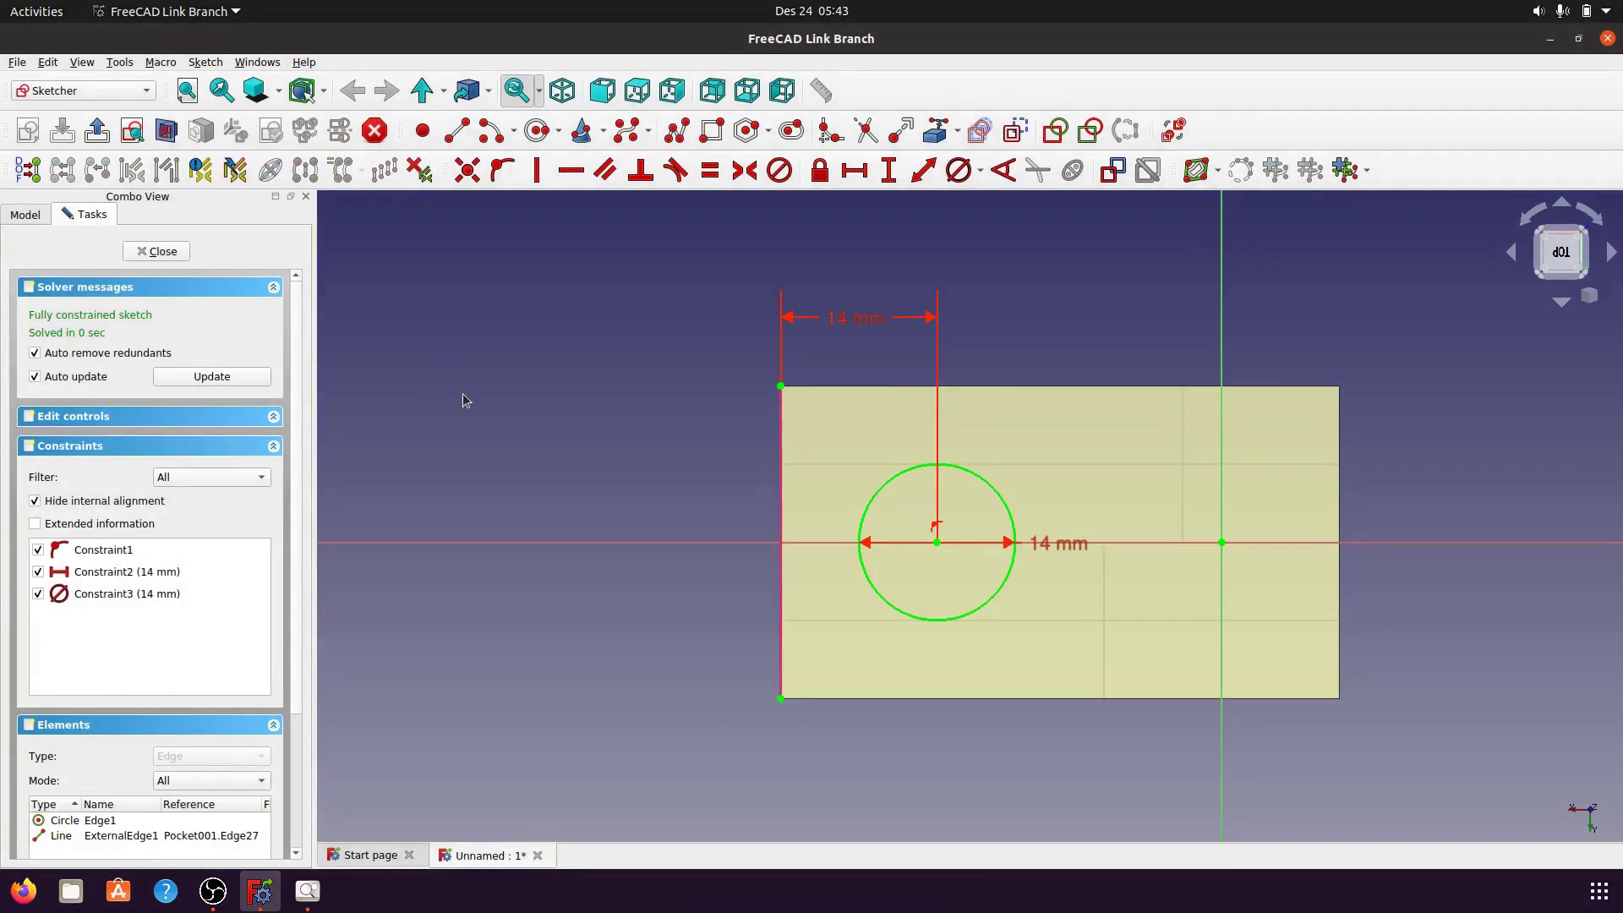
click(160, 251)
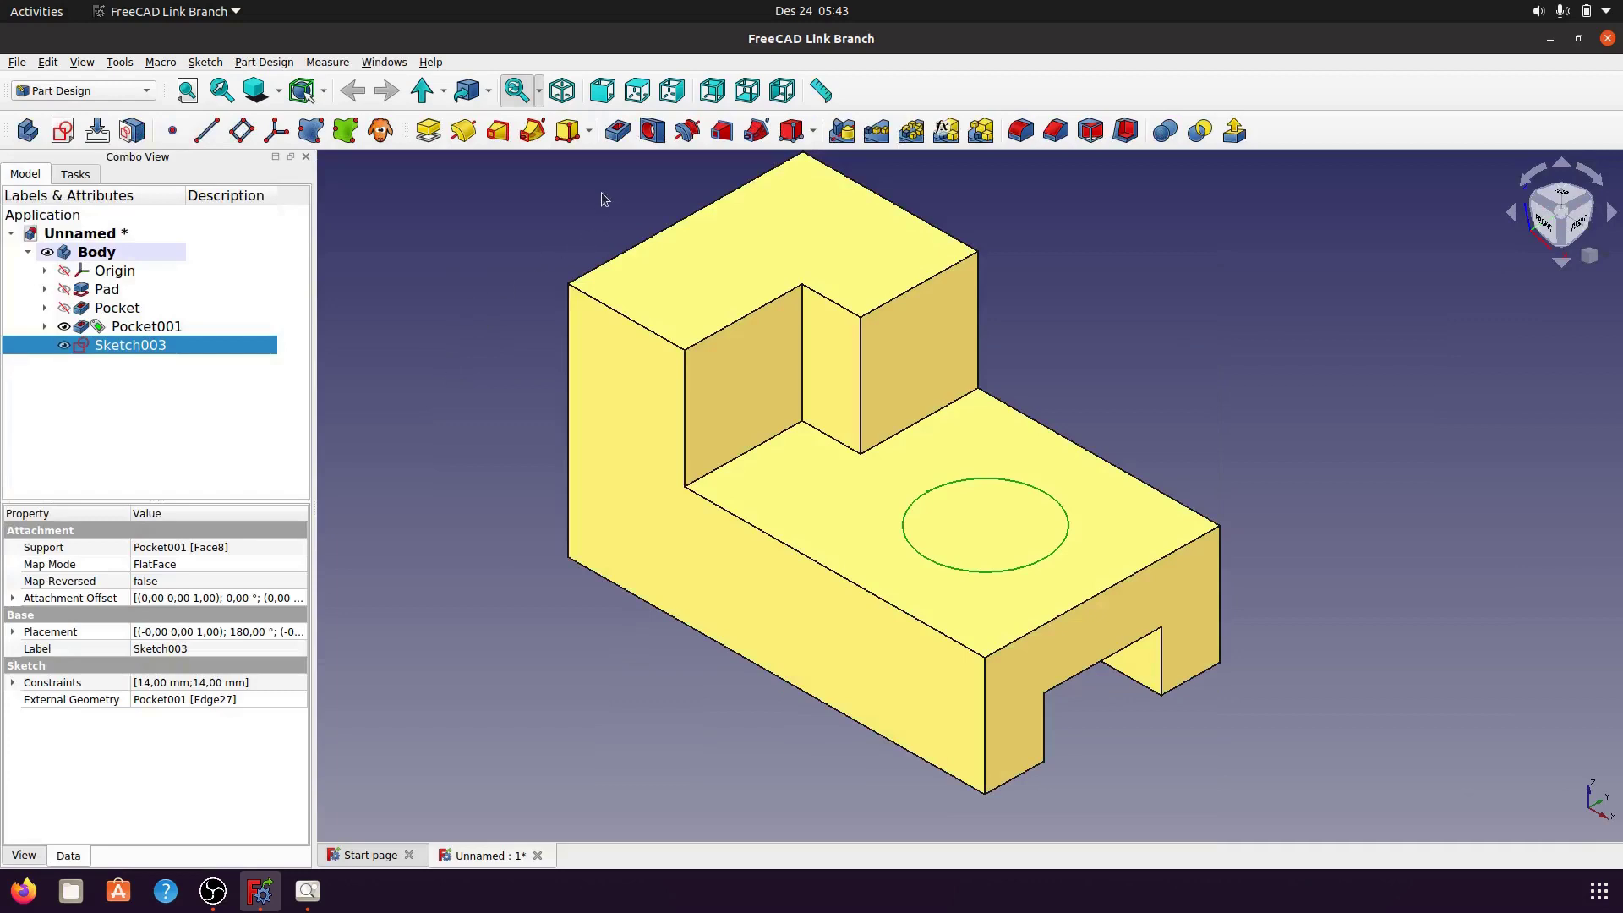
- Pocket Sketch003 to a 7 mm length, creating Pocket002 as the round hole
click(617, 131)
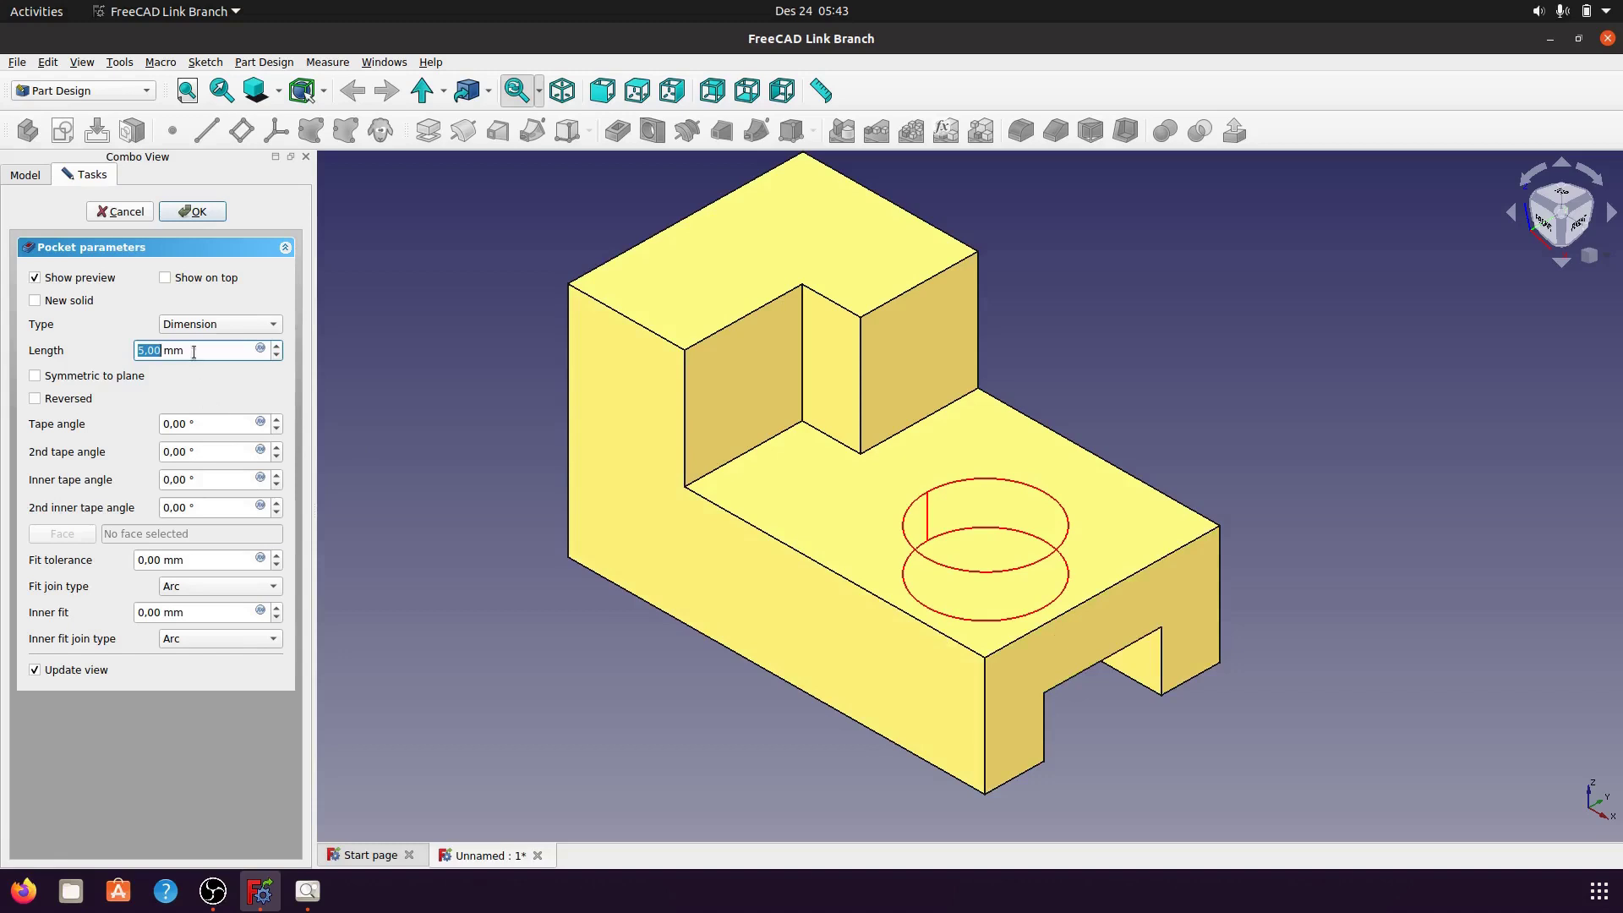
drag(196, 351, 127, 351)
text(7)
click(196, 213)
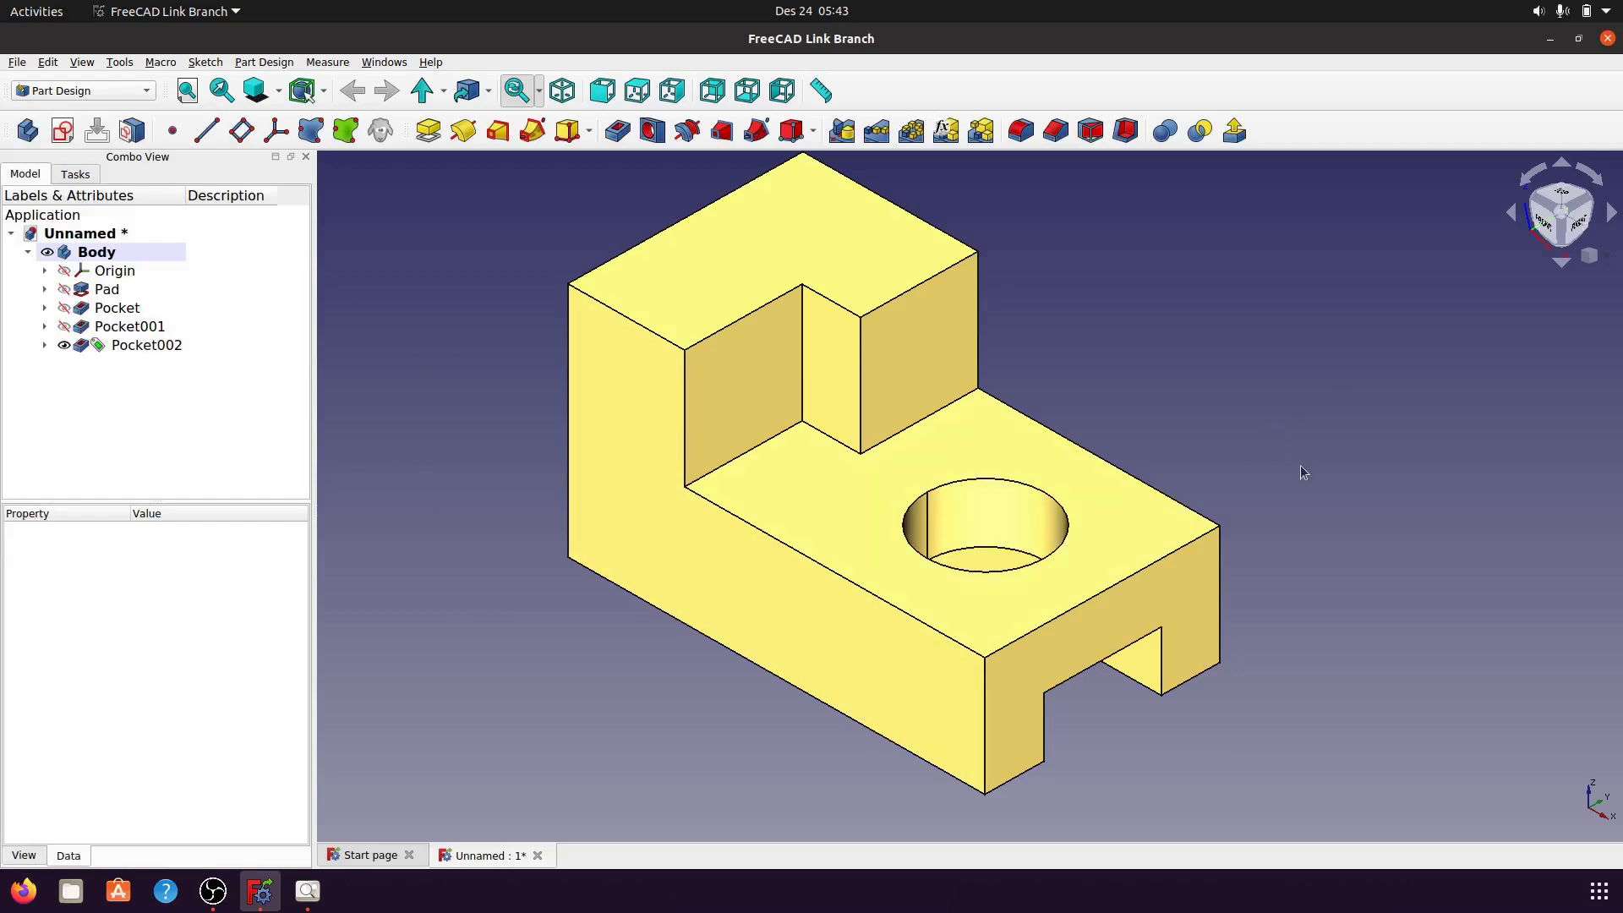
mouse_move(1303, 473)
middle_down()
mouse_move(1034, 365)
mouse_move(1248, 477)
mouse_move(1108, 396)
mouse_move(1099, 435)
middle_up()
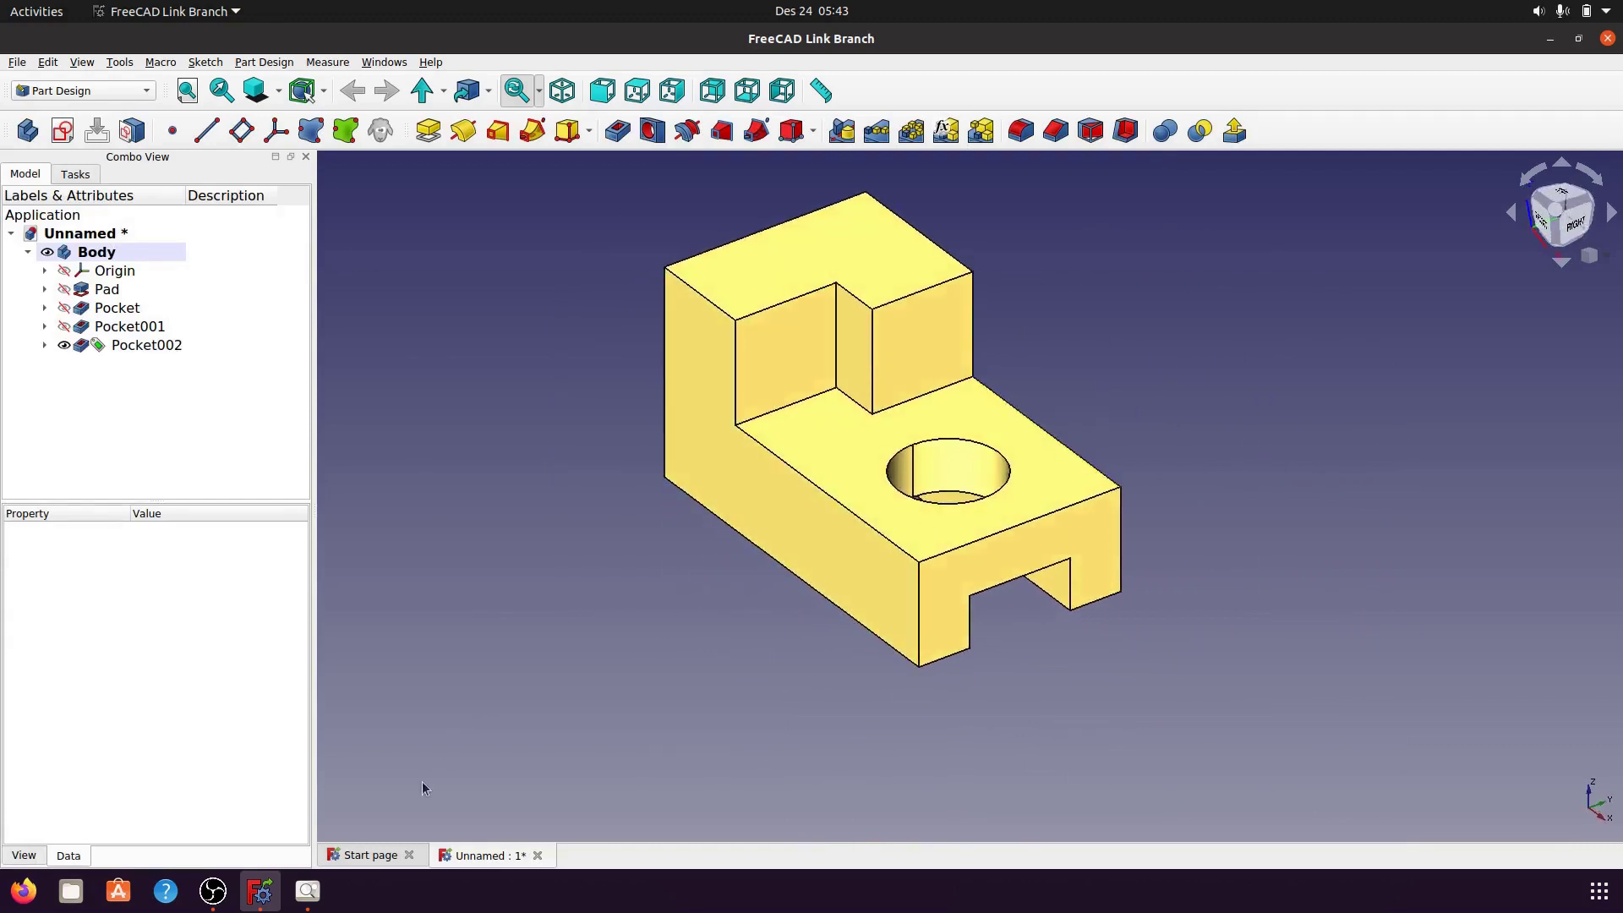
- Compare the finished block with mpd 17.png and reset to the isometric view
click(307, 890)
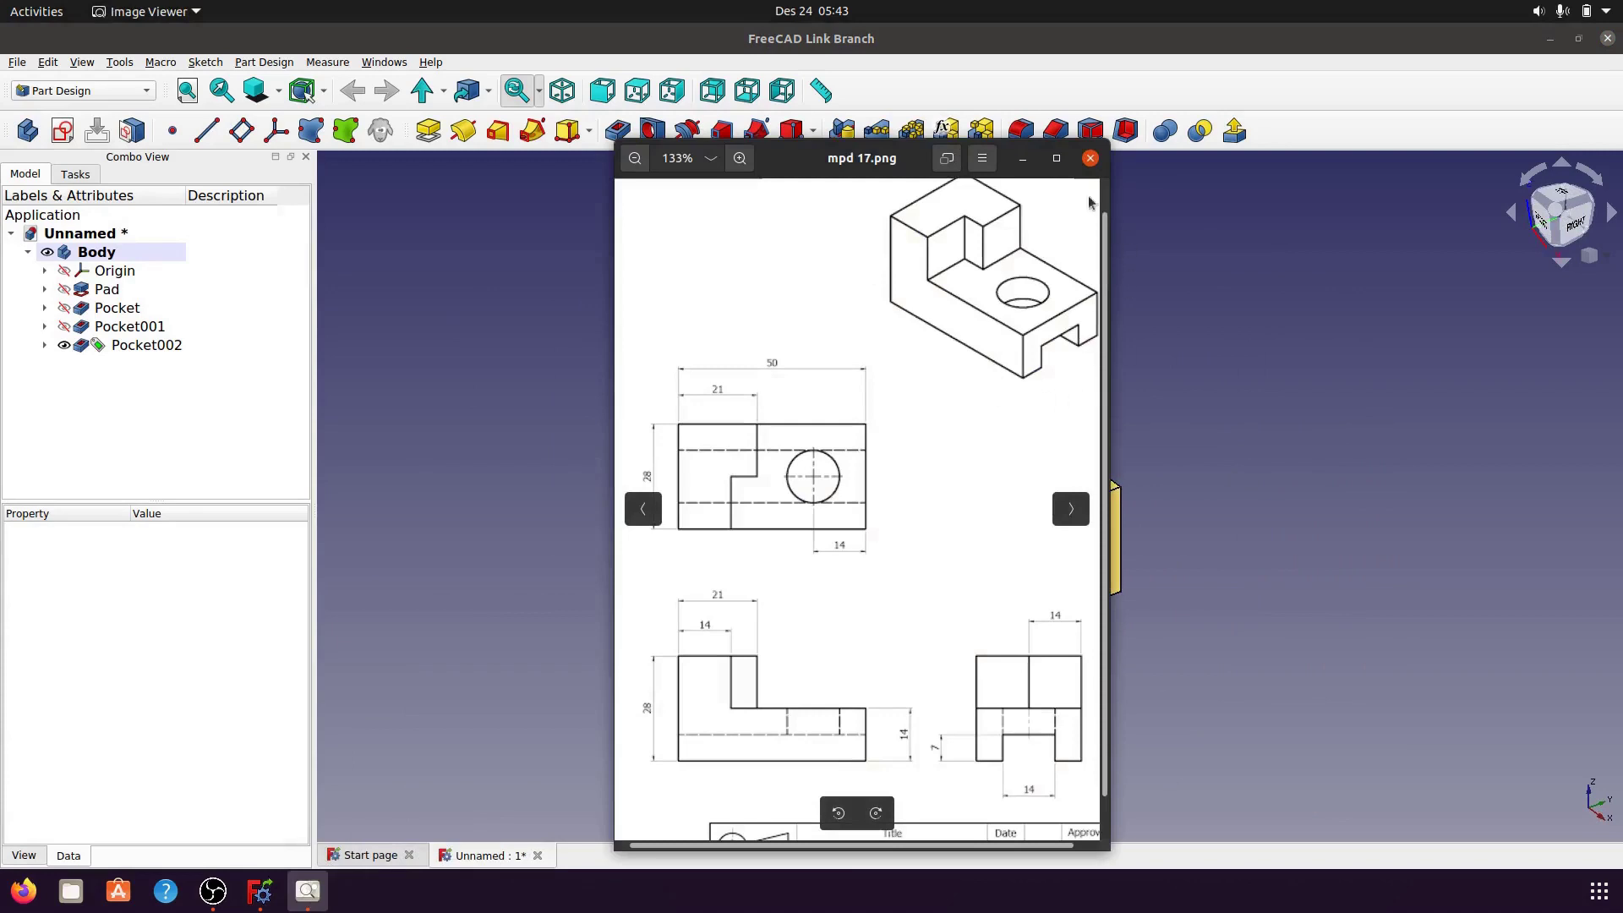
click(1023, 158)
scroll(1167, 370, up, 1)
scroll(1175, 389, up, 1)
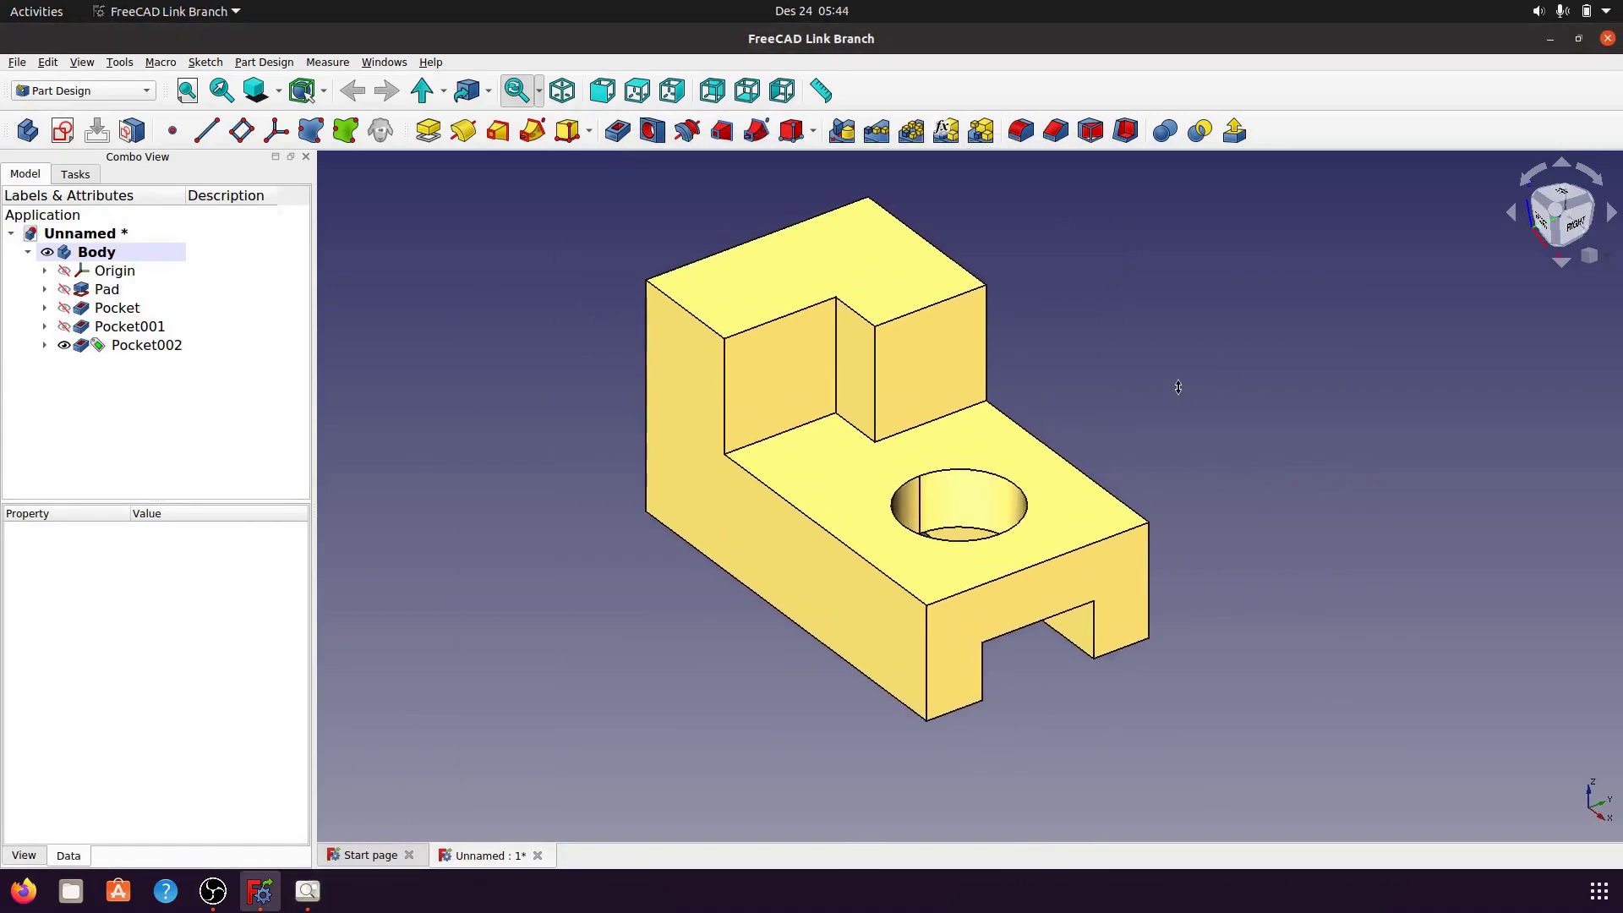
click(562, 90)
middle_drag(1095, 362, 1163, 359)
- Zoom in on the model, then open the next drawing mpd 18a.png
scroll(1131, 350, up, 1)
scroll(1138, 349, up, 1)
scroll(1142, 347, up, 1)
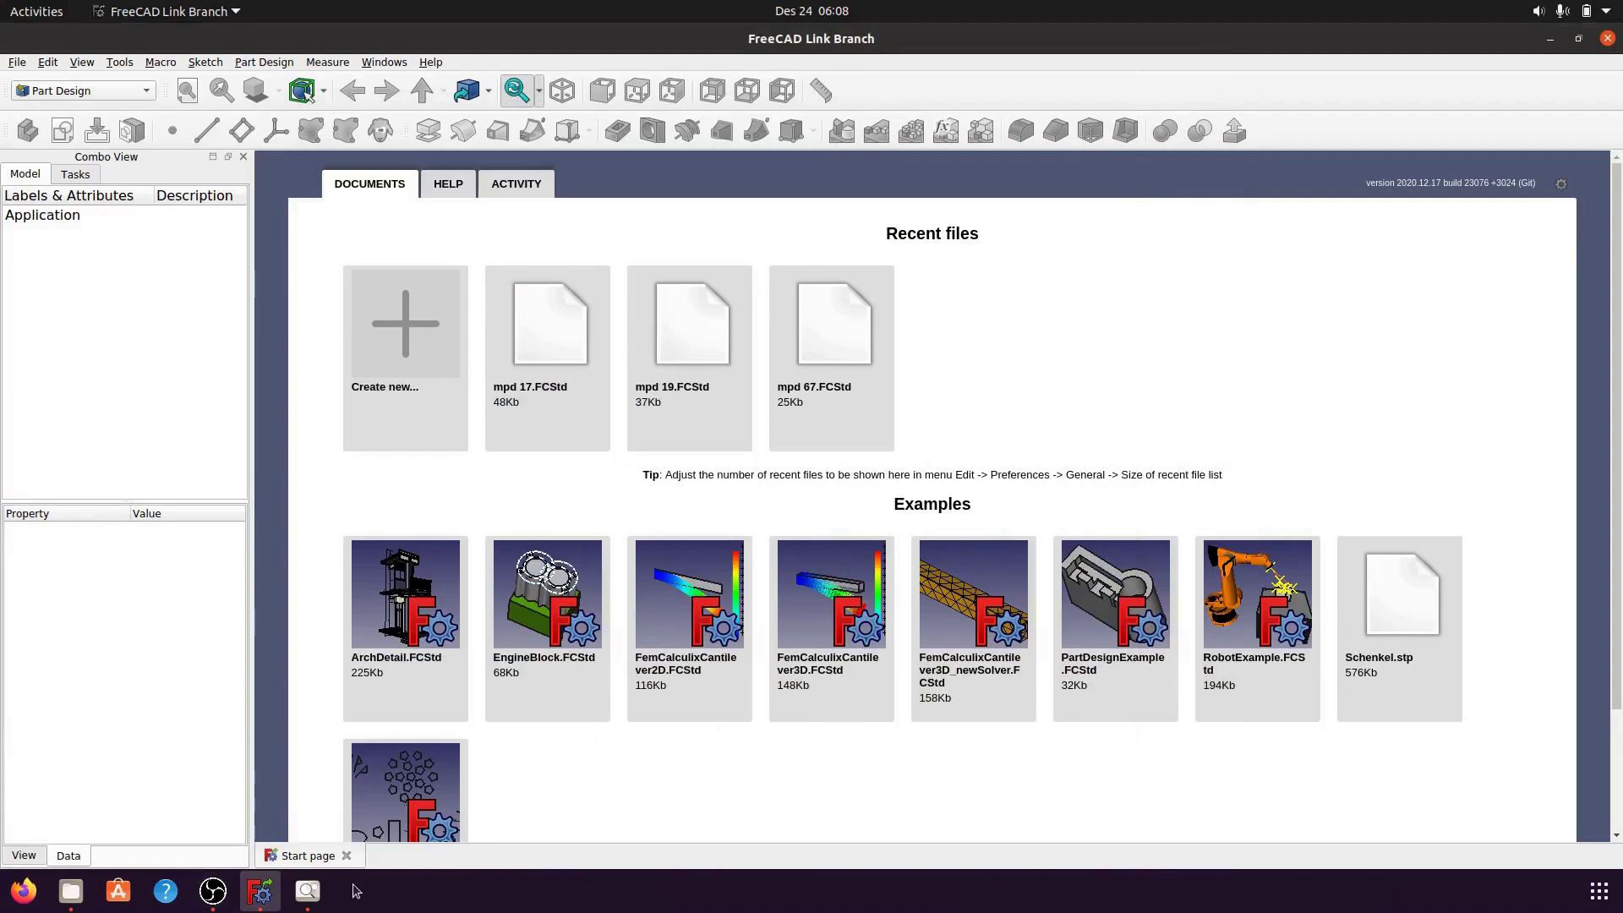
click(312, 892)
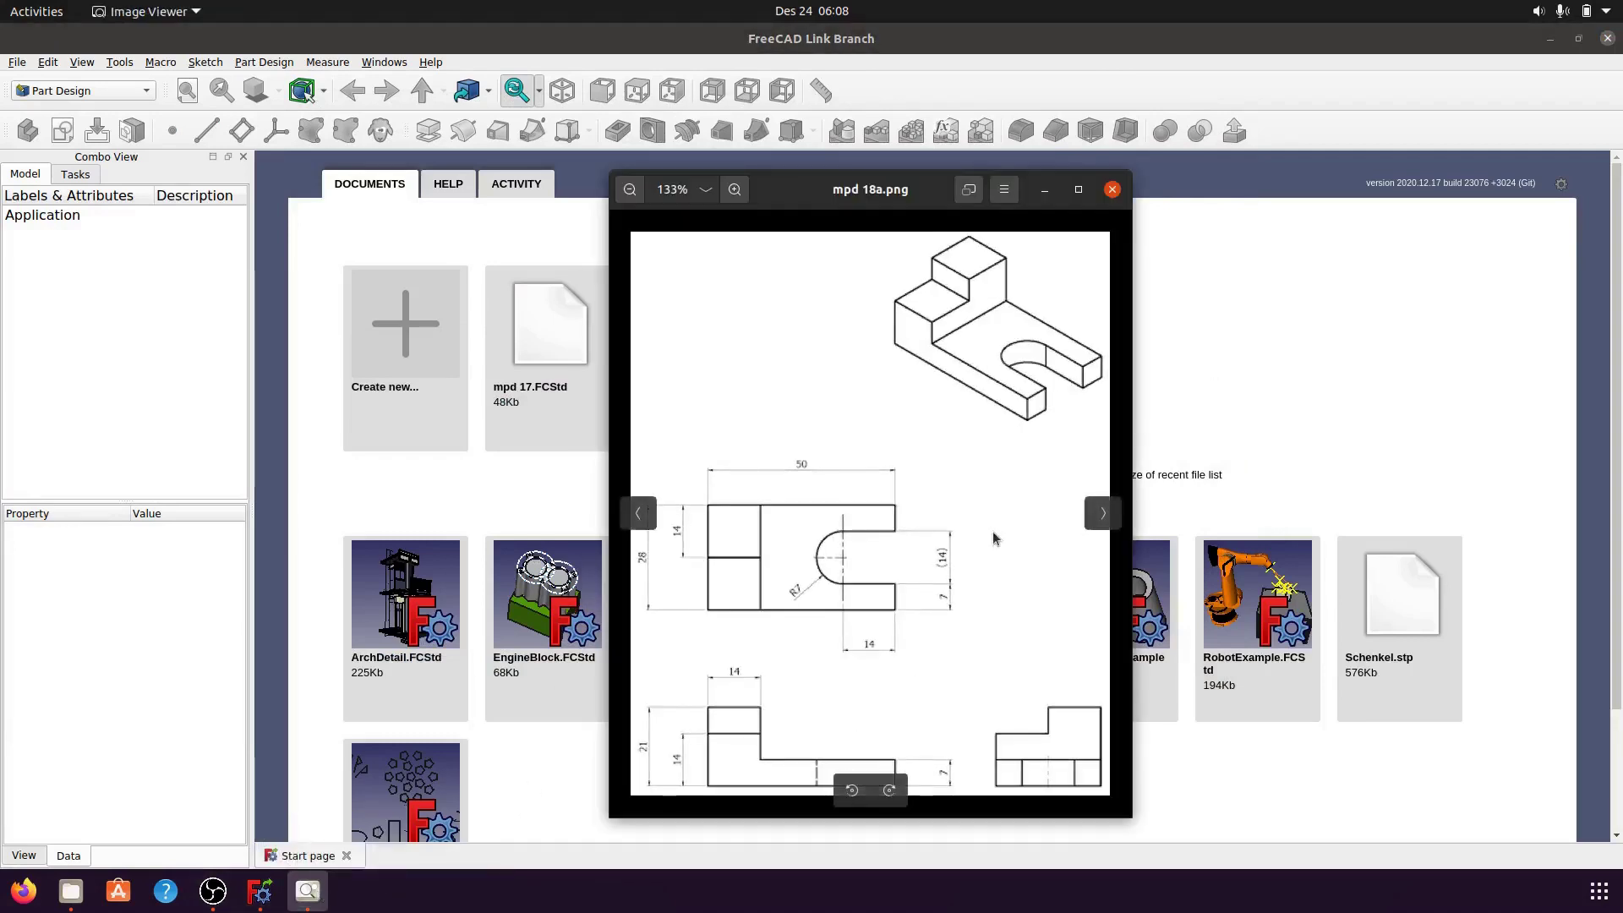
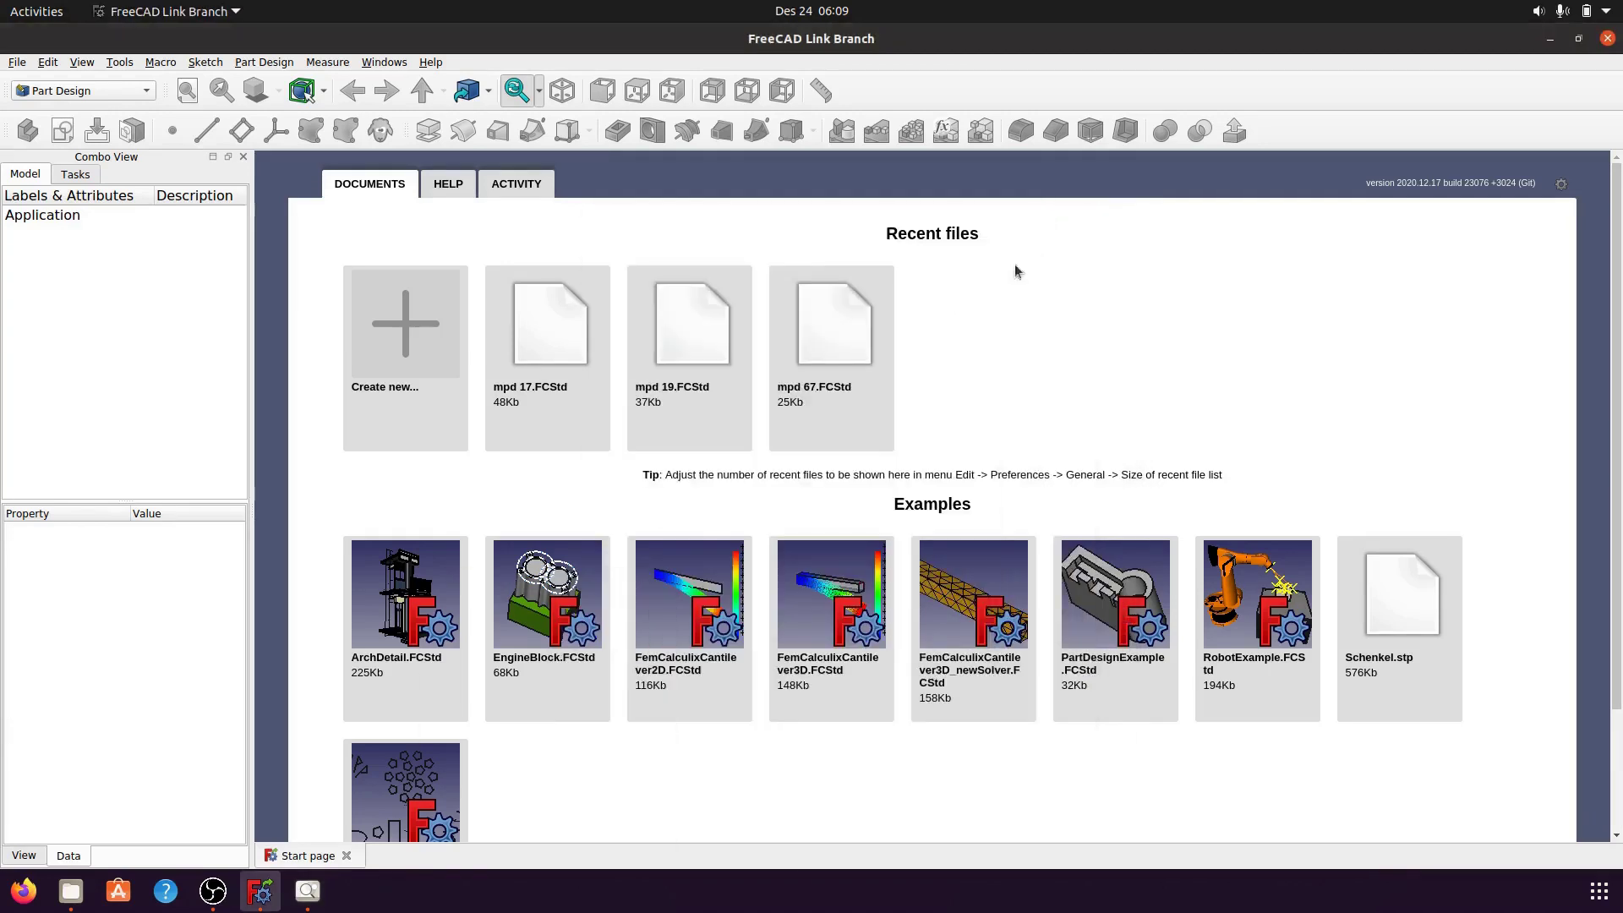
- Create a new FreeCAD document and open a new sketch placed on XZ_Plane
click(1046, 192)
click(416, 339)
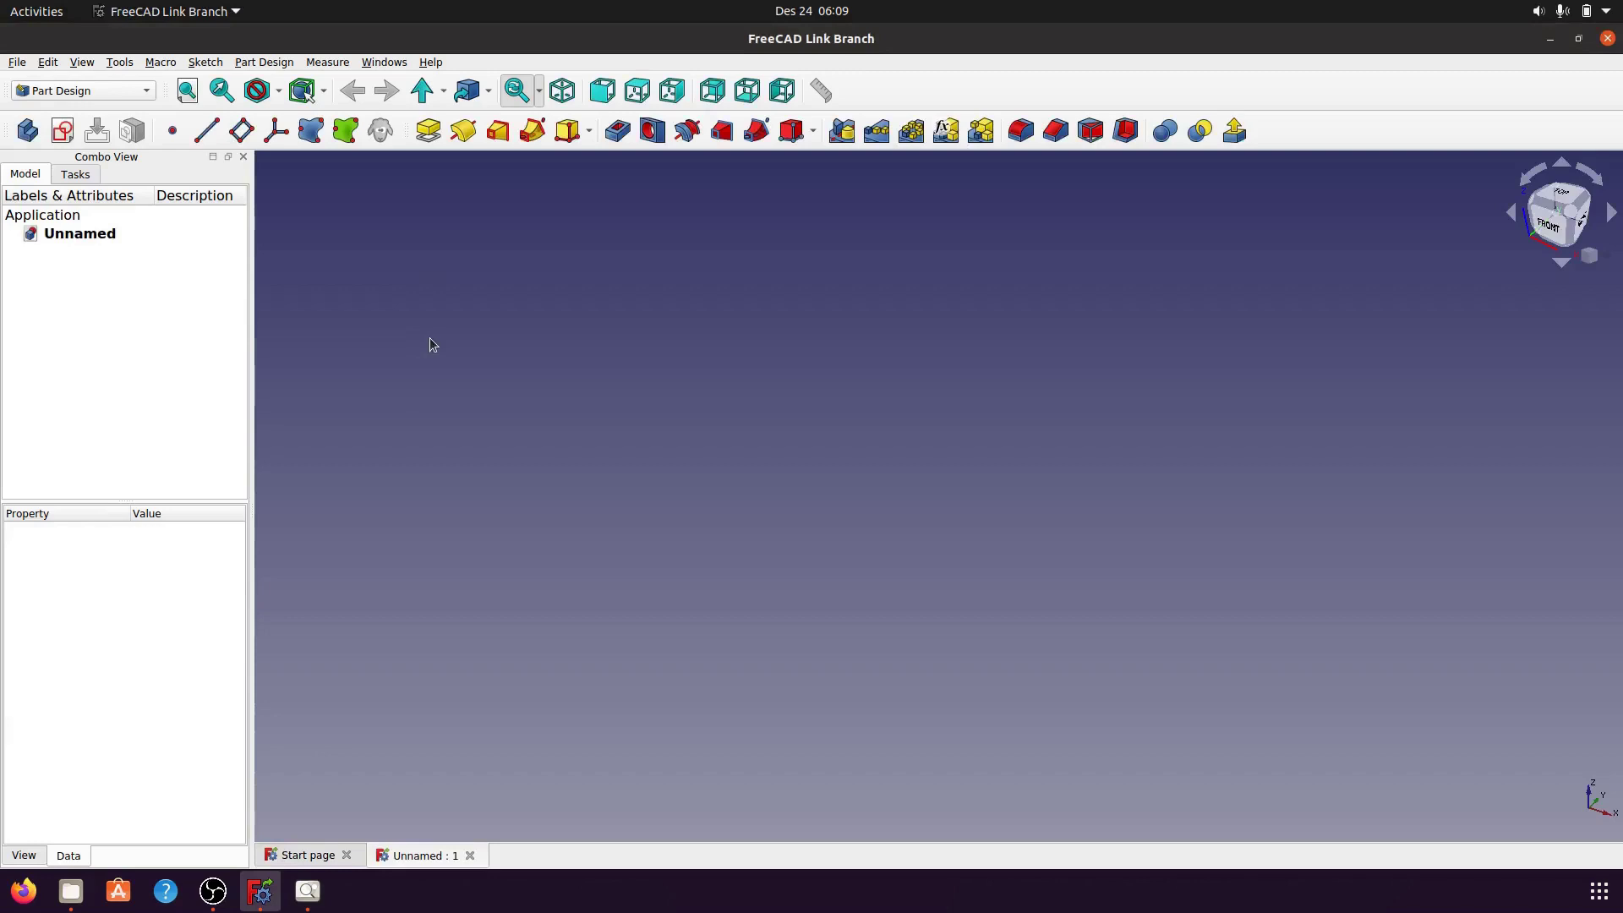
click(64, 135)
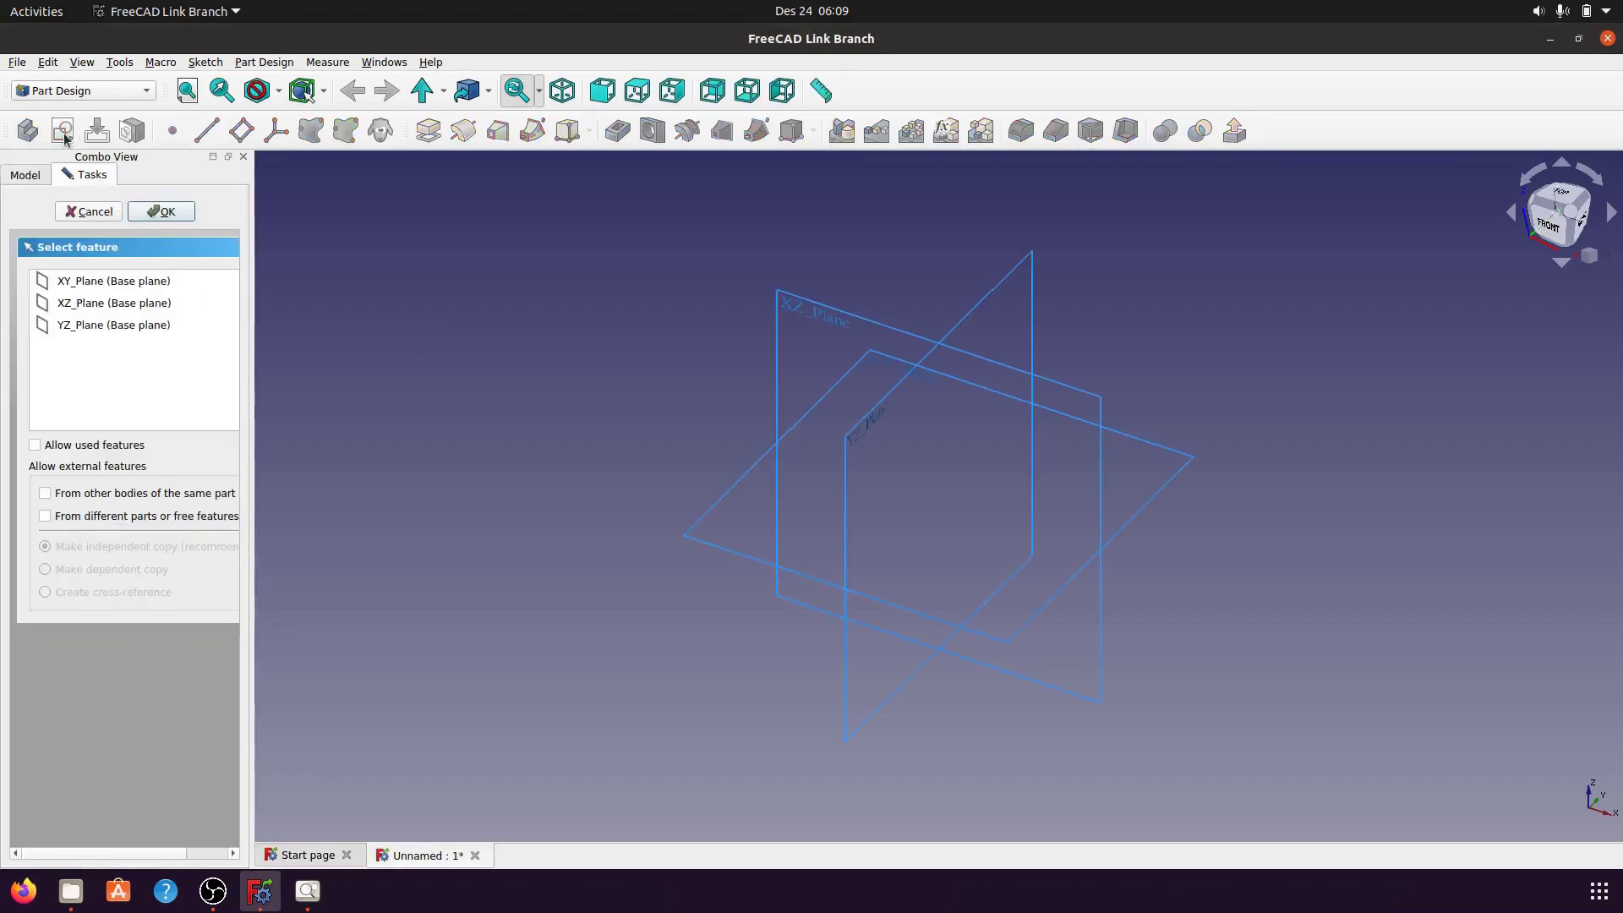
click(307, 890)
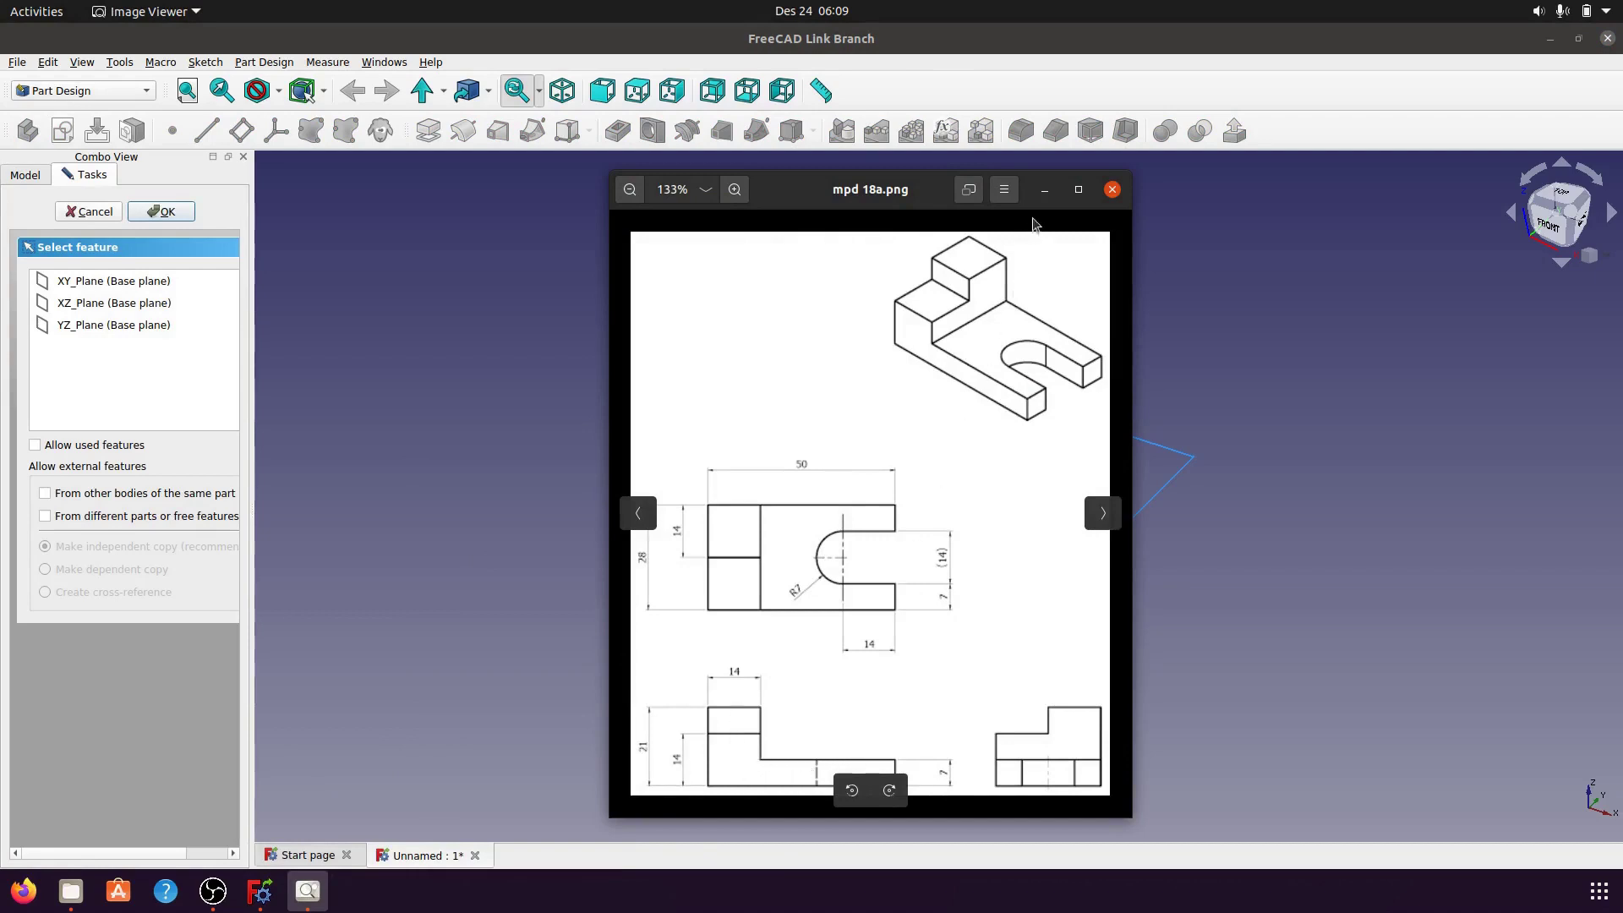
click(1046, 191)
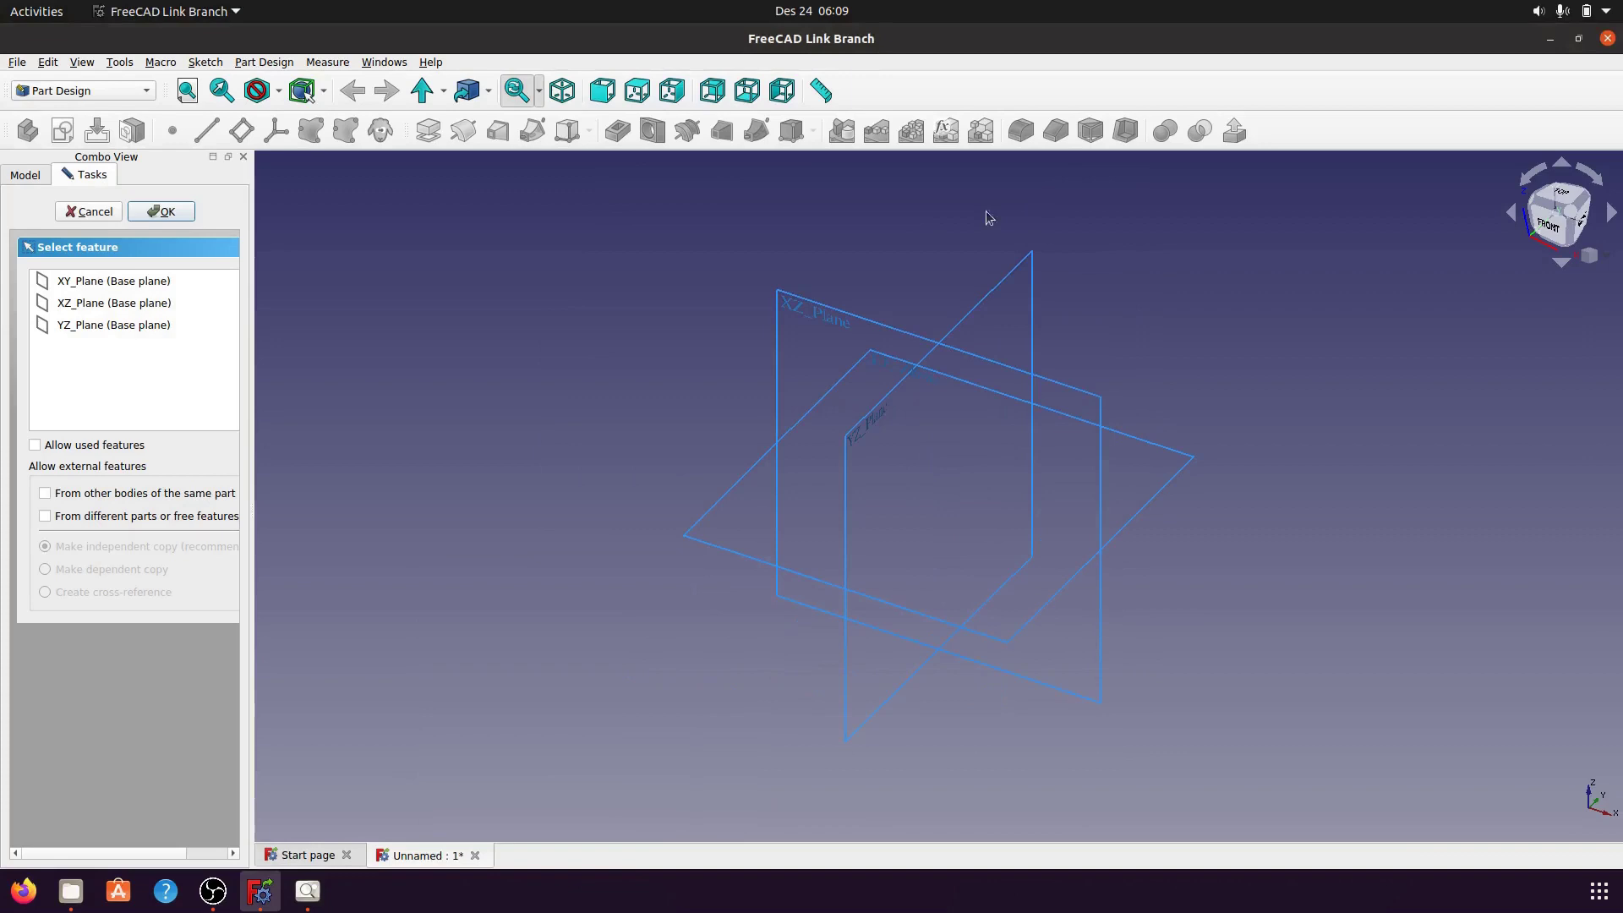
click(798, 313)
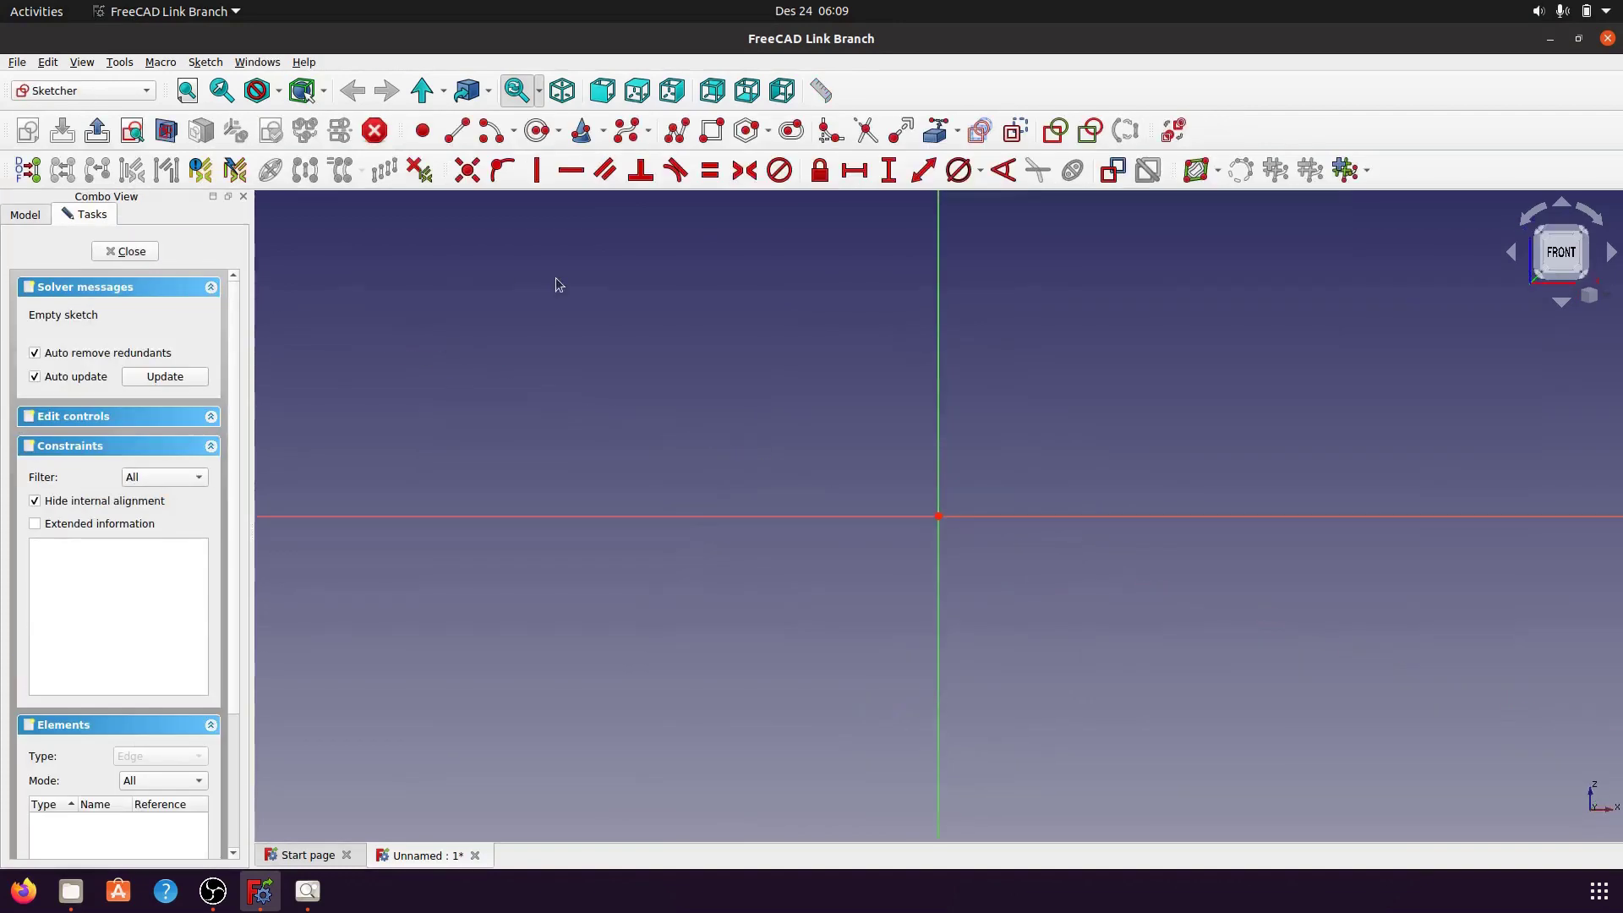
- Draw a closed stepped outline with the Polyline tool, starting left of the vertical axis
click(679, 133)
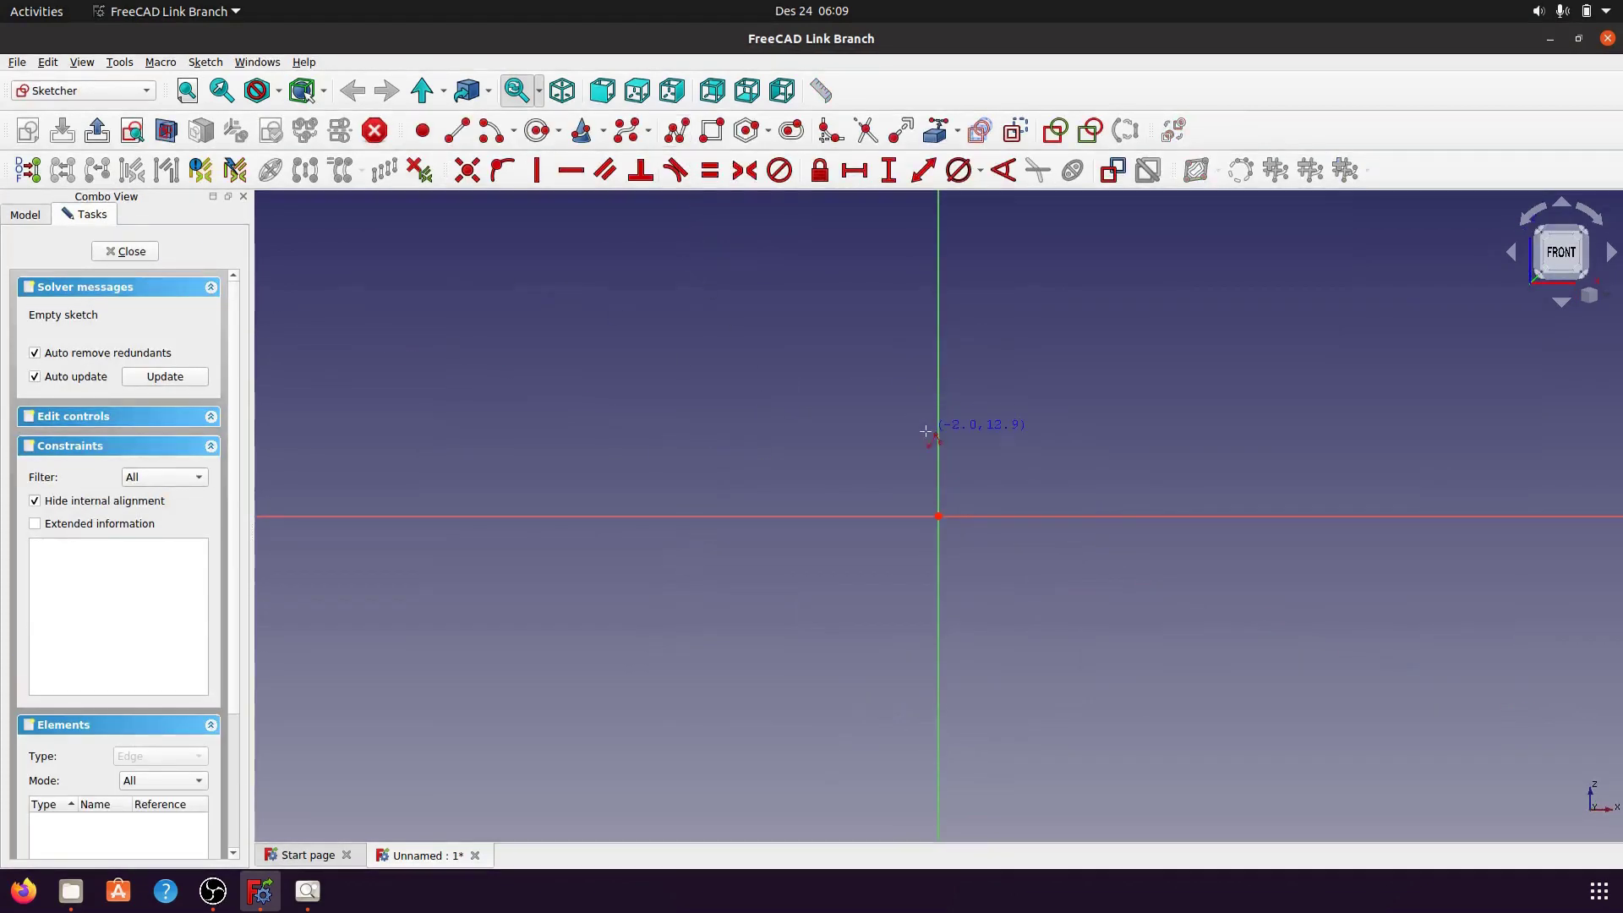
click(892, 375)
click(986, 375)
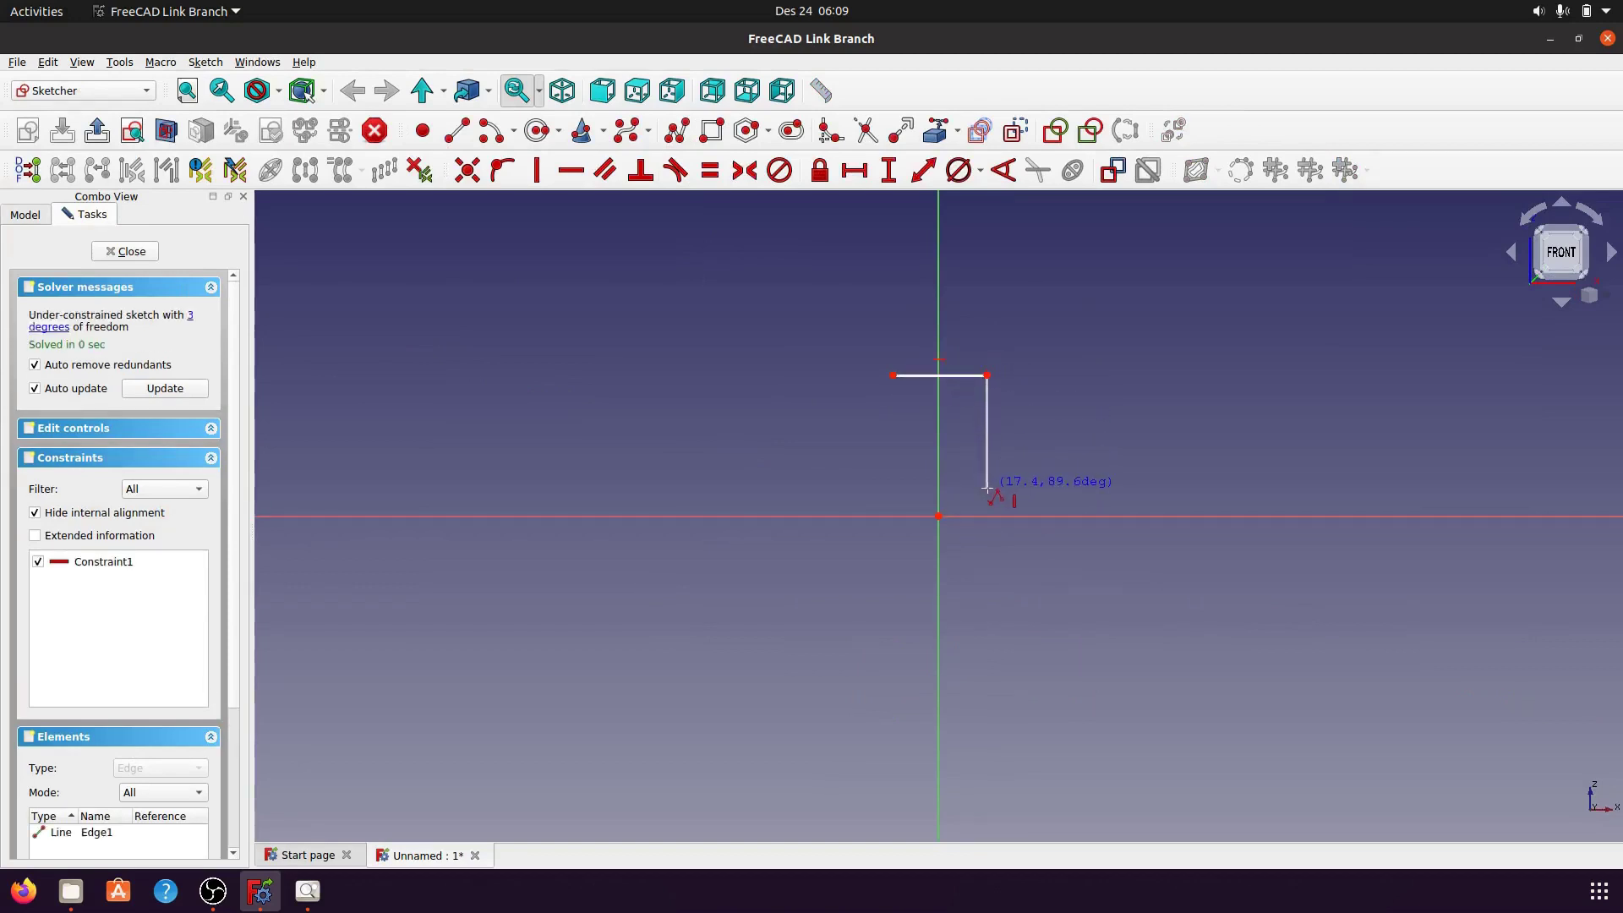
click(987, 488)
click(1194, 488)
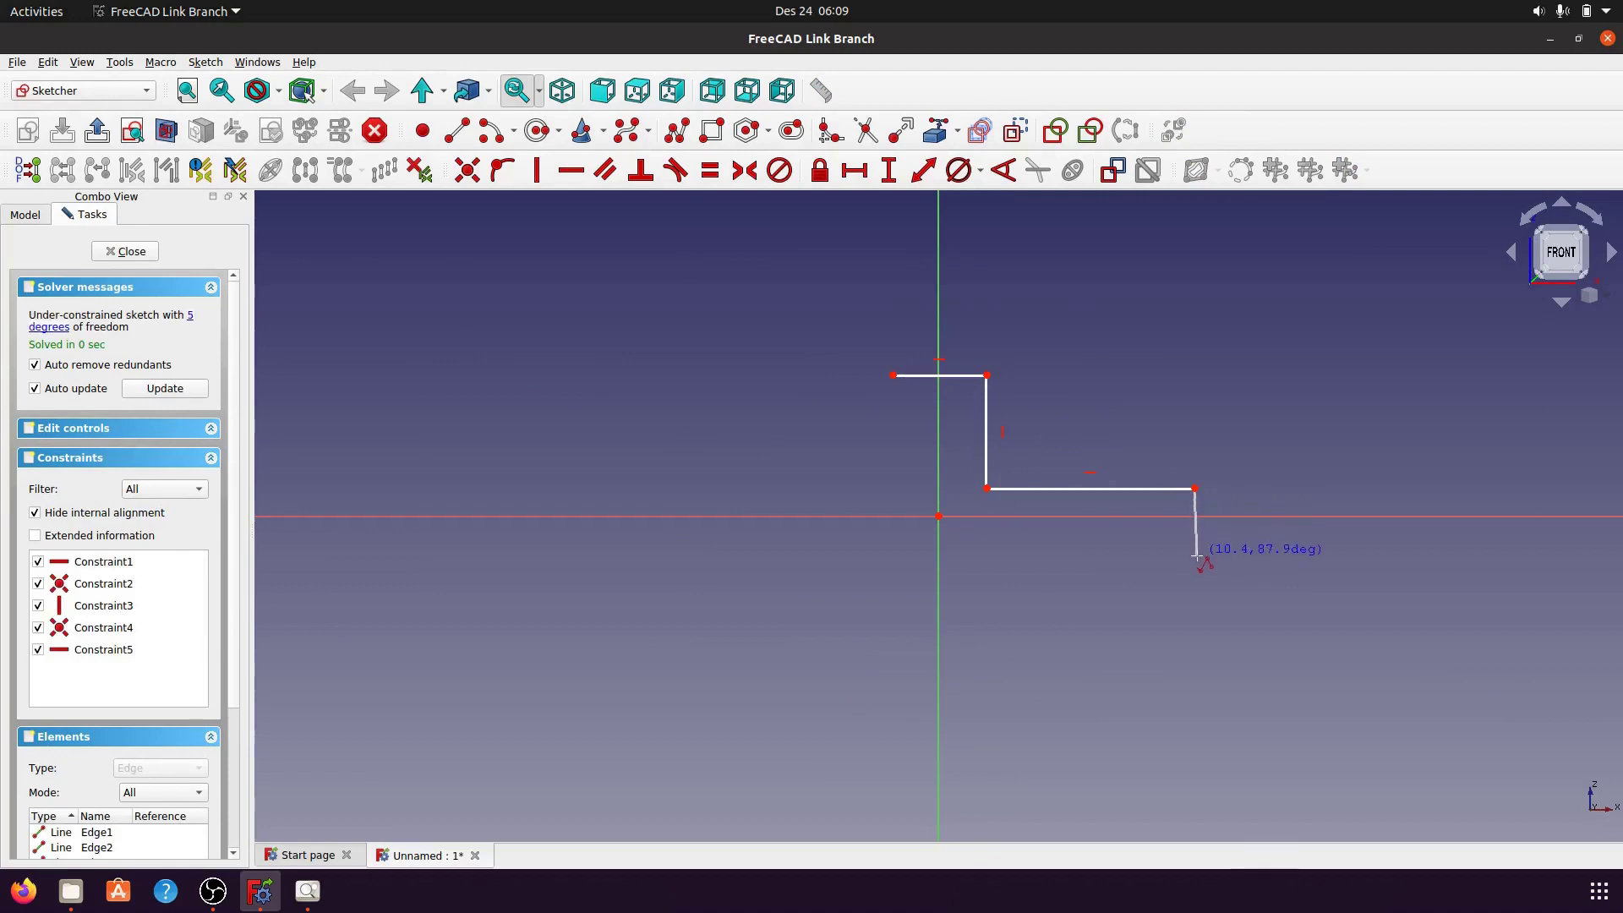
click(1197, 557)
click(886, 558)
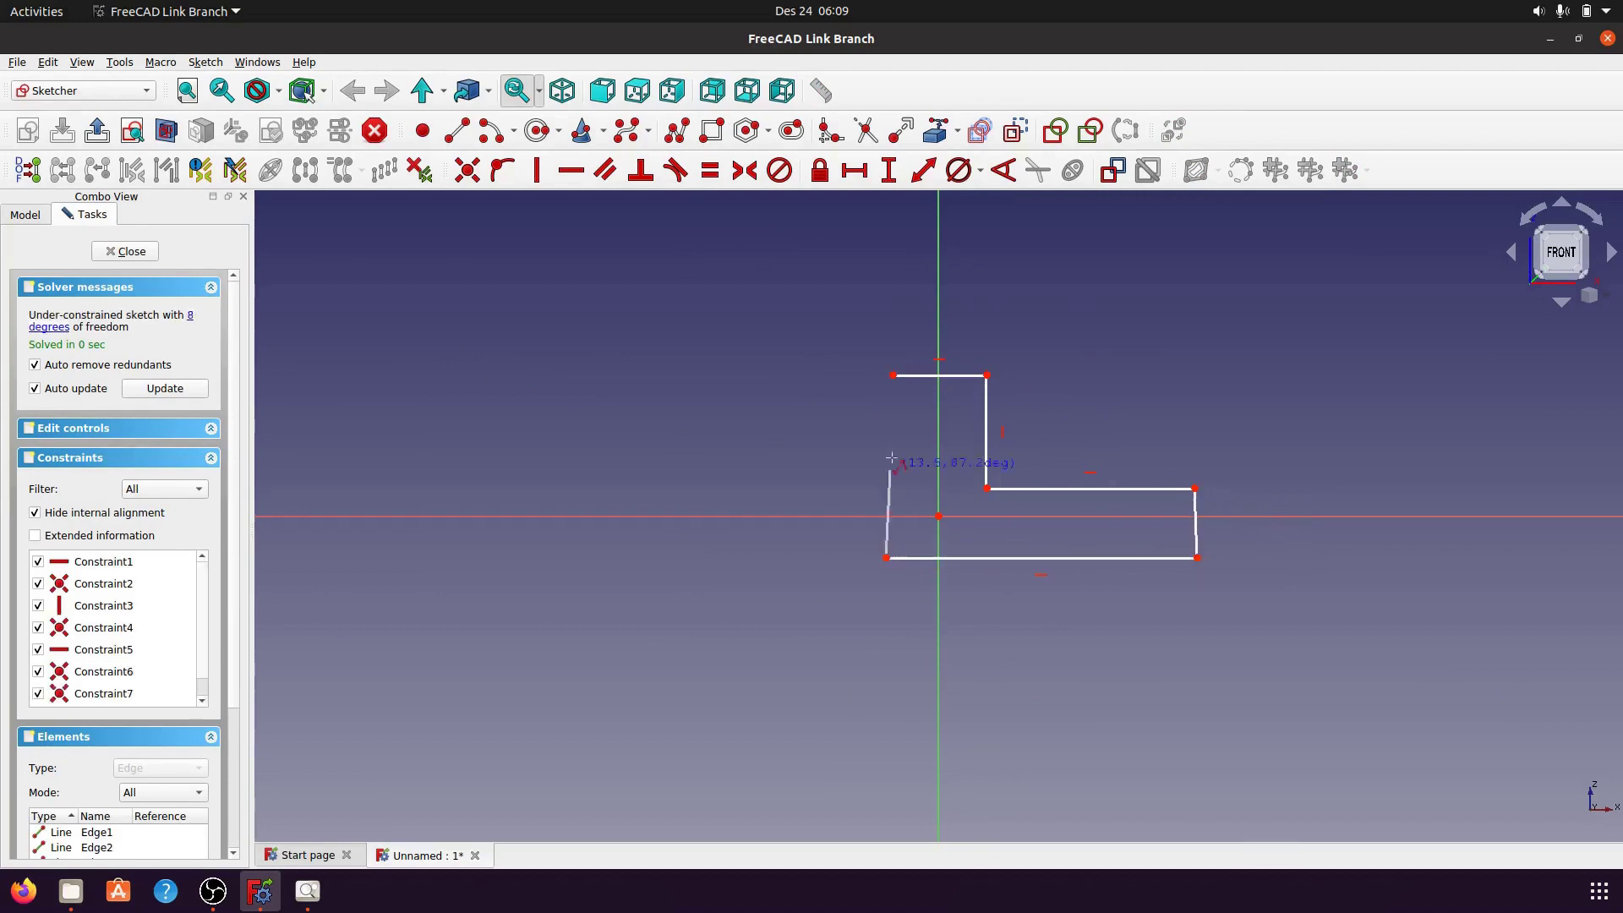
click(886, 375)
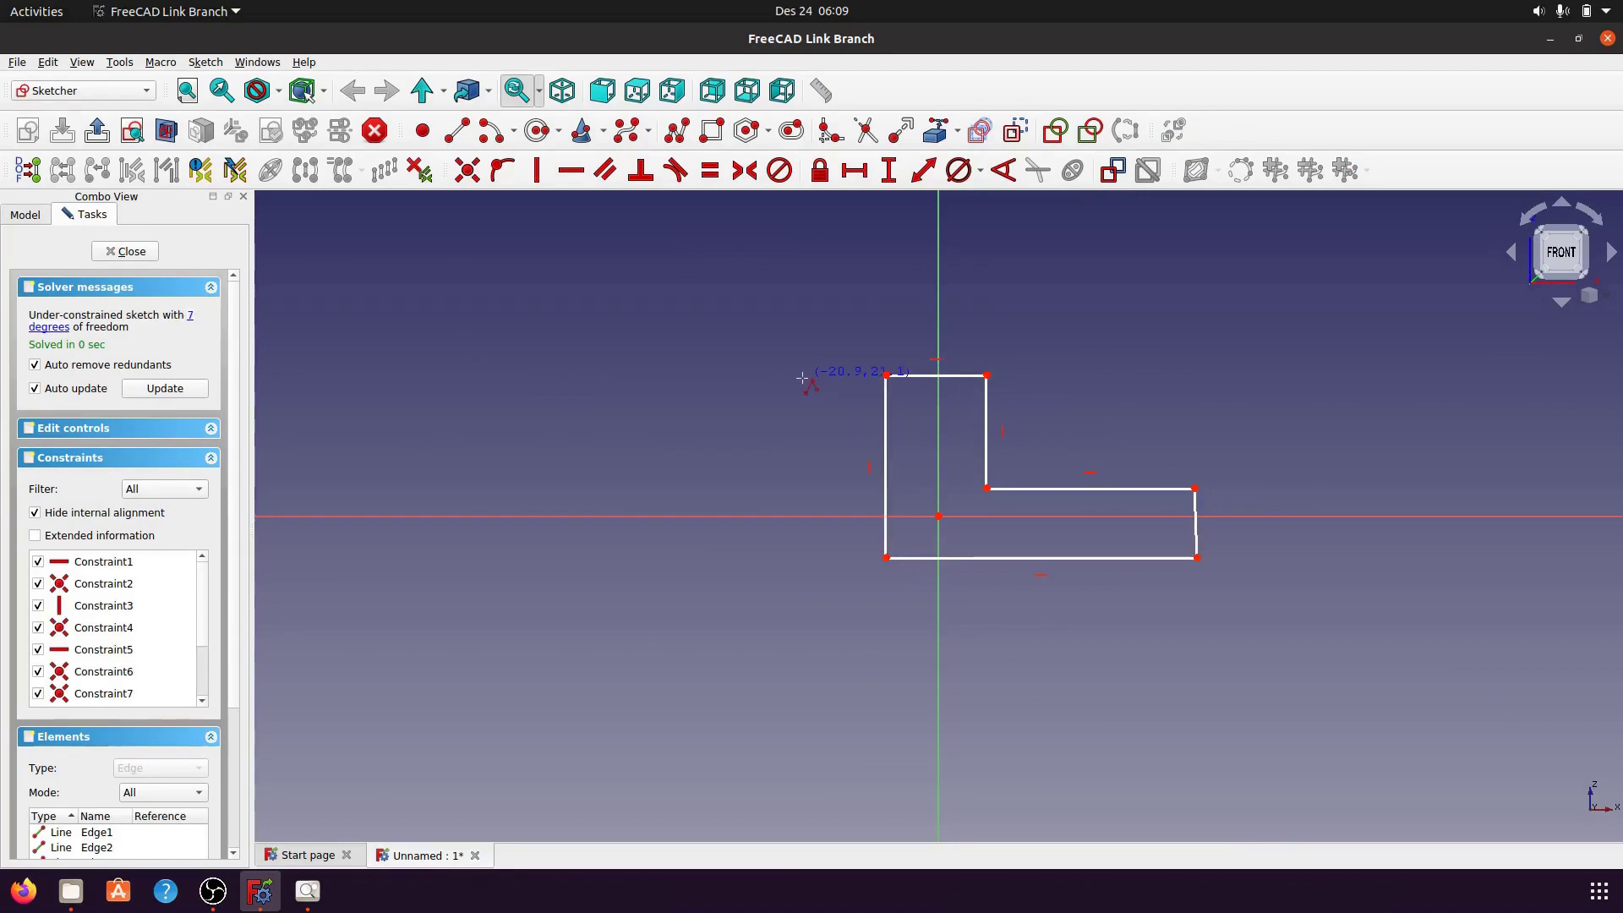
right_click(1051, 621)
- Make the right edge vertical and centre the top and right edges on the axes
click(1197, 534)
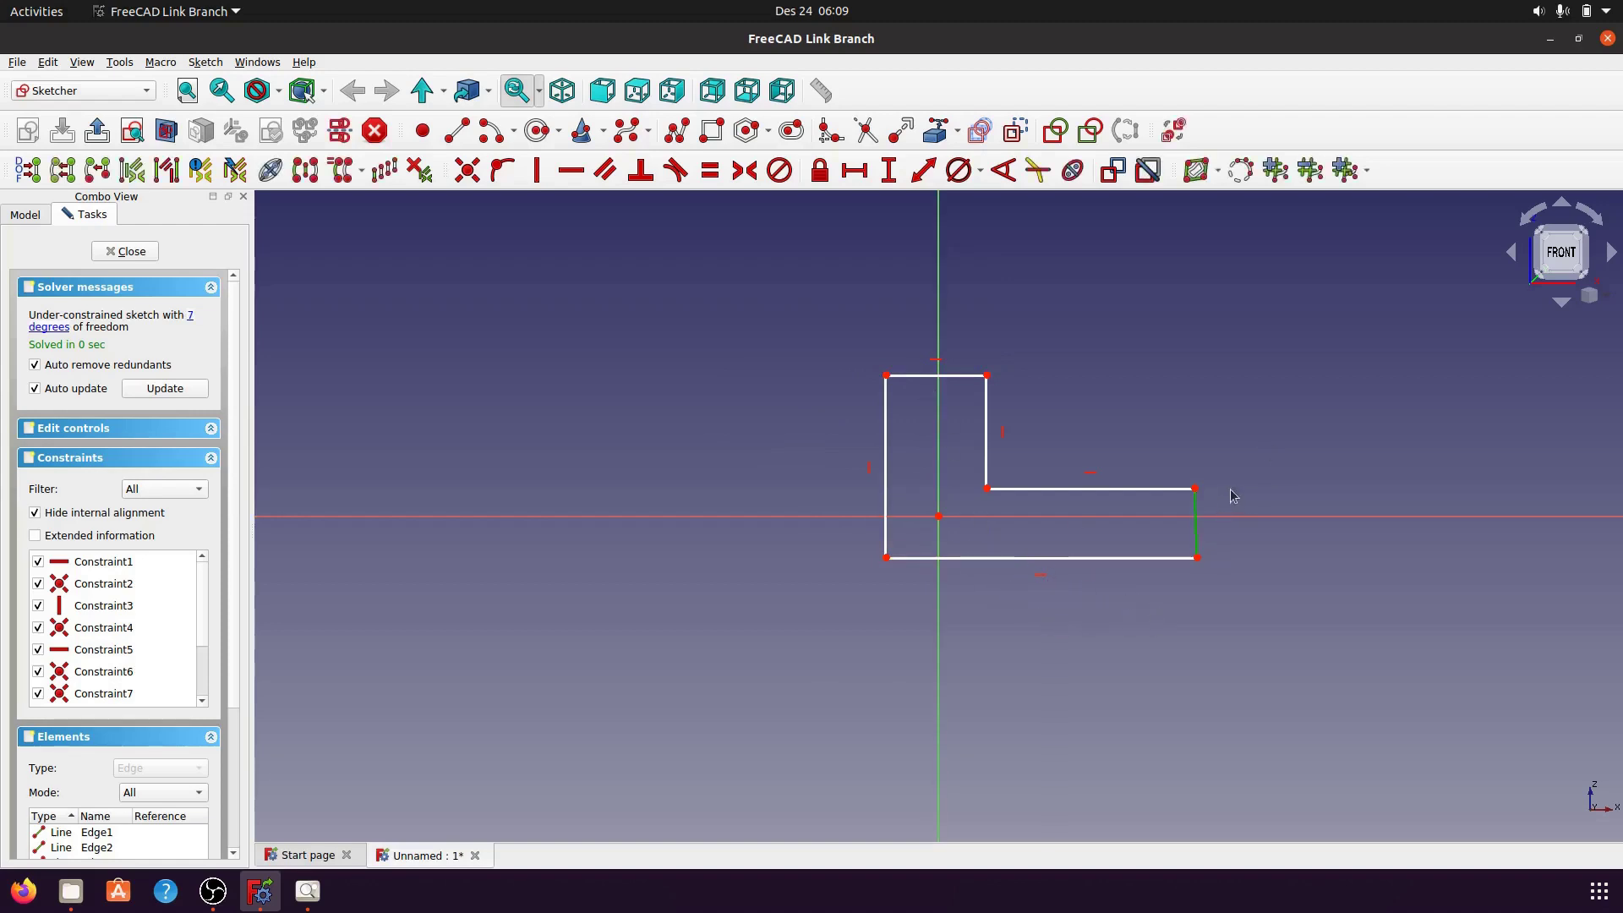
click(539, 173)
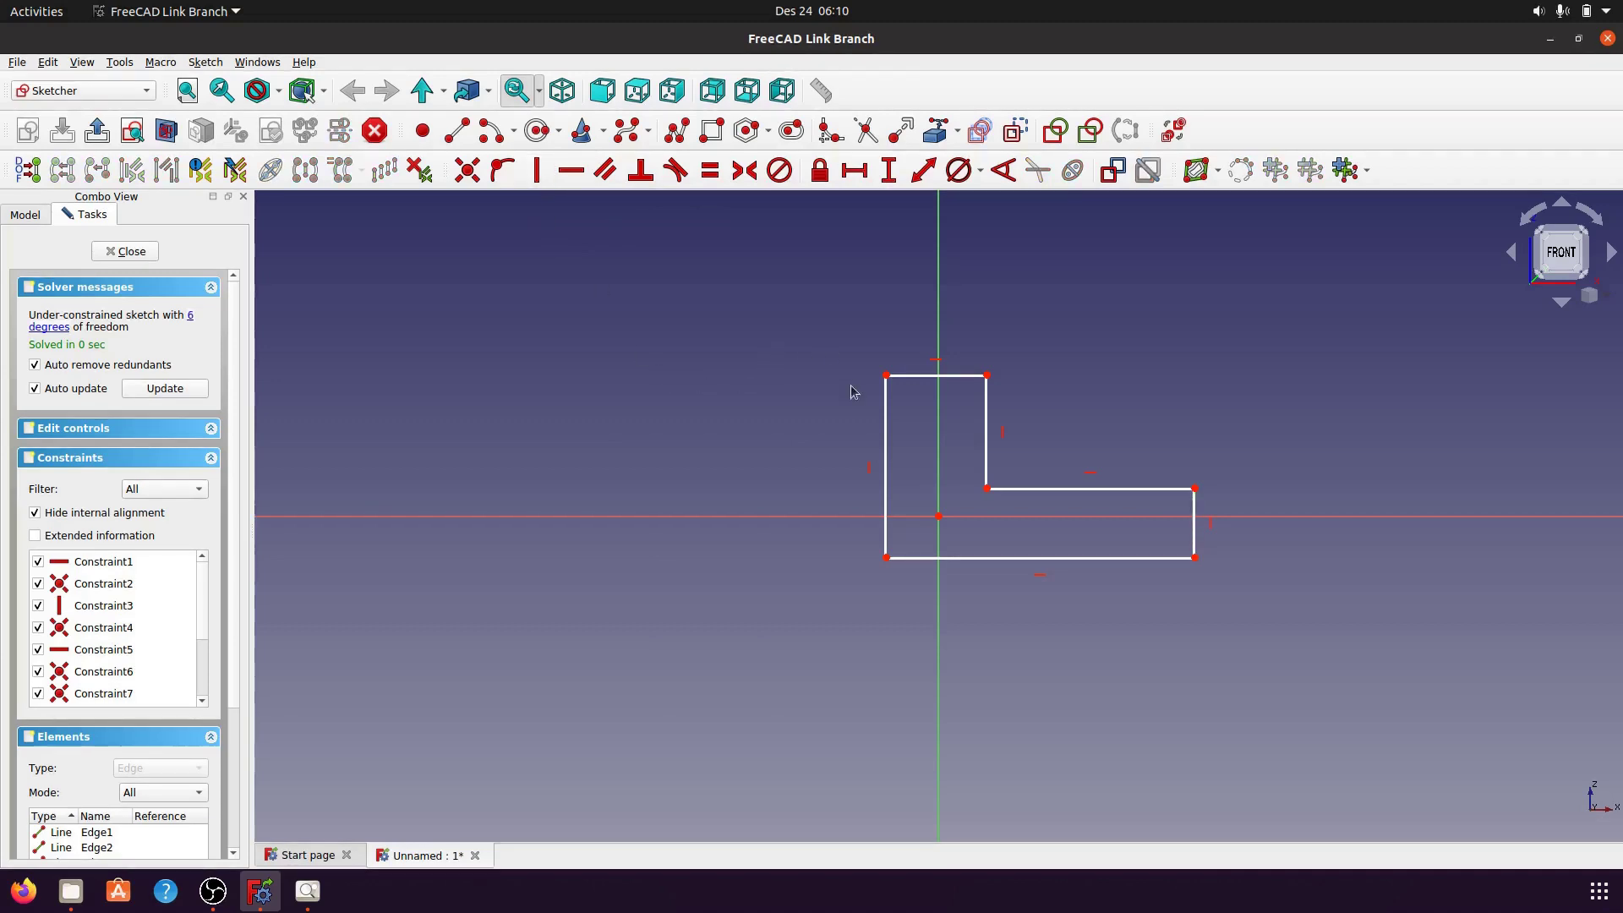
click(886, 376)
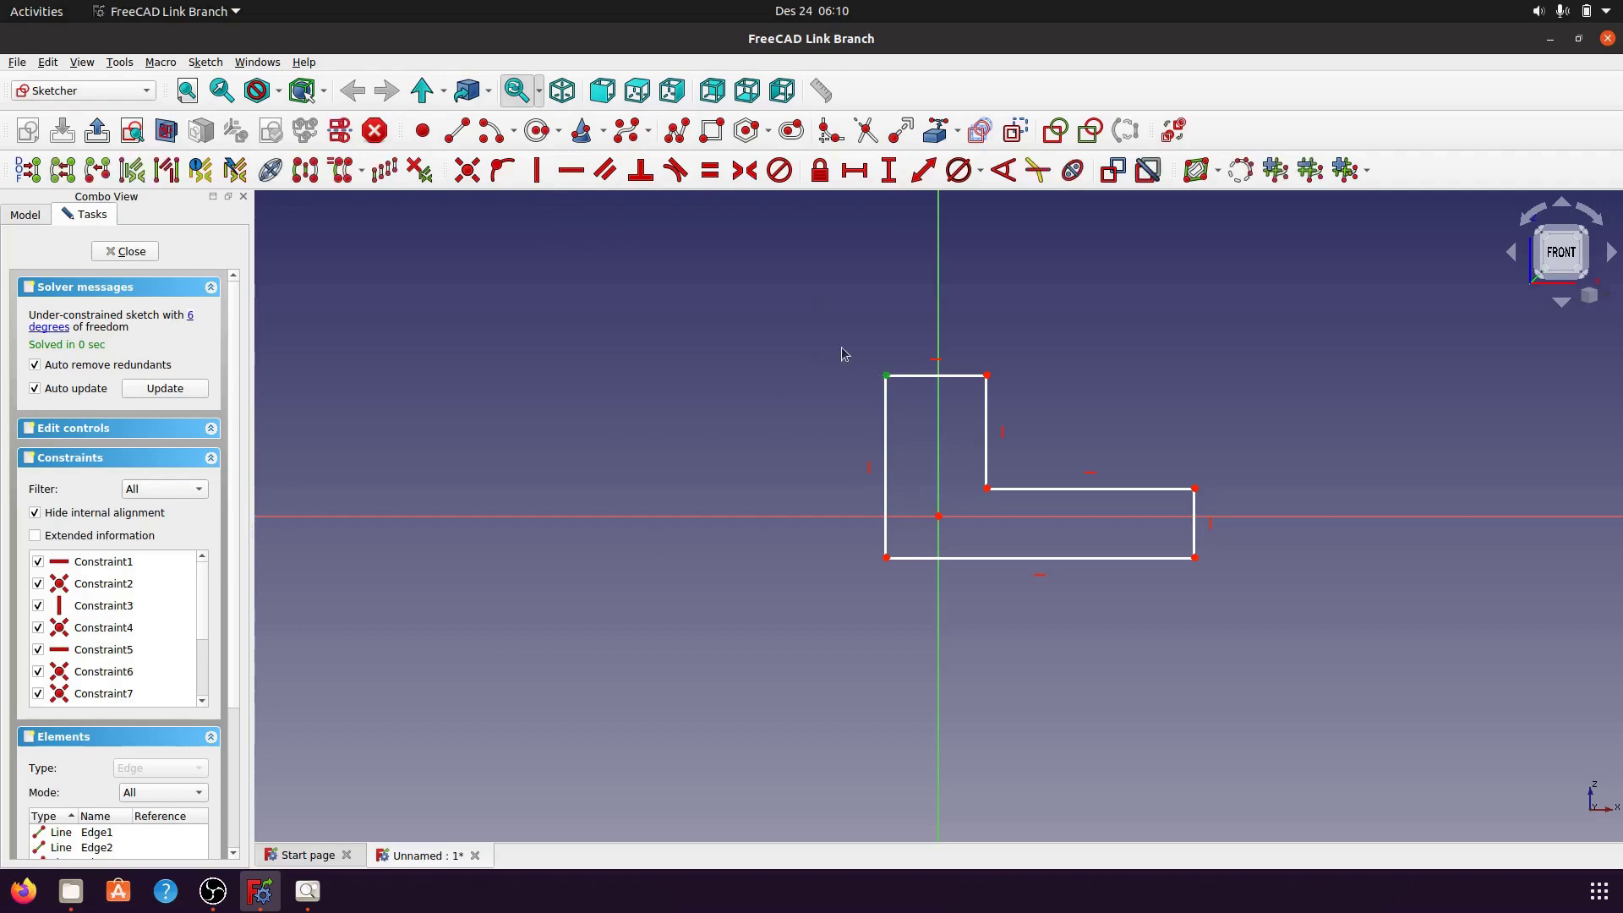
click(987, 375)
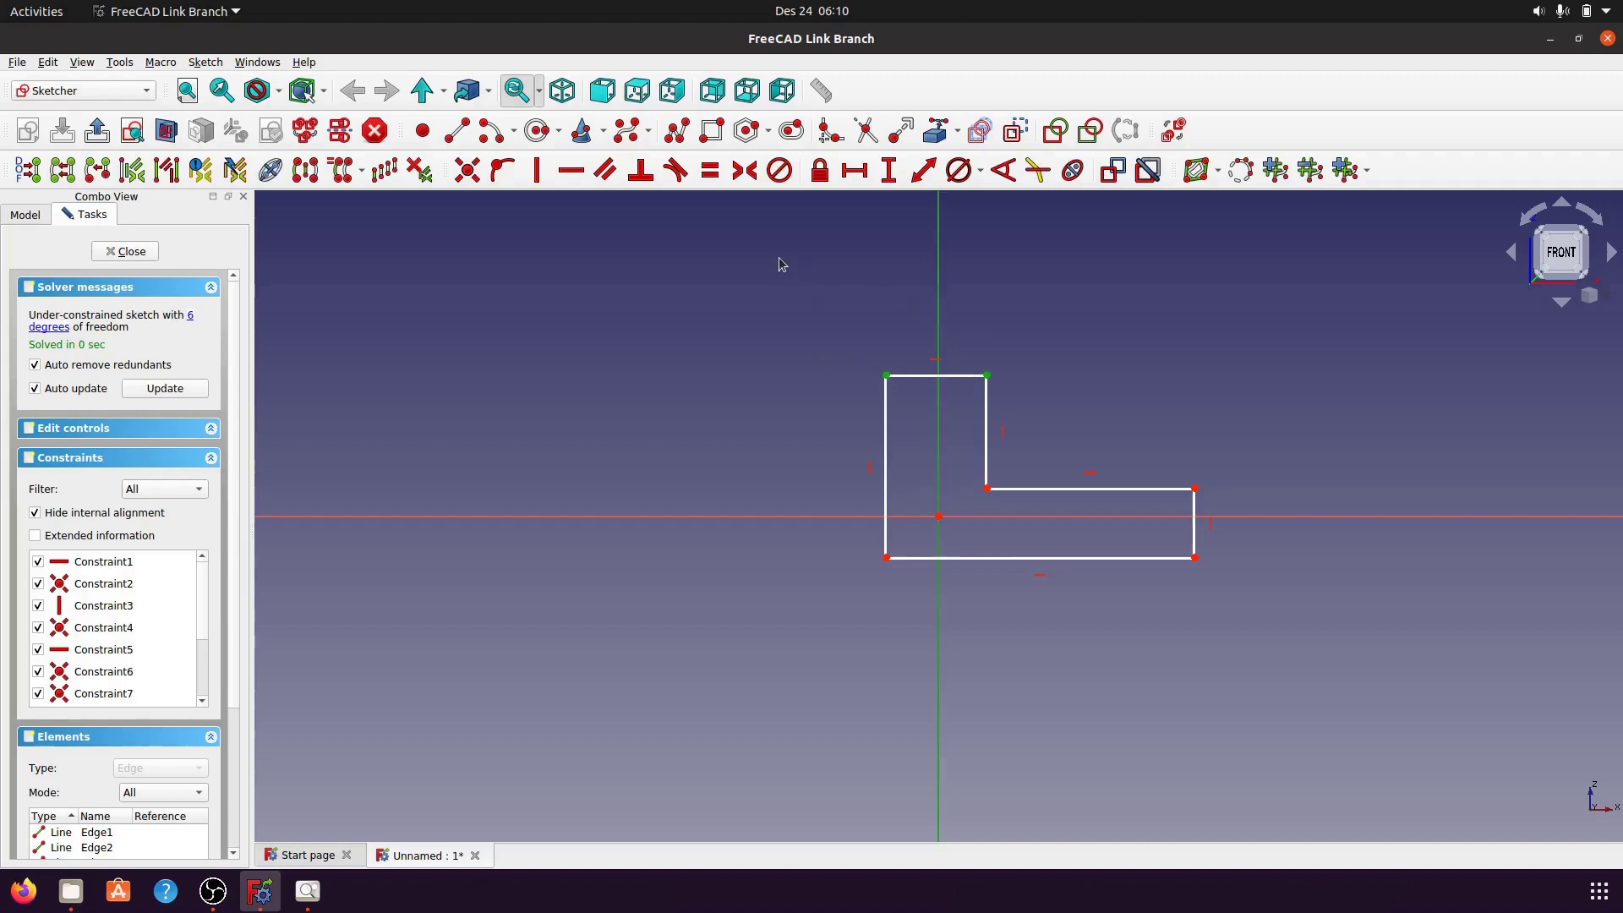
click(745, 170)
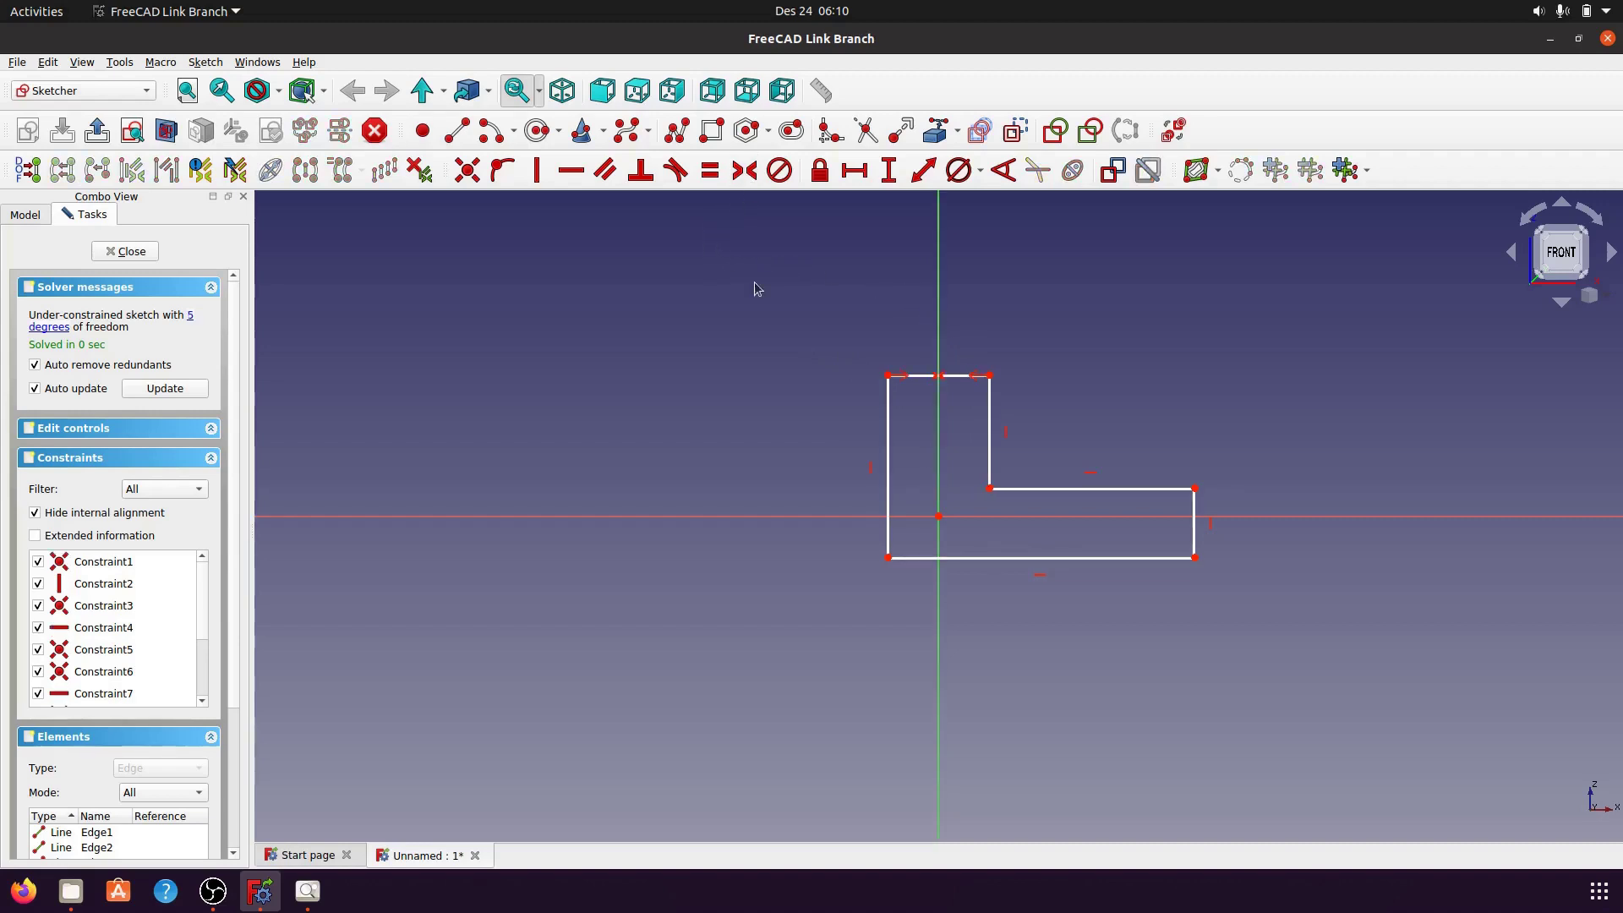
click(1195, 559)
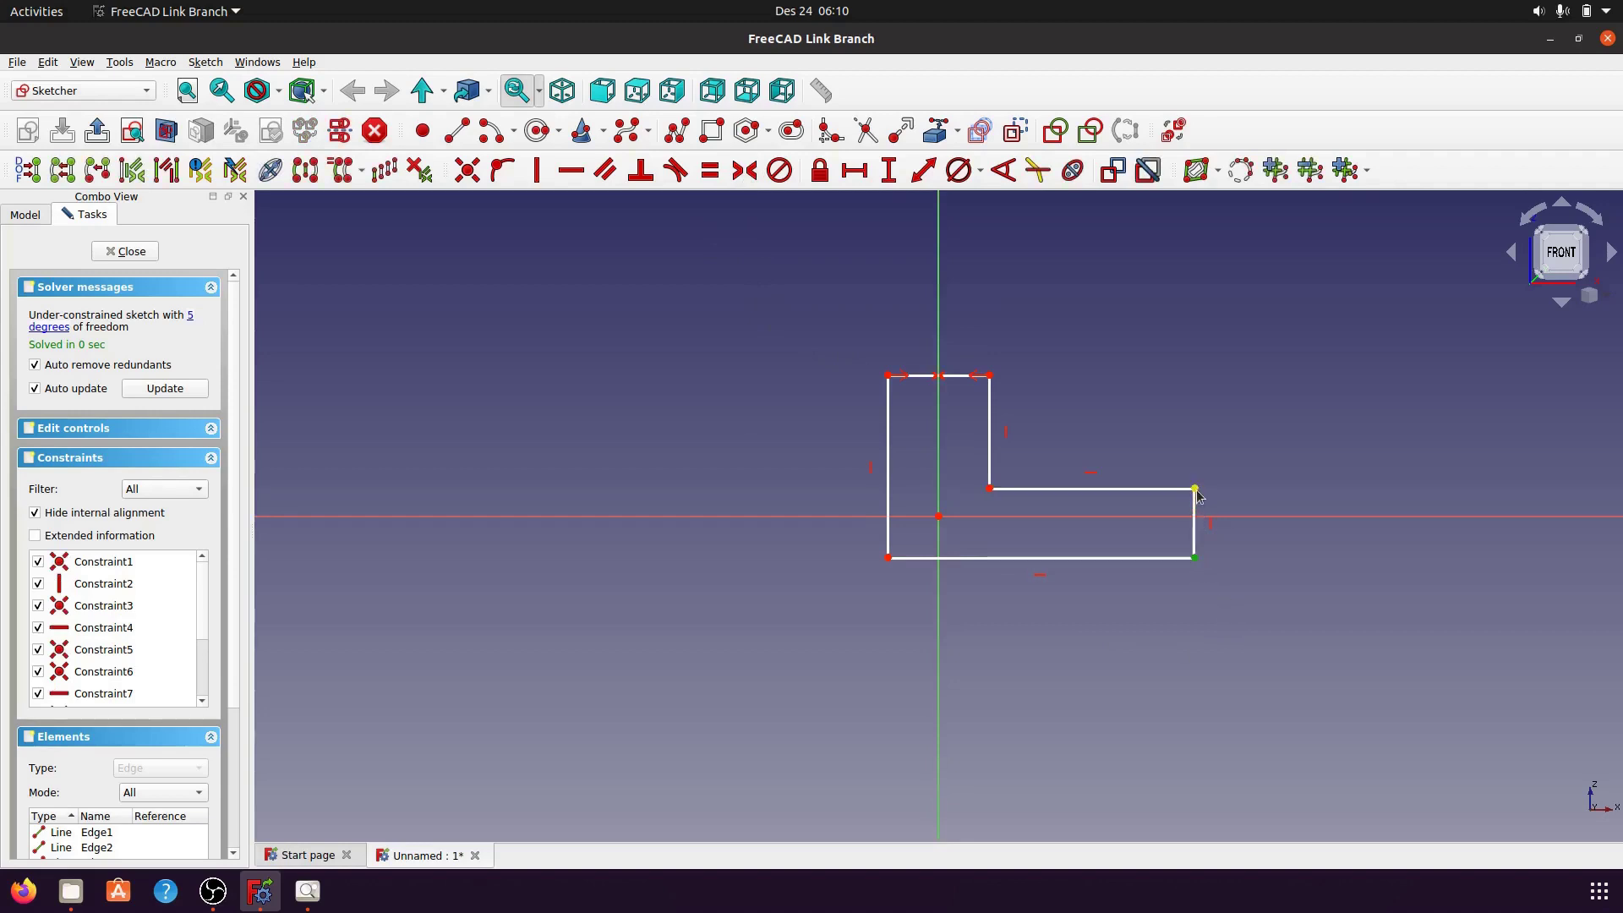
click(1196, 491)
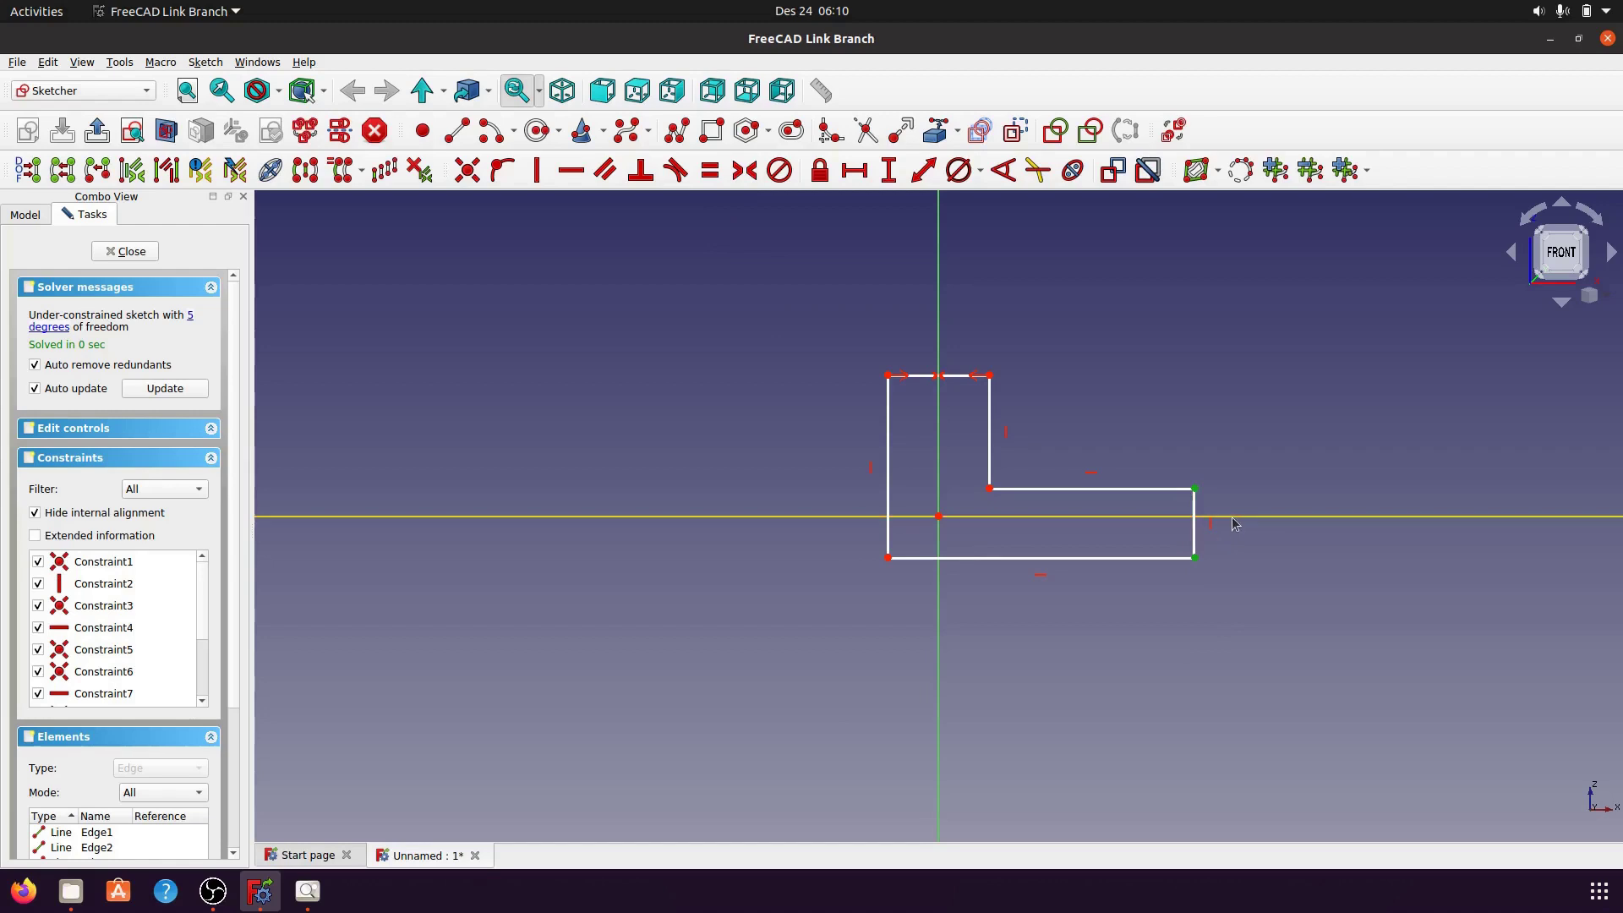
click(1234, 522)
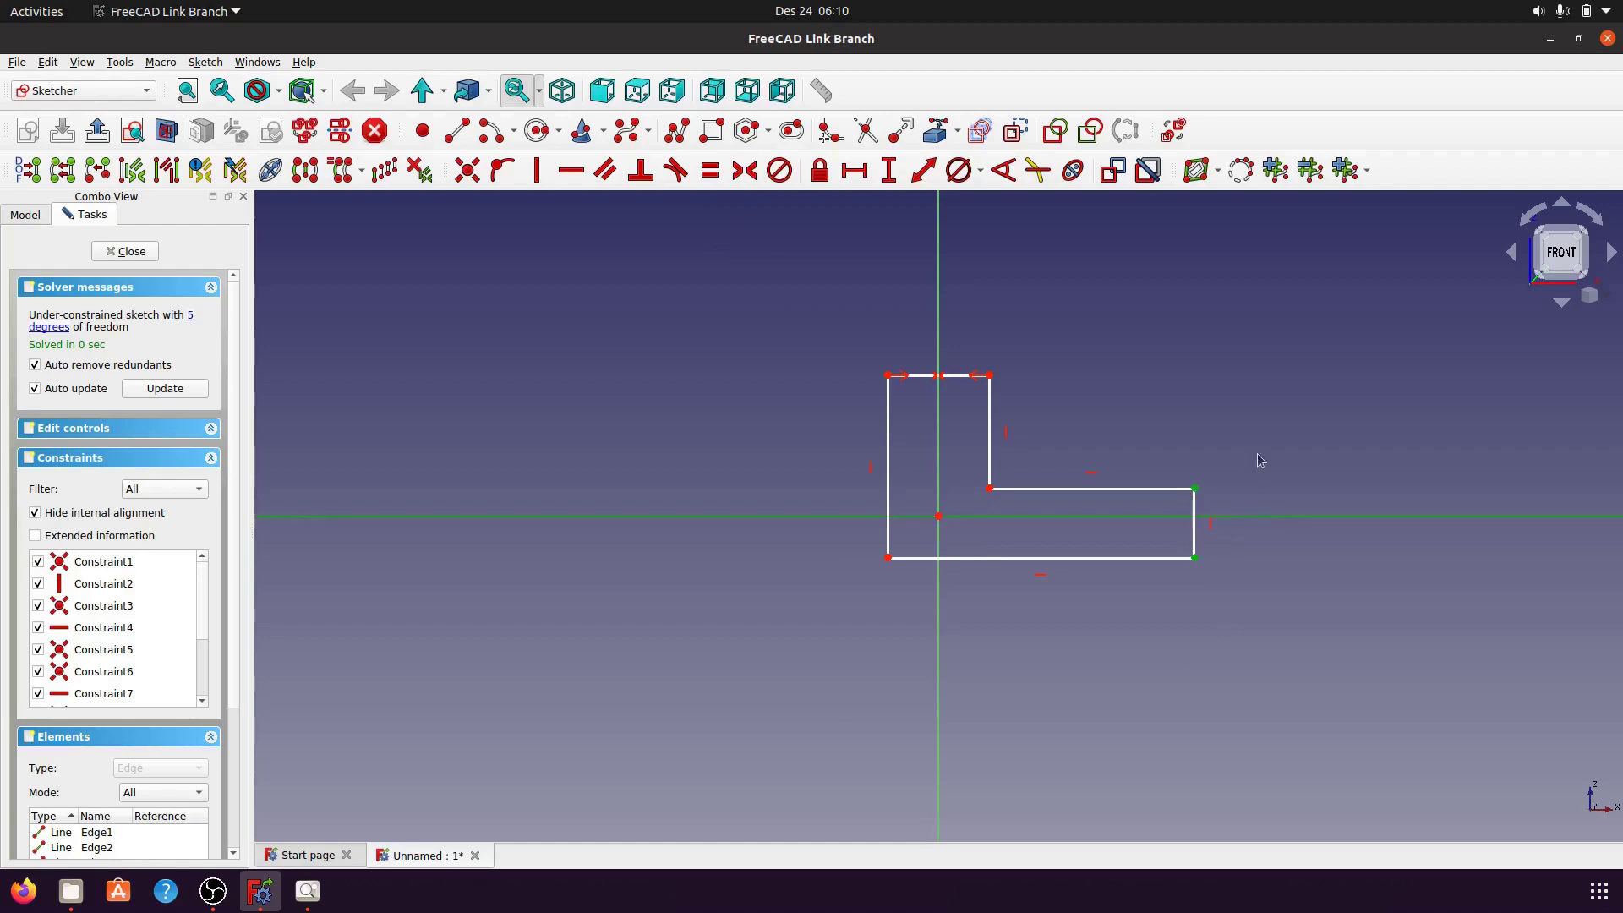
click(744, 169)
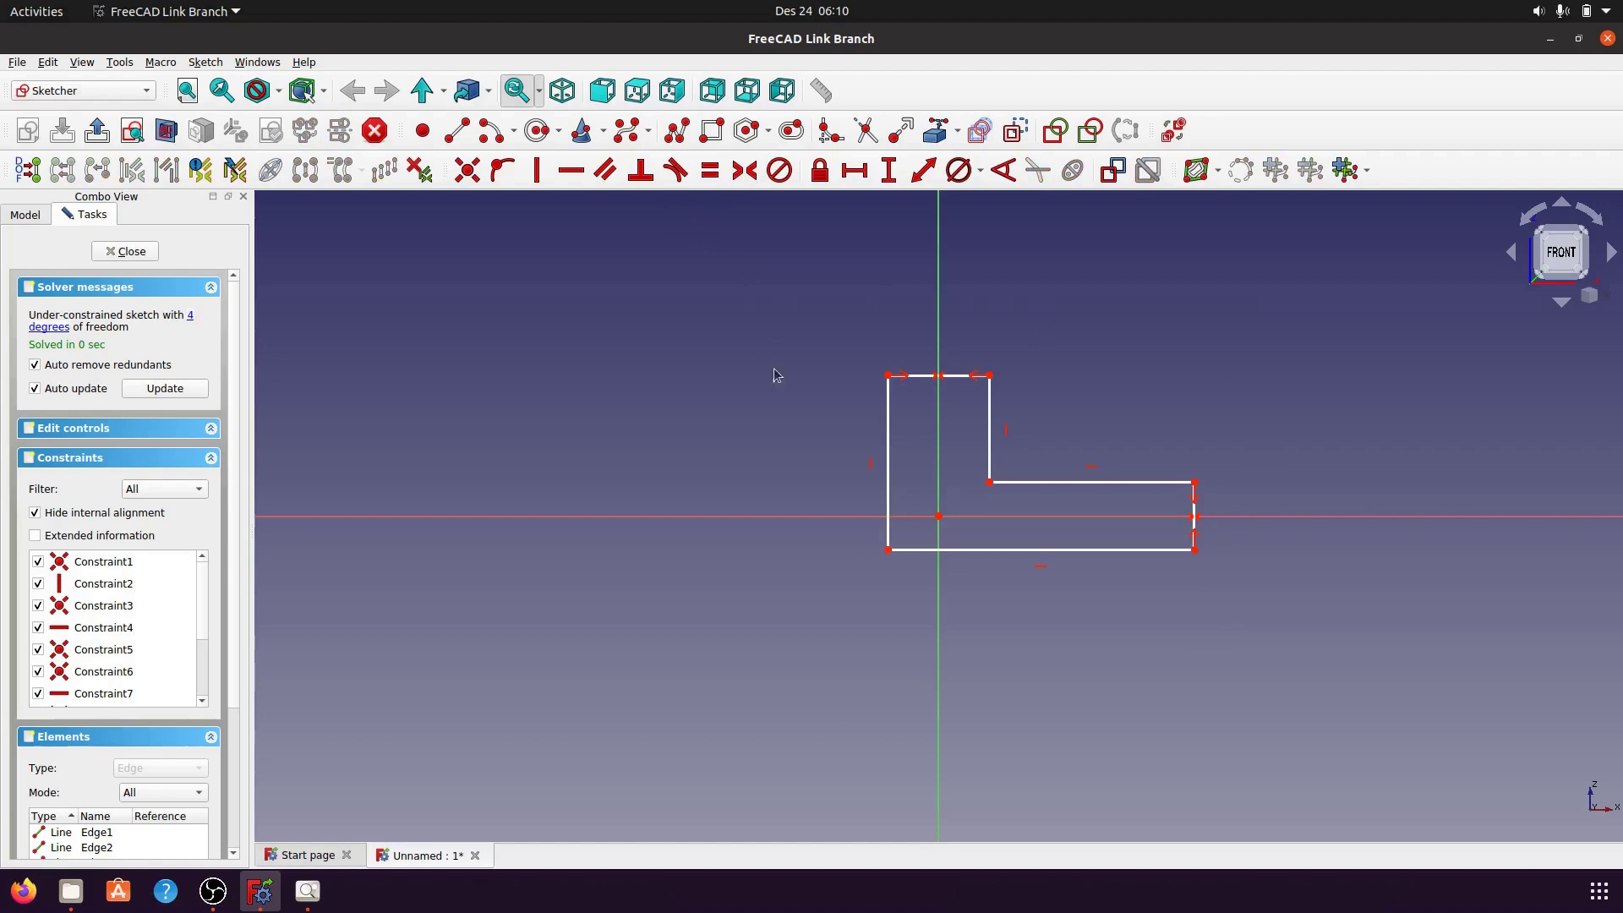
click(331, 880)
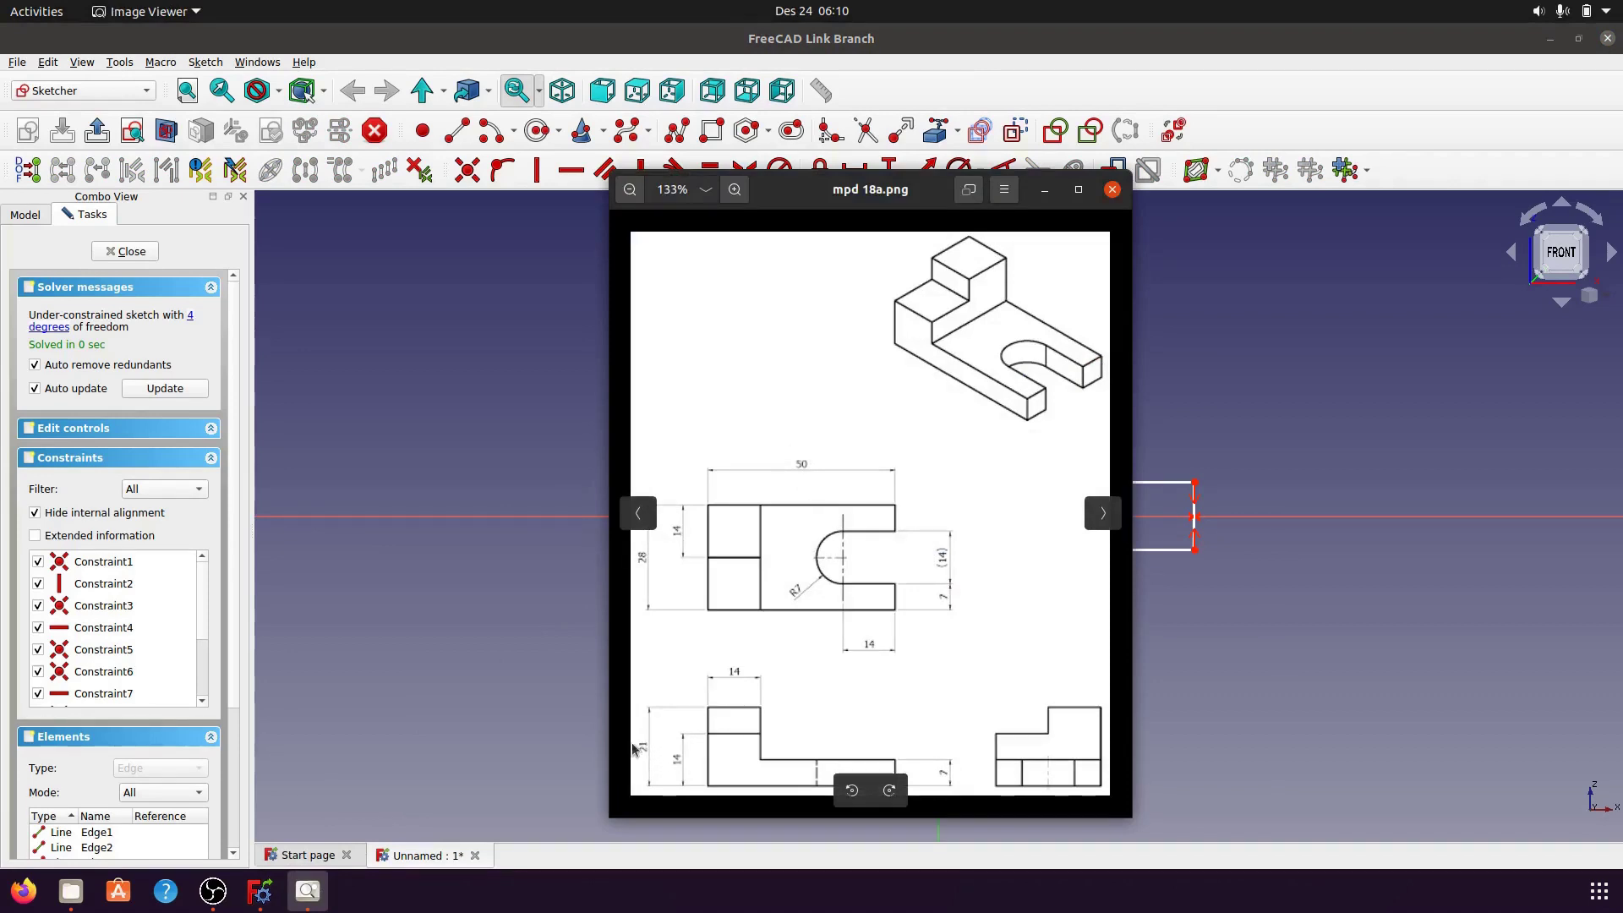
- Try a 21 mm length dimension on the left edge, then undo it
click(1044, 193)
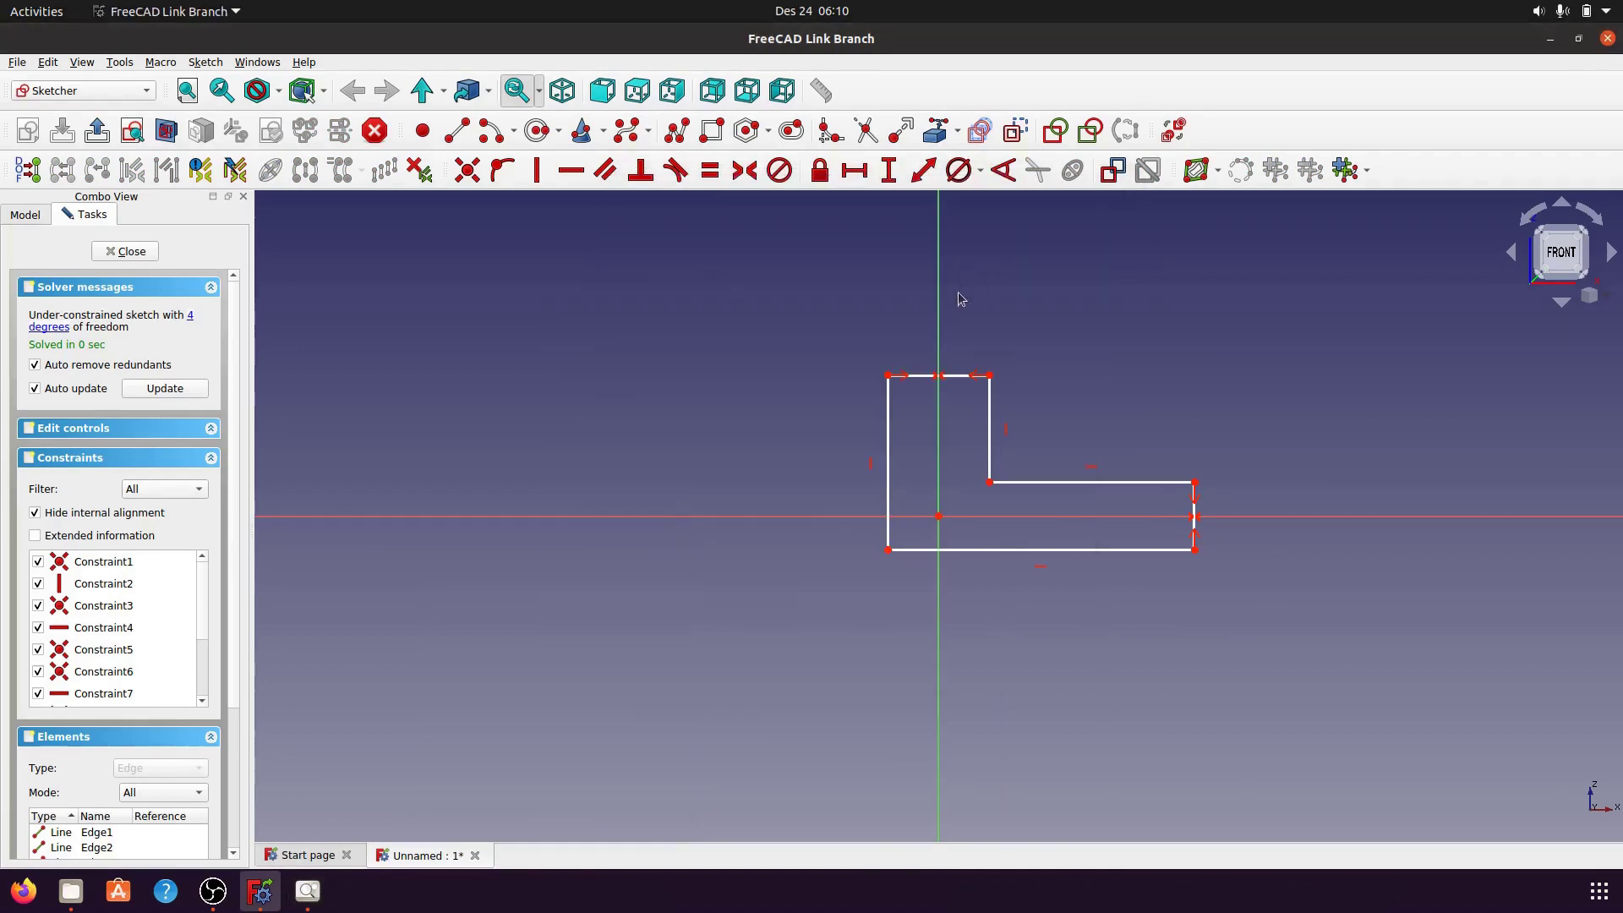
click(889, 444)
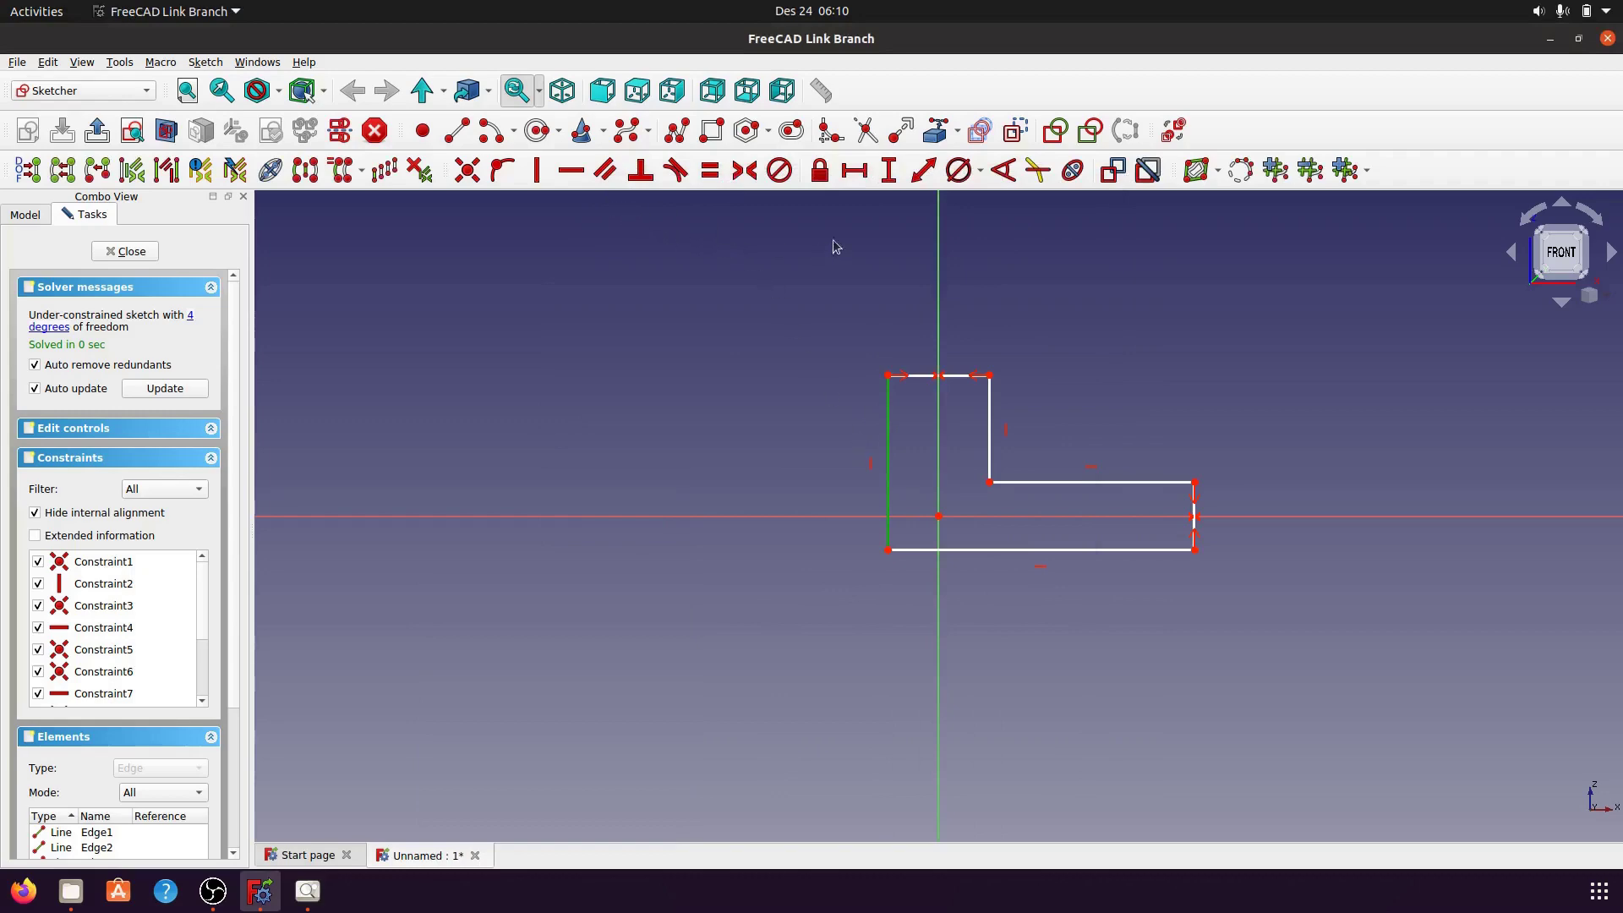
click(889, 170)
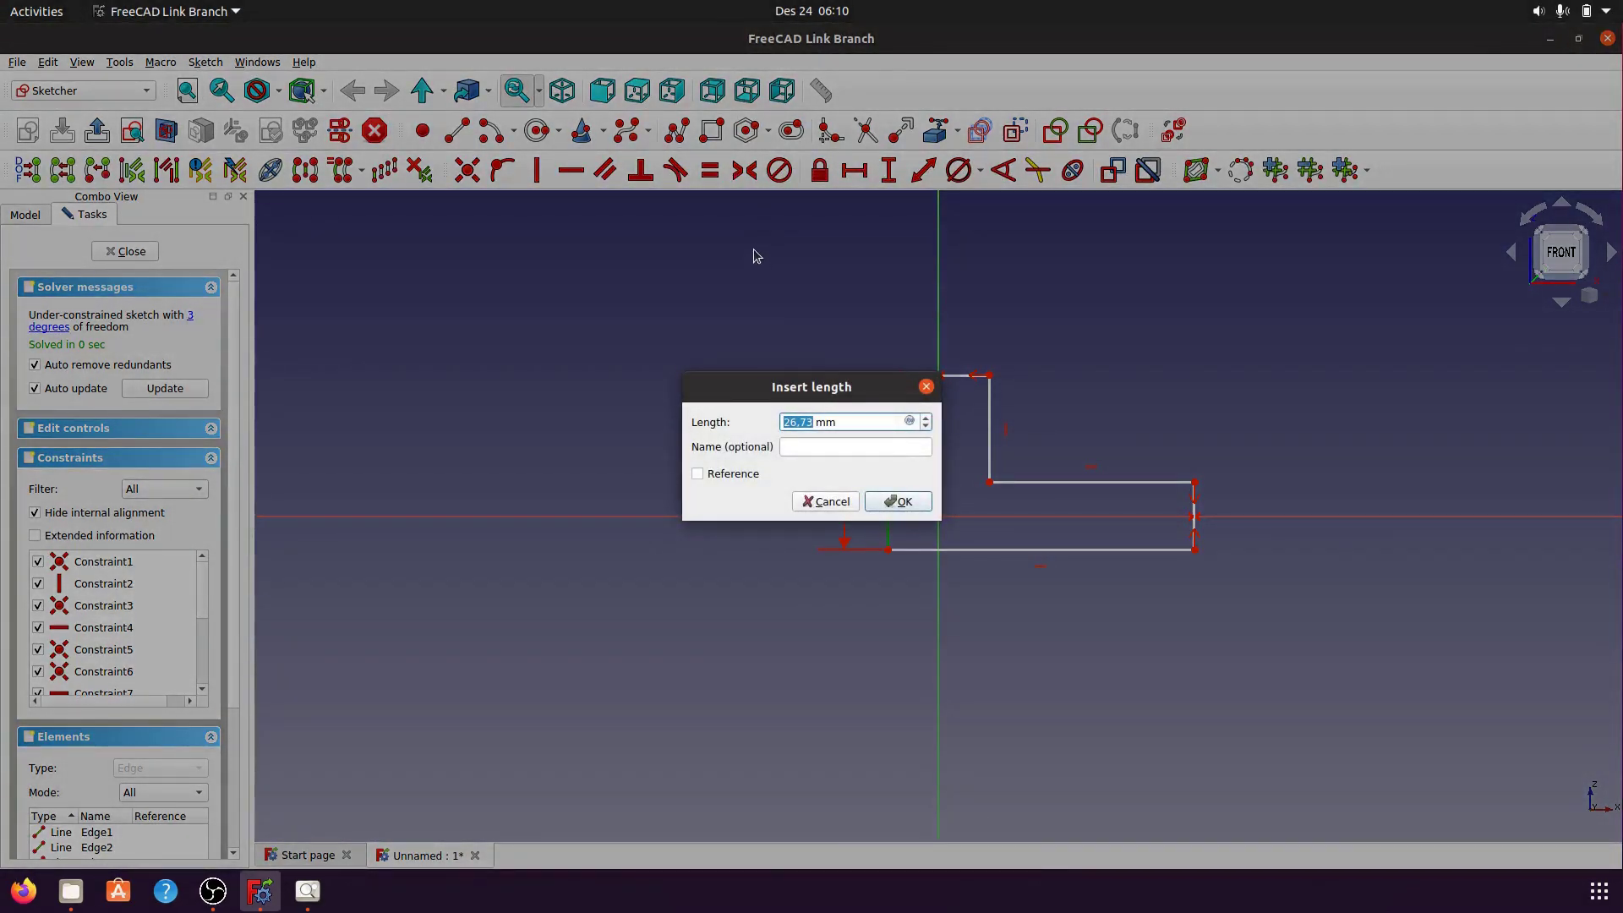
text(2)
click(901, 503)
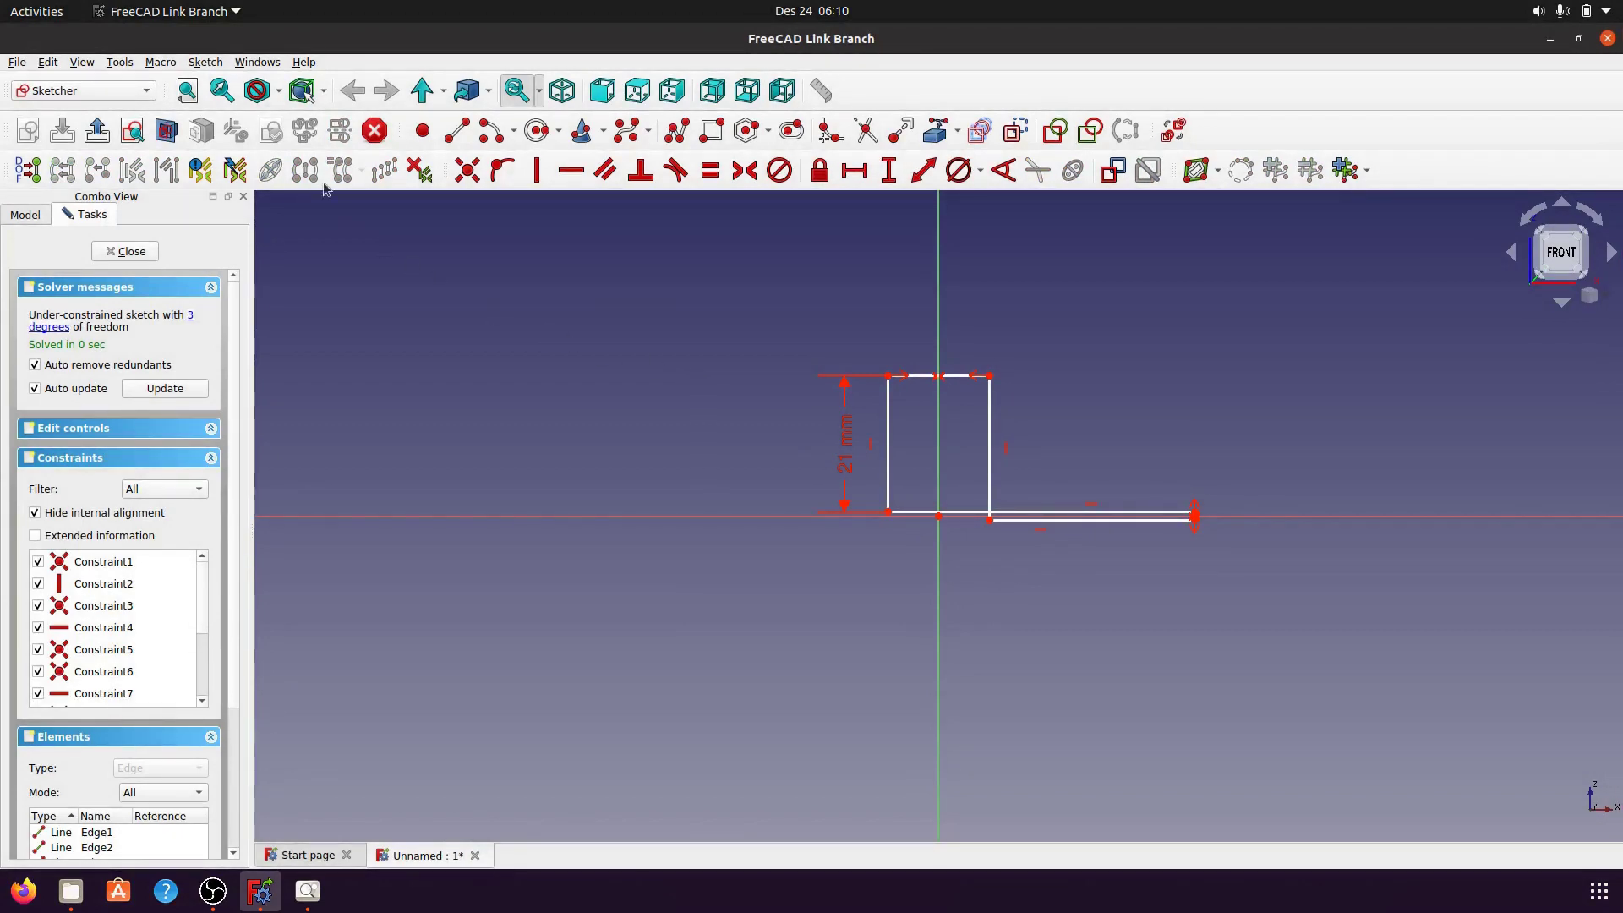
click(47, 62)
key(Escape)
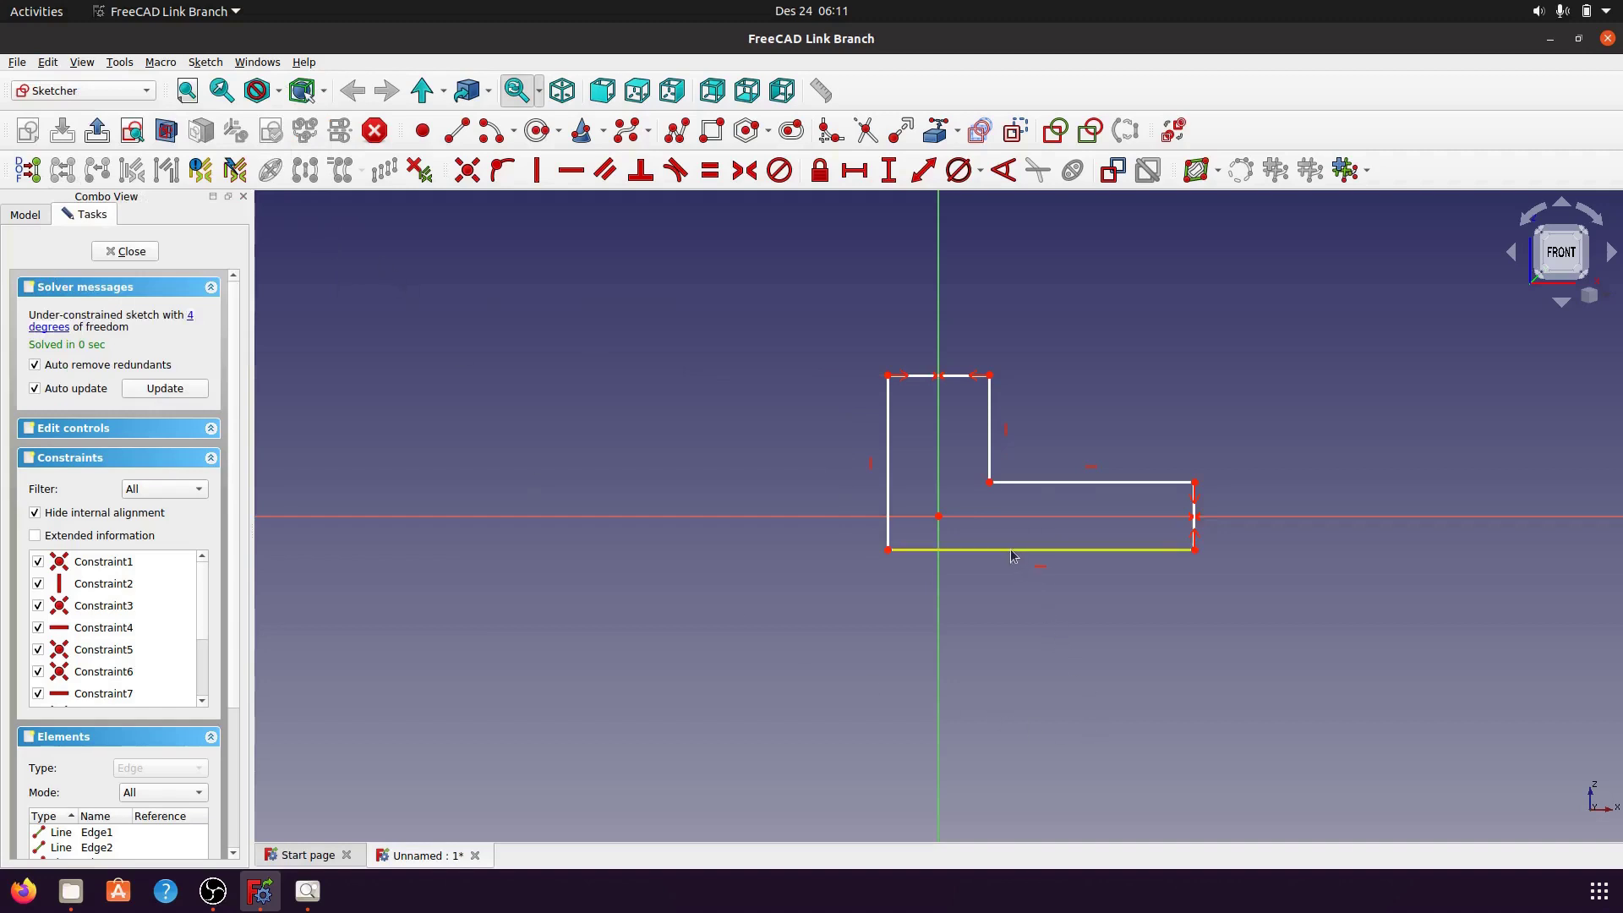
- Drag the top and bottom edges, then fix the left edge height at 21 mm
drag(1014, 554, 1018, 536)
drag(962, 376, 957, 436)
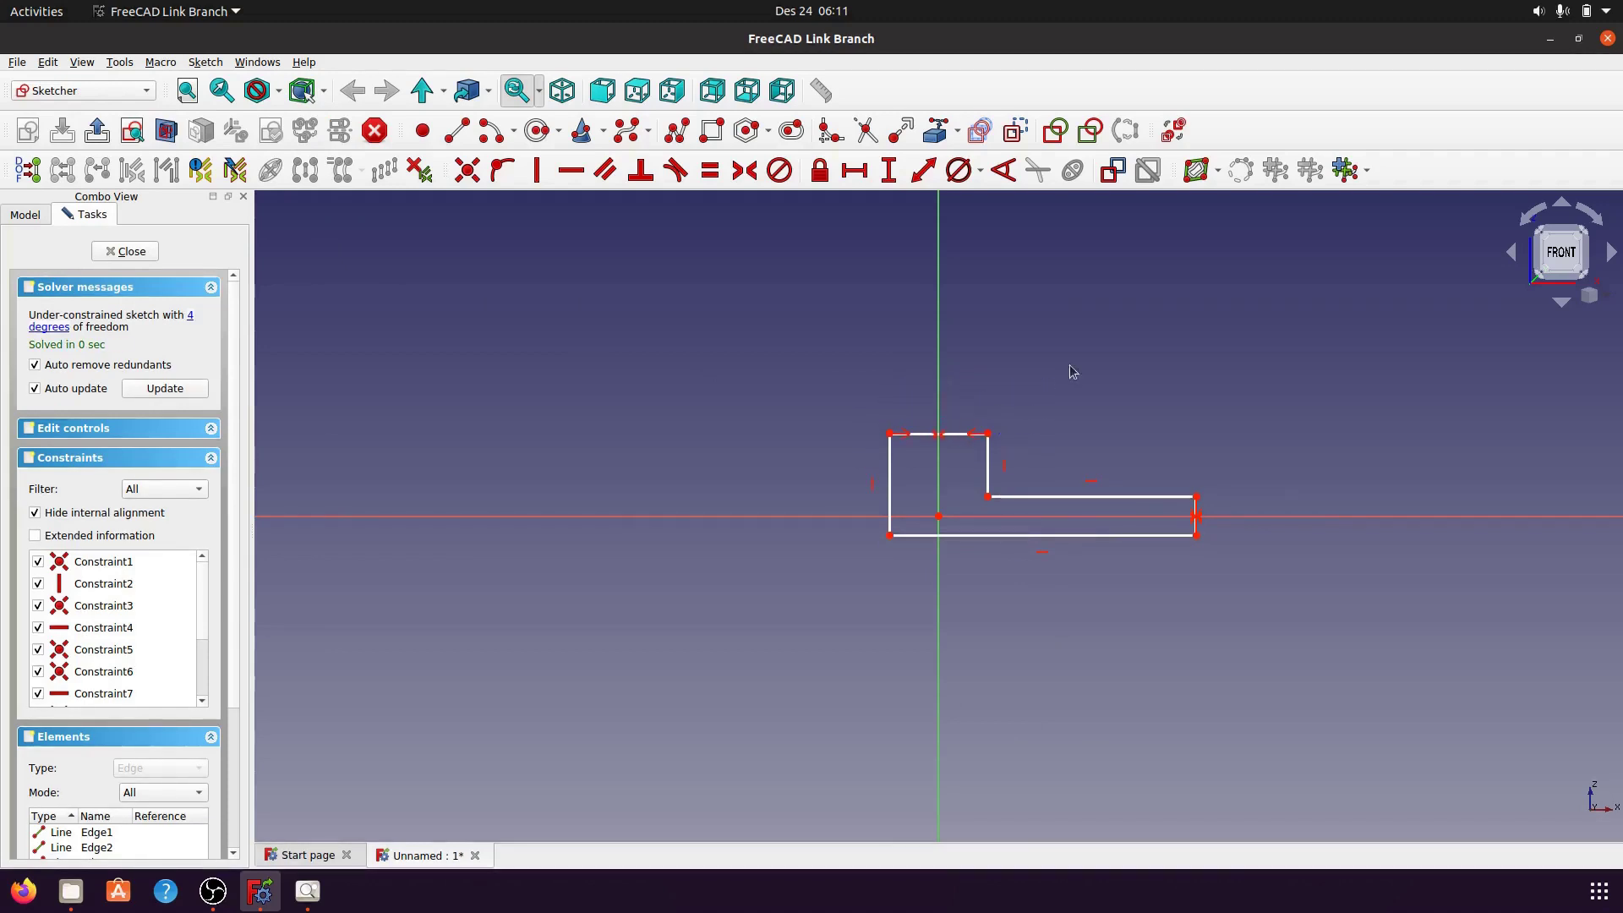
click(894, 485)
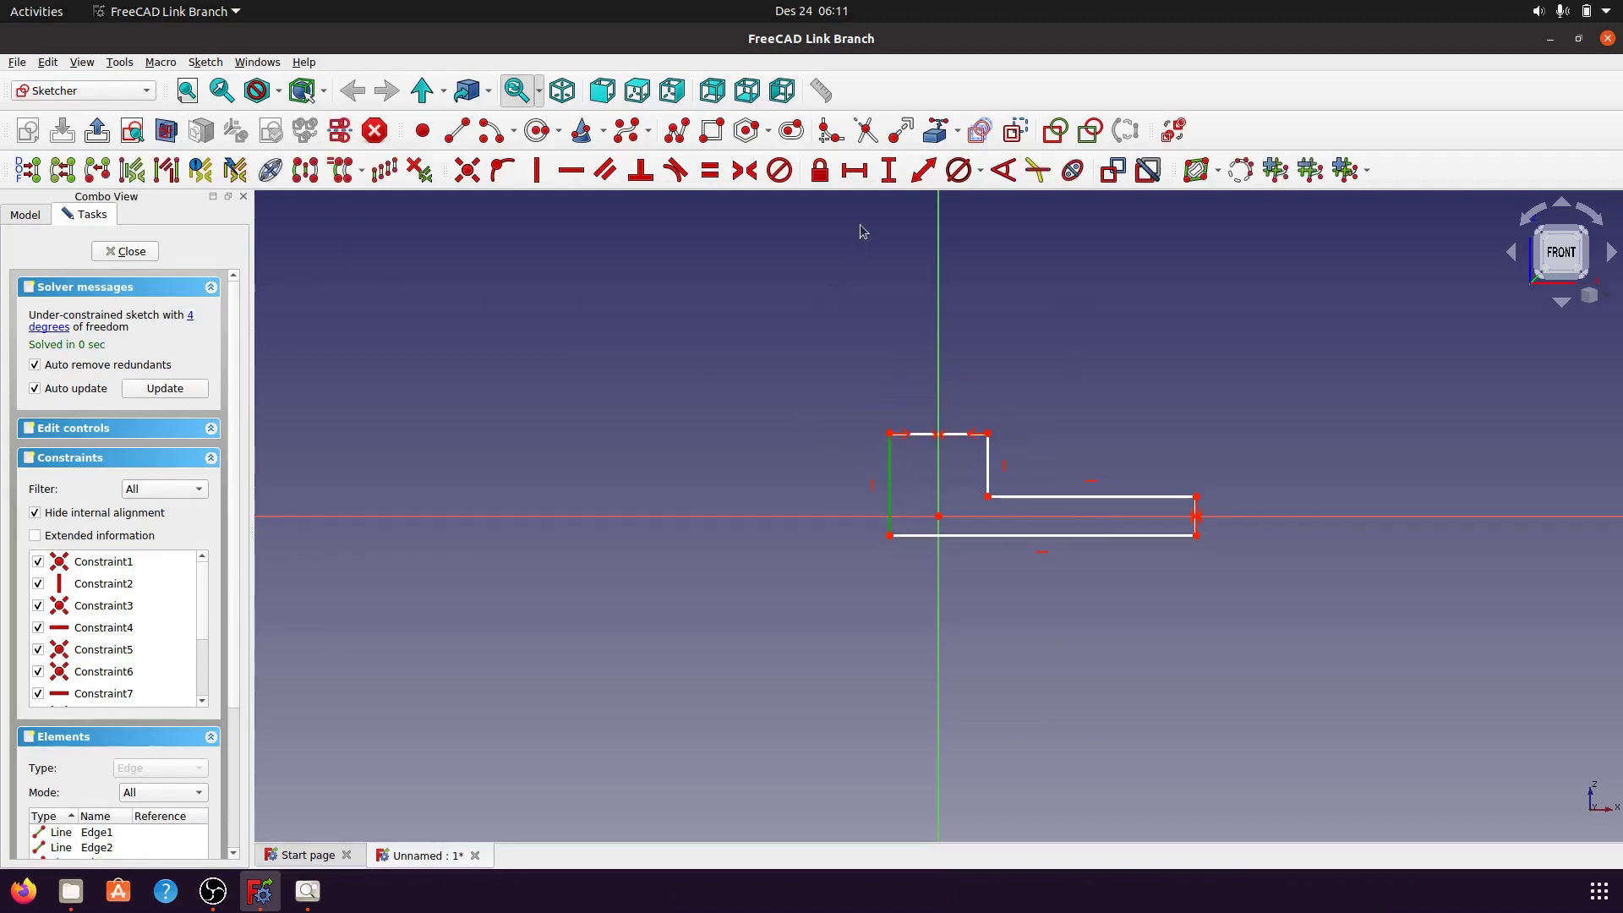
click(890, 172)
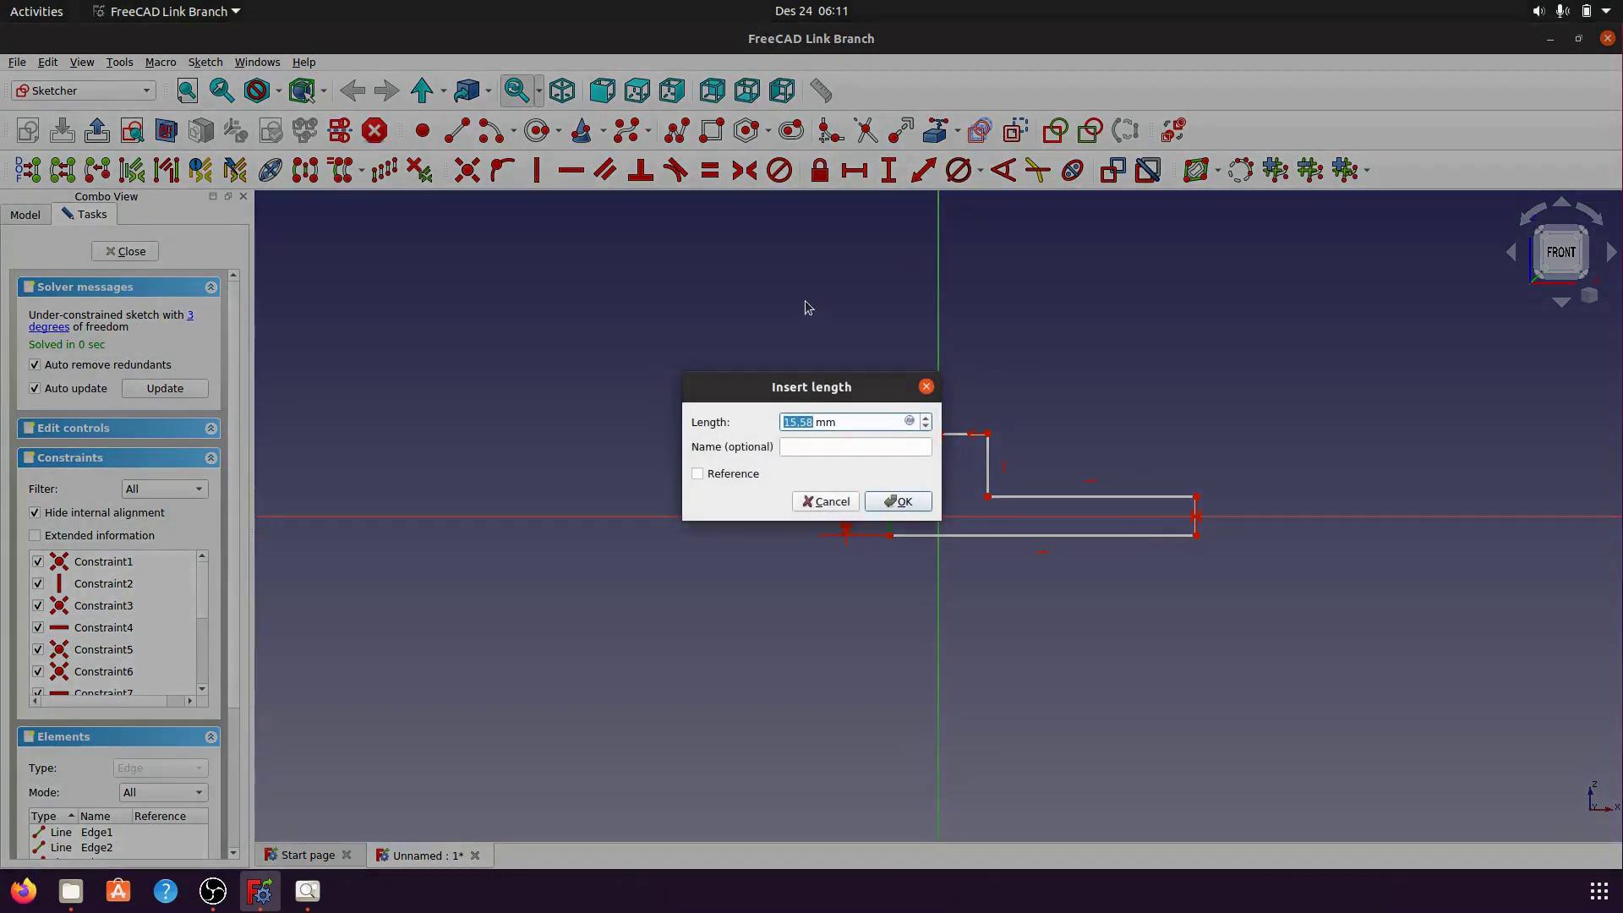
text(21)
click(883, 502)
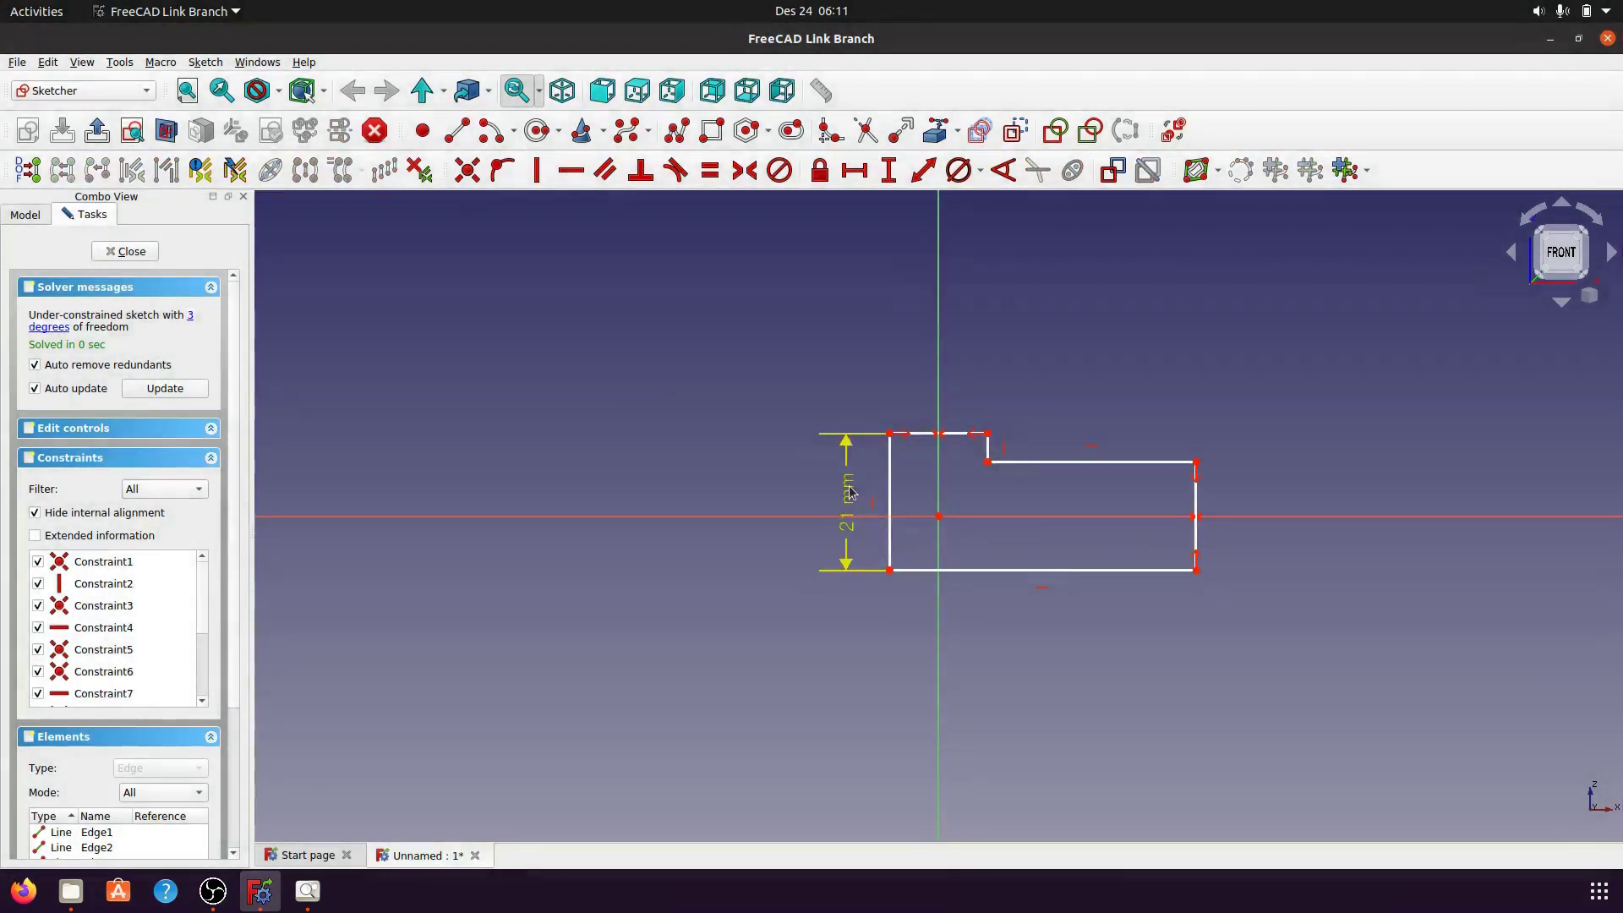
- Dimension the bottom edge to 50 mm, move the label below, and lower the inner ledge
click(999, 570)
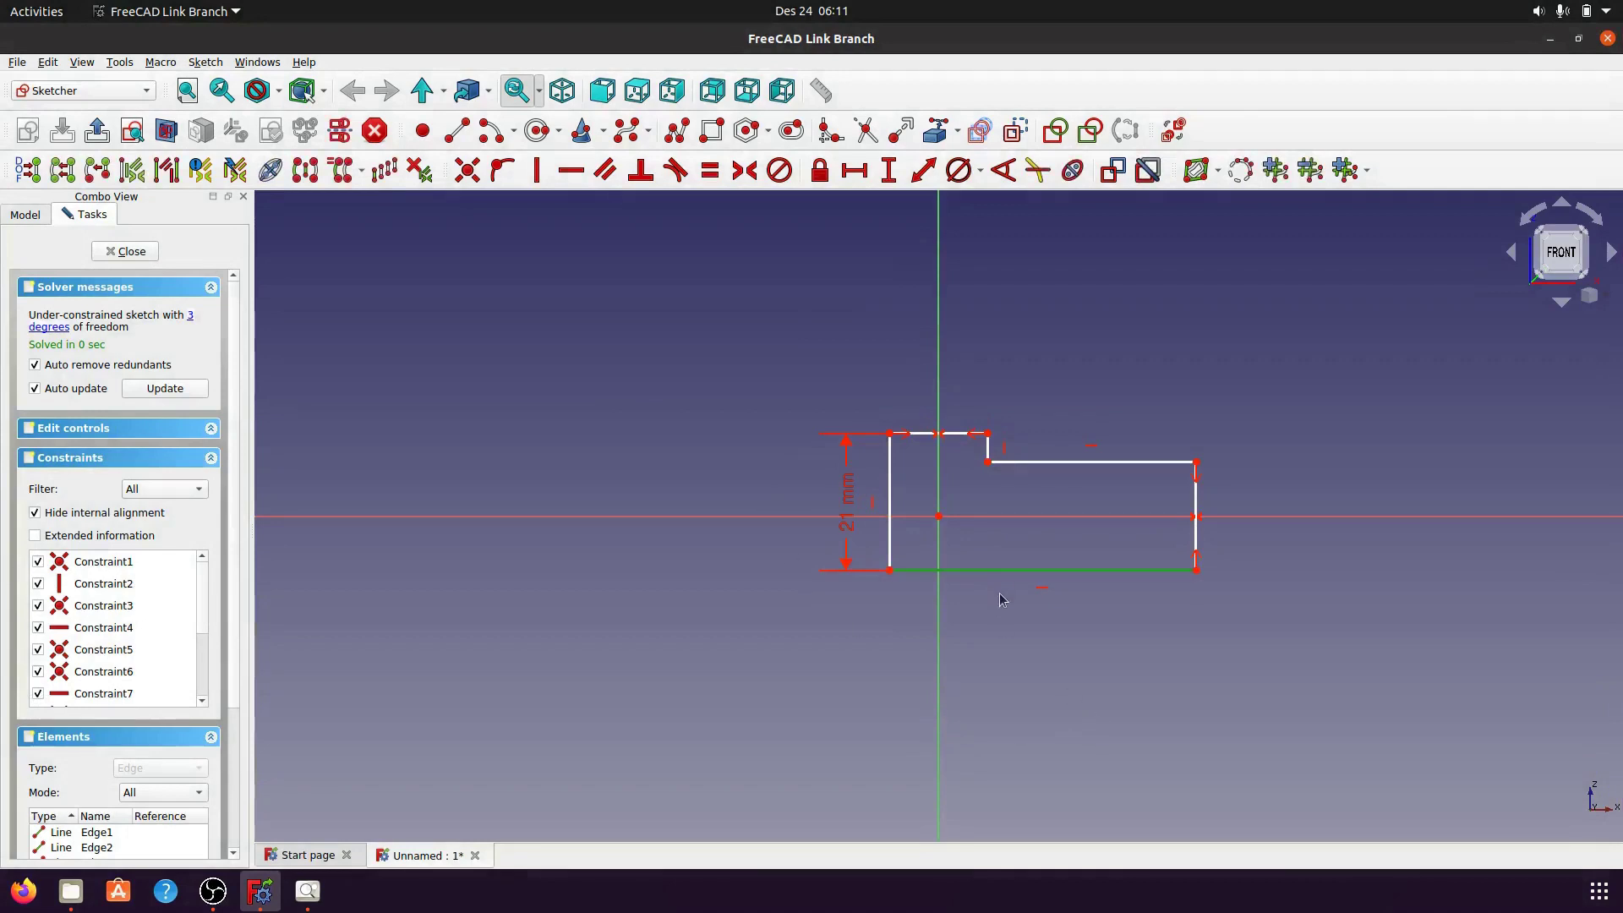
click(855, 172)
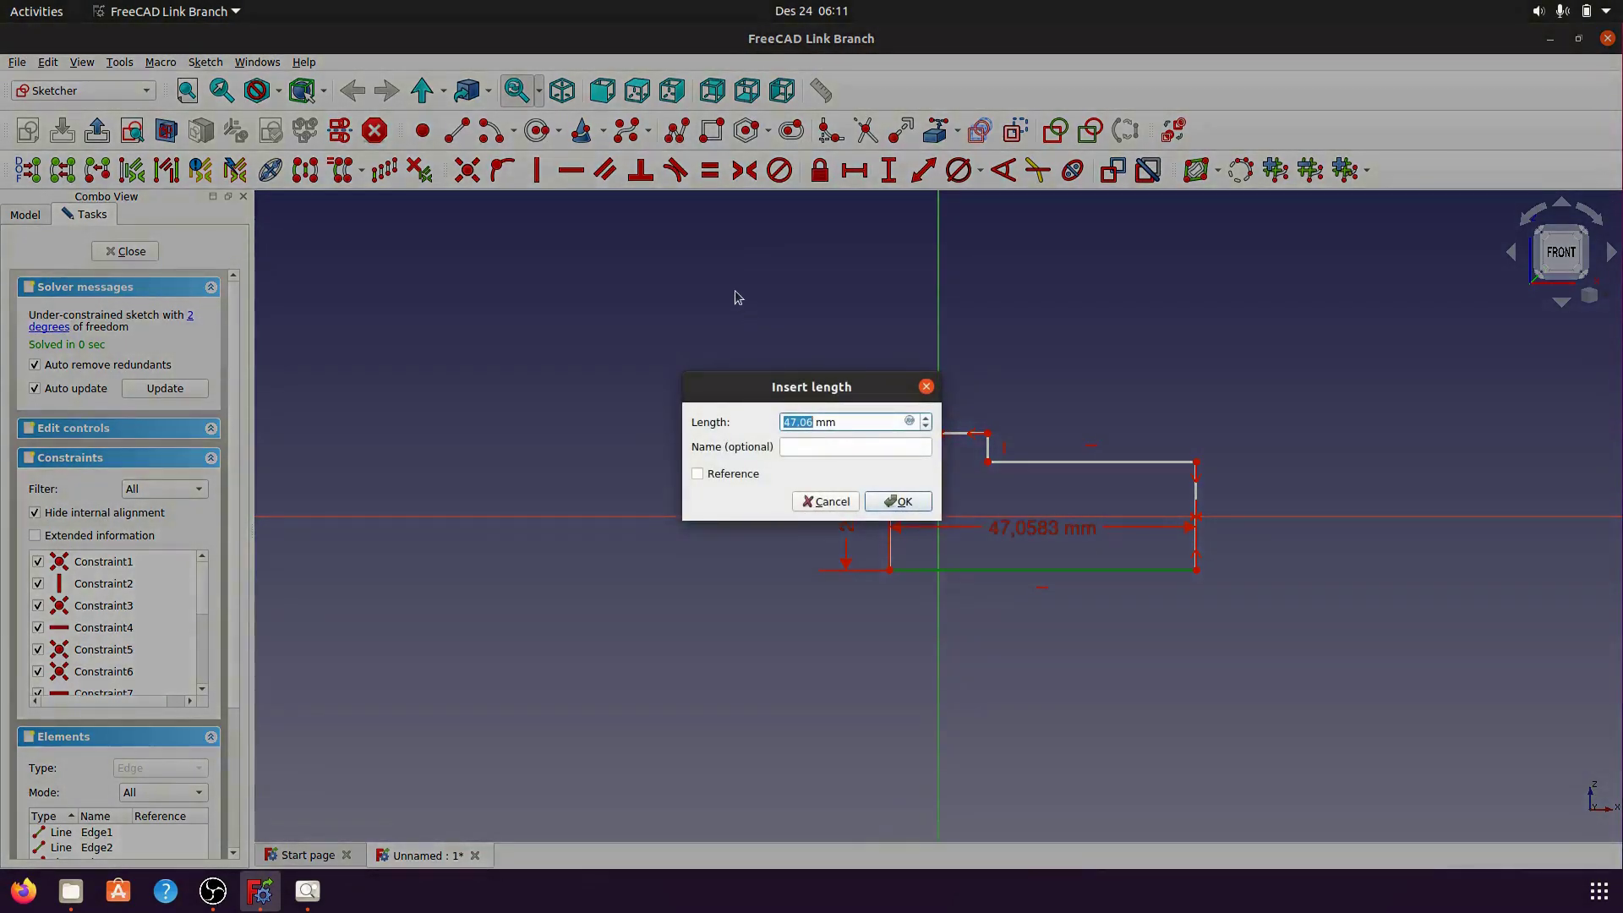
text(50)
click(898, 502)
drag(1057, 531, 1051, 633)
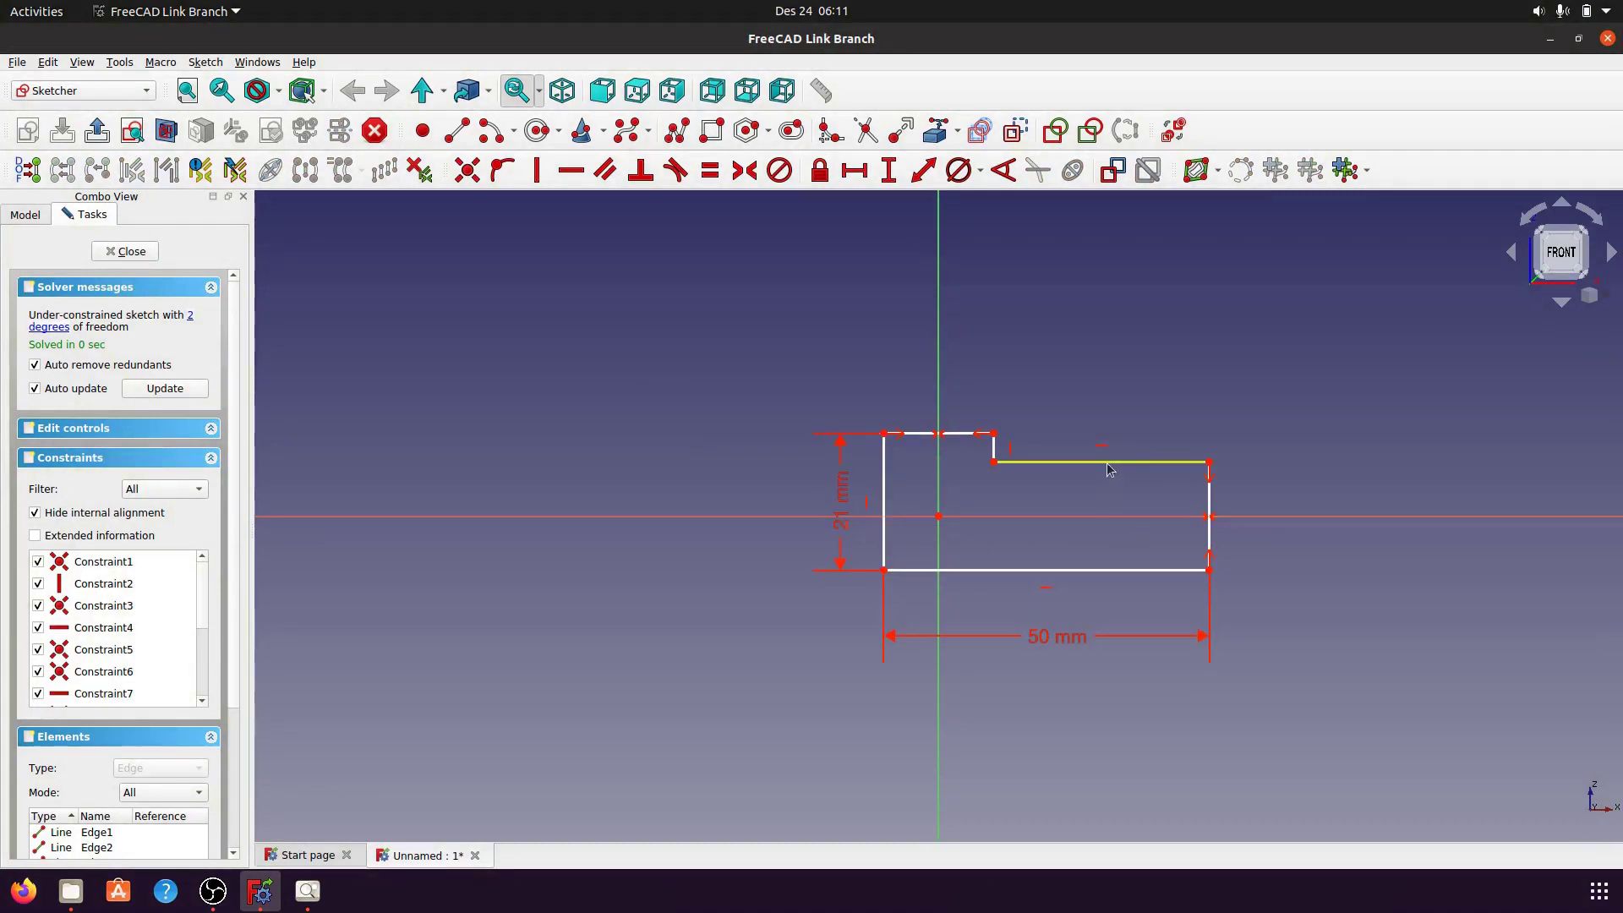
drag(1110, 468, 1109, 495)
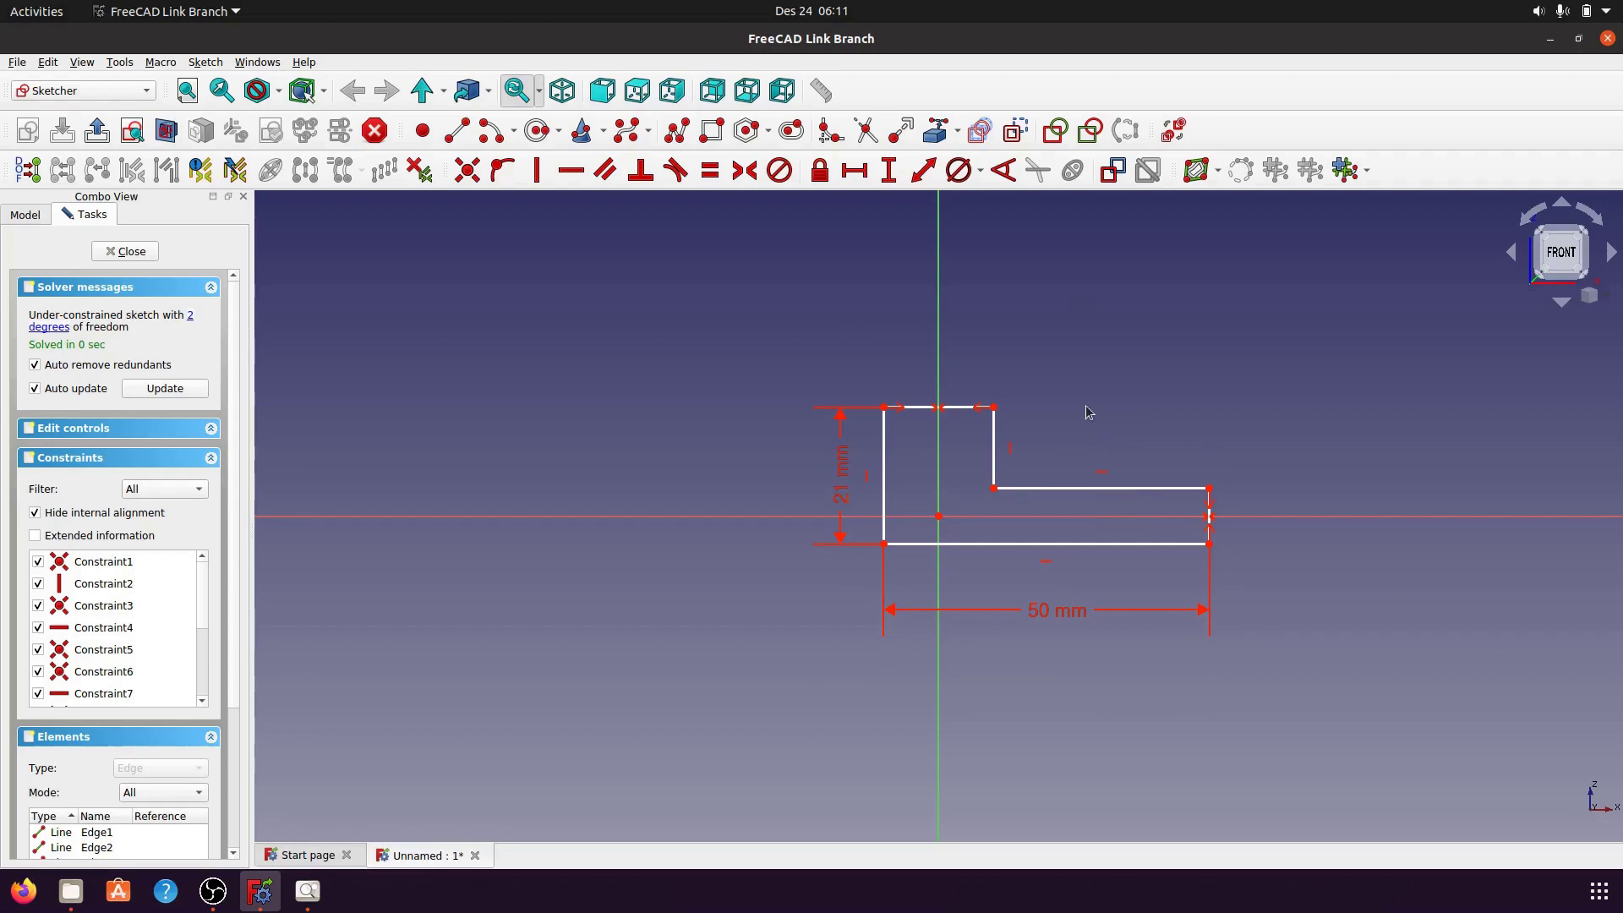
- Give the short top edge a 15 mm horizontal length, checking the reference drawing
click(954, 409)
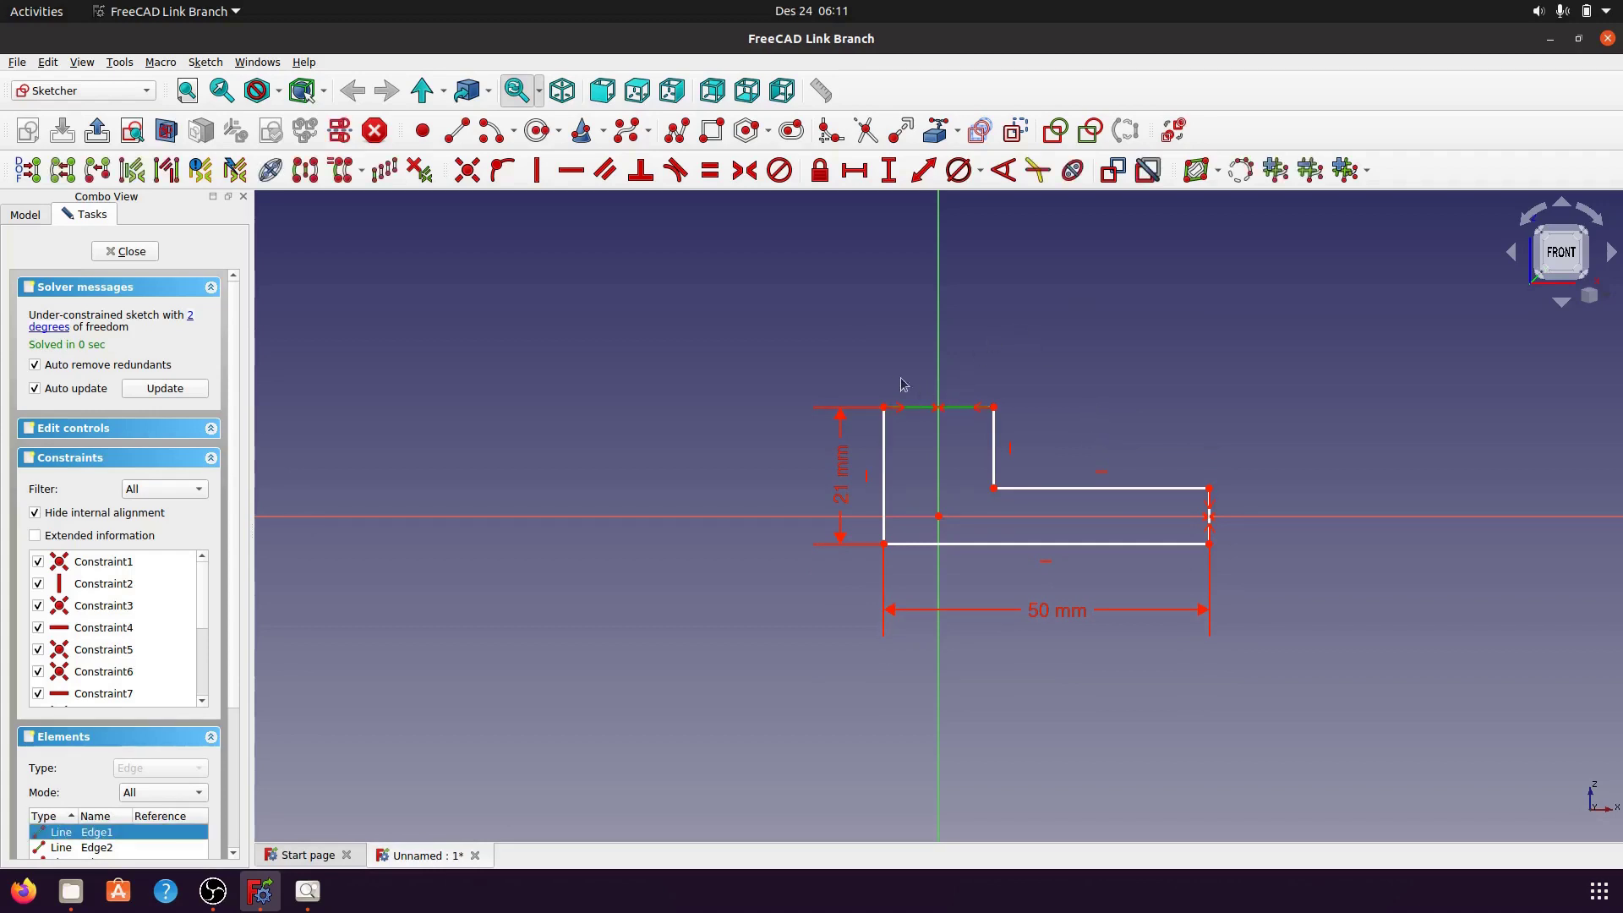
click(307, 891)
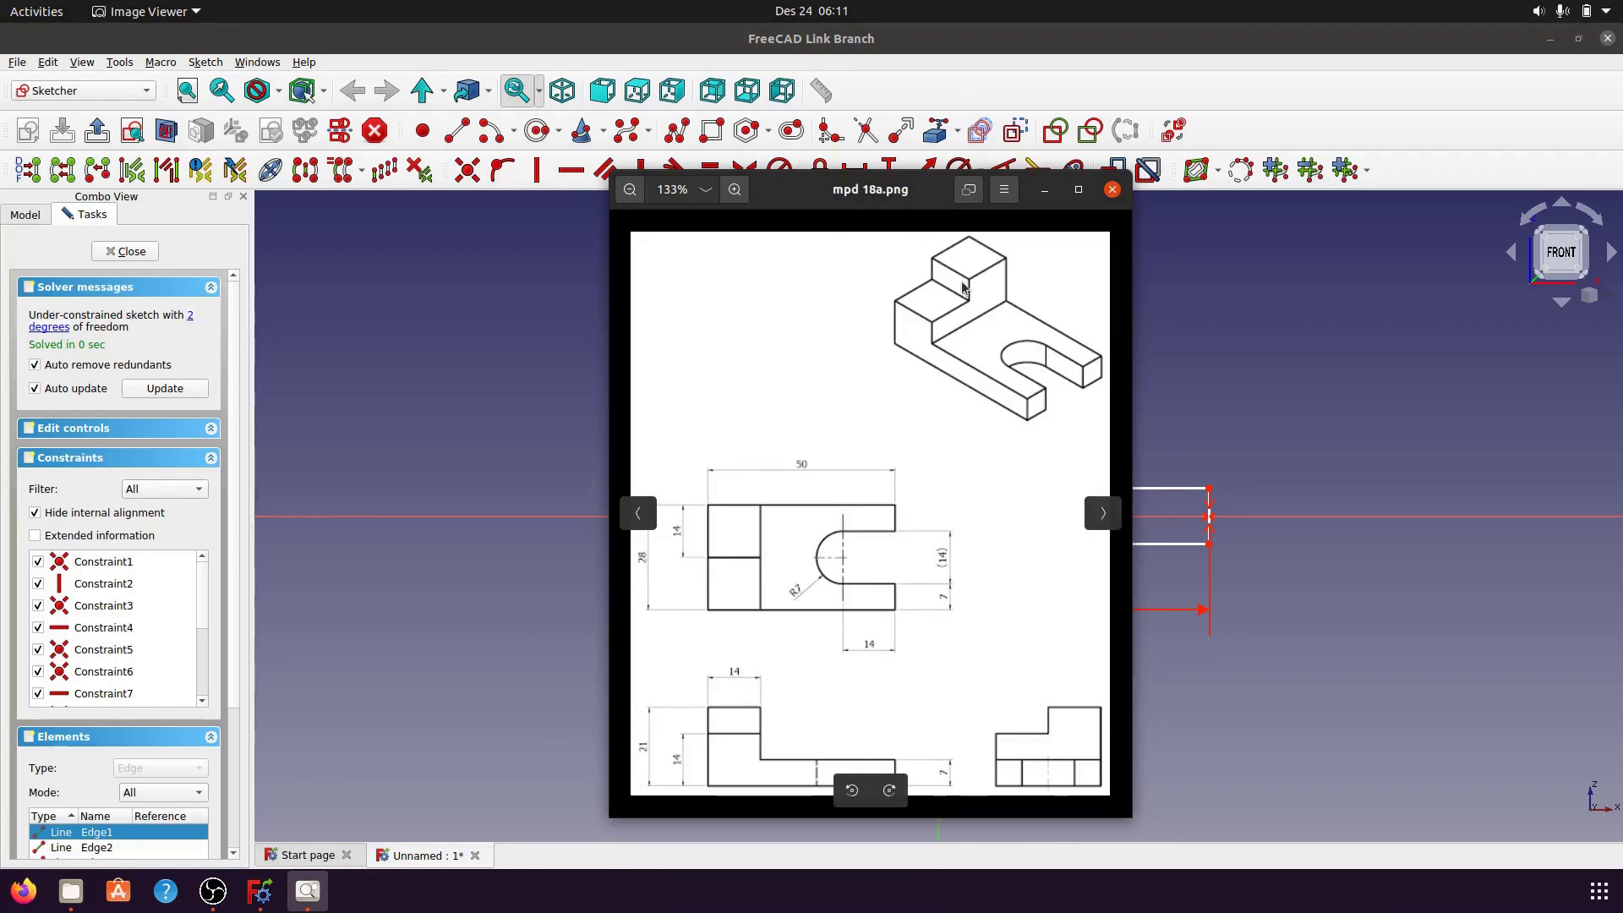
click(1045, 189)
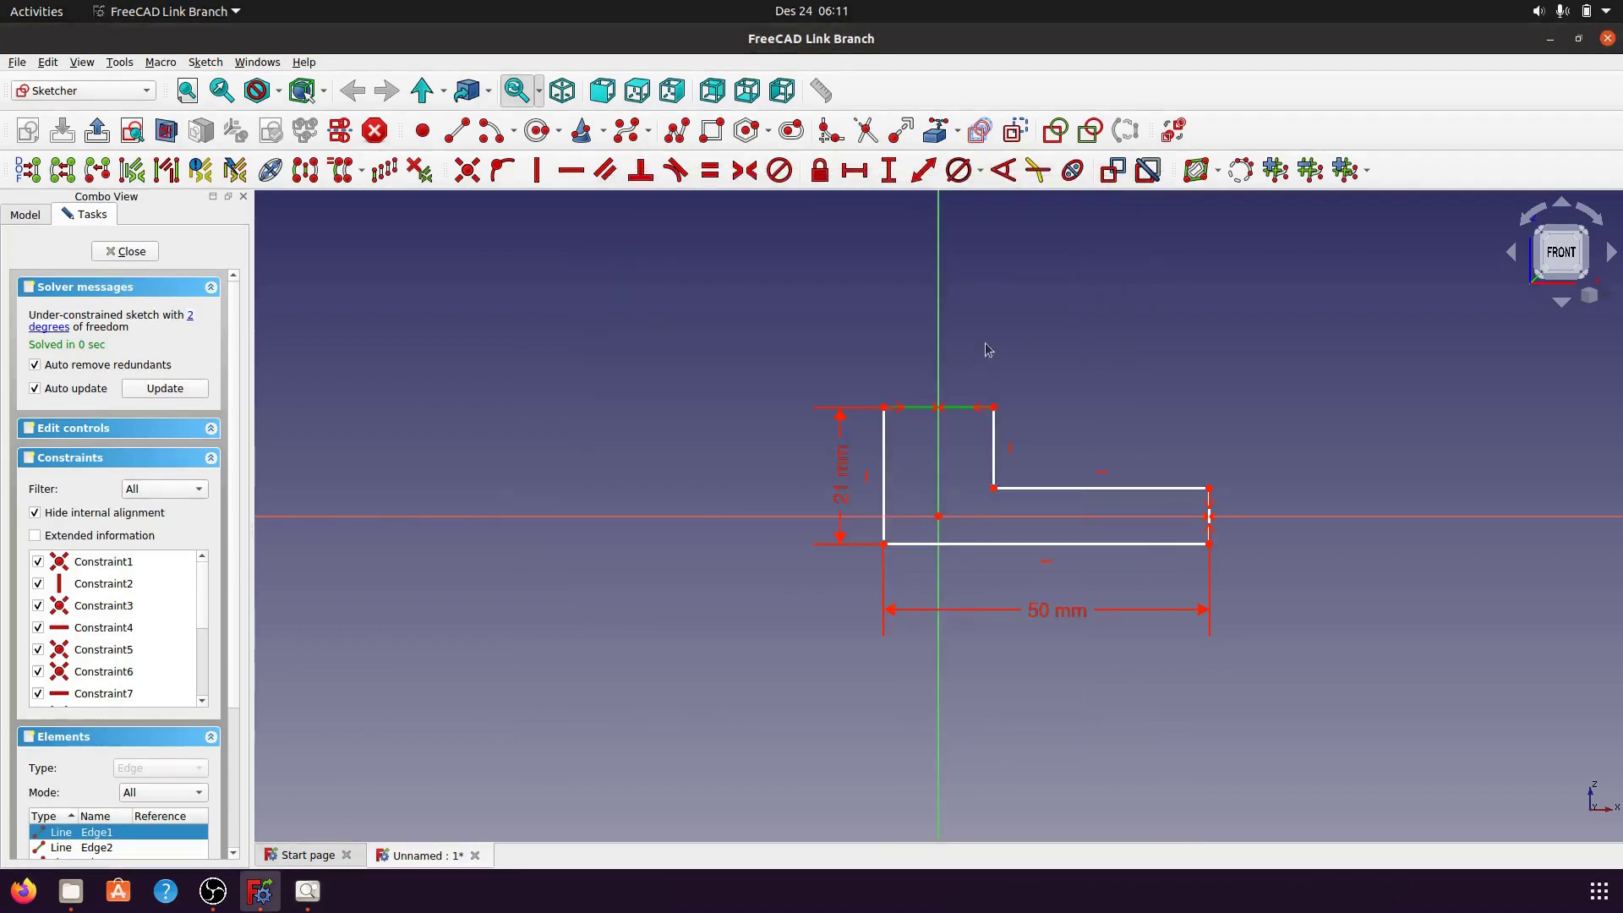
click(858, 172)
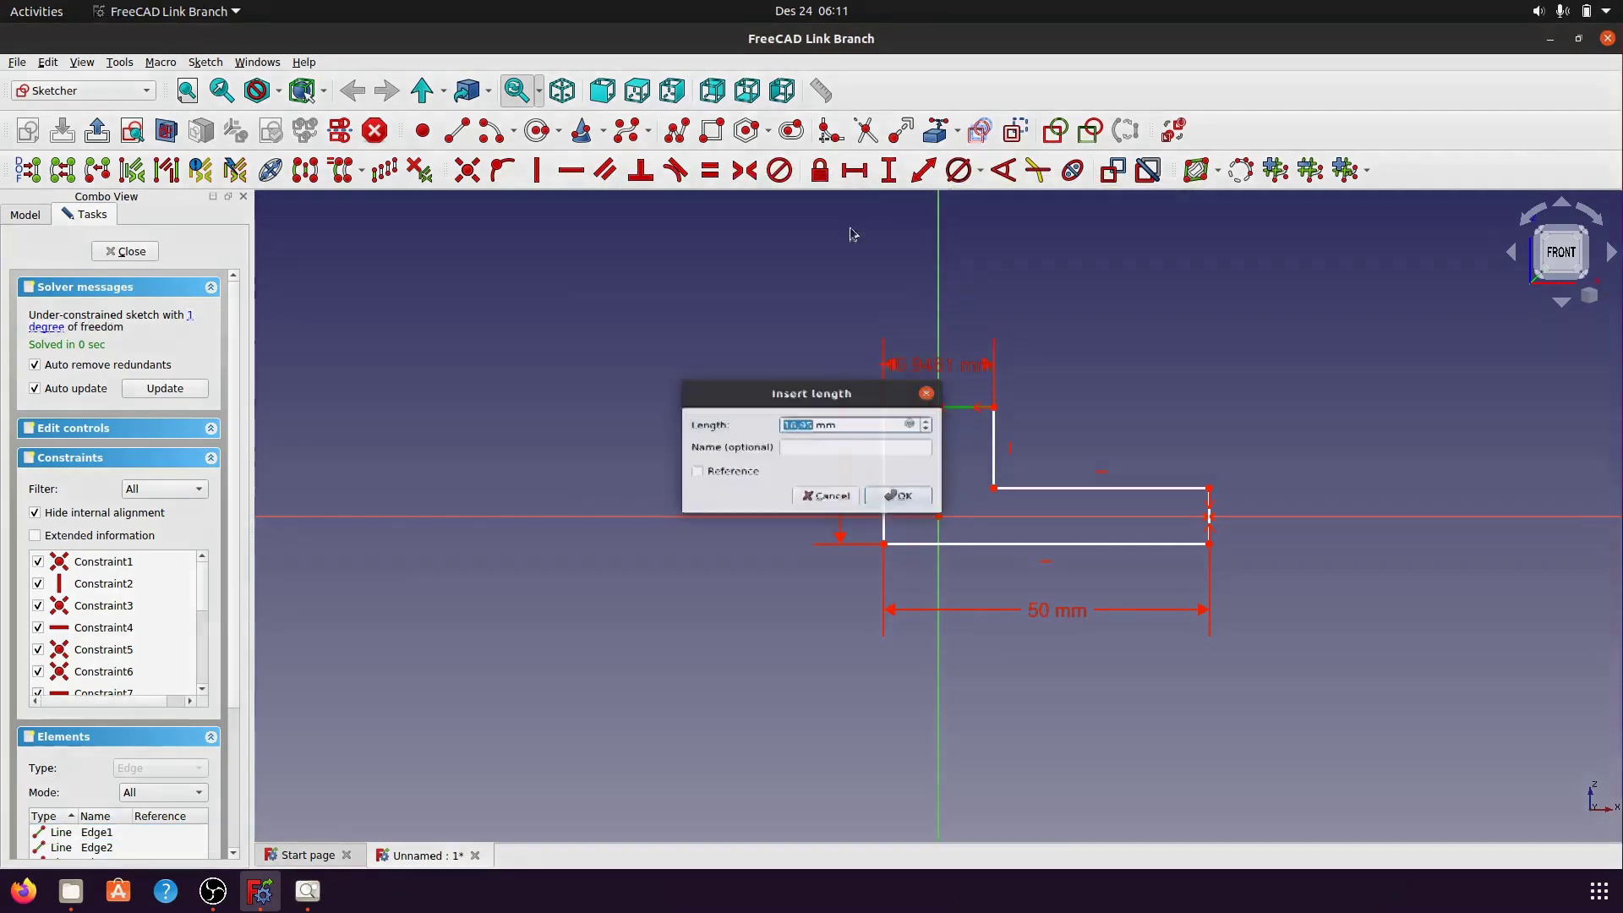
text(1)
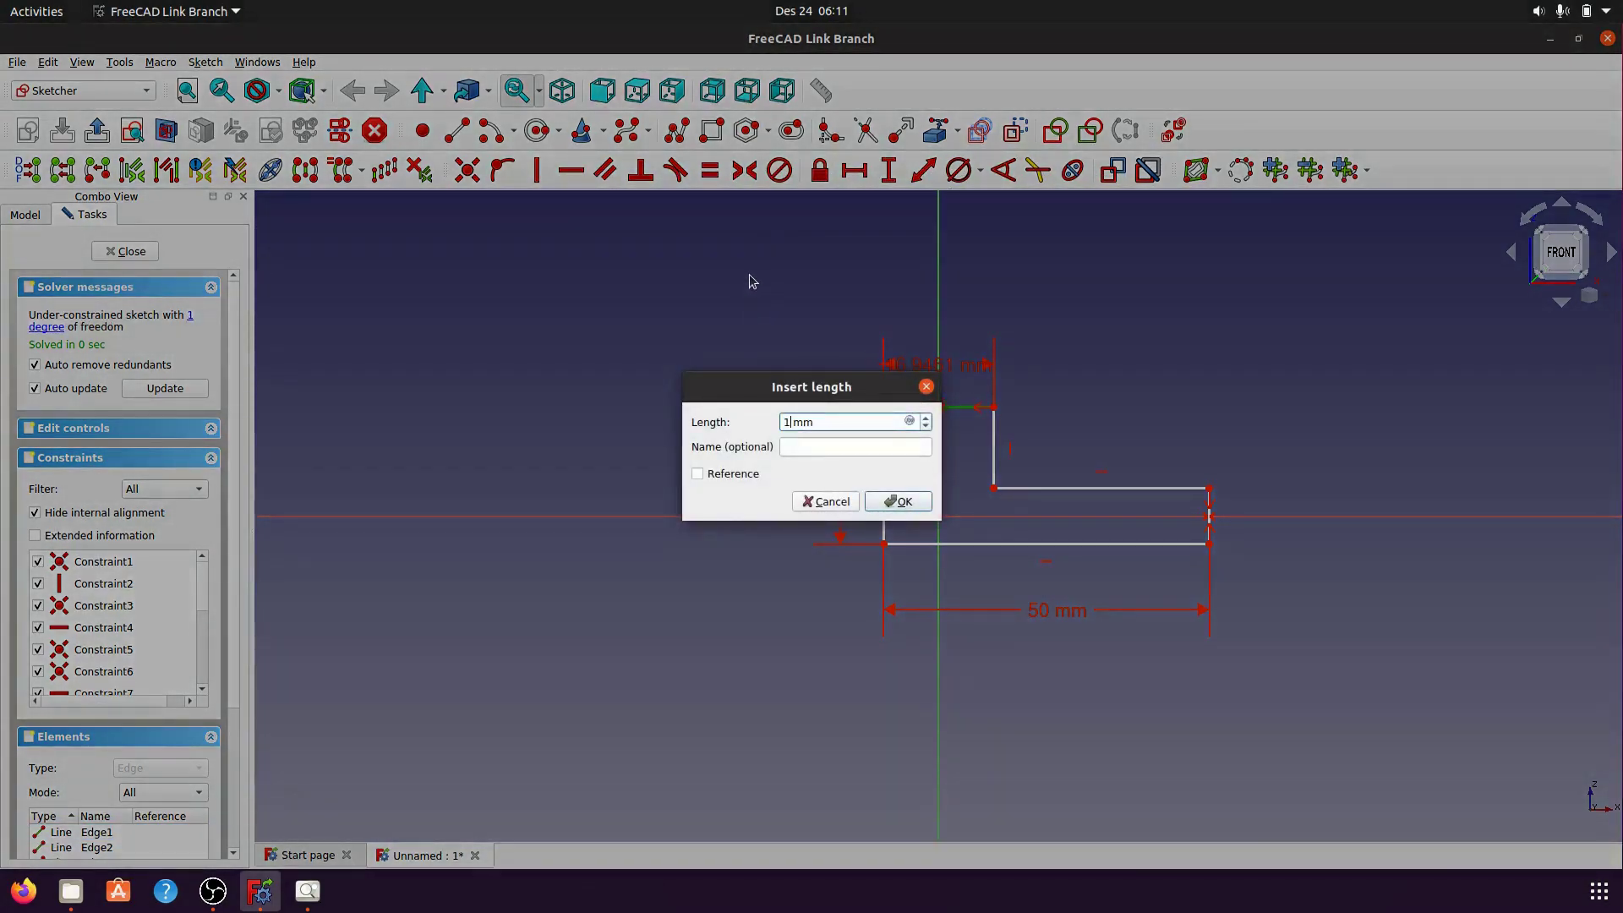
click(903, 503)
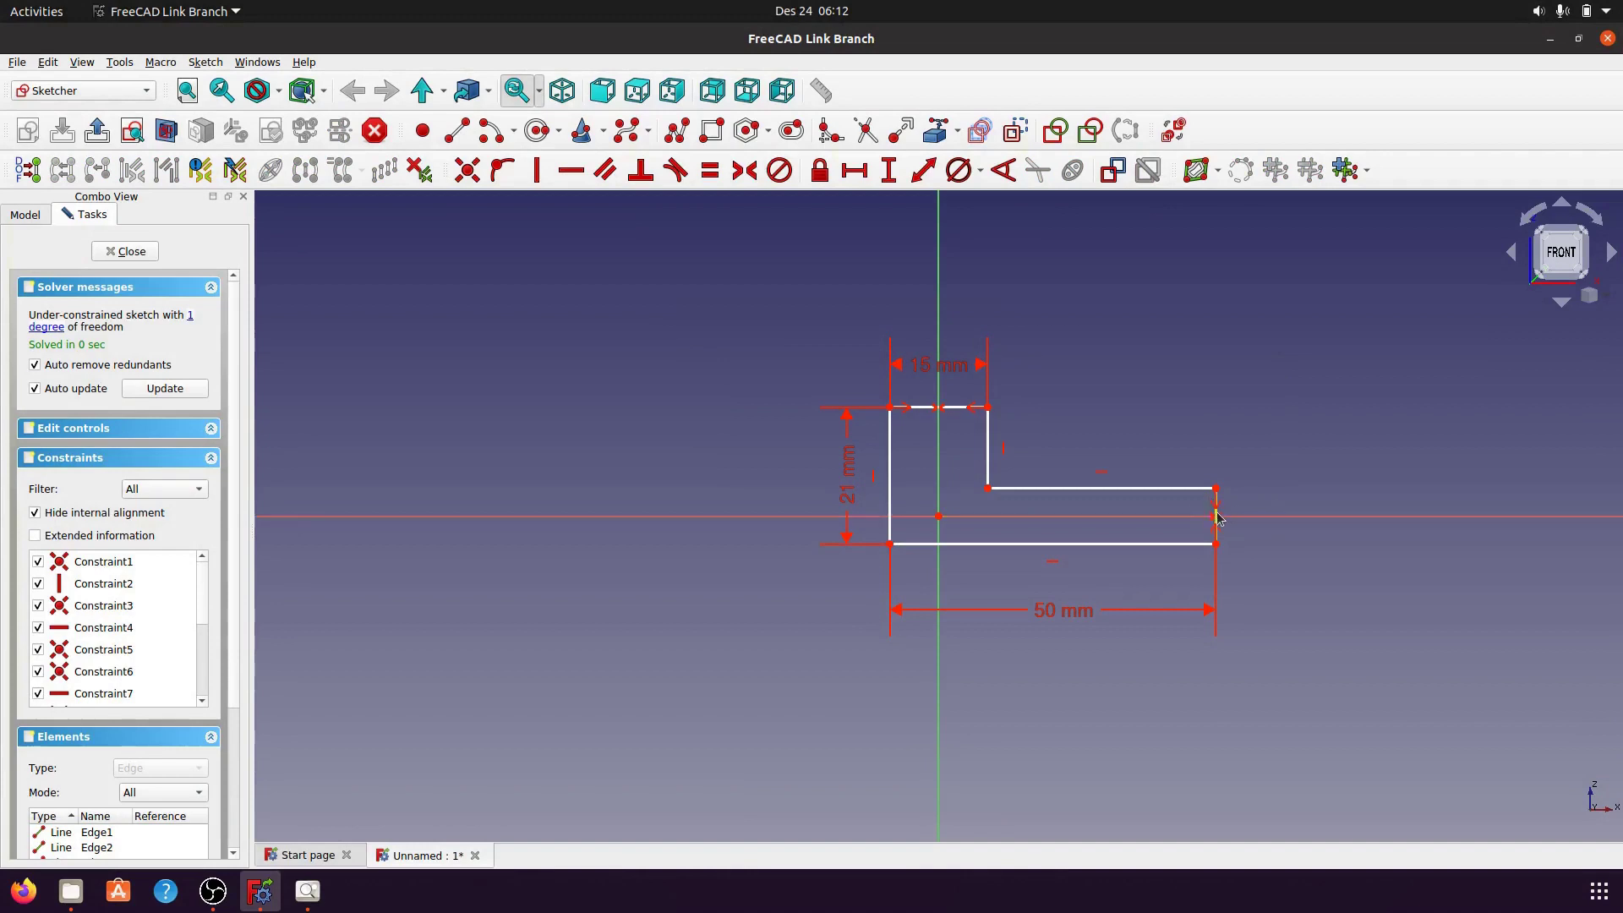
click(307, 892)
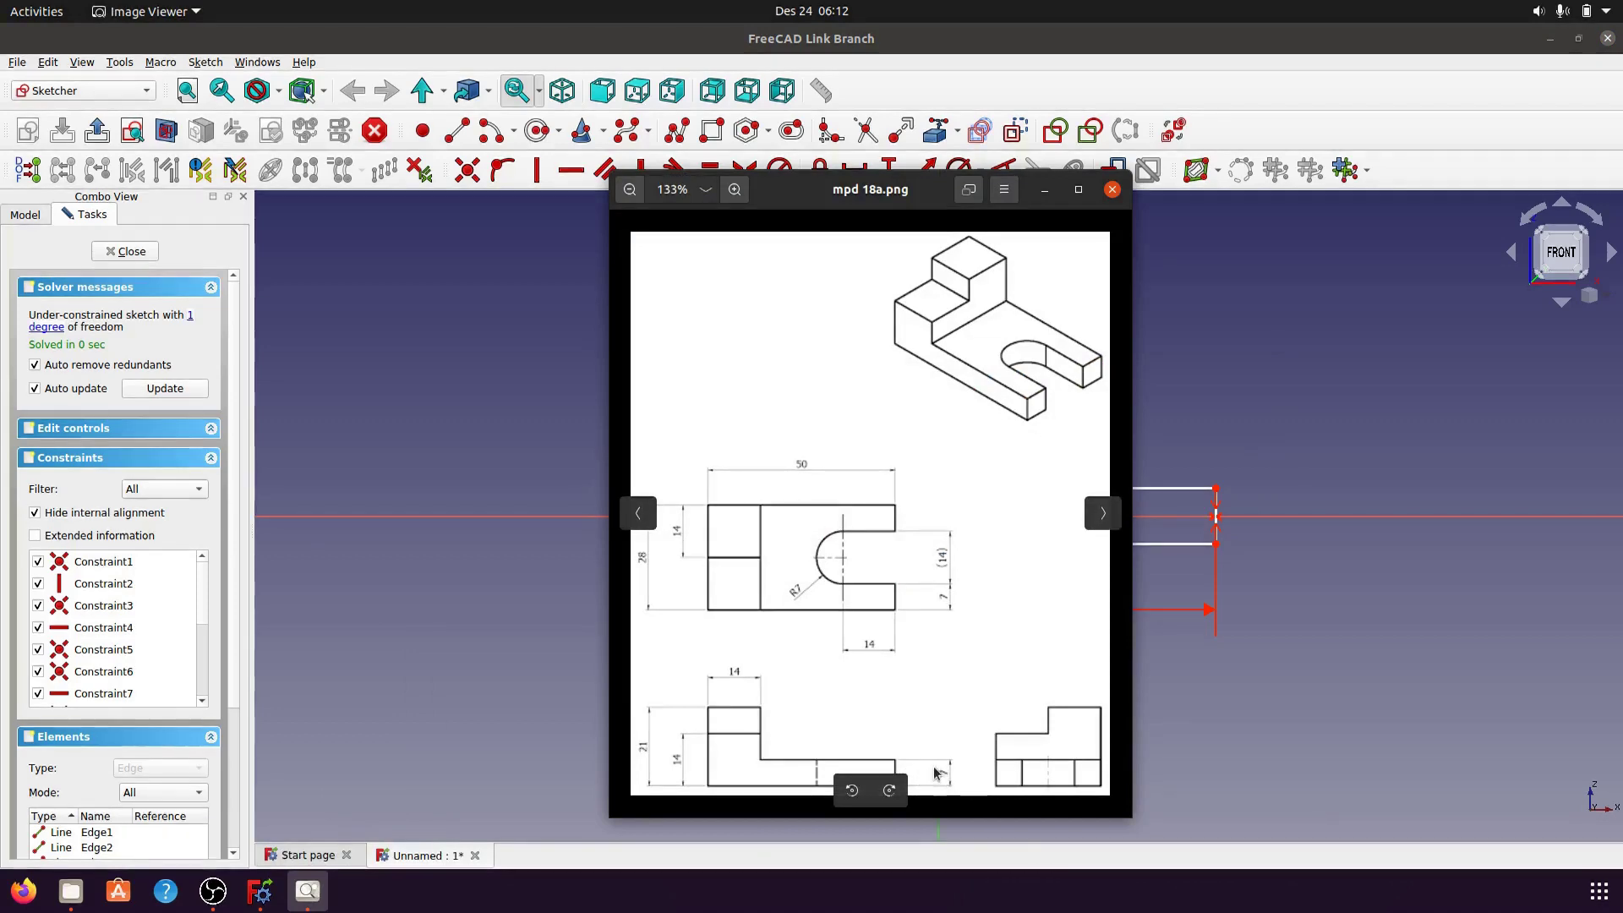
- Add a 7 mm vertical distance at the right end, tidy the dimension labels, and close the sketch
click(1223, 660)
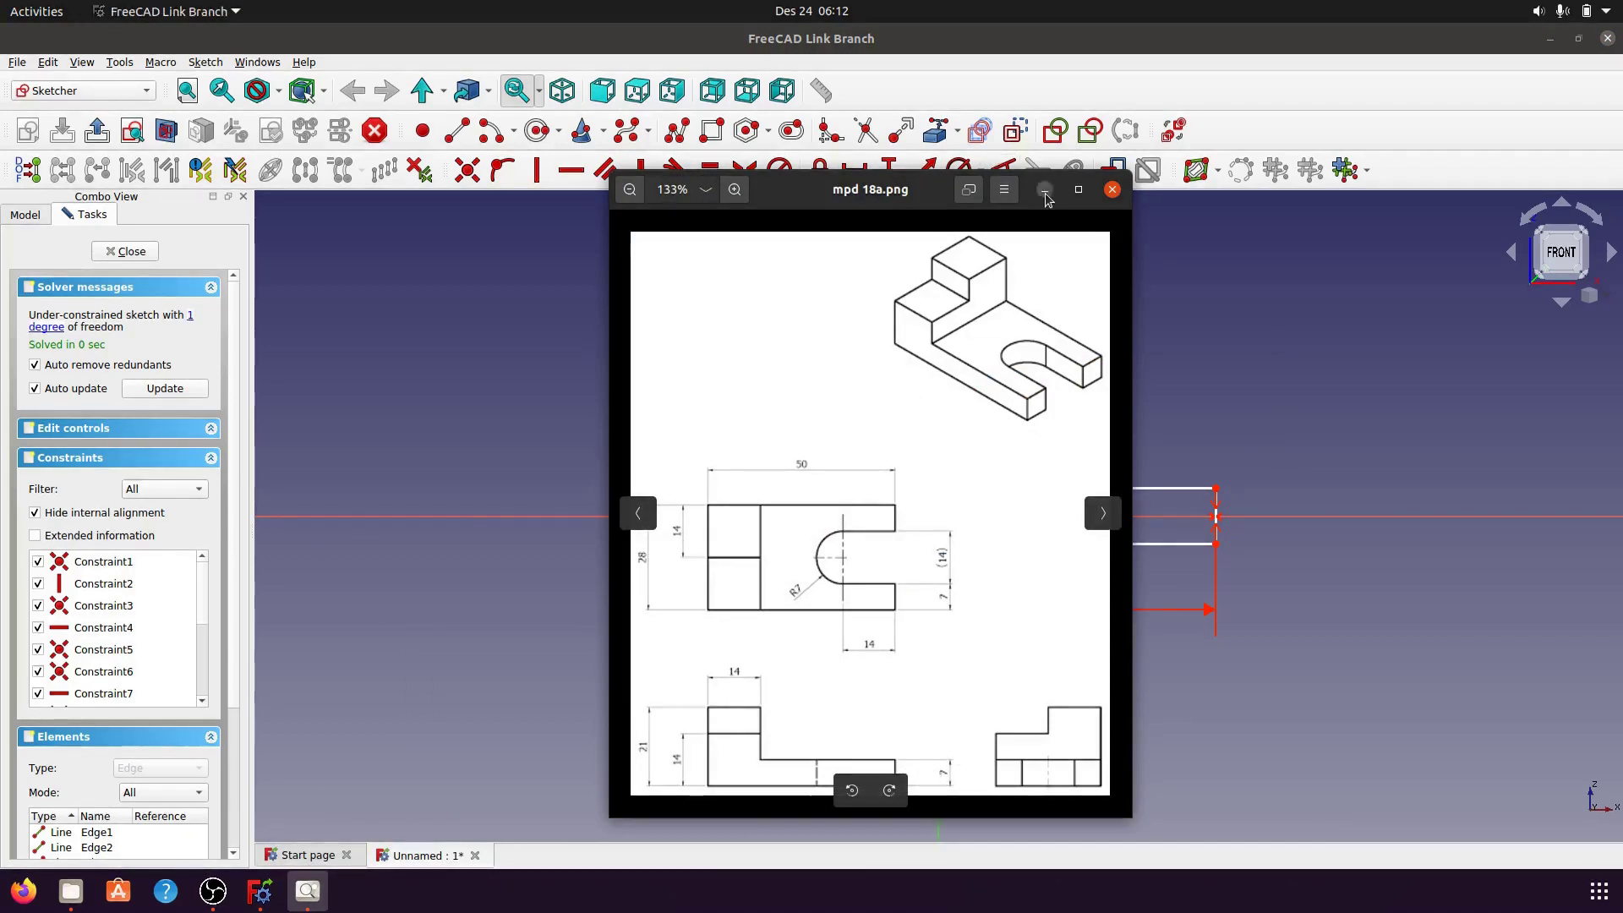
click(1218, 521)
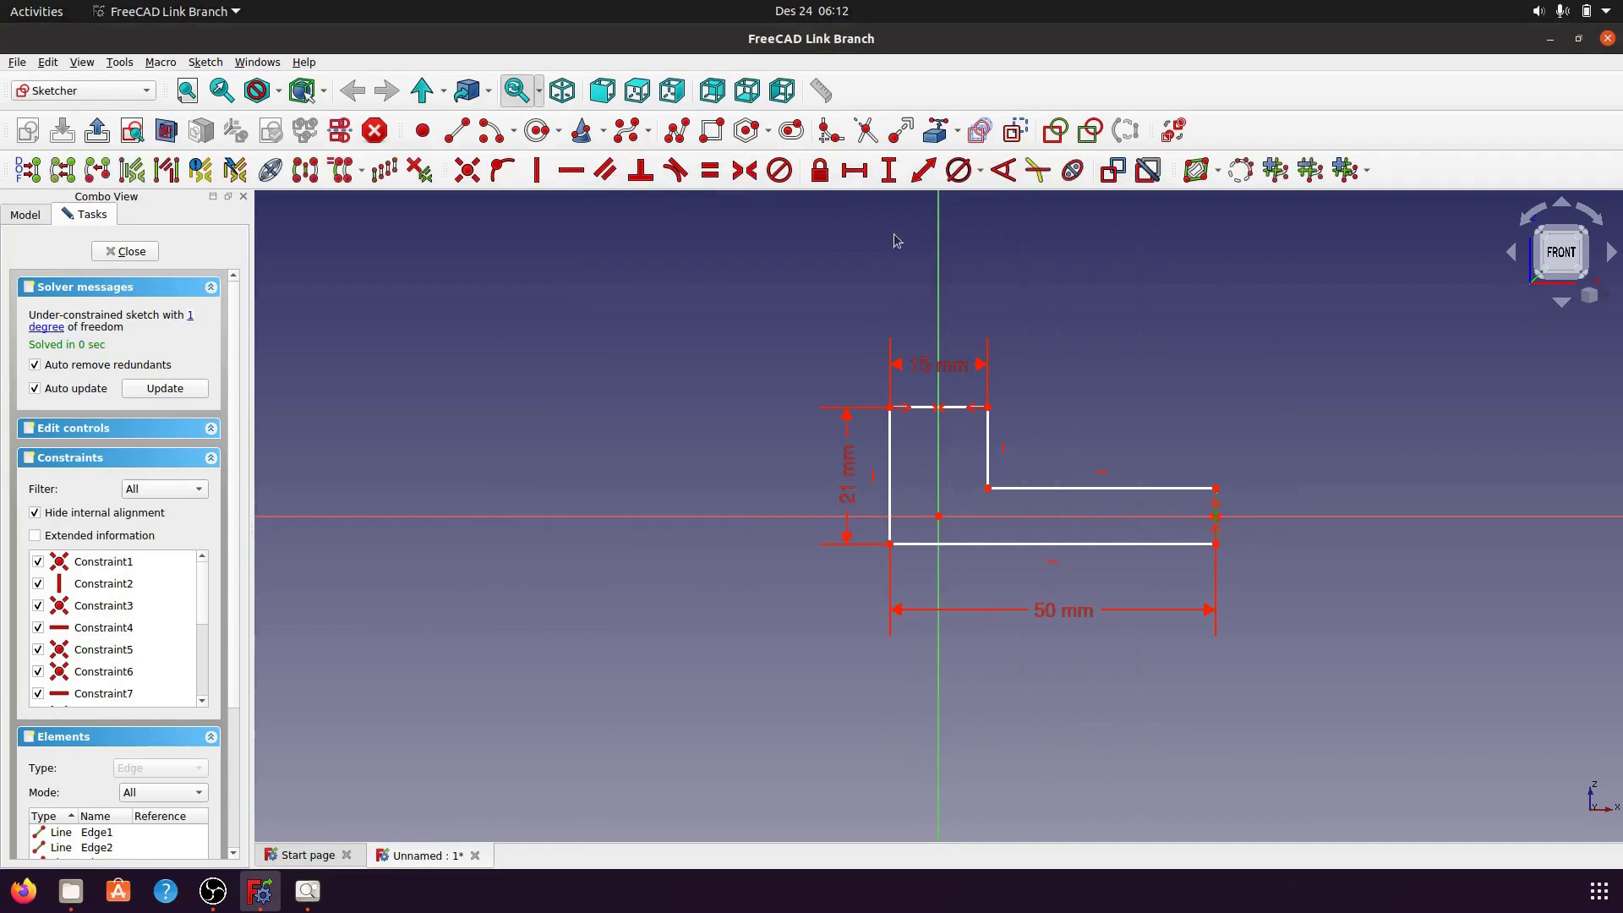
click(889, 183)
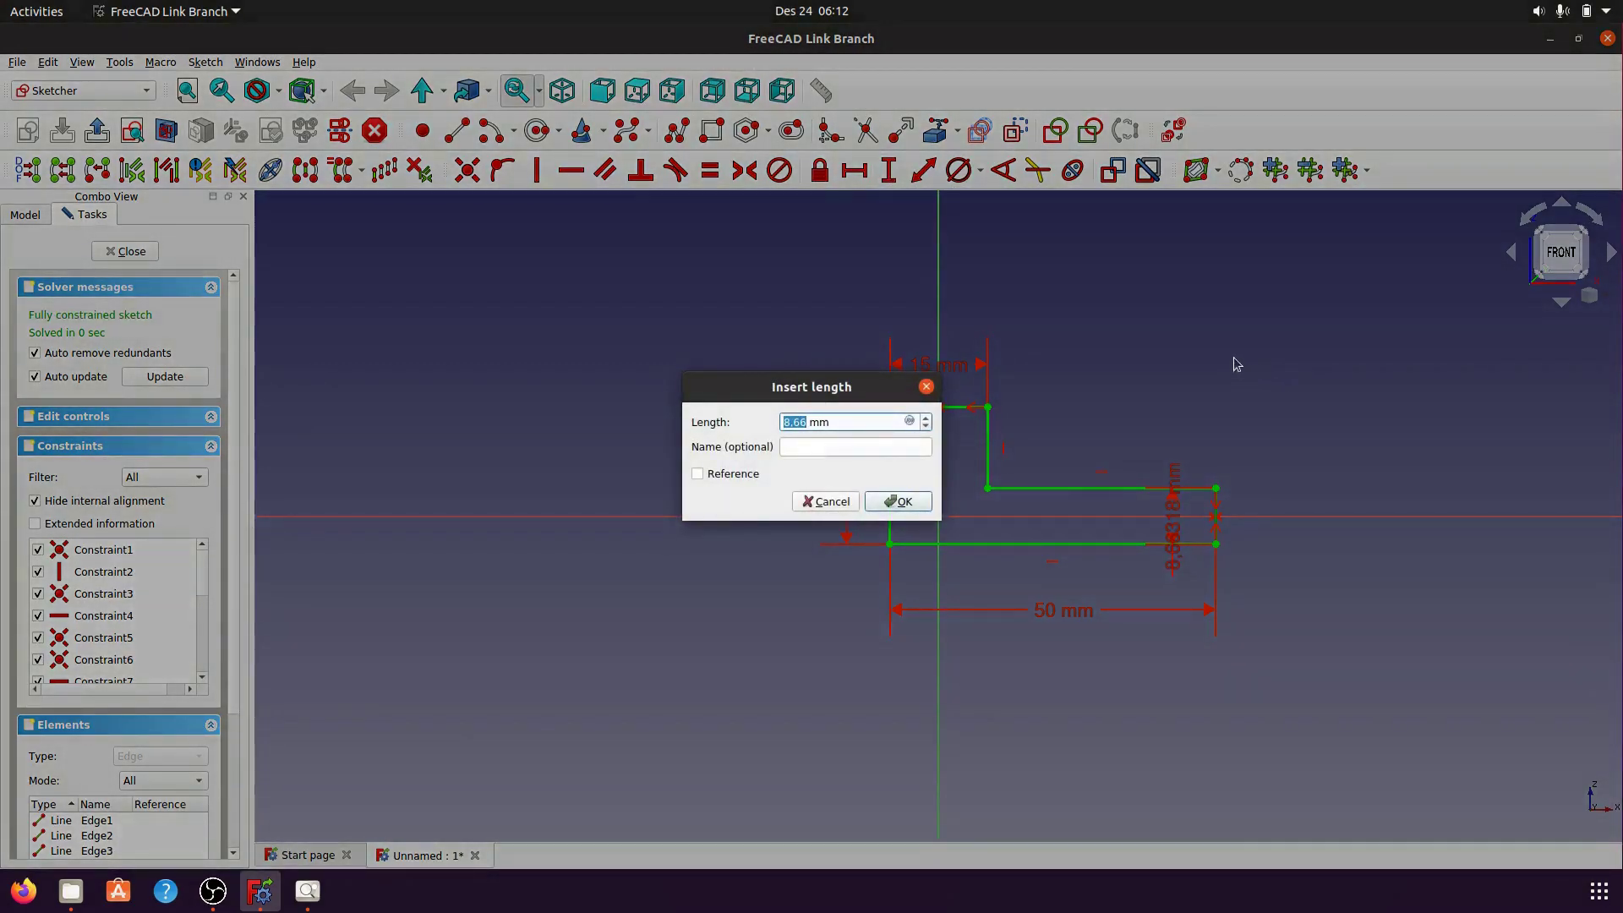
text(7)
click(929, 506)
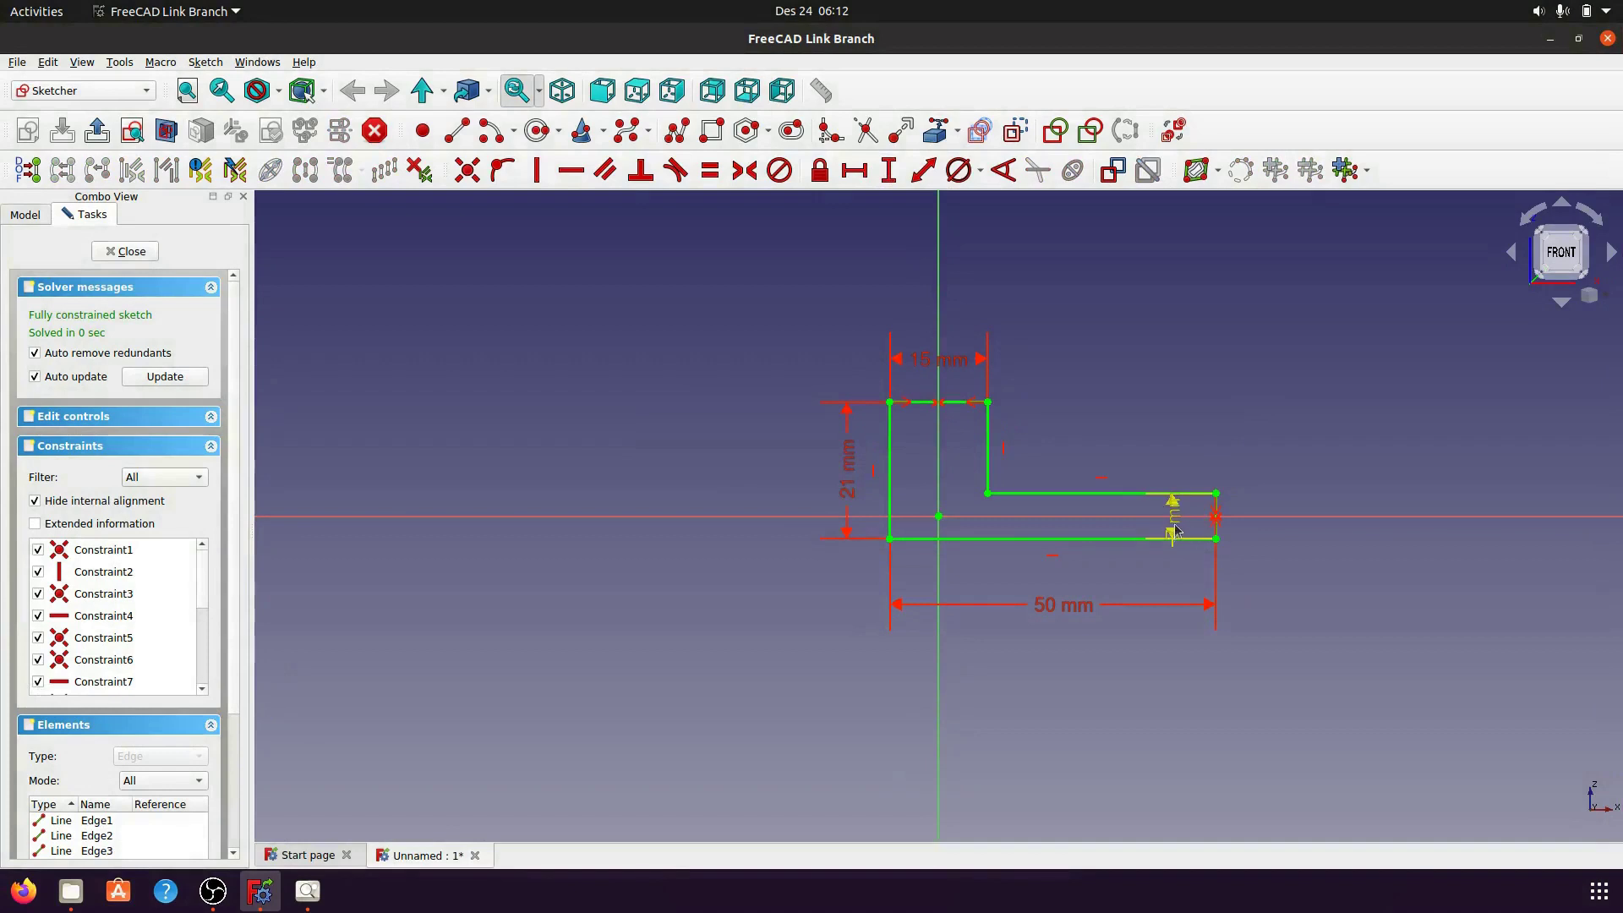
drag(1176, 524, 1295, 597)
drag(862, 473, 829, 472)
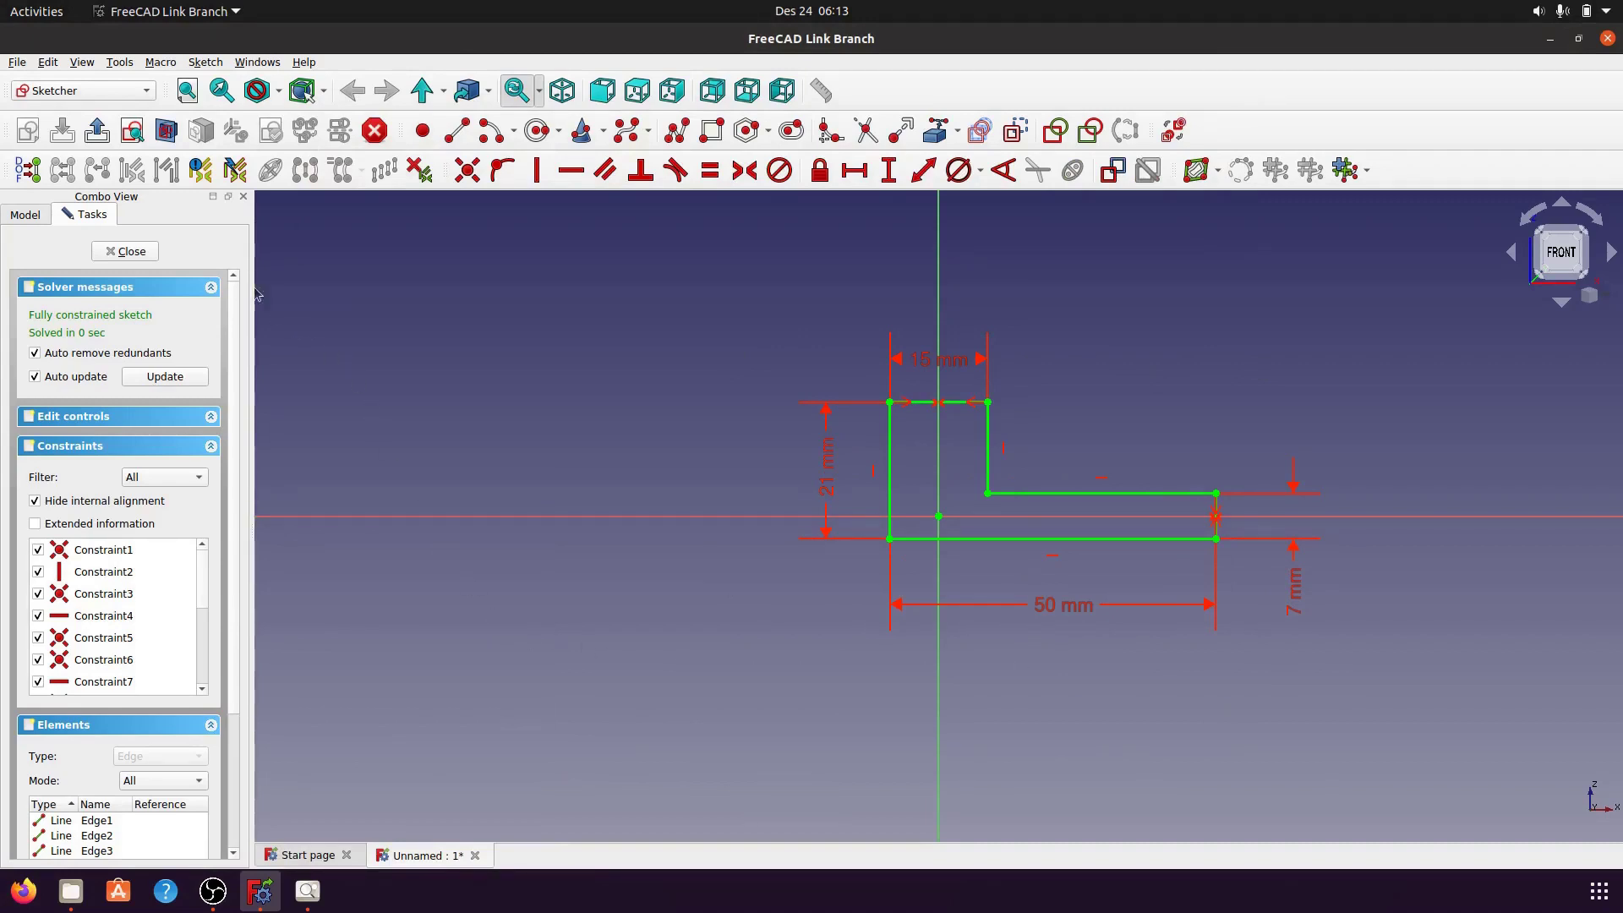
click(132, 252)
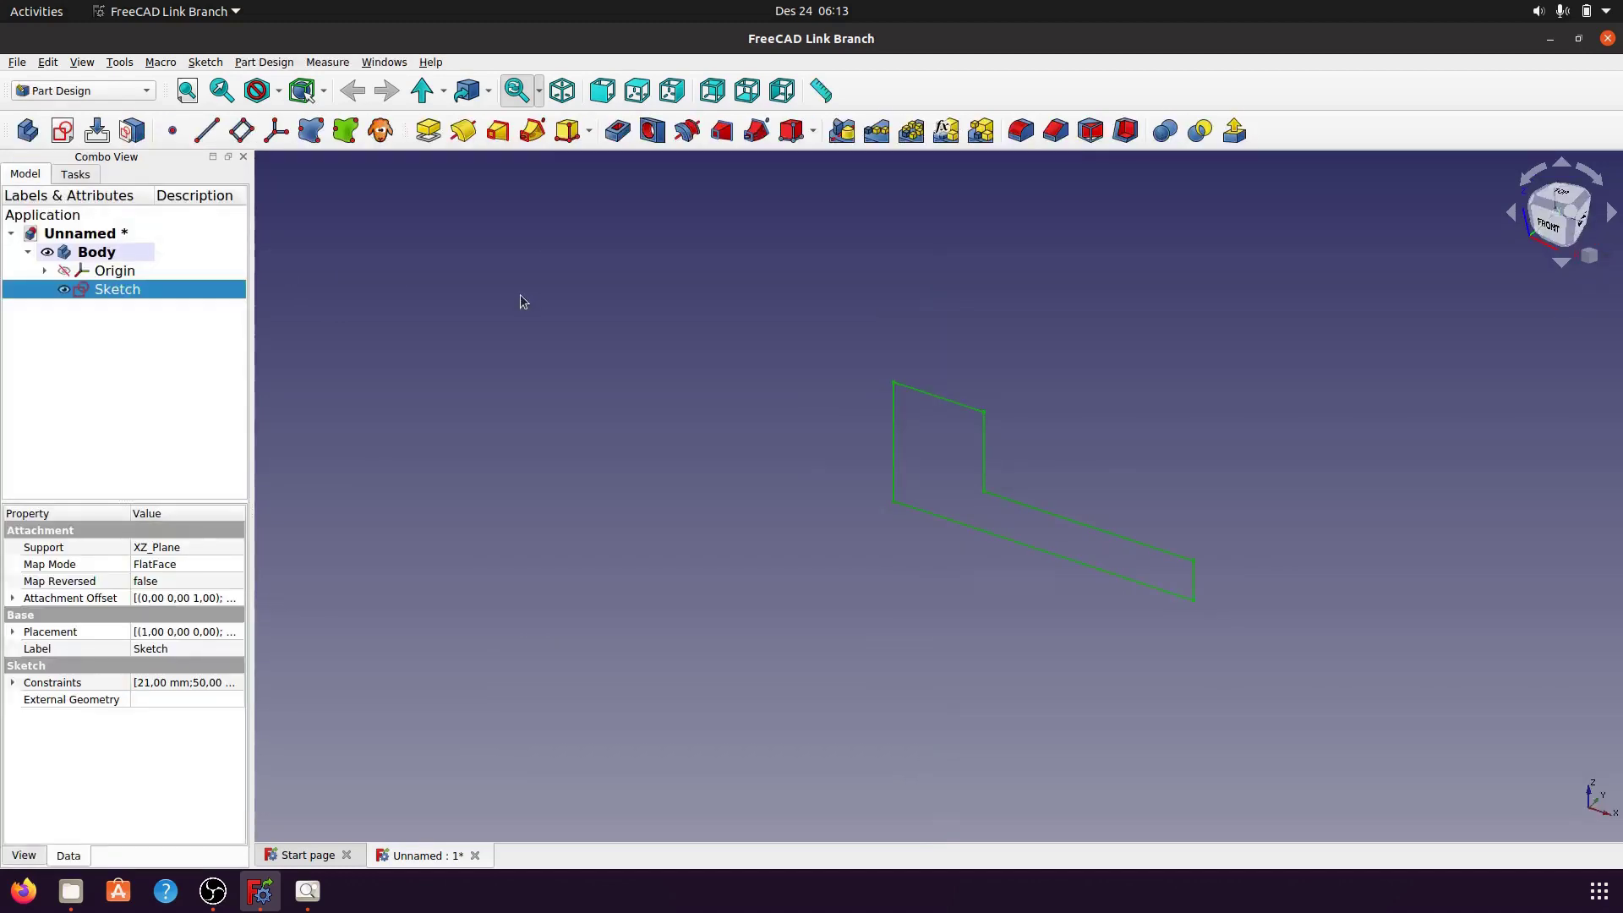
- From an isometric view, pad the sketch 28 mm symmetric to its plane
click(562, 90)
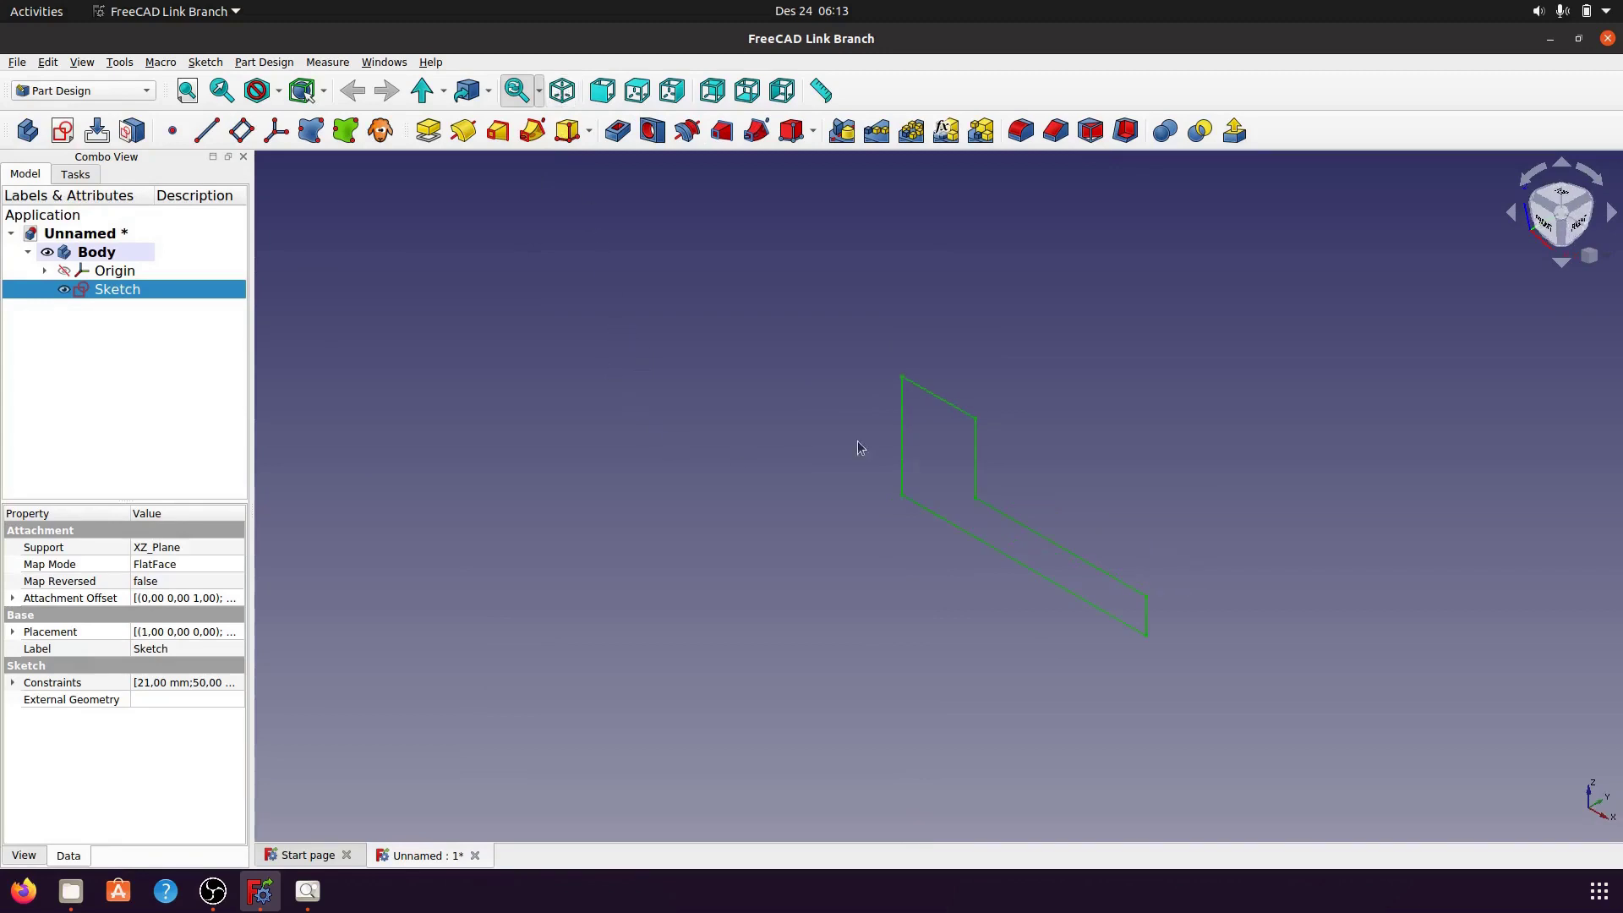
click(428, 131)
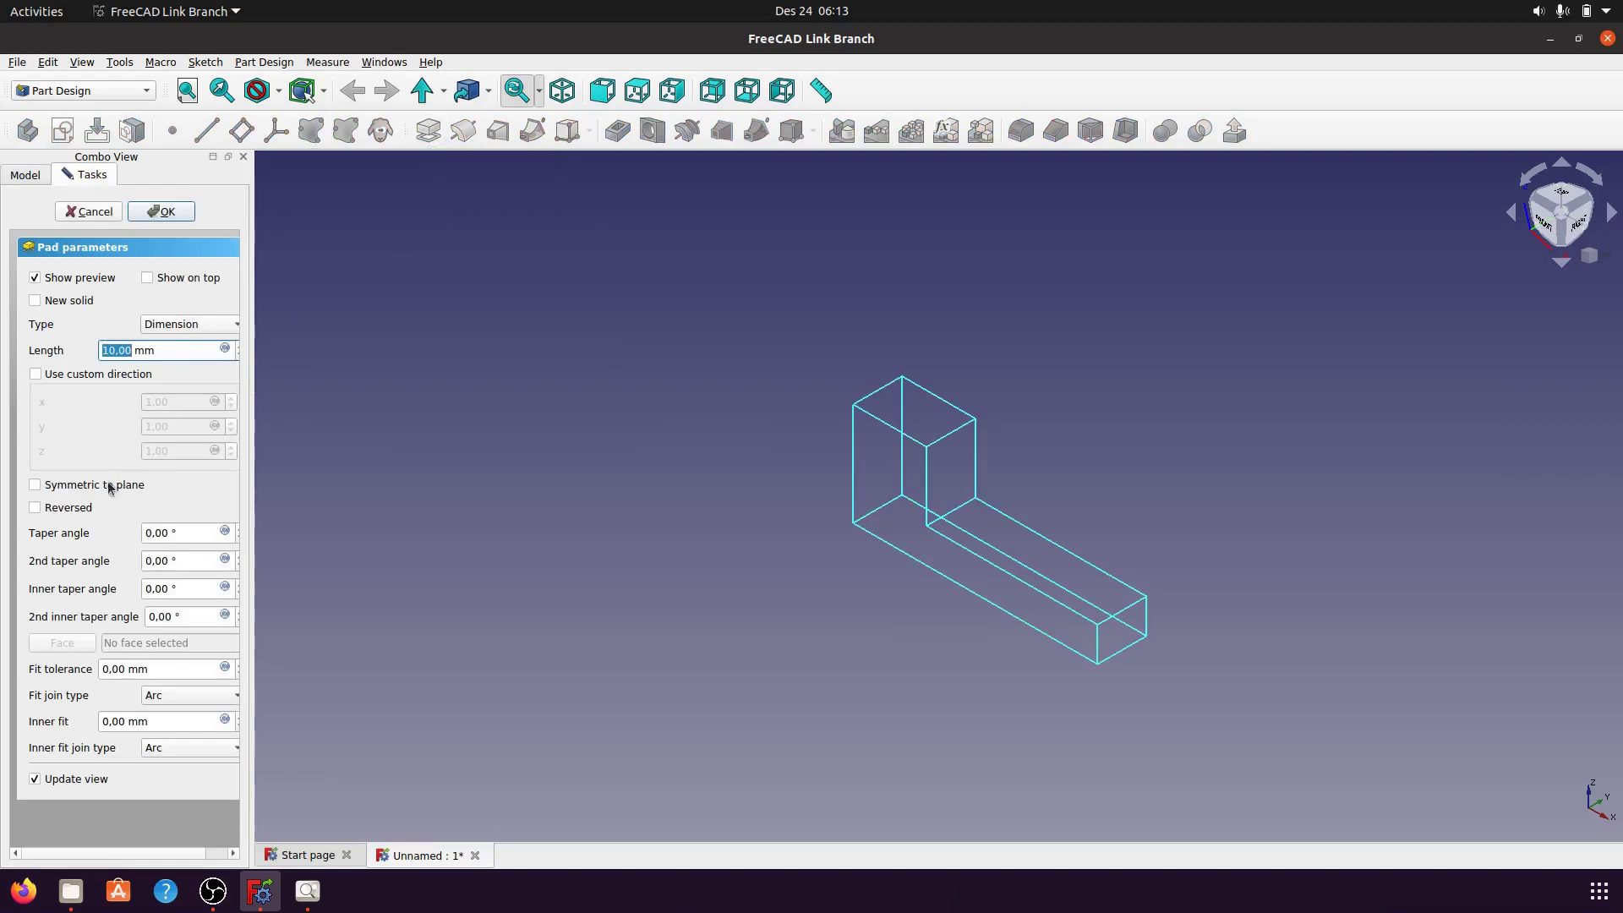
click(40, 485)
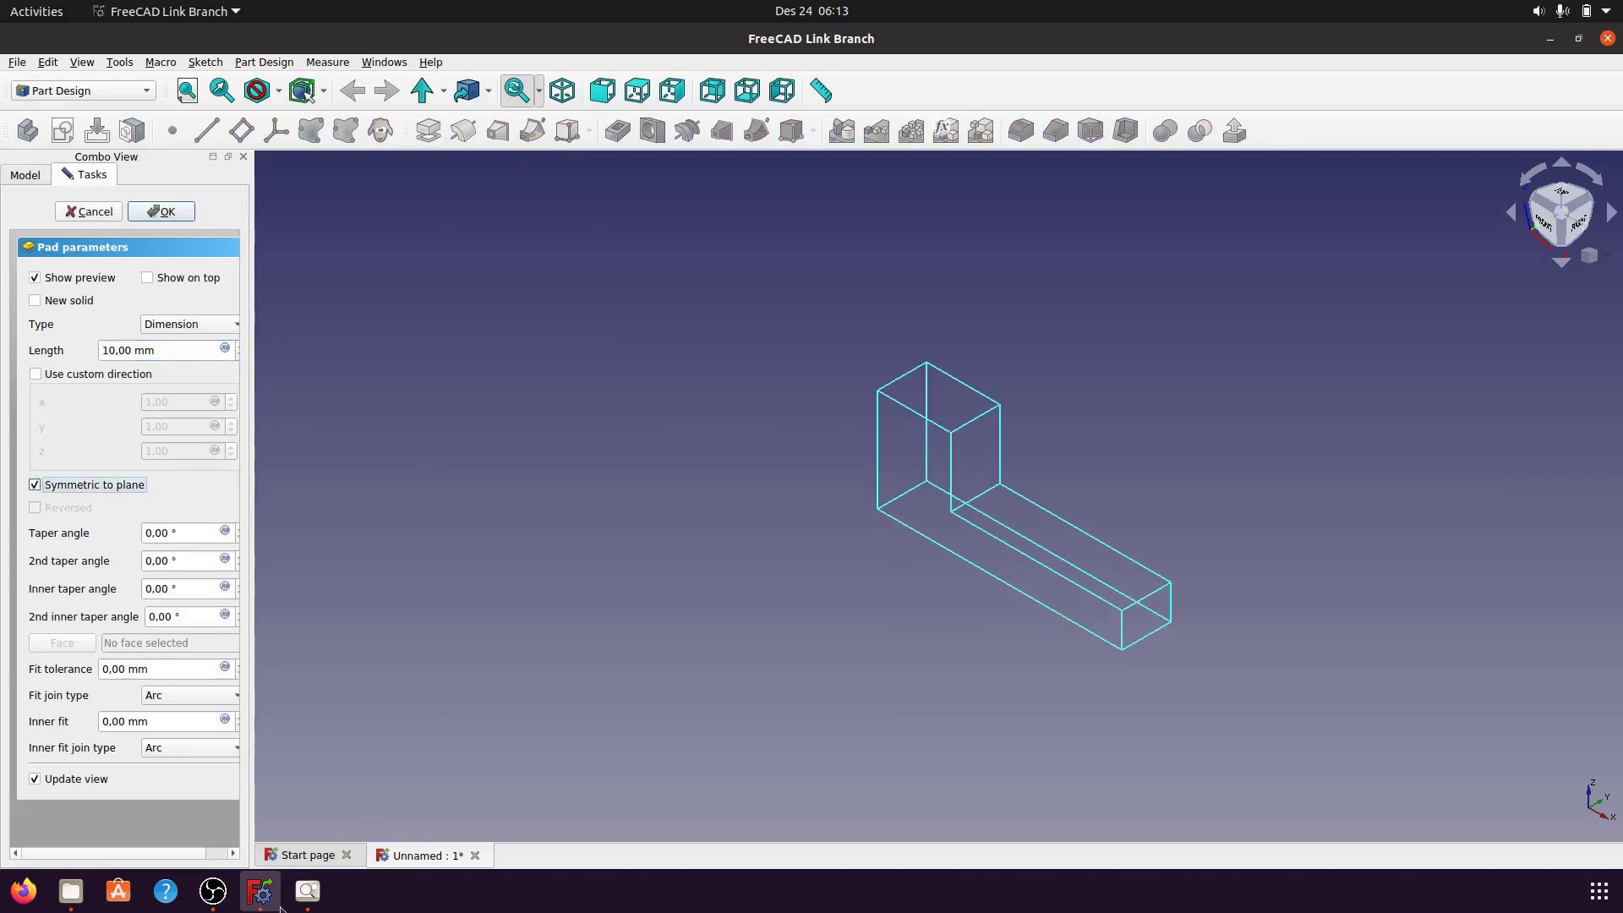
click(308, 890)
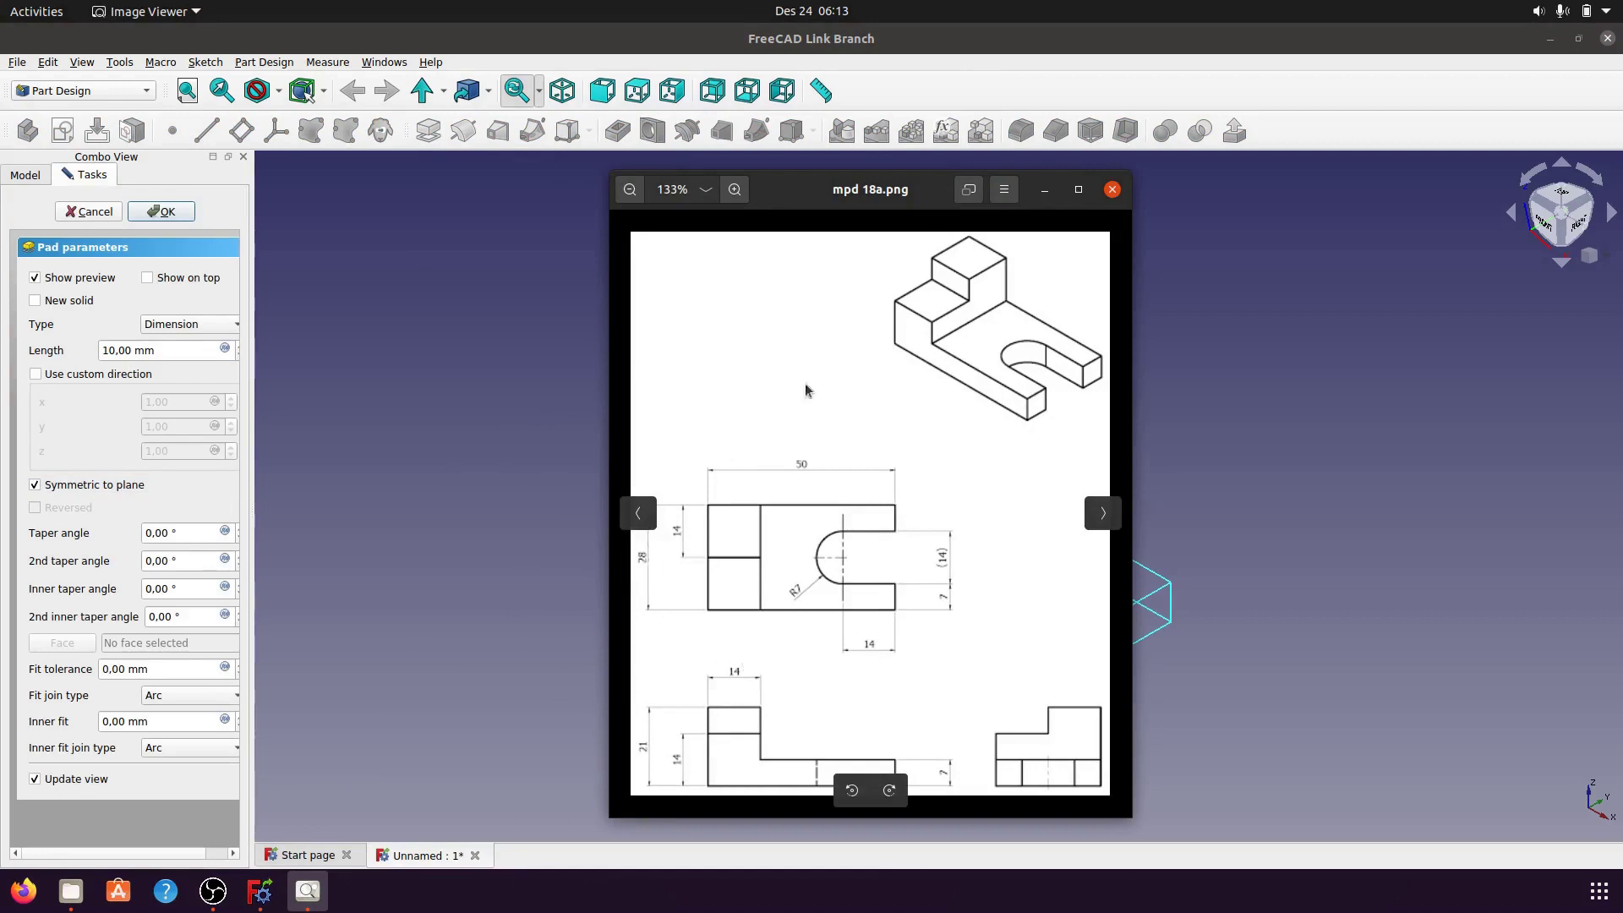
click(1045, 190)
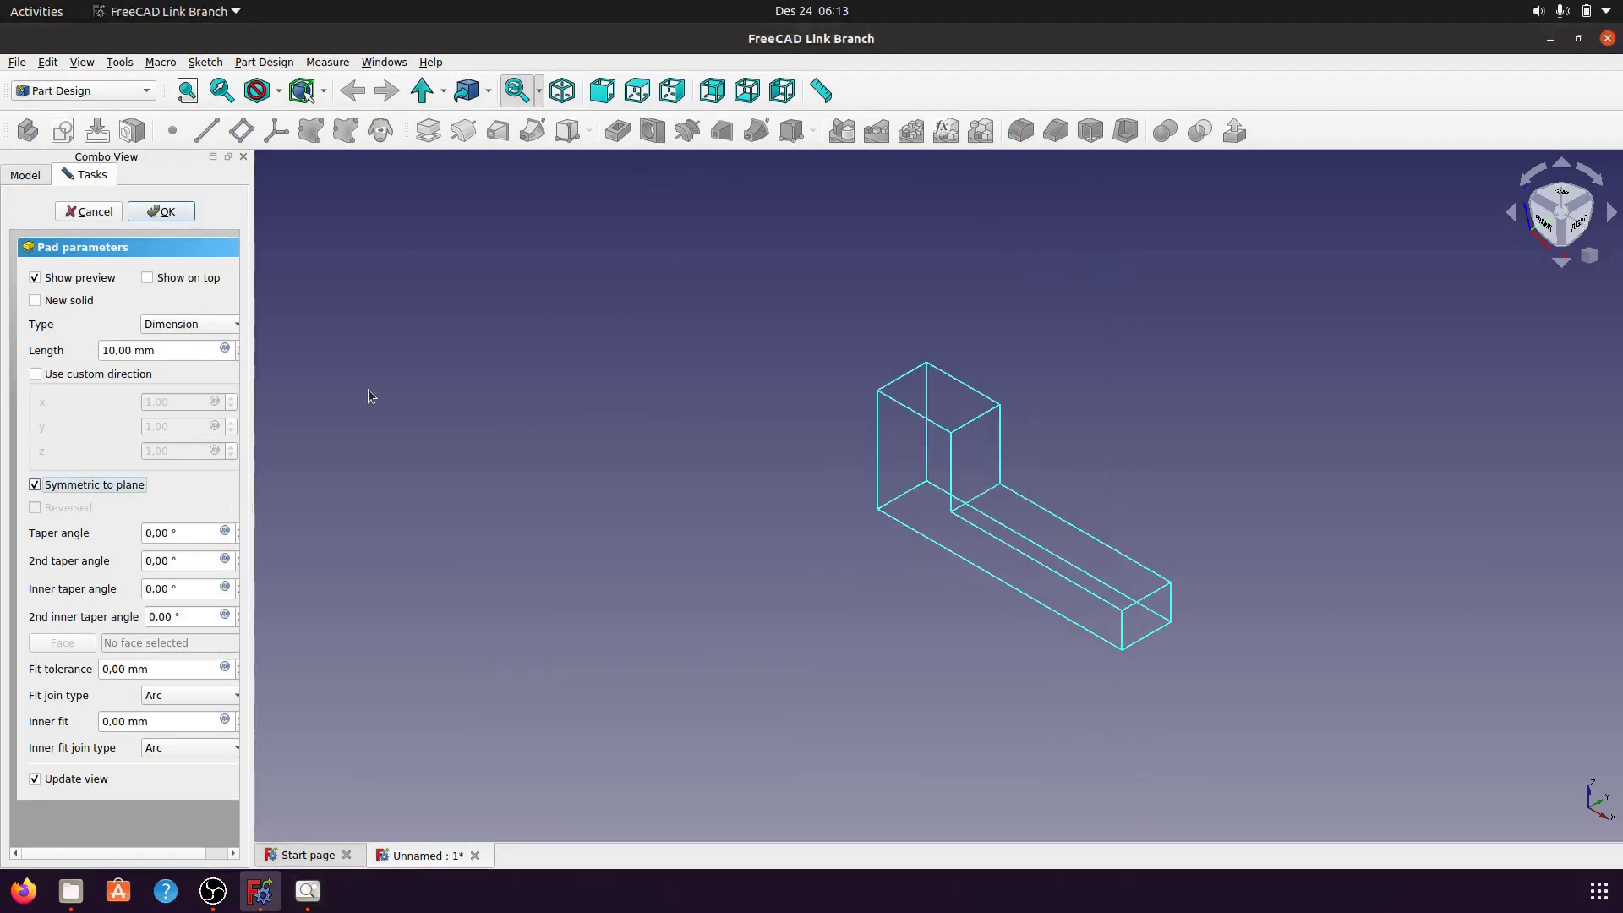
triple_click(127, 350)
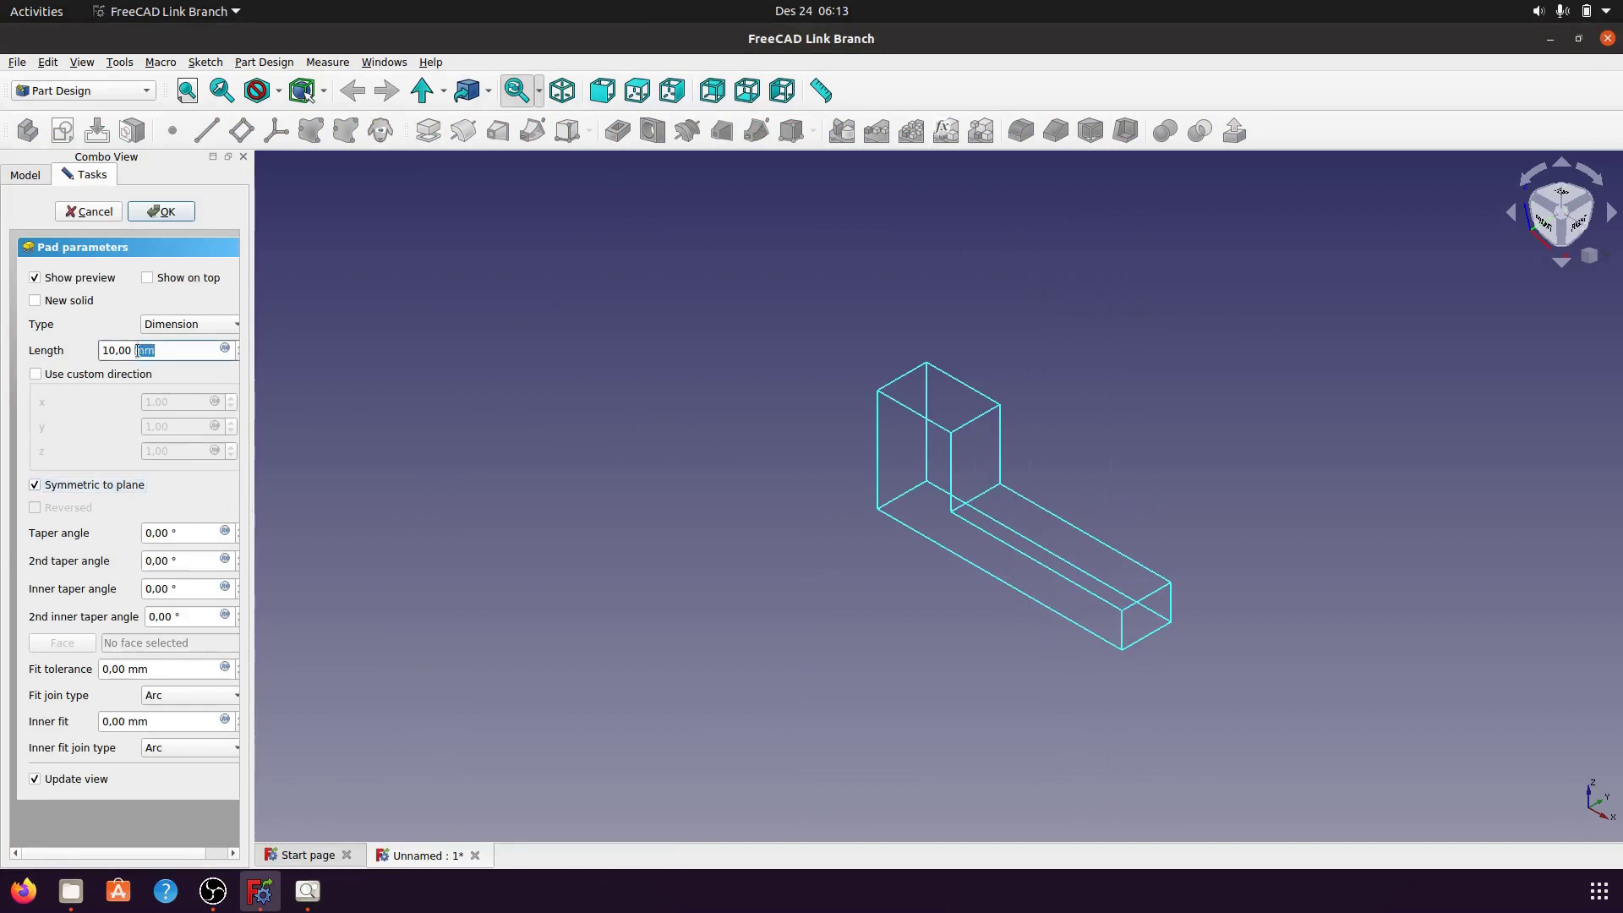
text(28)
drag(252, 389, 287, 389)
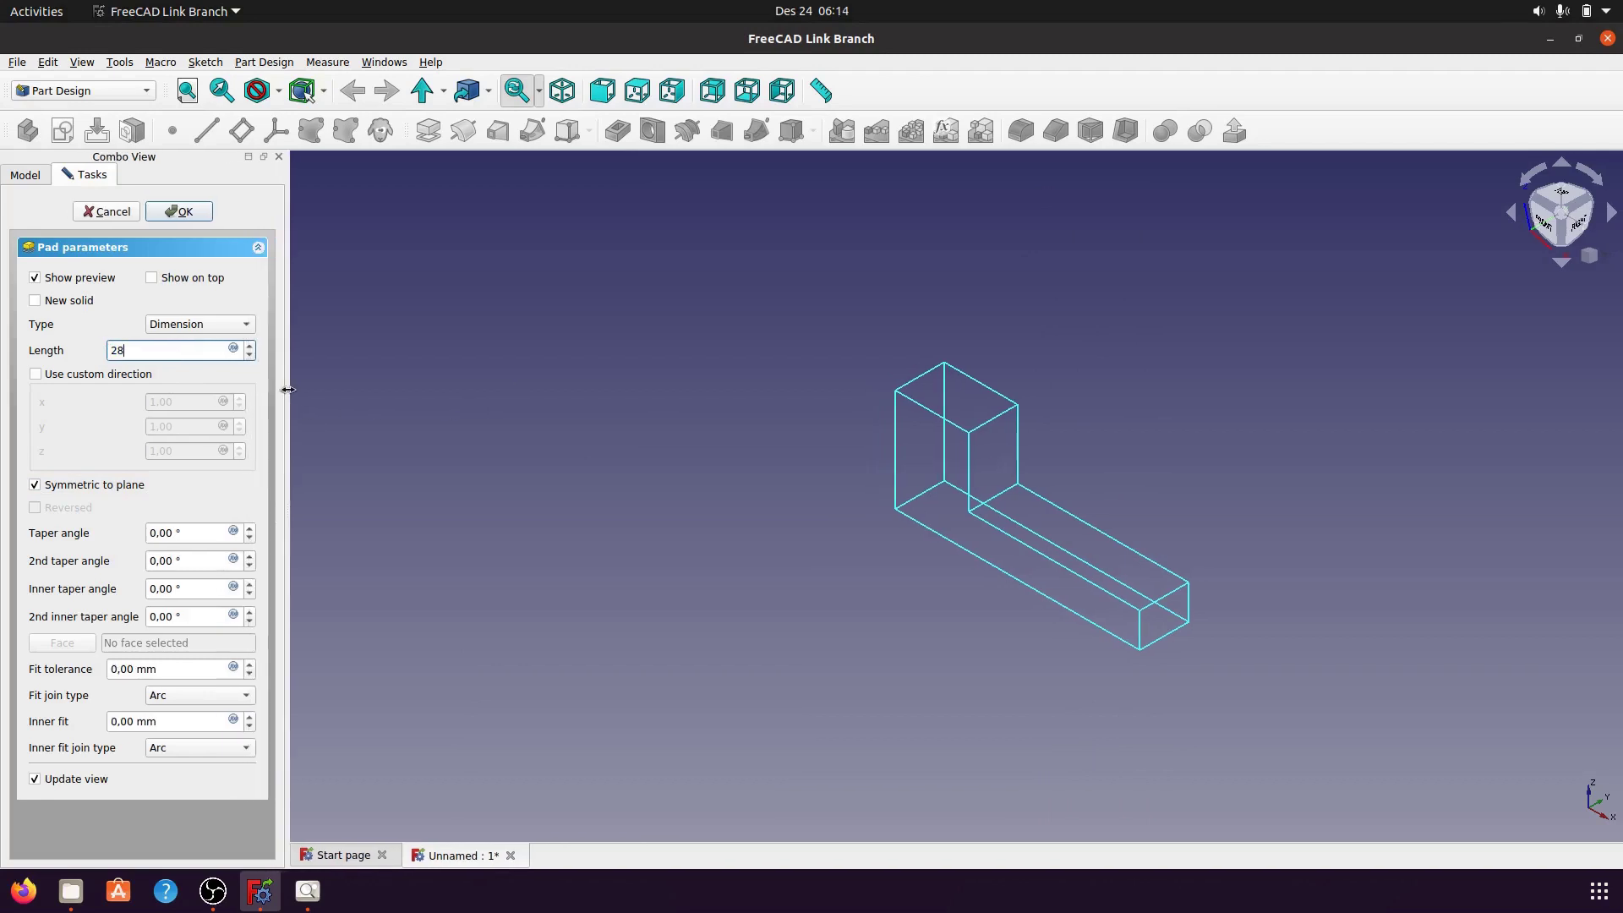
click(196, 211)
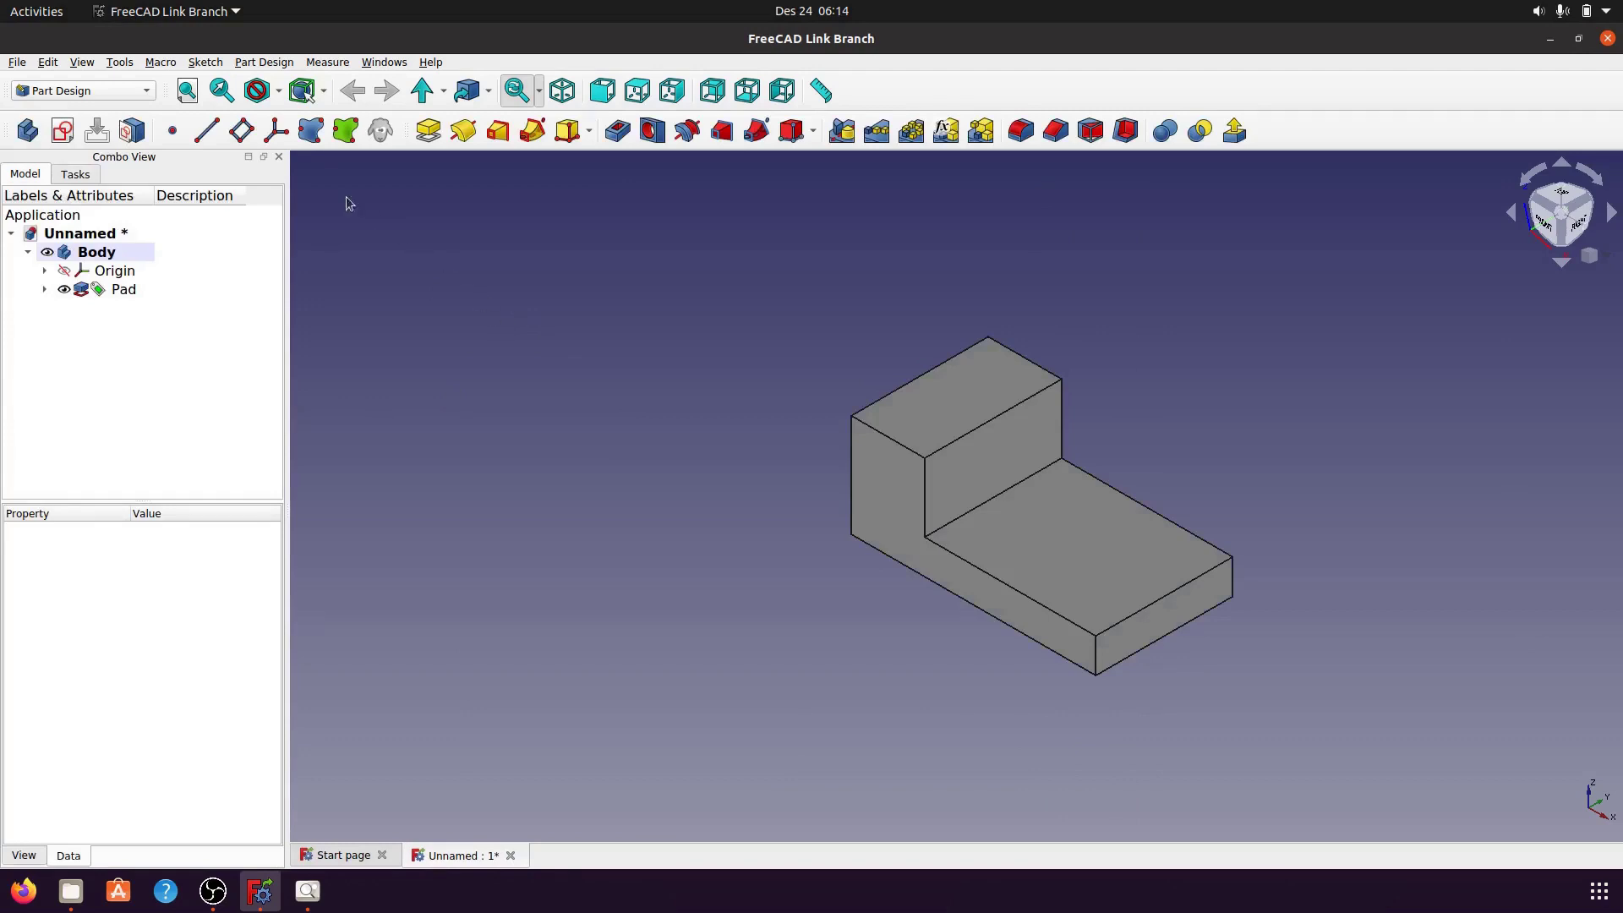
- Switch the draw style to shaded with shadows and adjust the light direction
click(278, 96)
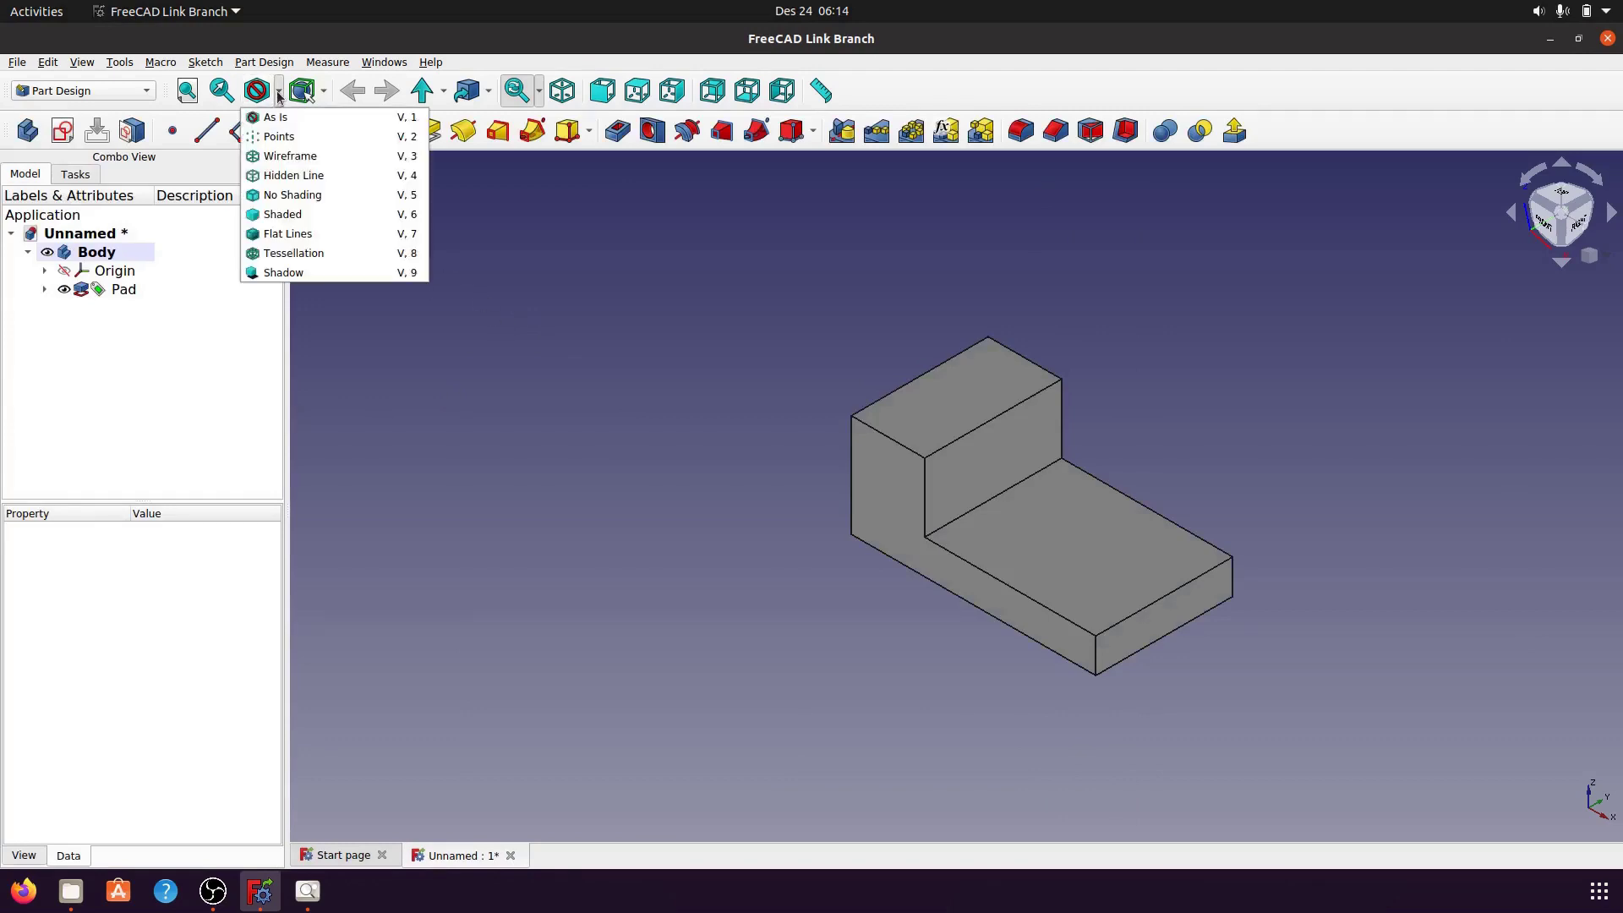
click(311, 272)
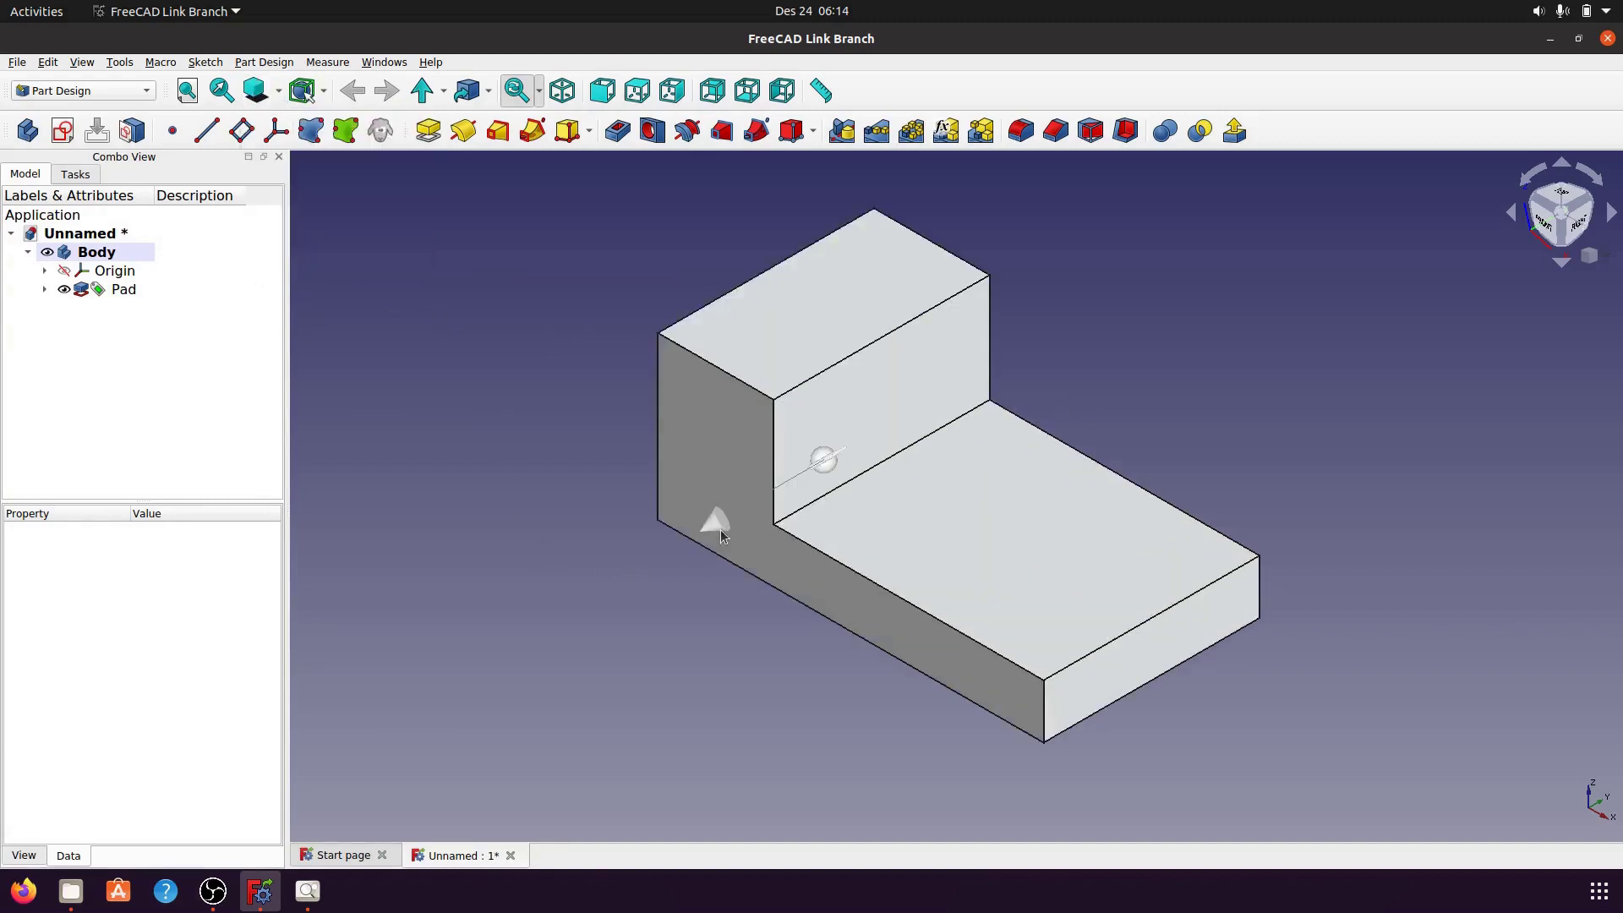
mouse_move(716, 520)
mouse_down()
mouse_move(819, 555)
mouse_move(852, 491)
mouse_up()
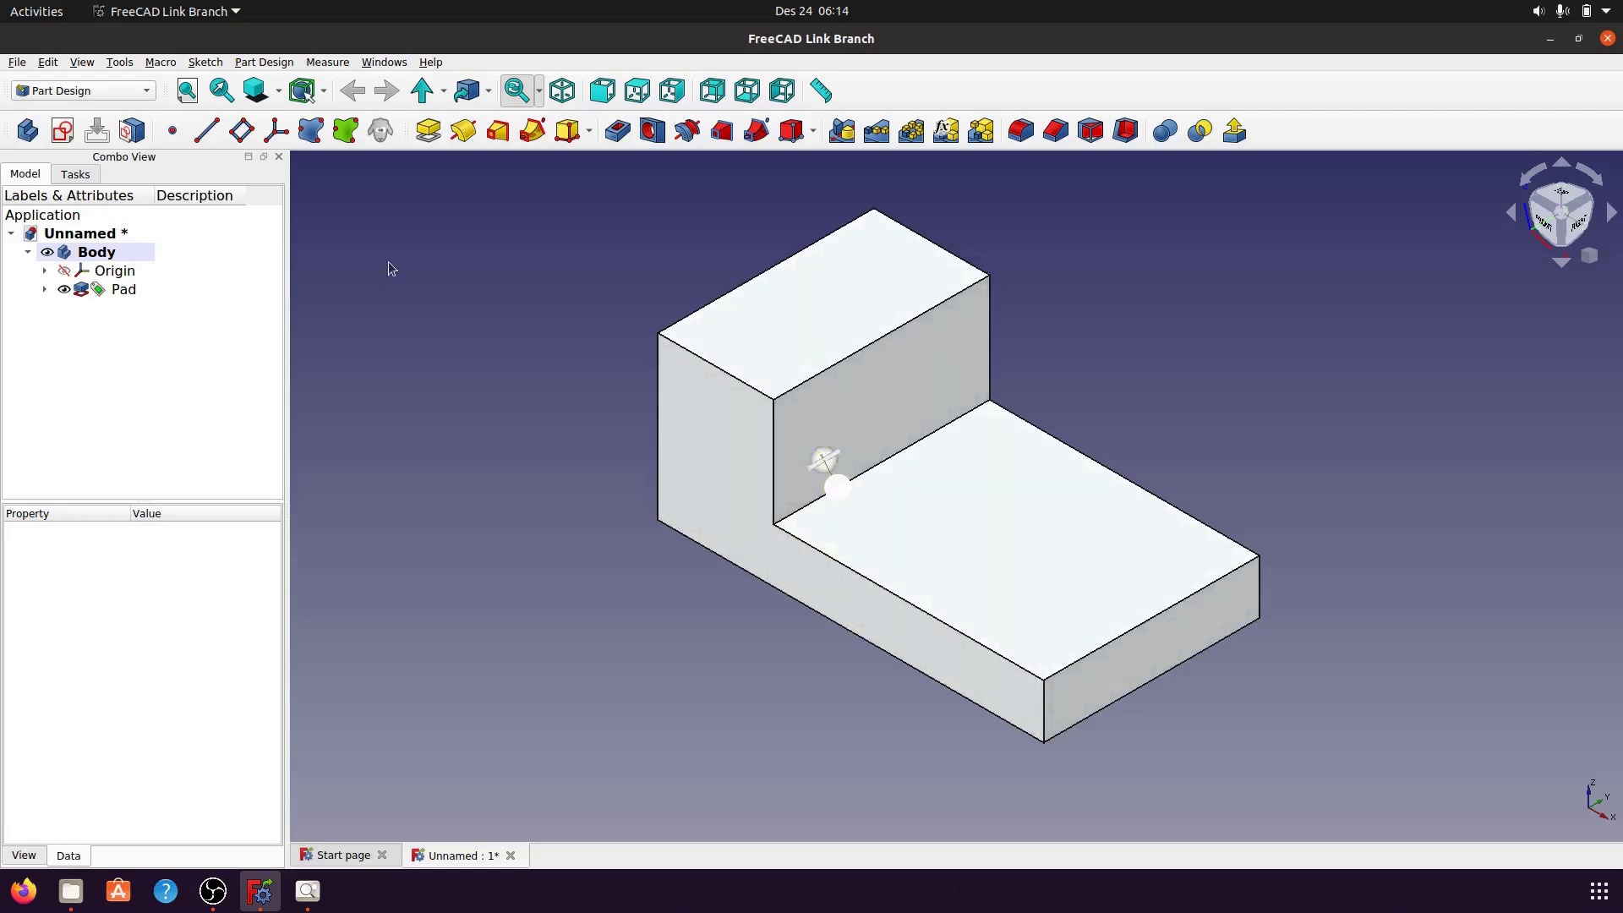
click(257, 92)
- Give the Body a pale light cyan shape colour and close the display properties
right_click(104, 253)
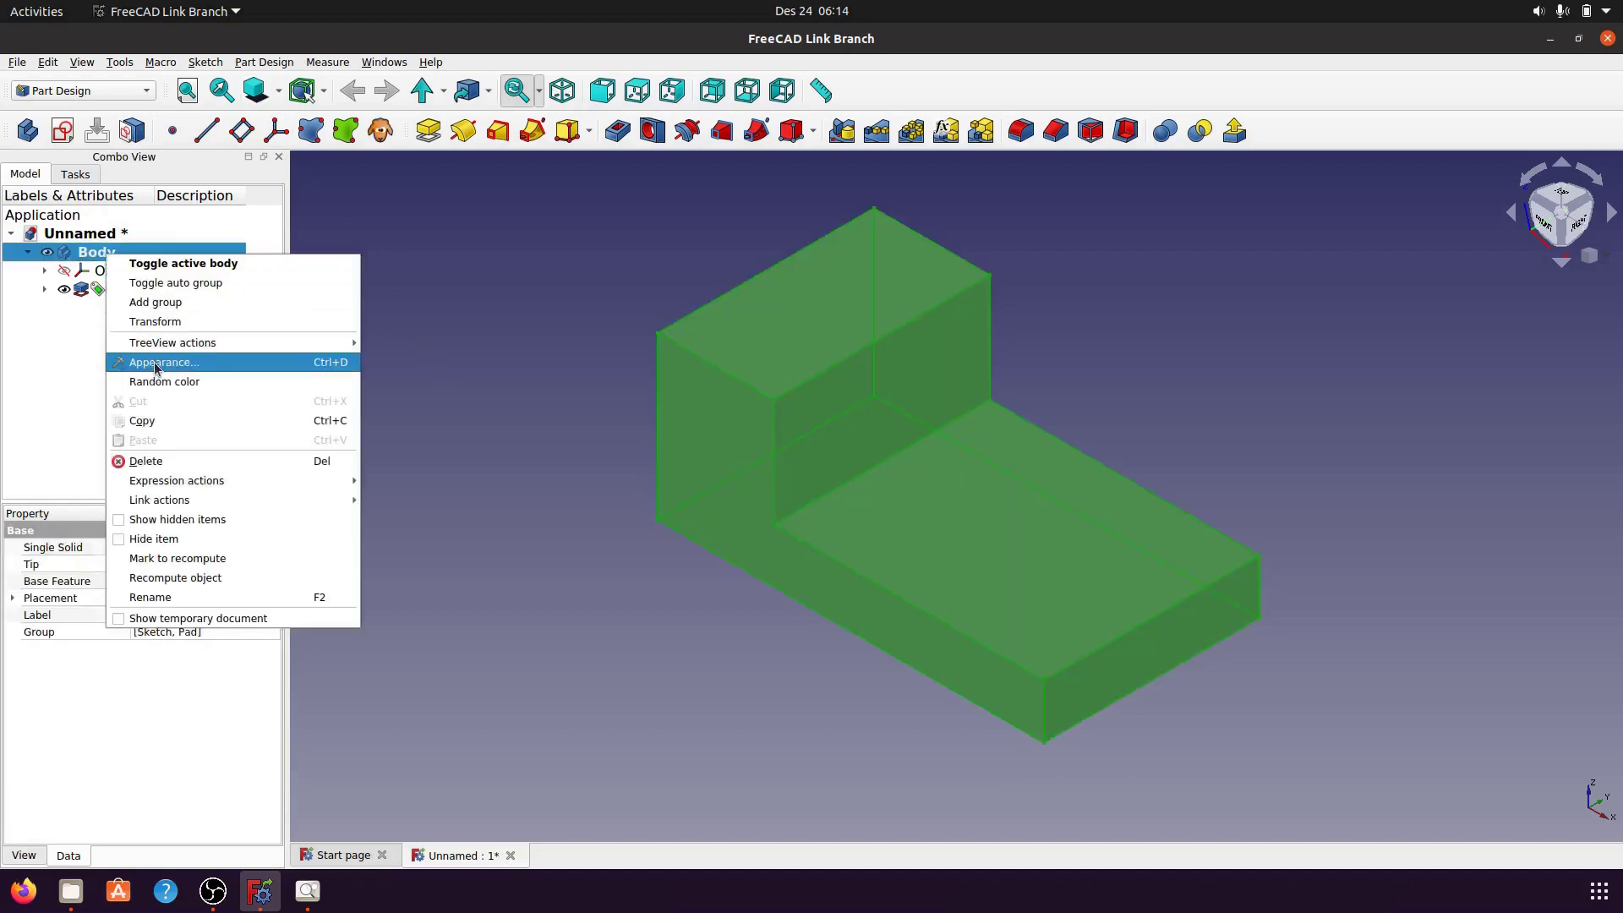
click(156, 365)
click(186, 386)
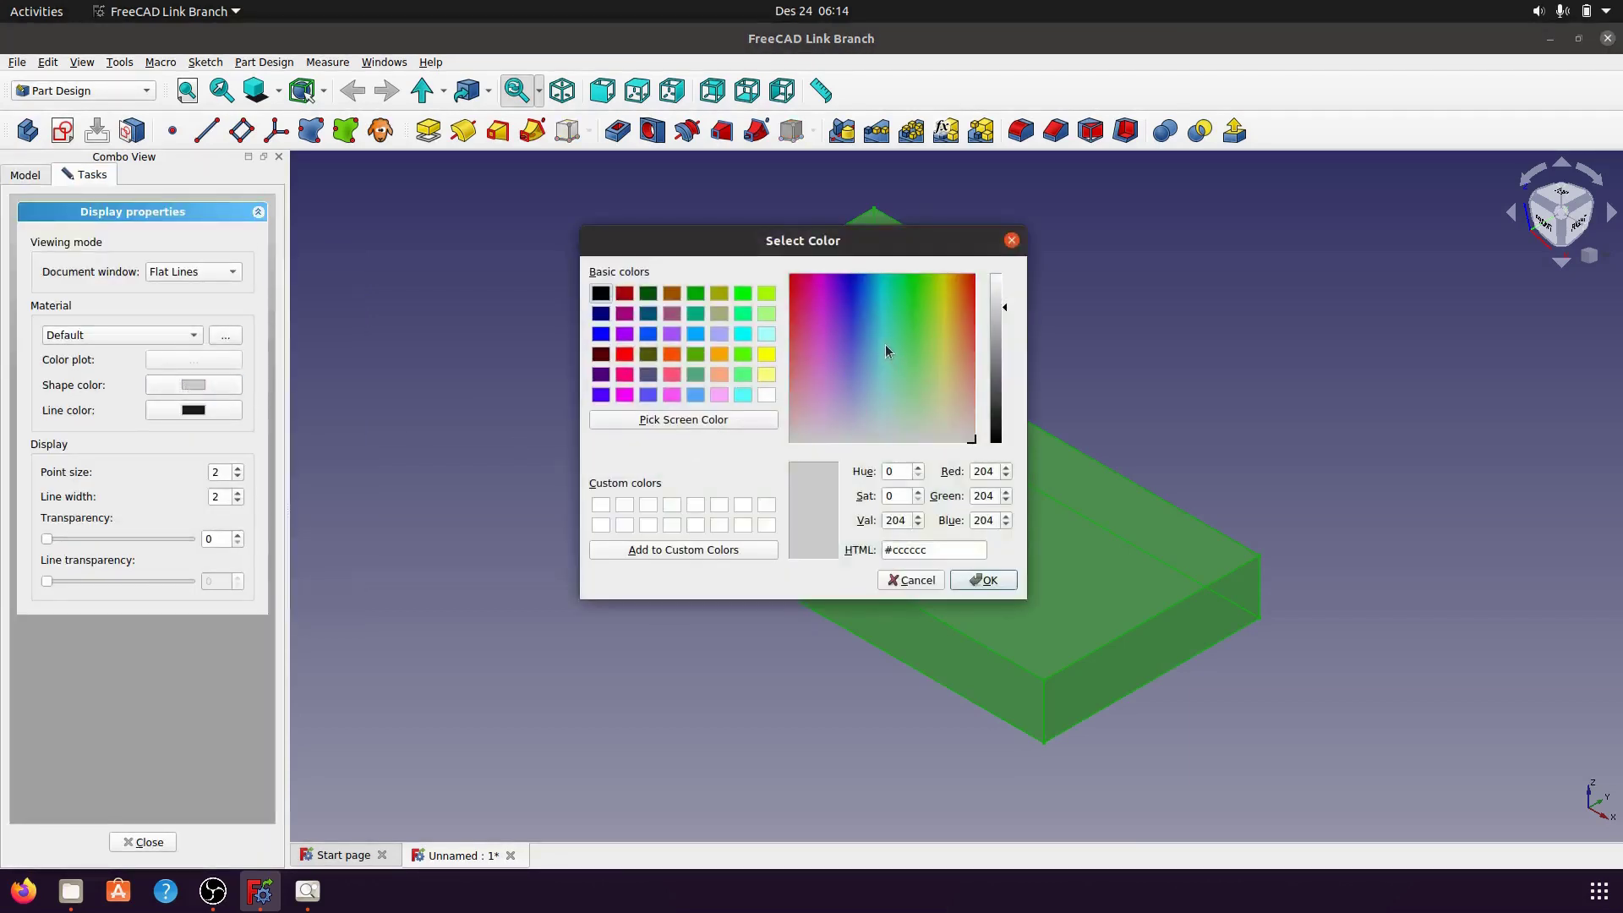
click(884, 342)
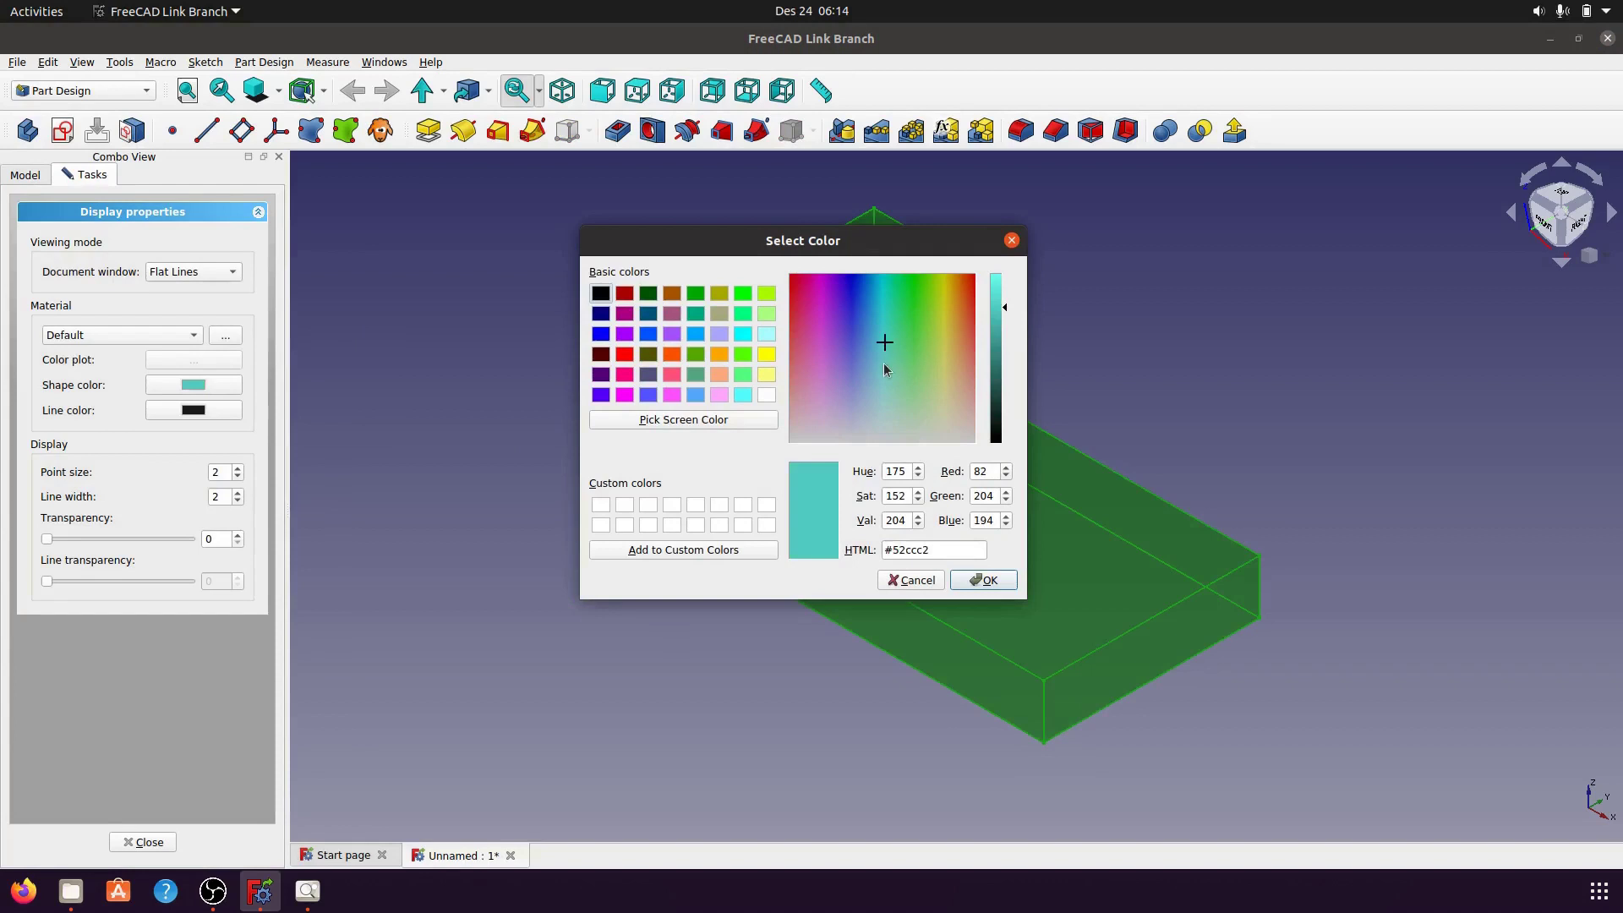
drag(884, 364, 884, 381)
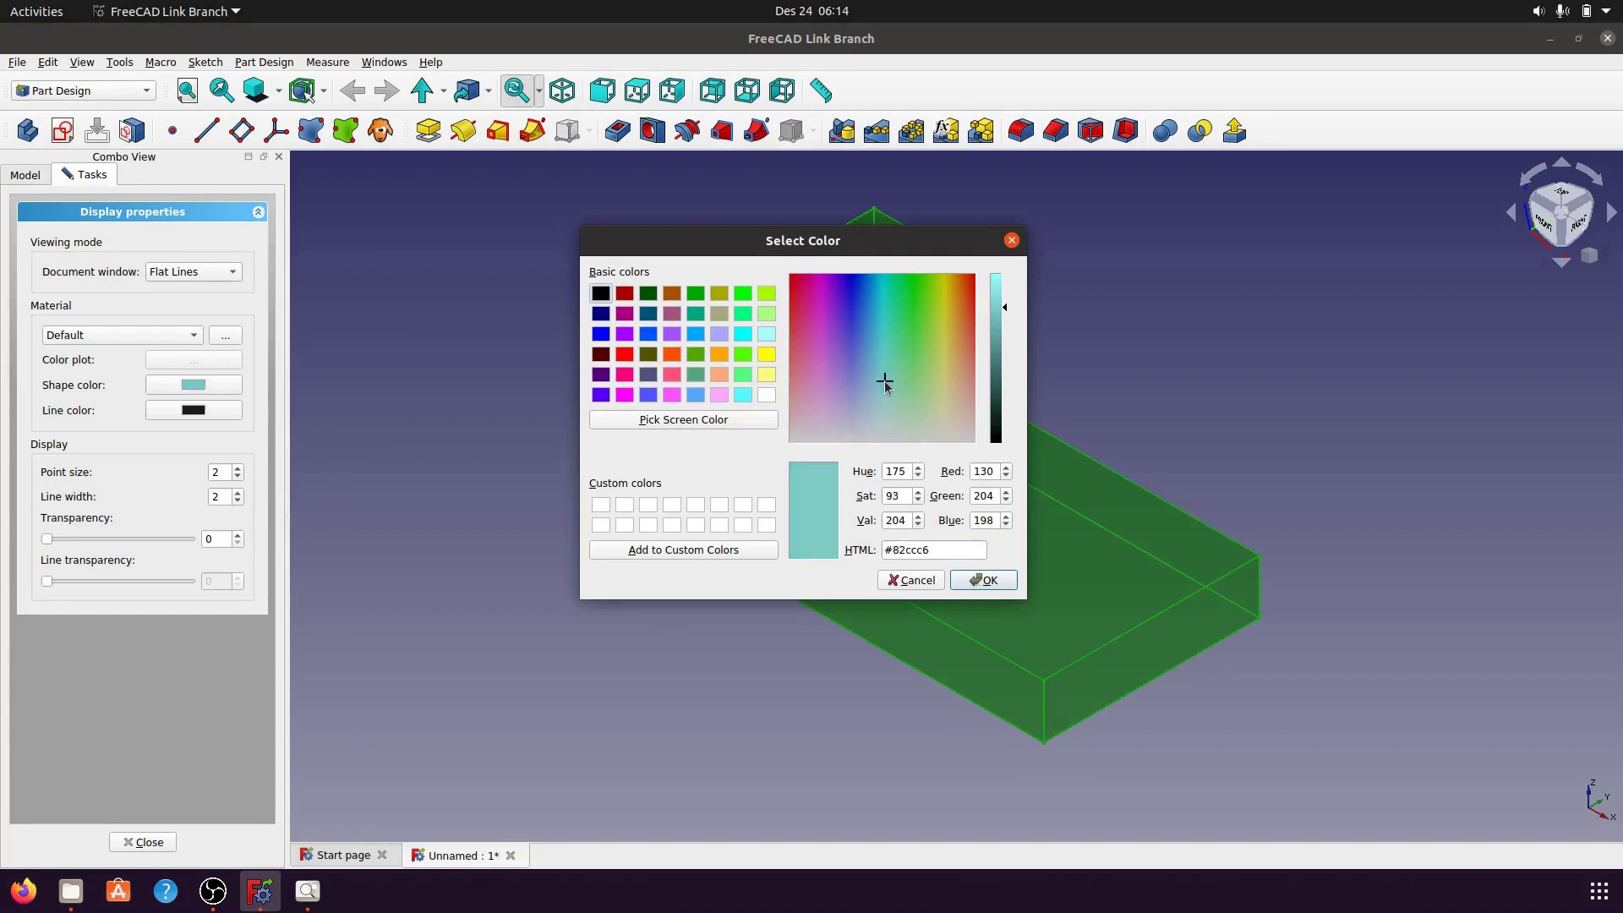
click(975, 583)
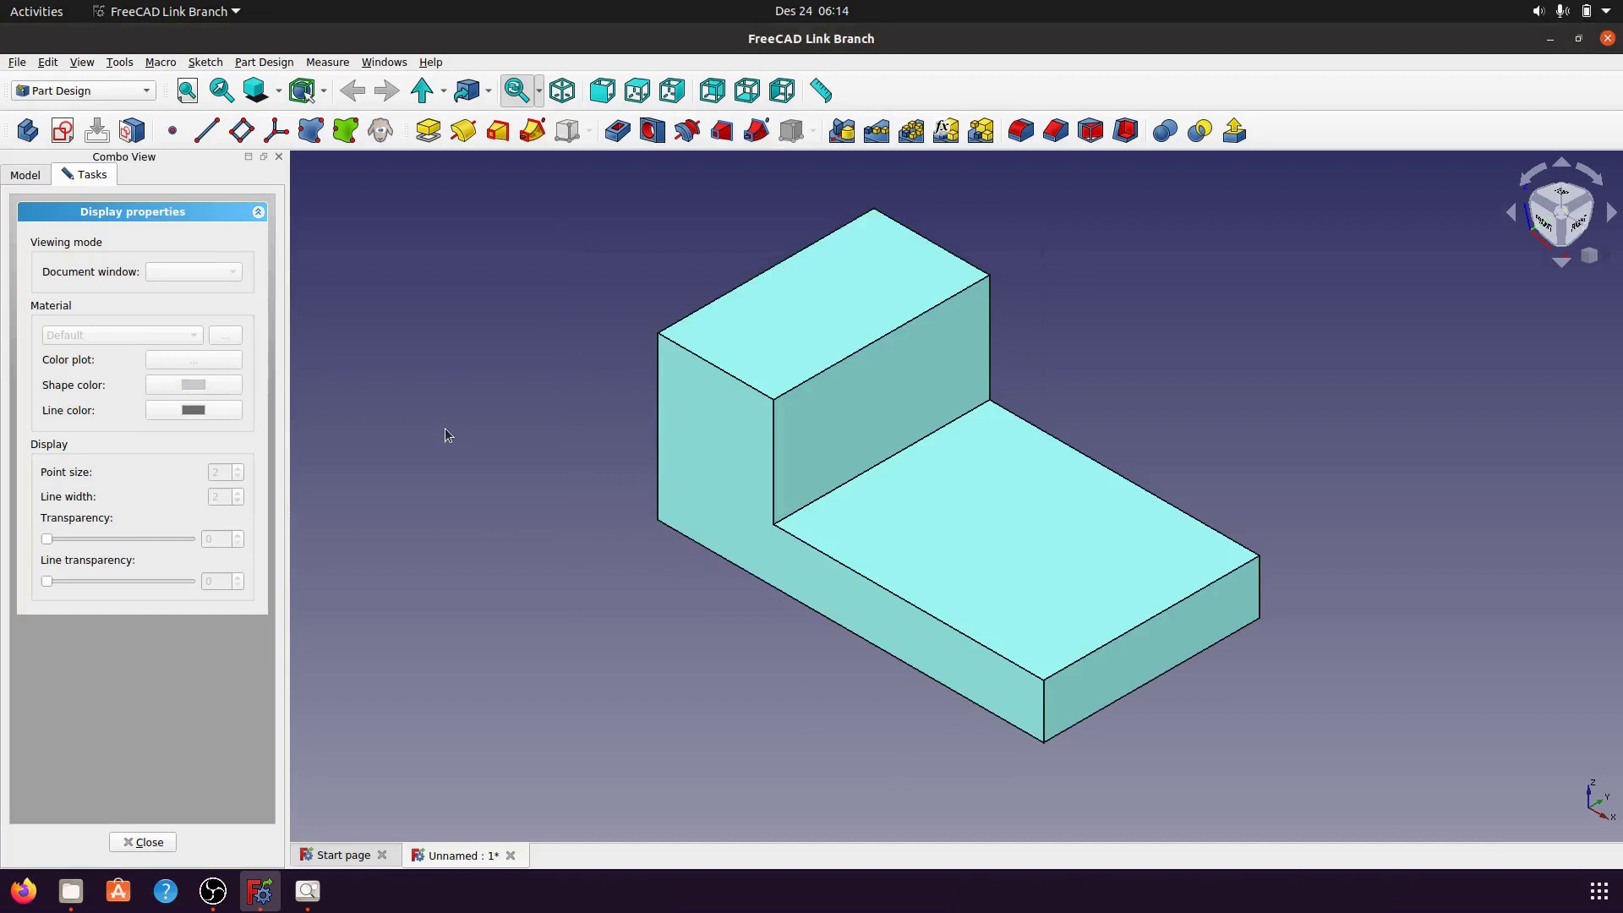
click(150, 842)
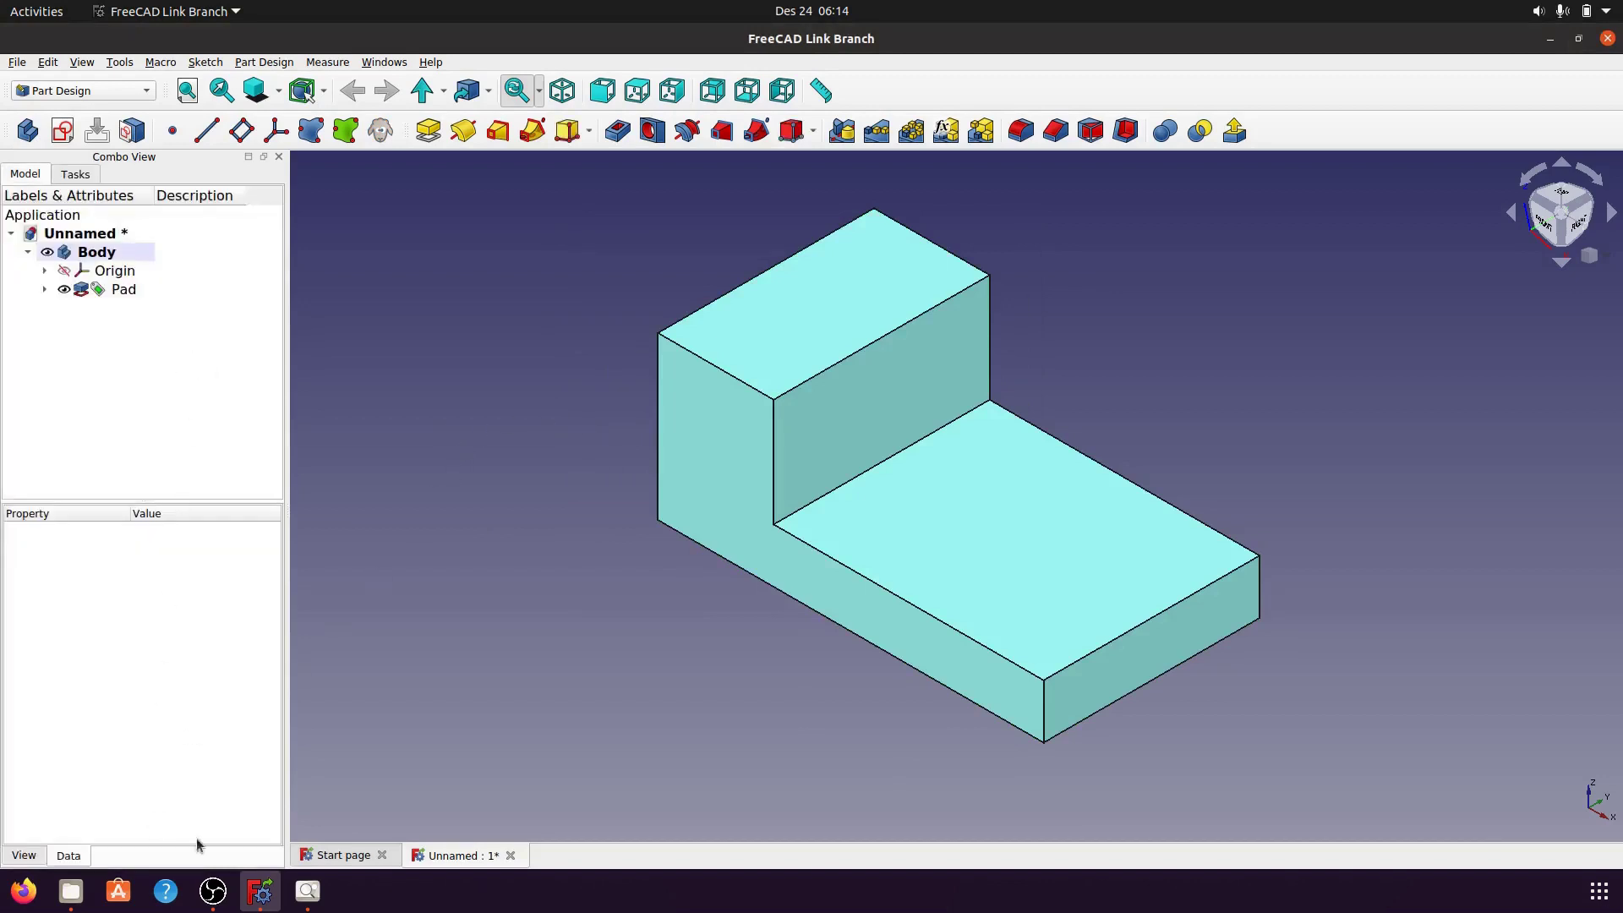
click(311, 902)
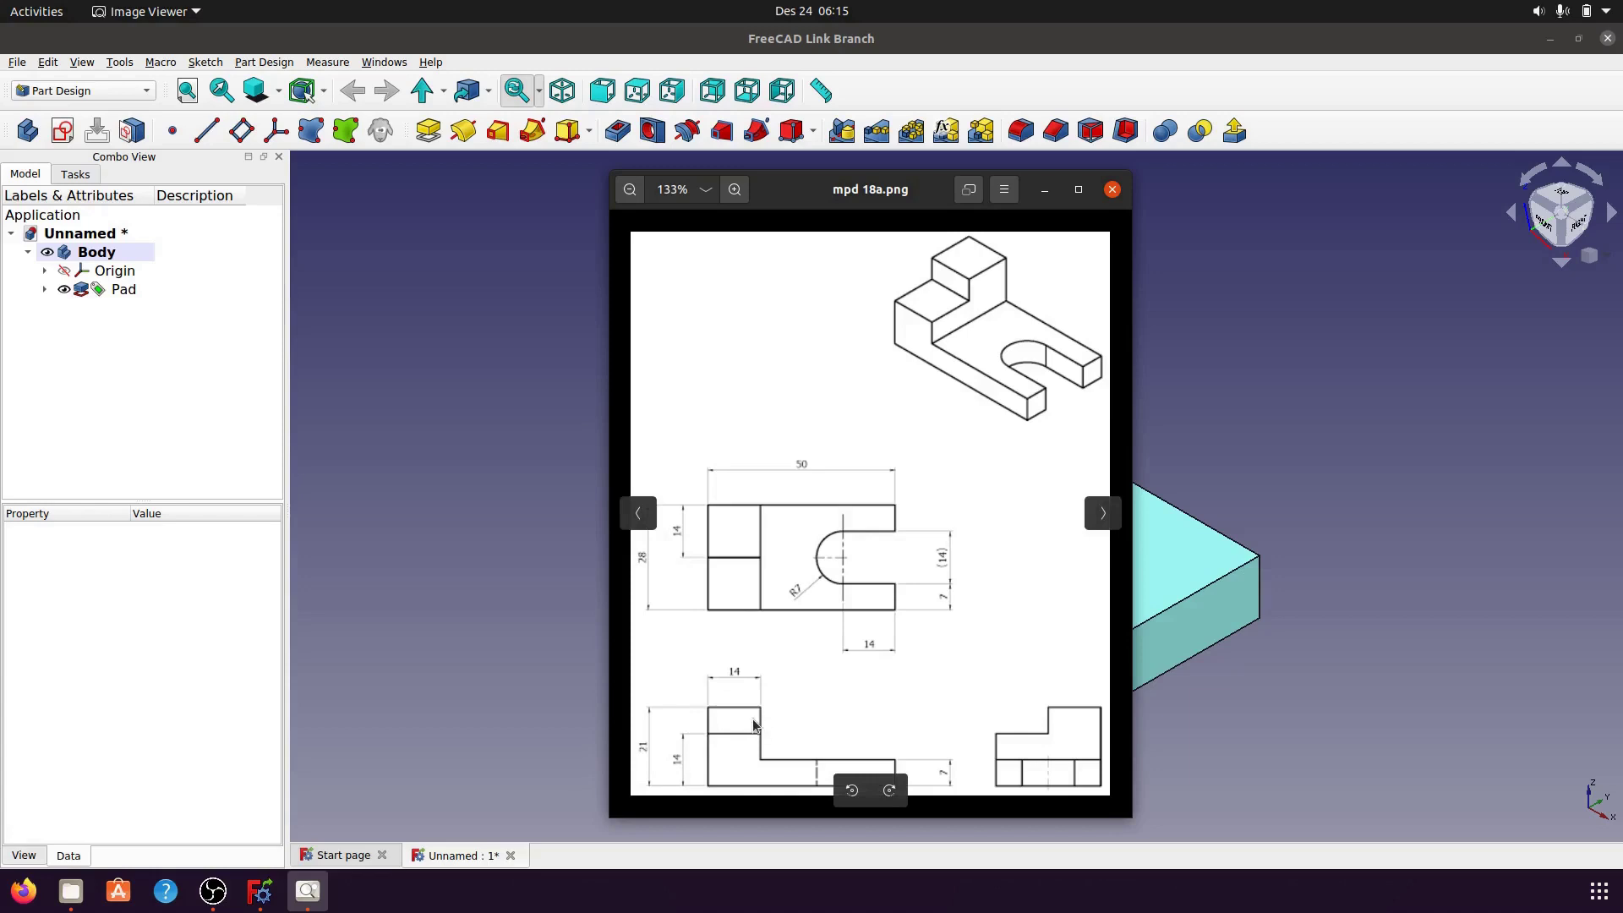
- Create a new sketch on the raised step's top face and rotate the view in-plane
click(1045, 200)
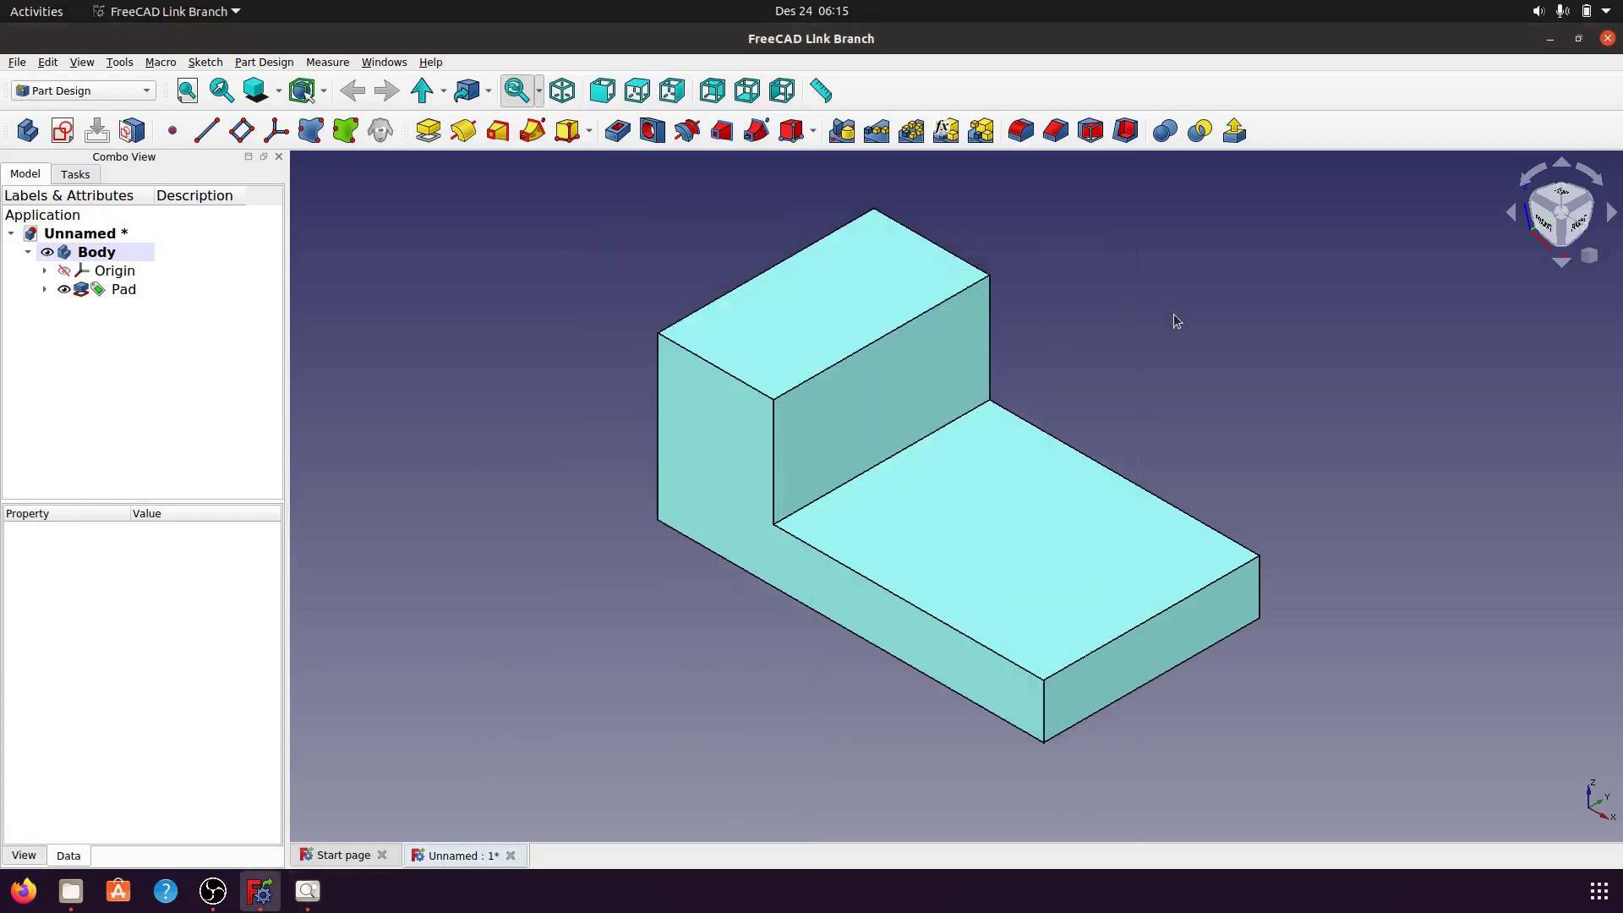
click(768, 353)
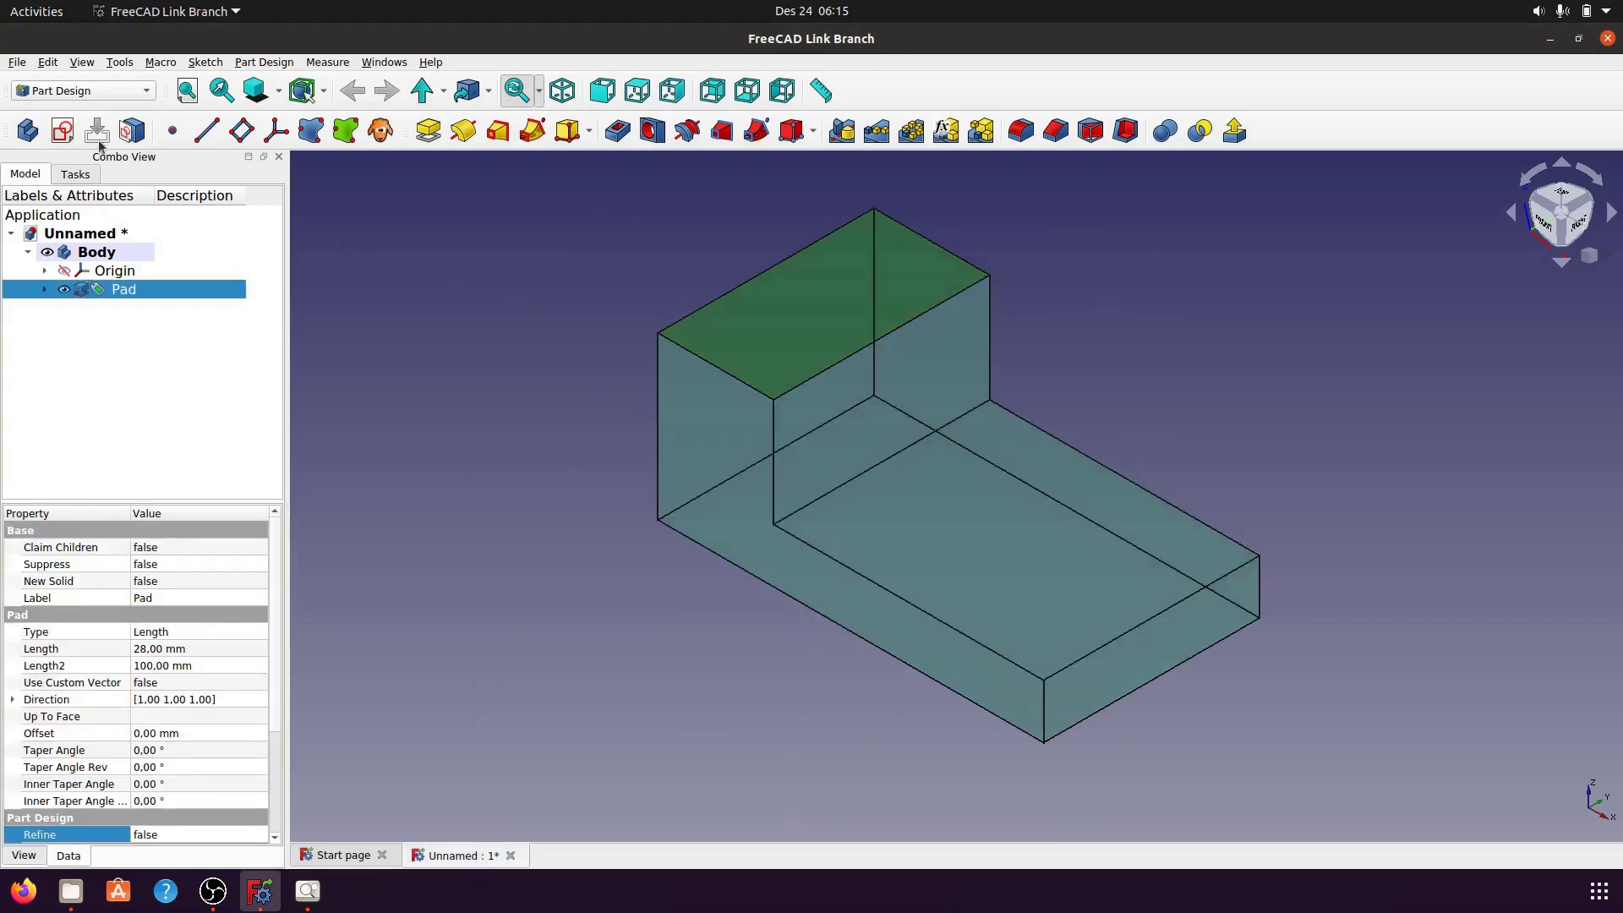
click(61, 131)
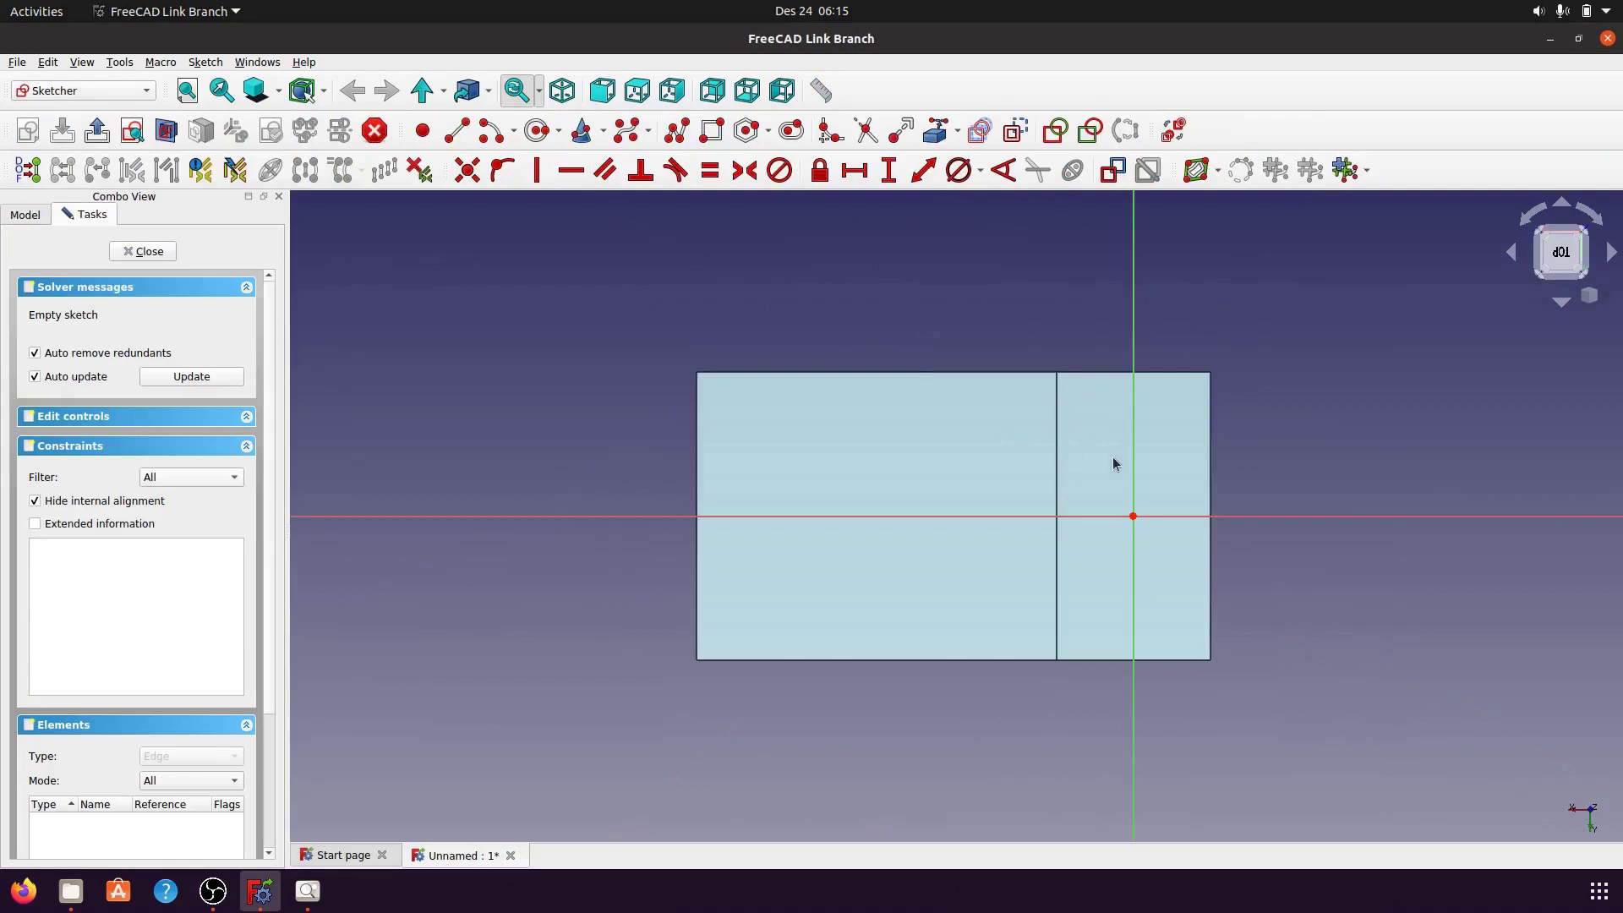
click(1537, 218)
click(1536, 218)
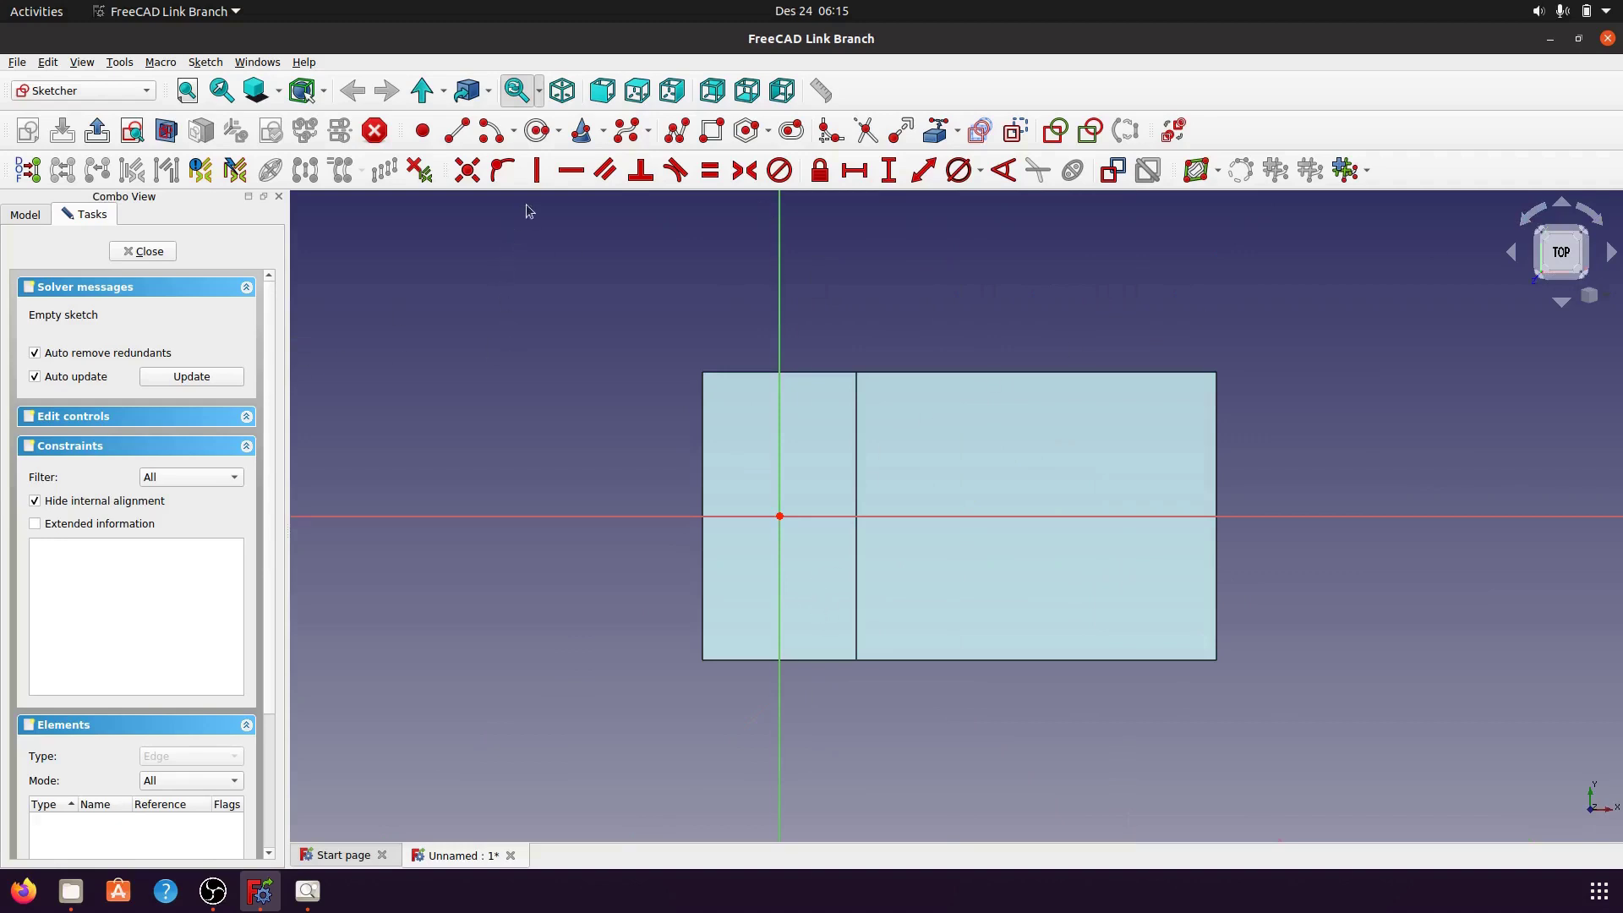
- Draw a small rectangle and import the raised face's vertical edge as external geometry
click(713, 135)
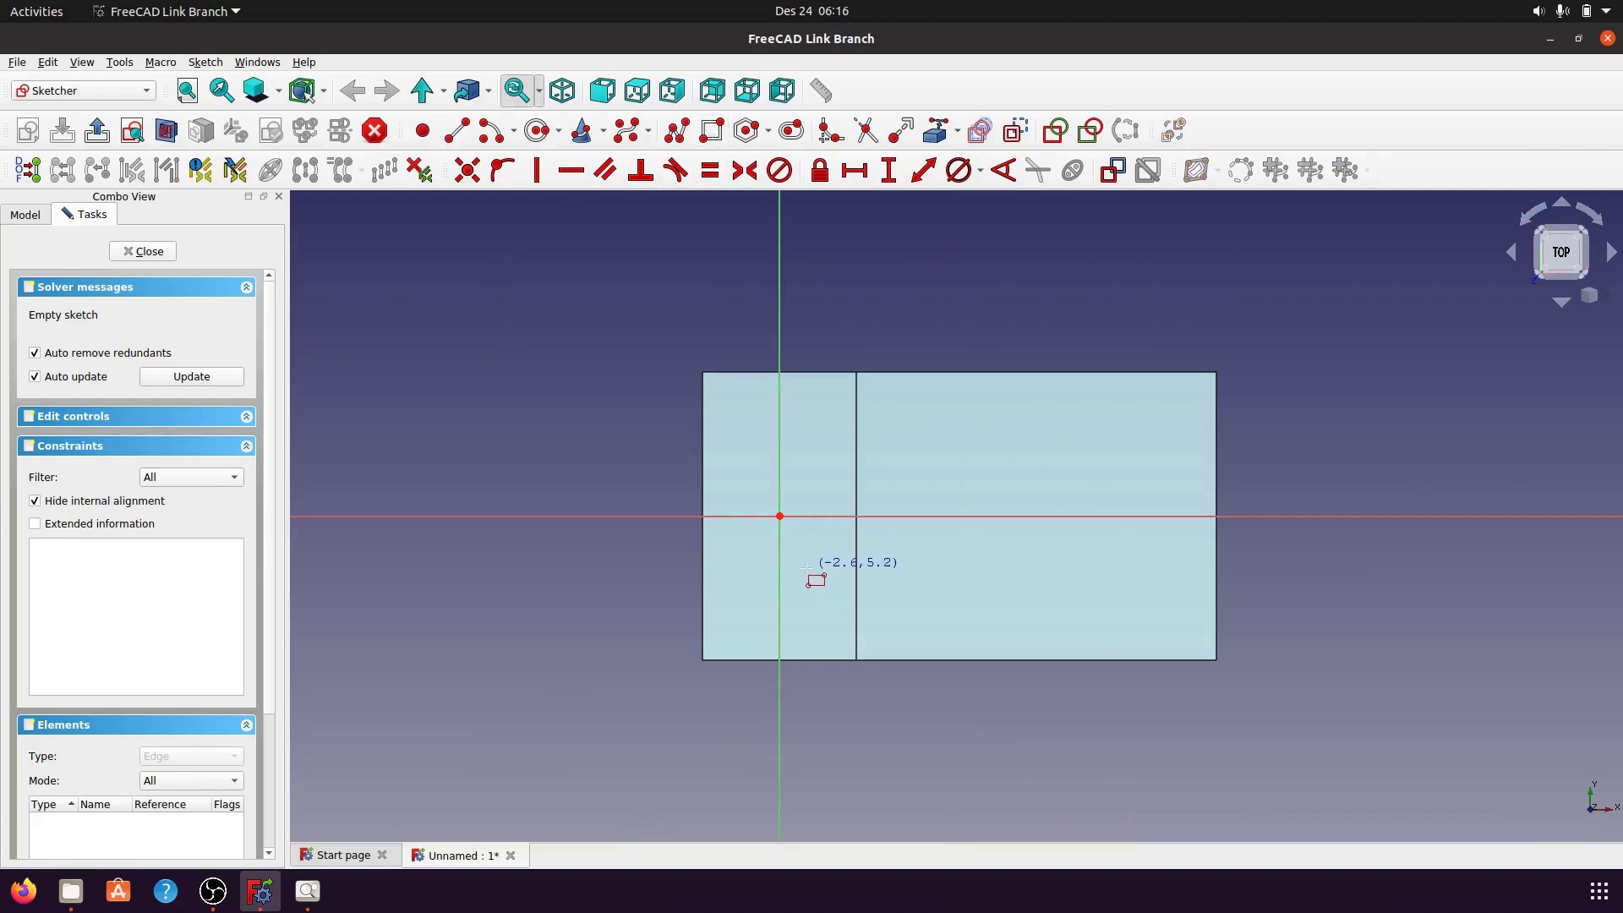
click(850, 654)
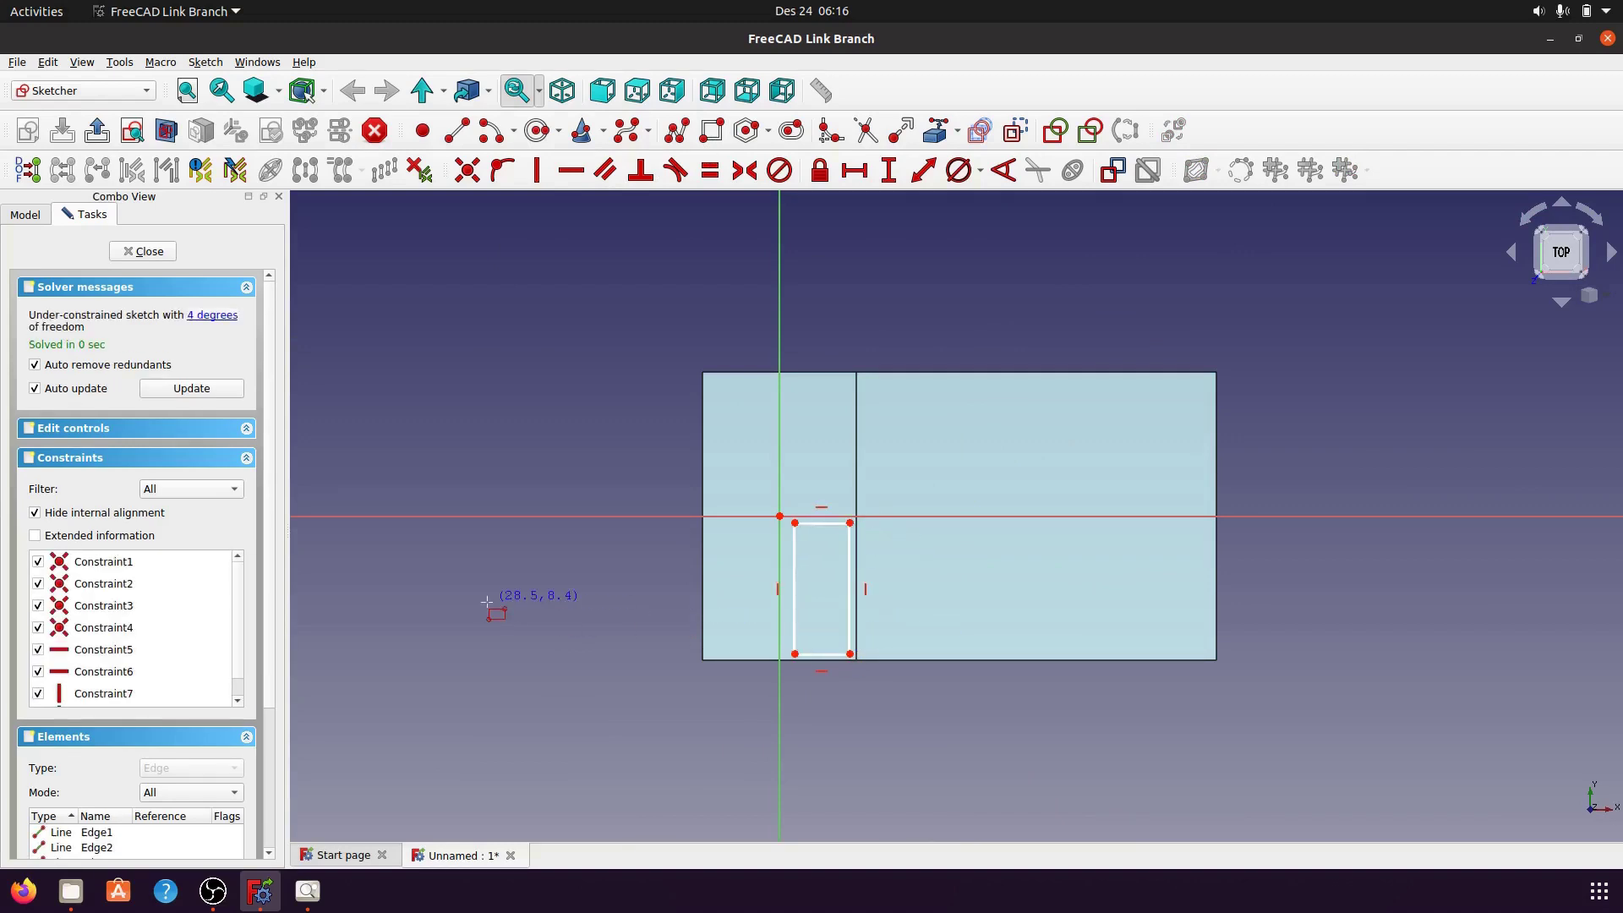
scroll(657, 693, up, 2)
scroll(657, 690, up, 2)
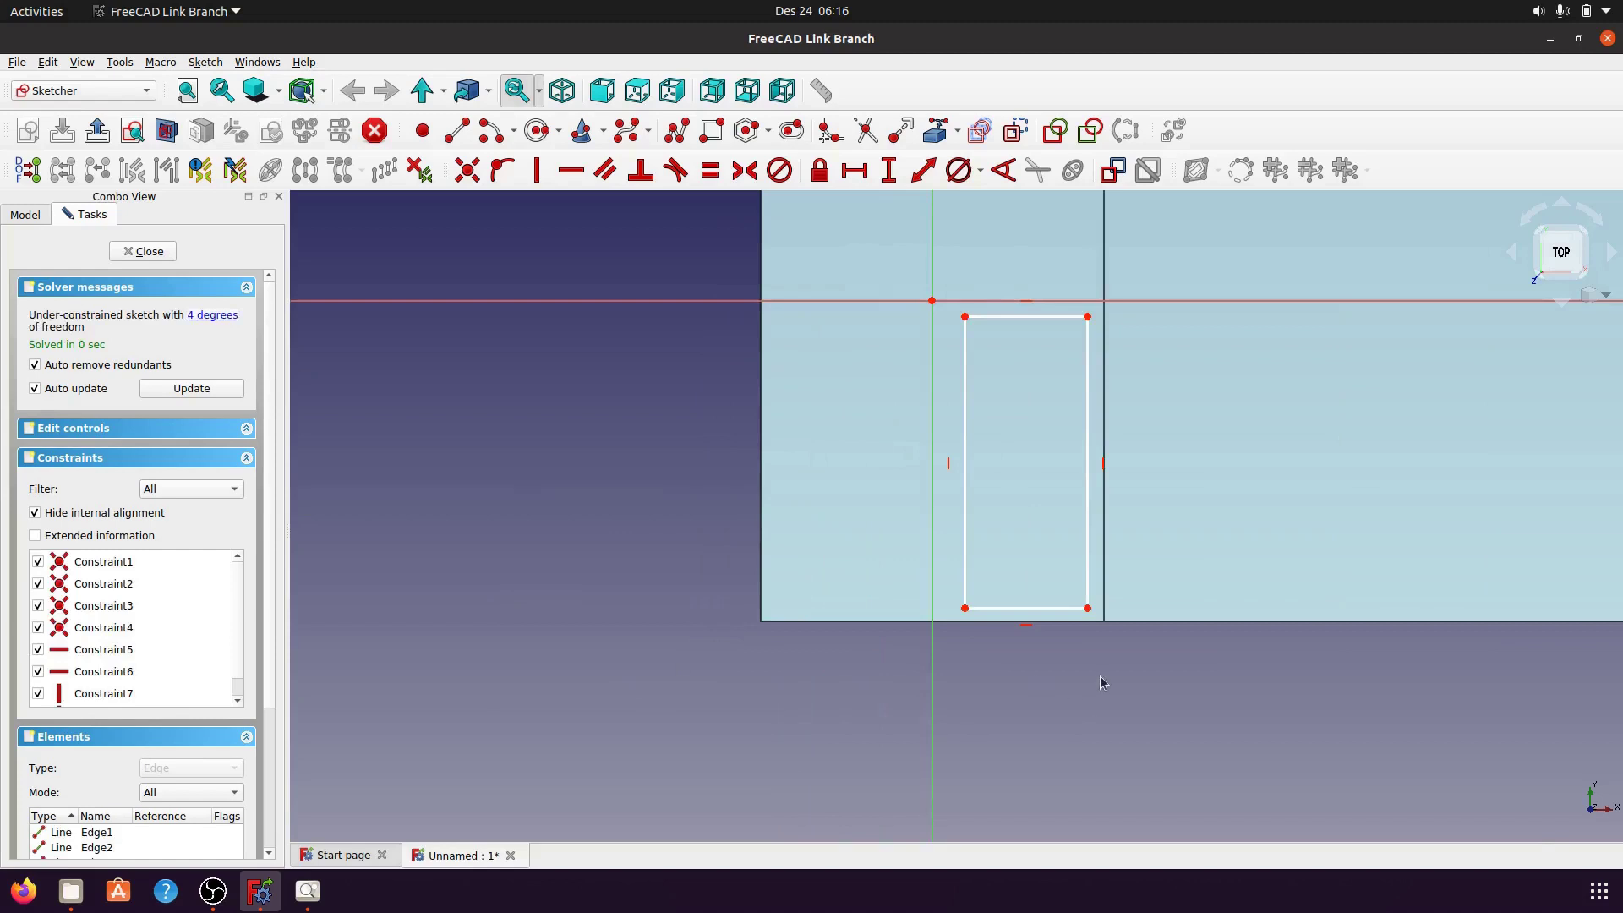
middle_drag(1103, 683, 862, 711)
scroll(864, 702, up, 1)
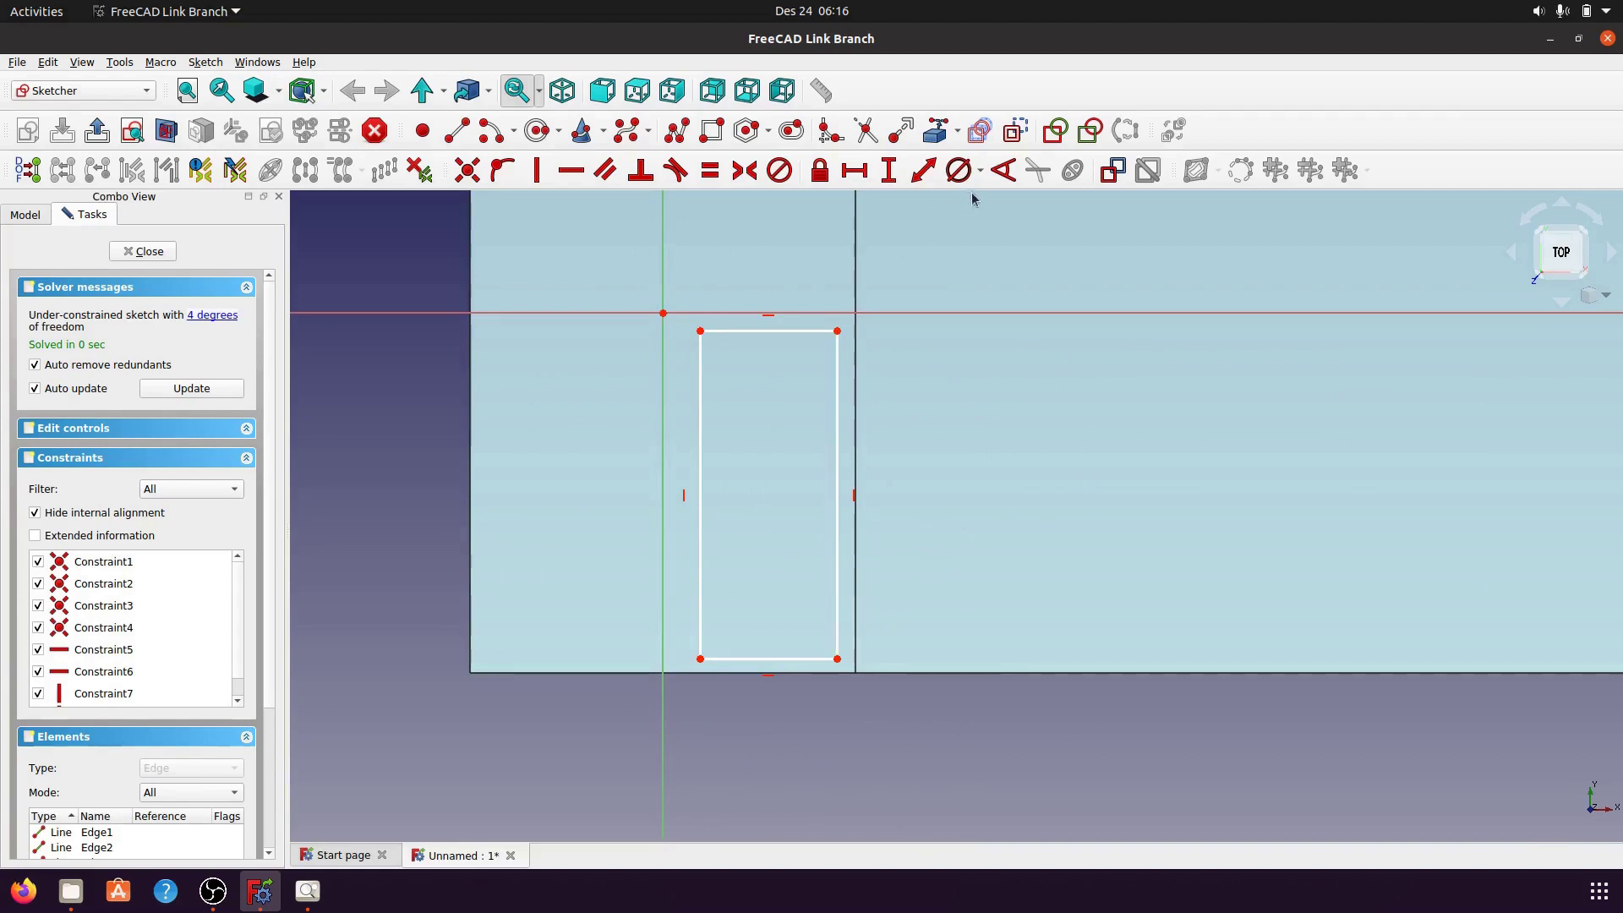
click(936, 130)
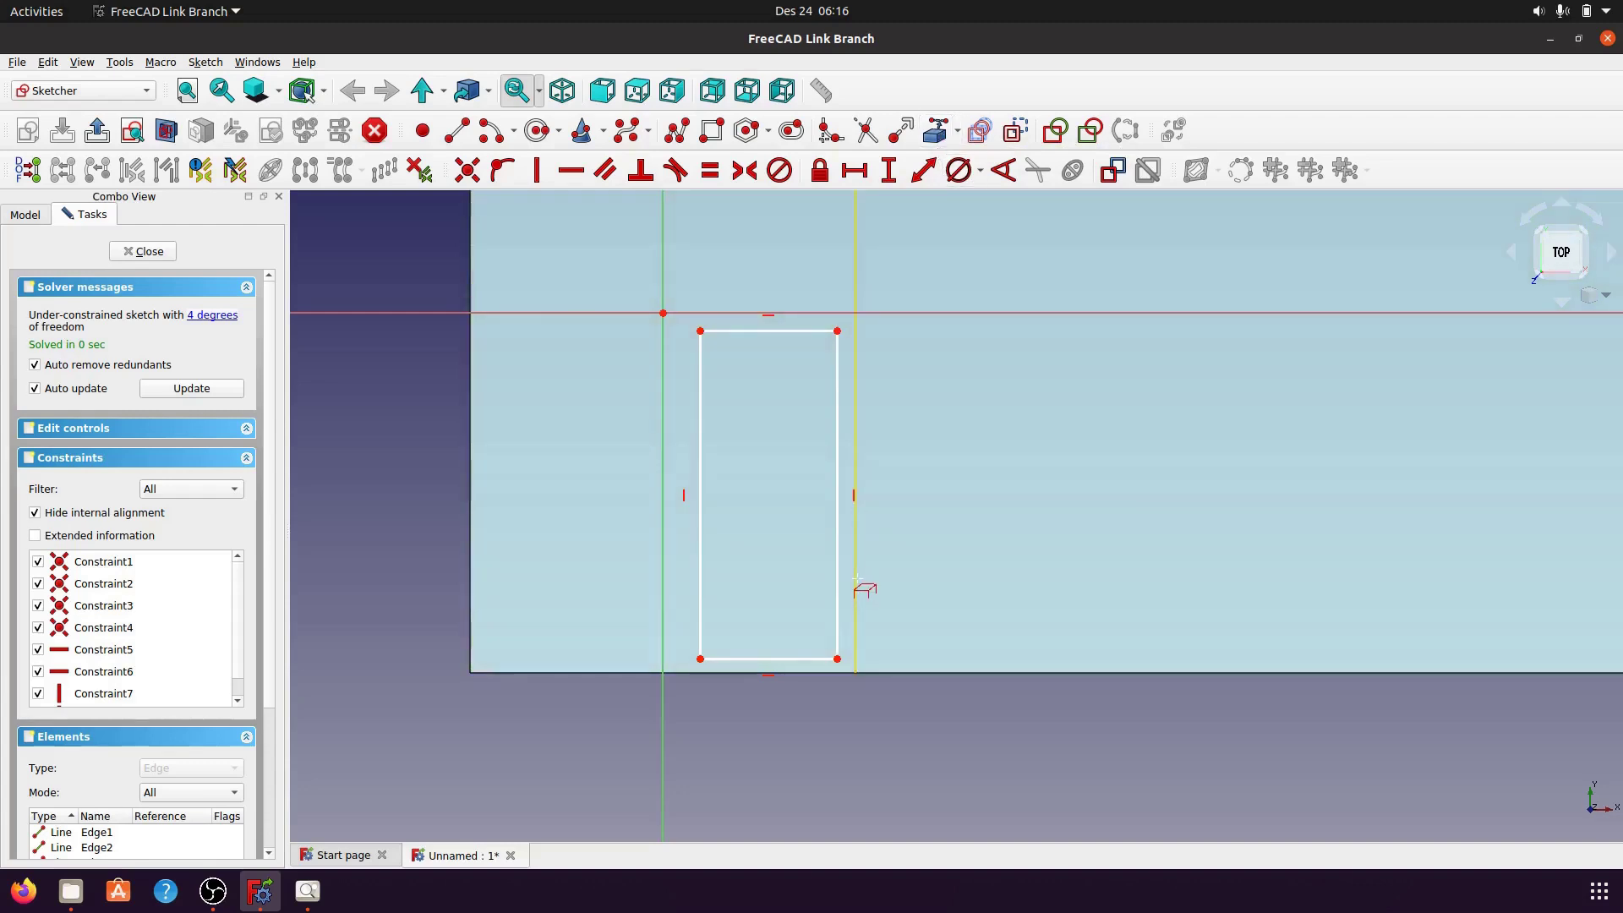
click(856, 580)
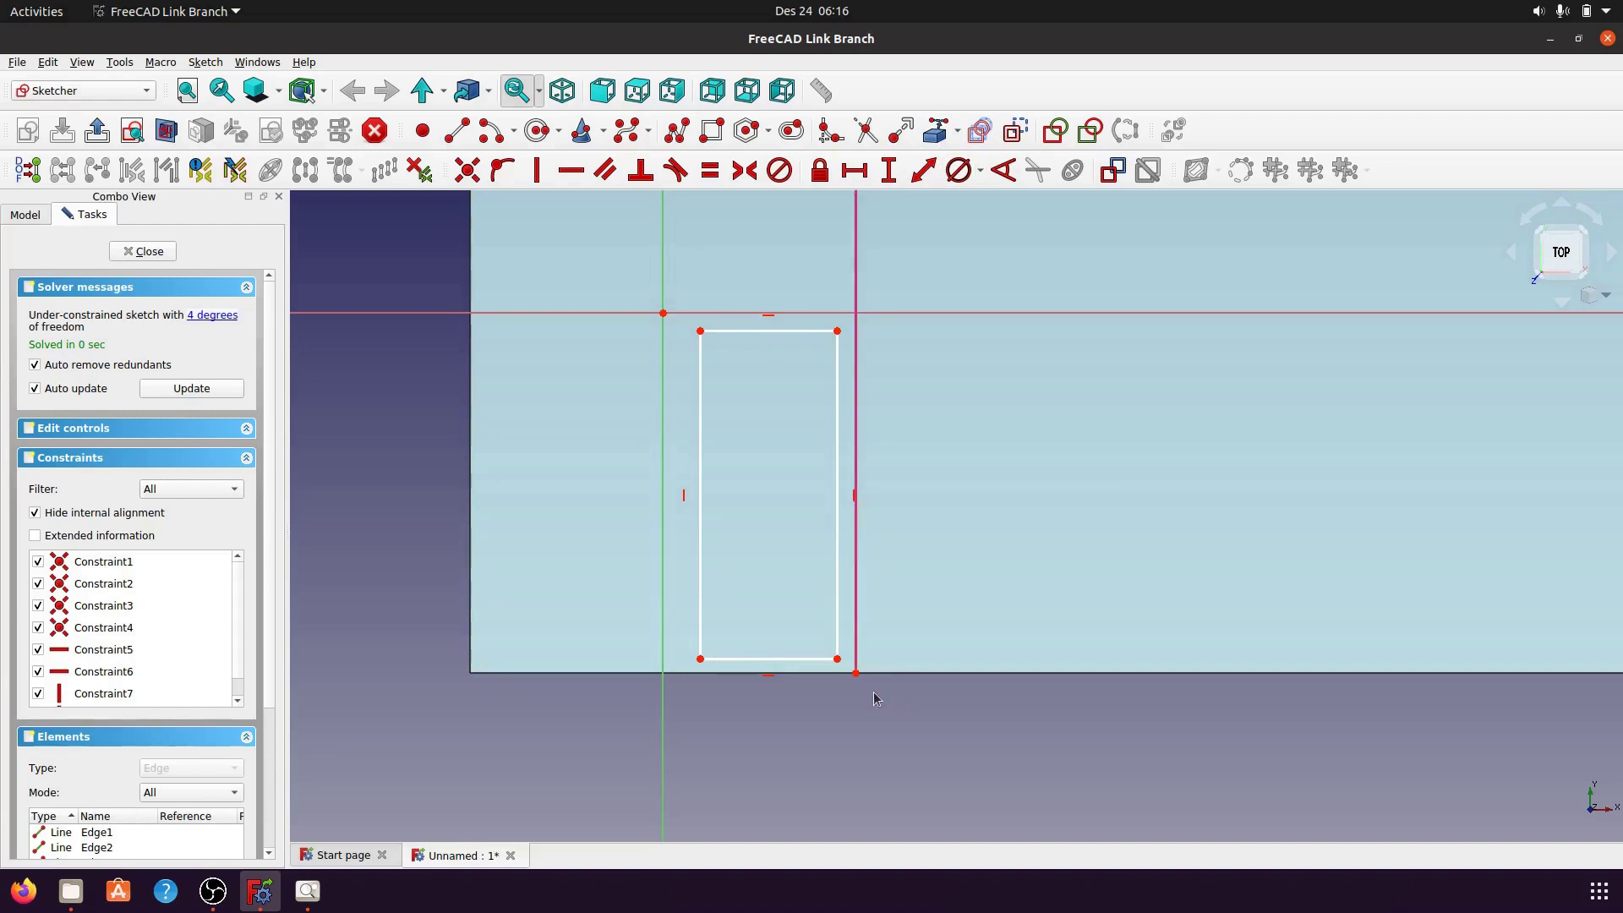
- Pin the rectangle's lower-right corner onto the external vertical edge
right_click(874, 691)
click(837, 660)
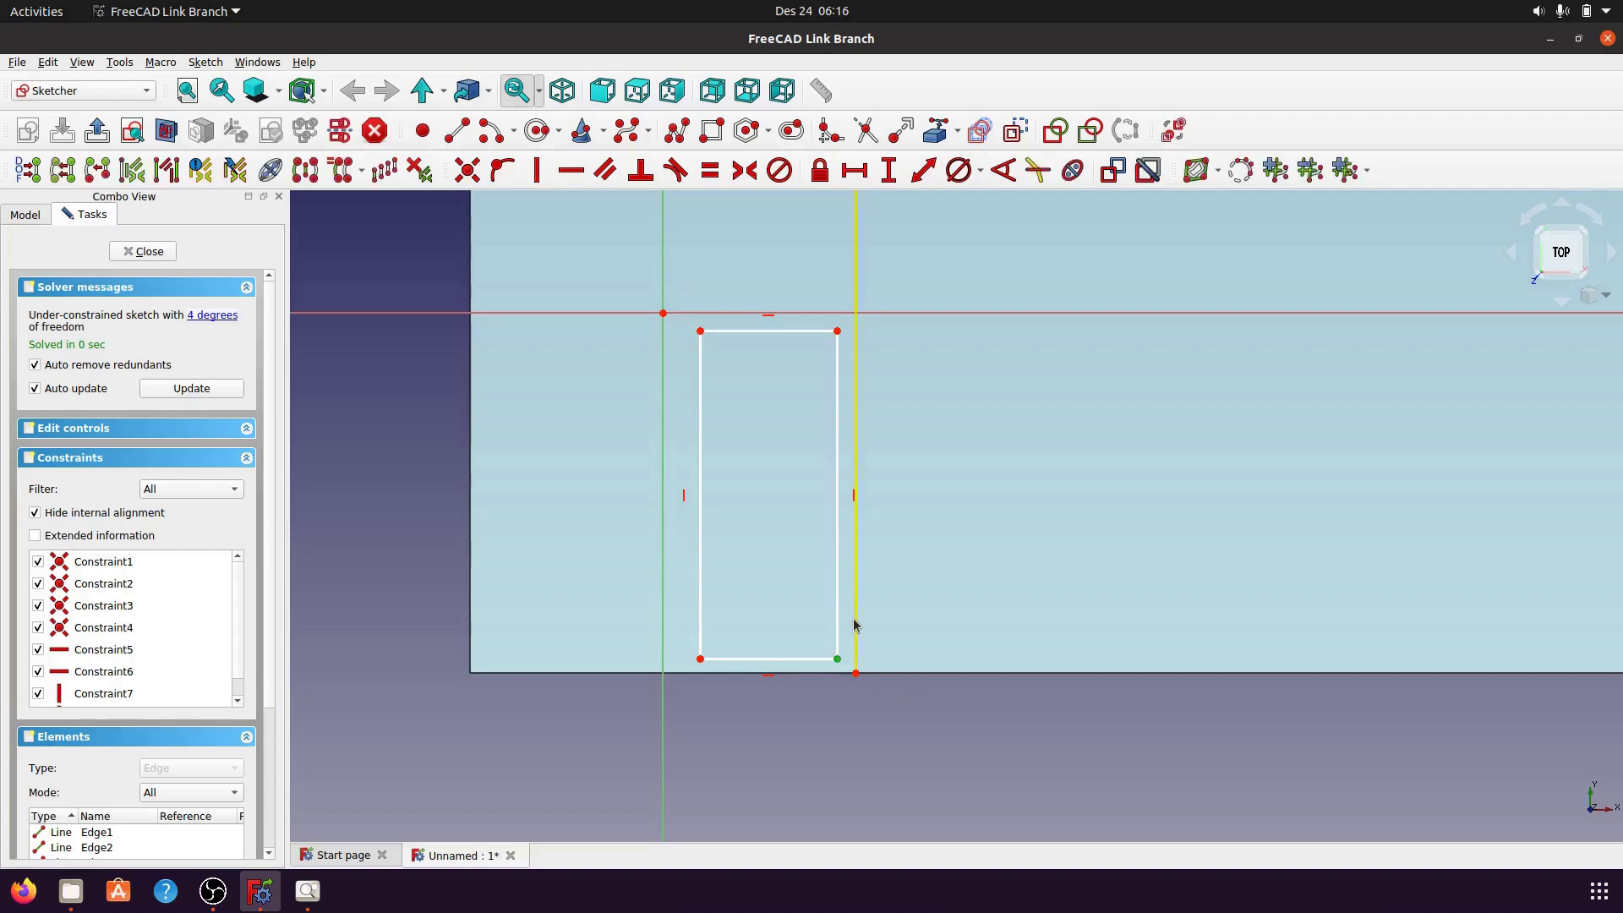
click(859, 619)
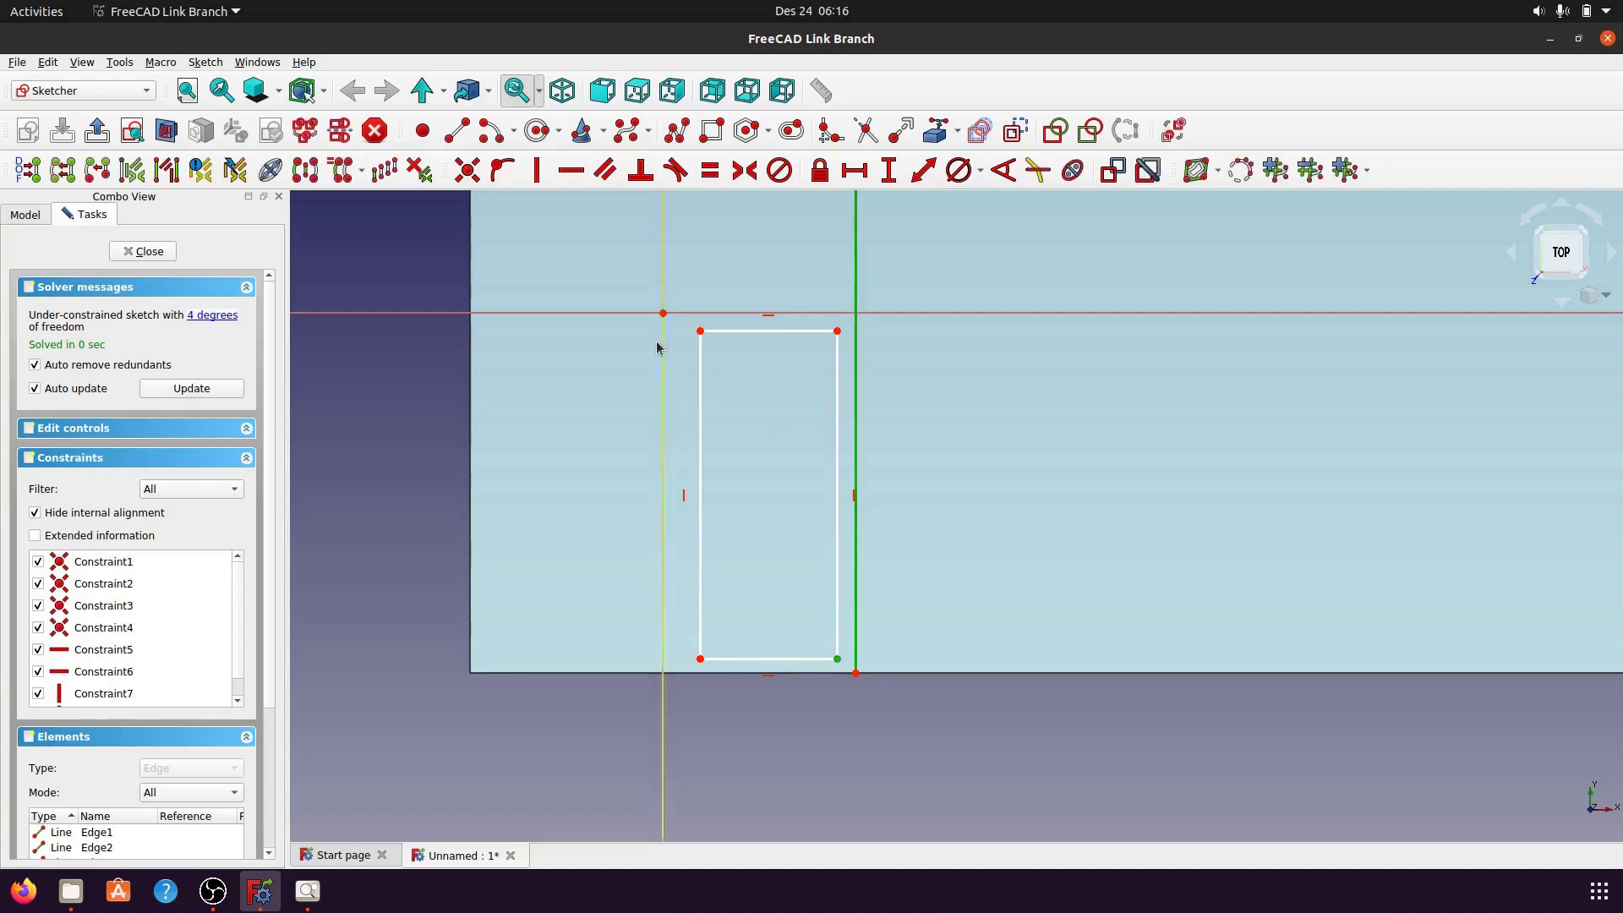
click(501, 173)
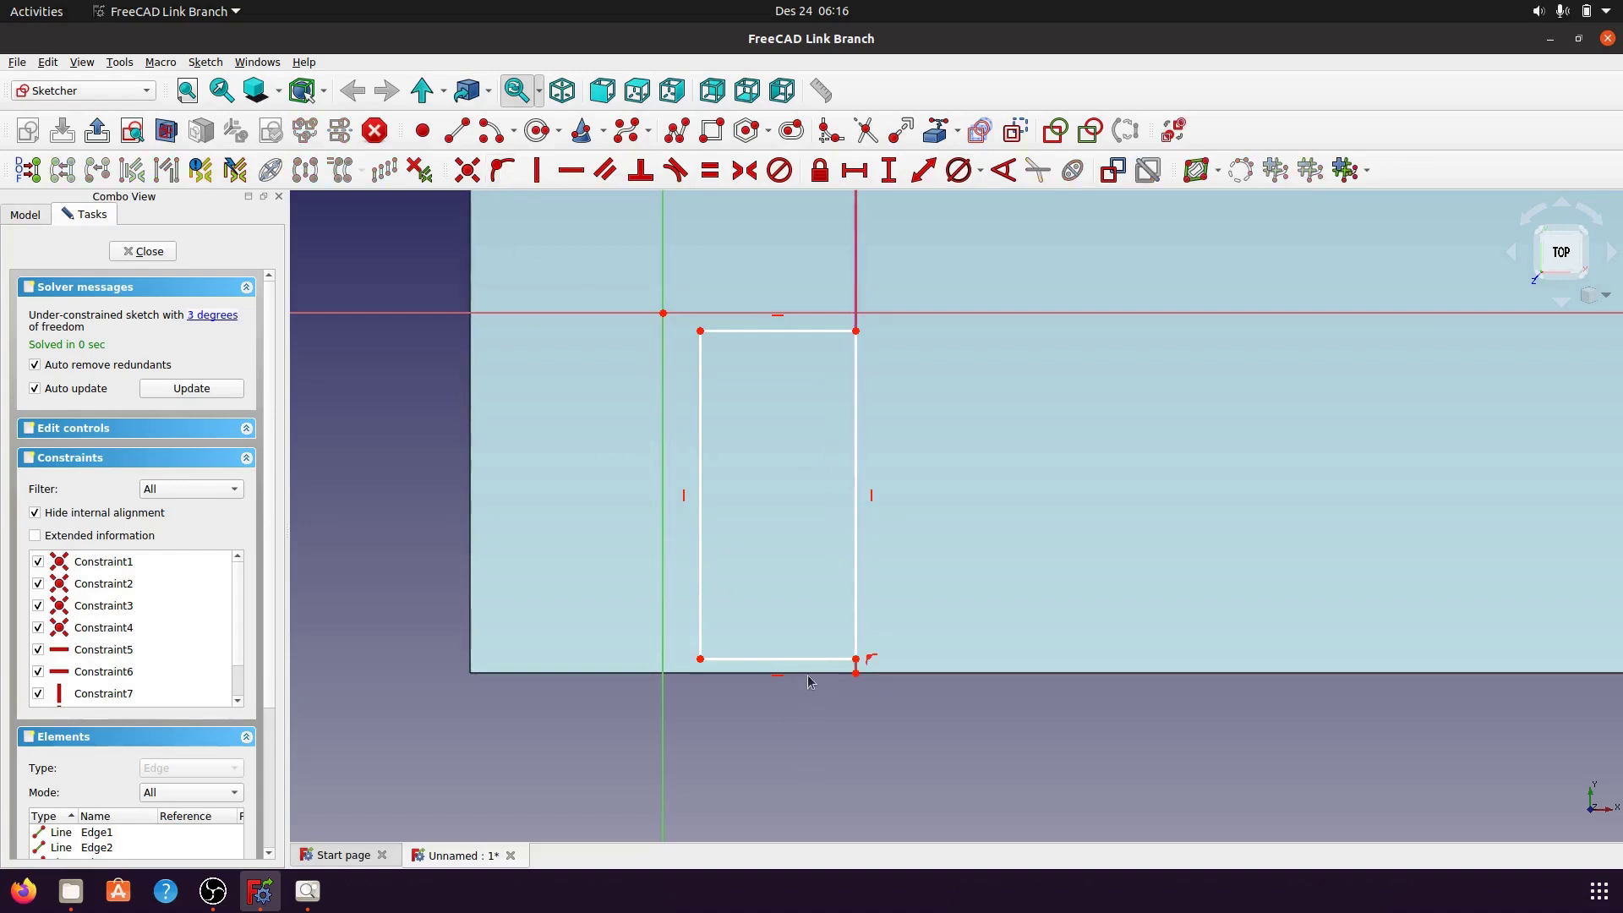
- Import the face's bottom edge and pin the rectangle's lower-left corner onto it
click(936, 131)
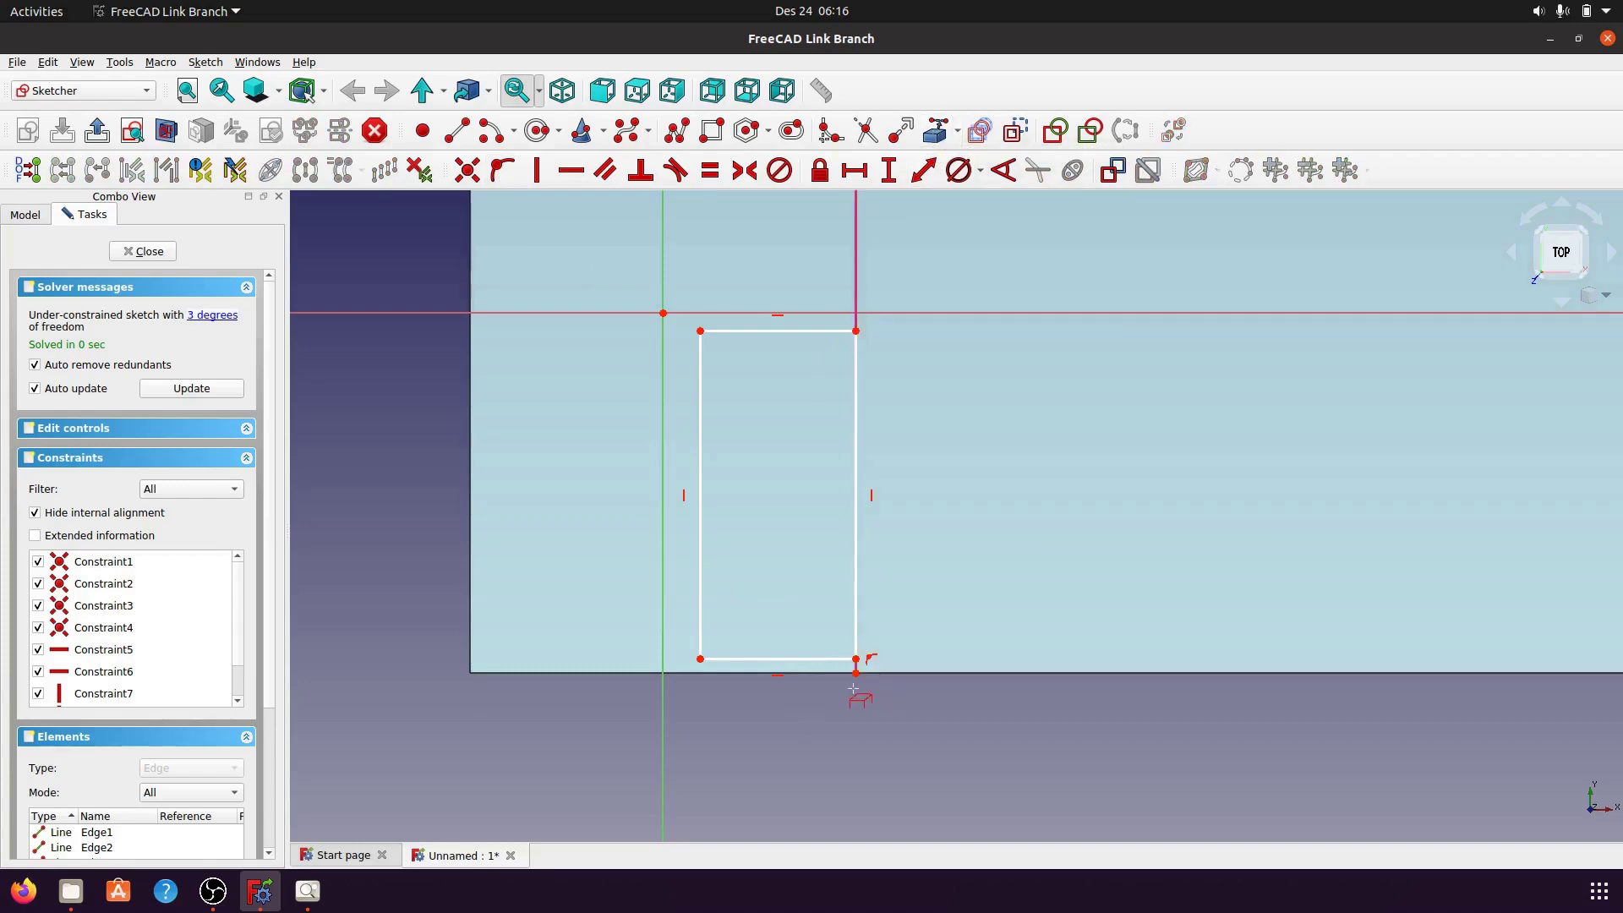
click(814, 674)
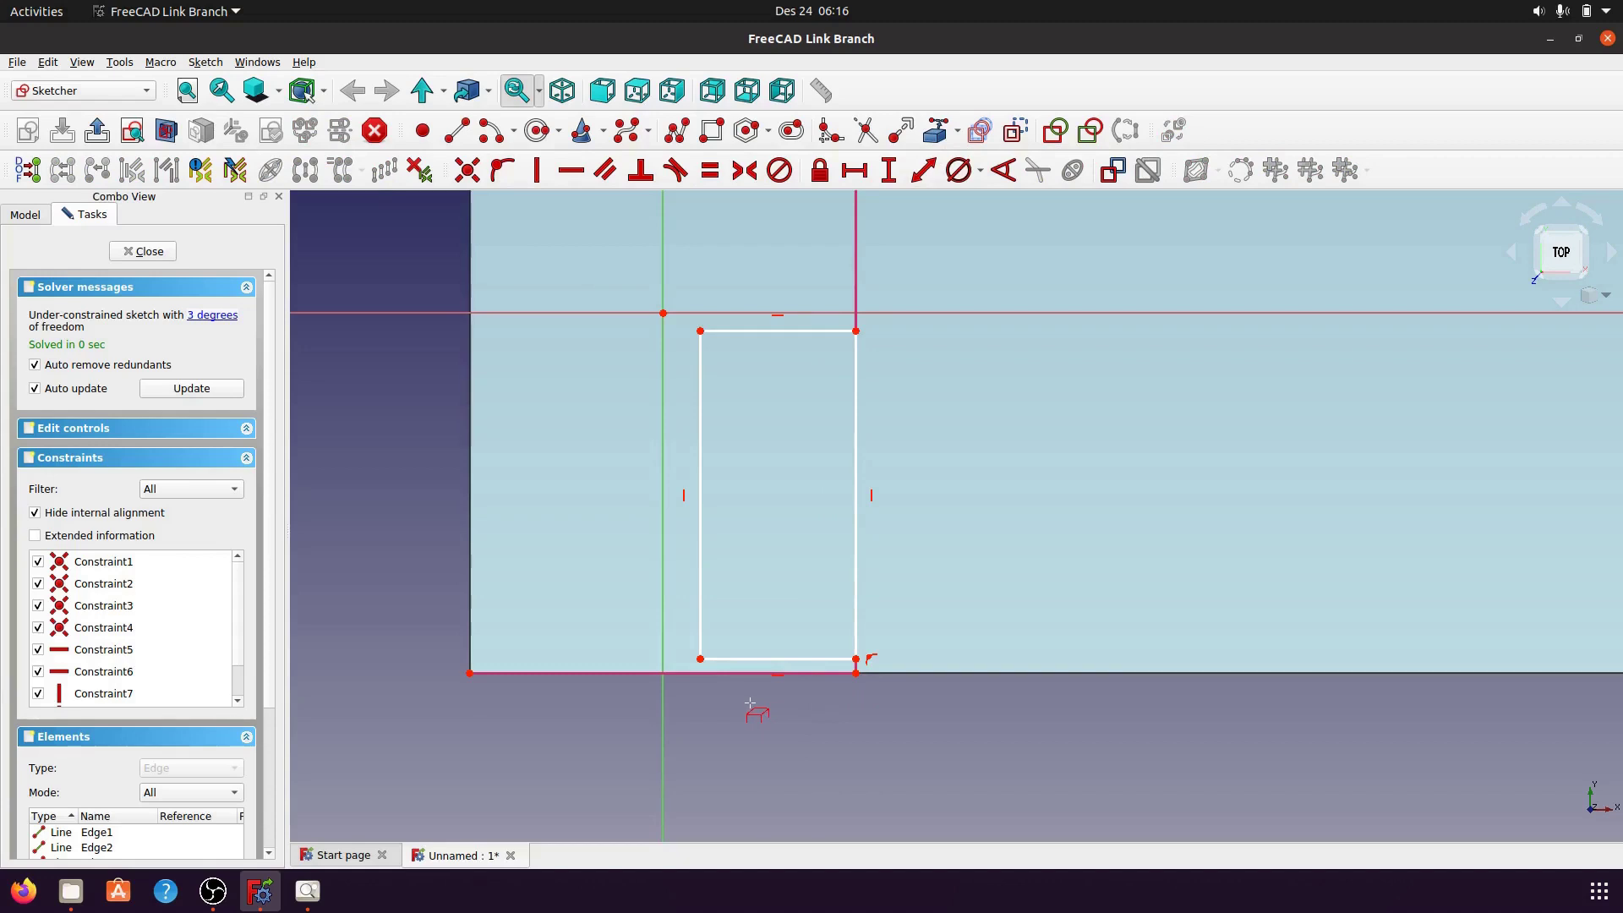
right_click(751, 707)
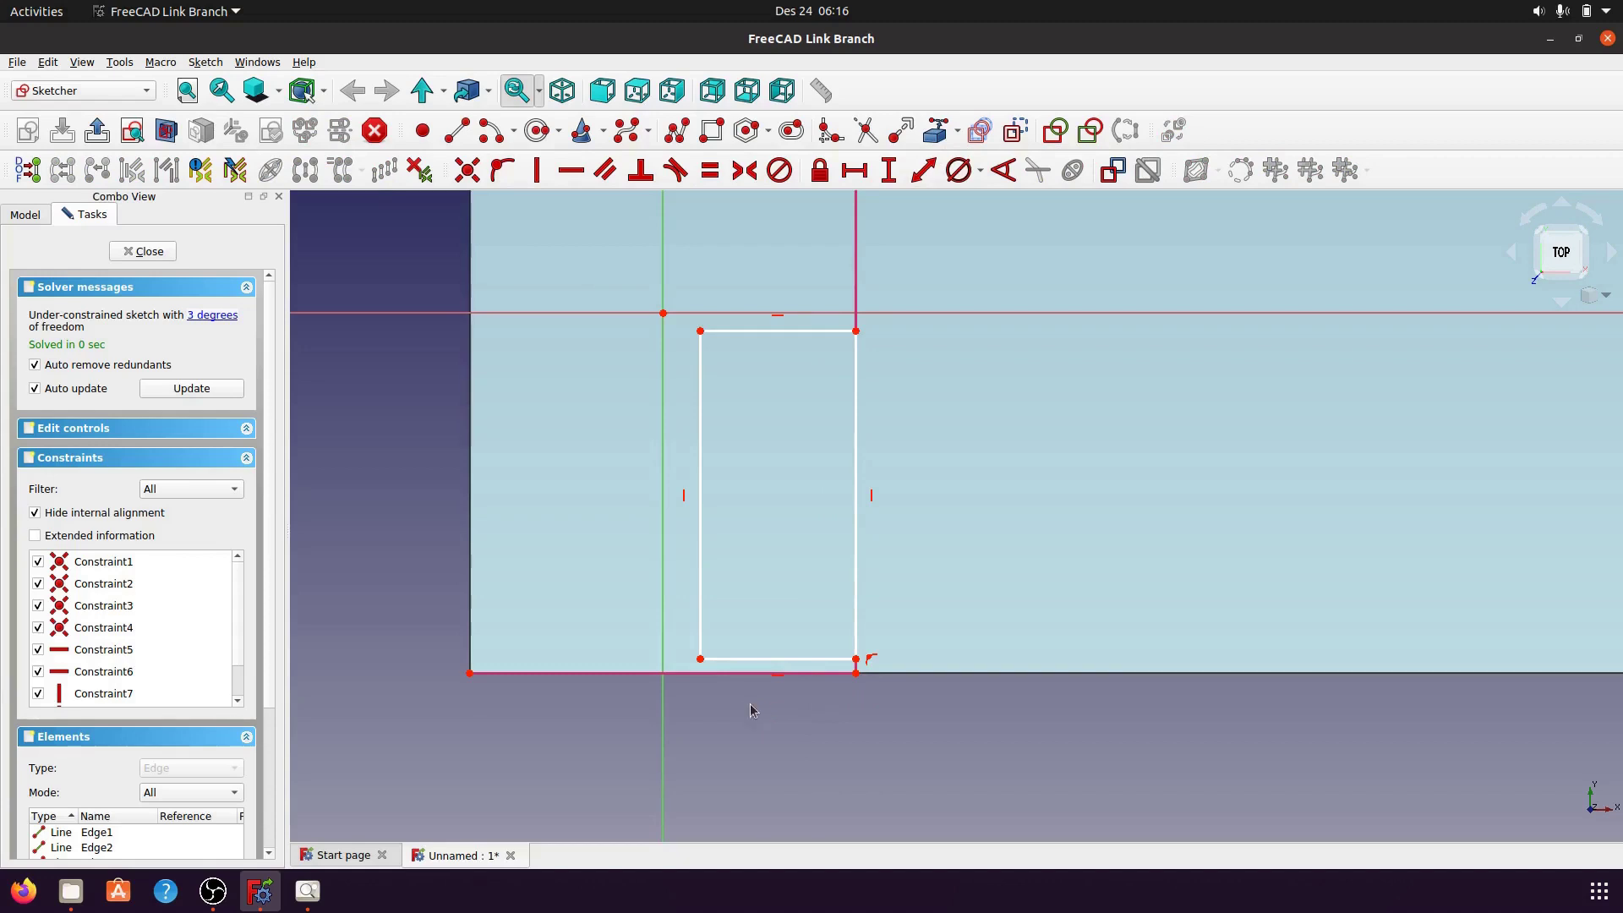
click(700, 660)
click(703, 674)
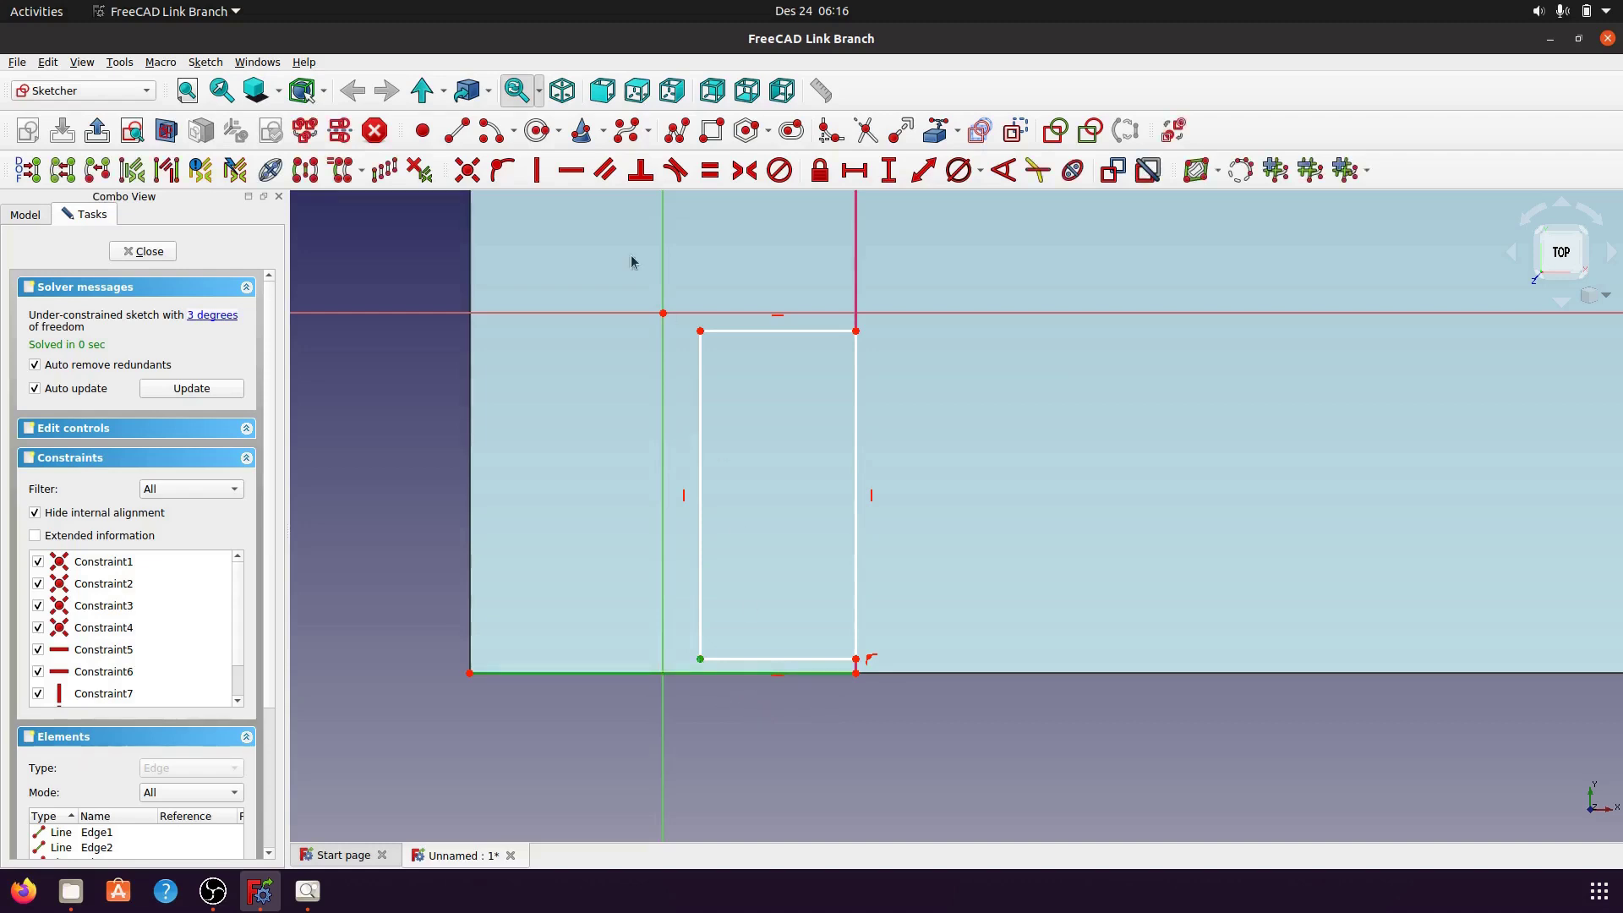
click(502, 170)
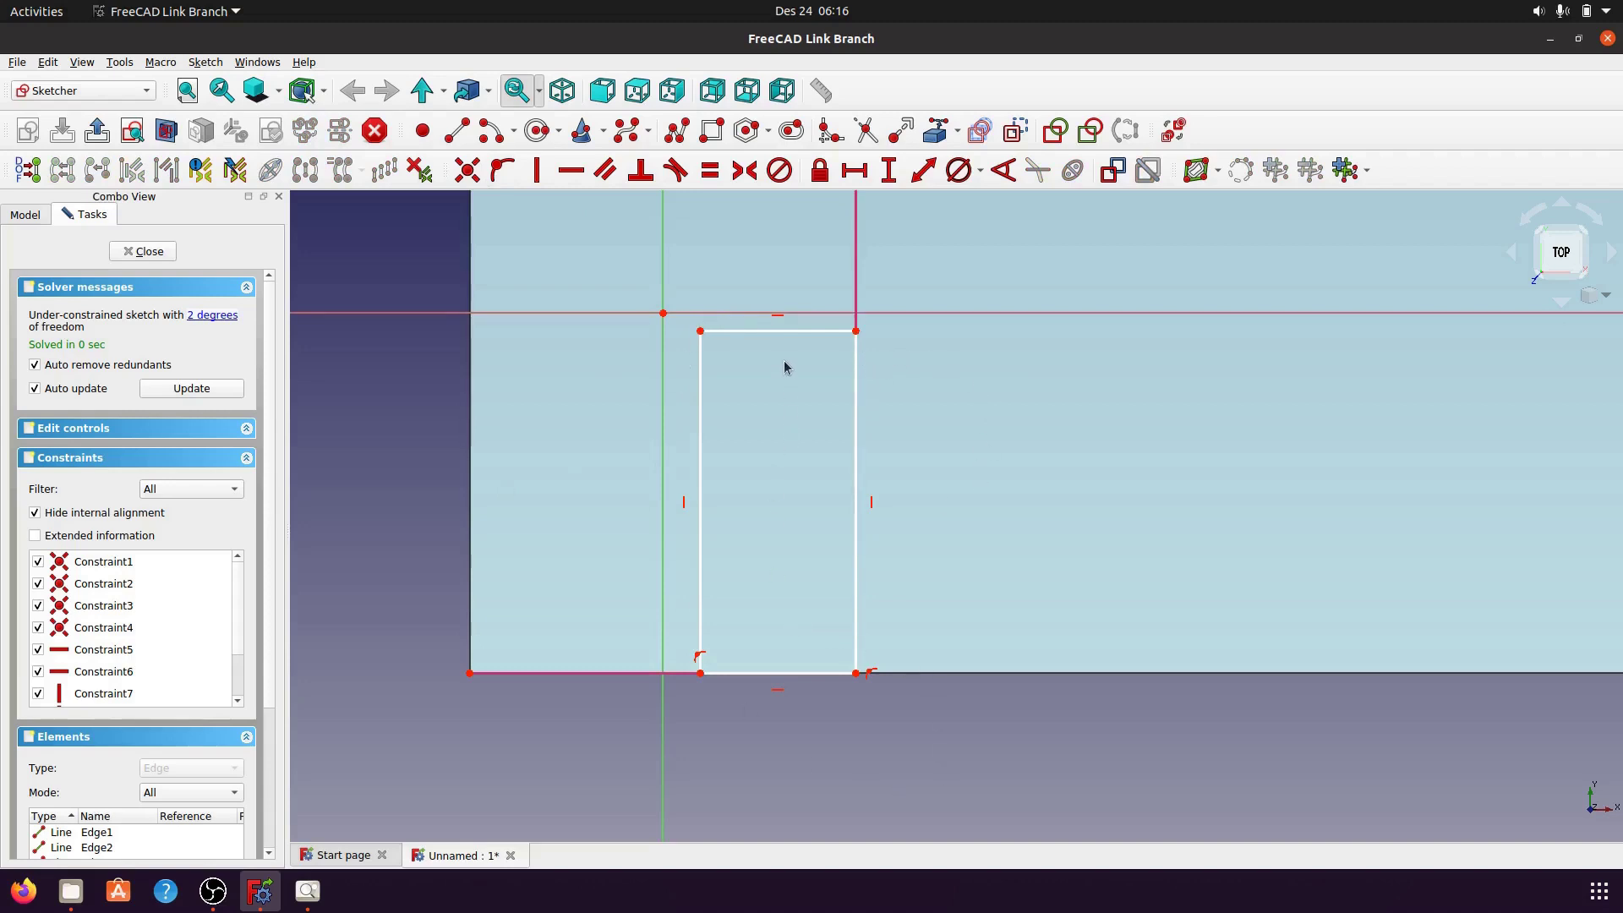
- Constrain the rectangle's bottom edge to a 14 mm horizontal width
click(768, 675)
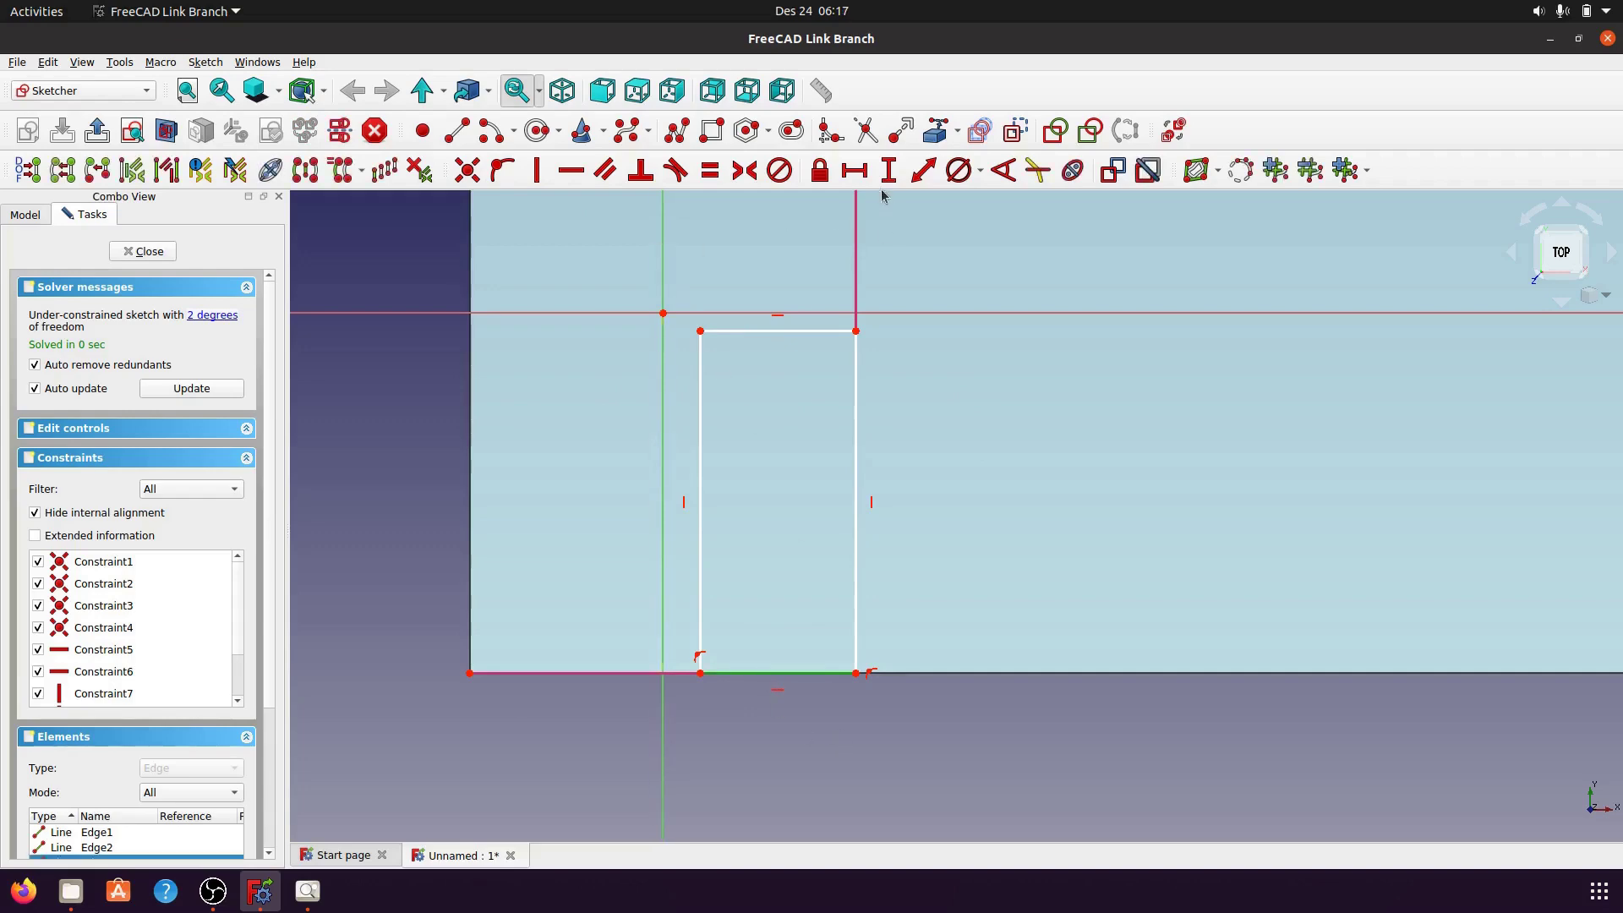
click(859, 173)
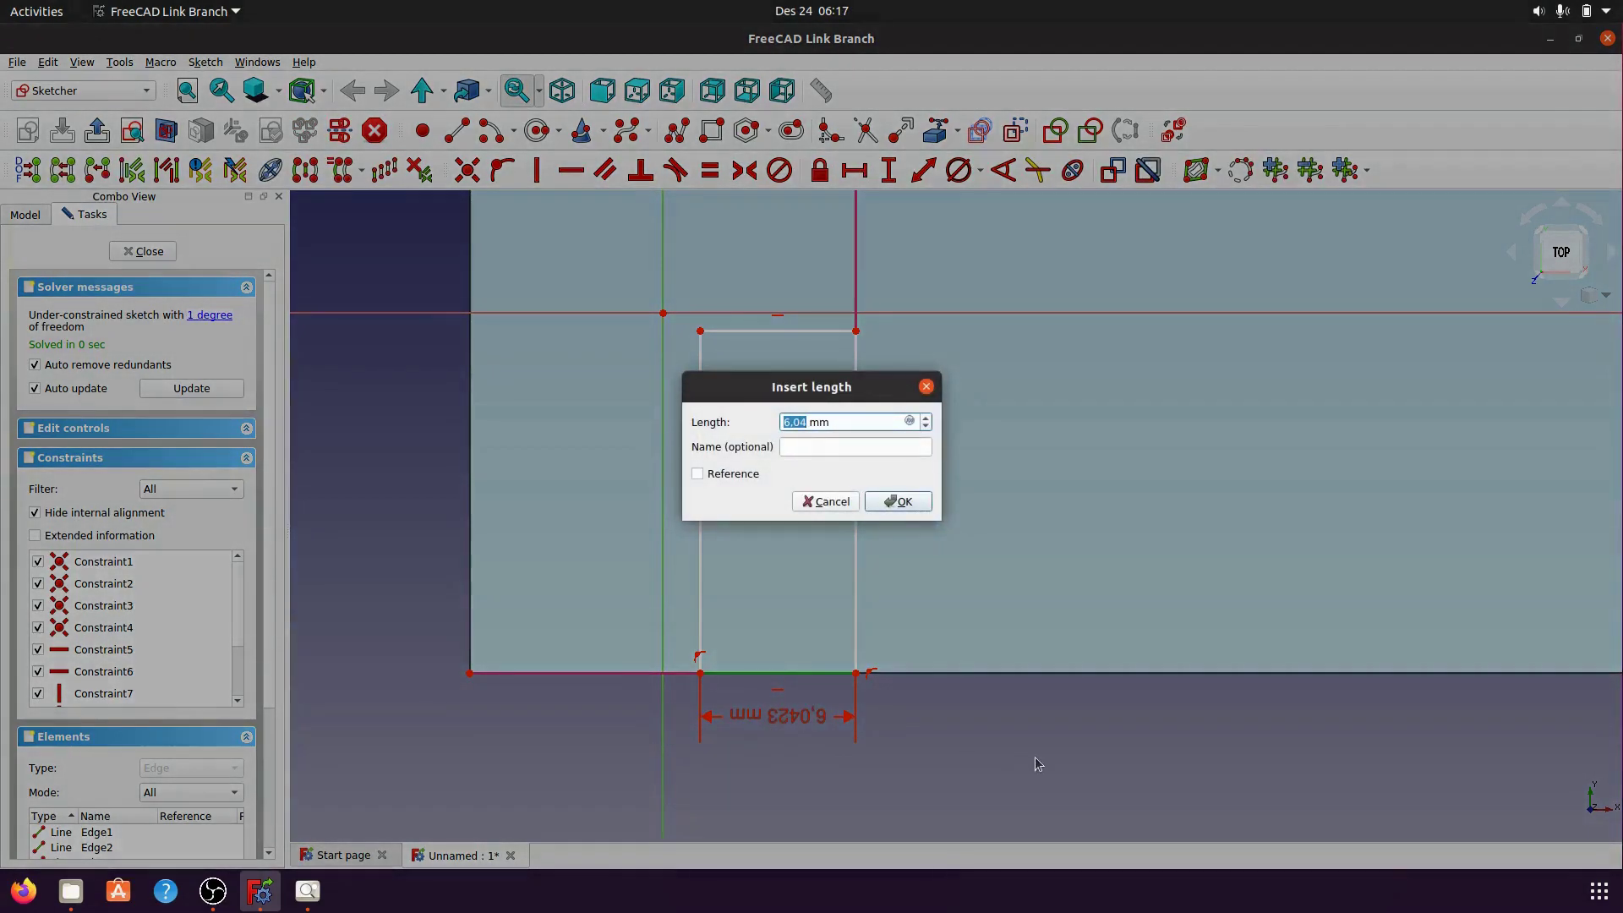
text(1)
click(896, 500)
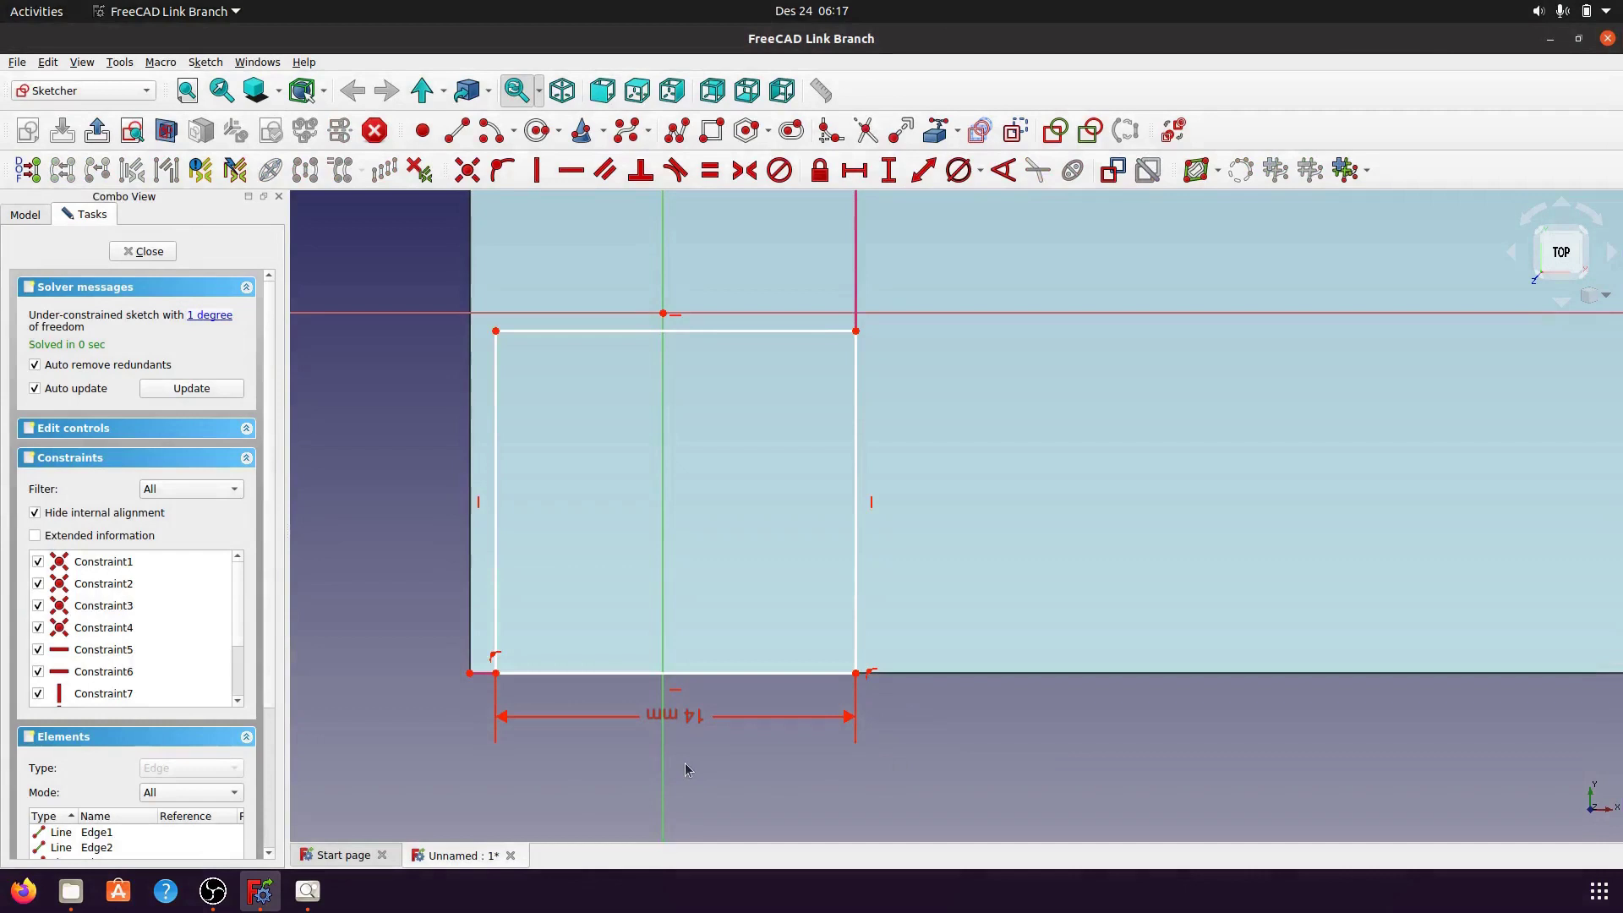
- Rotate the sketch view with the navigation cube, then pan to show the whole face
scroll(638, 611, down, 3)
scroll(575, 575, up, 2)
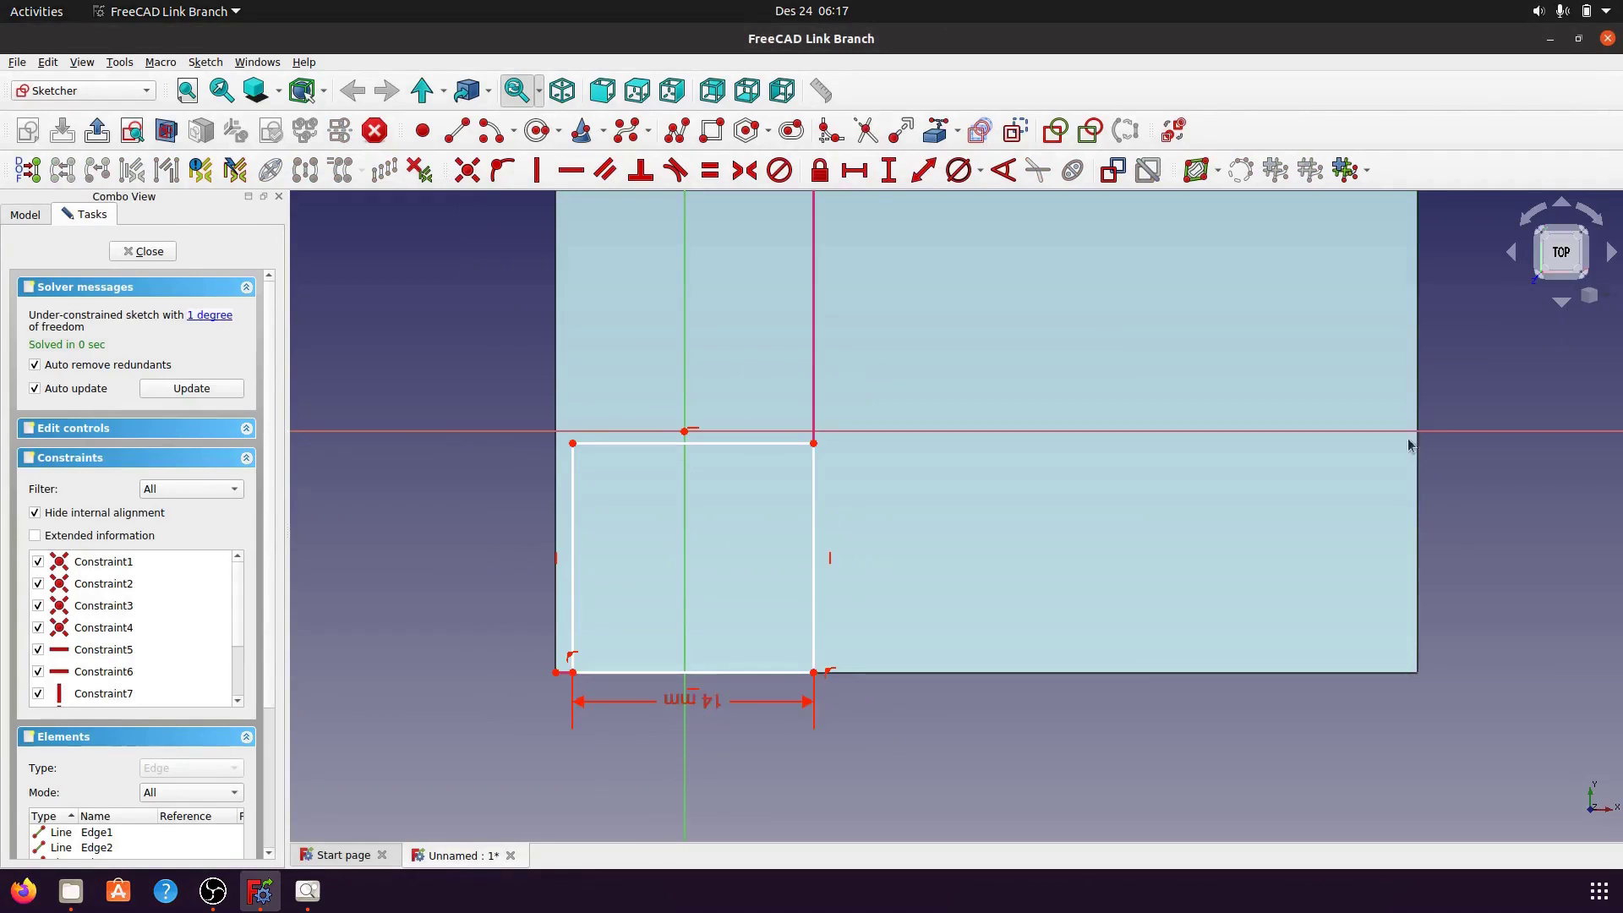
click(1593, 218)
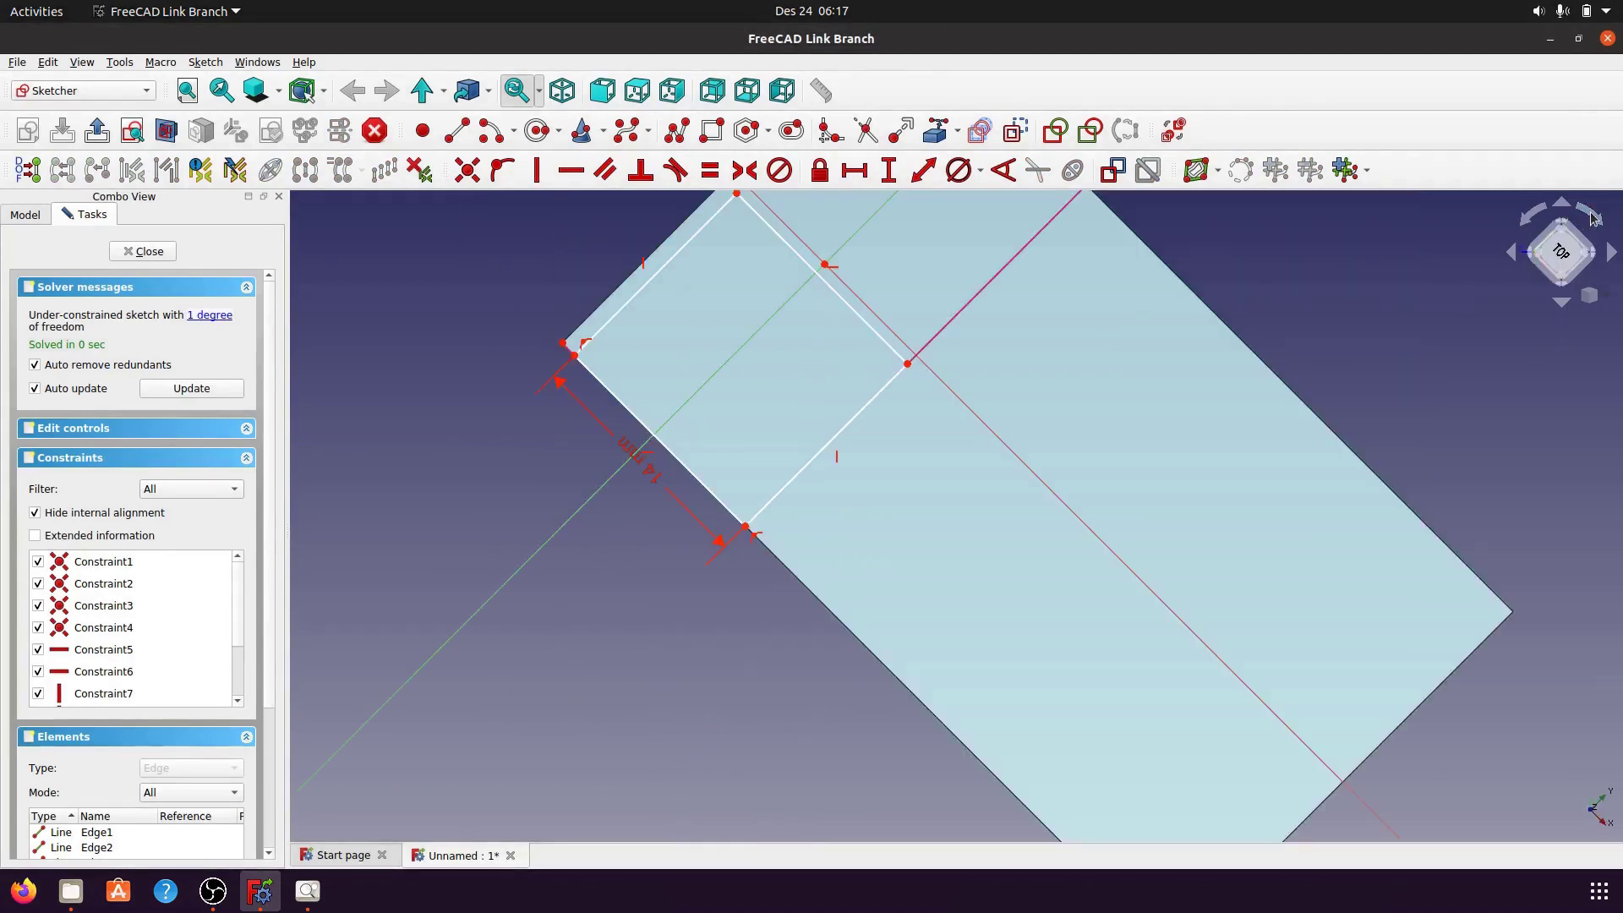
click(1592, 217)
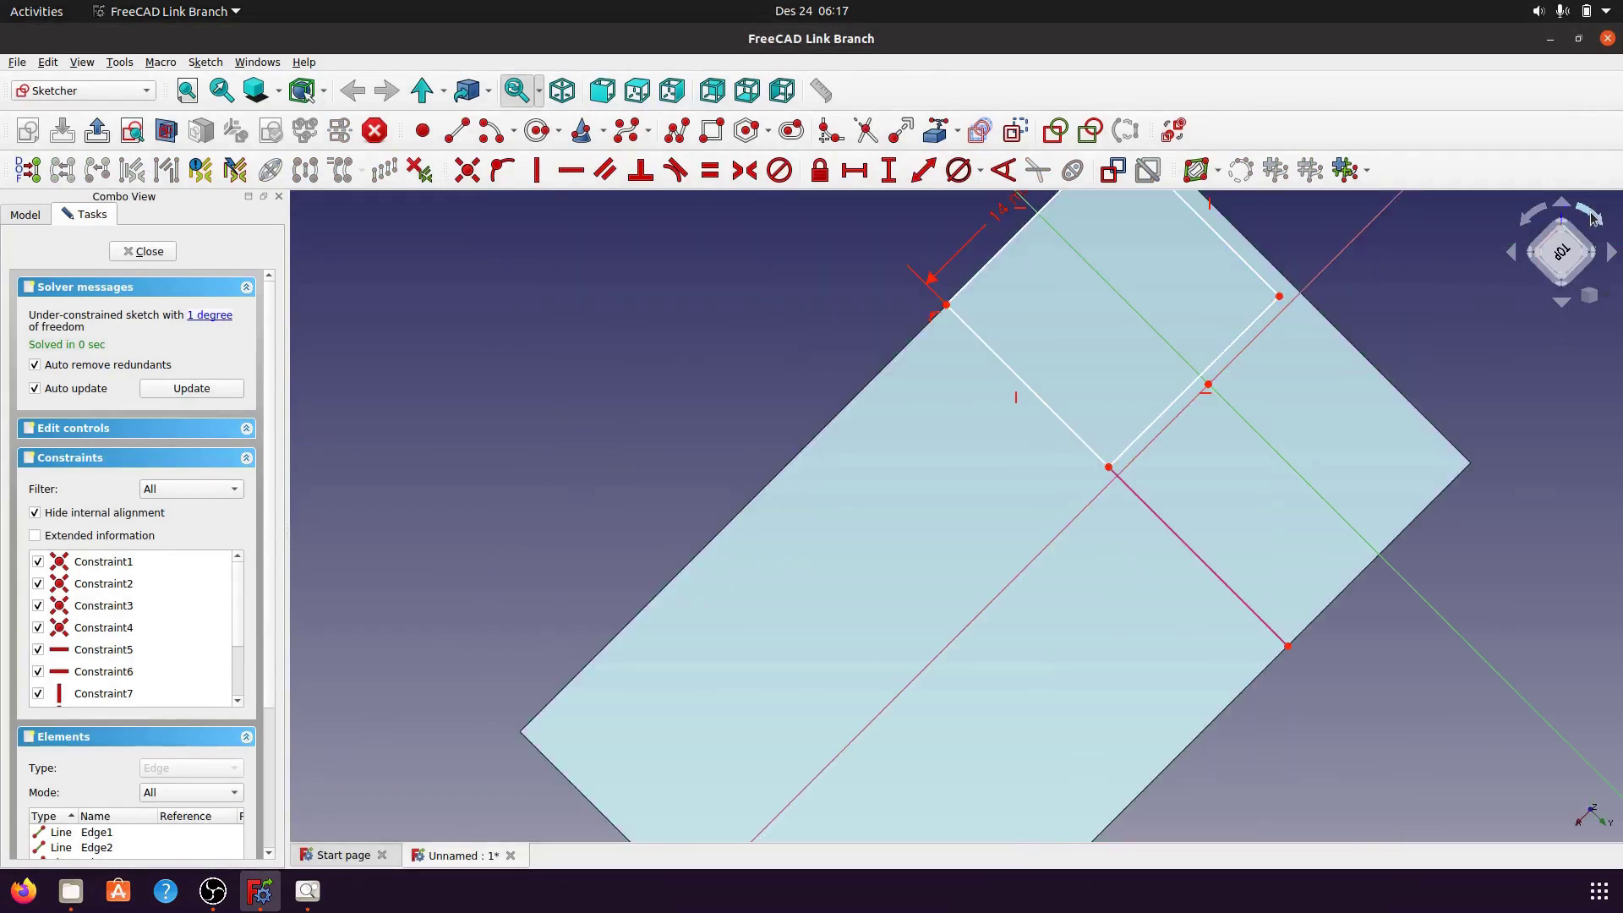
click(1592, 217)
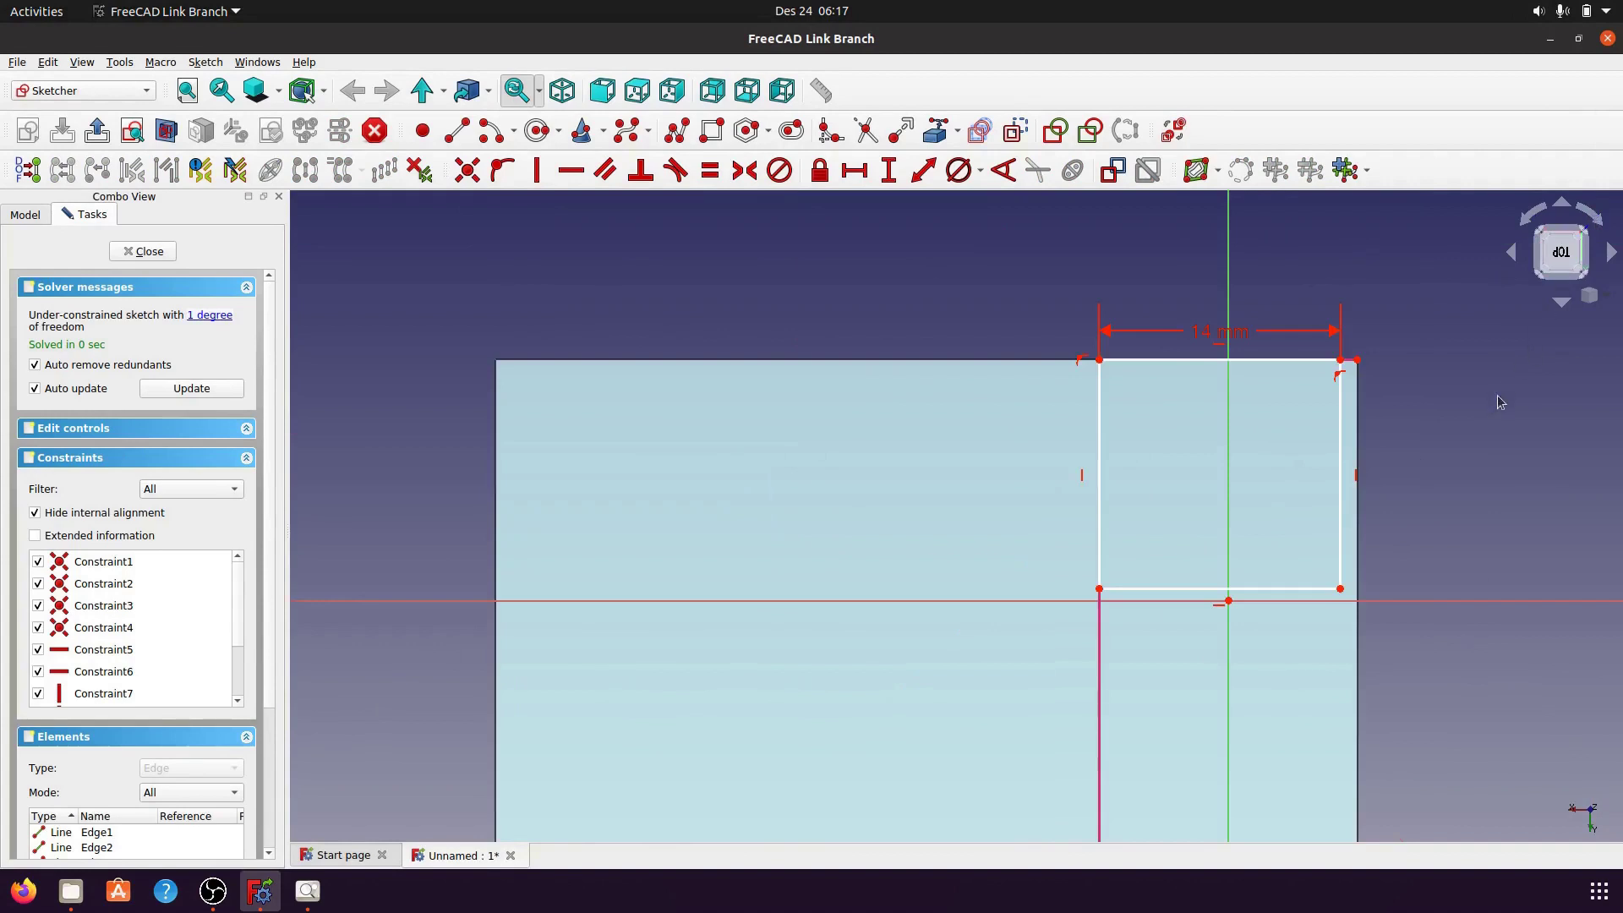
mouse_move(1496, 448)
middle_down()
mouse_move(1381, 355)
mouse_move(1286, 330)
middle_up()
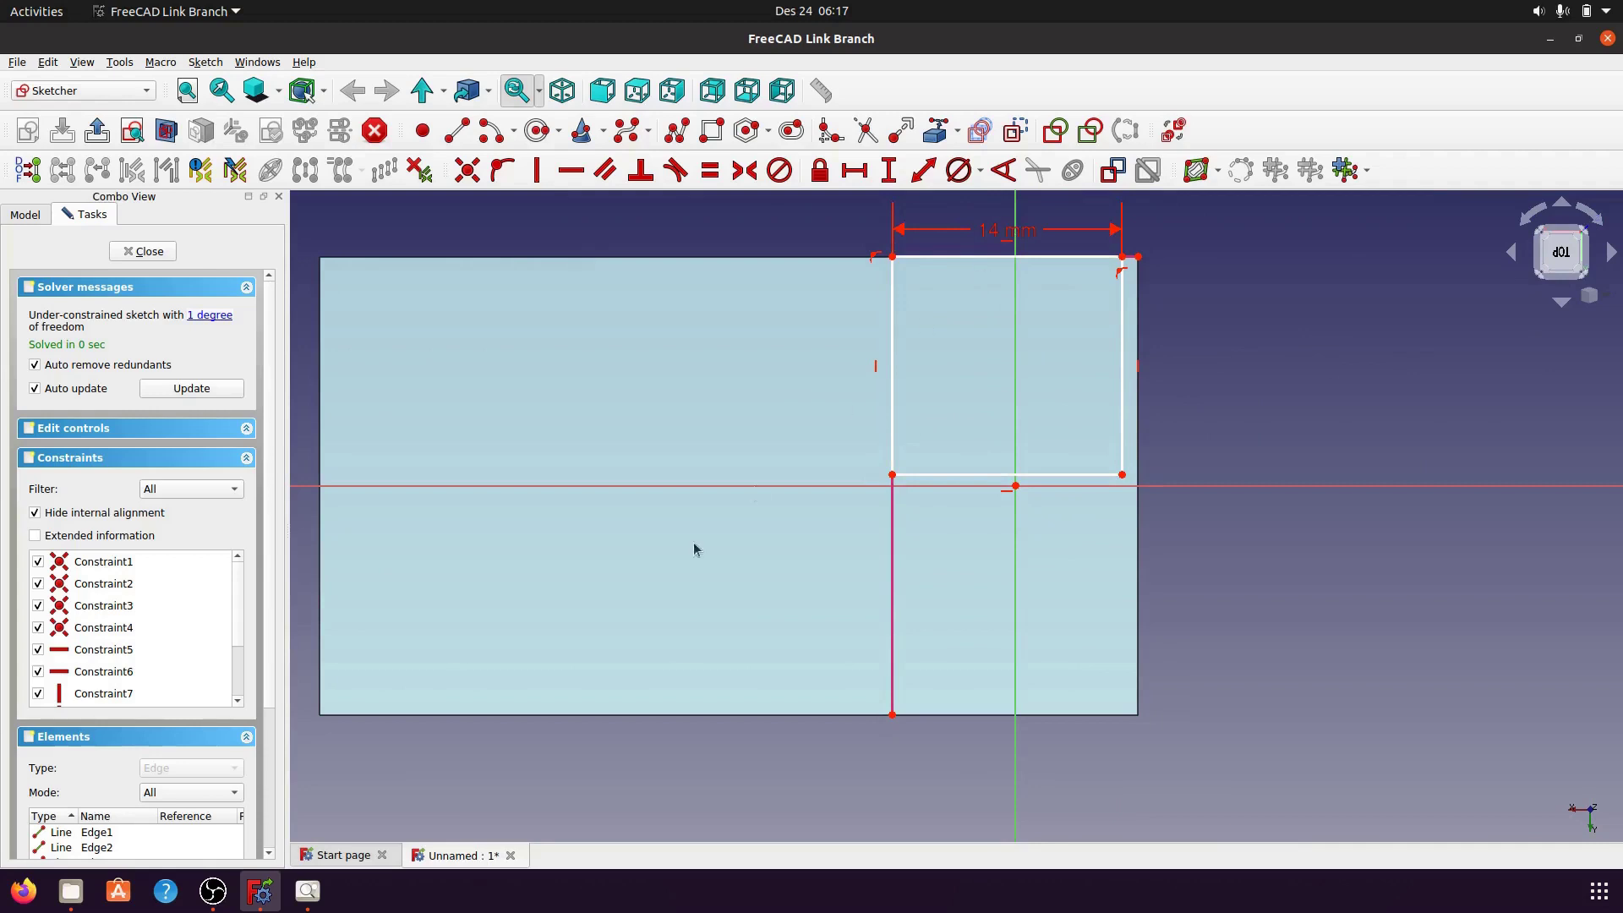
- Review the reference drawing, then close the second sketch and clear the selection
click(306, 895)
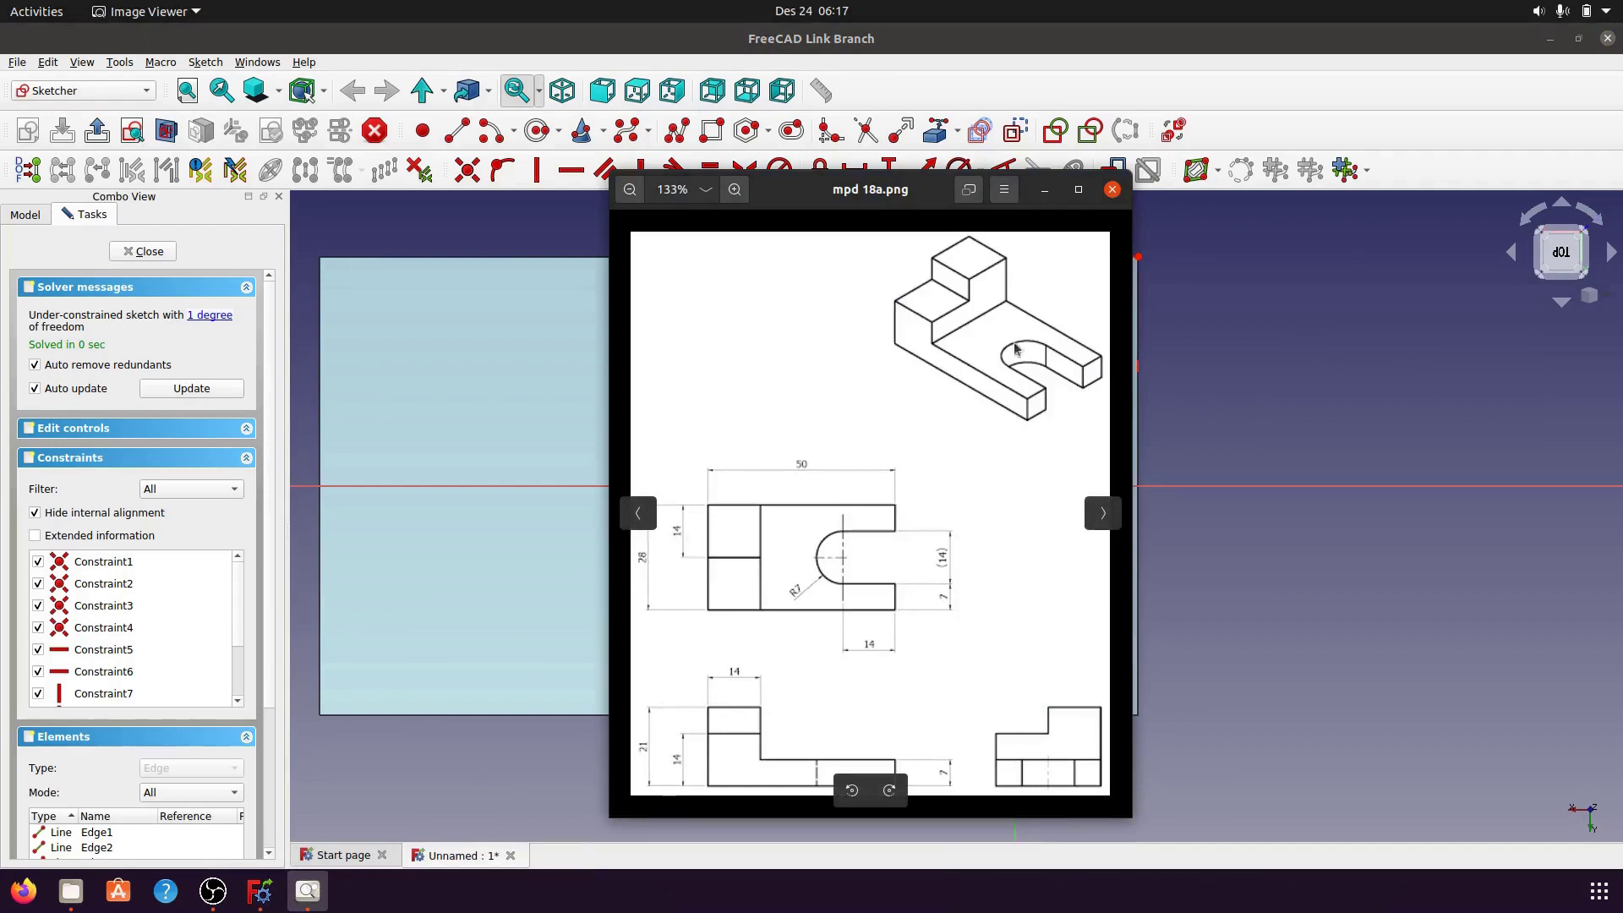
click(1046, 191)
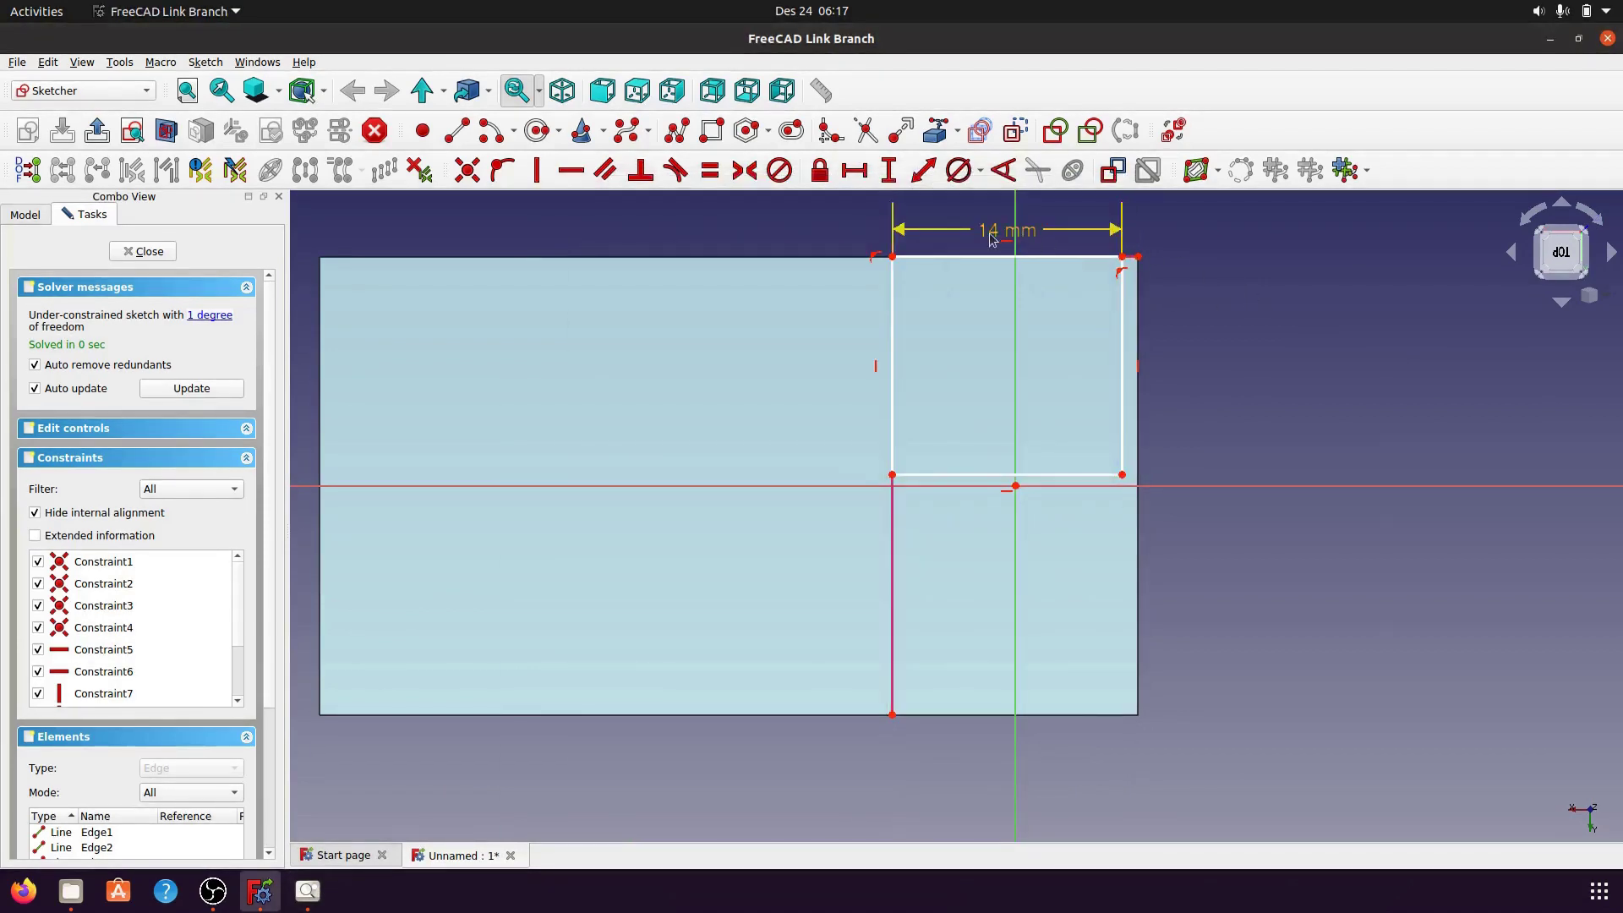
click(146, 252)
click(1251, 282)
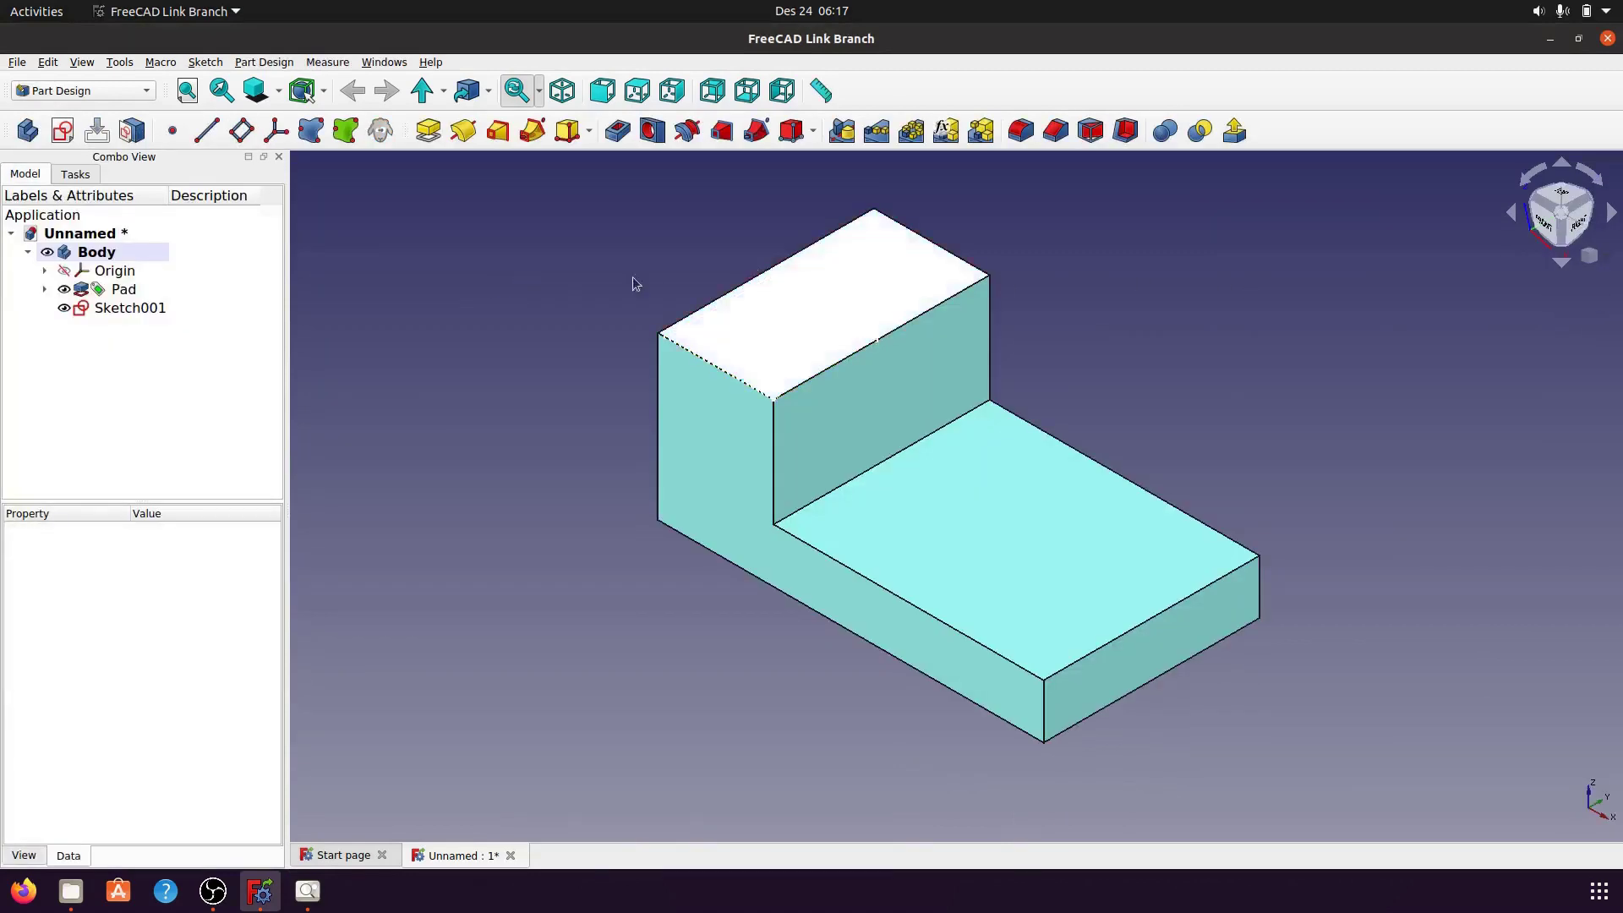
- In the Pad's base sketch, change the 15 mm width dimension to 14 mm
click(47, 289)
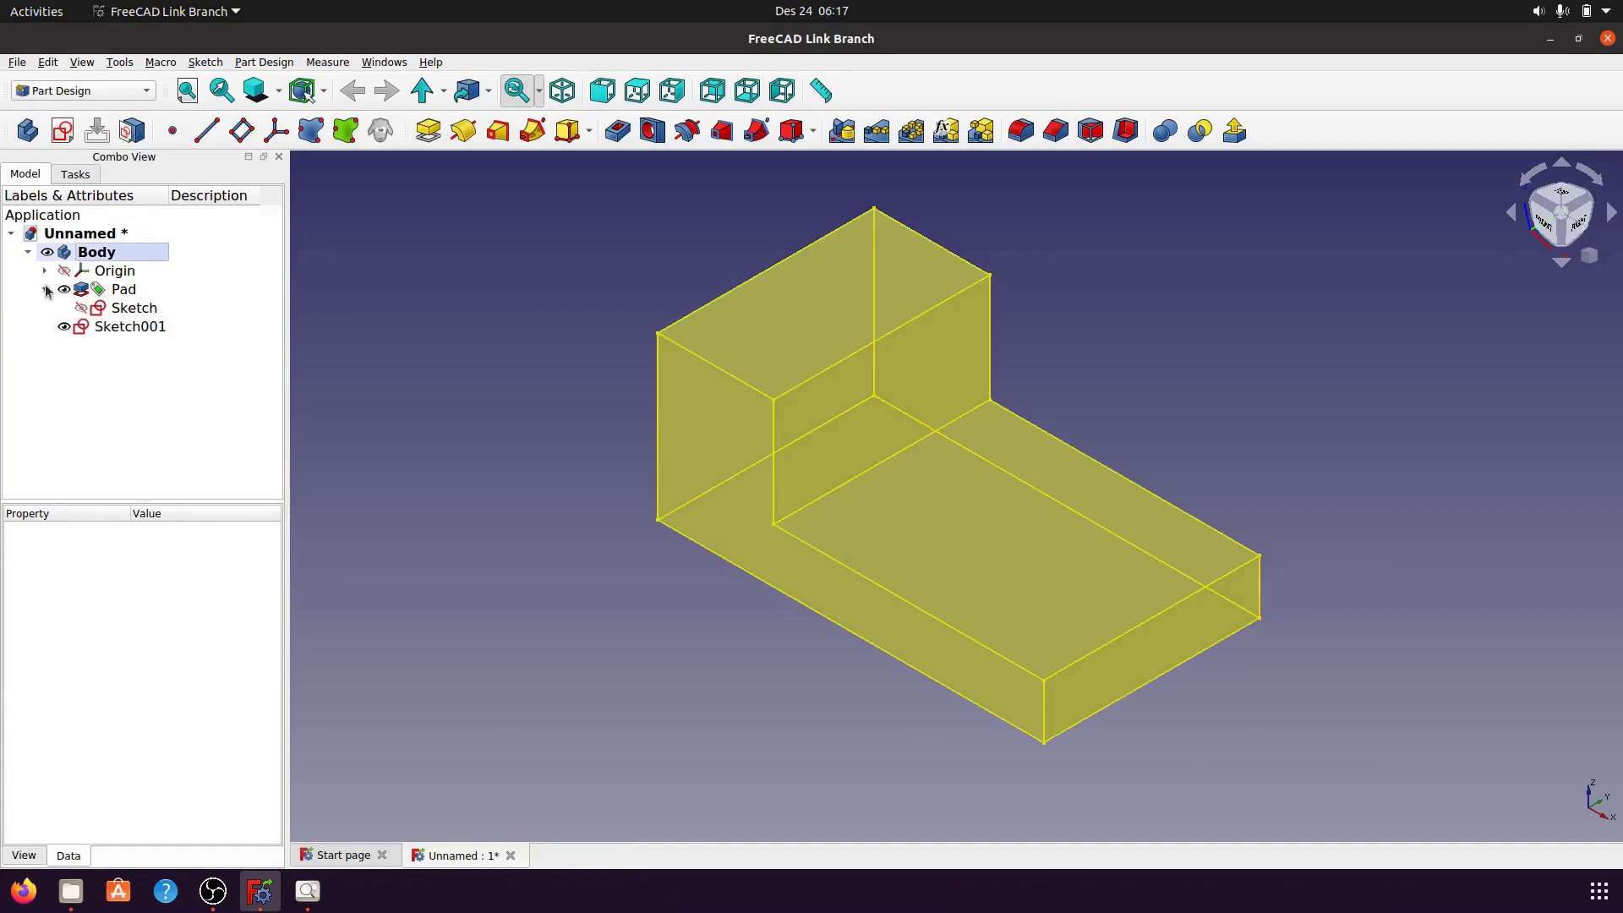
right_click(142, 309)
click(172, 320)
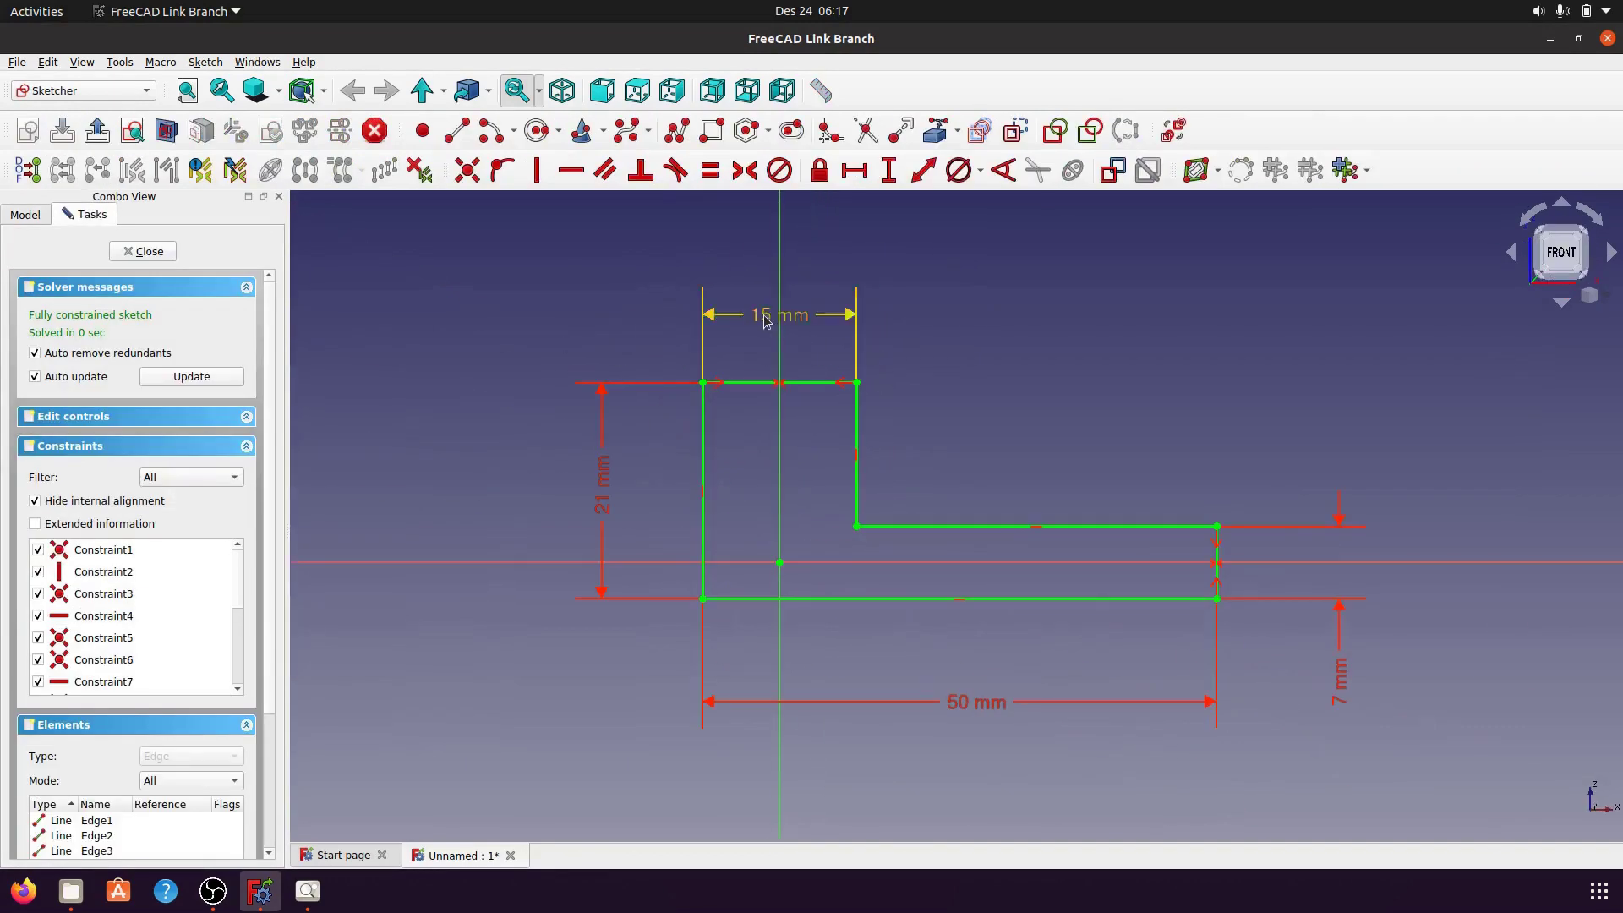
double_click(762, 318)
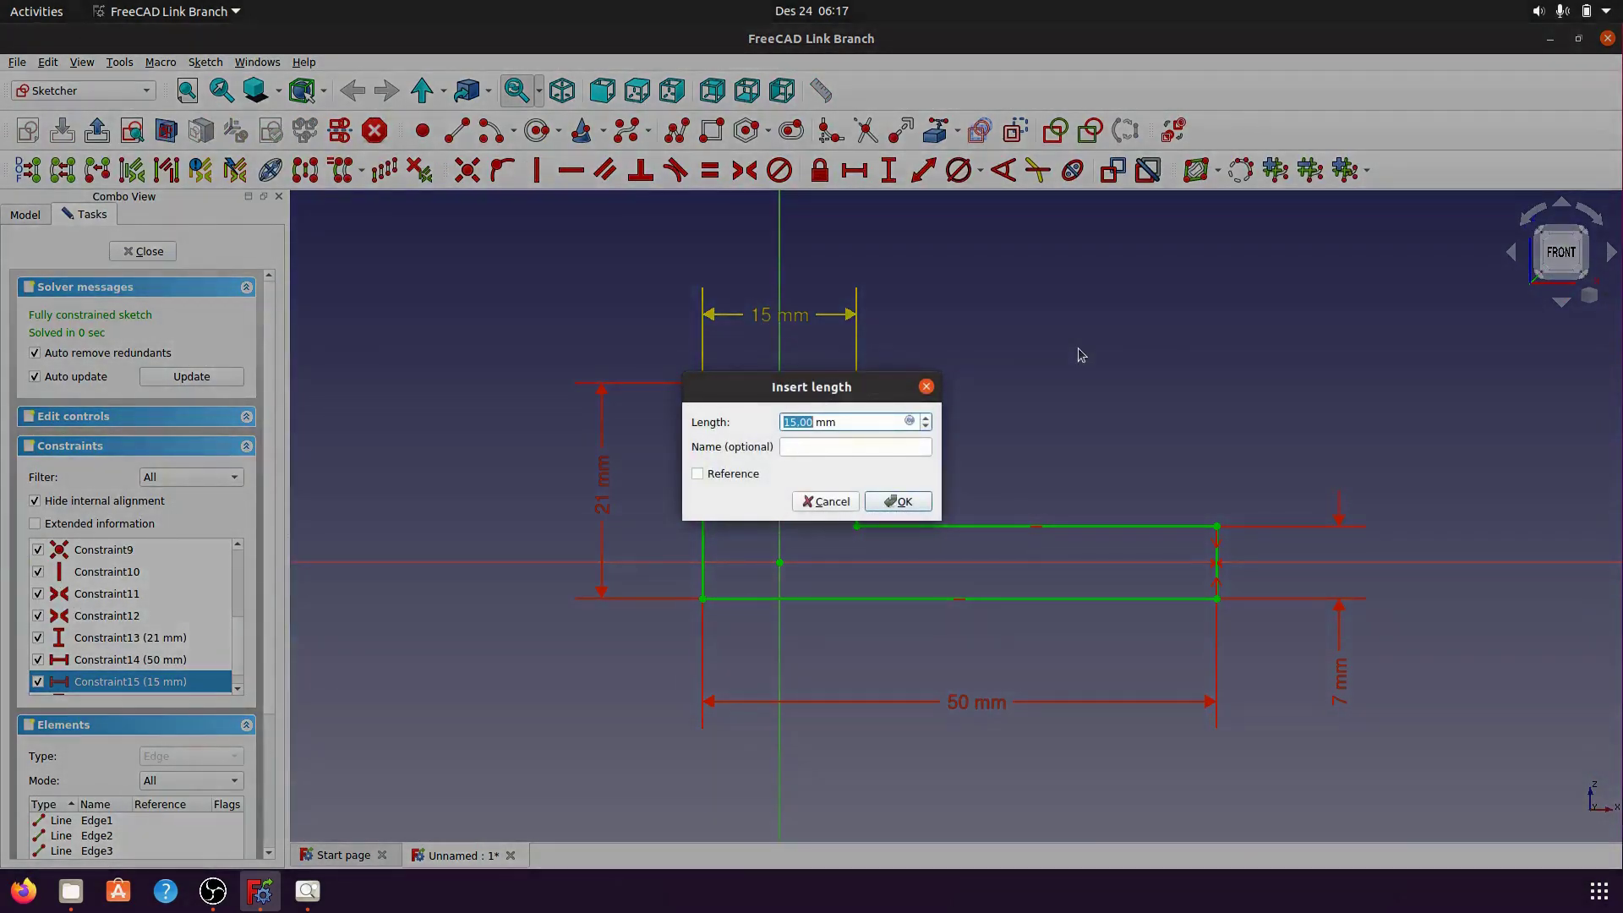
text(1)
click(920, 503)
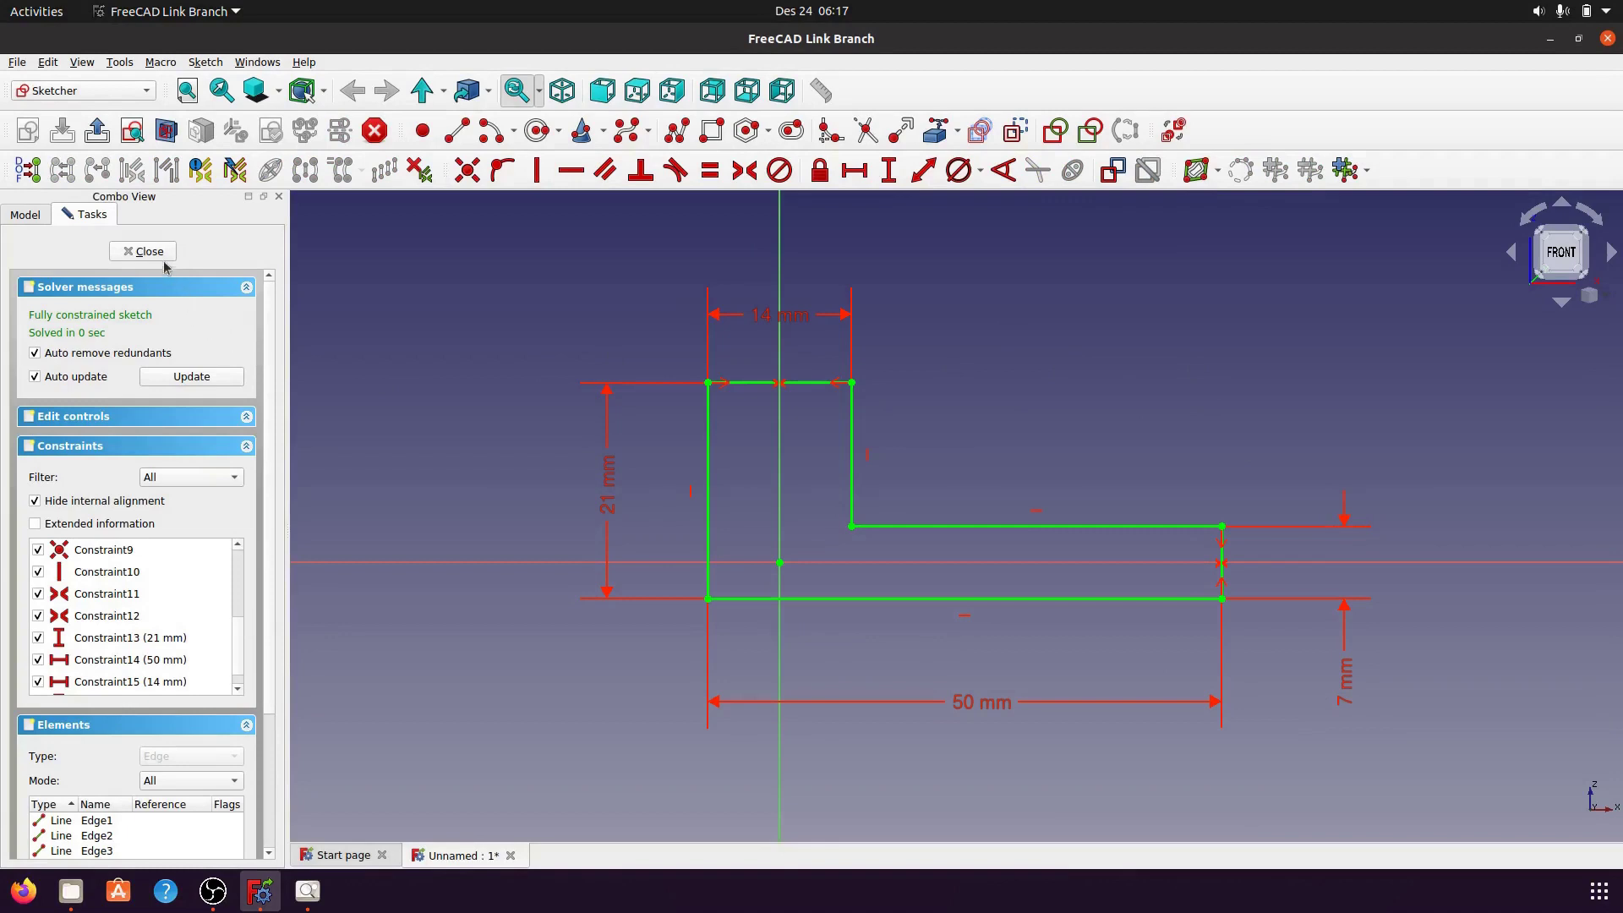
click(484, 541)
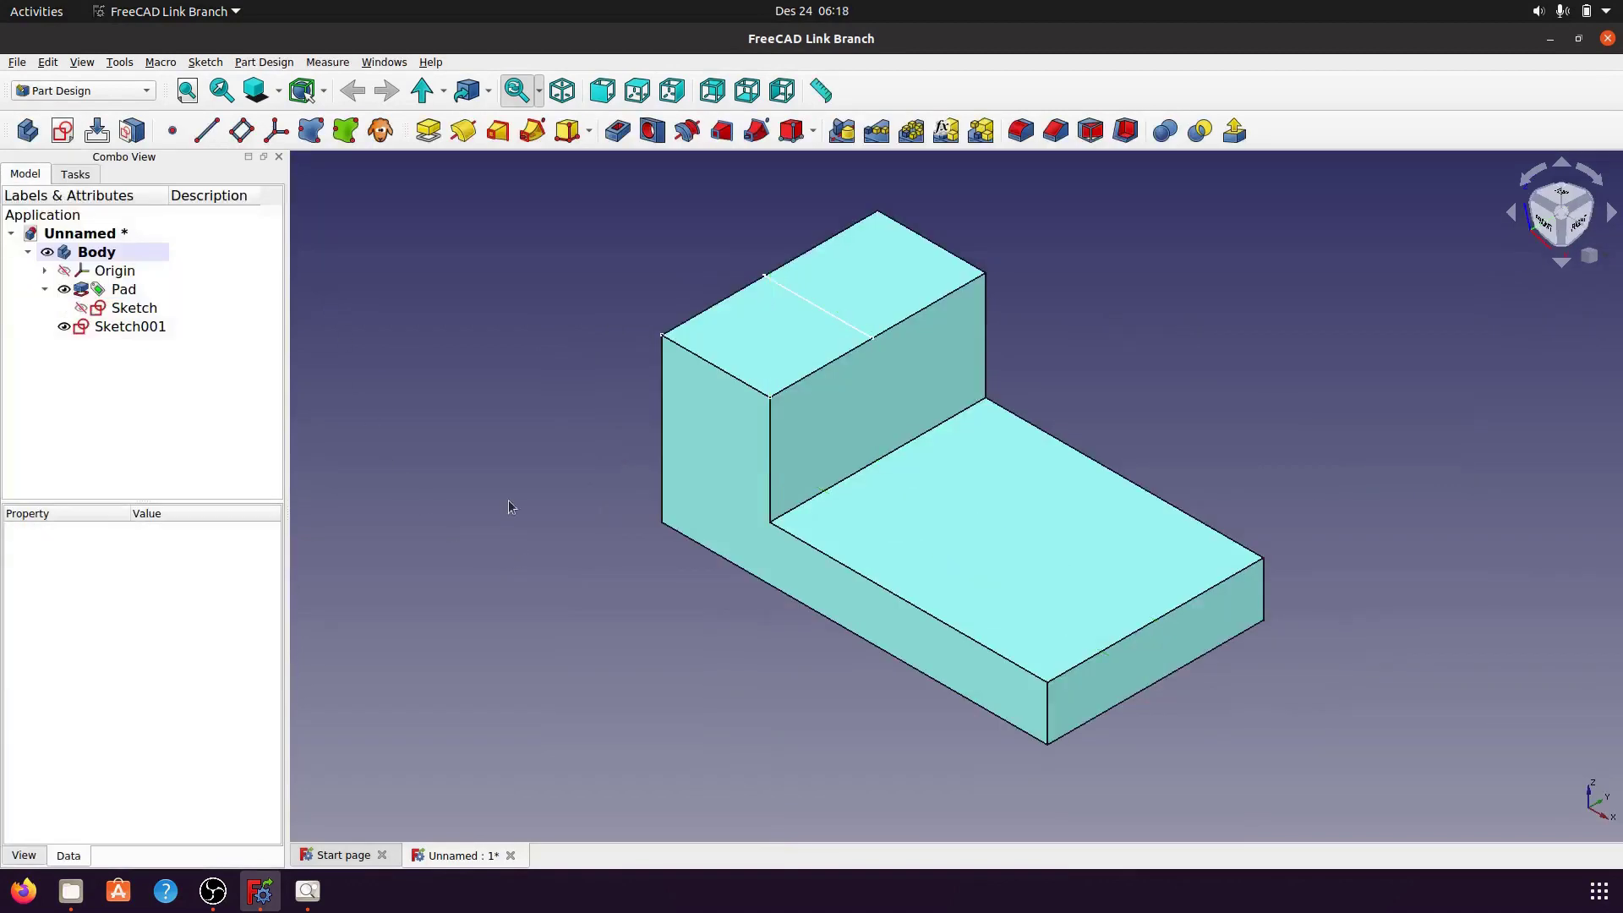
right_click(136, 329)
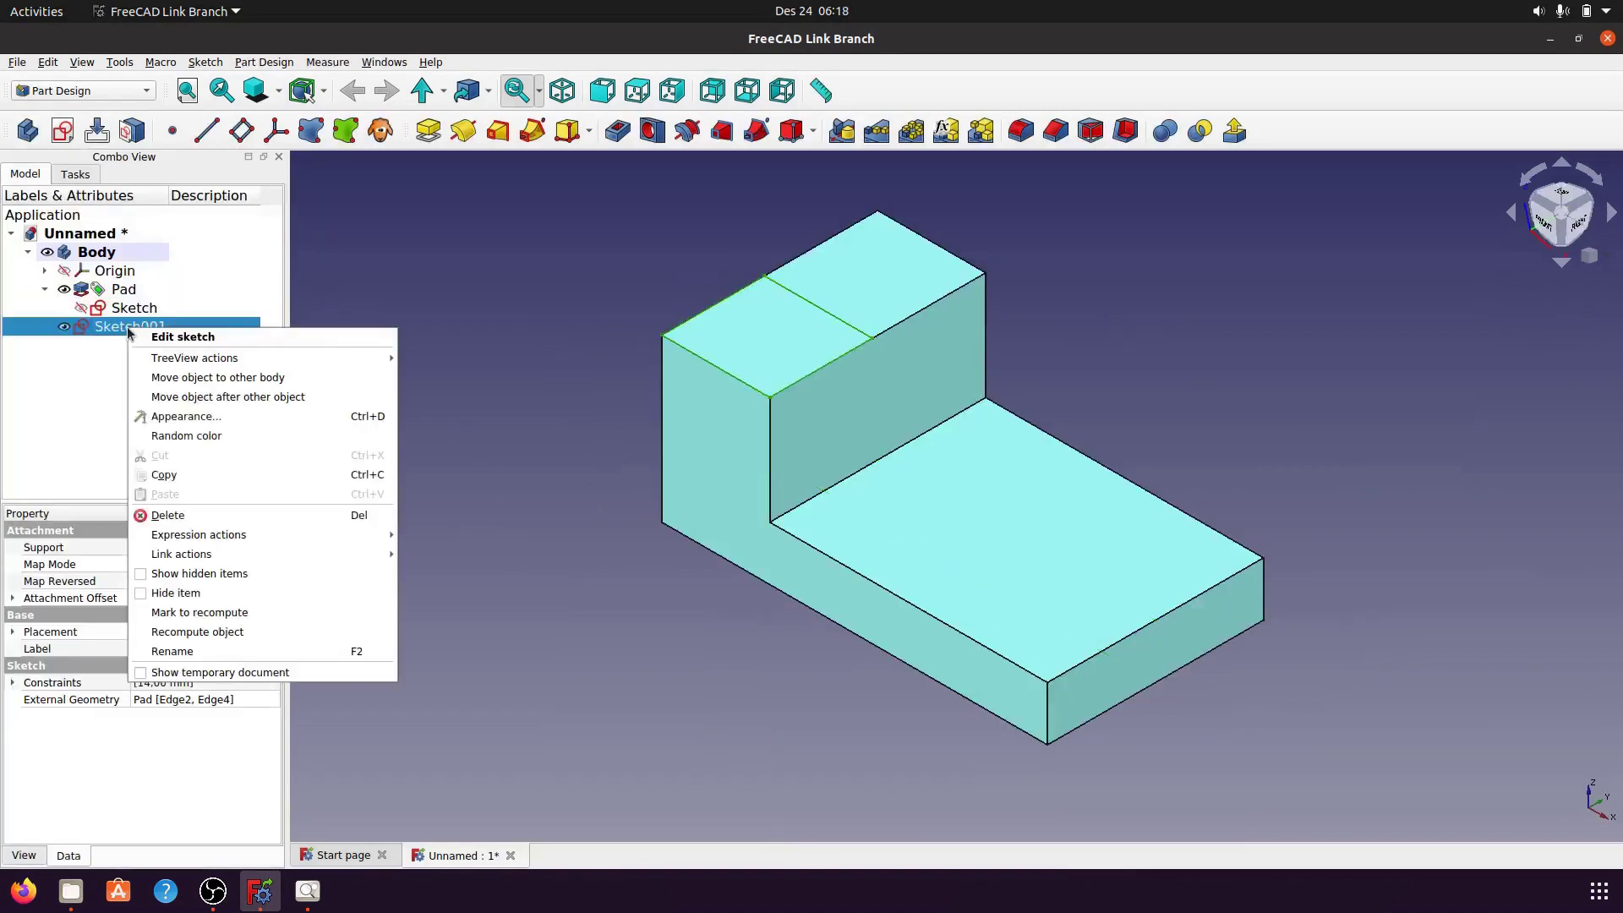
- Reopen Sketch001, frame the small rectangle and nudge its 14 mm label upward
click(183, 336)
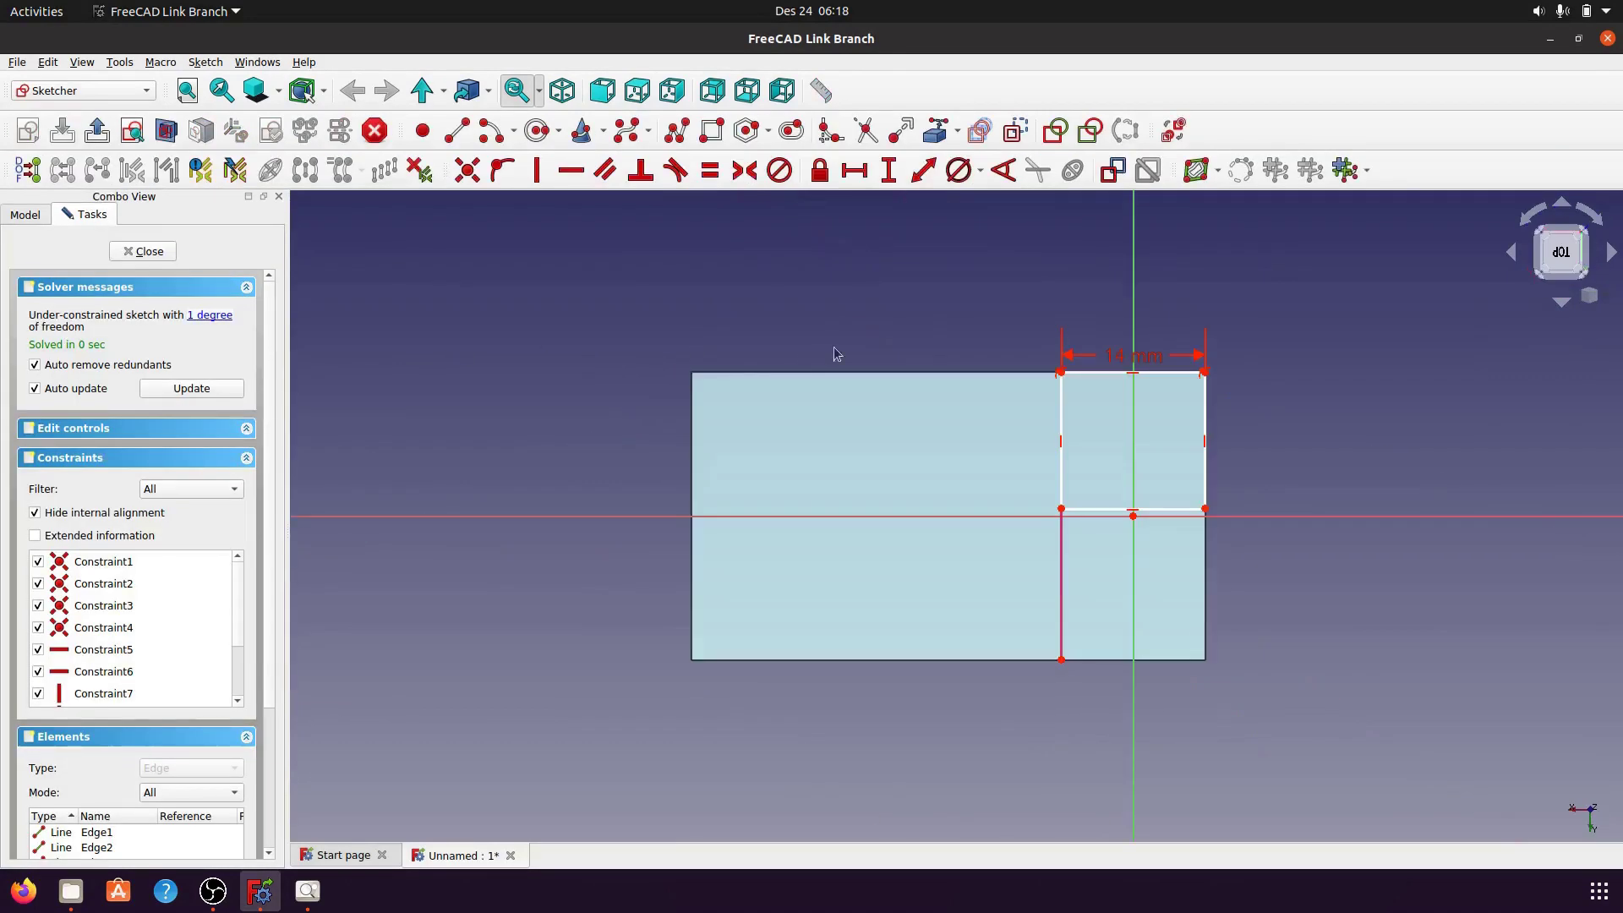
middle_drag(1379, 474, 1196, 470)
key(Up)
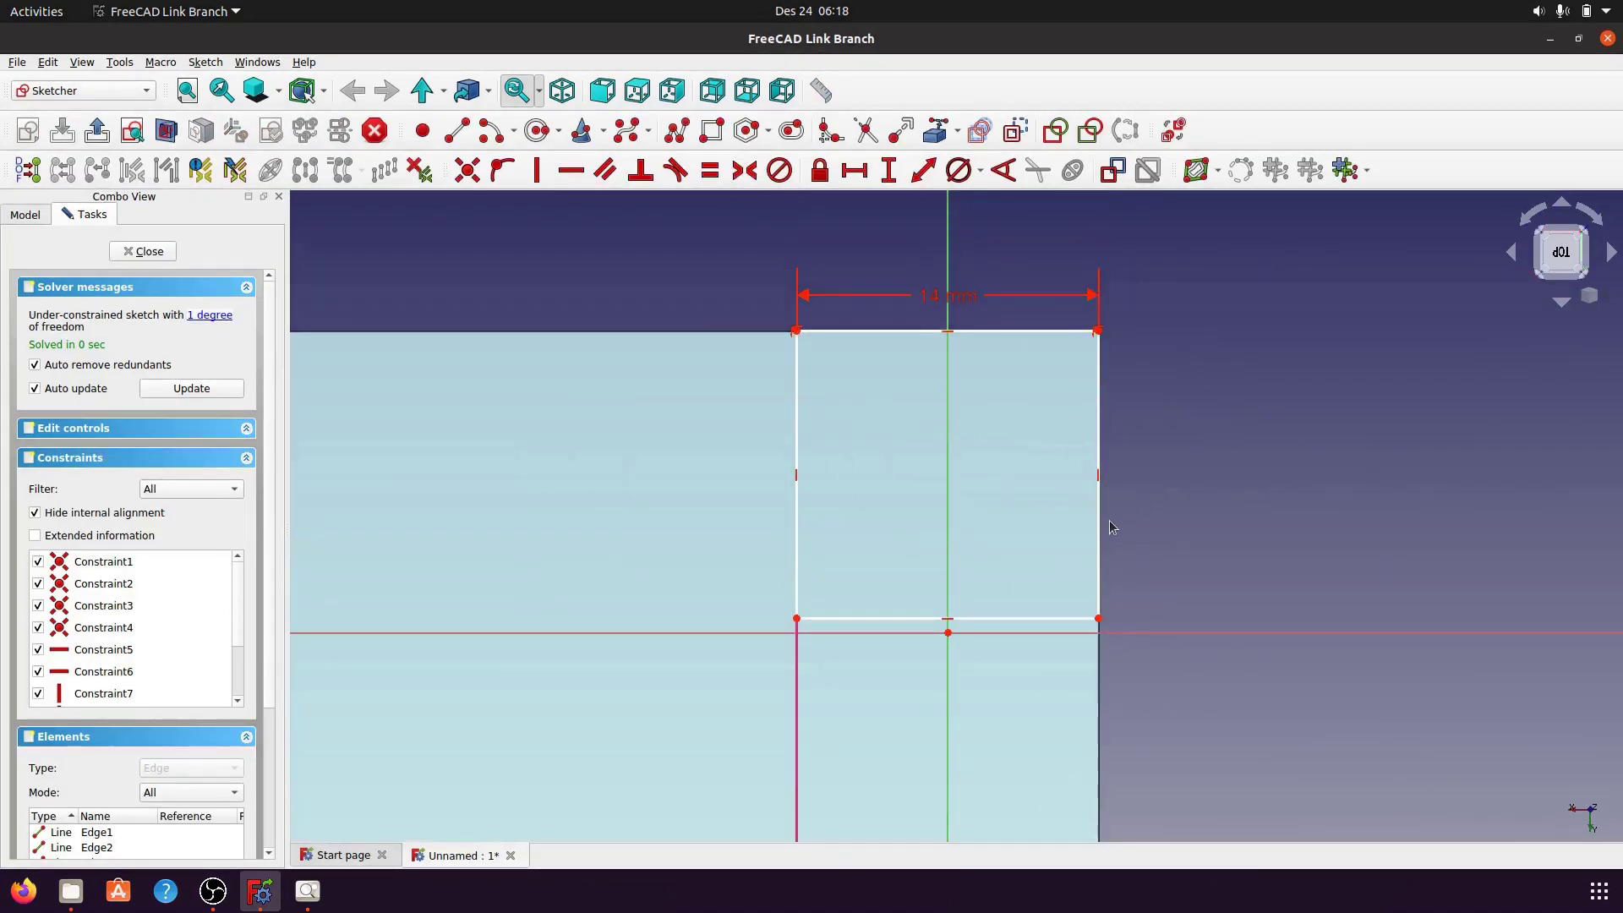
drag(964, 296, 964, 258)
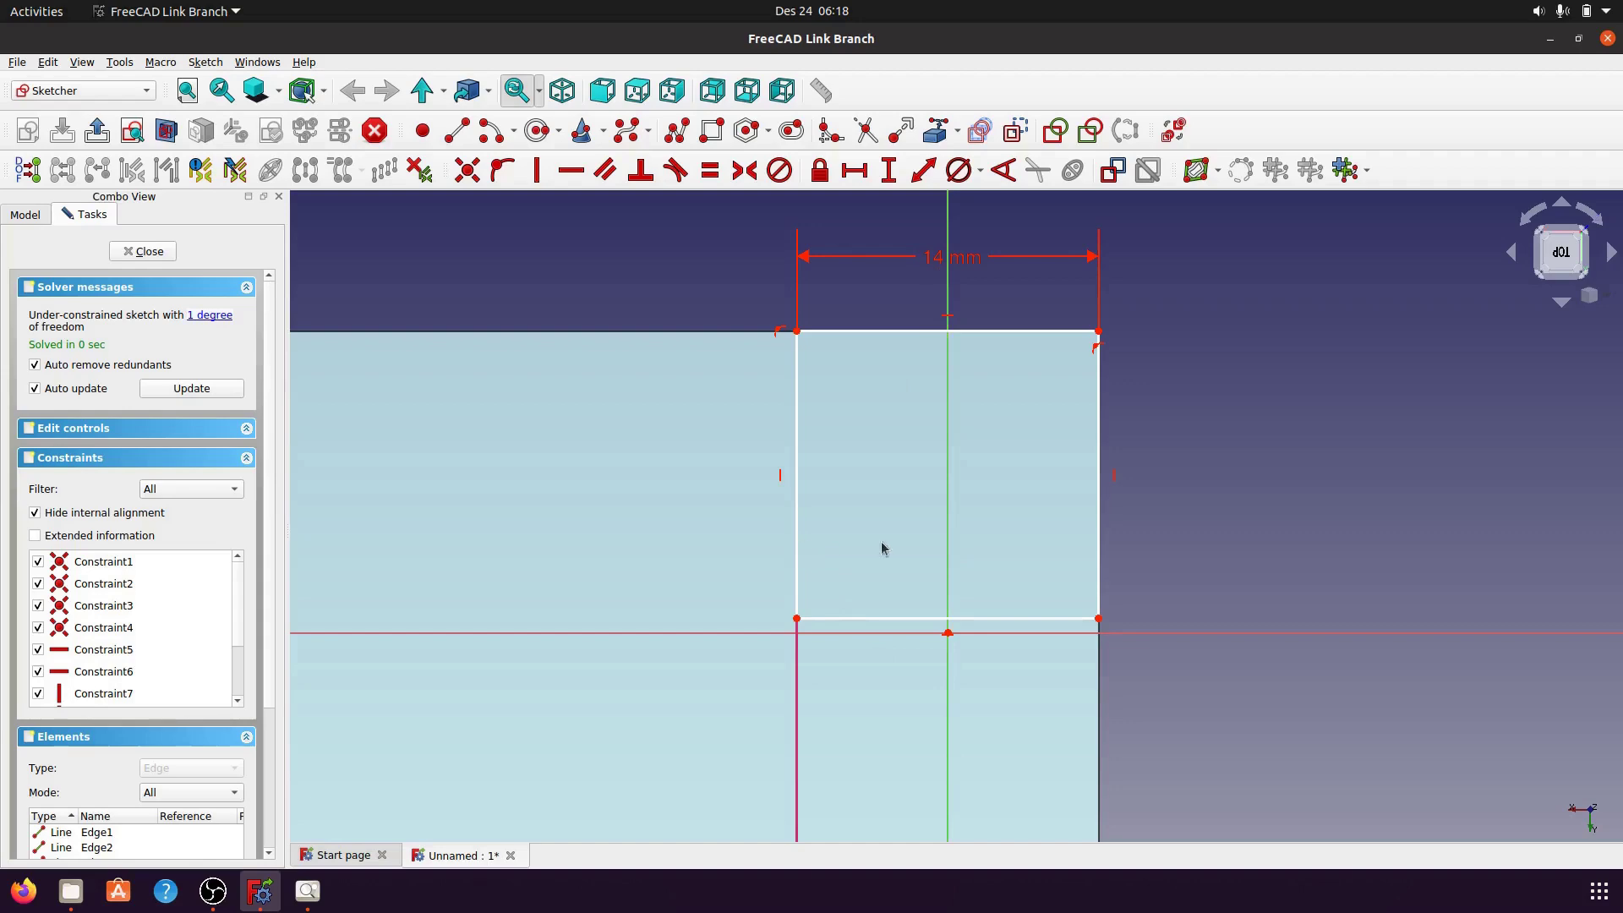
- Constrain the square's right edge to a 14 mm vertical length and close the sketch
click(1099, 520)
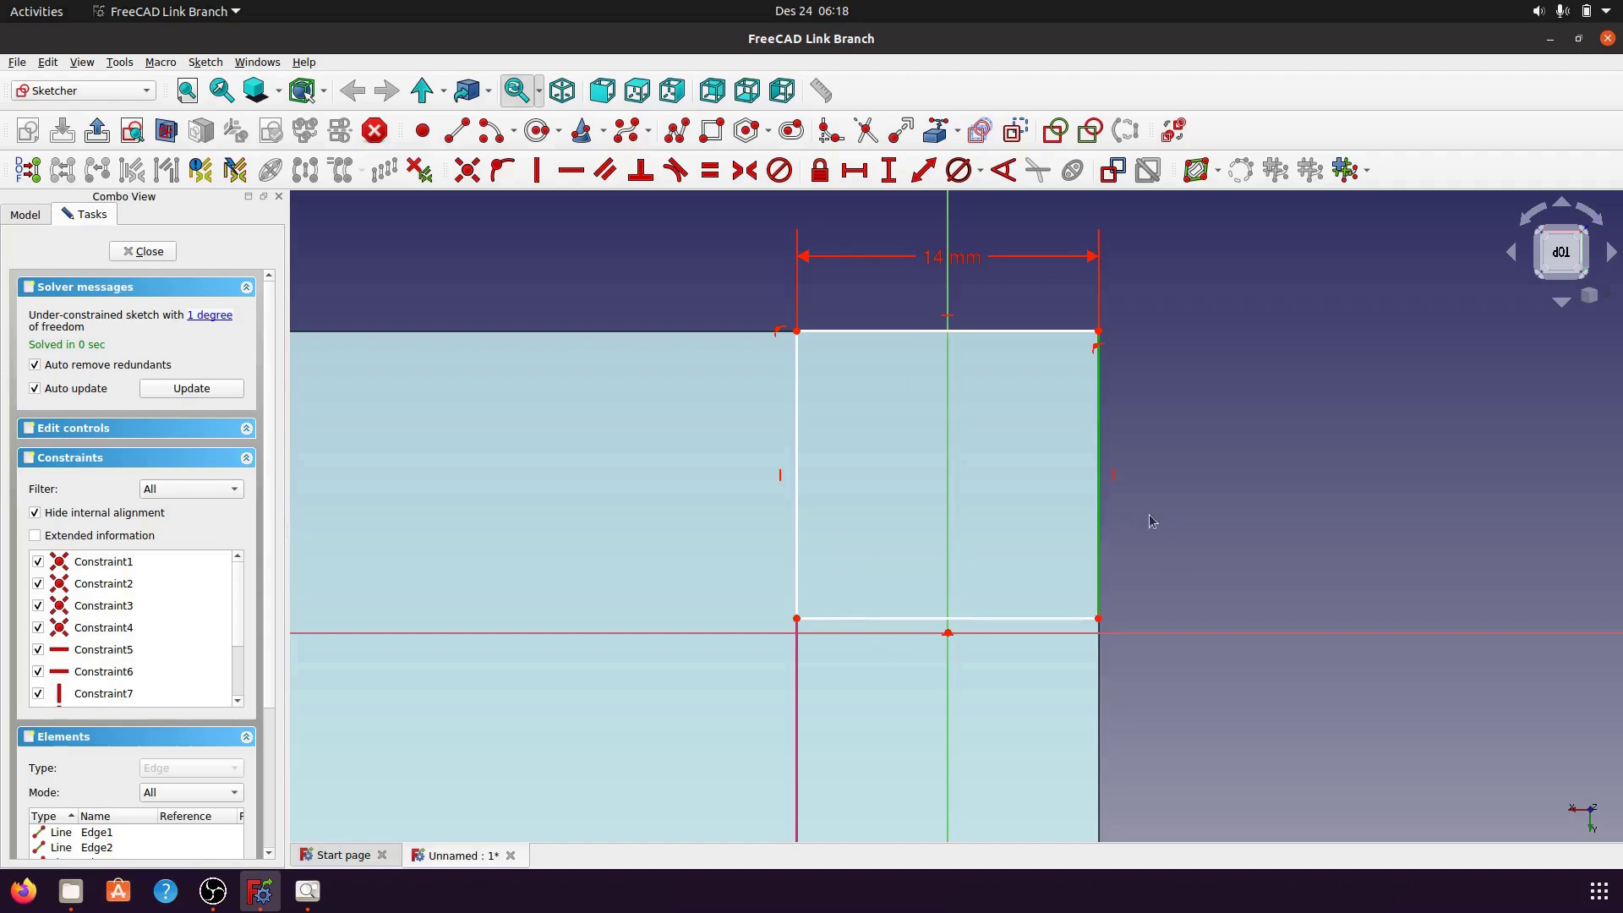
click(889, 170)
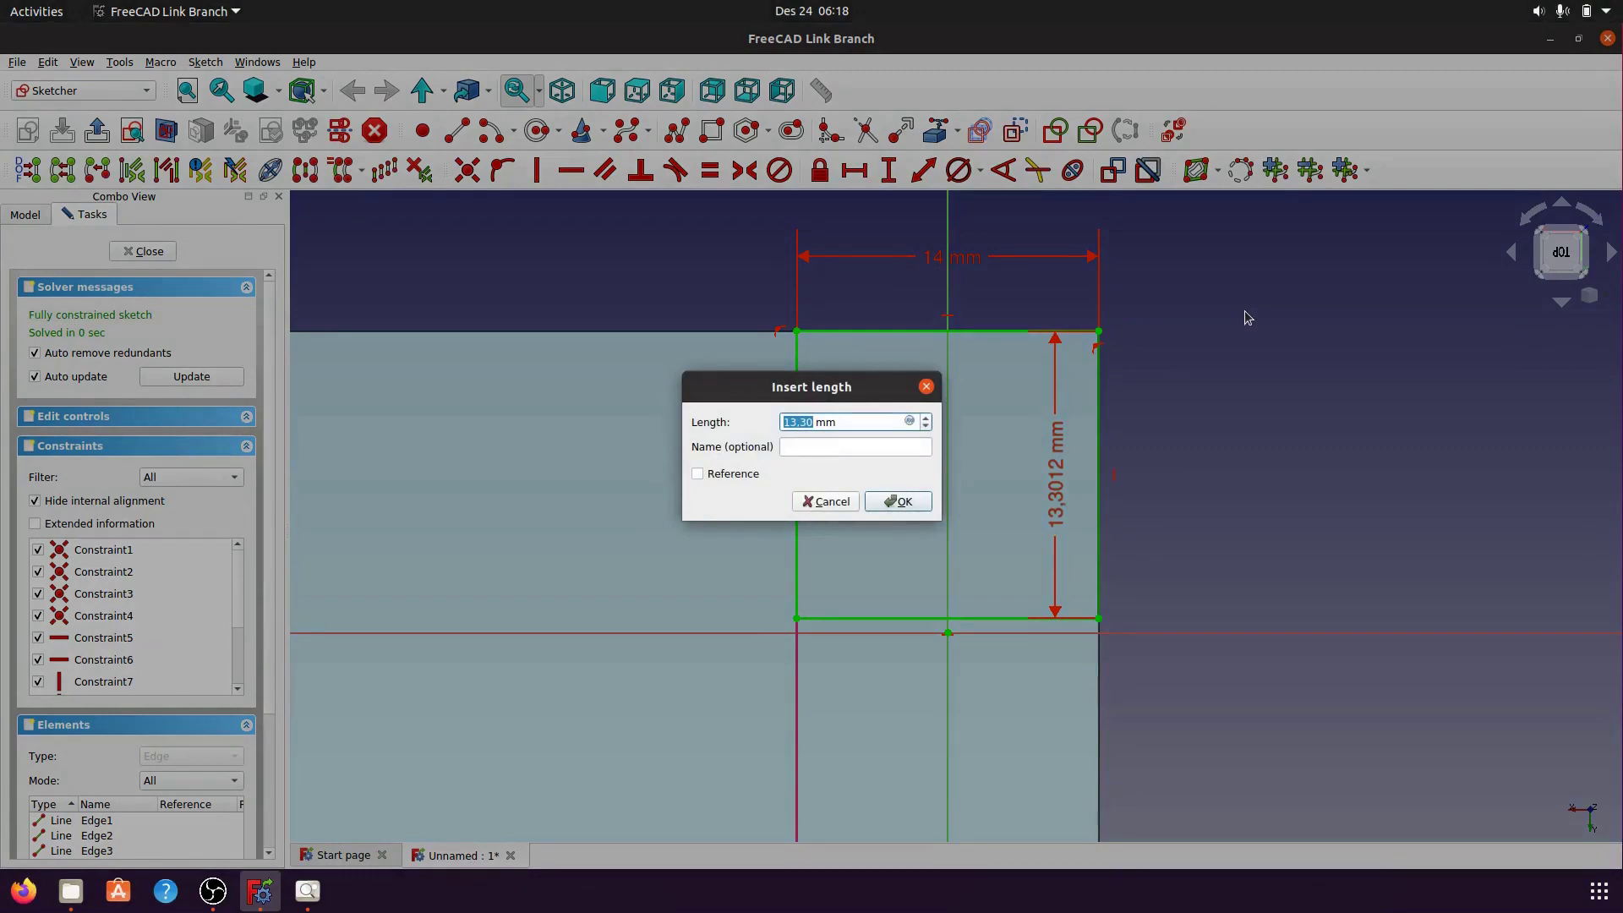
text(1)
click(901, 509)
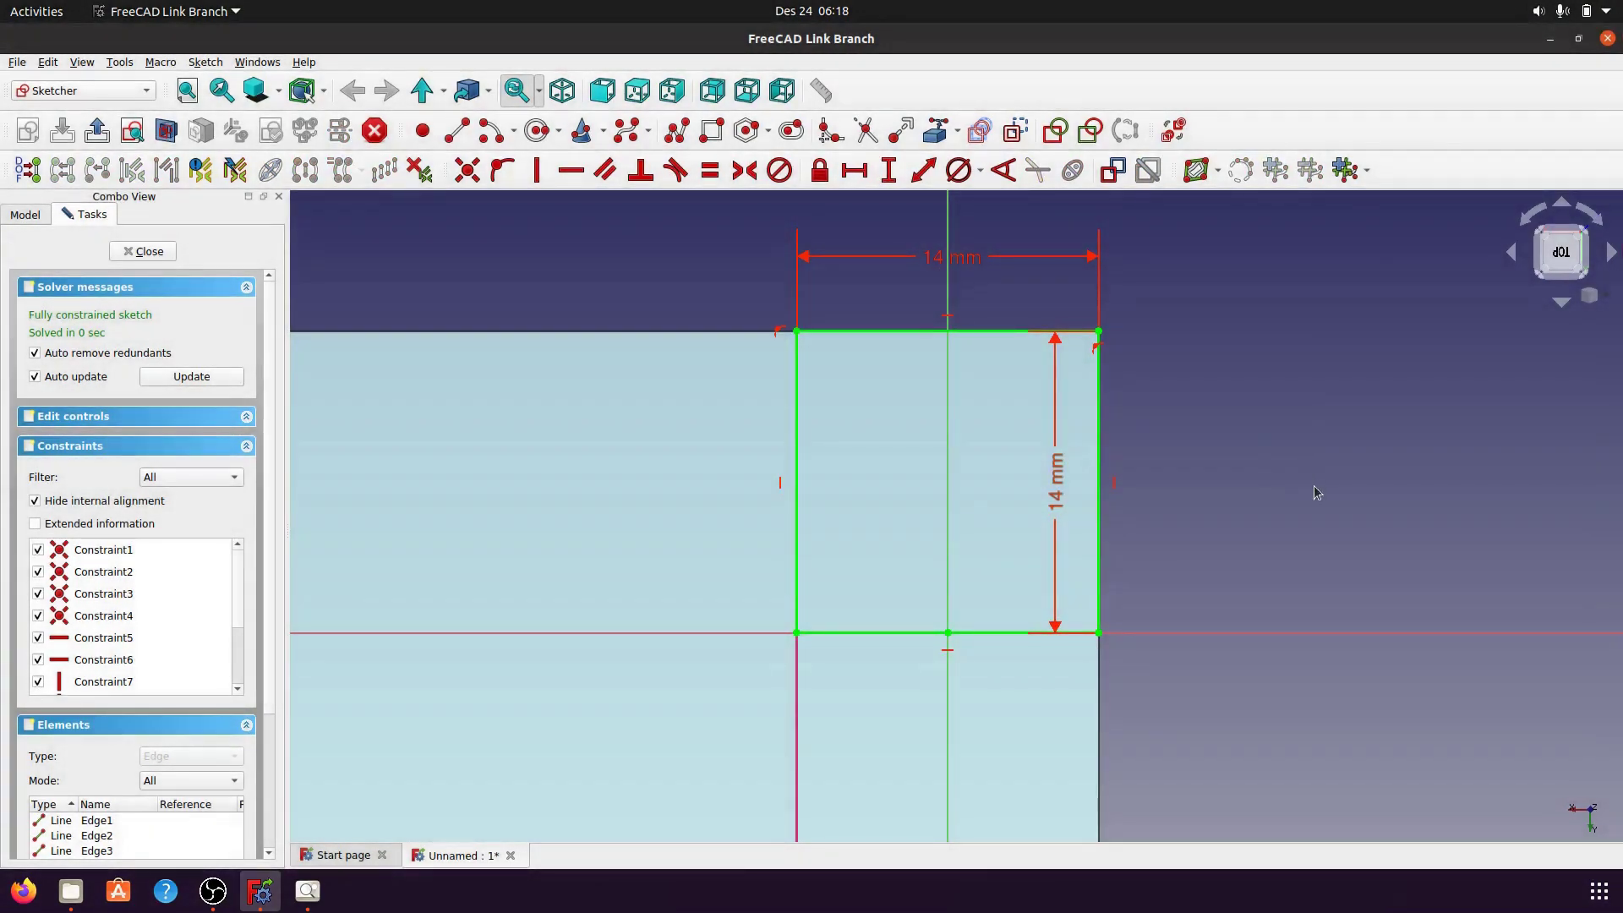
scroll(1315, 495, down, 2)
scroll(1275, 446, down, 2)
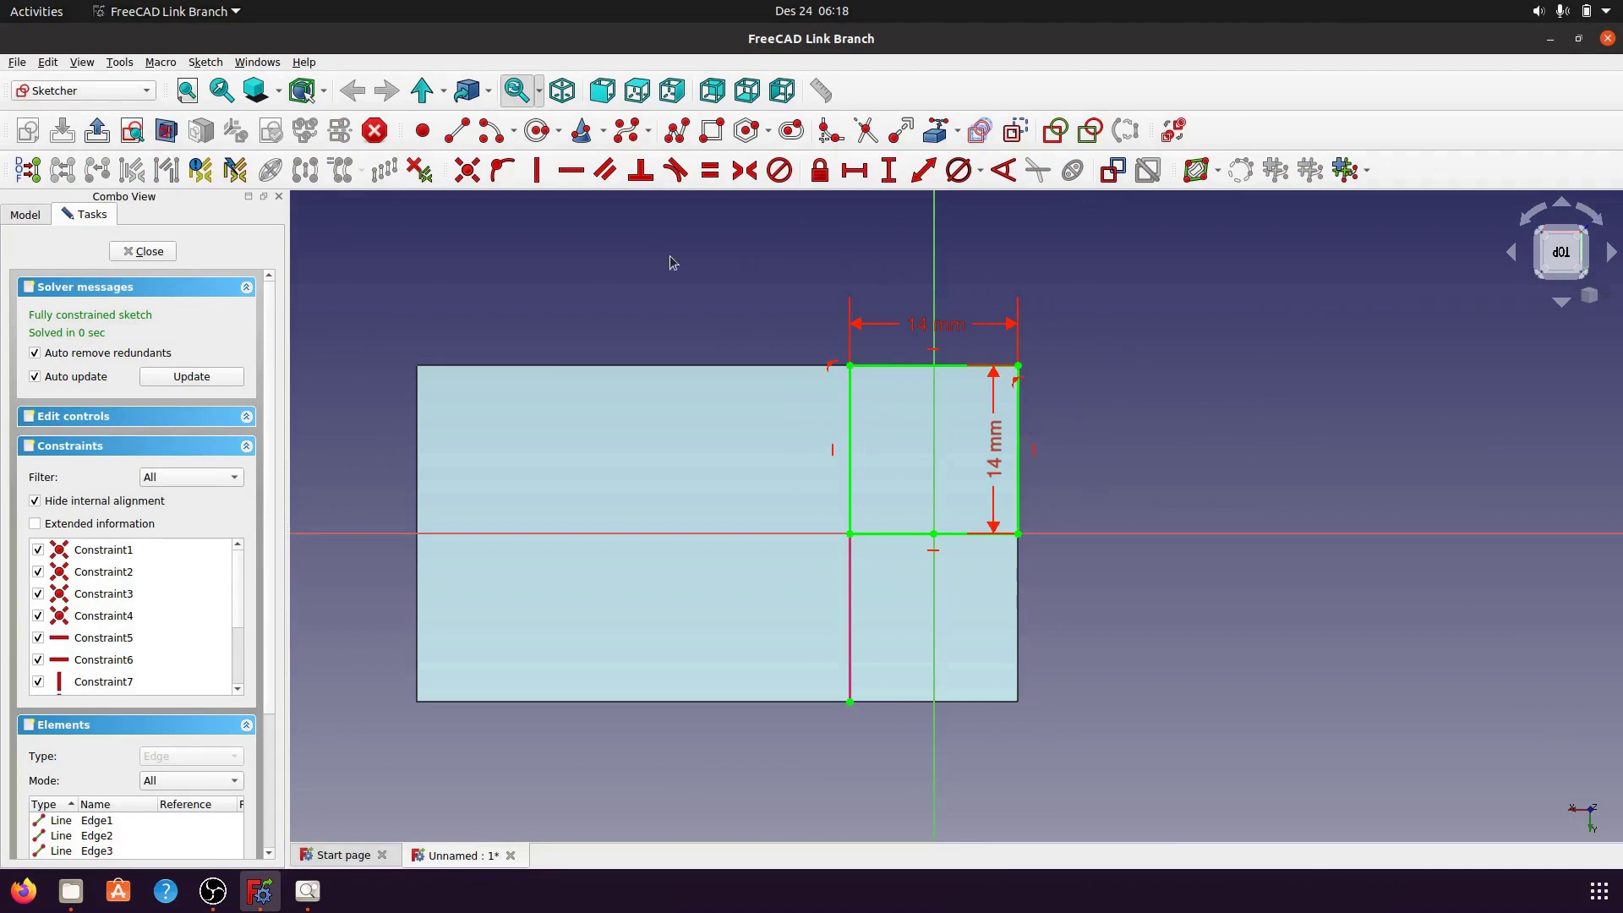
click(157, 252)
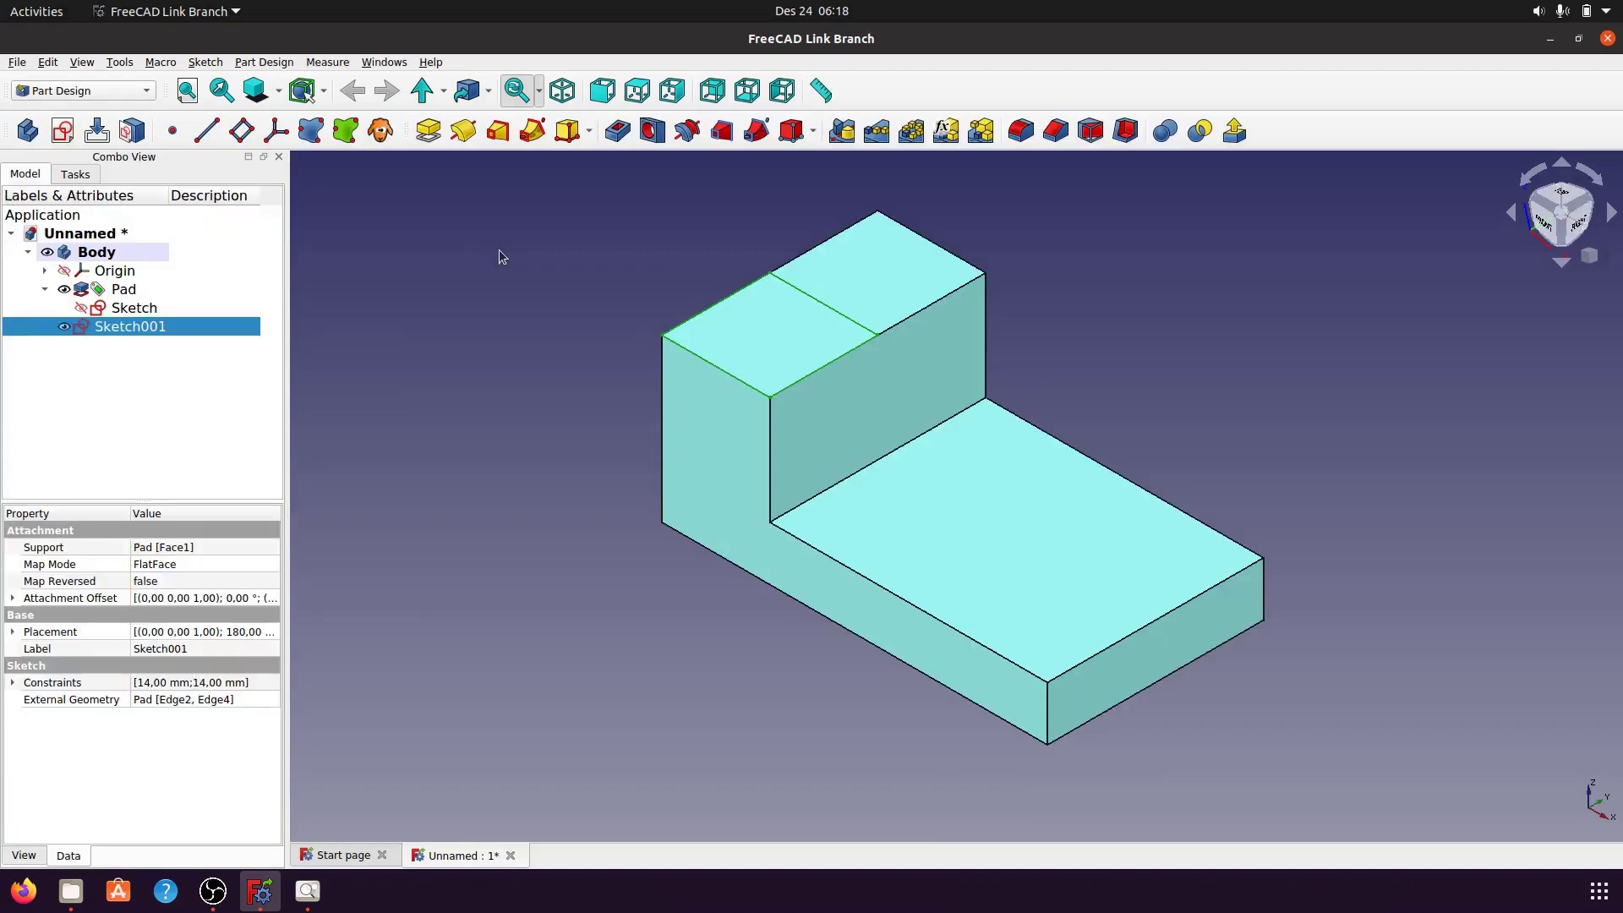
- Pocket Sketch001 7 mm deep into the tall part of the block
click(618, 131)
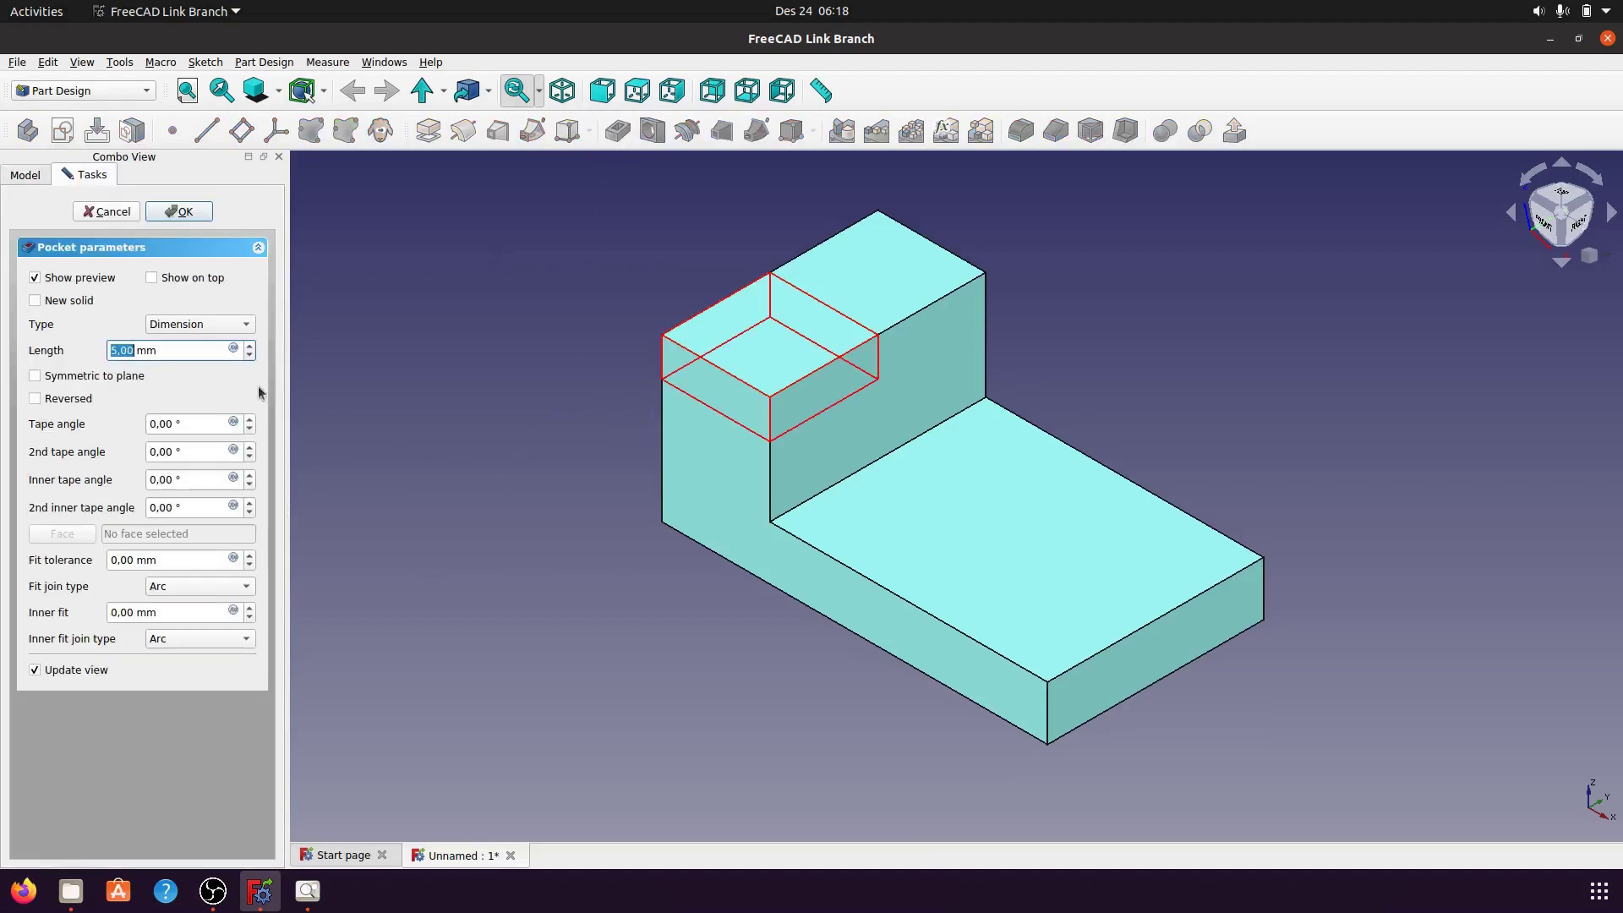
drag(162, 349, 113, 349)
text(7)
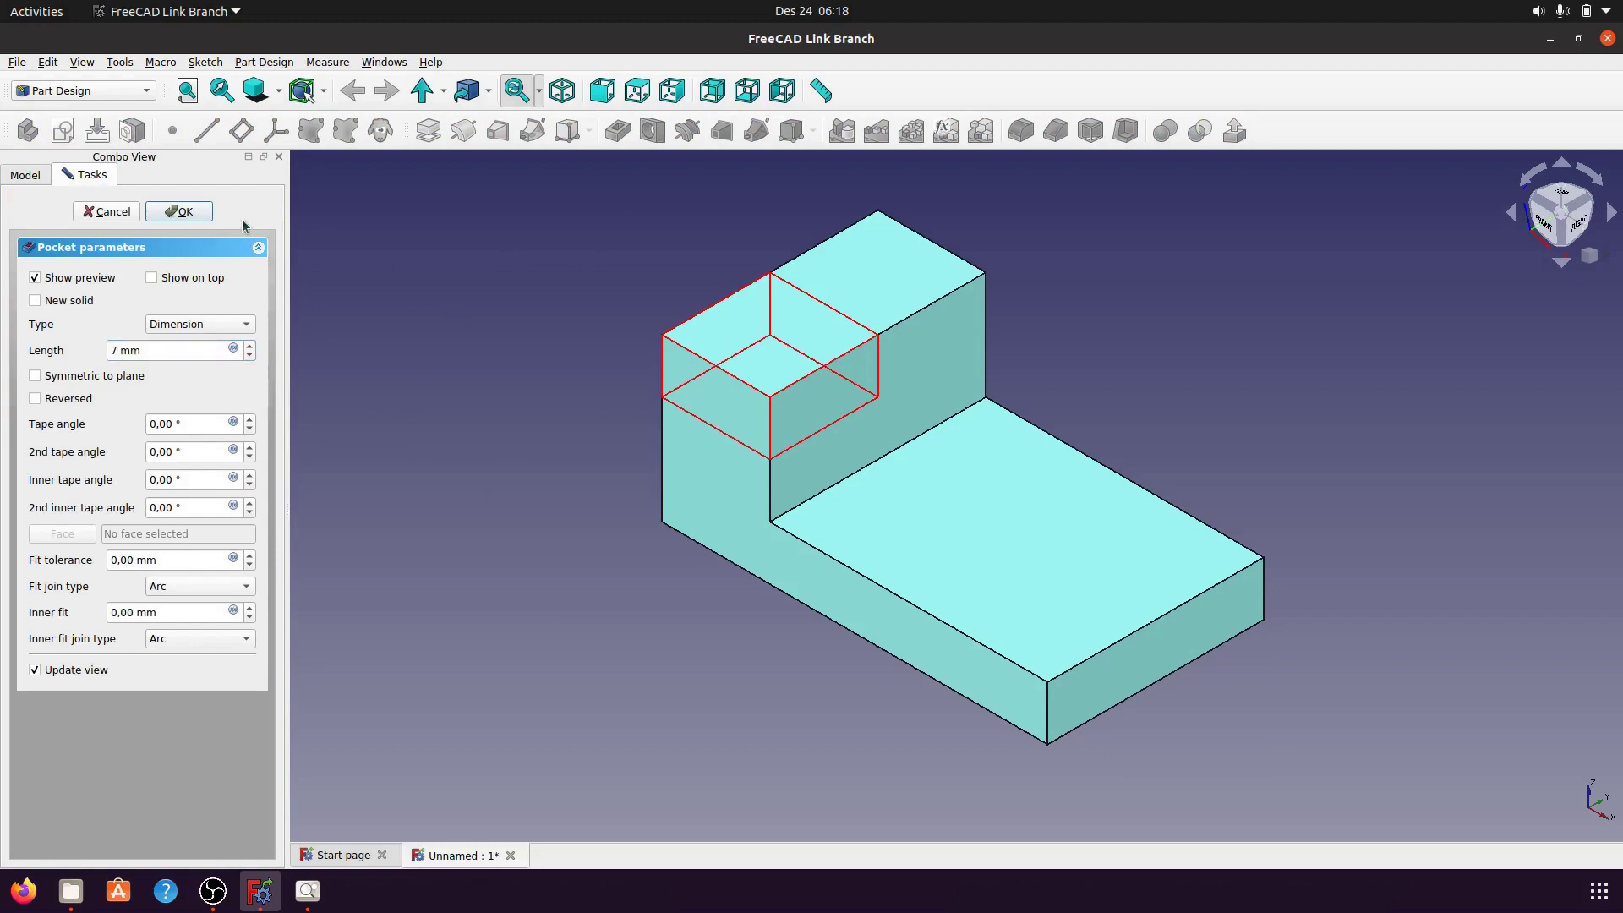
click(193, 213)
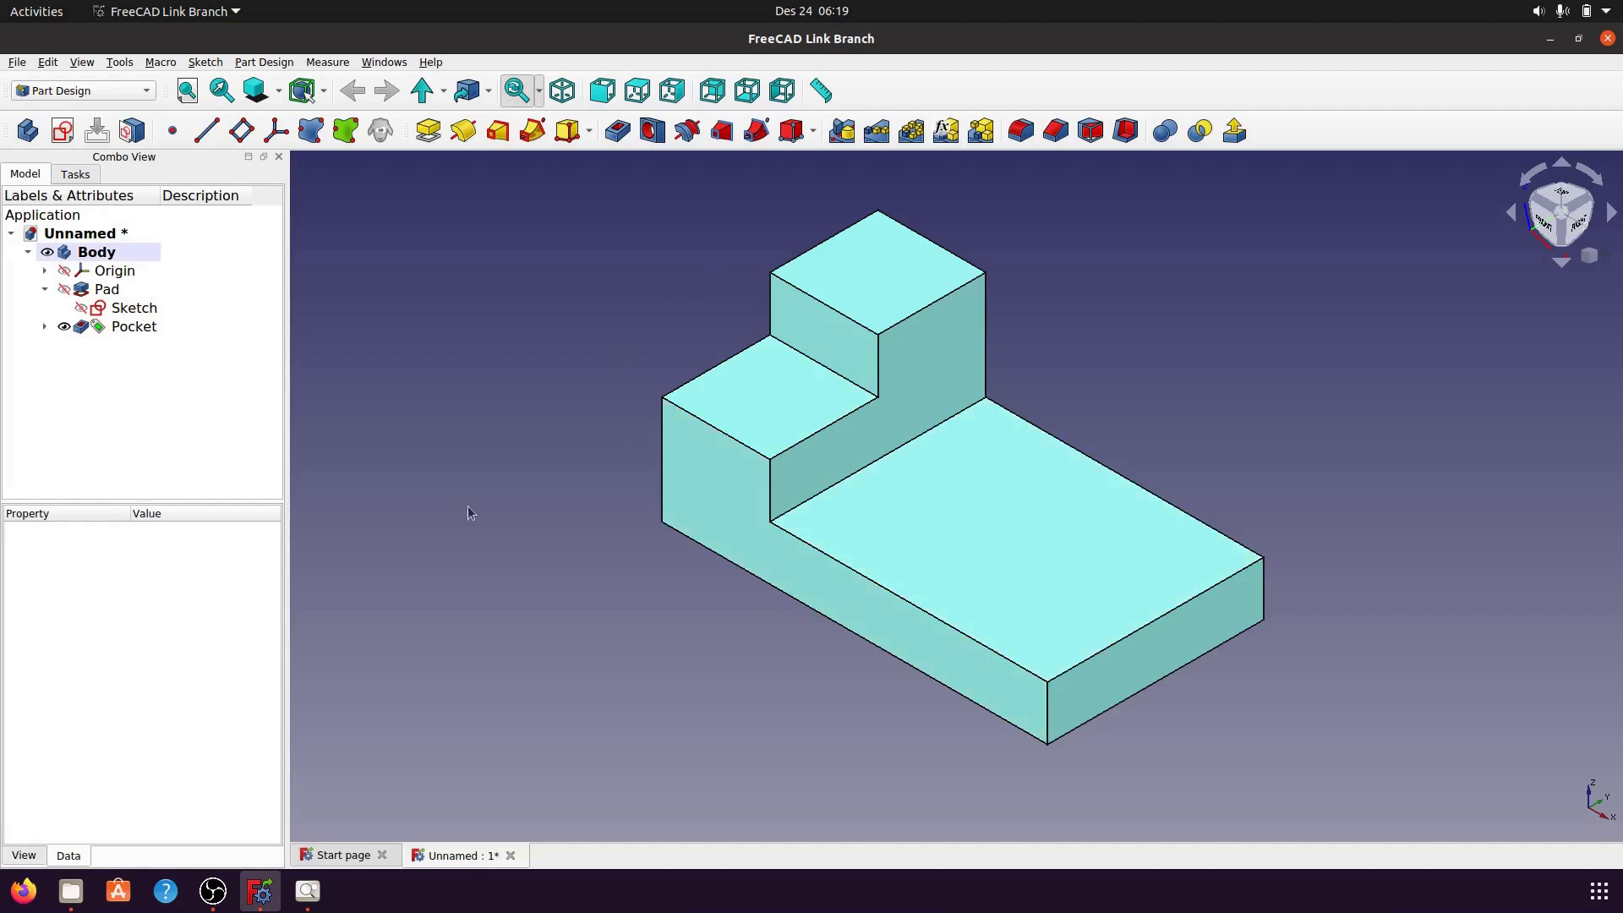
- Check the mpd 18a.png reference, then sketch on the lower part's top face
click(307, 891)
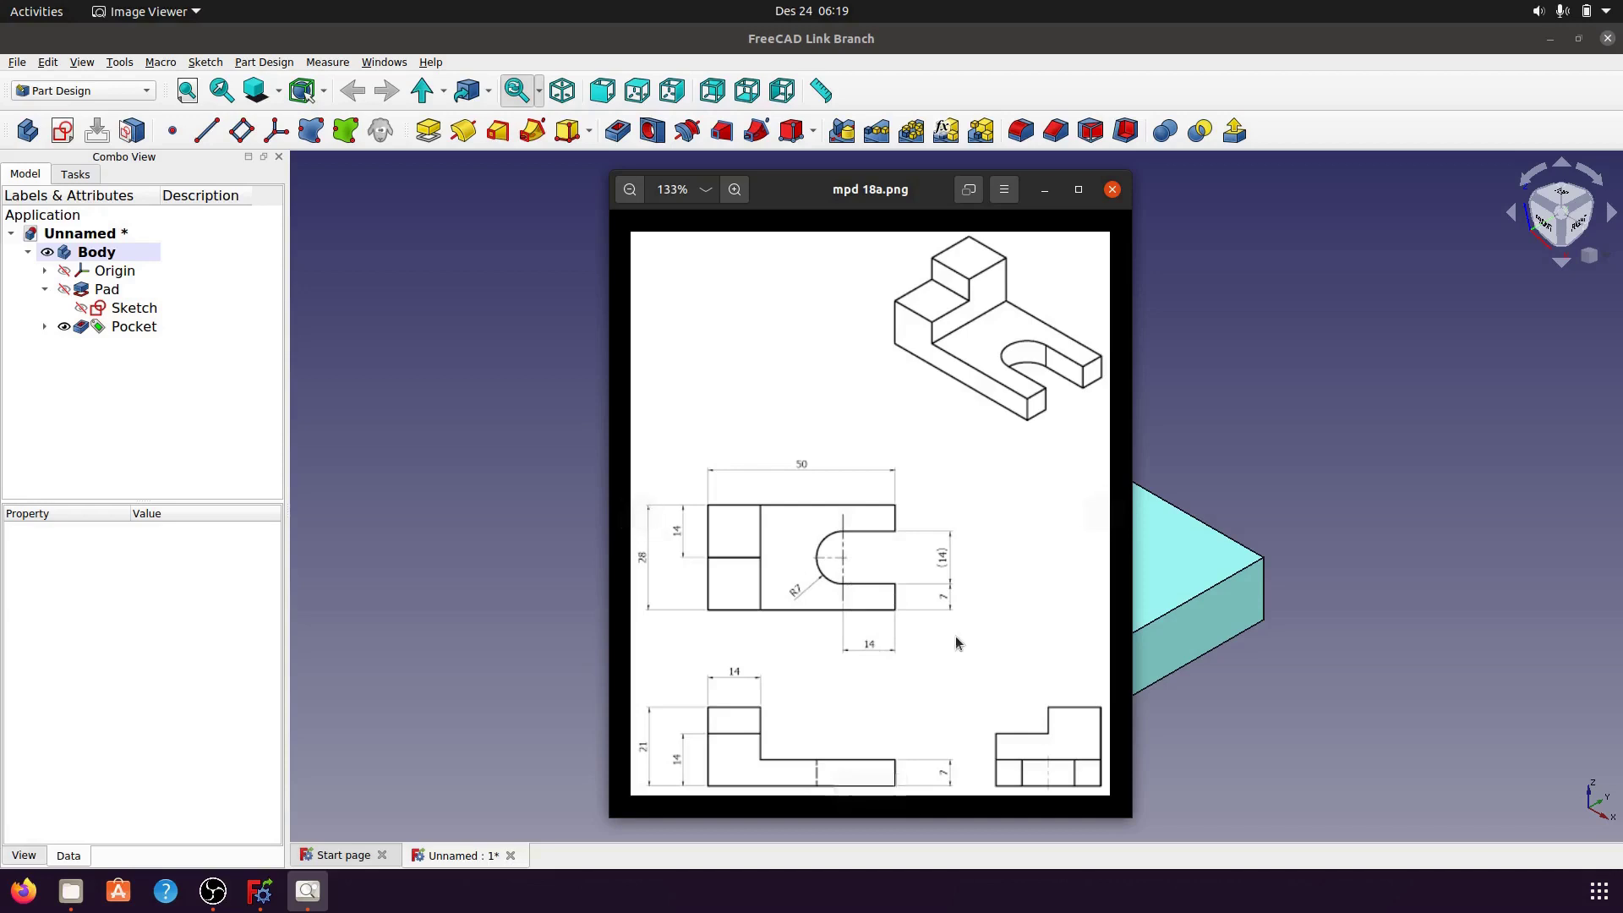
mouse_move(870, 508)
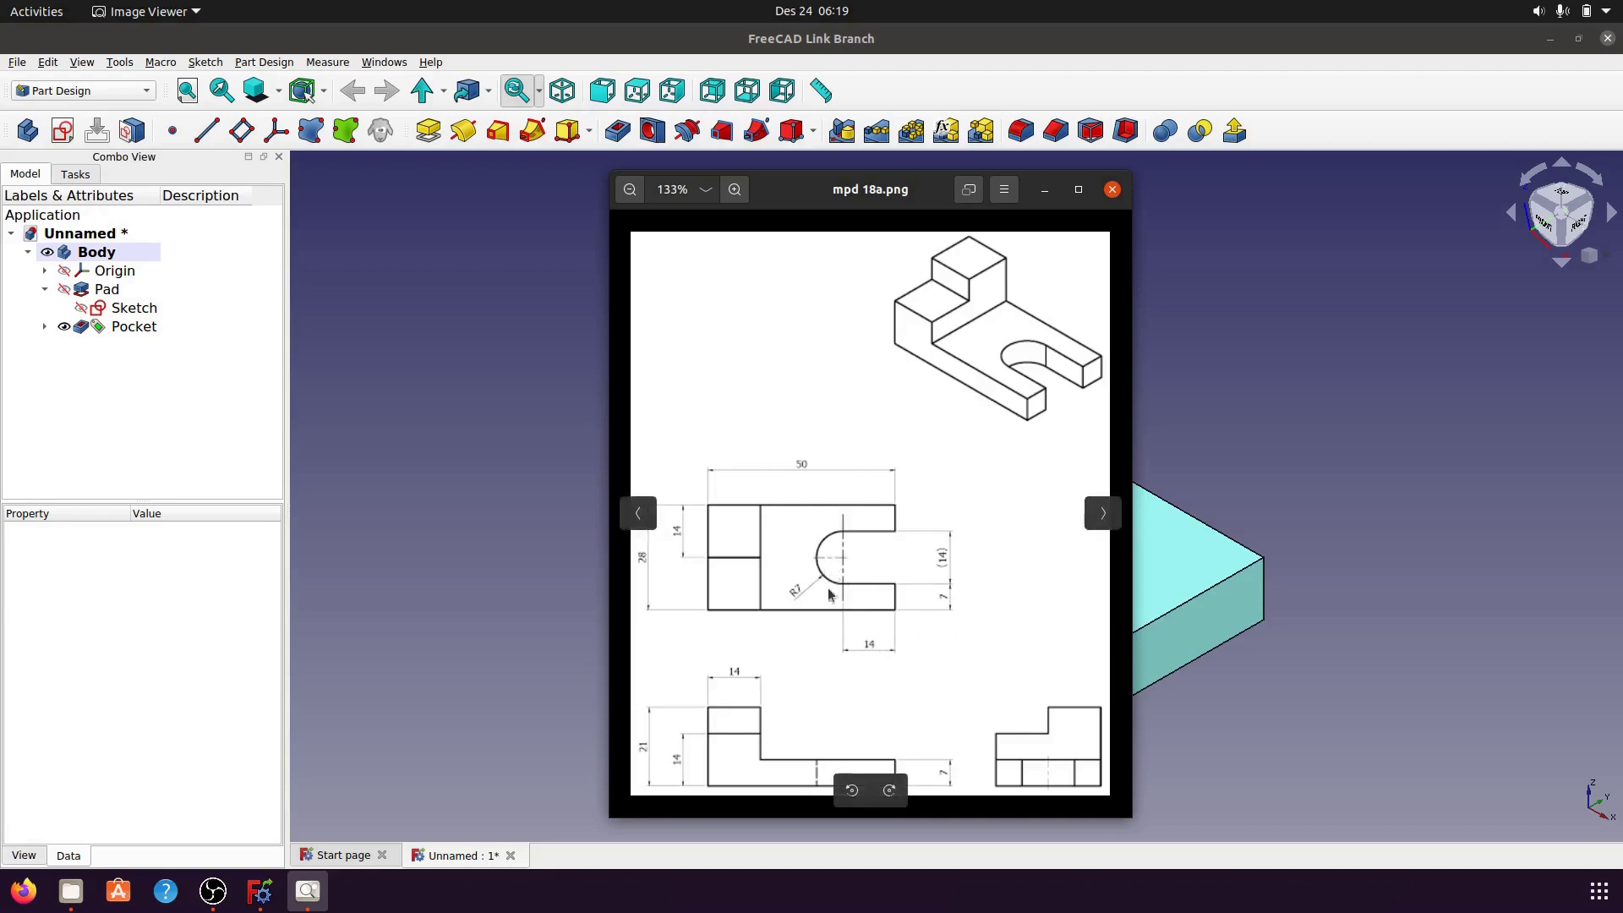
click(1045, 190)
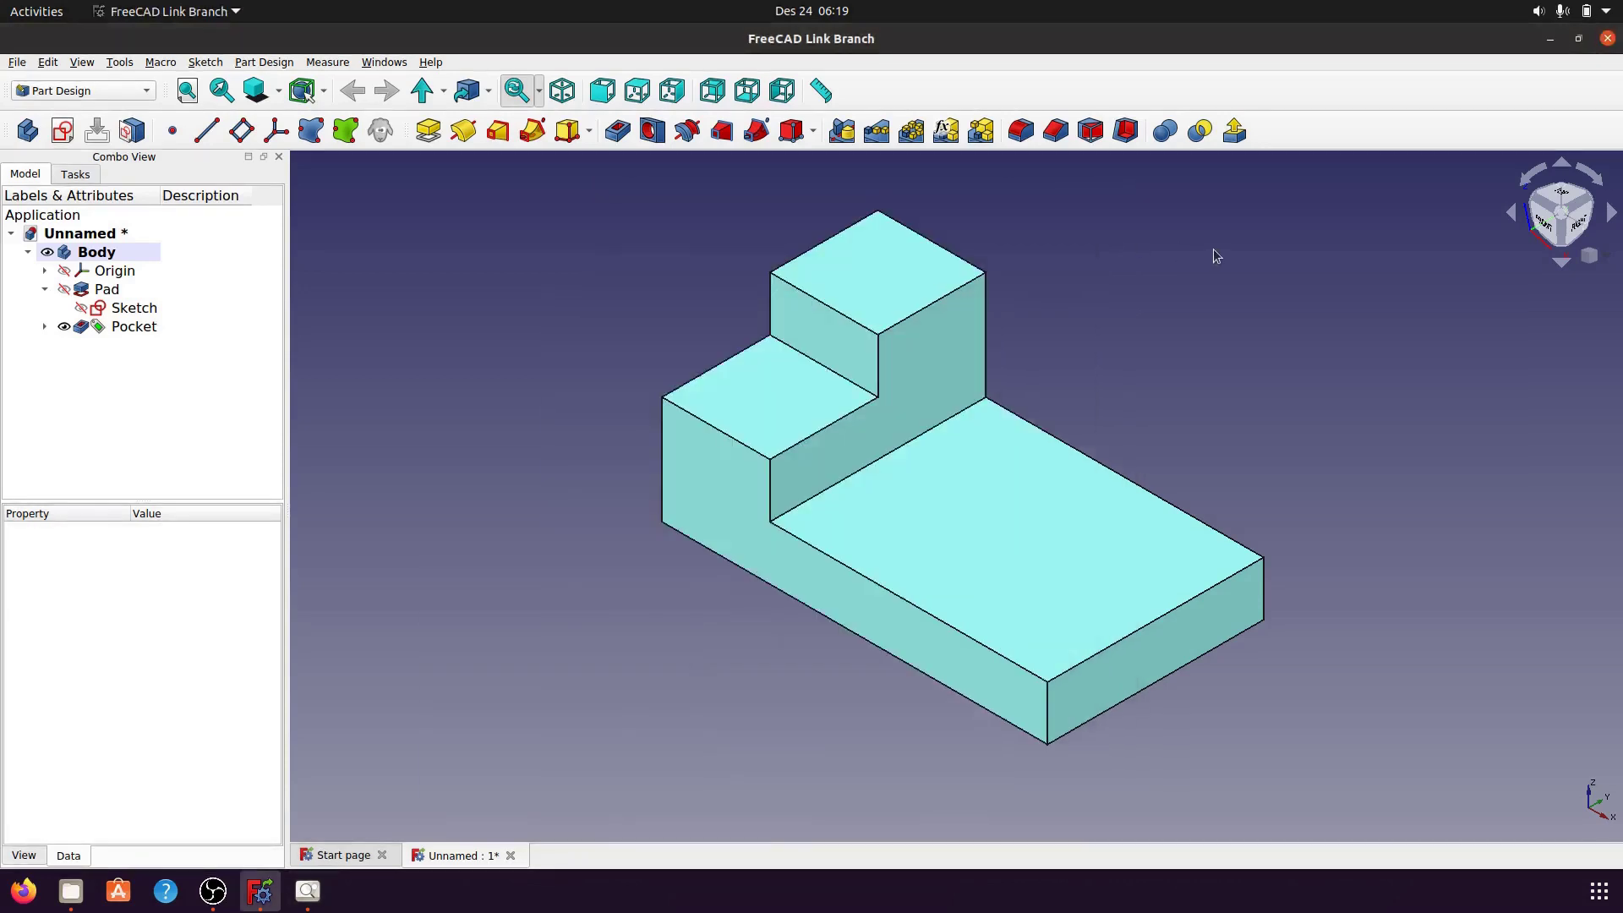
click(1040, 555)
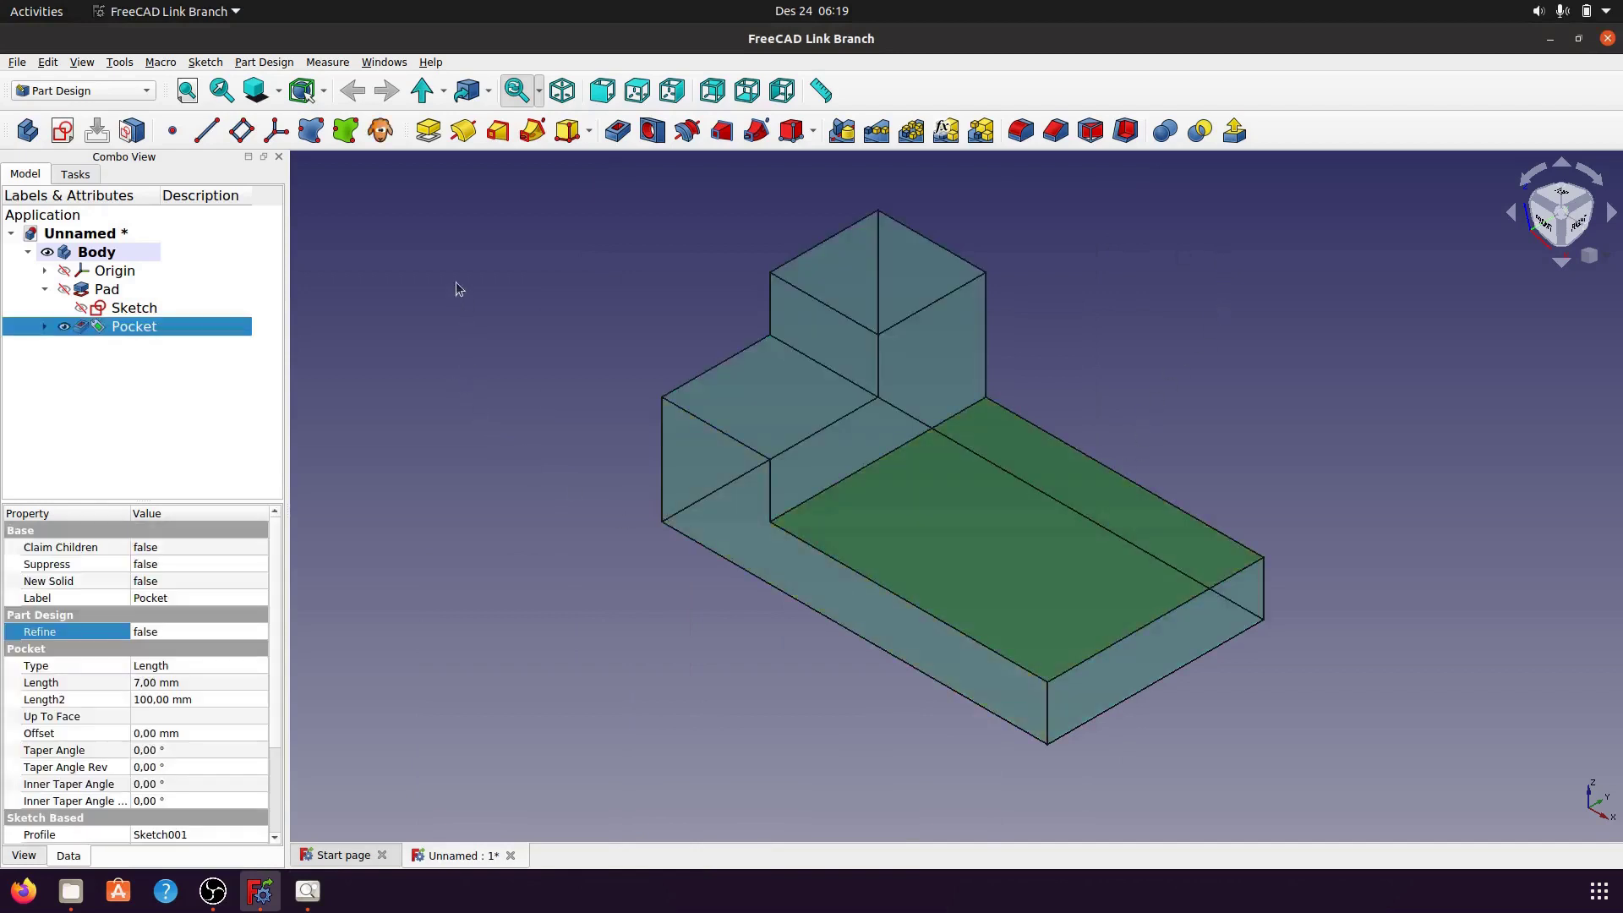
click(62, 132)
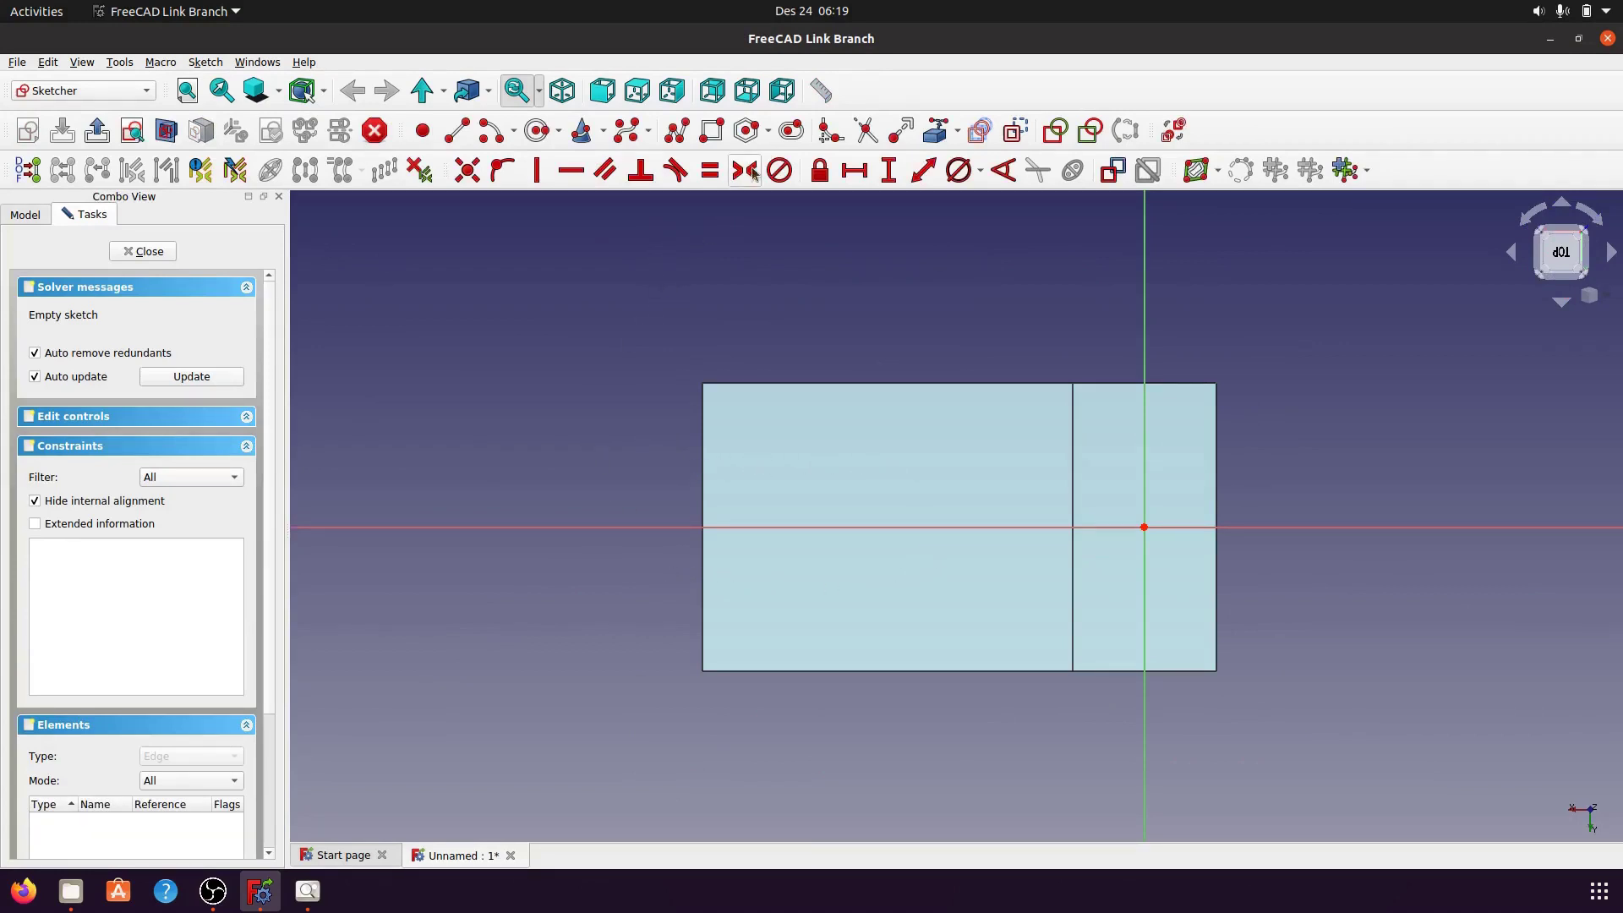
- Draw a slot along the horizontal axis and import the block's left edge as external geometry
click(789, 133)
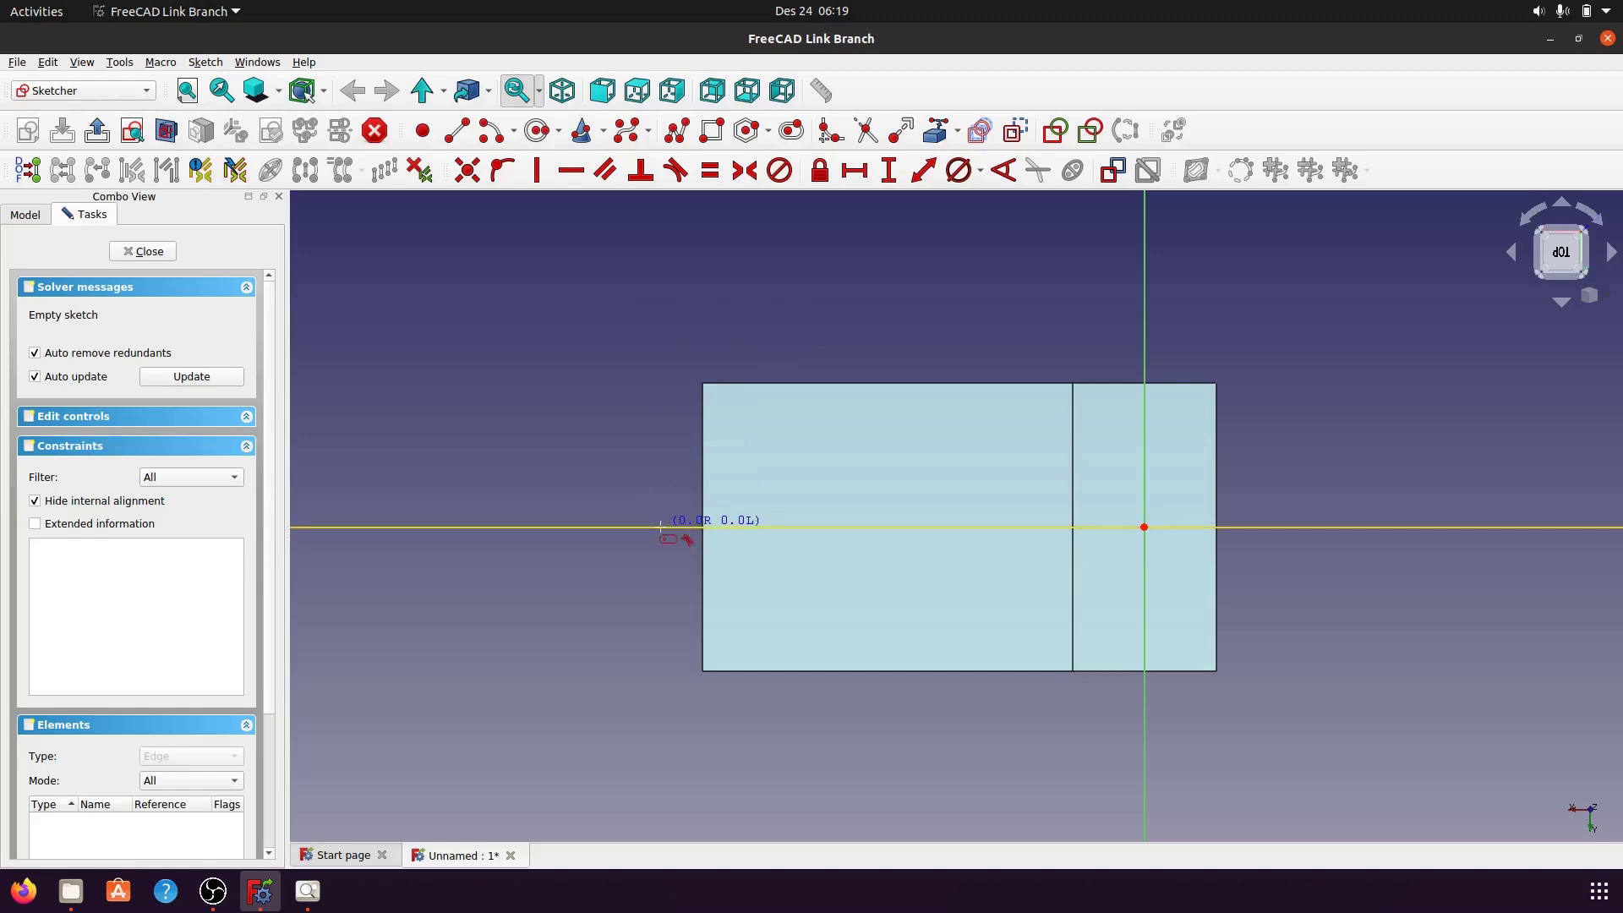
click(660, 526)
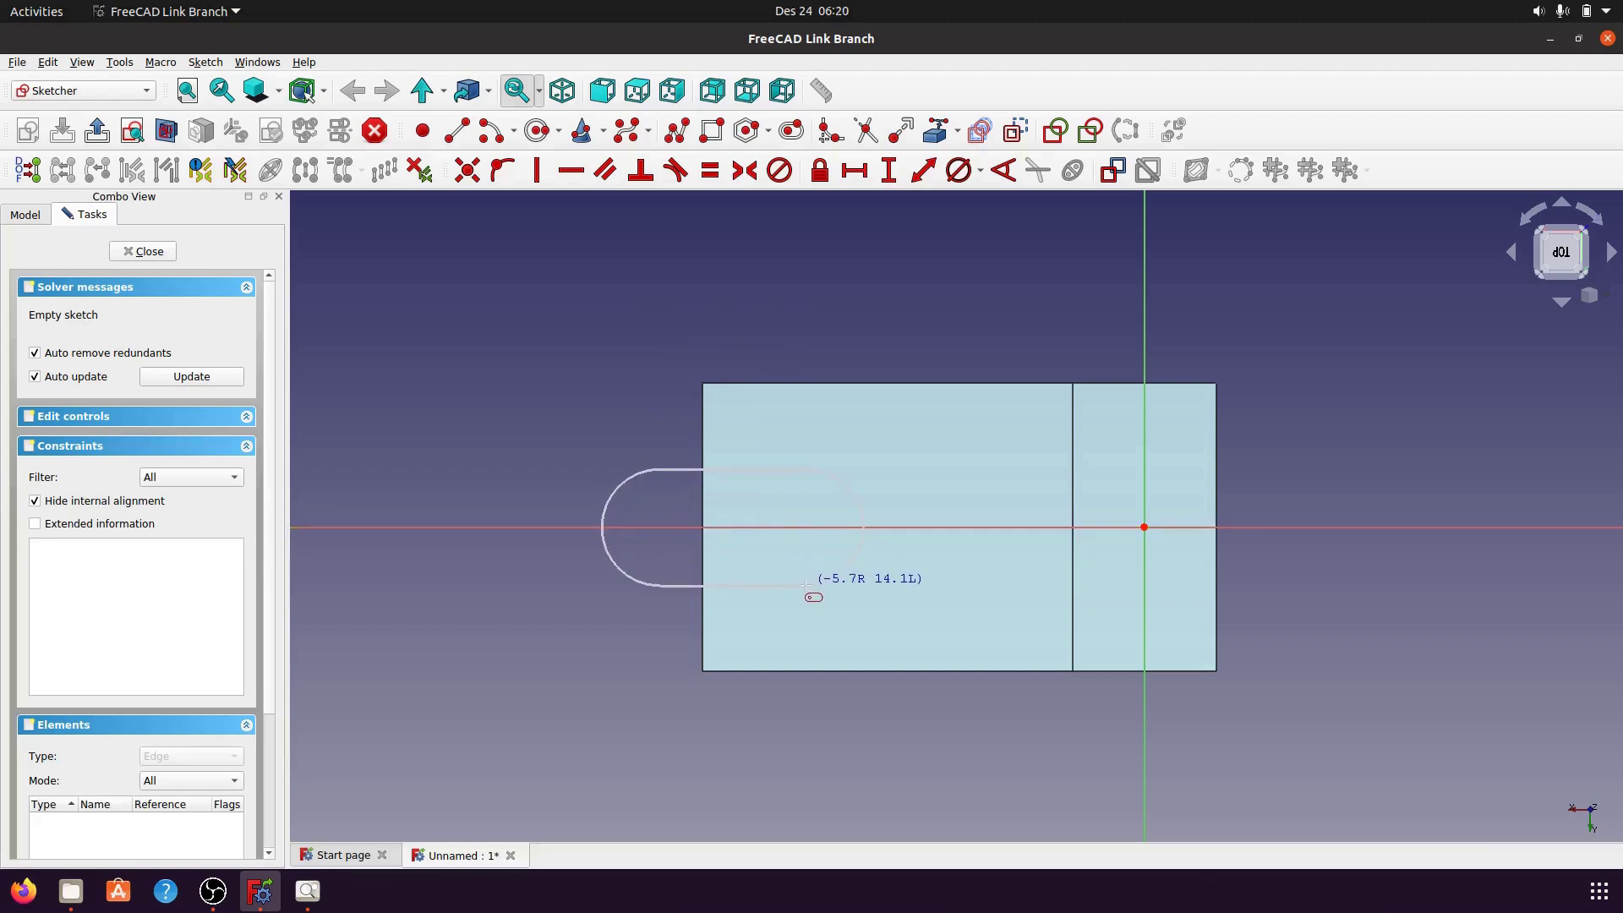
click(805, 584)
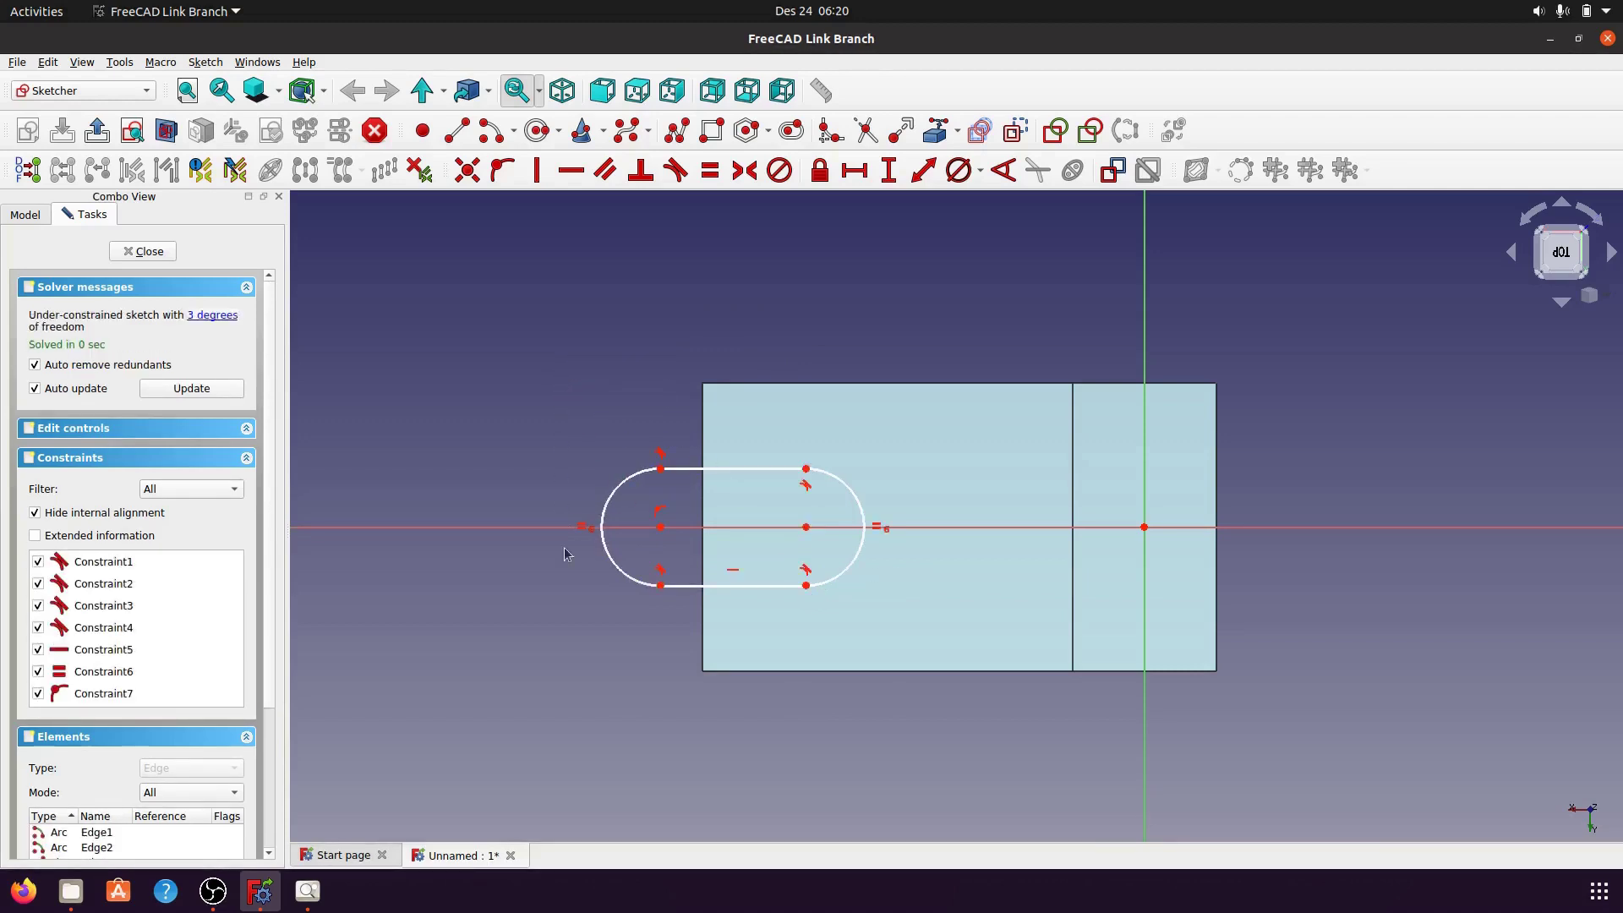
click(806, 528)
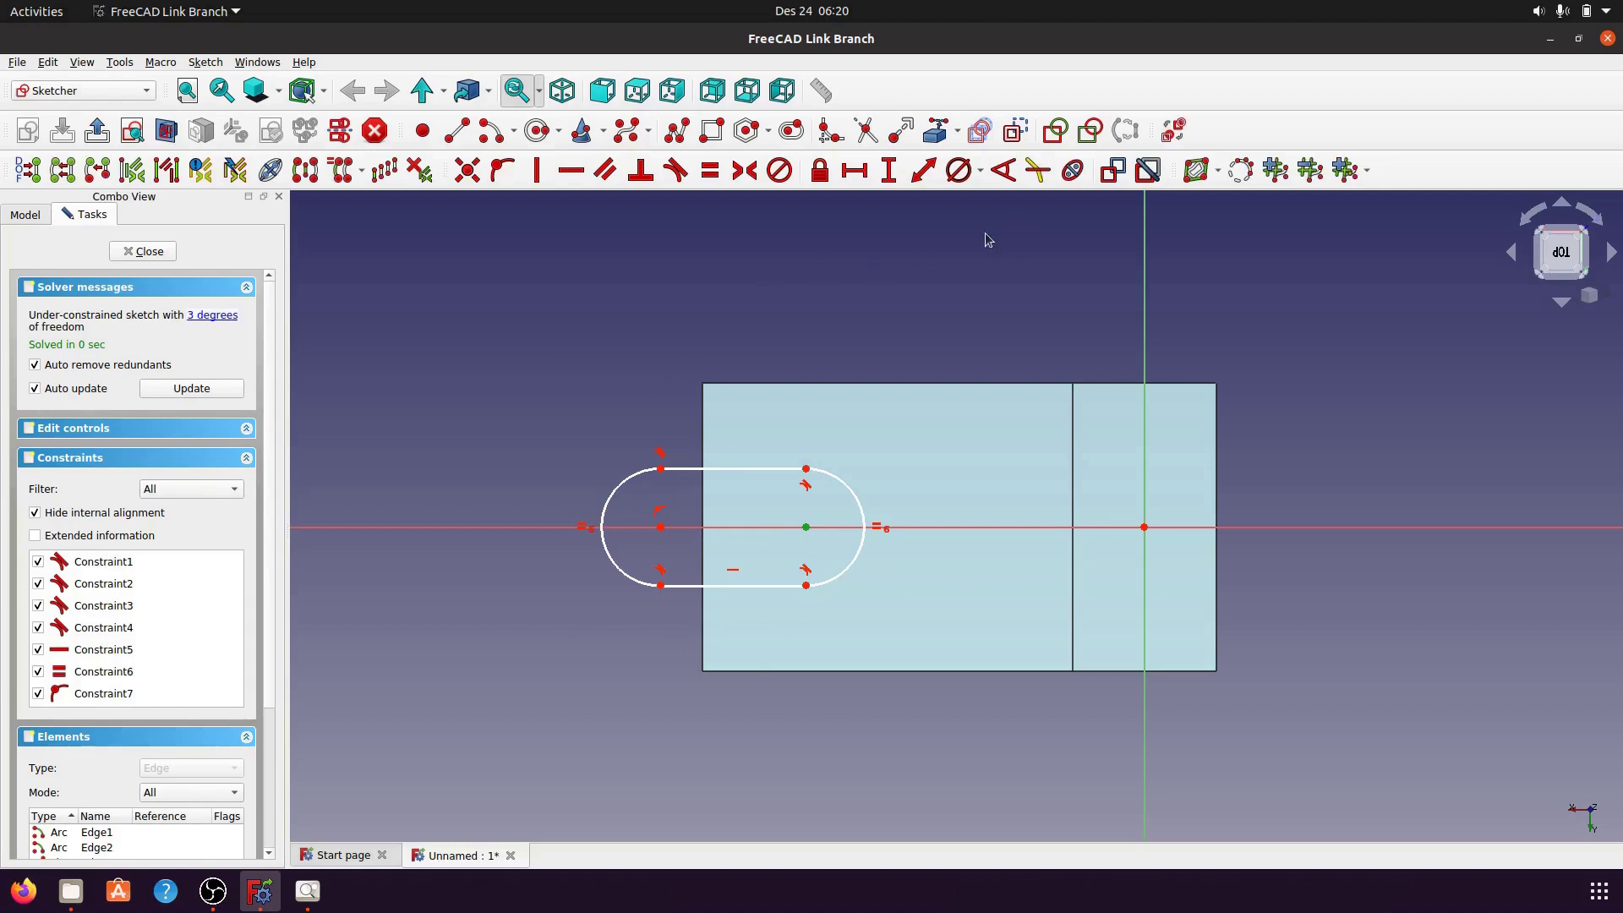
click(936, 132)
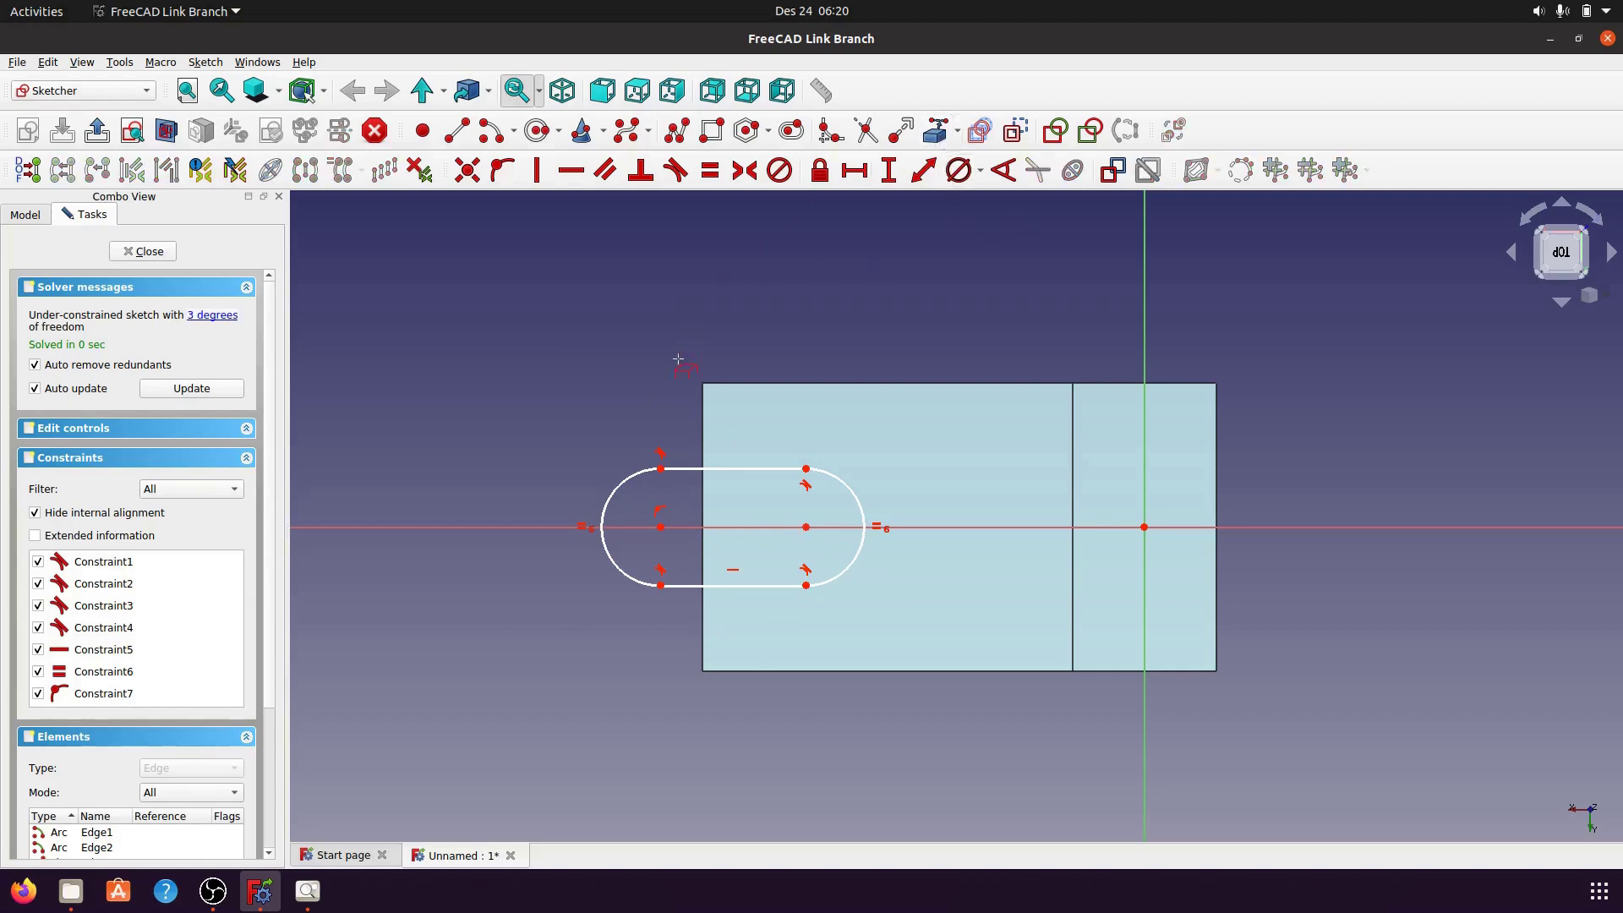
click(700, 420)
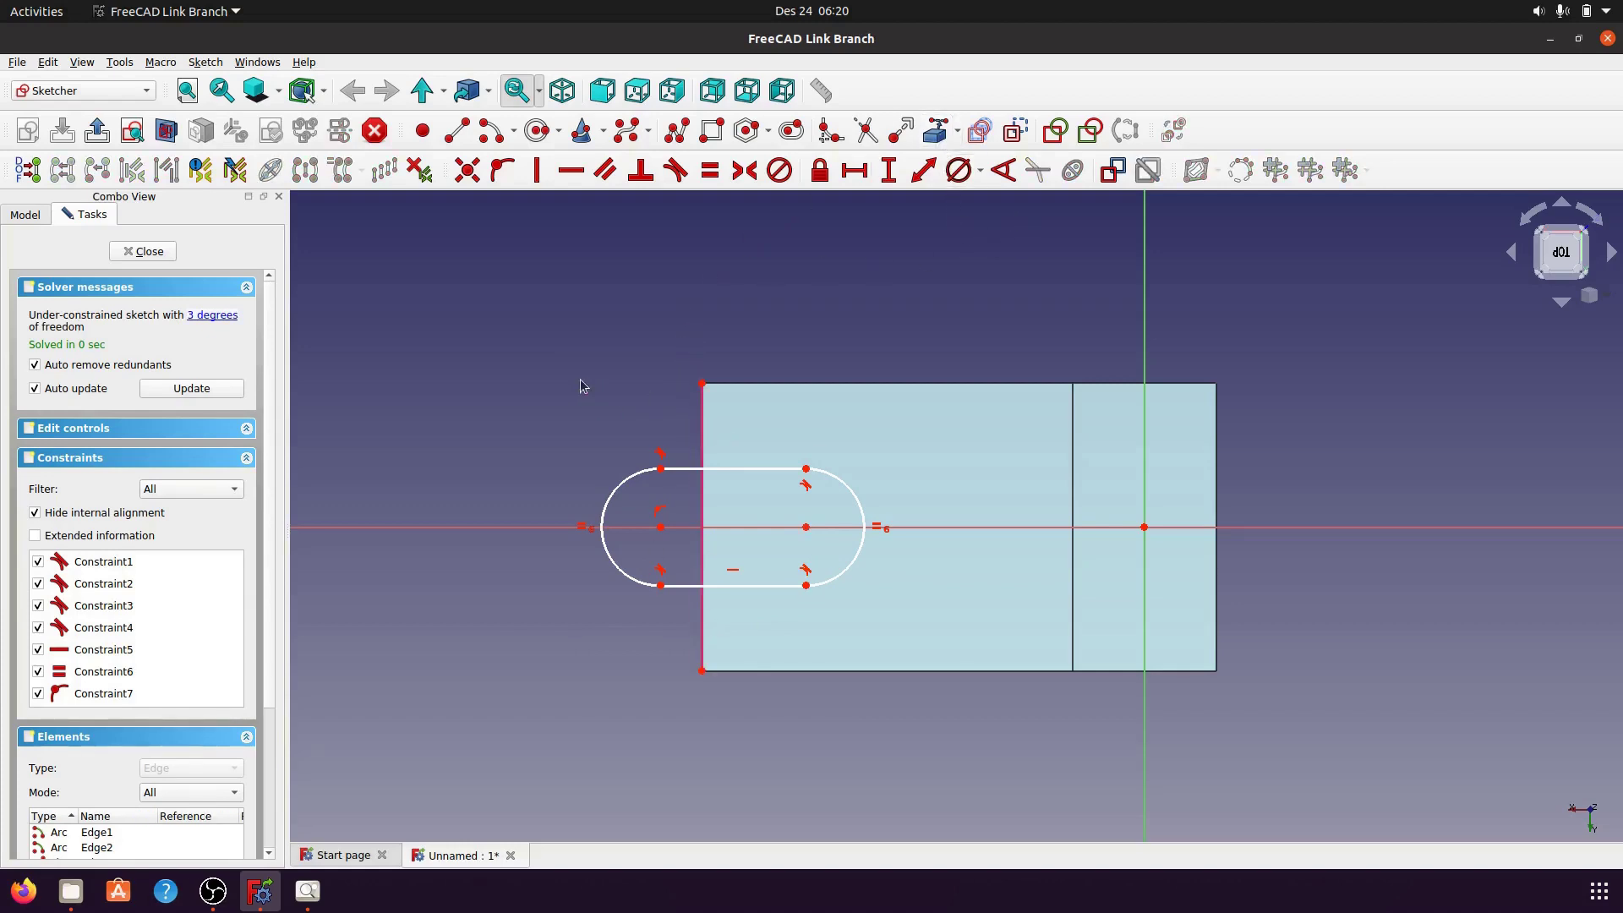
right_click(809, 531)
- Dimension the slot's right centre 14 mm horizontally from the left edge
click(807, 528)
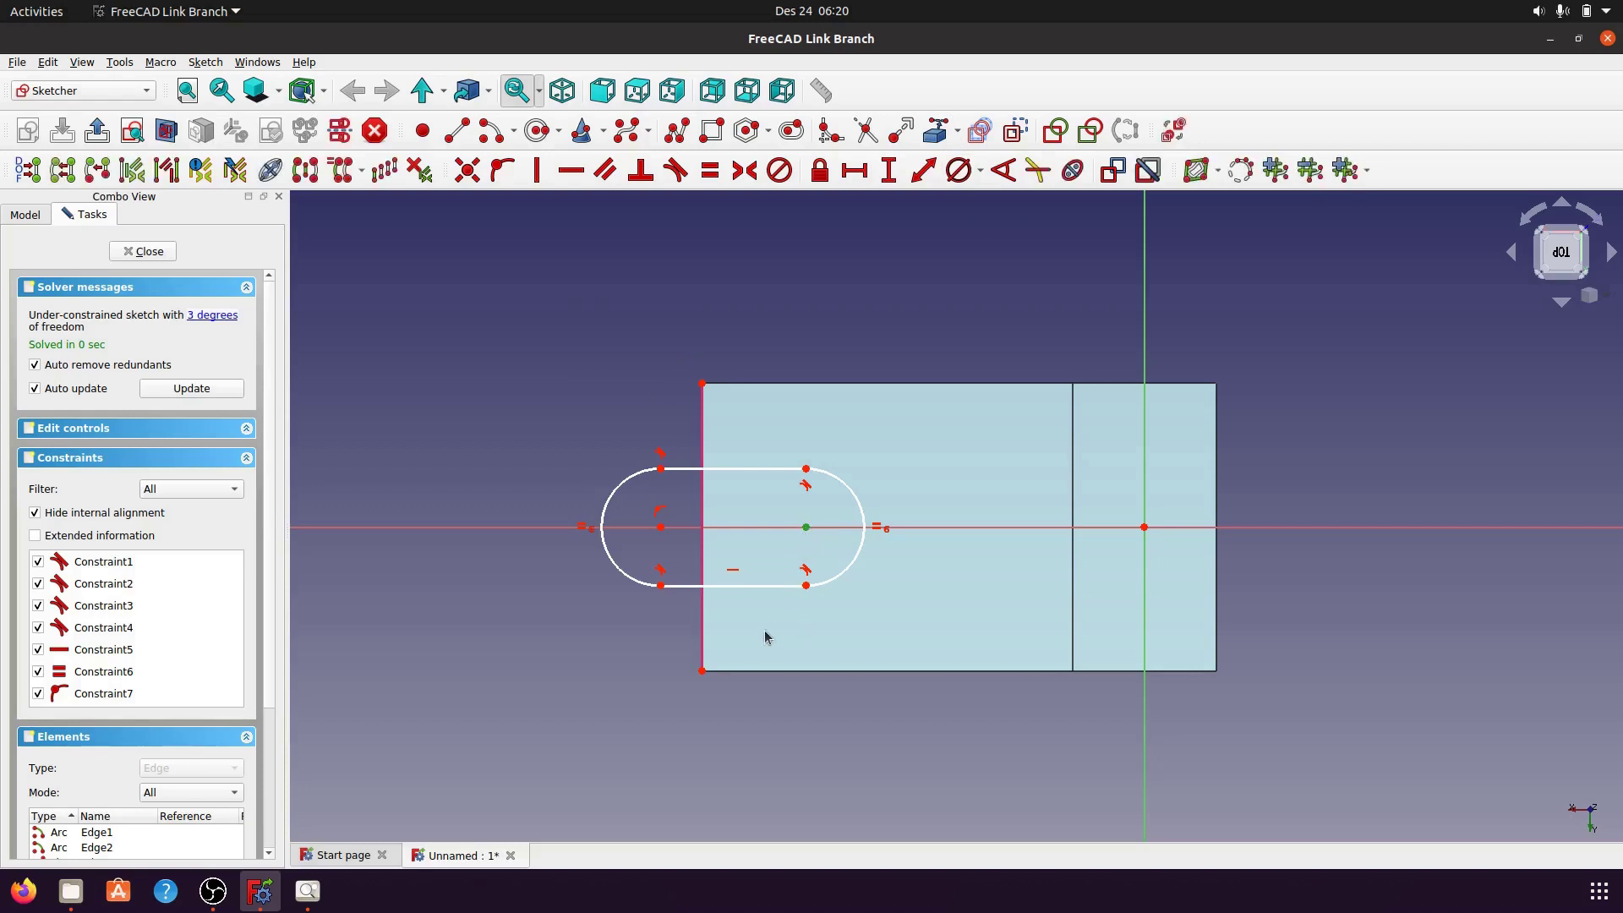
click(702, 638)
click(855, 170)
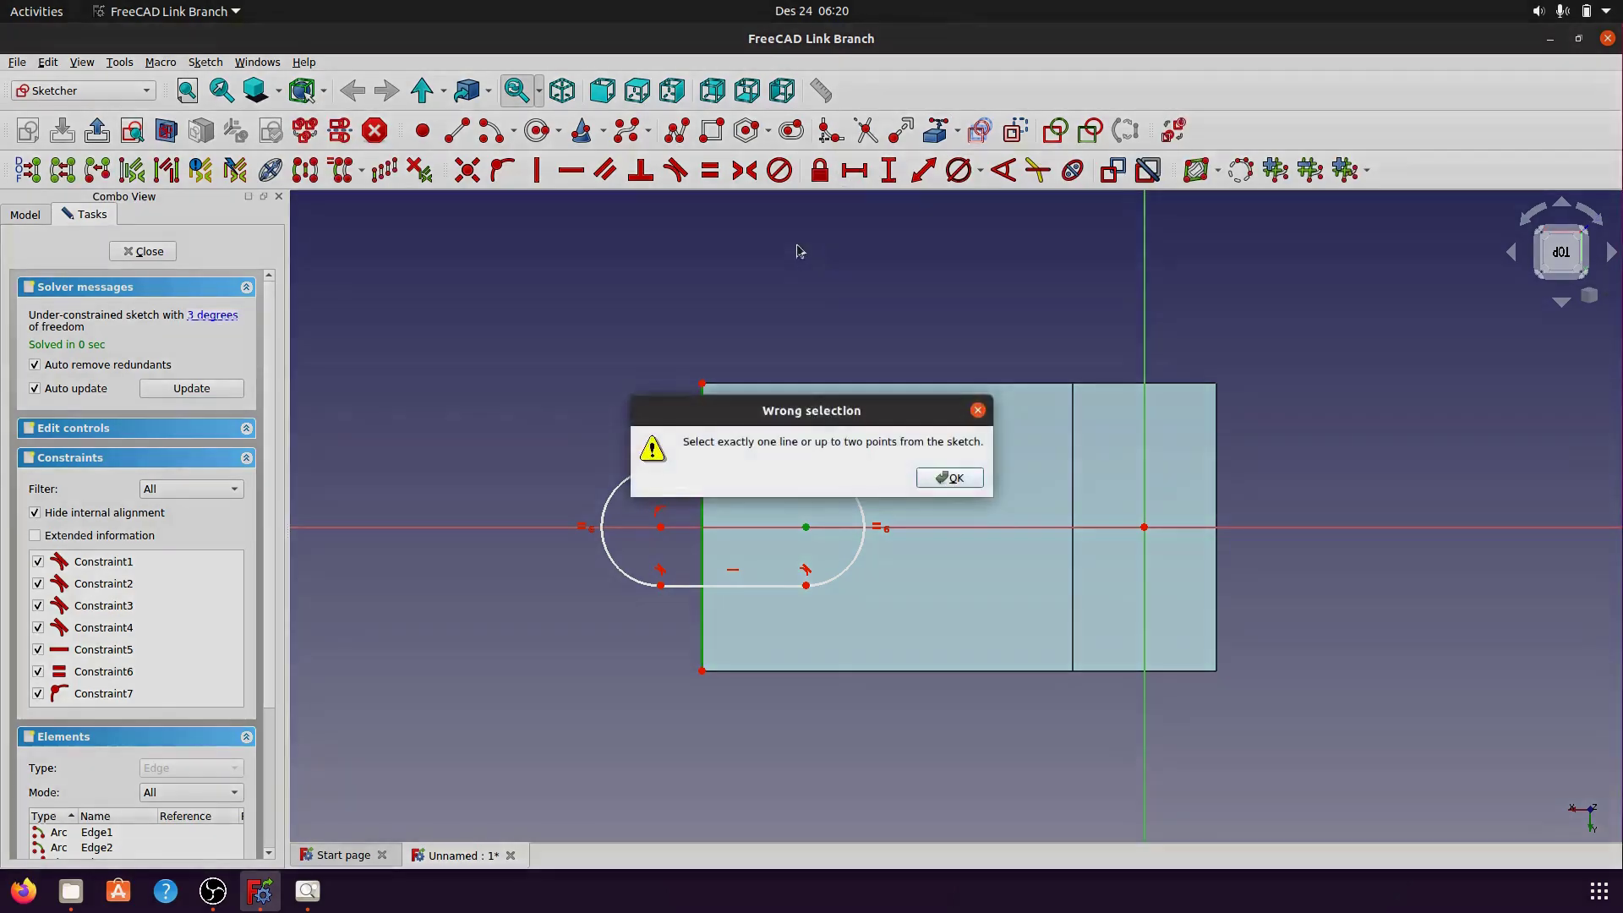
click(954, 478)
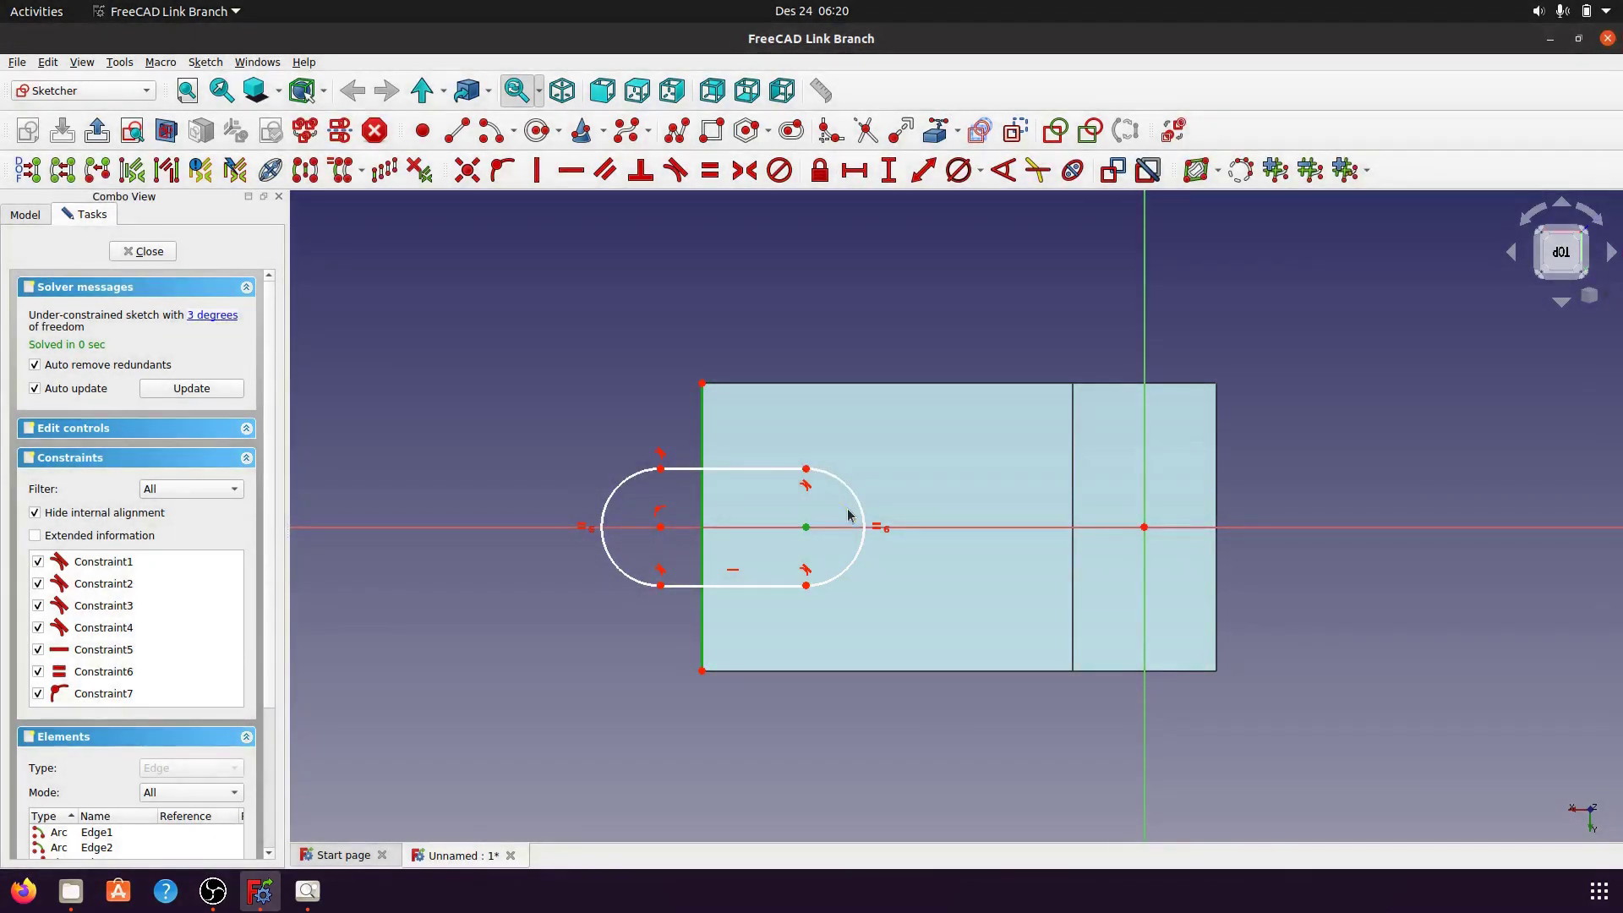
click(923, 171)
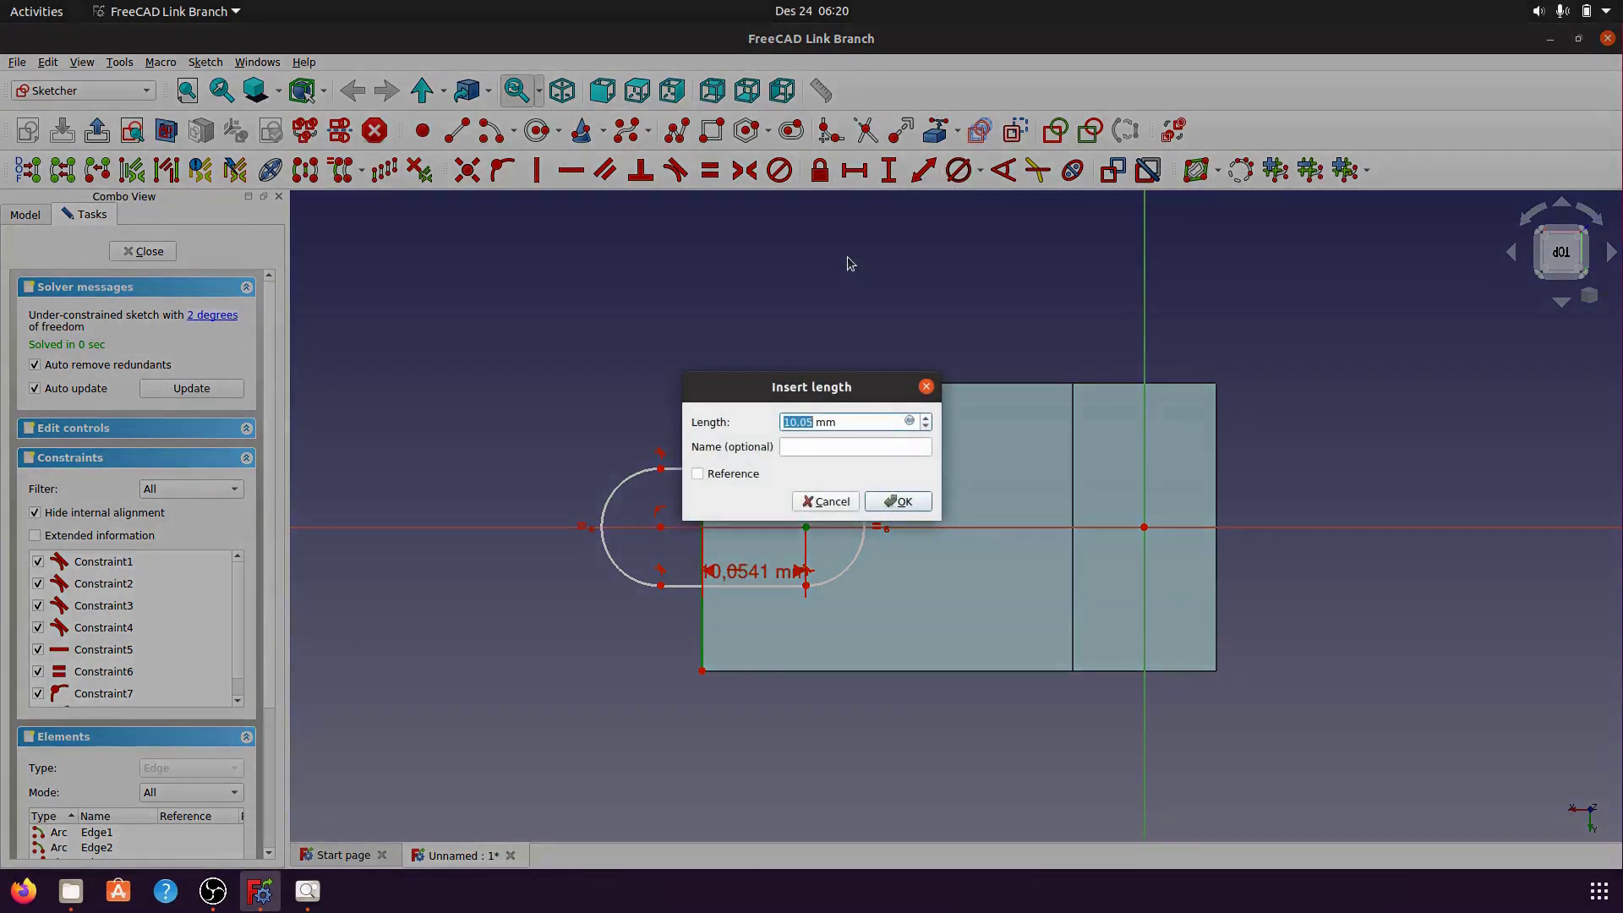
text(14)
click(876, 506)
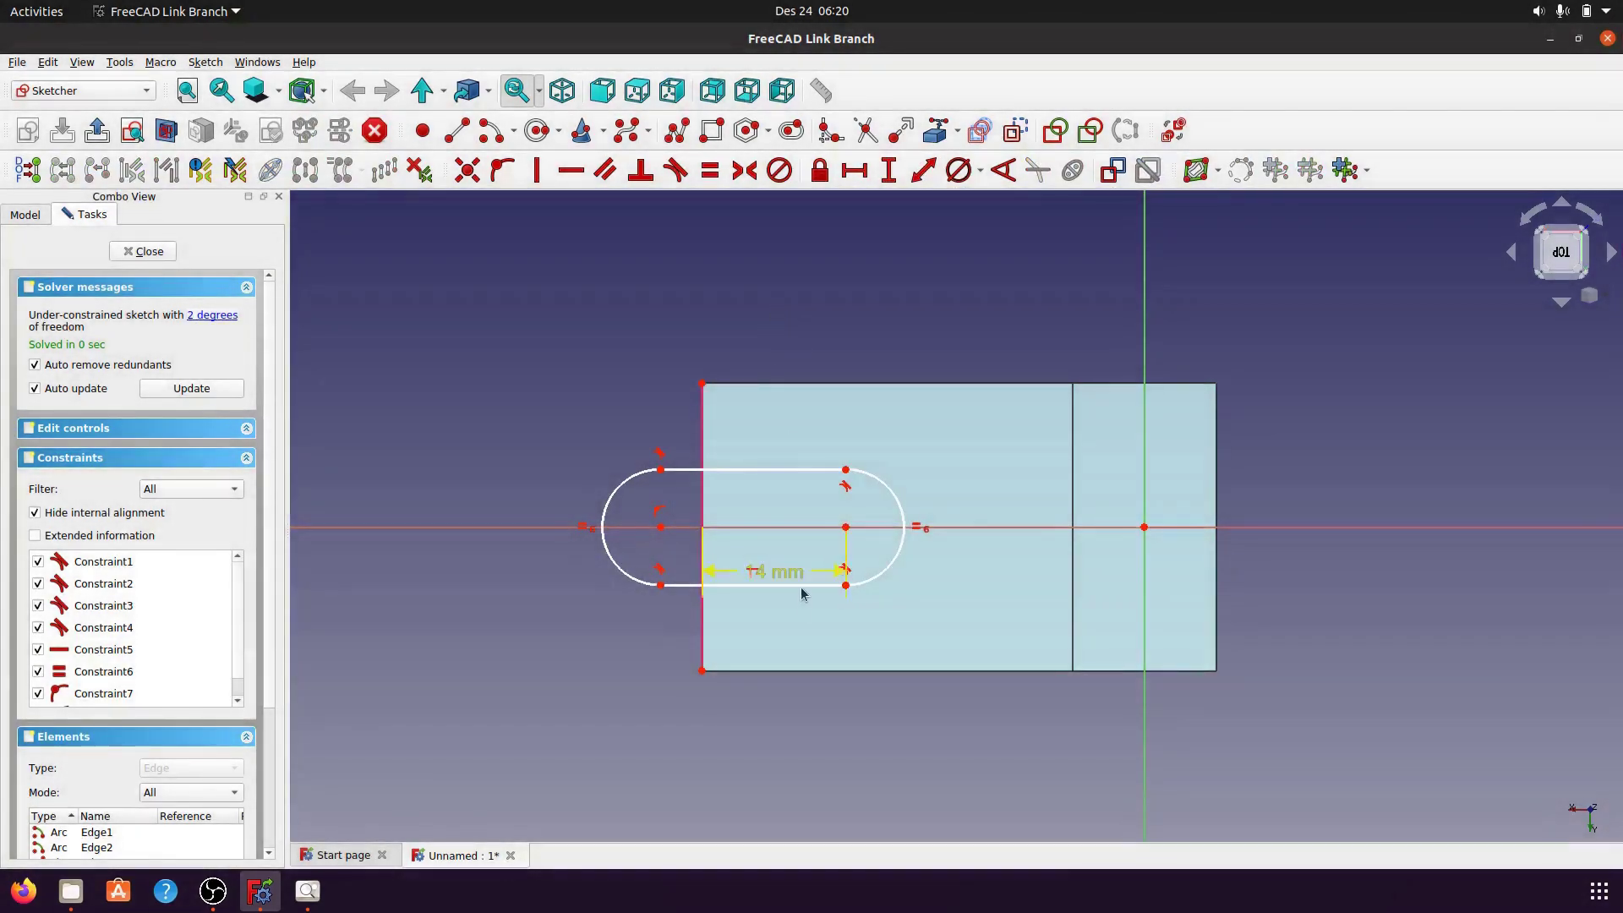
drag(771, 577, 775, 726)
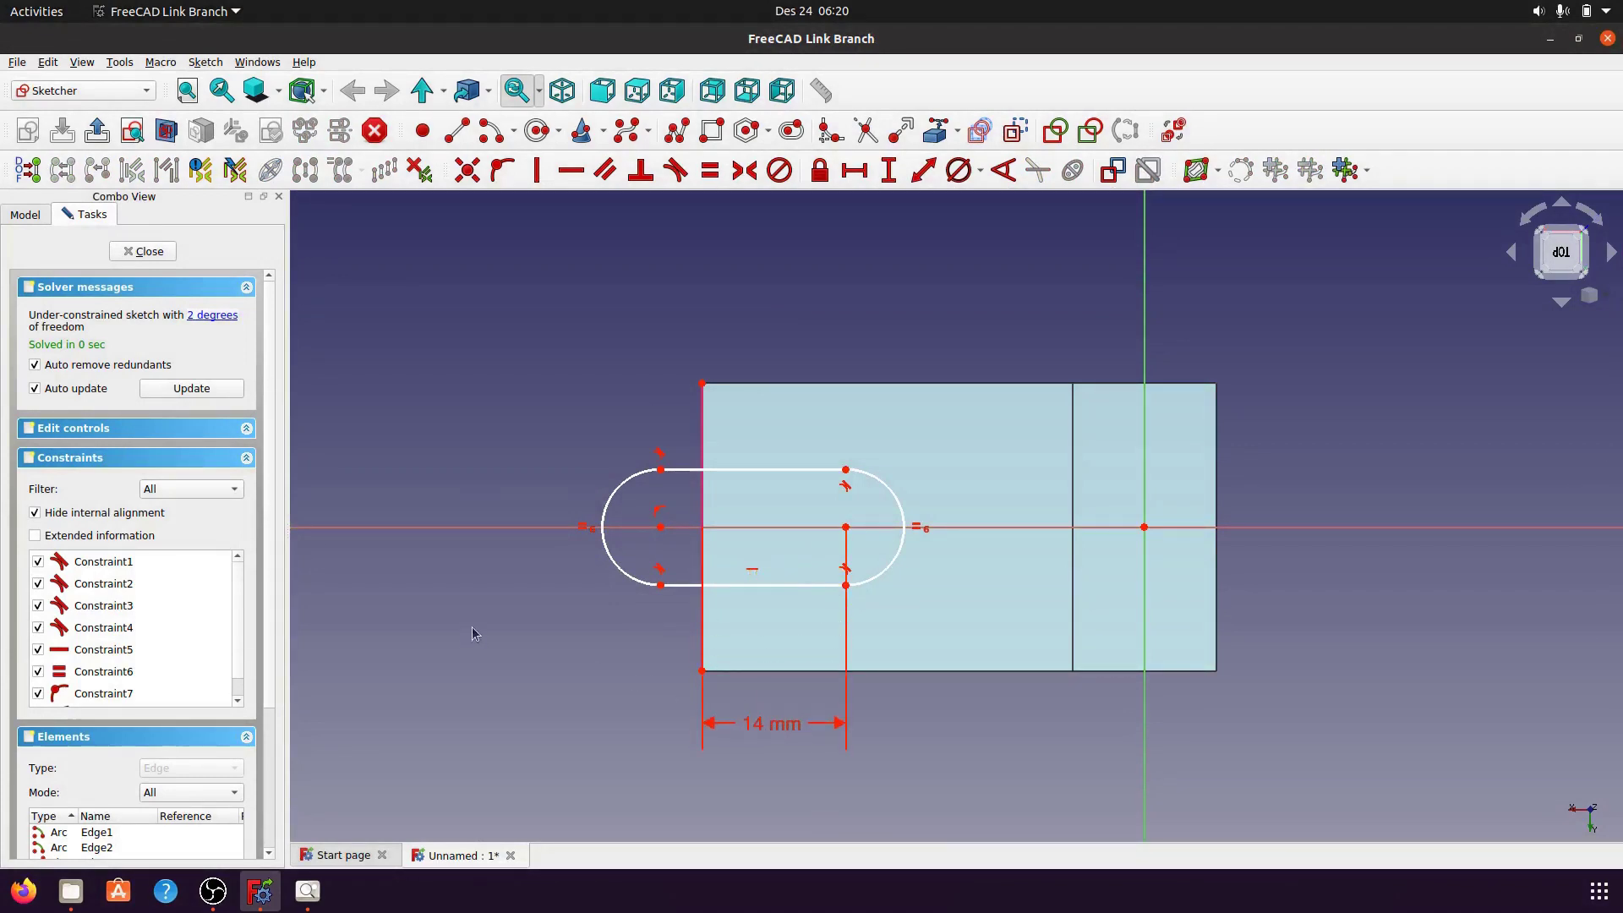
- Lock the slot's right centre onto the horizontal axis and test remaining freedom
click(847, 528)
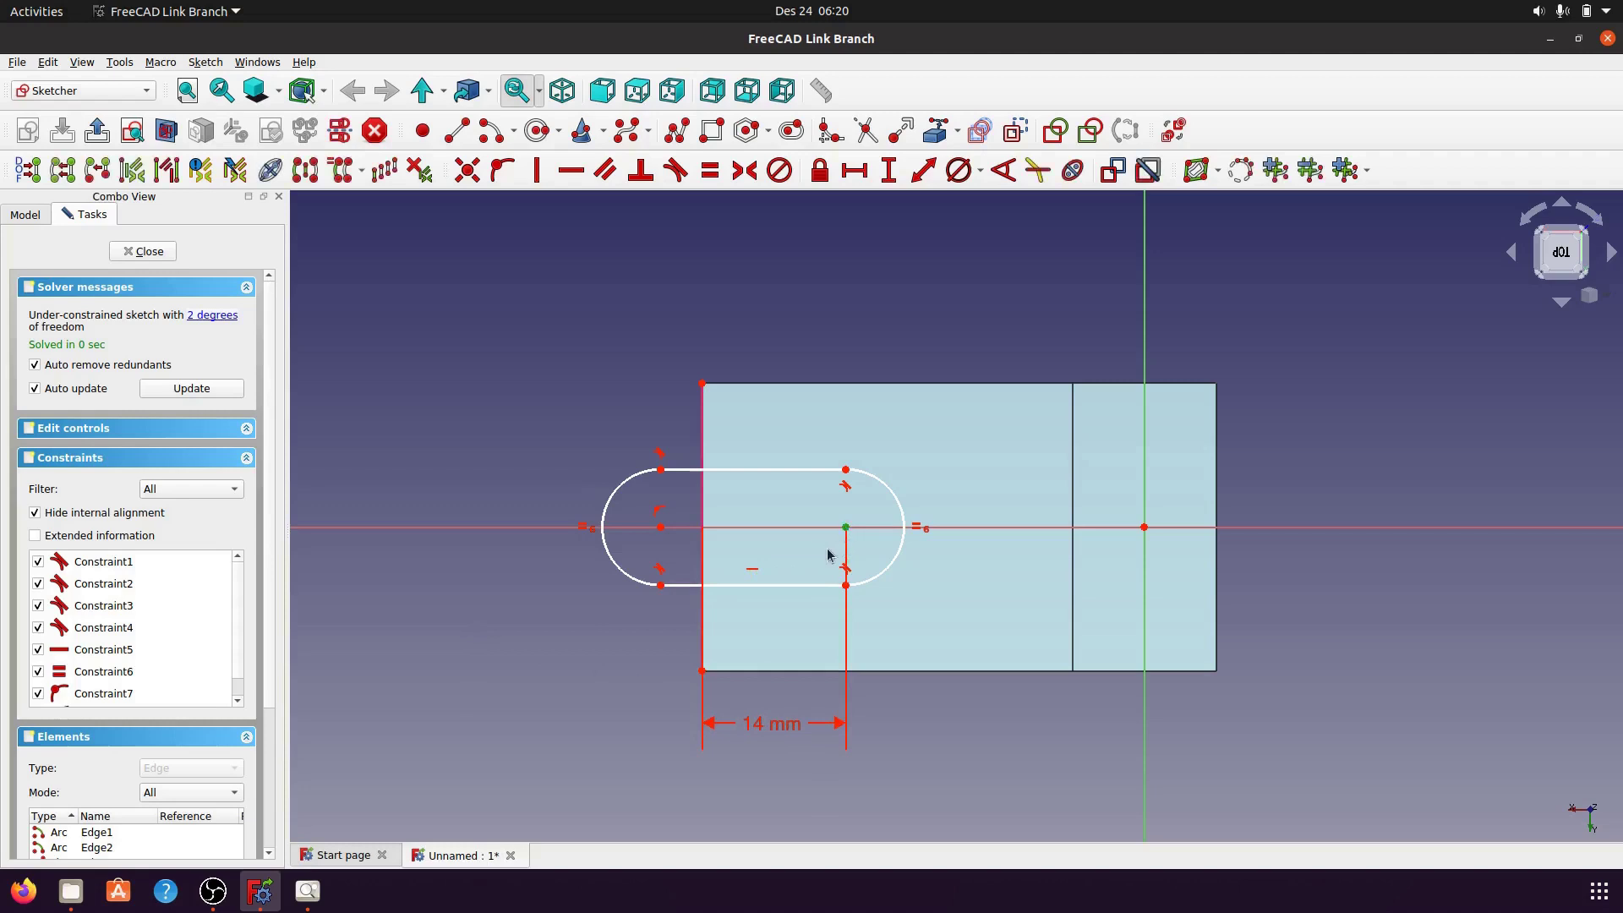
click(976, 528)
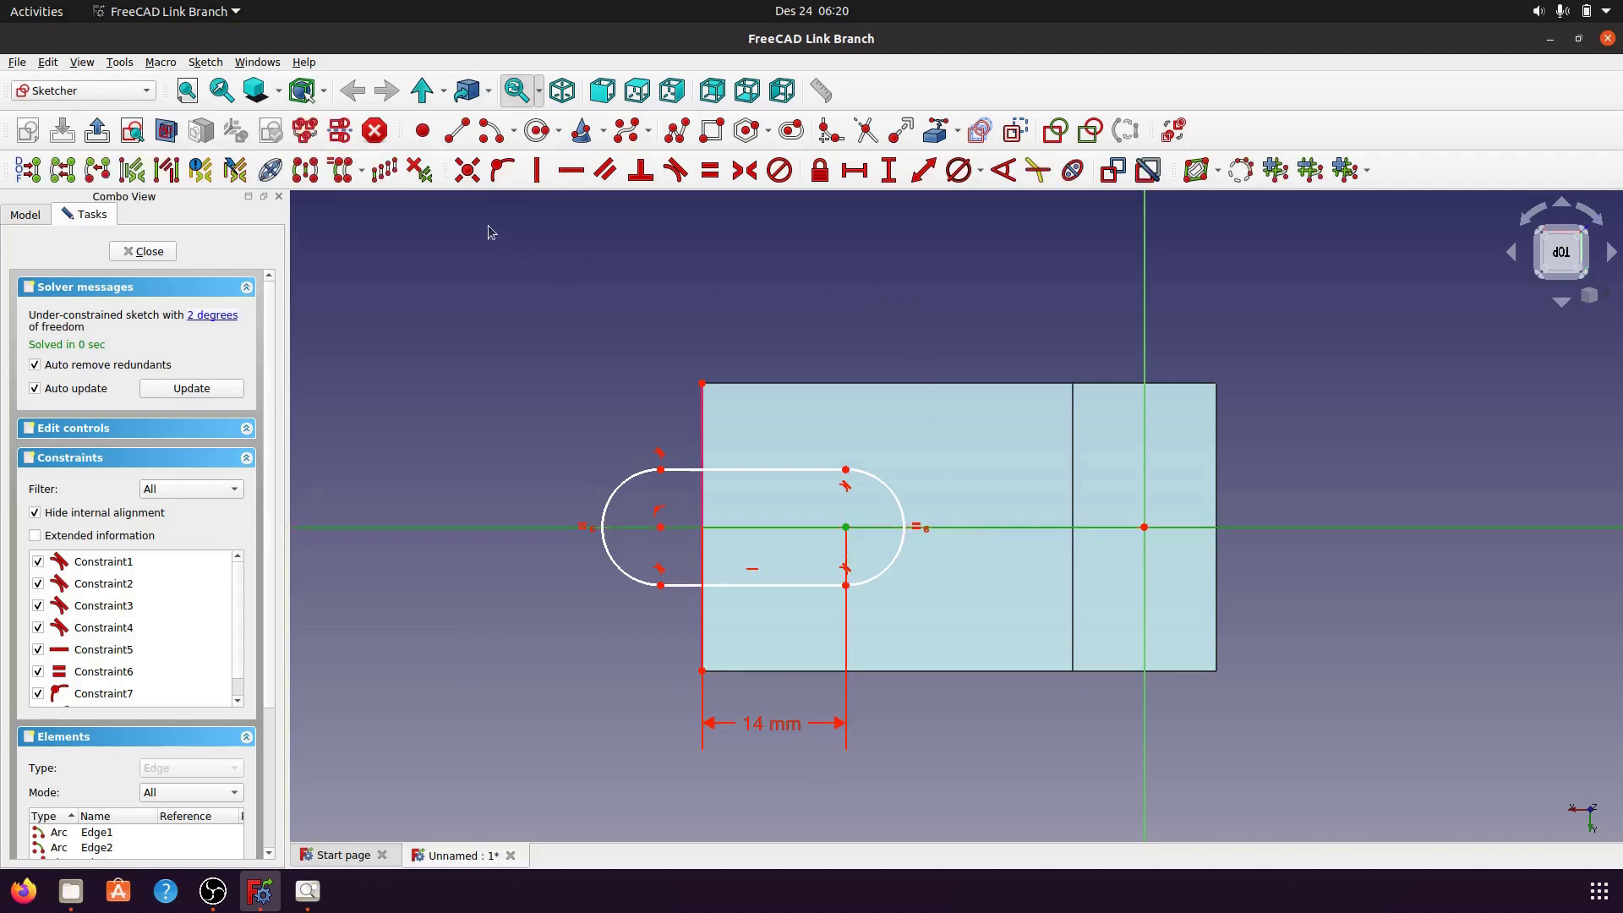
click(502, 173)
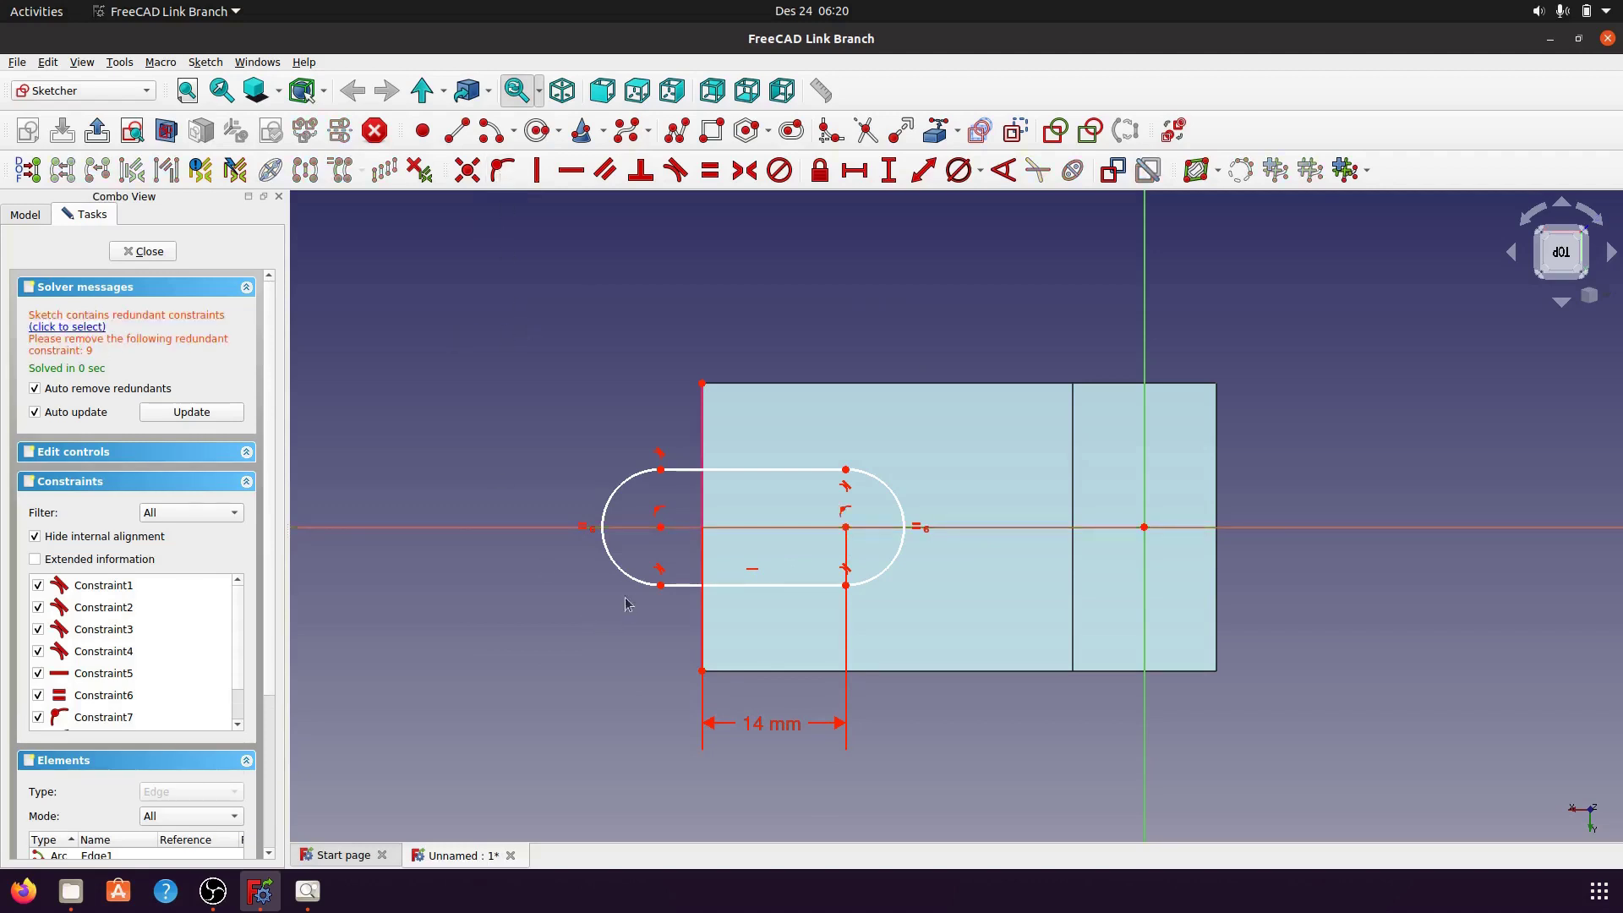
mouse_move(629, 581)
mouse_down()
mouse_move(608, 596)
mouse_move(638, 589)
mouse_up()
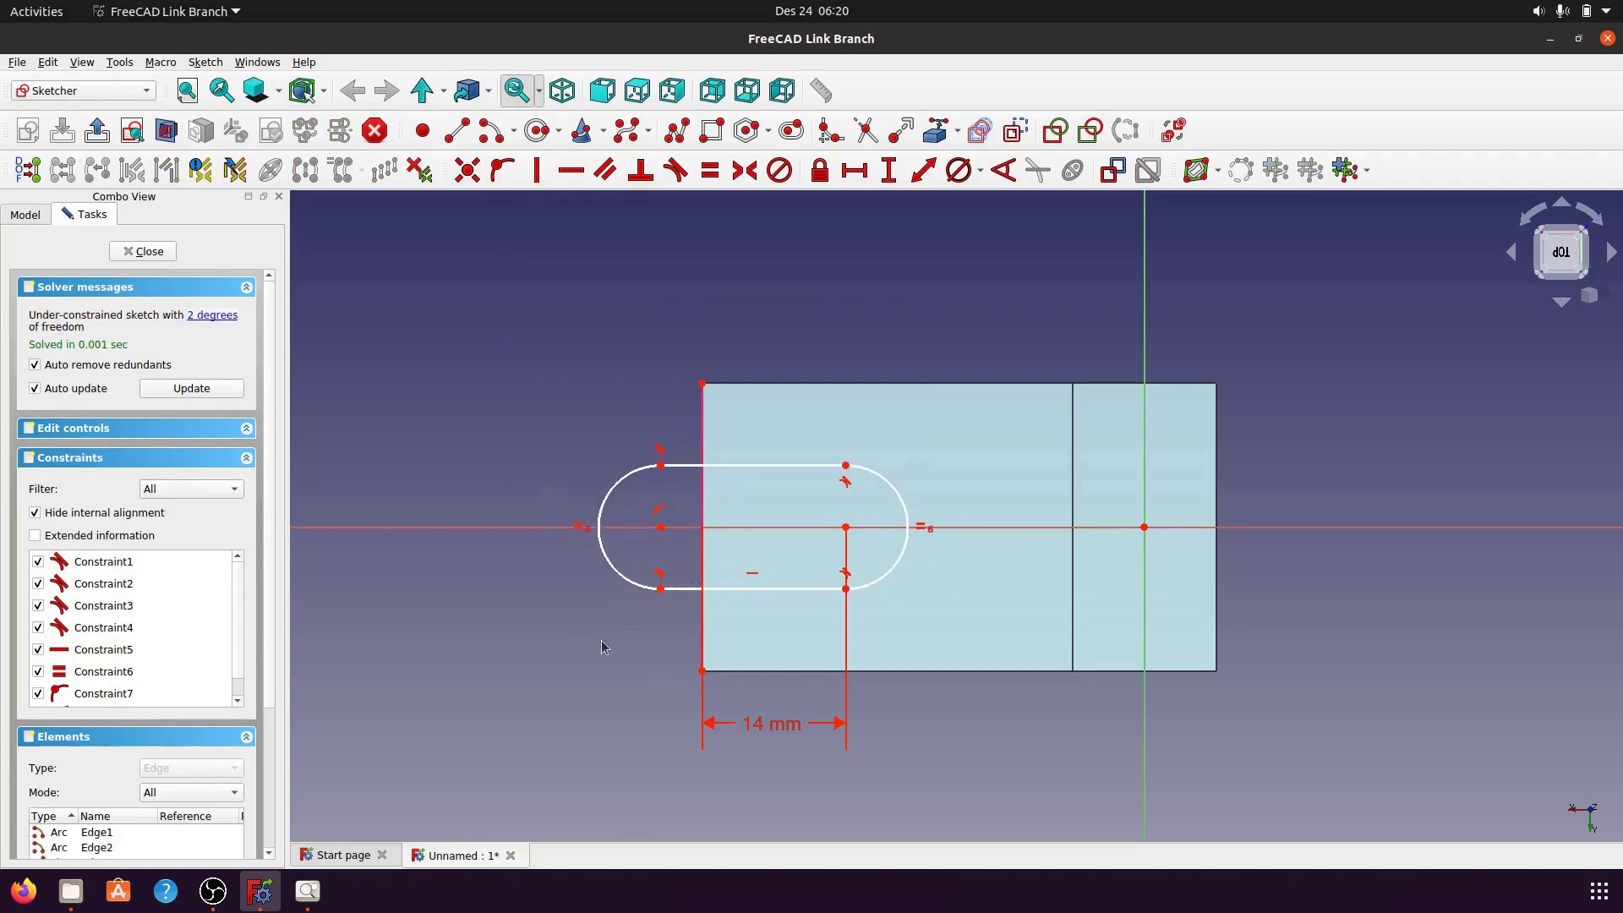
- Give the slot's right arc a 14 mm diameter
click(887, 583)
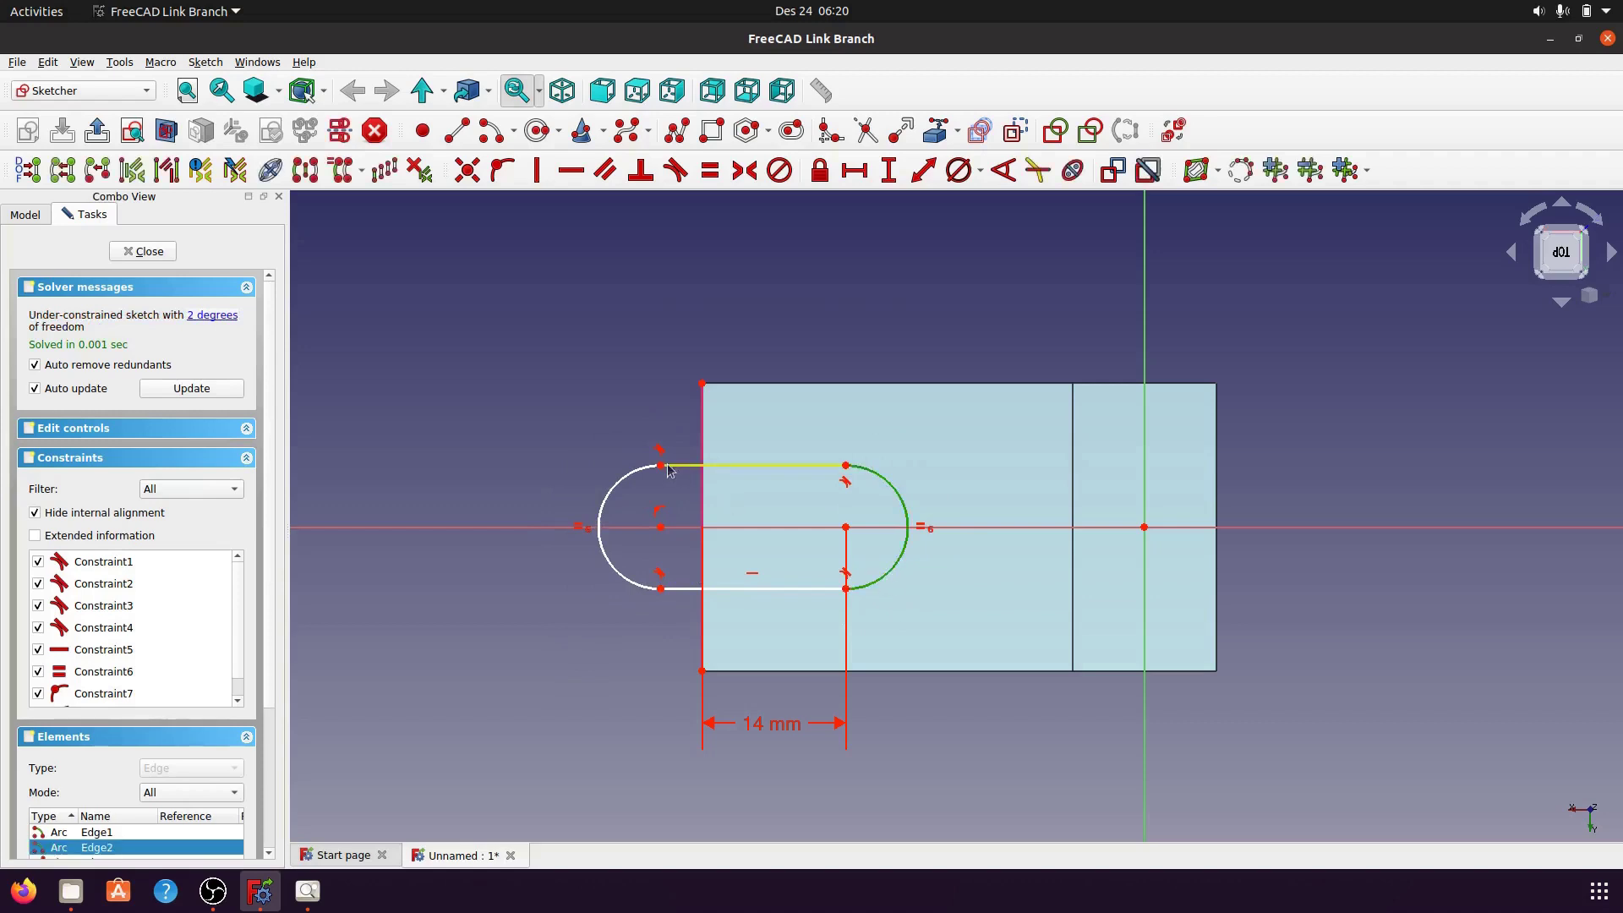
click(982, 178)
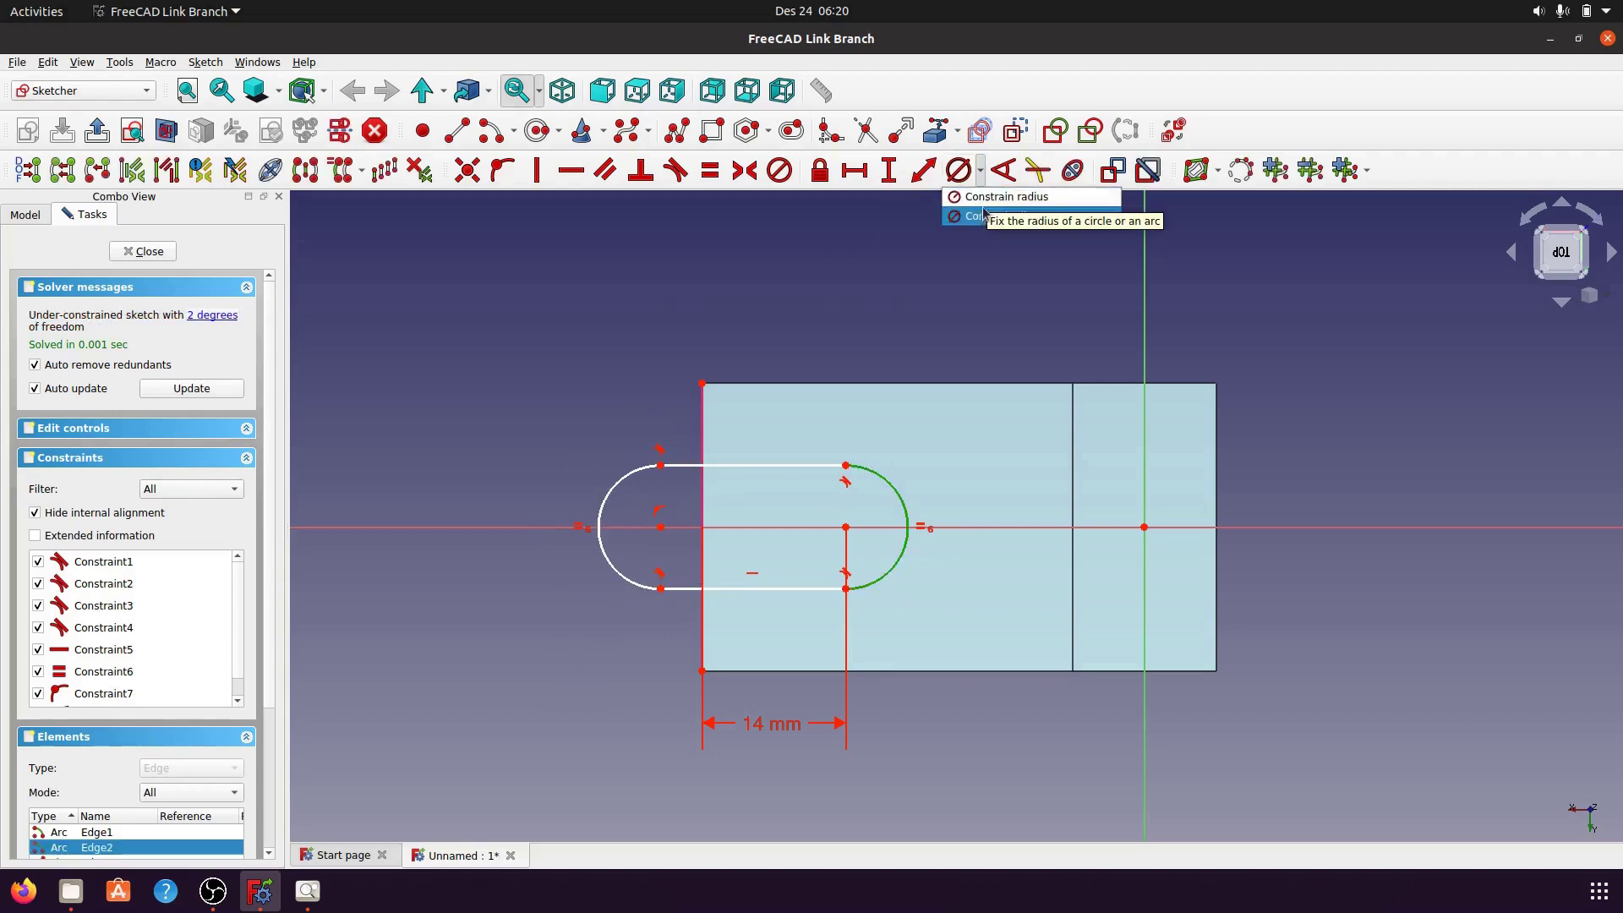
click(984, 217)
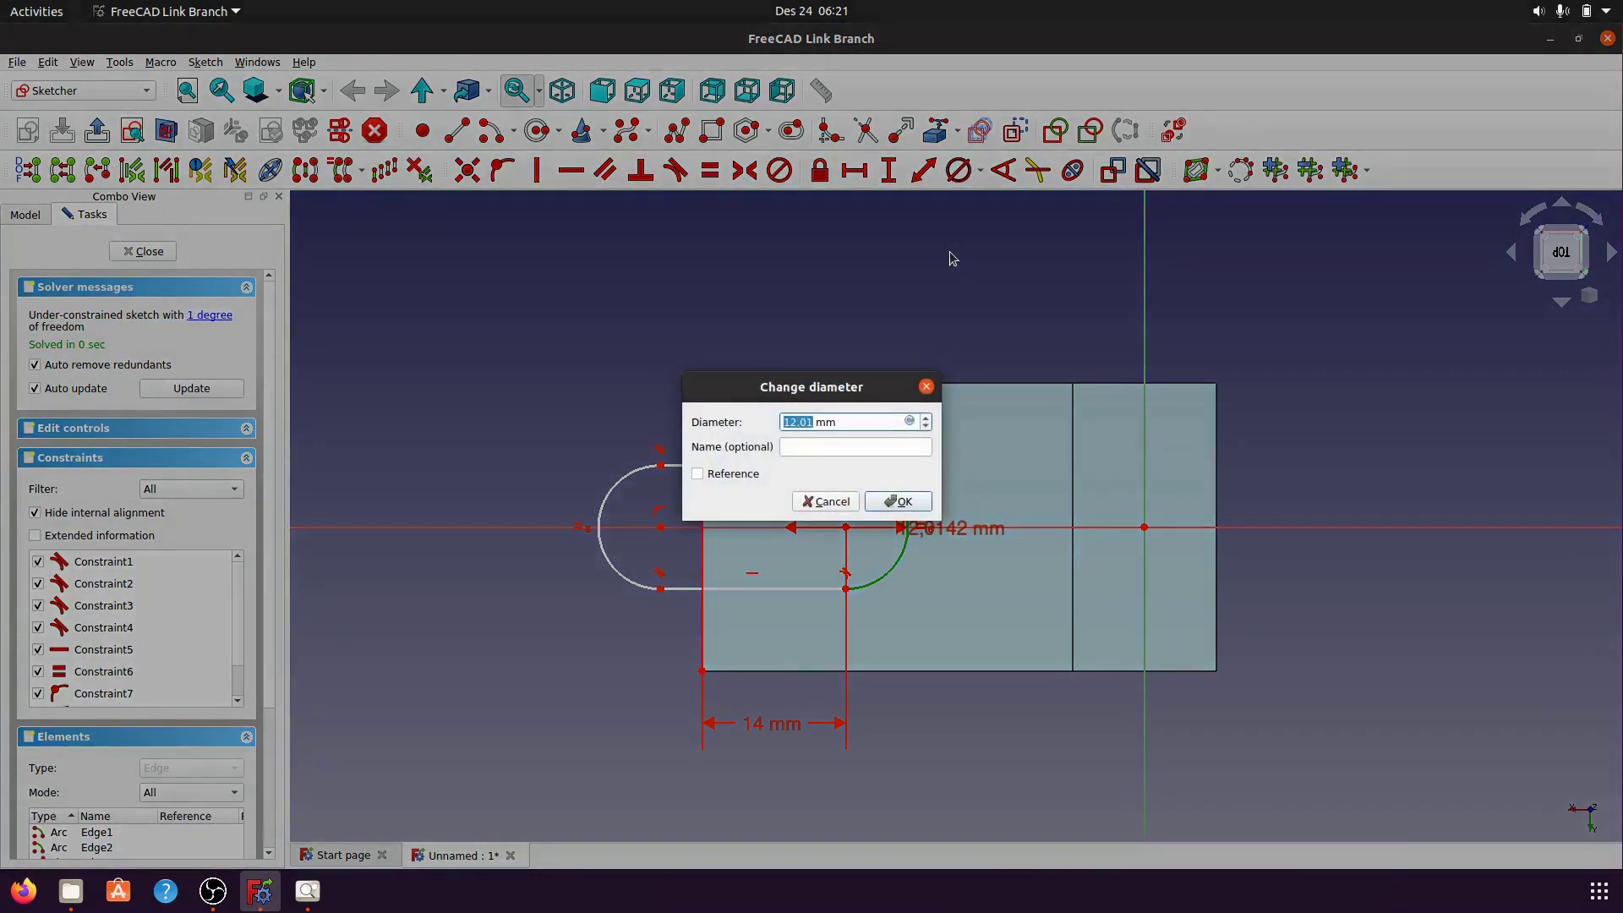
text(1)
click(911, 502)
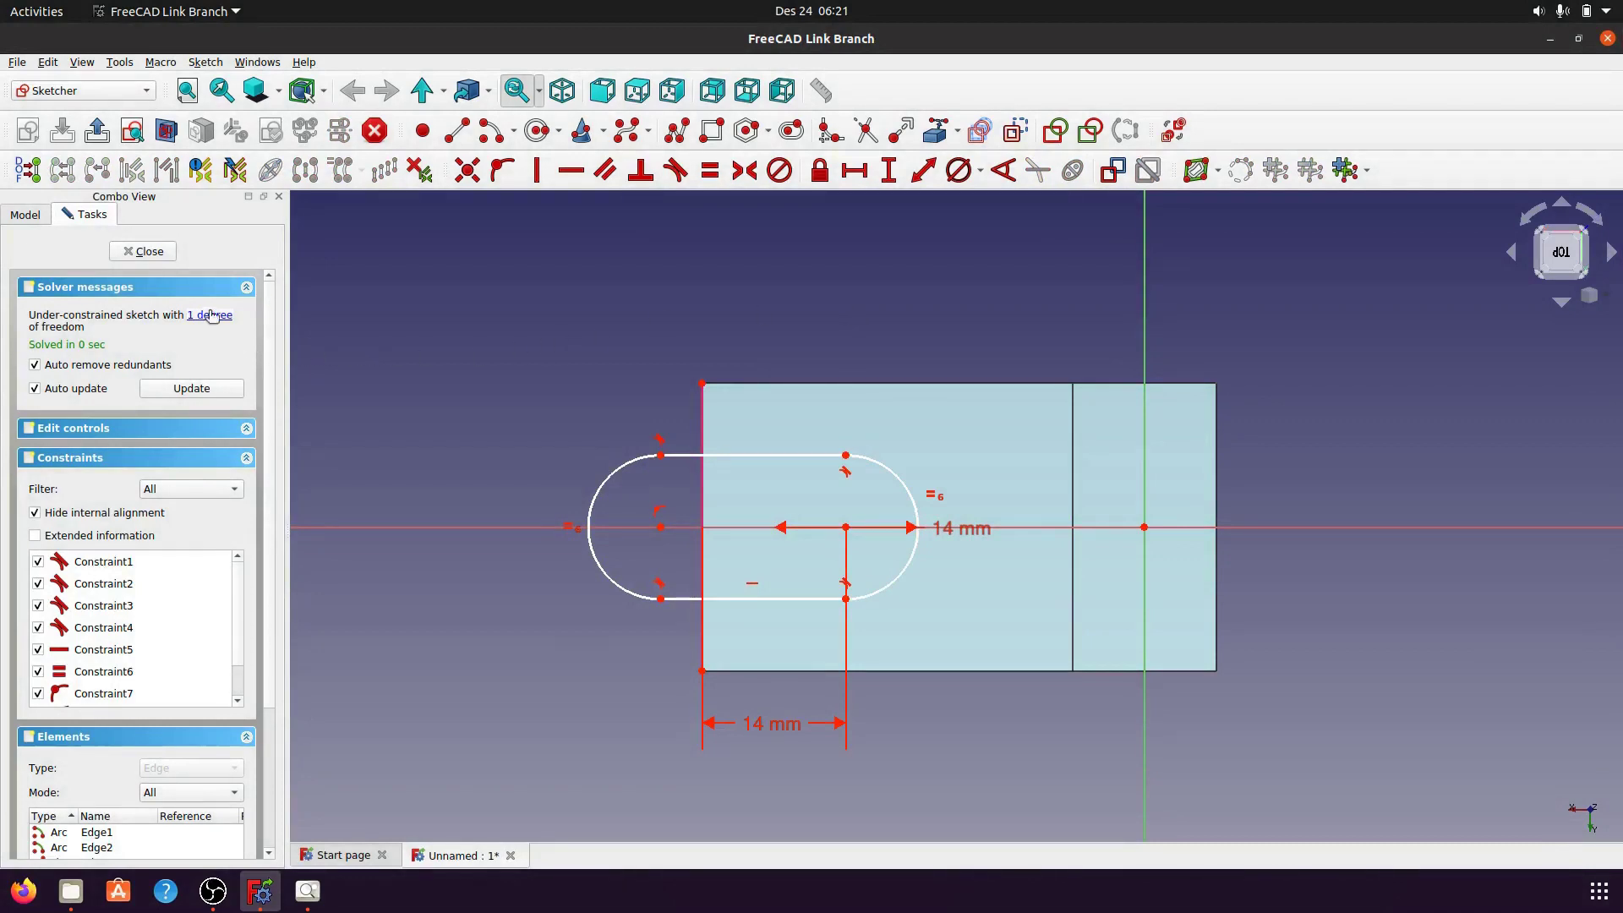
- Set 20 mm spacing between the two arc centres and close the sketch
click(615, 470)
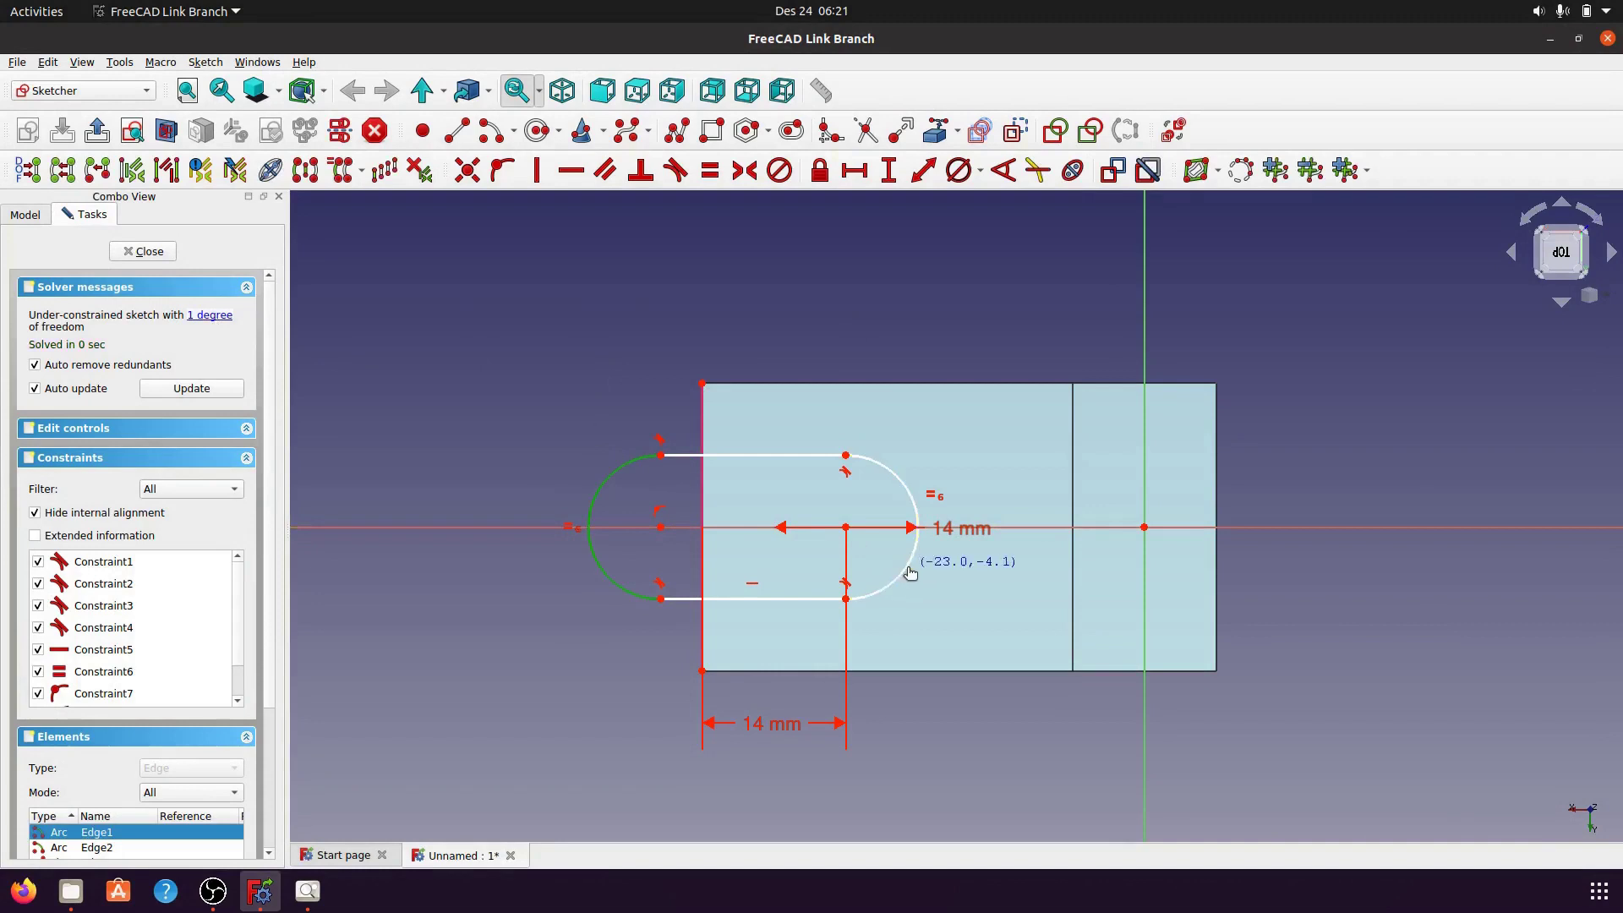
mouse_move(666, 536)
mouse_down()
mouse_move(653, 531)
mouse_move(667, 533)
mouse_up()
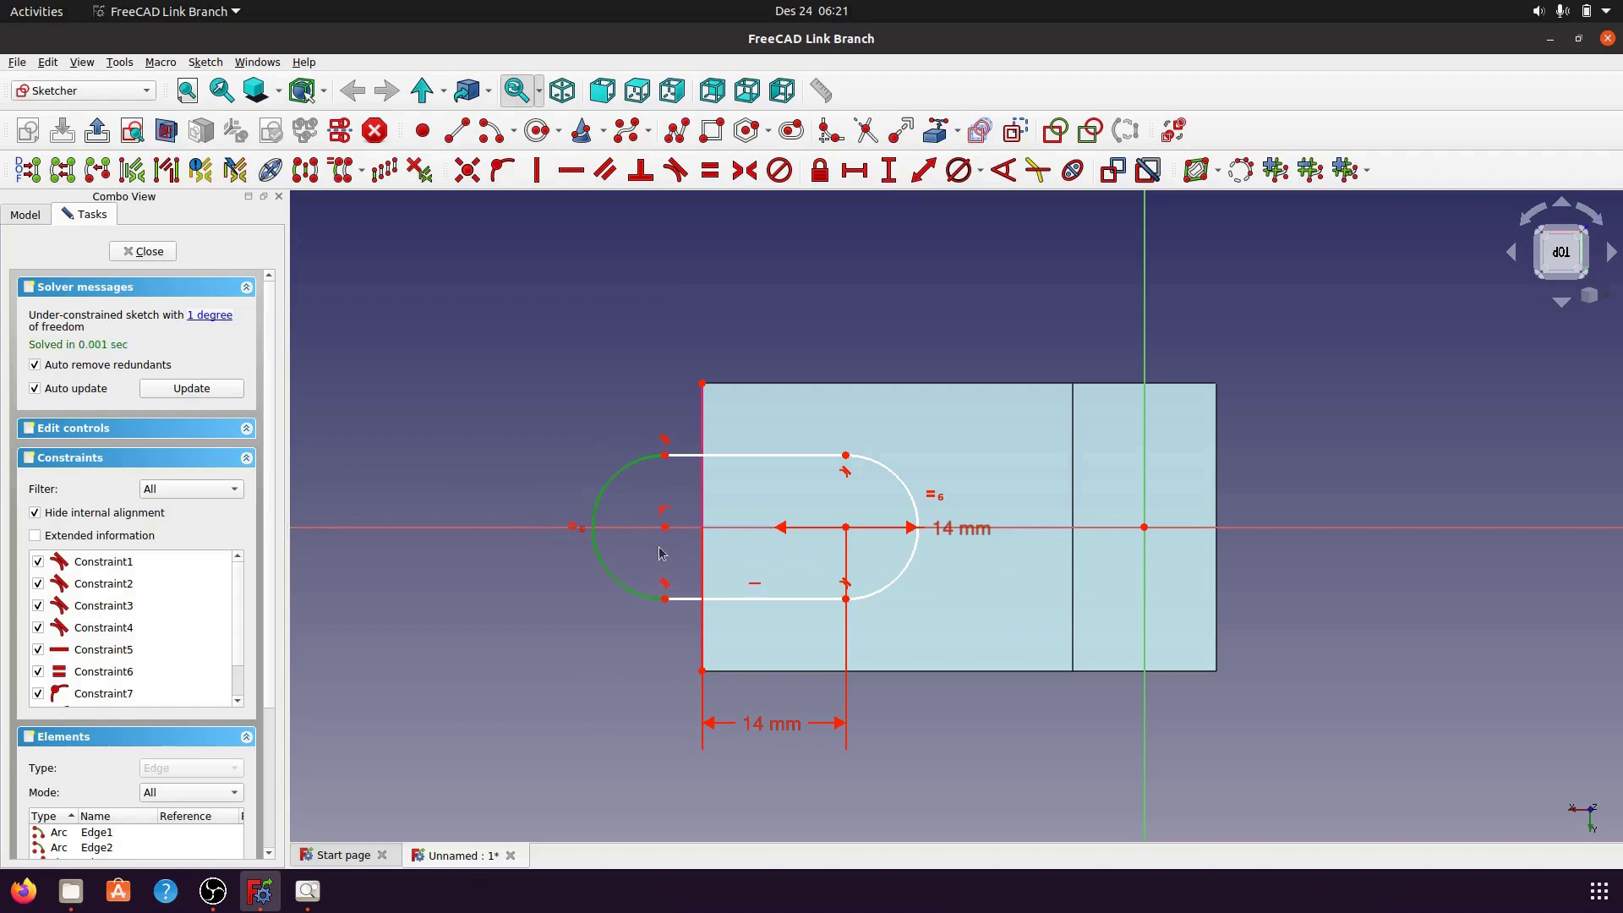
click(660, 558)
click(665, 527)
click(846, 527)
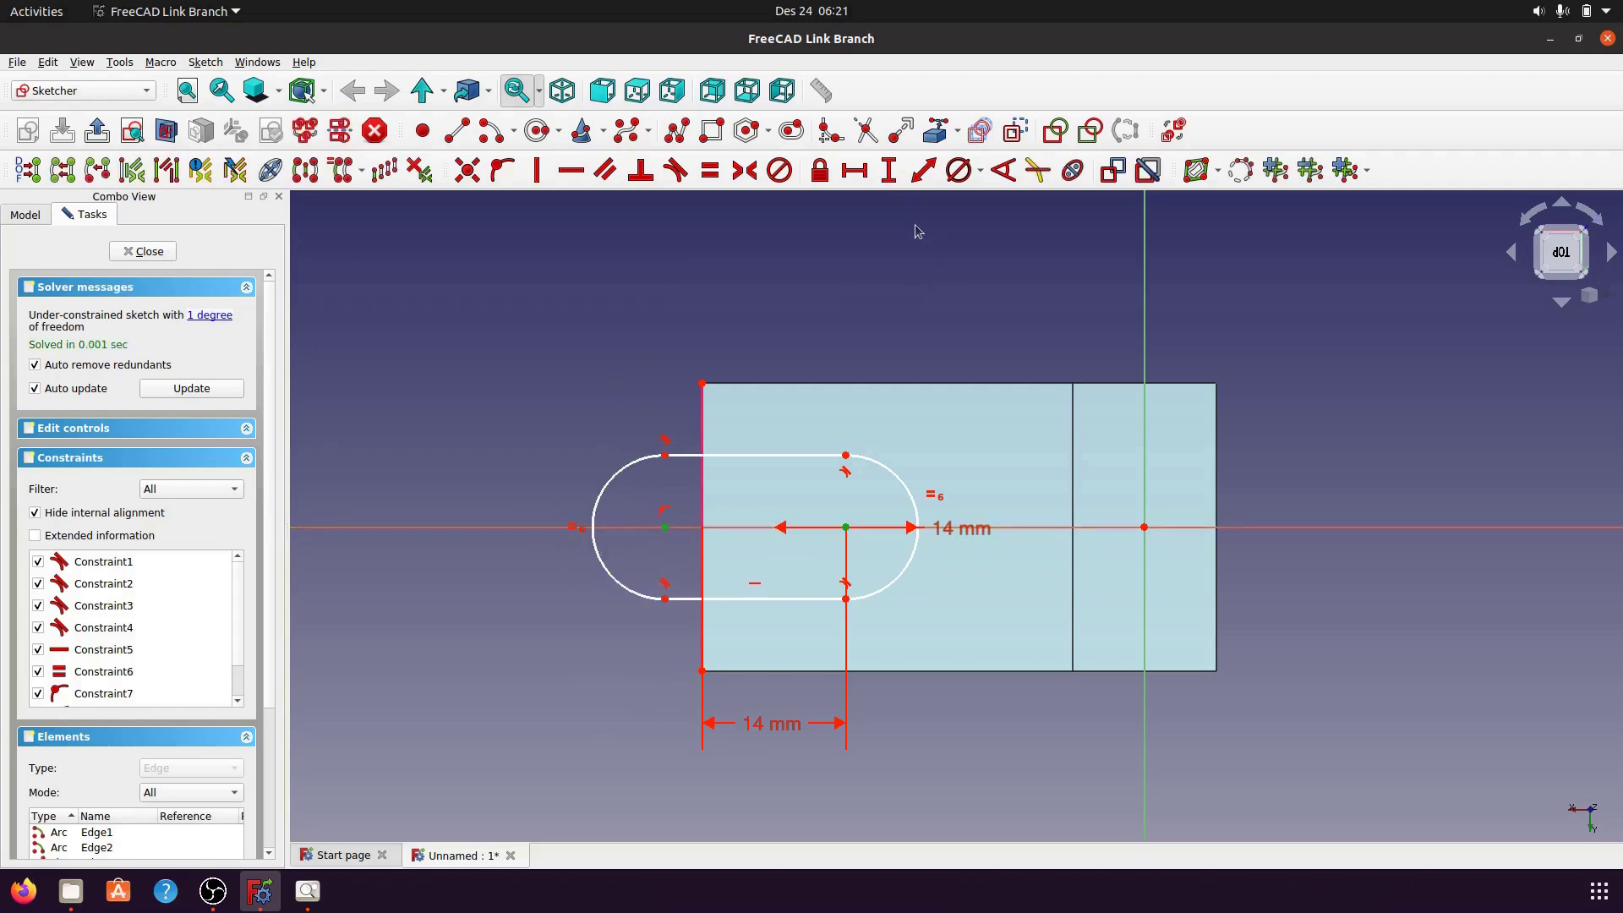
click(916, 178)
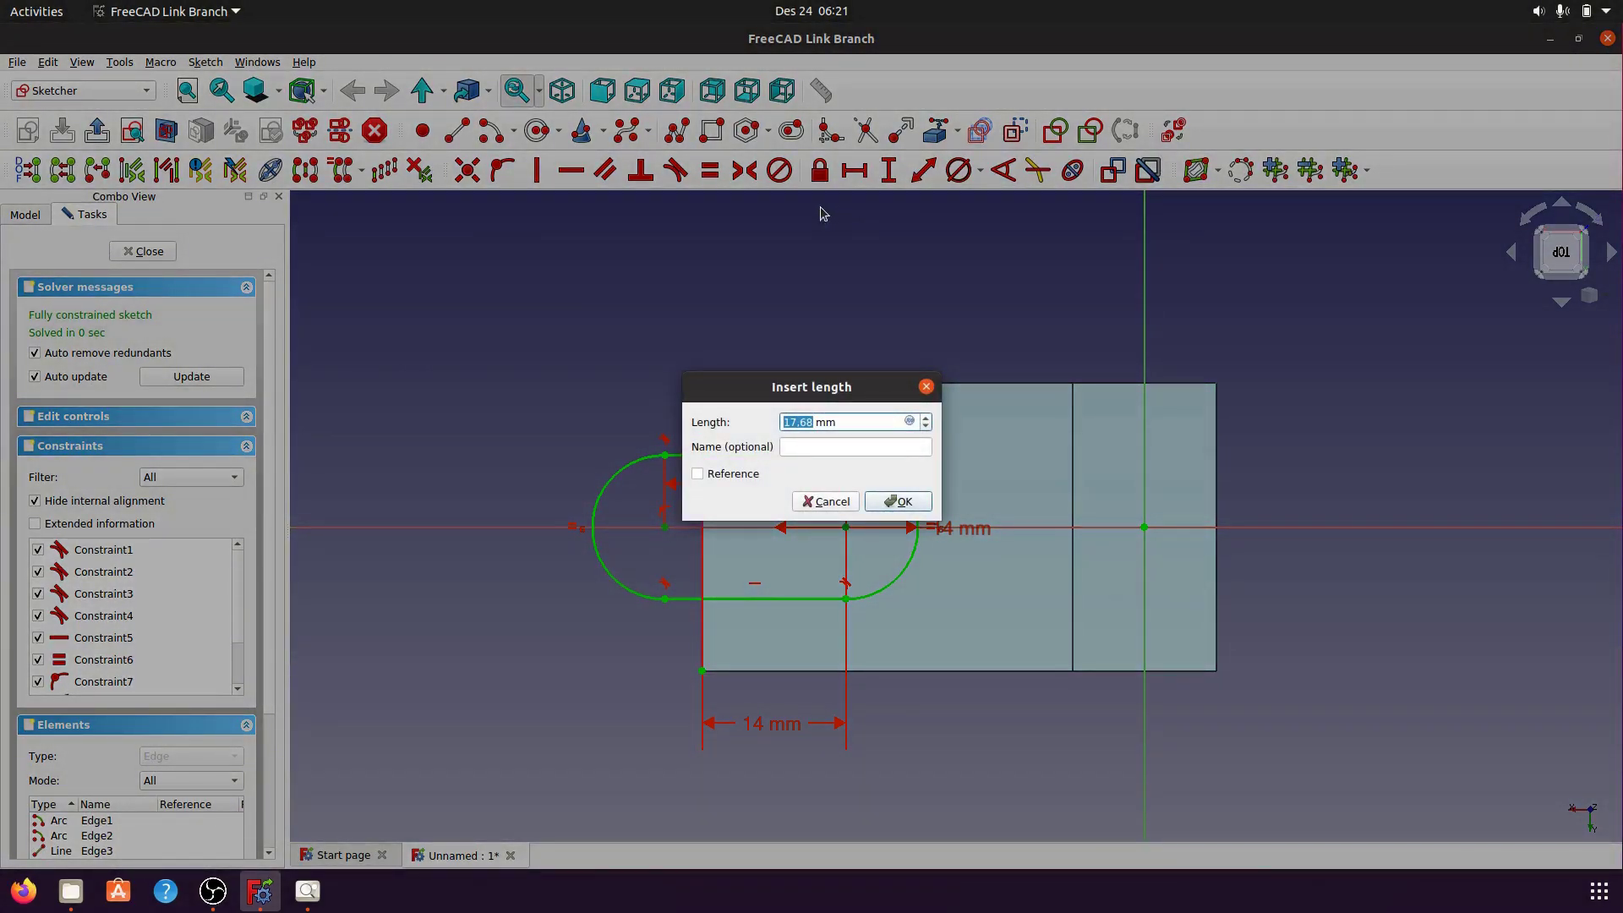
text(20)
click(924, 511)
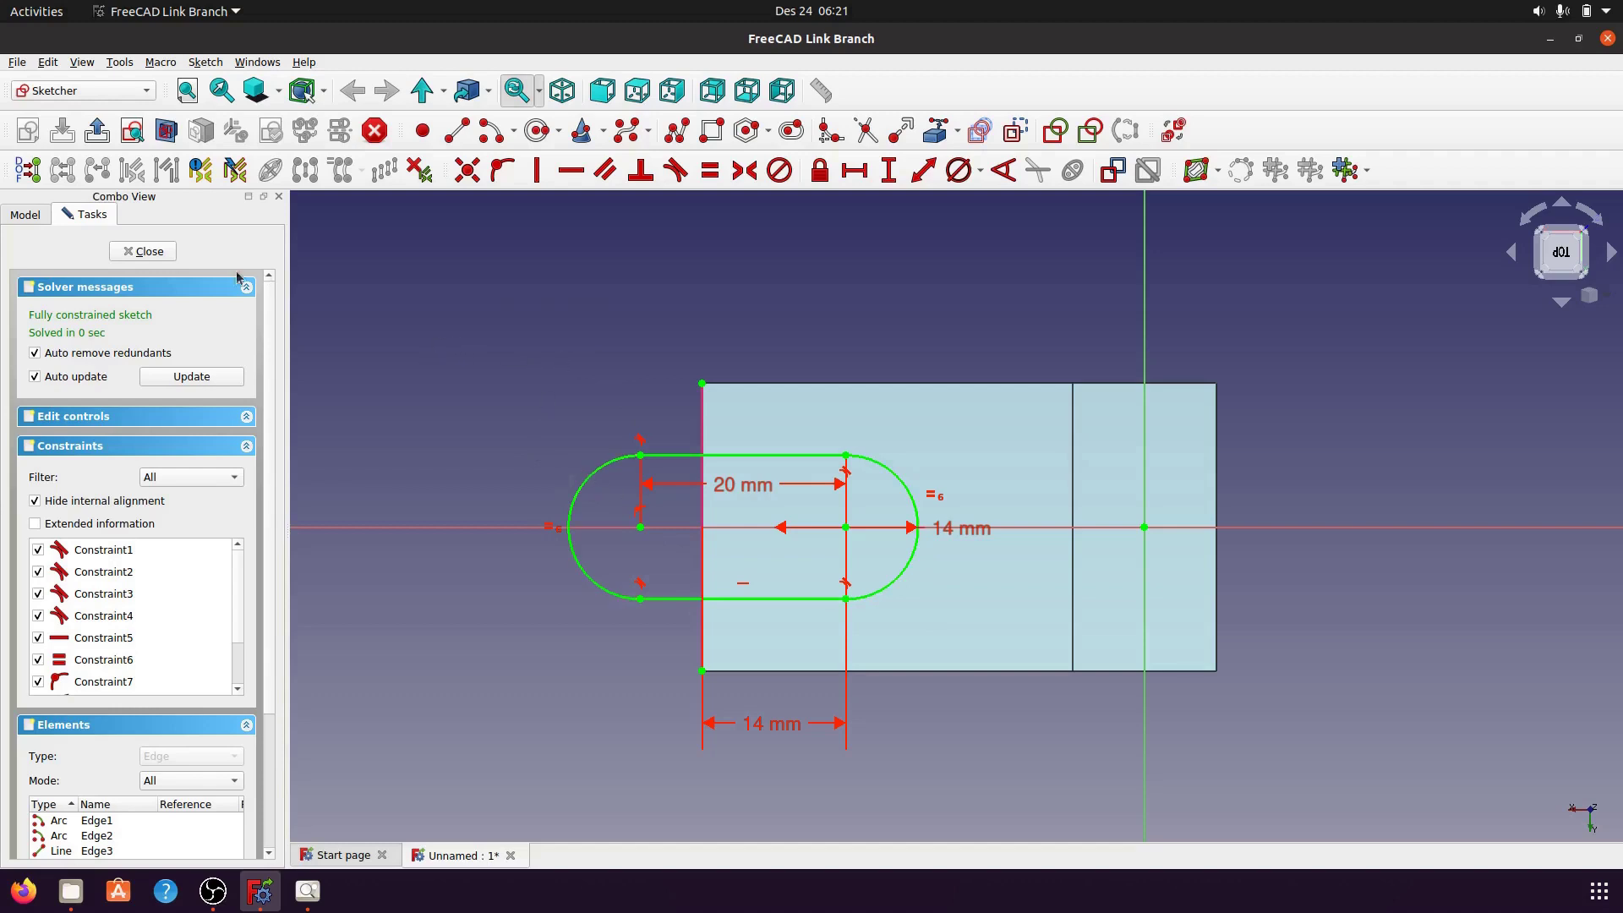
click(142, 251)
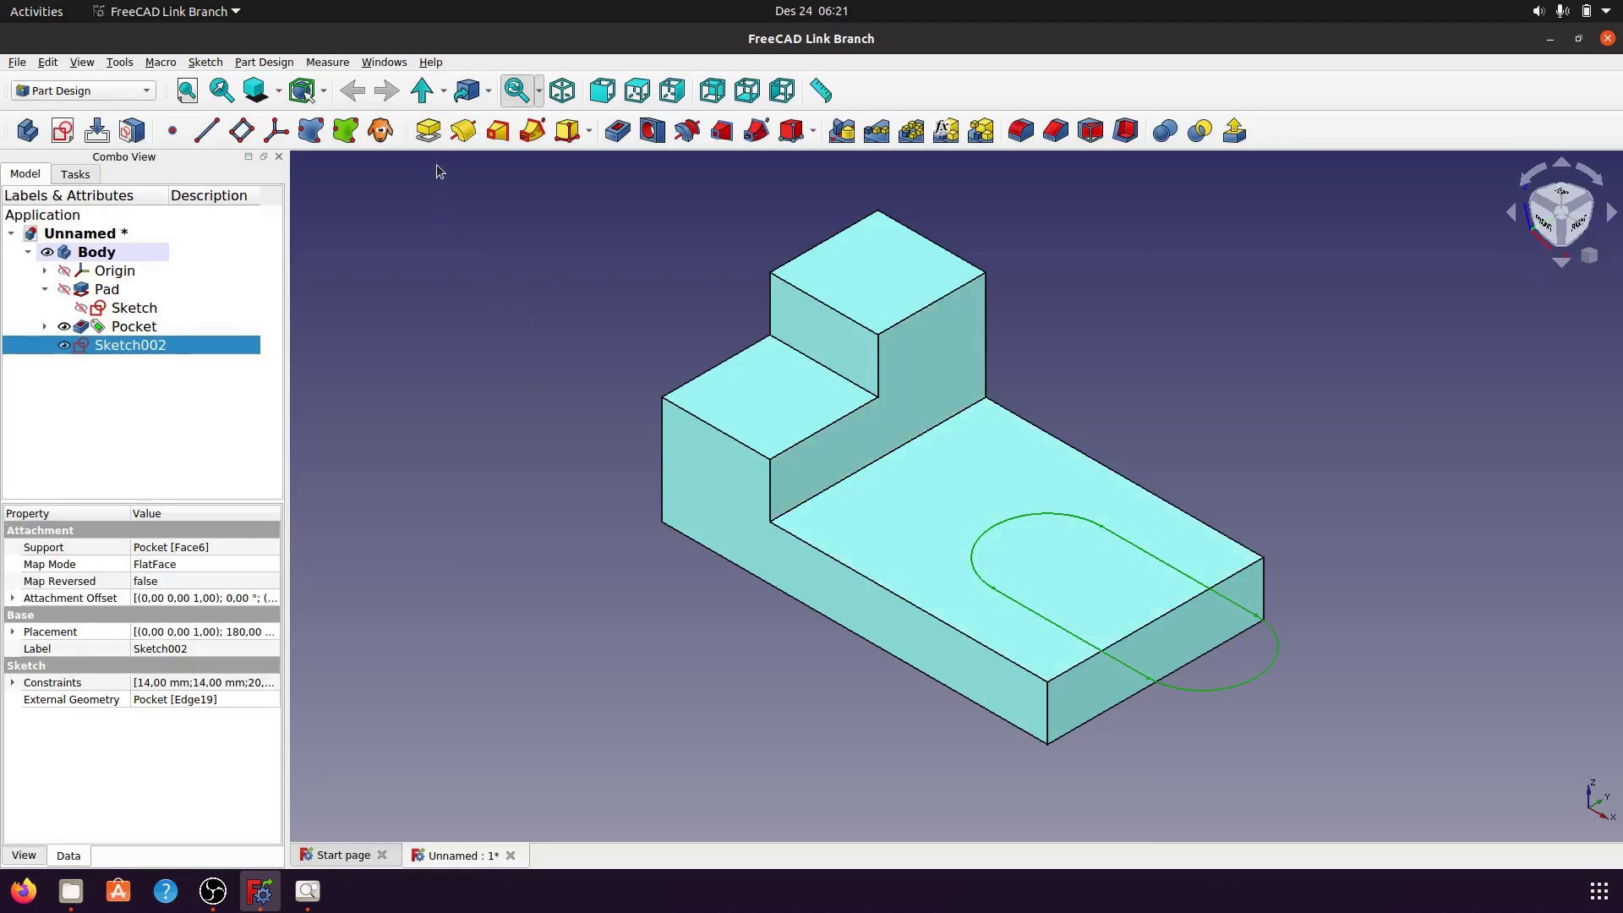
- Pocket the slot sketch 7 mm deep into the base plate and zoom in on the result
click(618, 130)
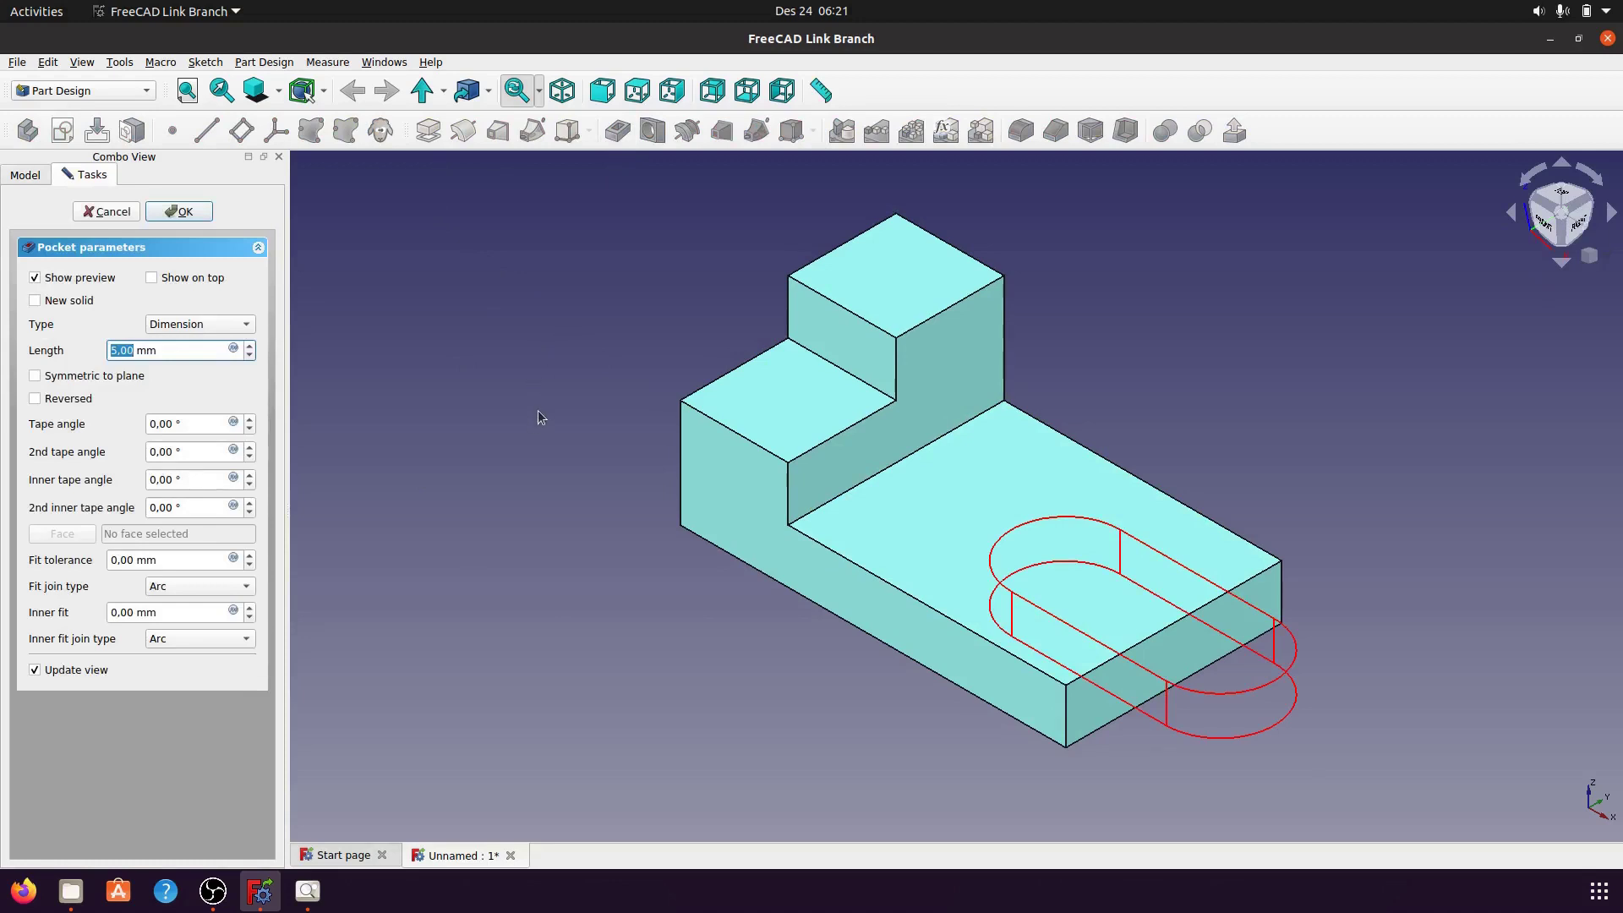
triple_click(154, 353)
text(7)
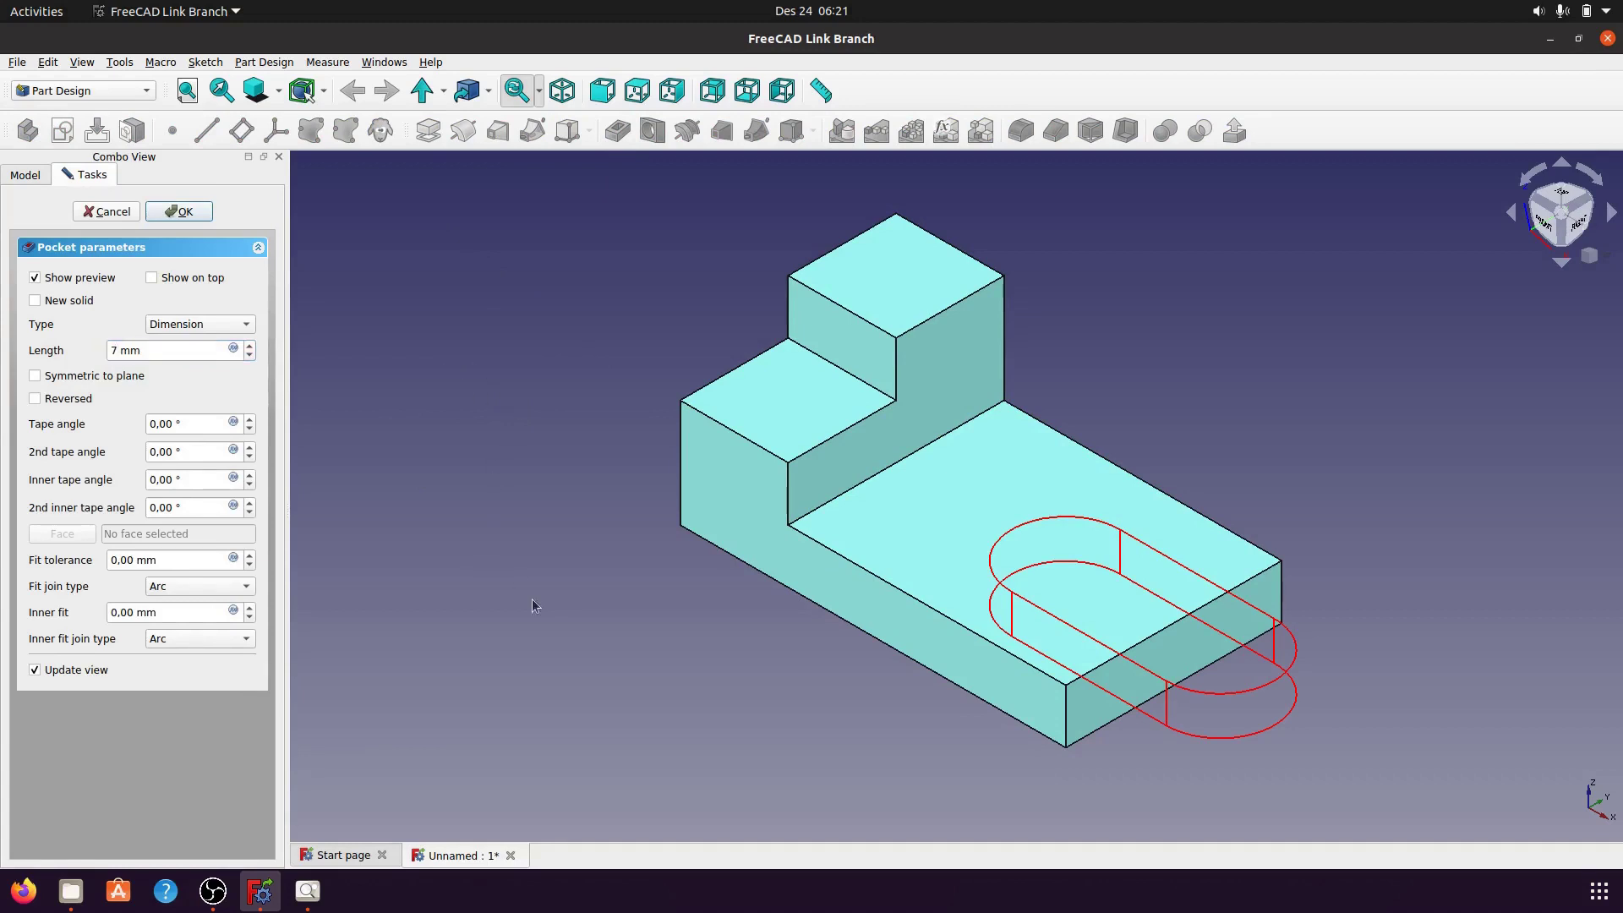
mouse_move(697, 701)
middle_down()
mouse_move(721, 617)
mouse_move(724, 688)
mouse_move(700, 213)
middle_up()
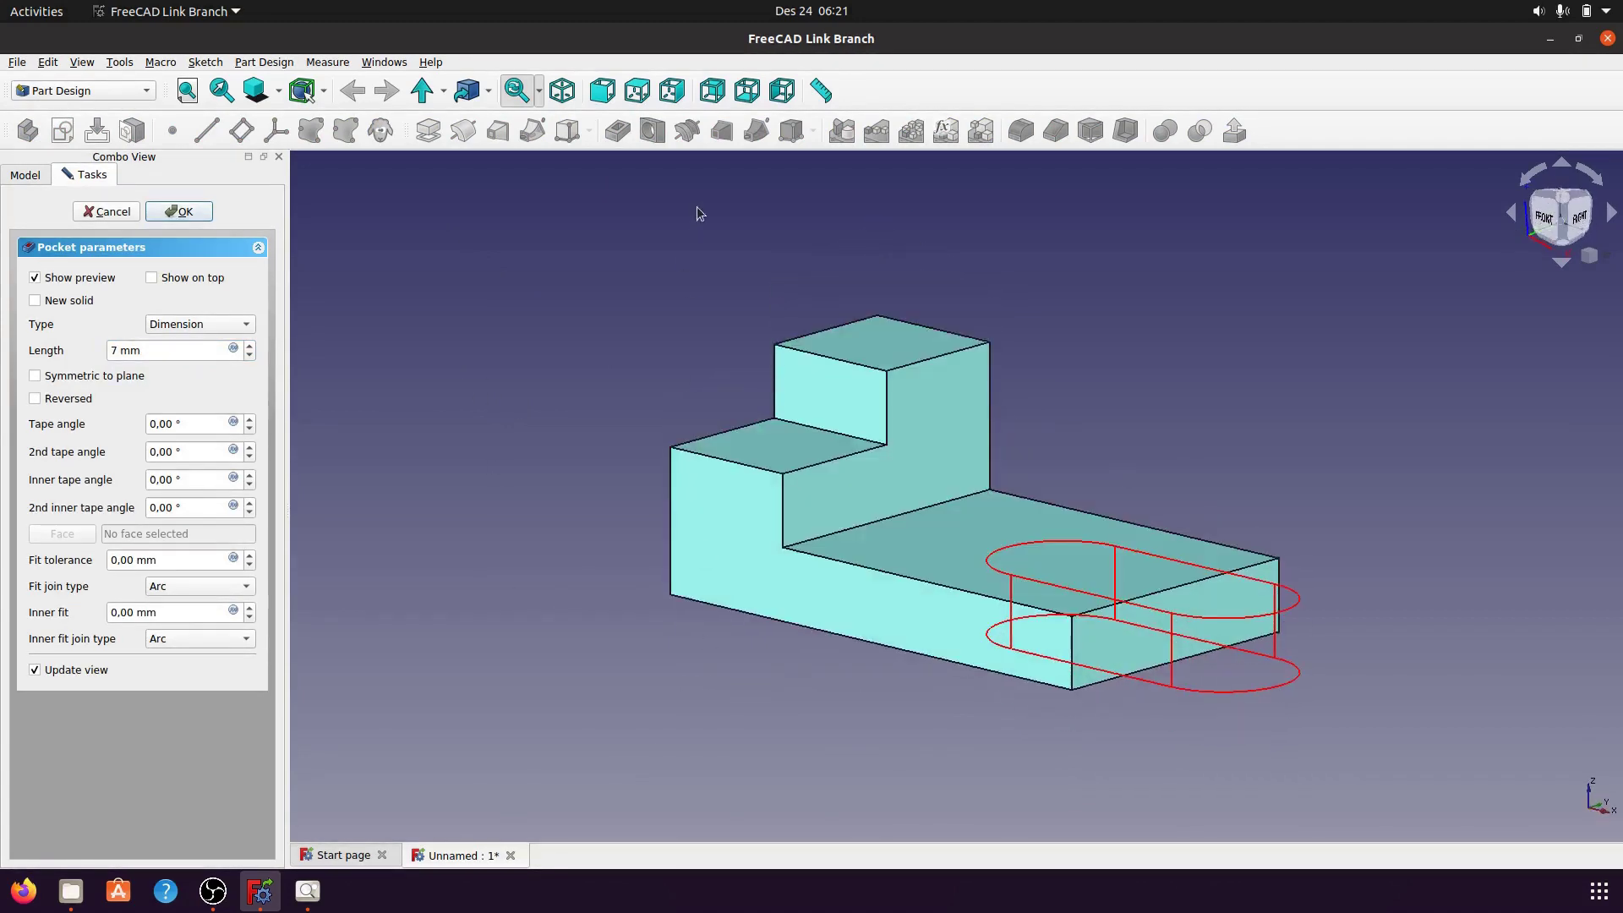
click(563, 91)
click(207, 217)
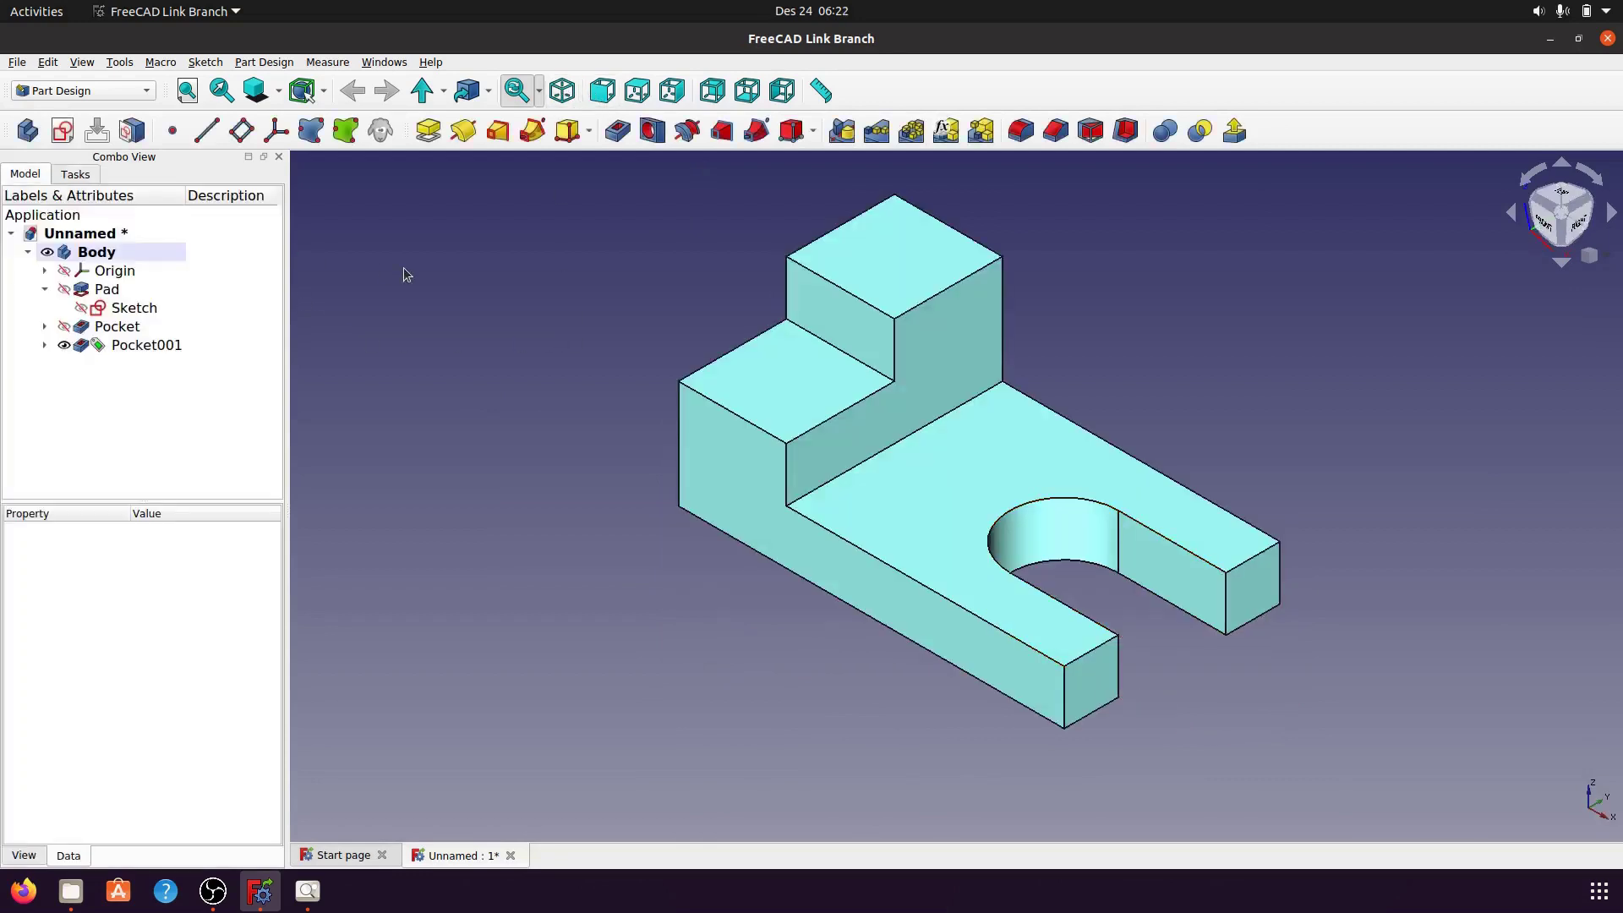
mouse_move(1172, 301)
middle_down()
mouse_move(1141, 360)
mouse_move(1167, 350)
middle_up()
scroll(1140, 359, up, 2)
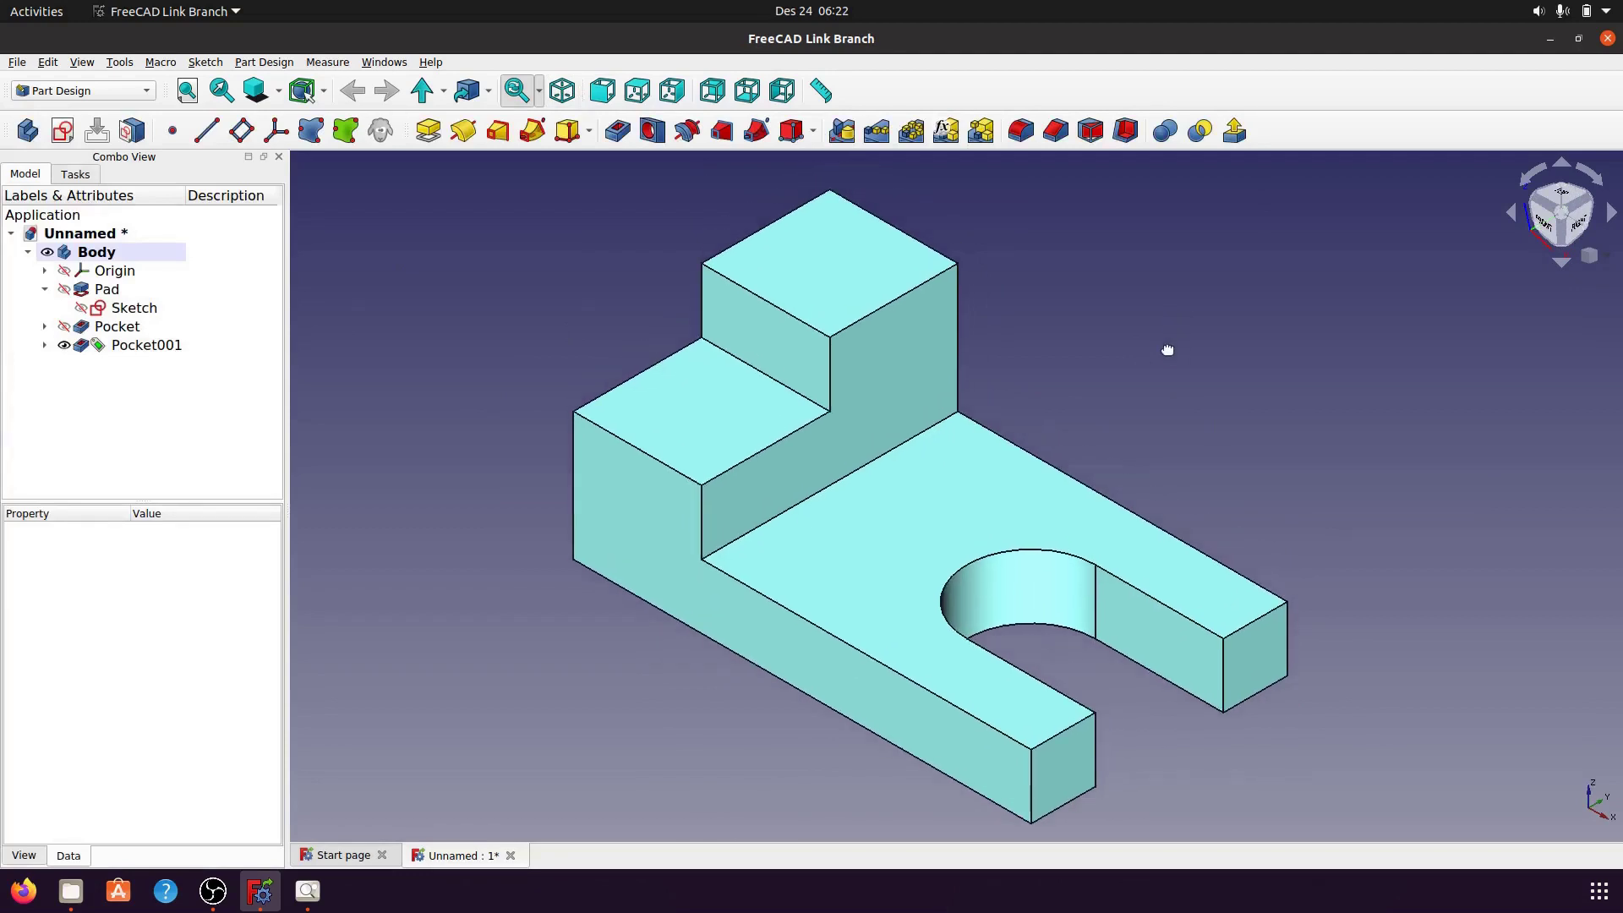
scroll(1167, 350, up, 1)
scroll(1168, 348, up, 2)
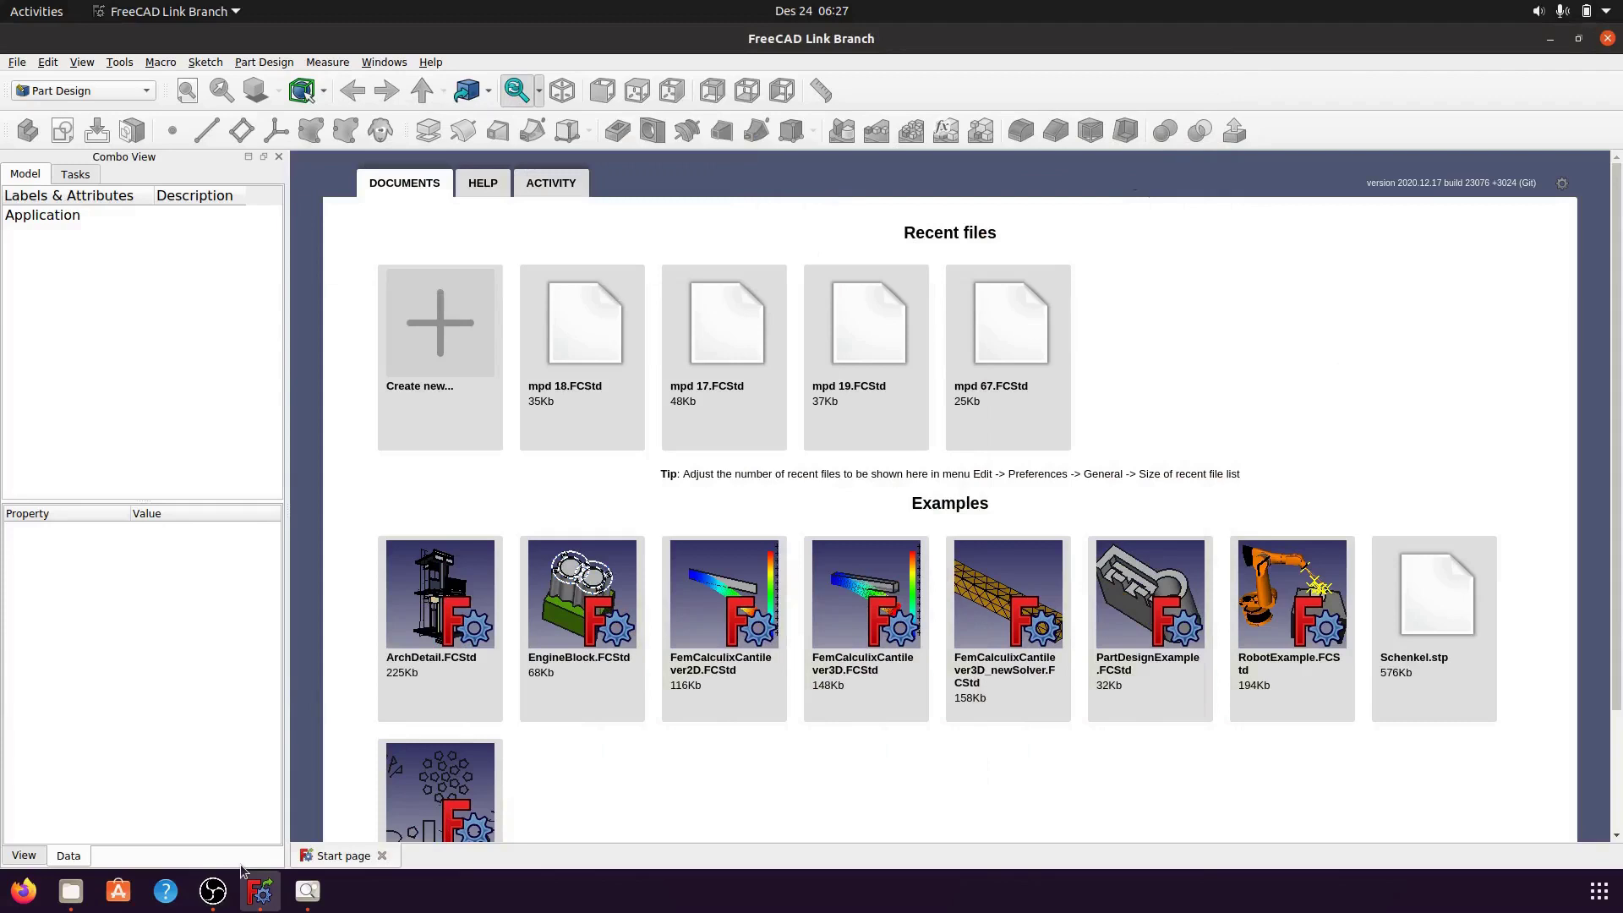
- Look over the mpd 19a.png reference drawing, then minimise Image Viewer
click(307, 891)
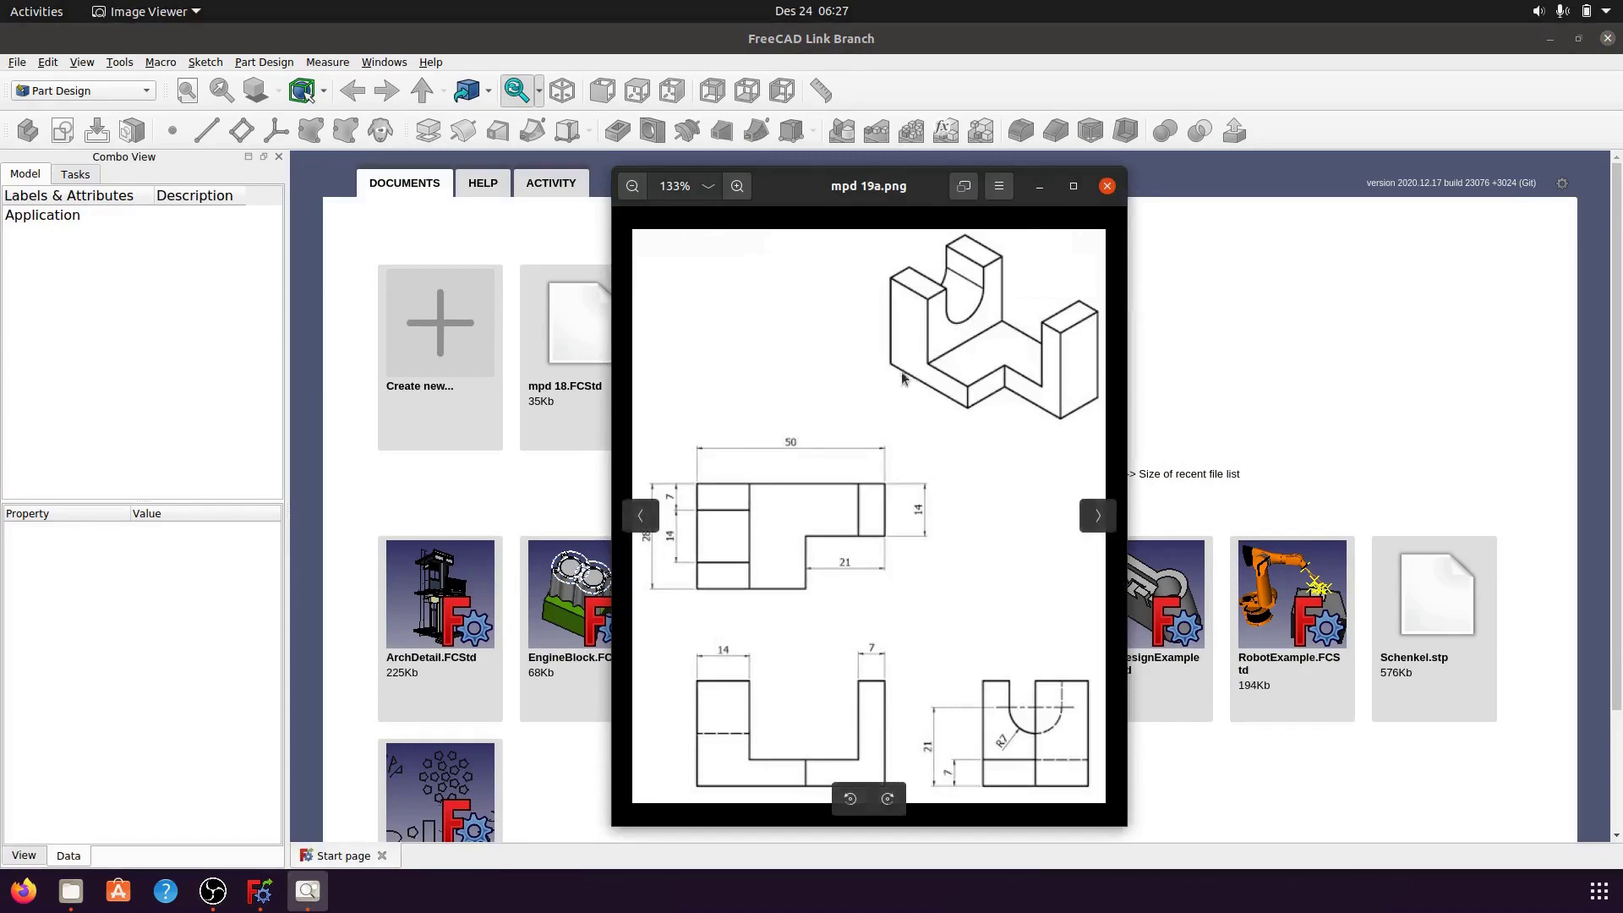
mouse_move(869, 514)
click(1040, 186)
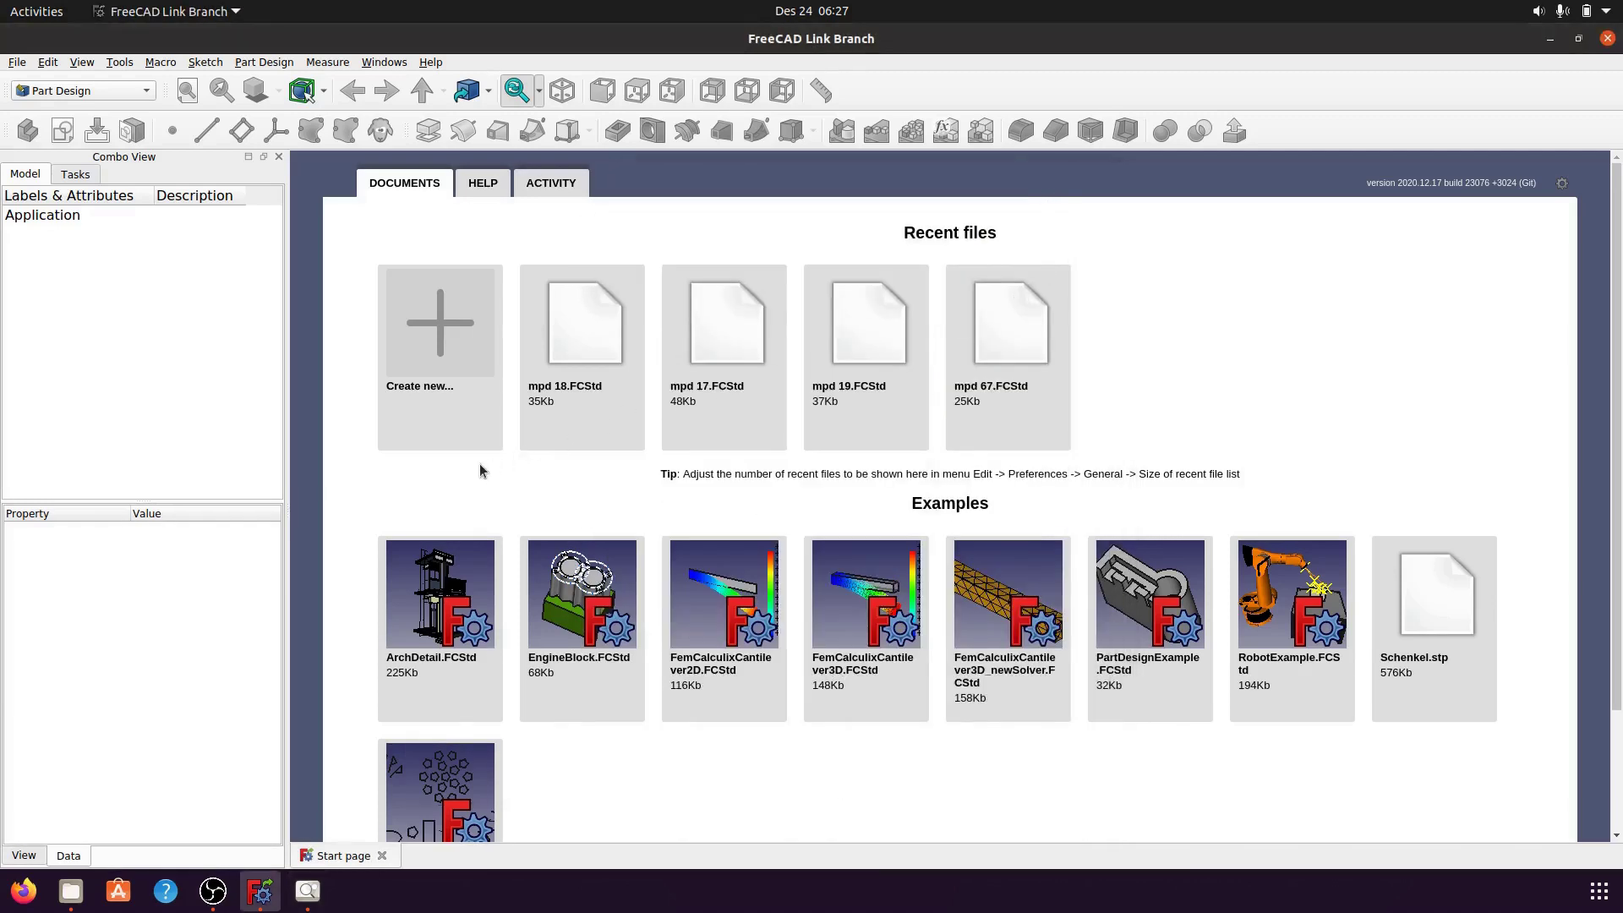
- Create a new document and open a sketch placed on XZ_Plane
click(440, 372)
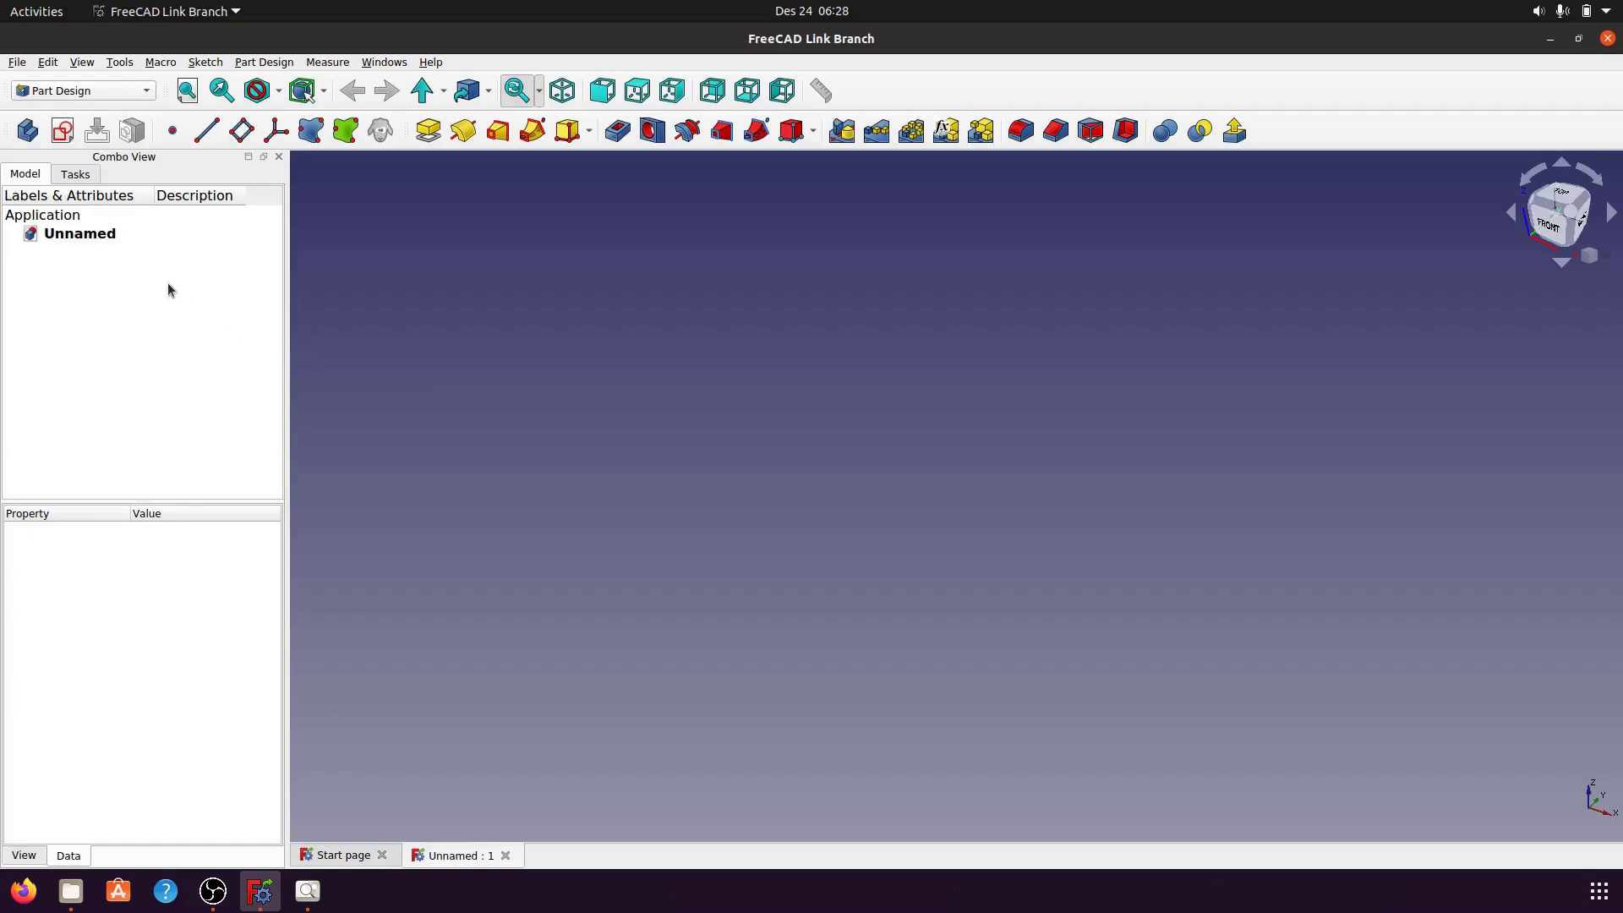
click(62, 130)
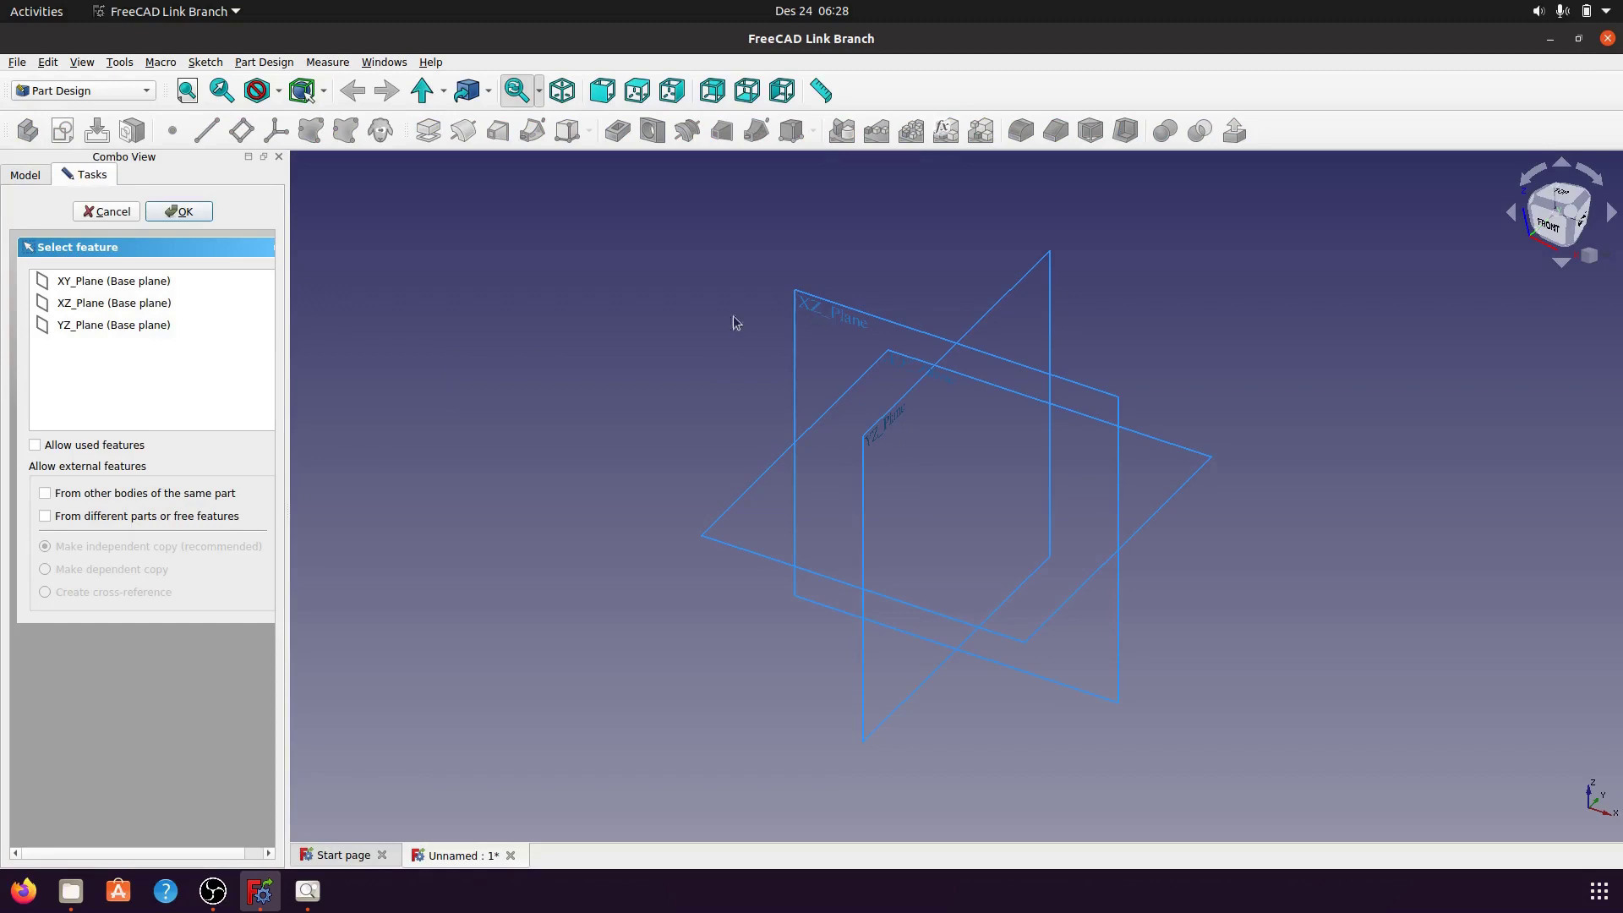
click(107, 309)
click(186, 216)
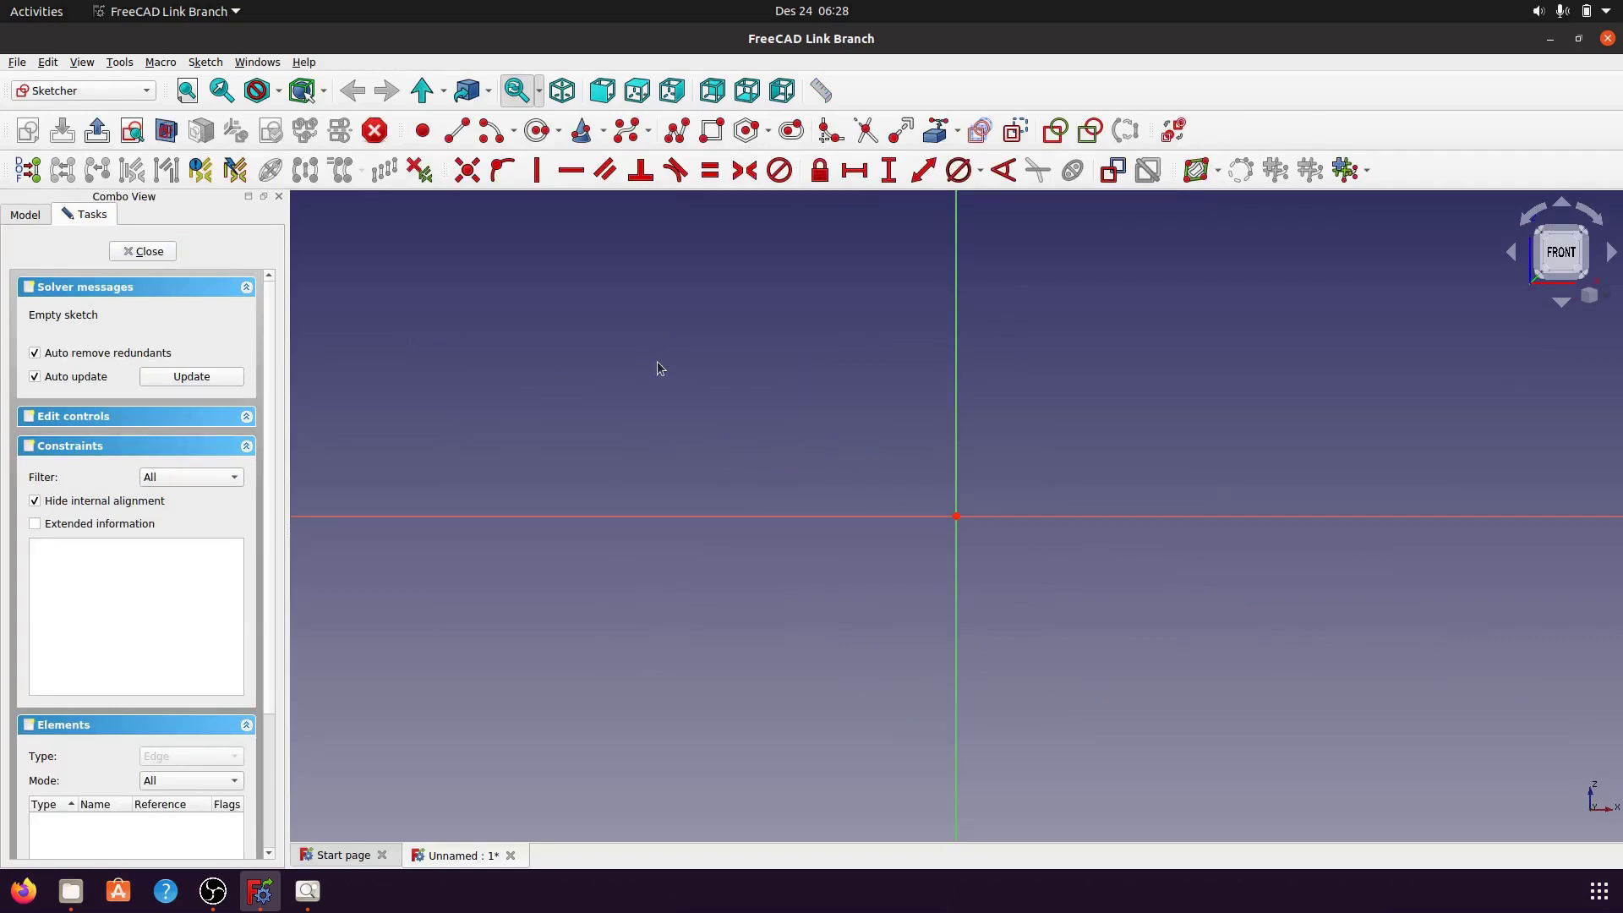
- Draw the closed U outline as one polyline that returns to its upper-left start point
click(679, 133)
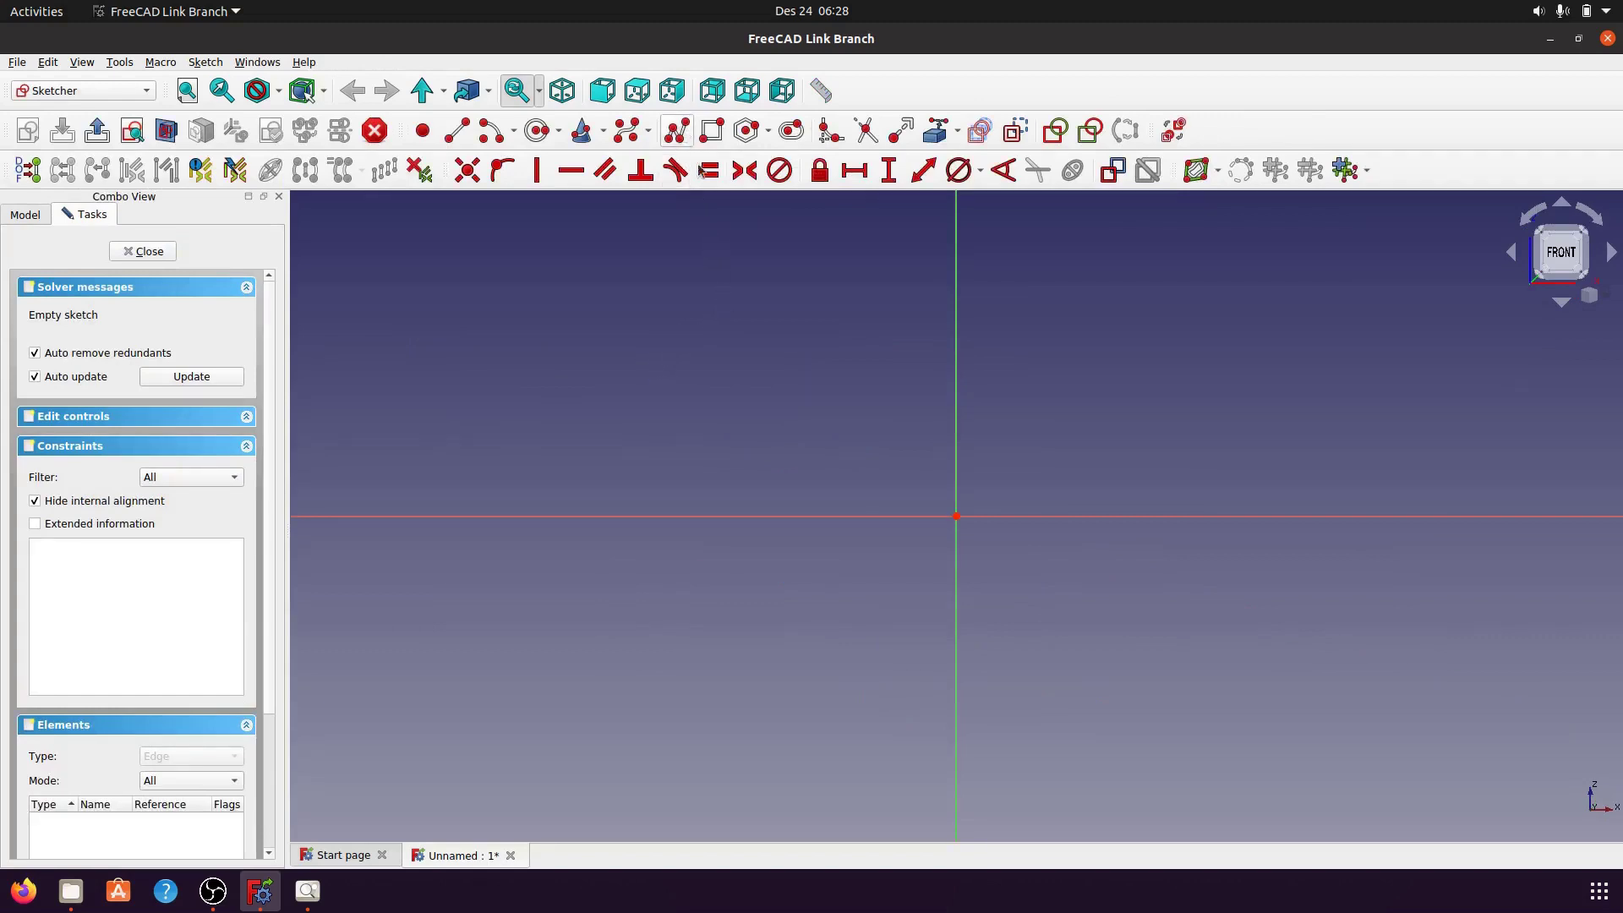
click(847, 361)
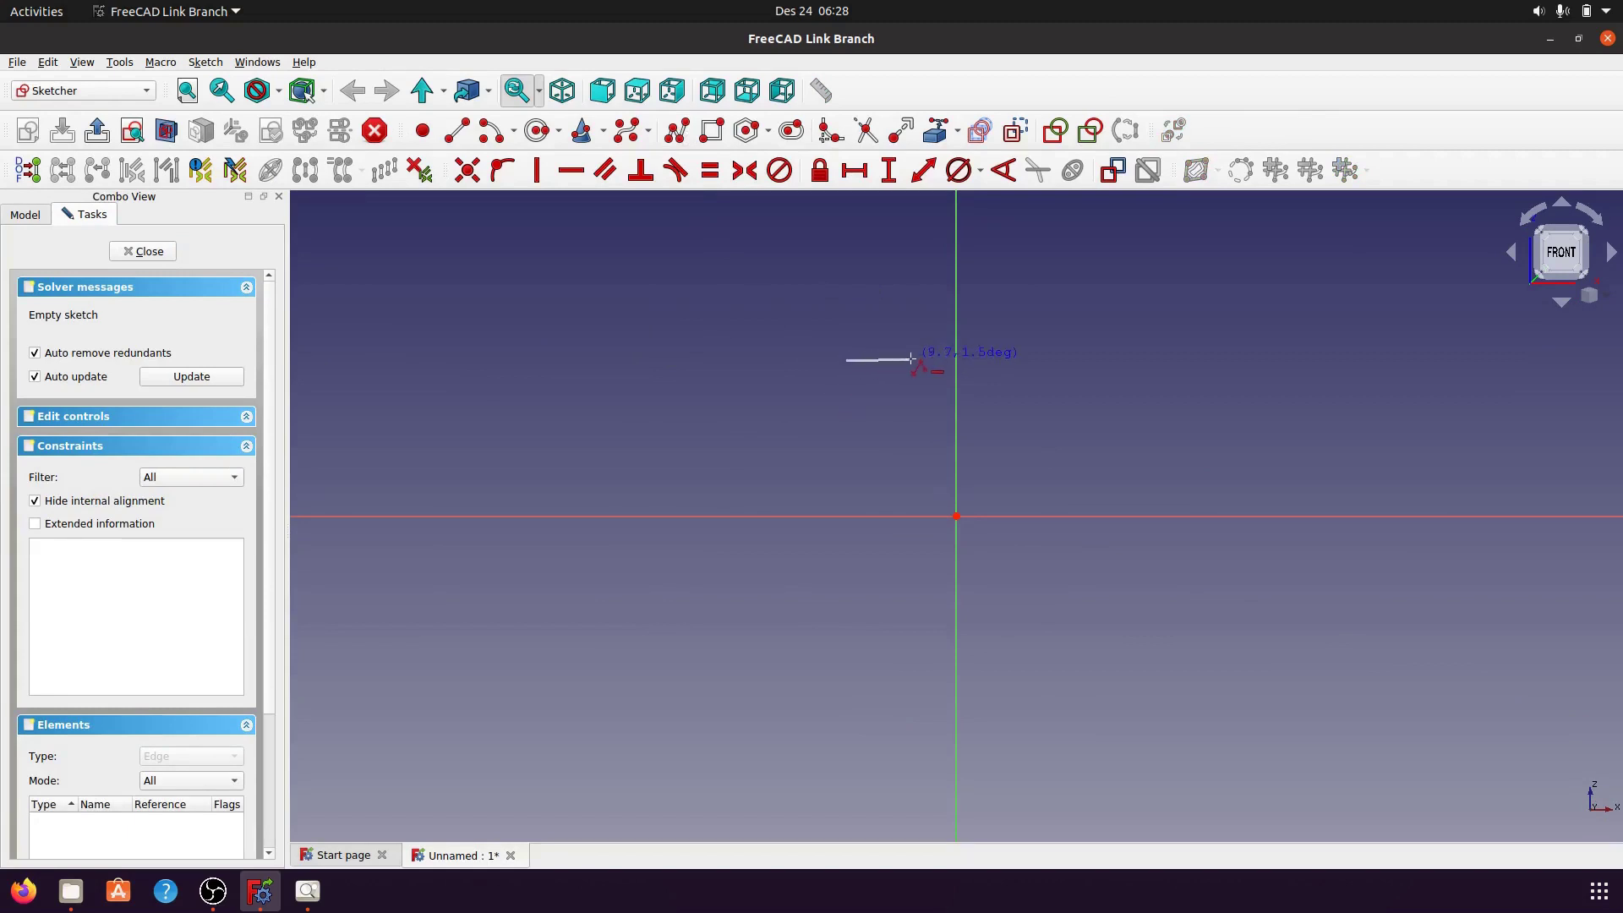
click(919, 361)
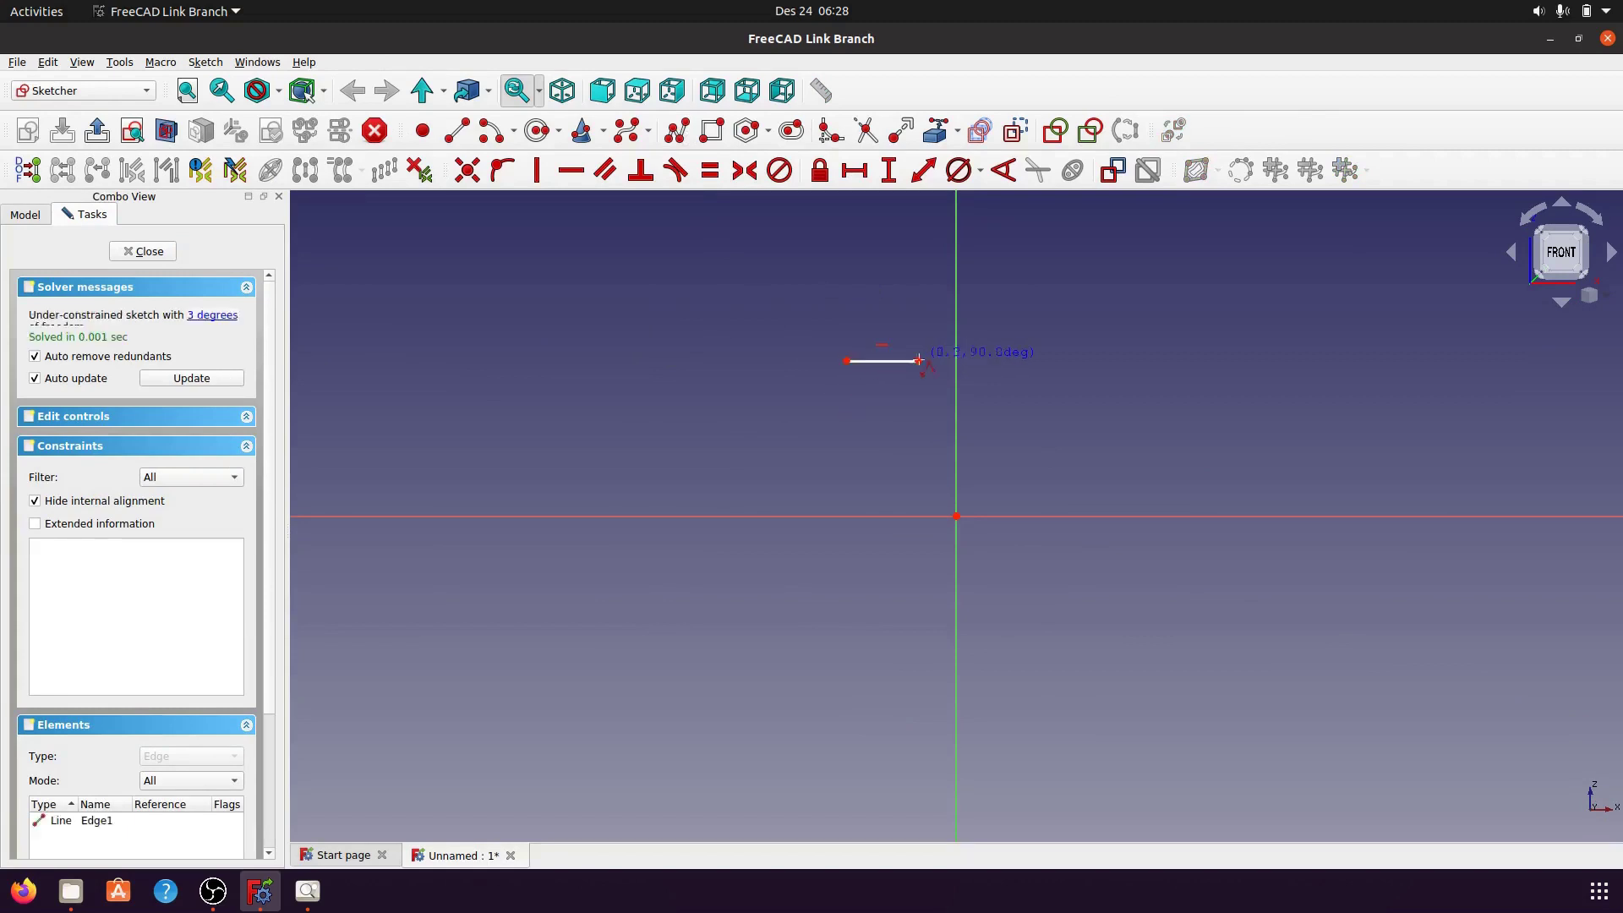
click(919, 473)
click(1136, 474)
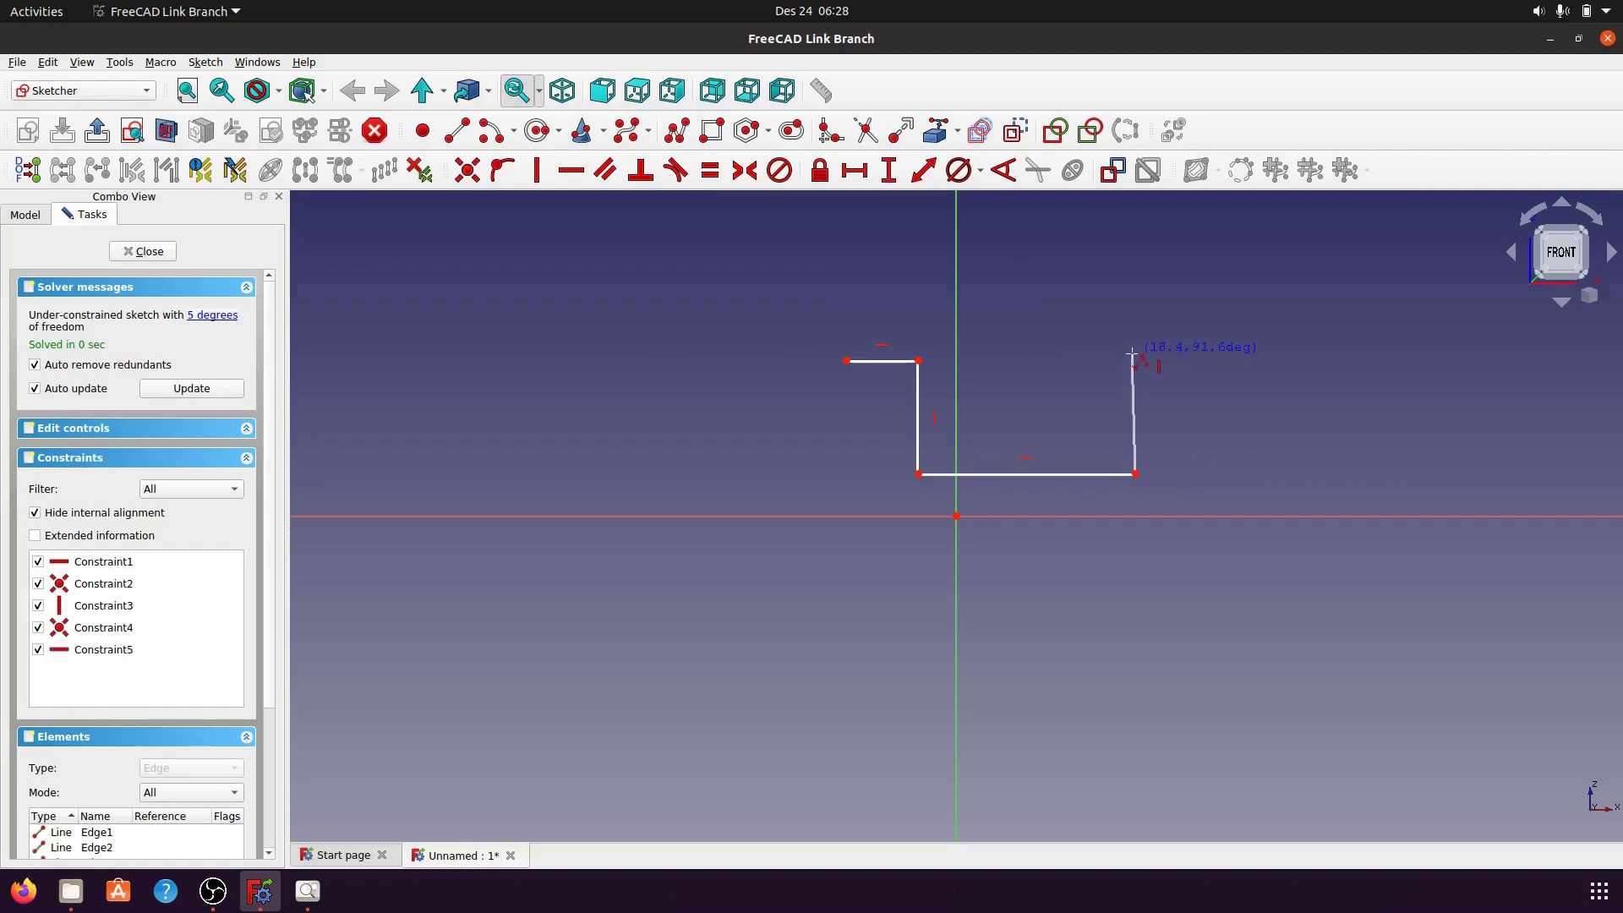
click(1136, 354)
click(1194, 354)
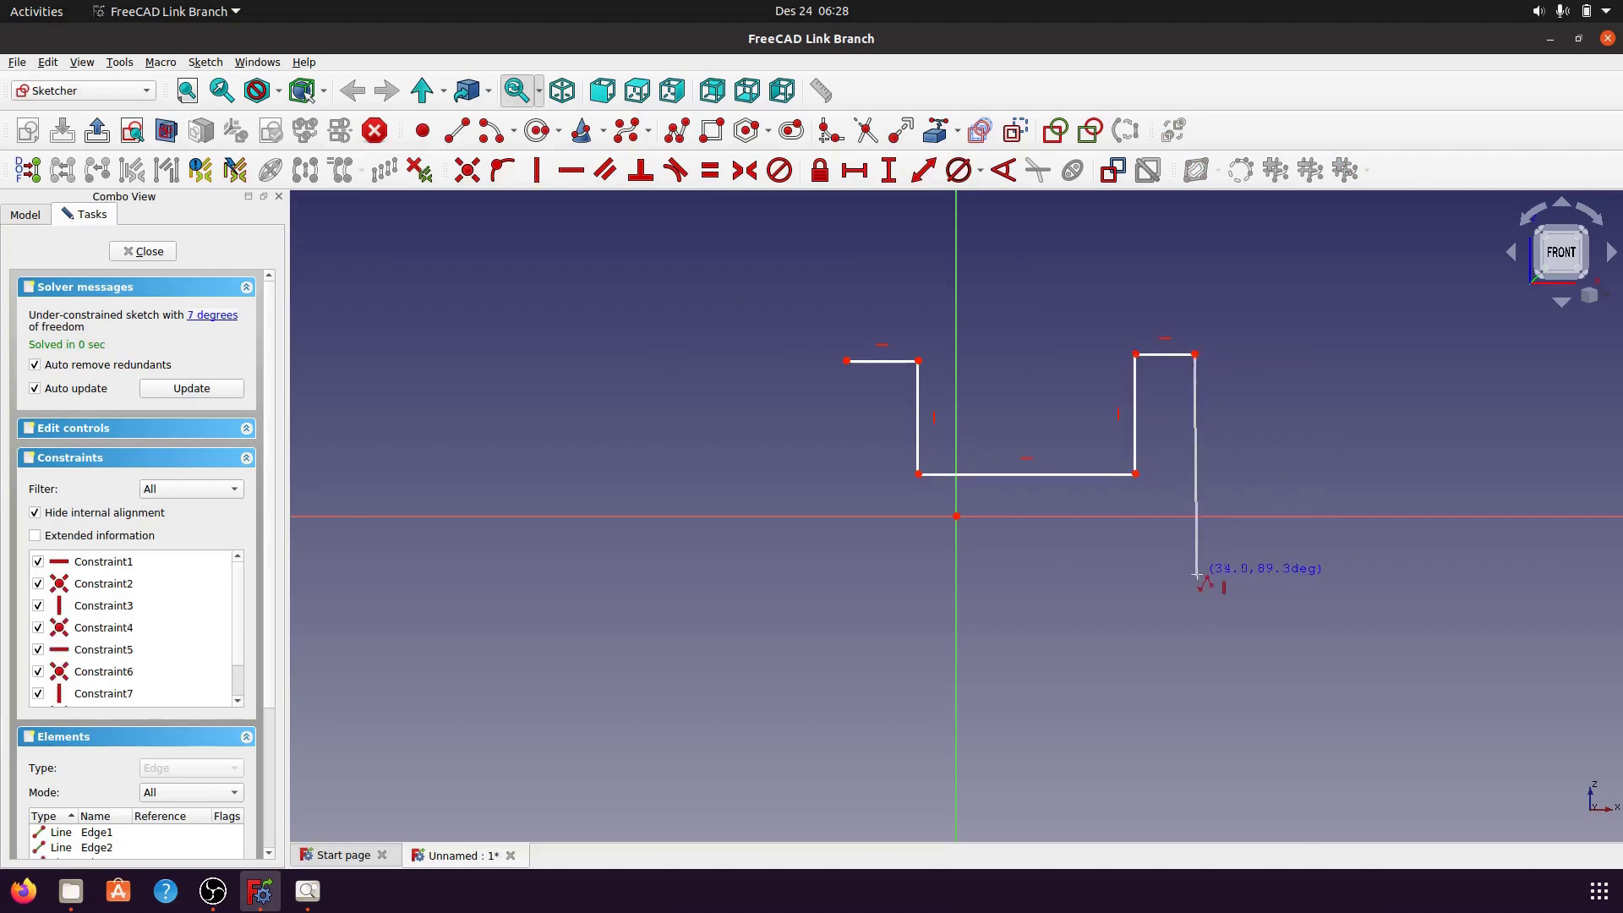
click(1195, 562)
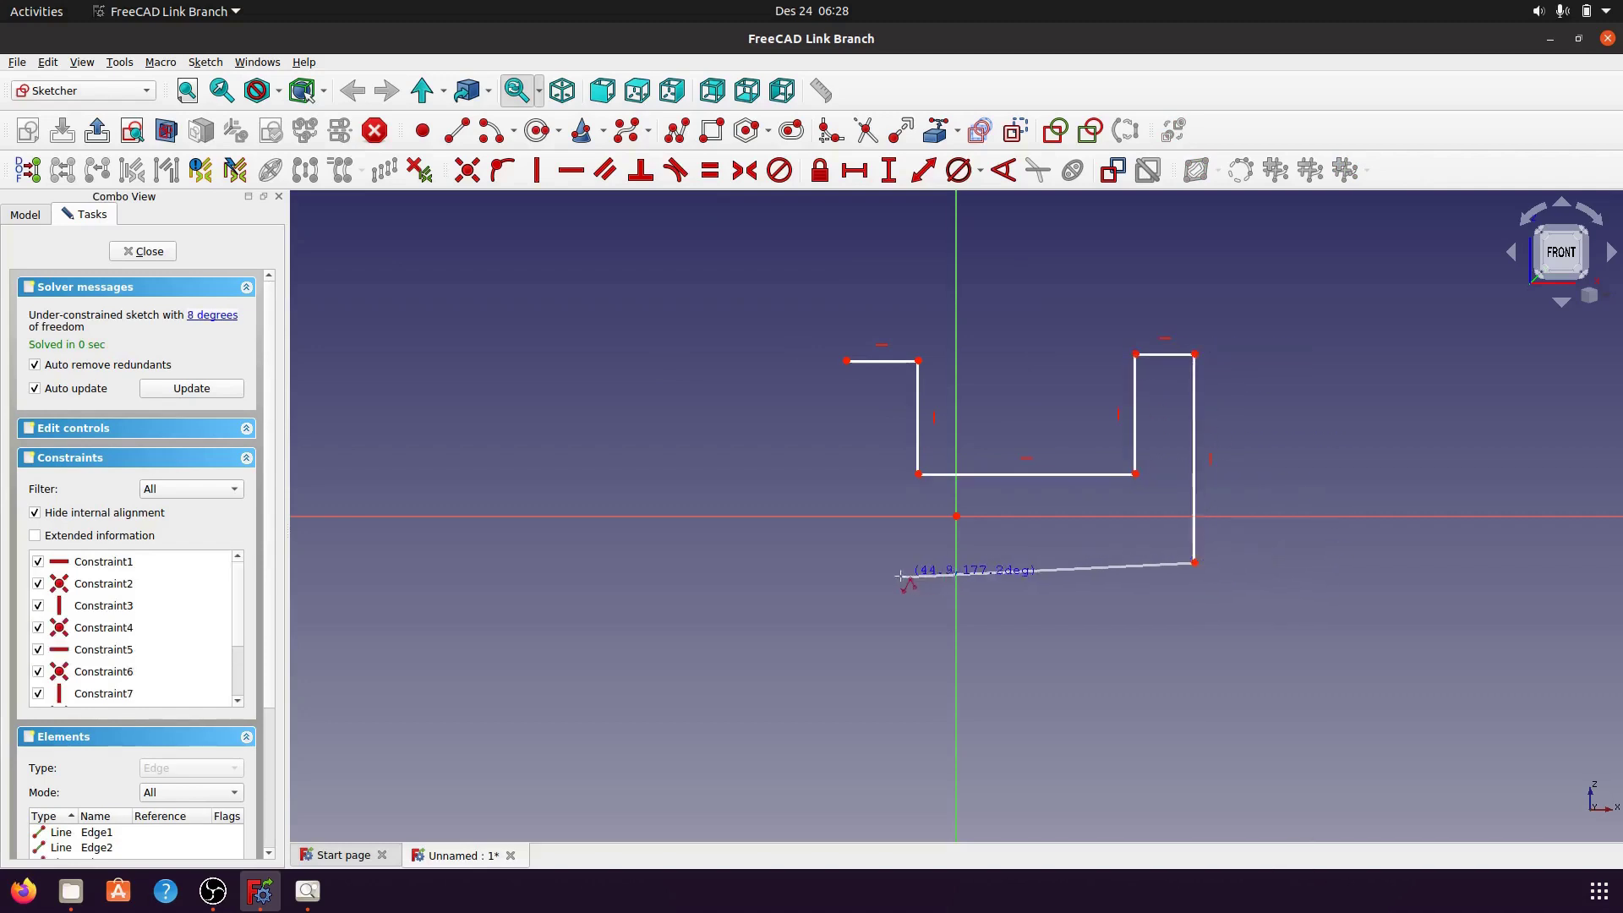
click(848, 562)
click(848, 362)
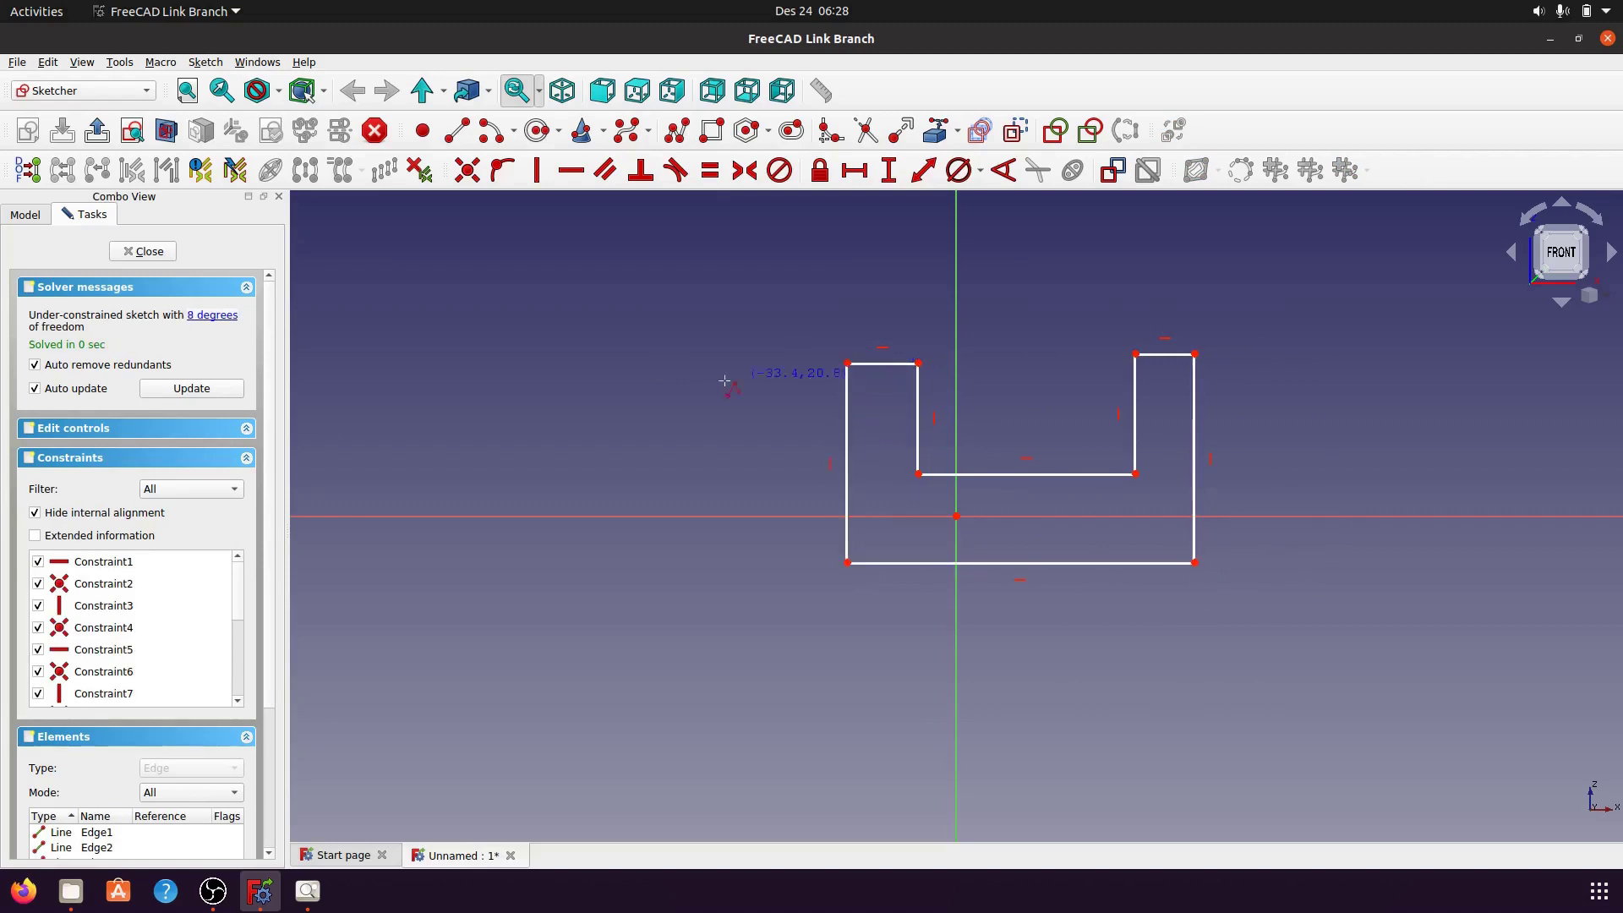
right_click(1181, 663)
- Try a Symmetric constraint on the bottom-right corners, then undo it after the solver error
click(1136, 476)
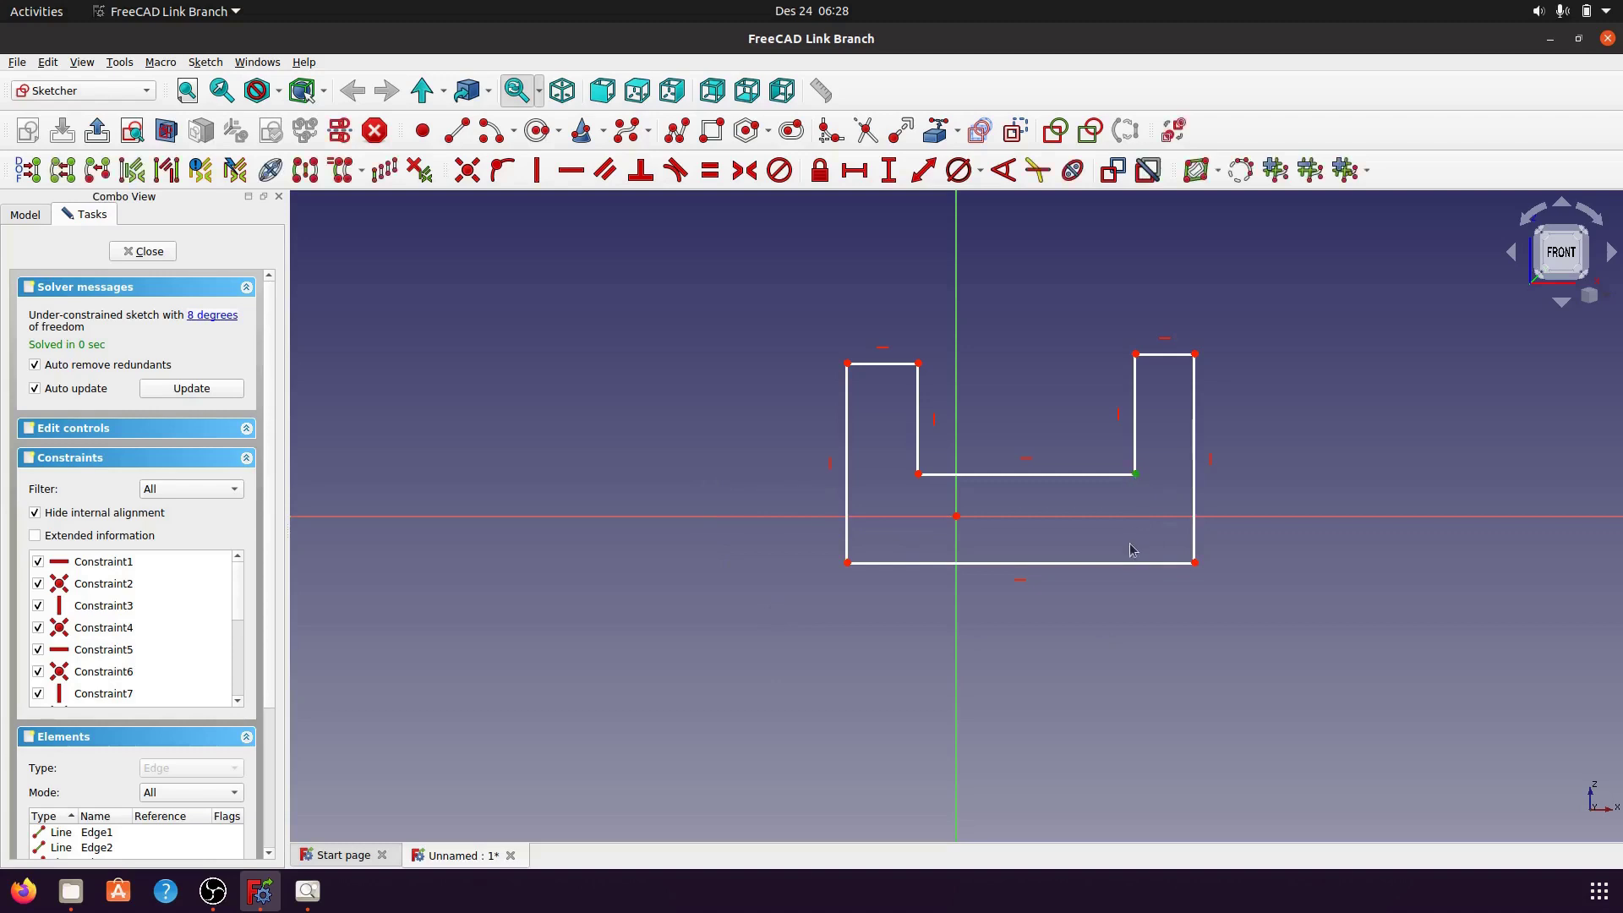
click(1195, 564)
click(1234, 516)
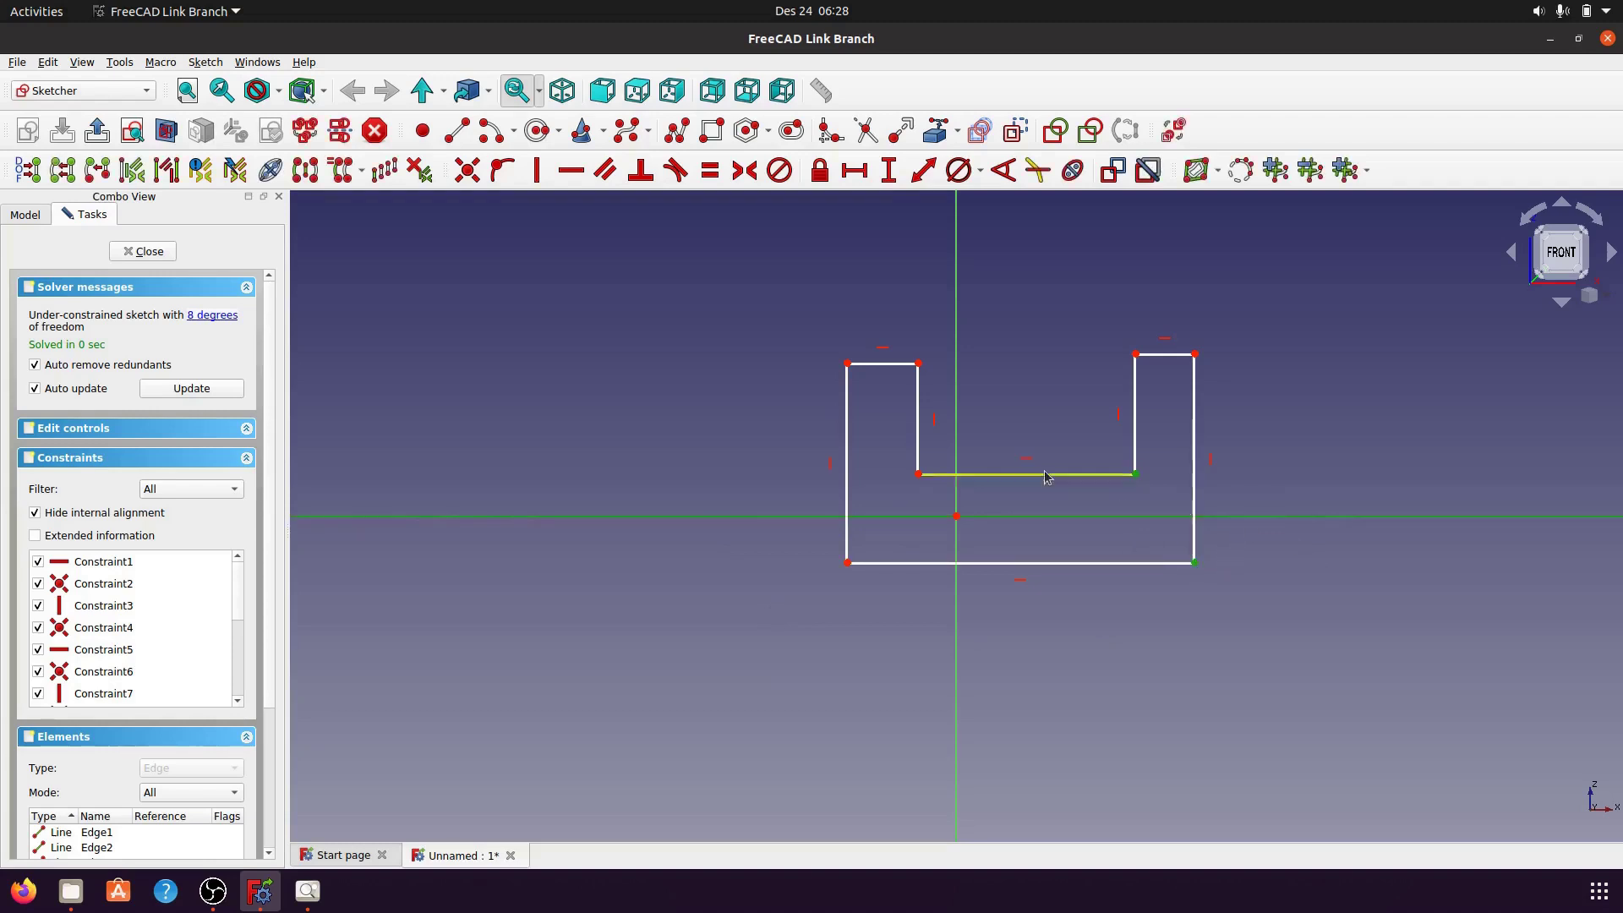
click(747, 172)
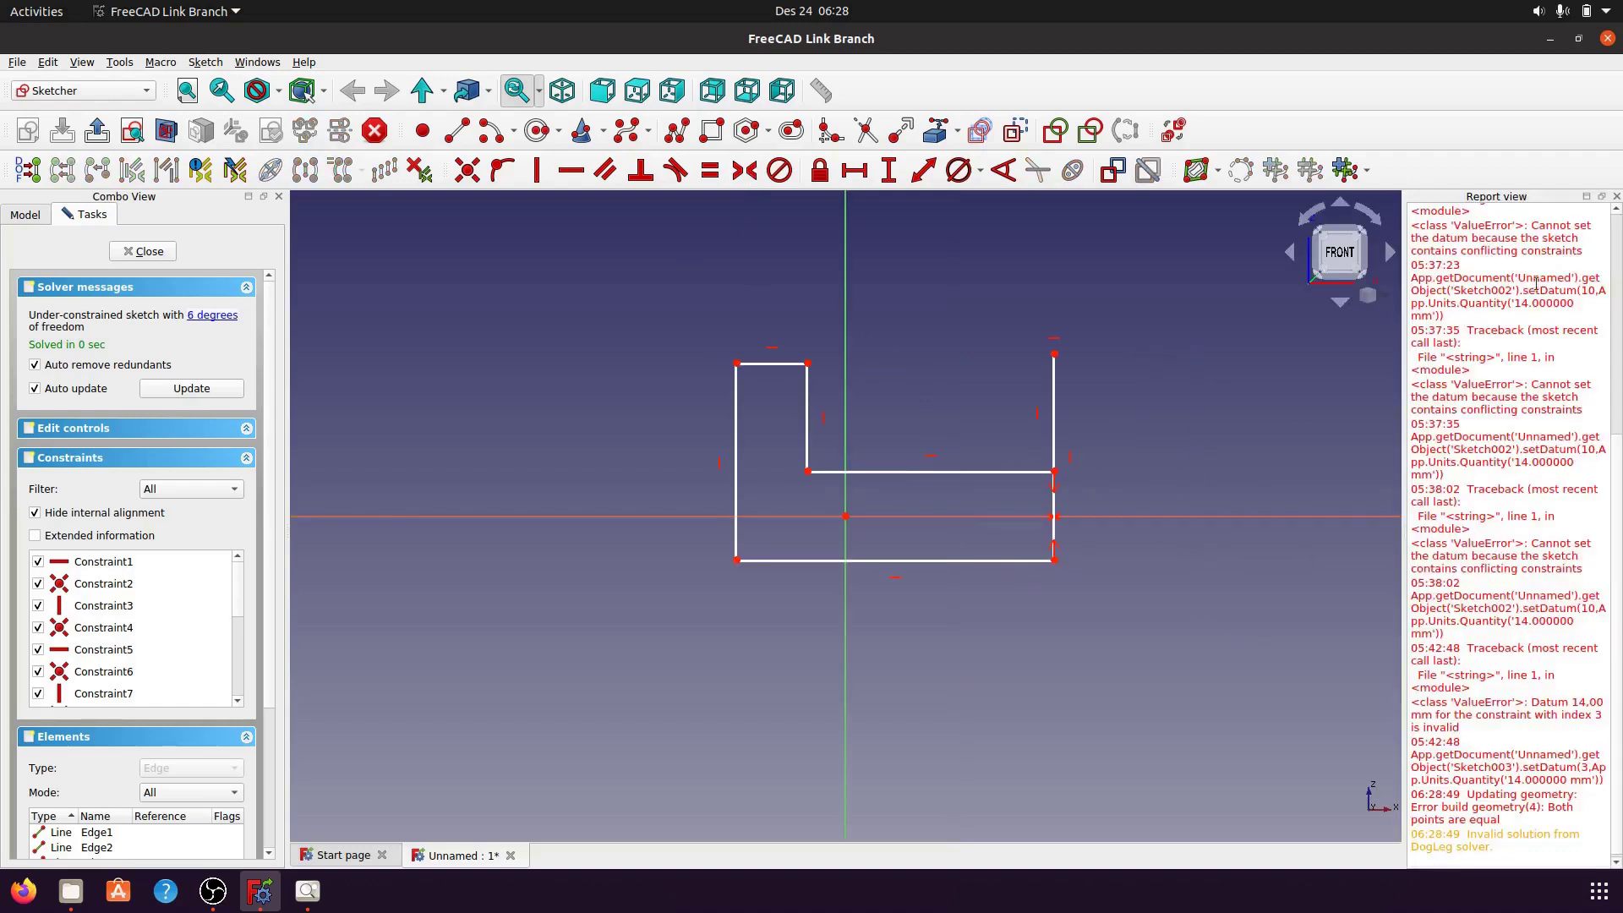
click(1617, 197)
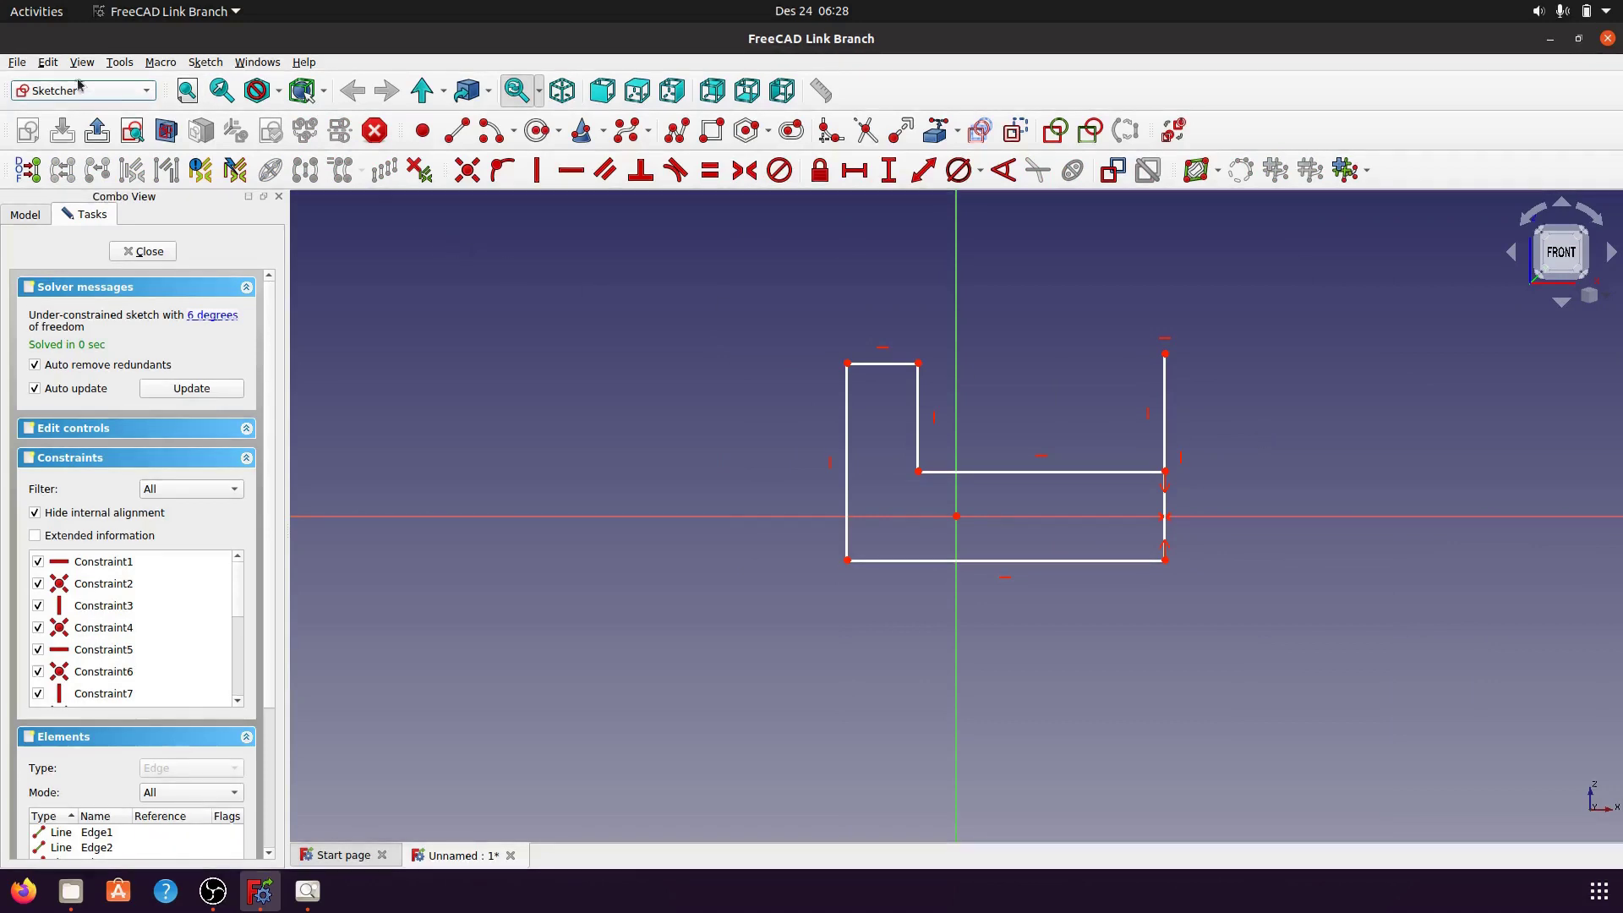
click(47, 62)
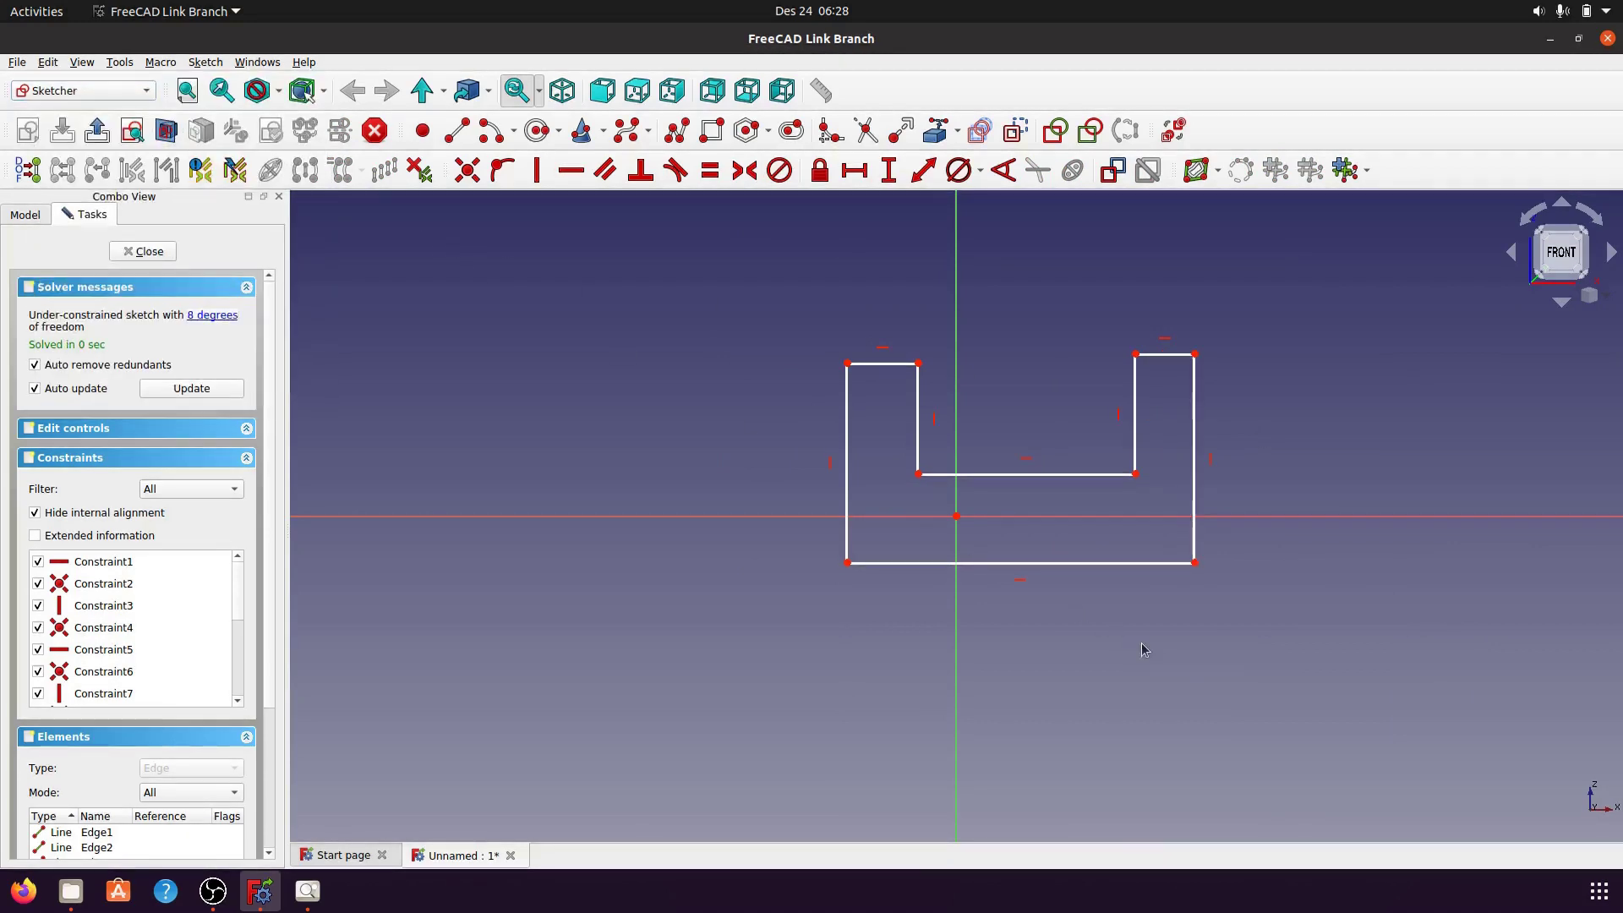
click(1026, 475)
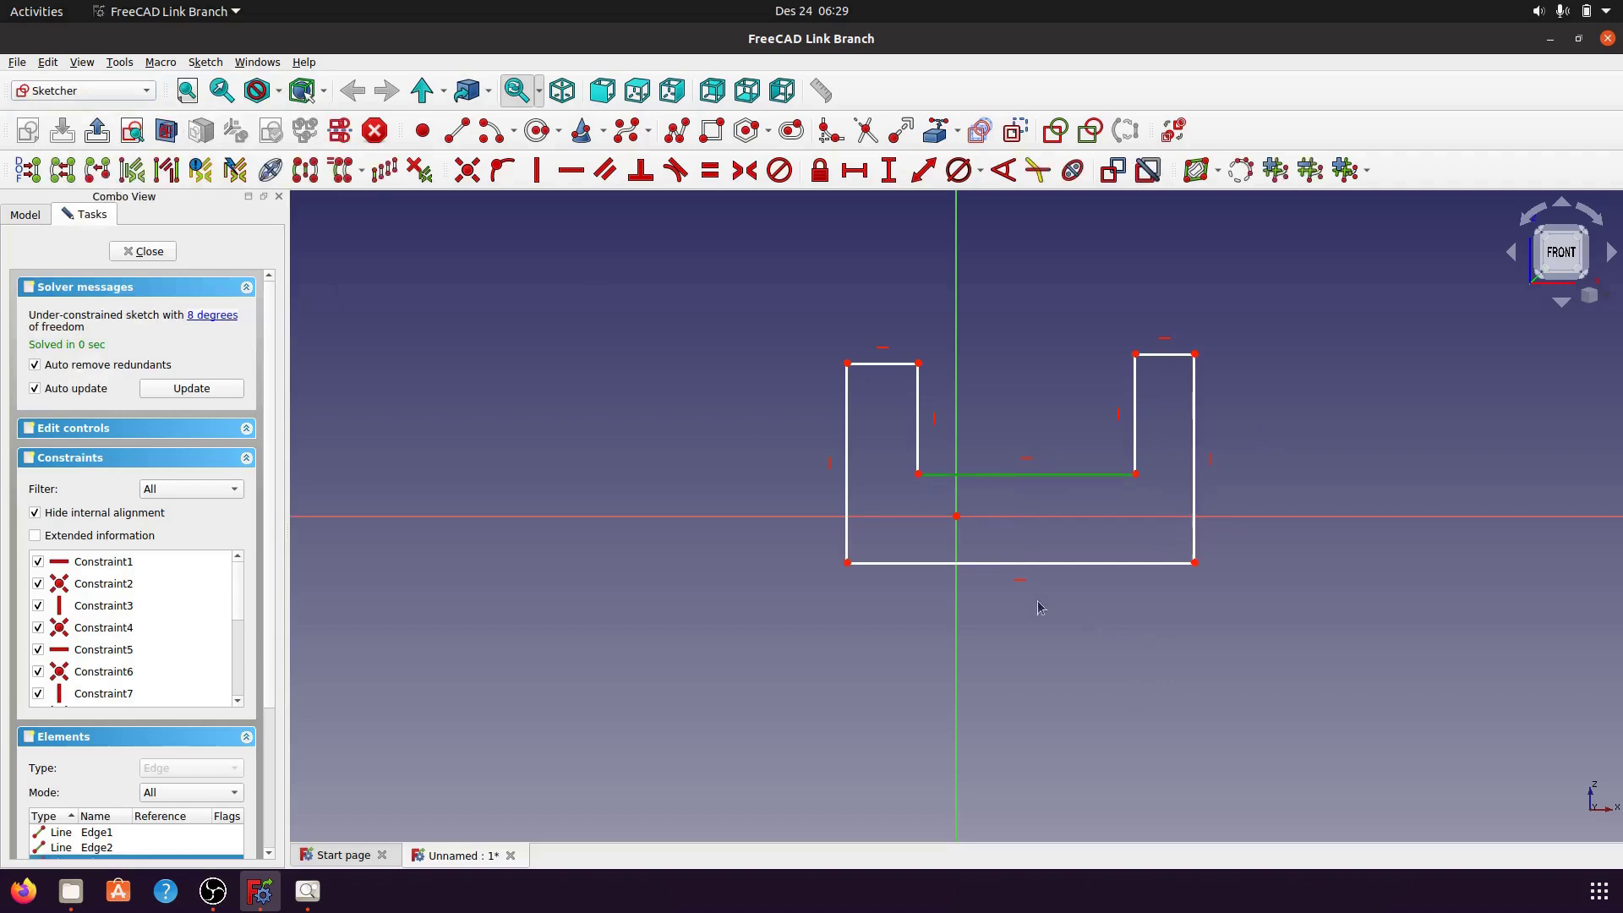
click(1047, 564)
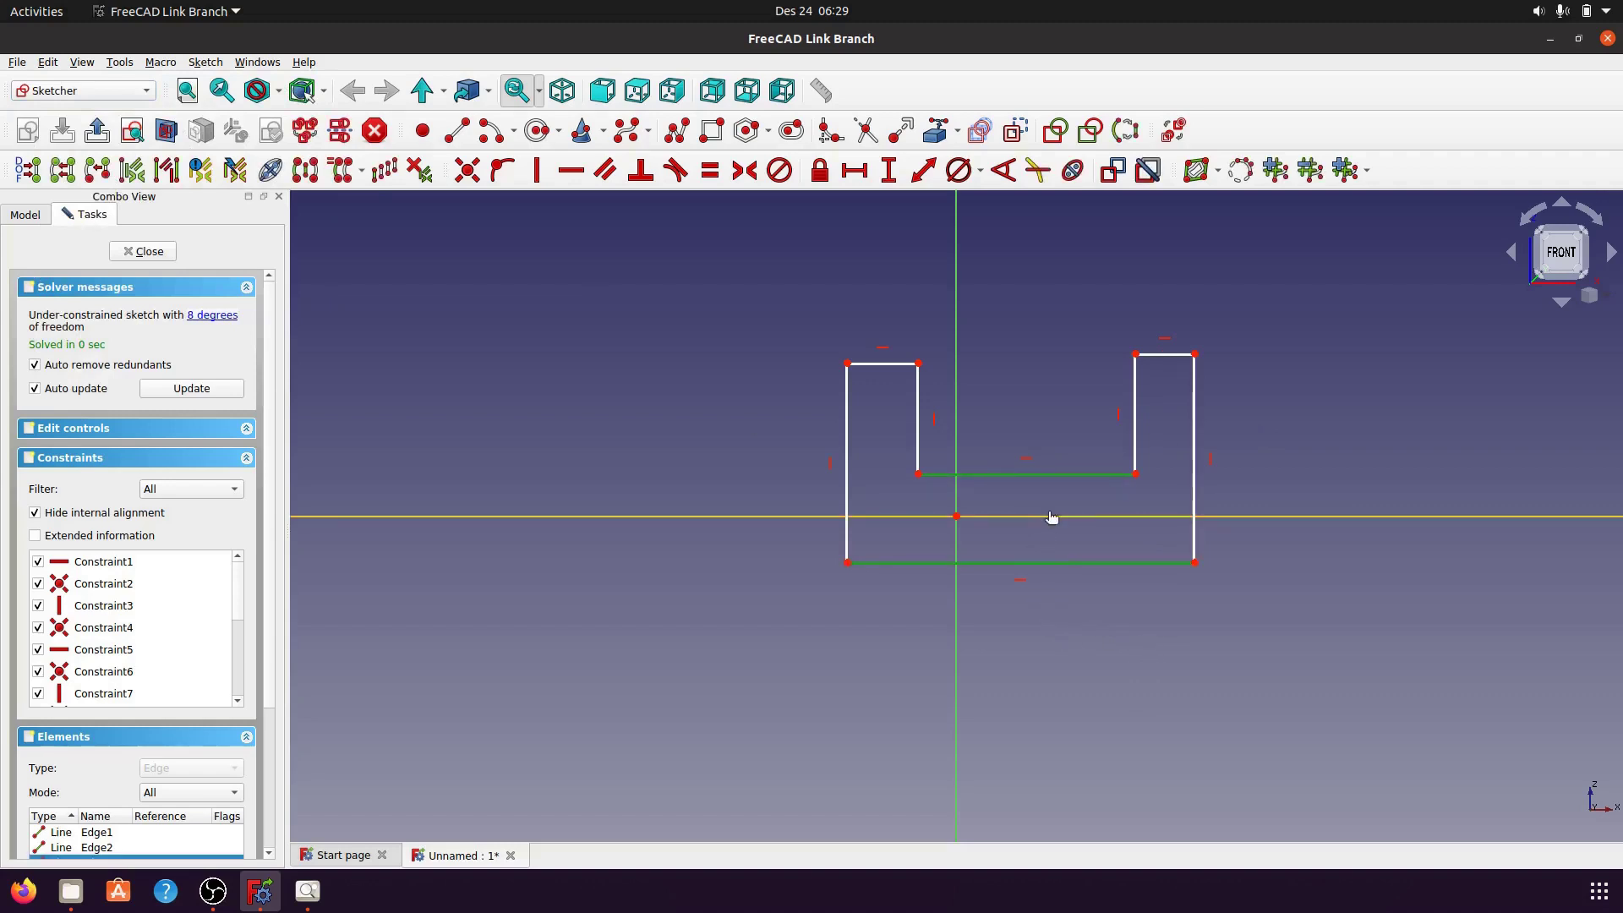
- Attempt symmetry on the bottom edges, dismiss the wrong-selection warning, and clear the selection
click(1051, 517)
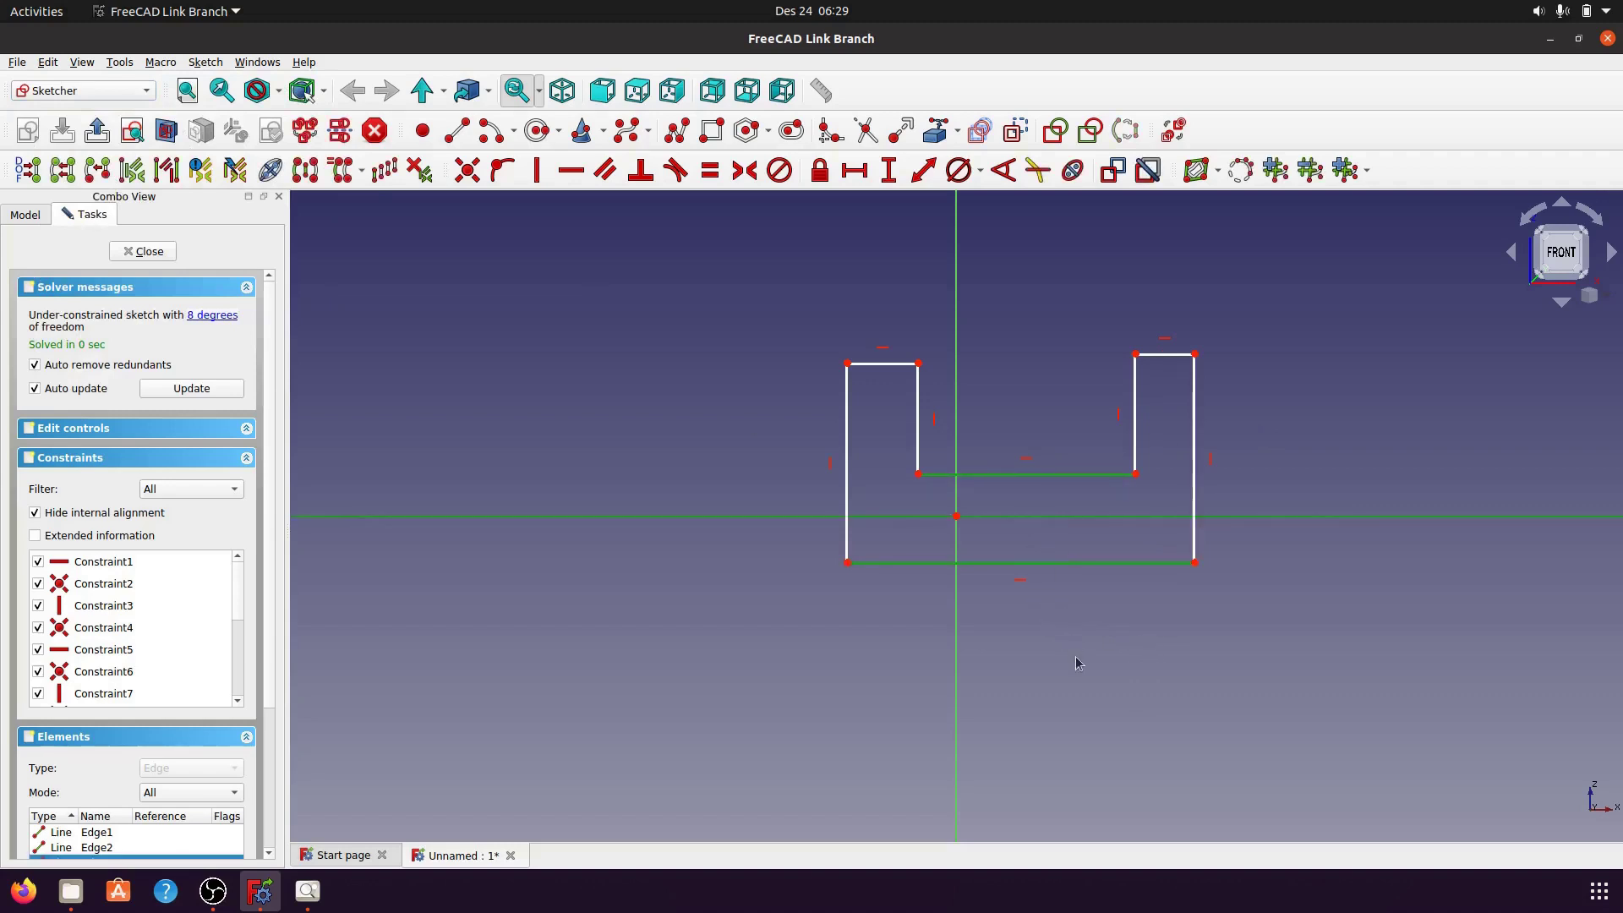
click(744, 170)
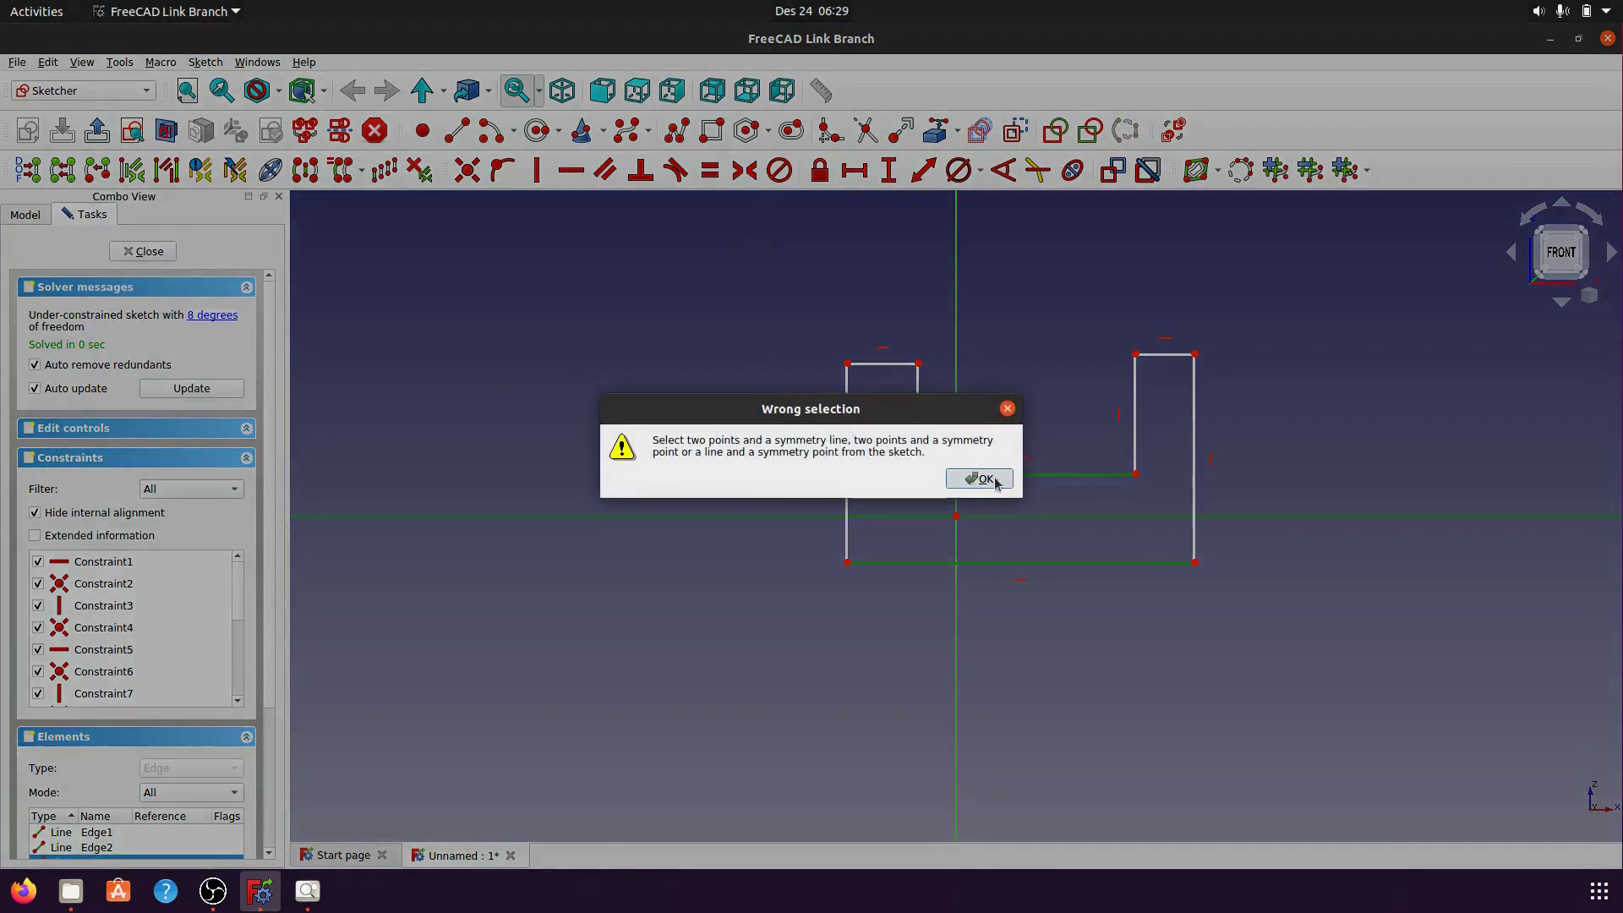
click(982, 477)
click(650, 613)
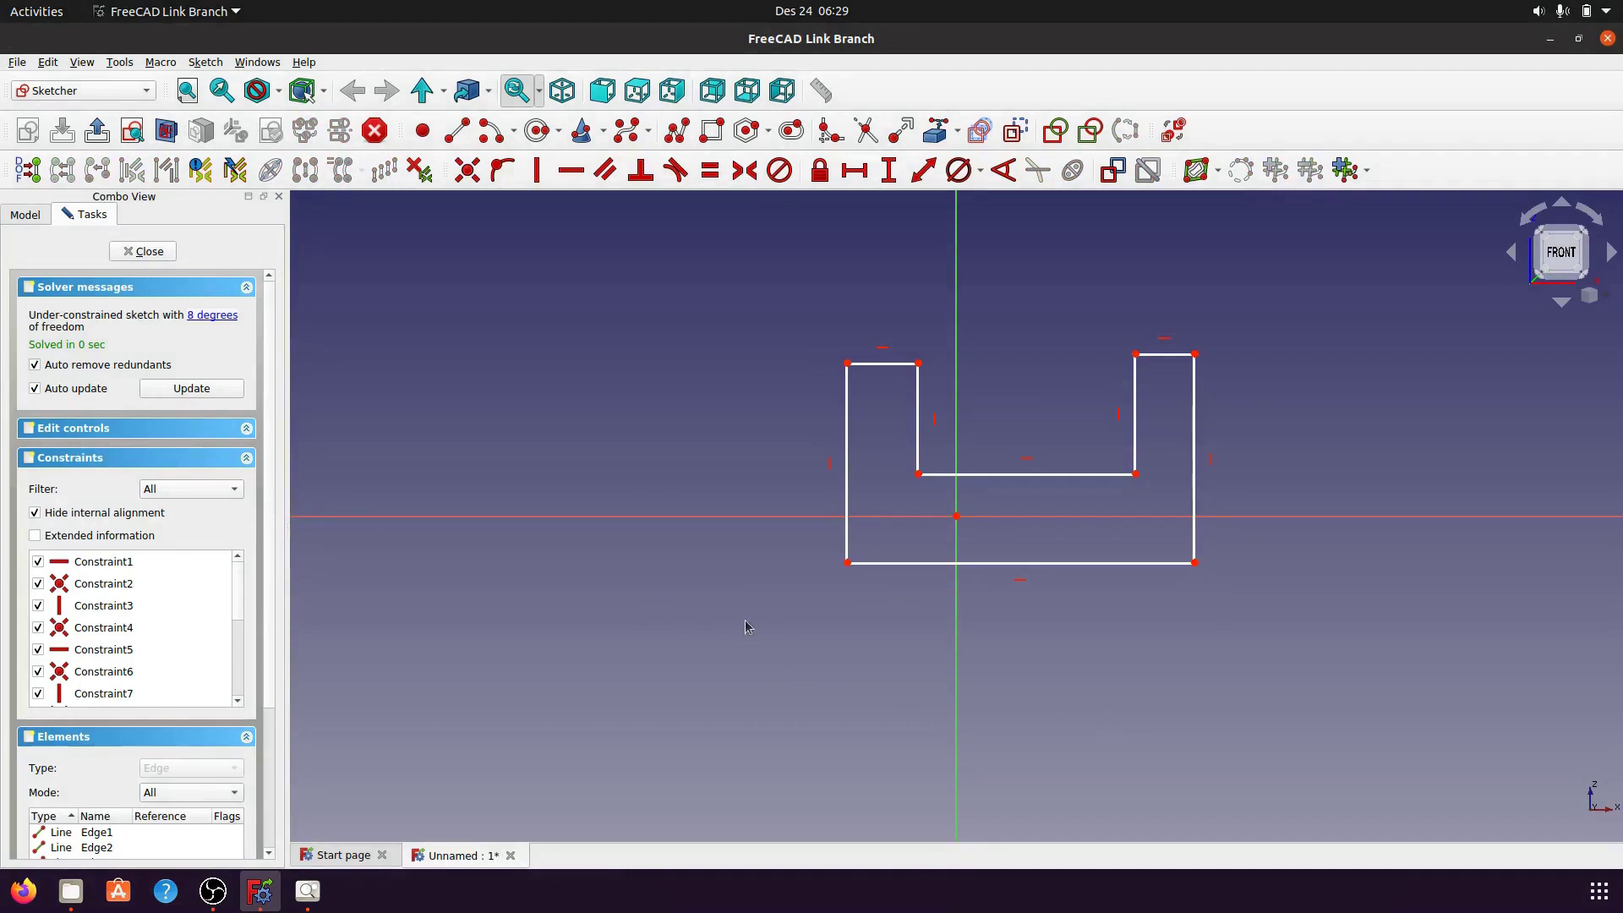
- Make the inner bottom corners symmetric about the vertical axis, widen the left arm, and view mpd 19a.png
click(918, 473)
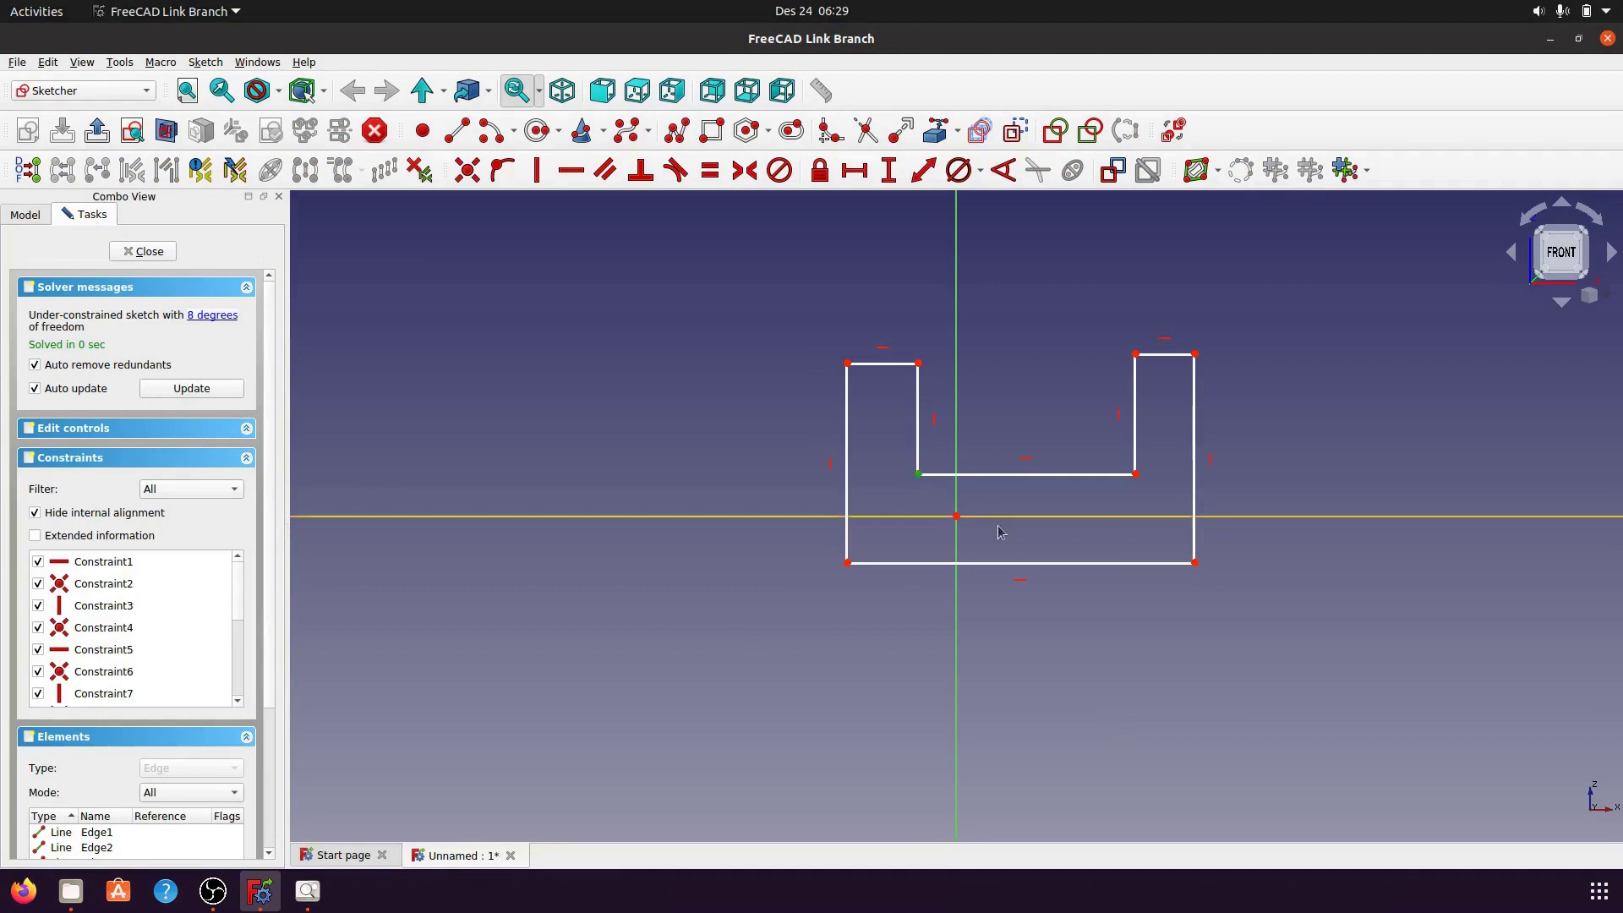
click(1135, 474)
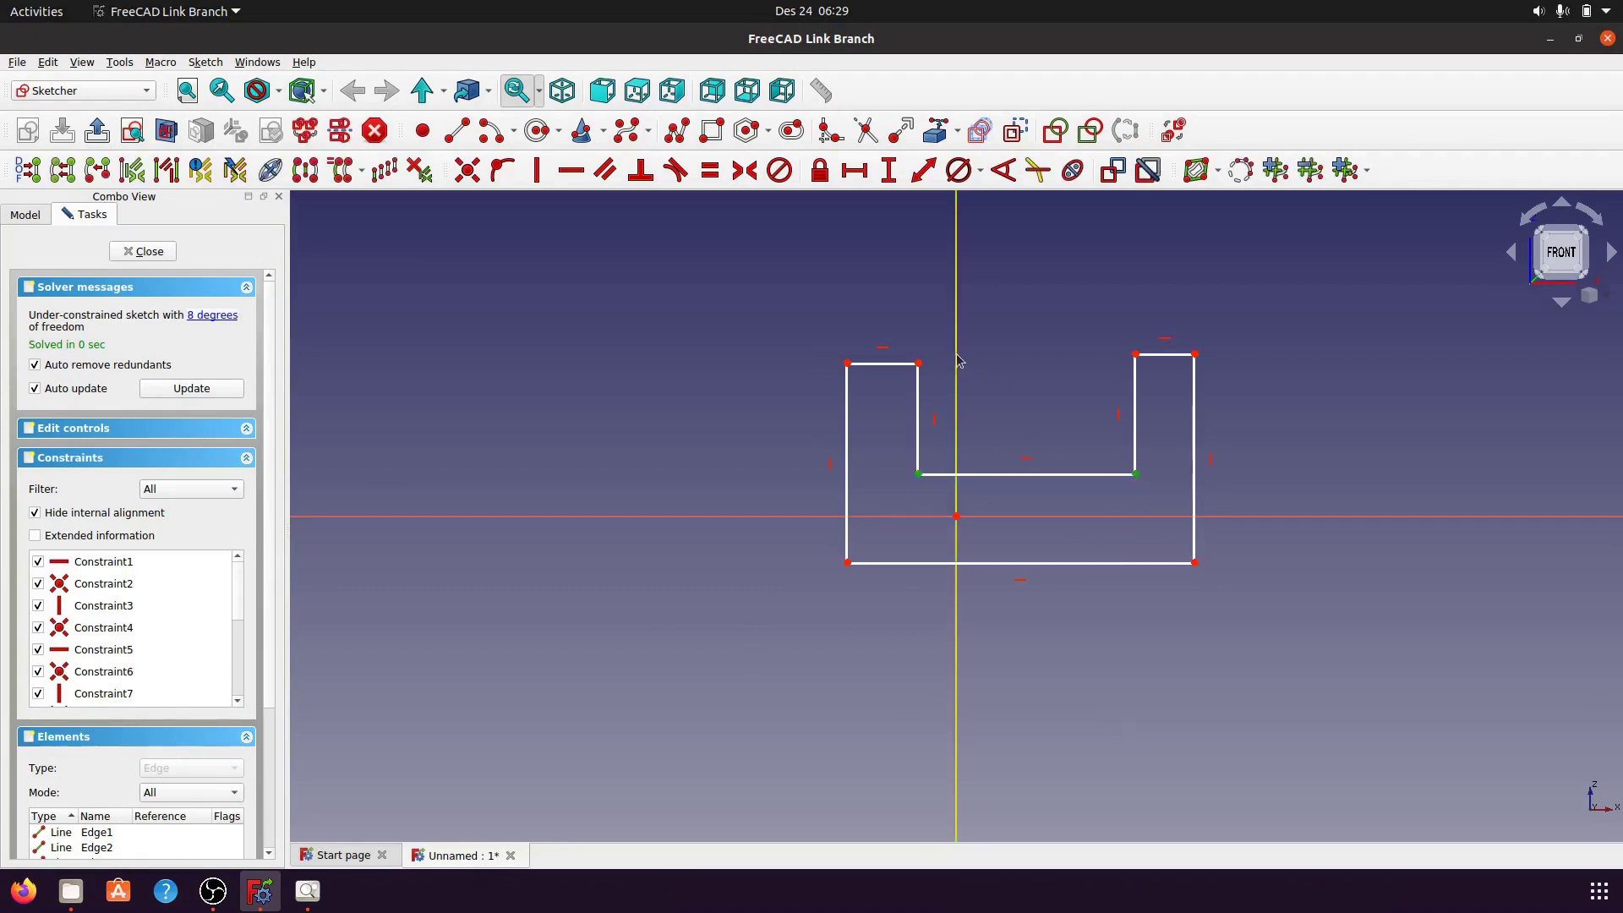
click(745, 170)
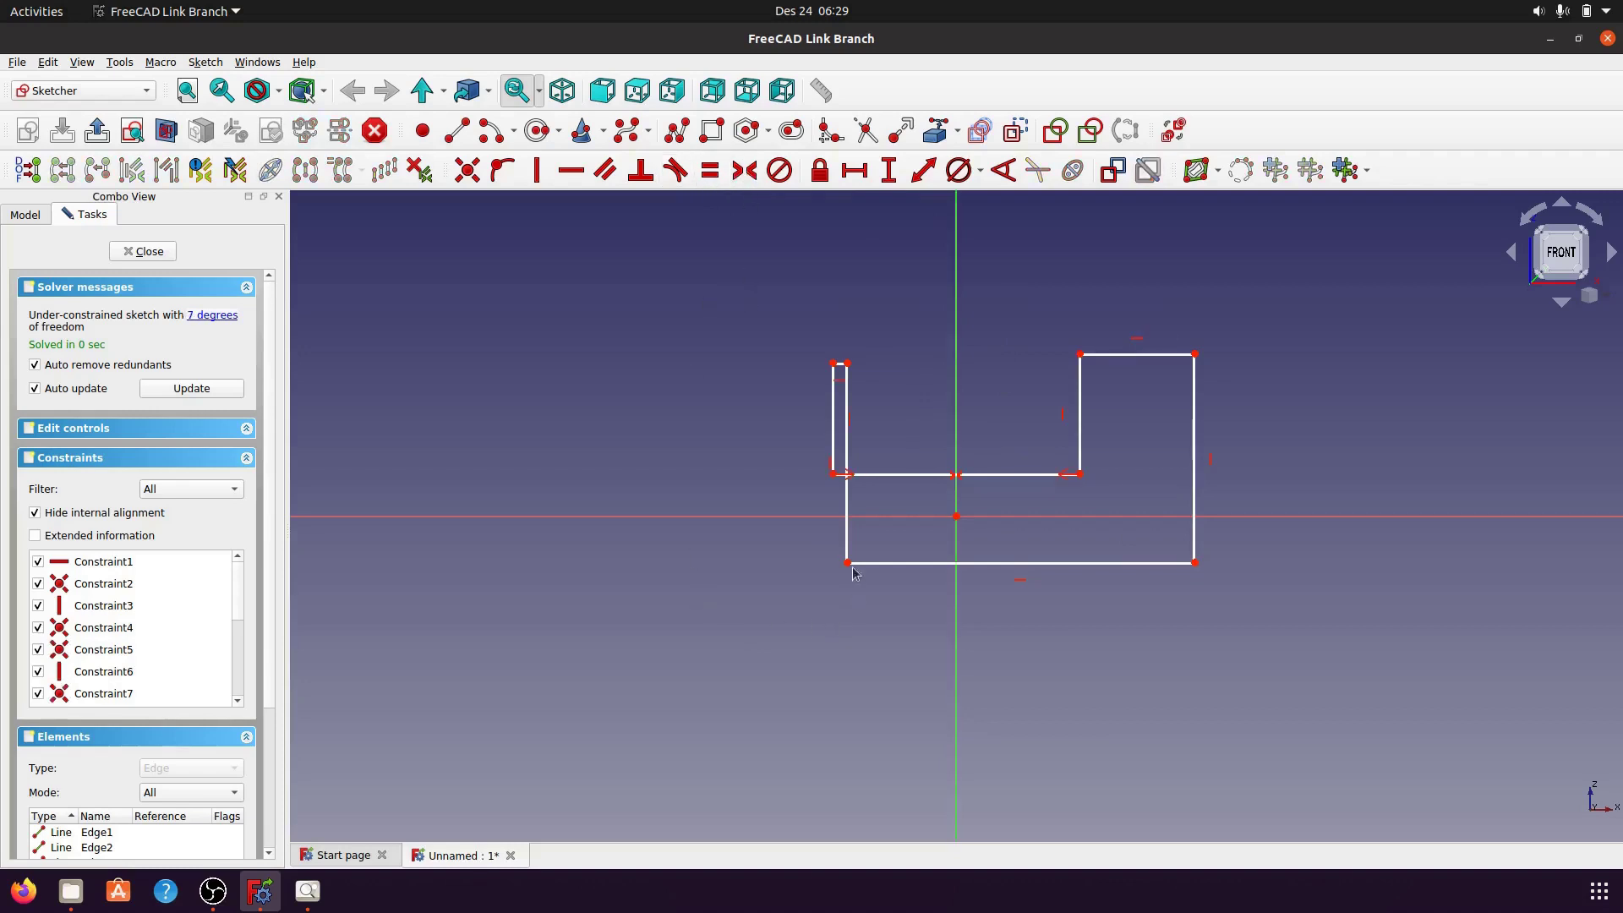
drag(848, 537, 746, 542)
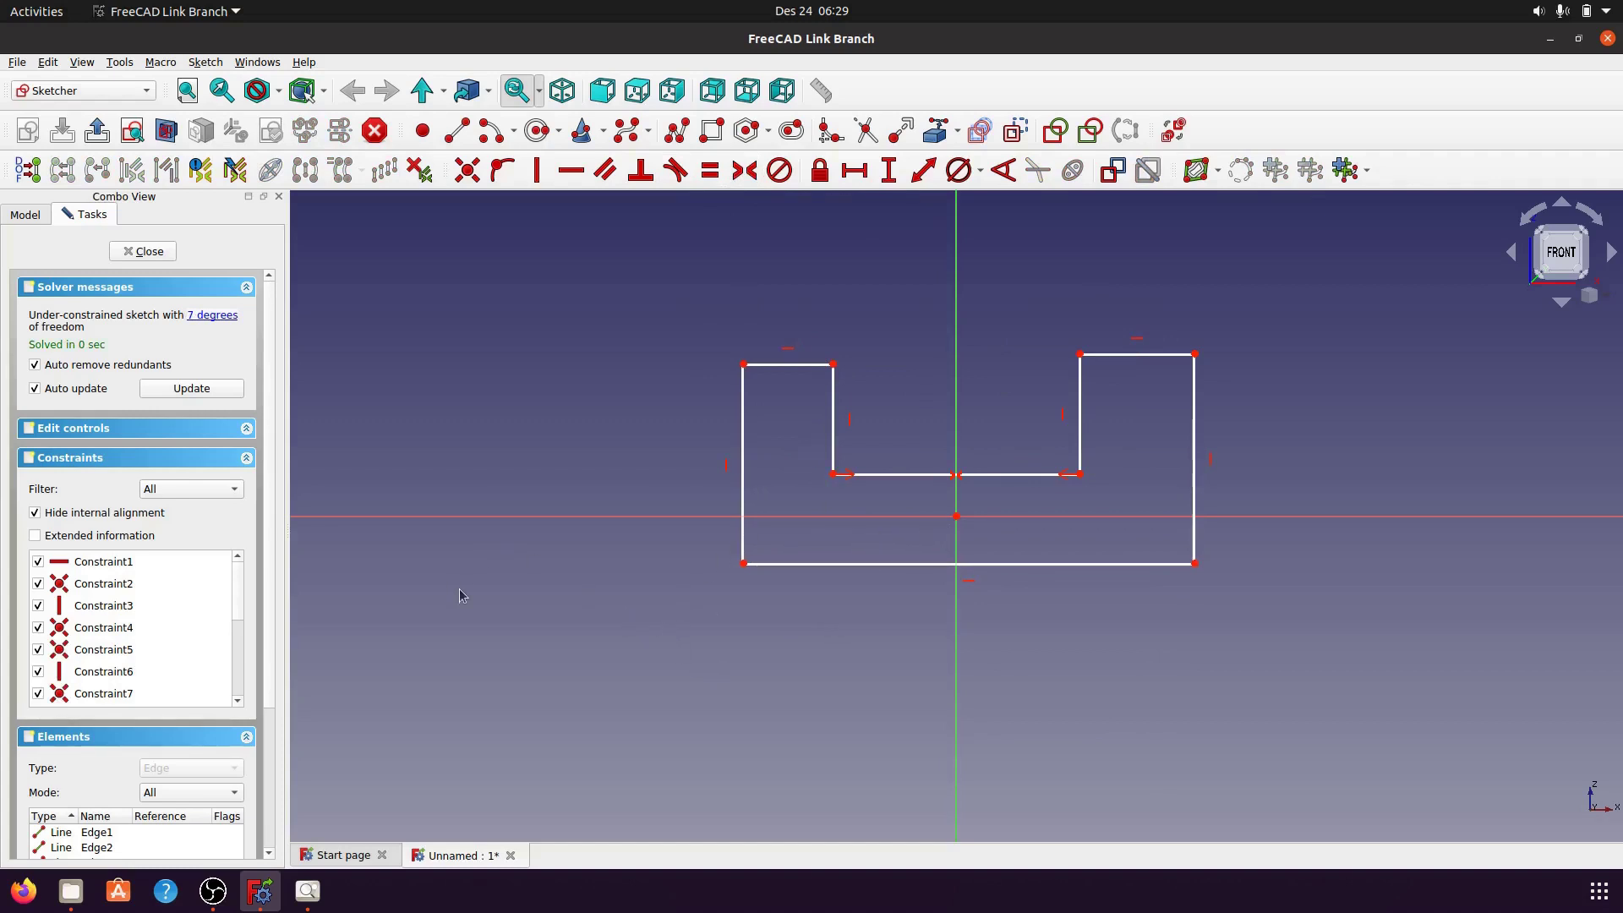
click(308, 891)
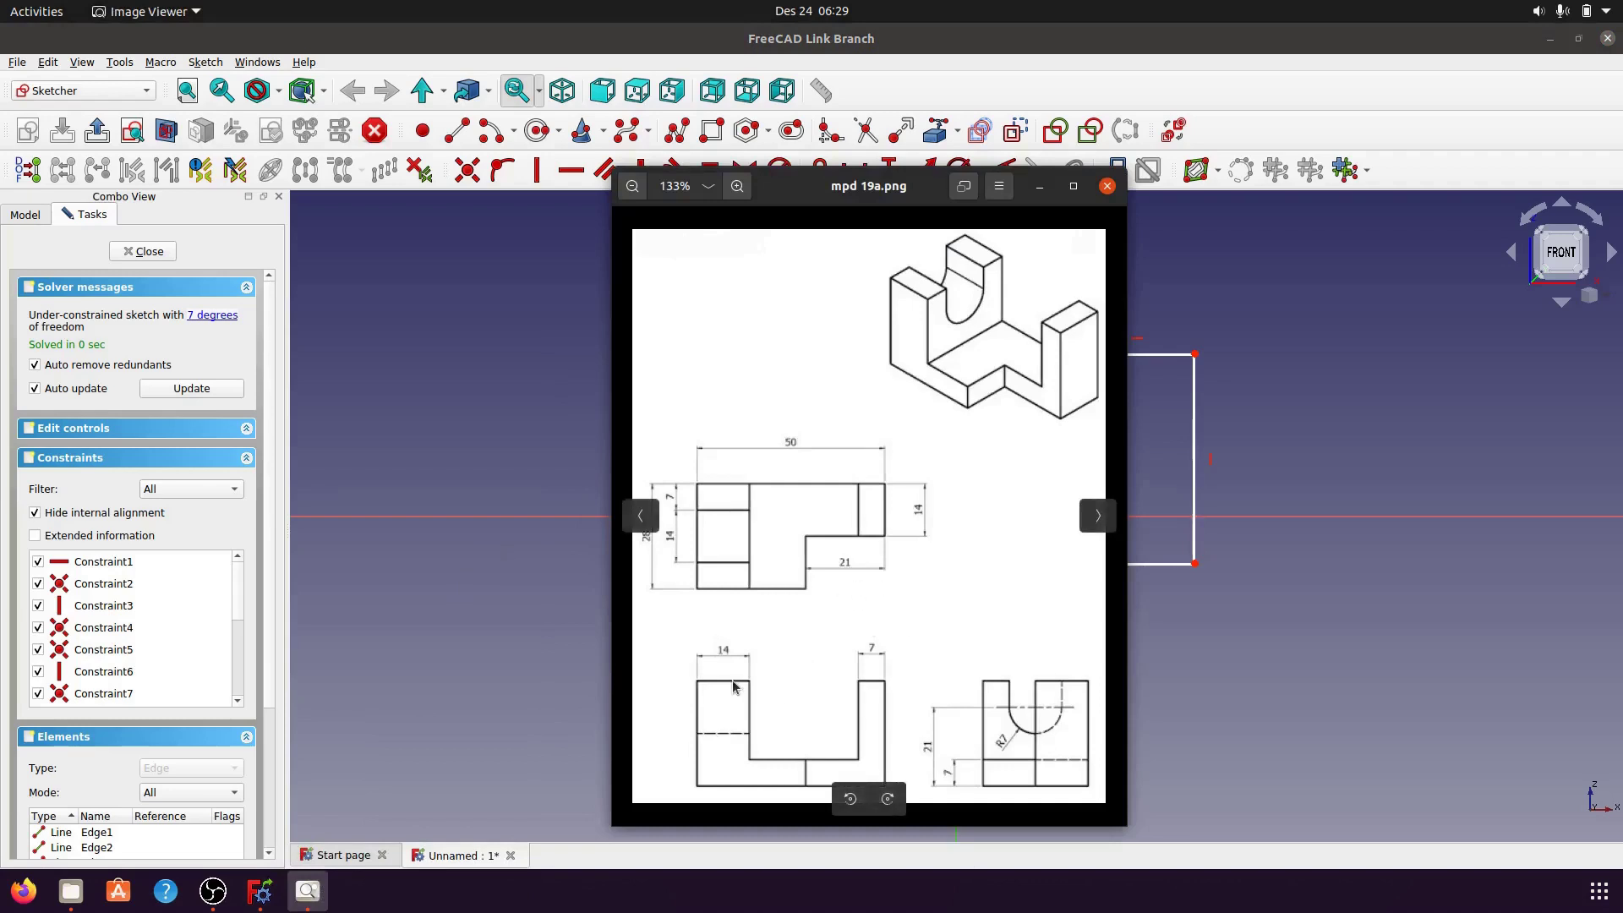
- Constrain the left arm's top edge to 14 mm wide, then recheck the reference drawing
click(1040, 188)
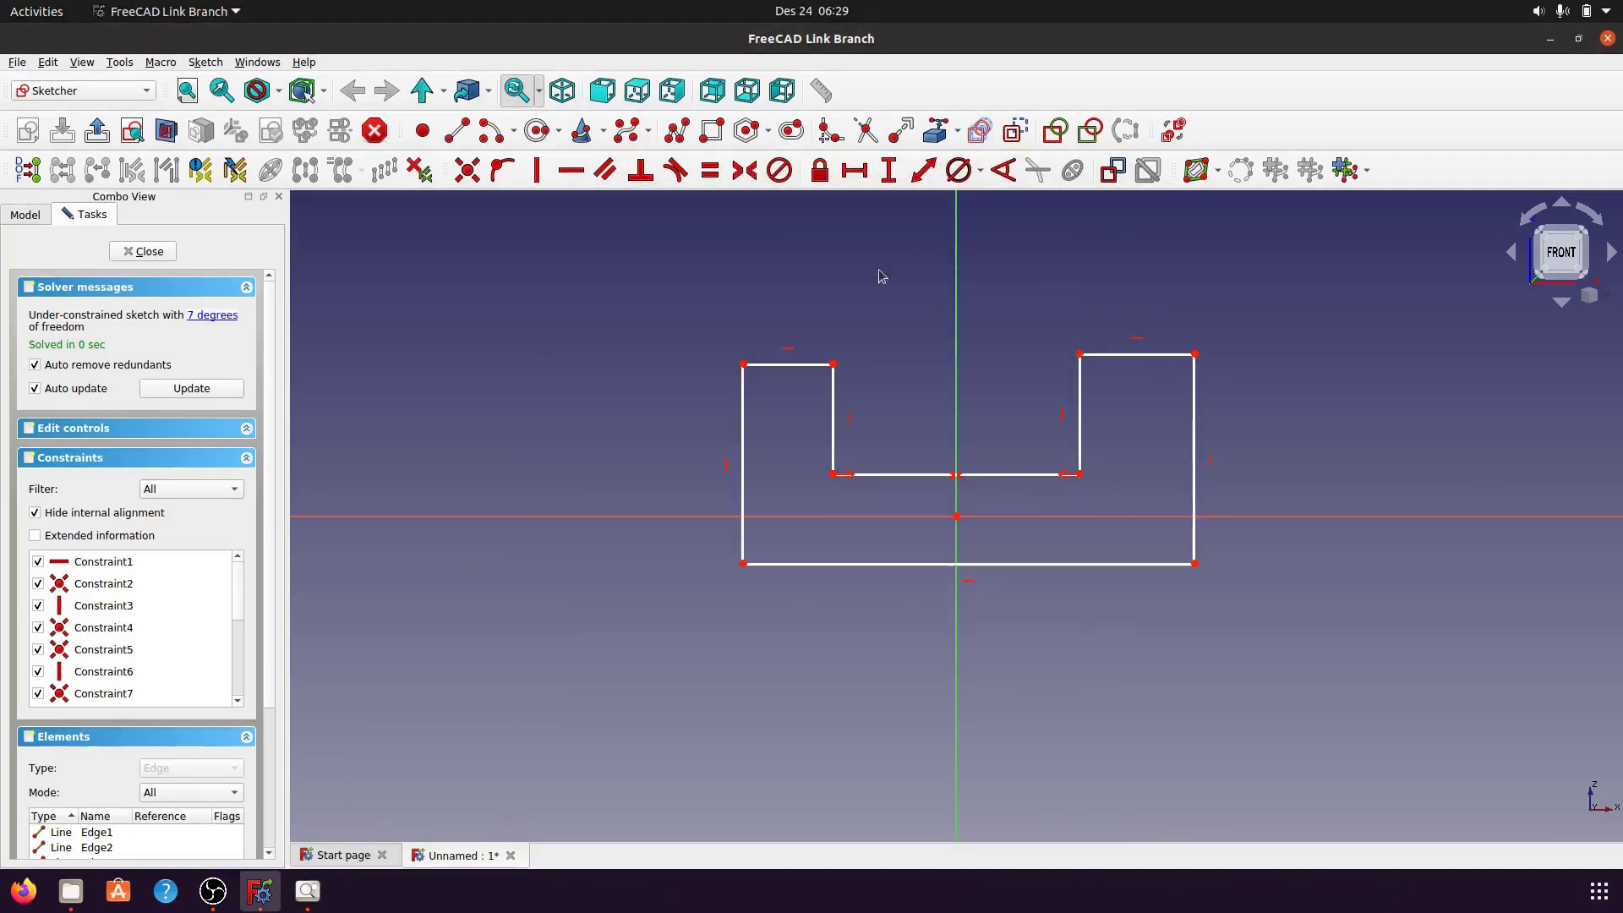
click(807, 368)
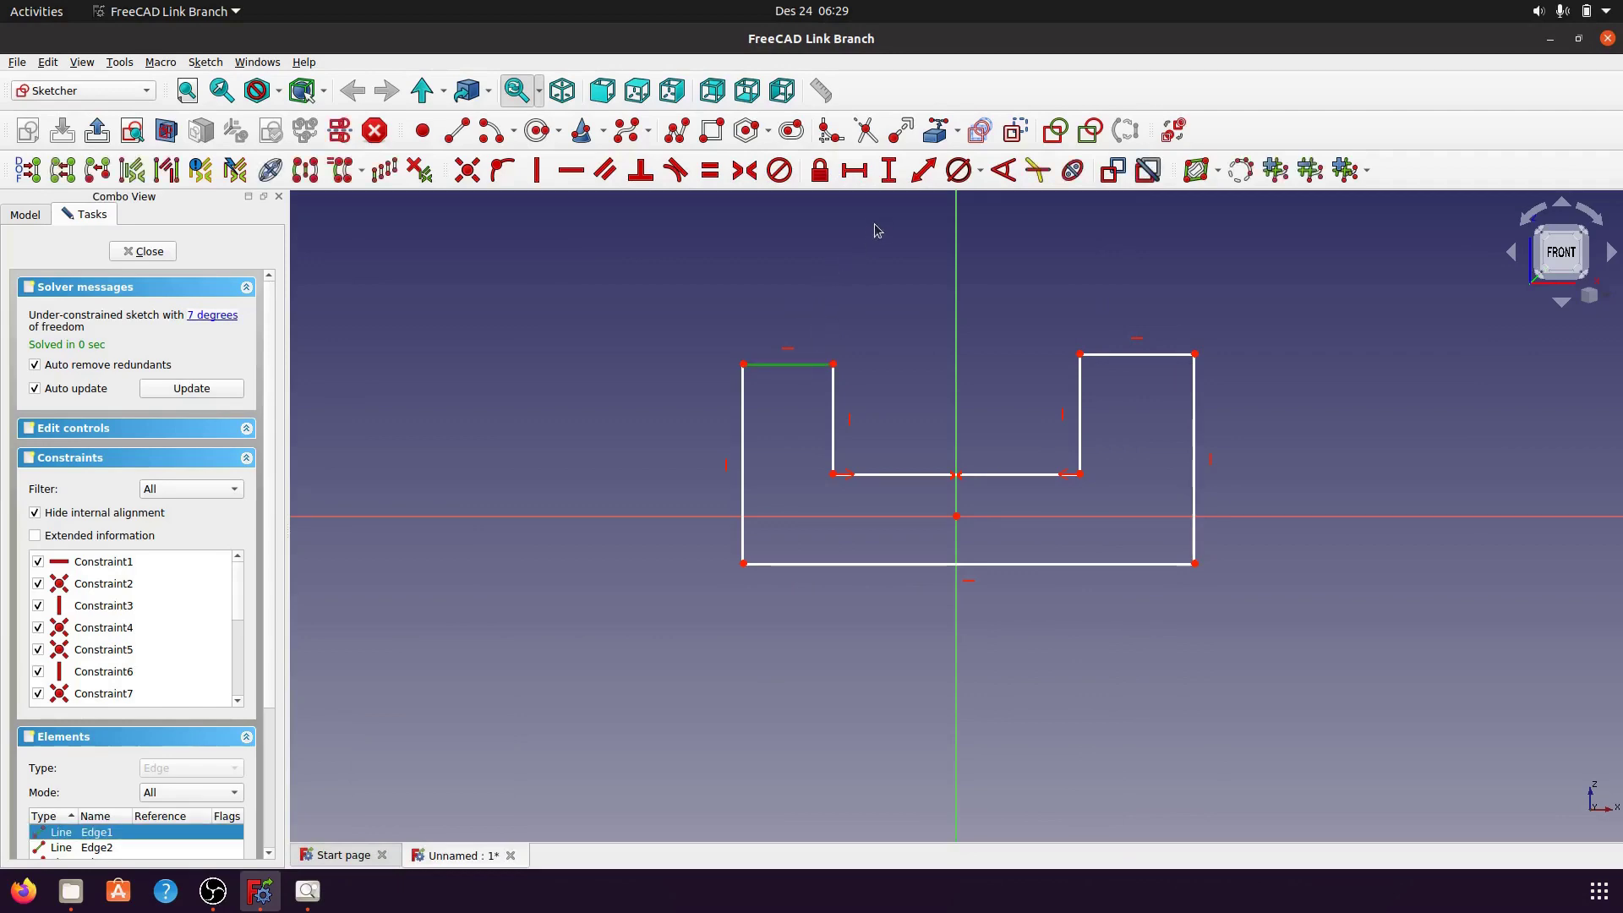
click(855, 170)
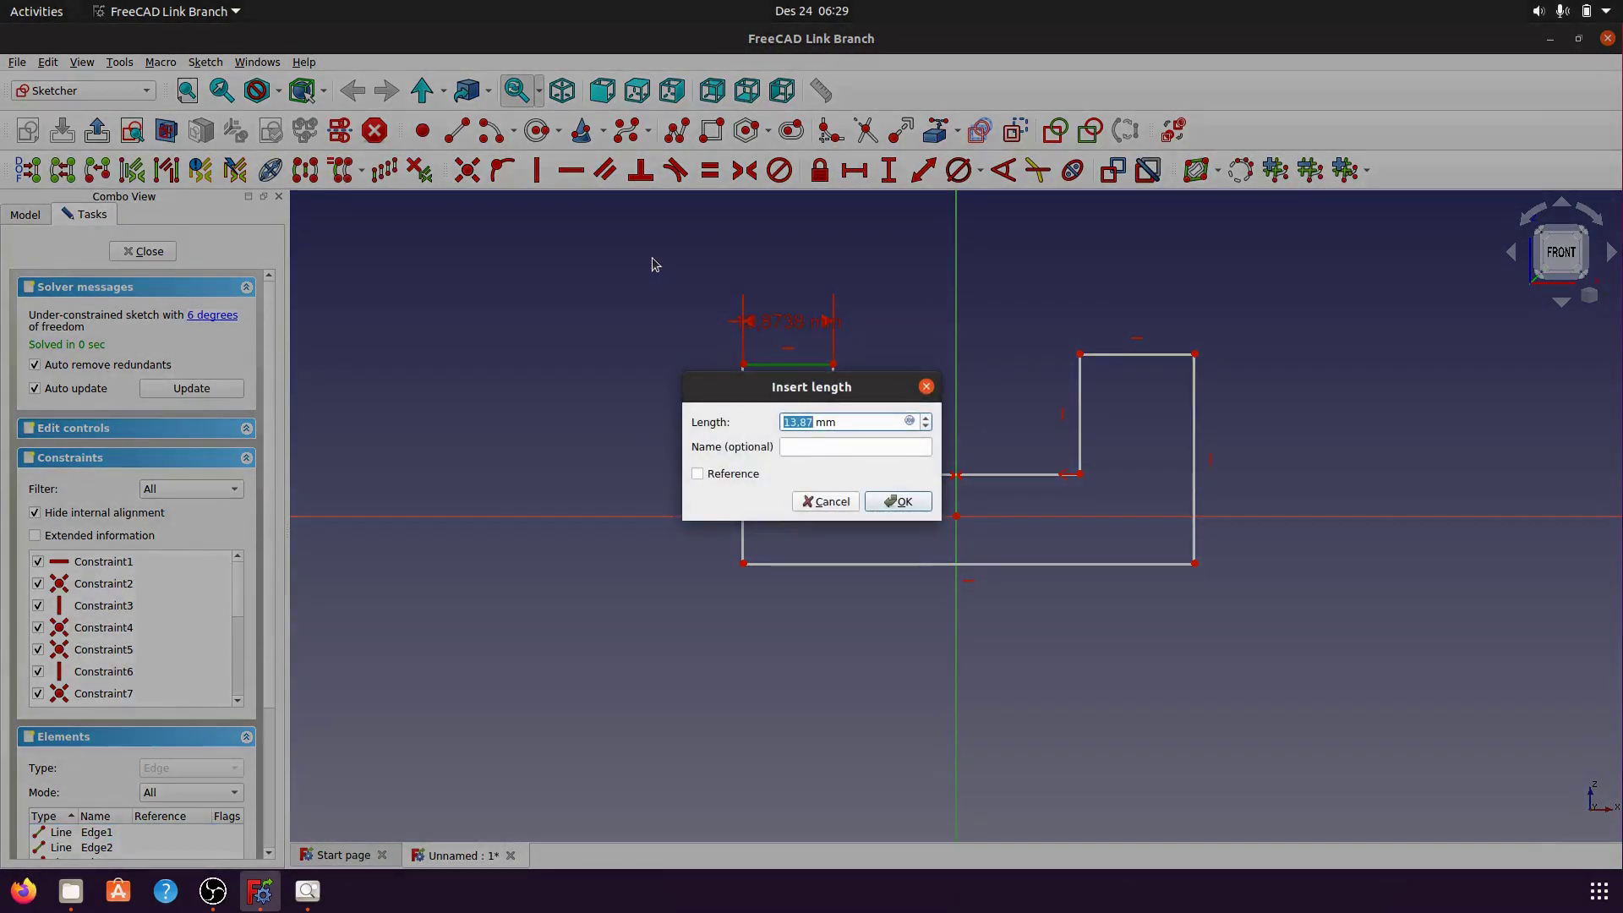
text(1)
click(913, 504)
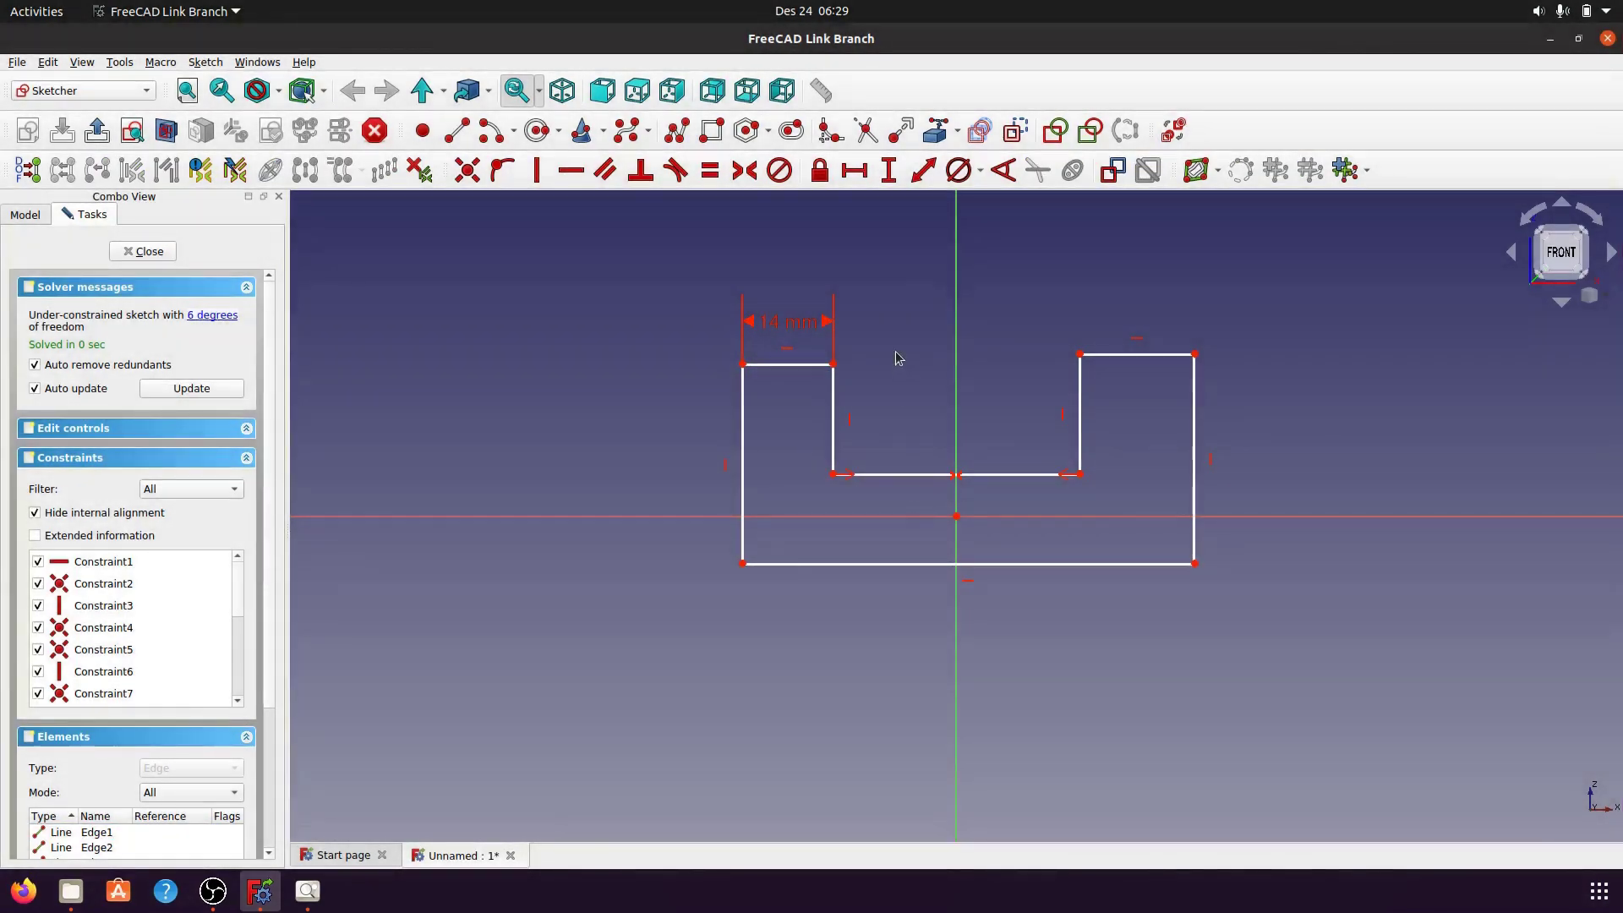
click(307, 891)
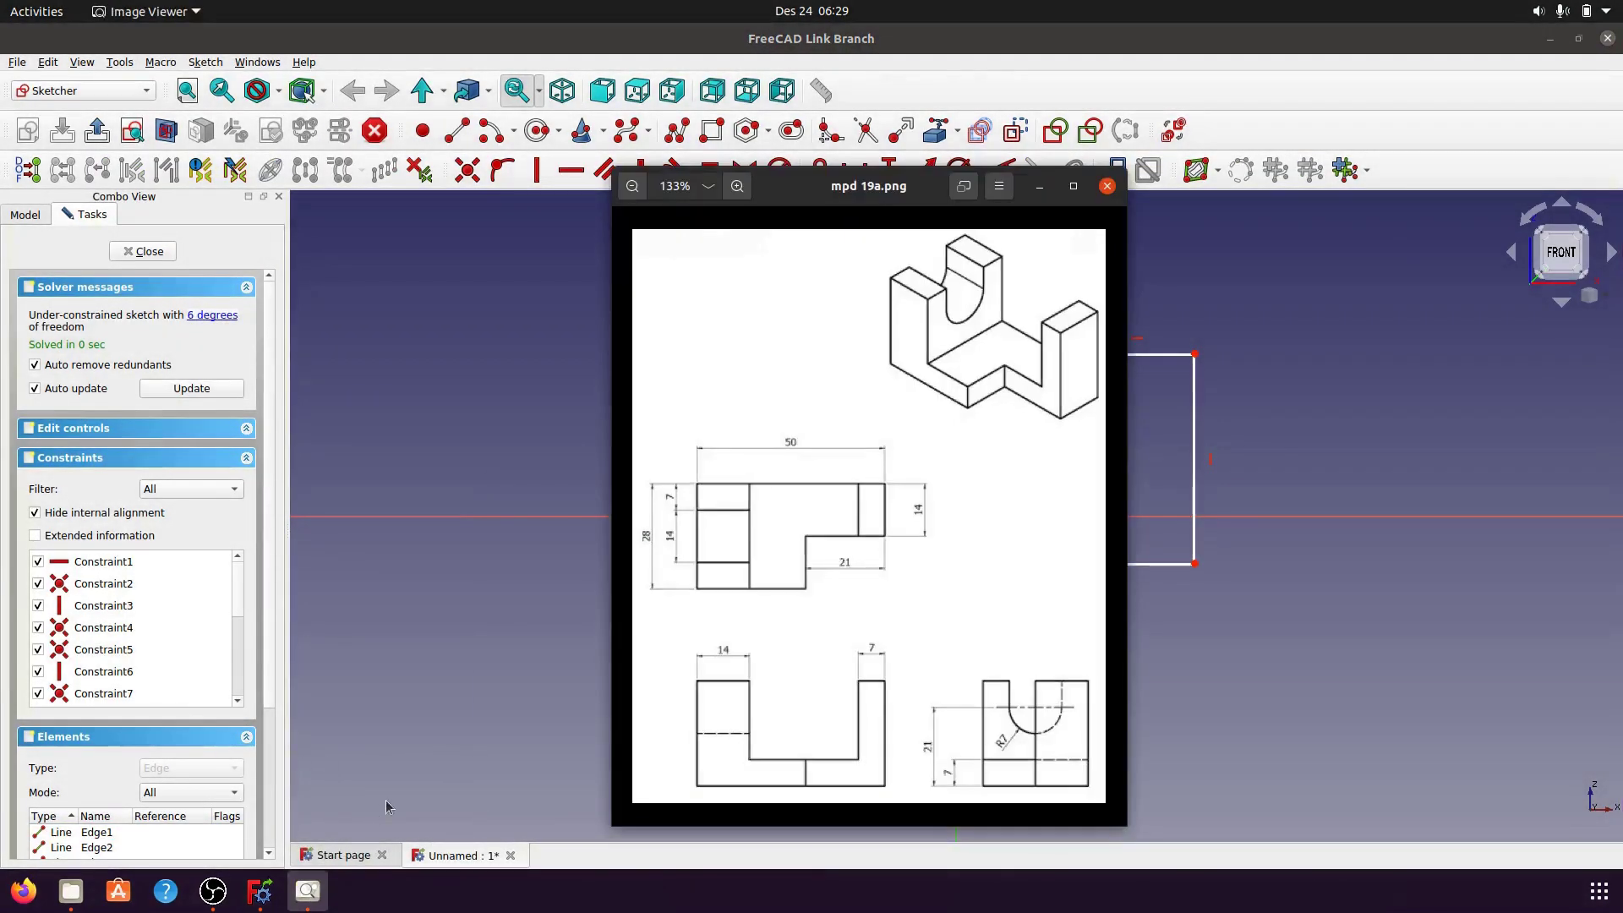
mouse_move(869, 514)
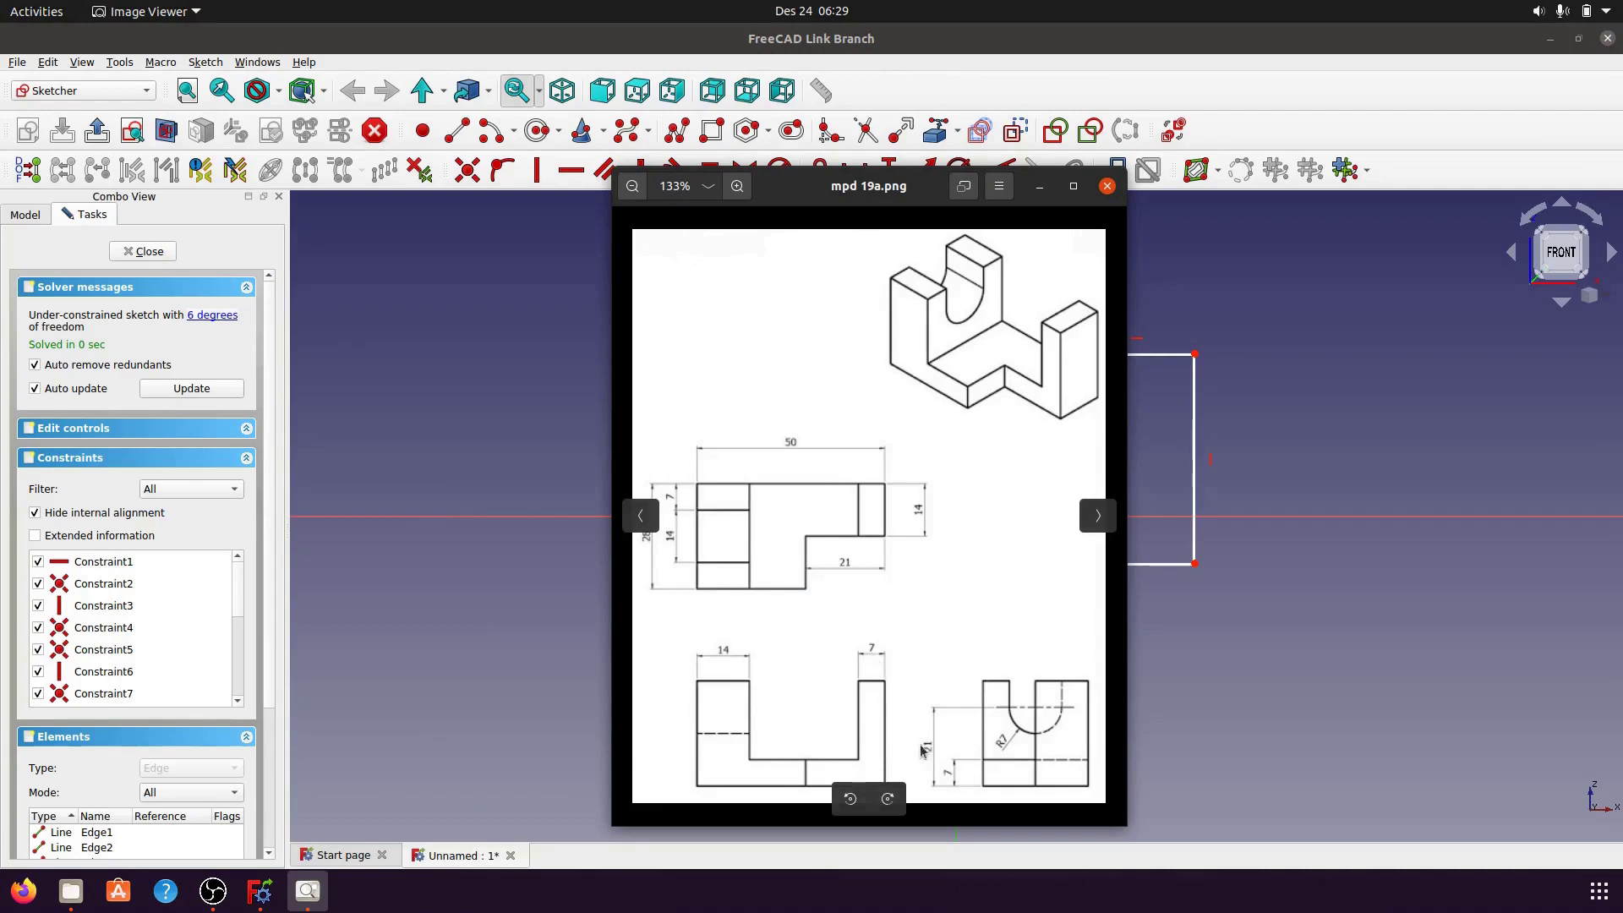
click(1040, 186)
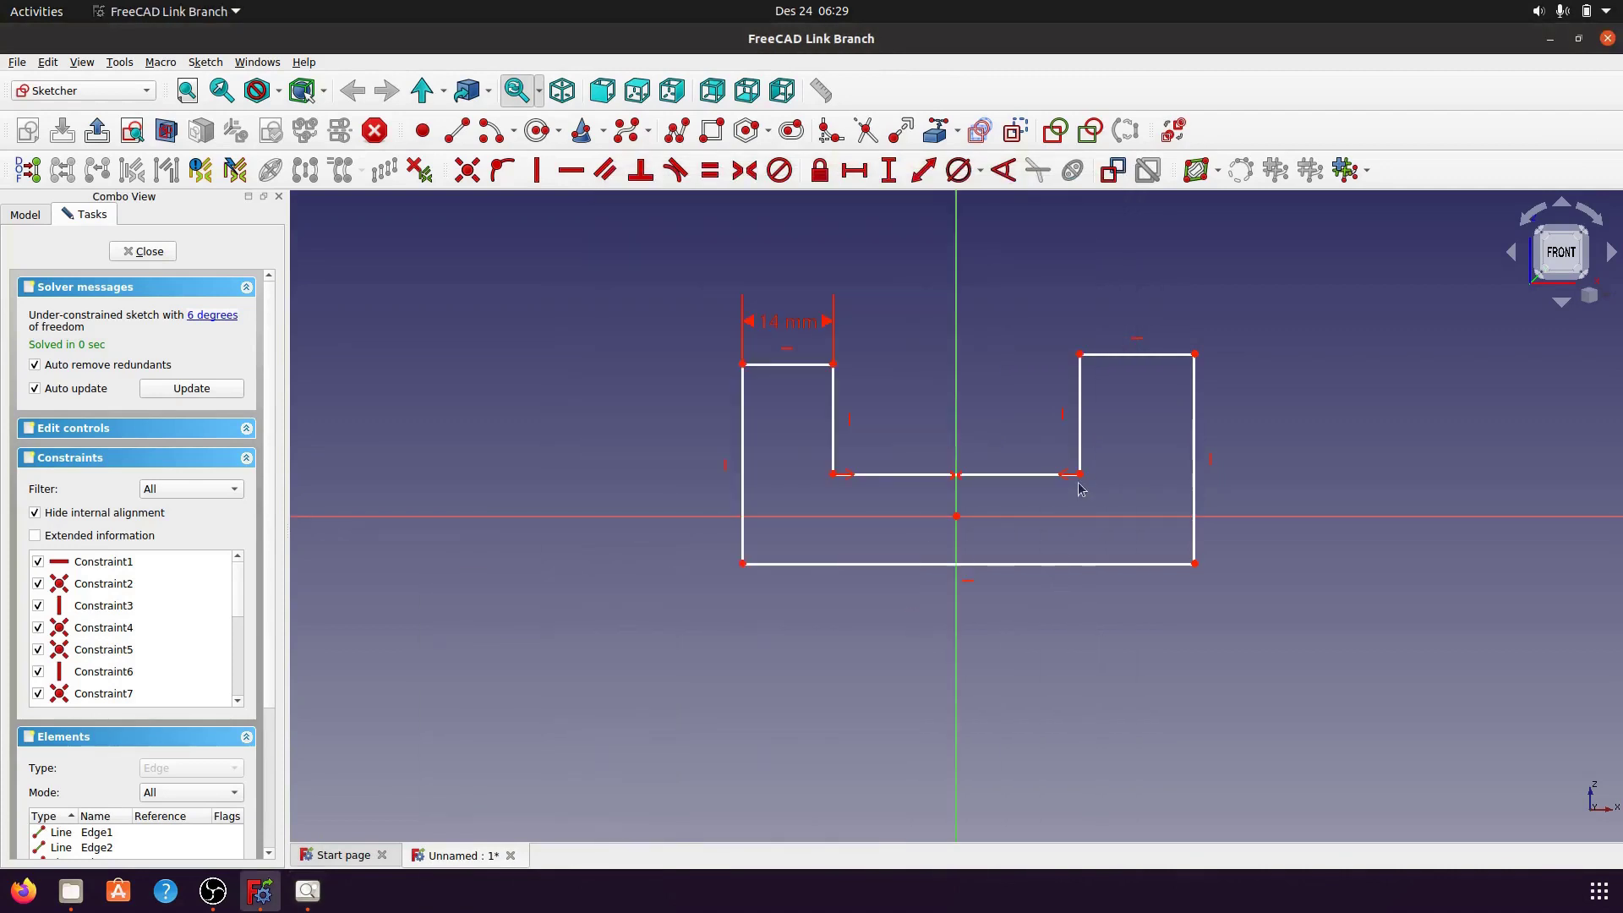
- Set the right arm's top edge to 7 mm and the base thickness to 7 mm
click(1124, 355)
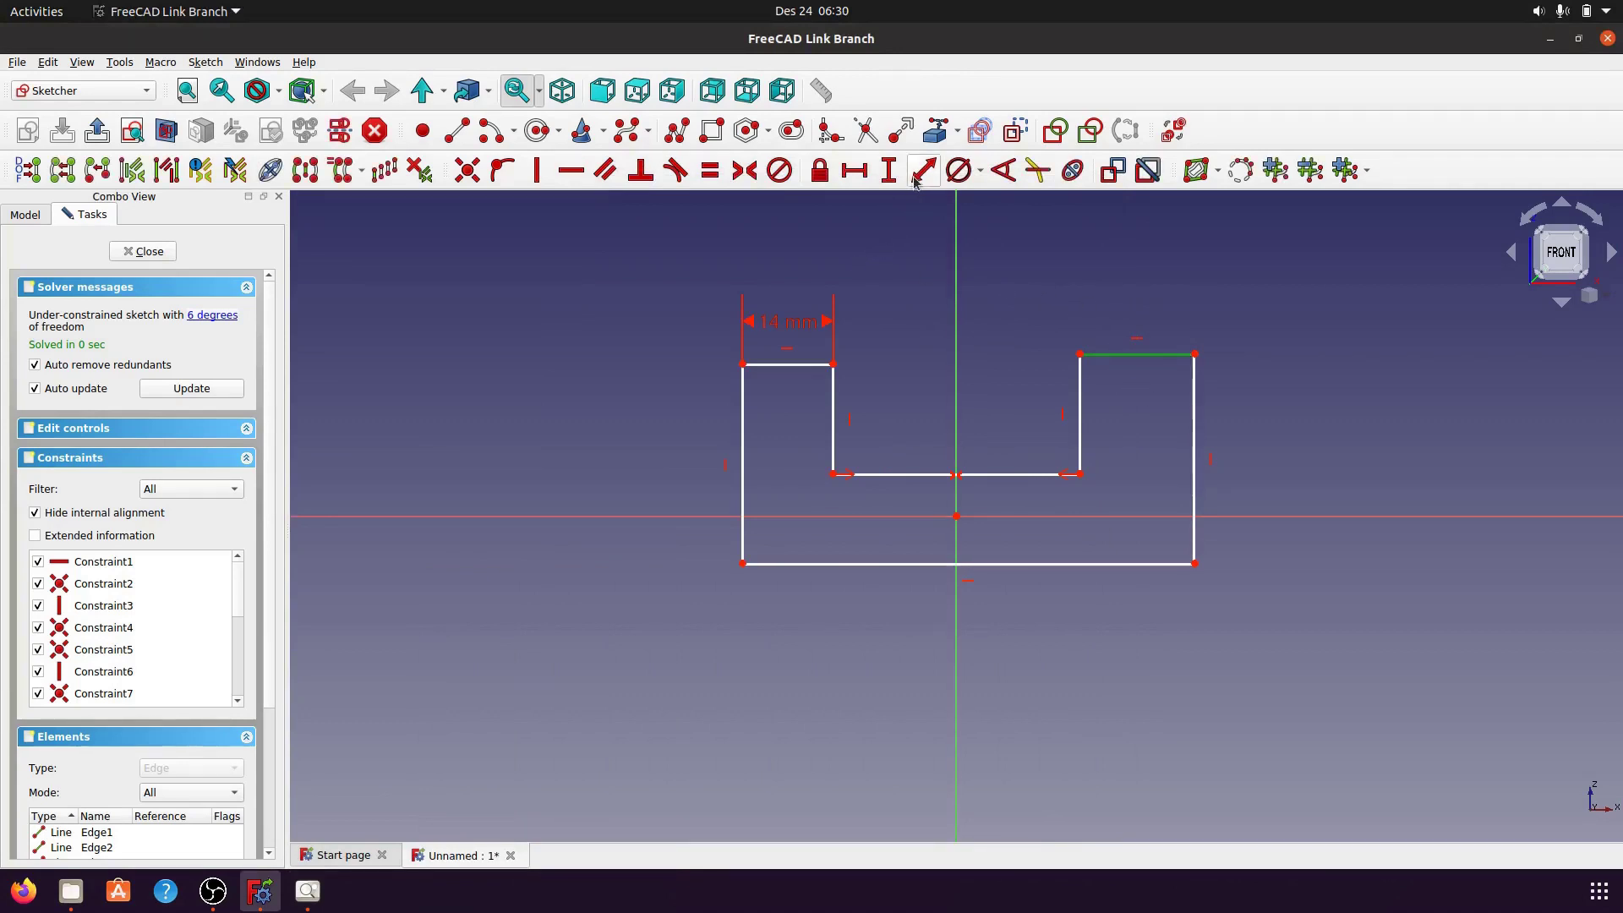
click(856, 175)
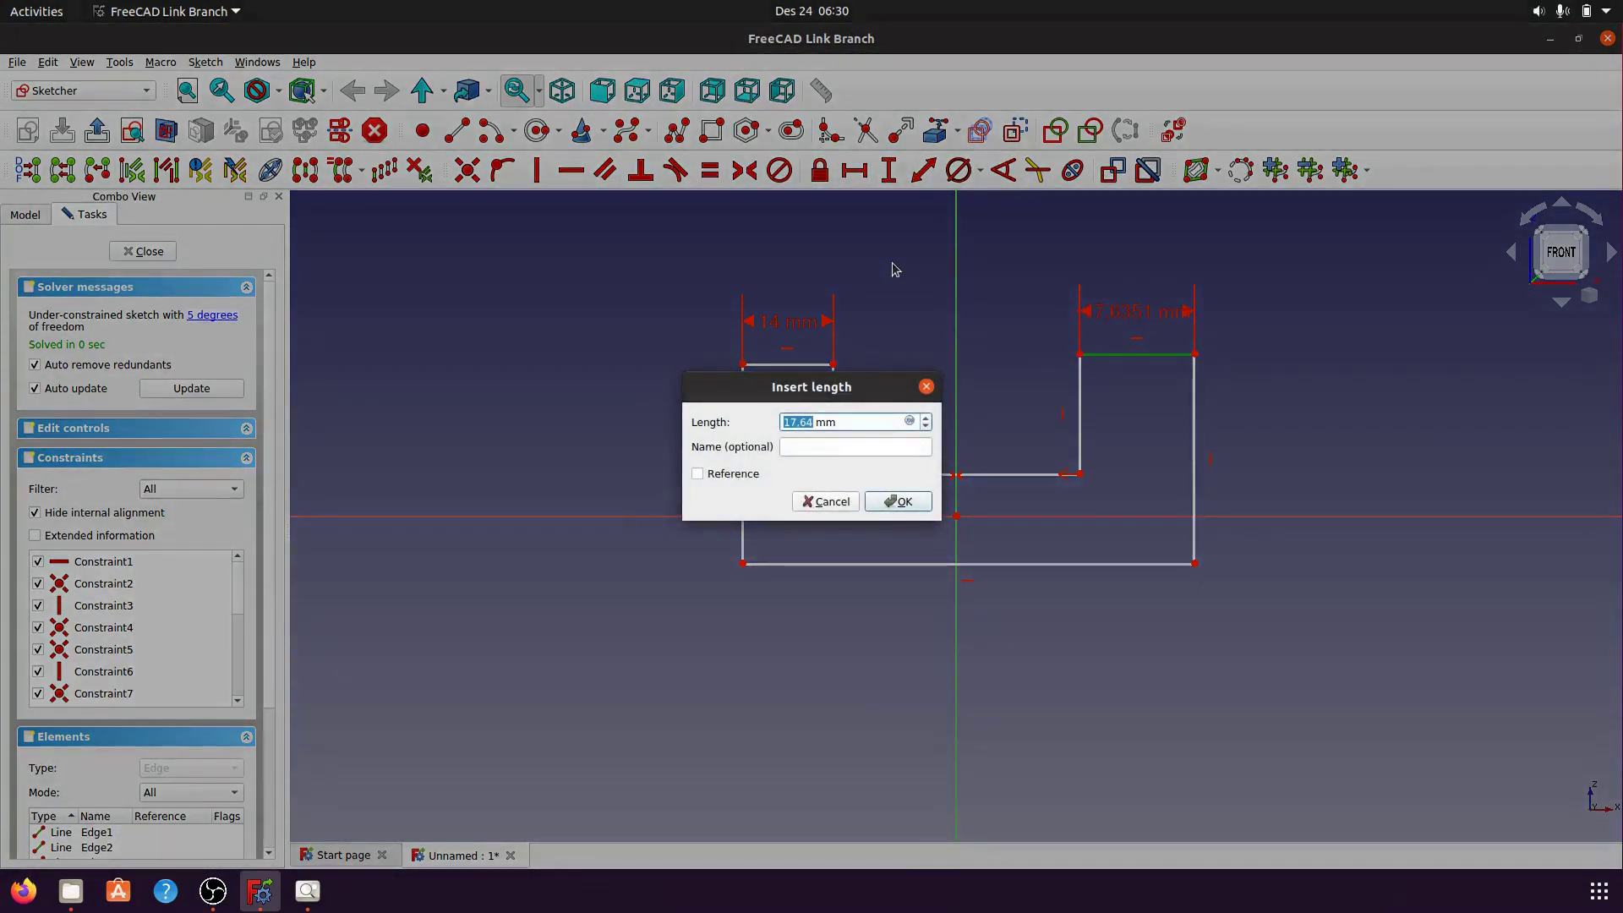
text(7)
click(918, 498)
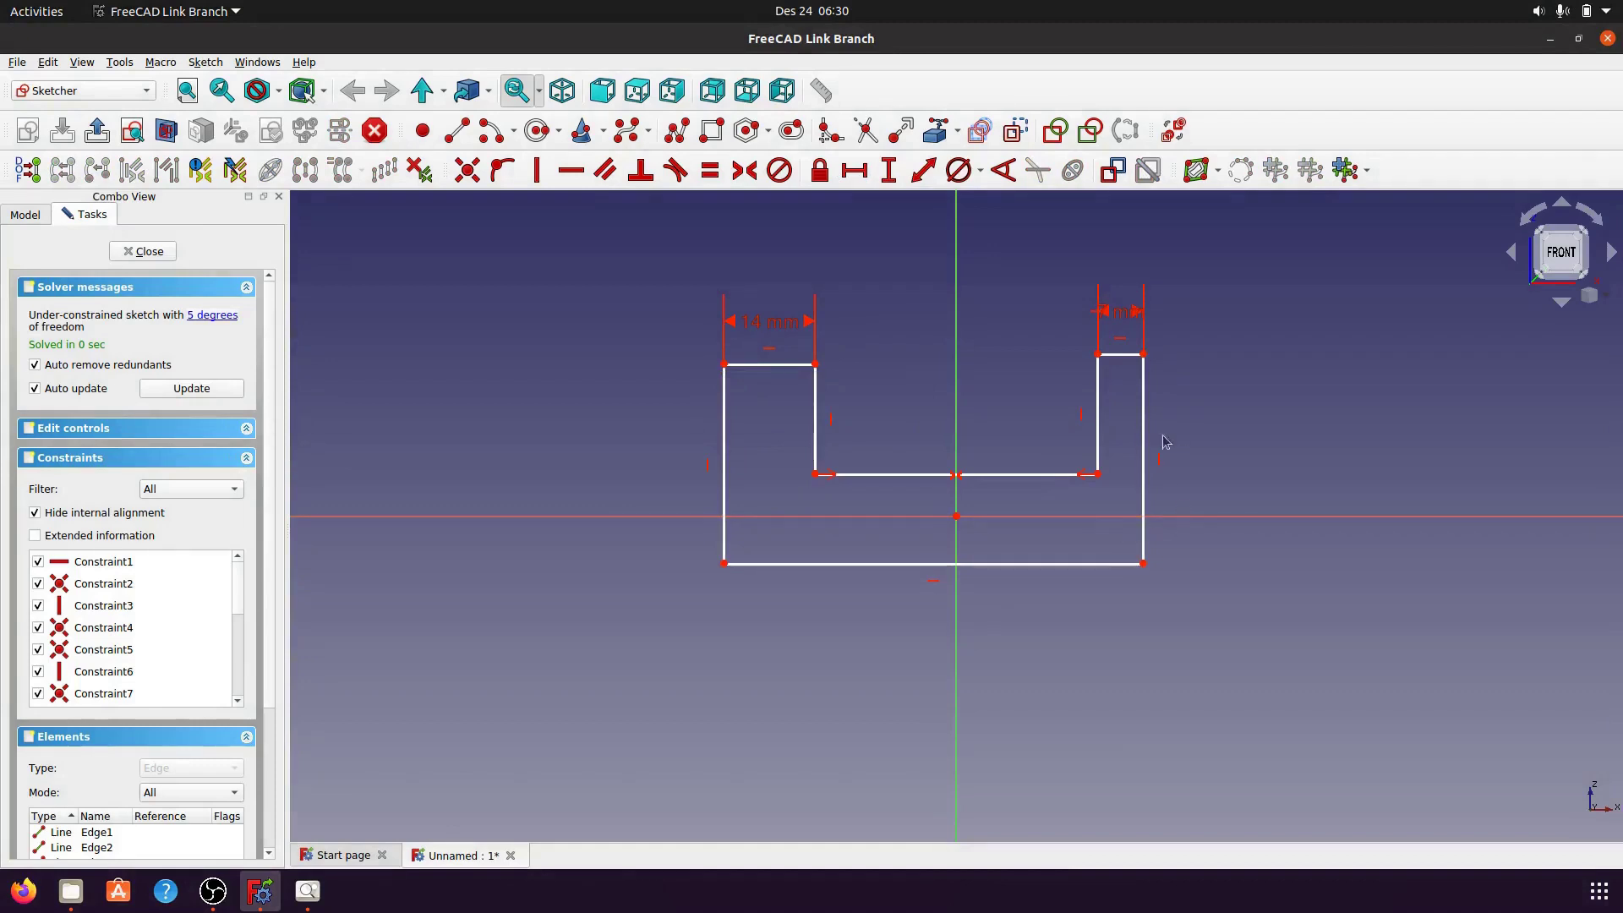
click(1099, 476)
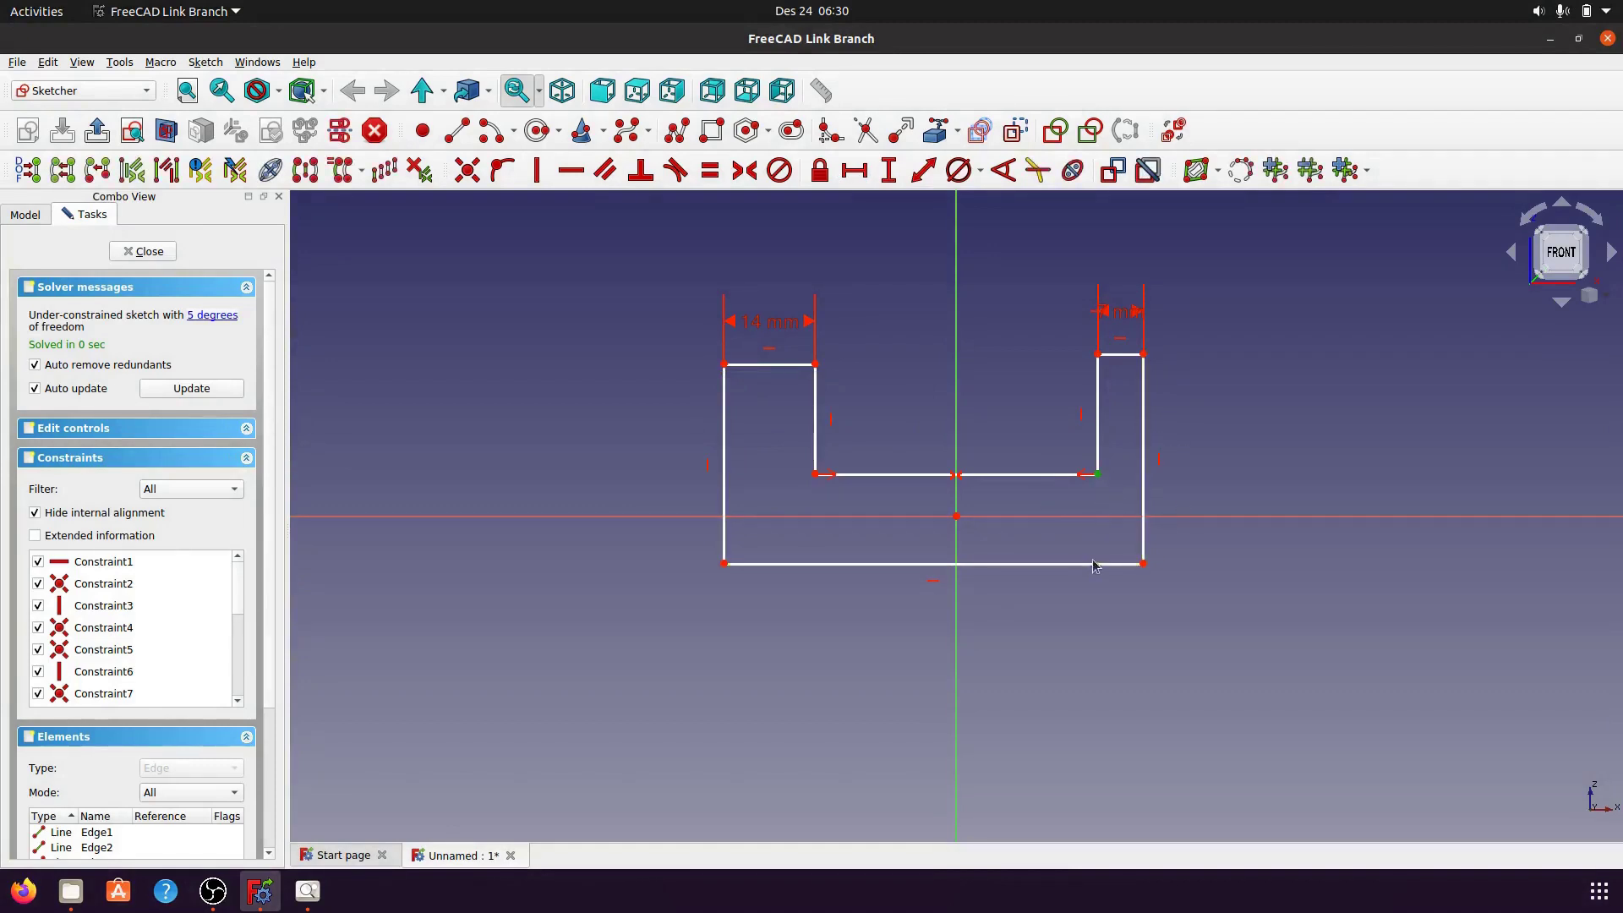
click(1144, 564)
click(889, 170)
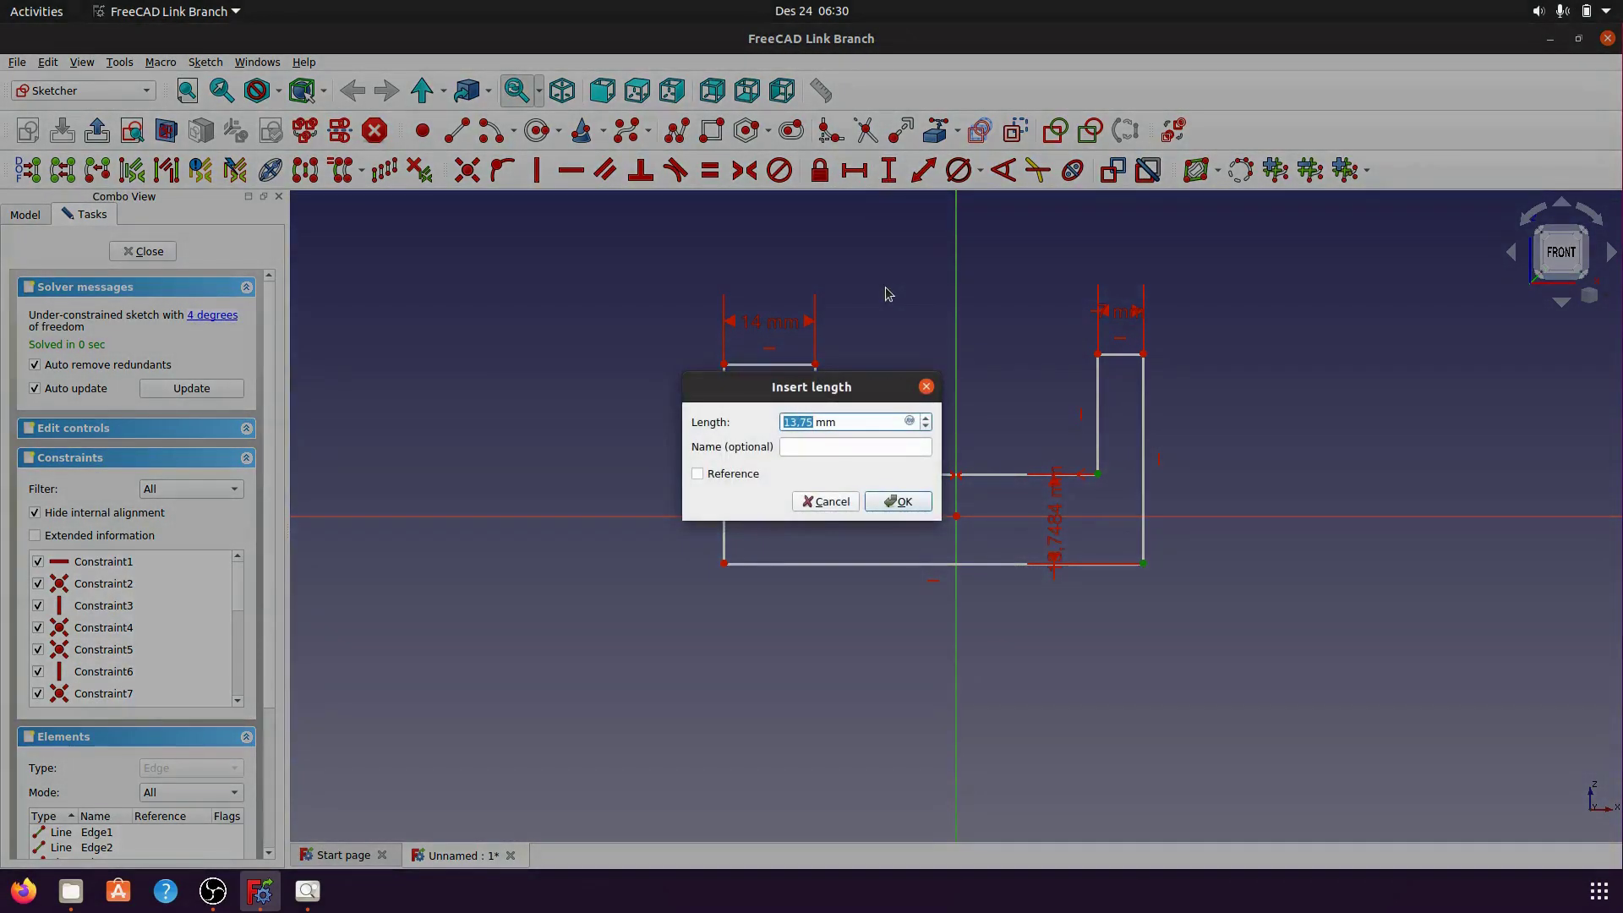
text(7)
click(913, 505)
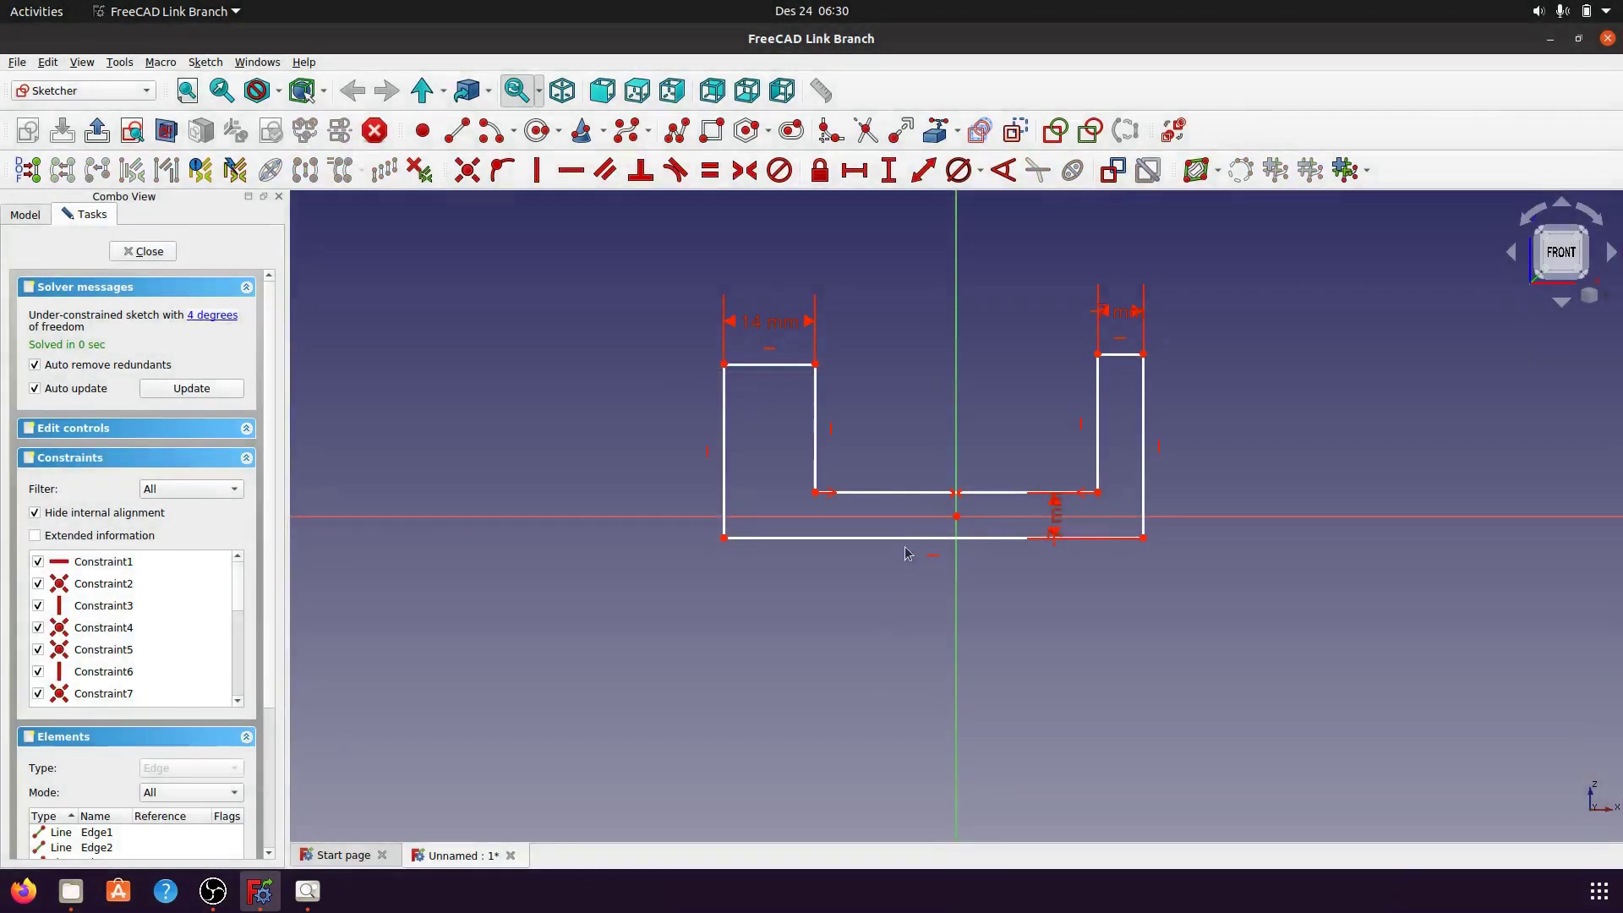
- Constrain the bottom edge to 50 mm and move the 7 mm and 50 mm dimensions clear of the outline
click(908, 540)
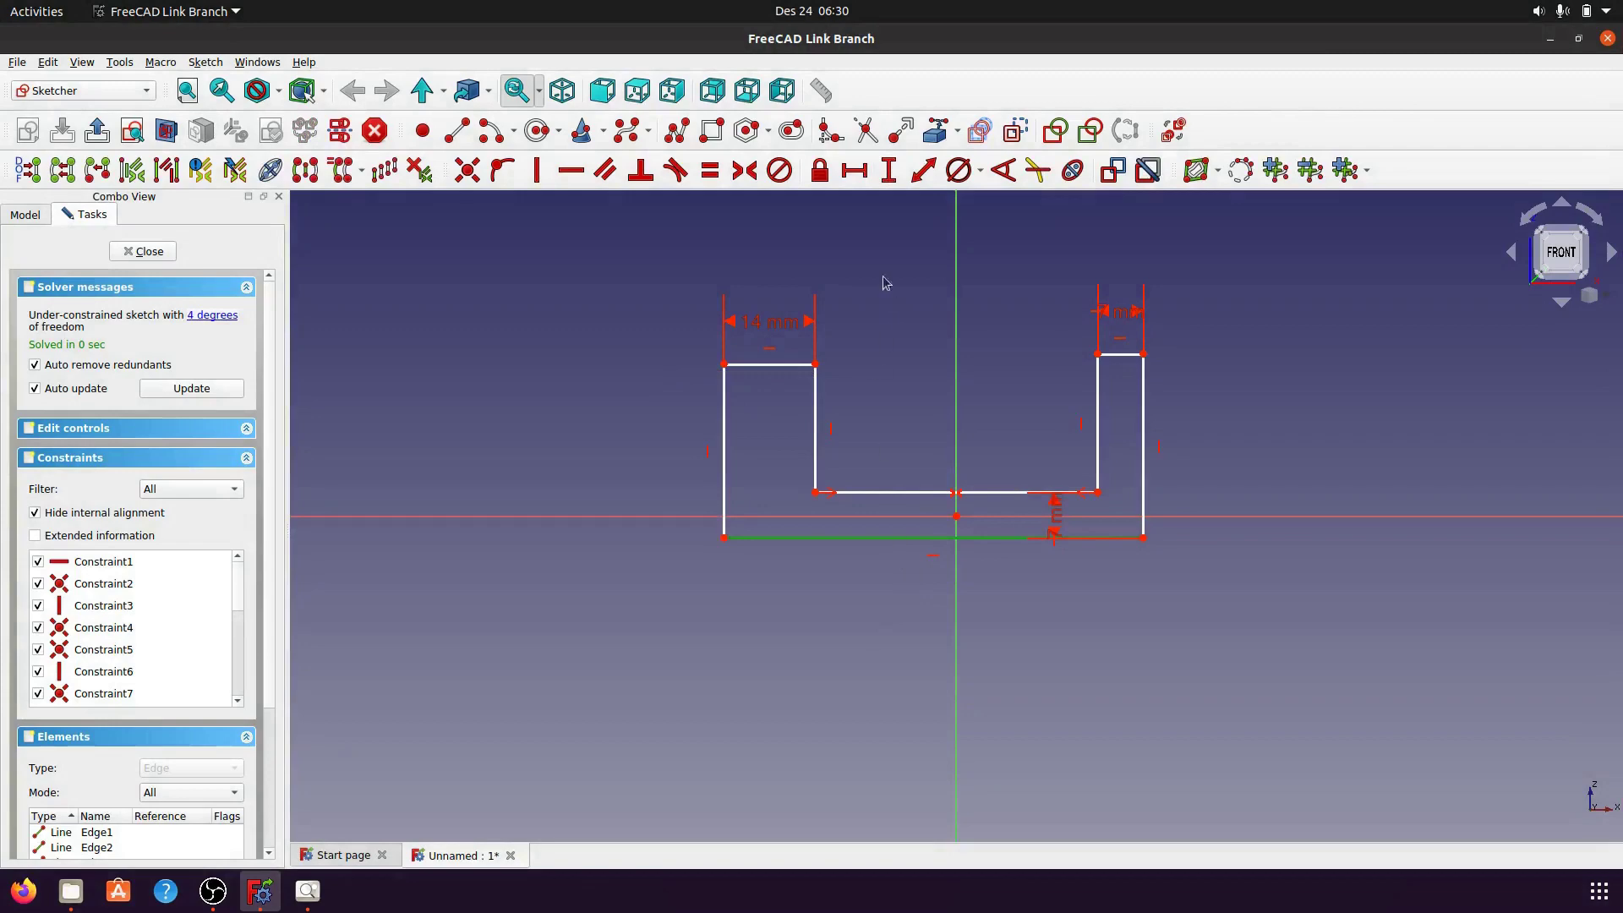
click(854, 170)
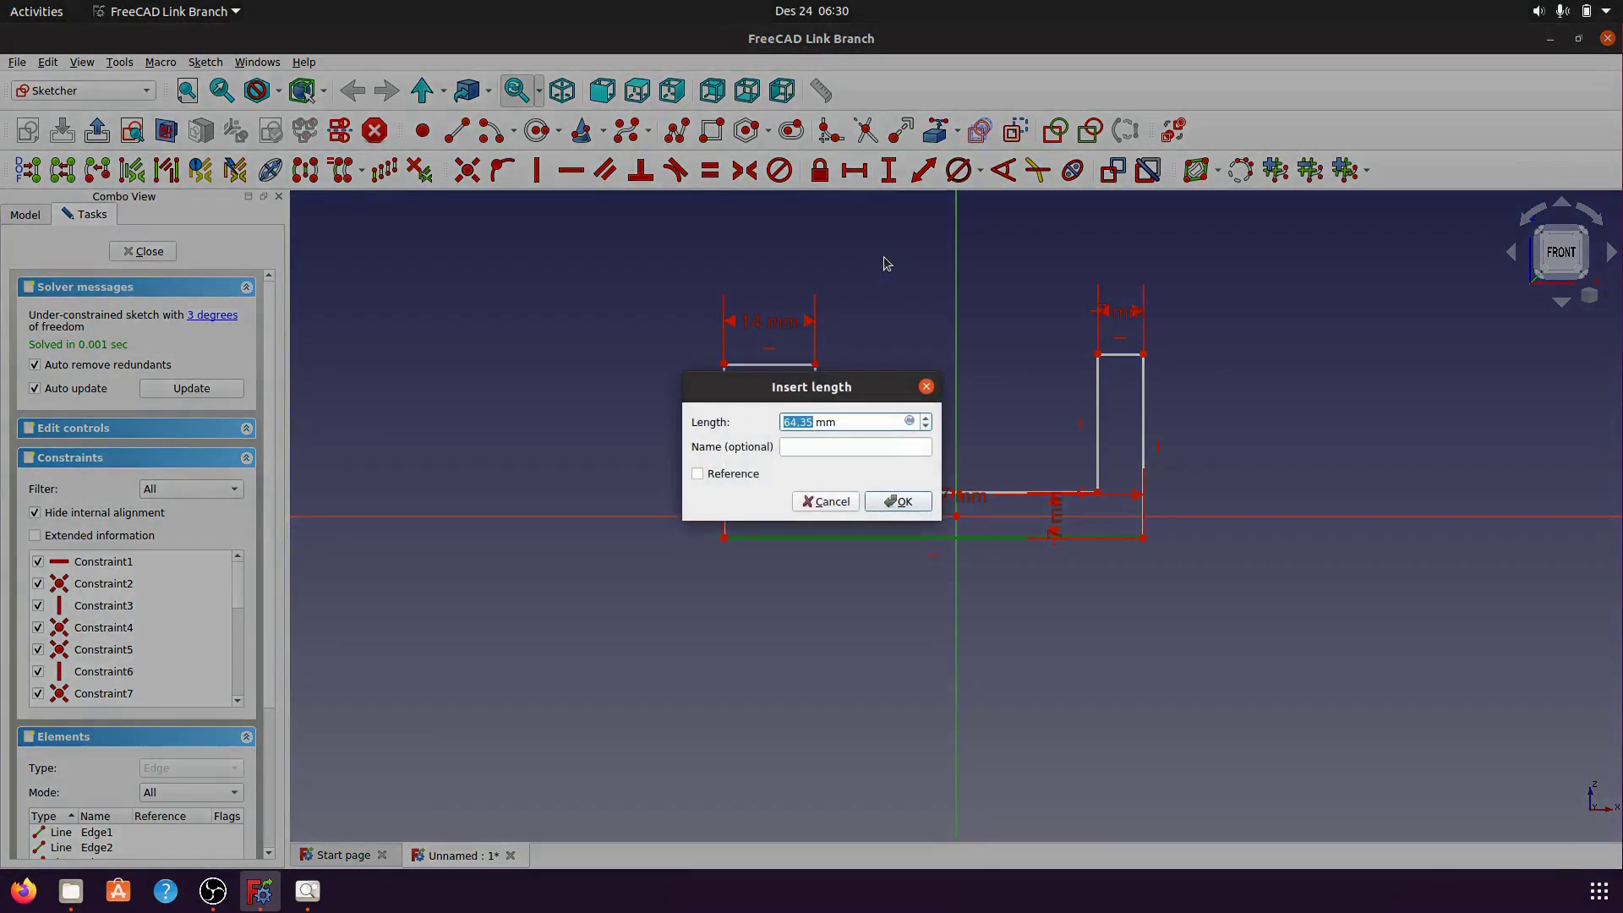
text(5)
click(917, 501)
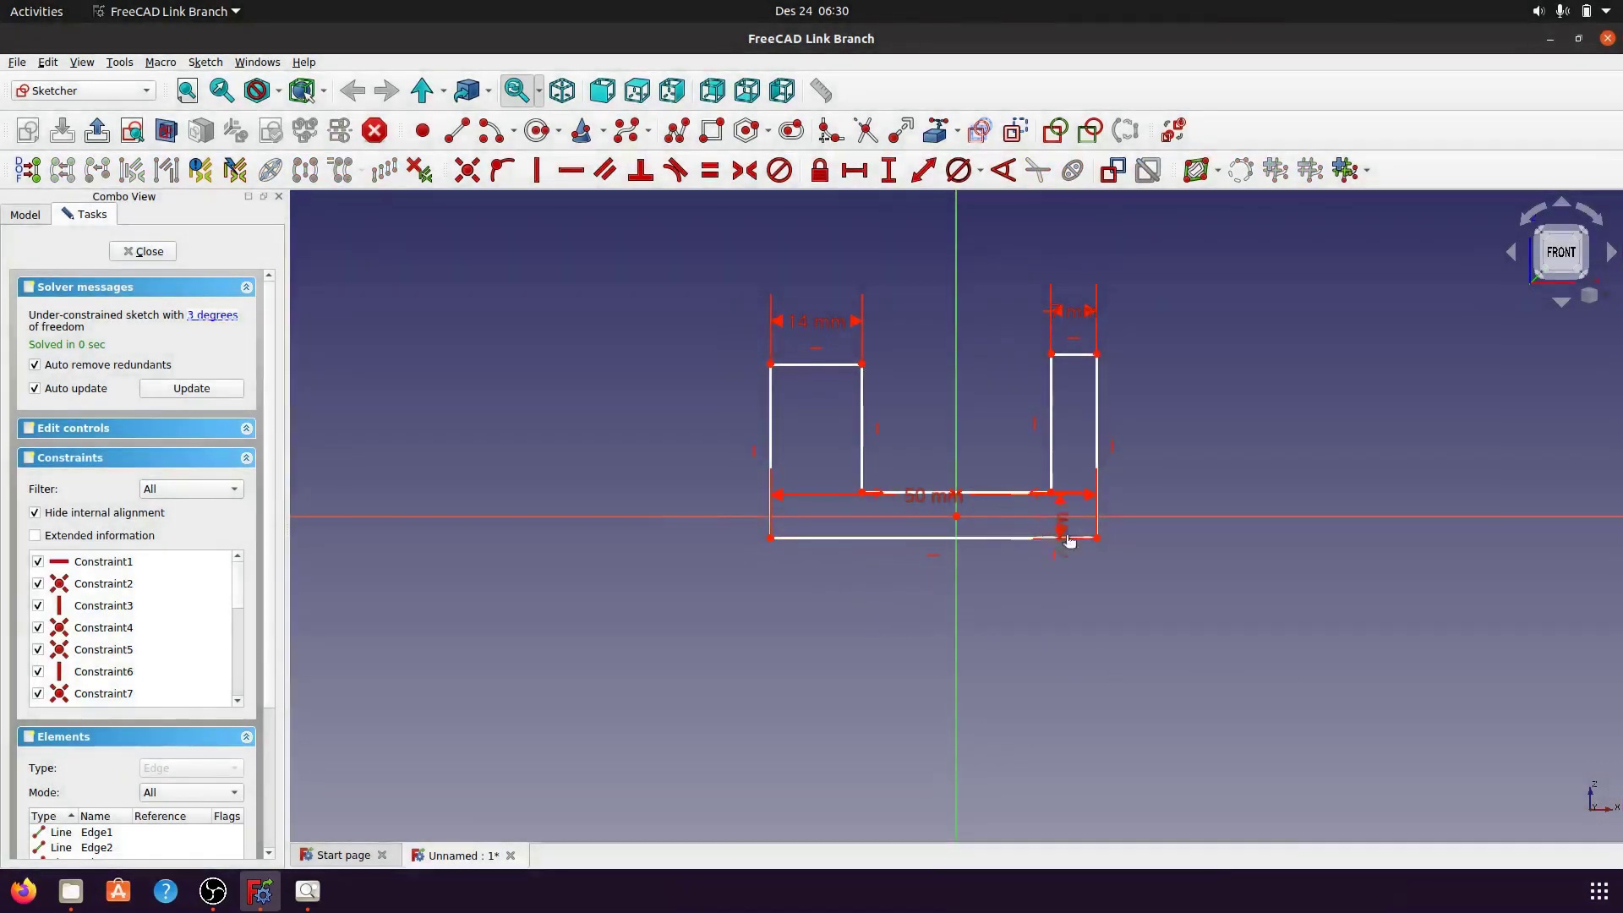
drag(1008, 512, 1184, 632)
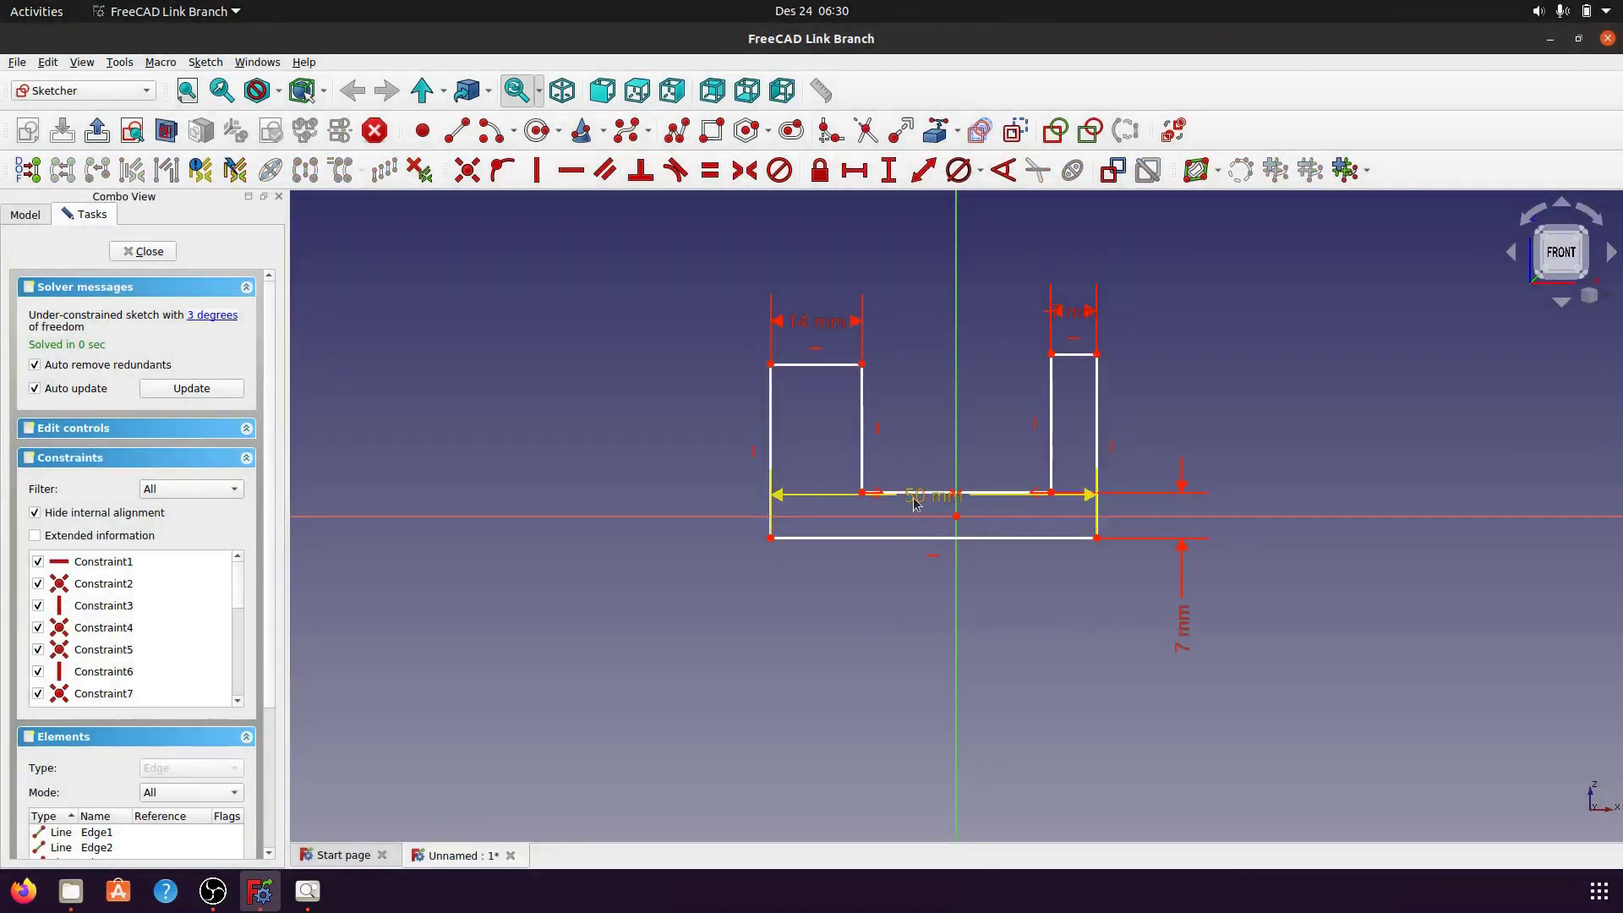
mouse_move(917, 496)
mouse_down()
mouse_move(918, 662)
mouse_move(954, 632)
mouse_up()
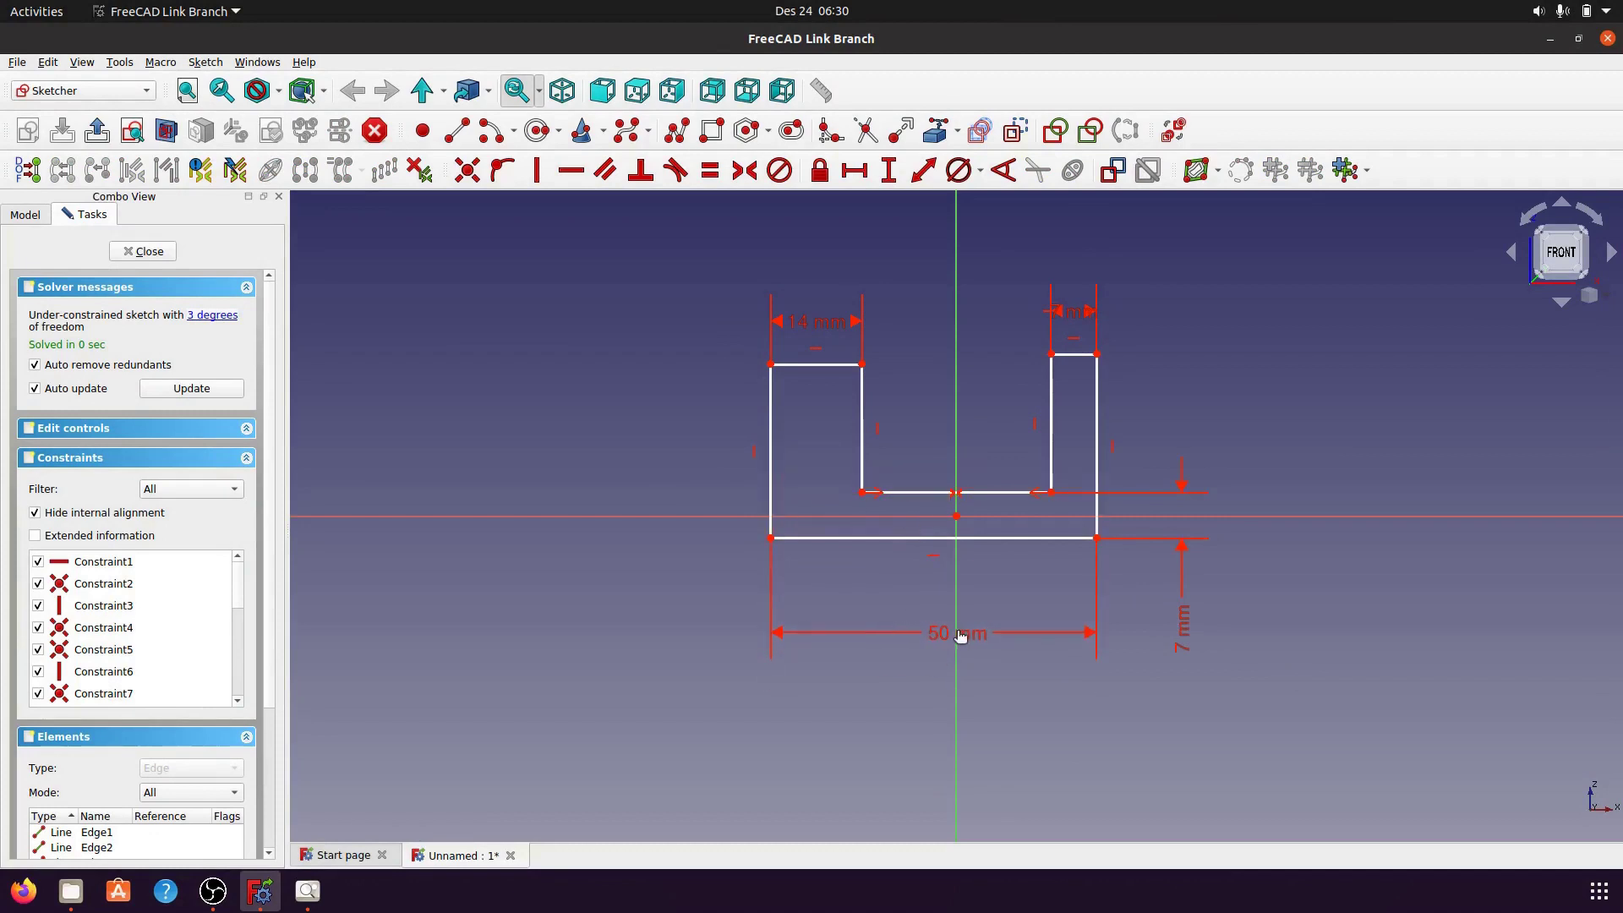
- Constrain the bottom-right corner's vertical distance from the horizontal axis to -3.5 mm
drag(1190, 634, 1182, 606)
mouse_move(1100, 464)
mouse_down()
mouse_move(1138, 479)
mouse_move(1144, 456)
mouse_move(1130, 536)
mouse_move(1141, 464)
mouse_up()
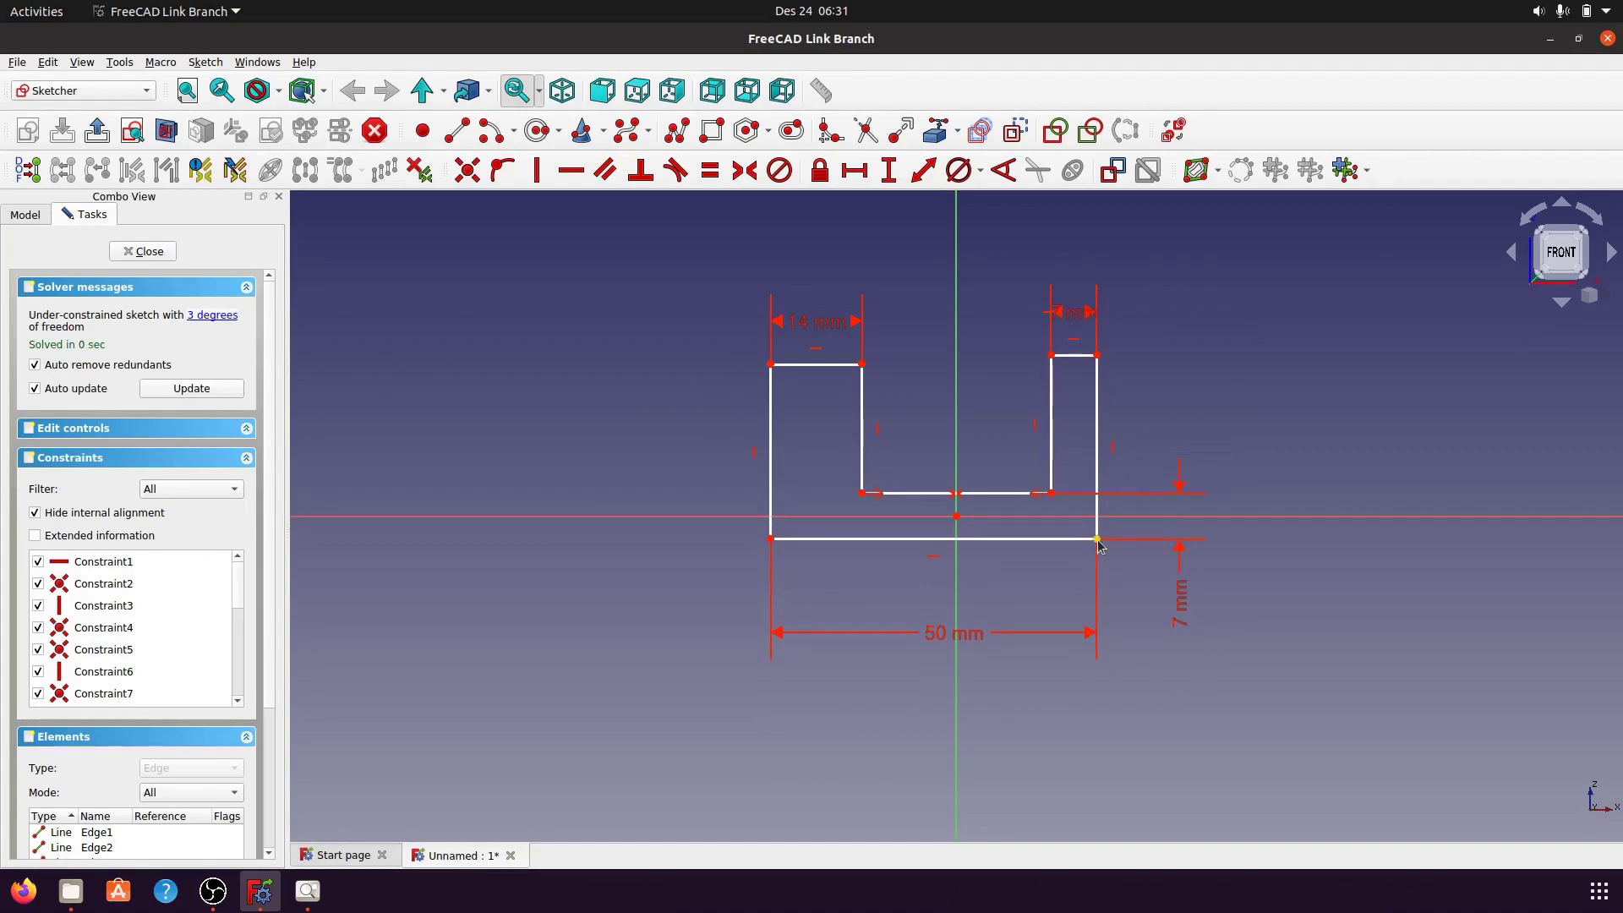
click(1097, 539)
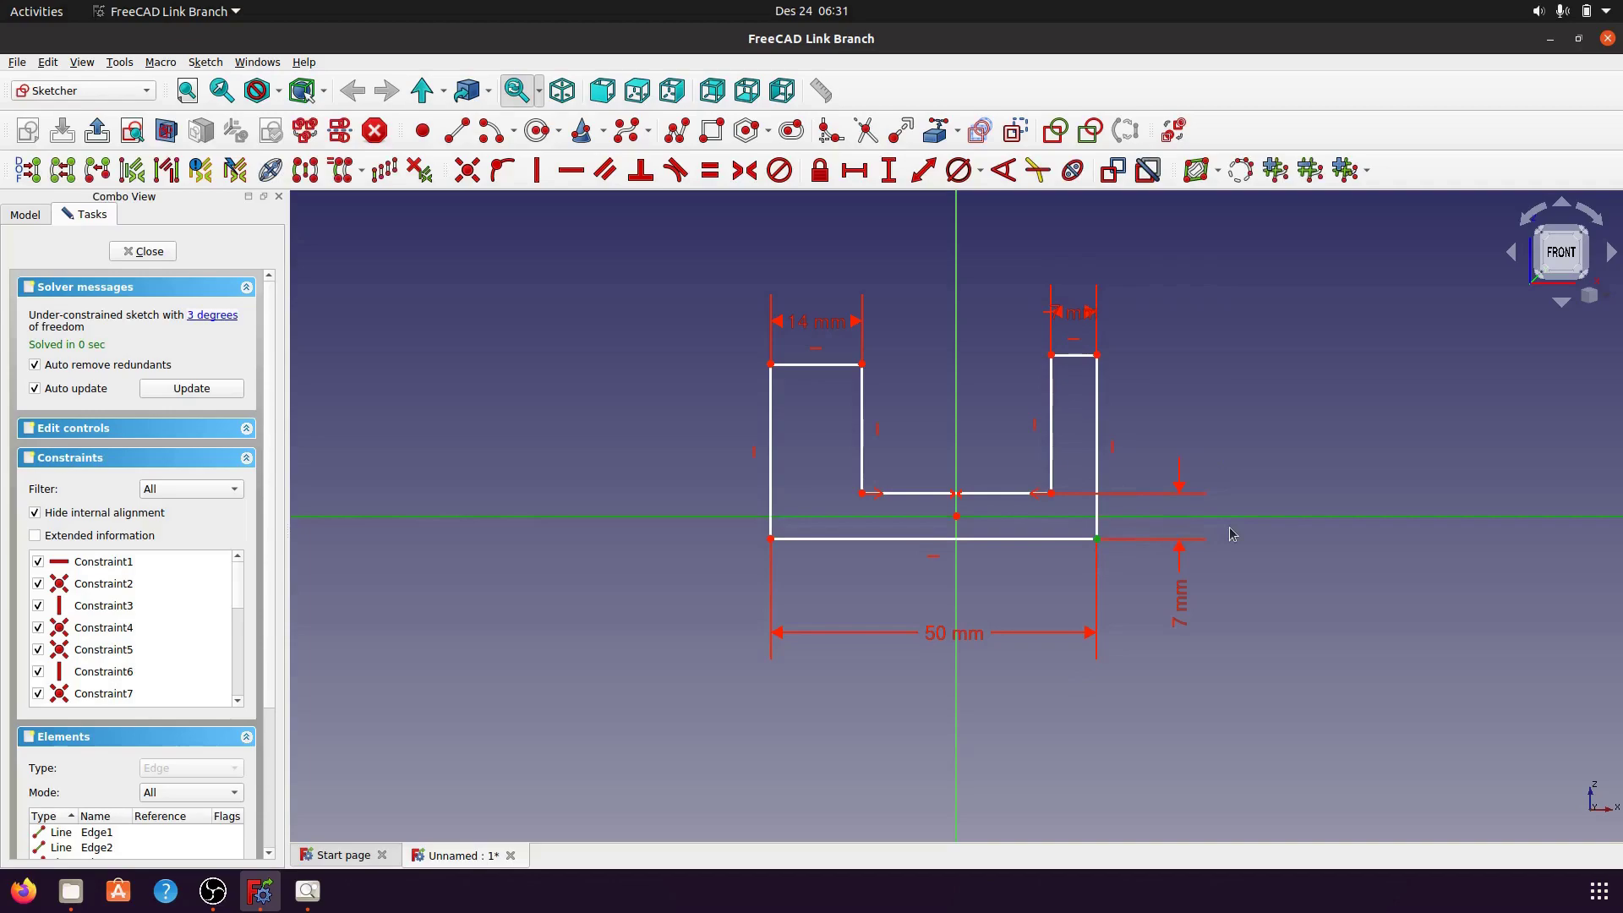
click(854, 169)
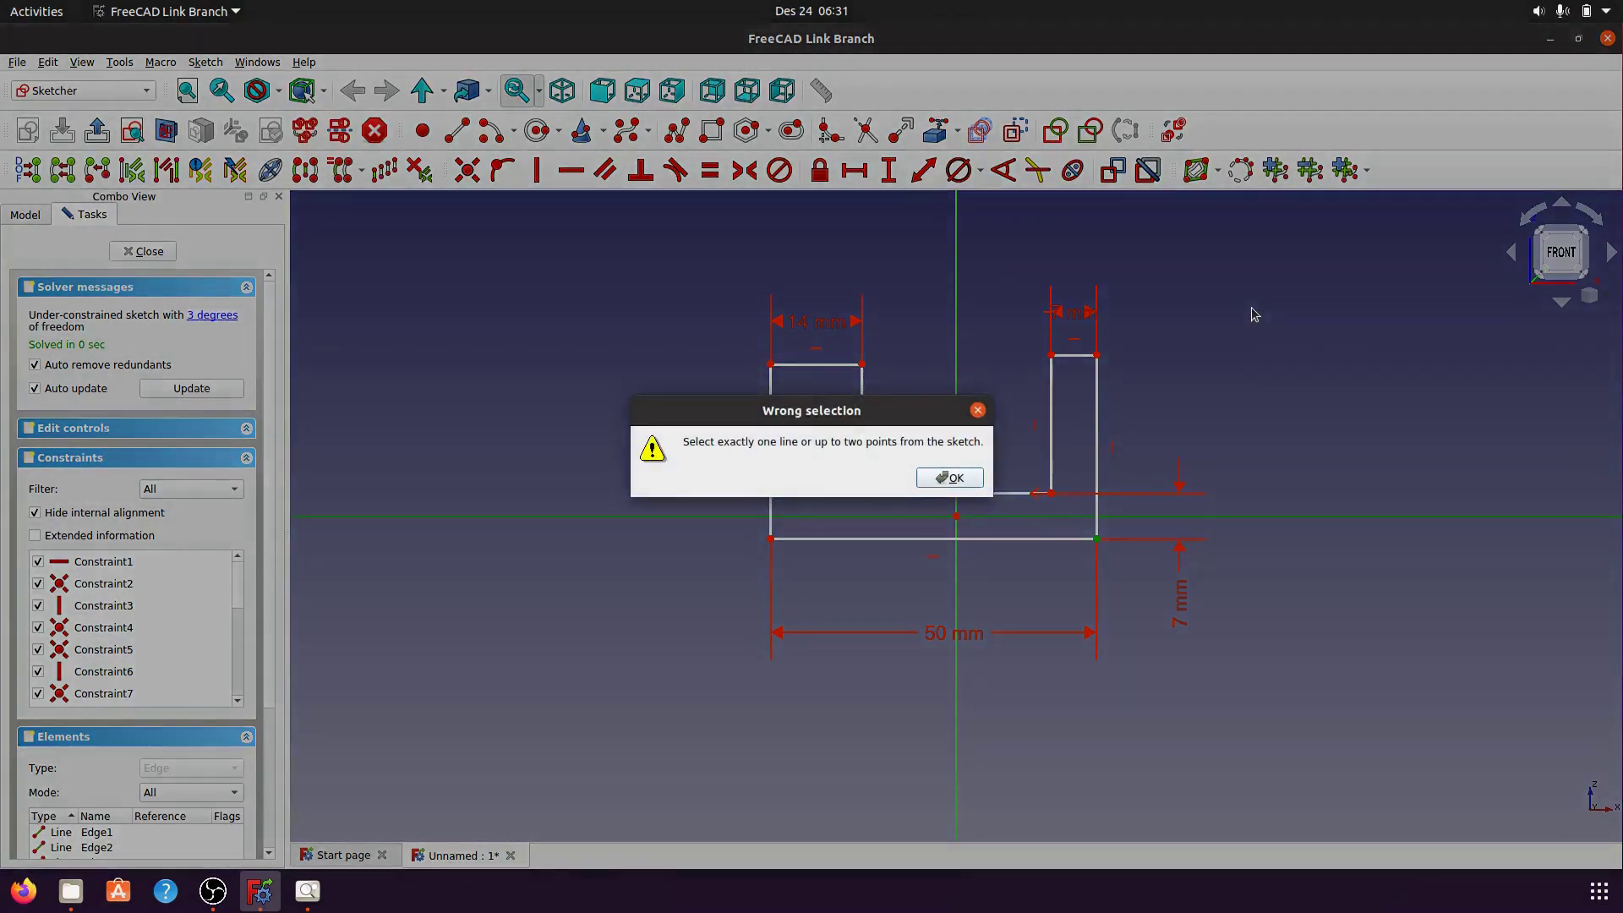
click(960, 480)
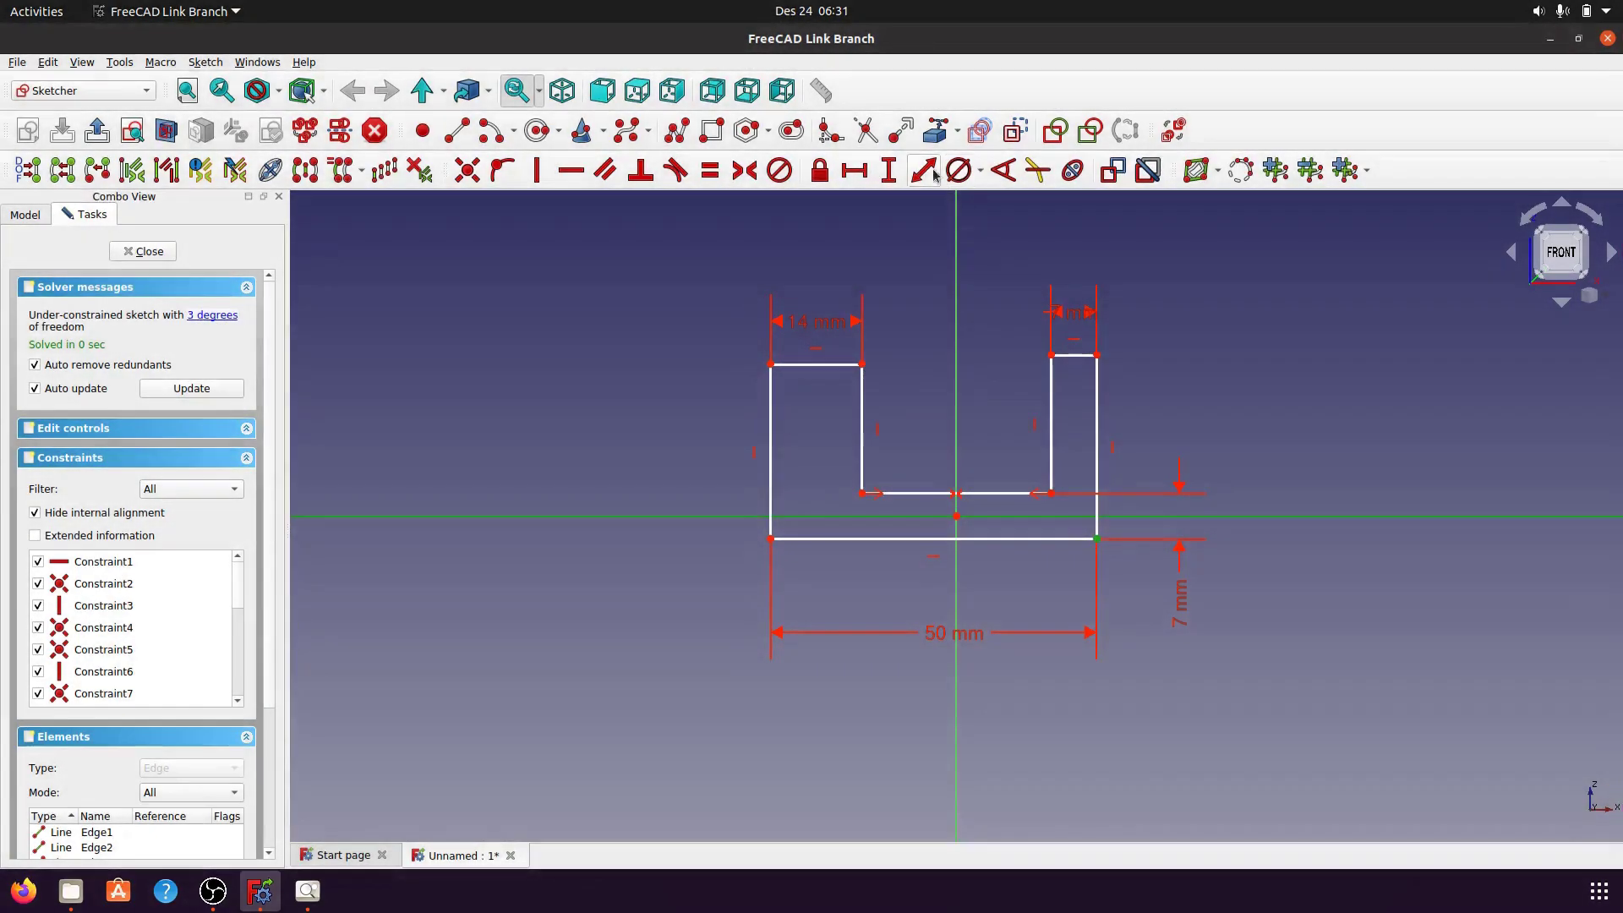
click(889, 170)
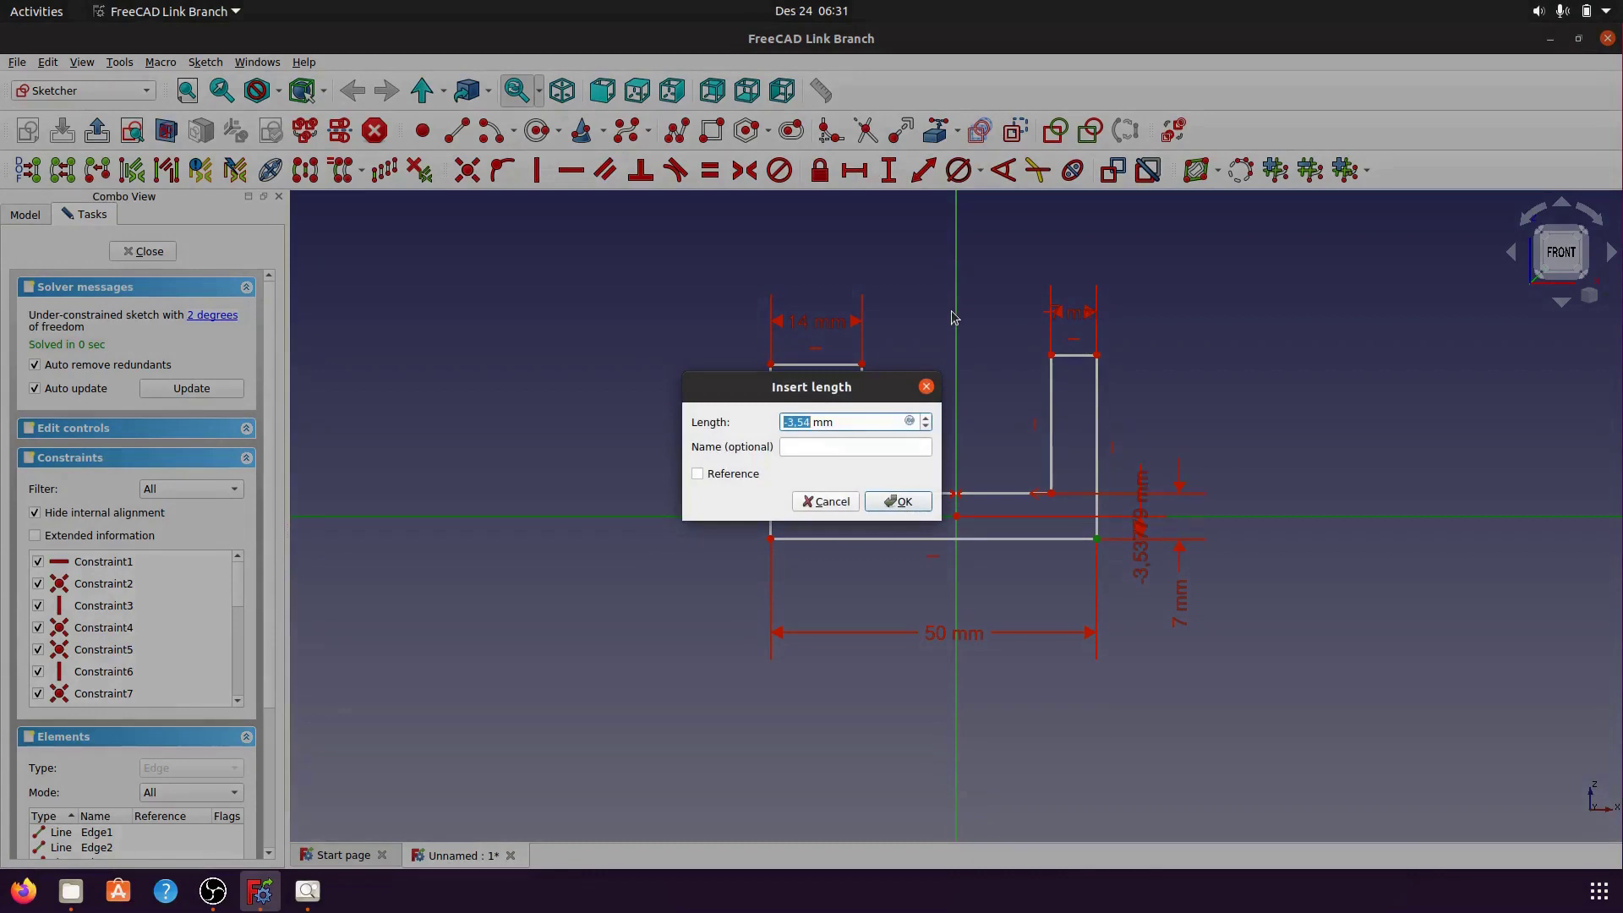
text(-3.)
text(5)
click(927, 502)
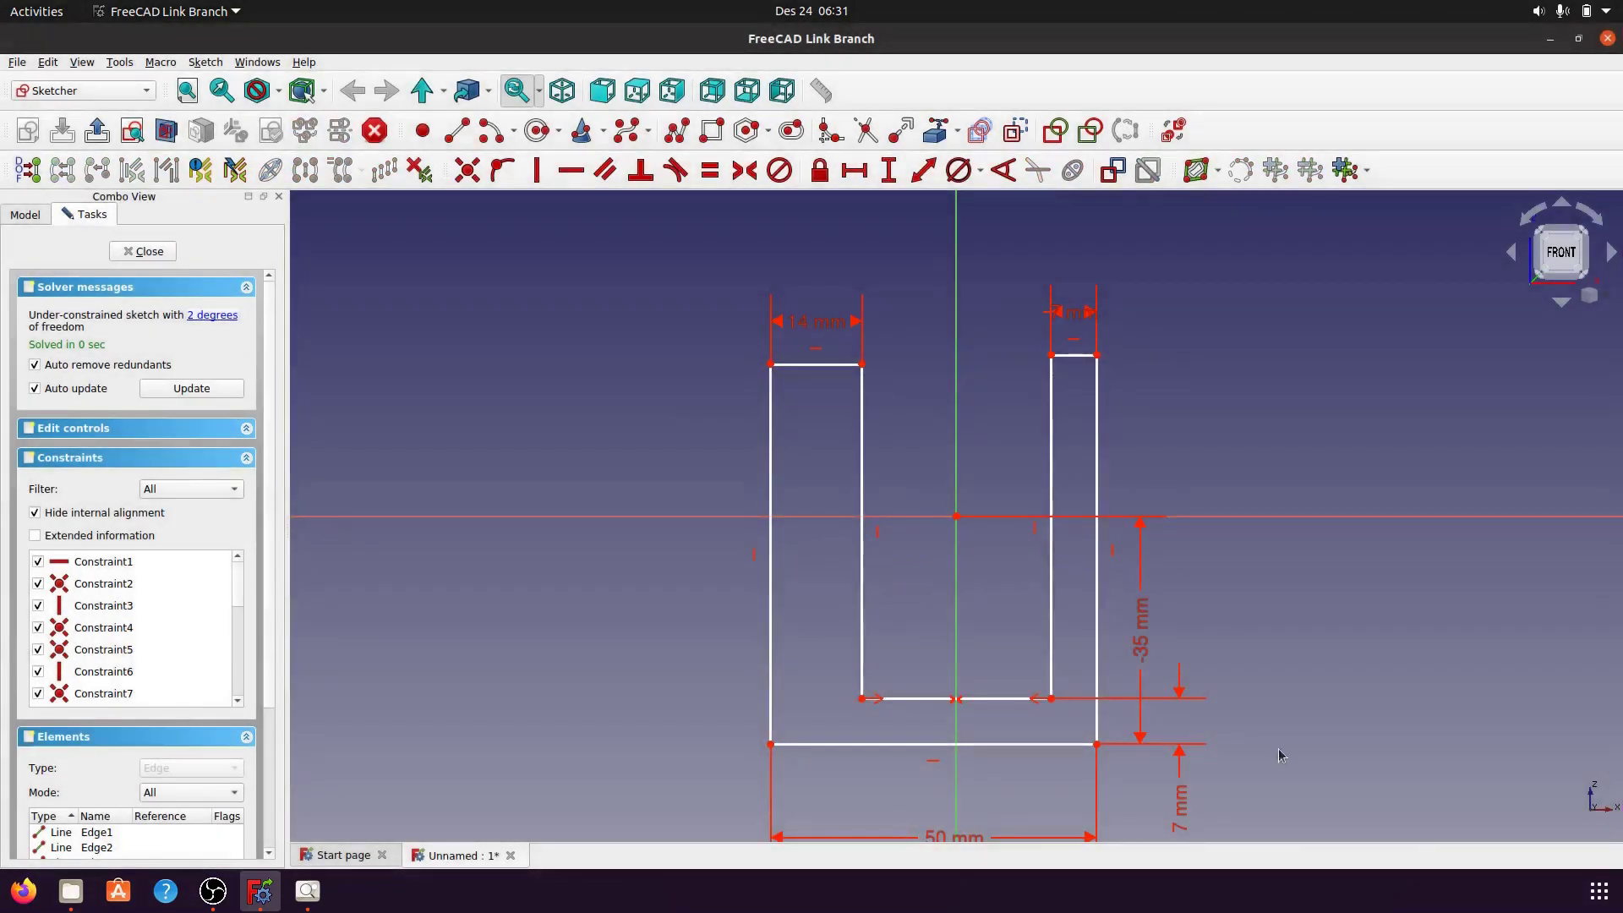
- Correct the mistyped -35 mm dimension to -3,5 mm and nudge the right upright's top edge down
double_click(1141, 668)
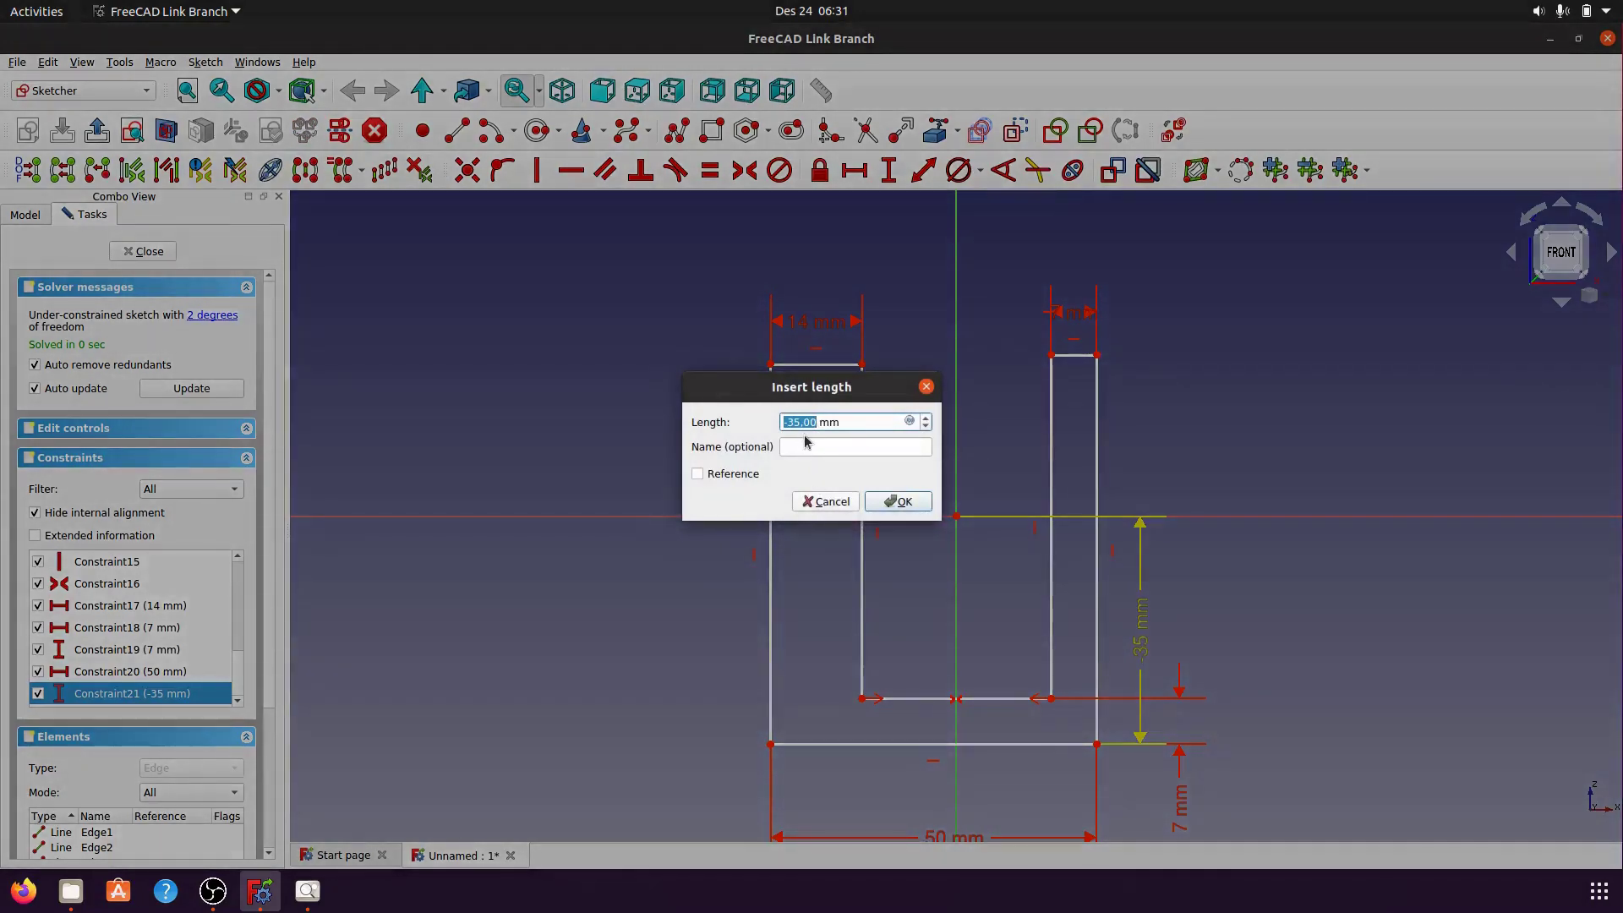
click(795, 420)
text(,5,)
click(848, 423)
click(898, 504)
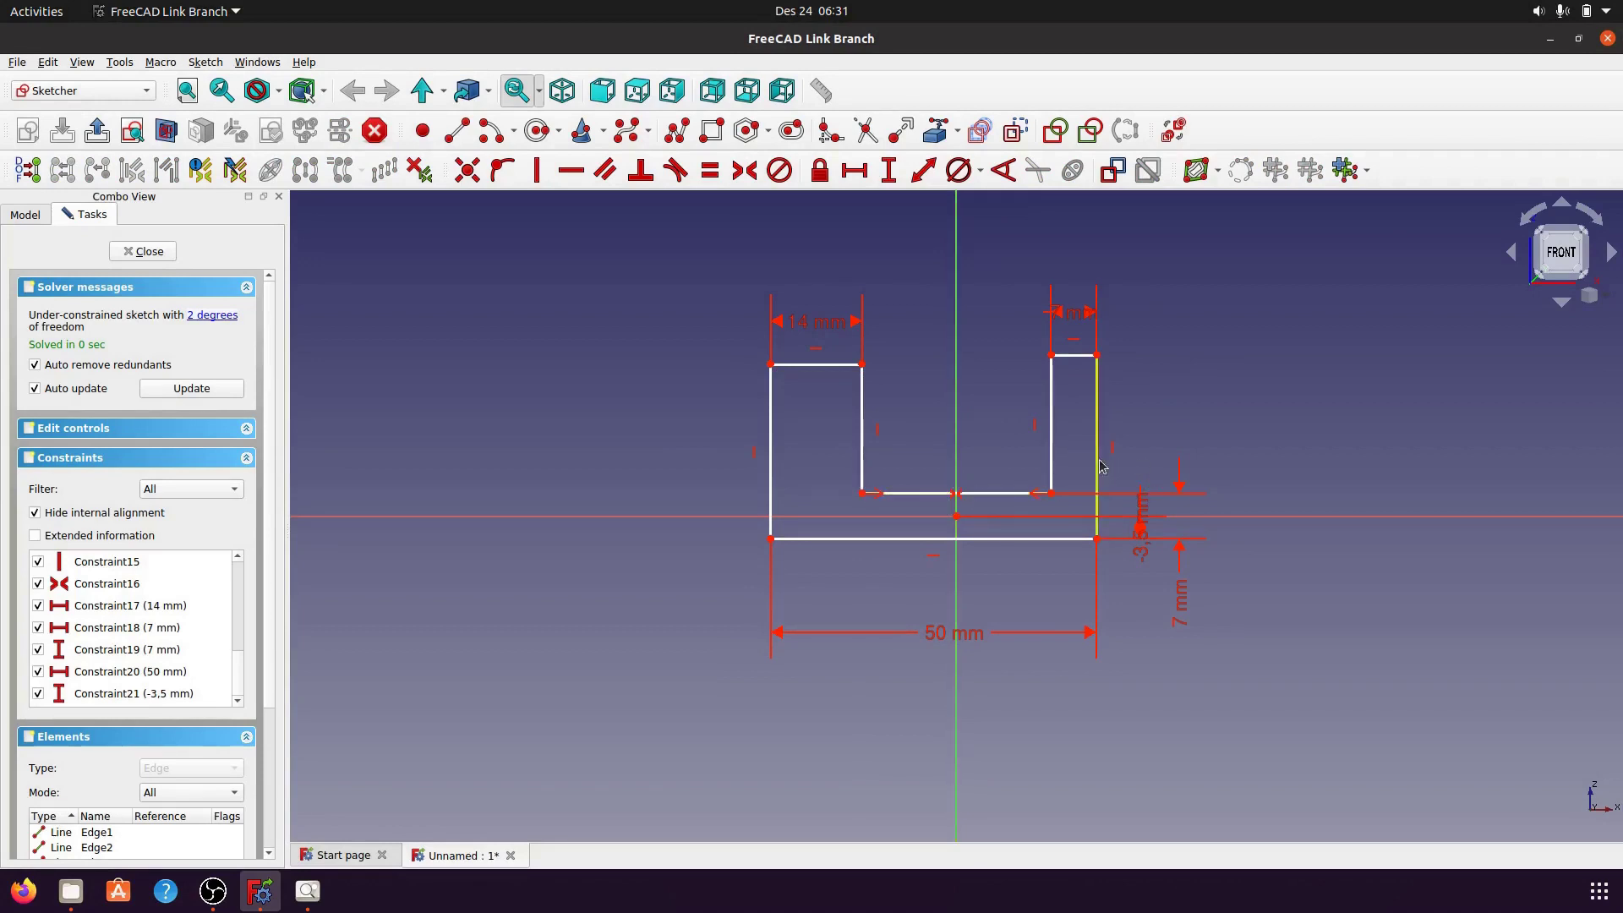
drag(1097, 467, 1111, 479)
- Review the reference drawing and give the left vertical edge a 28 mm length constraint
click(307, 891)
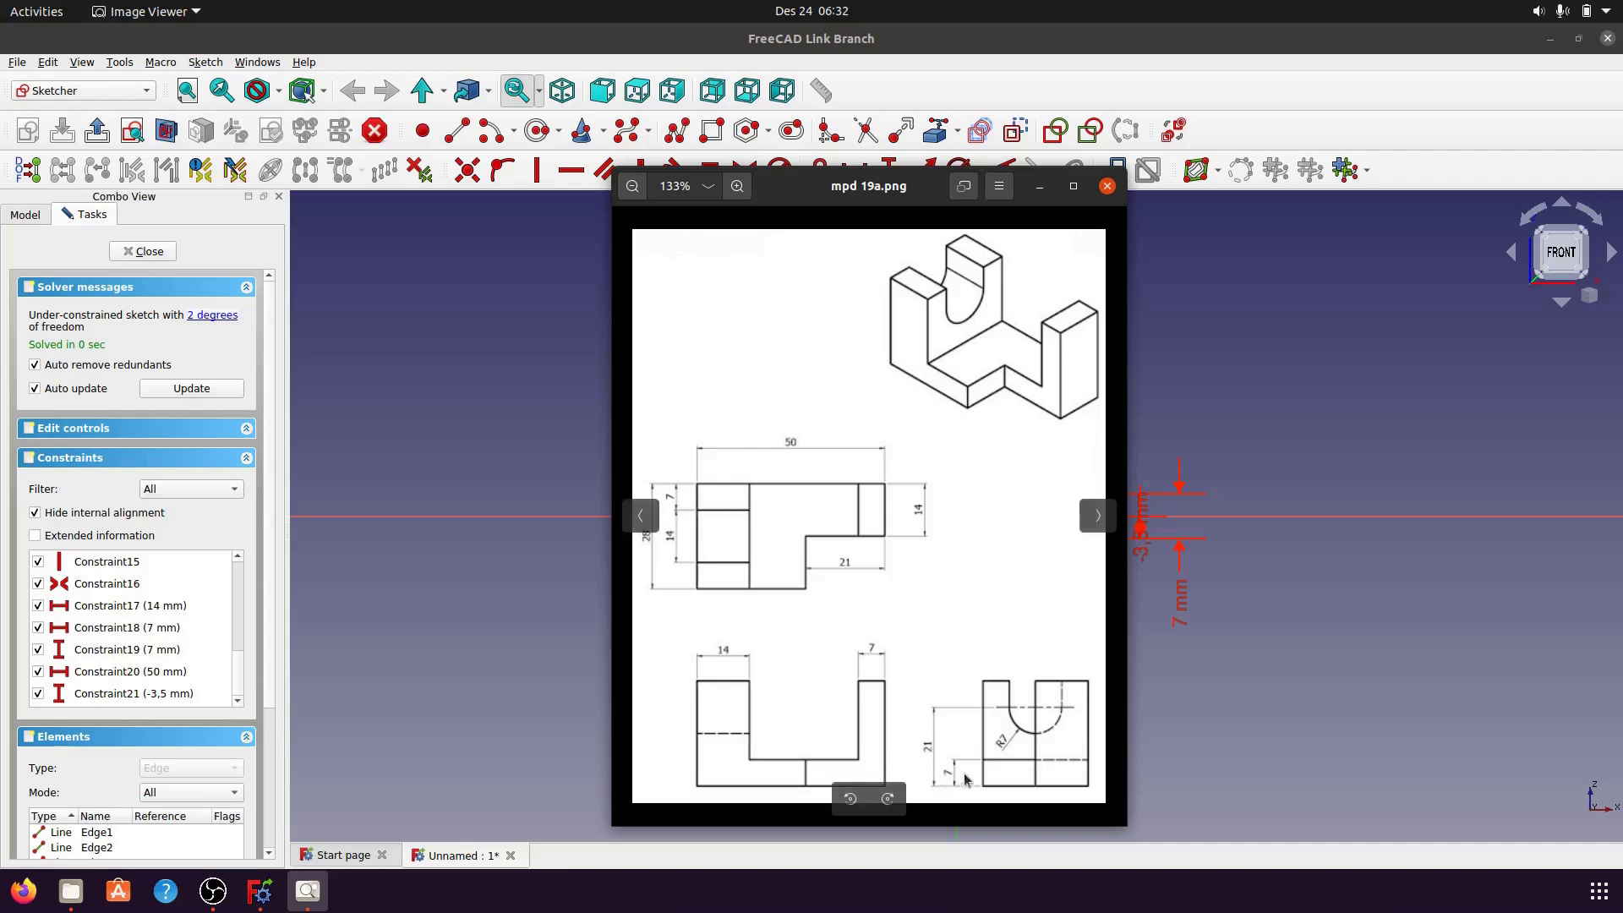
mouse_move(1002, 261)
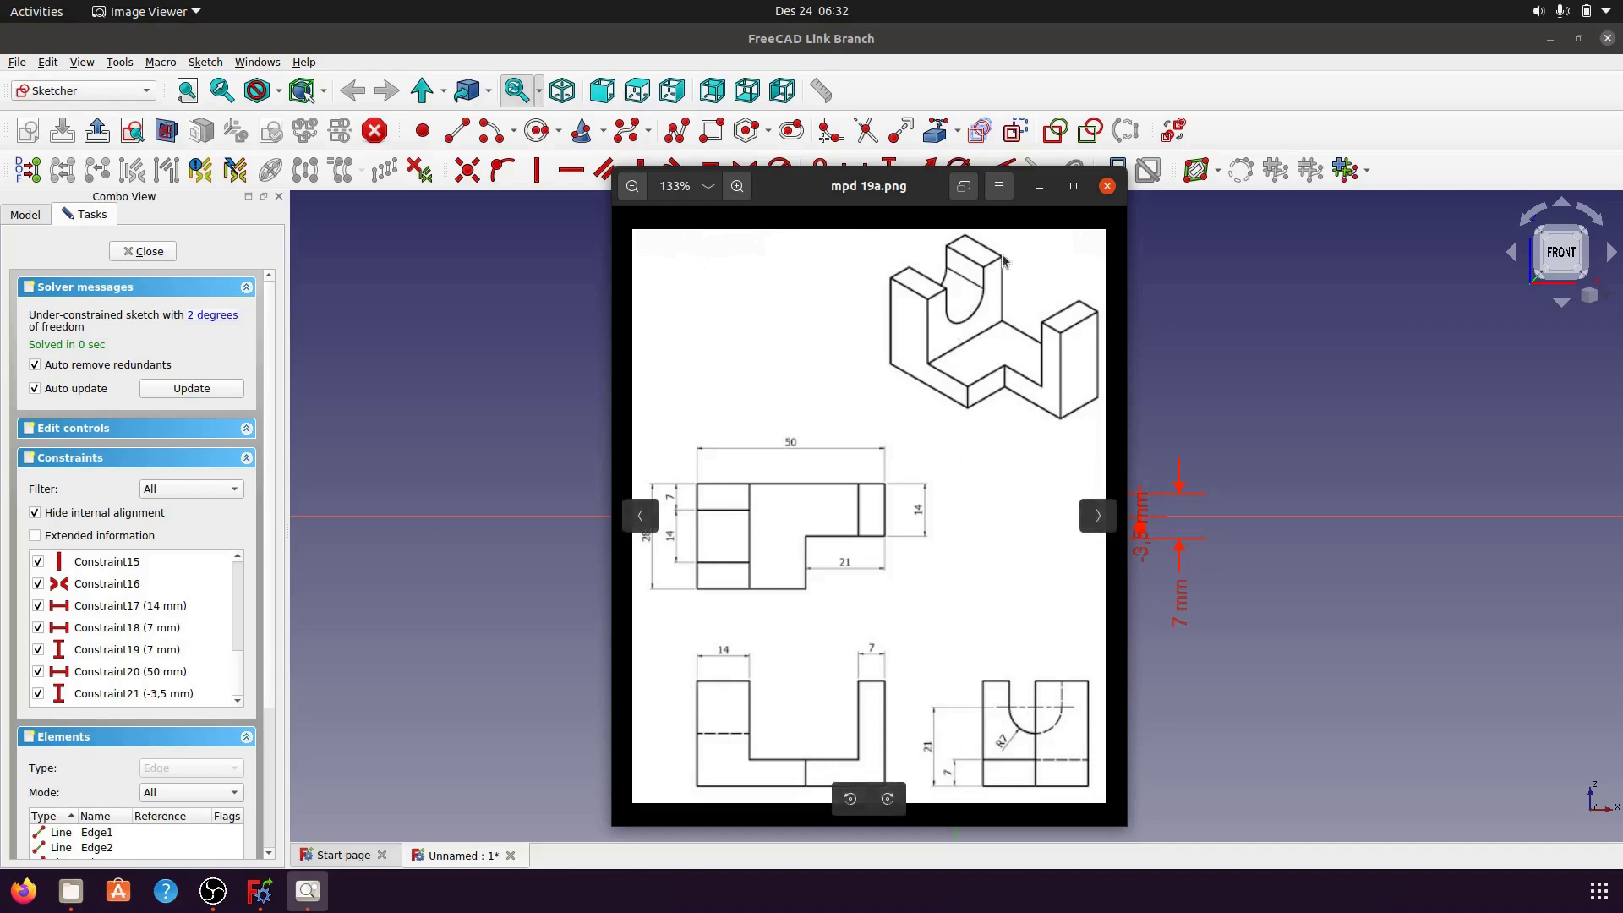
click(1039, 186)
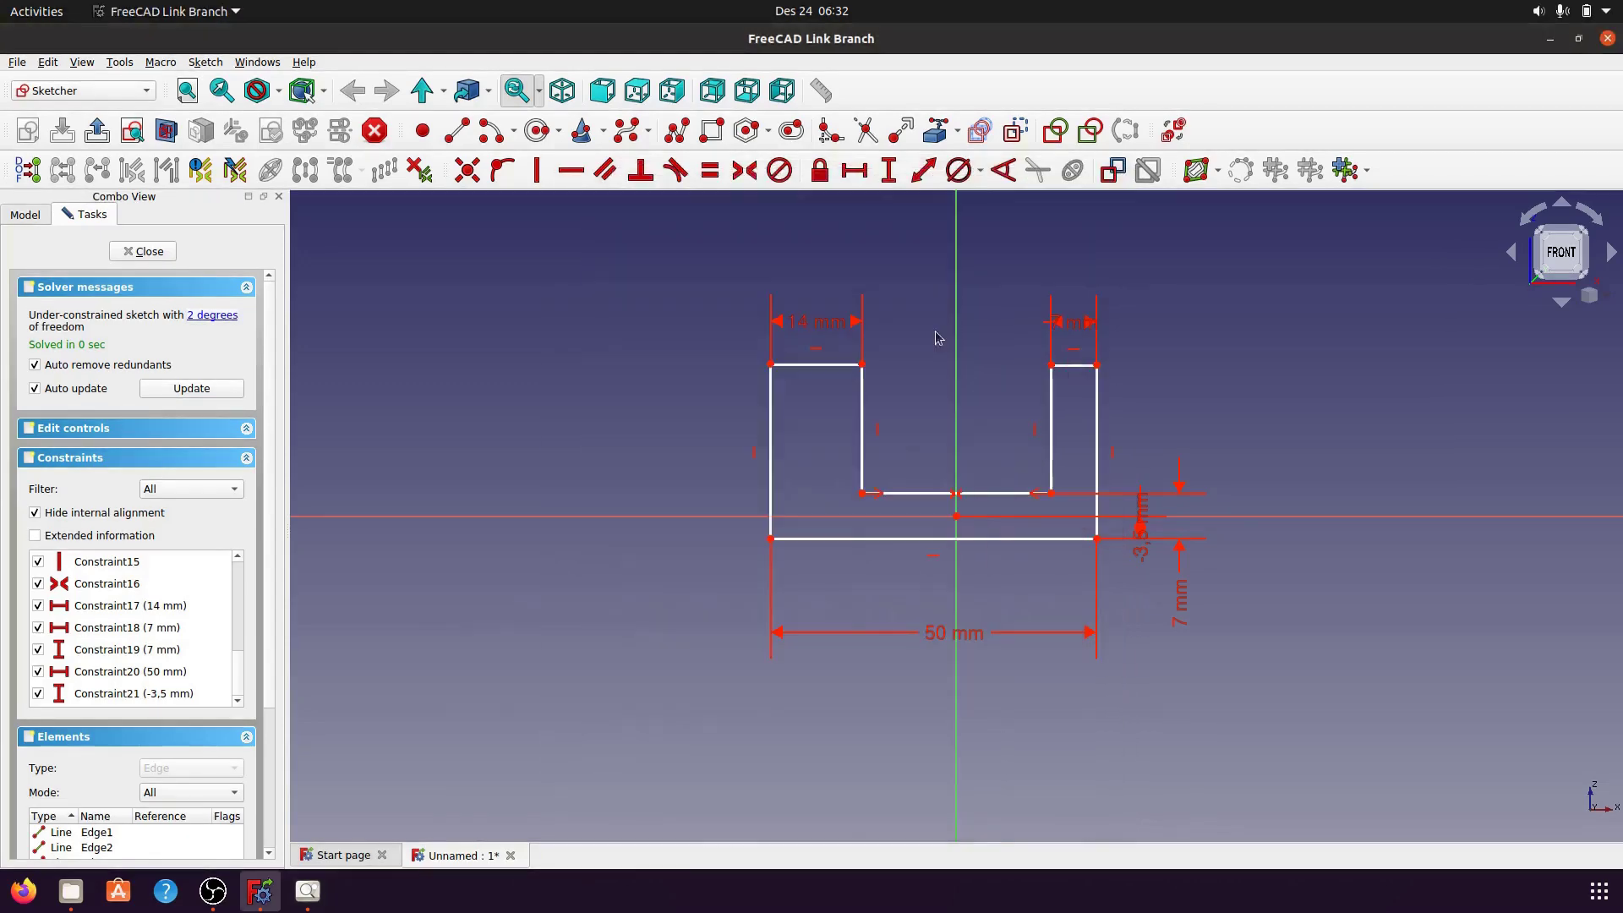
click(771, 448)
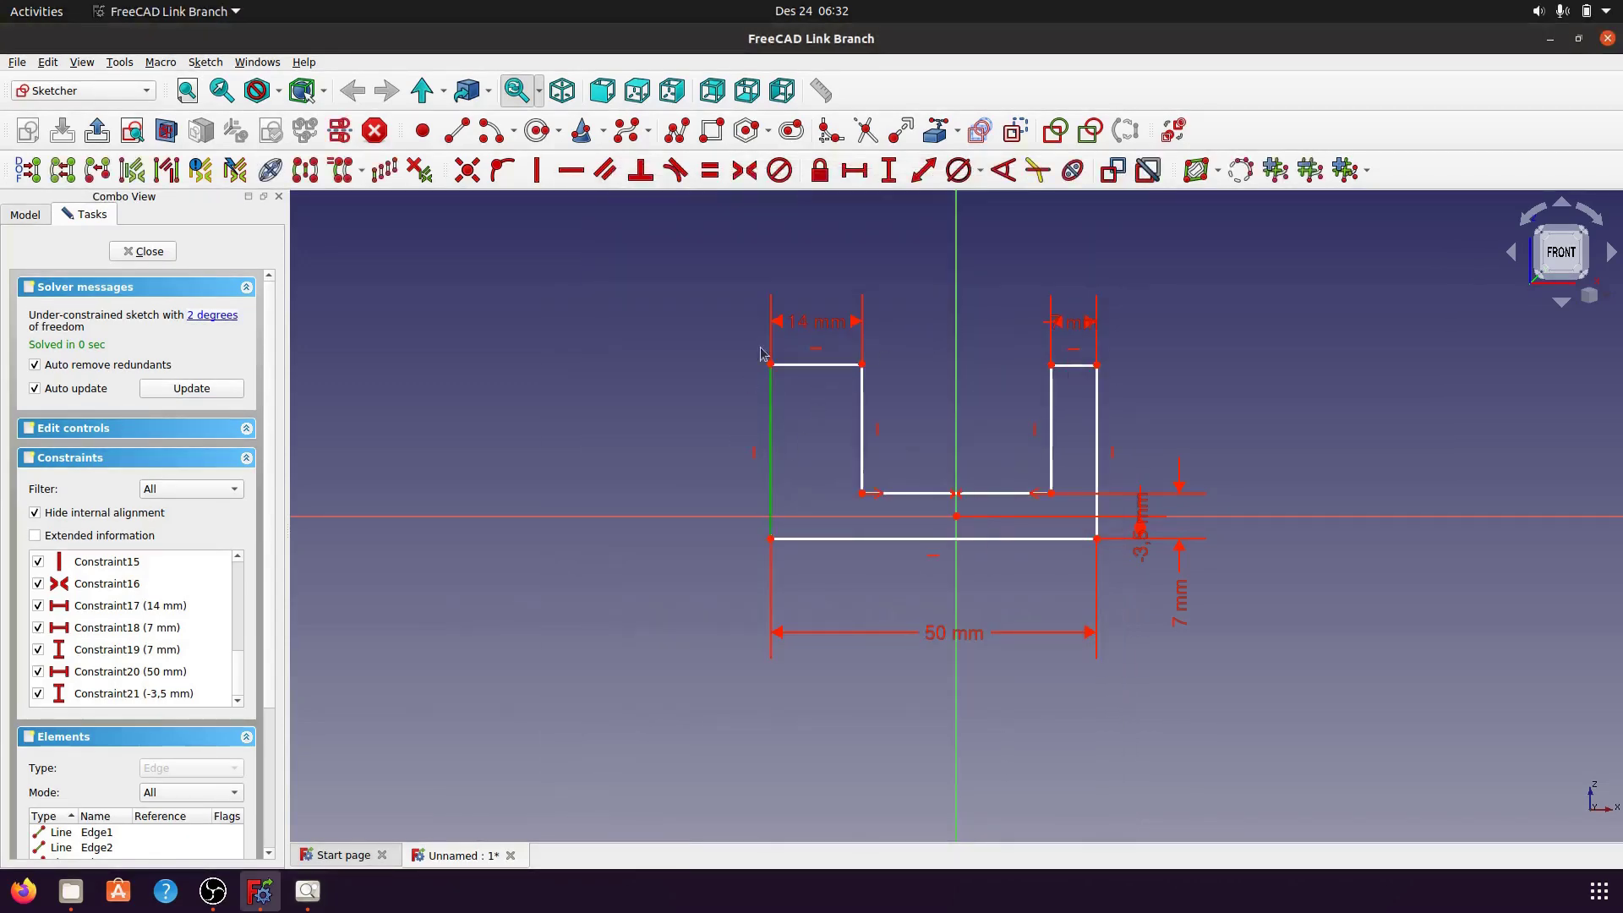
click(890, 171)
text(28)
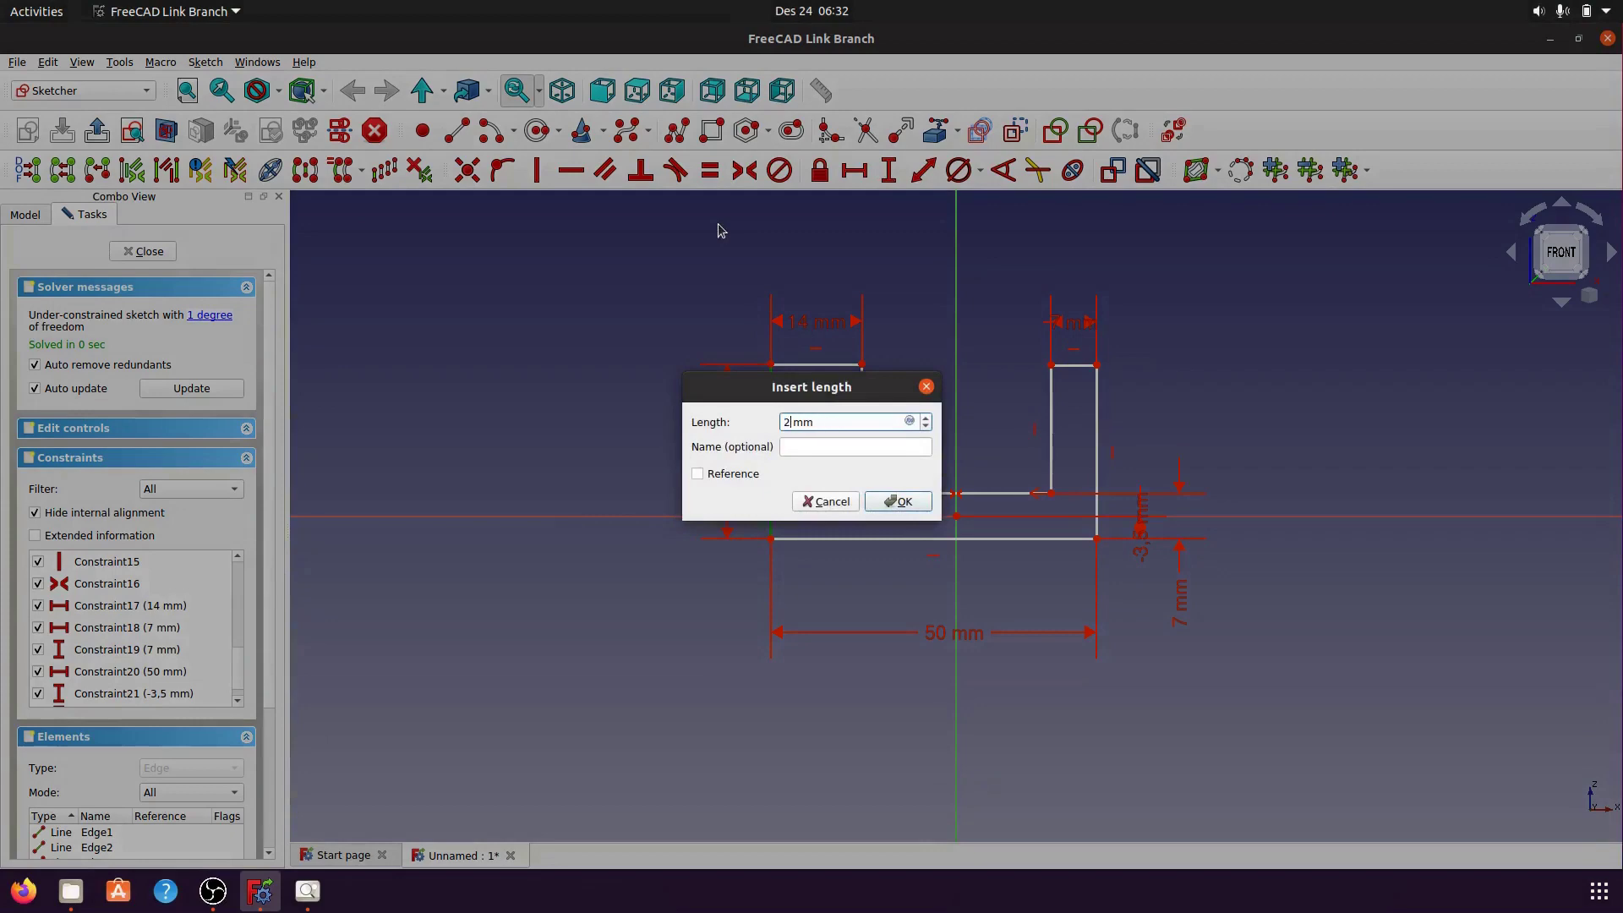
click(899, 503)
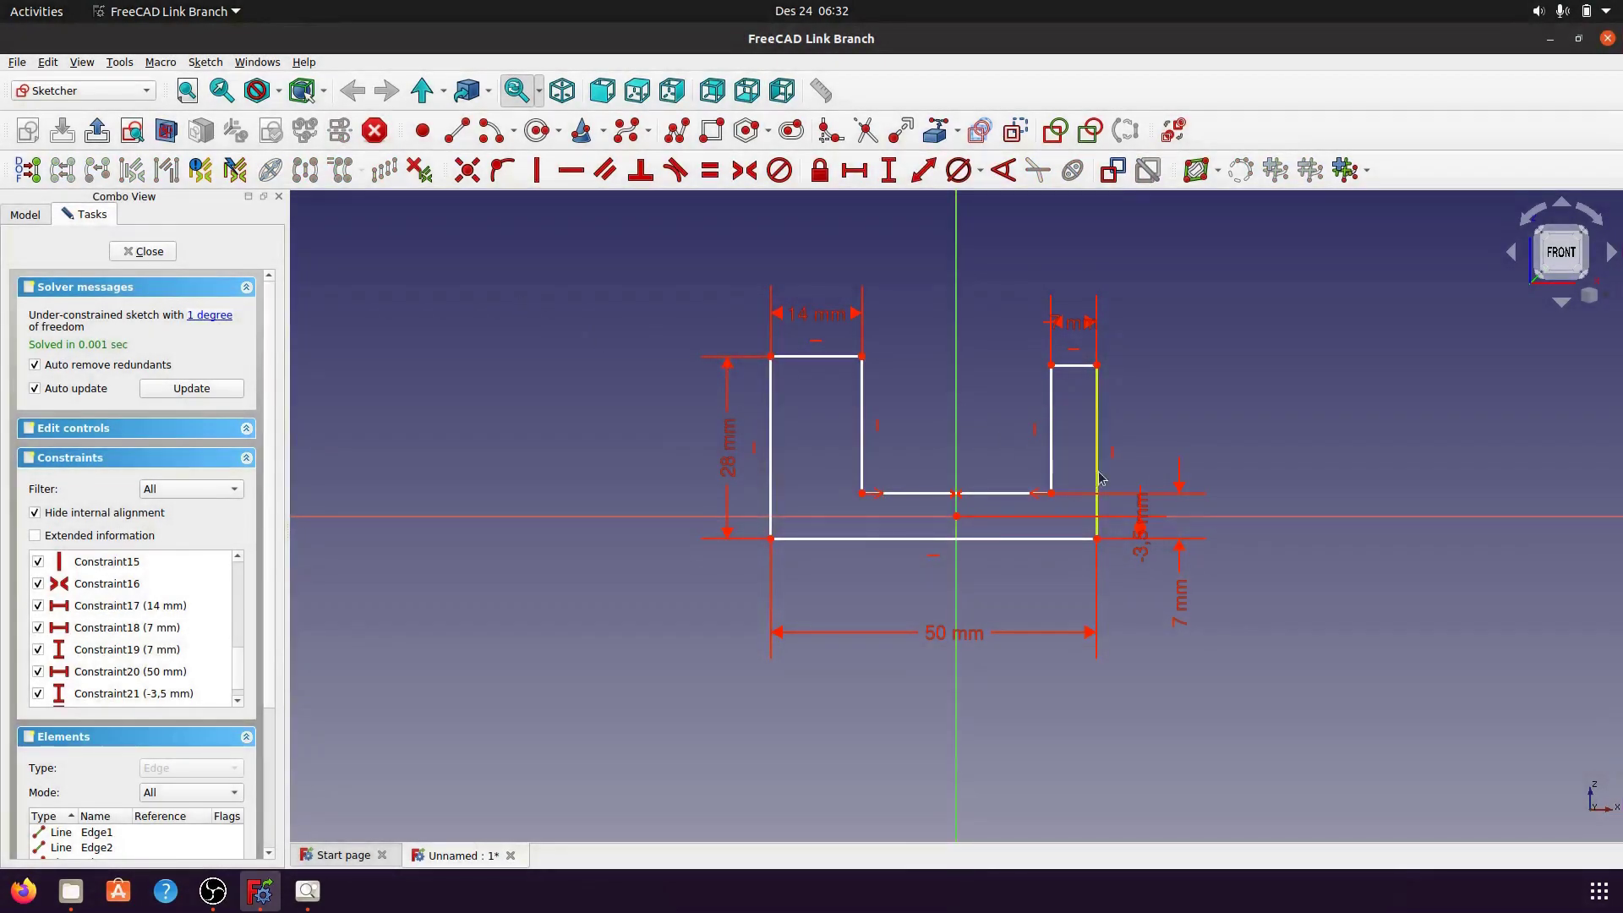
click(1097, 478)
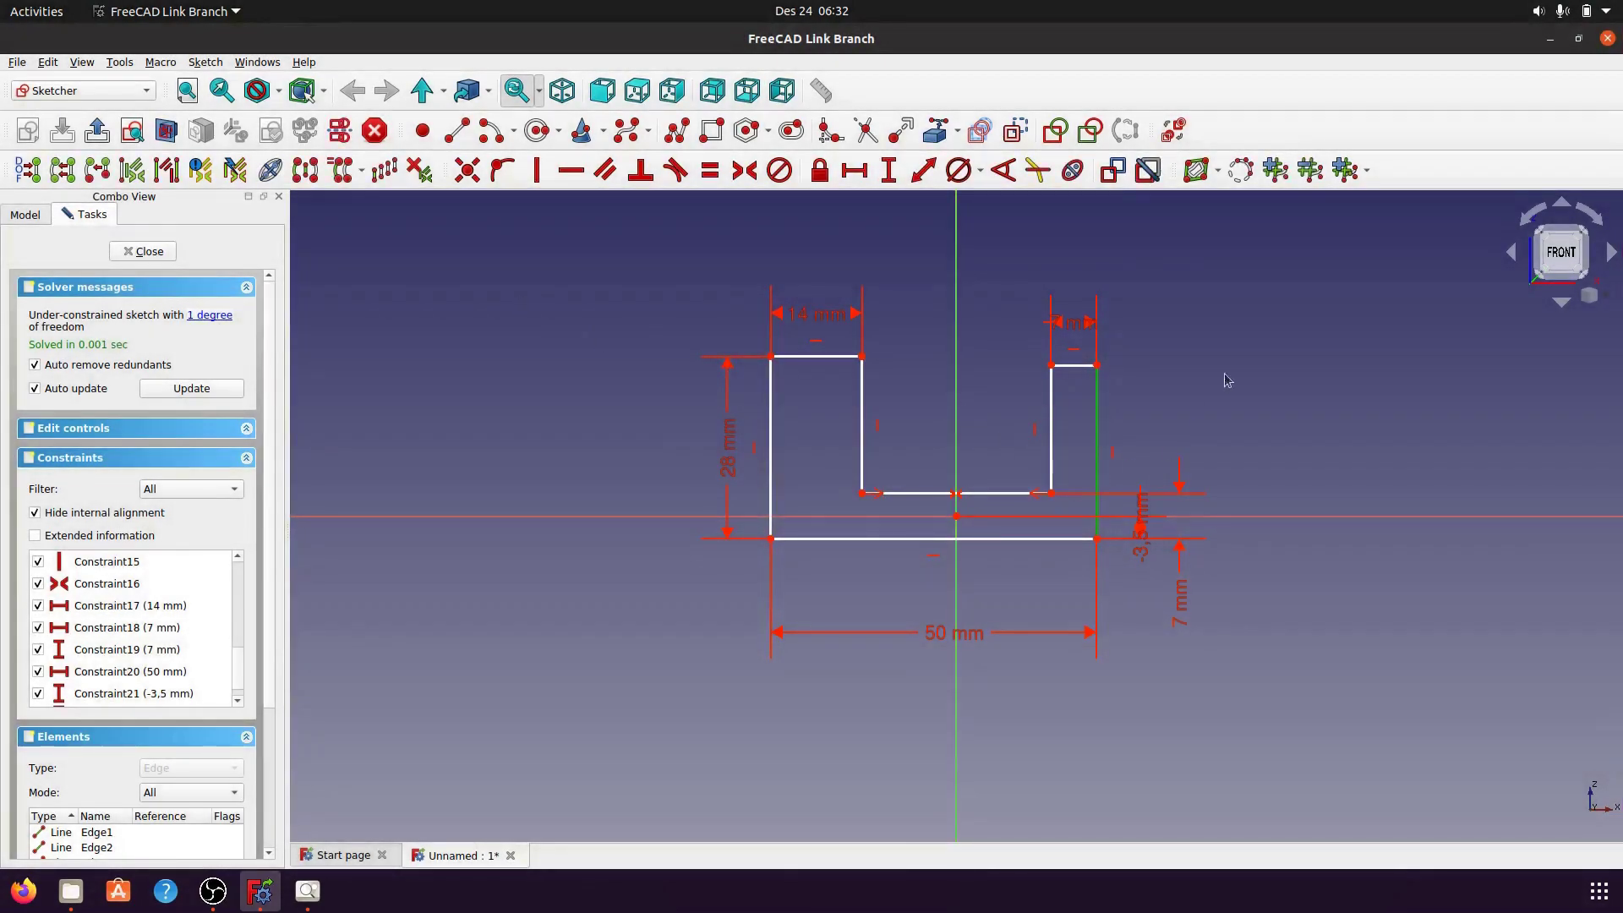
click(888, 171)
- Set the right upright to 28 mm and move the -3,5 mm and 28 mm dimensions outside the outline
text(28)
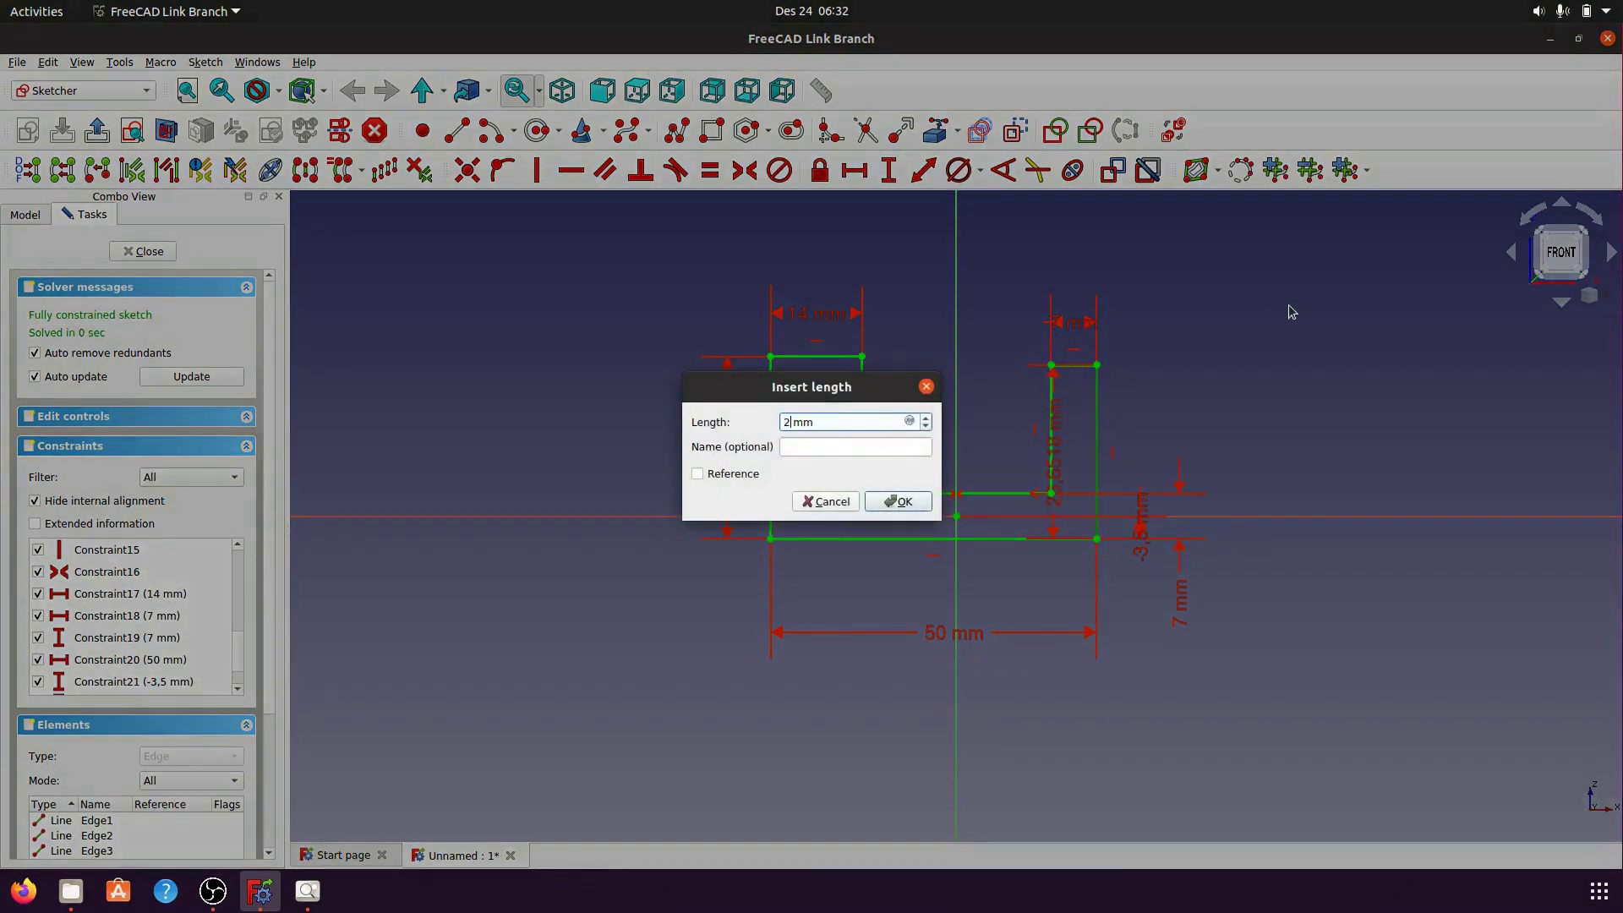
click(902, 502)
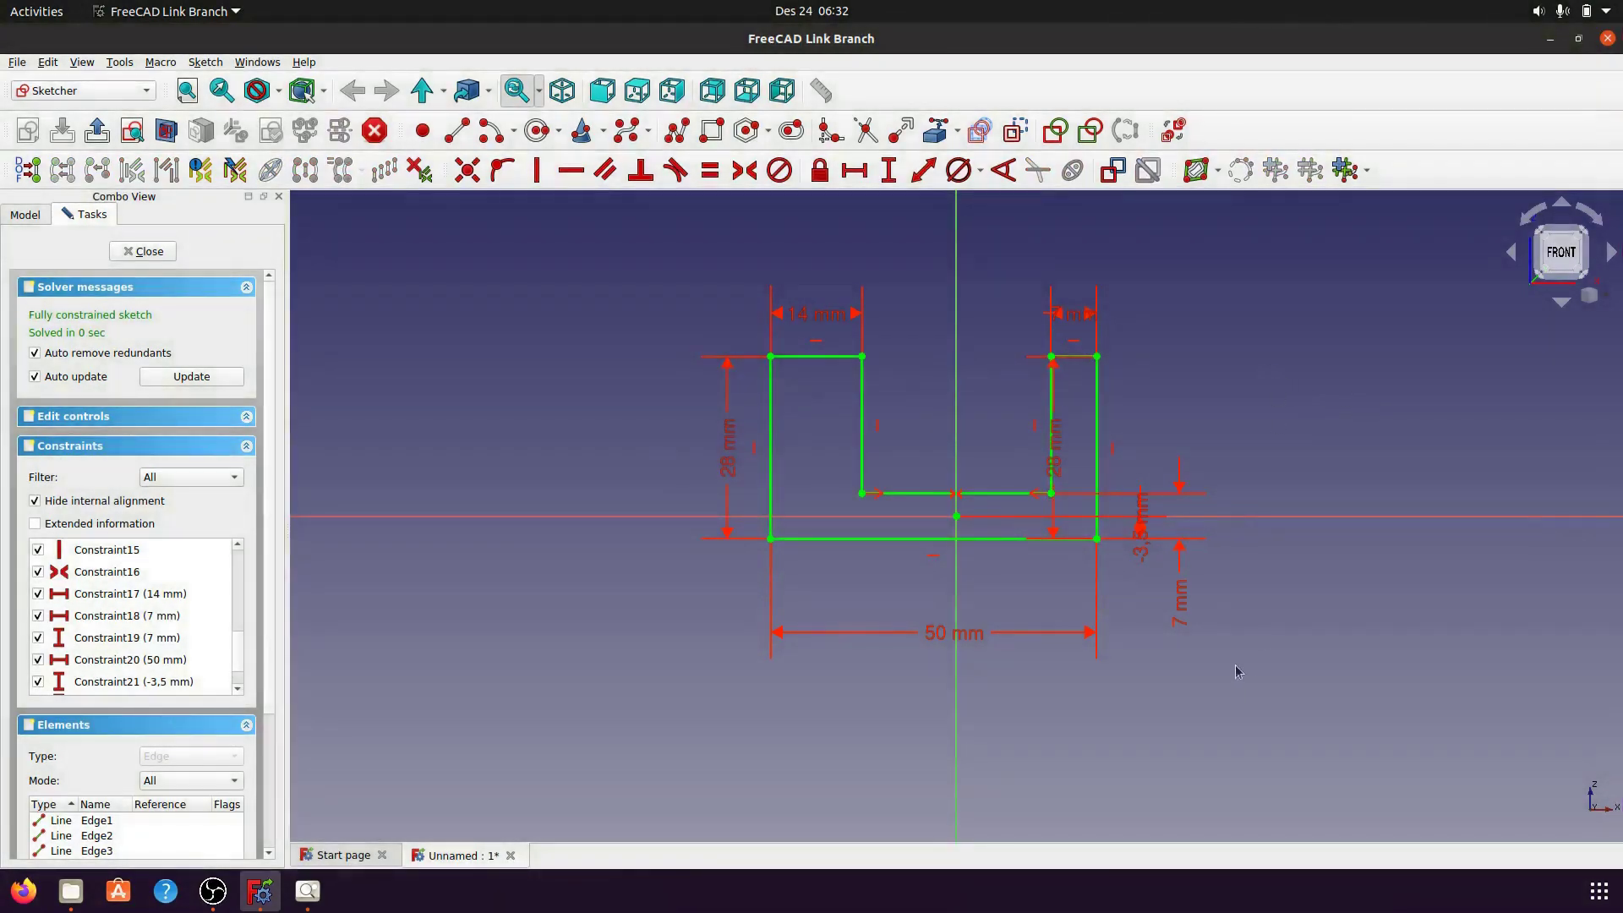
drag(1141, 555, 1139, 621)
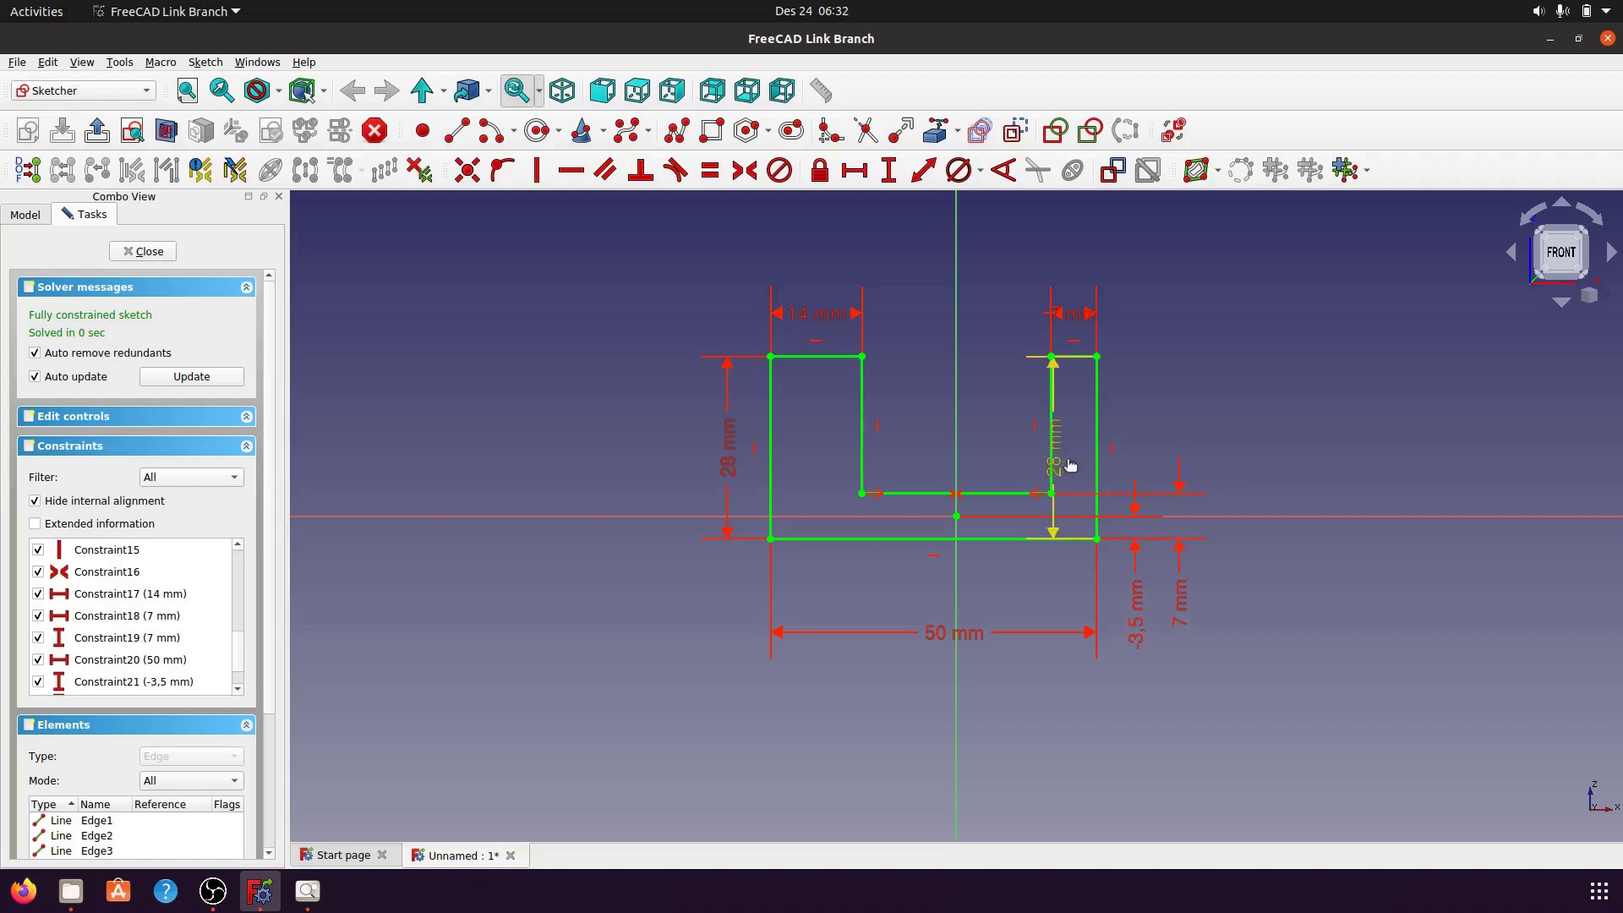
drag(1071, 465, 1232, 457)
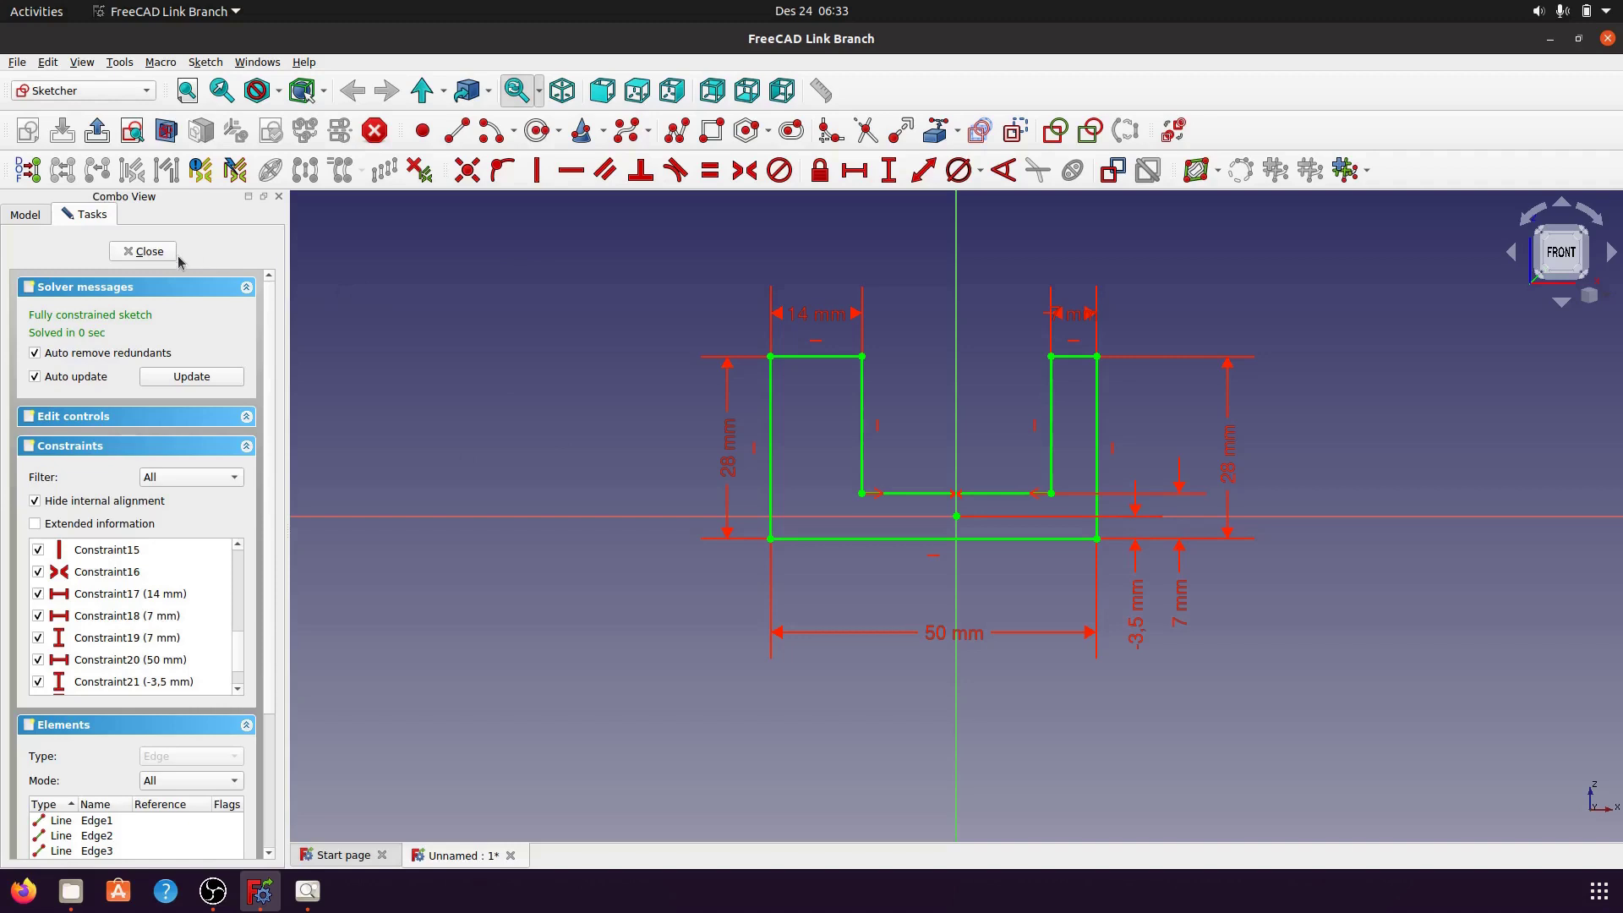
- Close the sketch, switch to isometric view, and start a Pad on the U-profile
click(144, 252)
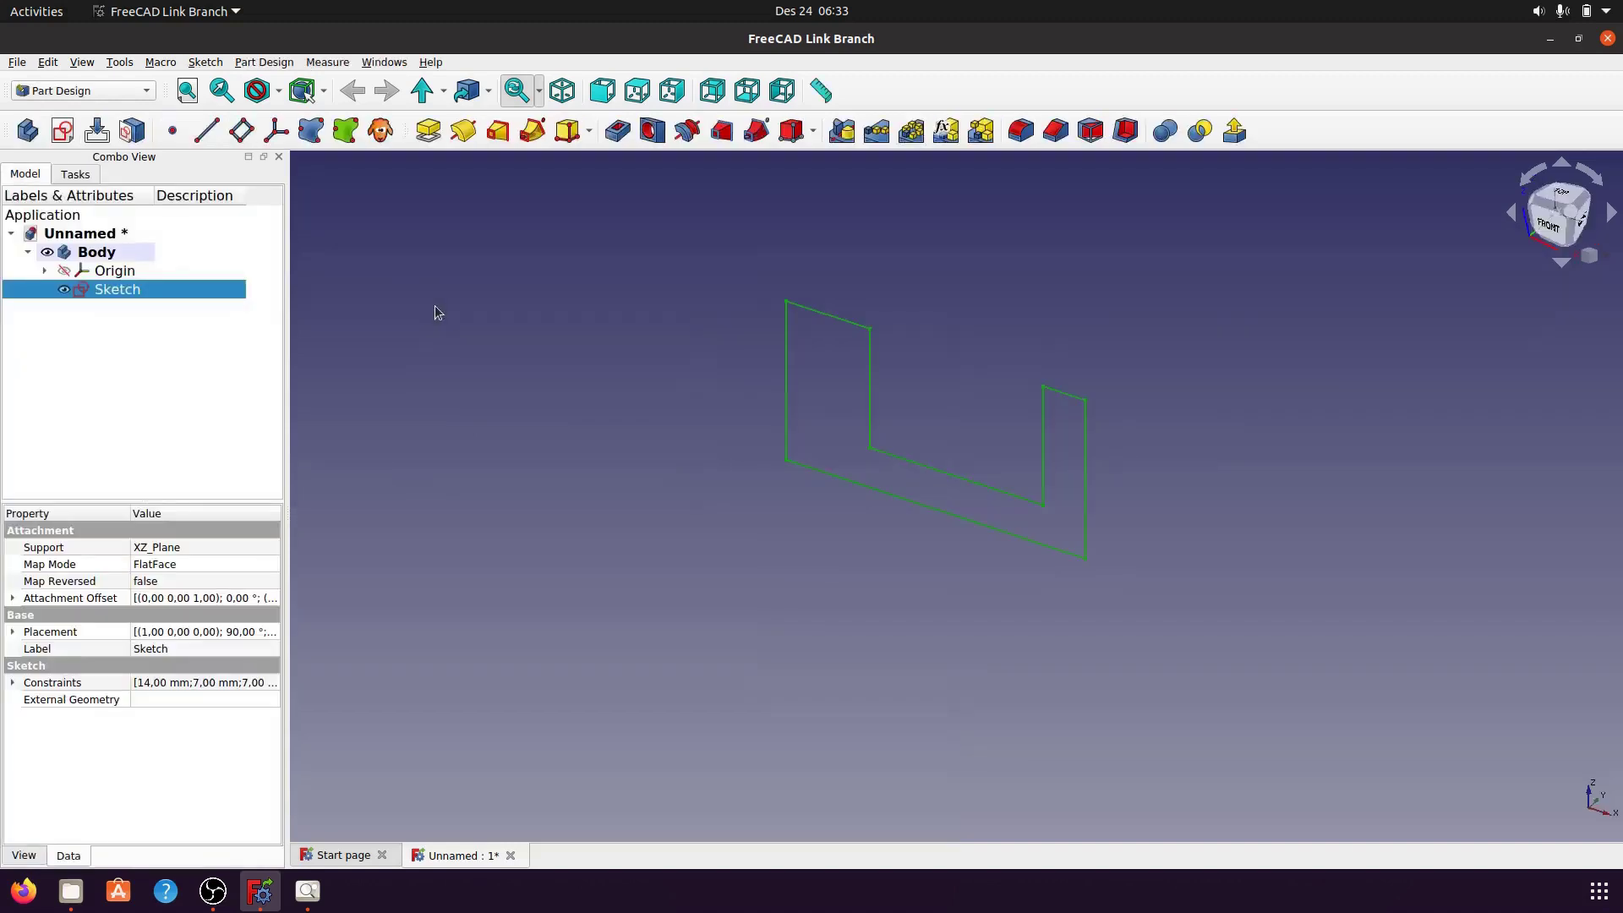
click(562, 91)
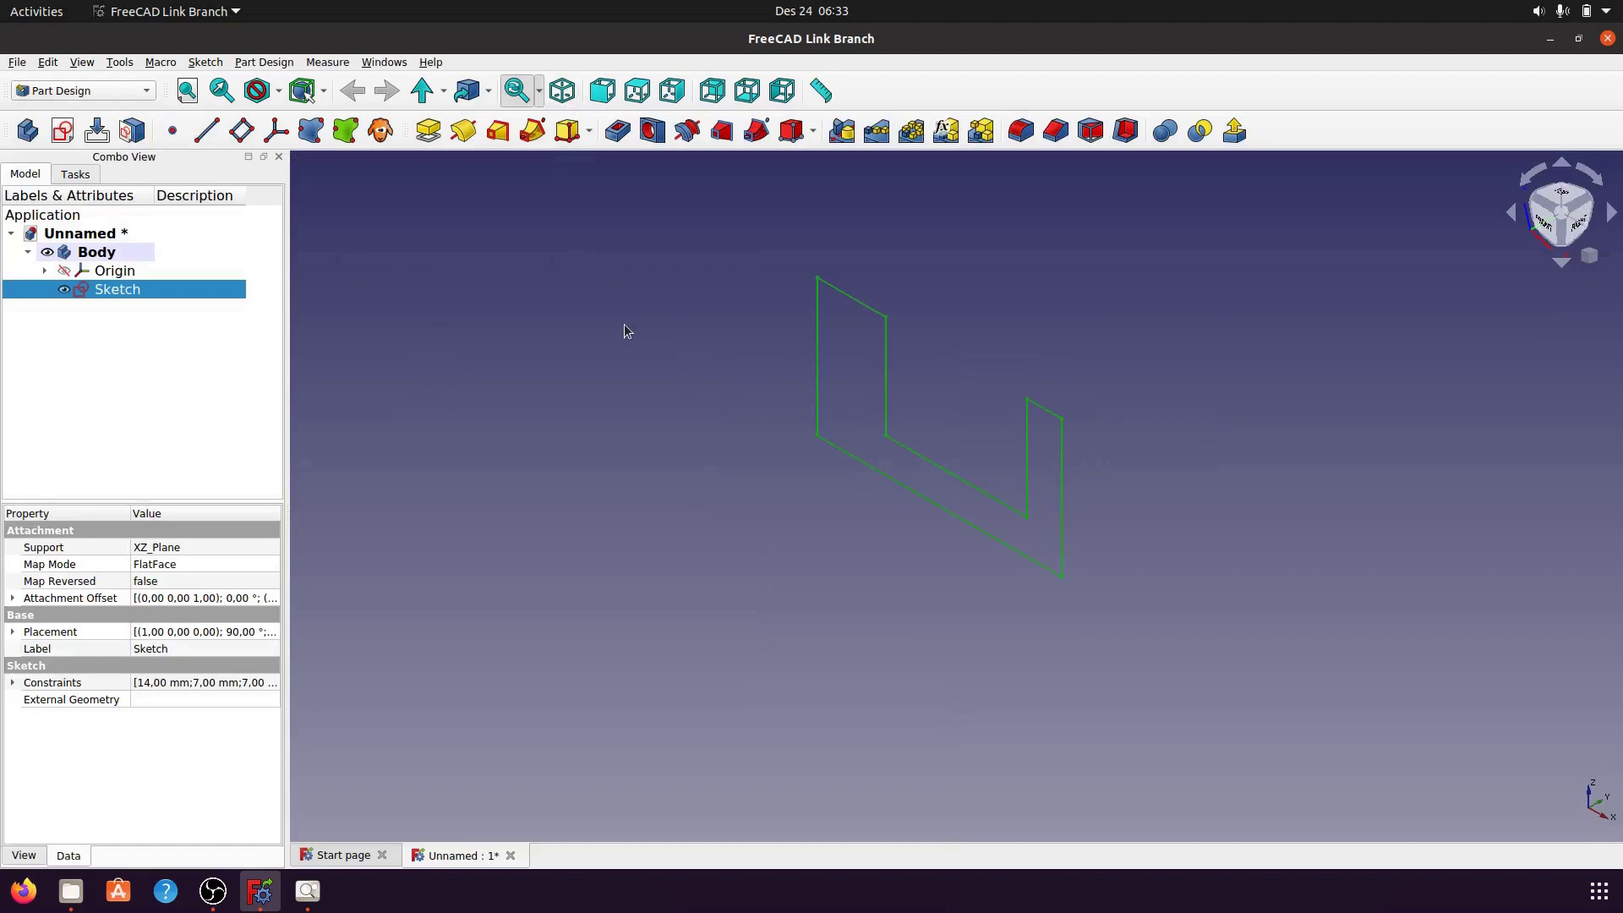
click(429, 133)
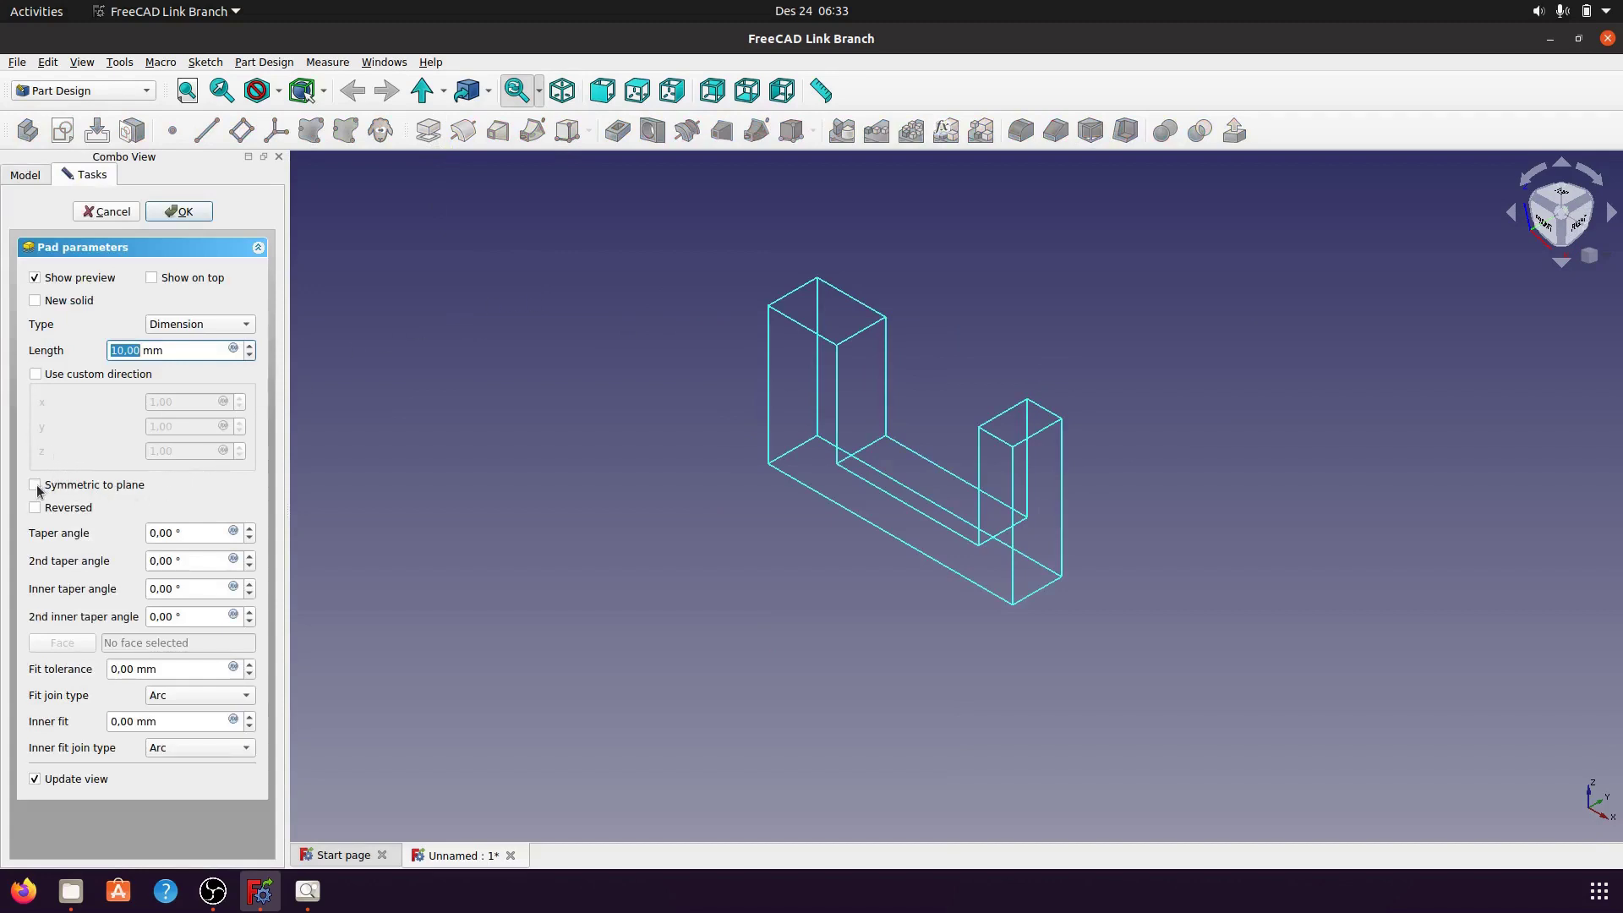
- Pad the sketch 28 mm with Symmetric to plane checked, after rechecking the reference drawing
click(36, 486)
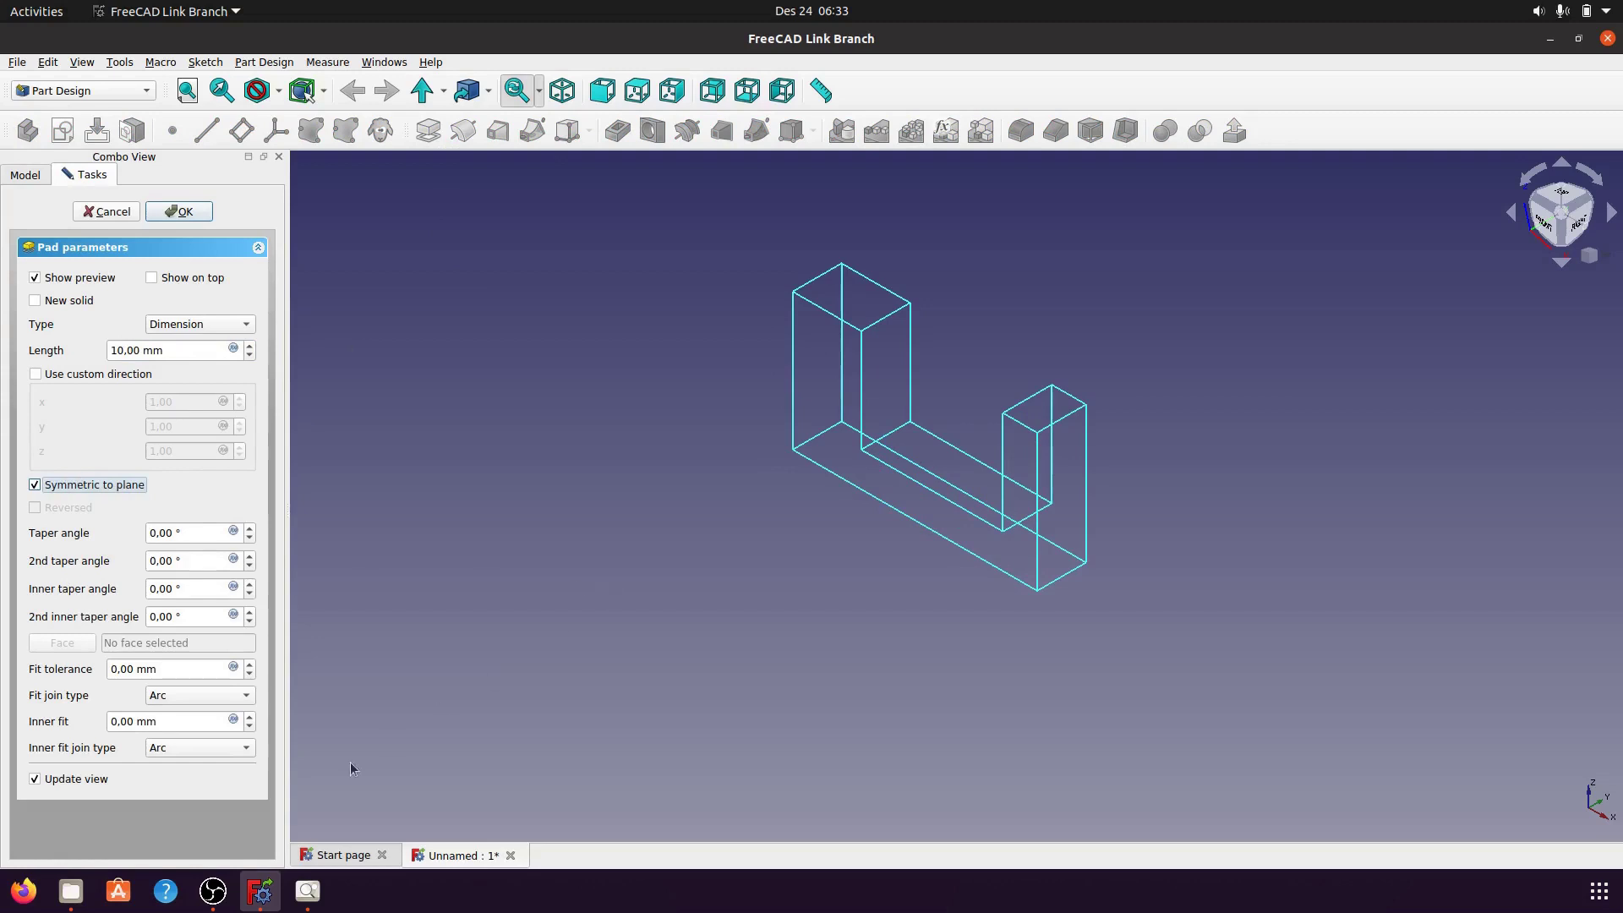
click(307, 891)
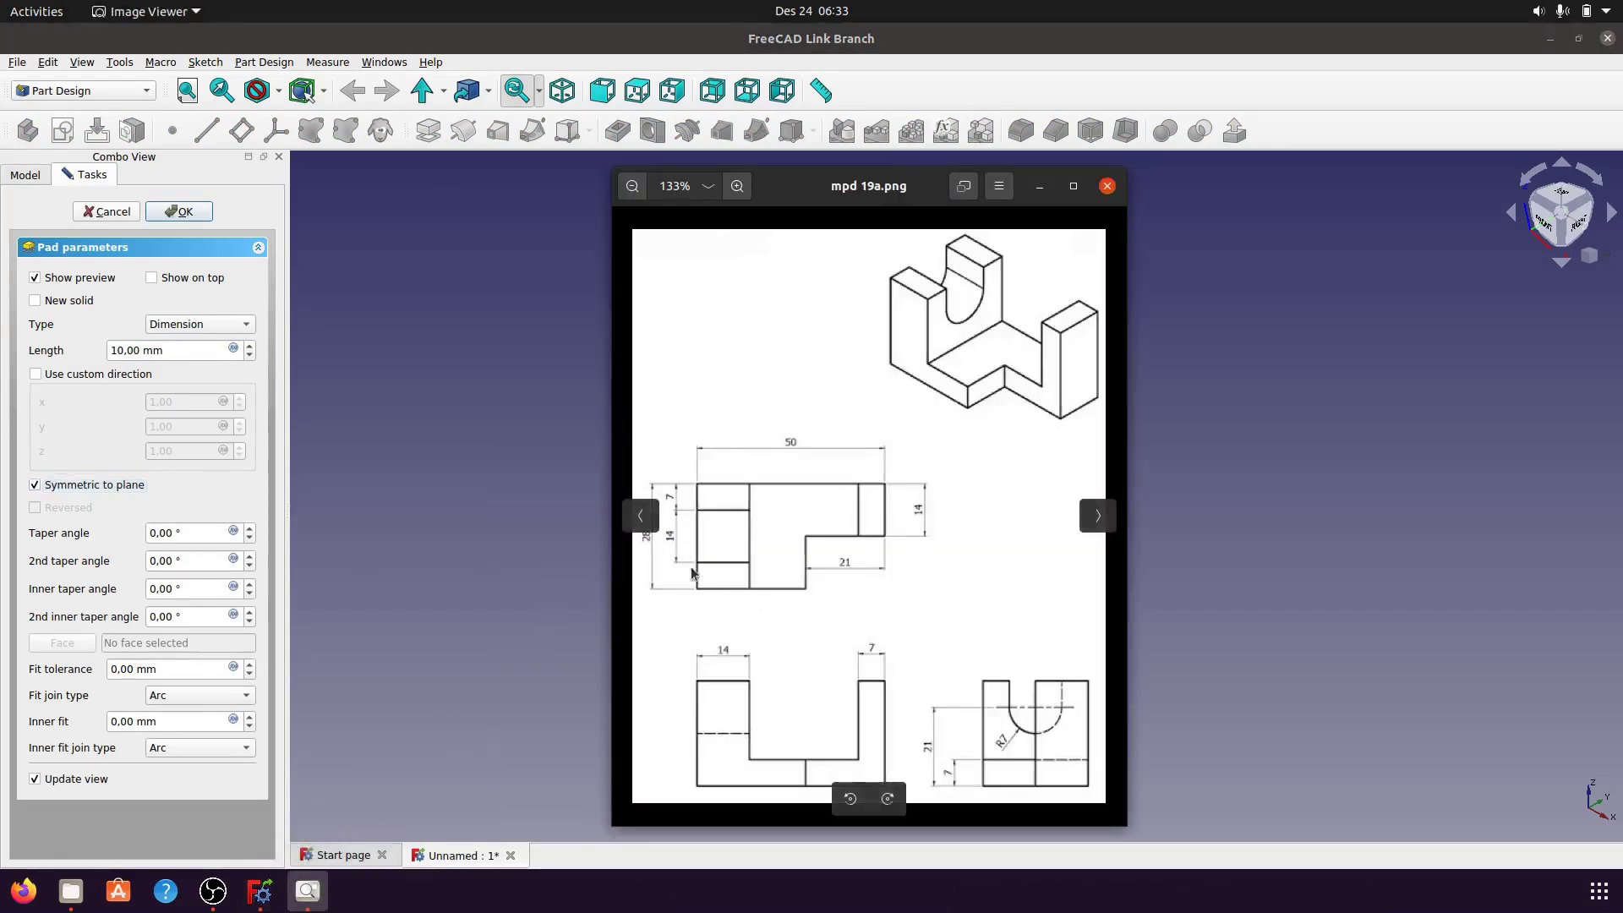
click(640, 515)
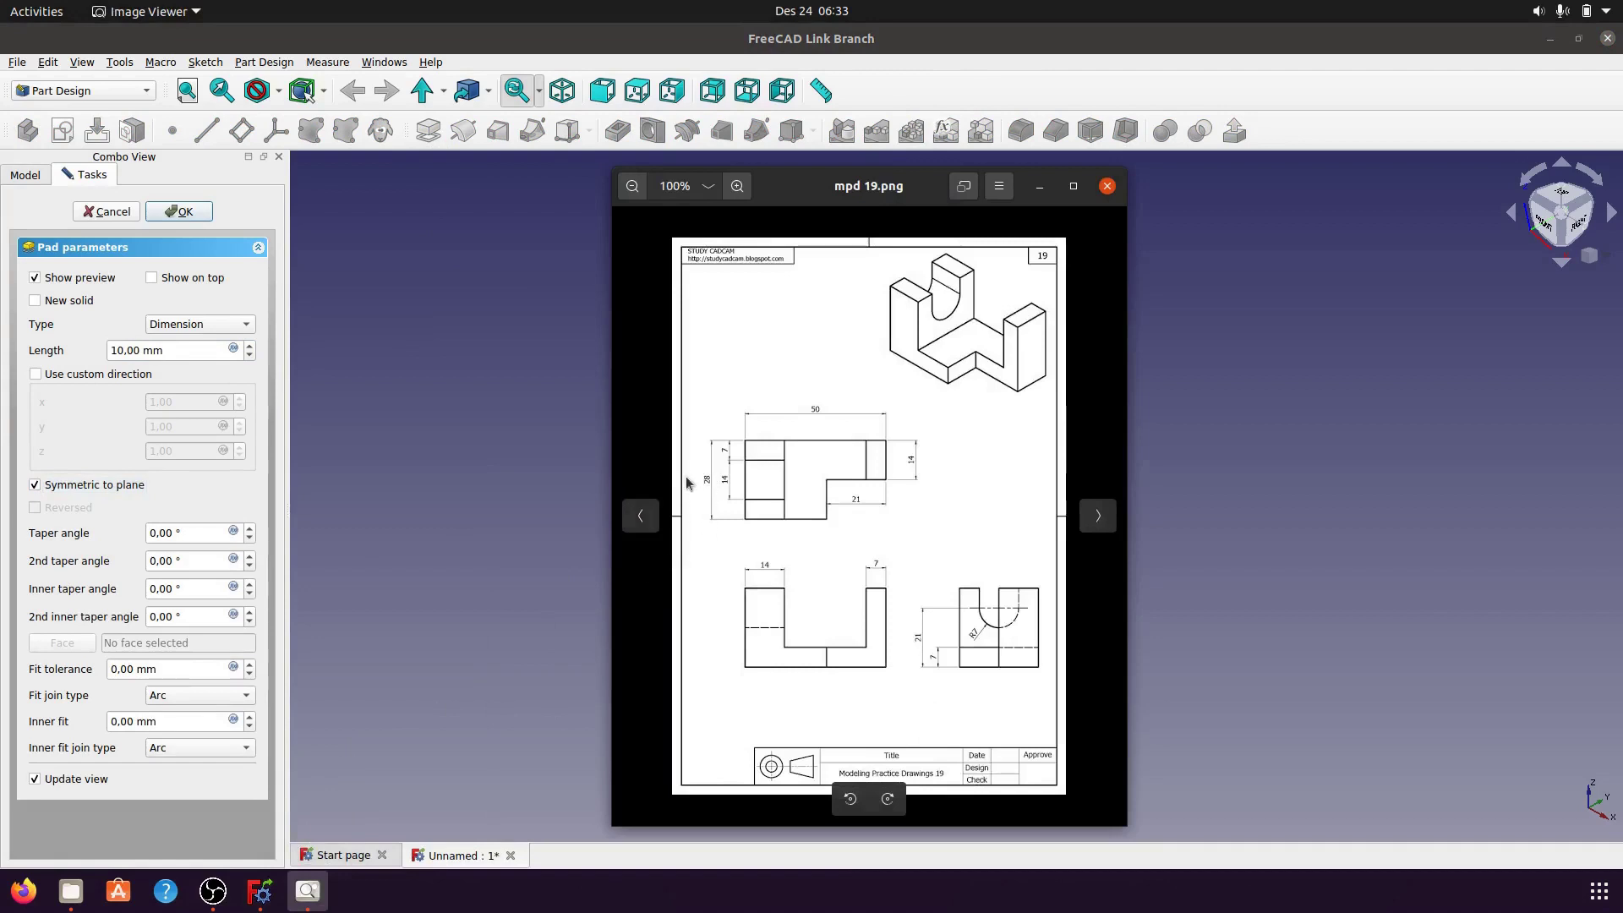
click(737, 186)
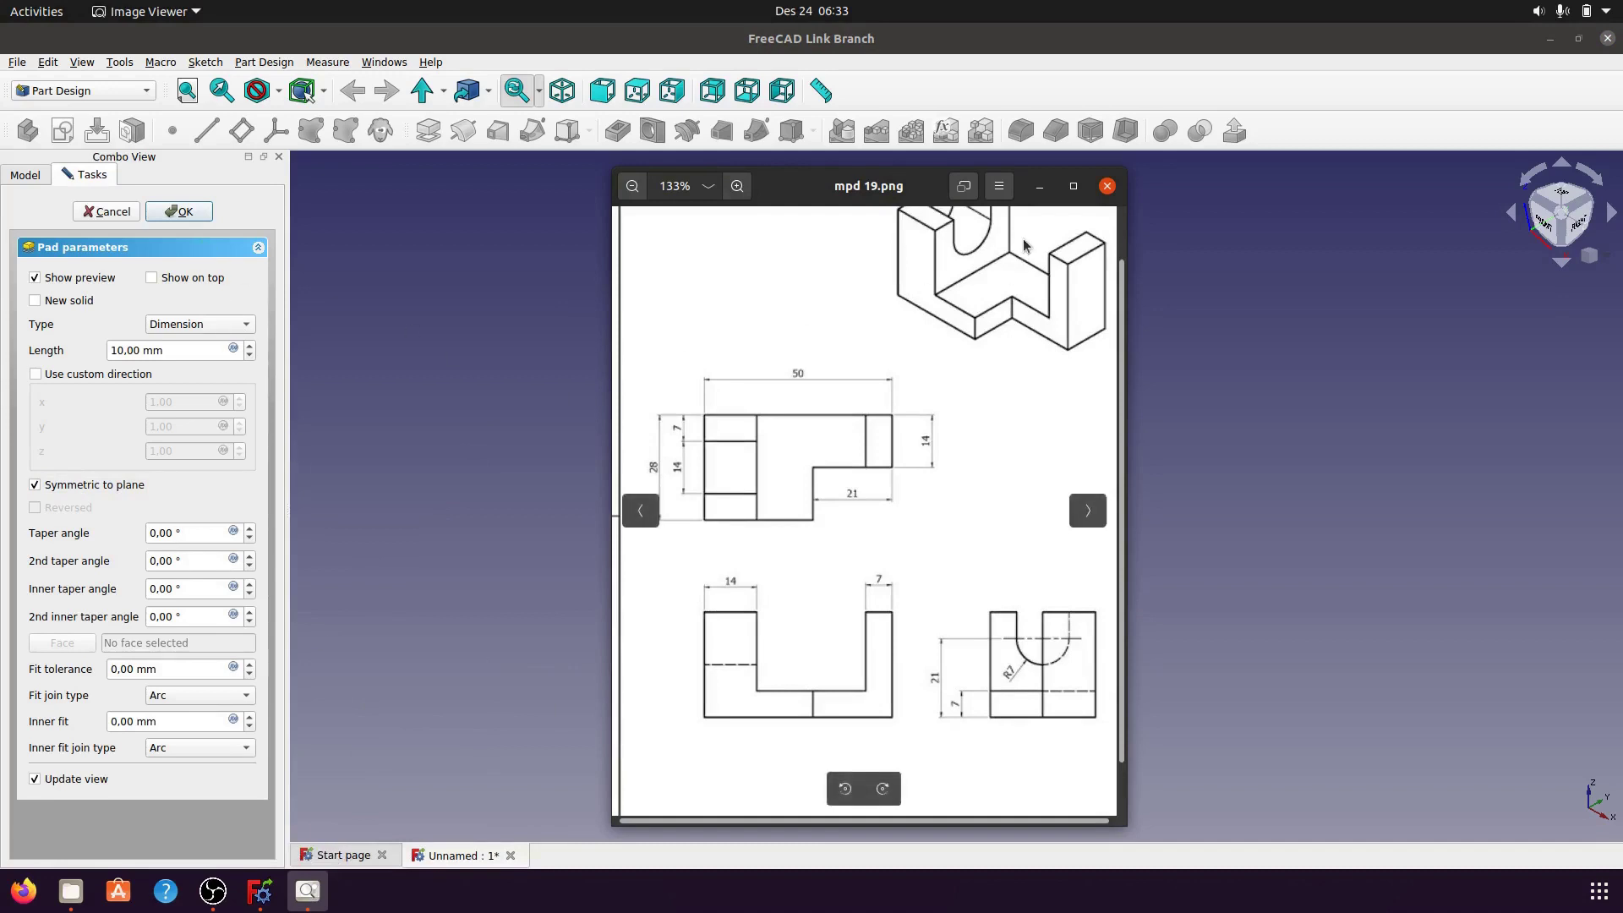
click(1041, 186)
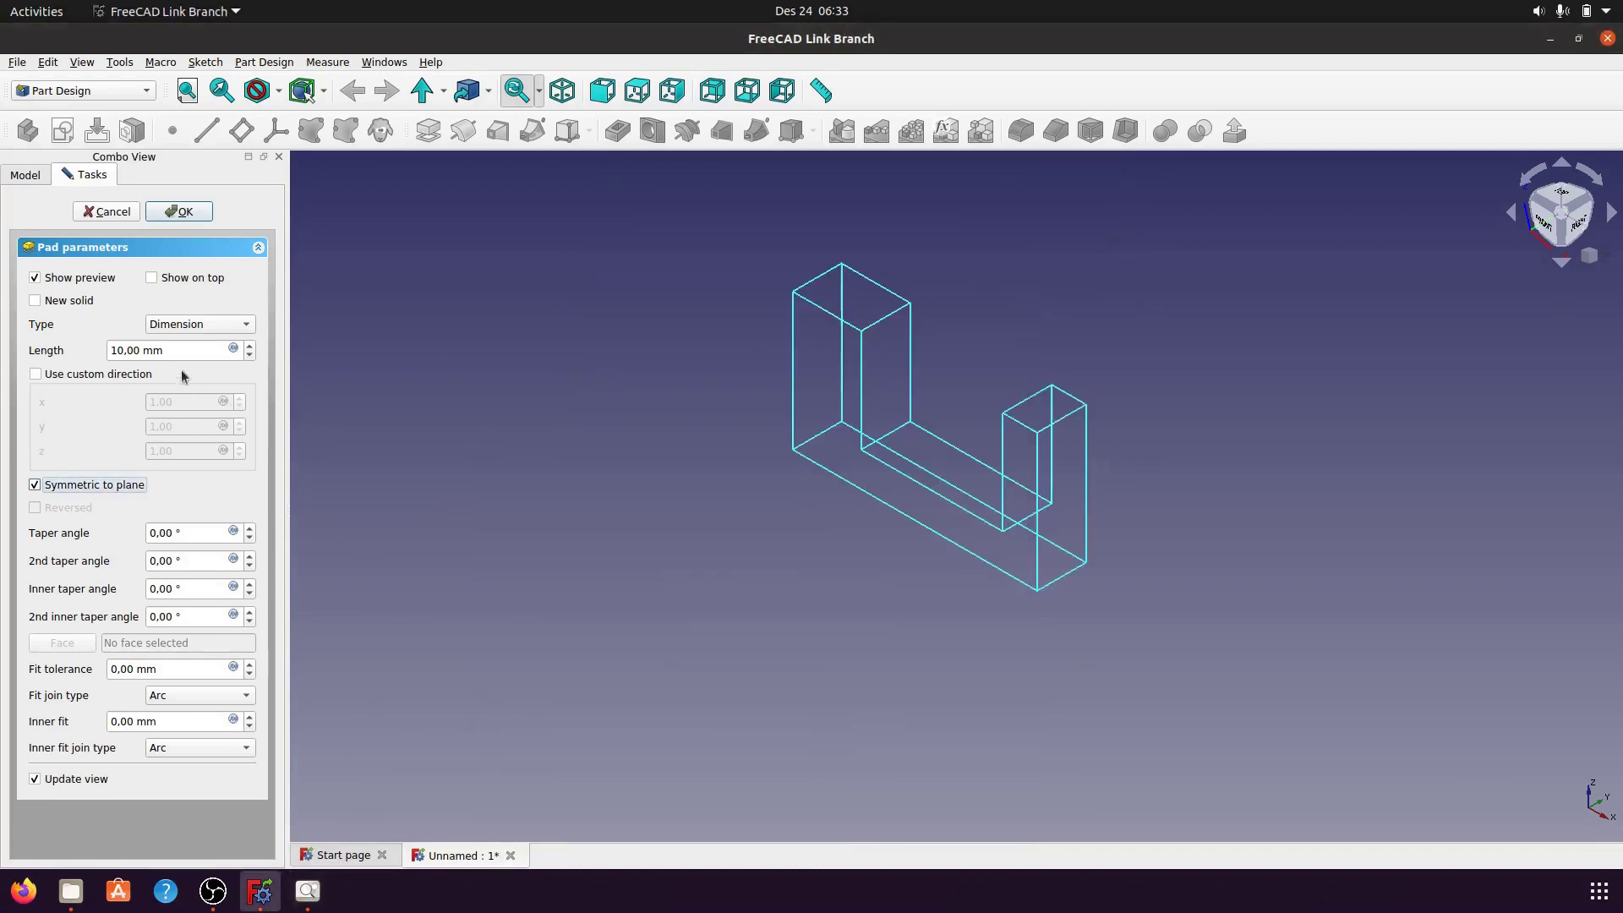
drag(173, 350, 107, 356)
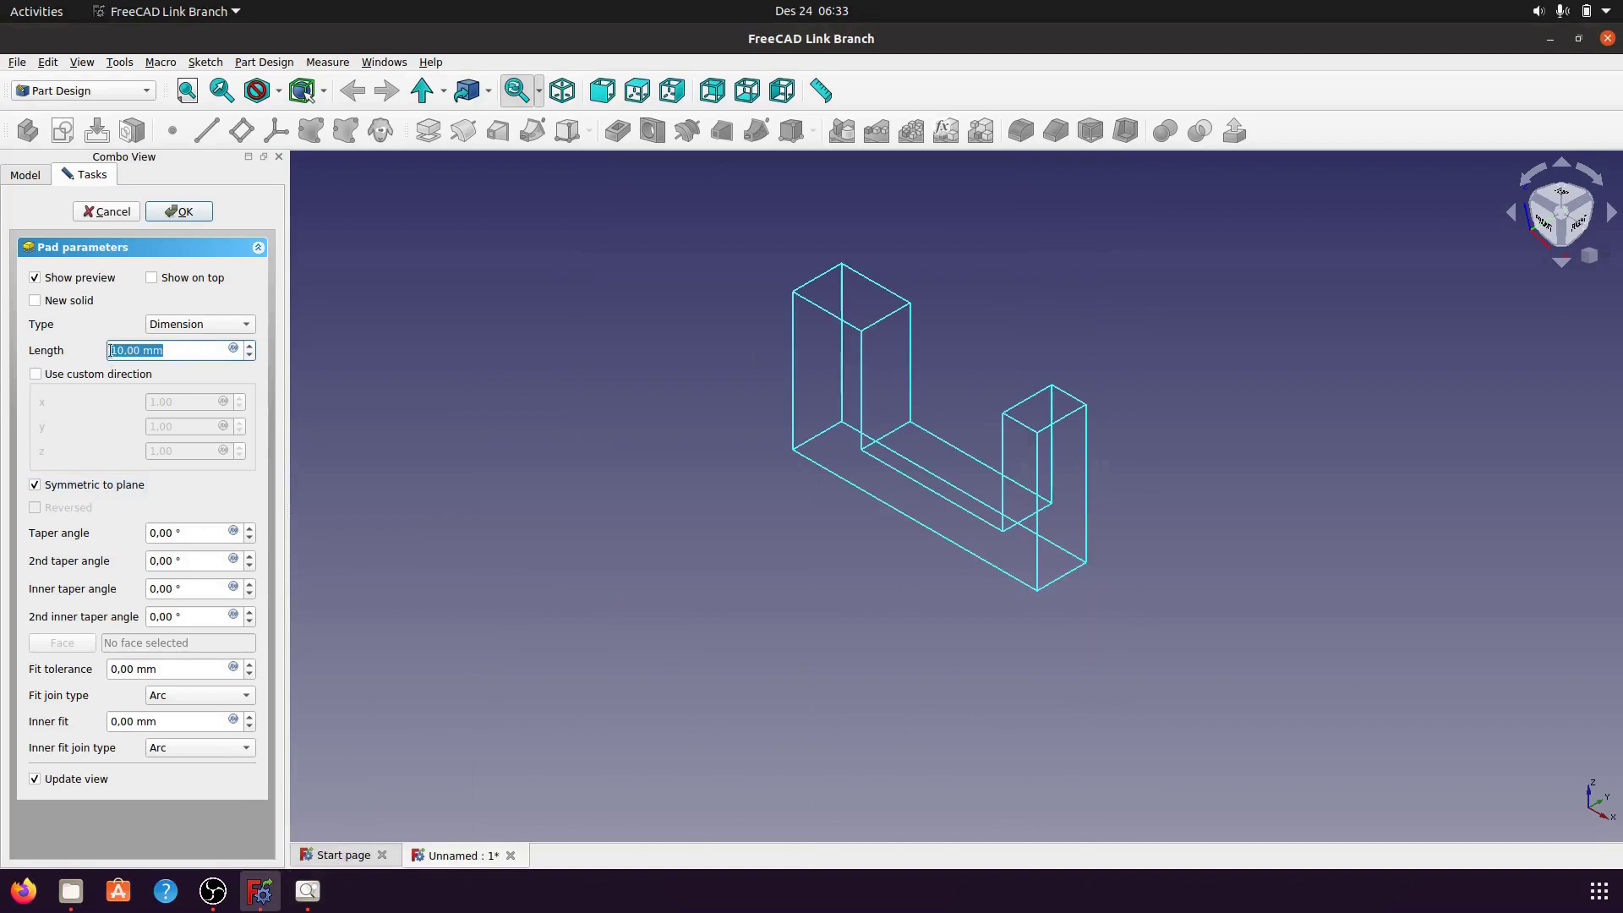
text(28)
click(593, 562)
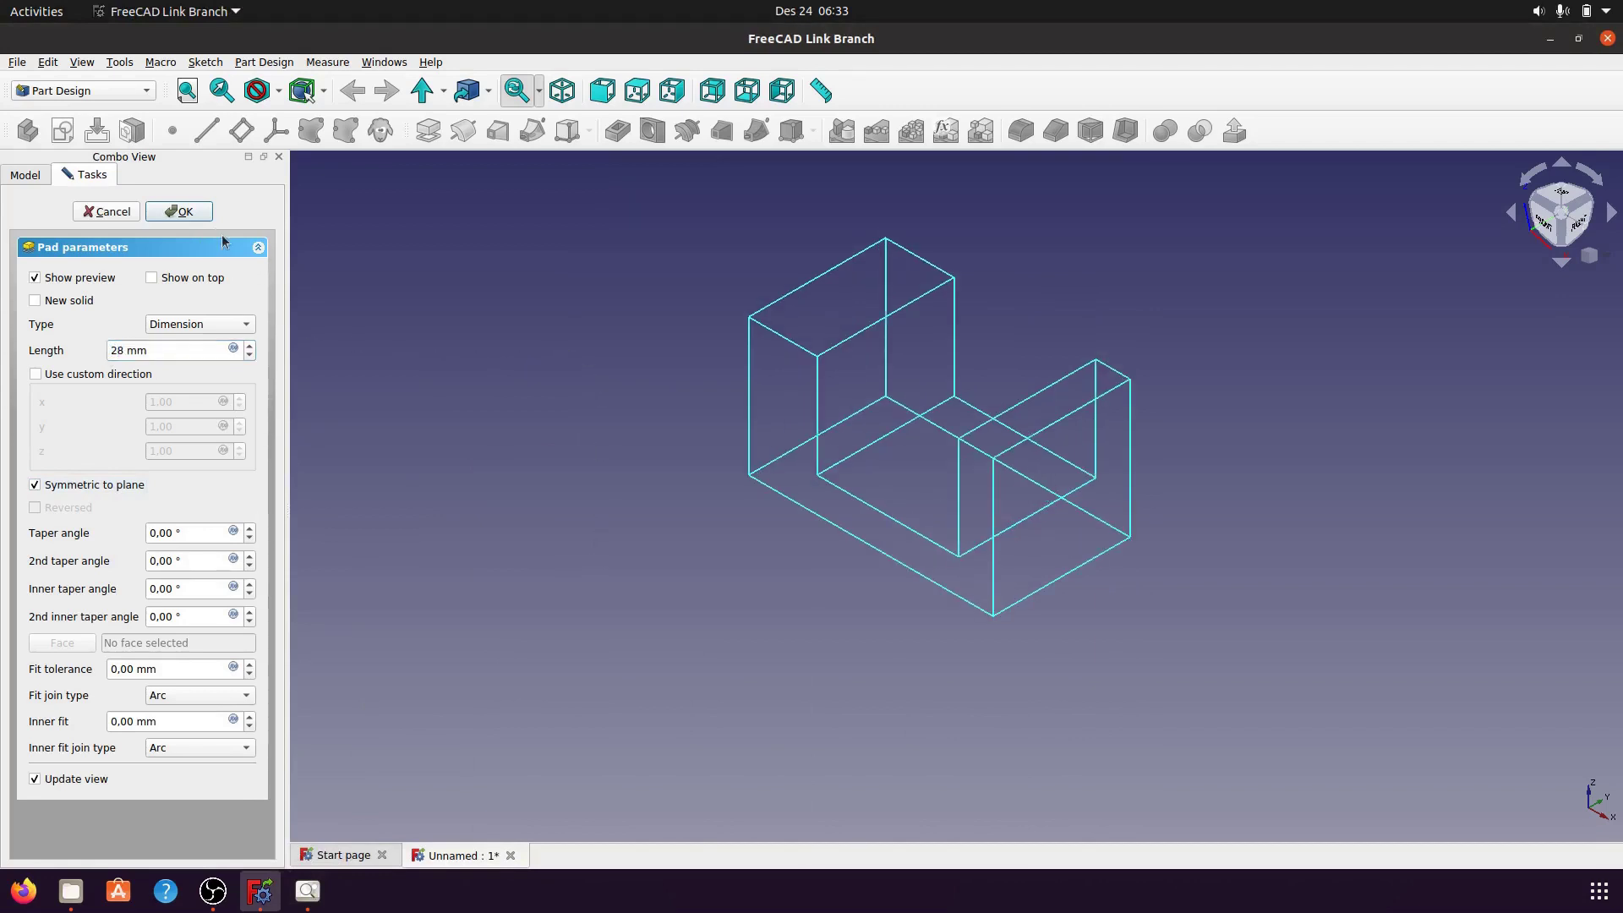
click(199, 212)
- Switch the draw style to Shadow, fit the view, and drag the light direction across the block
middle_drag(619, 514, 627, 554)
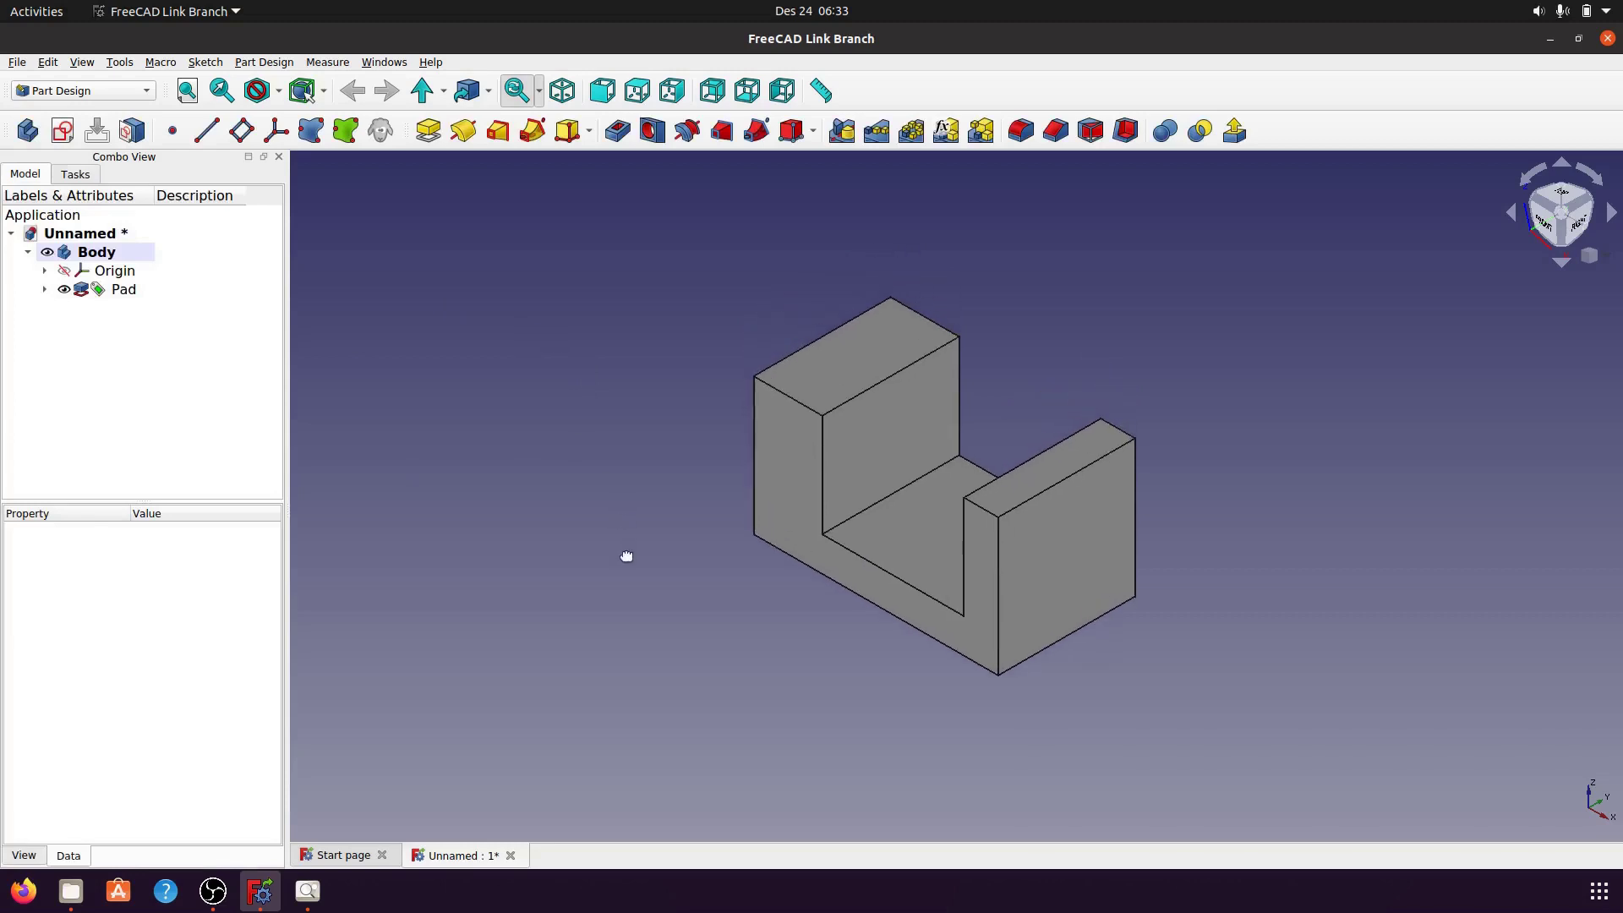
scroll(621, 553, up, 1)
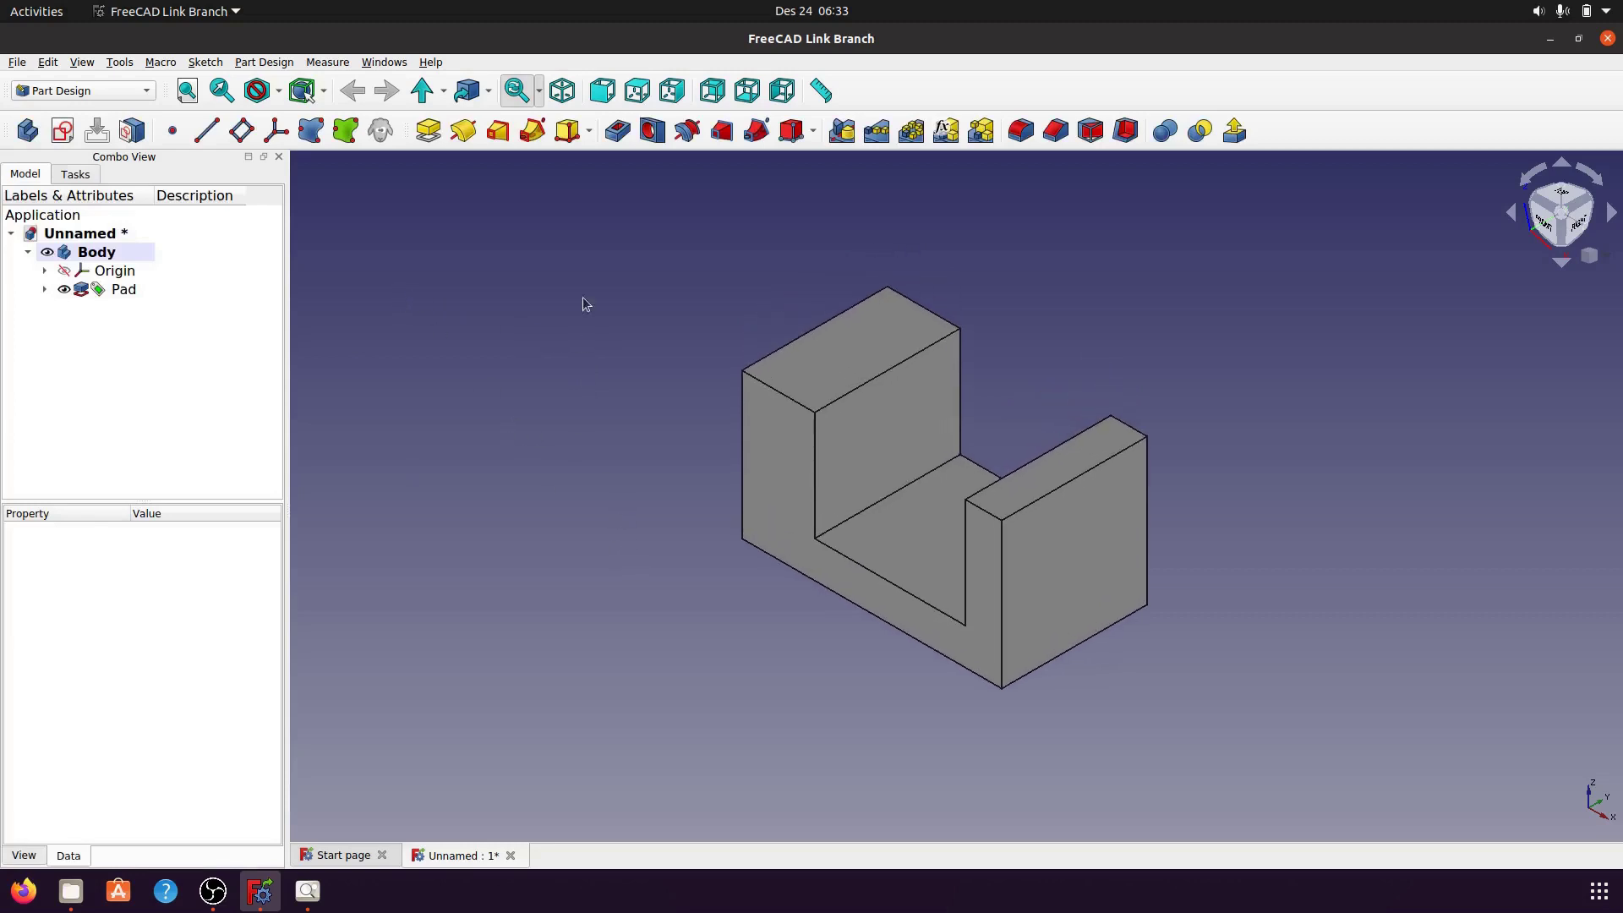
click(278, 90)
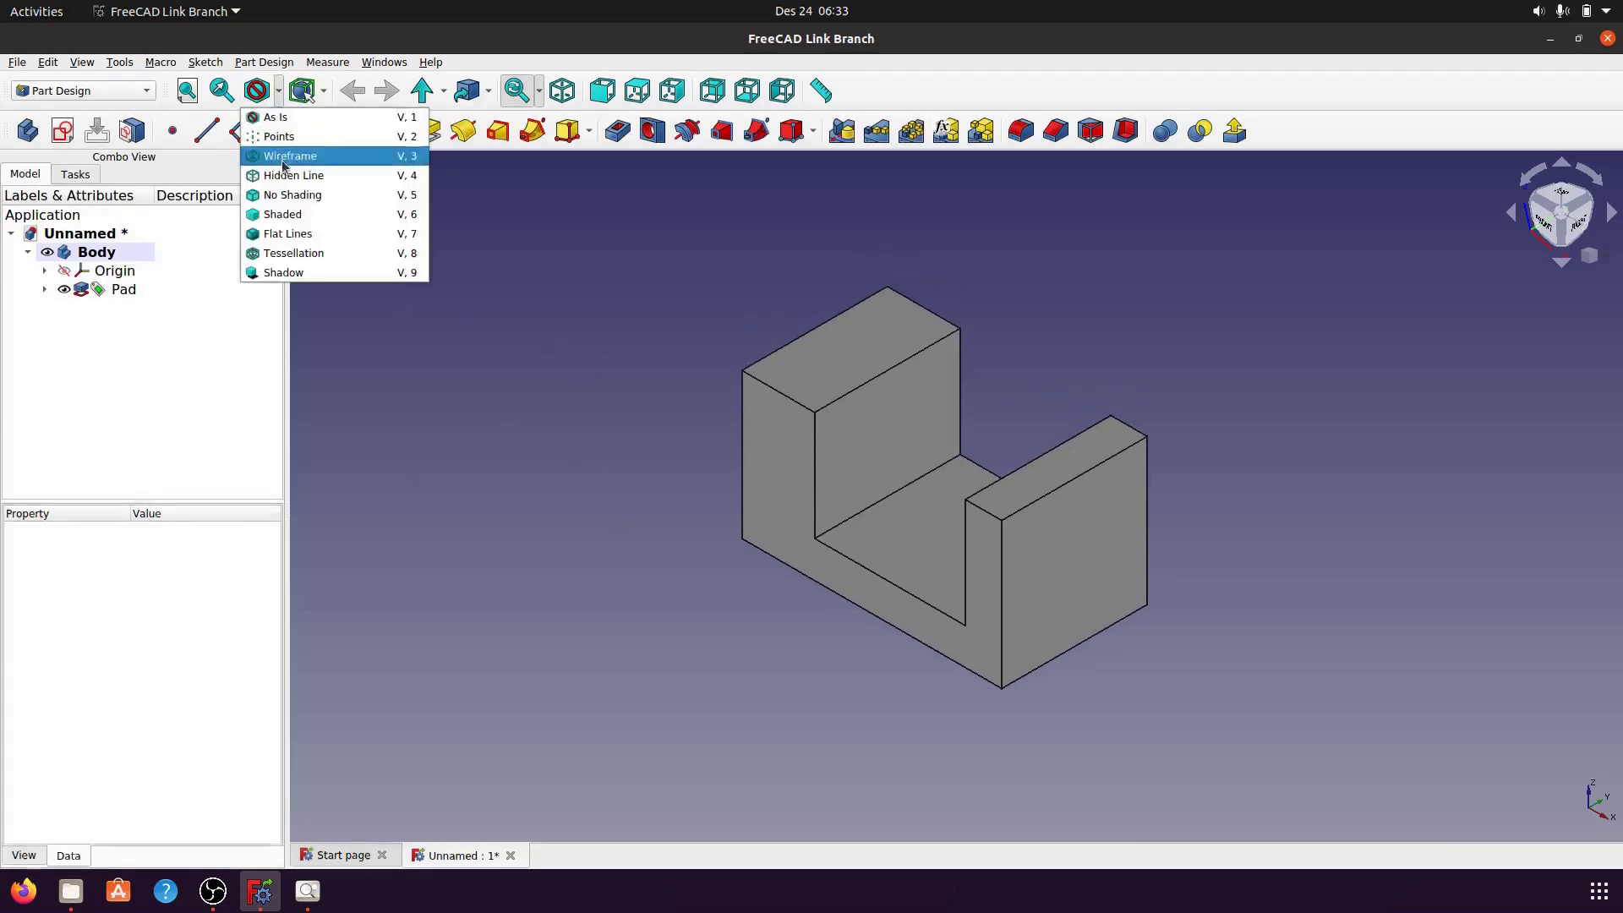
click(301, 273)
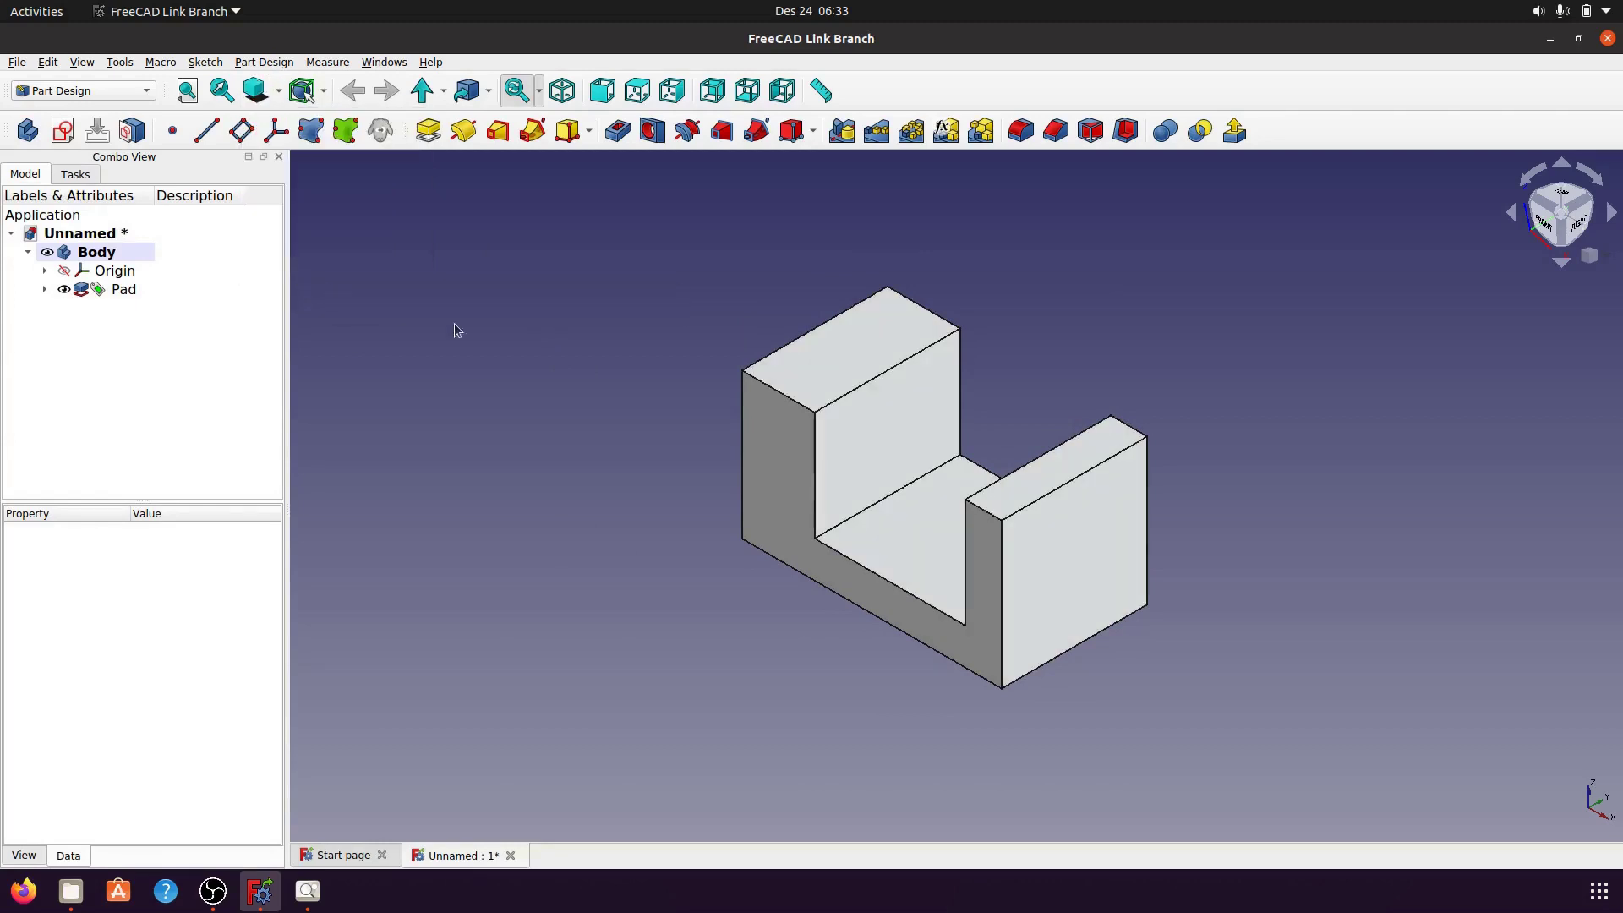
click(257, 90)
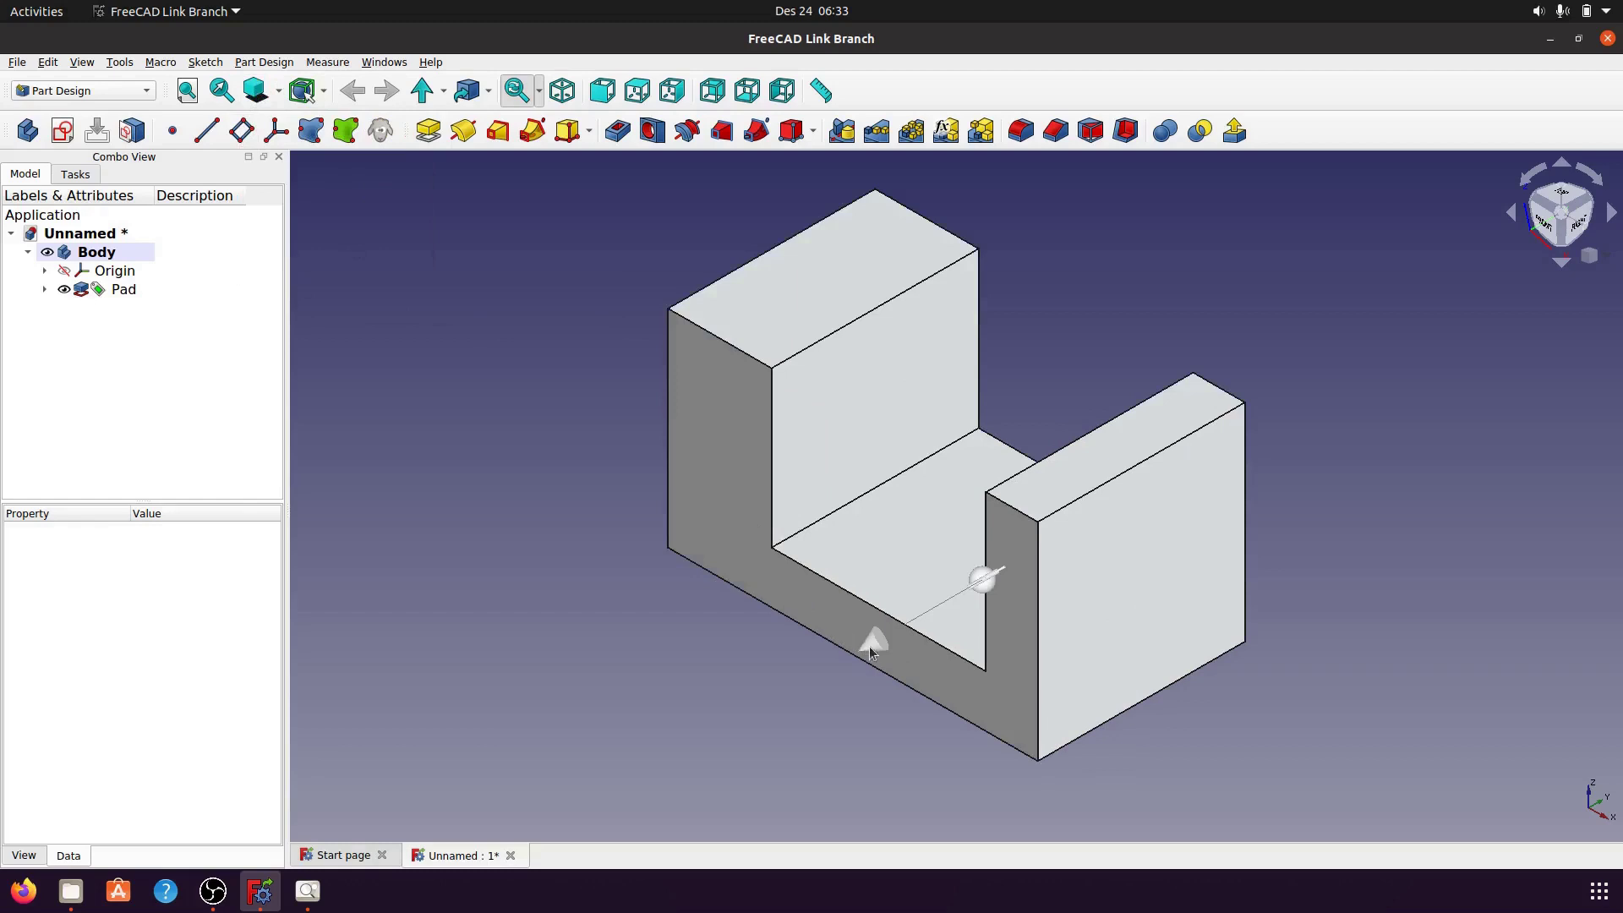
drag(869, 646, 1019, 579)
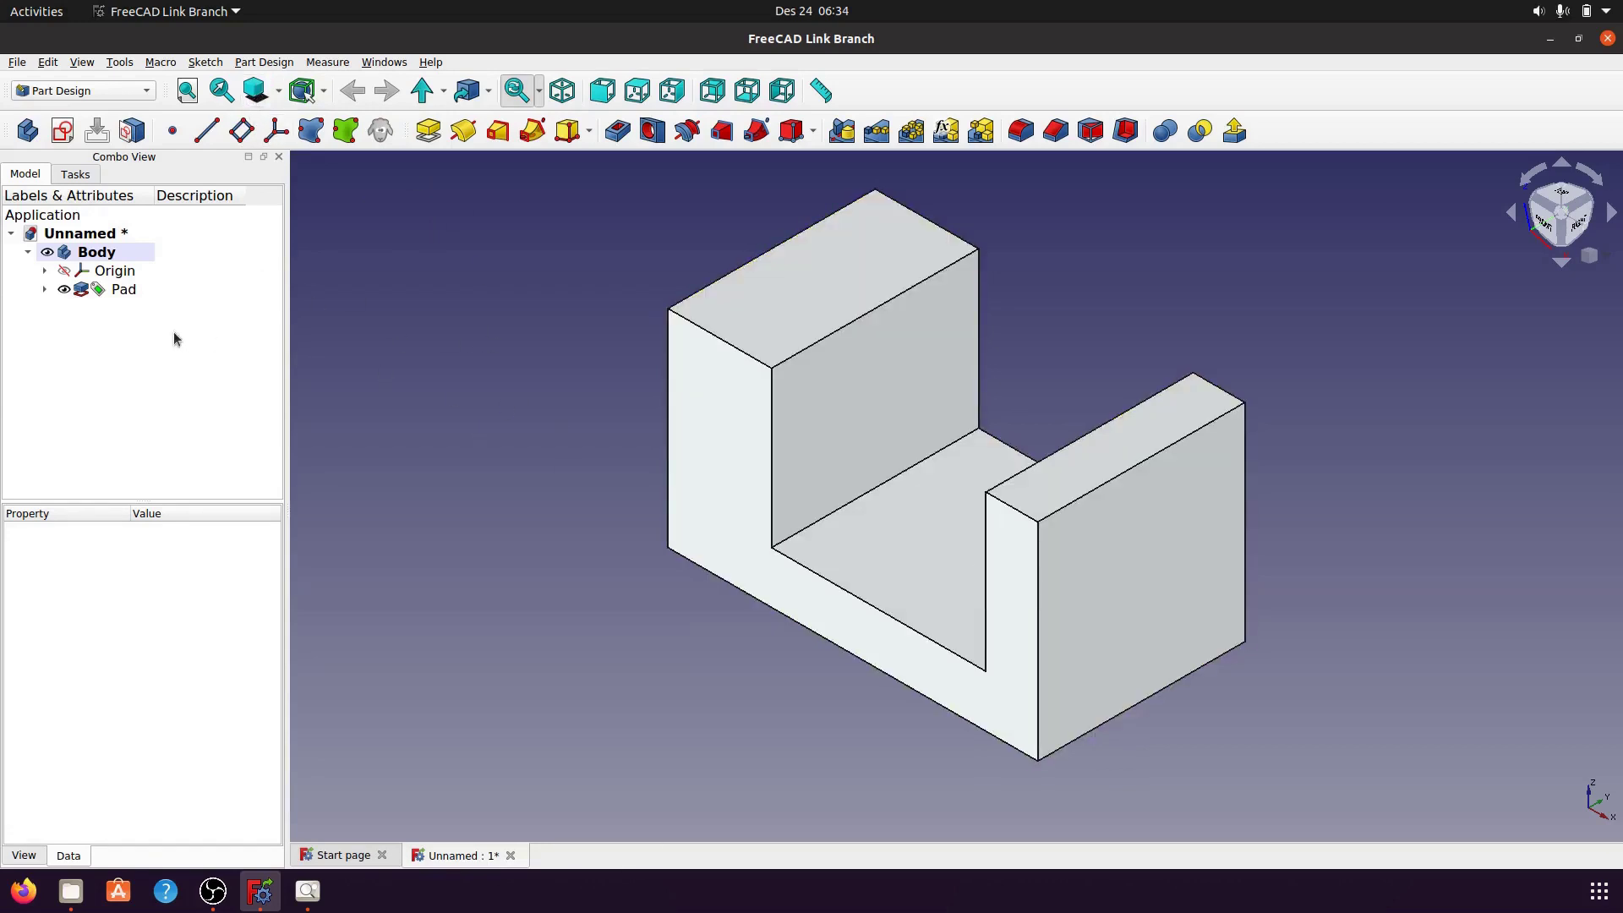
- Try pink, bluish, tan and green shape colours for the Body in its appearance settings
right_click(100, 254)
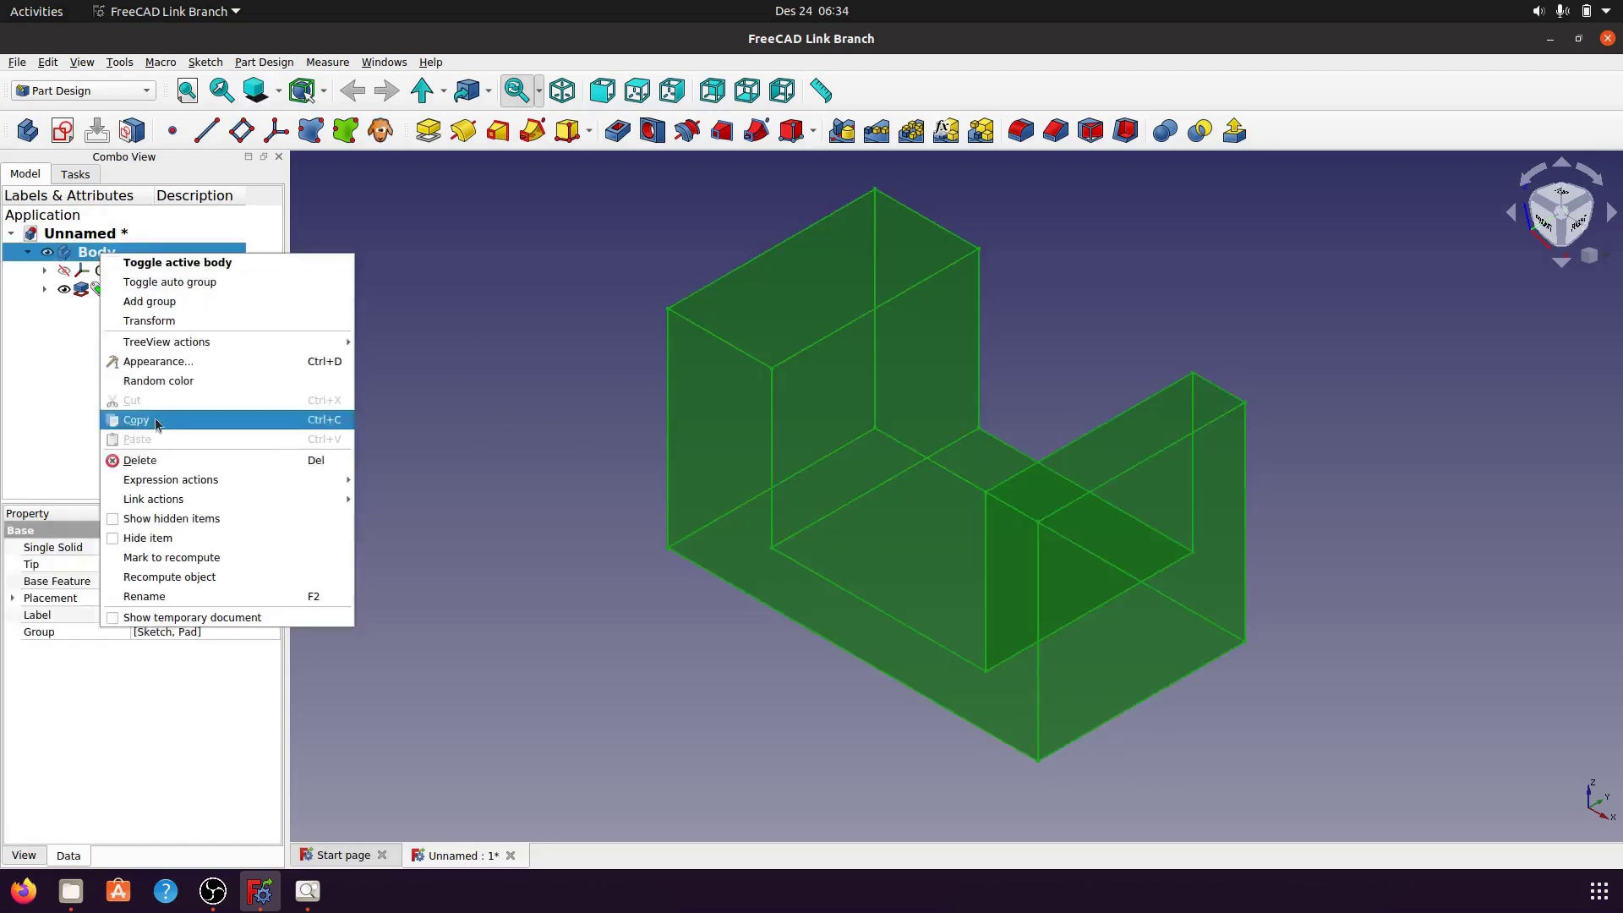
click(127, 362)
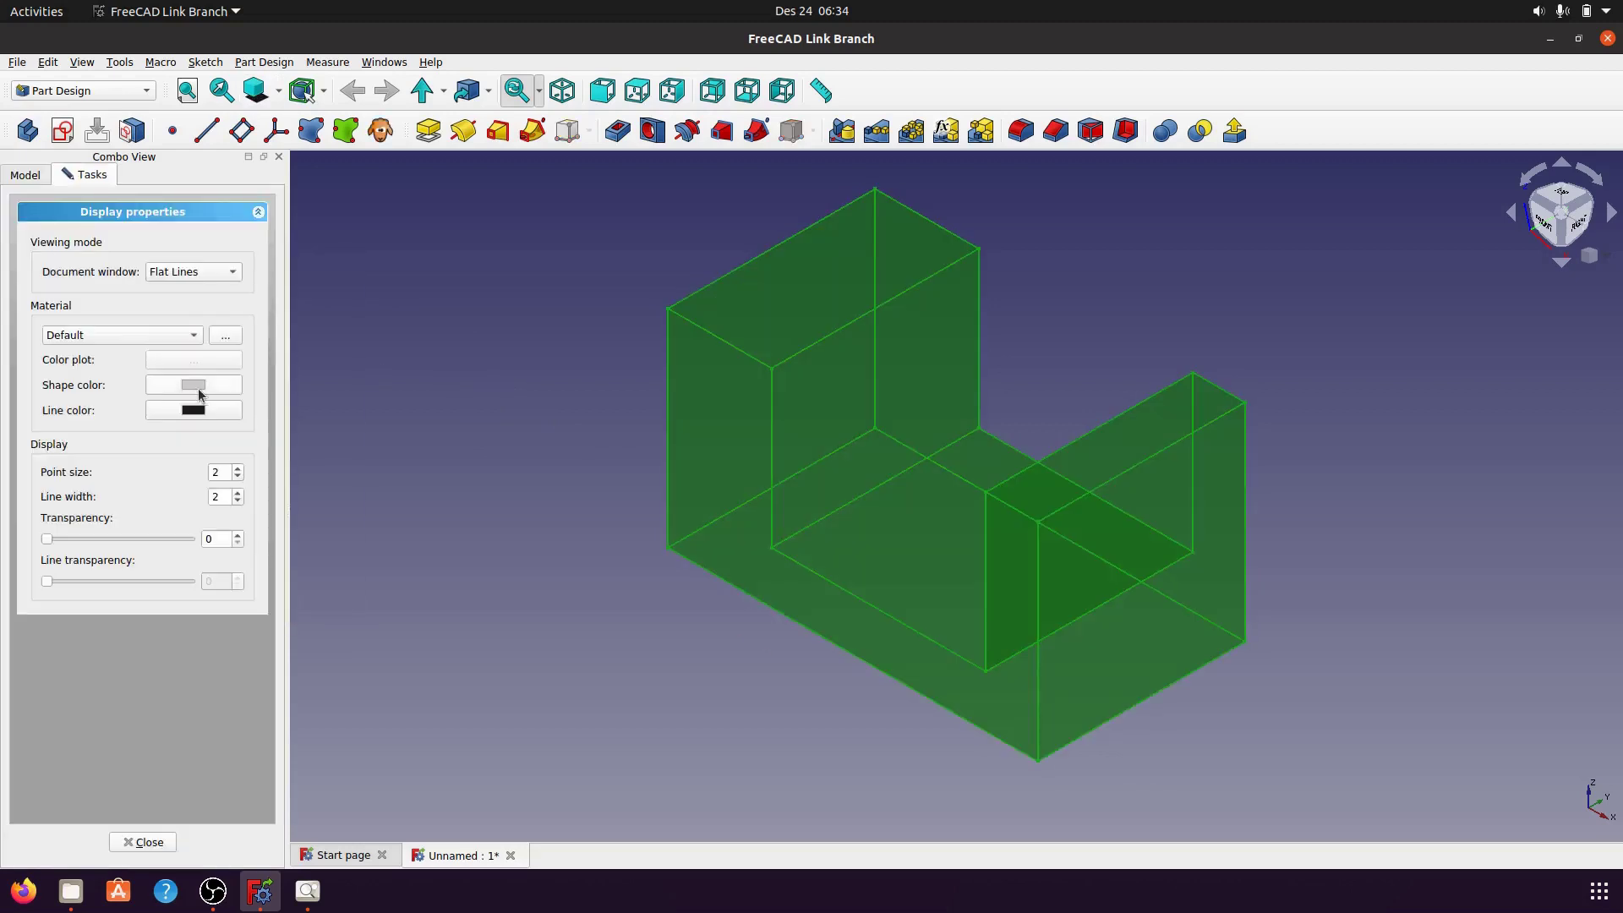
click(195, 388)
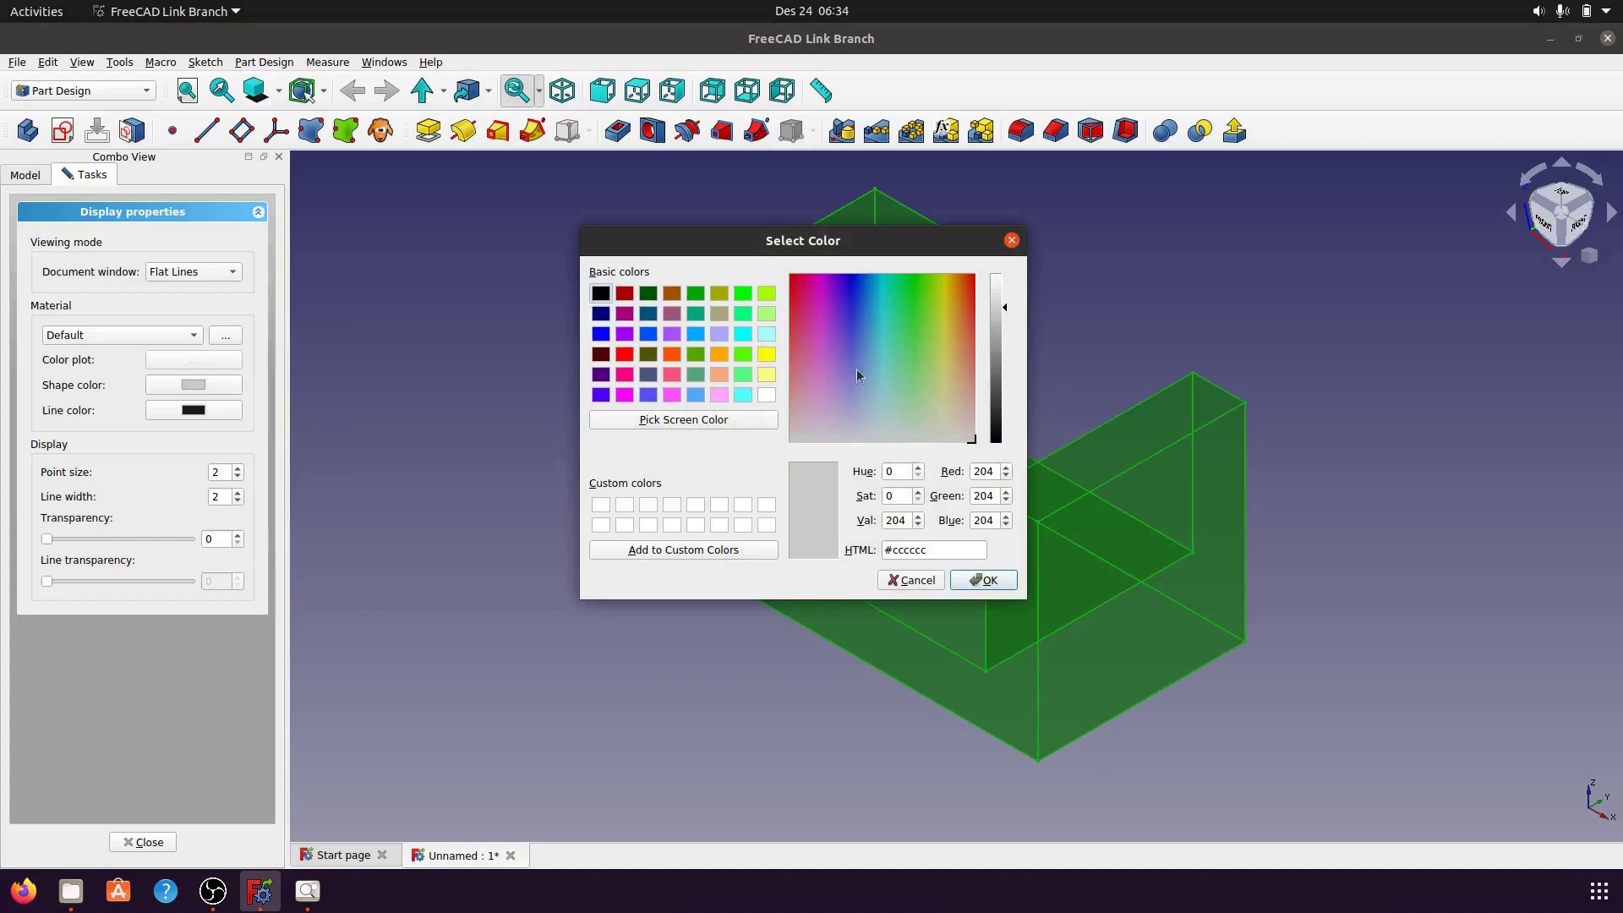
drag(826, 364, 824, 416)
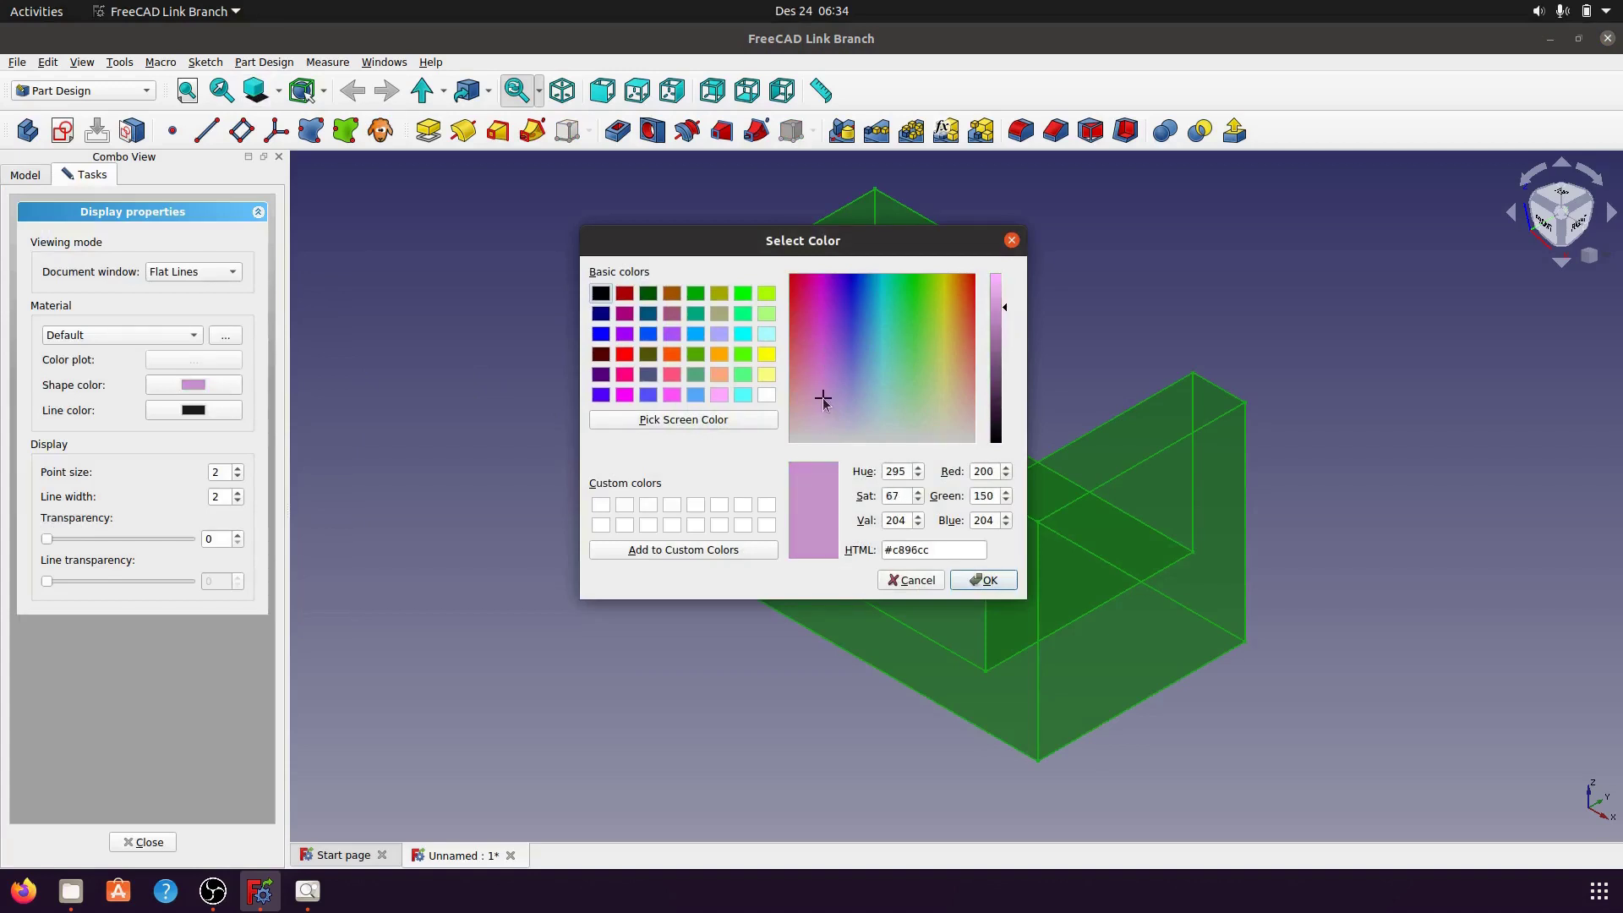
click(847, 411)
click(959, 399)
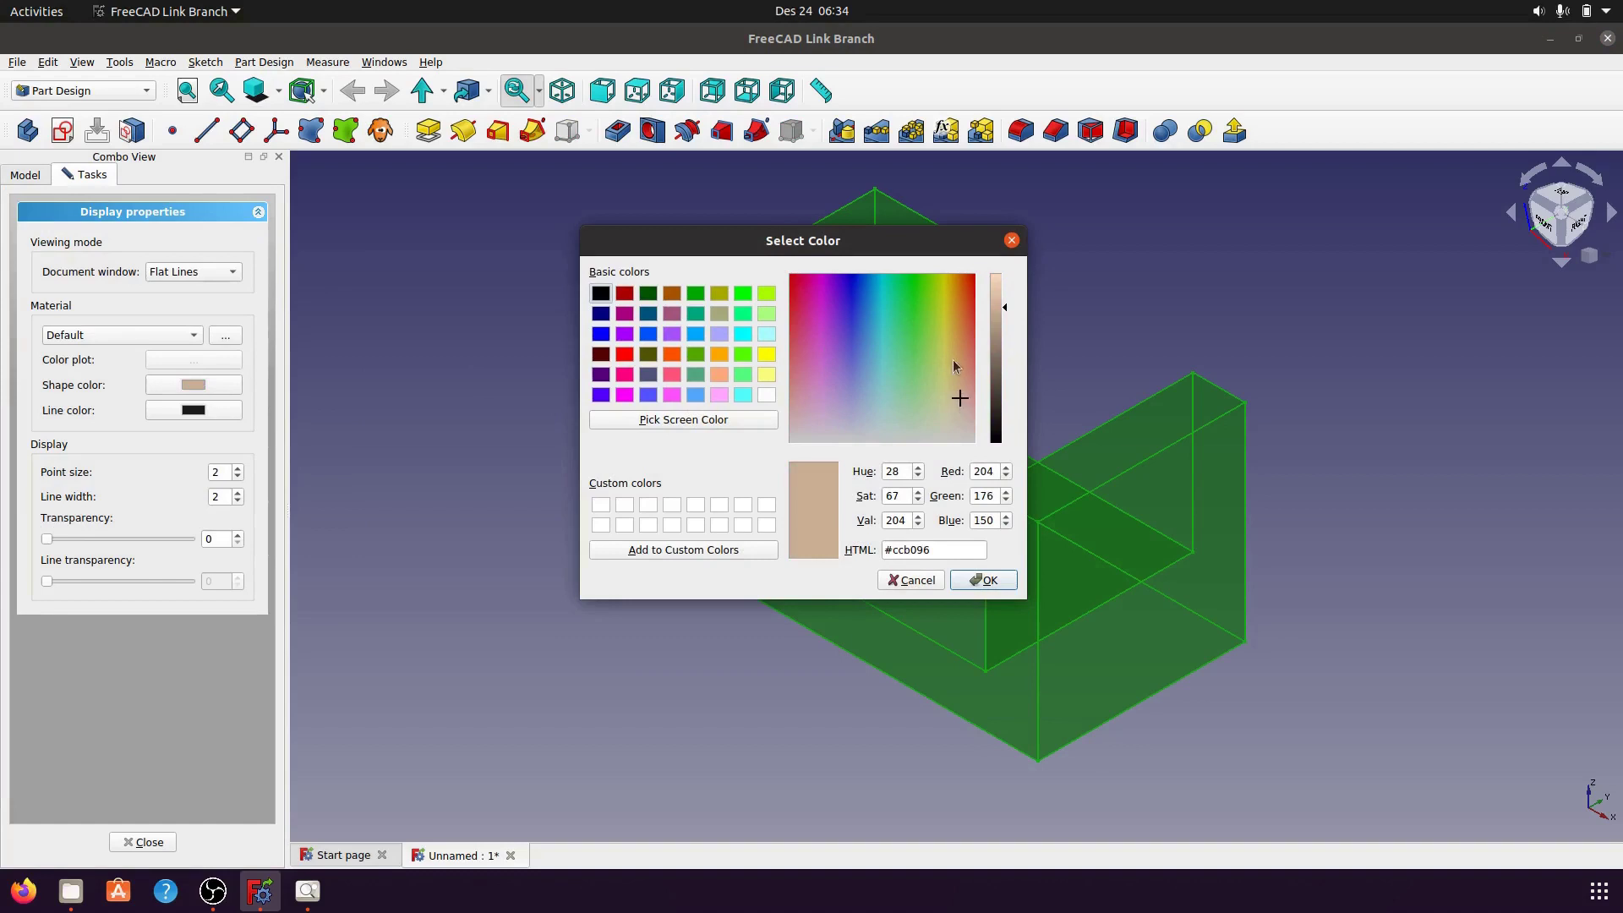
click(900, 347)
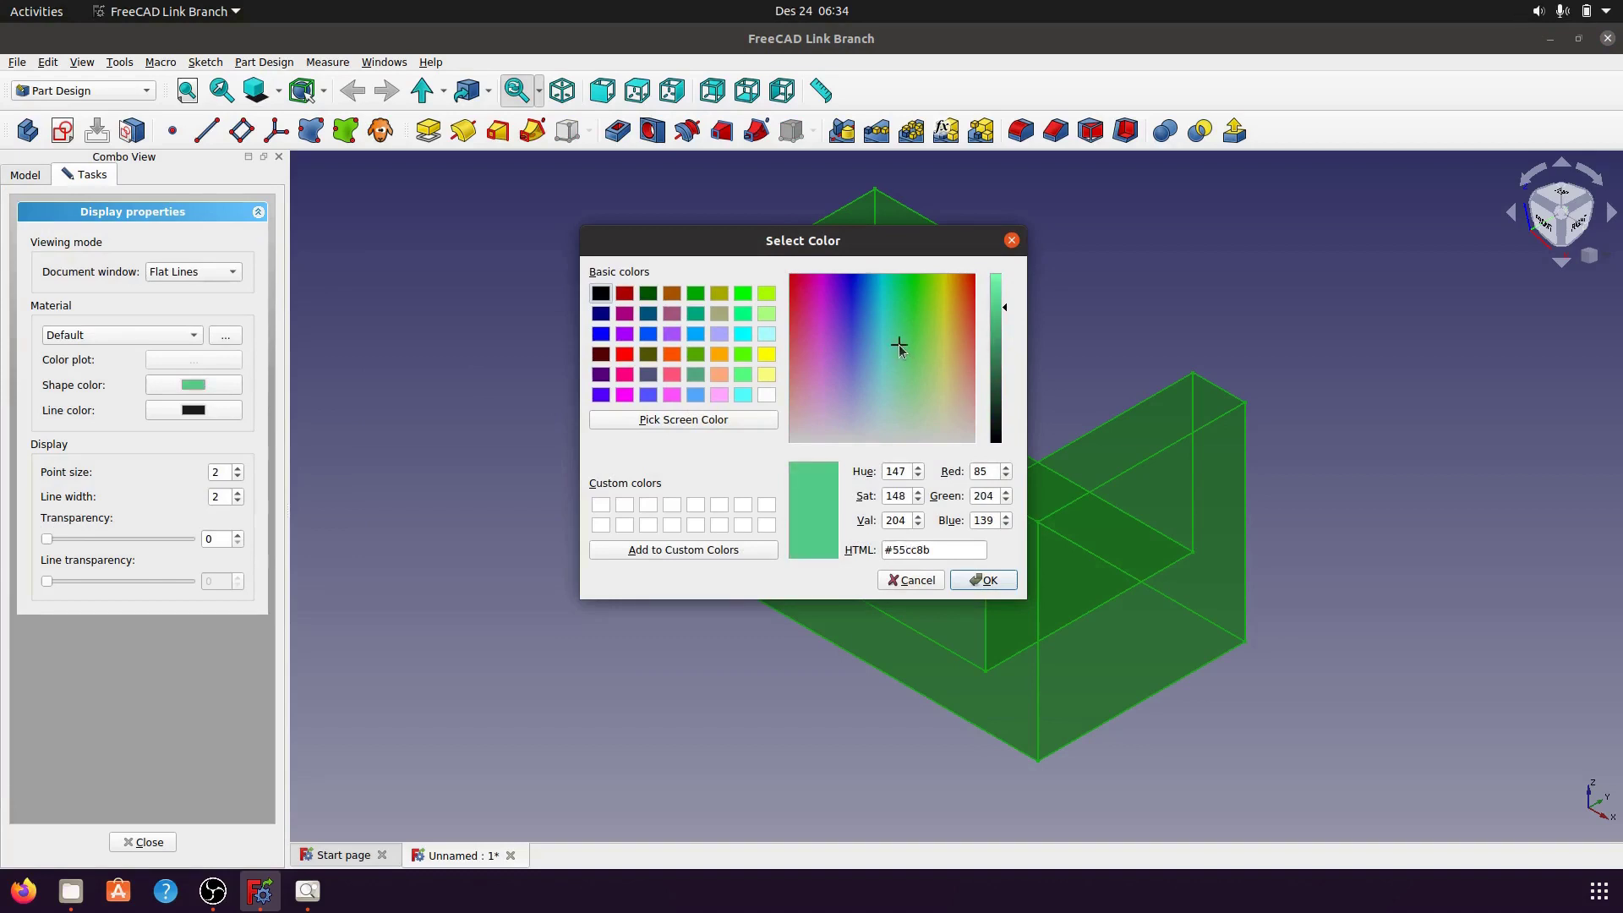
- Settle on a pale lavender-blue shape colour for the U-block and close the appearance task
click(853, 384)
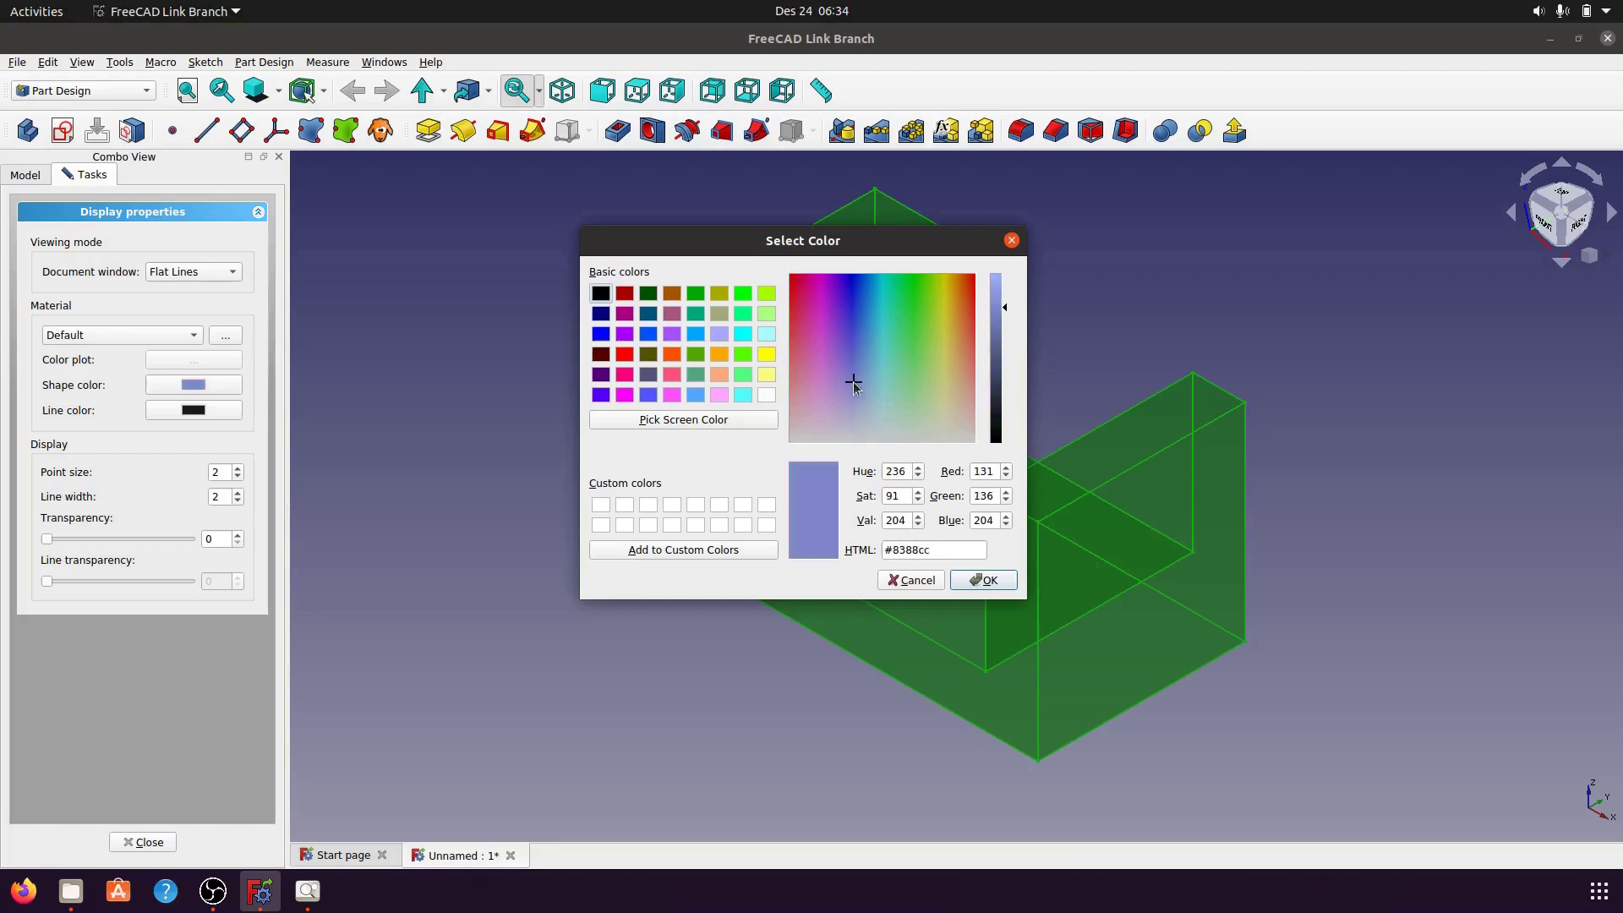
click(854, 399)
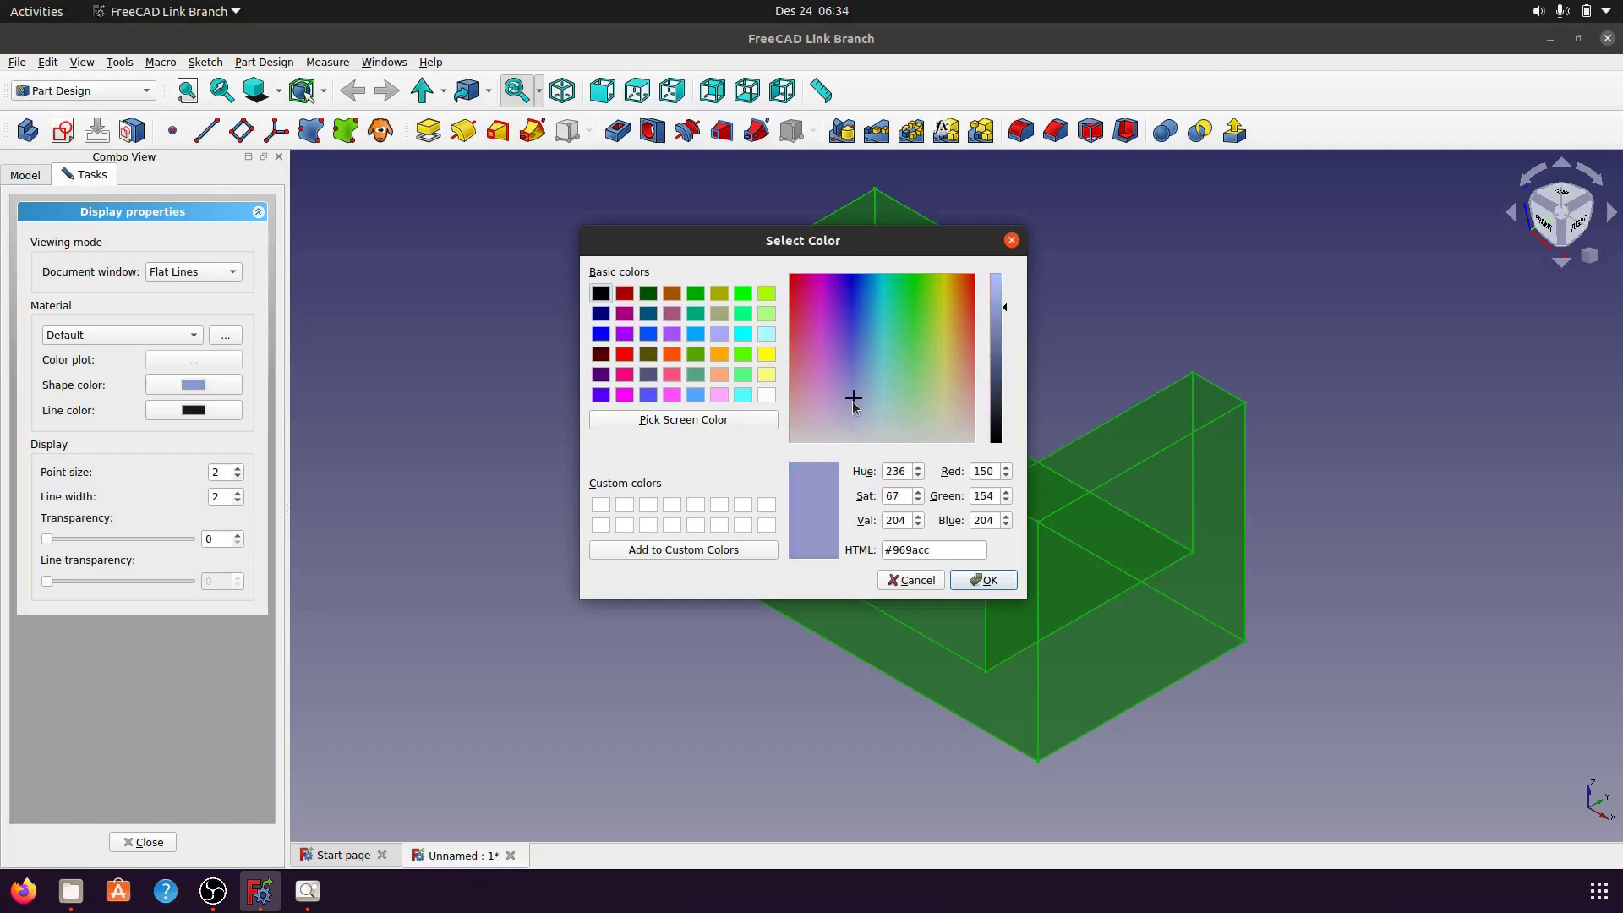
click(852, 412)
click(983, 580)
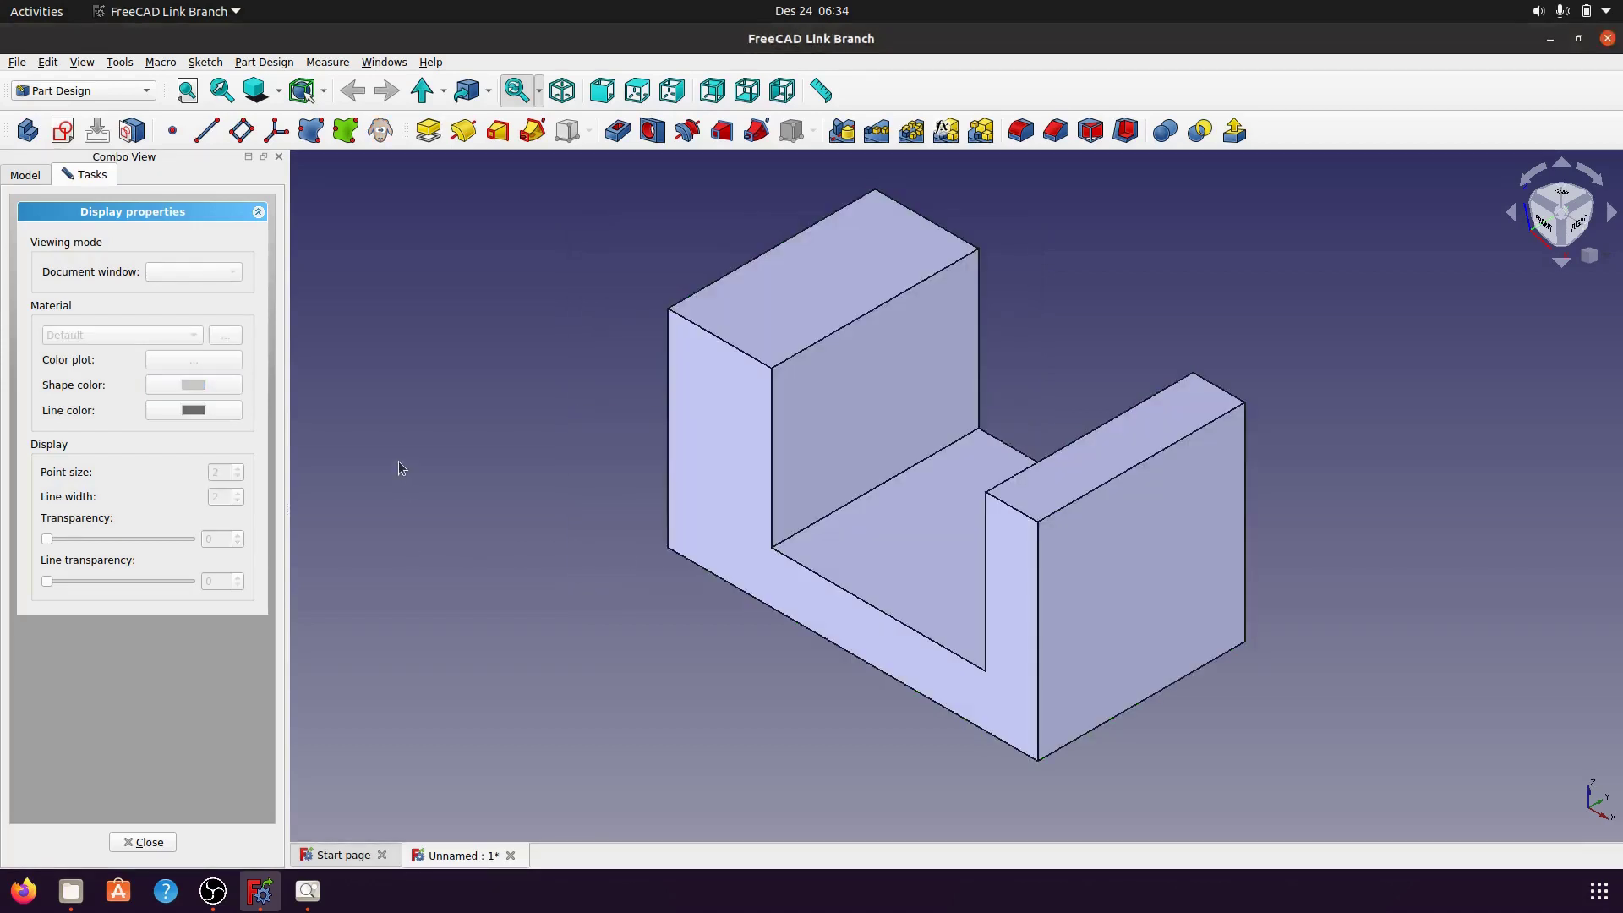
click(145, 842)
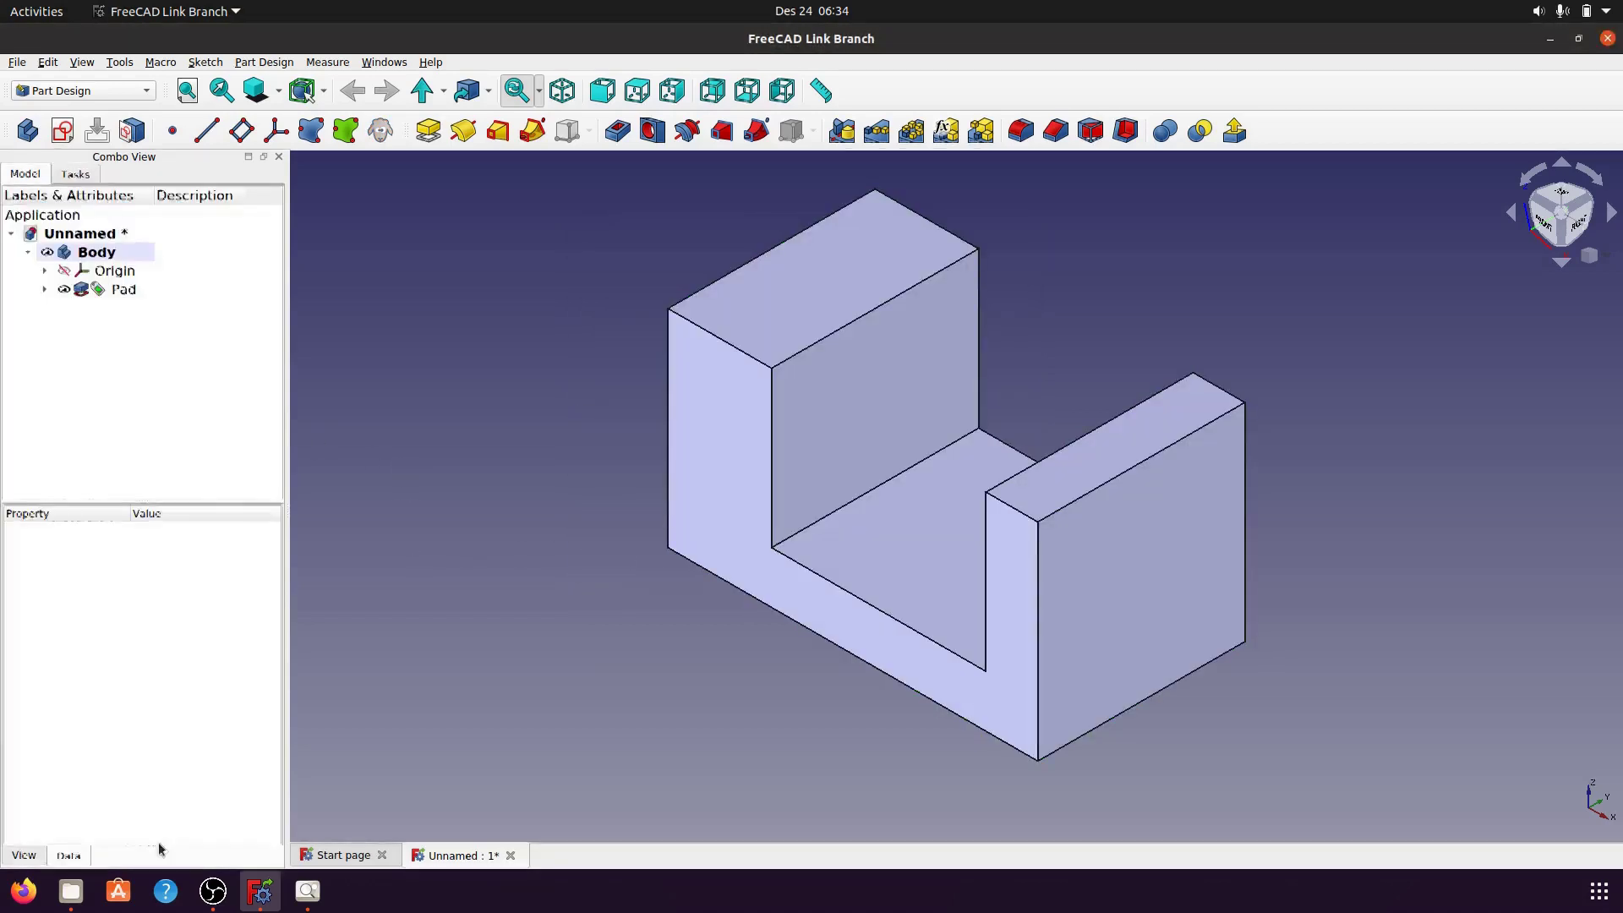
click(115, 254)
- Give the U-block a random colour from the Body's context menu
right_click(115, 254)
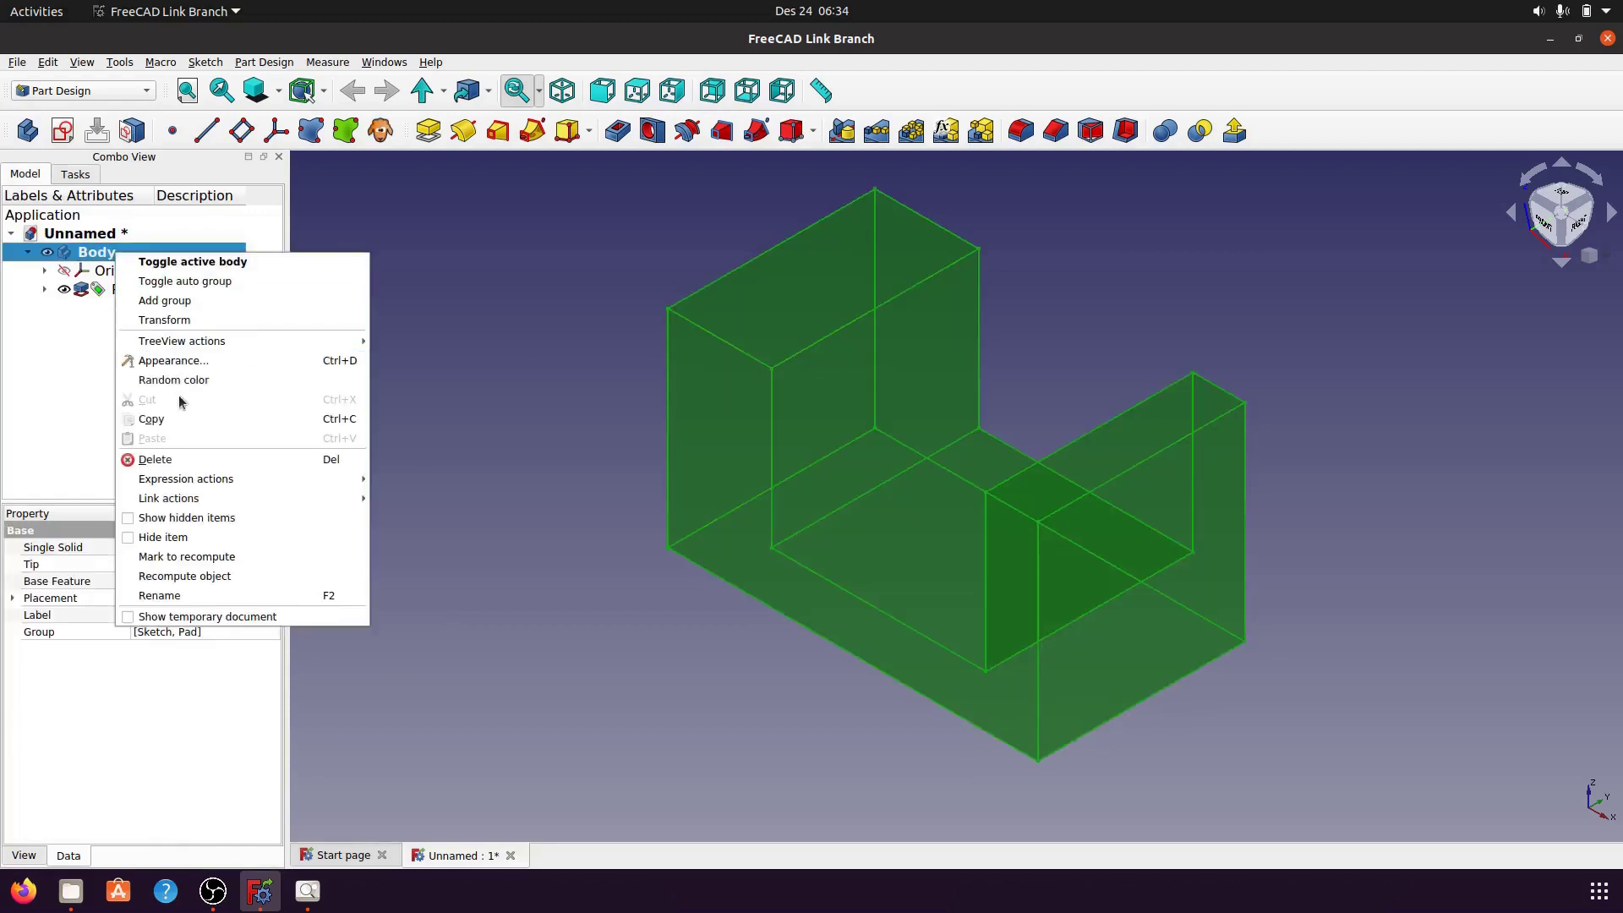
key(Escape)
click(555, 457)
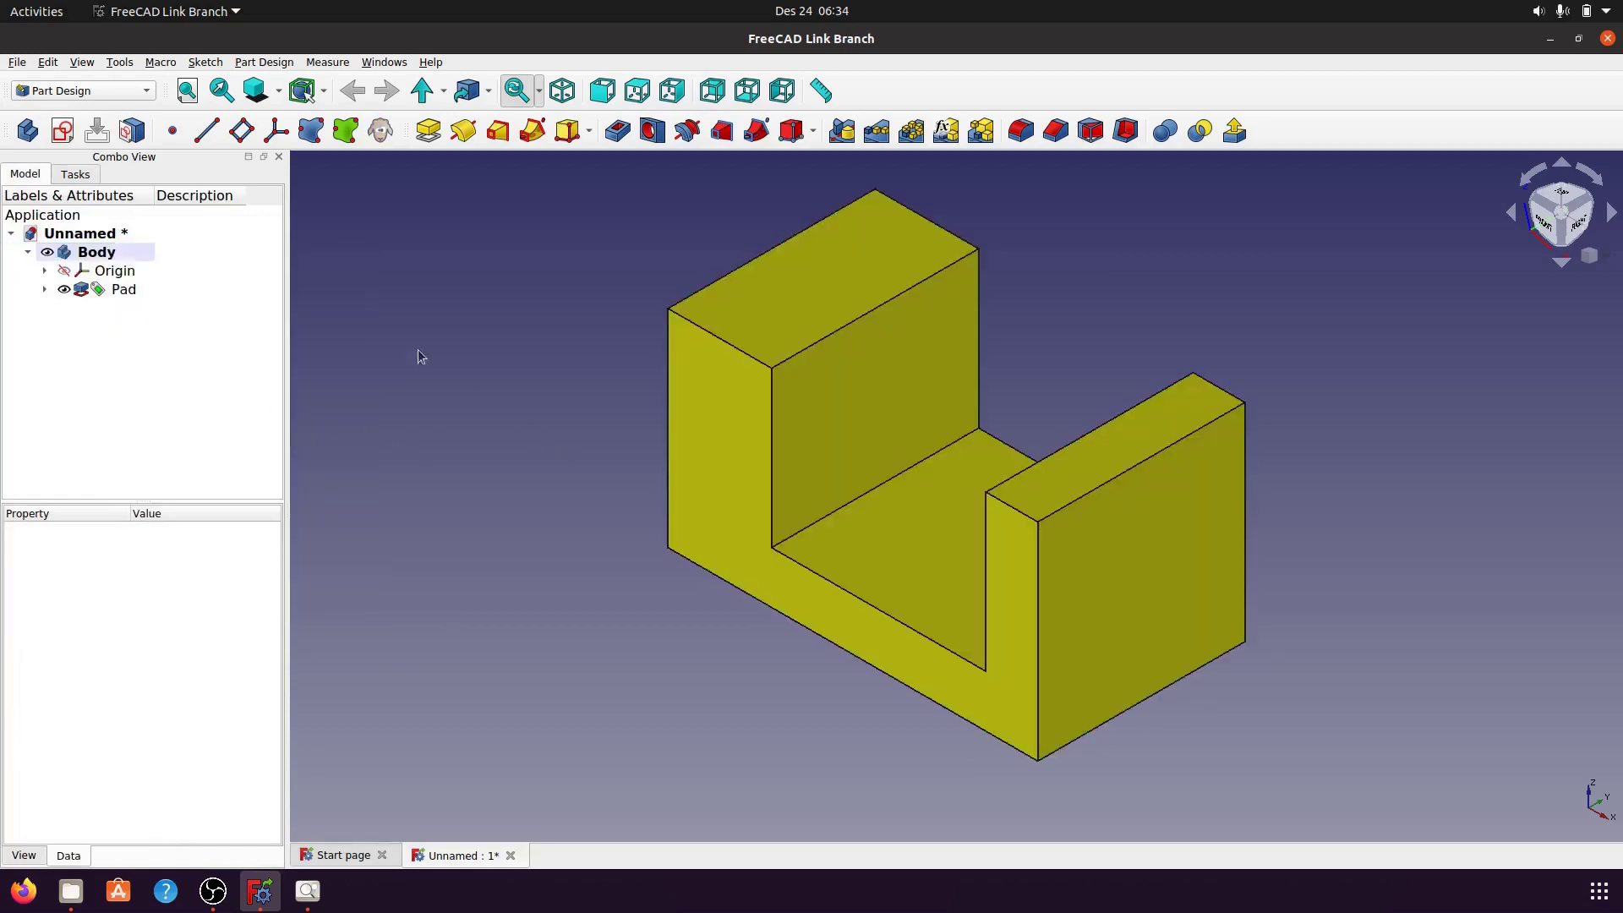
- Set the Body's shape colour to a soft mauve-pink
right_click(104, 251)
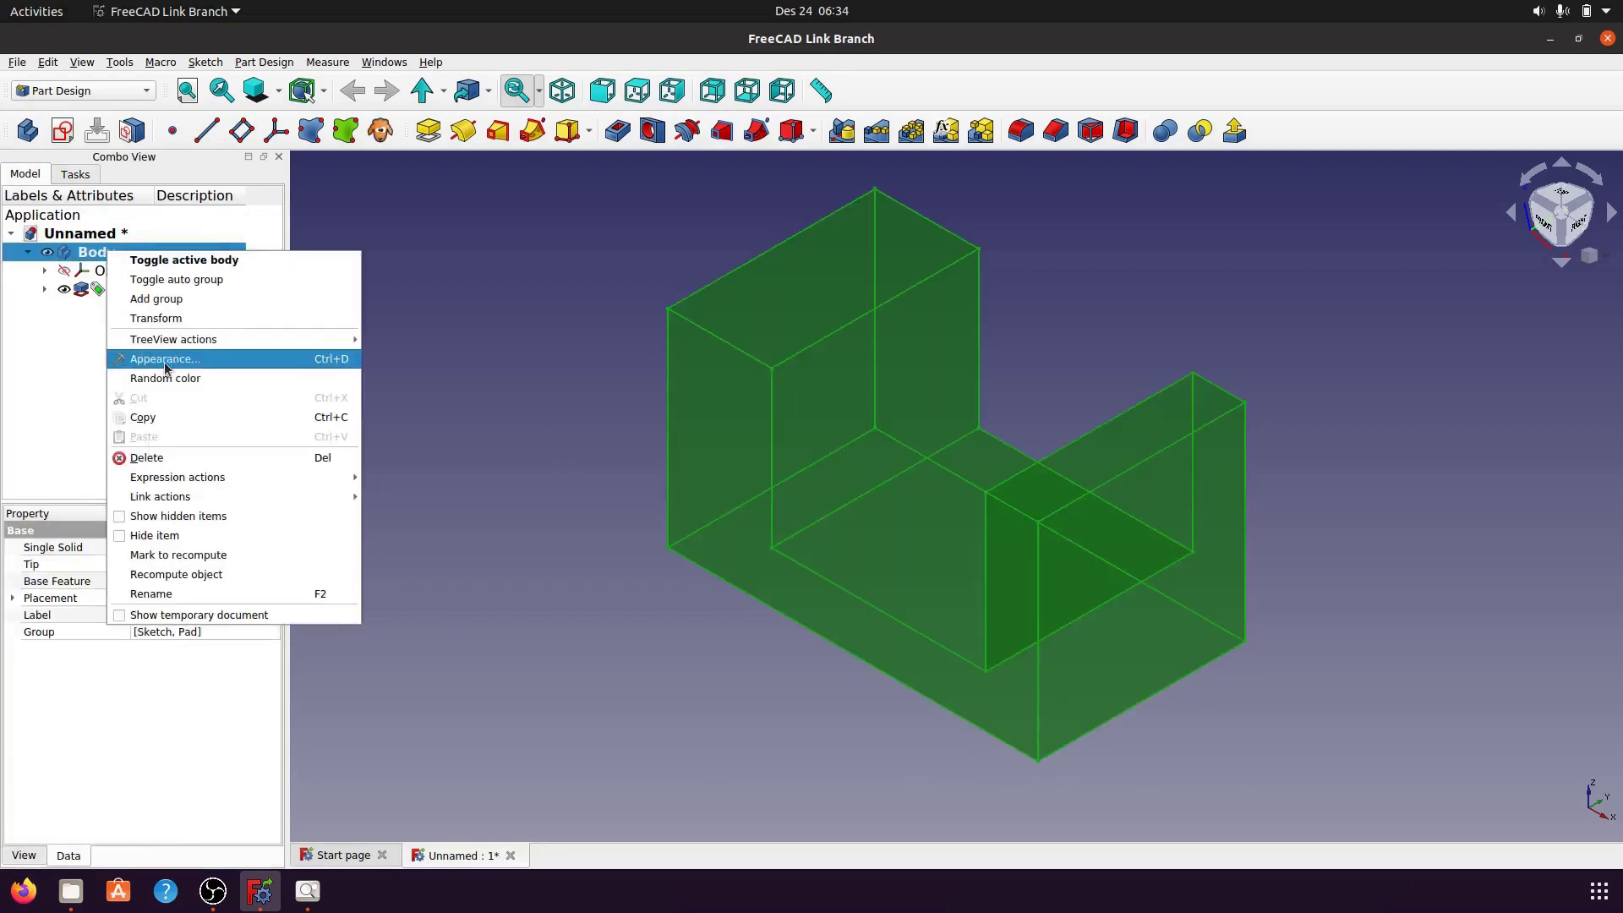
click(169, 355)
click(221, 387)
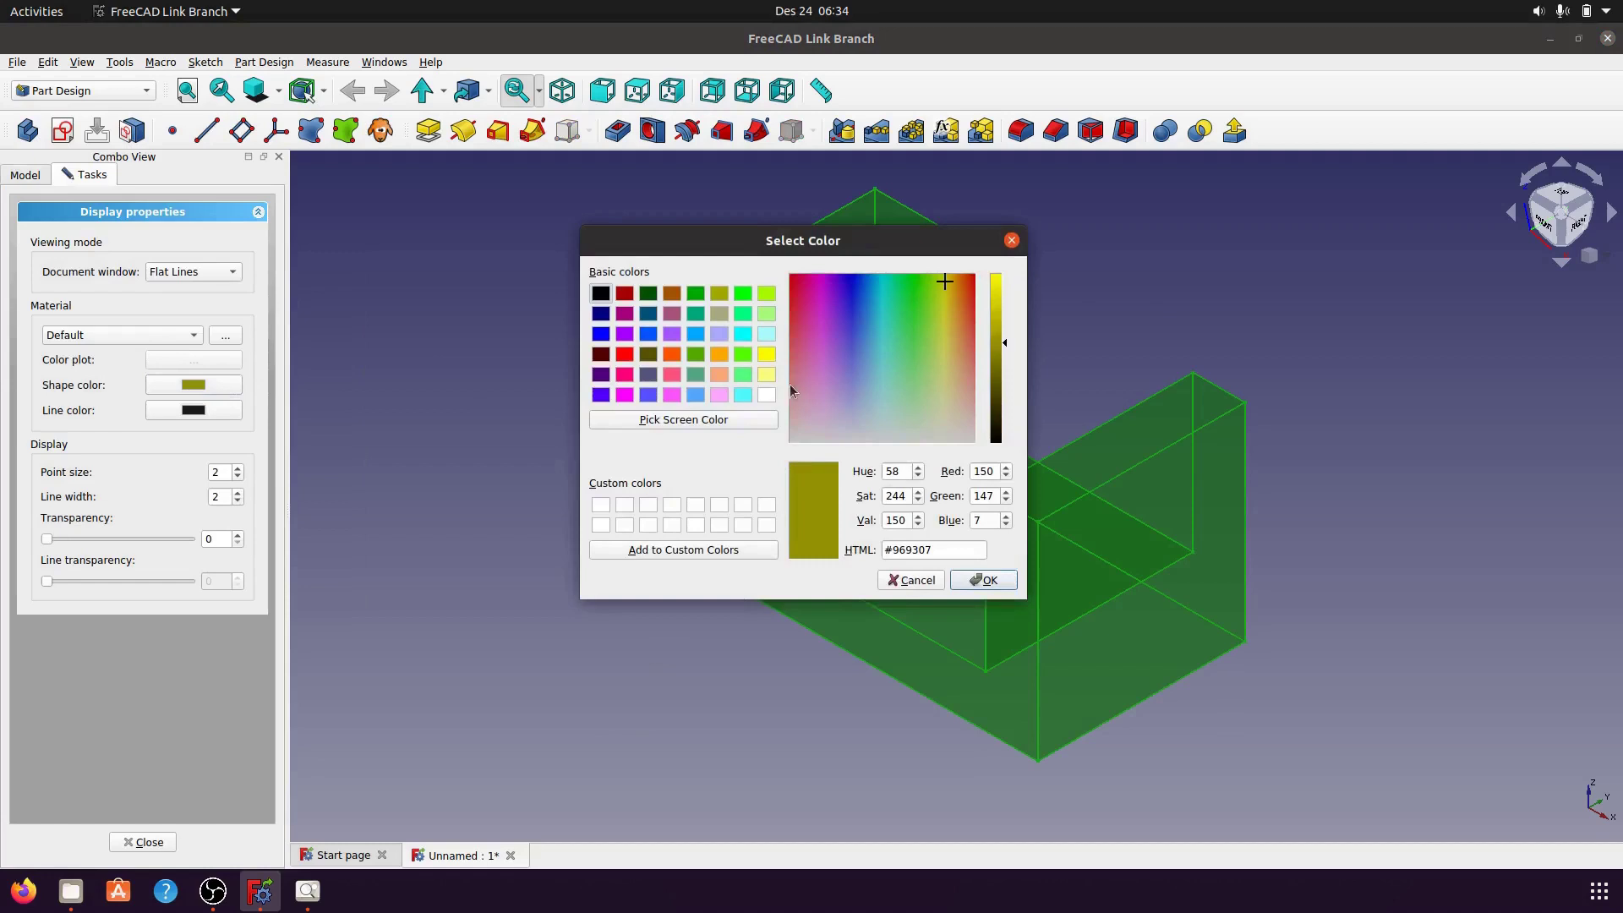
click(798, 385)
mouse_move(799, 388)
mouse_down()
mouse_move(804, 414)
mouse_move(800, 350)
mouse_up()
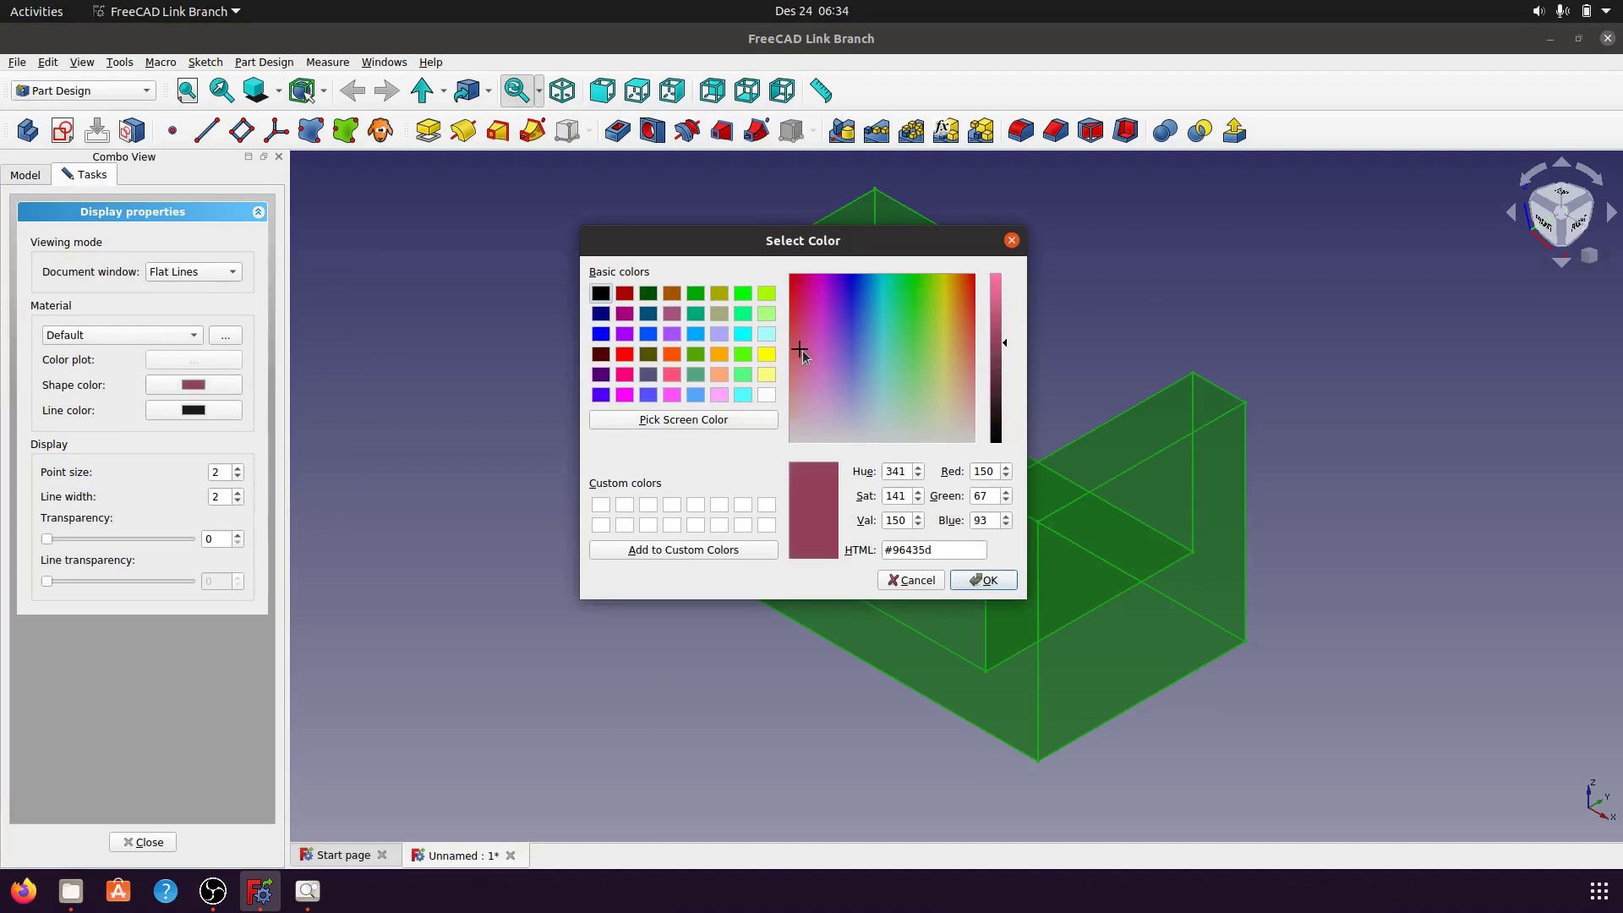
click(1002, 580)
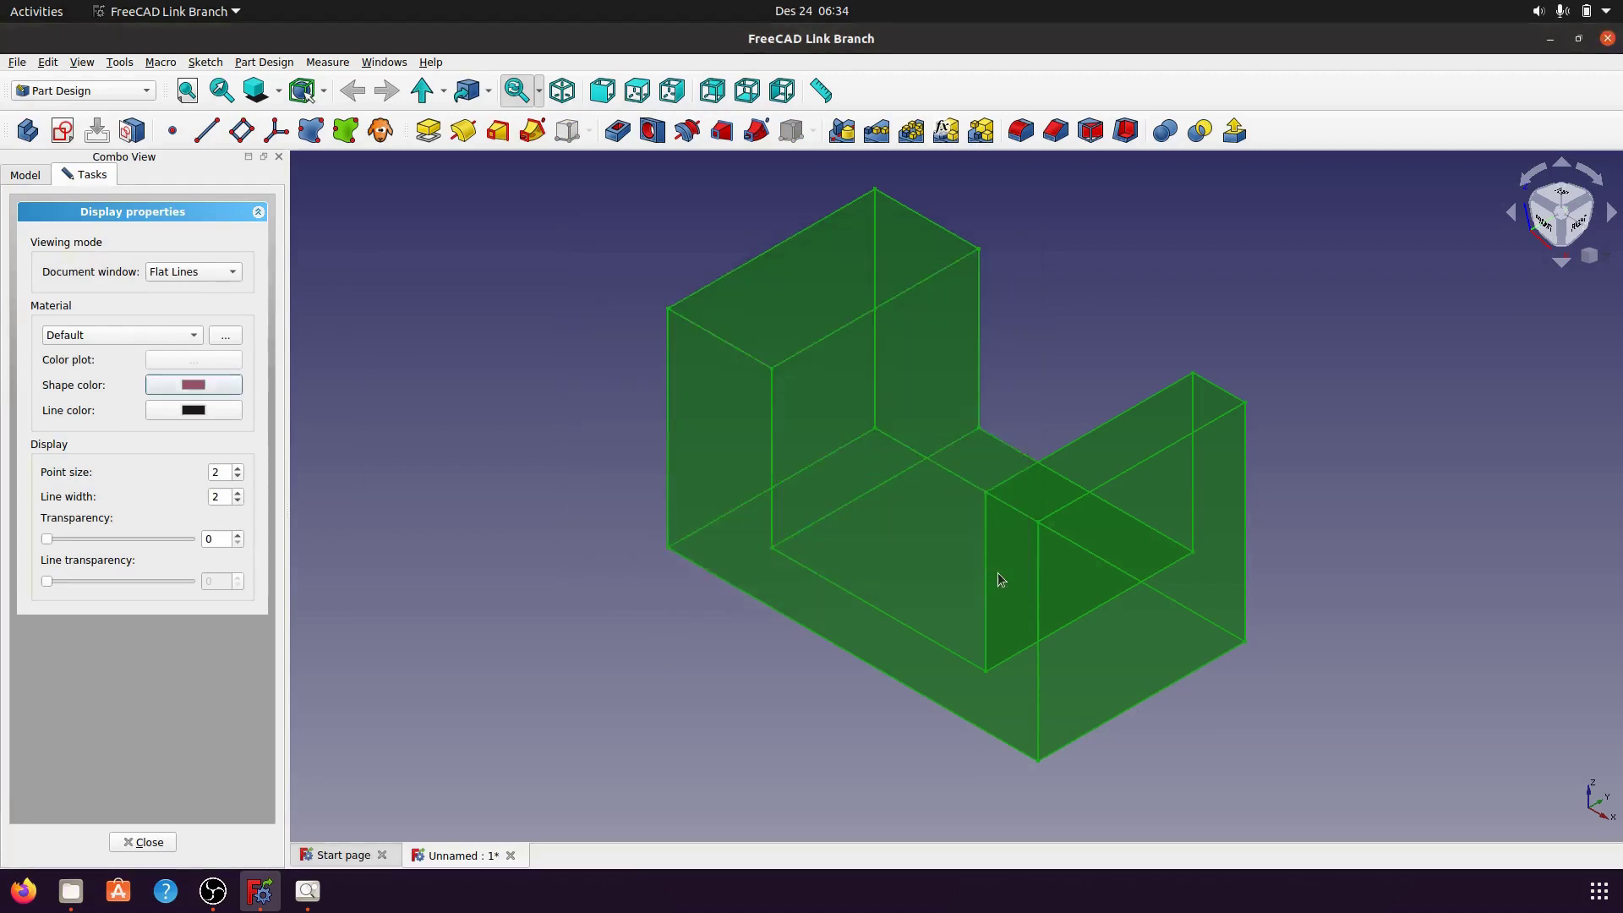
- Check the dusty rose-pink block, close the appearance task, and bring up mpd 19.png in Image Viewer
click(1366, 424)
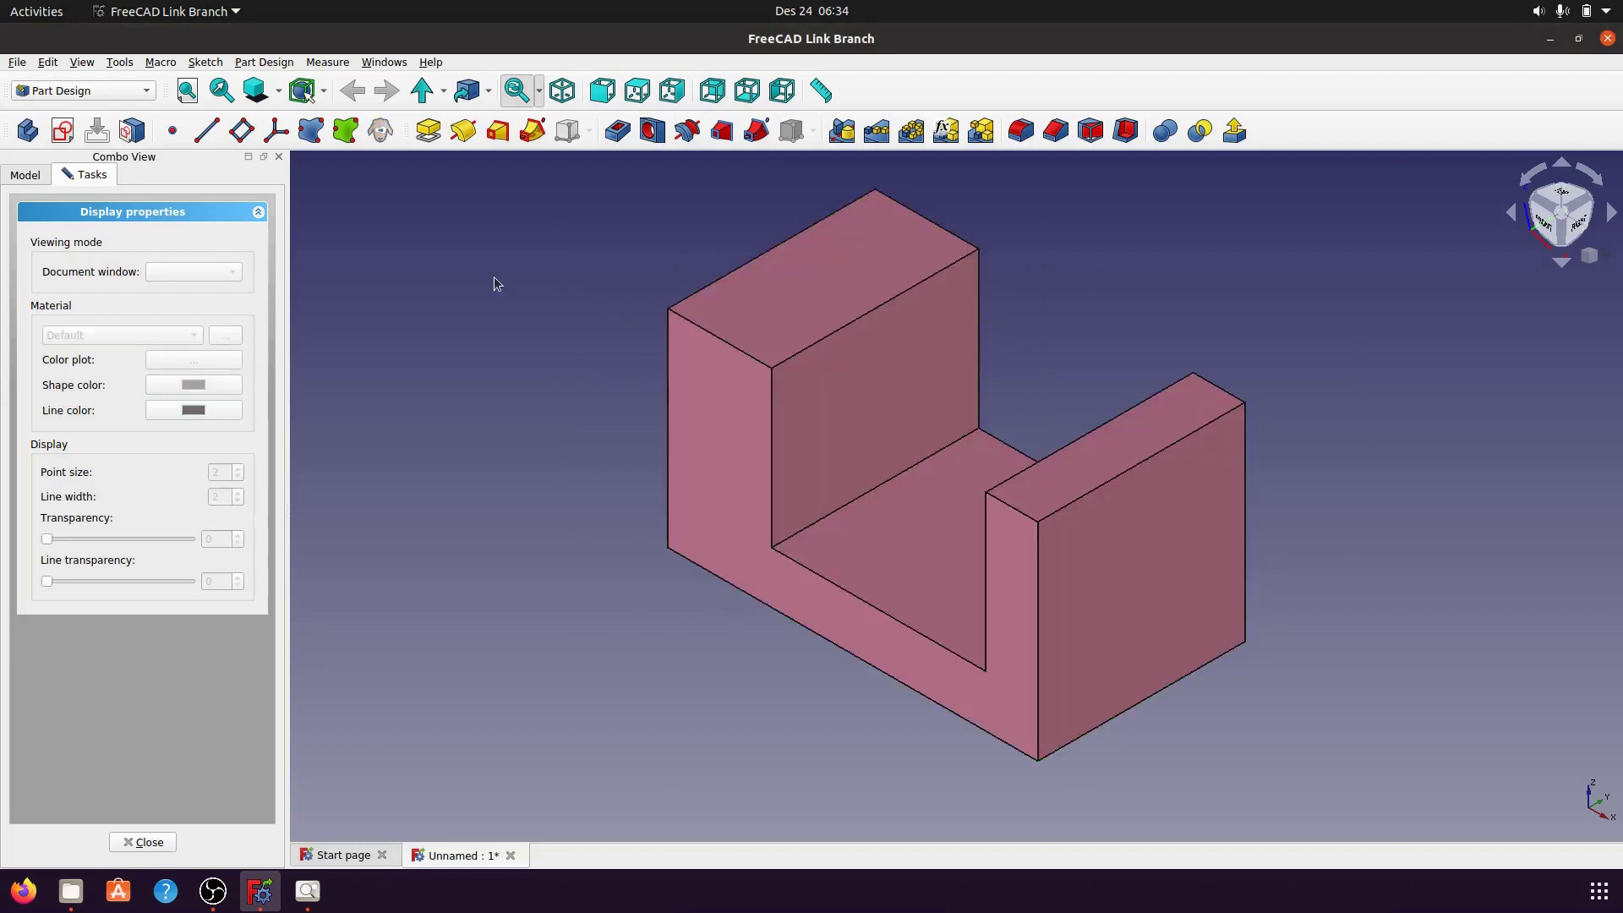
click(1002, 571)
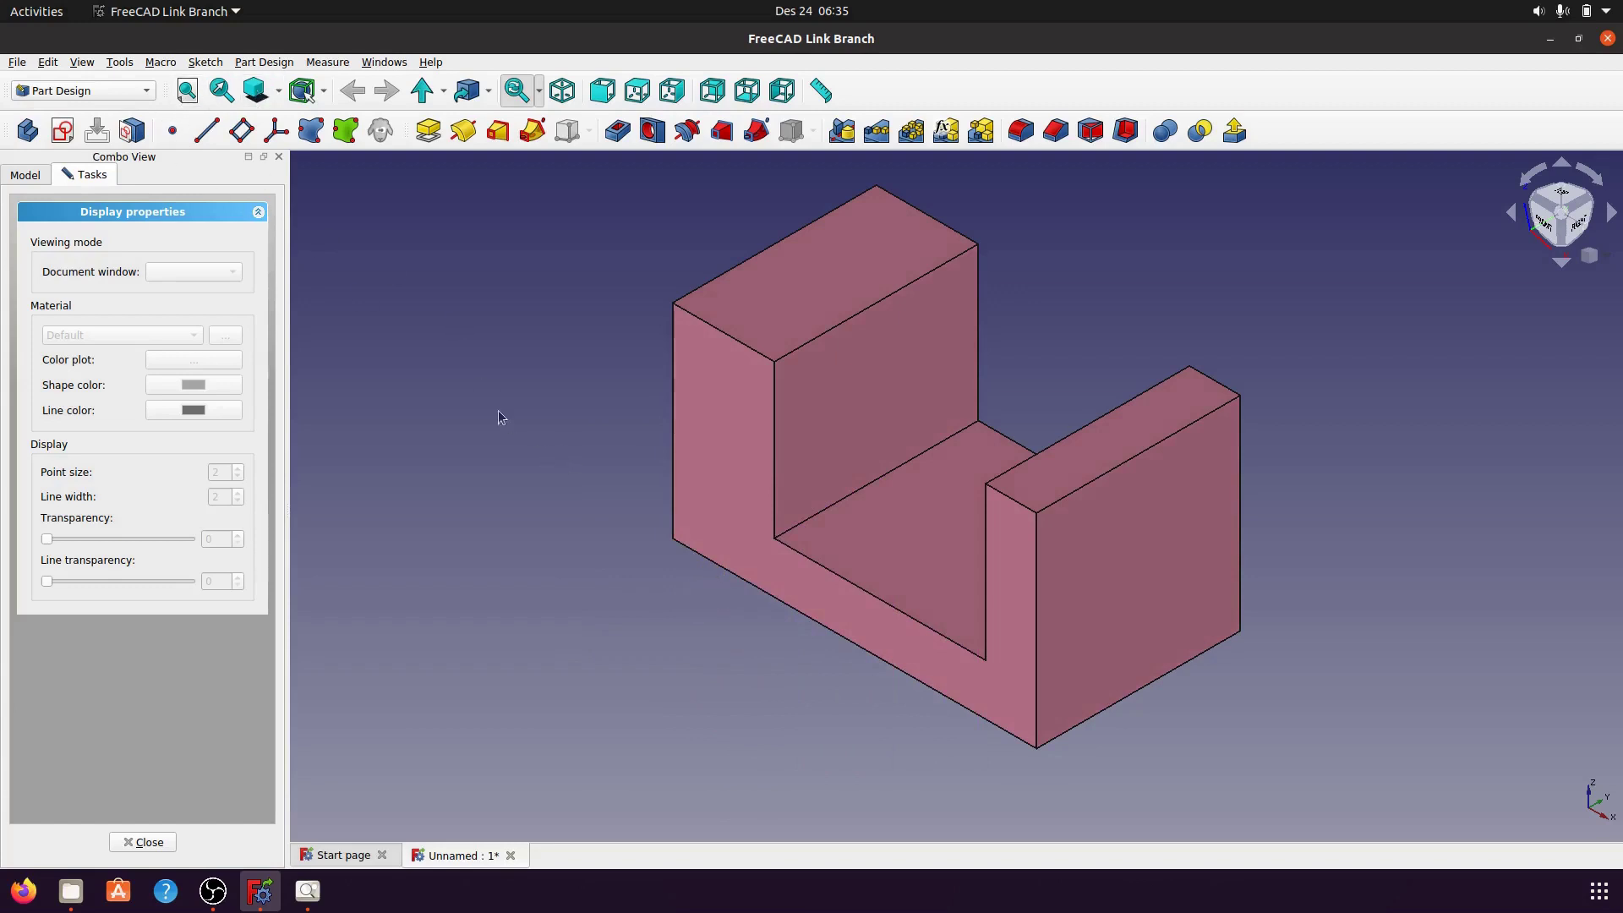
click(142, 842)
click(308, 892)
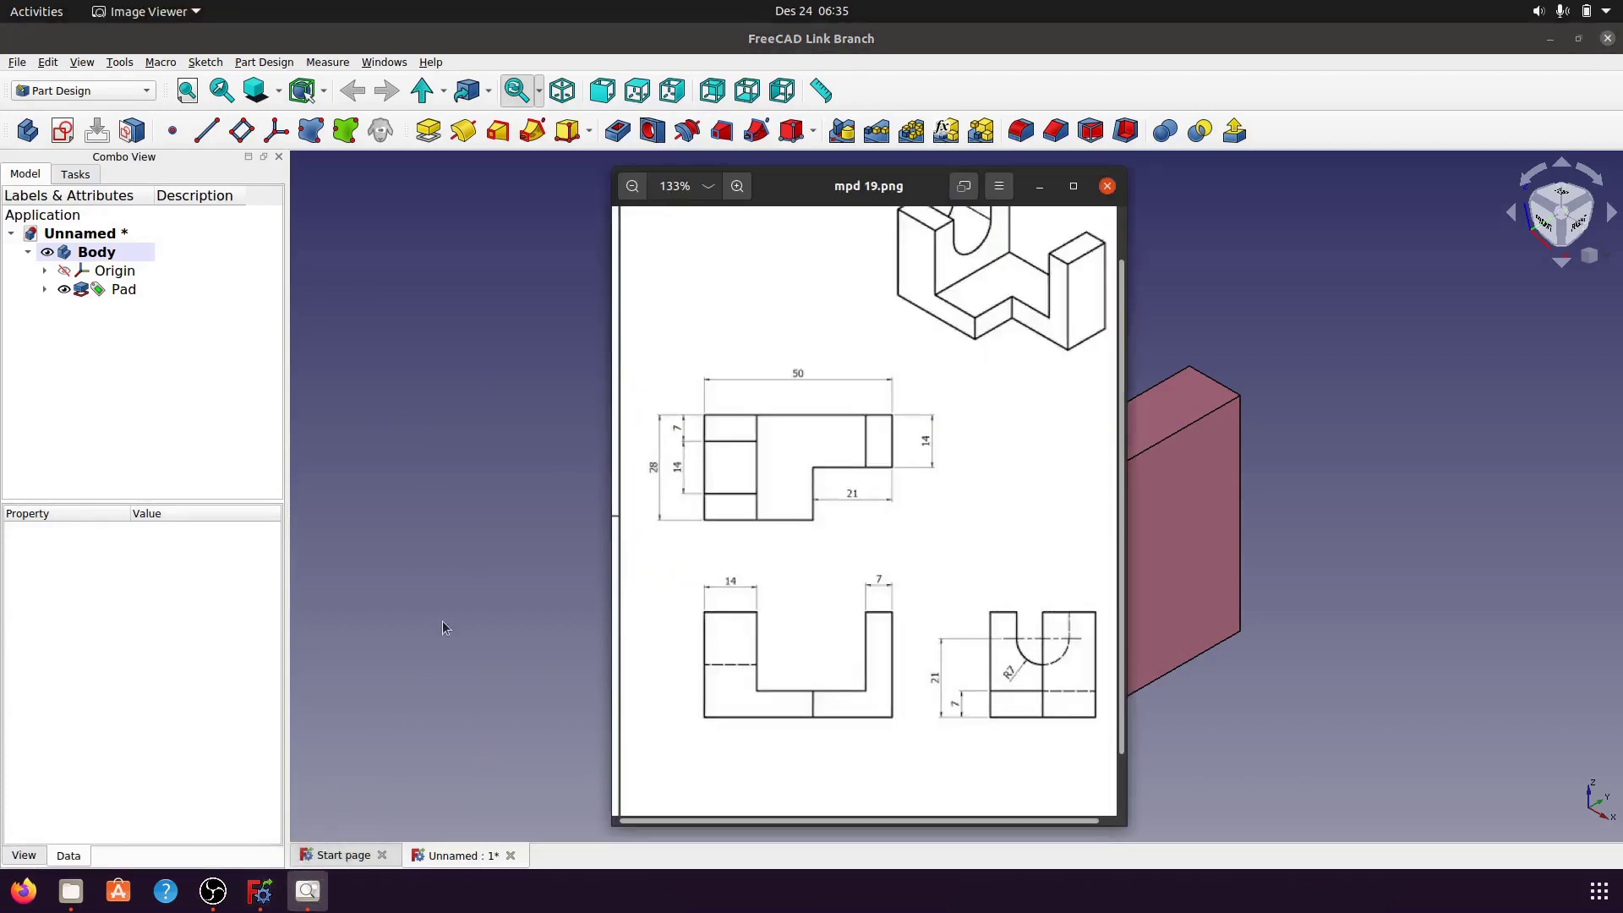
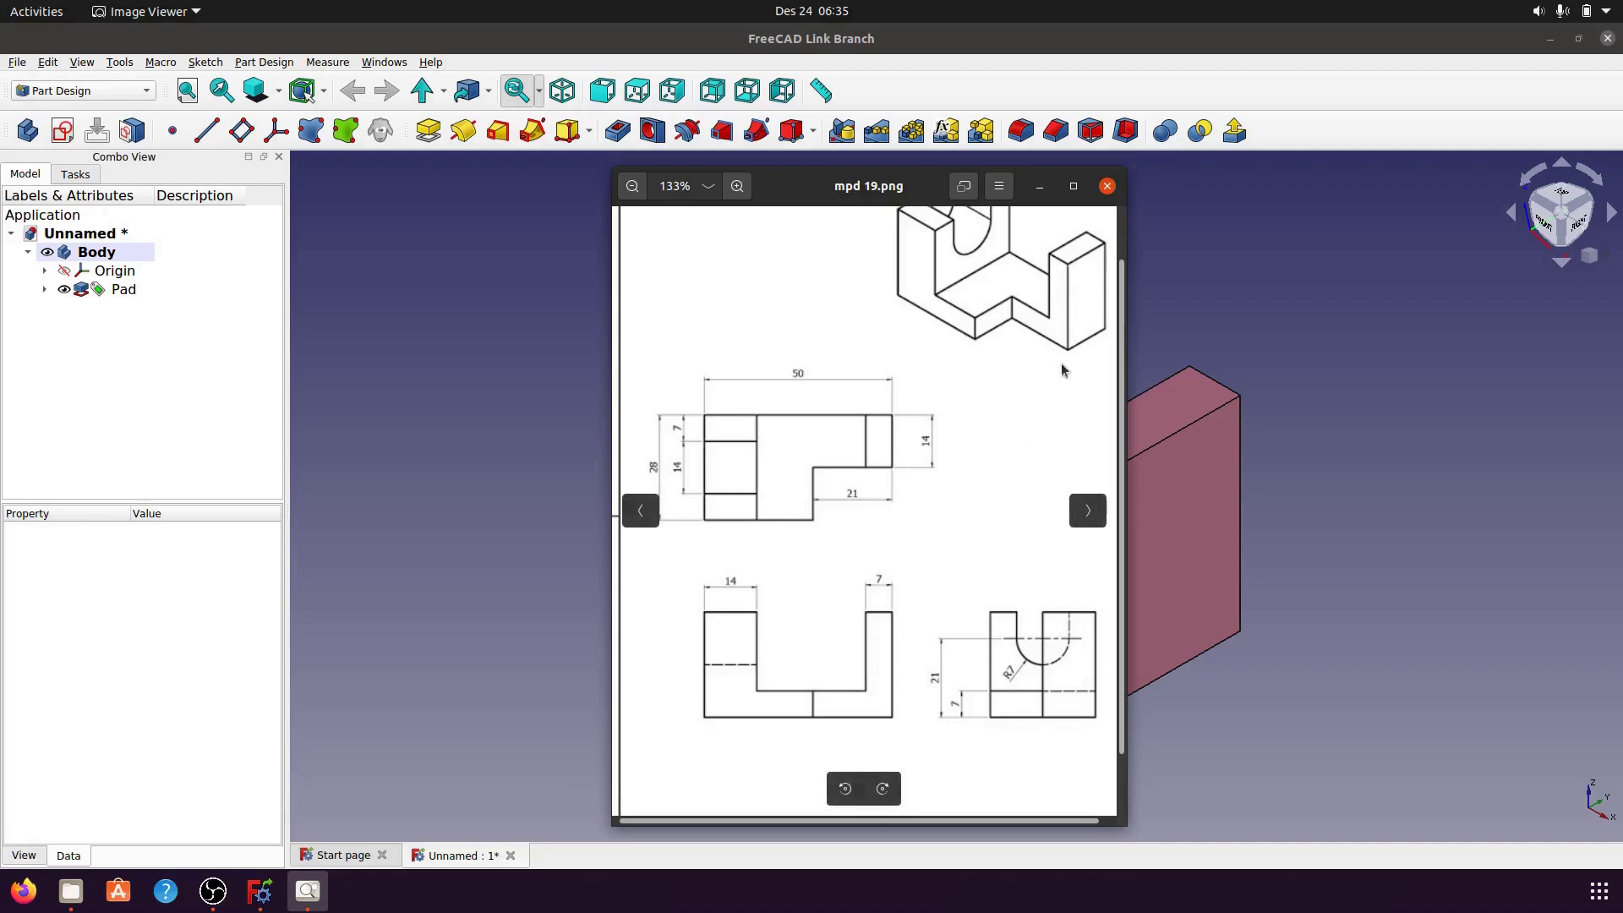
- Hide the reference drawing and start a new sketch on the short block's top face
click(1040, 186)
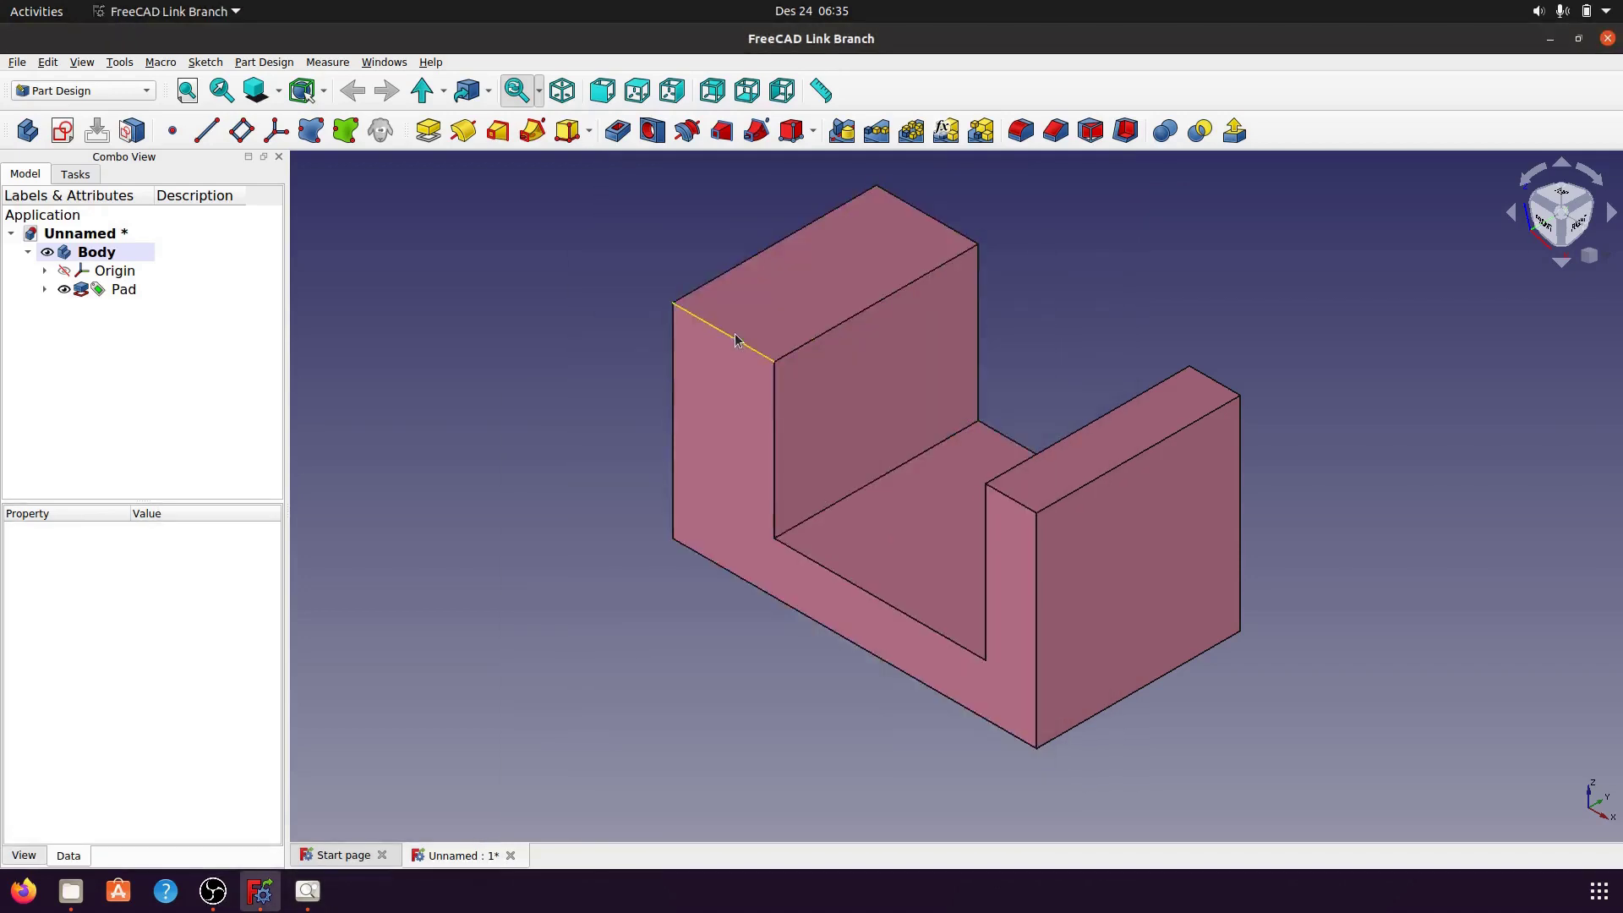
click(1049, 478)
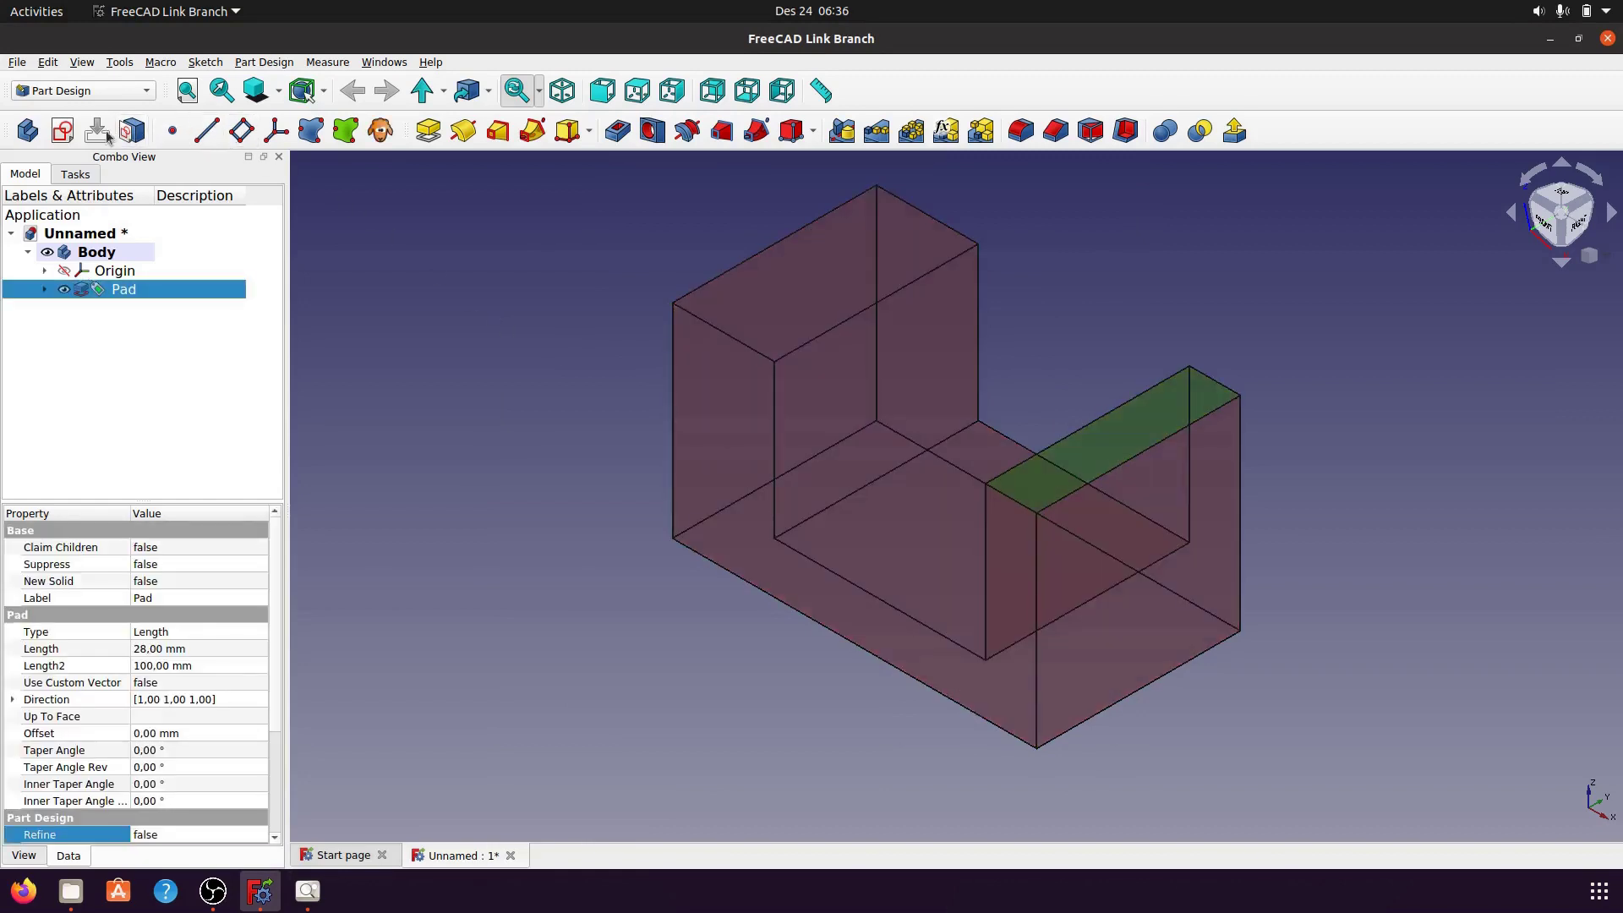
click(61, 130)
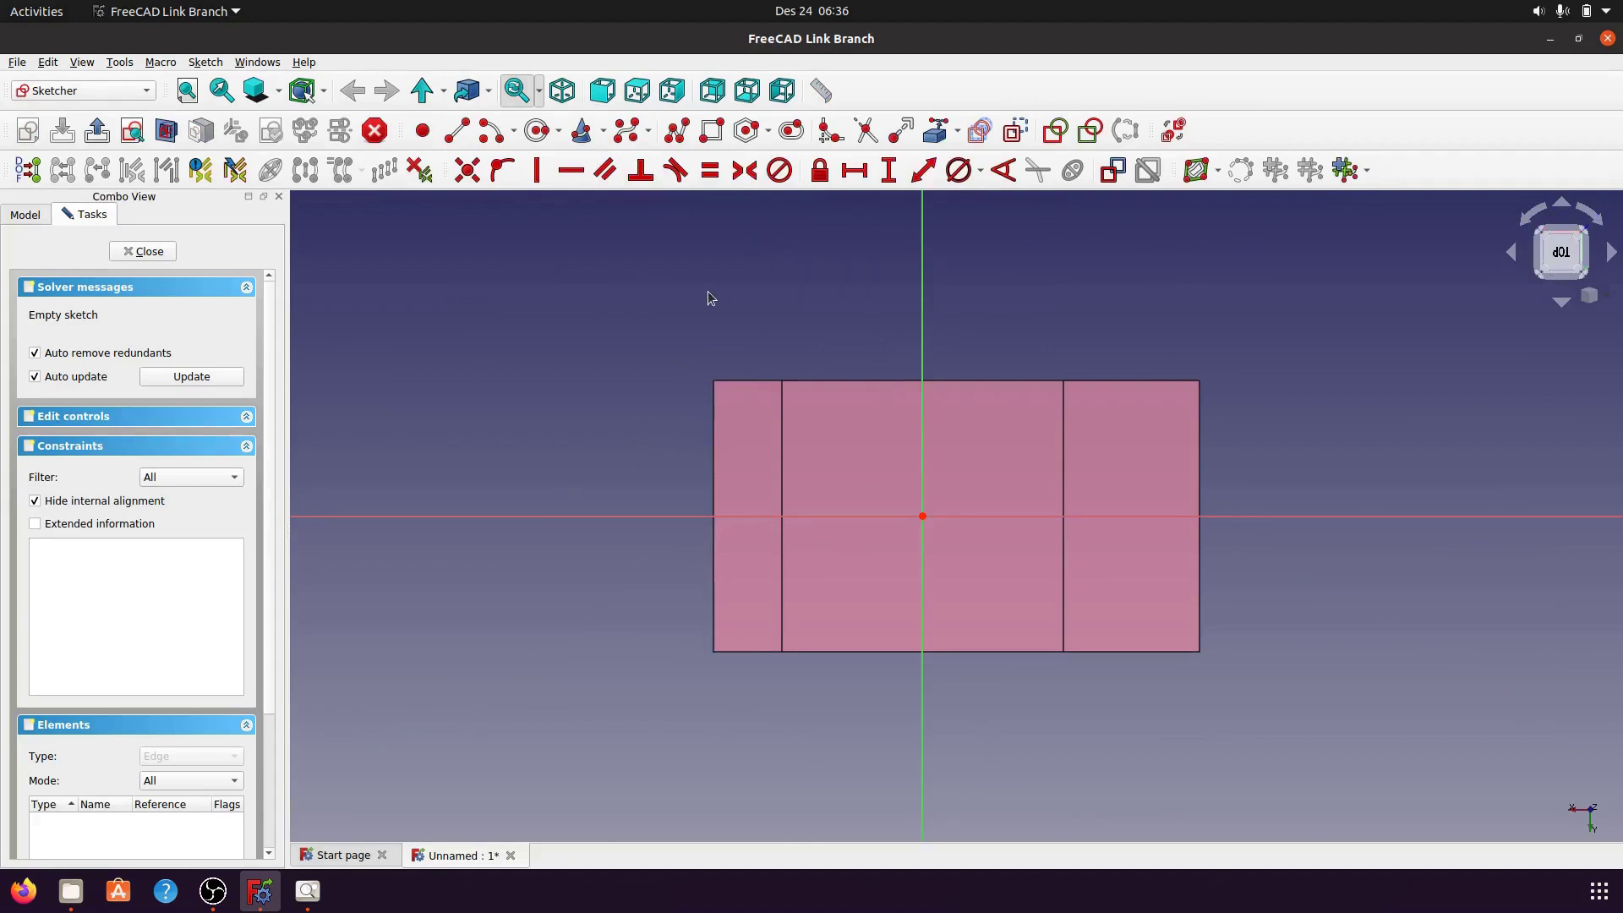
- Draw a rough rectangle near the upper-left end of the face
click(713, 131)
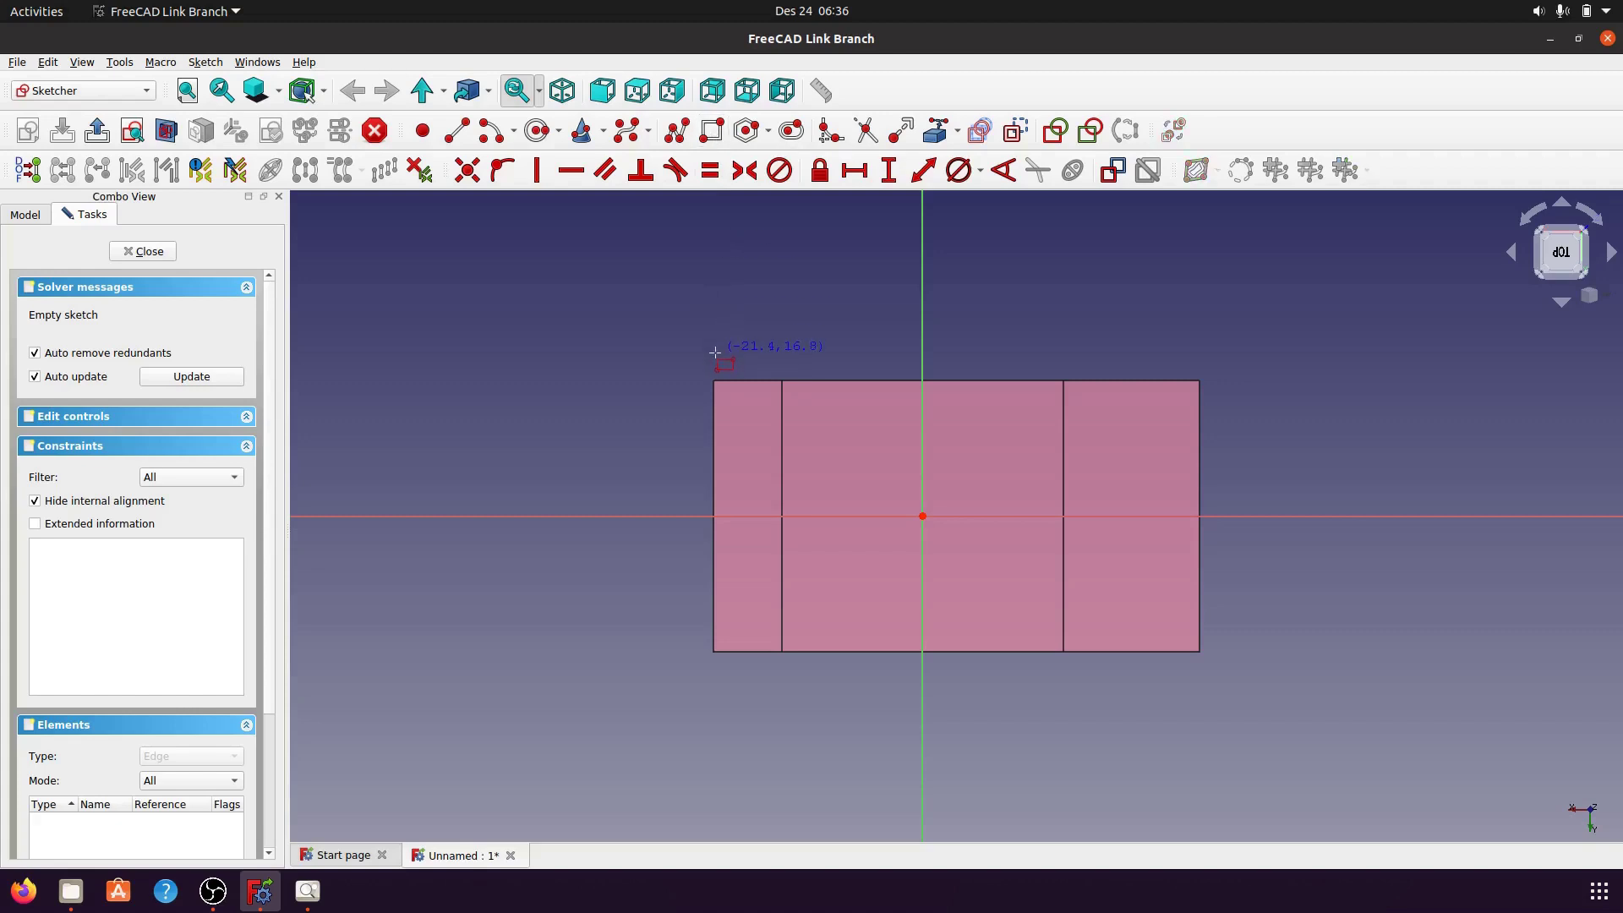
click(719, 390)
click(853, 508)
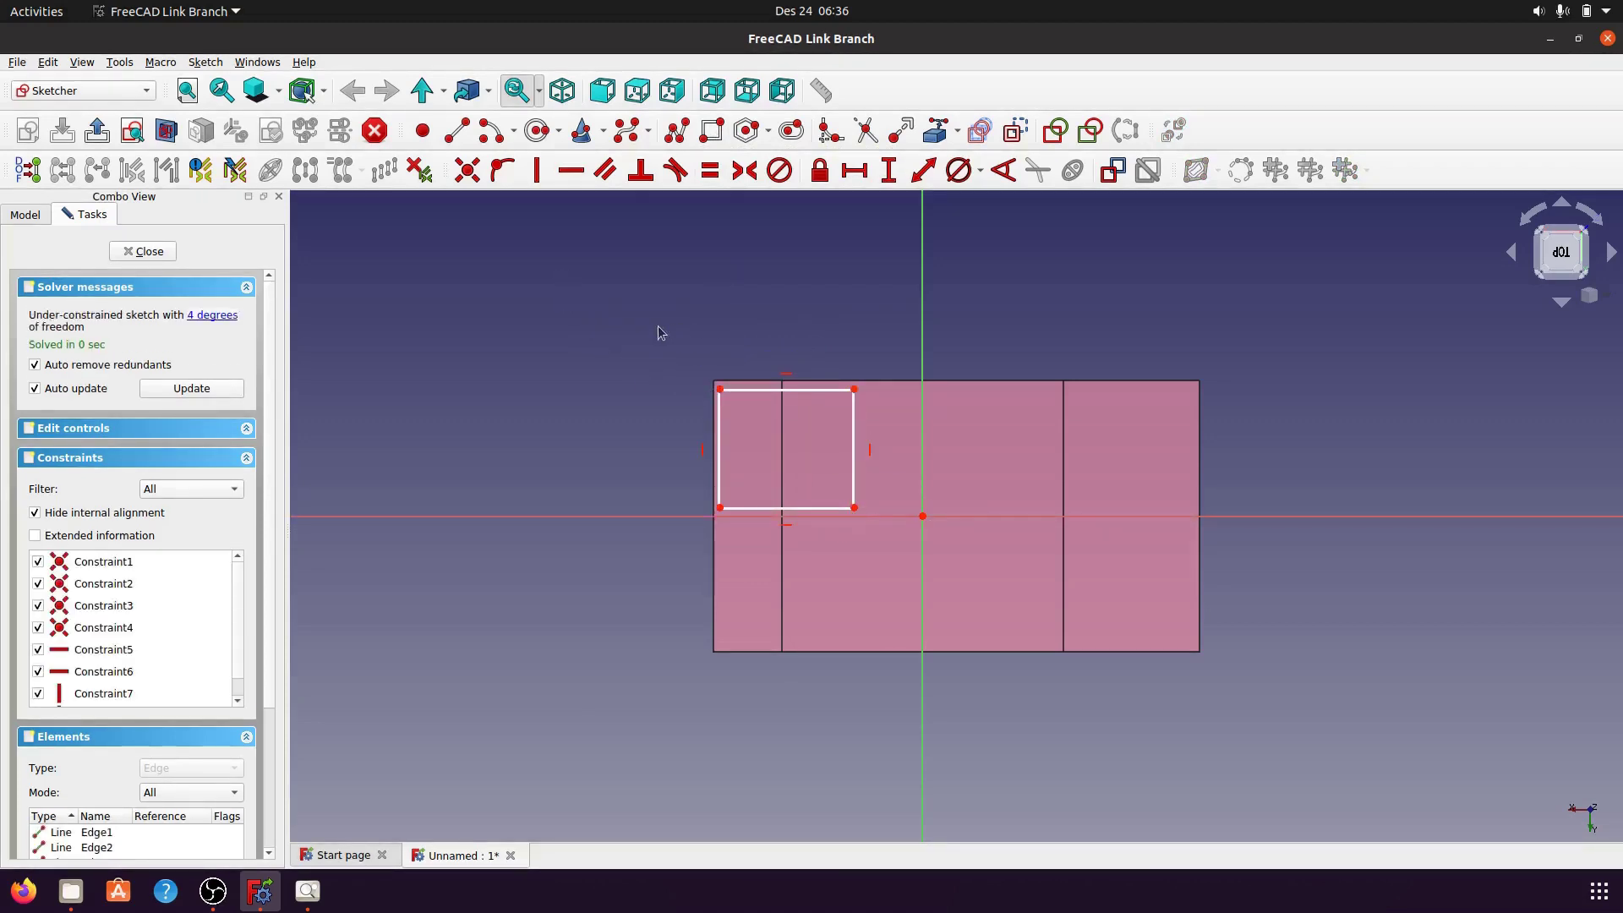
scroll(589, 412, up, 3)
scroll(541, 404, down, 2)
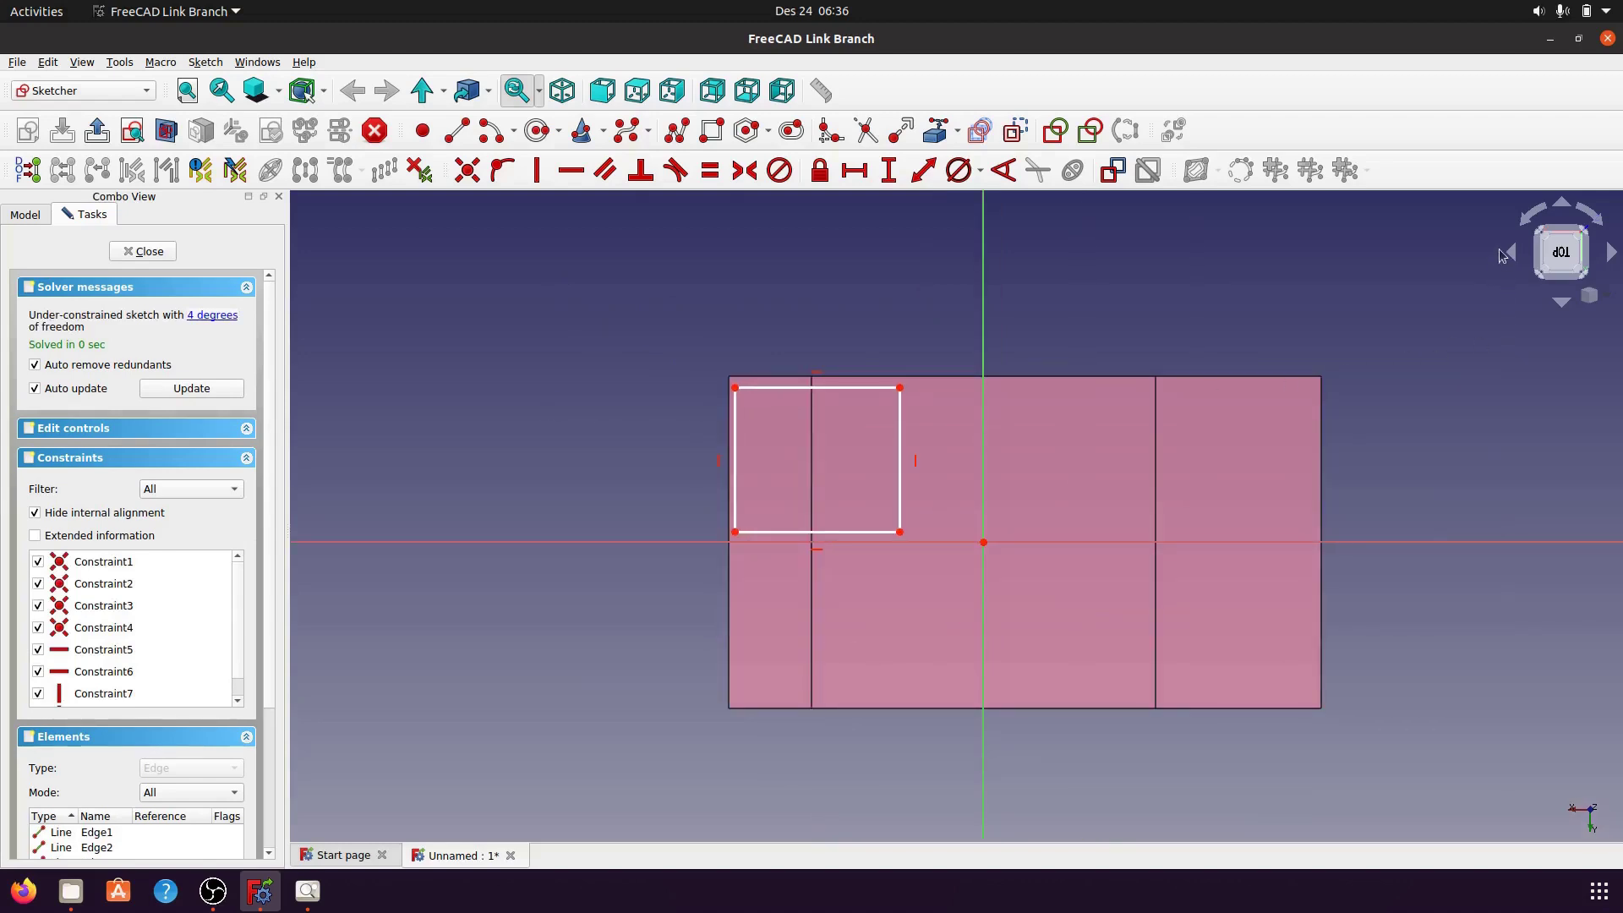
- Rotate and pan the sketch view, checking the rectangle against the reference drawing
click(1533, 216)
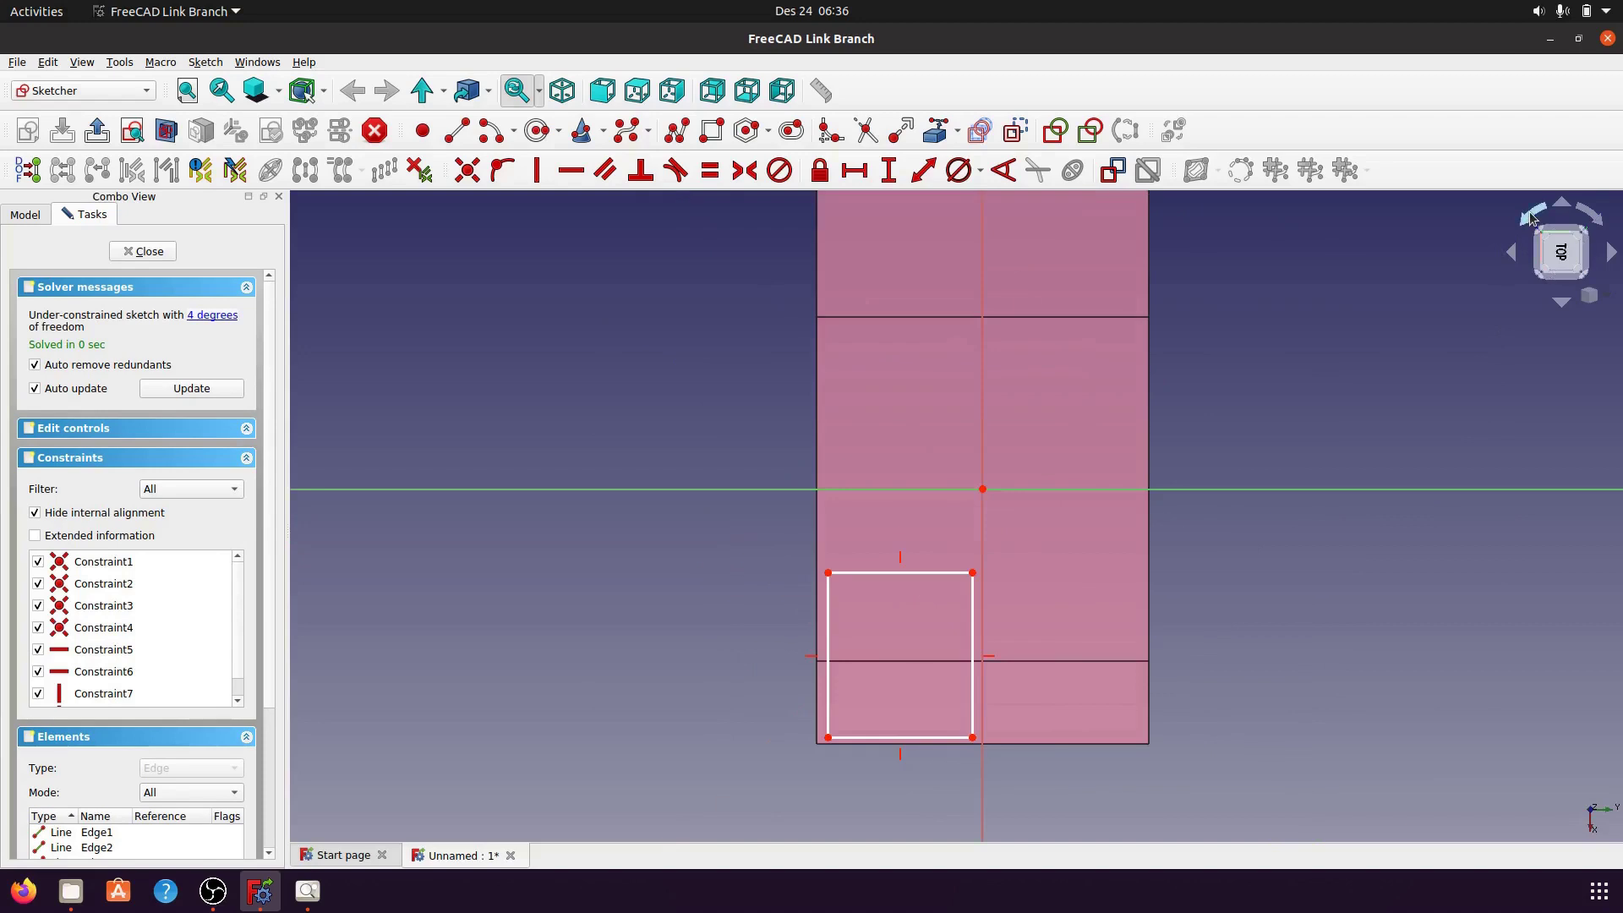
click(1533, 216)
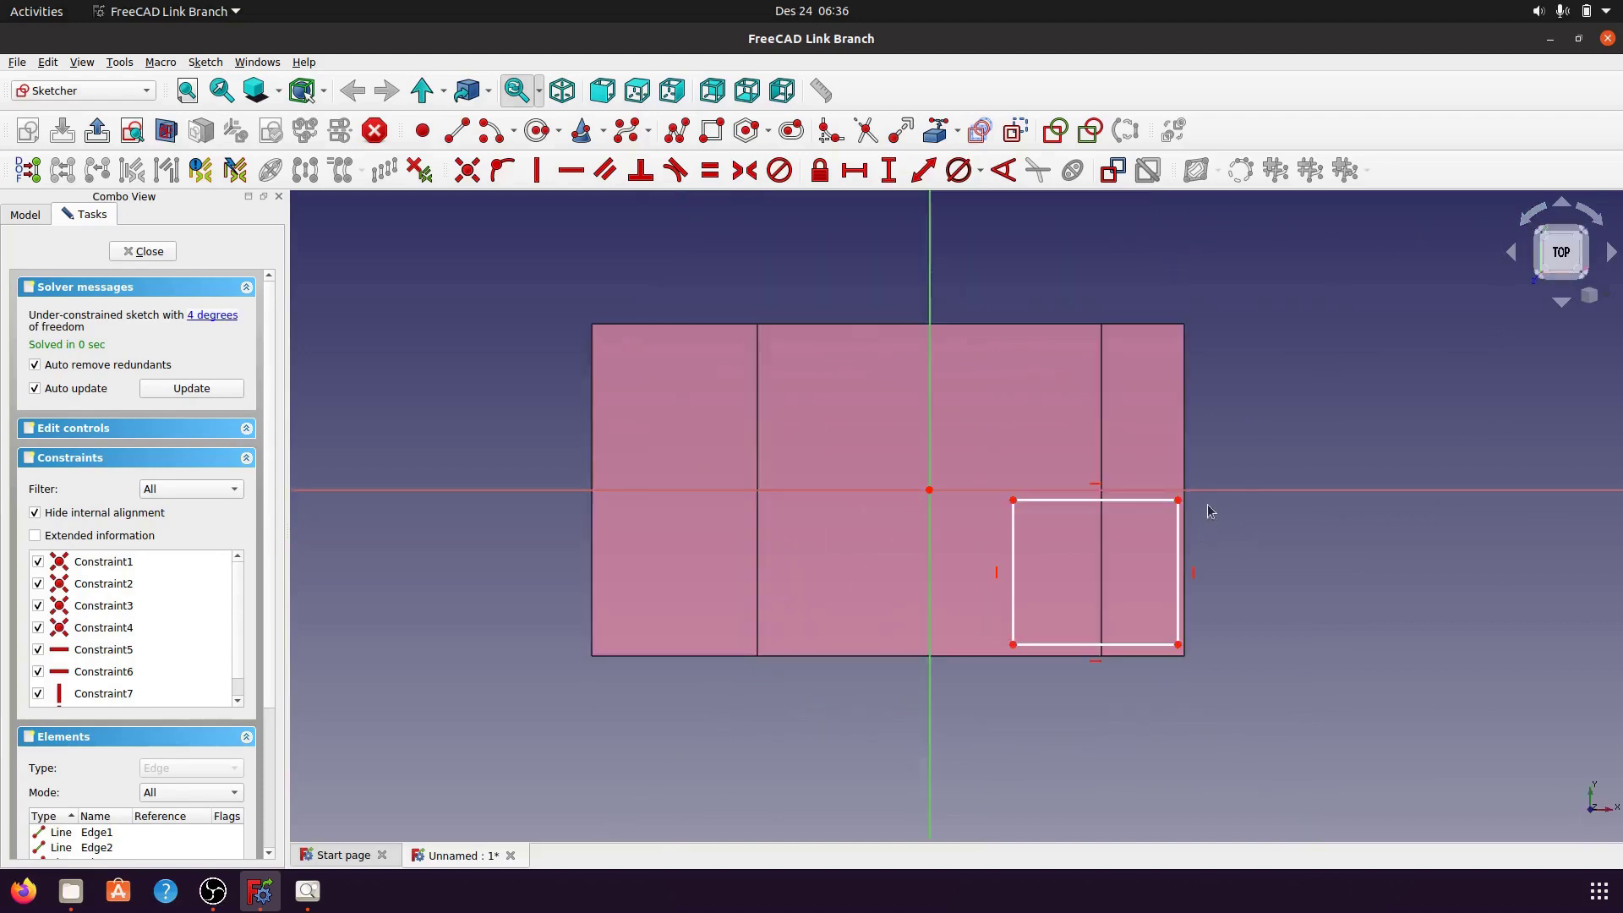
middle_drag(1254, 630, 1160, 588)
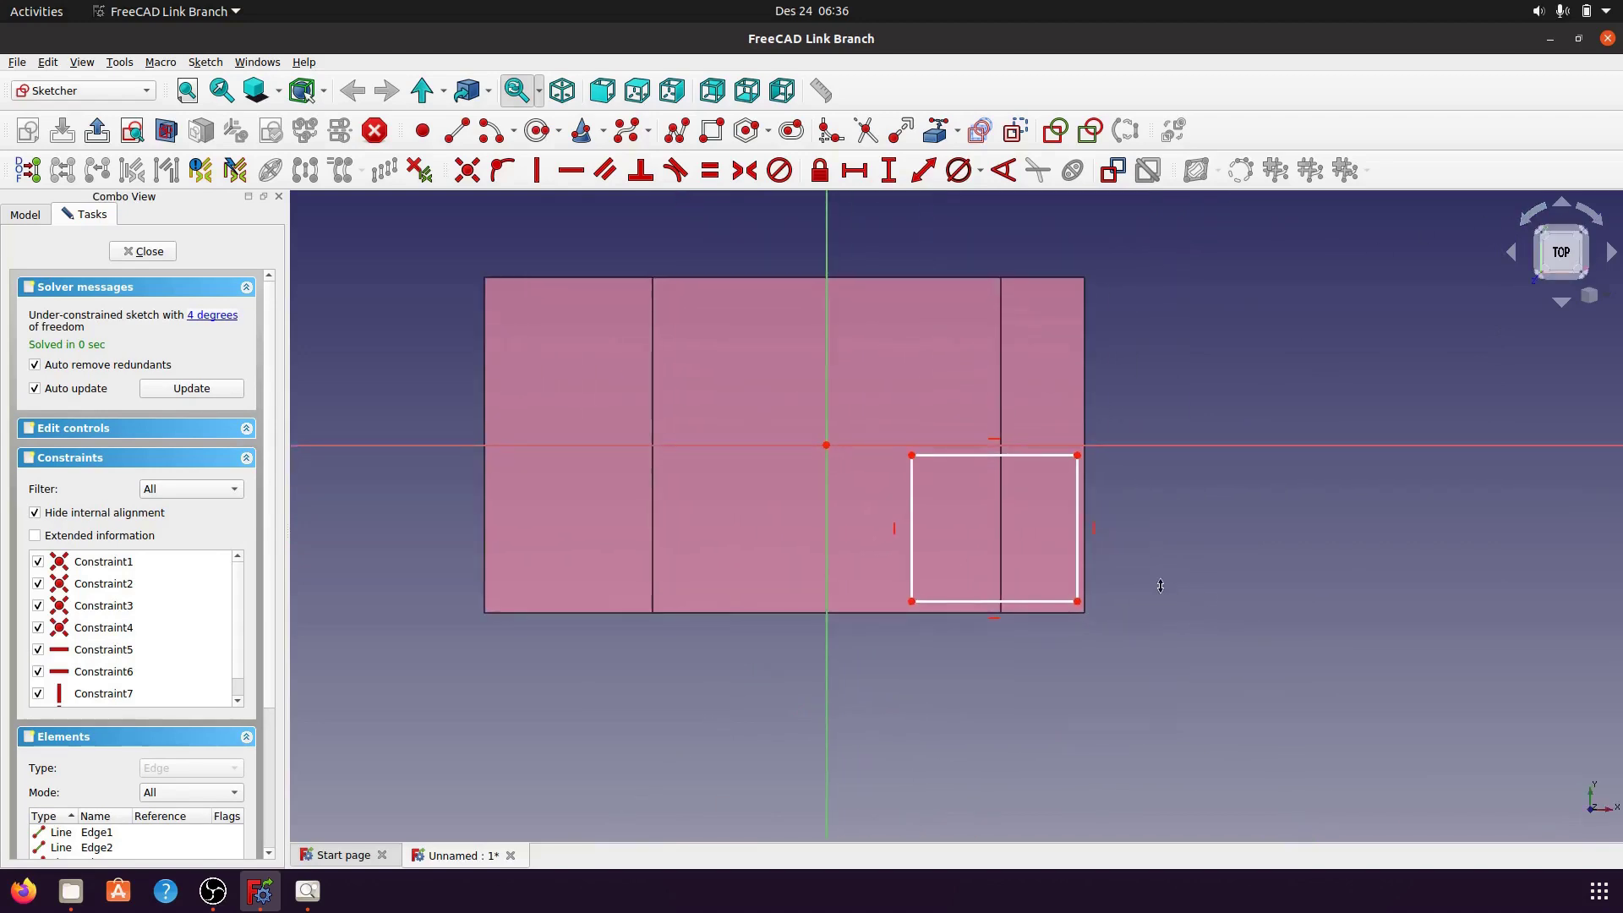
click(306, 891)
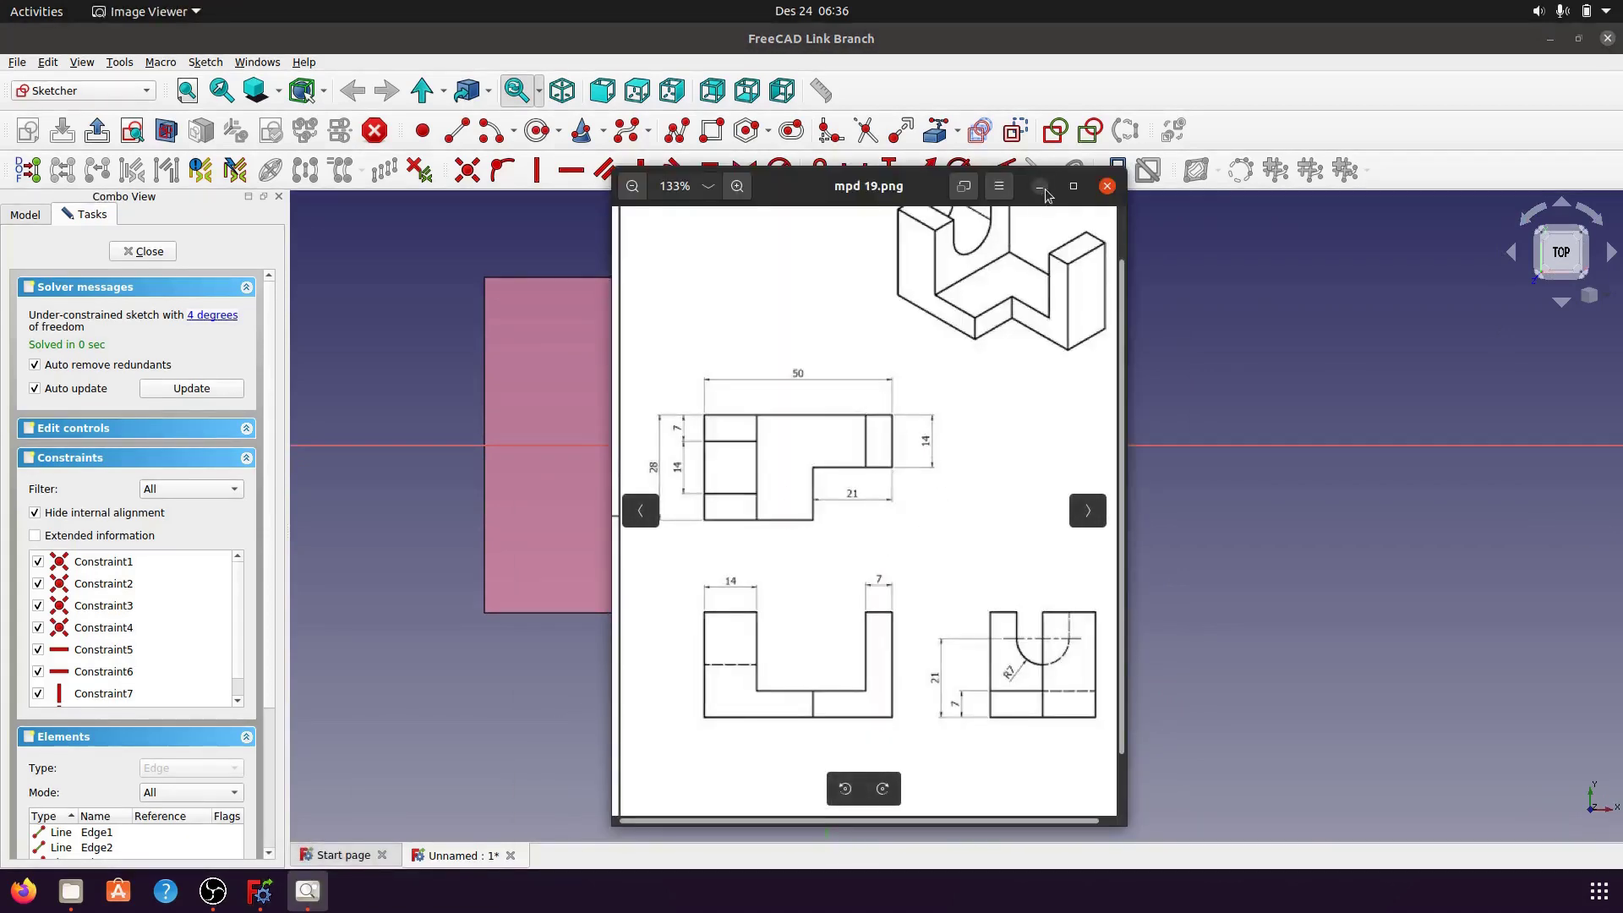
drag(1048, 186, 1050, 200)
click(1230, 338)
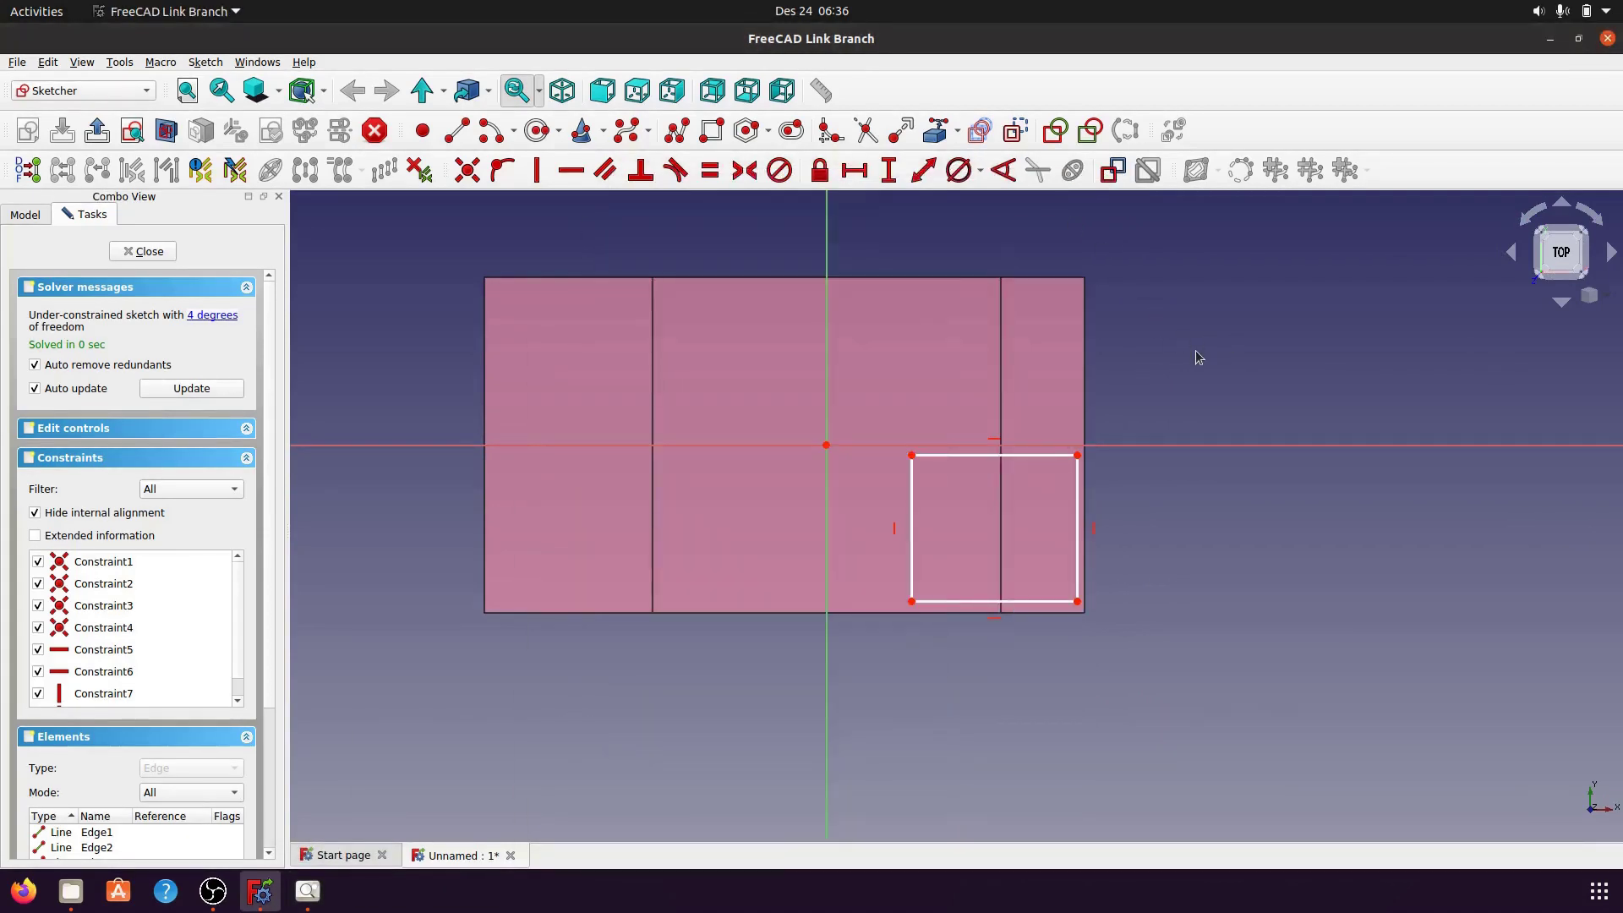
click(1598, 222)
click(1598, 222)
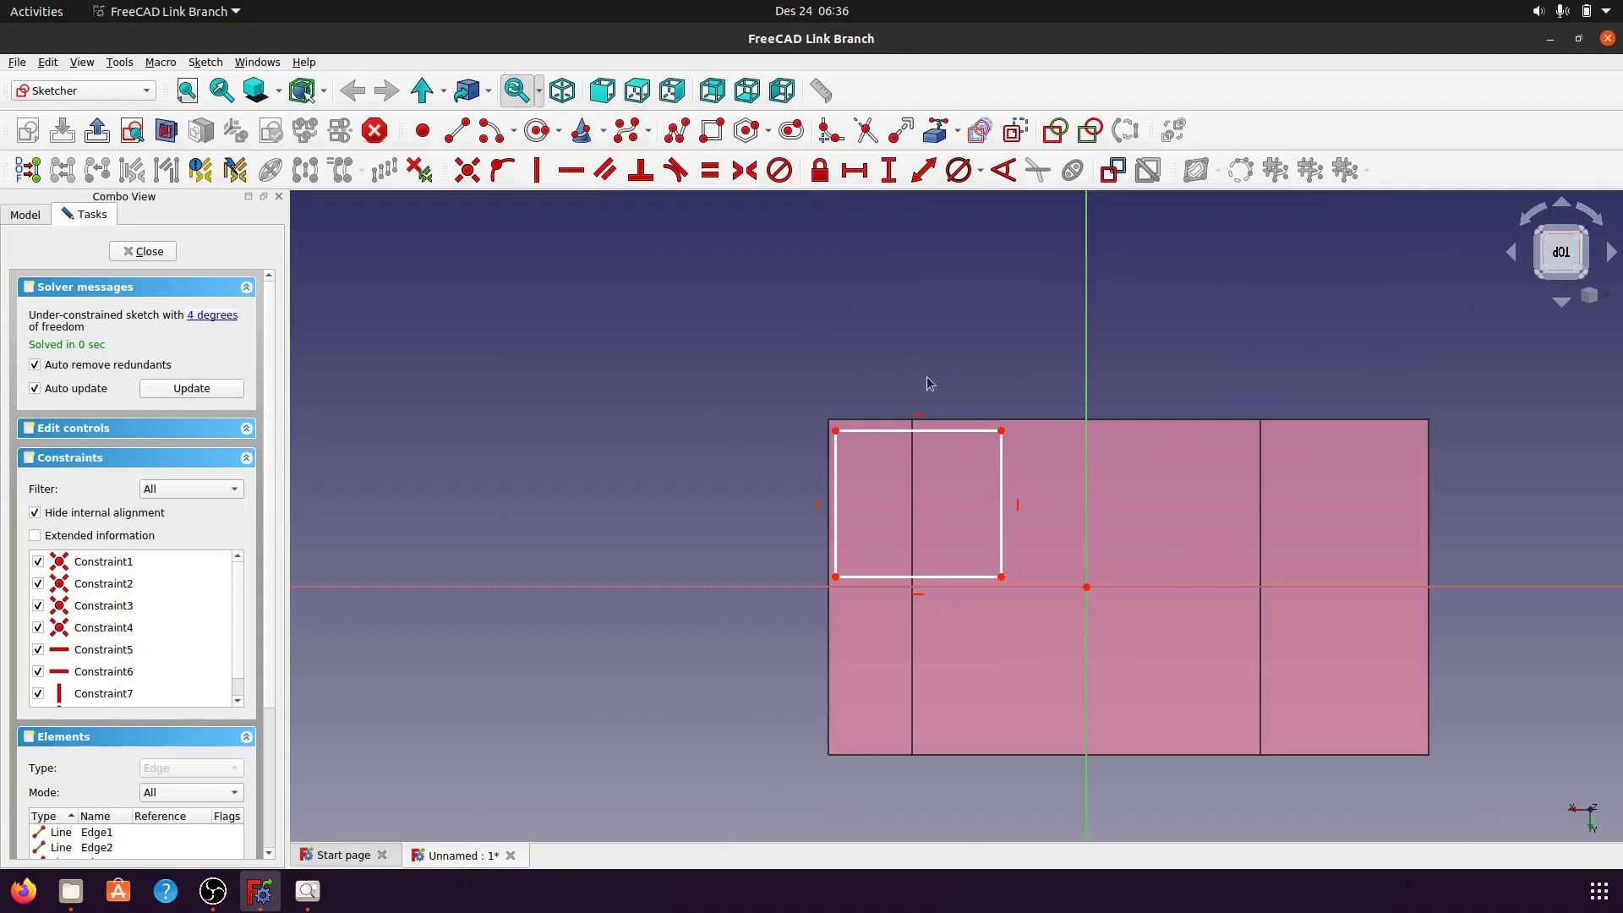
scroll(969, 364, up, 3)
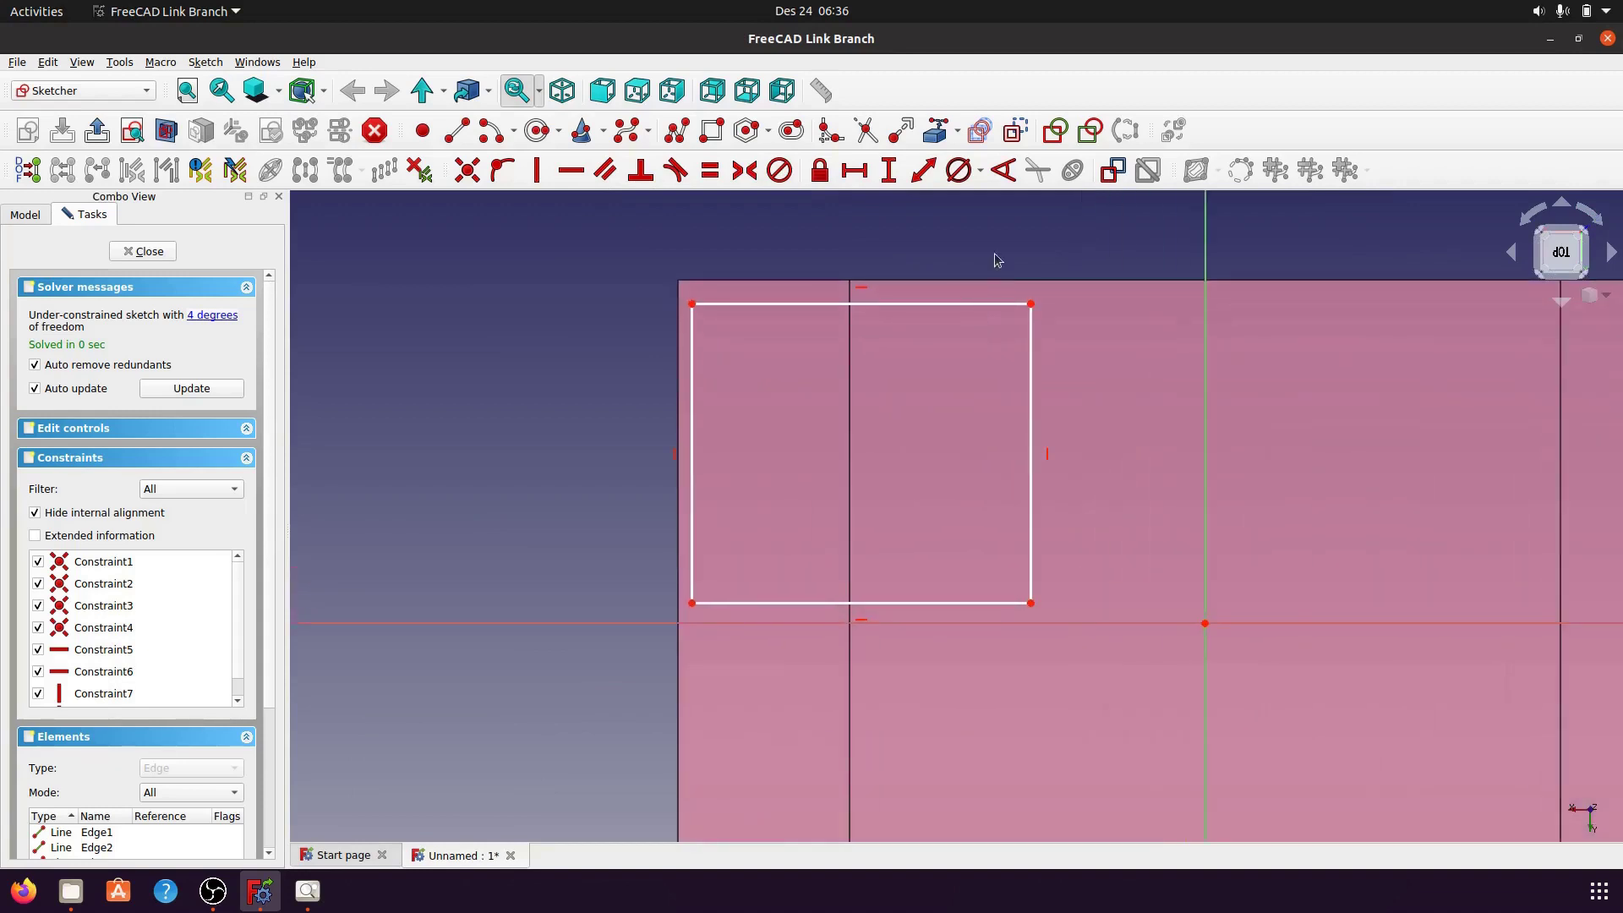
scroll(983, 293, down, 1)
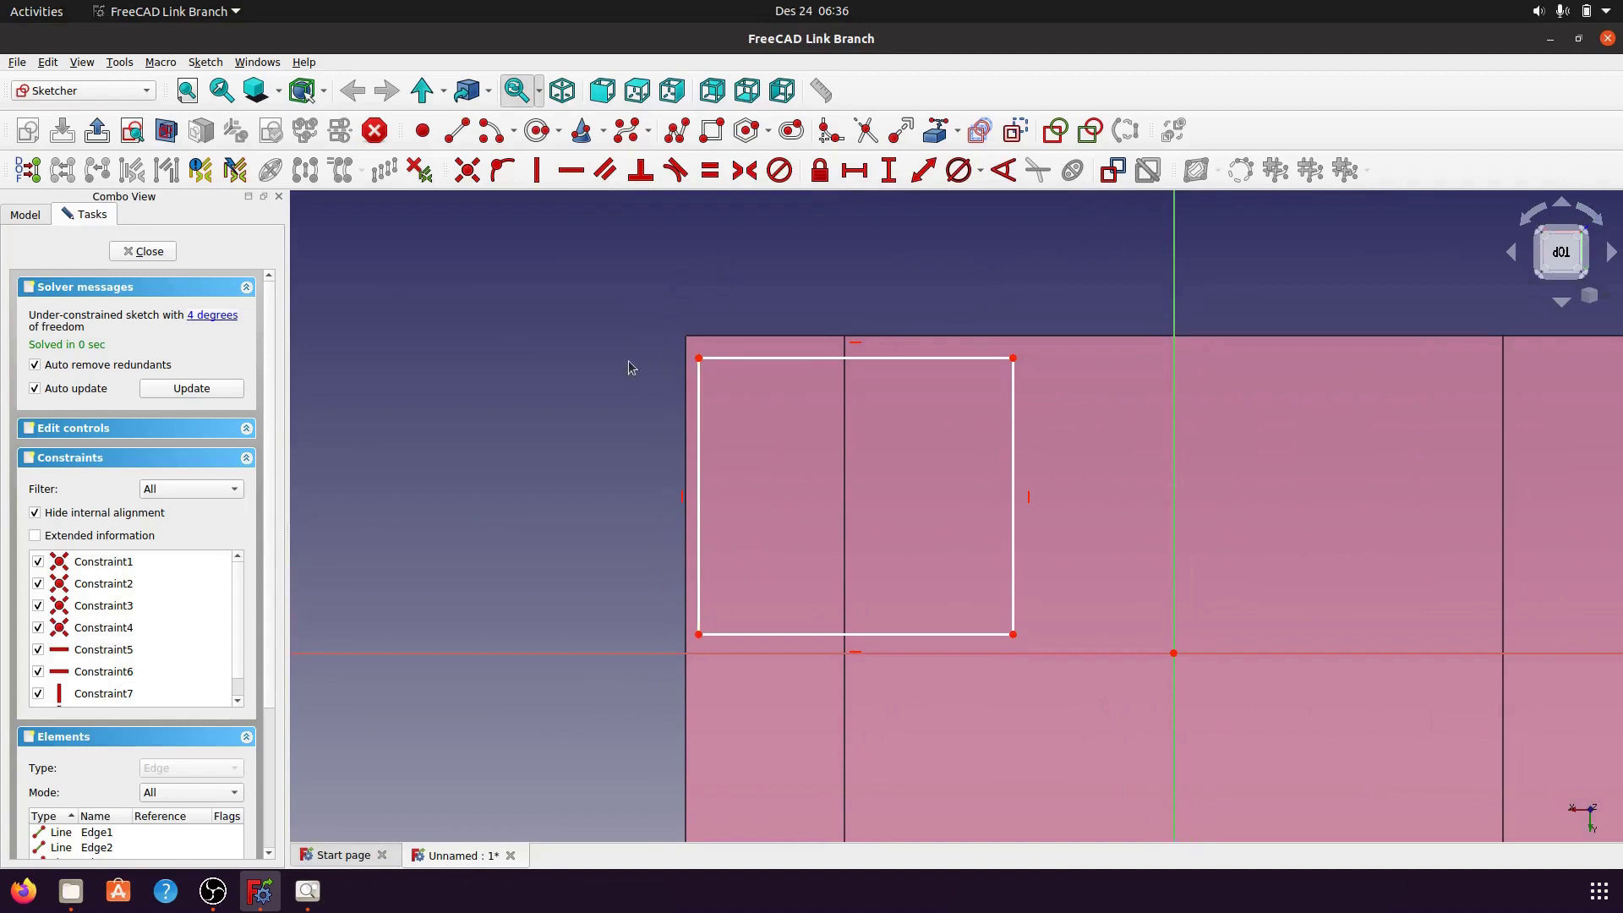
- Give the rectangle's top edge a 21 mm horizontal length and shift it right
click(749, 357)
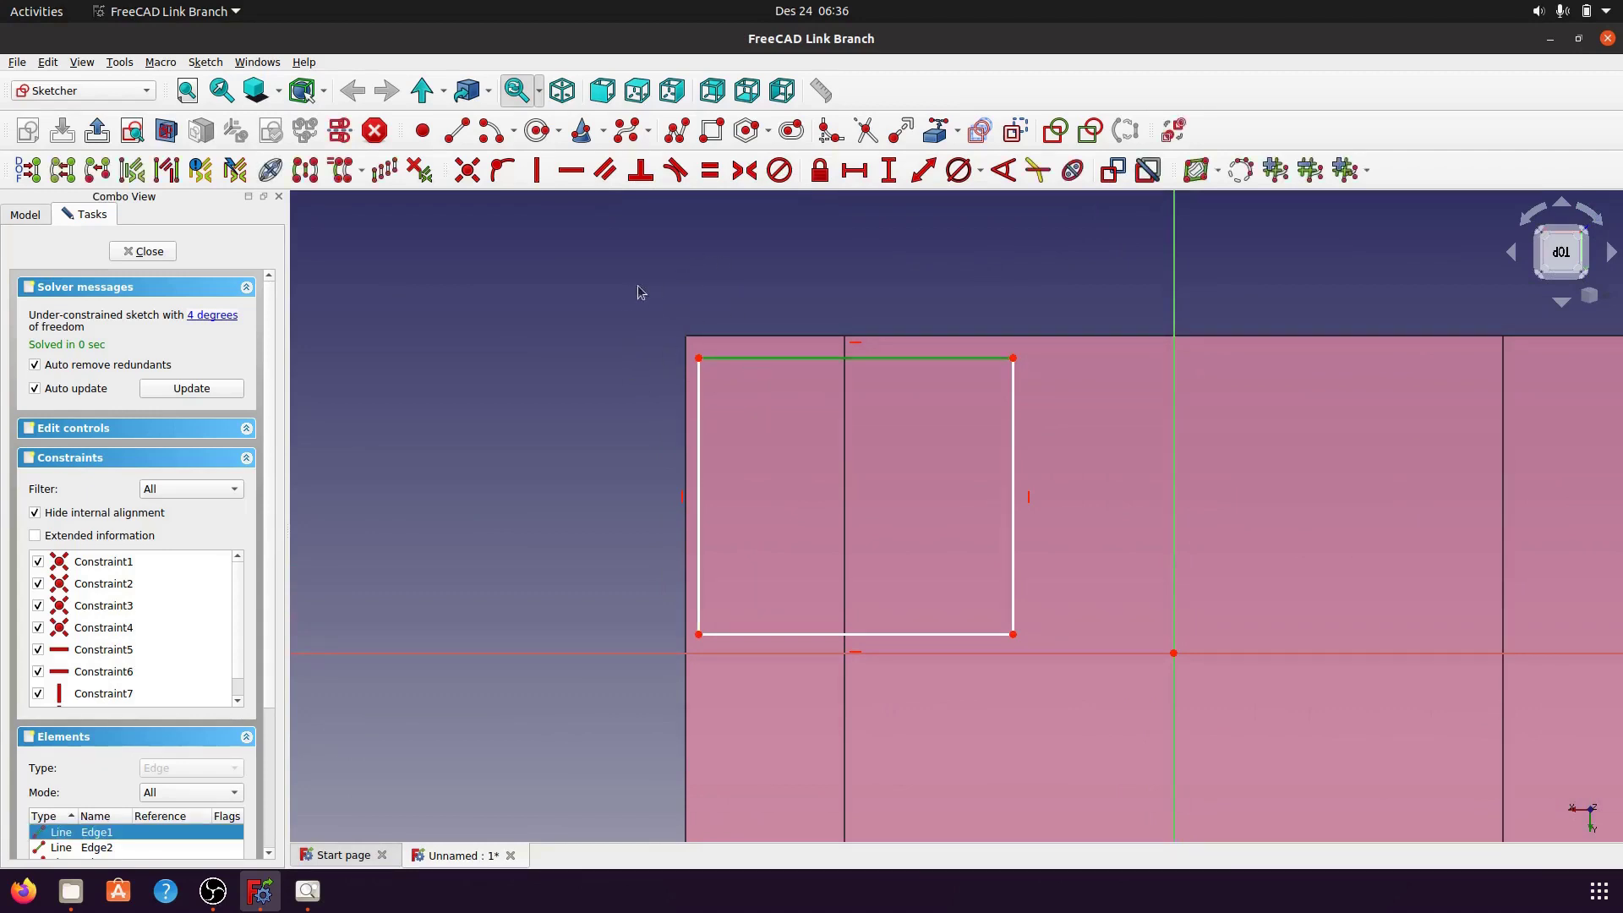
click(855, 169)
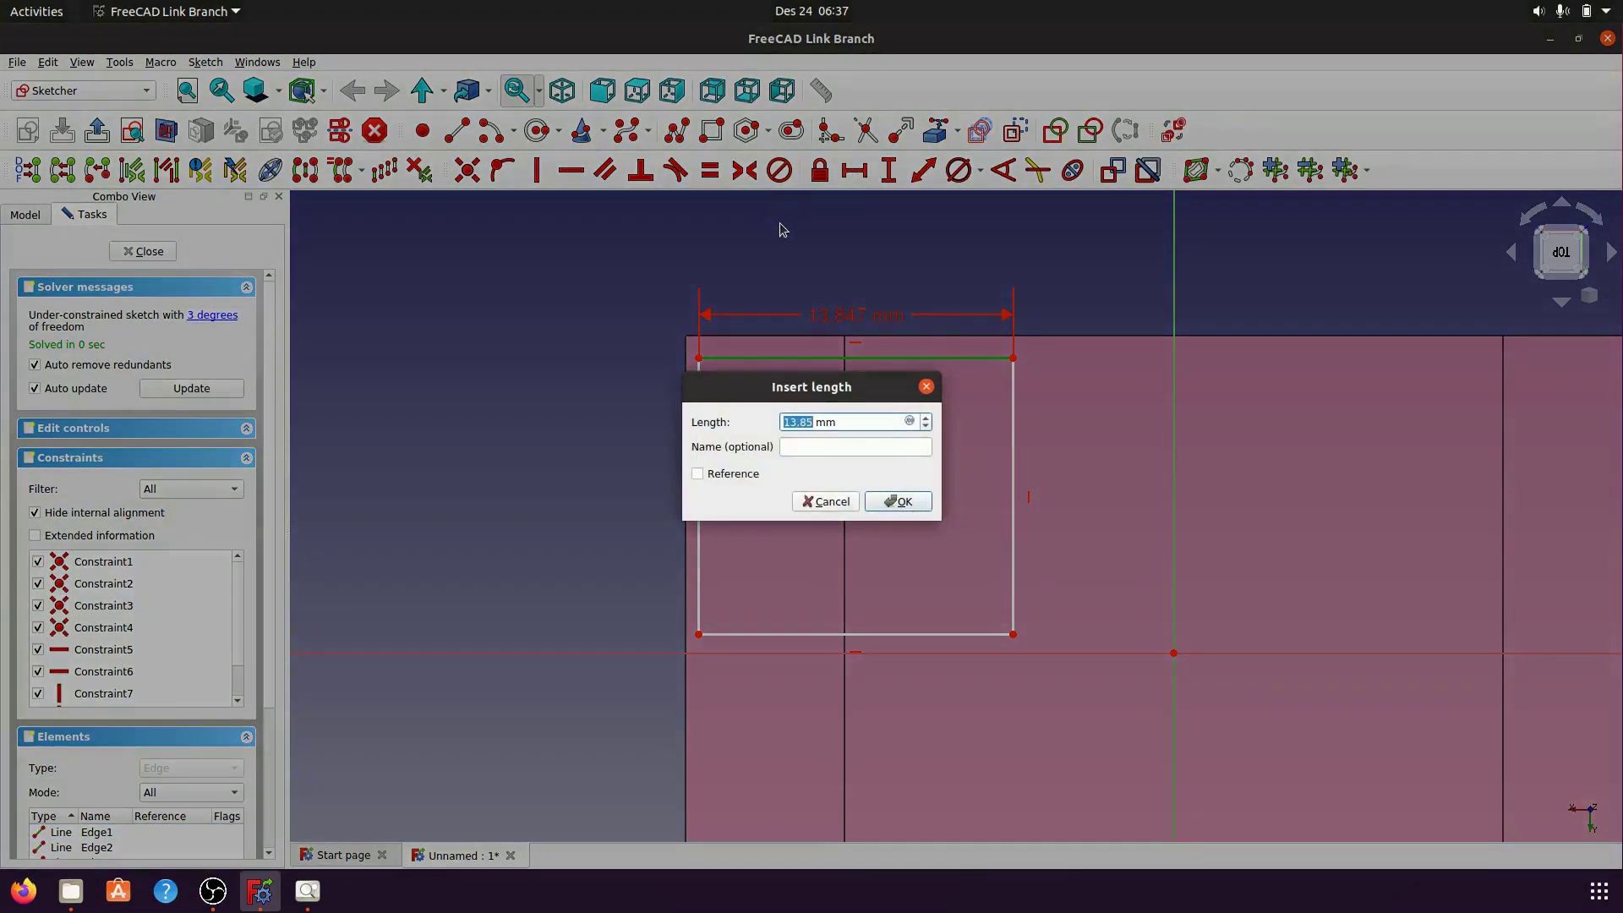
text(21)
click(906, 502)
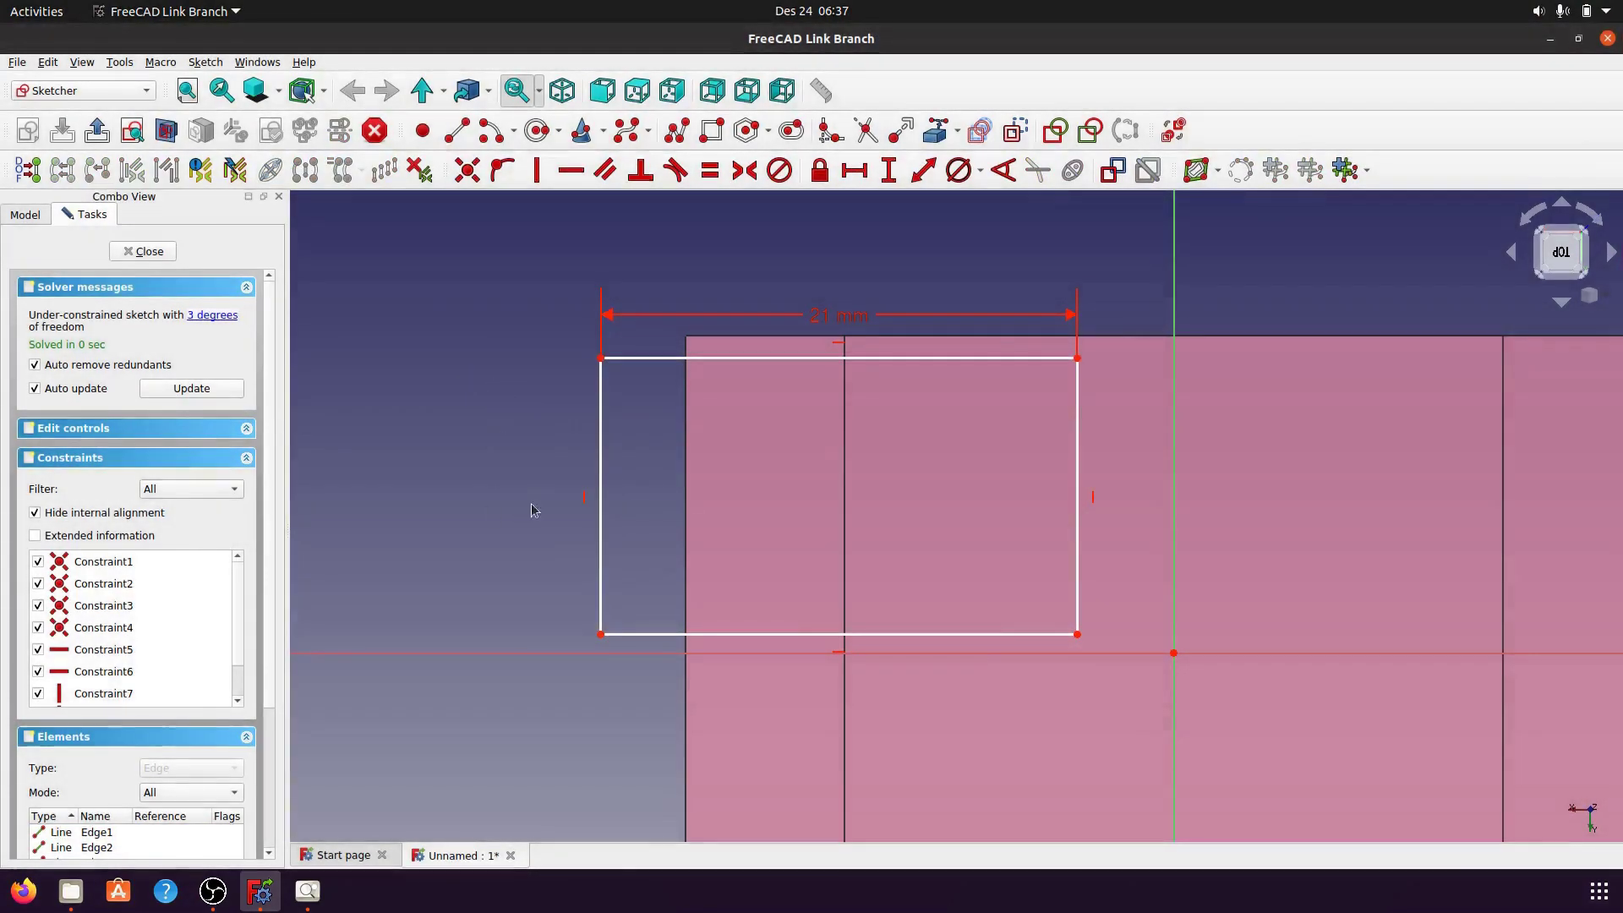
drag(604, 470, 716, 465)
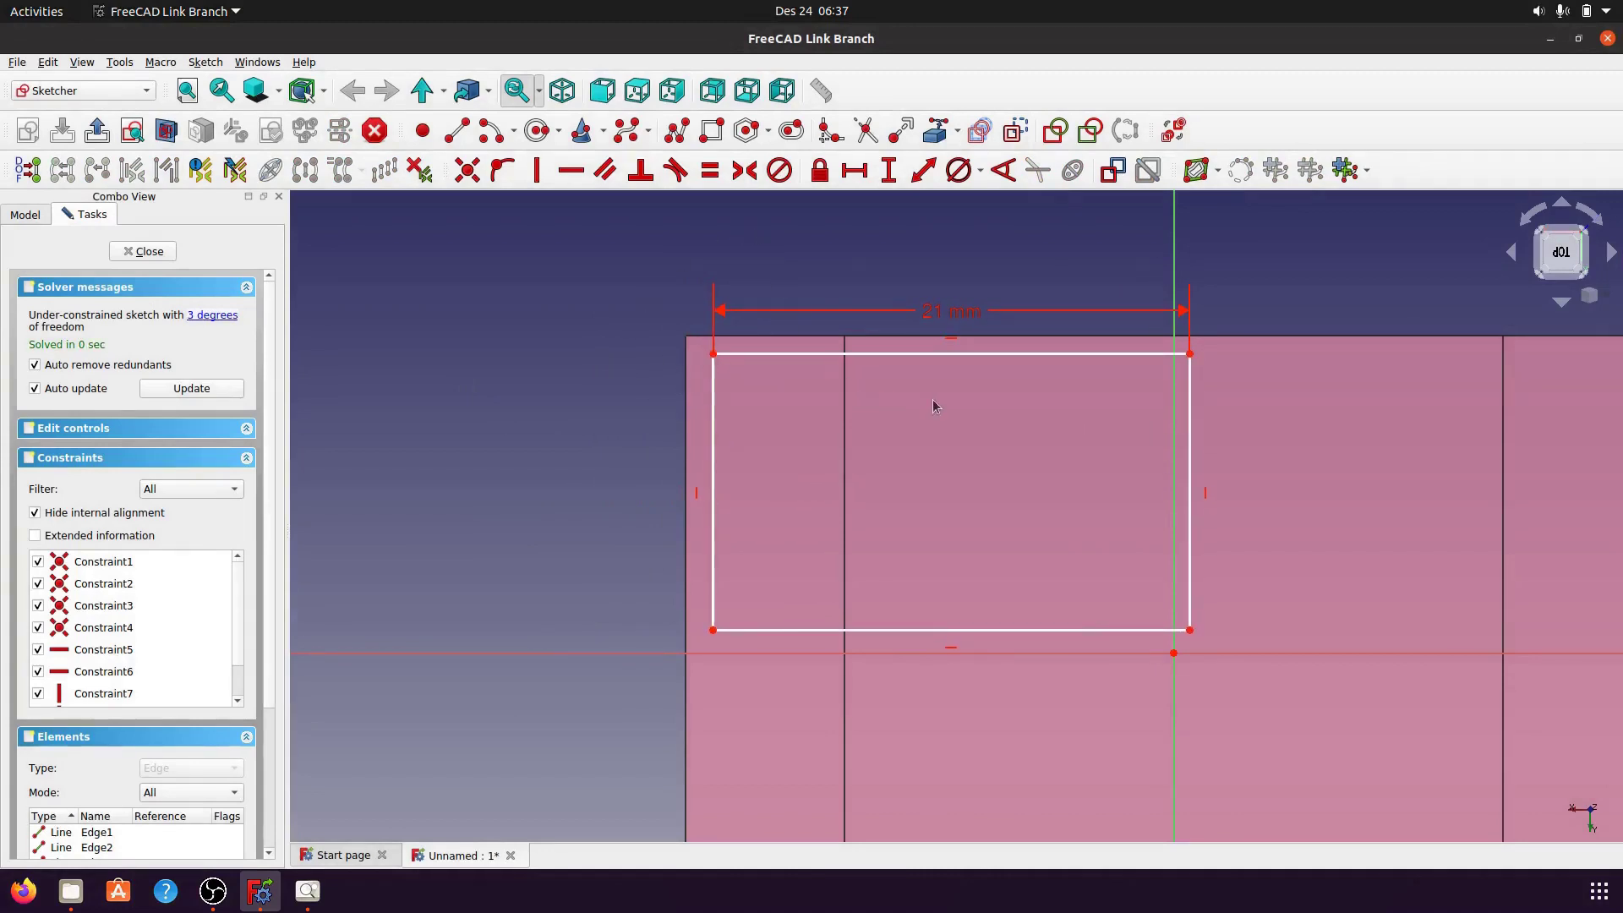
- Import the face's left and top edges and pin the rectangle's top-left corner to both
click(937, 134)
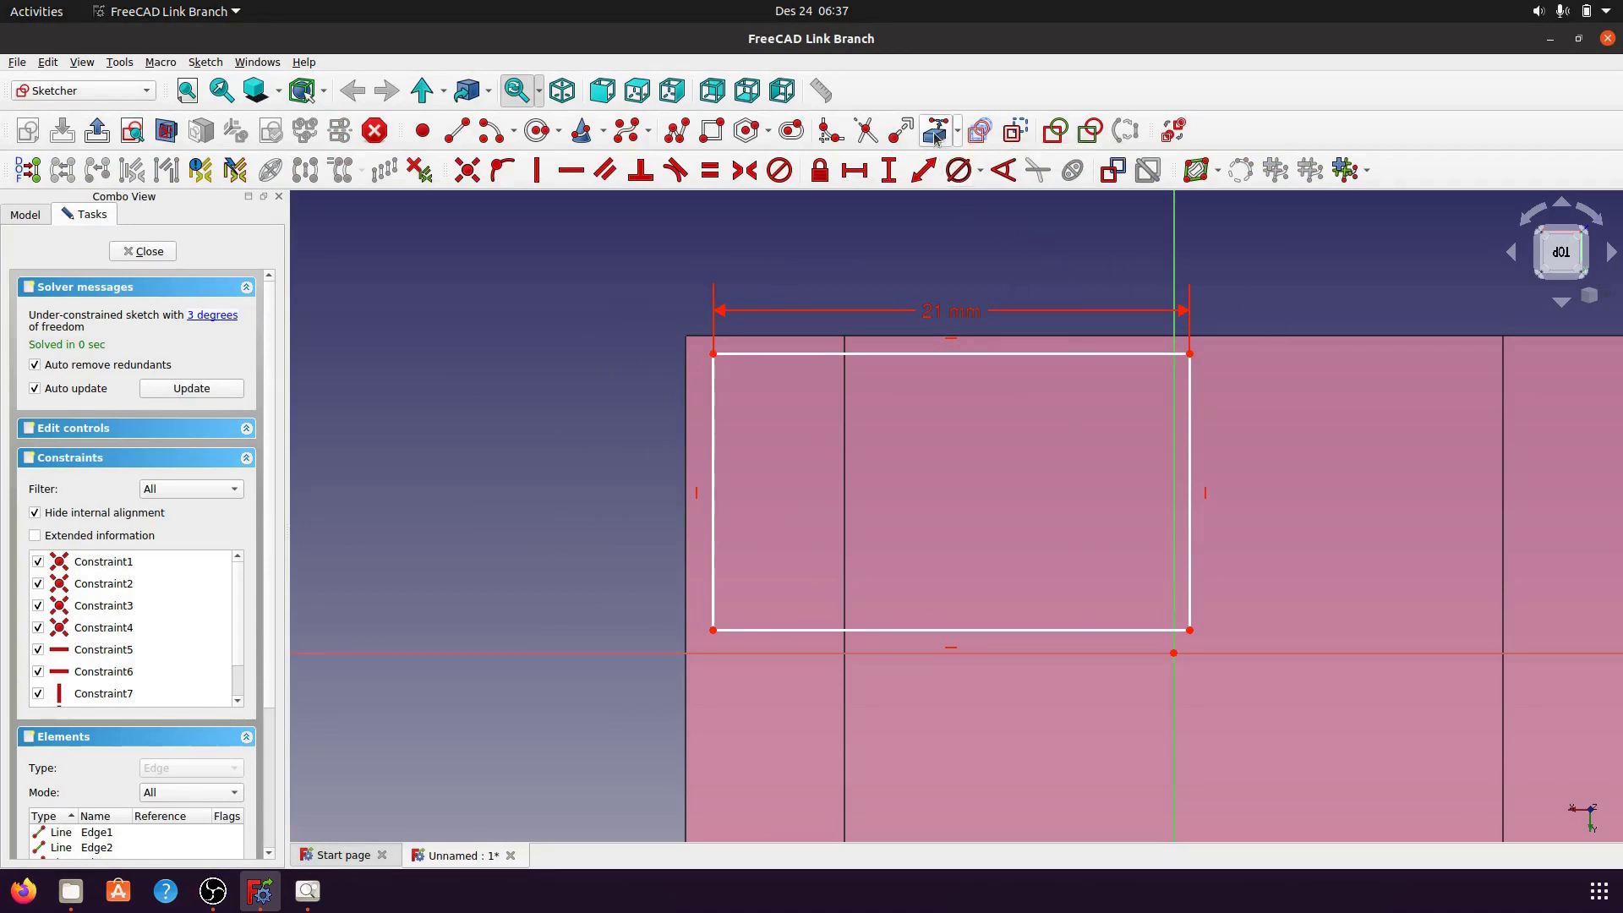
click(684, 398)
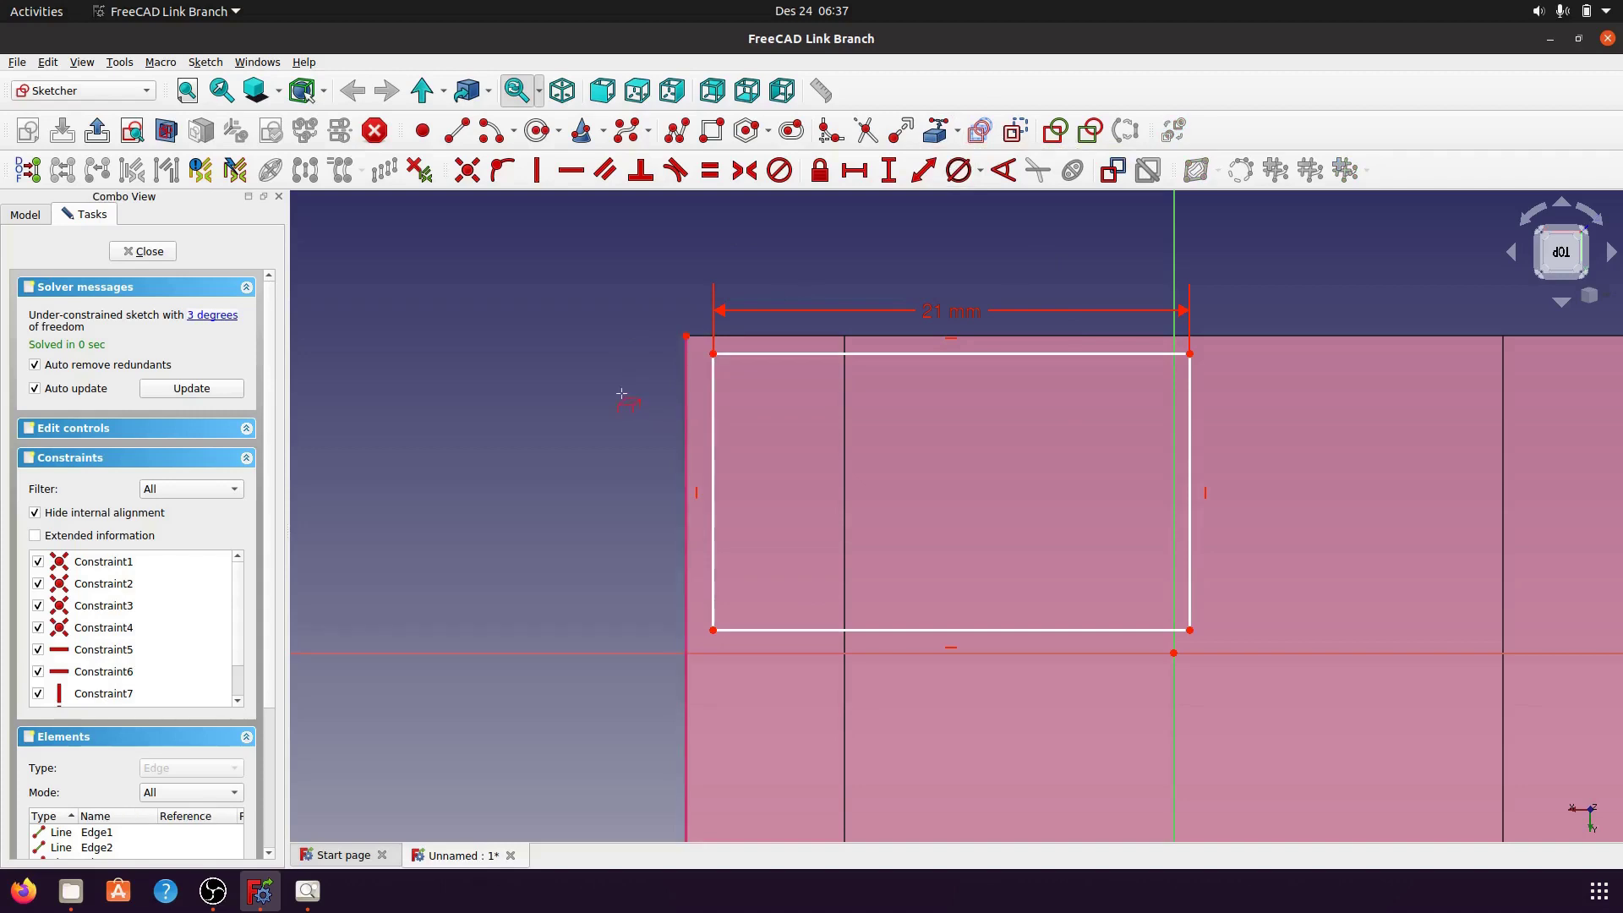
click(714, 356)
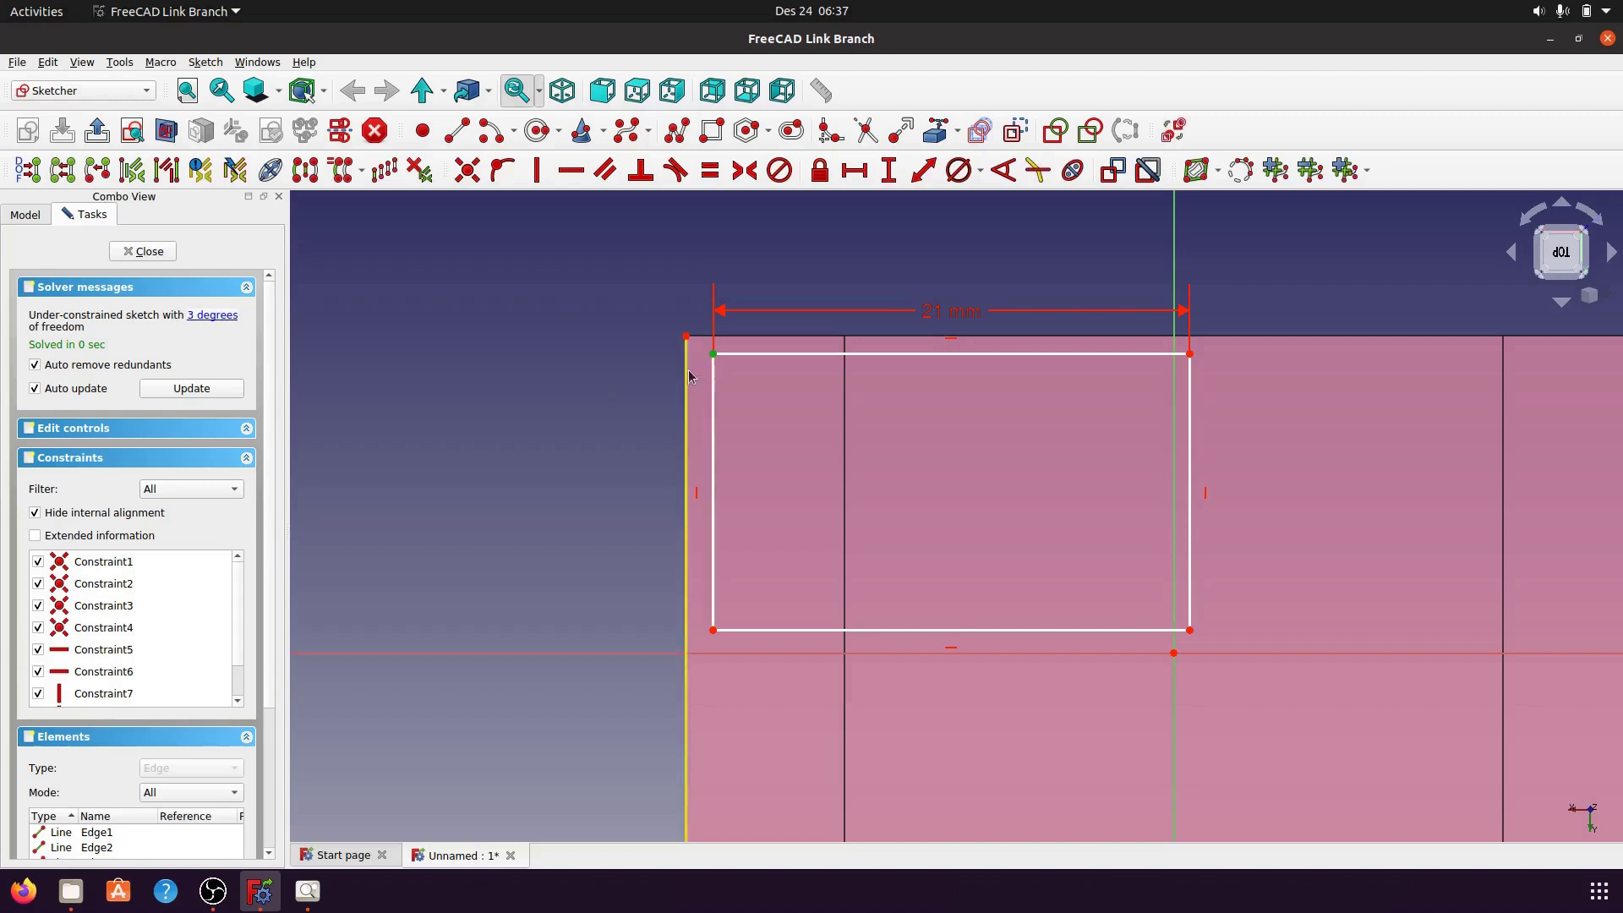
click(685, 377)
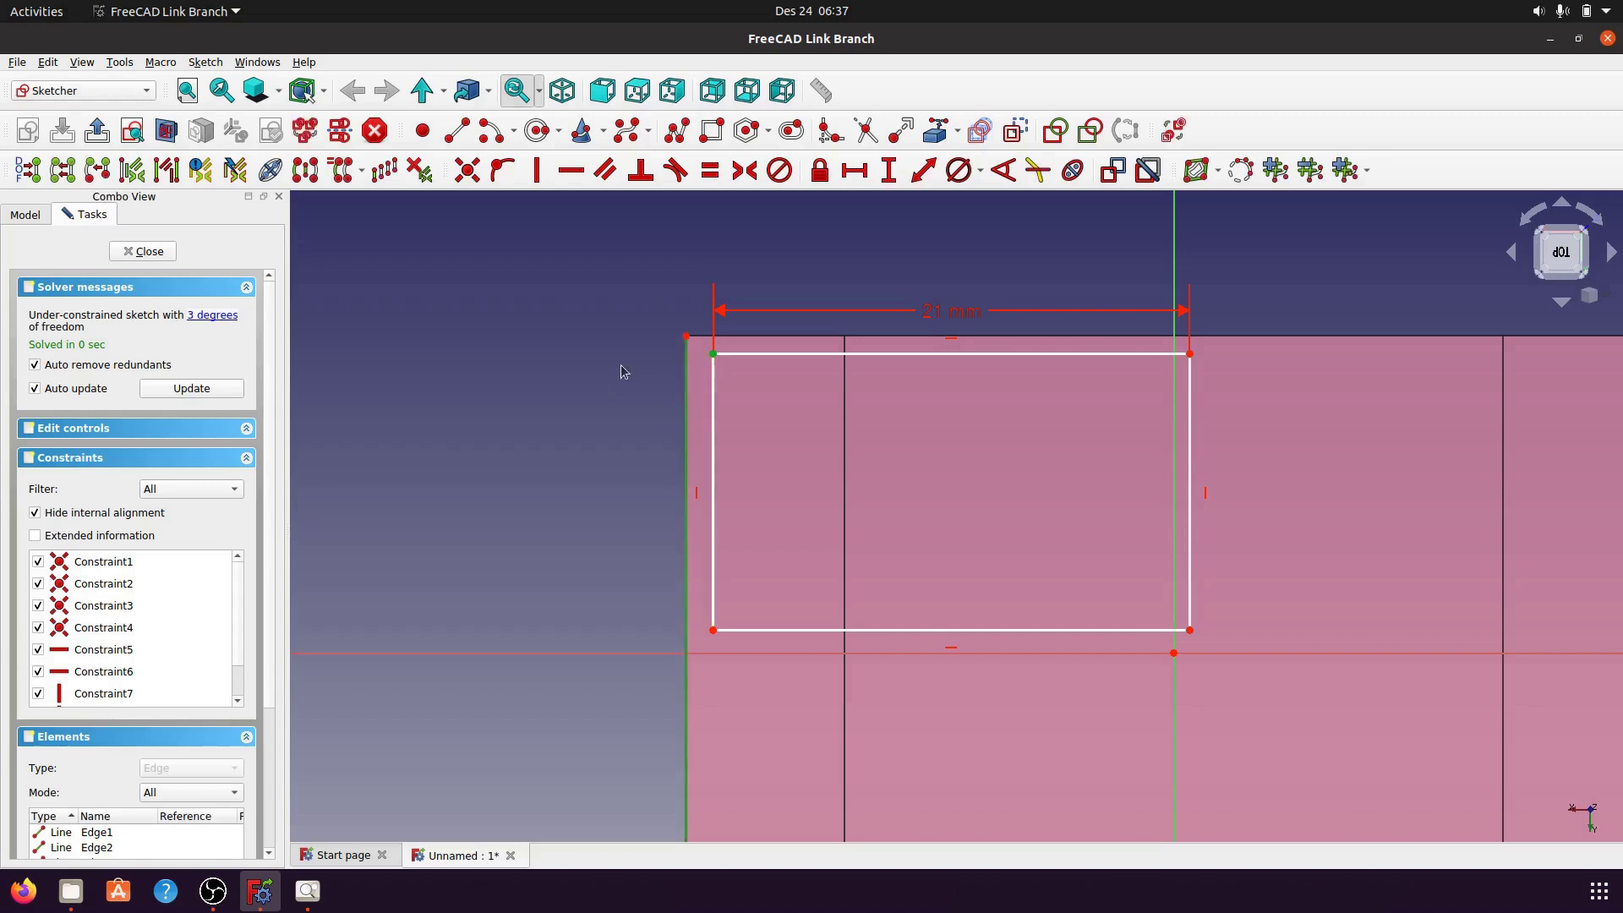
click(502, 170)
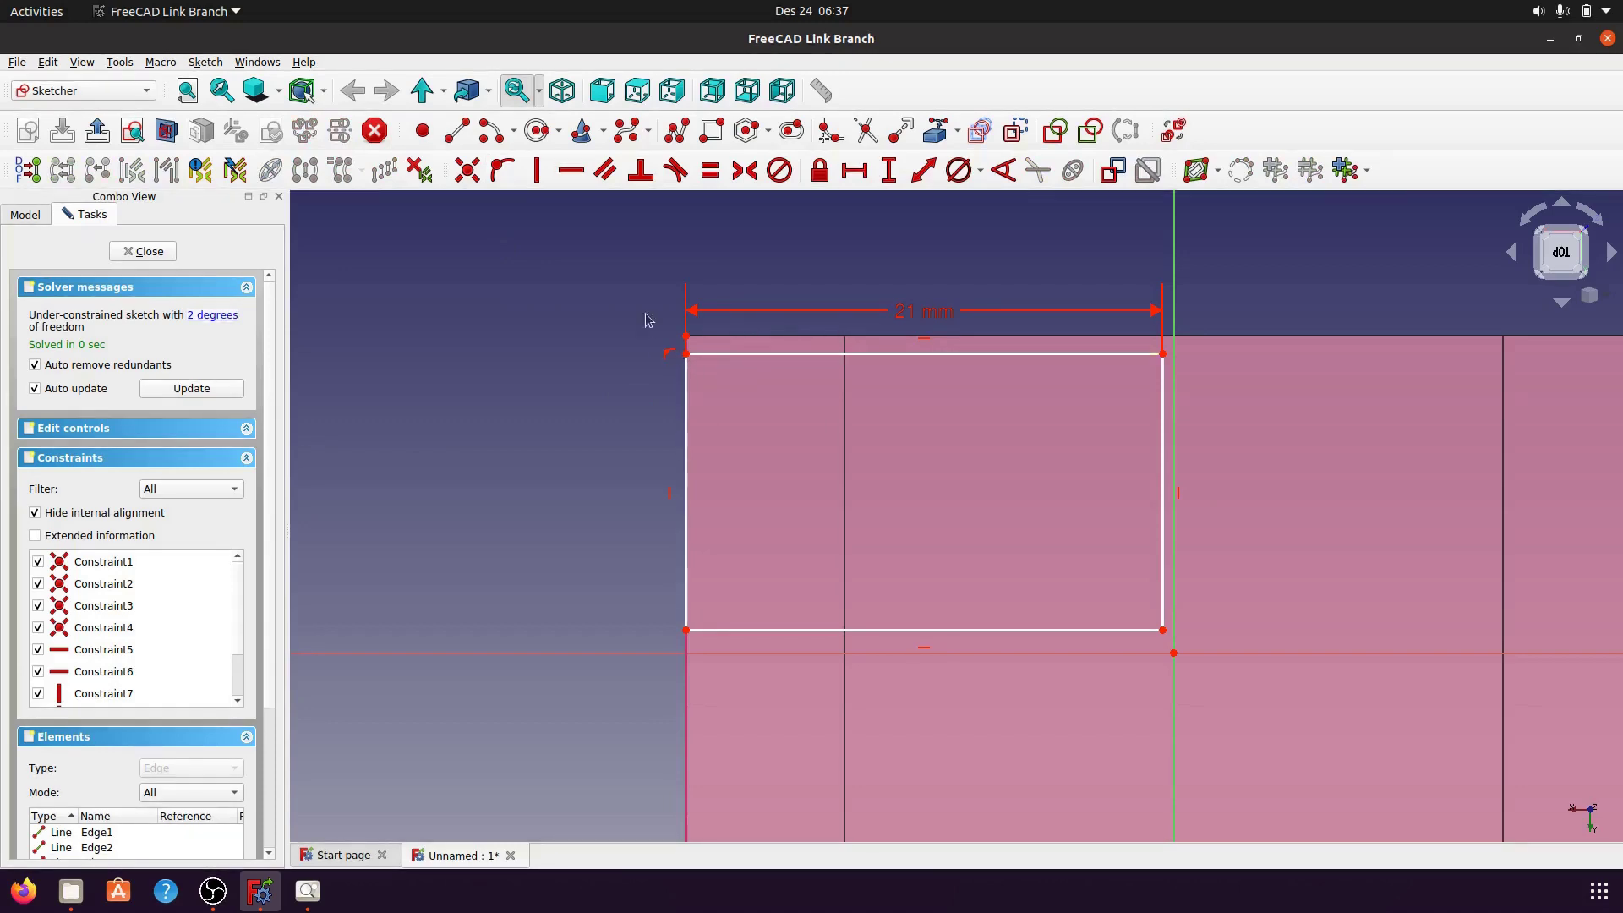
click(937, 133)
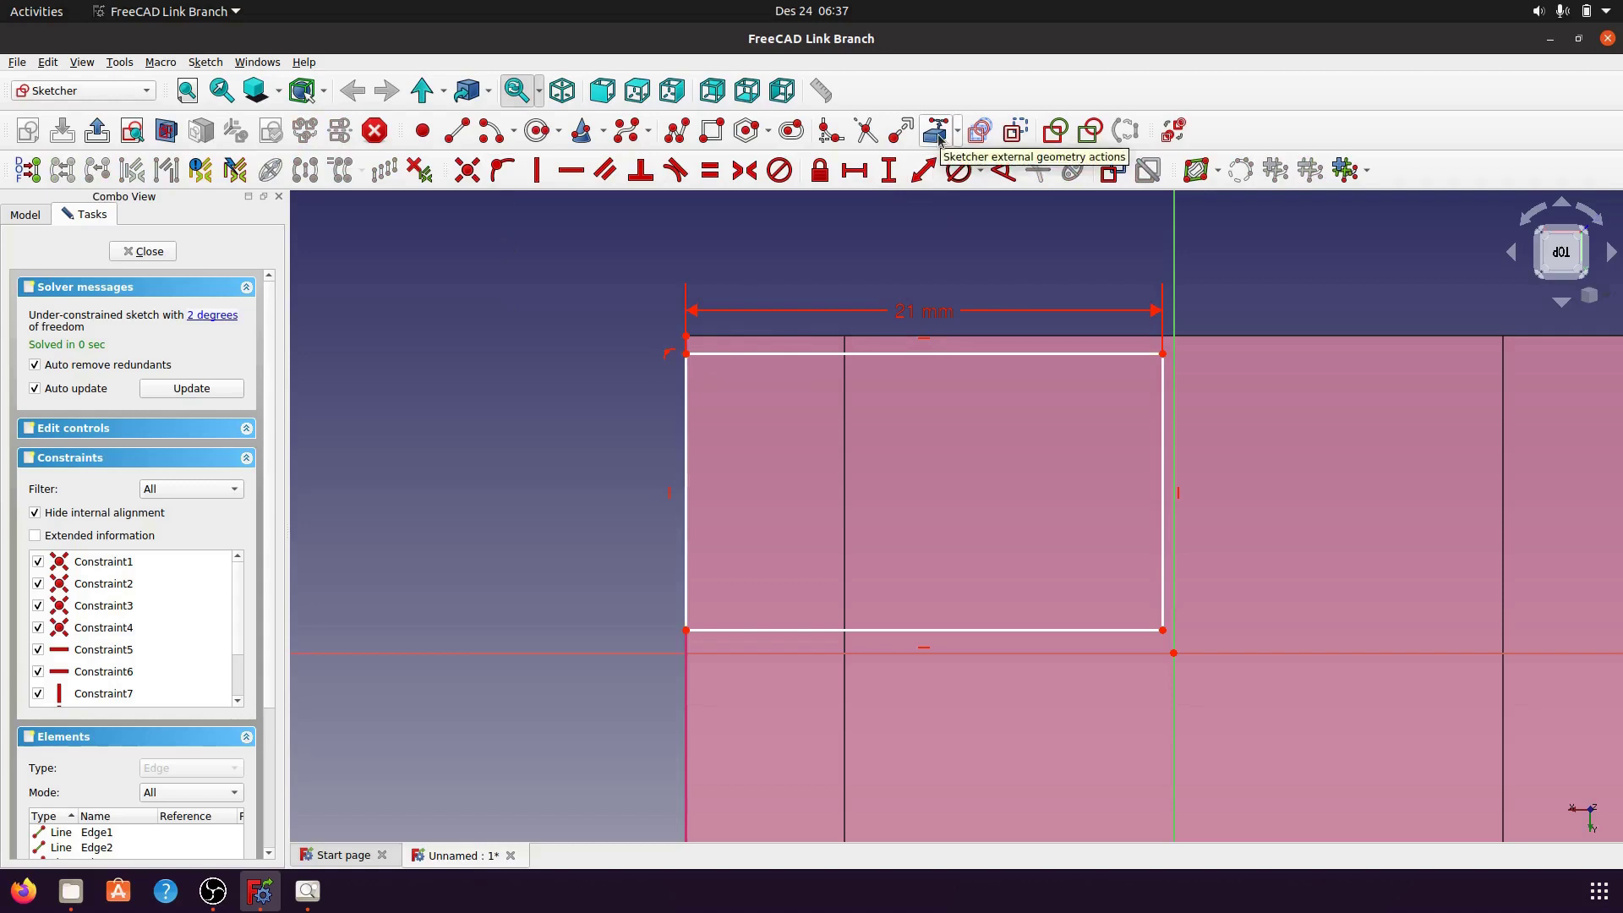
click(811, 335)
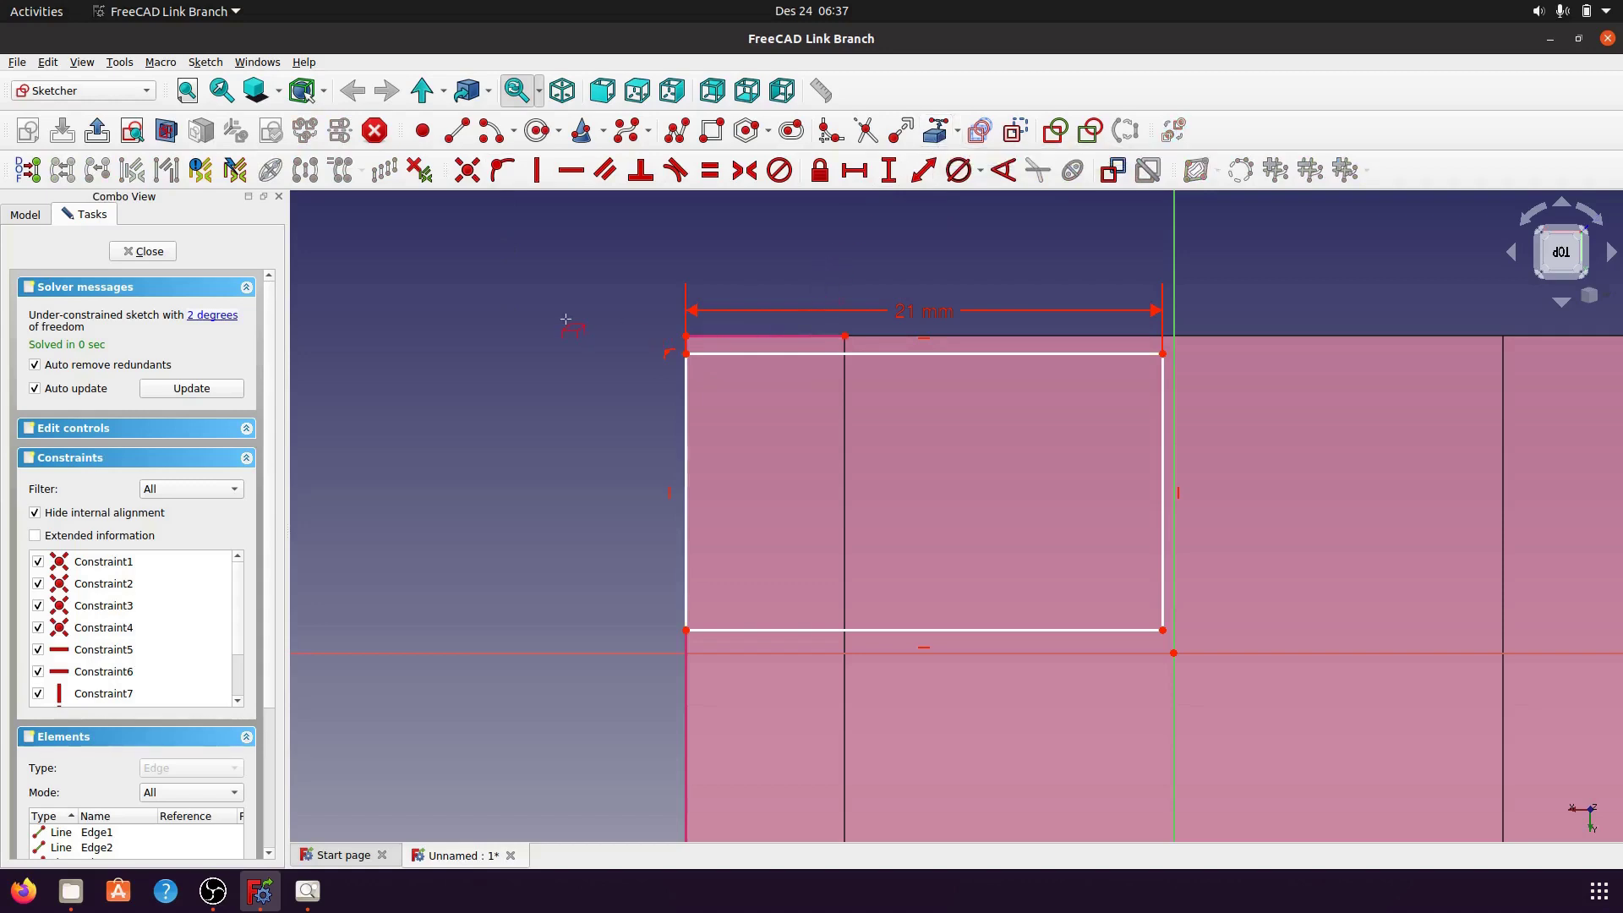
click(686, 355)
click(764, 336)
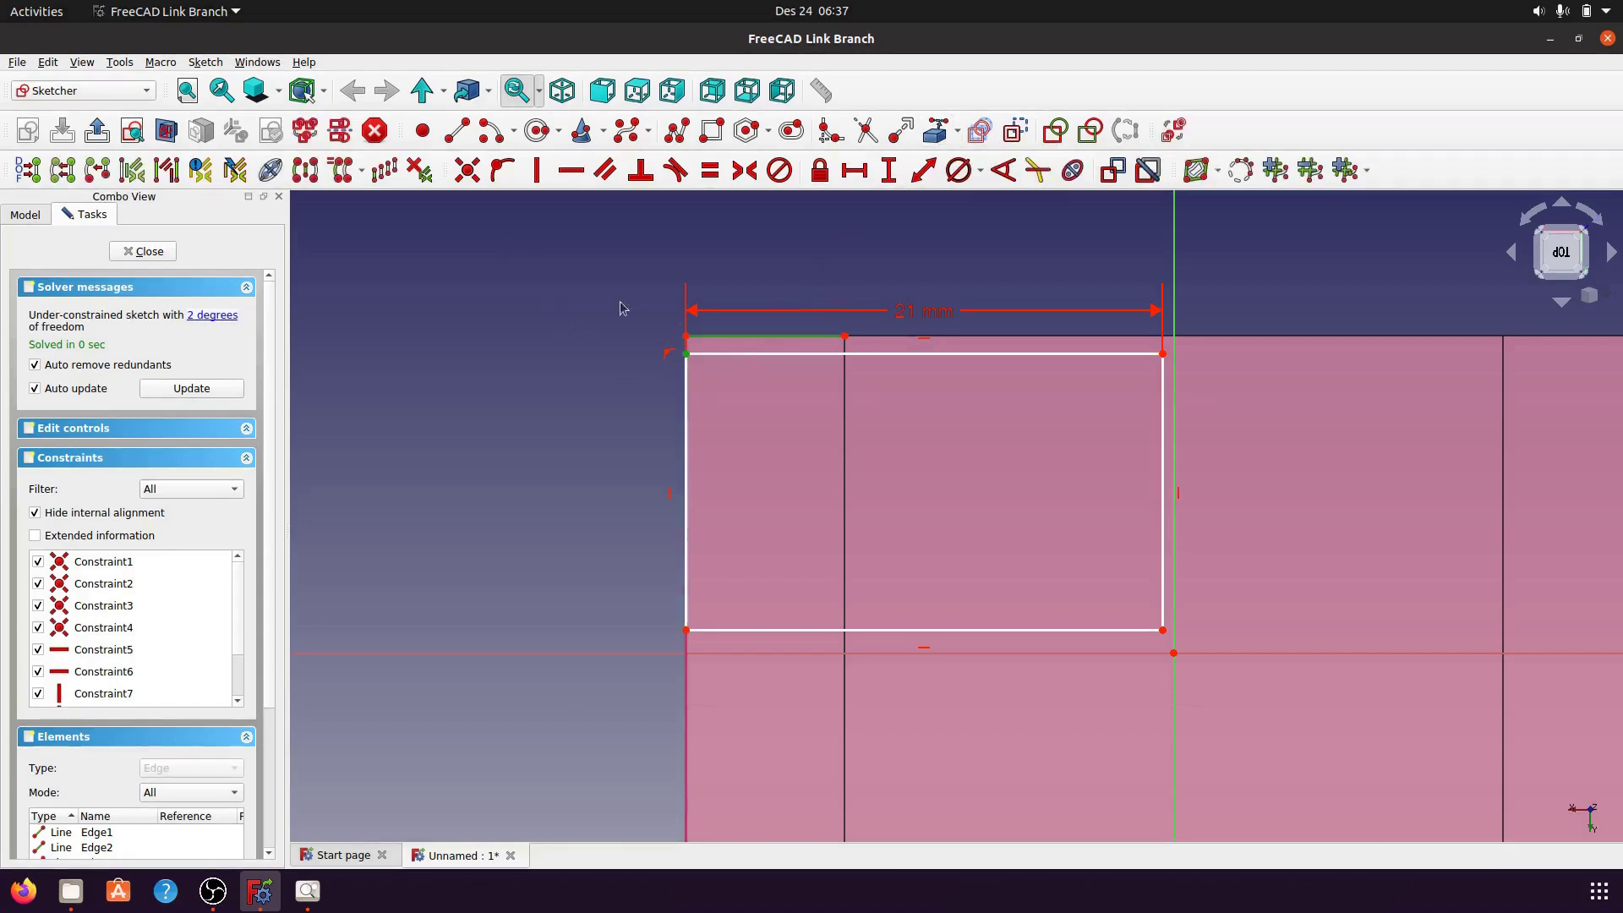
click(503, 170)
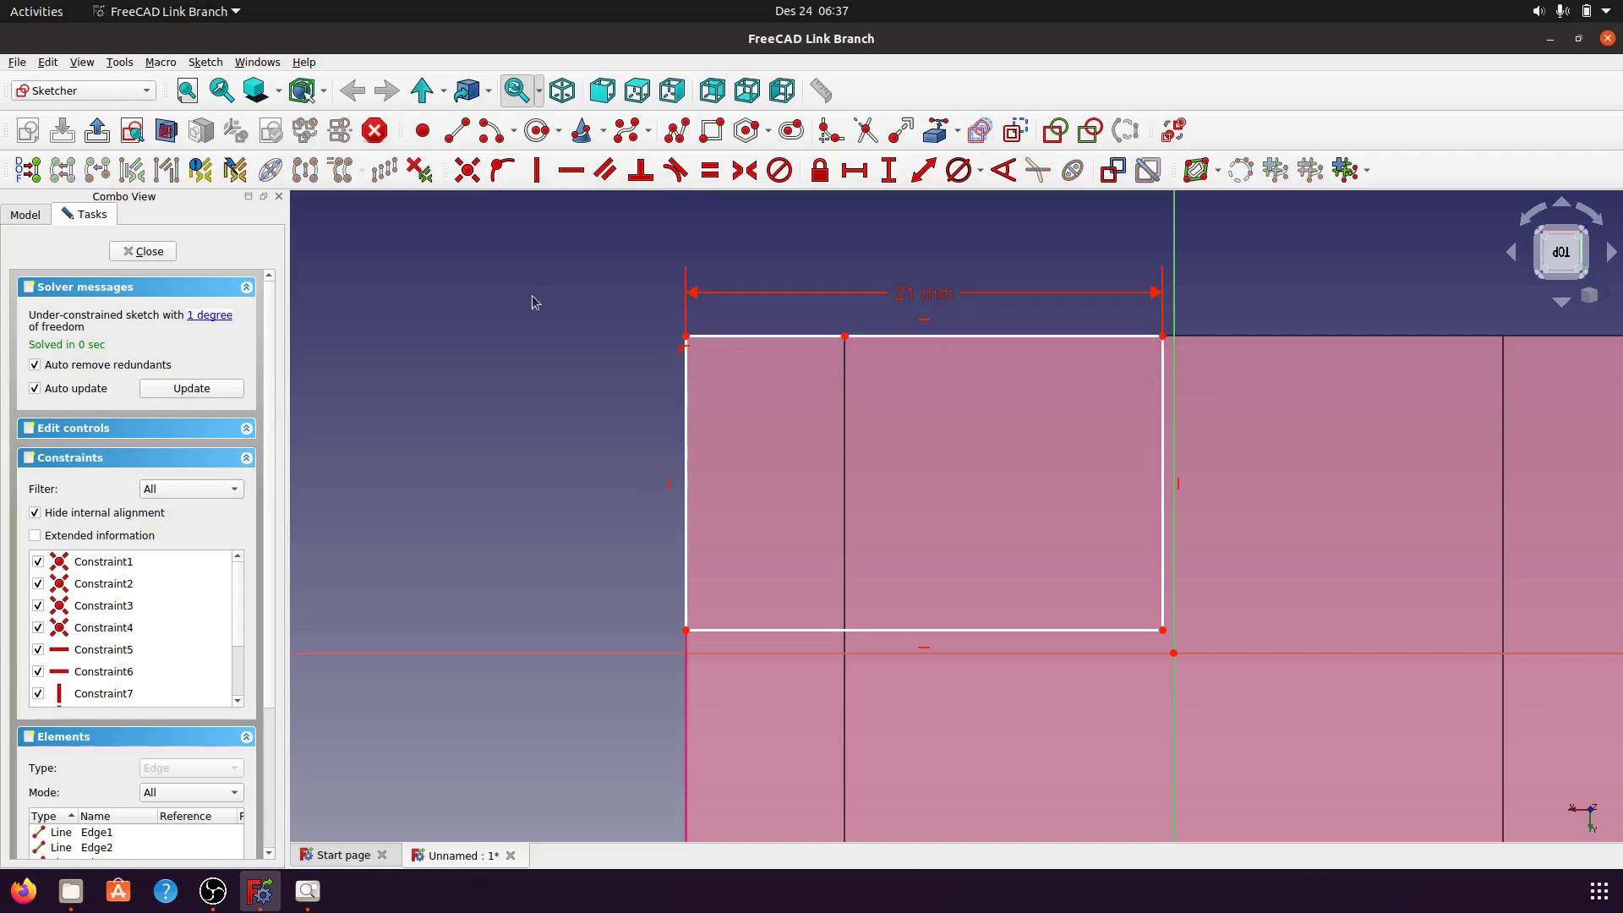
- Constrain the rectangle's left edge to a 14 mm vertical length
click(687, 476)
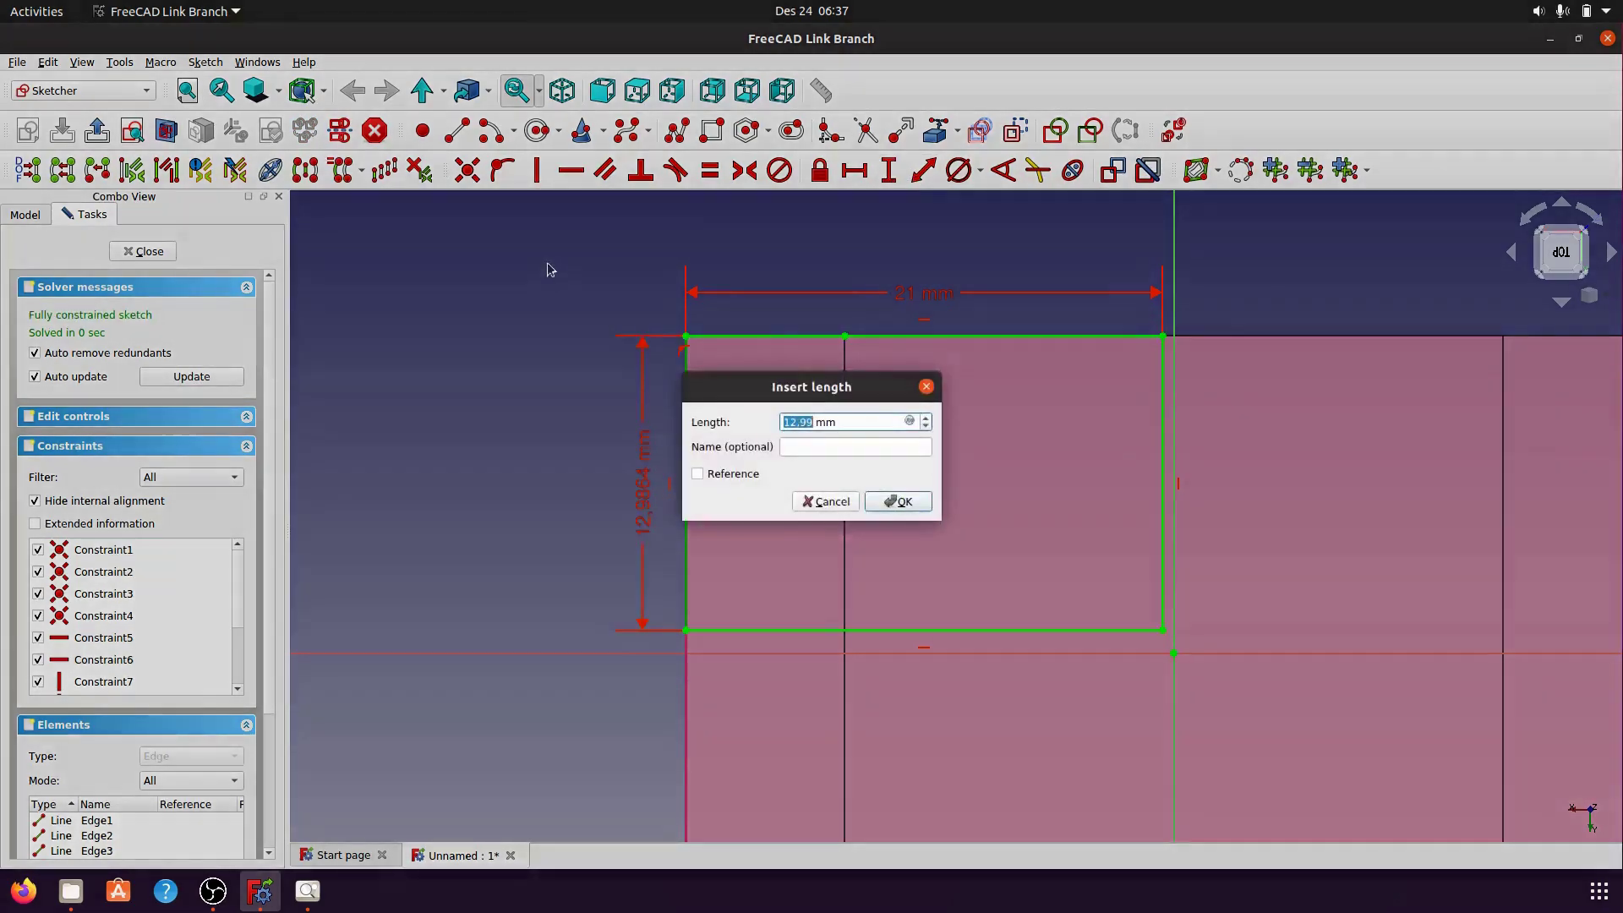
click(888, 170)
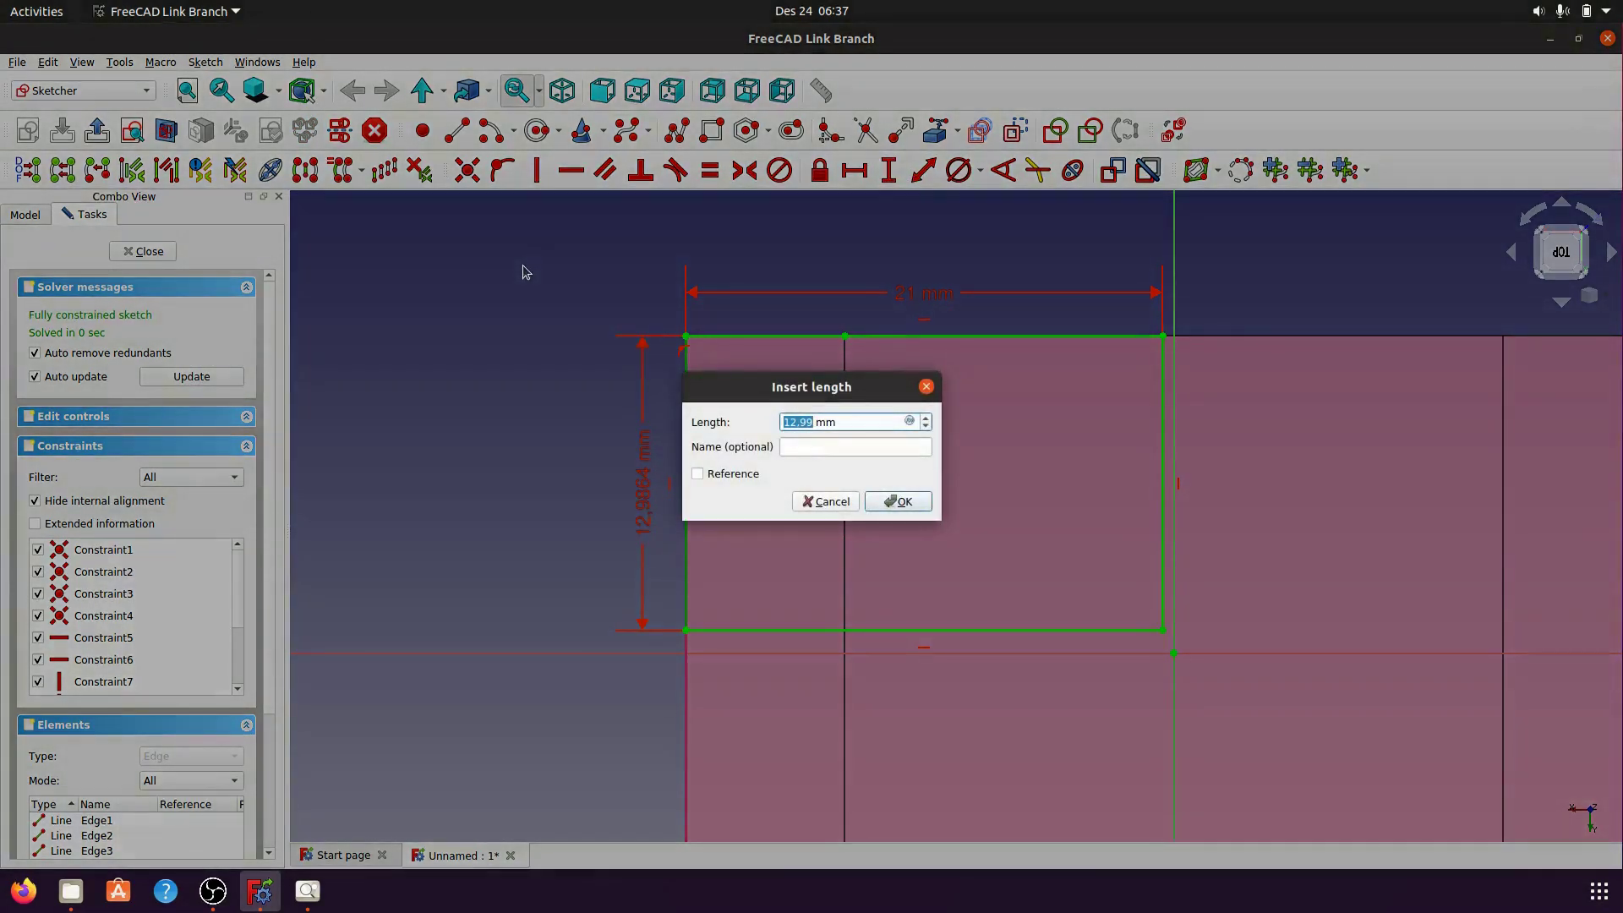
text(1)
click(915, 505)
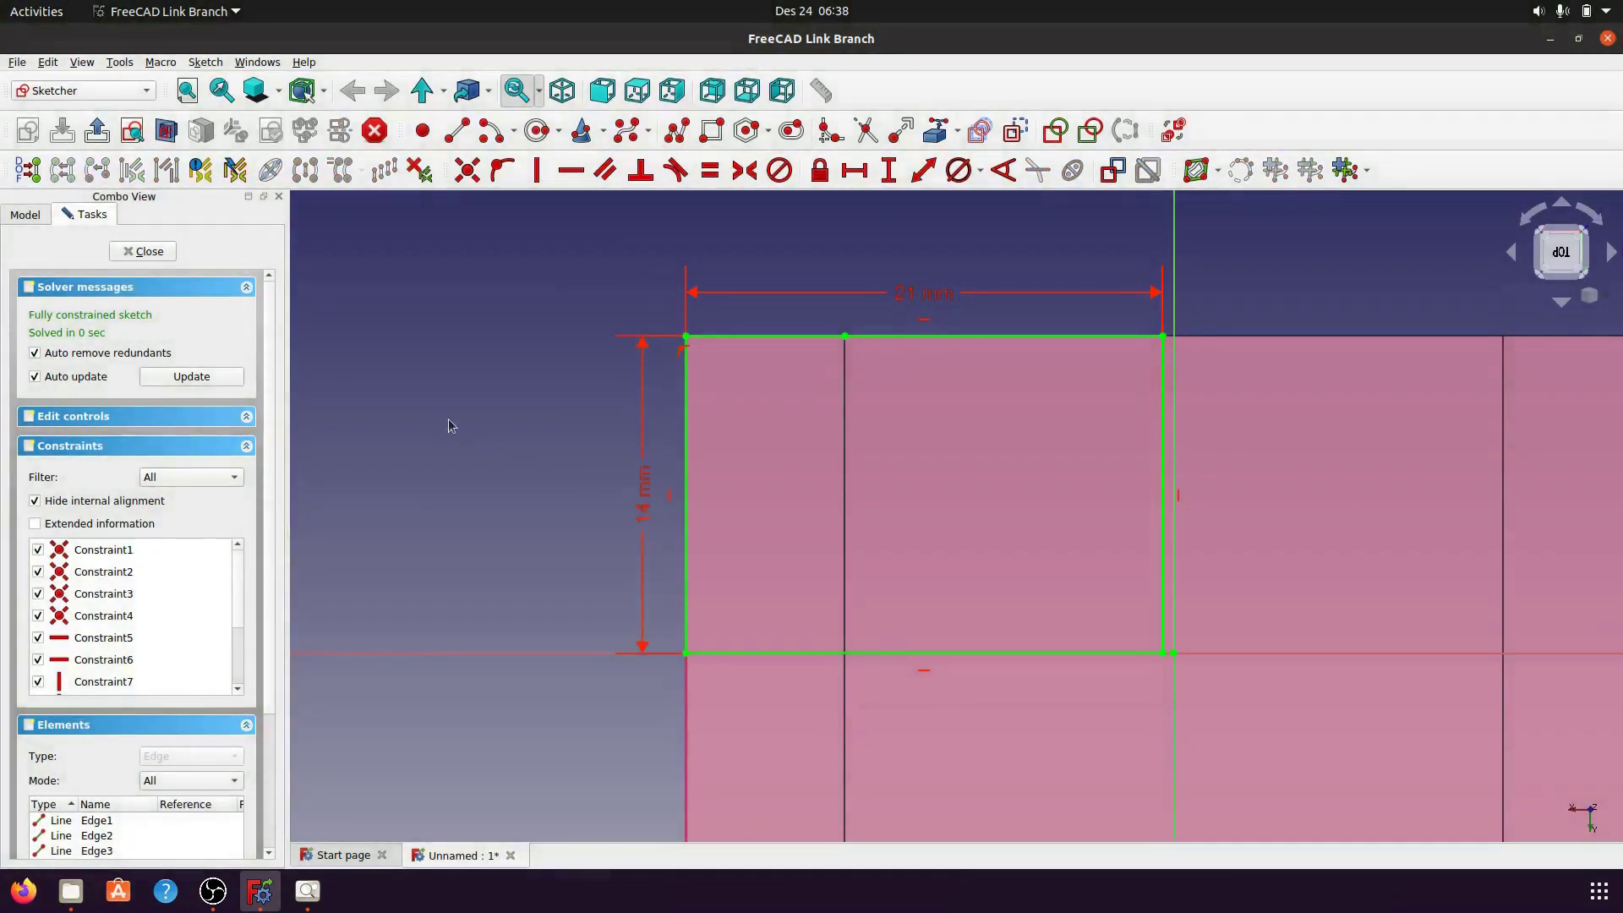
- Recentre the view and move the 14 mm and 21 mm labels clear of the rectangle
scroll(460, 412, down, 1)
scroll(419, 436, down, 3)
scroll(528, 490, down, 1)
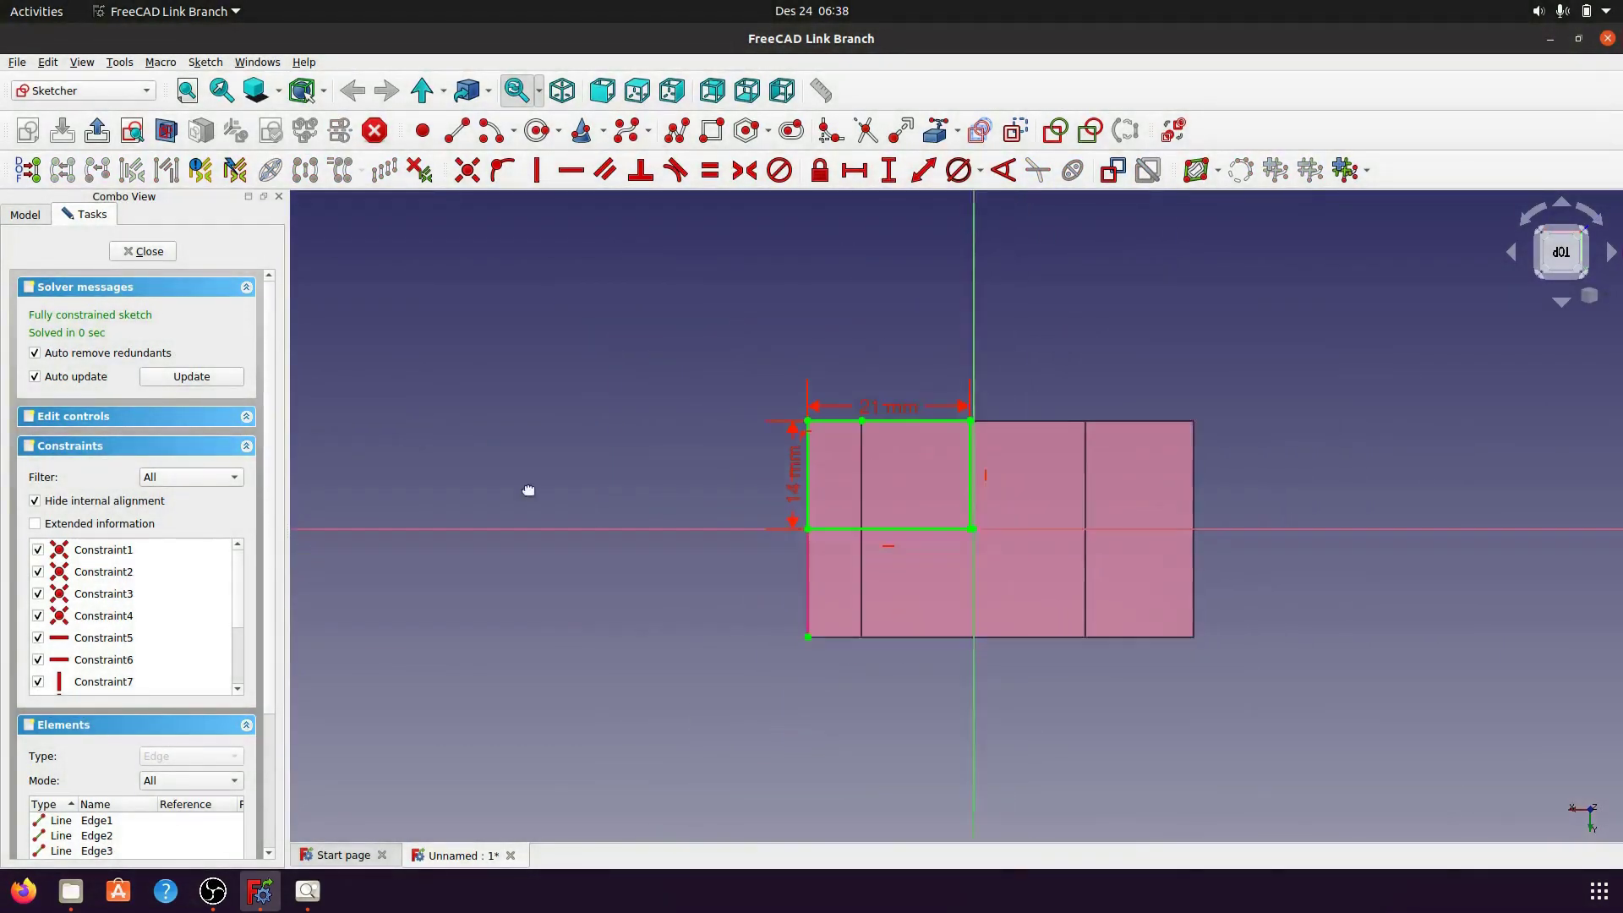
scroll(529, 491, up, 3)
scroll(471, 413, up, 1)
middle_drag(429, 363, 485, 419)
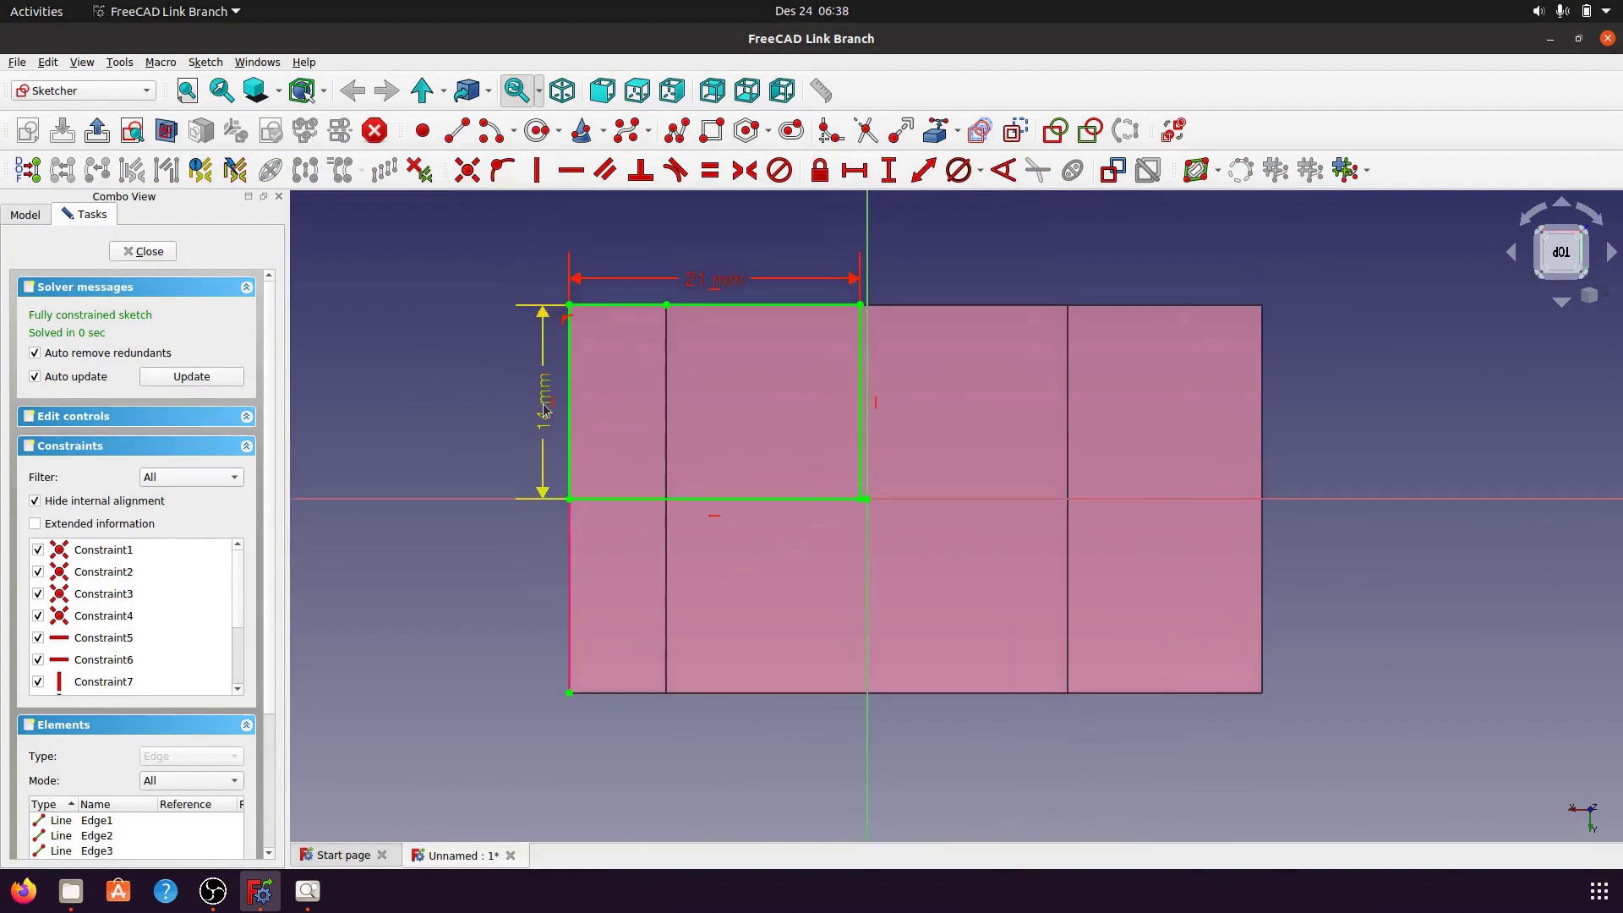
drag(545, 410, 514, 411)
drag(712, 280, 711, 263)
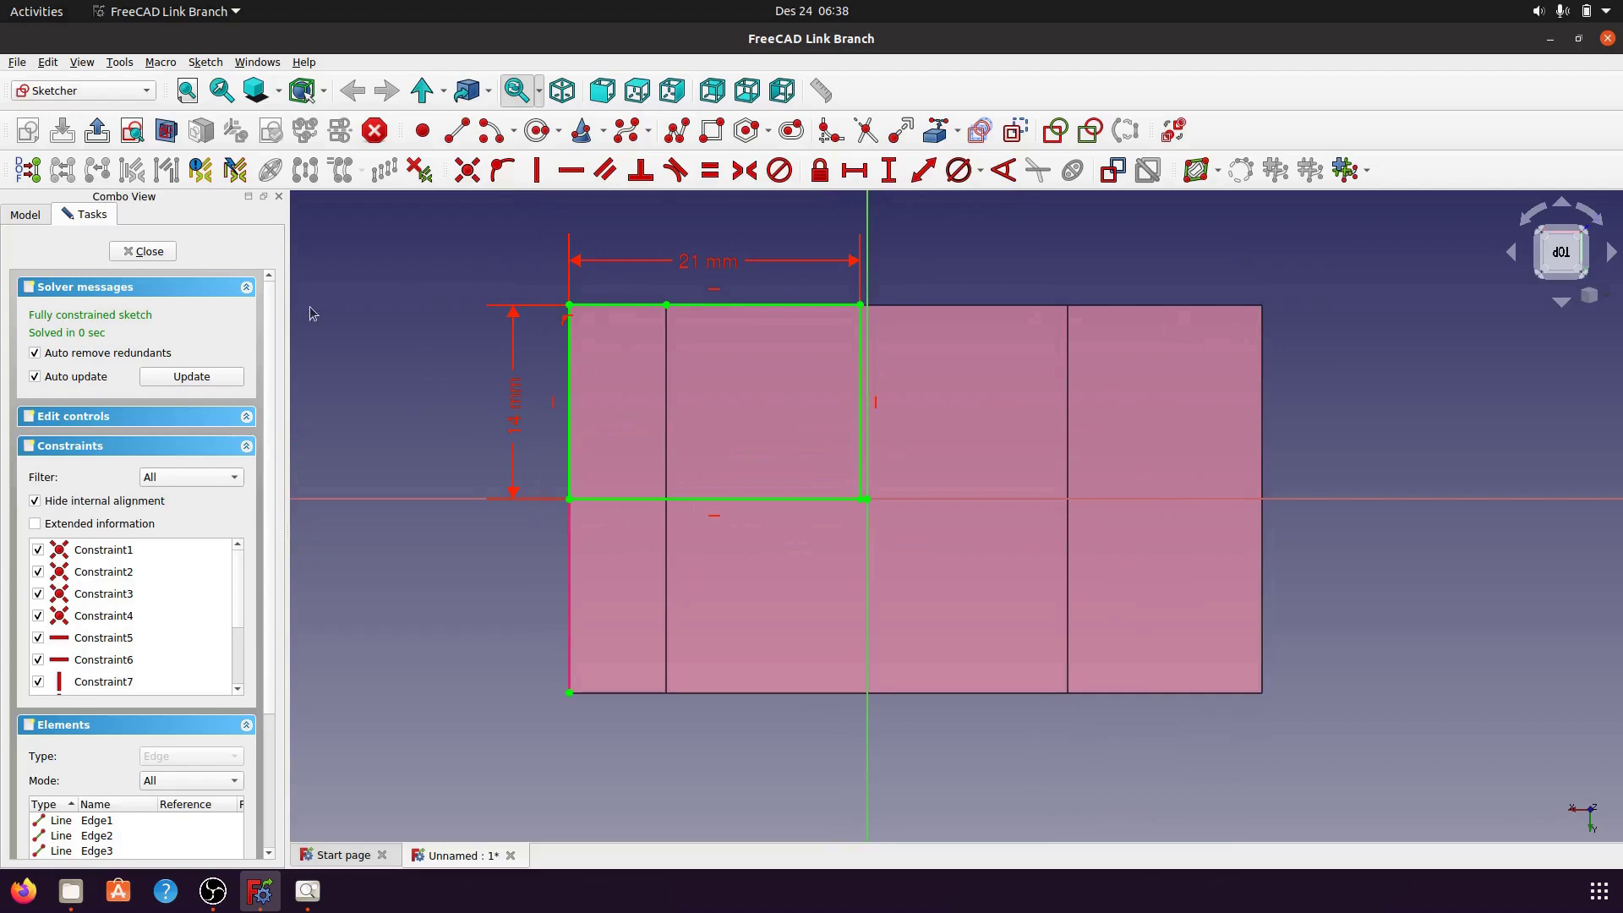
- Close the sketch and start a Pocket, trying the Up to face and Through all types
click(145, 254)
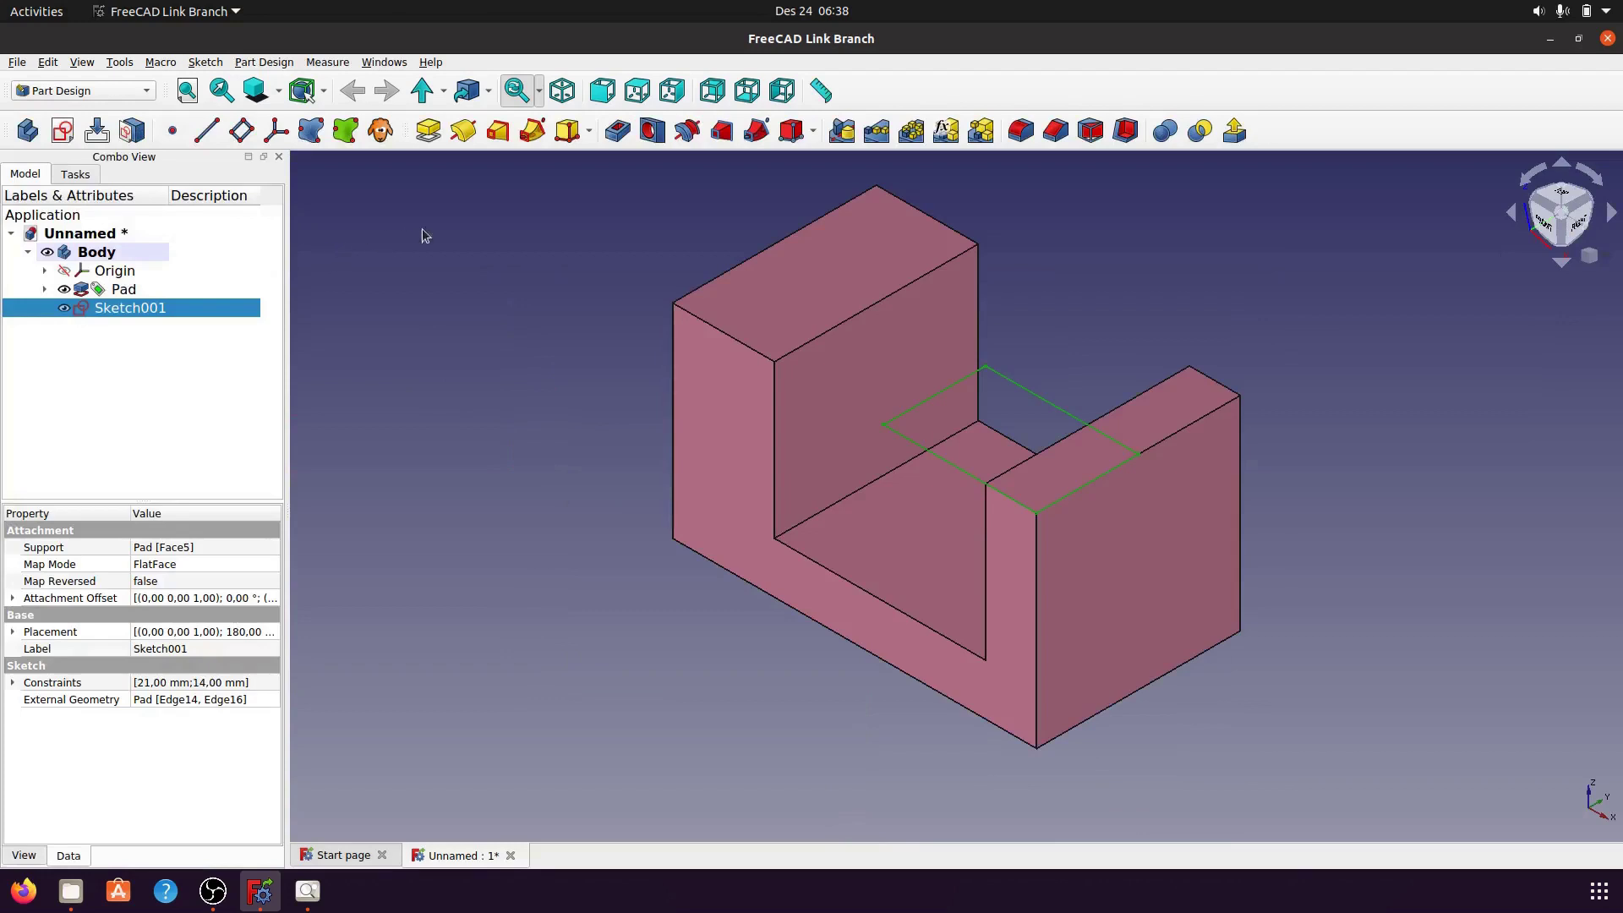
click(618, 131)
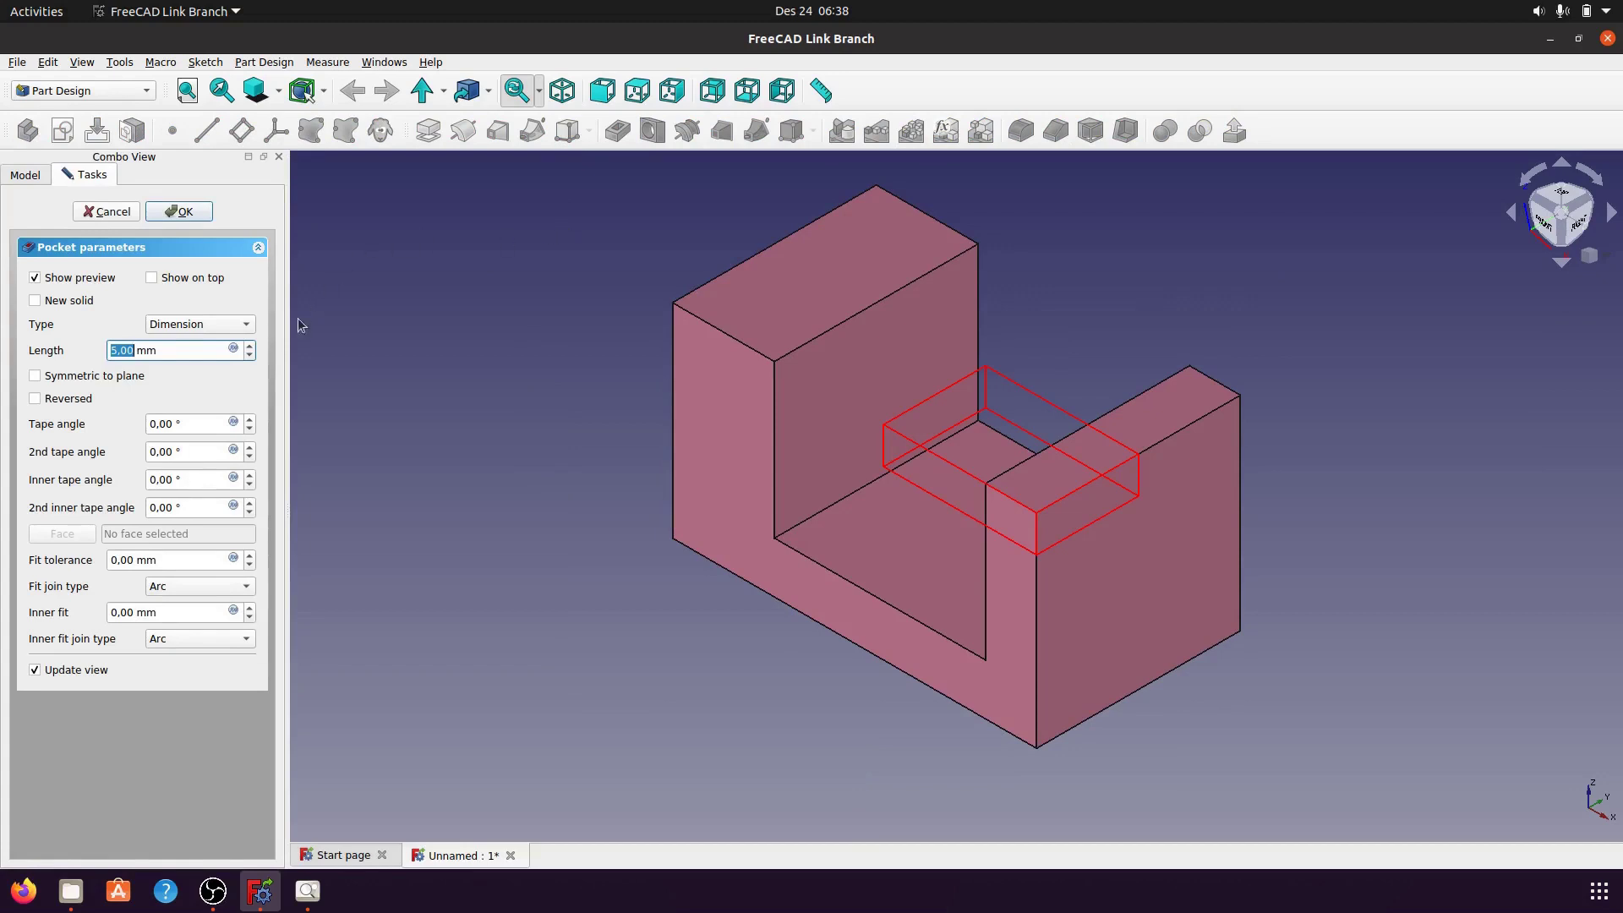
click(246, 324)
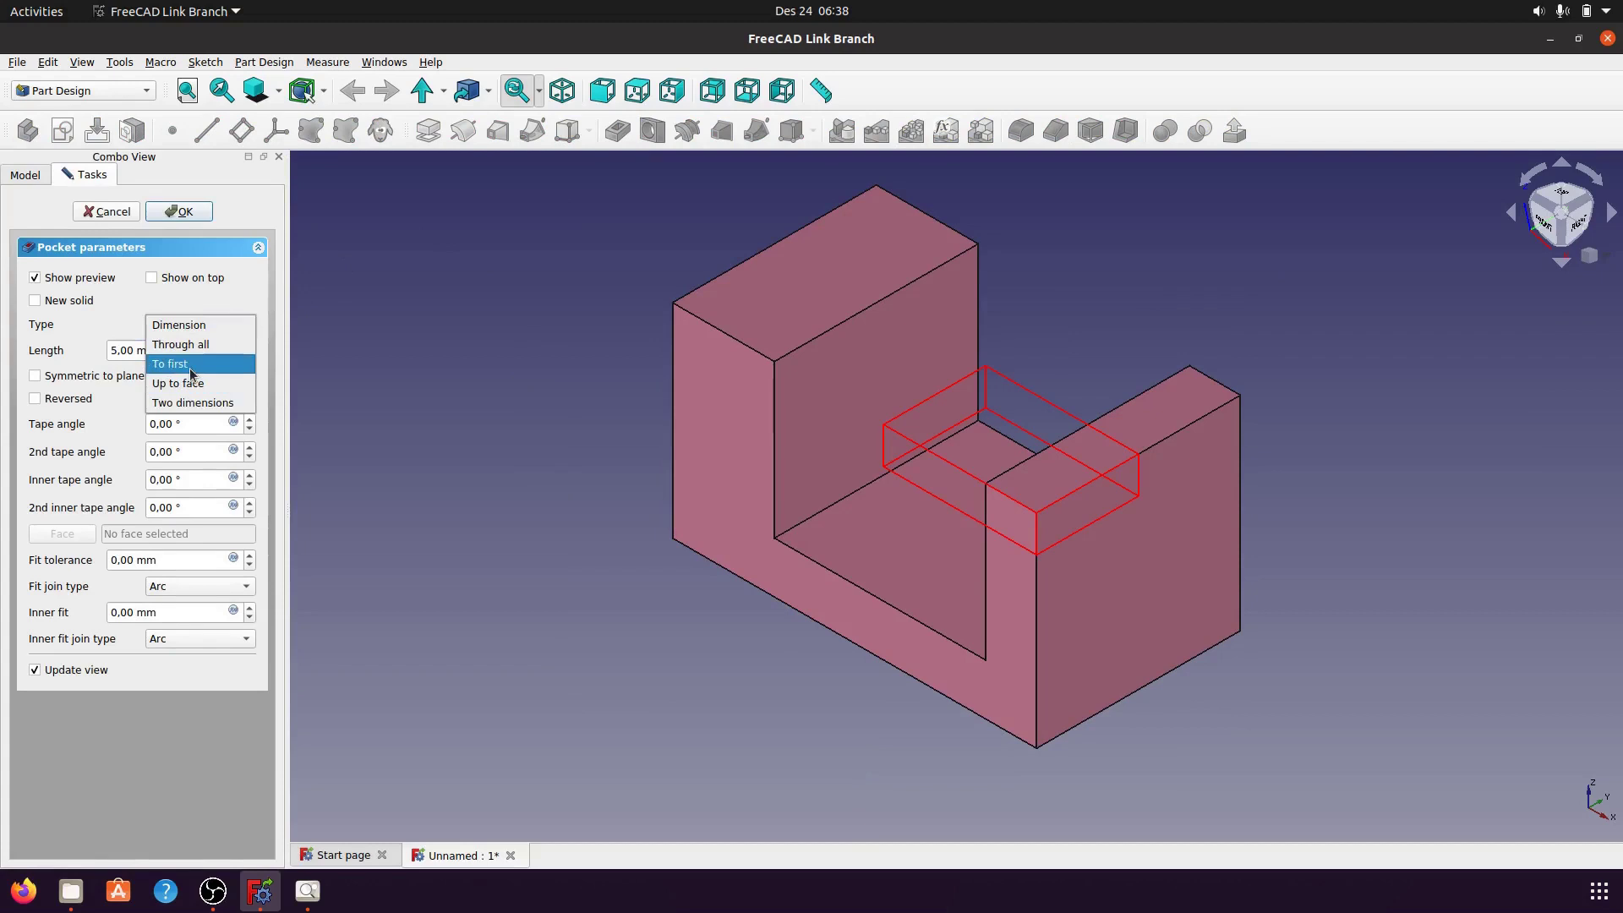
click(192, 365)
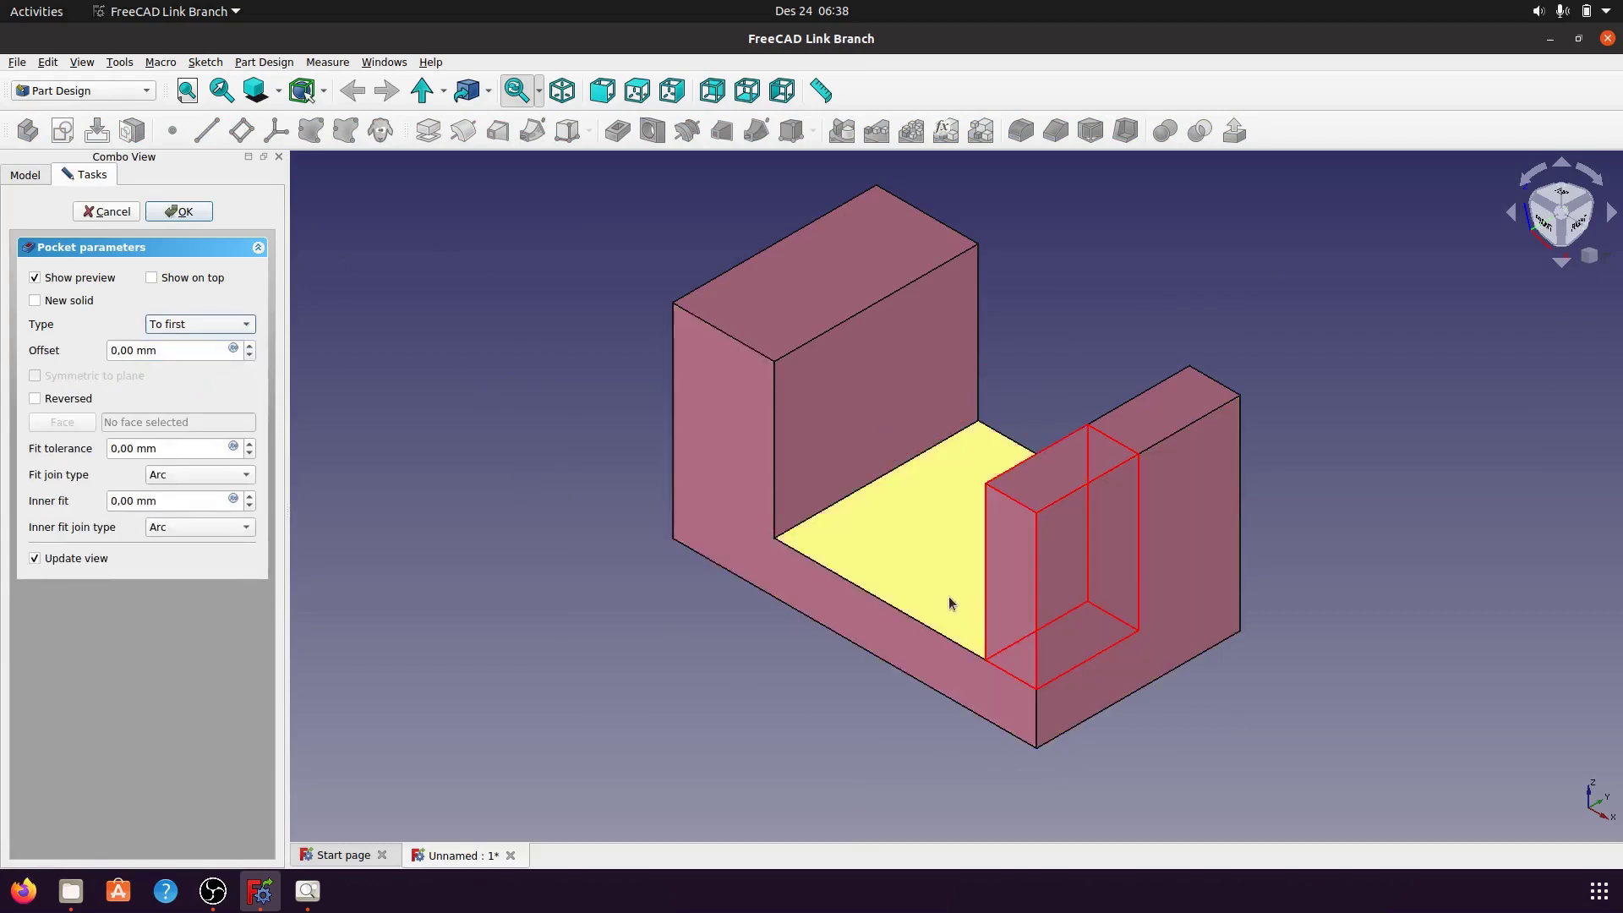
click(251, 329)
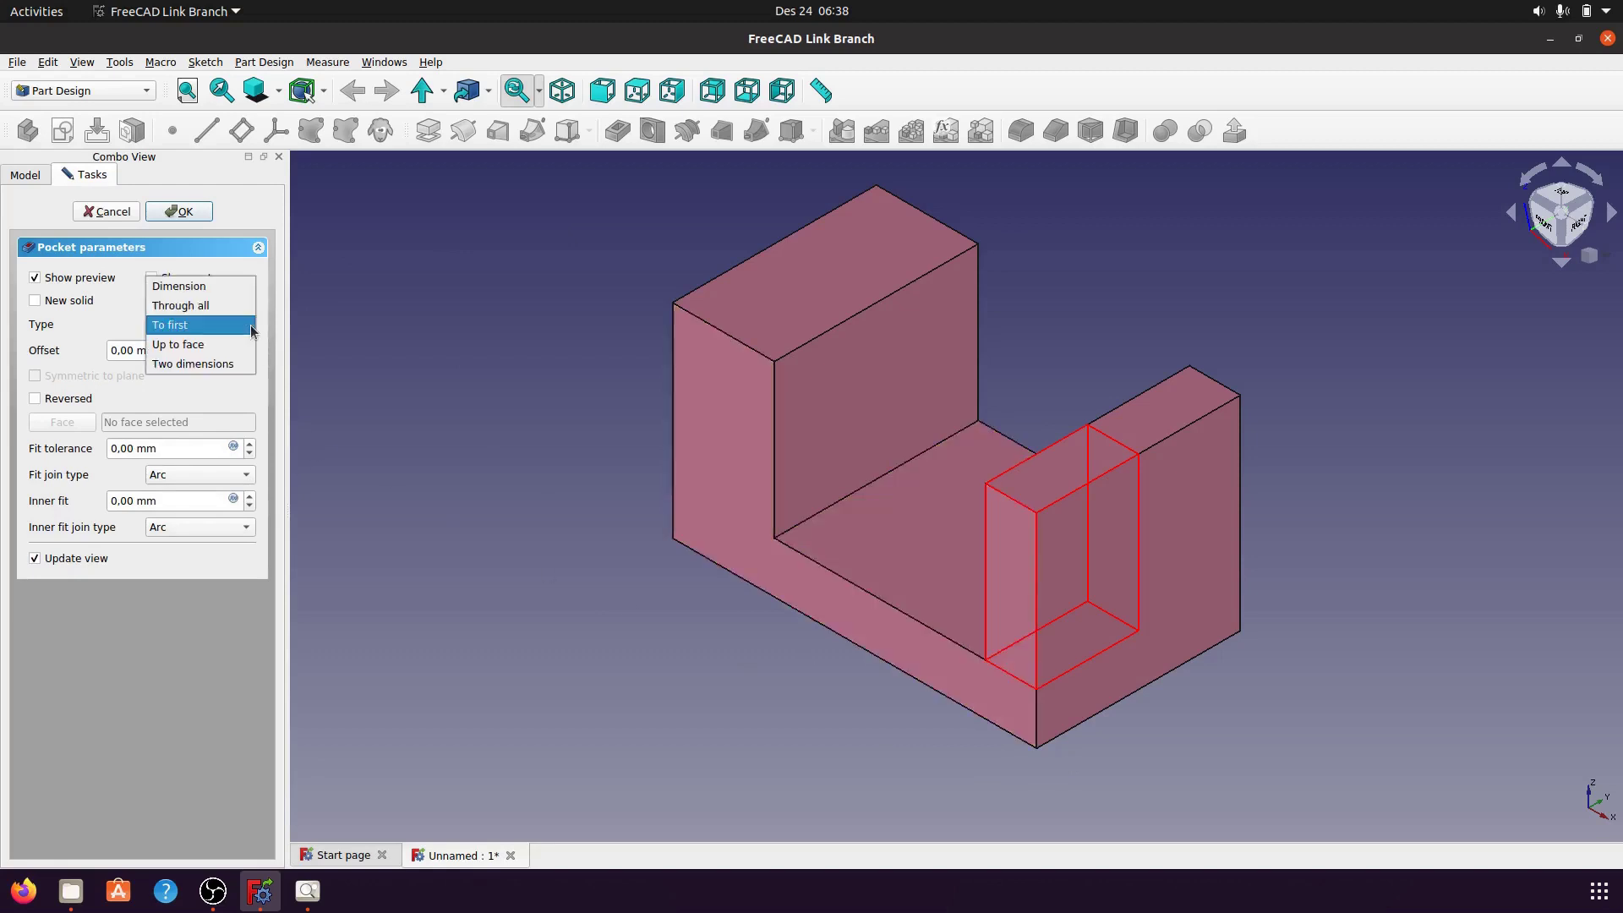
click(228, 306)
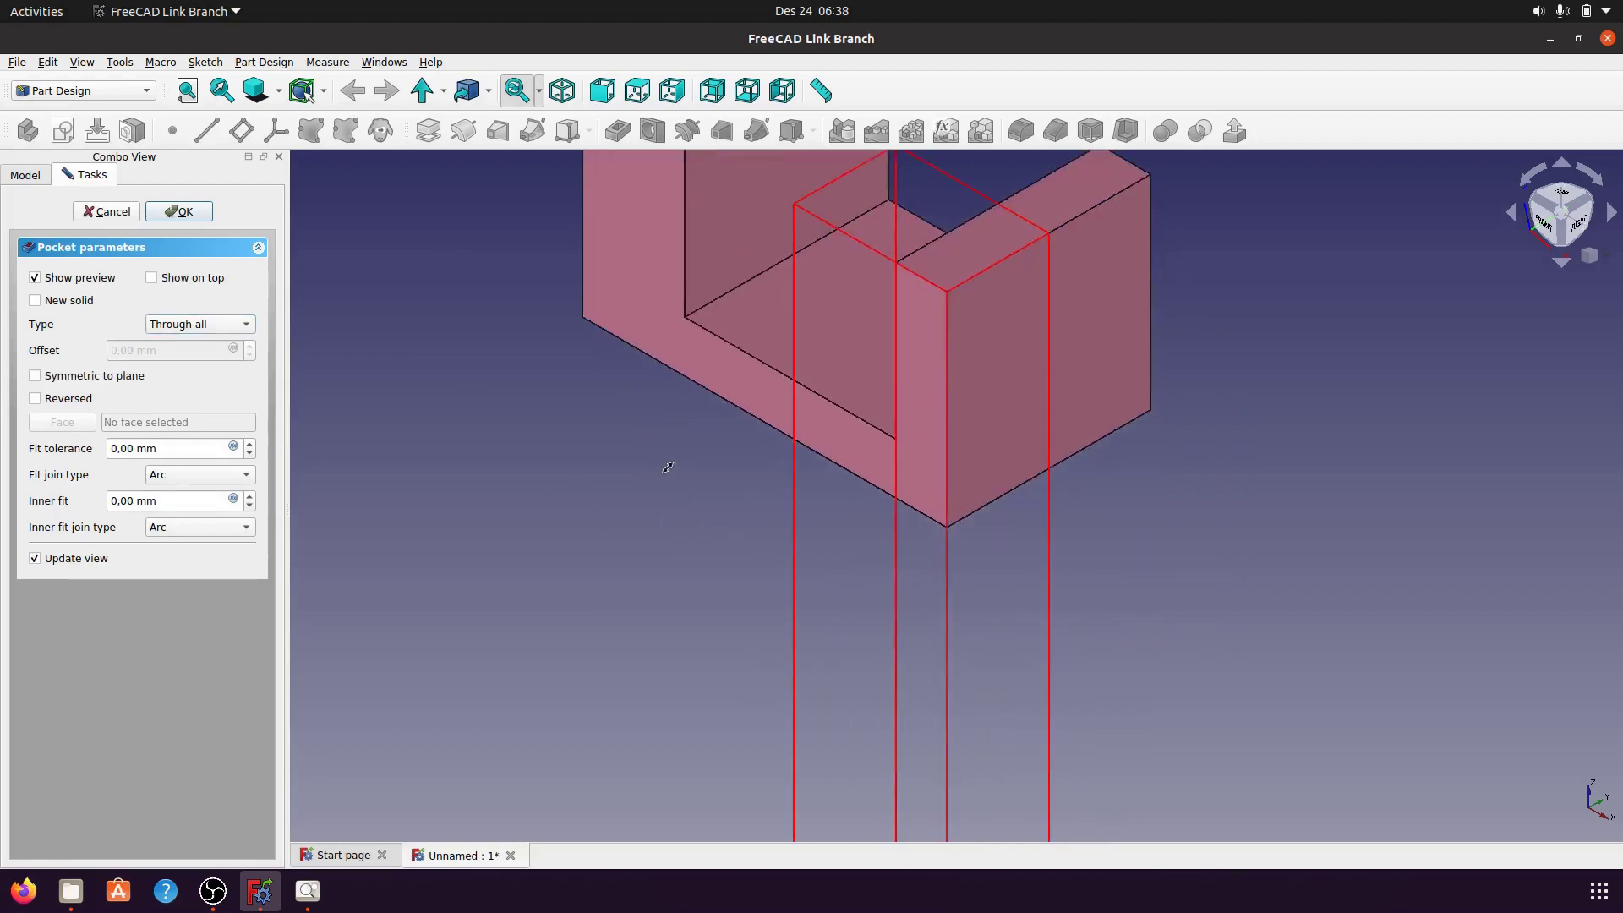
- Set the pocket back to Dimension type with 28 mm length and apply the cut
scroll(709, 639, down, 10)
scroll(708, 638, up, 8)
scroll(649, 457, up, 2)
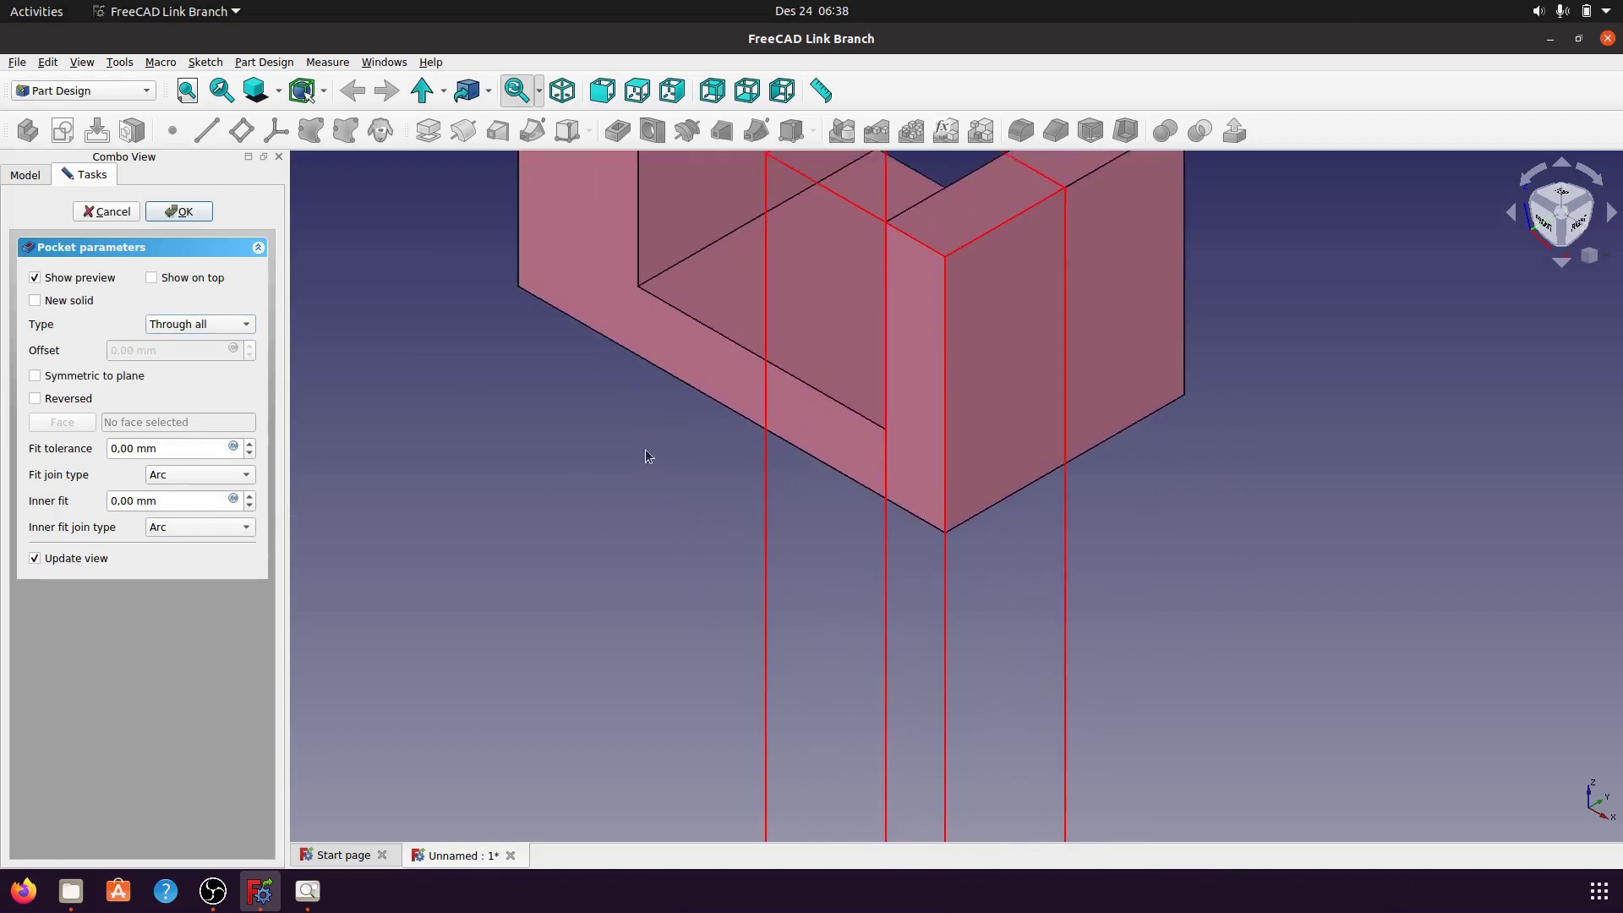
scroll(699, 605, down, 1)
scroll(661, 561, down, 2)
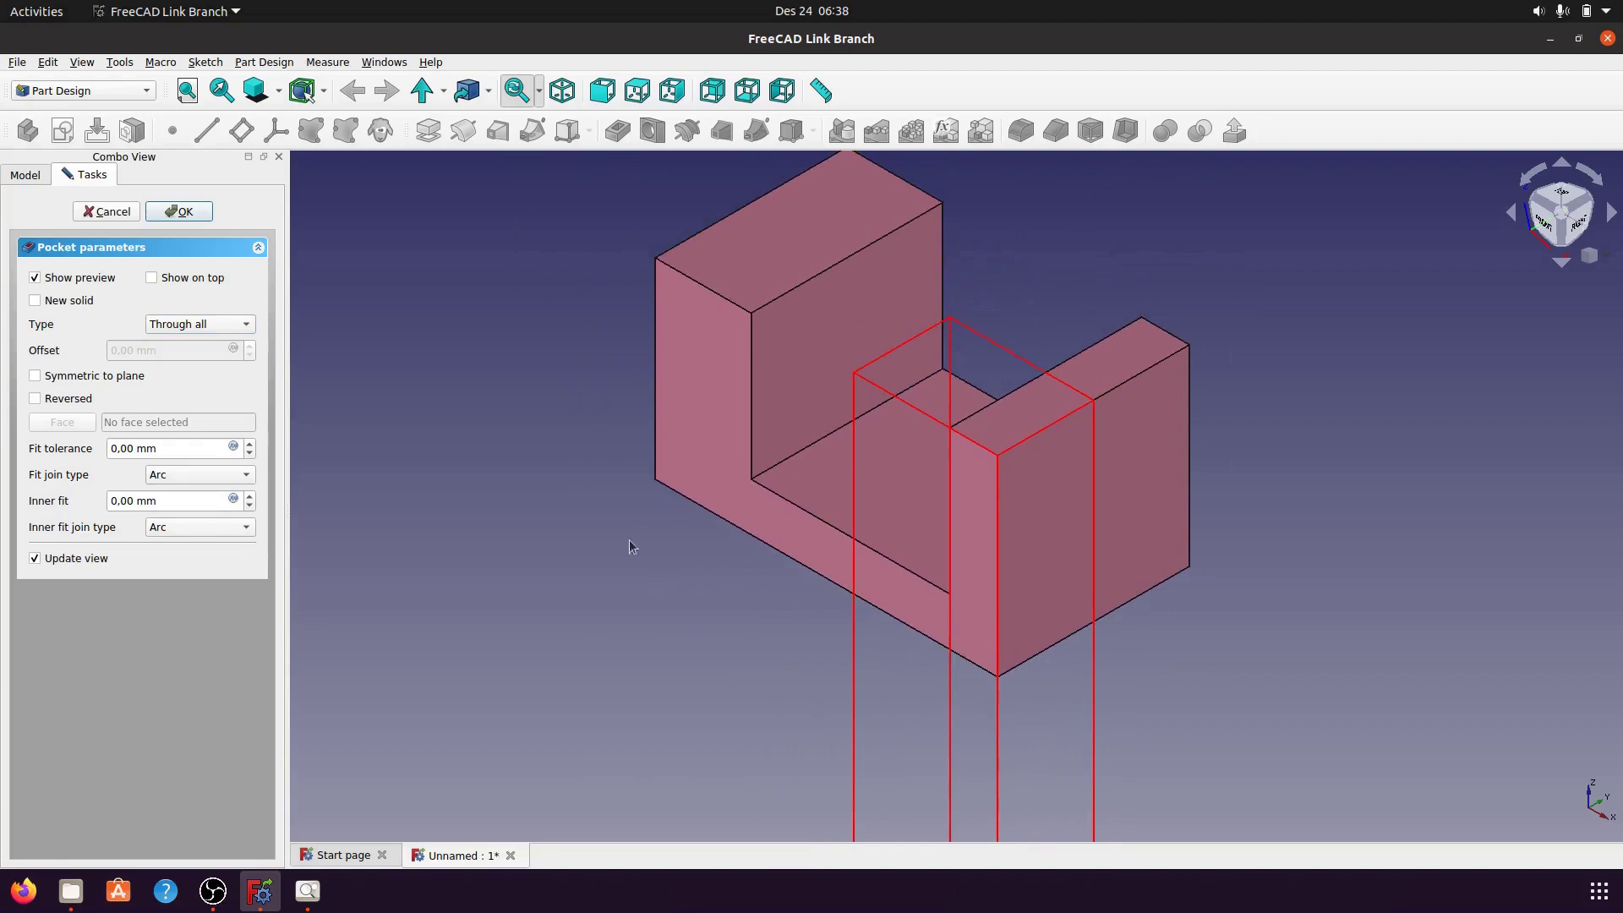
click(245, 324)
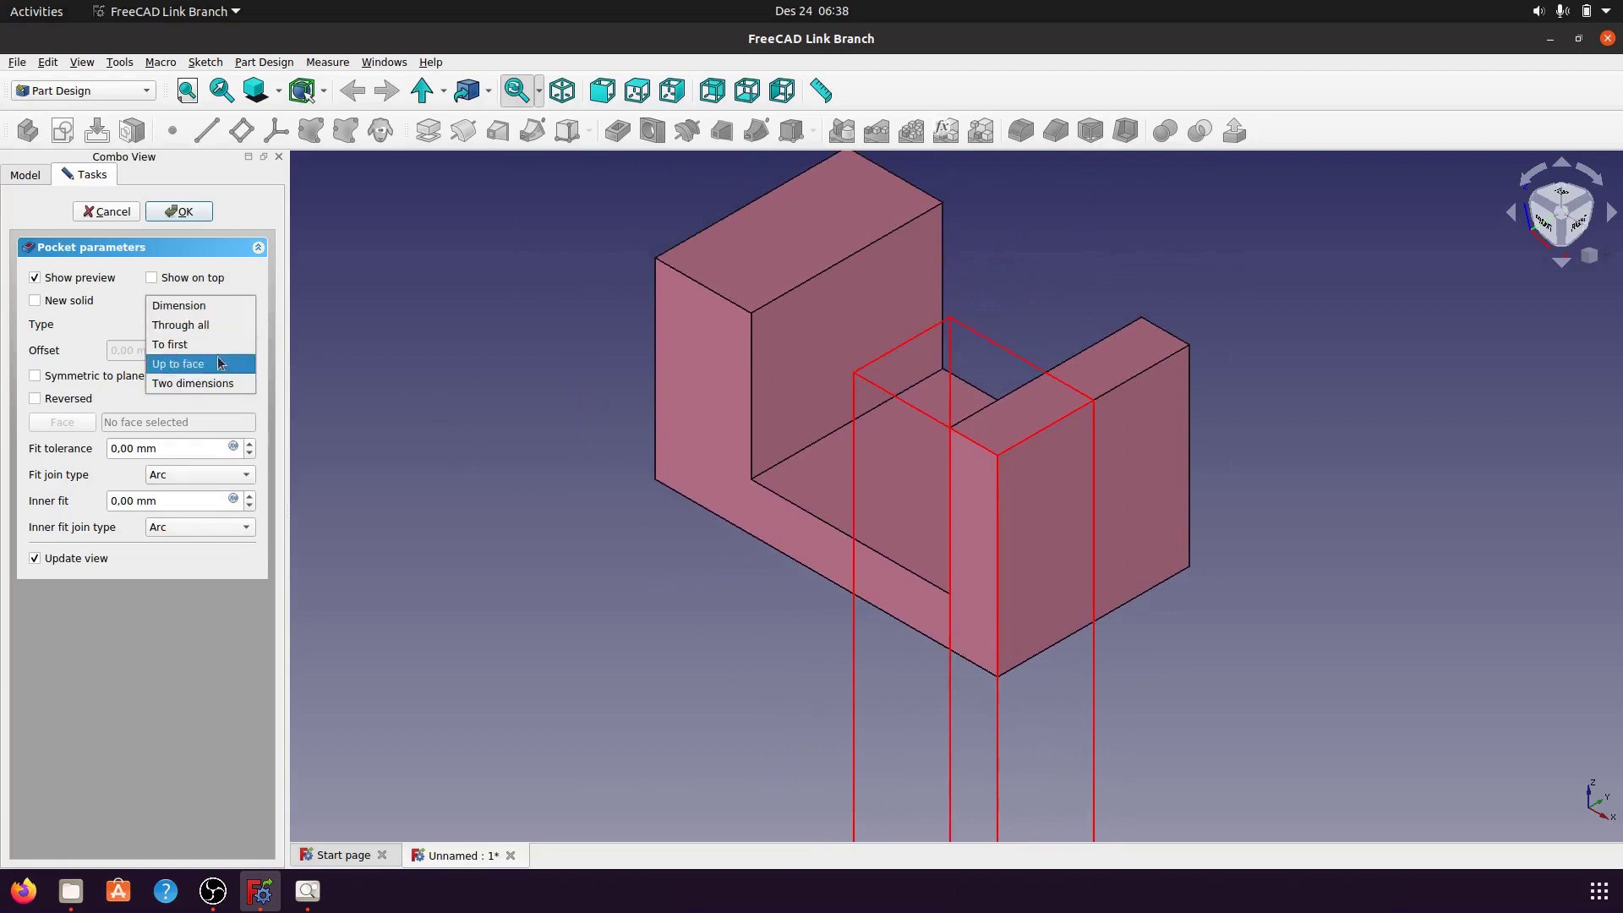
click(218, 305)
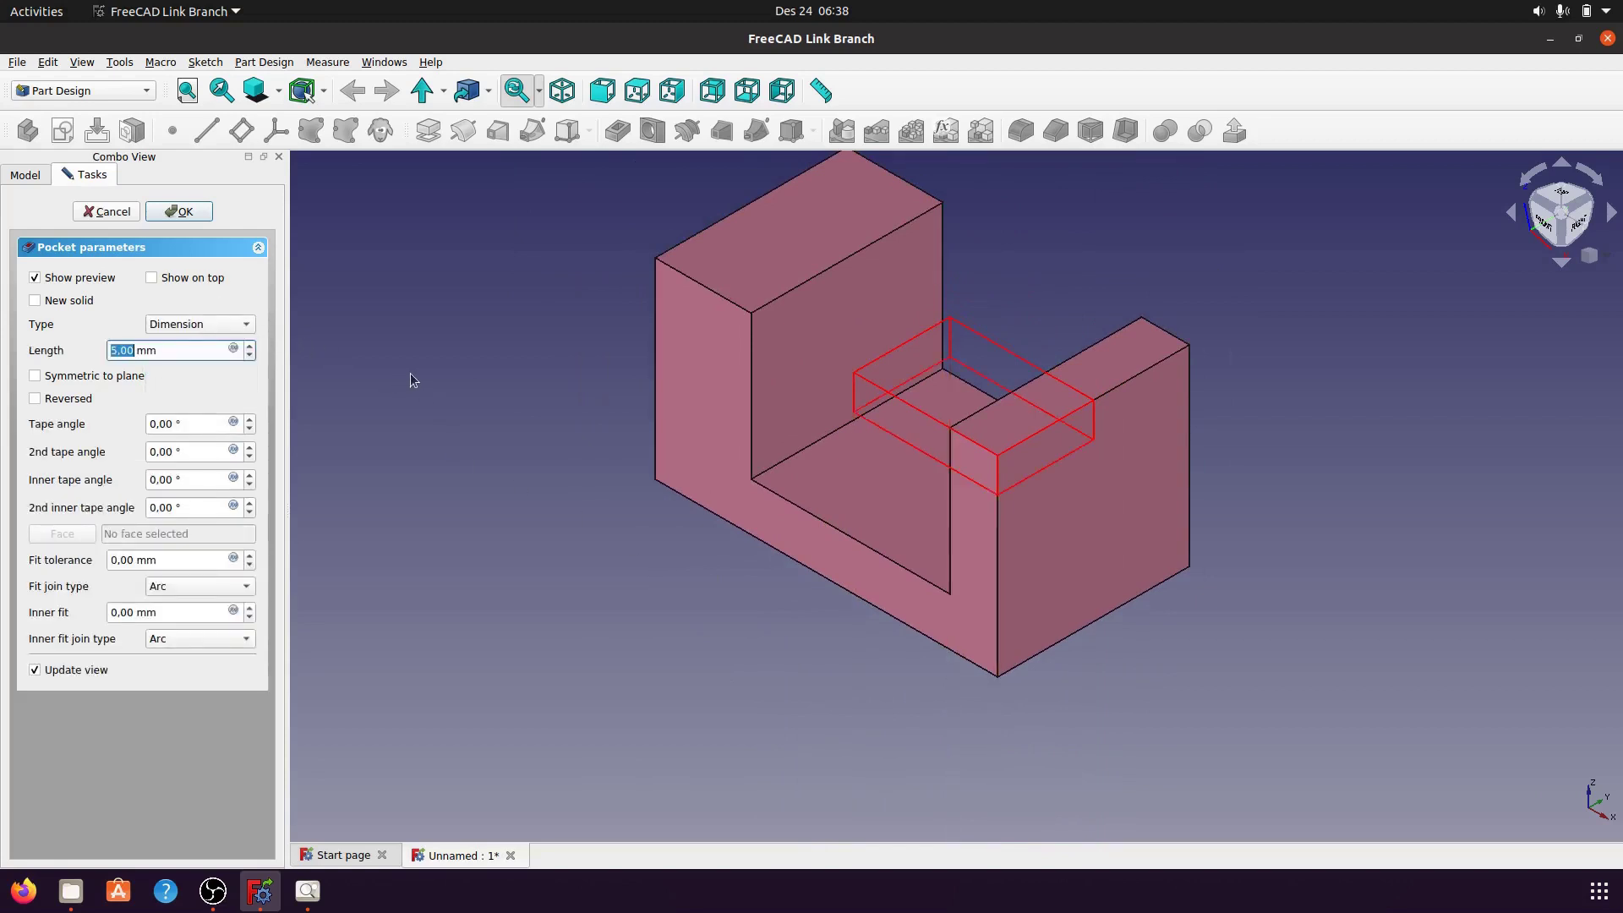
text(5.00)
key(ctrl+a)
text(2)
key(Tab)
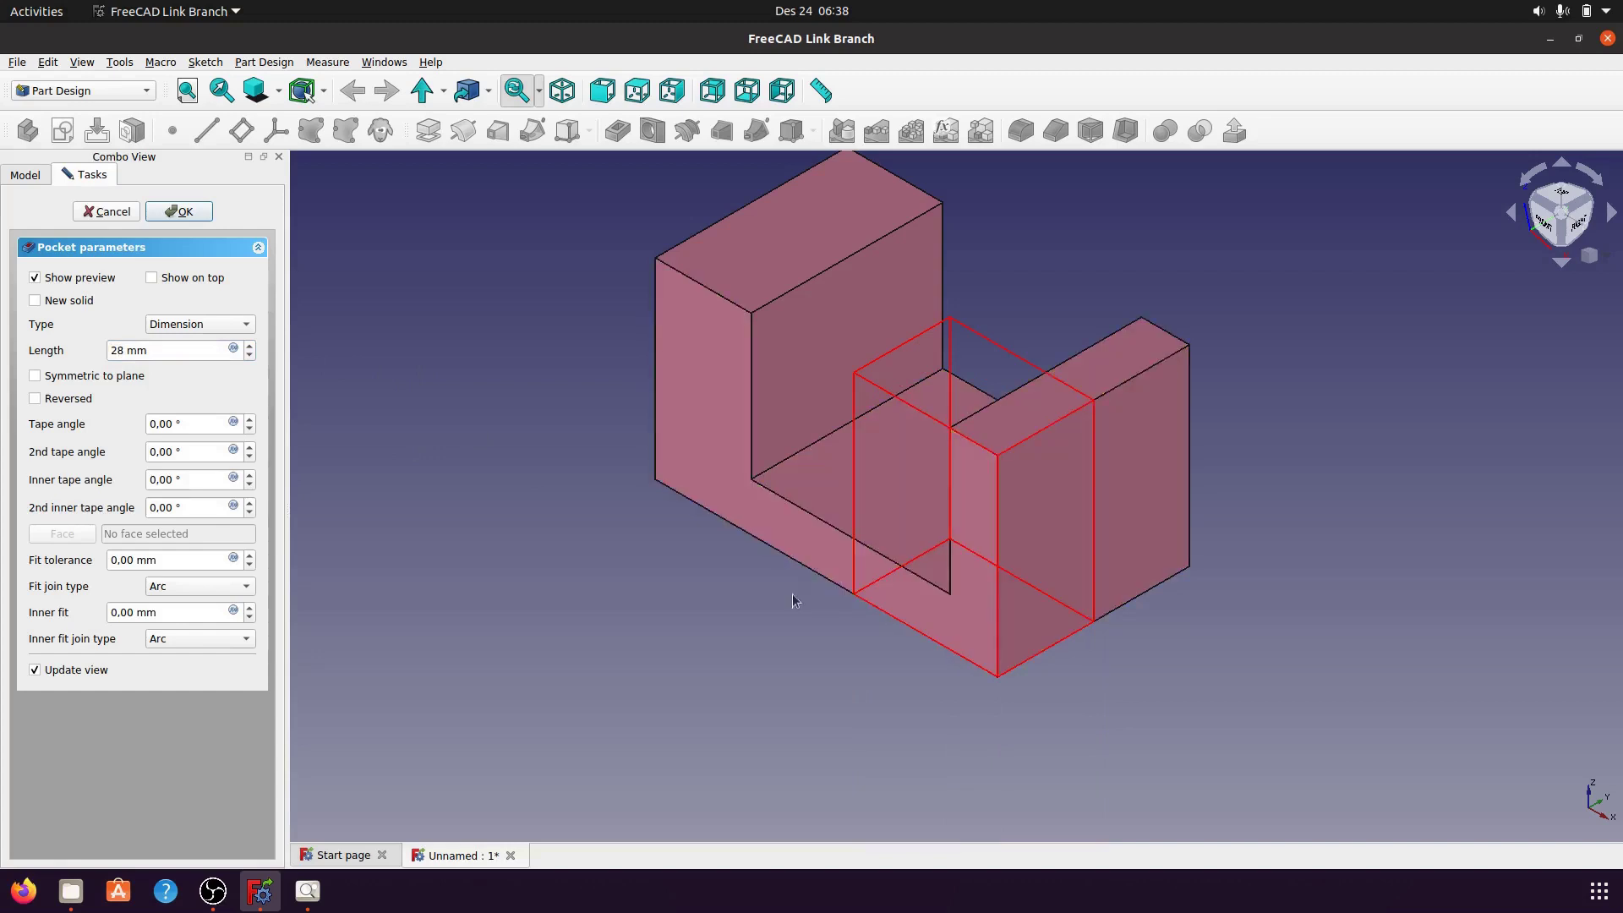
click(189, 217)
mouse_move(1066, 652)
middle_down()
mouse_move(1033, 664)
mouse_move(1029, 704)
middle_up()
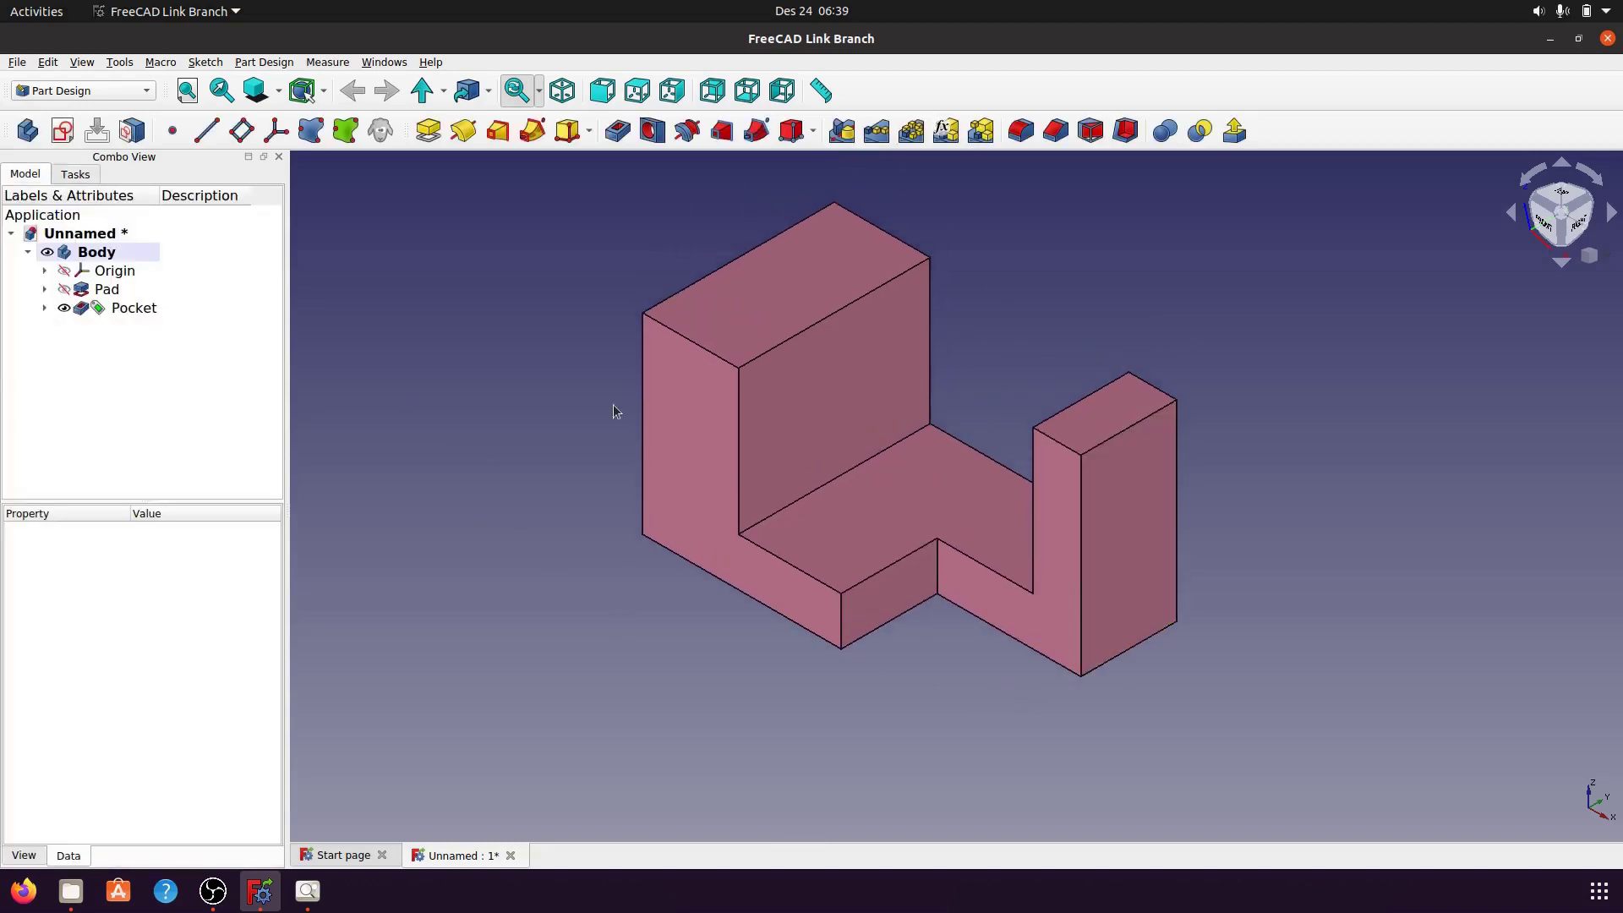
click(307, 893)
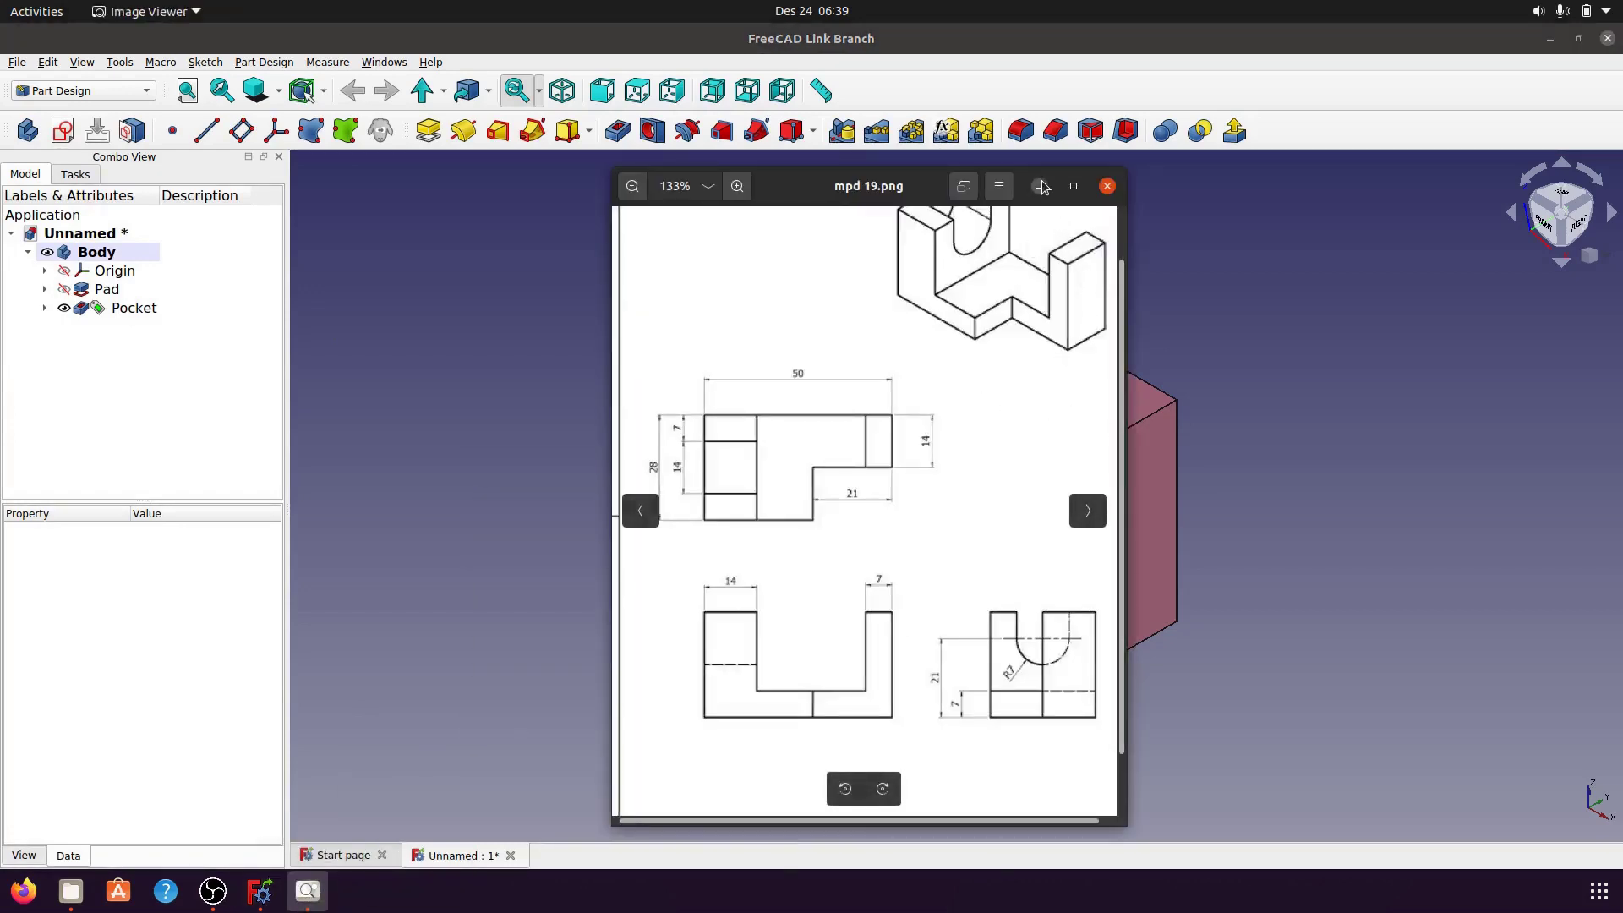
- Advance the image viewer to mpd 19a.png, then minimize it
drag(1043, 186, 1071, 188)
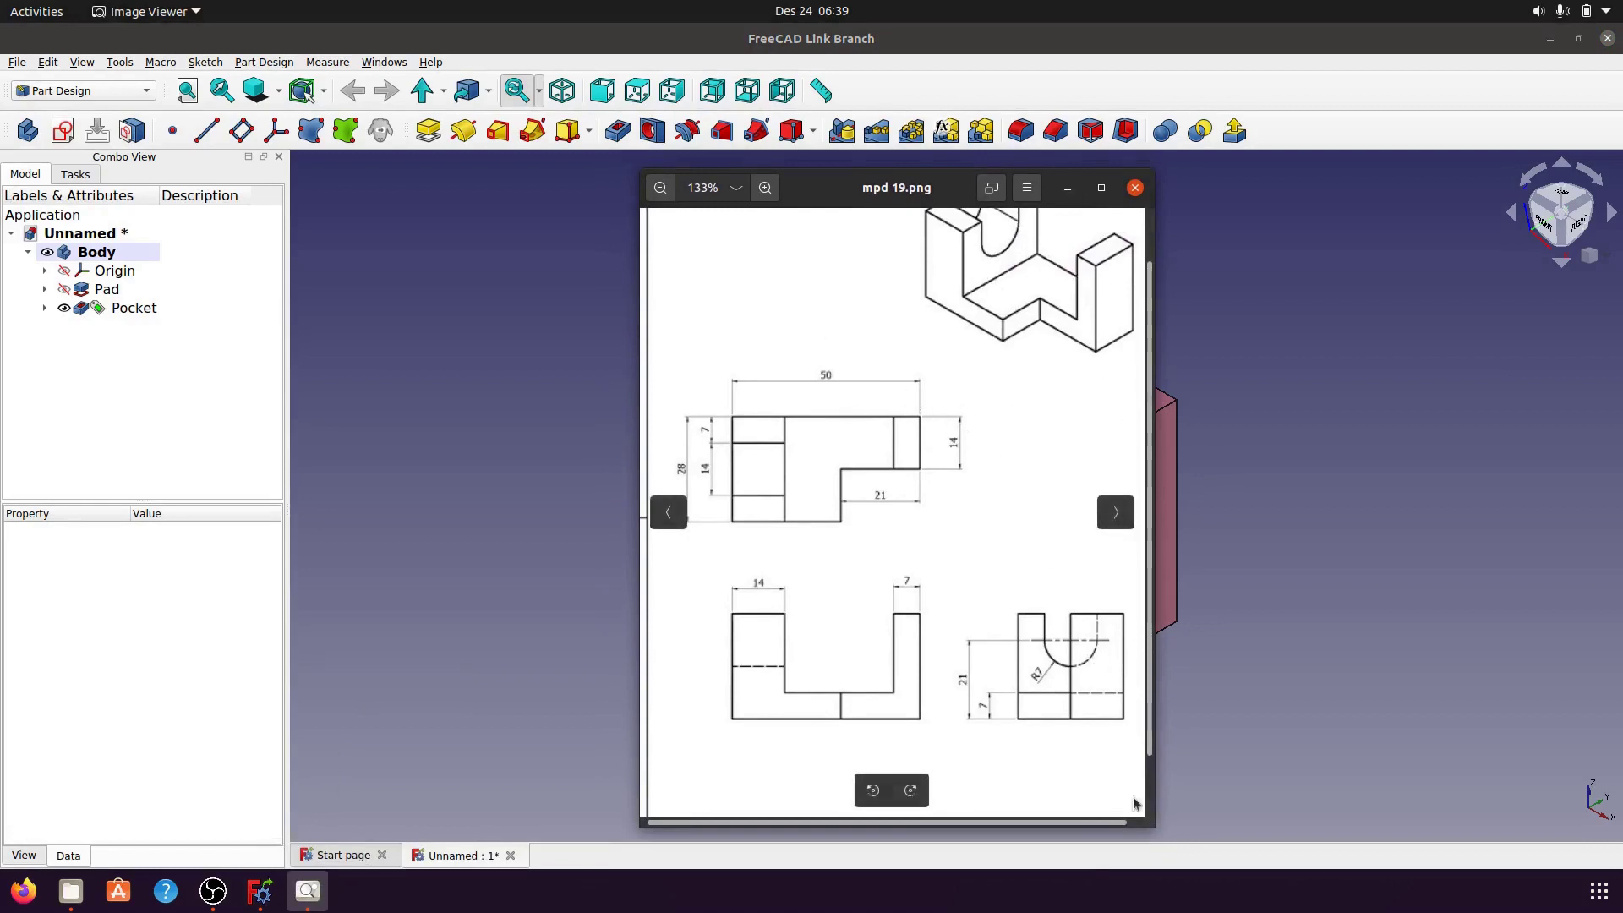
key(Right)
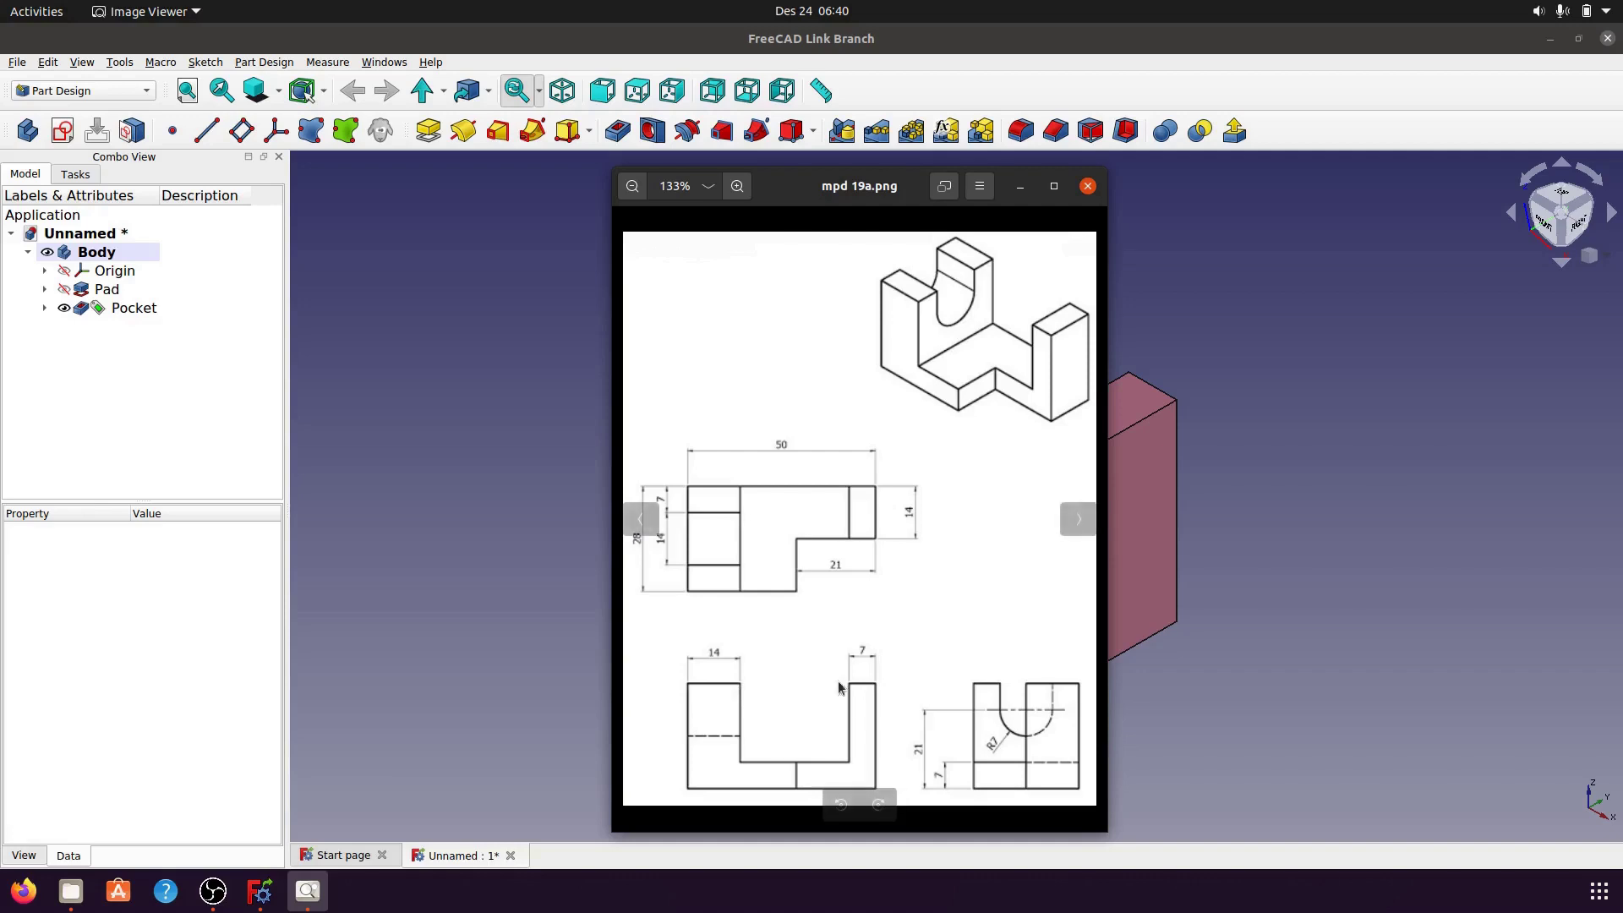
click(1020, 186)
- Orbit to the bracket's left face and start a new sketch on it
click(824, 369)
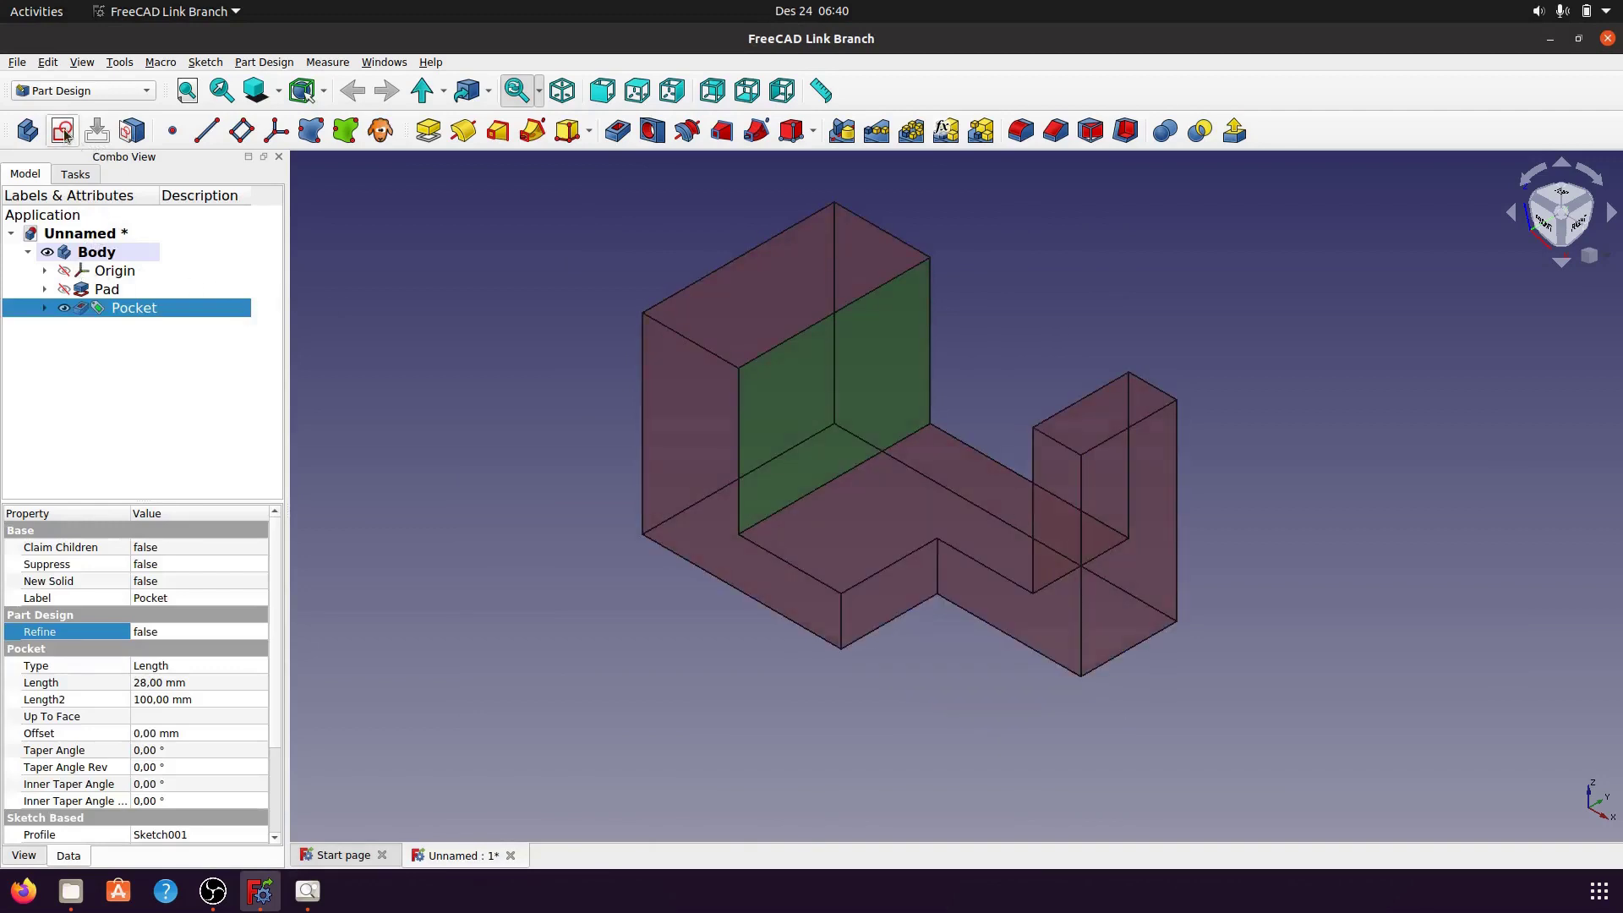
click(472, 353)
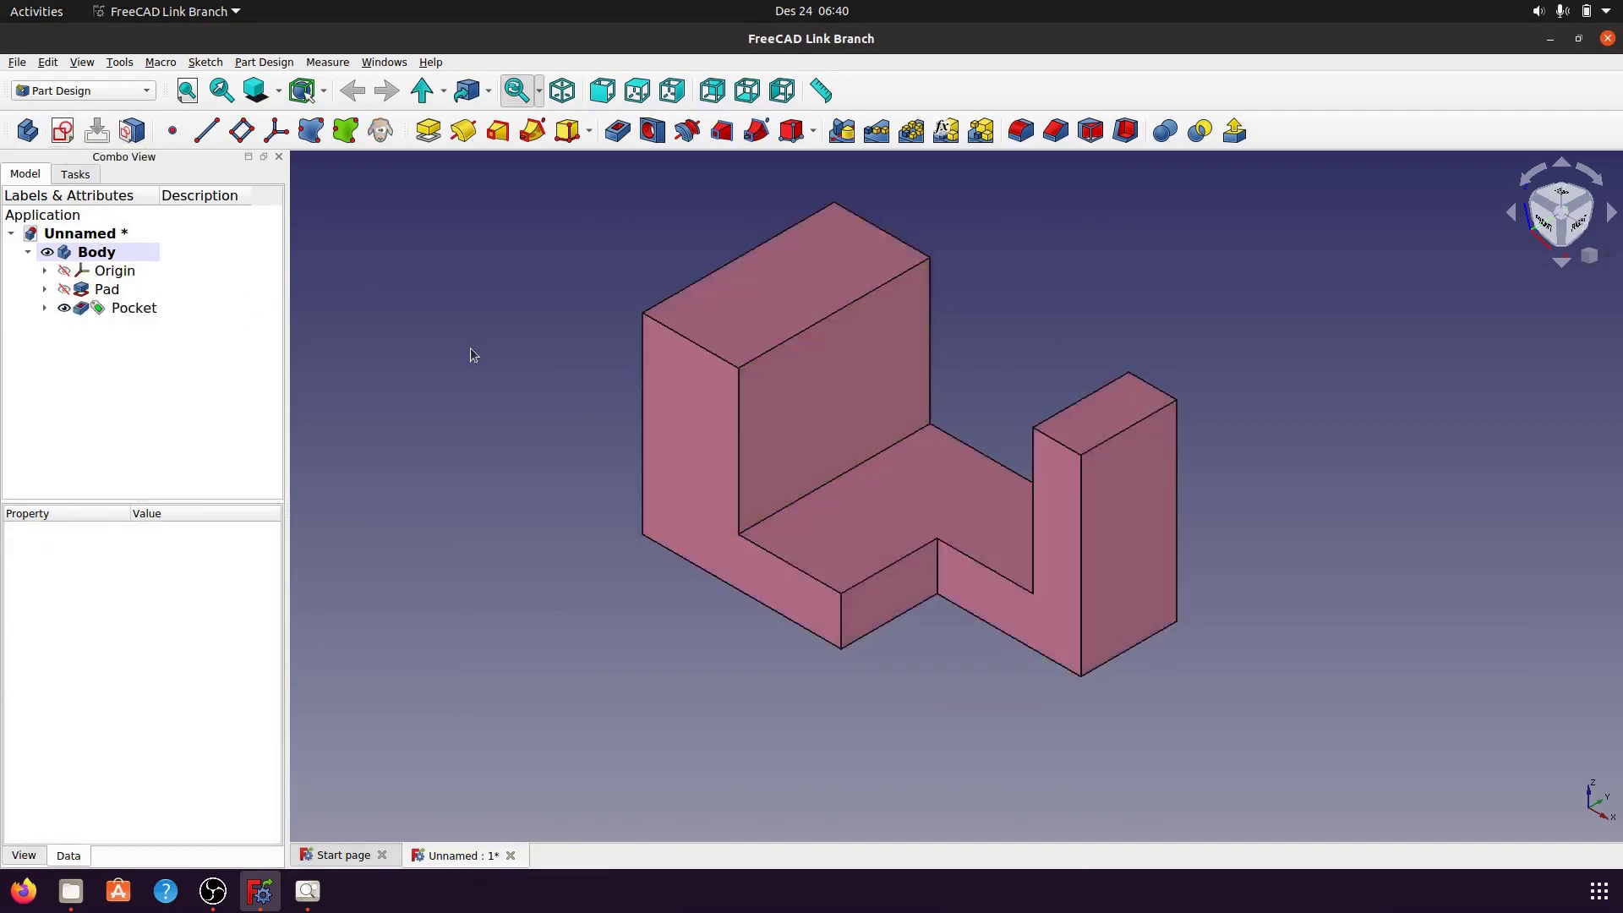
middle_drag(530, 499, 918, 606)
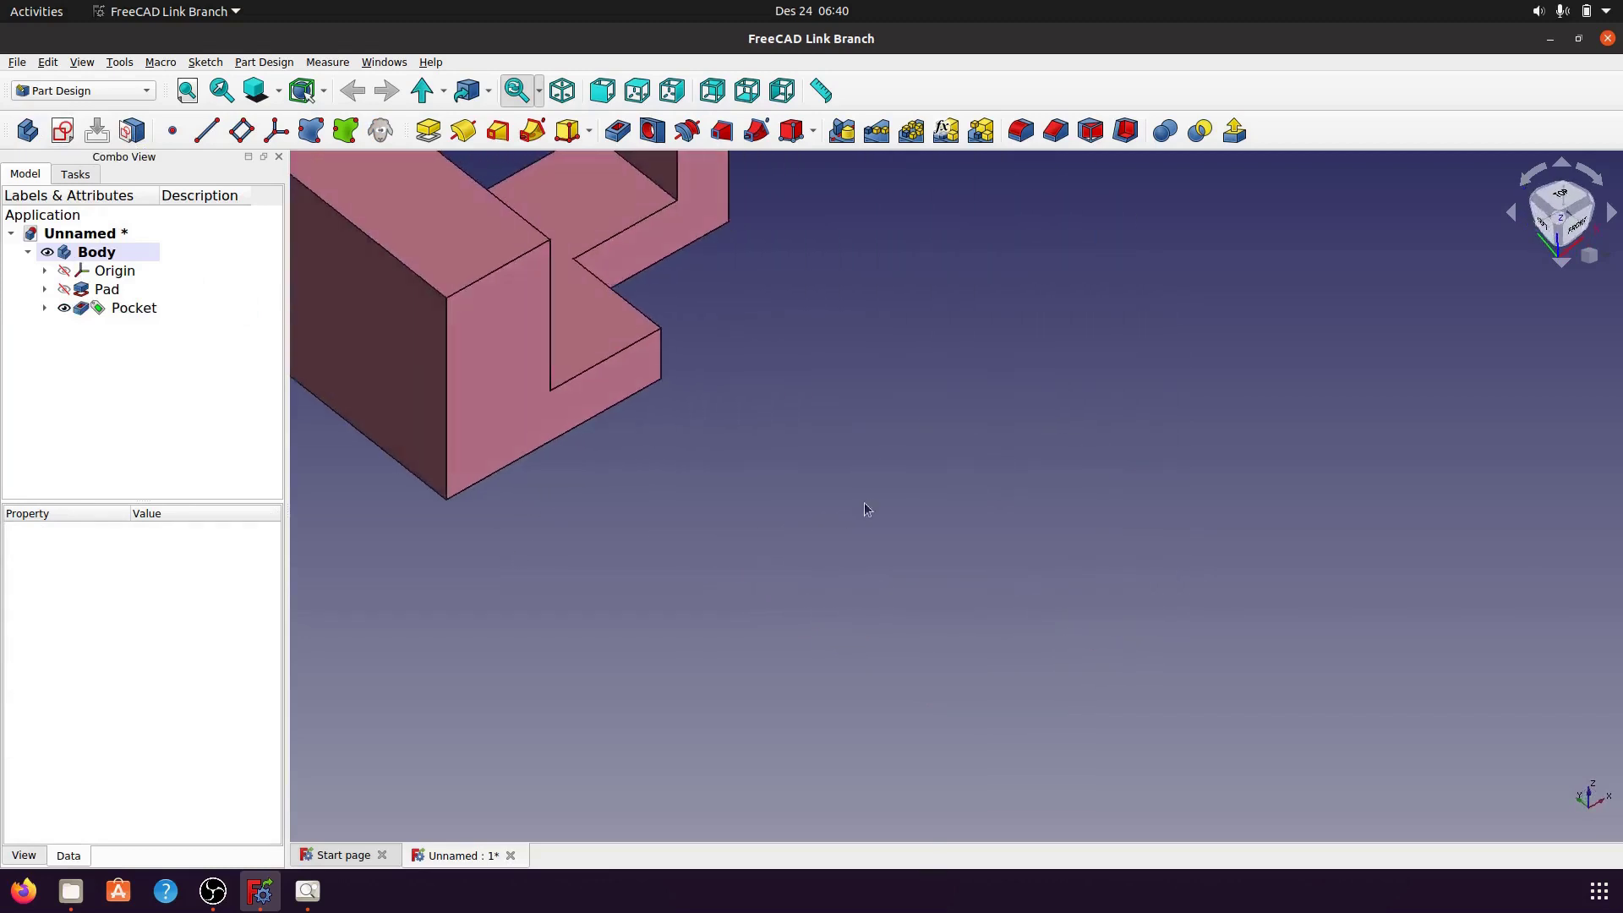
click(750, 450)
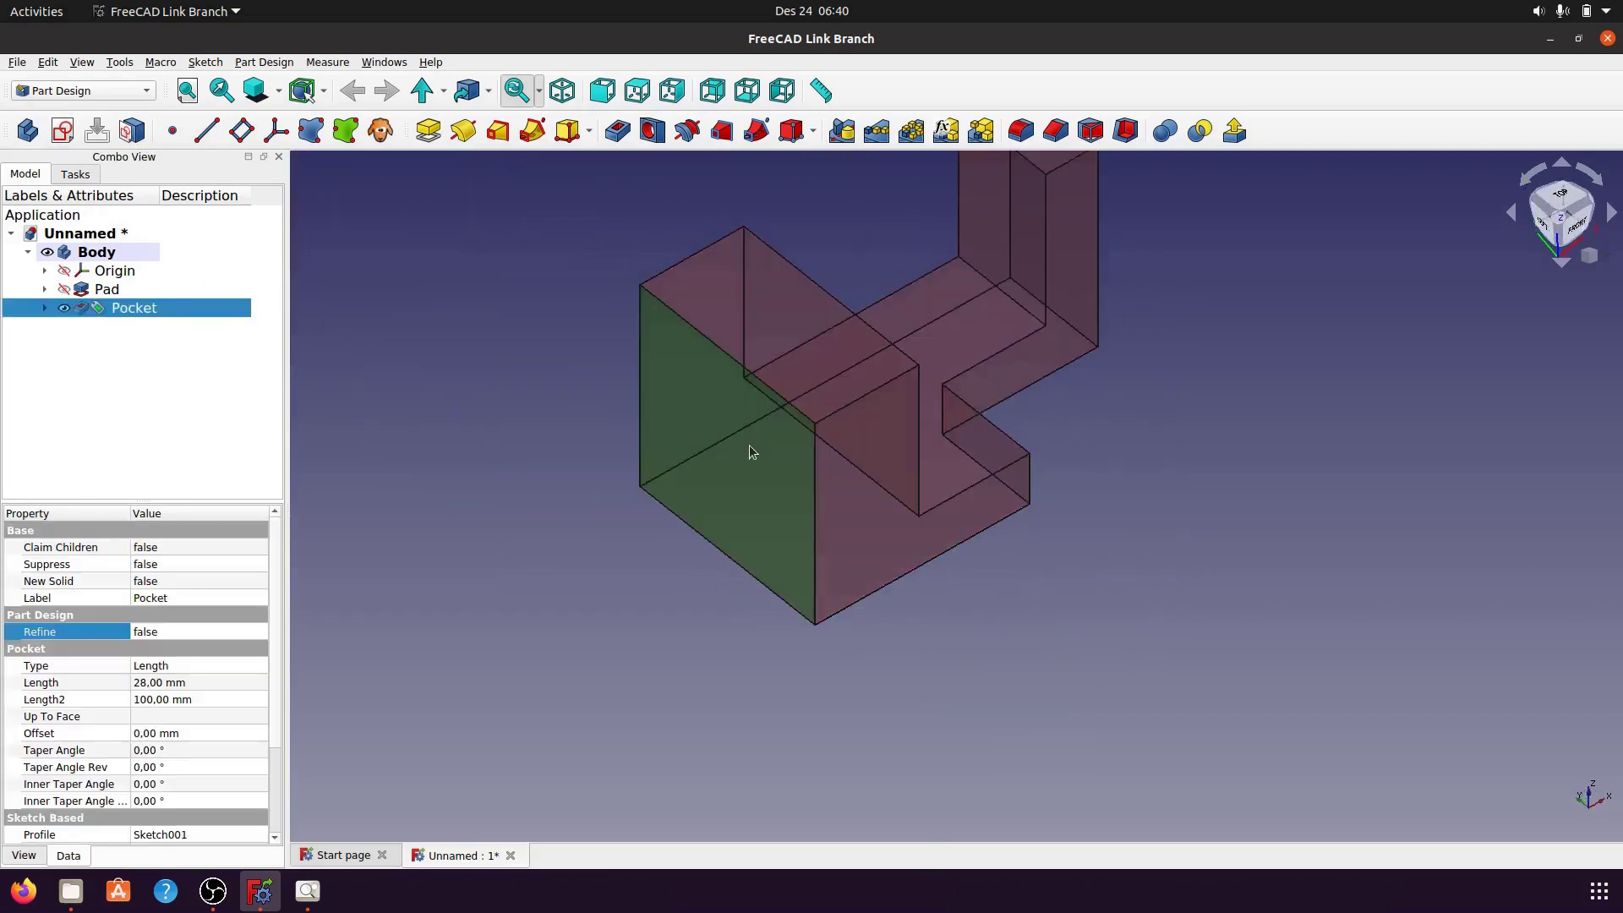
click(64, 131)
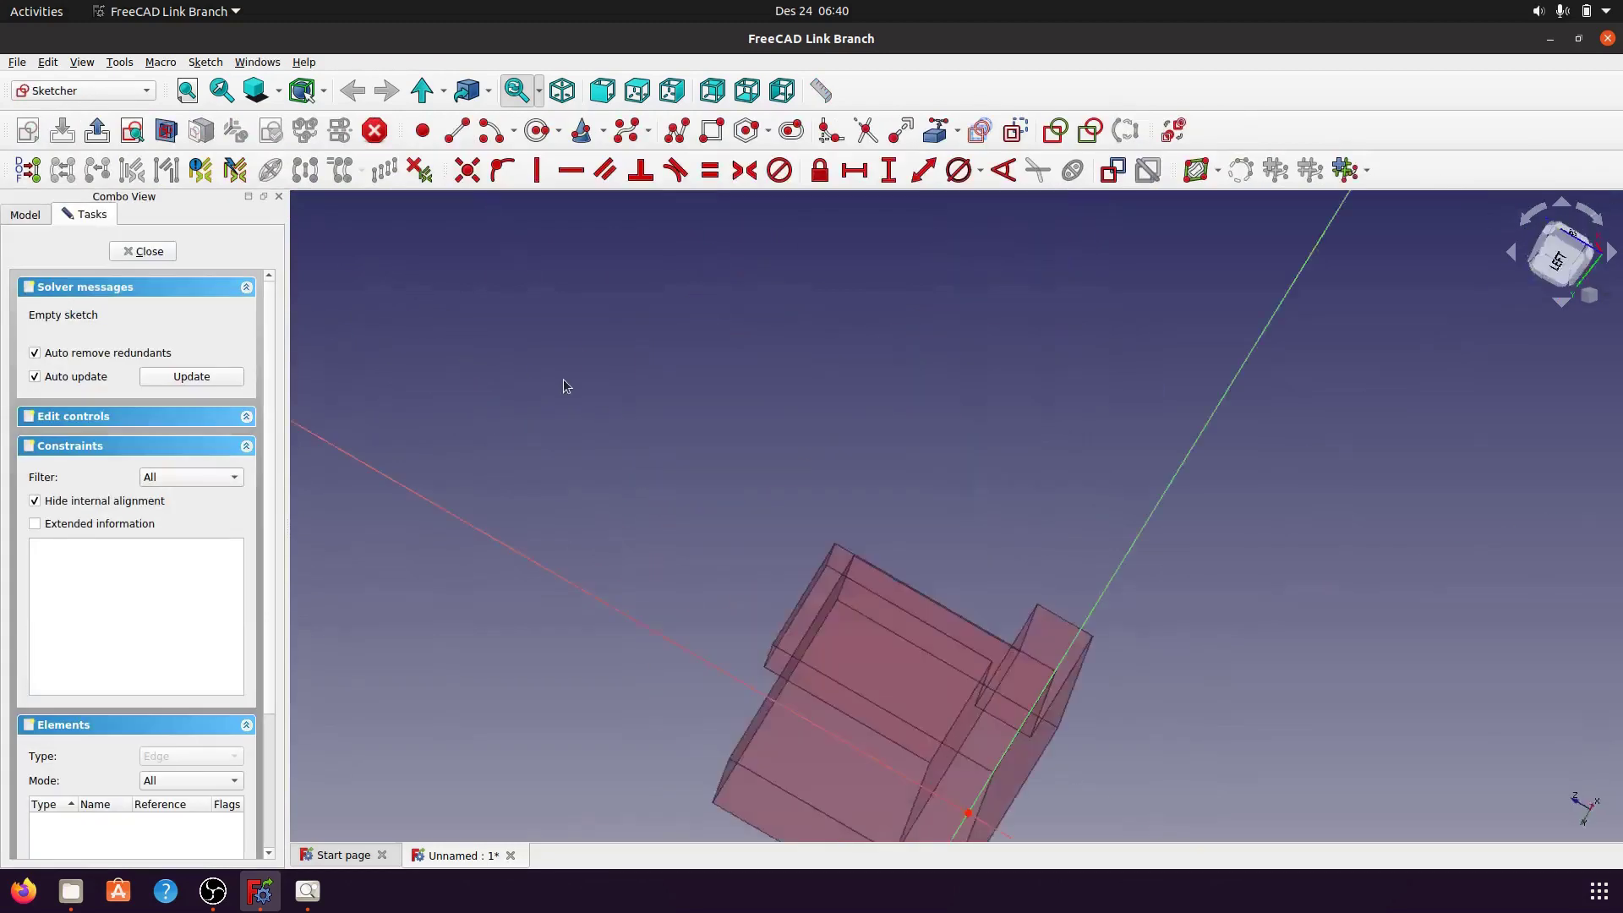
middle_drag(916, 601, 826, 412)
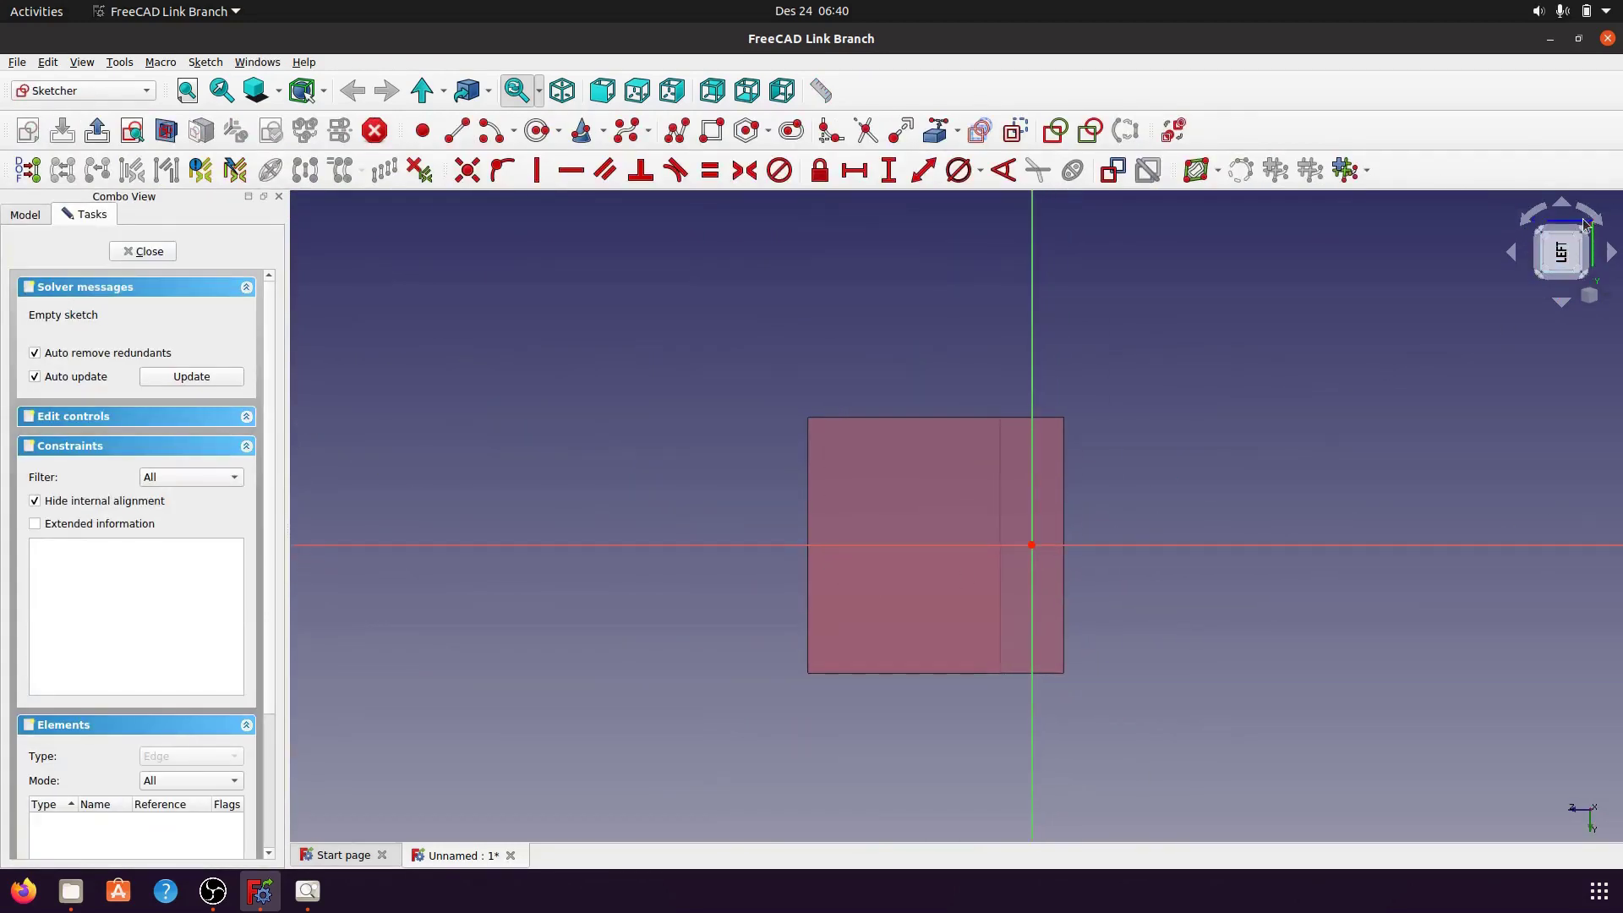
- Draw a rounded slot along the vertical axis, then bring up mpd 19a.png for comparison
click(1587, 218)
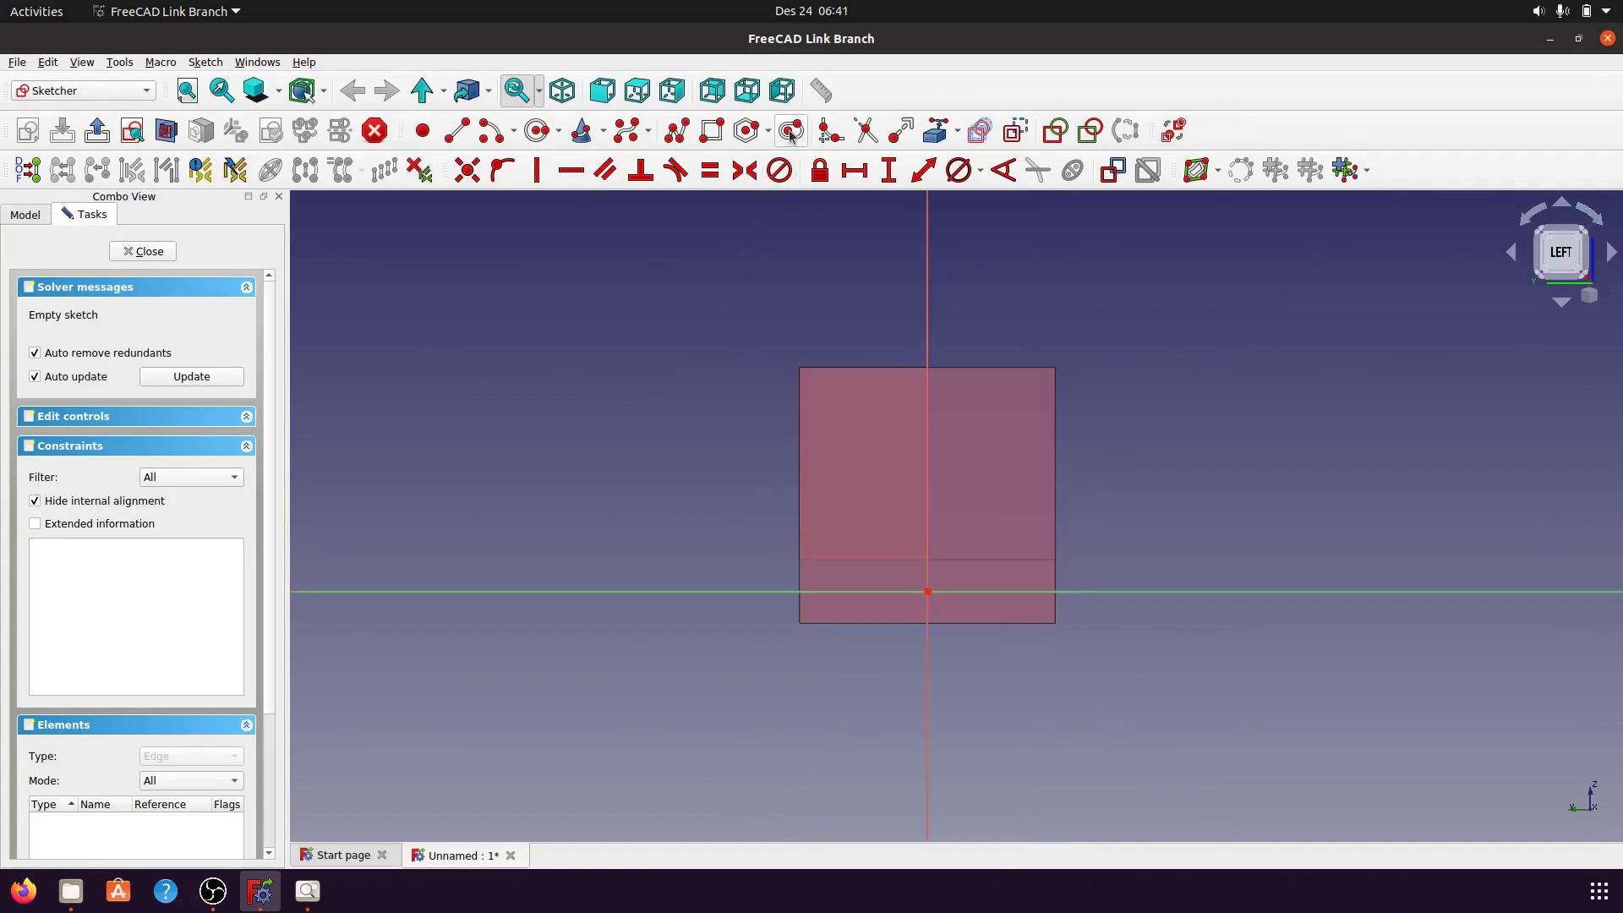
click(790, 132)
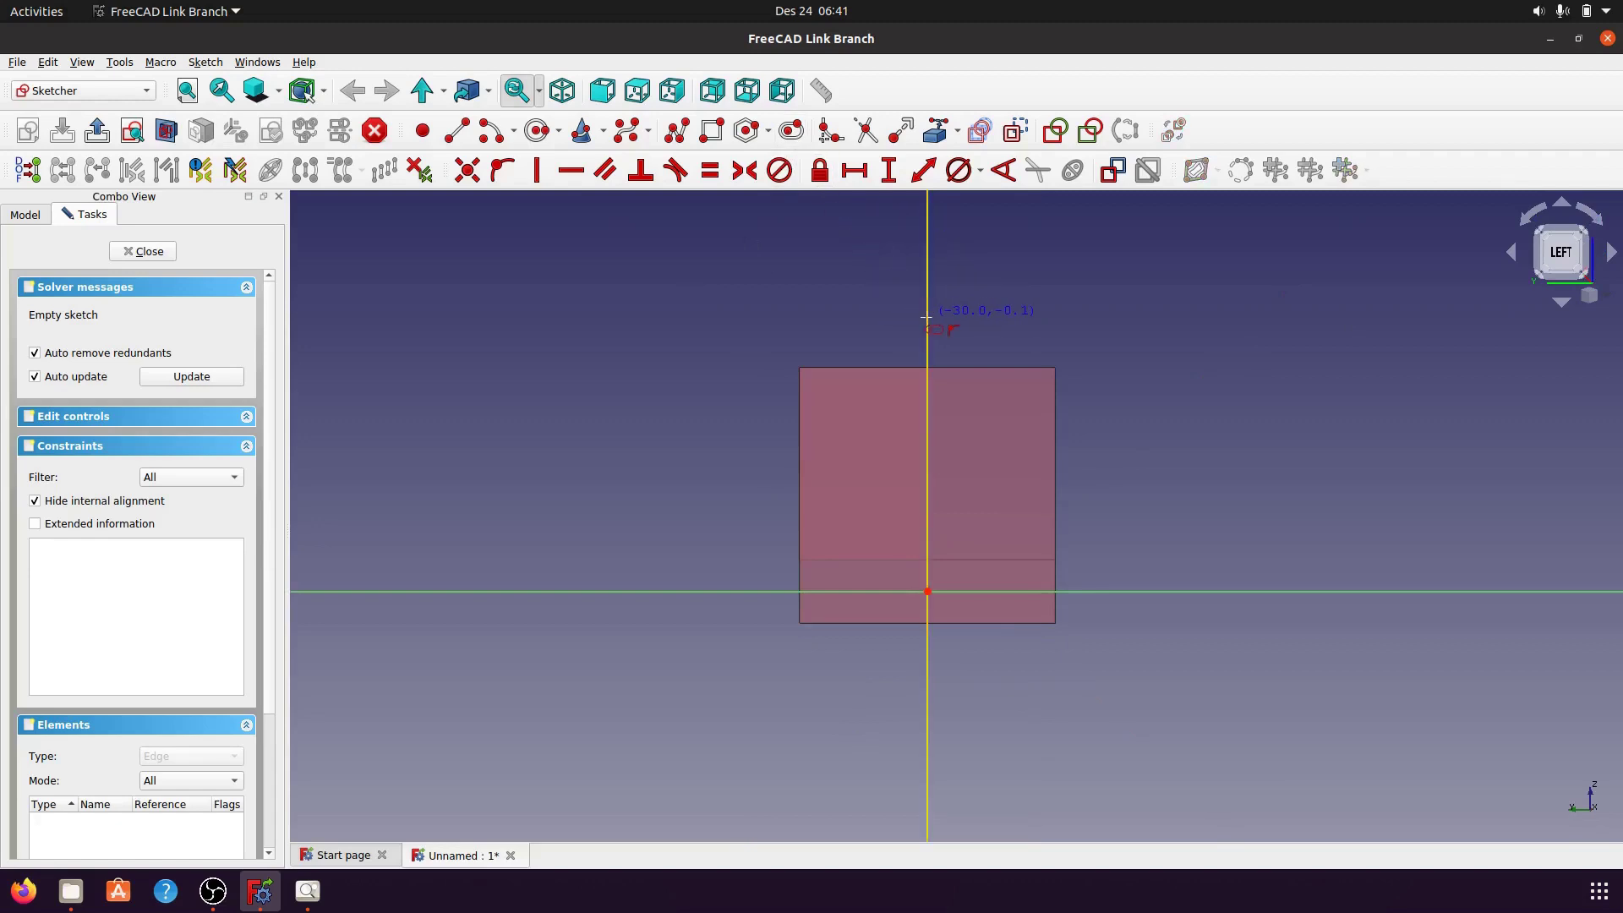
click(927, 317)
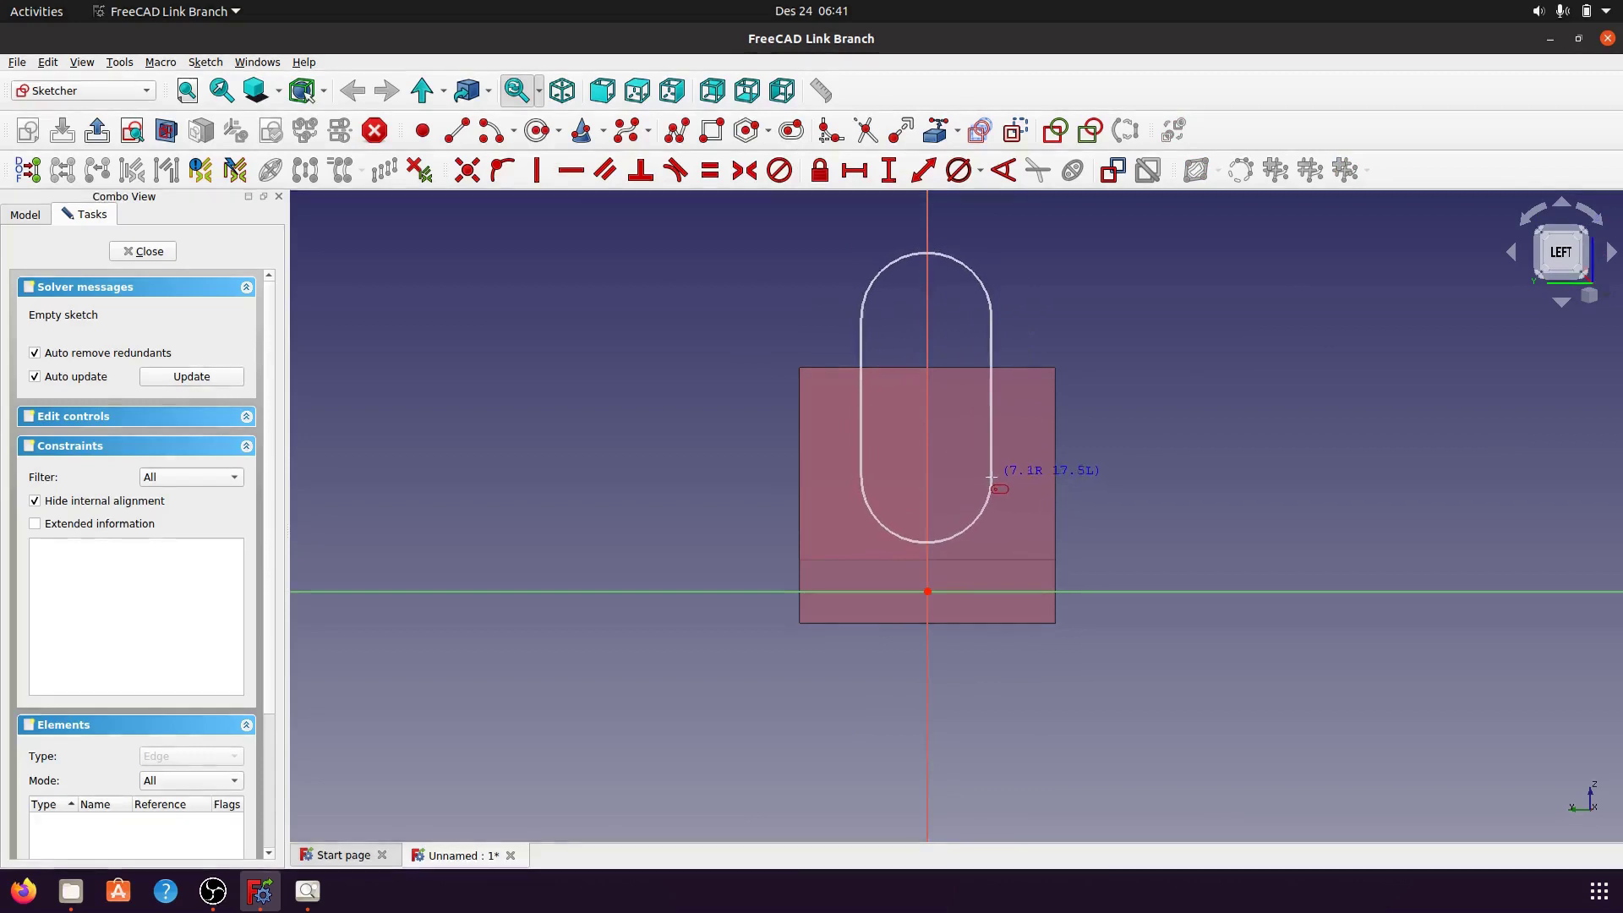
click(983, 471)
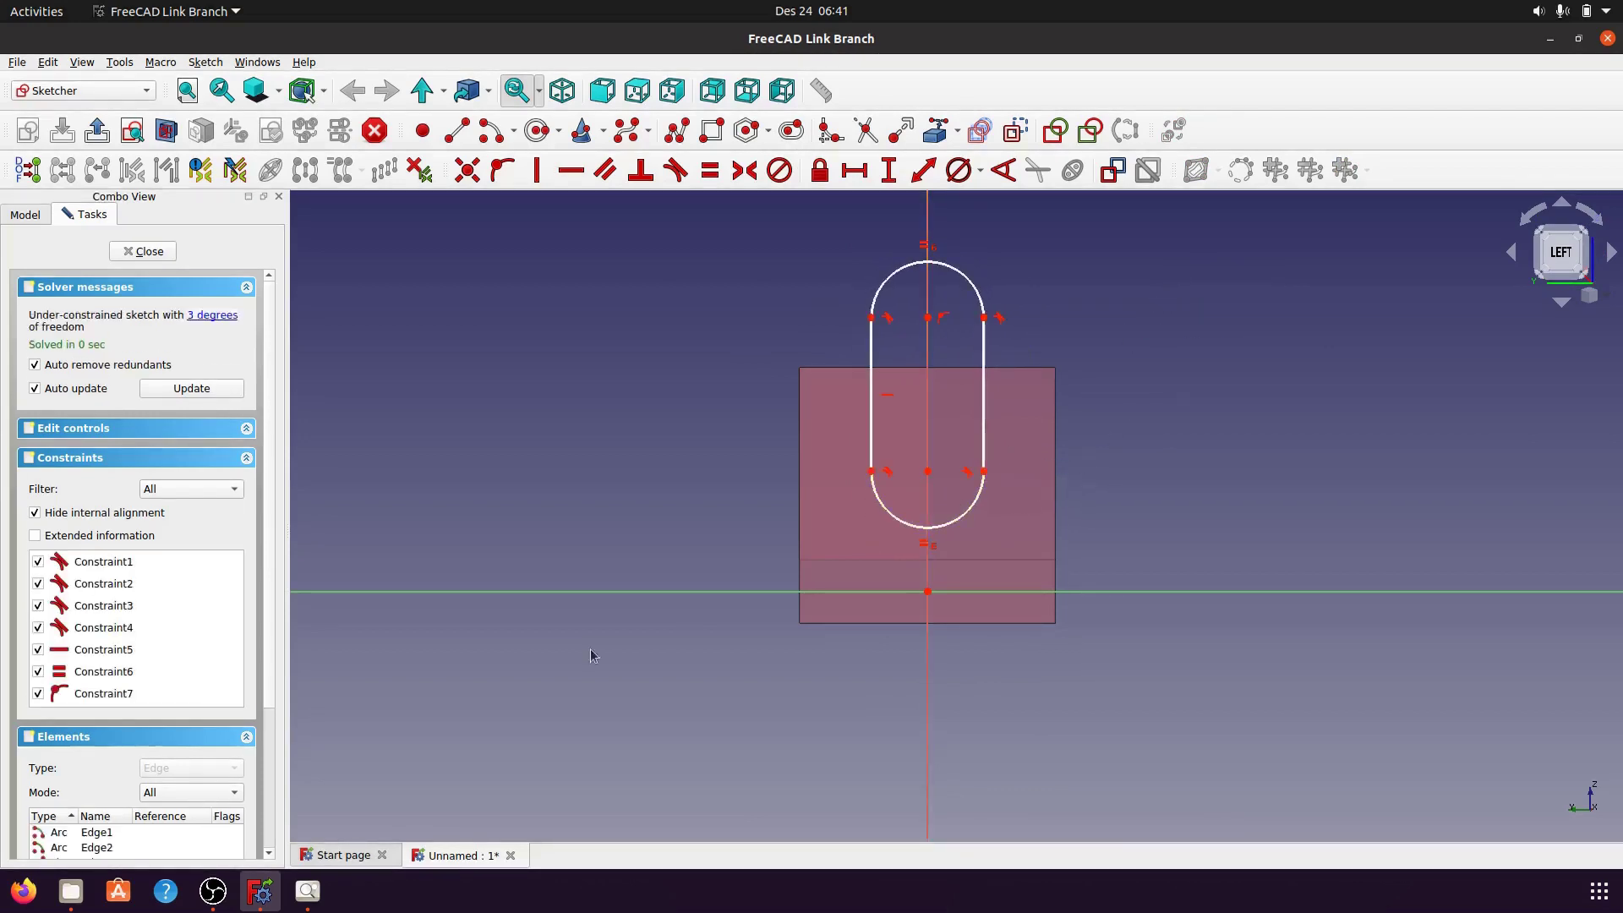
click(309, 889)
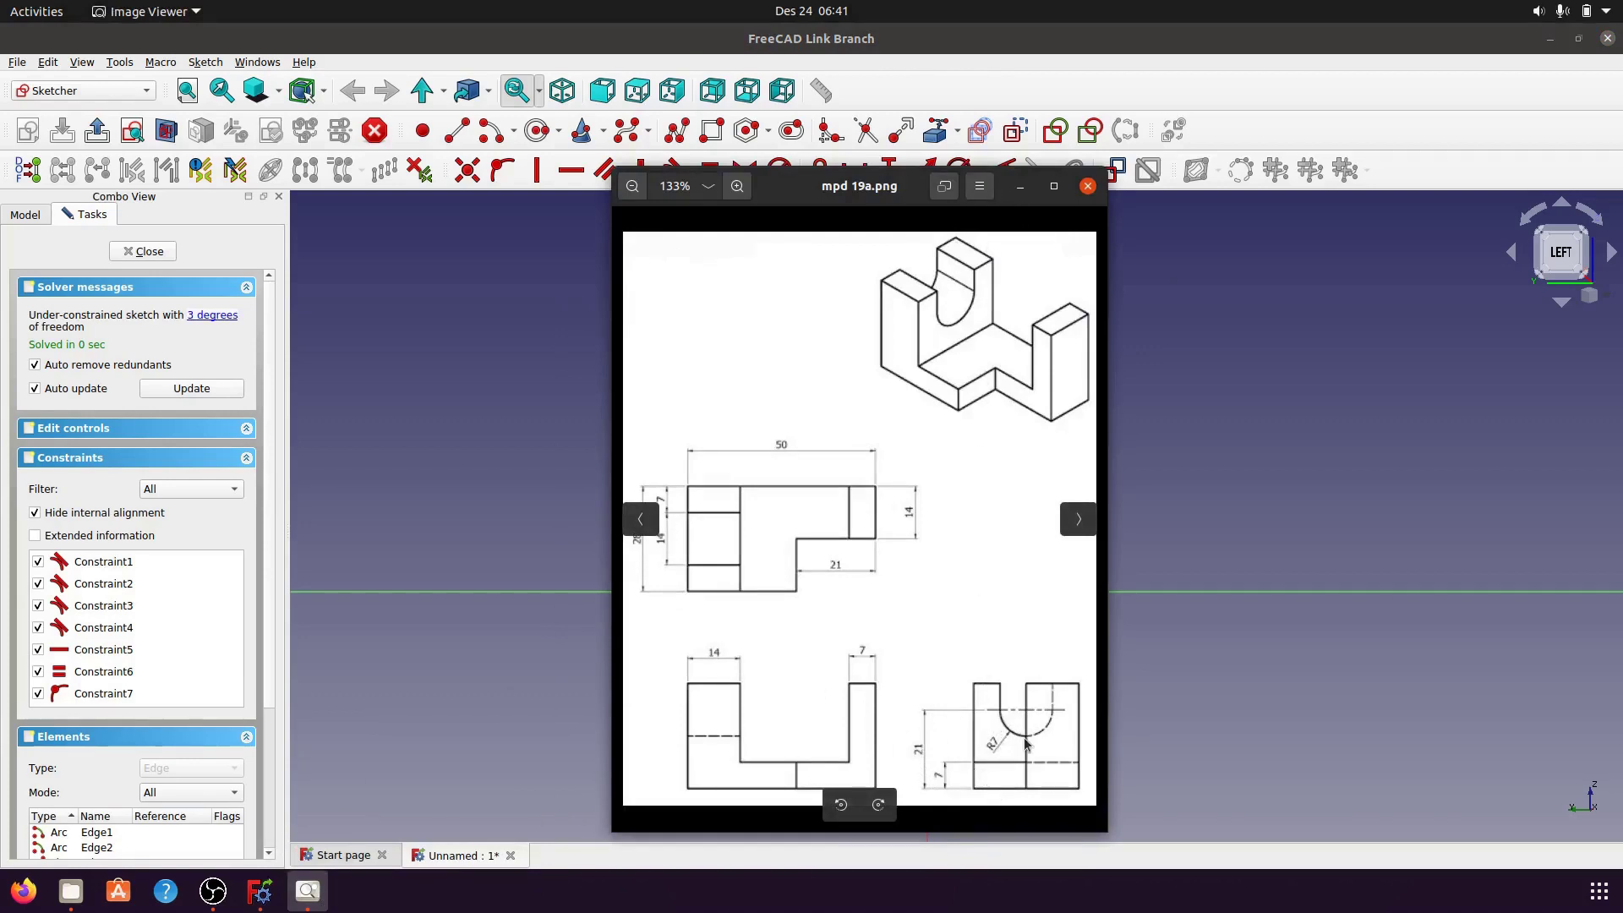
- Import the base's bottom edge and place the slot's lower arc centre 21 mm above it
click(1021, 186)
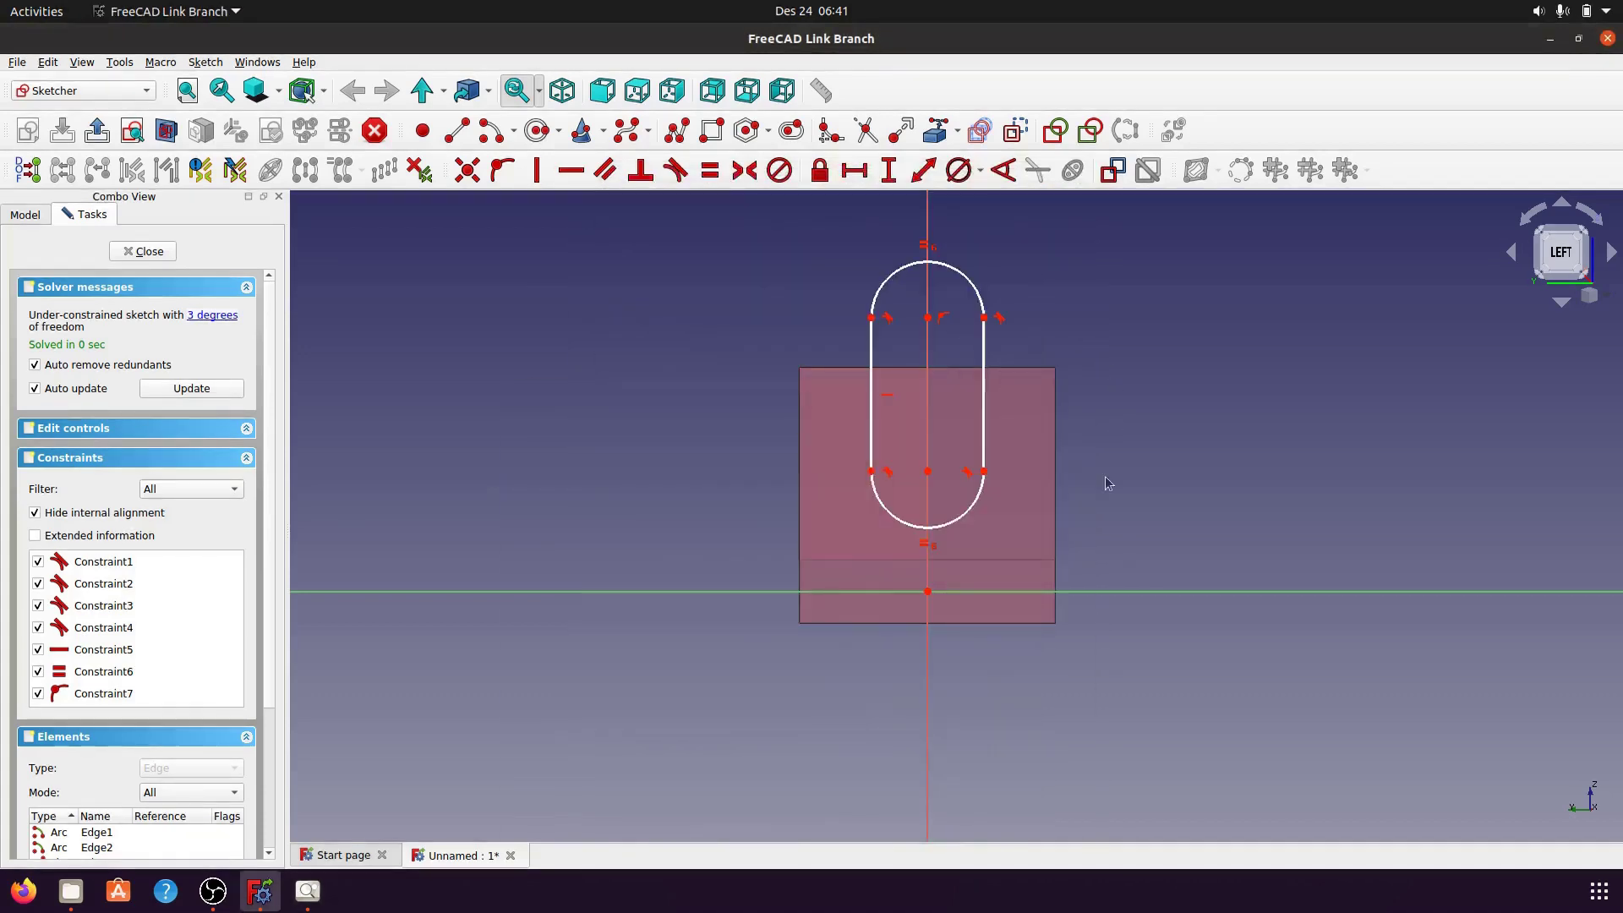
click(930, 472)
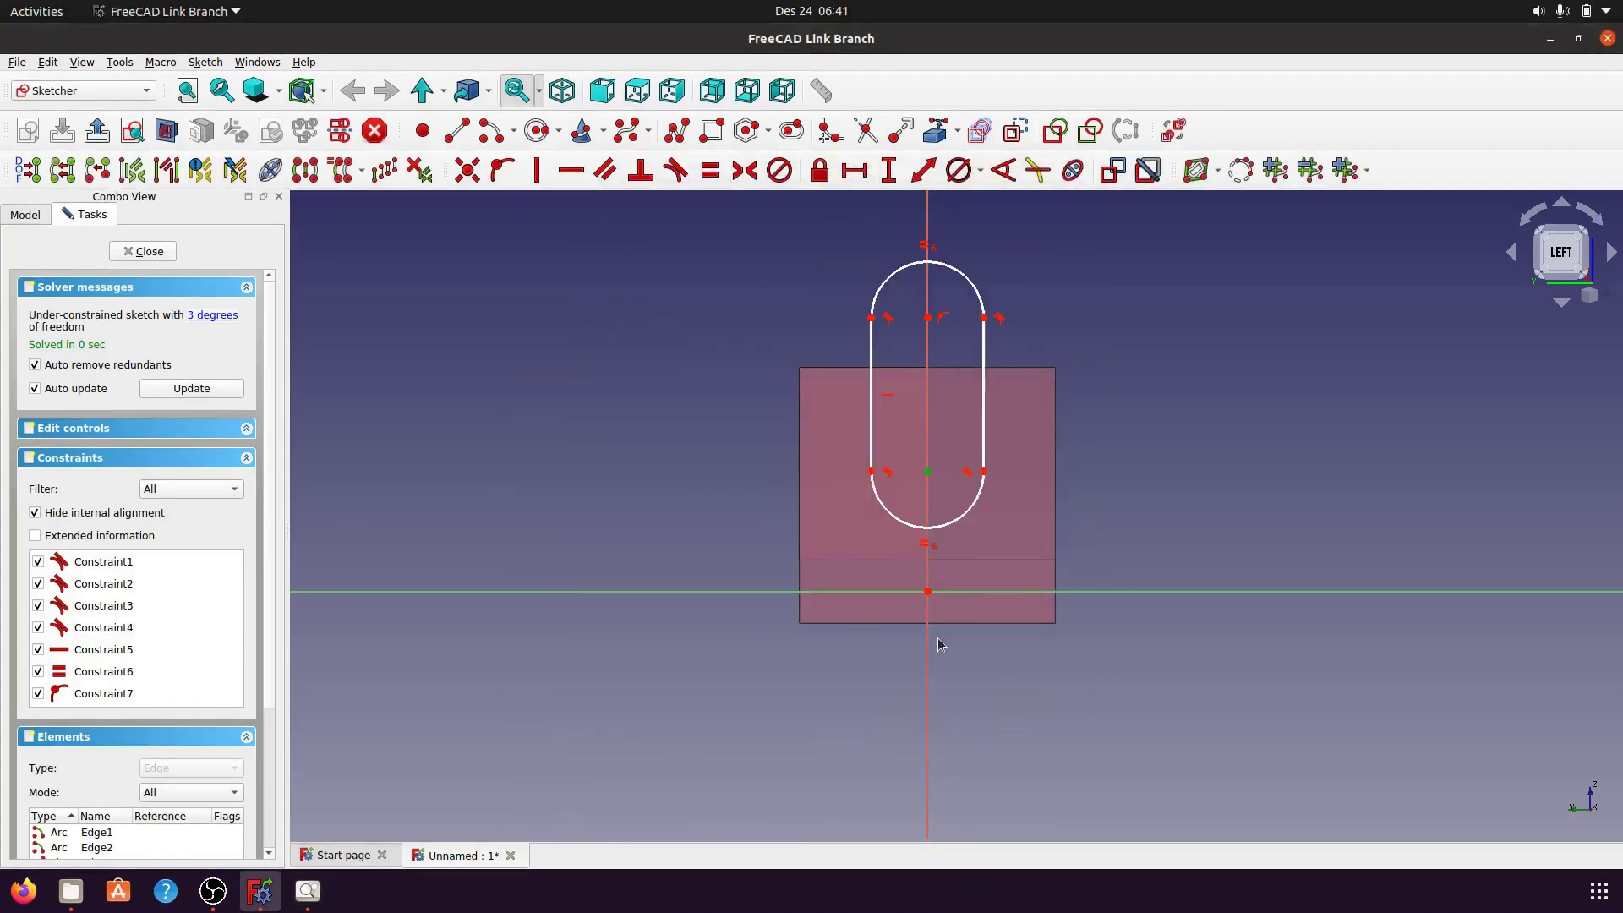
click(937, 132)
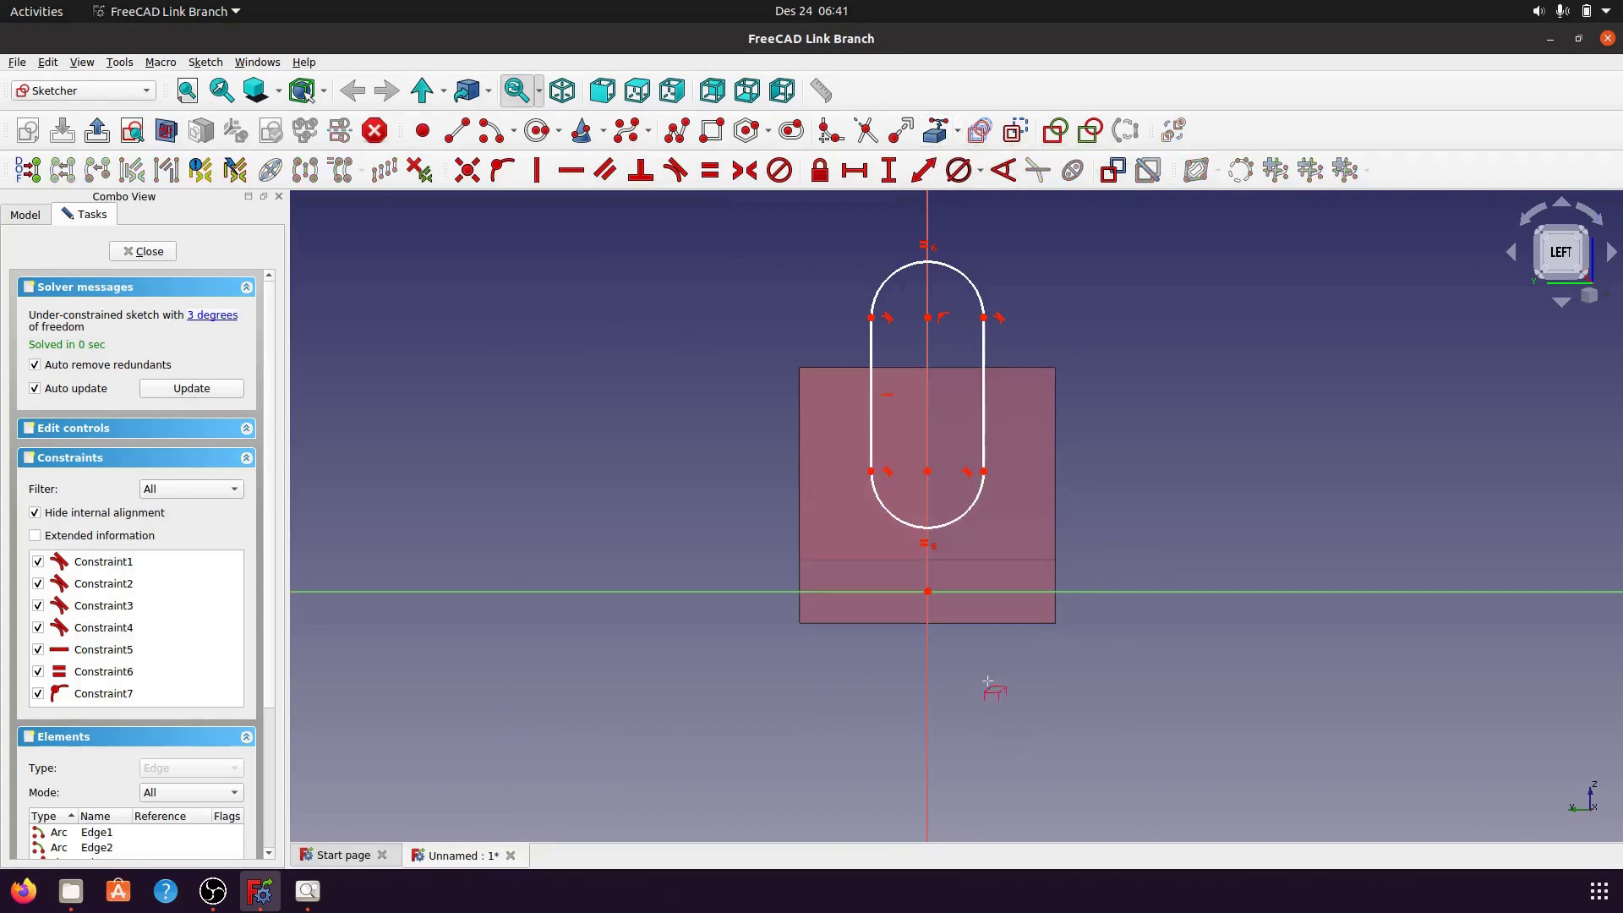
click(986, 624)
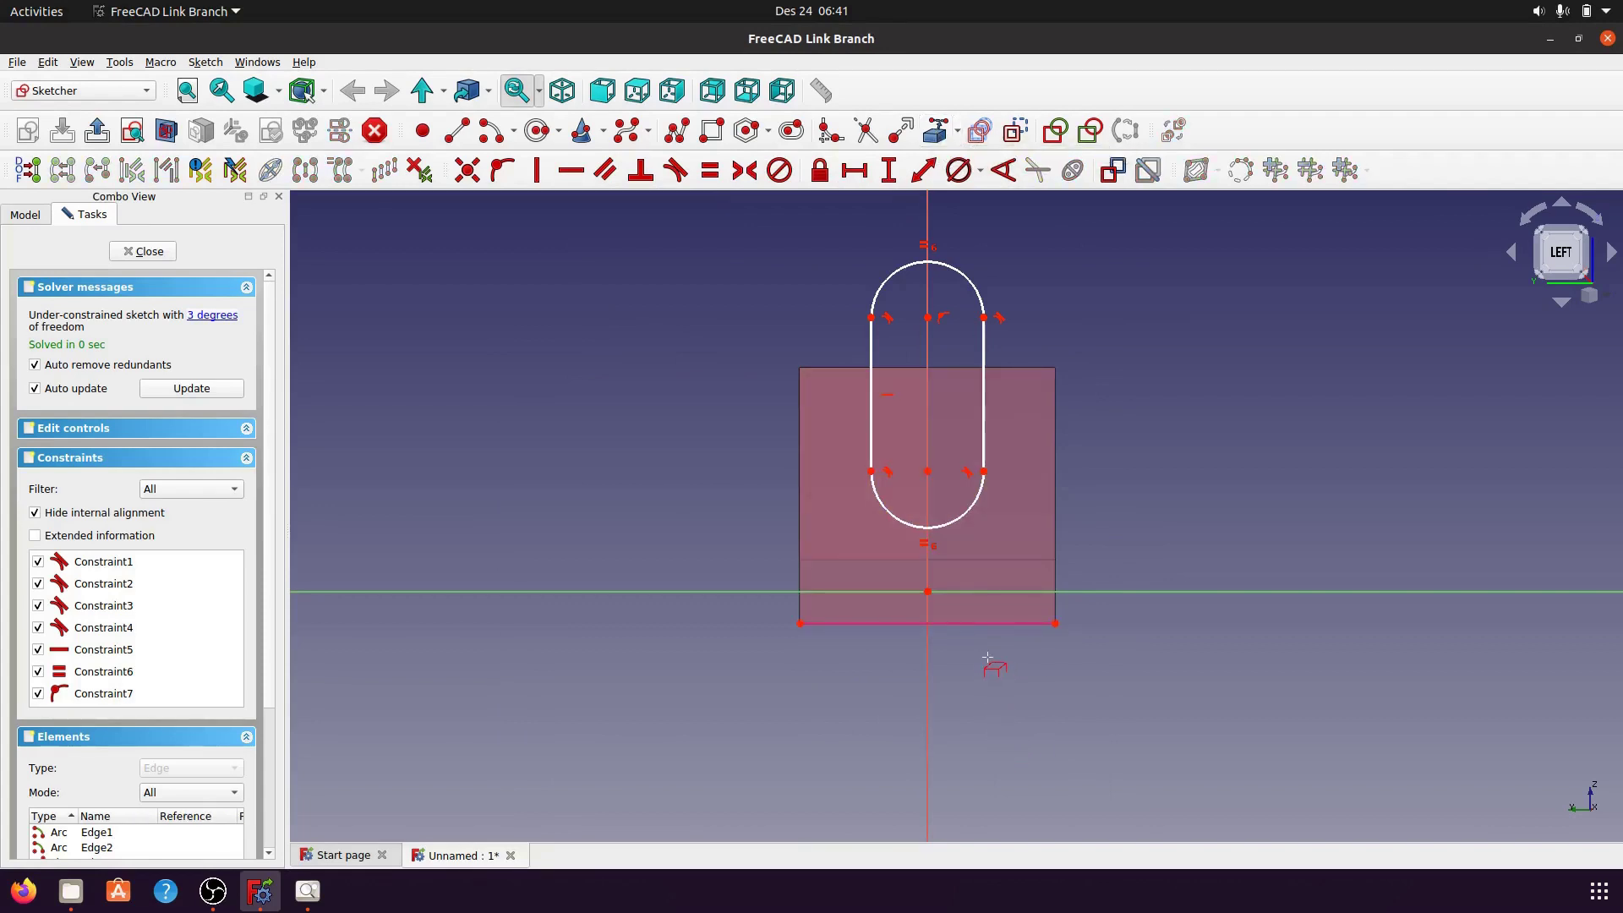
click(930, 477)
click(988, 625)
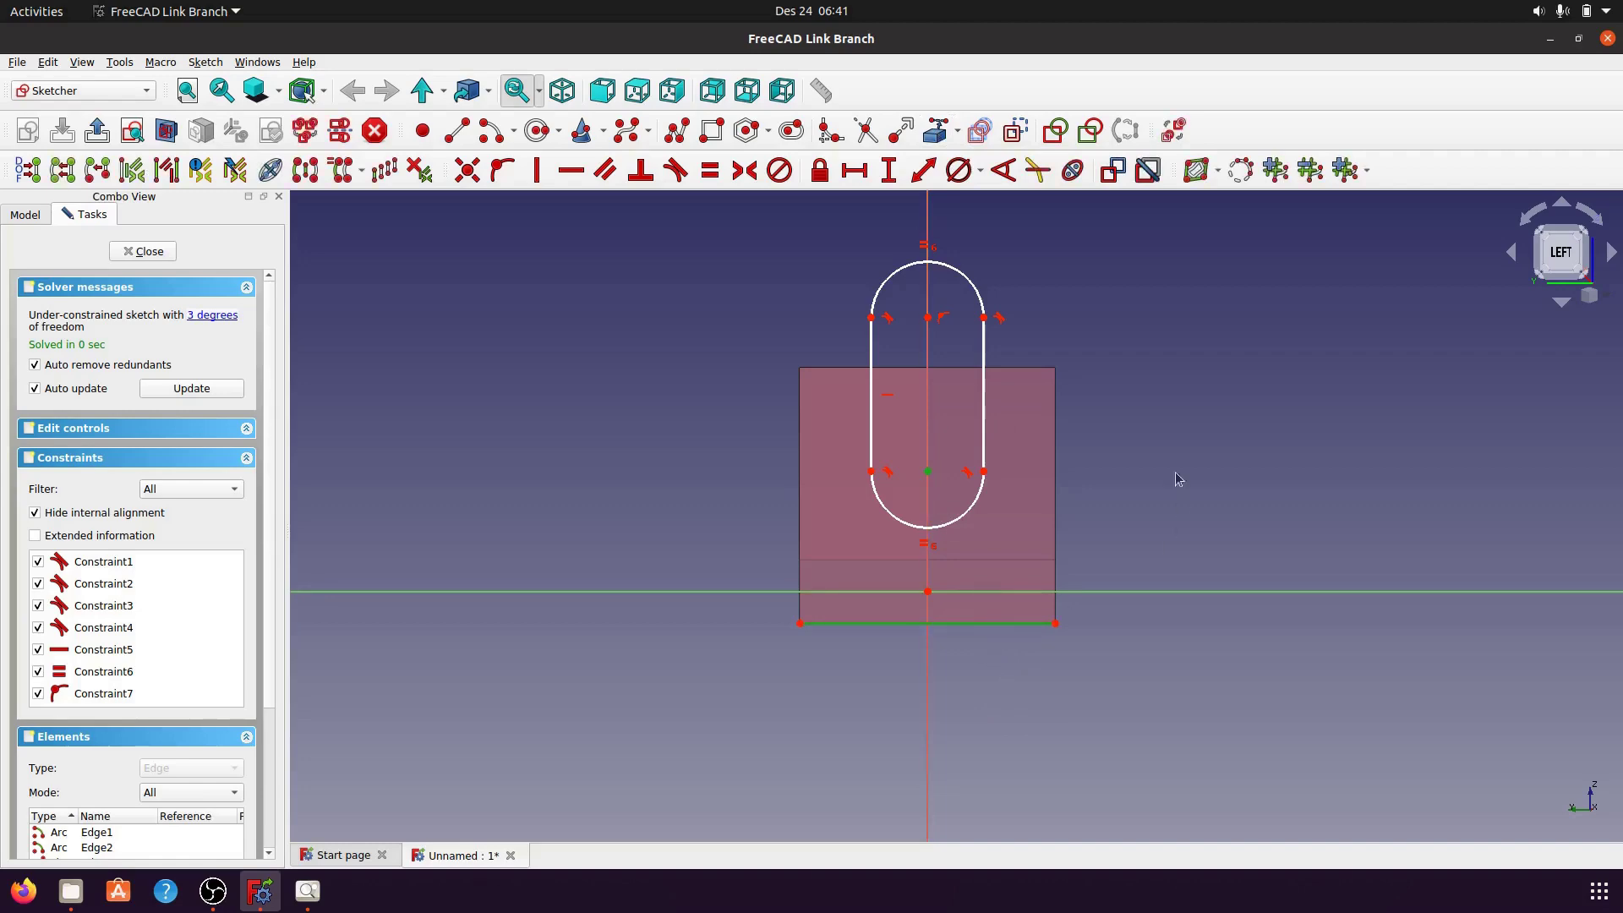
click(889, 170)
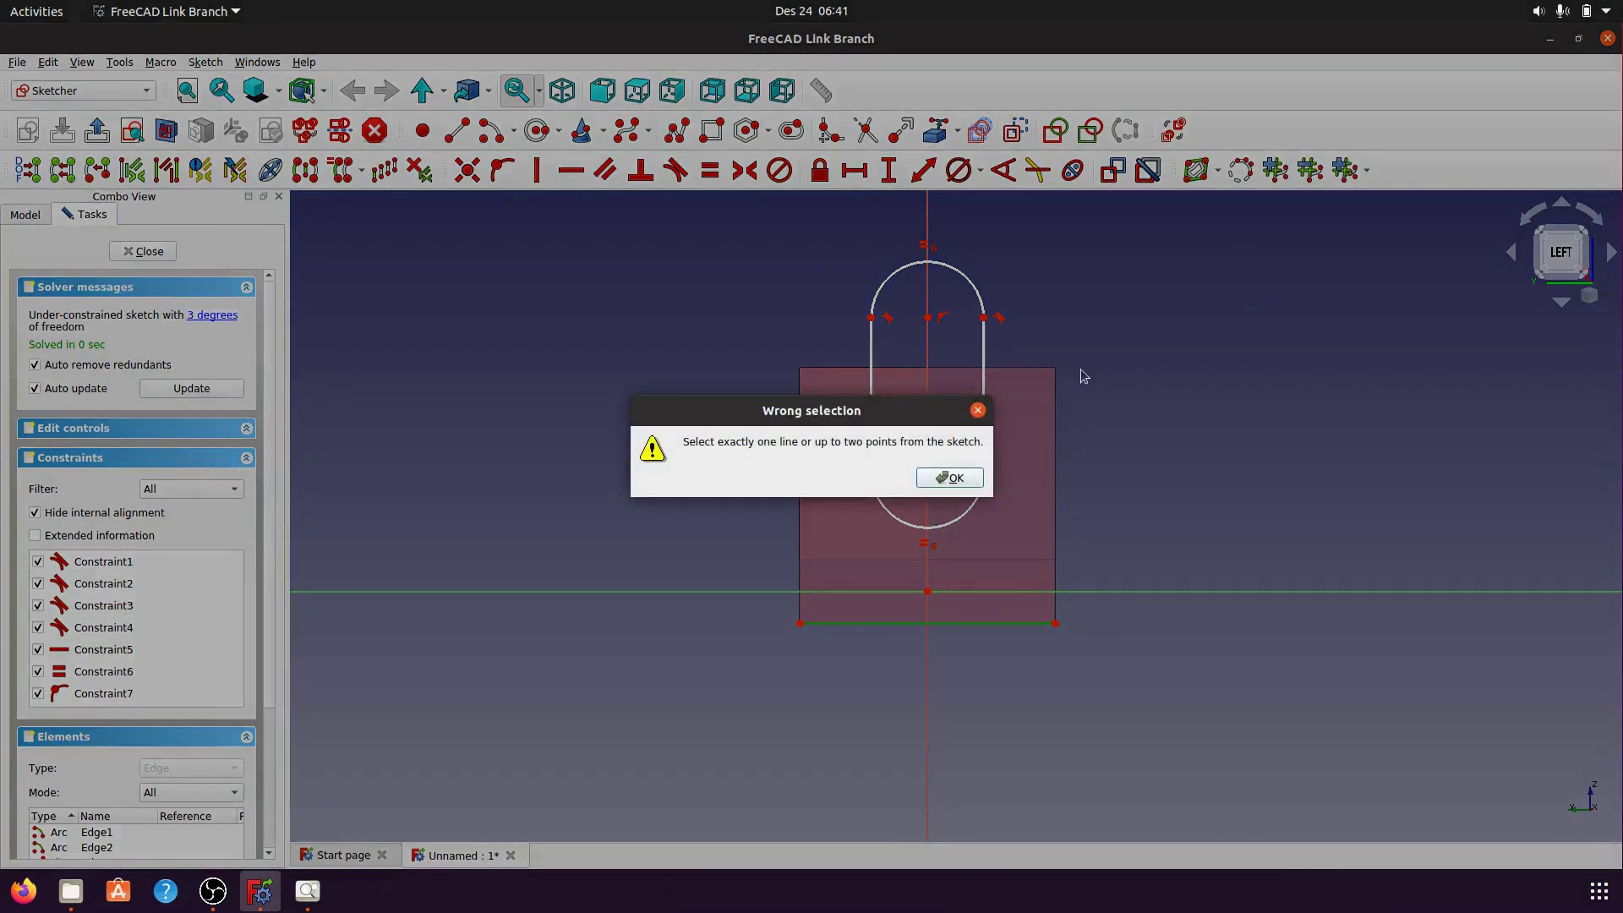
click(968, 484)
click(923, 170)
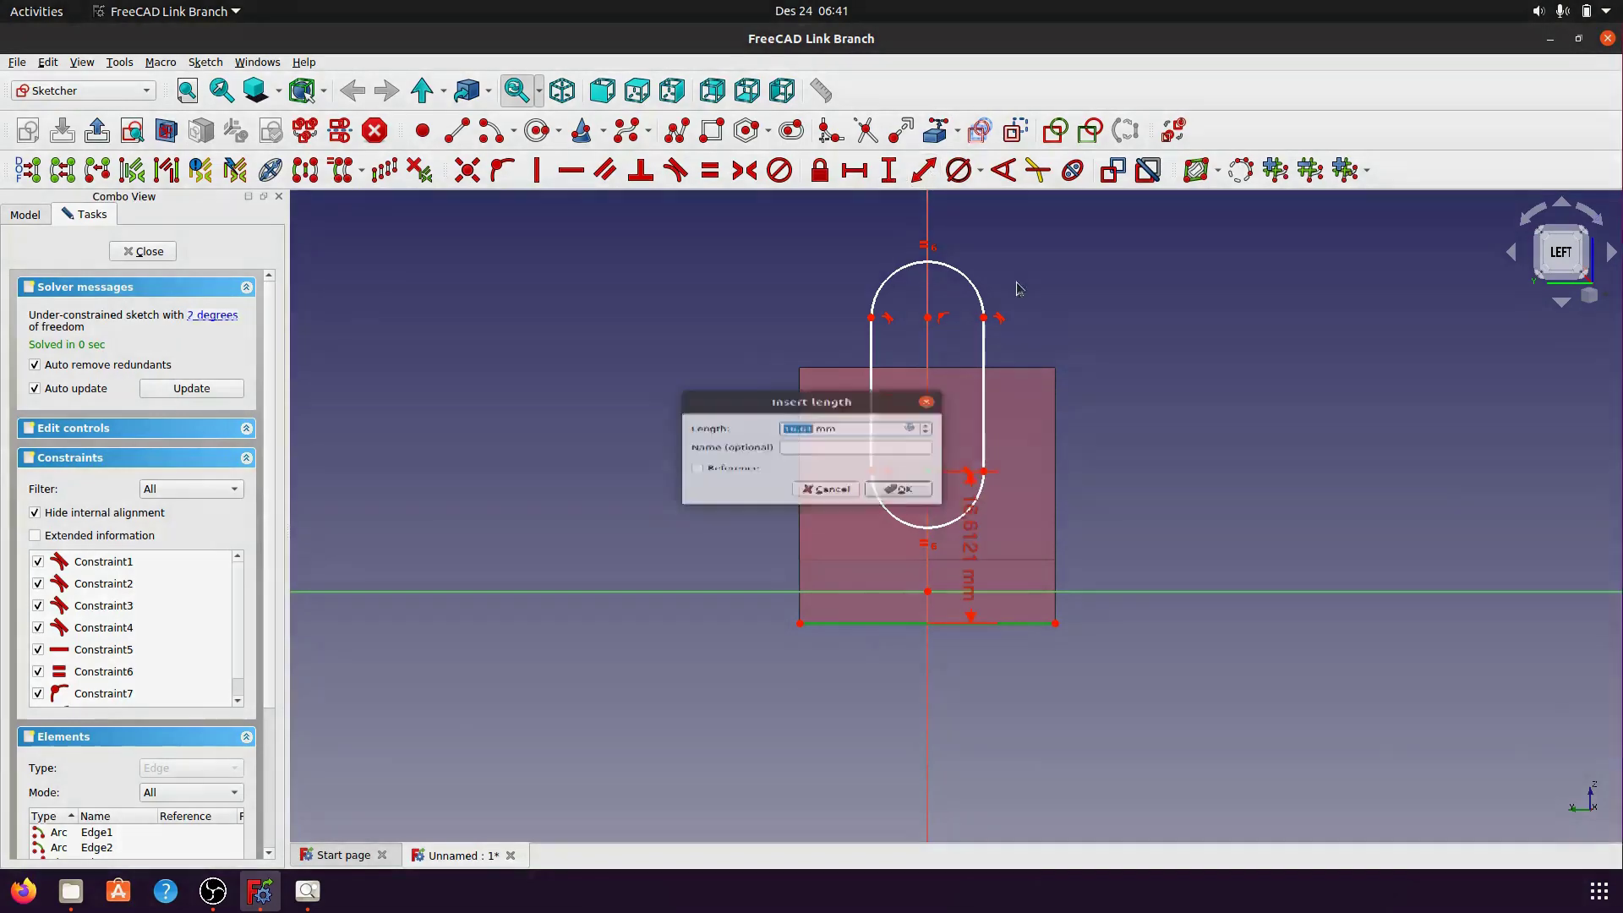
text(2)
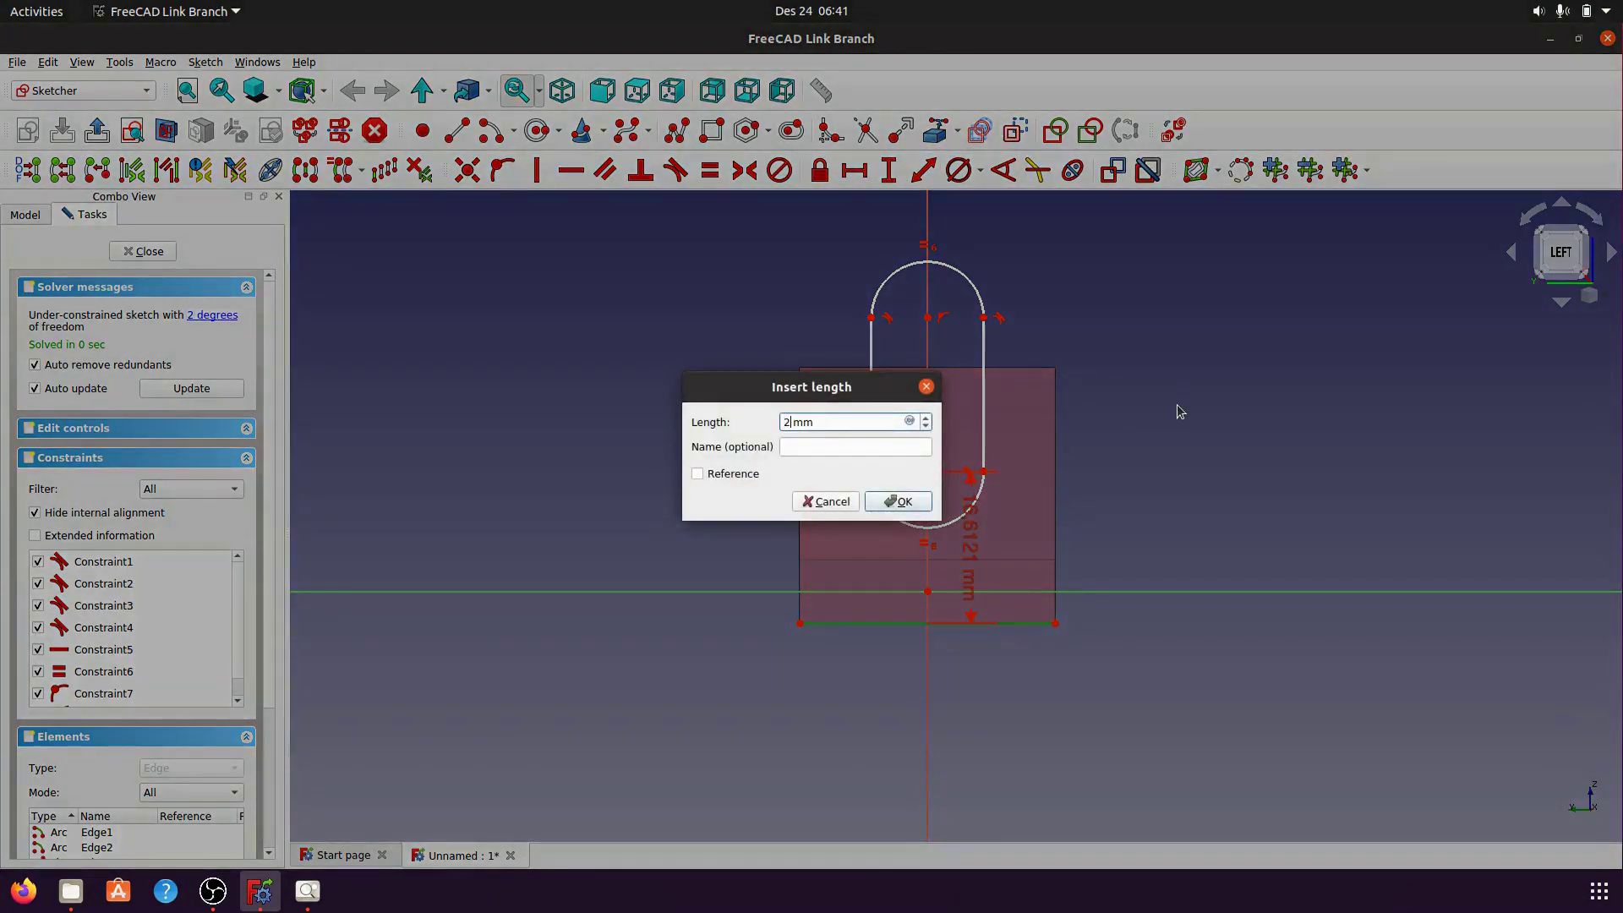
click(884, 504)
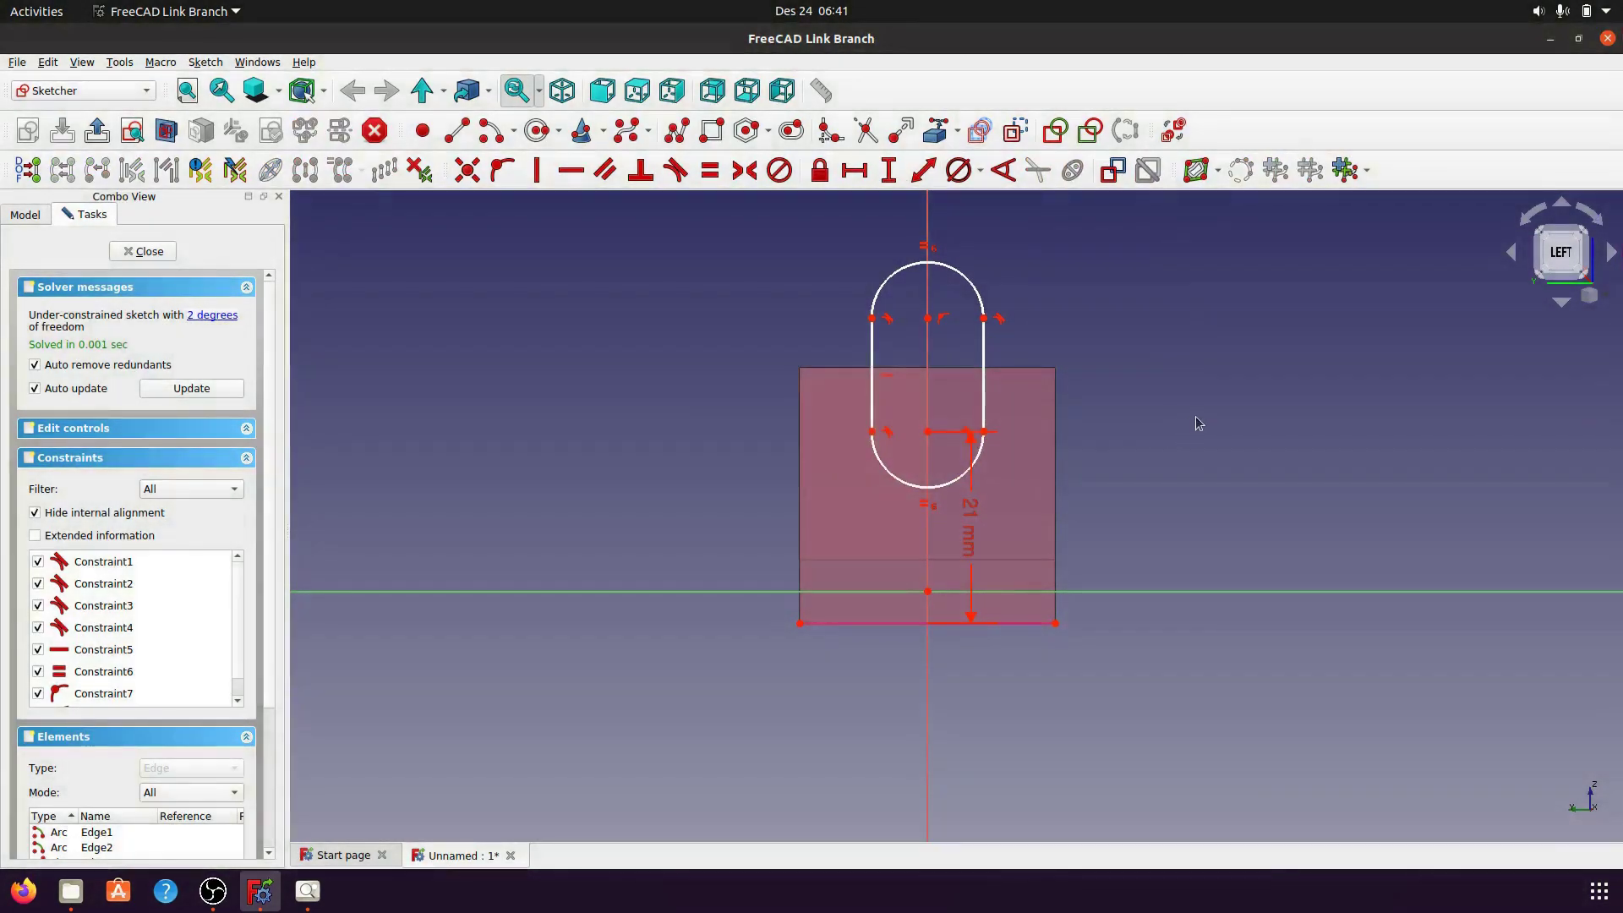
- Pin the lower arc centre to the vertical axis and attempt a 7 mm radius, which is rejected
click(929, 433)
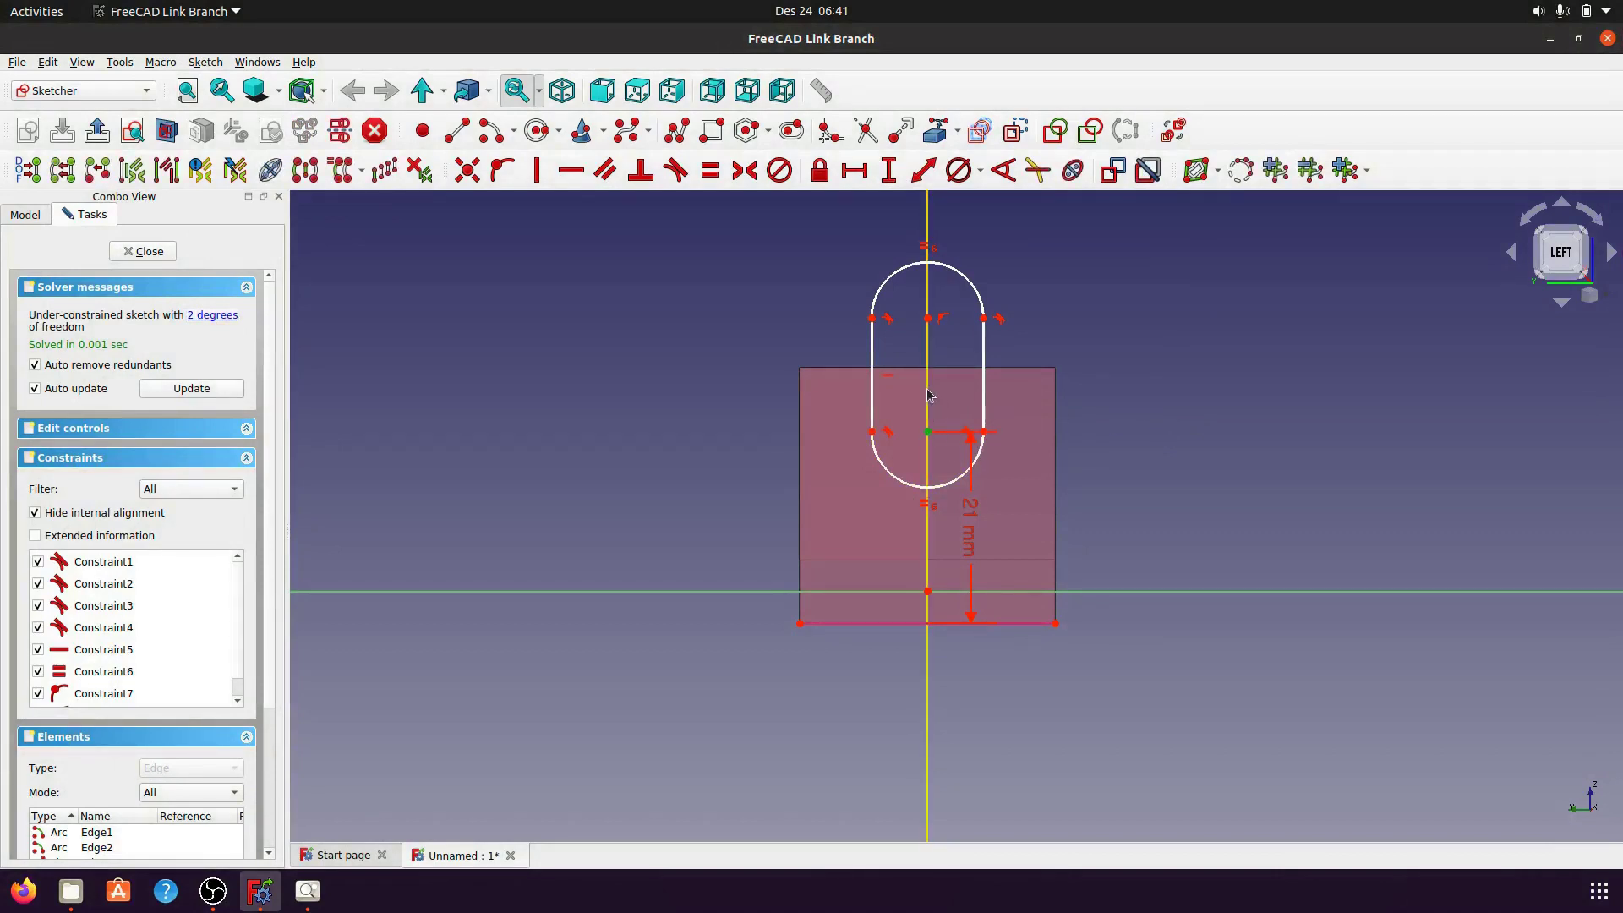
click(503, 172)
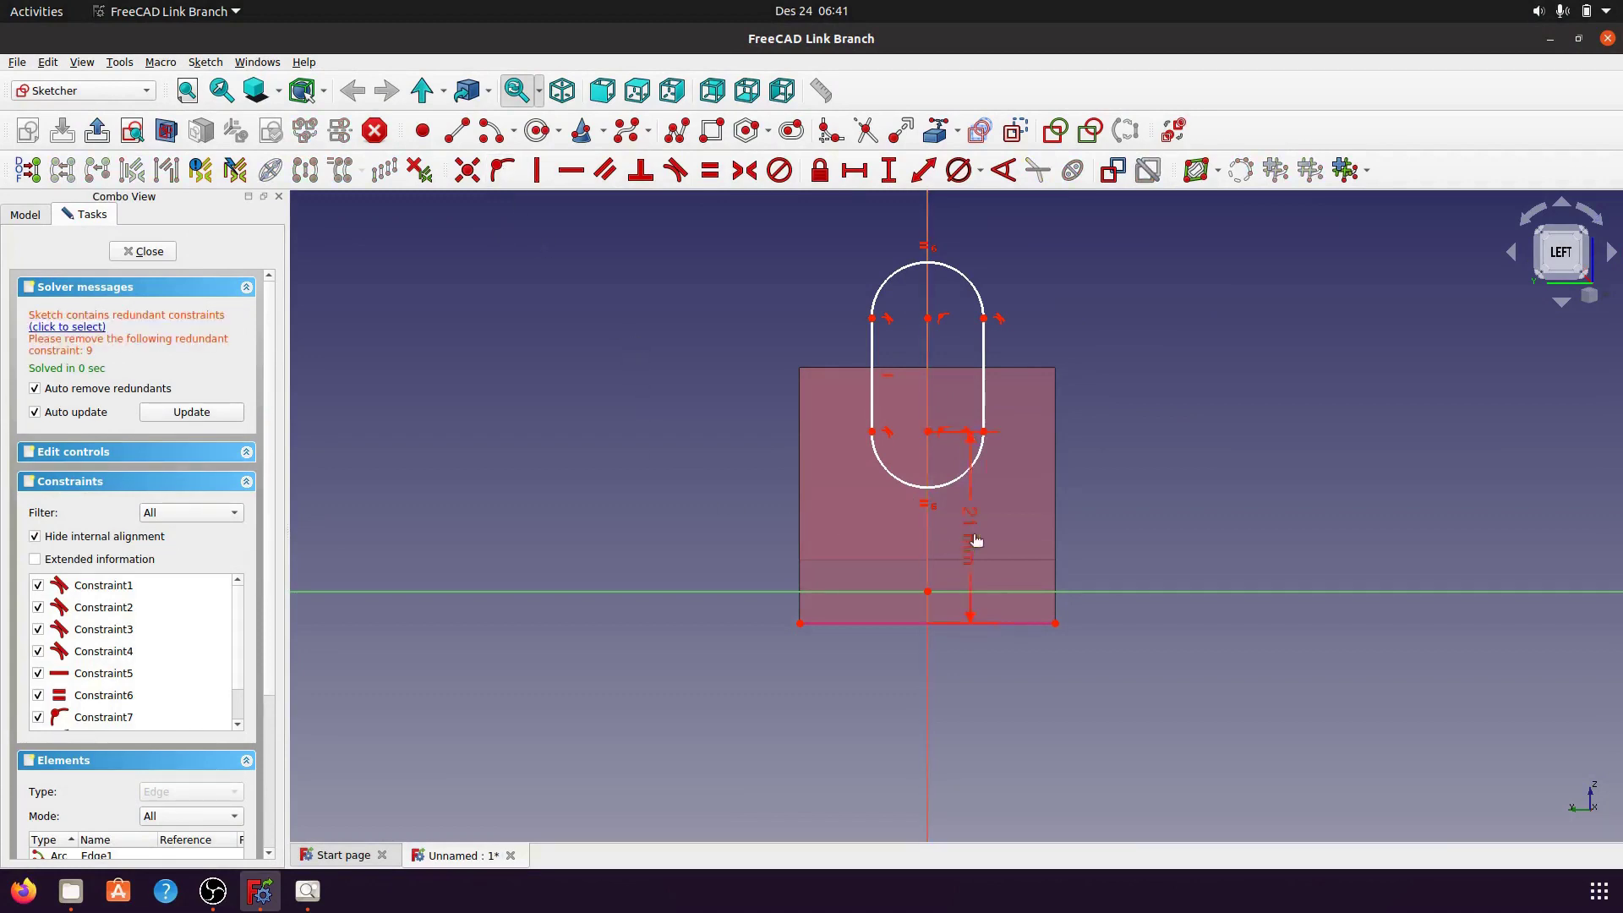
drag(975, 540, 1111, 539)
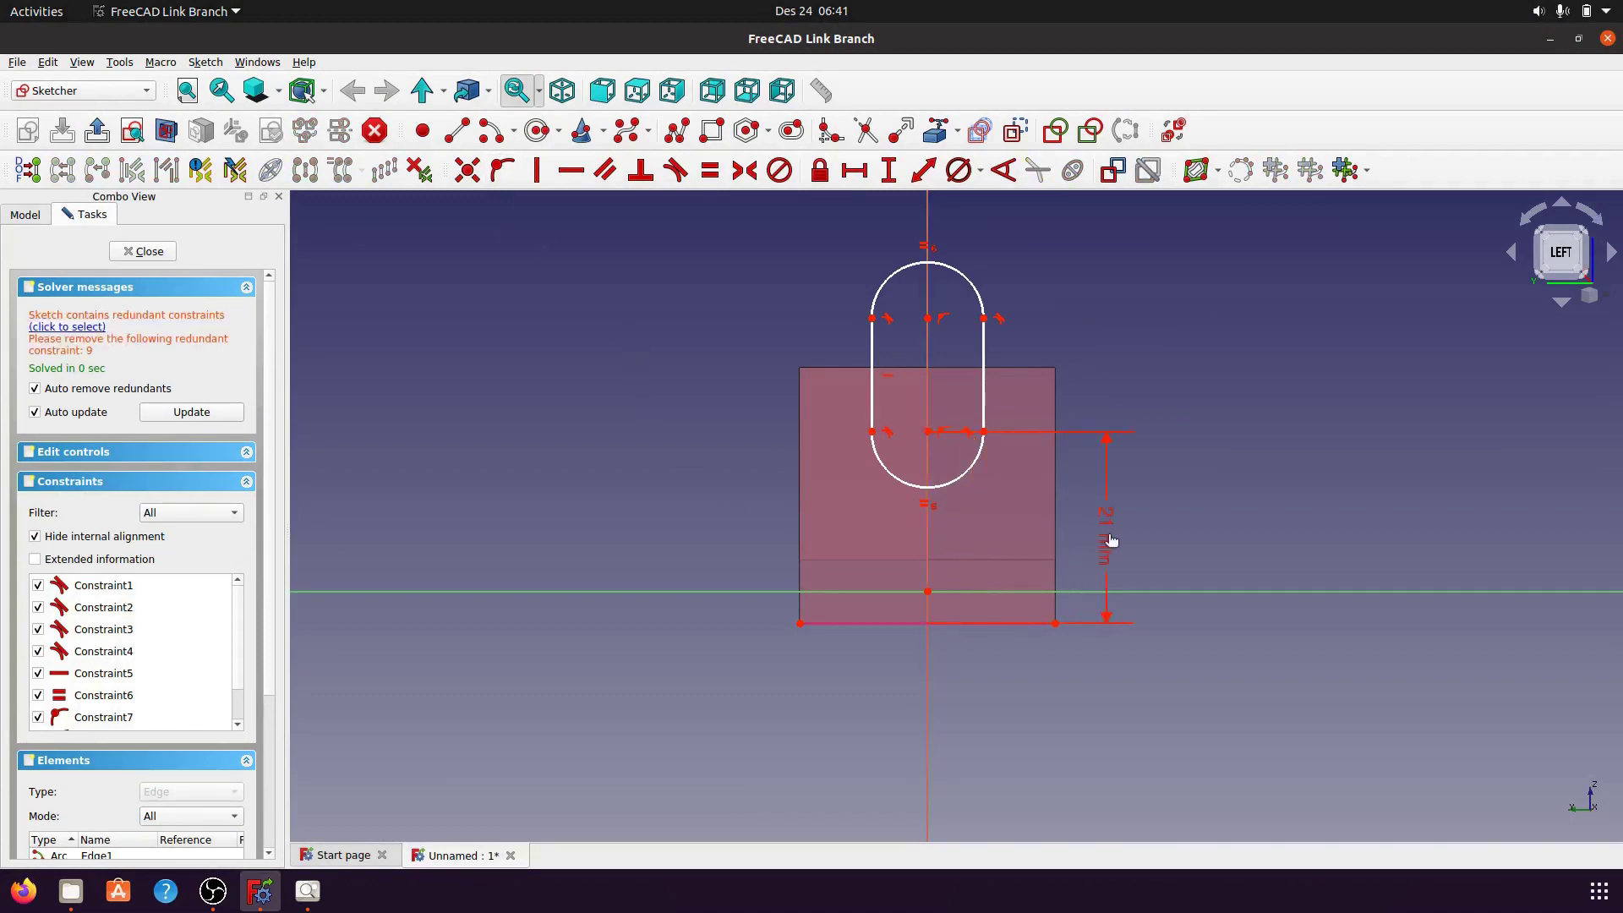
click(966, 478)
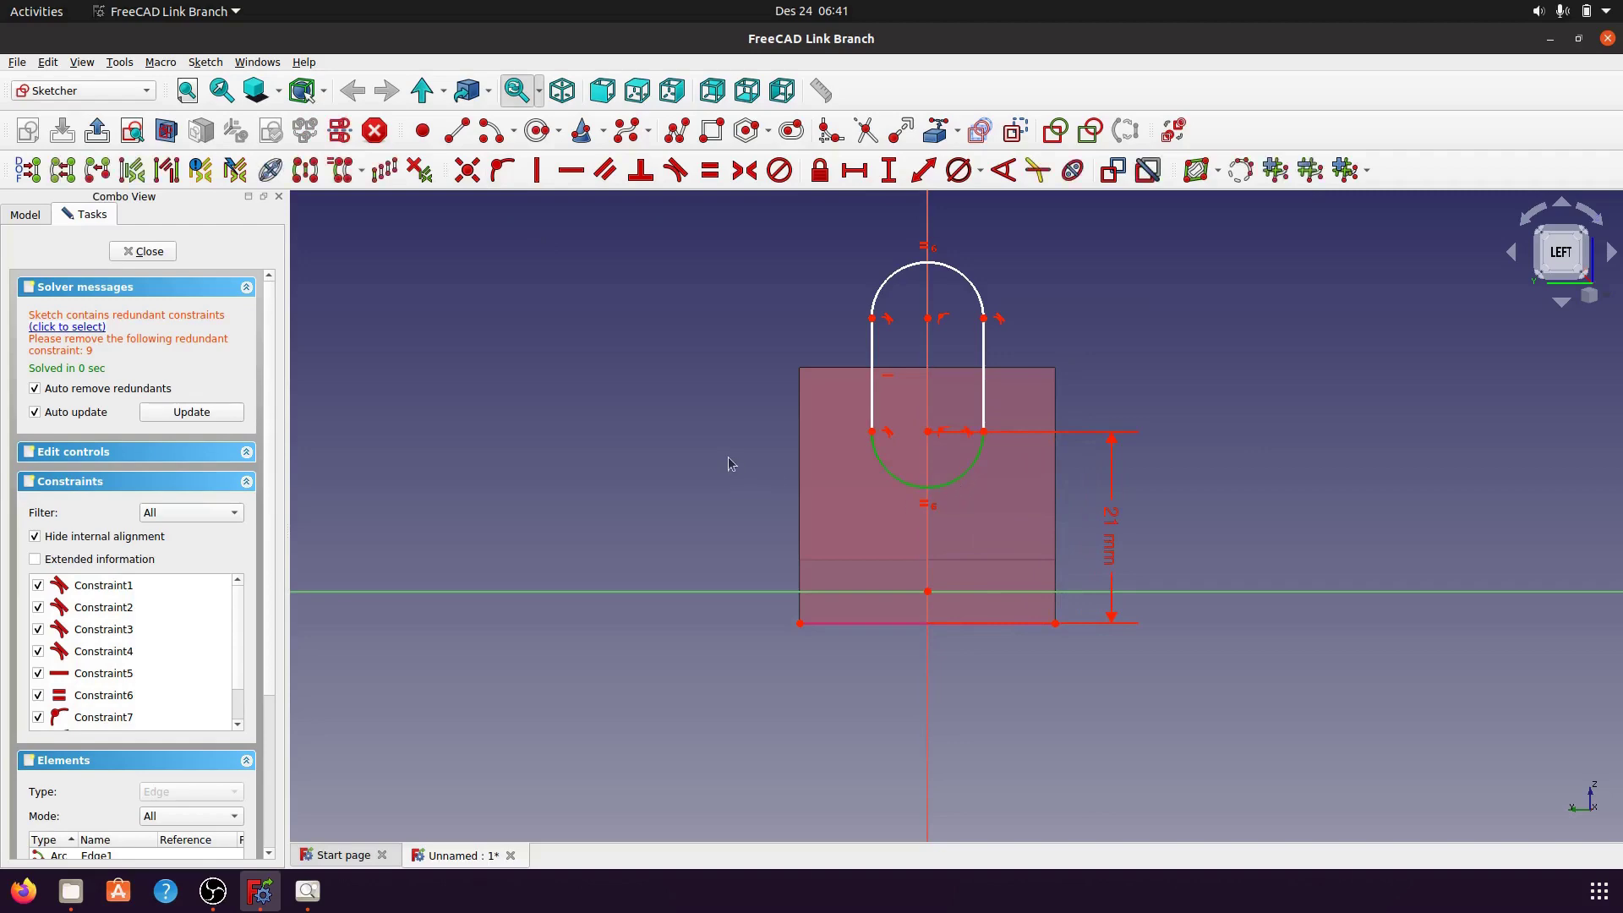
click(981, 173)
click(1002, 200)
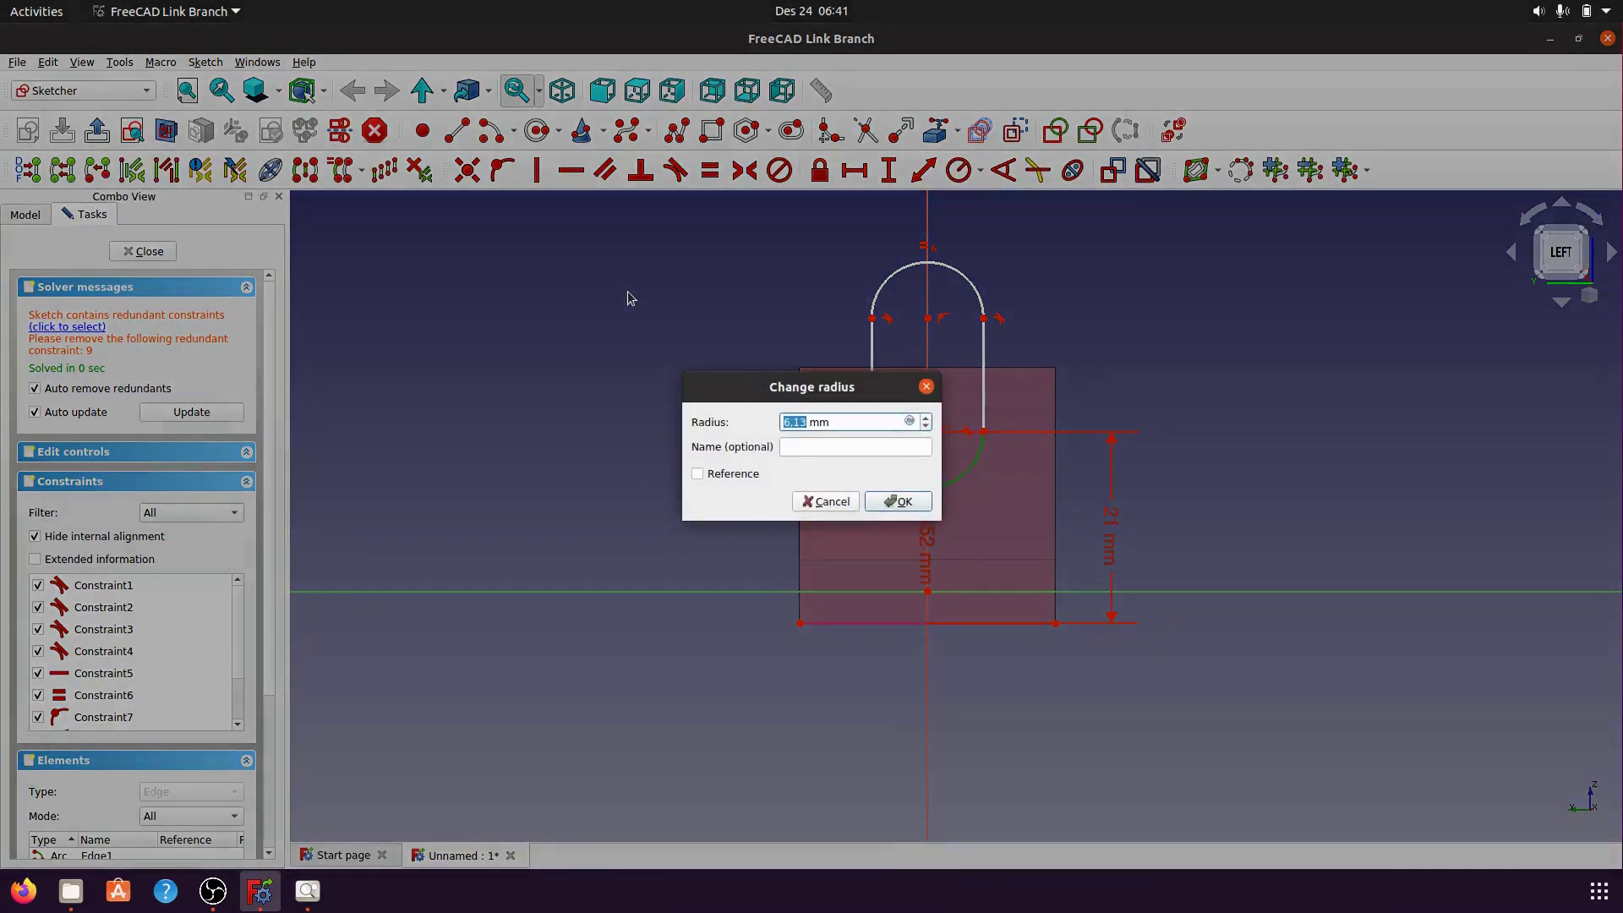
text(7)
click(898, 501)
click(936, 428)
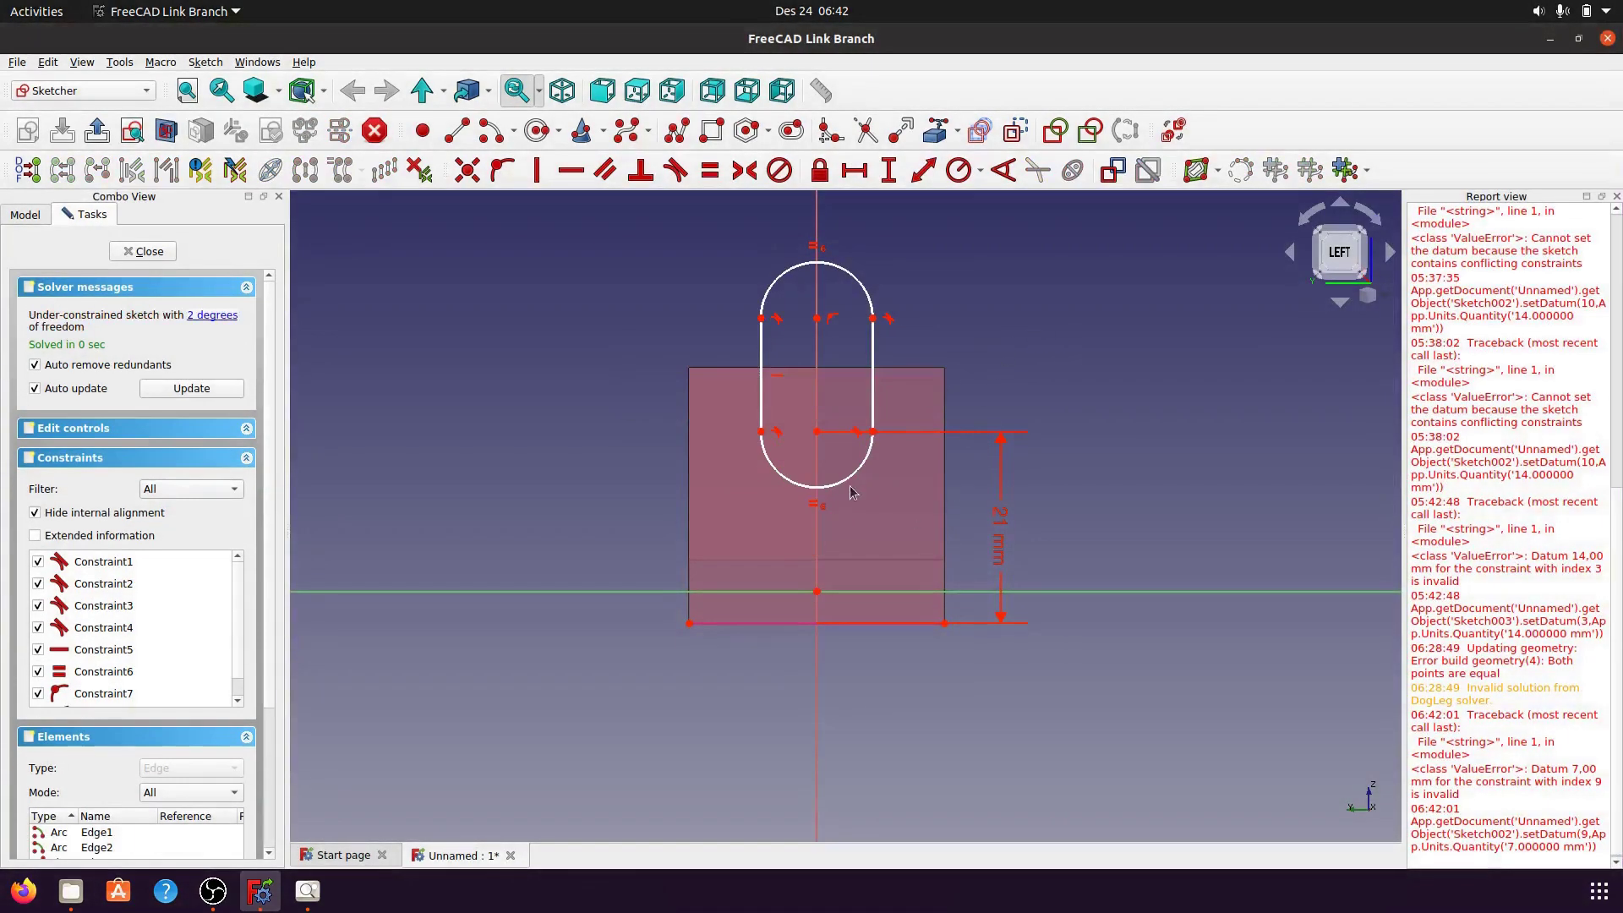
- Close the error report and give the slot's lower arc a 14 mm diameter
click(1617, 196)
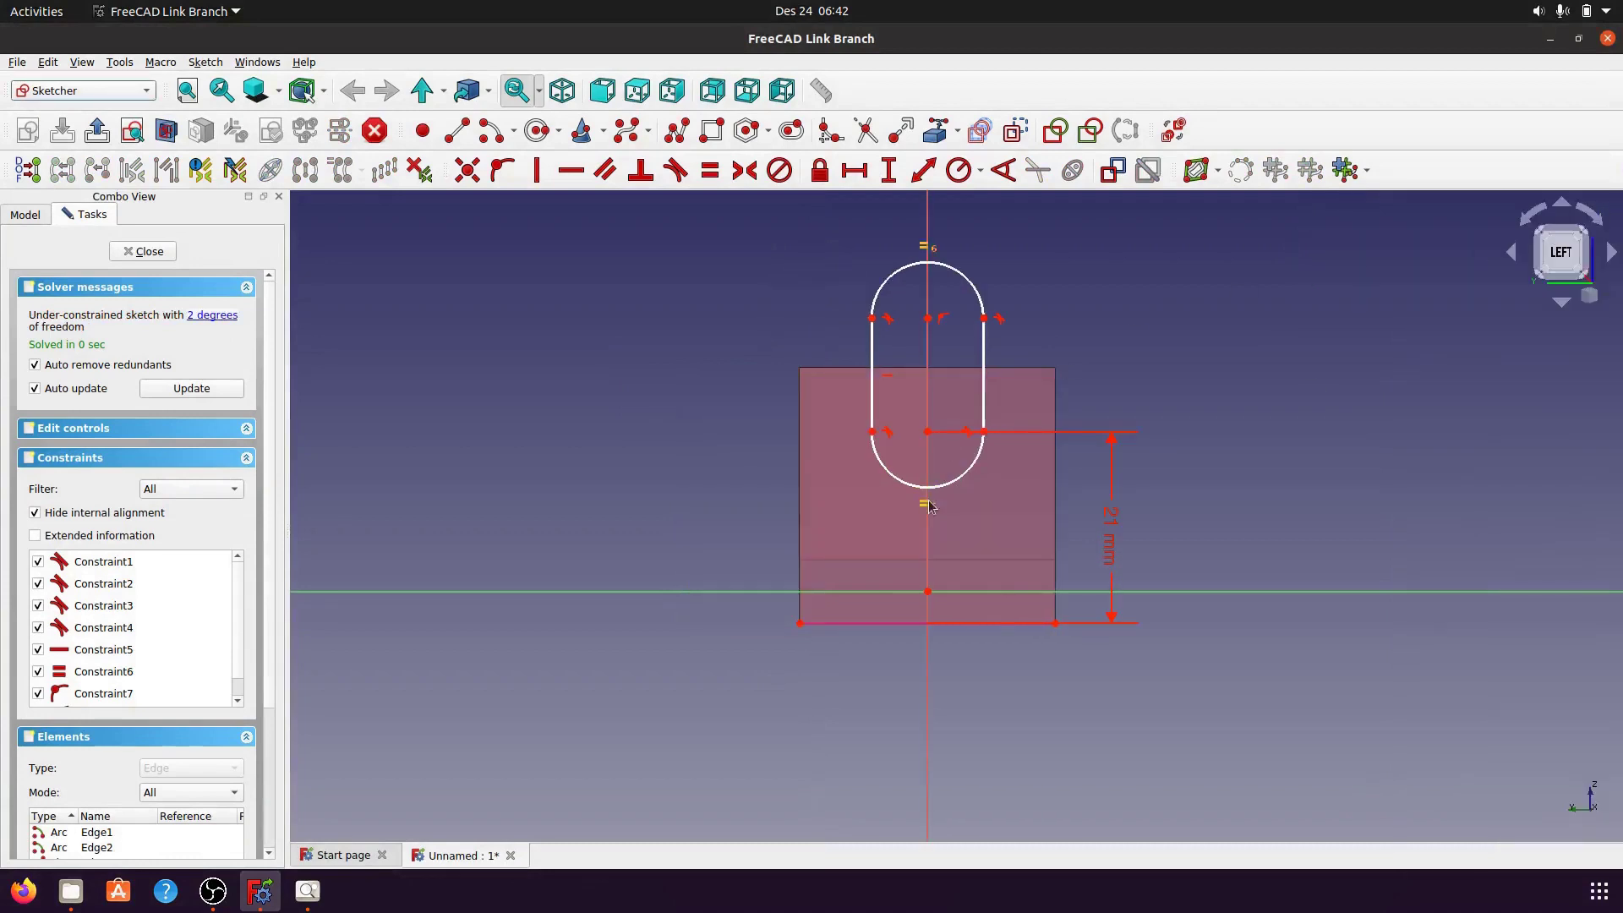
click(973, 476)
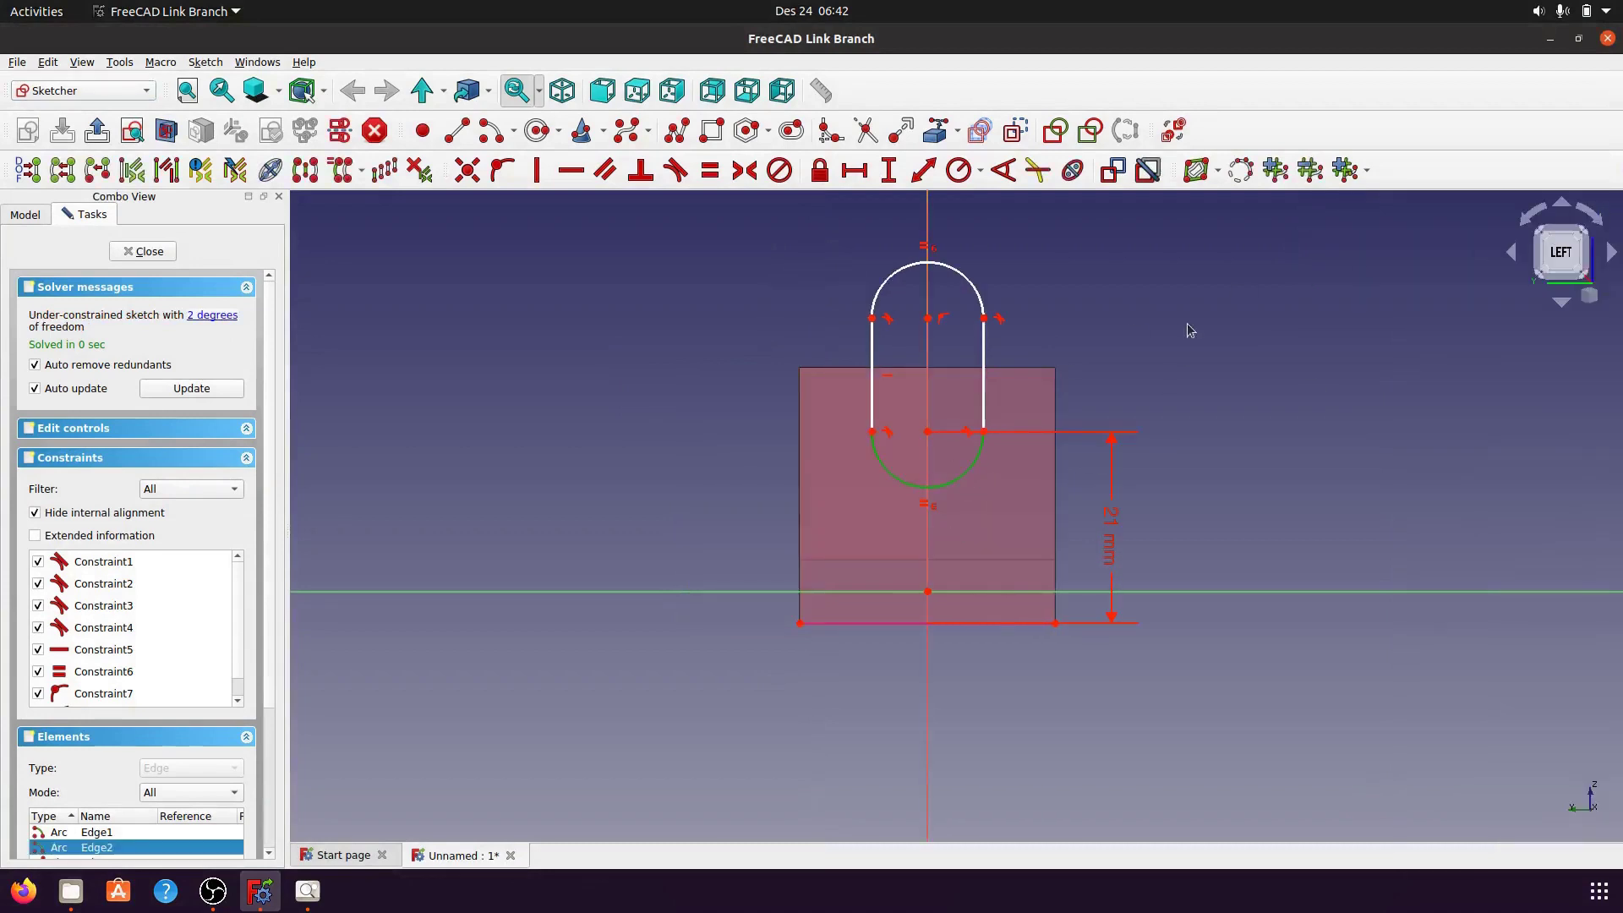
click(982, 174)
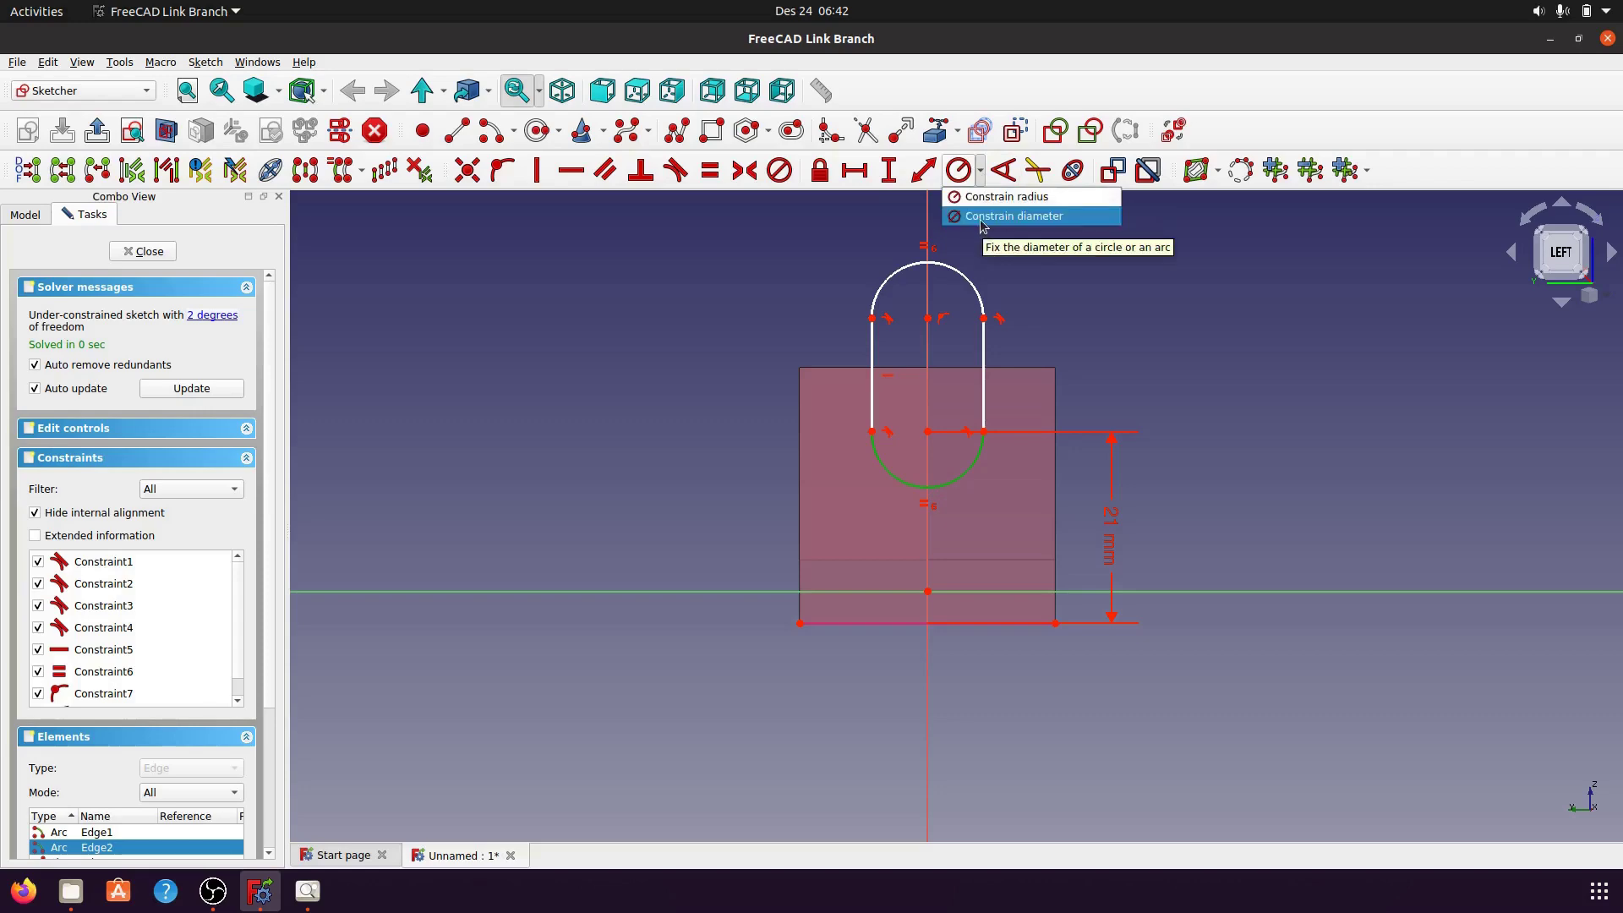
click(983, 218)
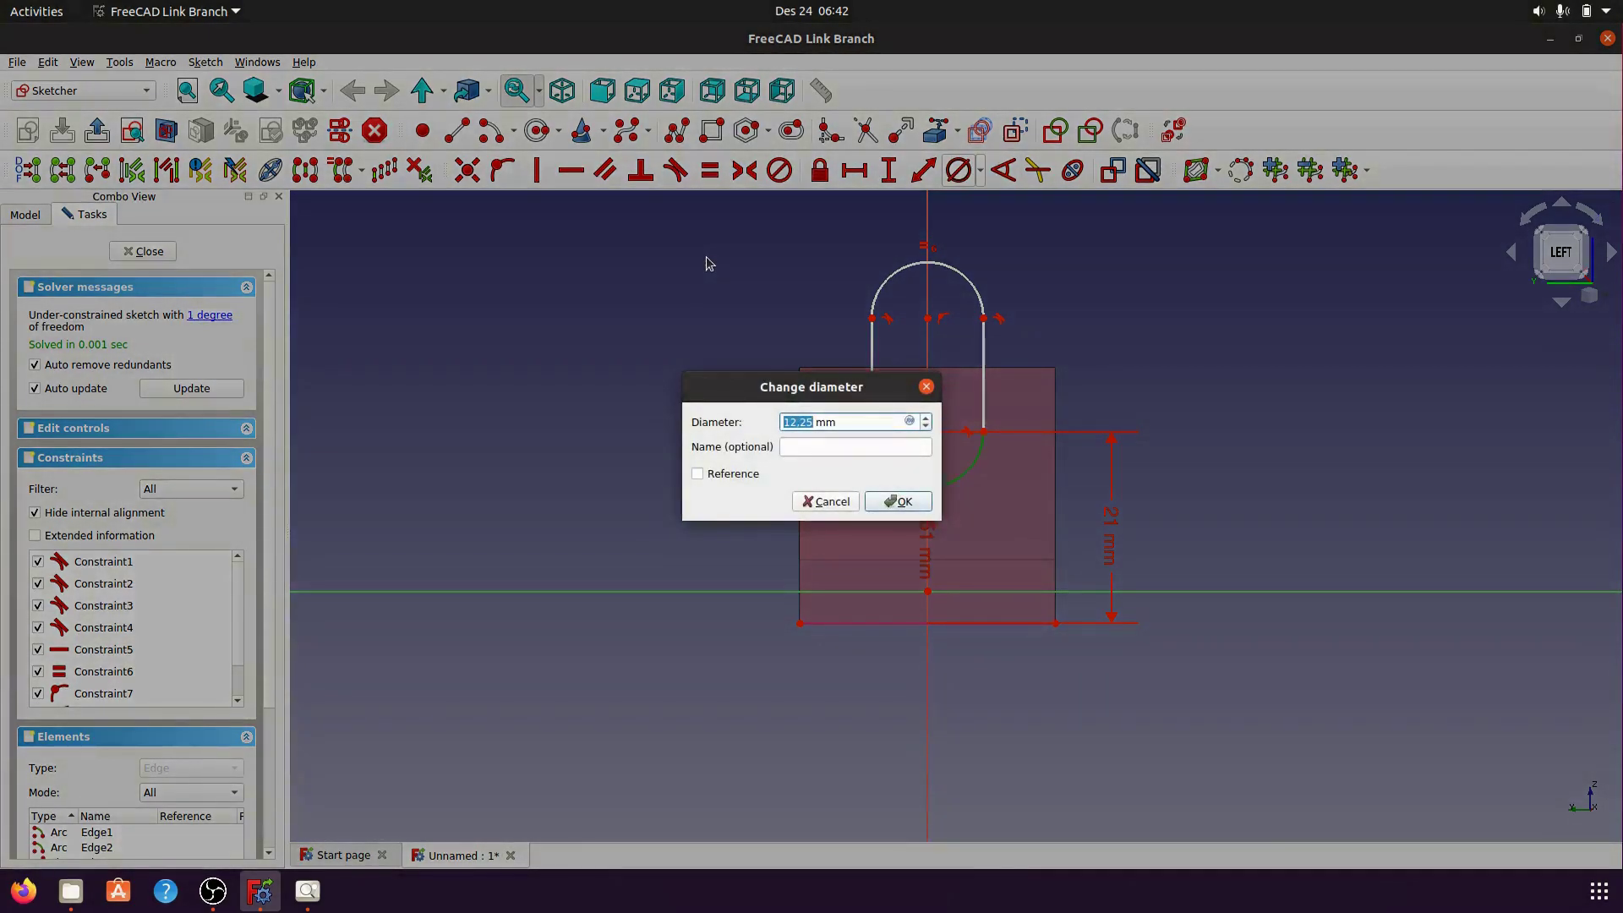
text(1)
click(912, 511)
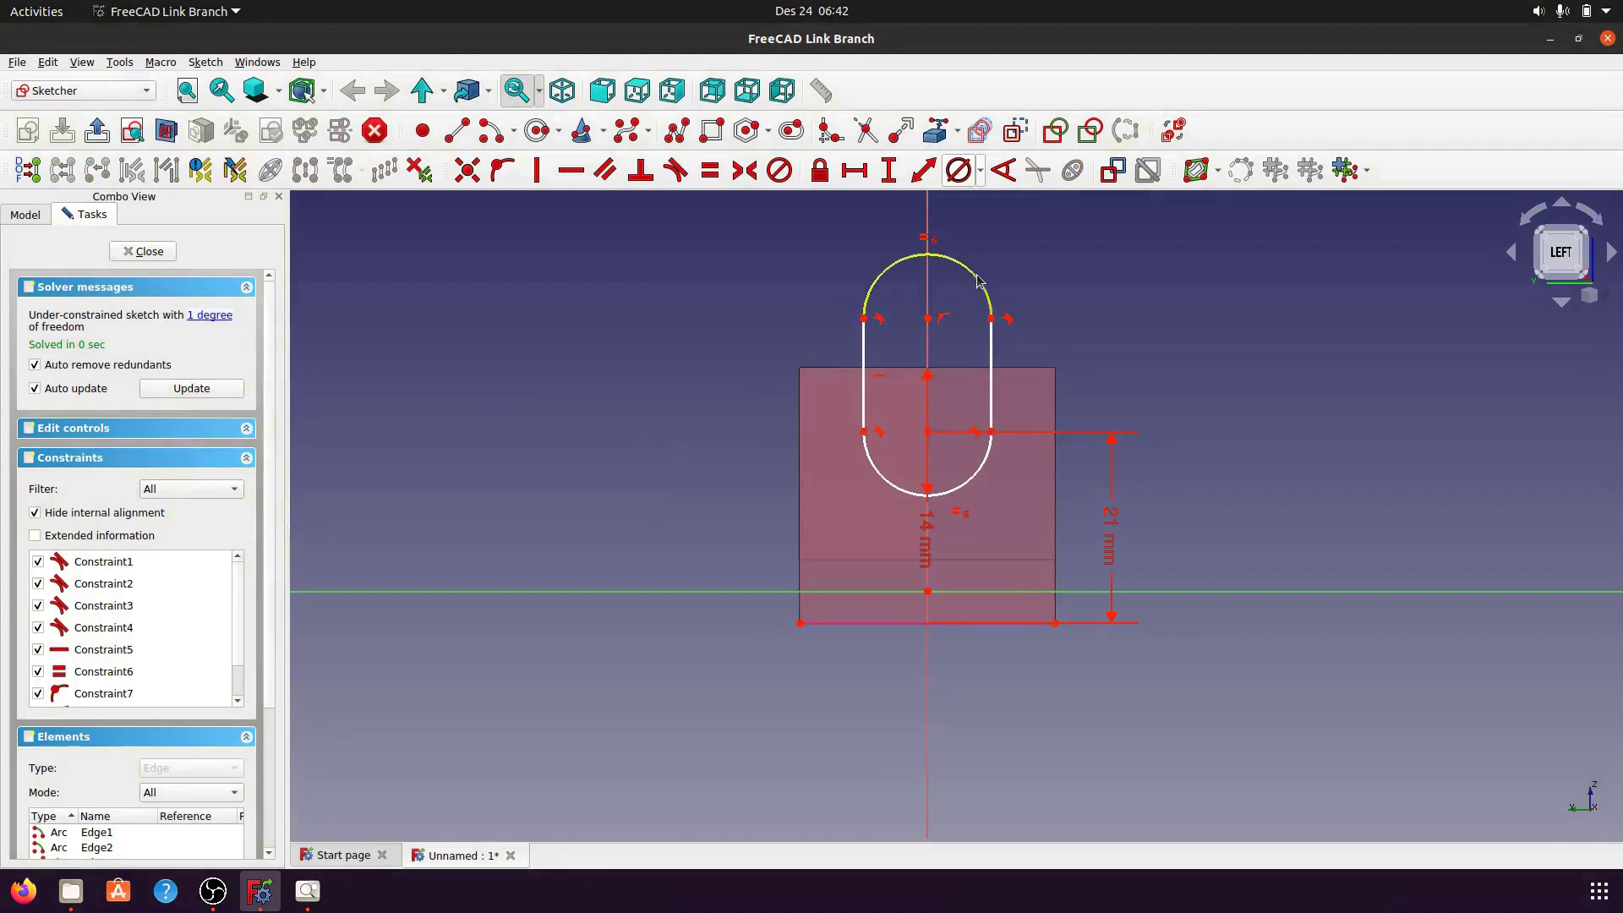
- Try dimensioning the upper arc centre, cancelling the redundant length dimensions
click(927, 318)
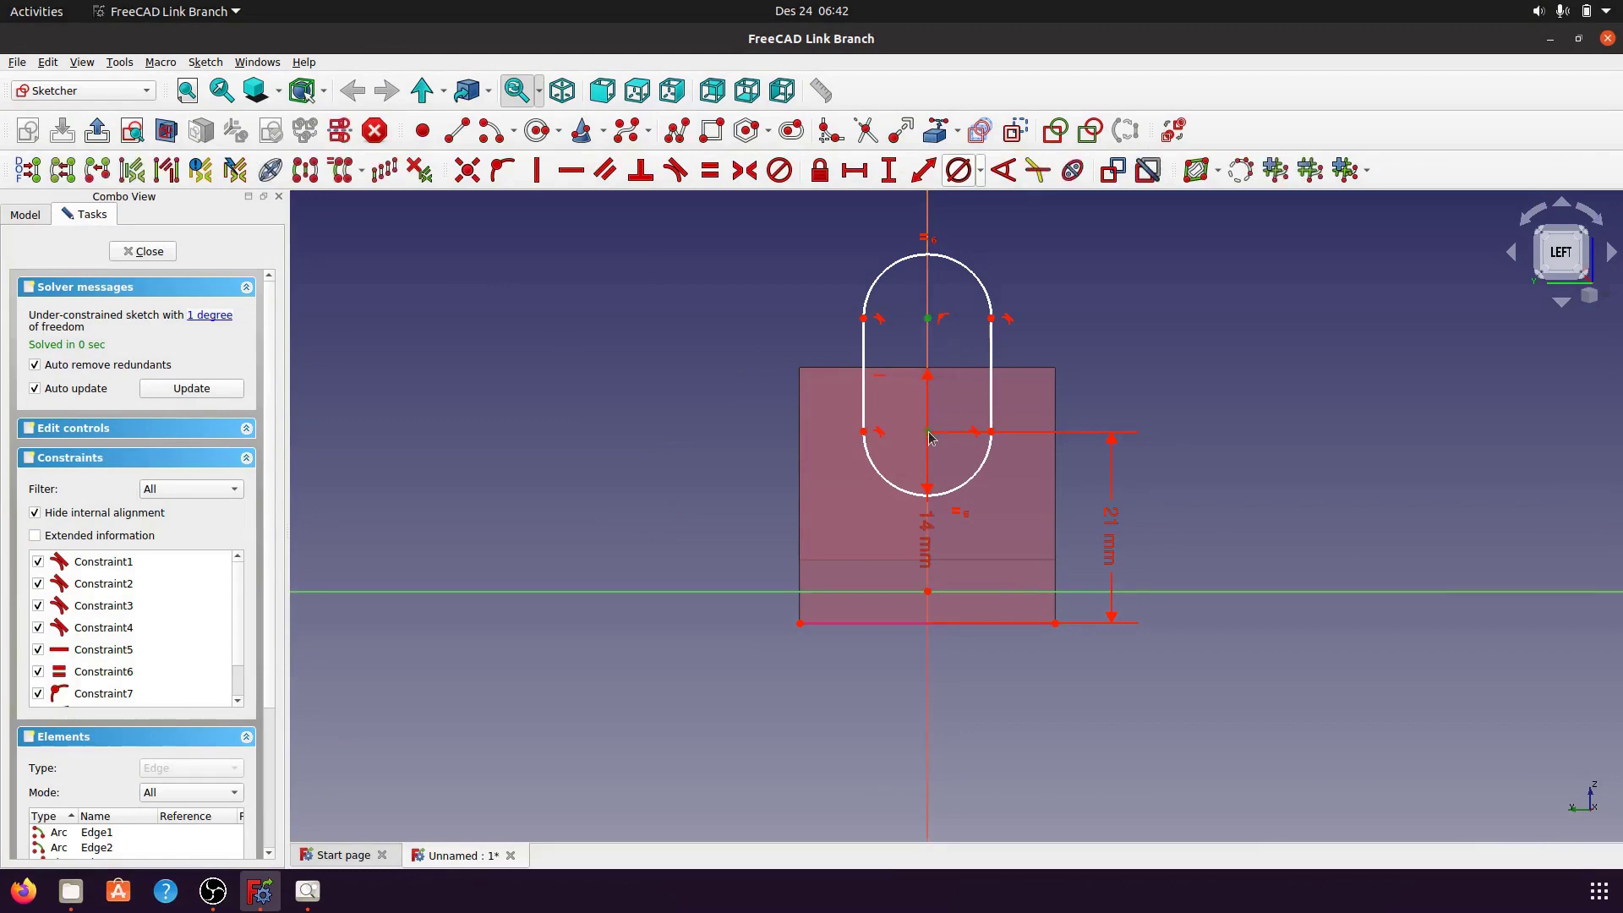
click(855, 170)
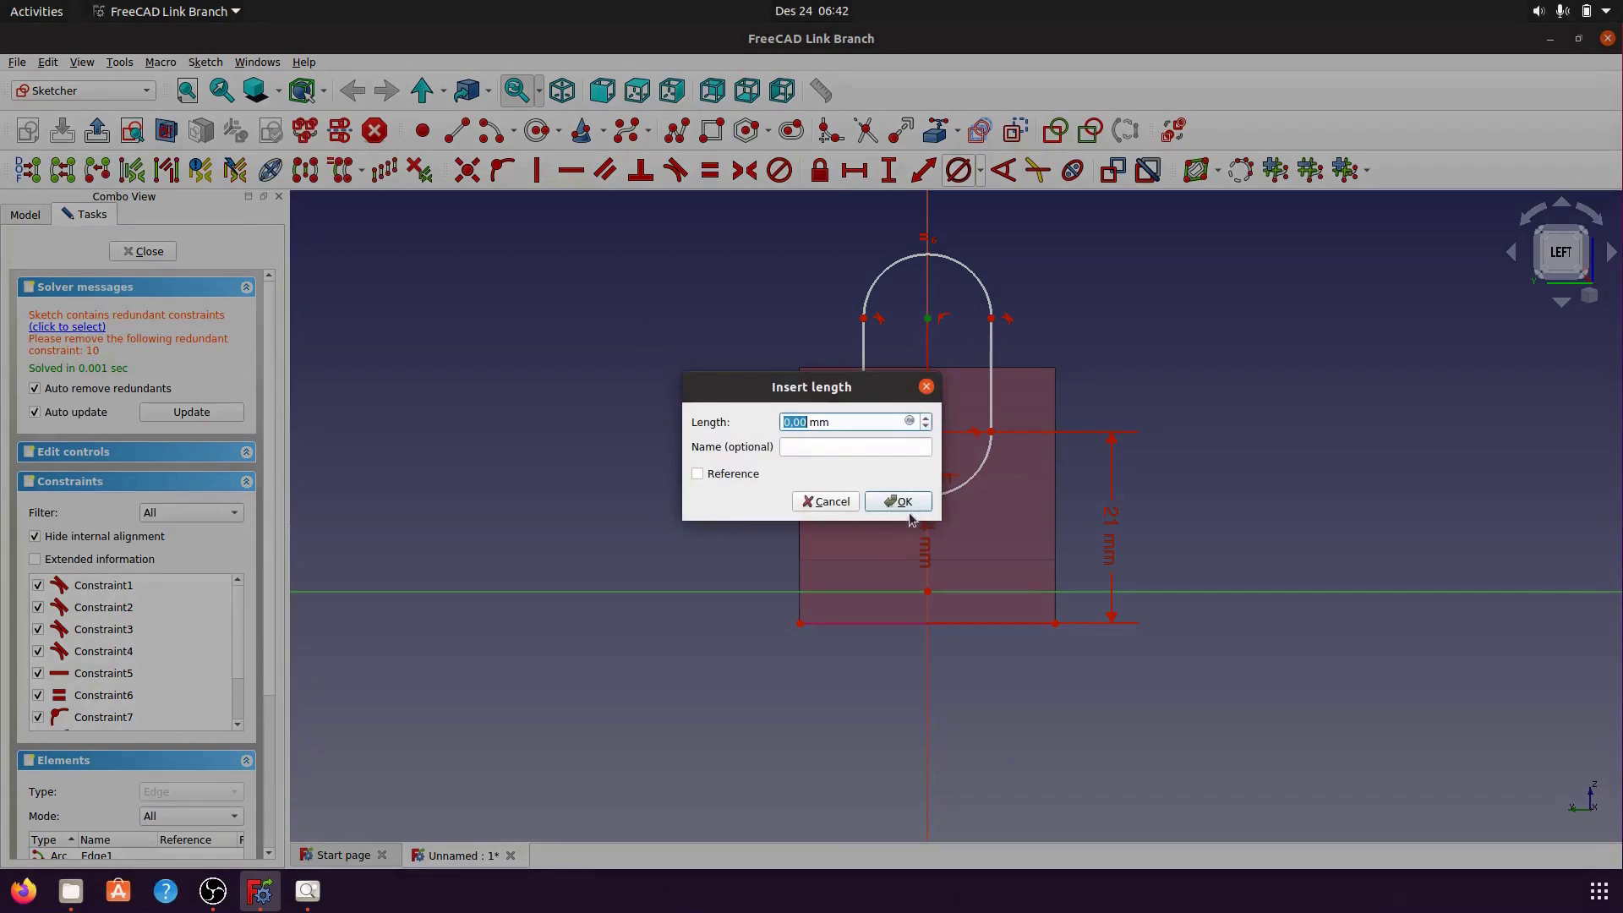
click(833, 503)
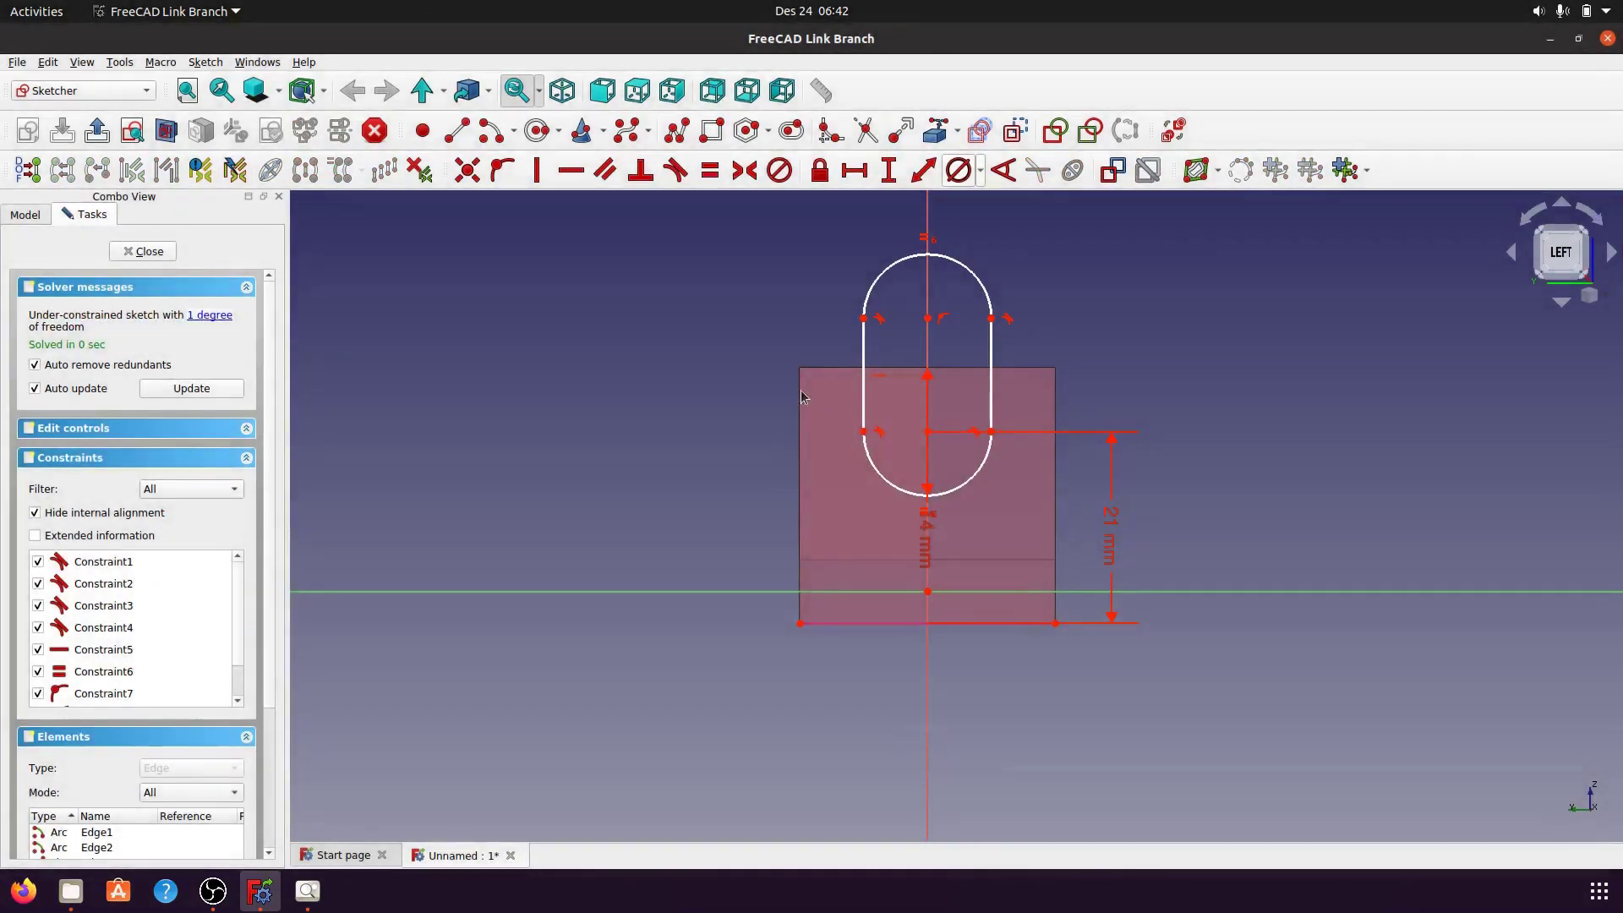
click(929, 319)
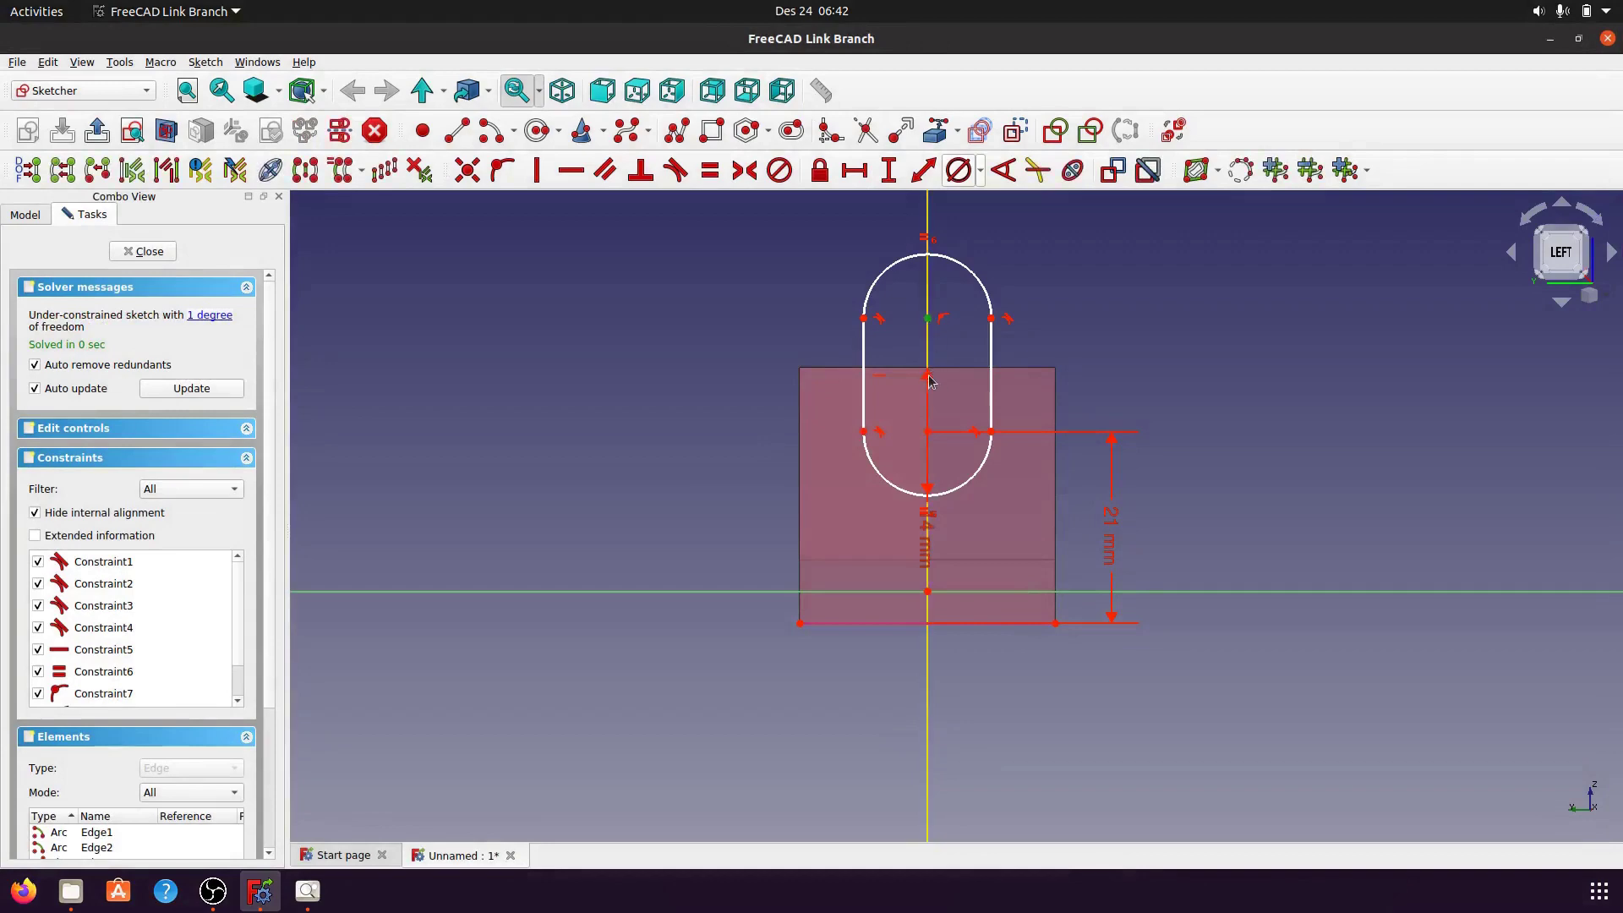
click(928, 433)
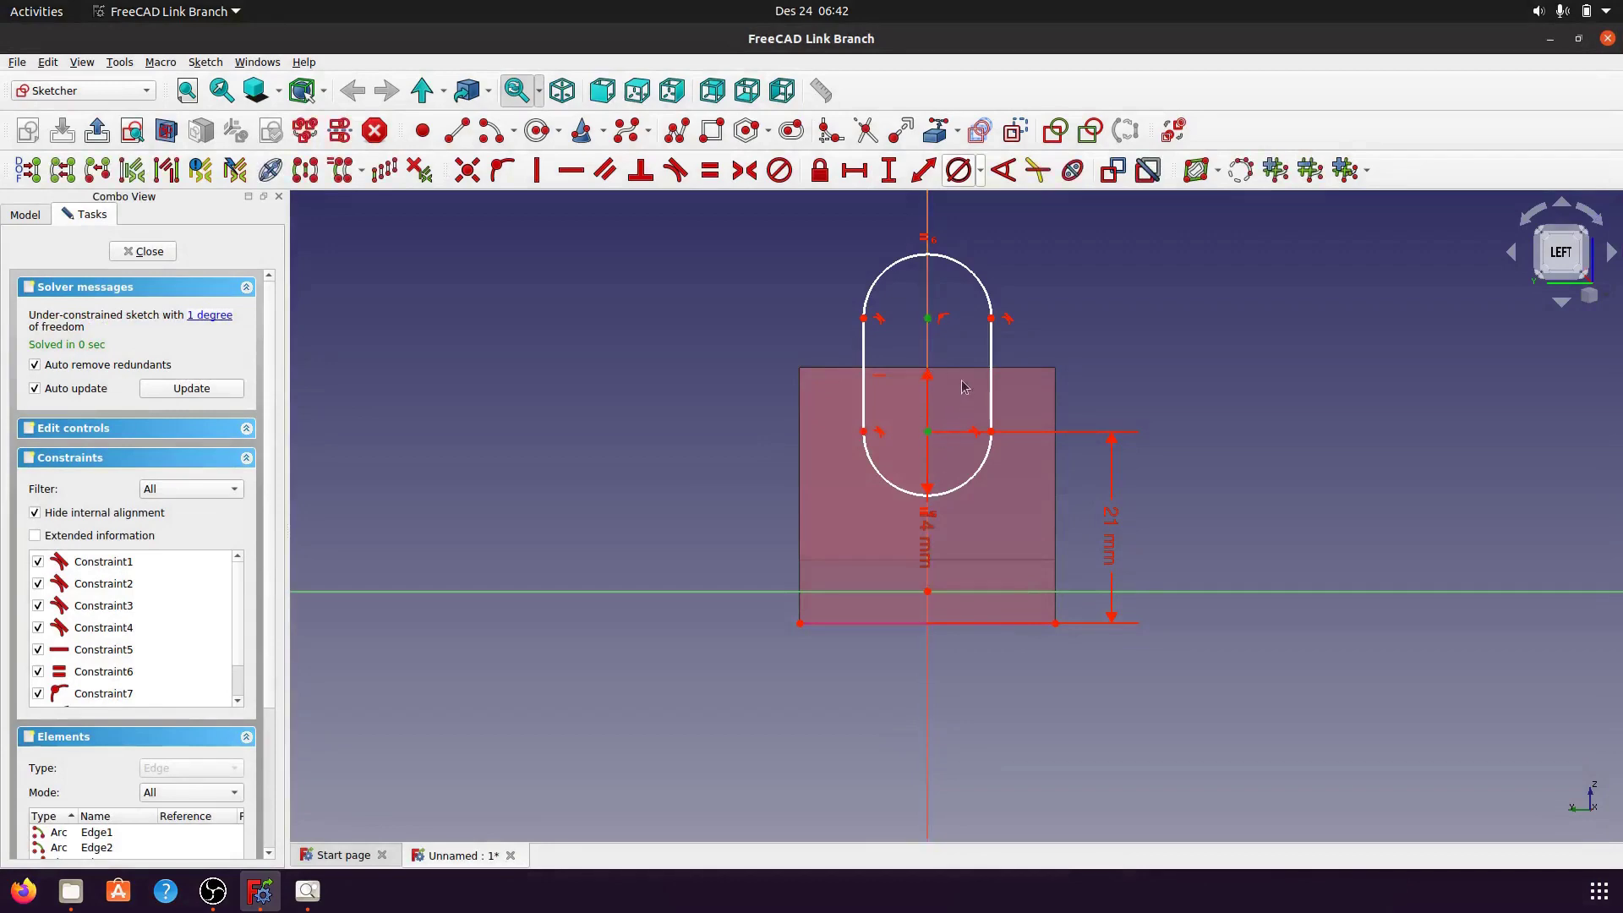
click(898, 178)
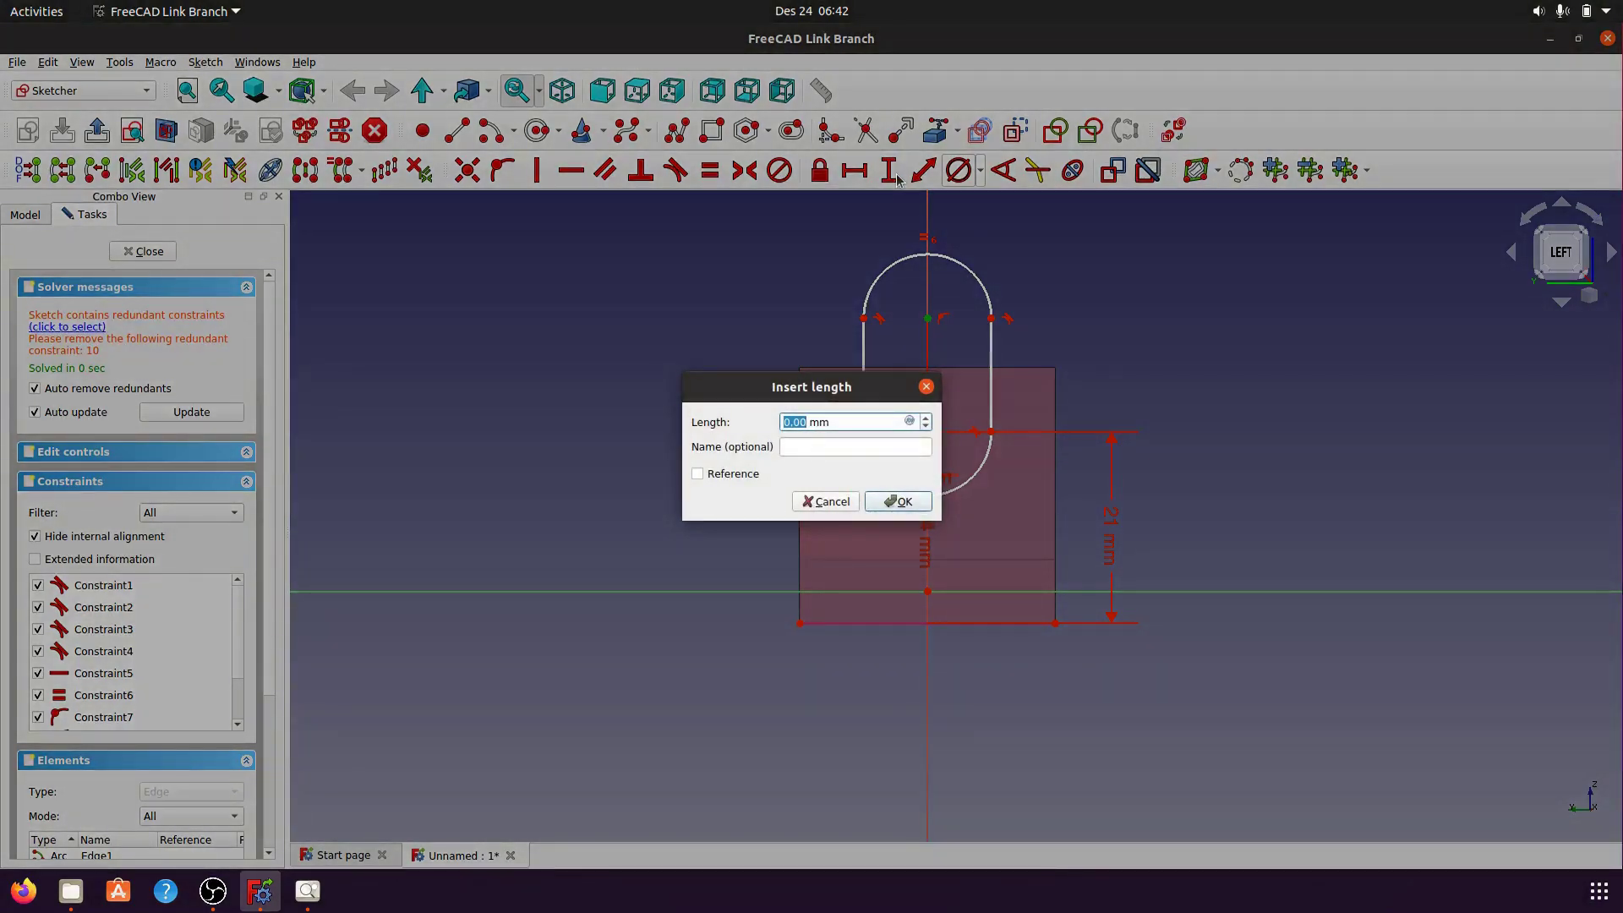
click(852, 503)
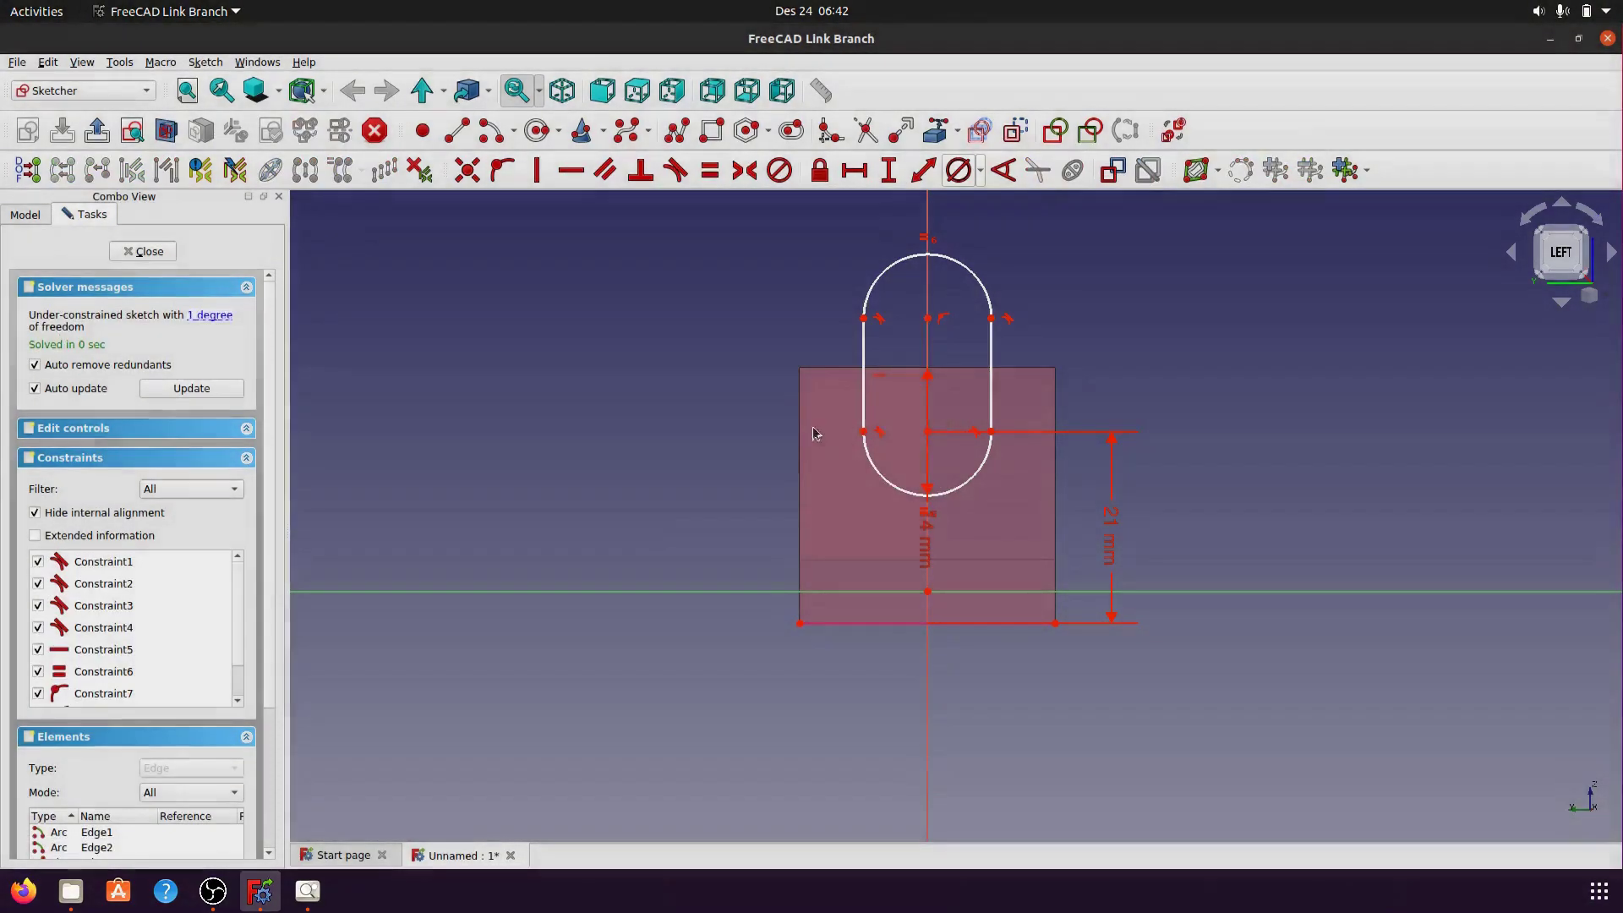
- Set the distance between the two arc centres to 14 mm and move its label aside
click(927, 319)
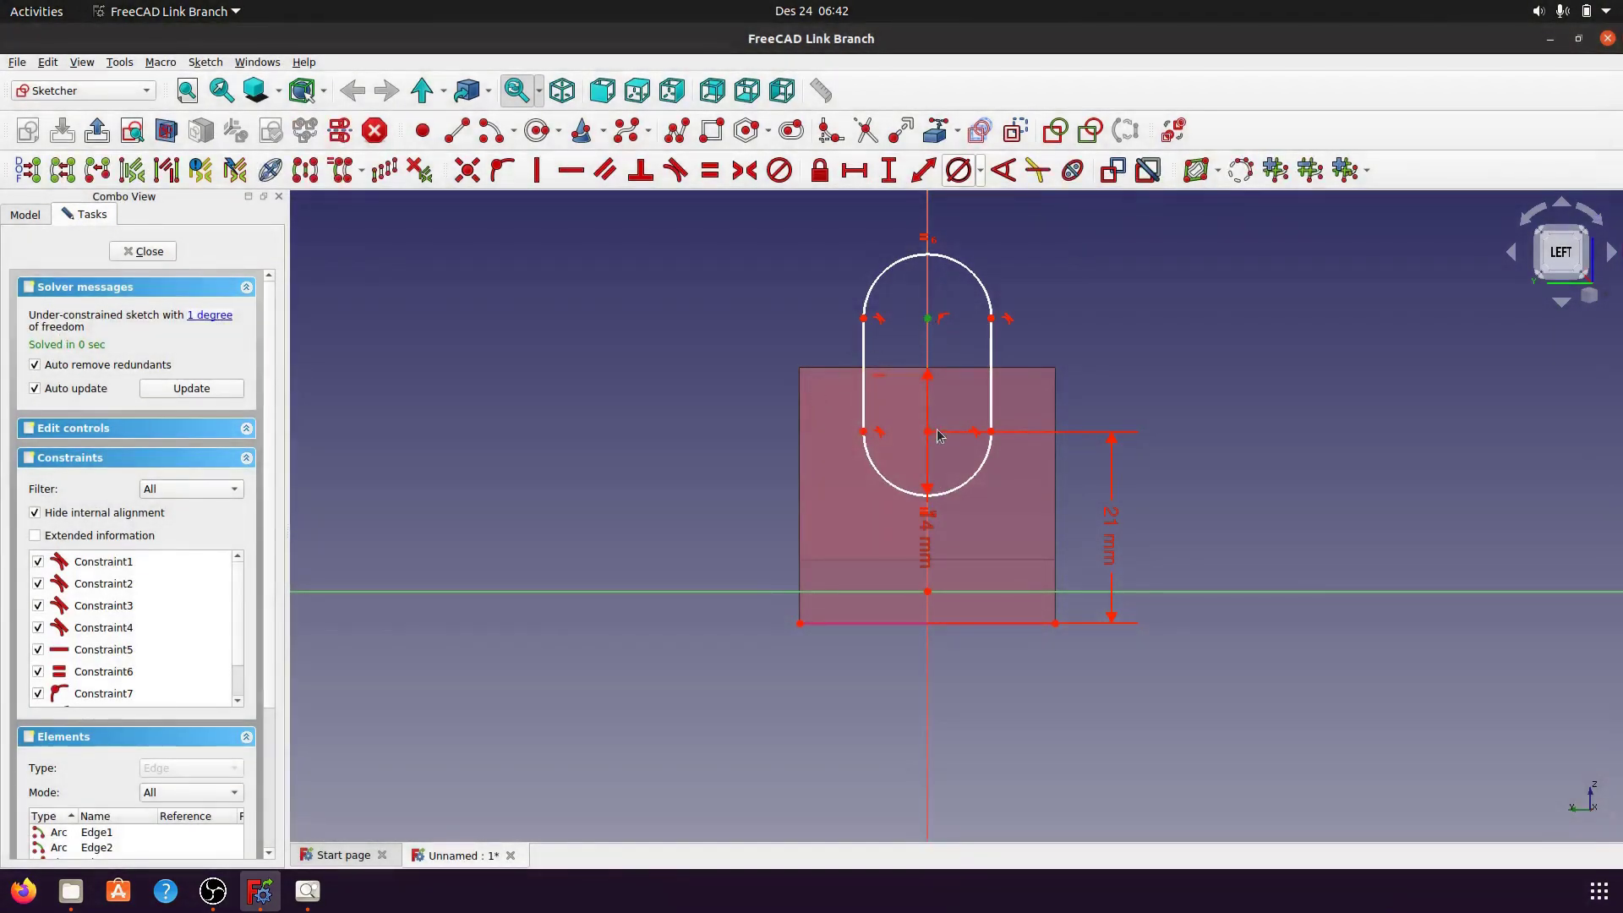
click(928, 433)
click(924, 170)
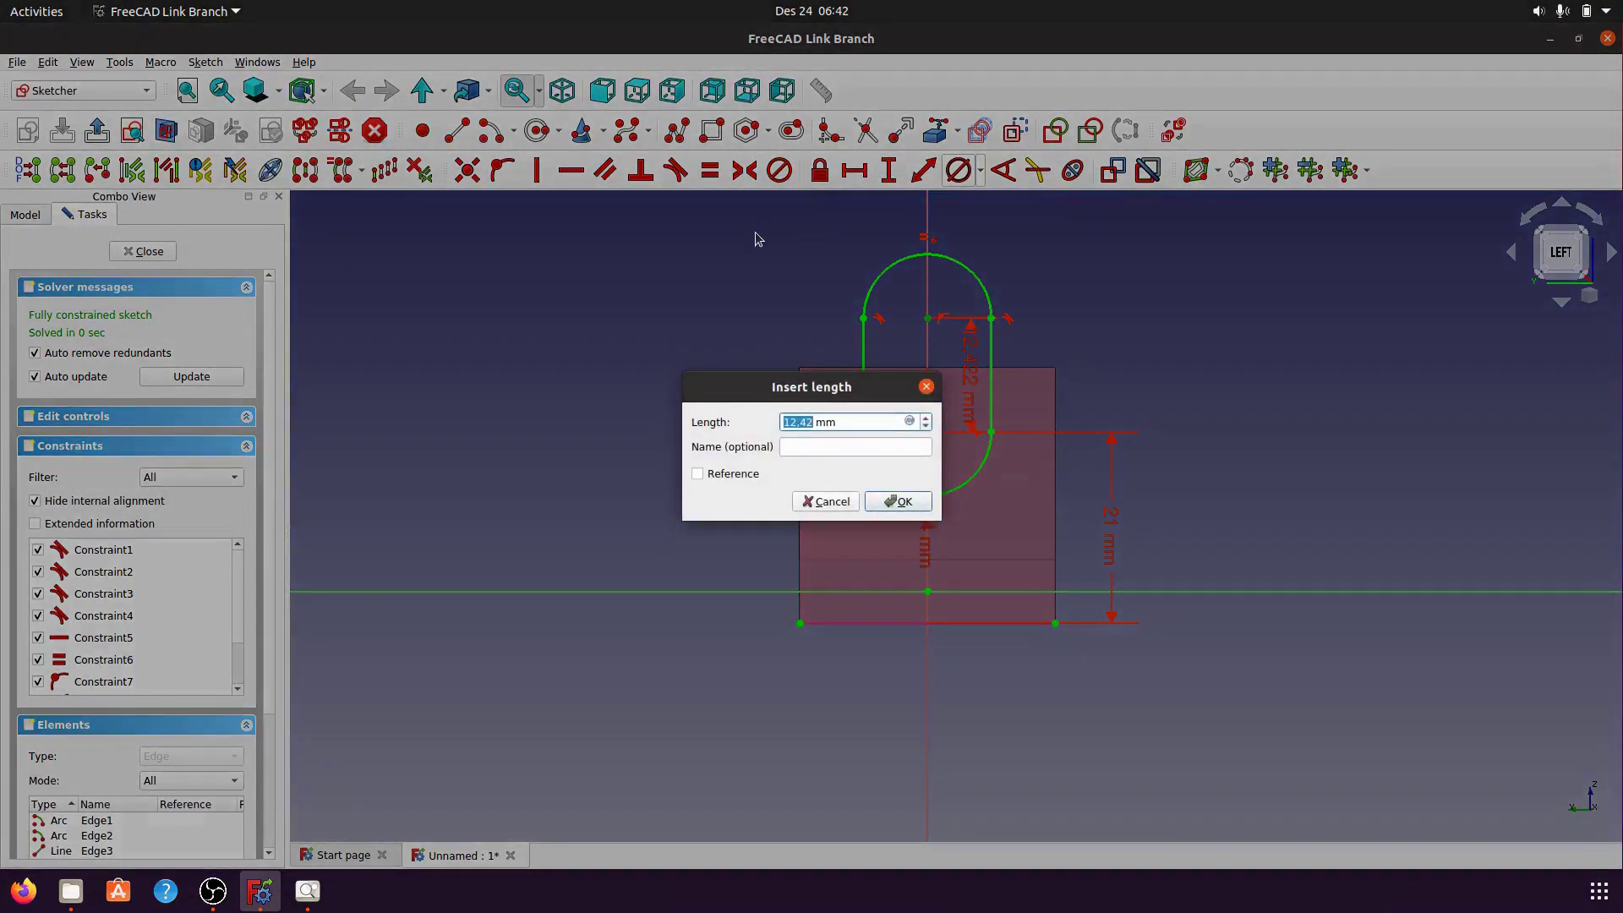
text(1)
click(901, 502)
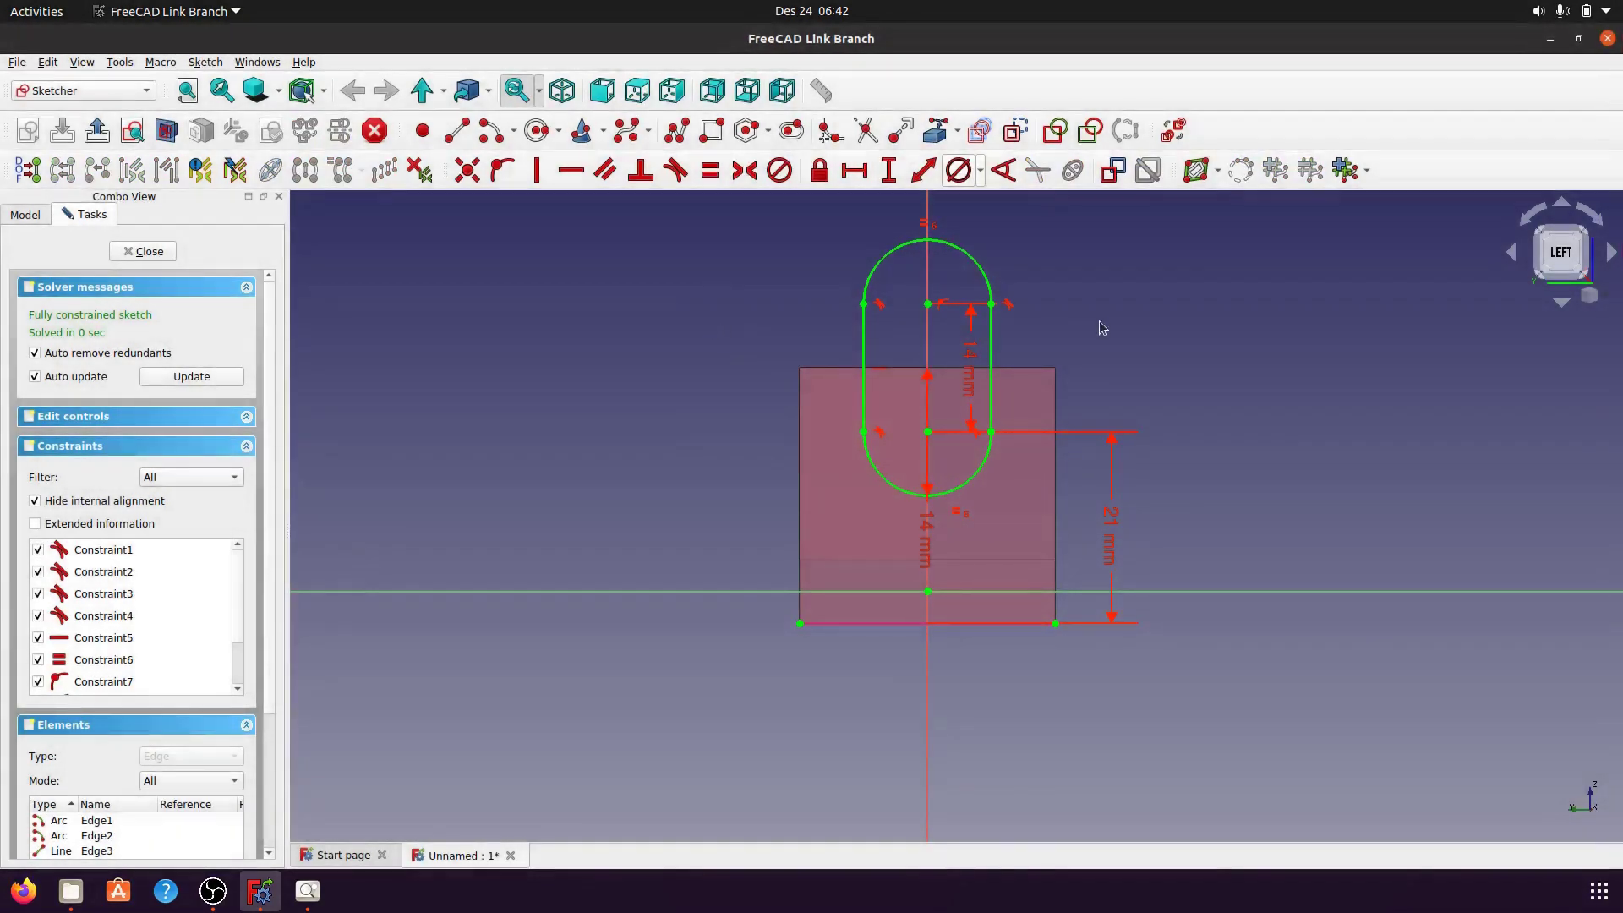
mouse_move(991, 375)
mouse_down()
mouse_move(1105, 355)
mouse_move(1118, 372)
mouse_up()
- Close the slot sketch, switch to isometric view and start a Pocket on Sketch002
click(146, 251)
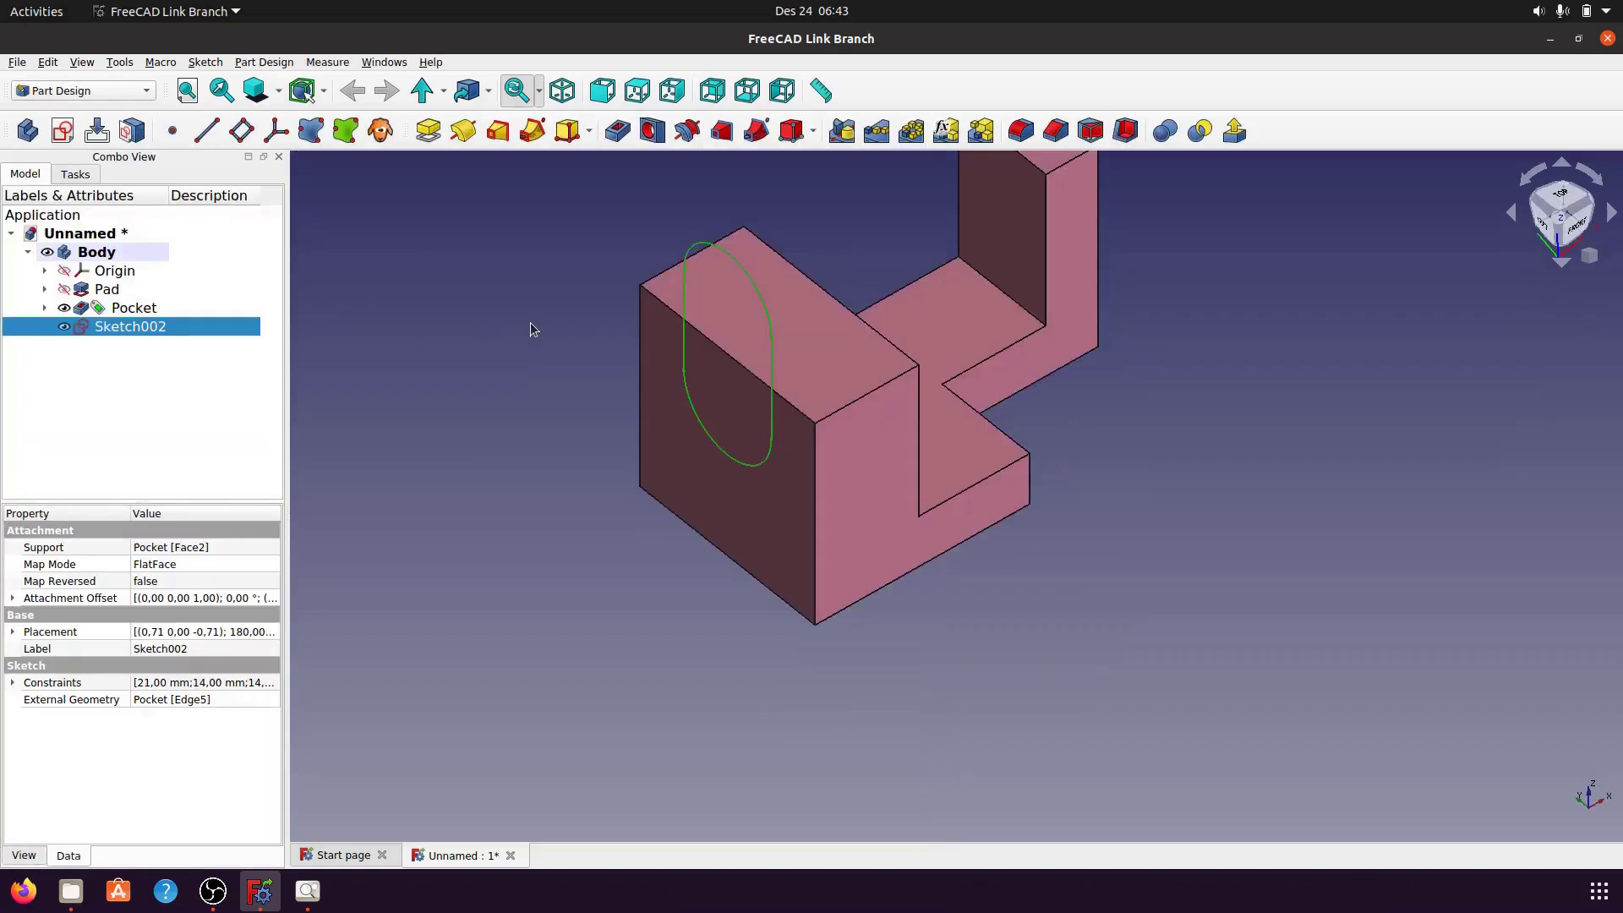
scroll(597, 456, down, 2)
scroll(600, 467, down, 1)
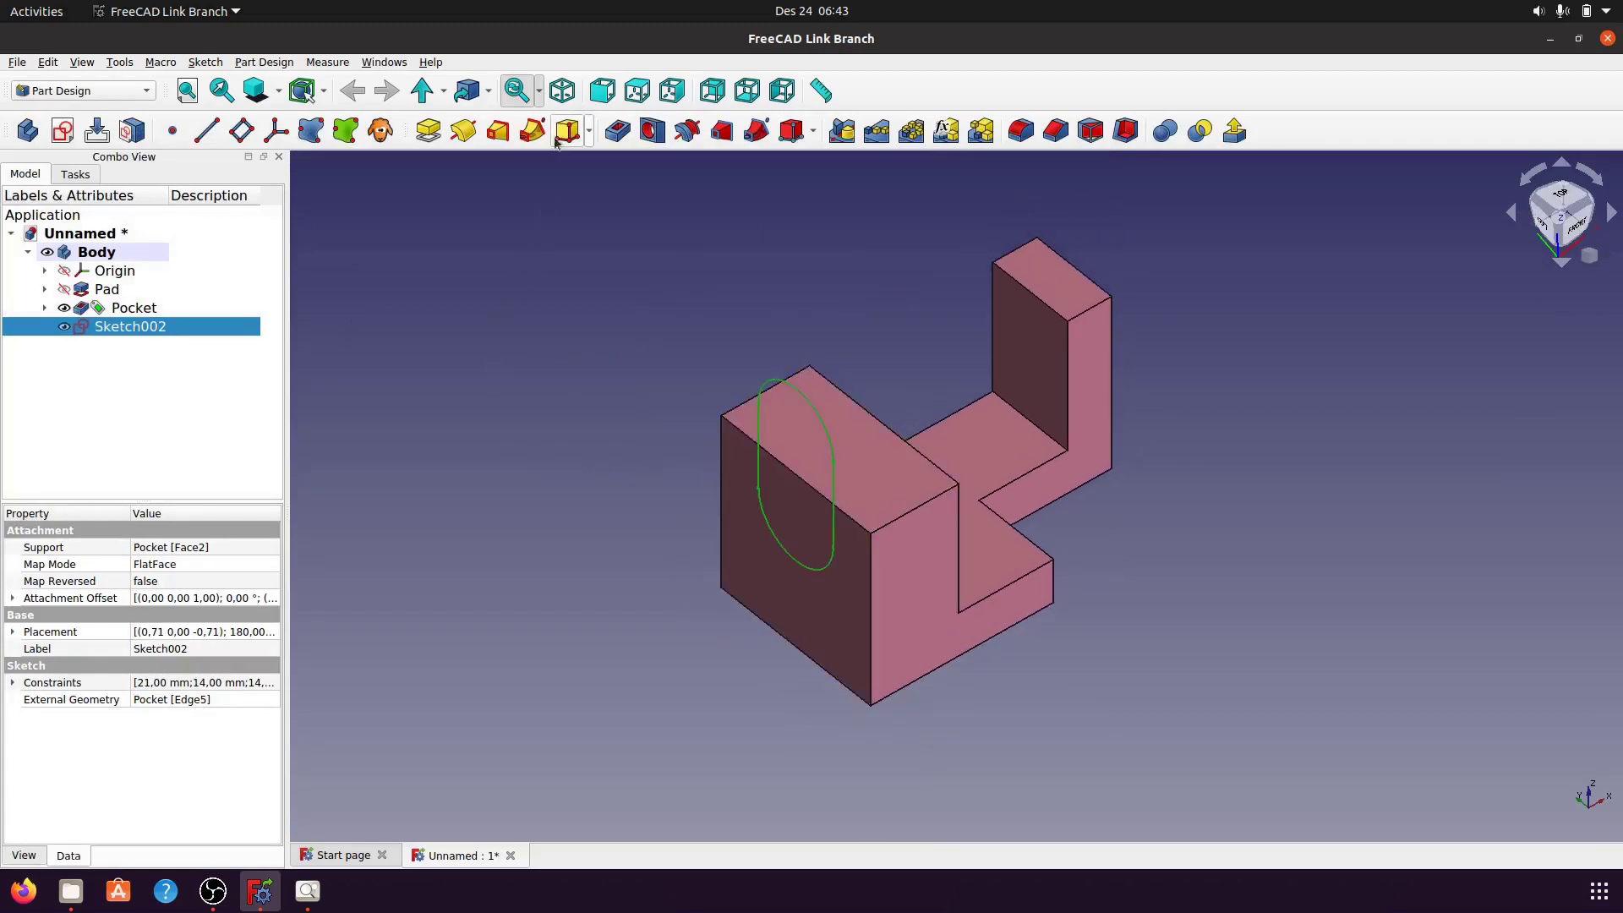
click(563, 93)
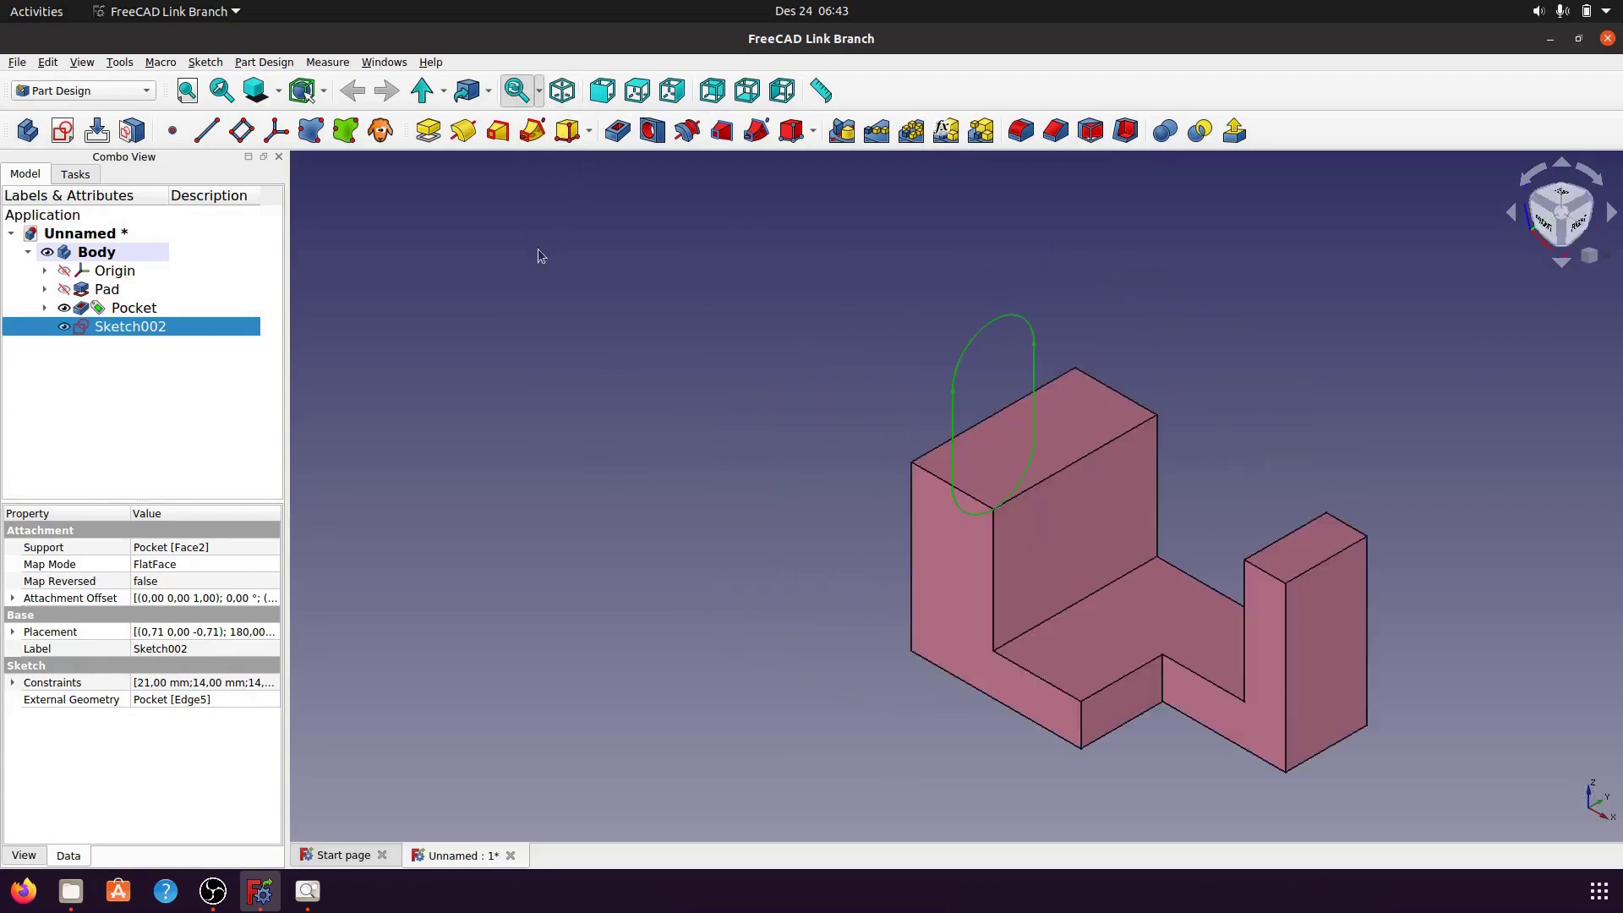
click(618, 131)
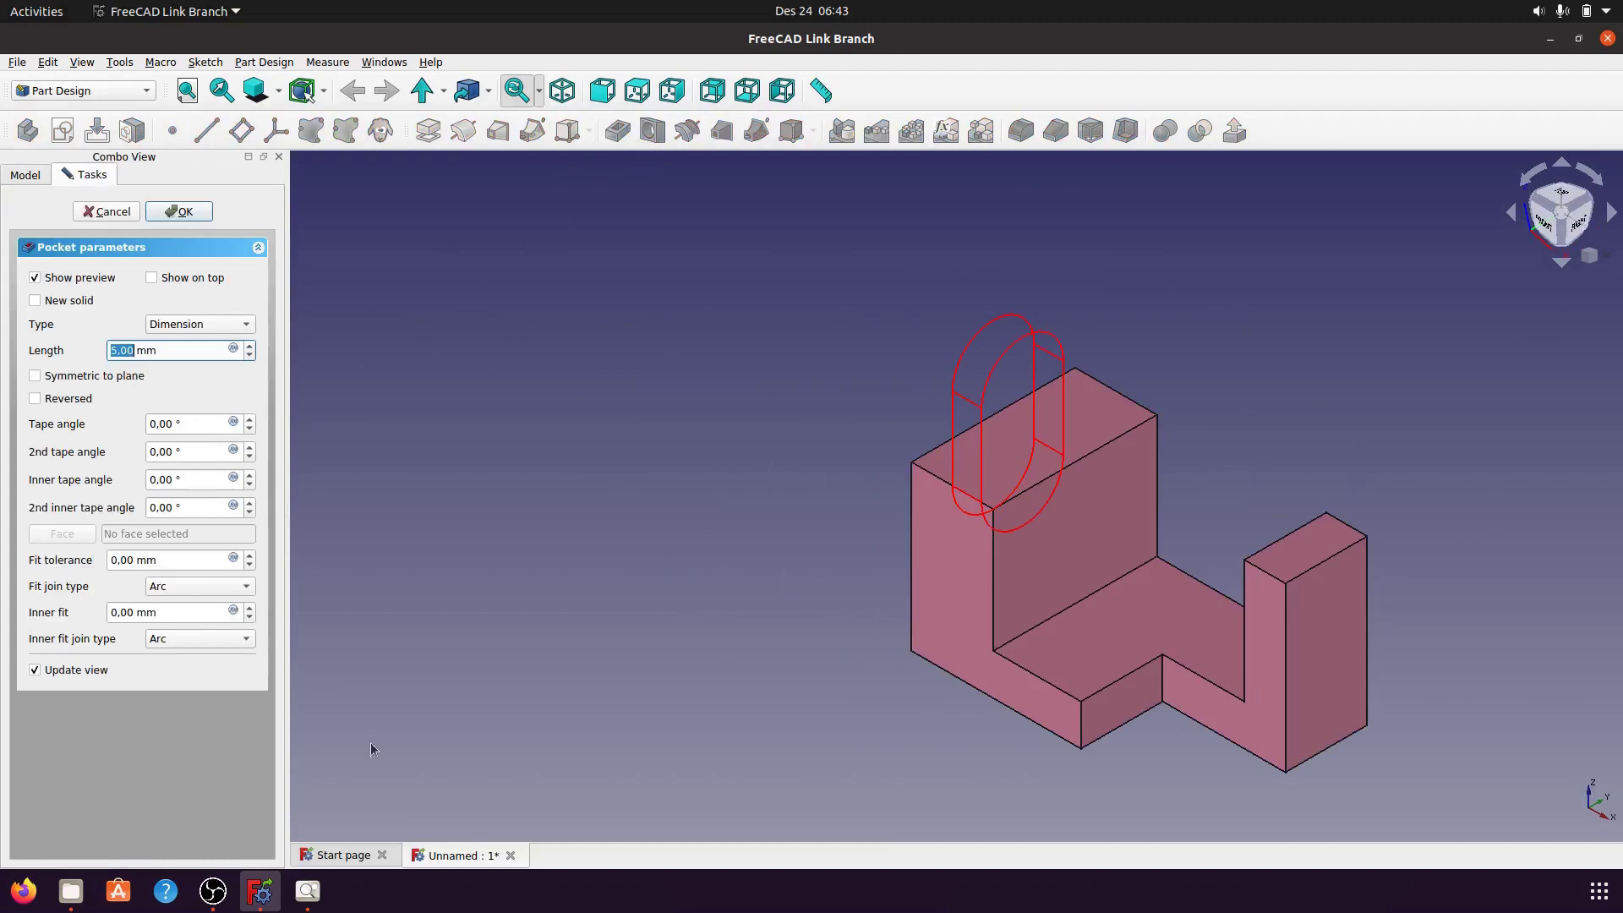
- Finish Pocket001 with a 14 mm length and 'To first' type, cutting the rounded slot
click(307, 890)
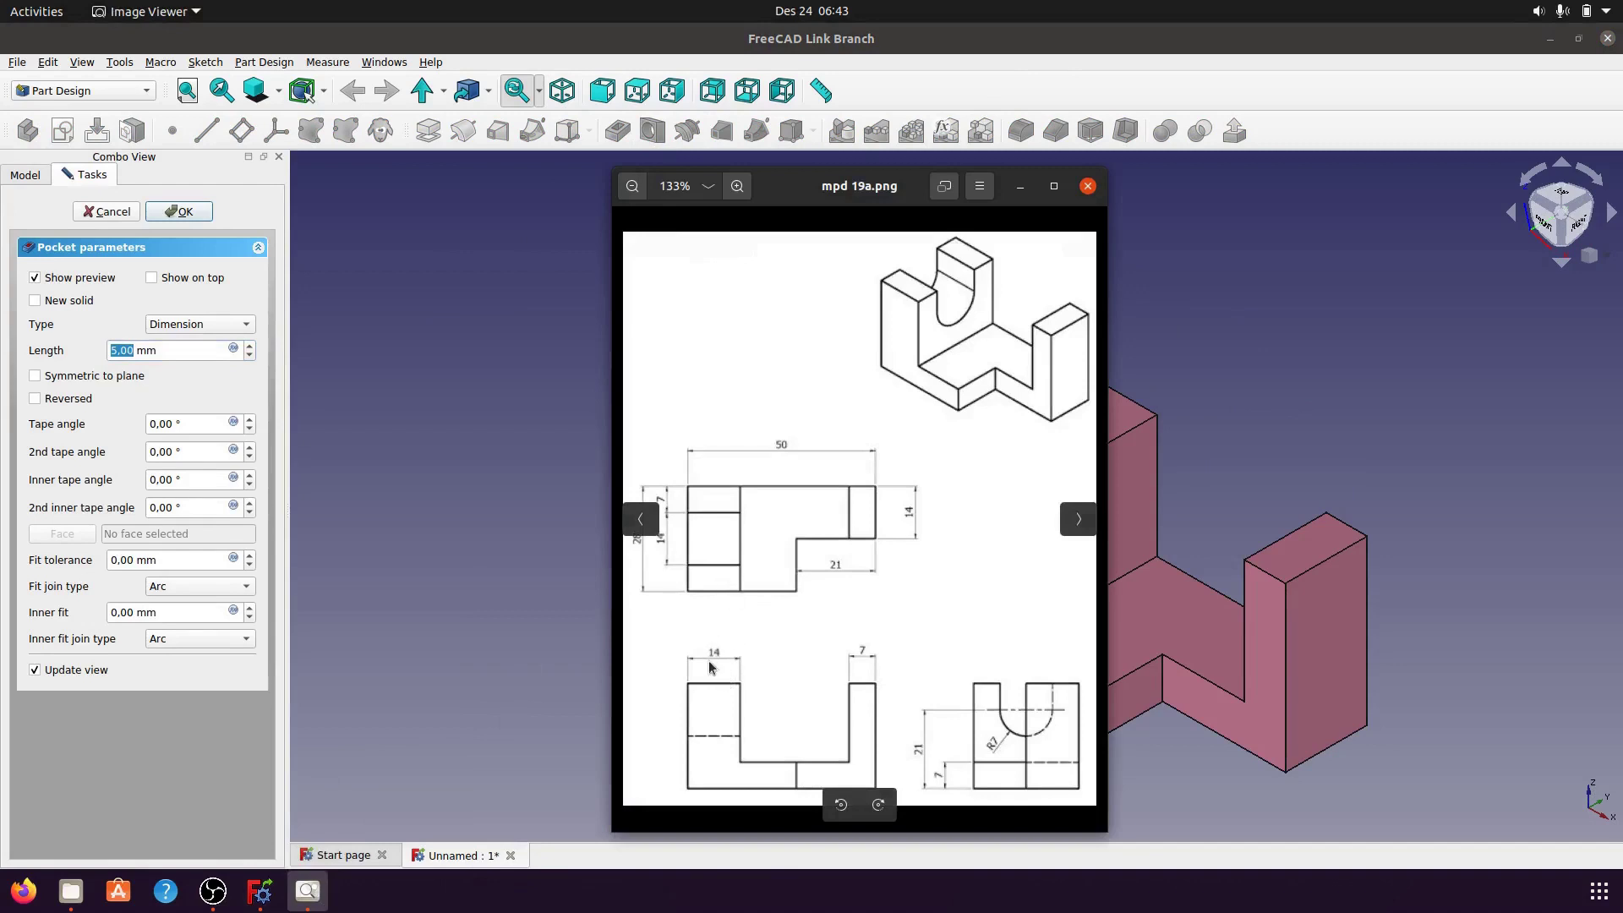
click(1020, 186)
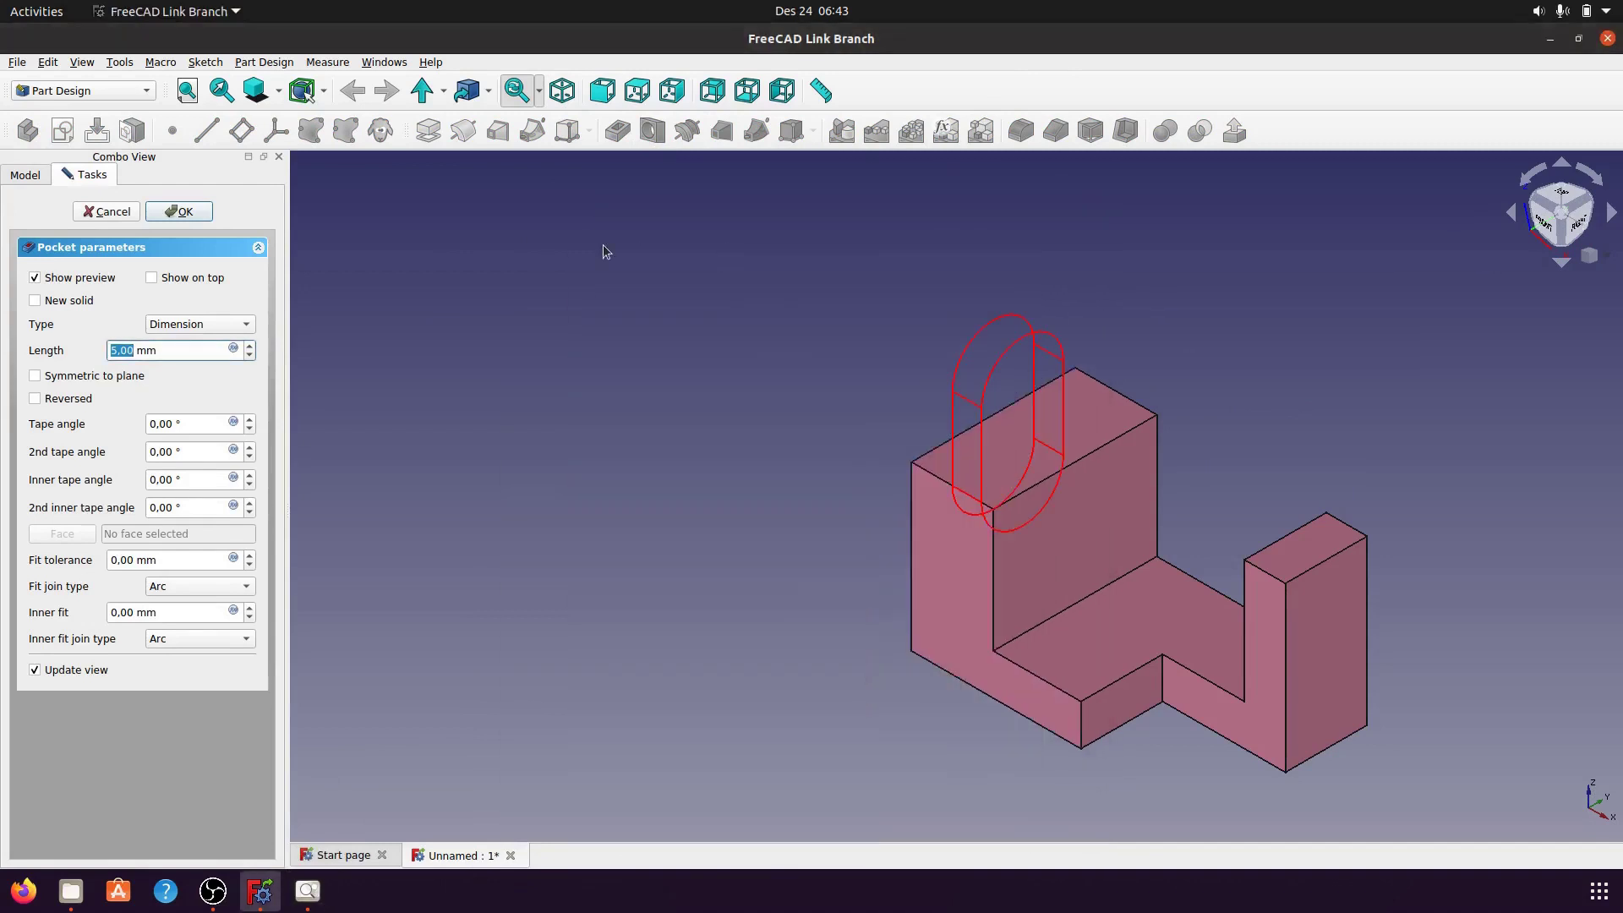
drag(160, 350, 107, 351)
text(14)
key(Return)
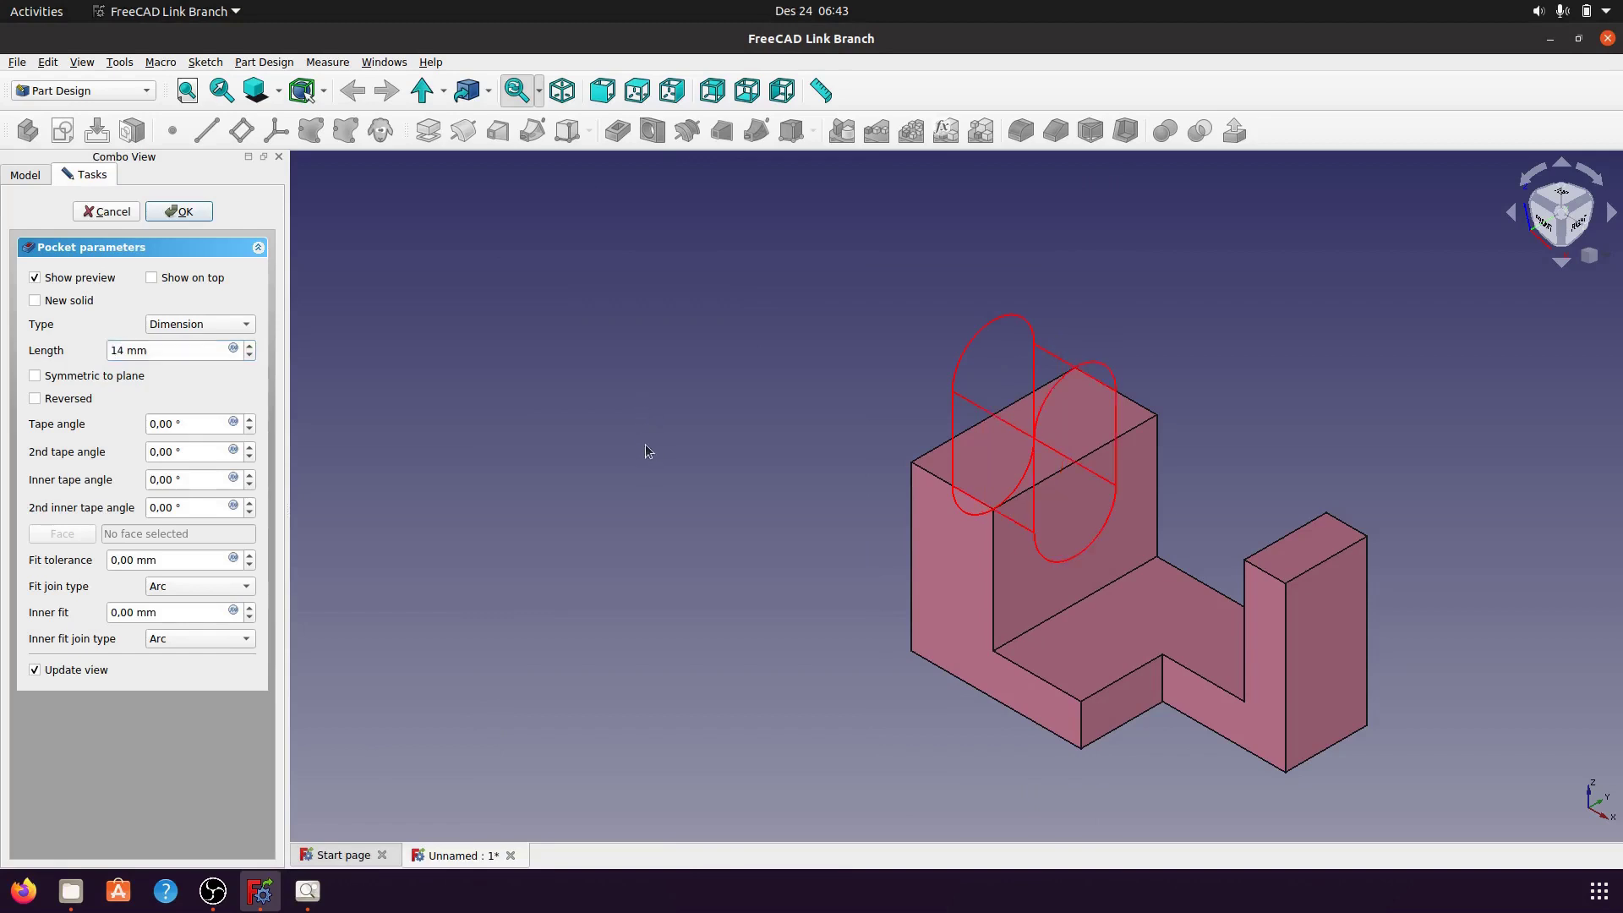
click(245, 324)
click(221, 371)
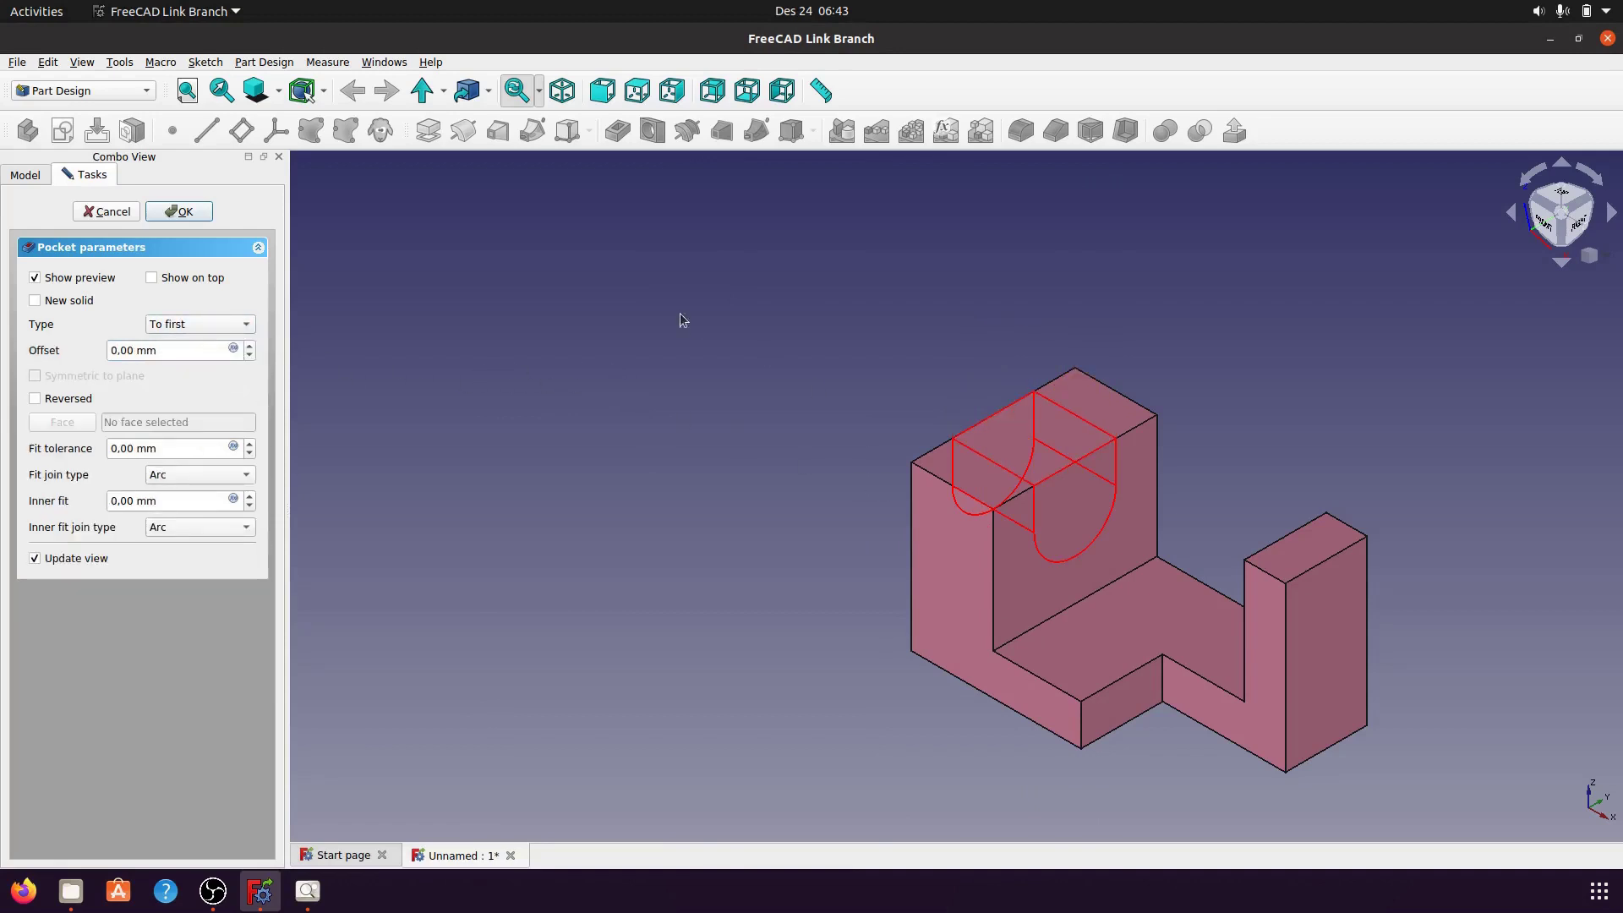
click(194, 215)
middle_drag(787, 508, 538, 460)
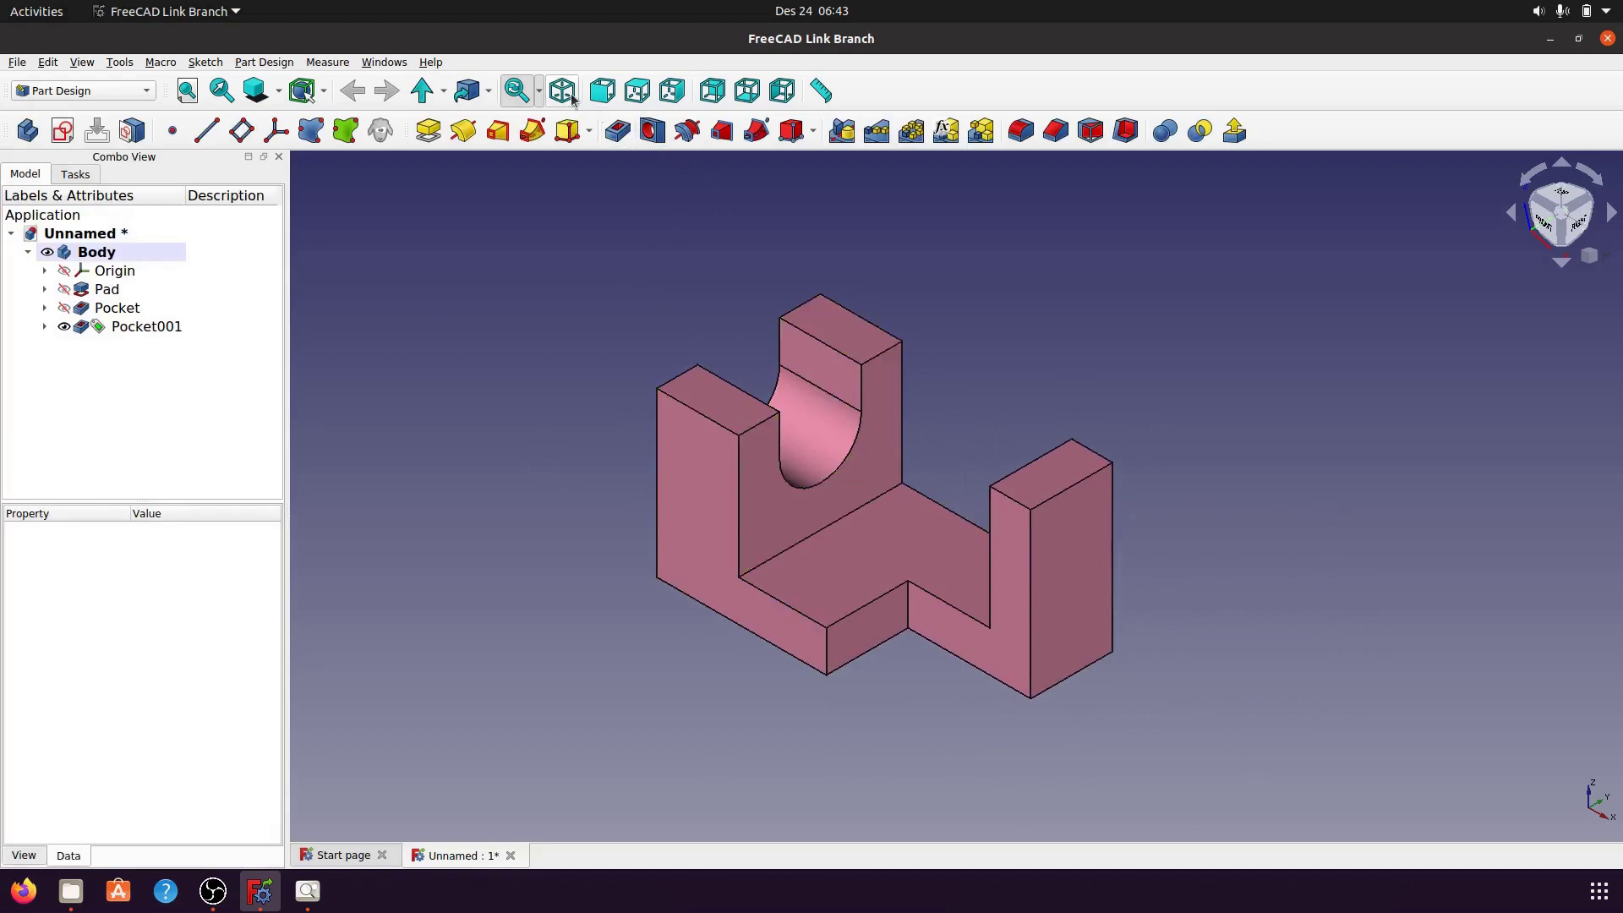
- Fit the finished bracket in view, review mpd 20a.png, and create a new Unnamed document
click(193, 97)
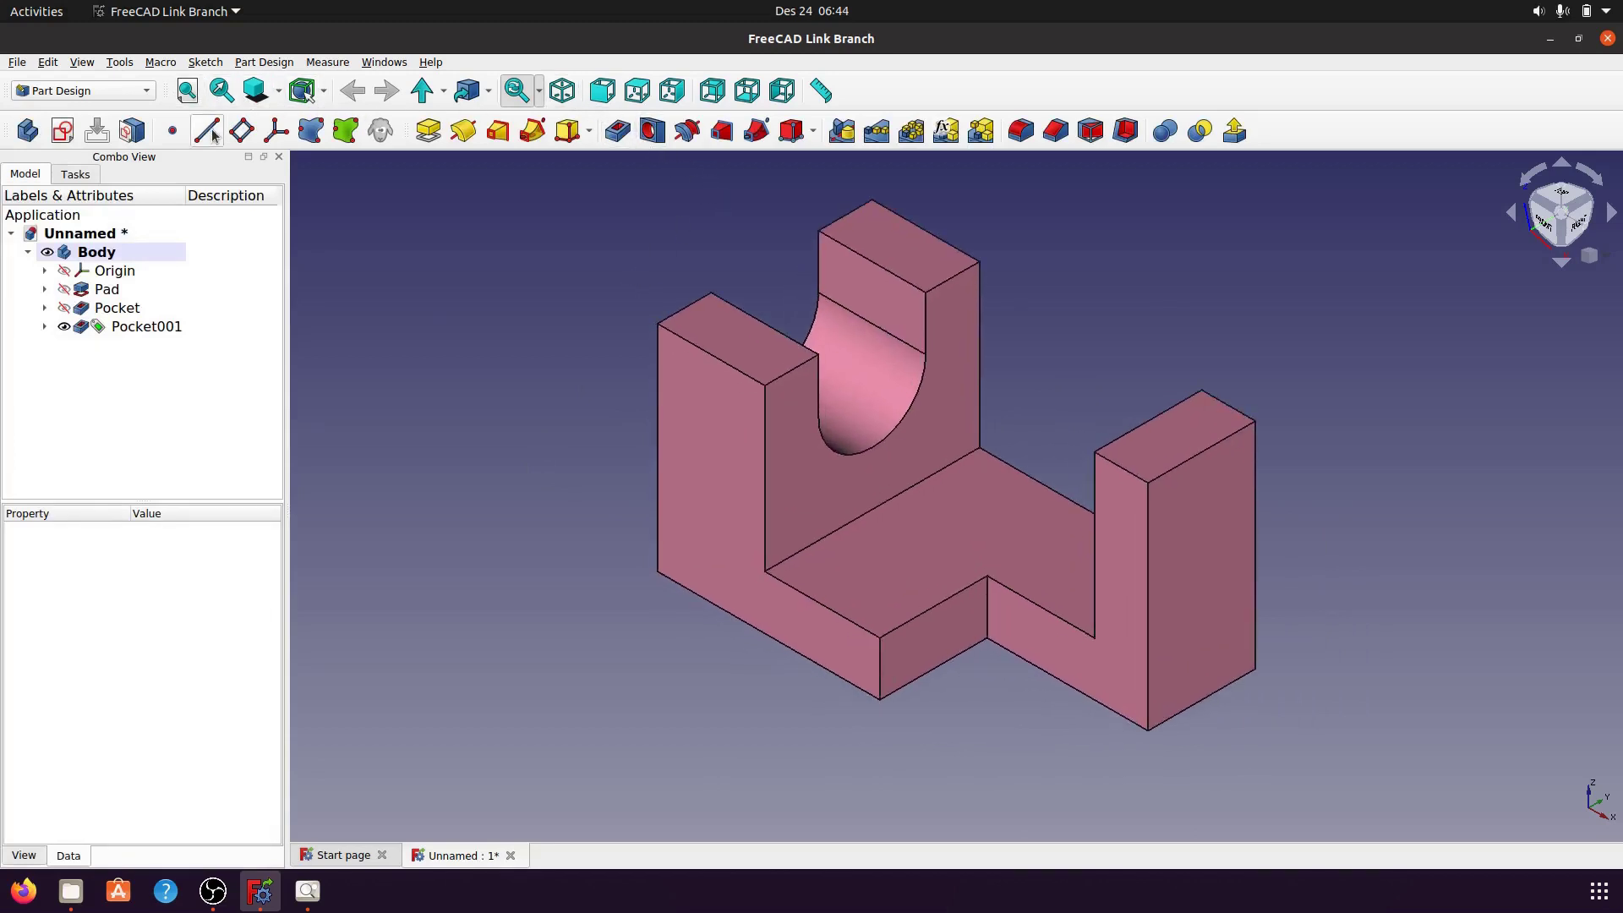
scroll(642, 662, up, 1)
scroll(649, 655, up, 1)
scroll(649, 655, up, 1)
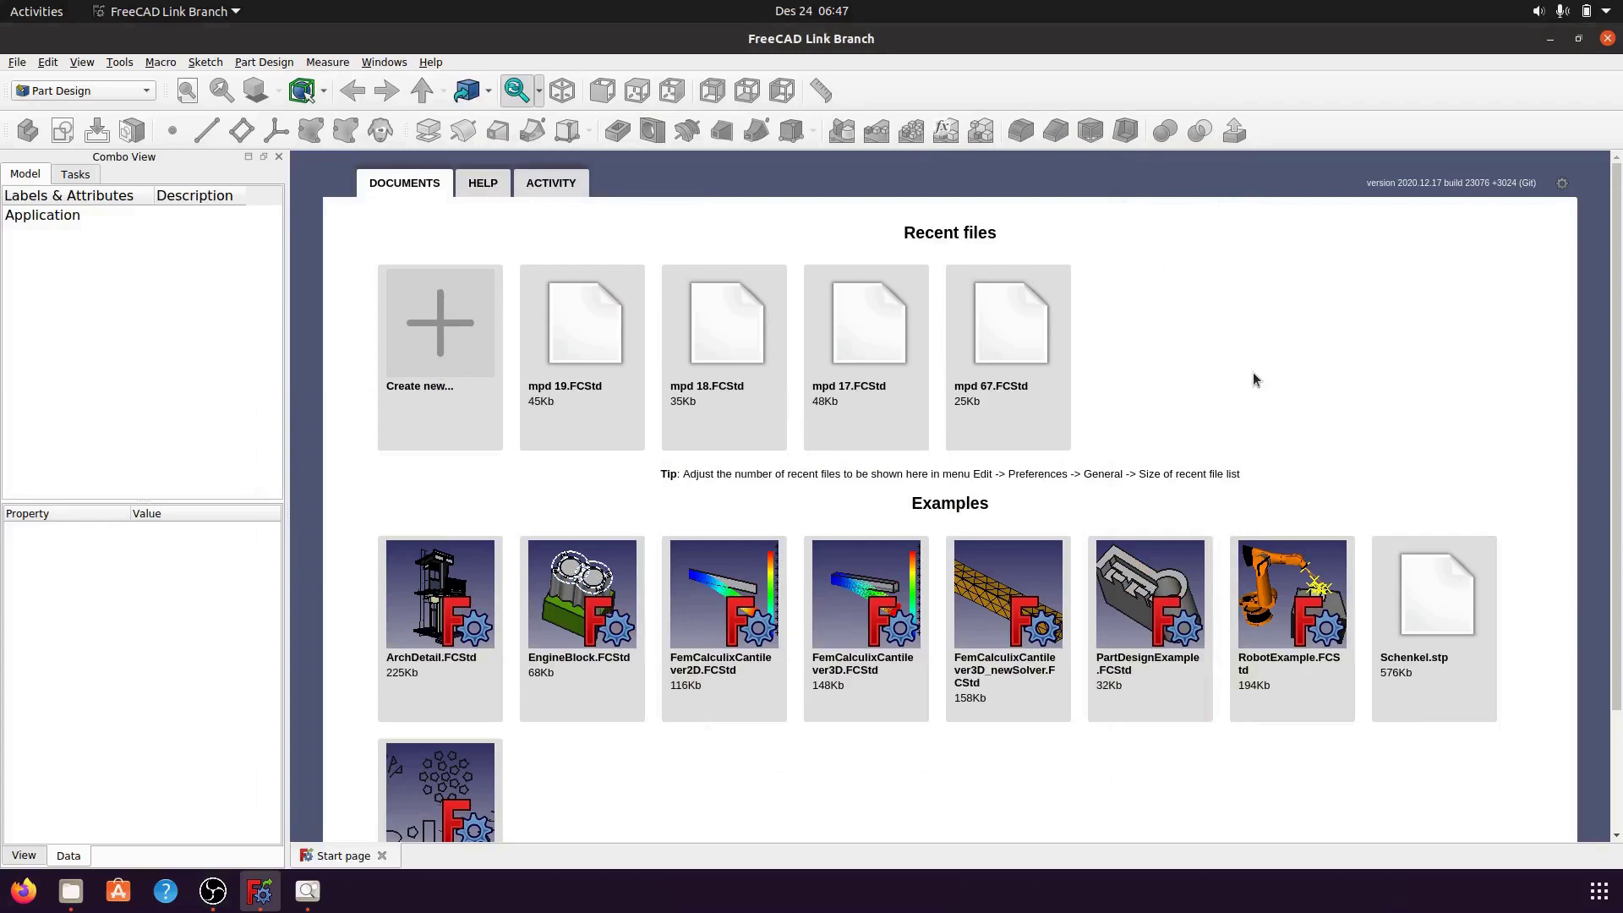
click(304, 901)
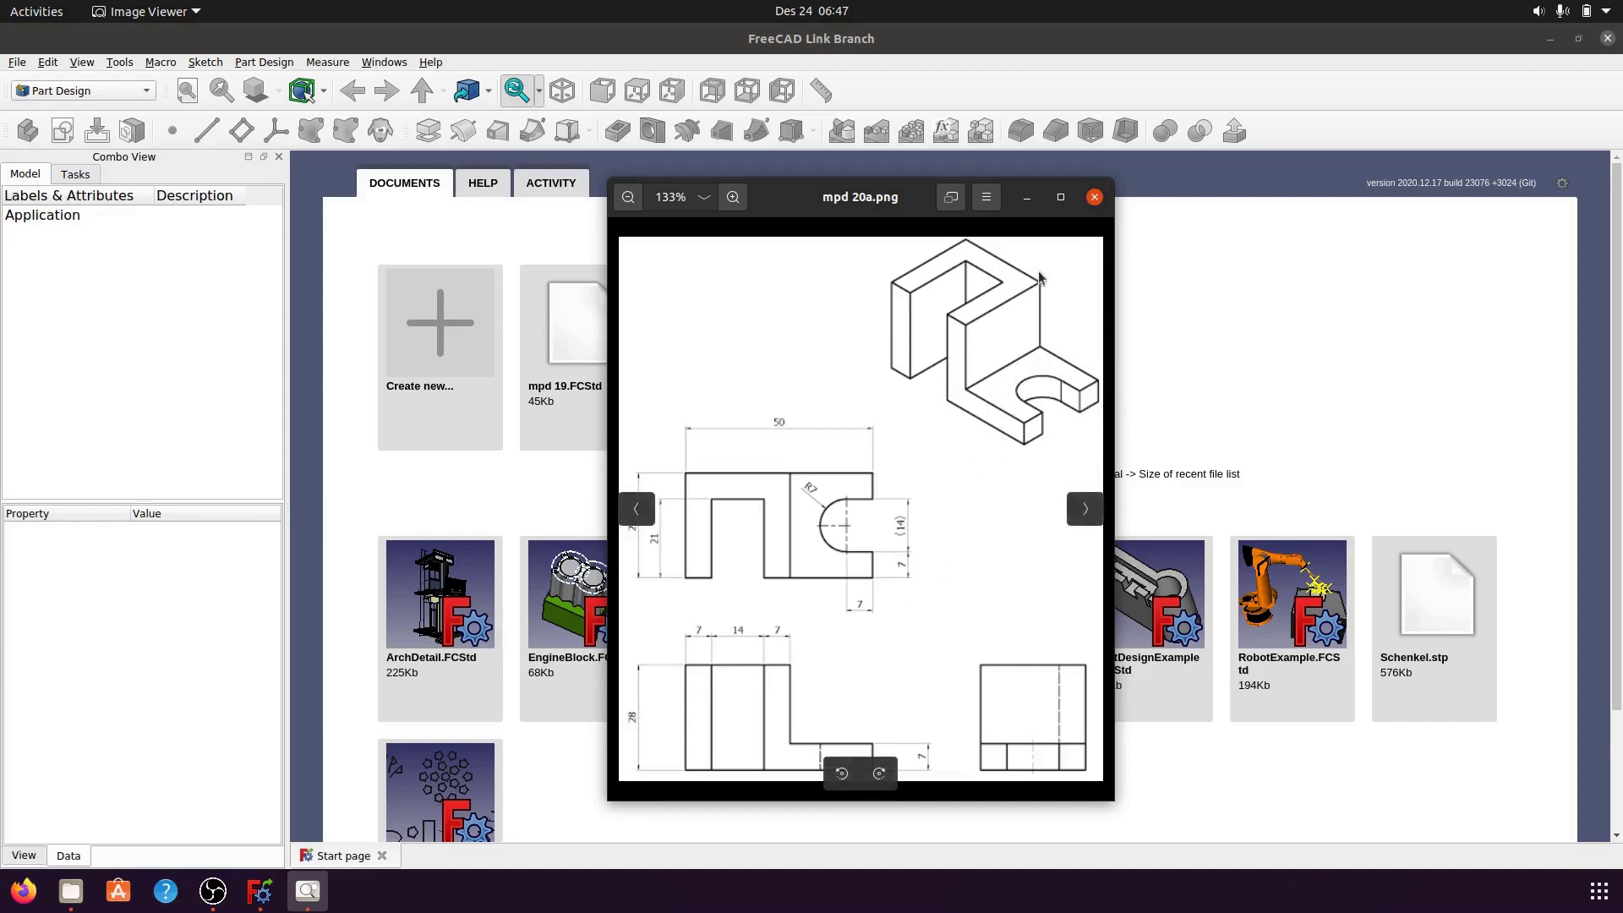
click(1030, 201)
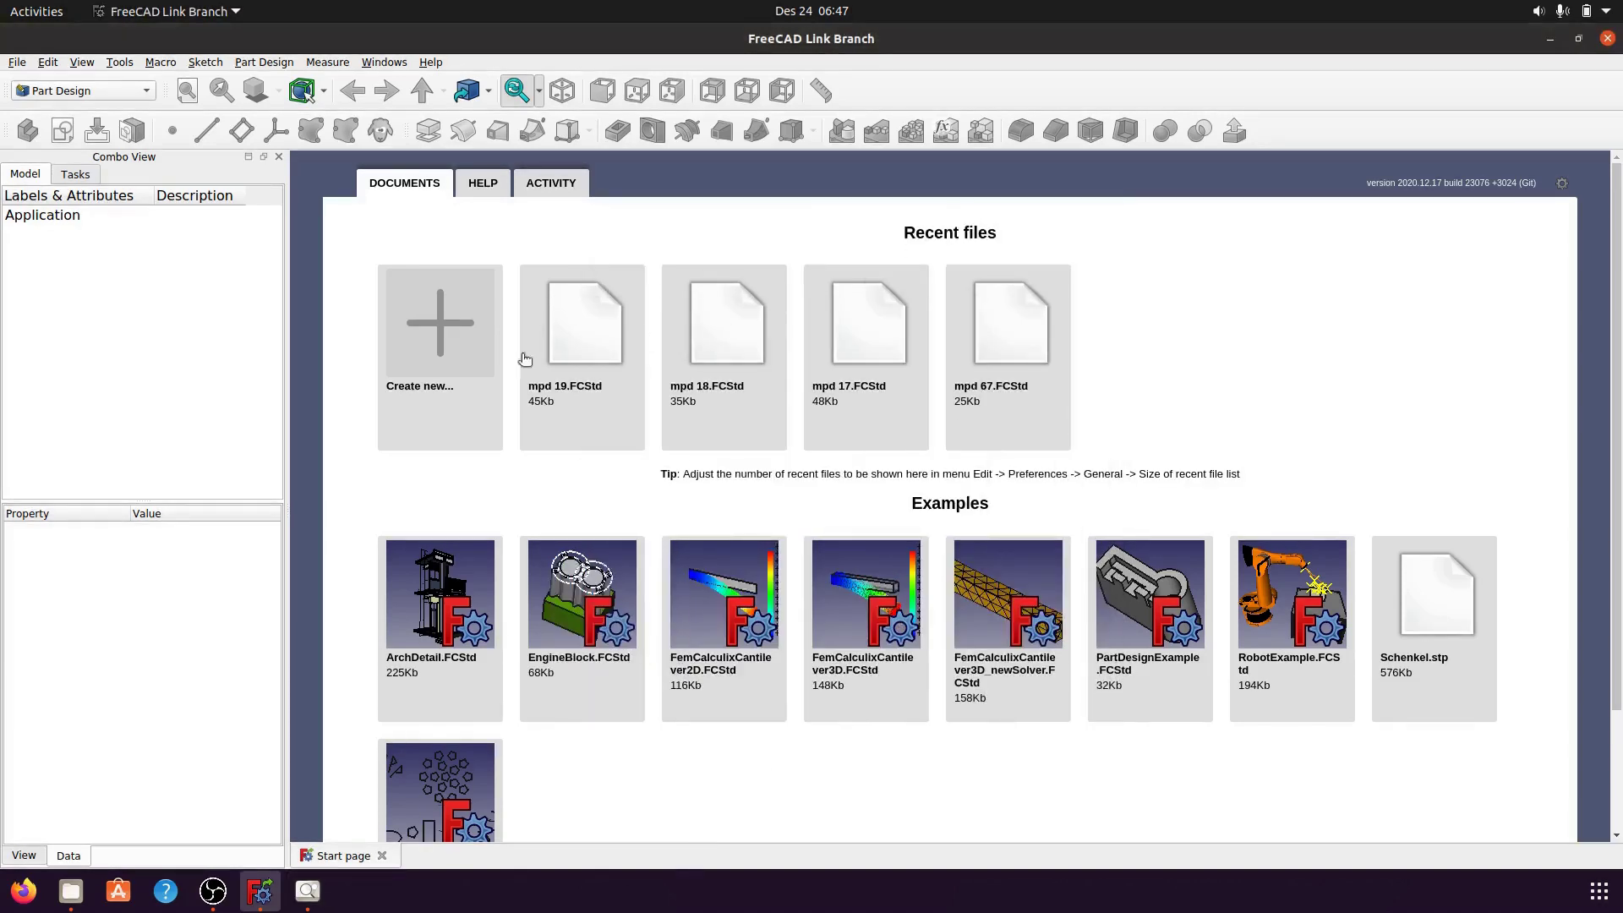
click(435, 359)
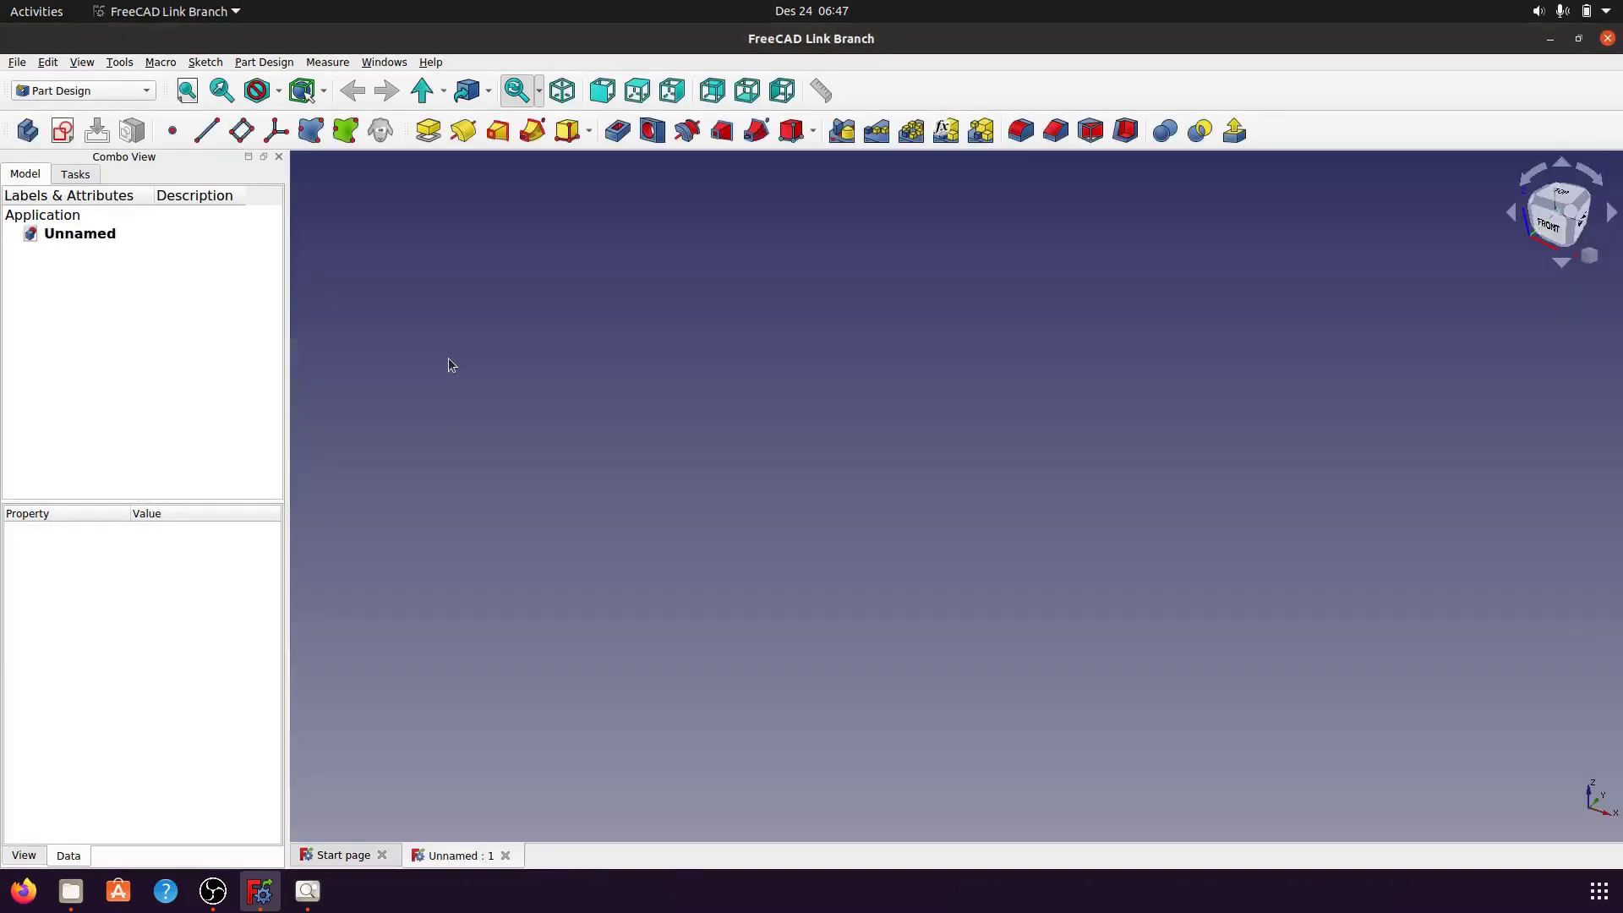
- Create a new sketch on the XZ_Plane
click(63, 130)
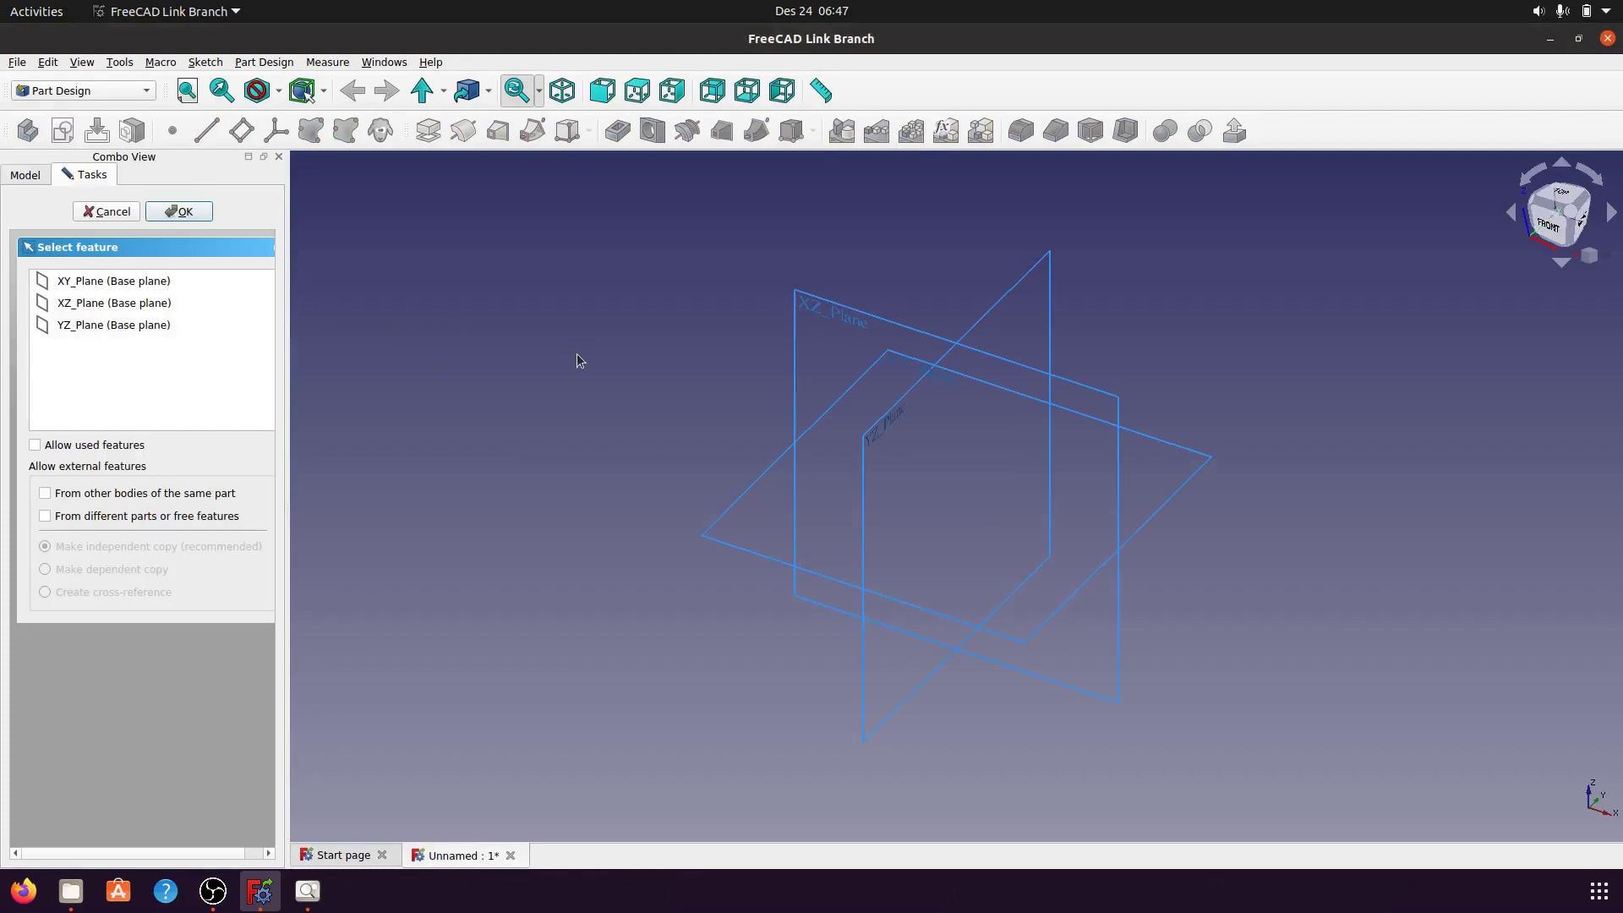
click(82, 307)
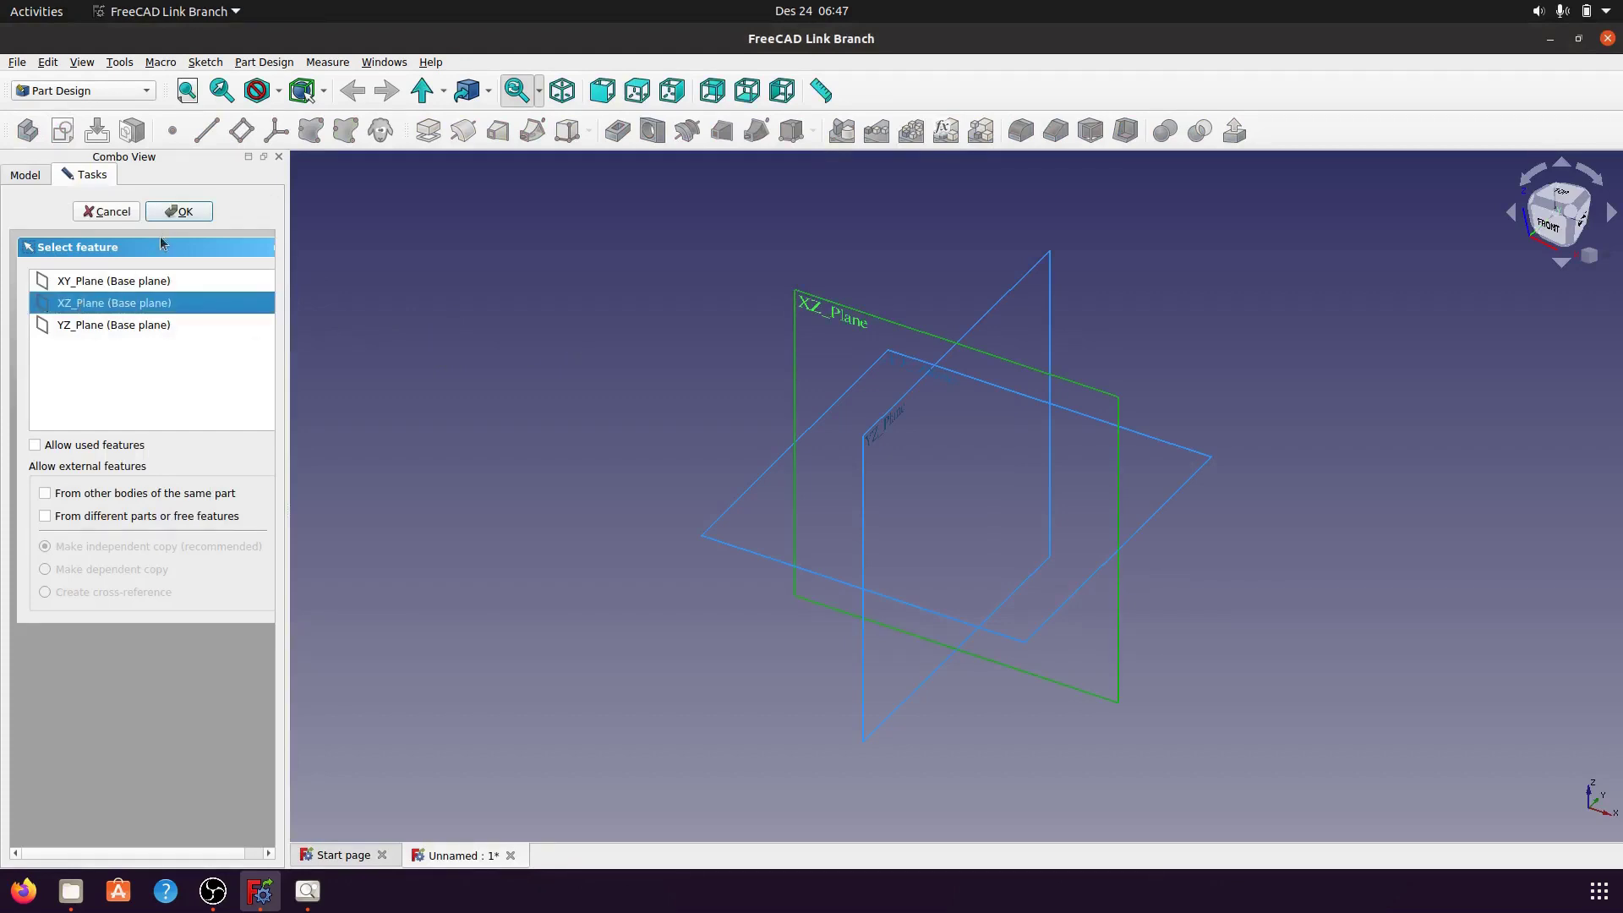
click(185, 212)
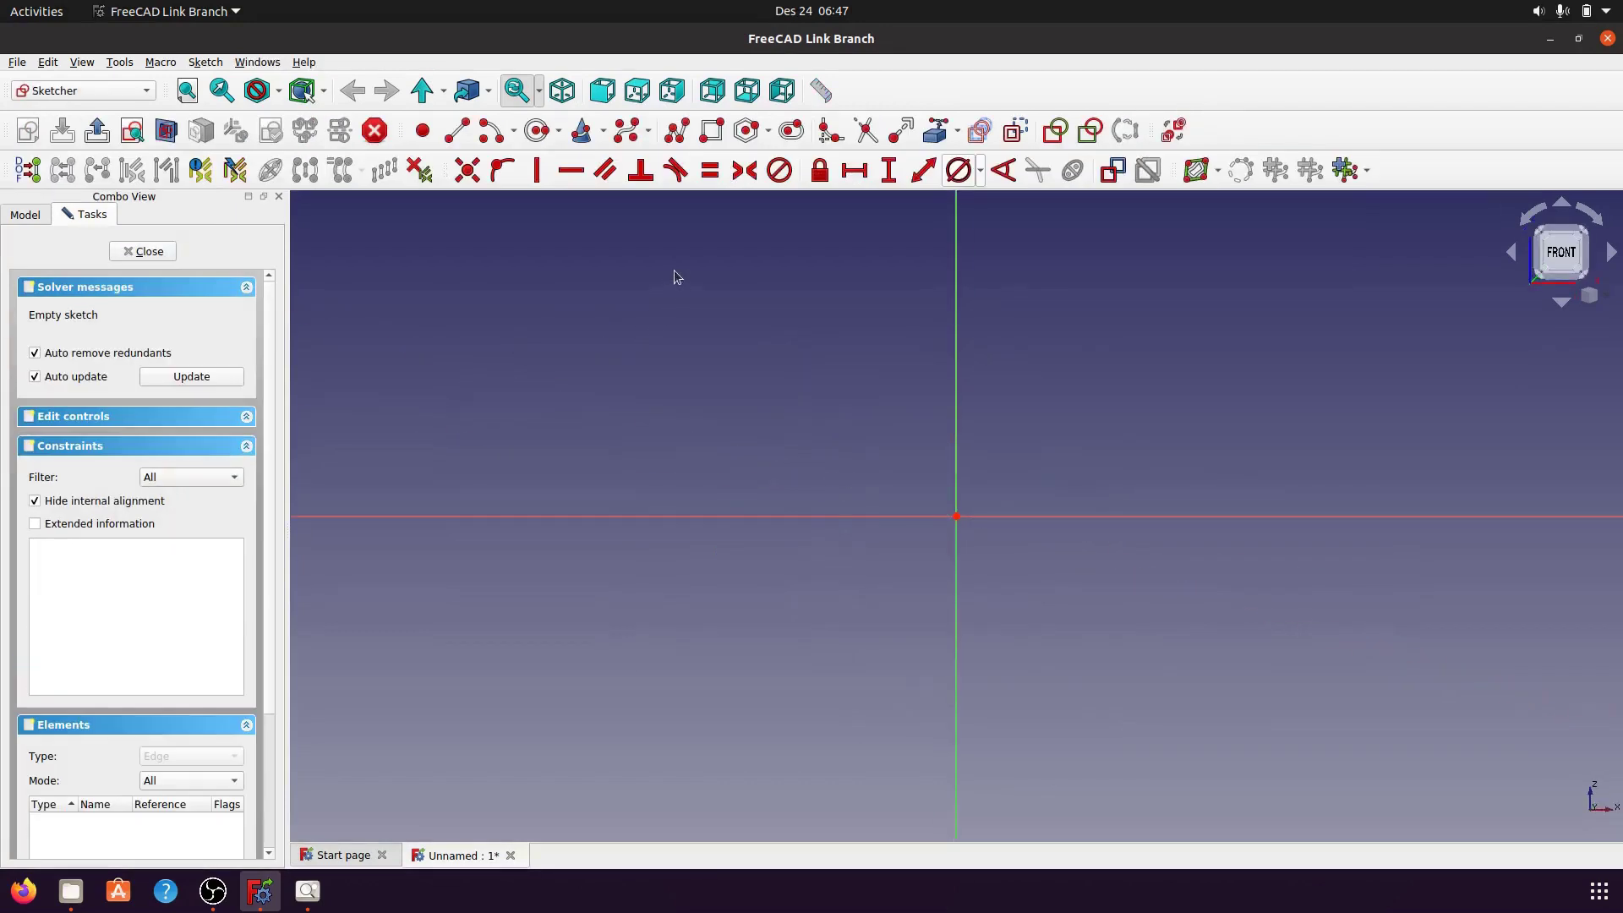
- Draw a closed six-line stepped L-shaped outline with the Polyline tool
click(677, 131)
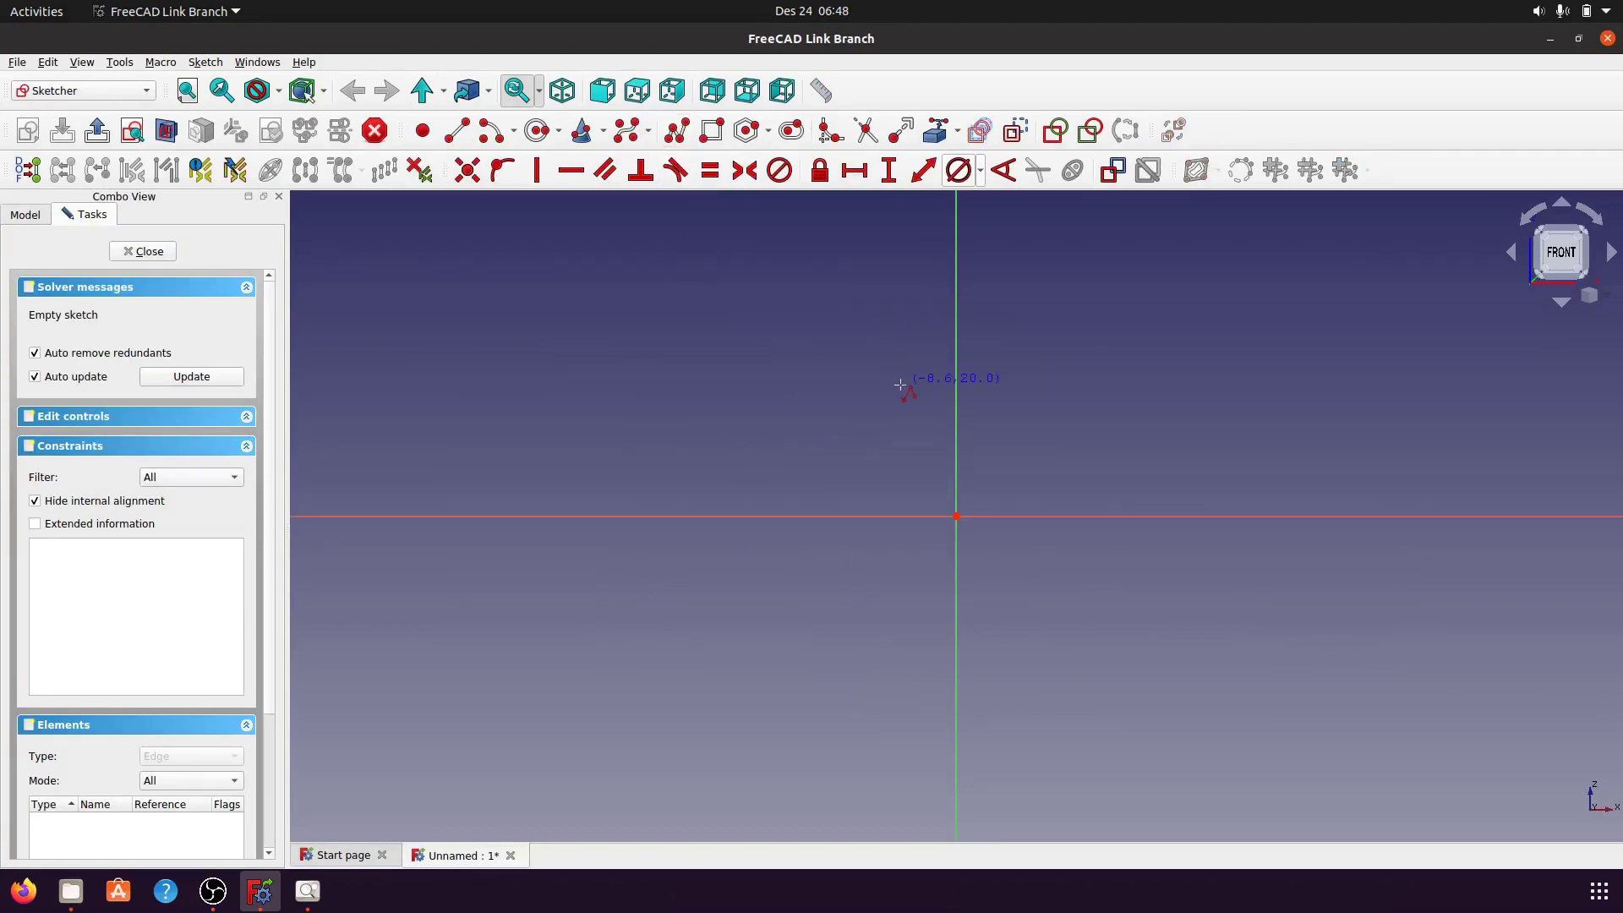
click(874, 341)
click(1056, 341)
click(1061, 481)
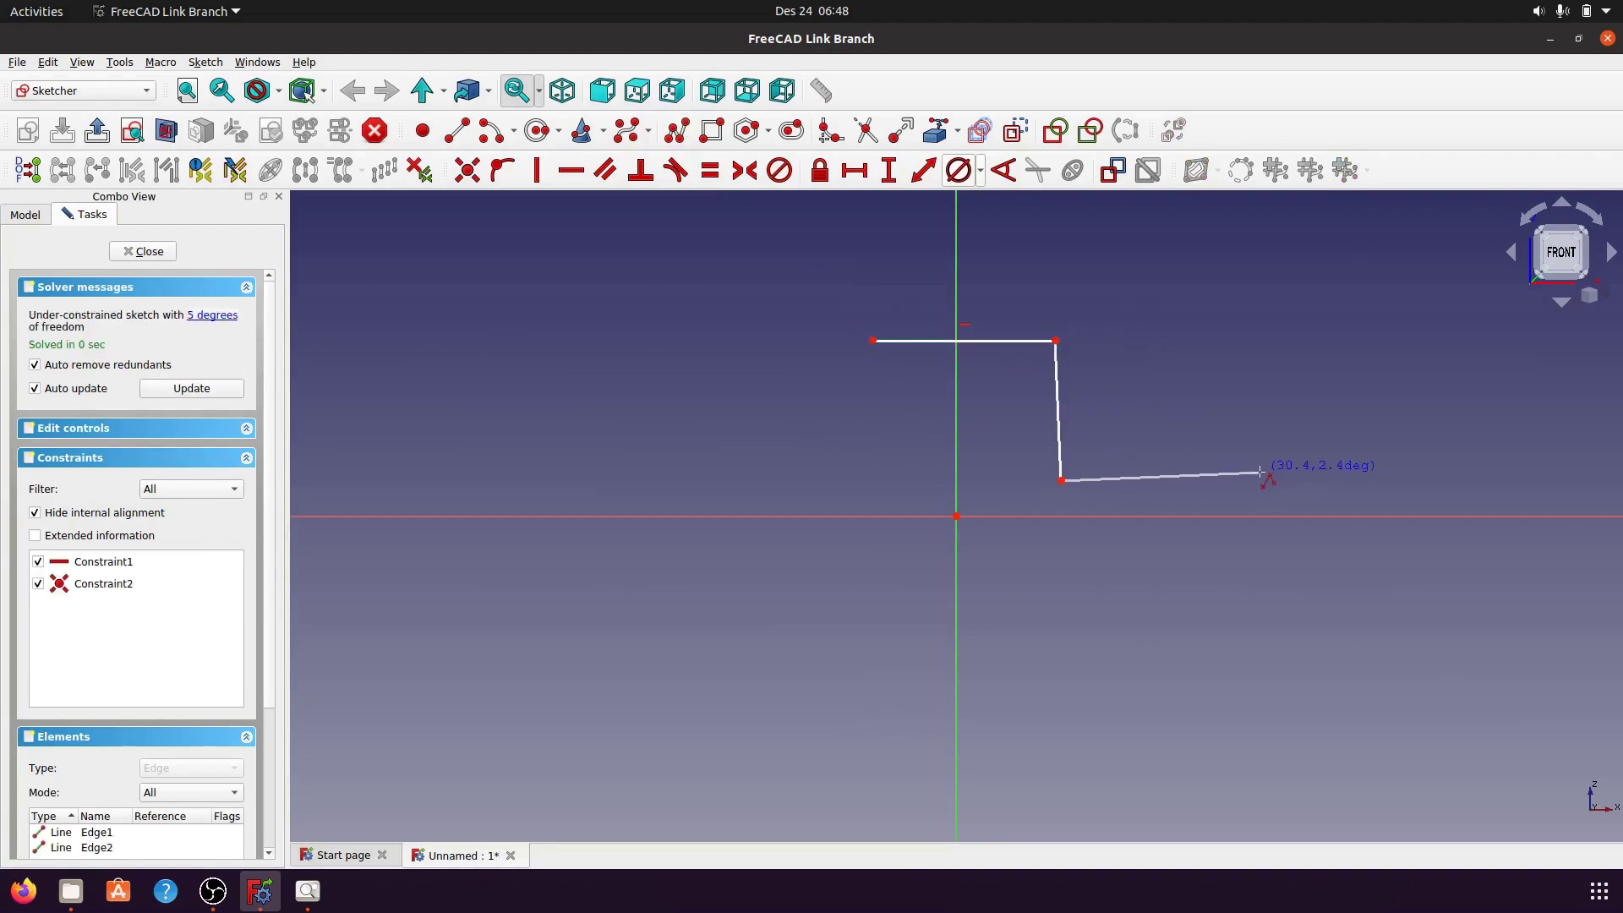
click(1261, 481)
click(1261, 558)
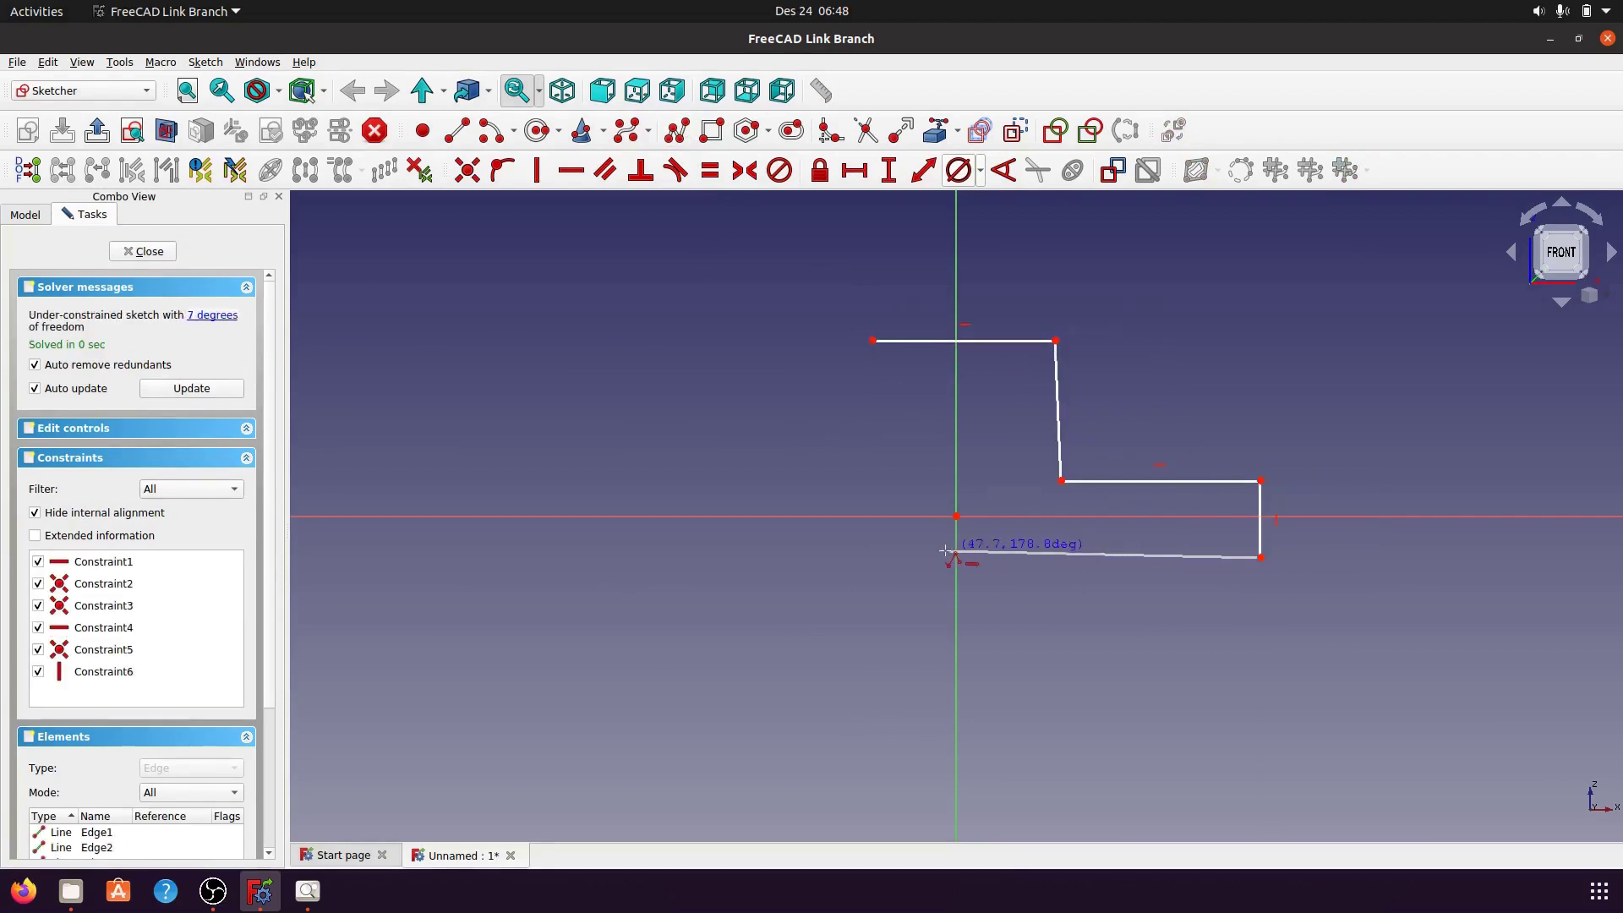
click(866, 558)
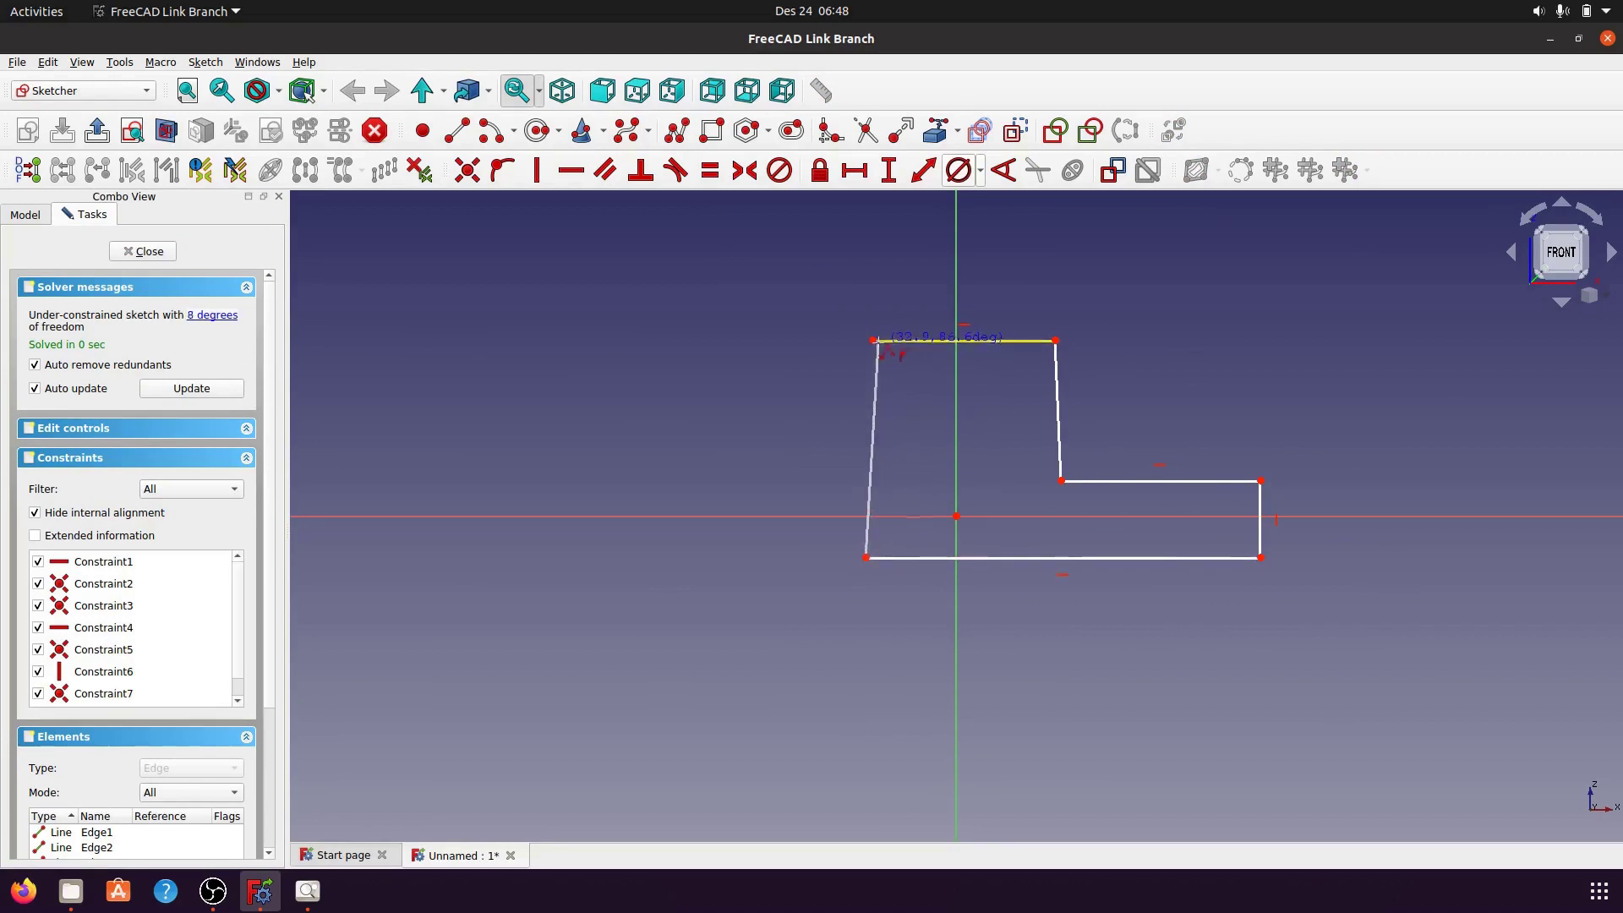
click(873, 340)
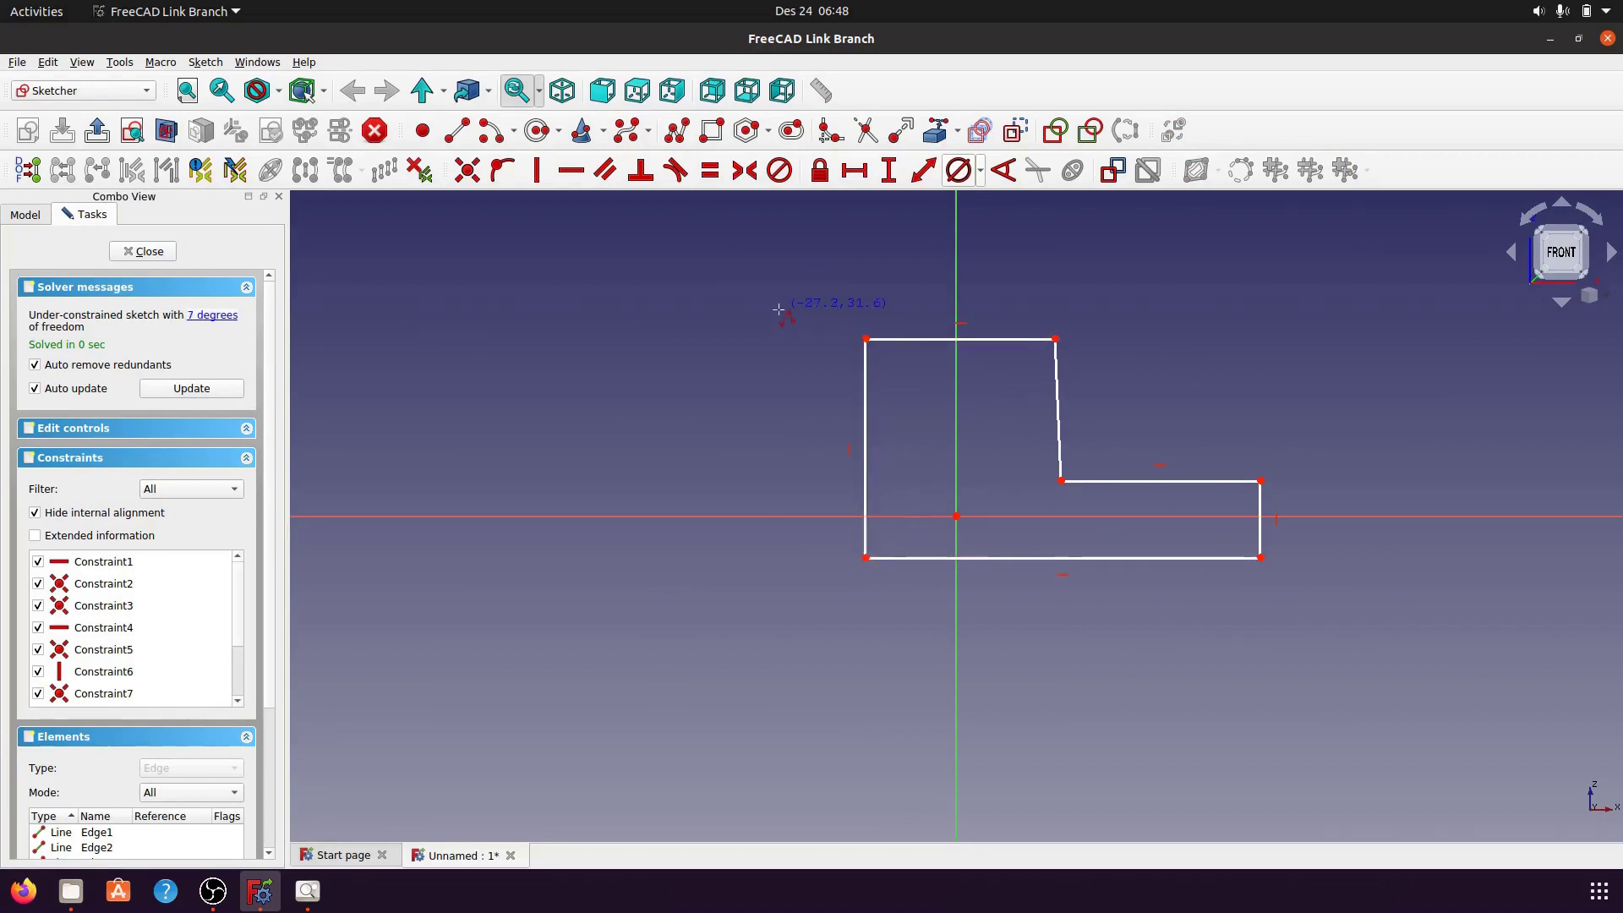
- Make the inner step line vertical and the top corners symmetric about the vertical axis
click(1060, 412)
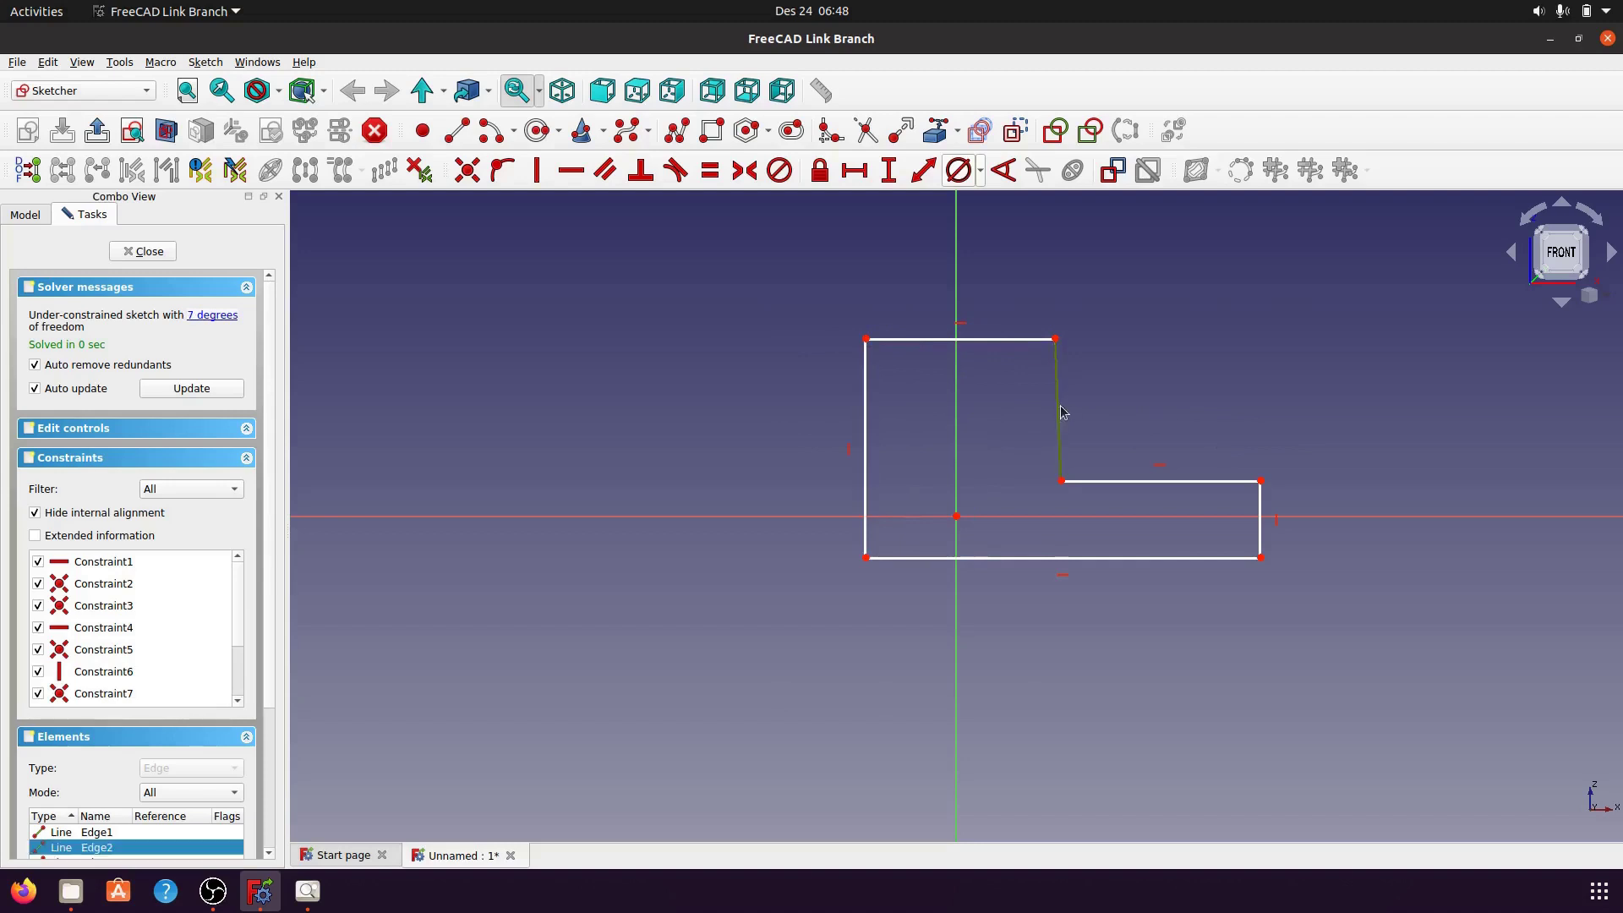
click(536, 170)
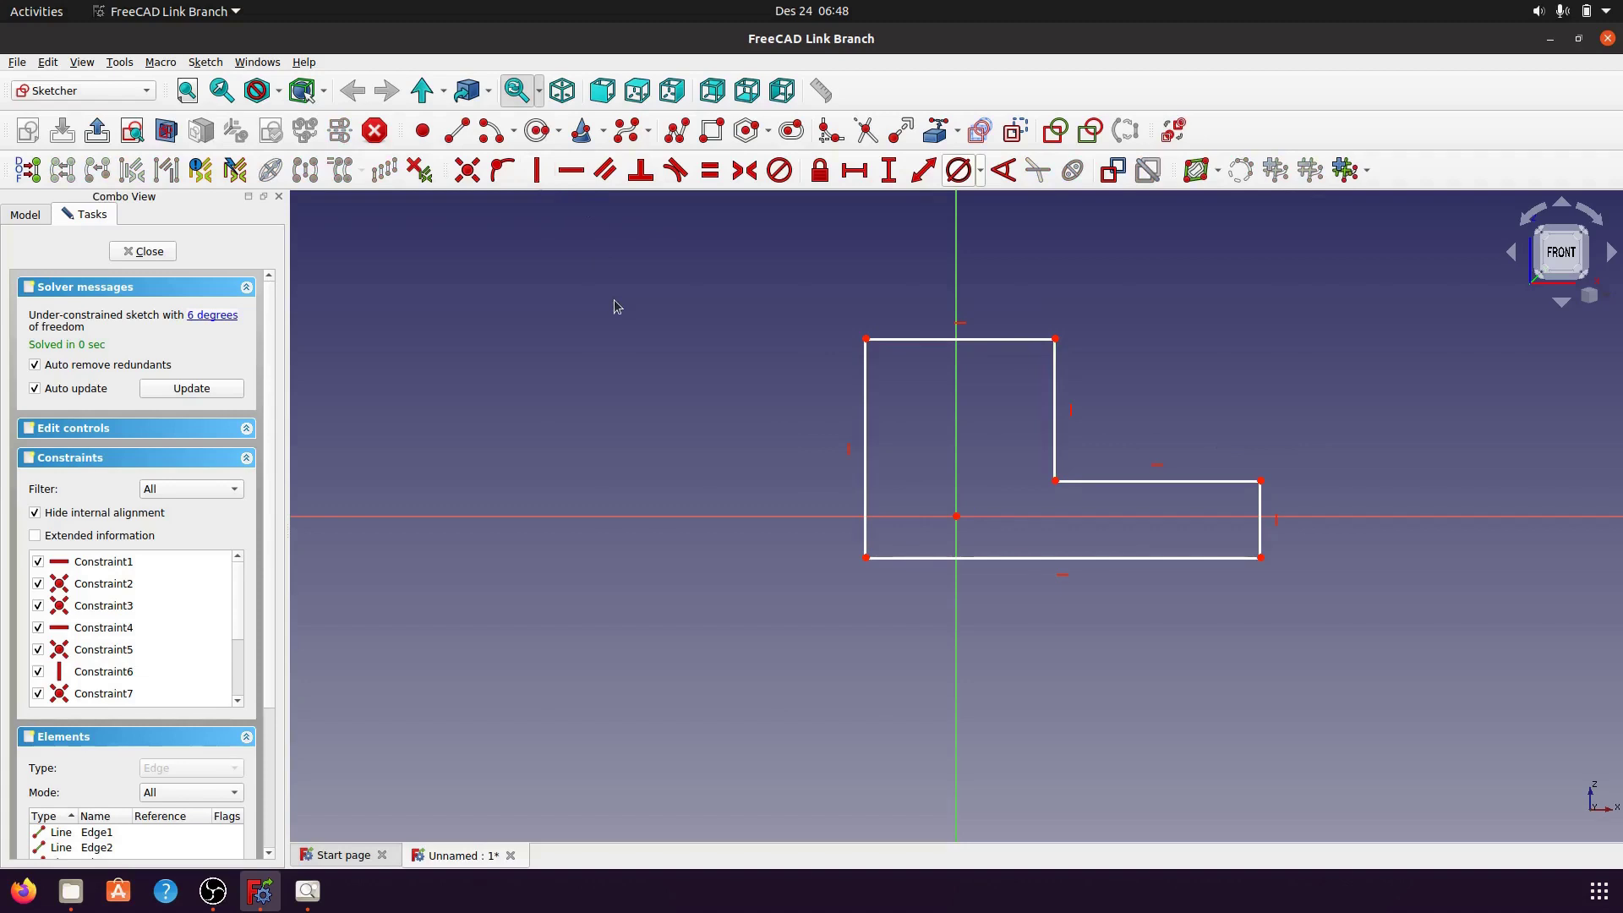
click(866, 340)
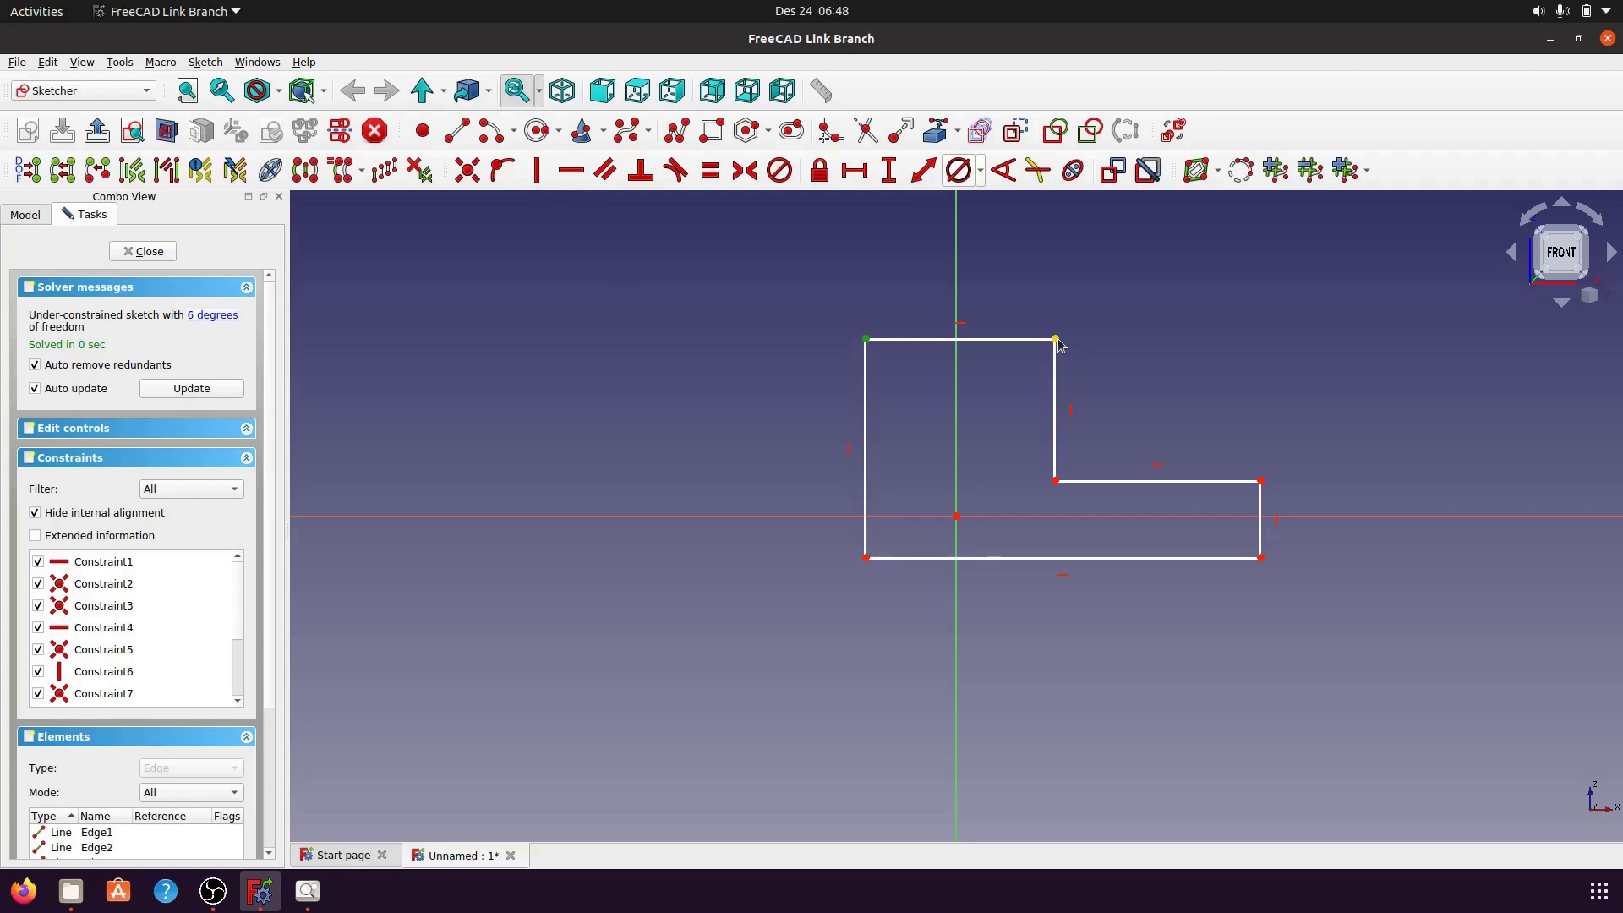
click(1057, 340)
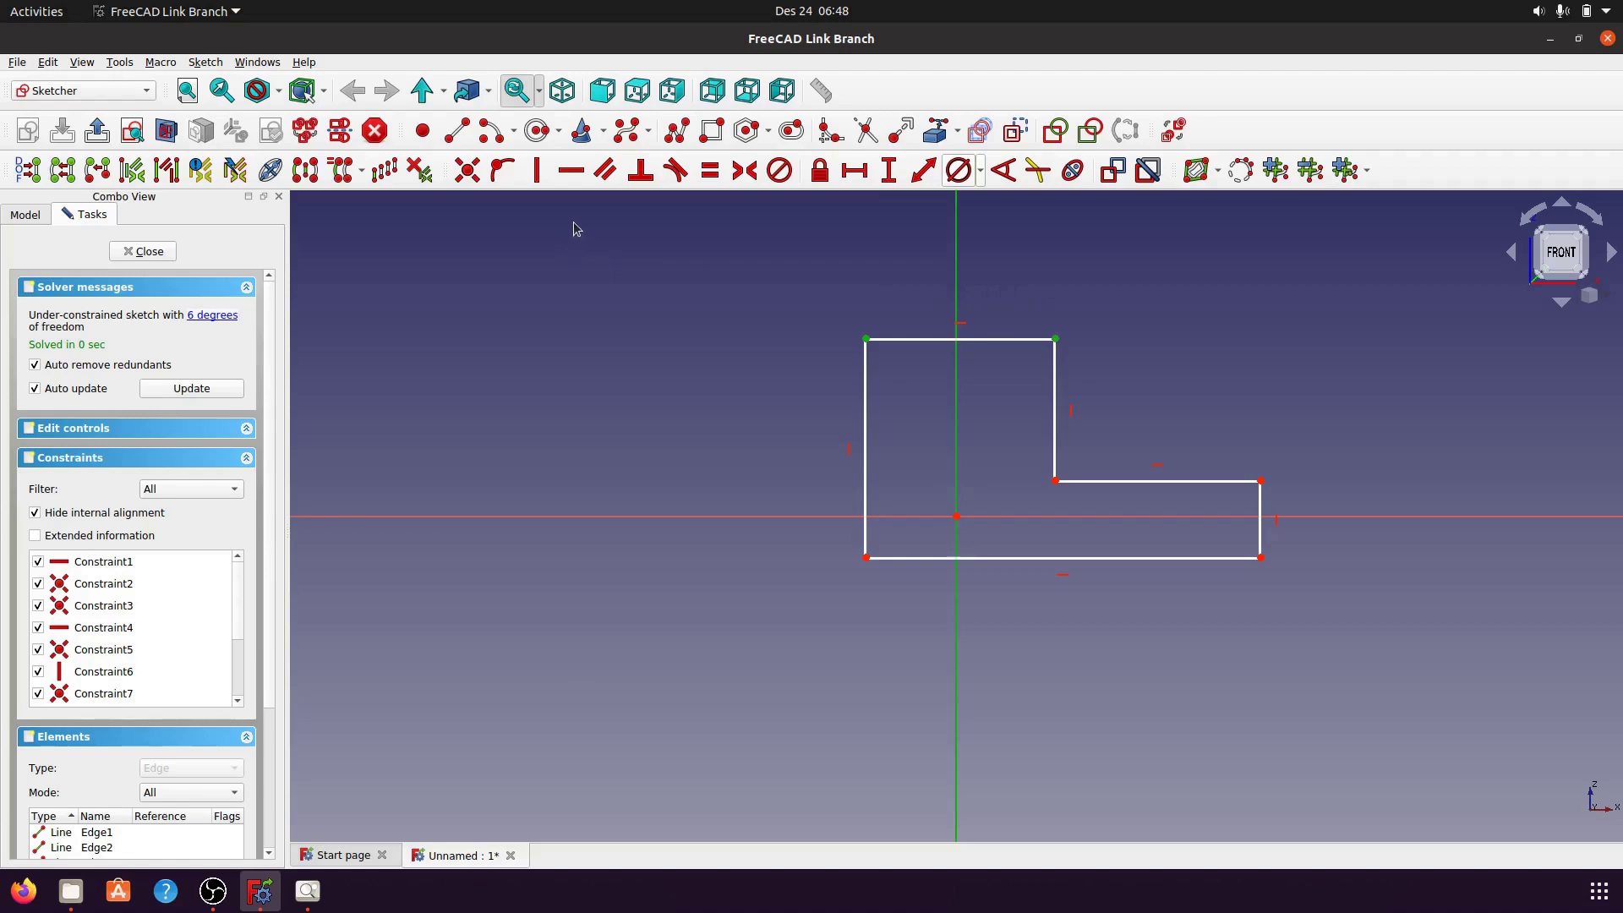
click(745, 169)
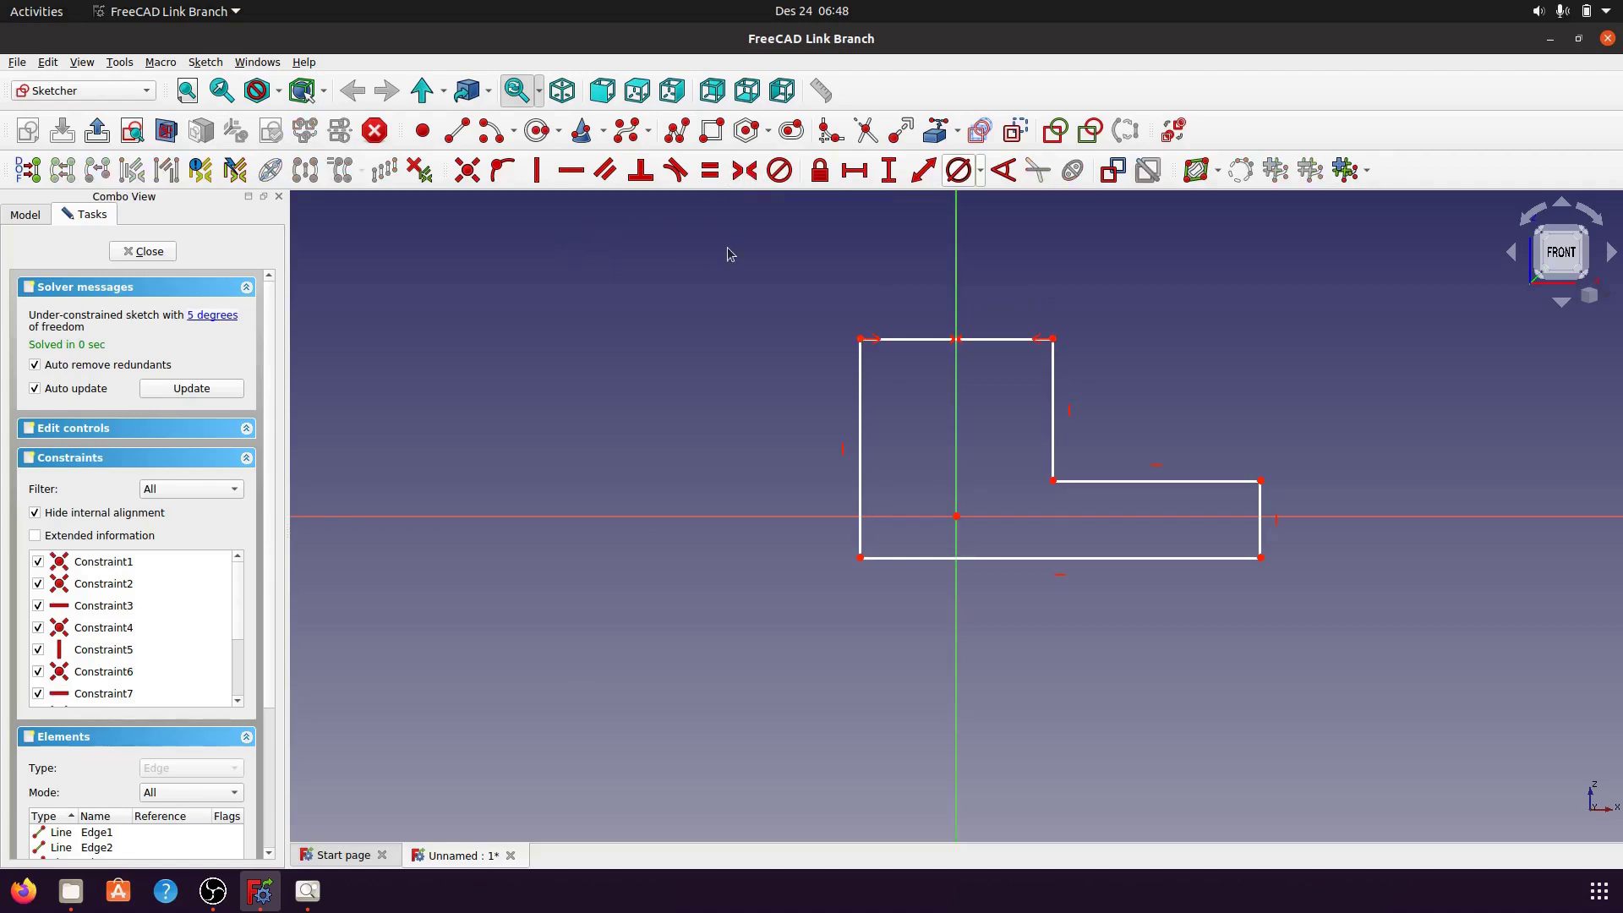
- Centre the short right edge symmetrically on the horizontal axis, then recheck mpd 20a.png
click(1263, 482)
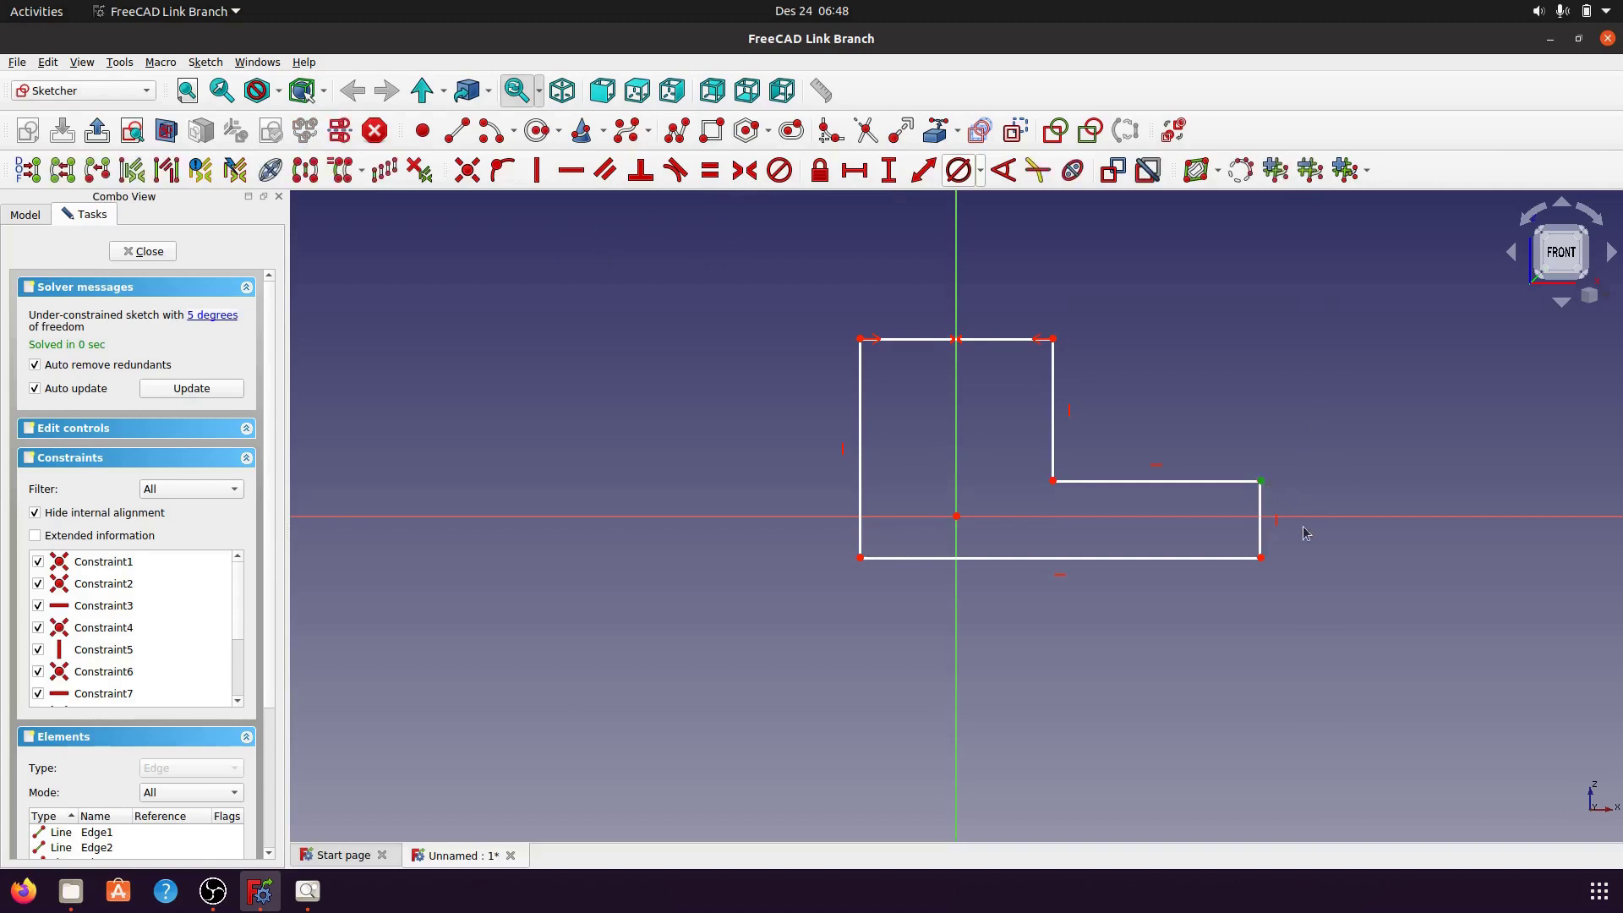
click(1262, 559)
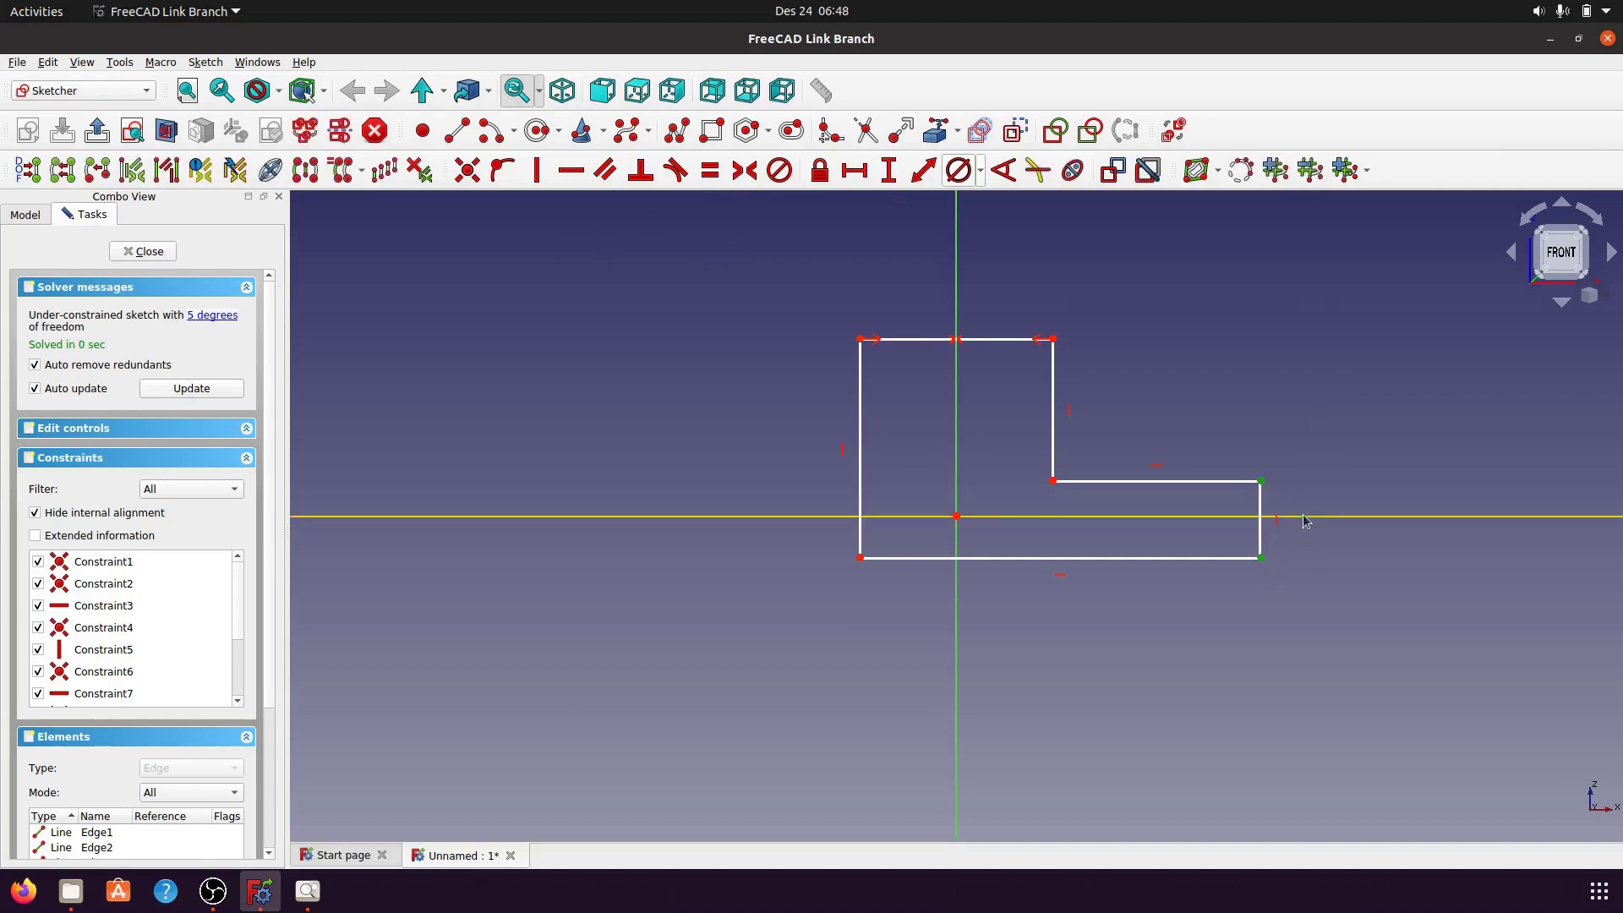
click(1304, 515)
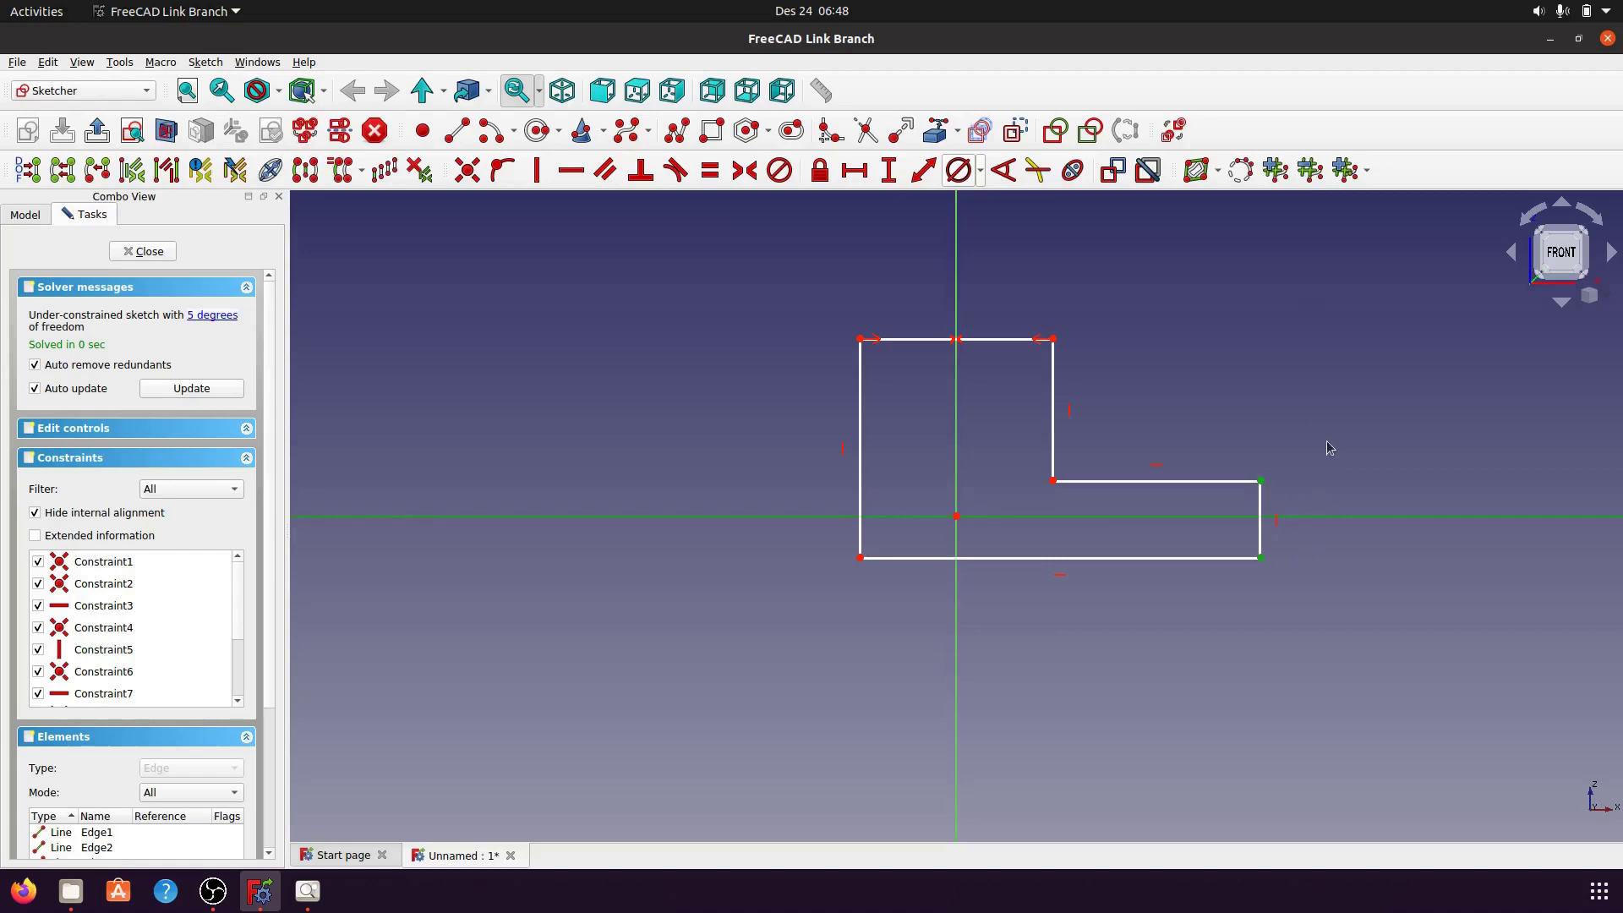
click(746, 173)
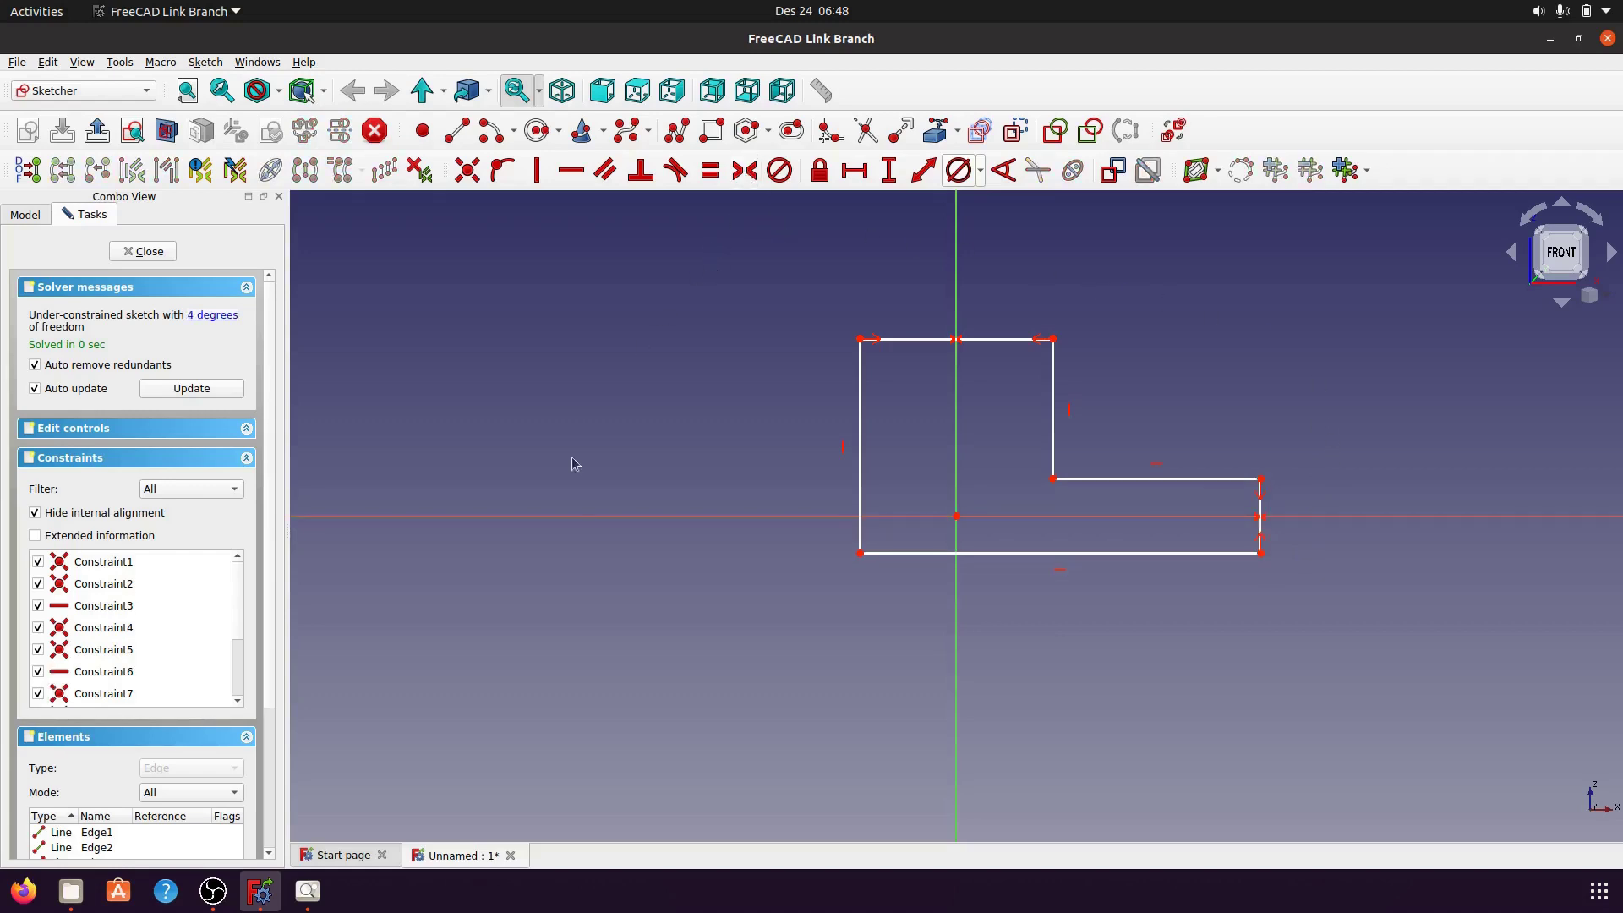
click(307, 890)
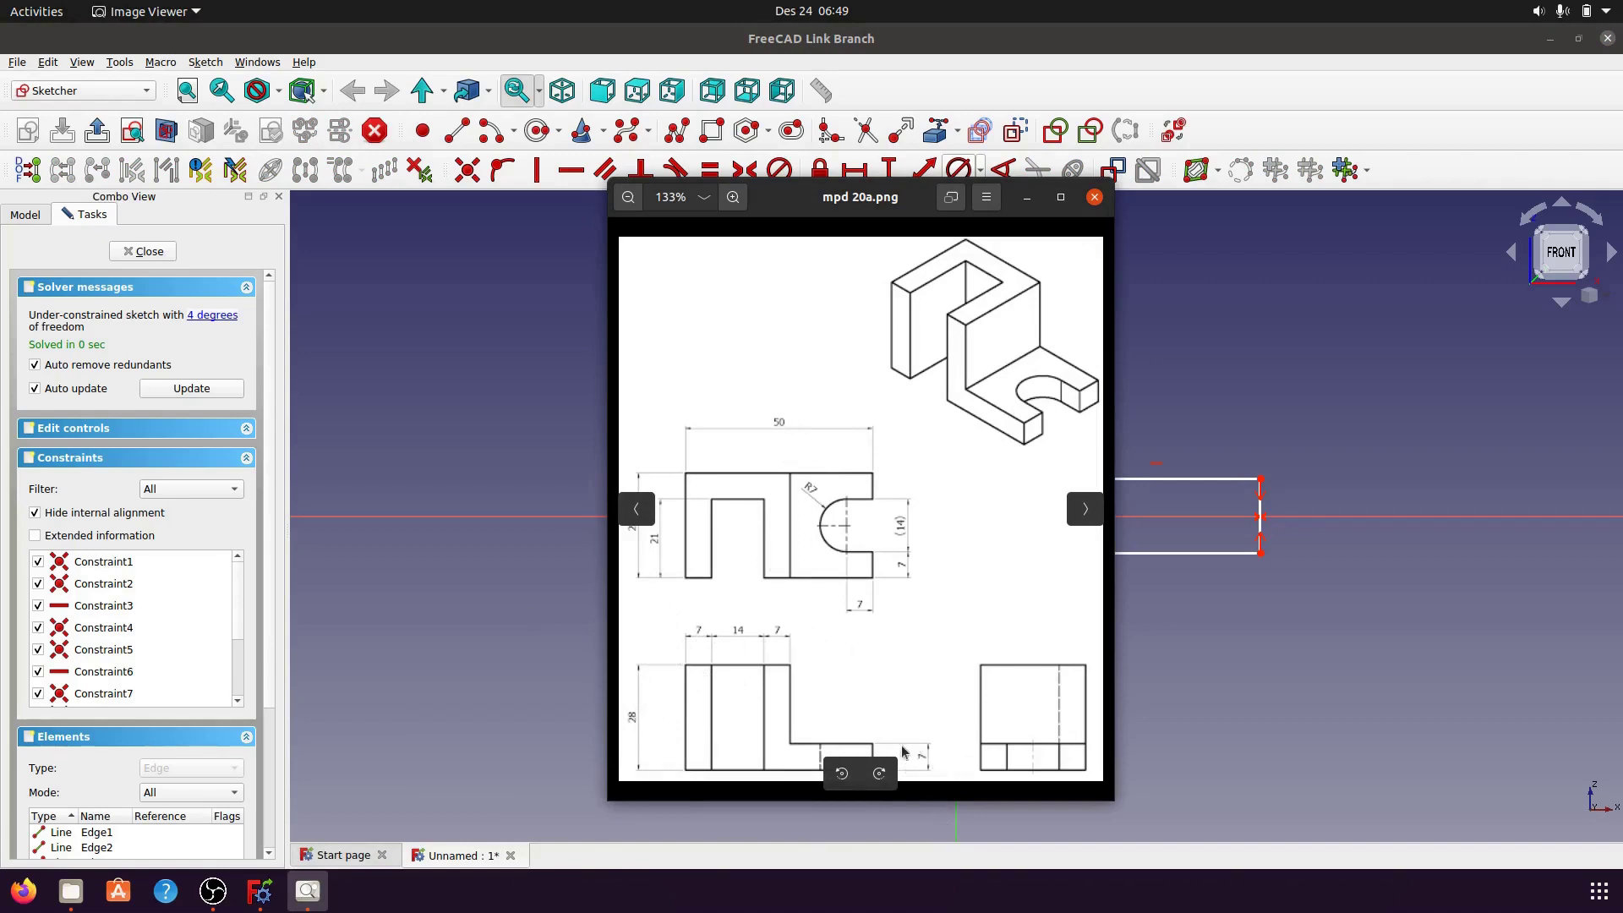
- Dimension the top edge to 28 mm and the left edge height to 28 mm
click(1022, 203)
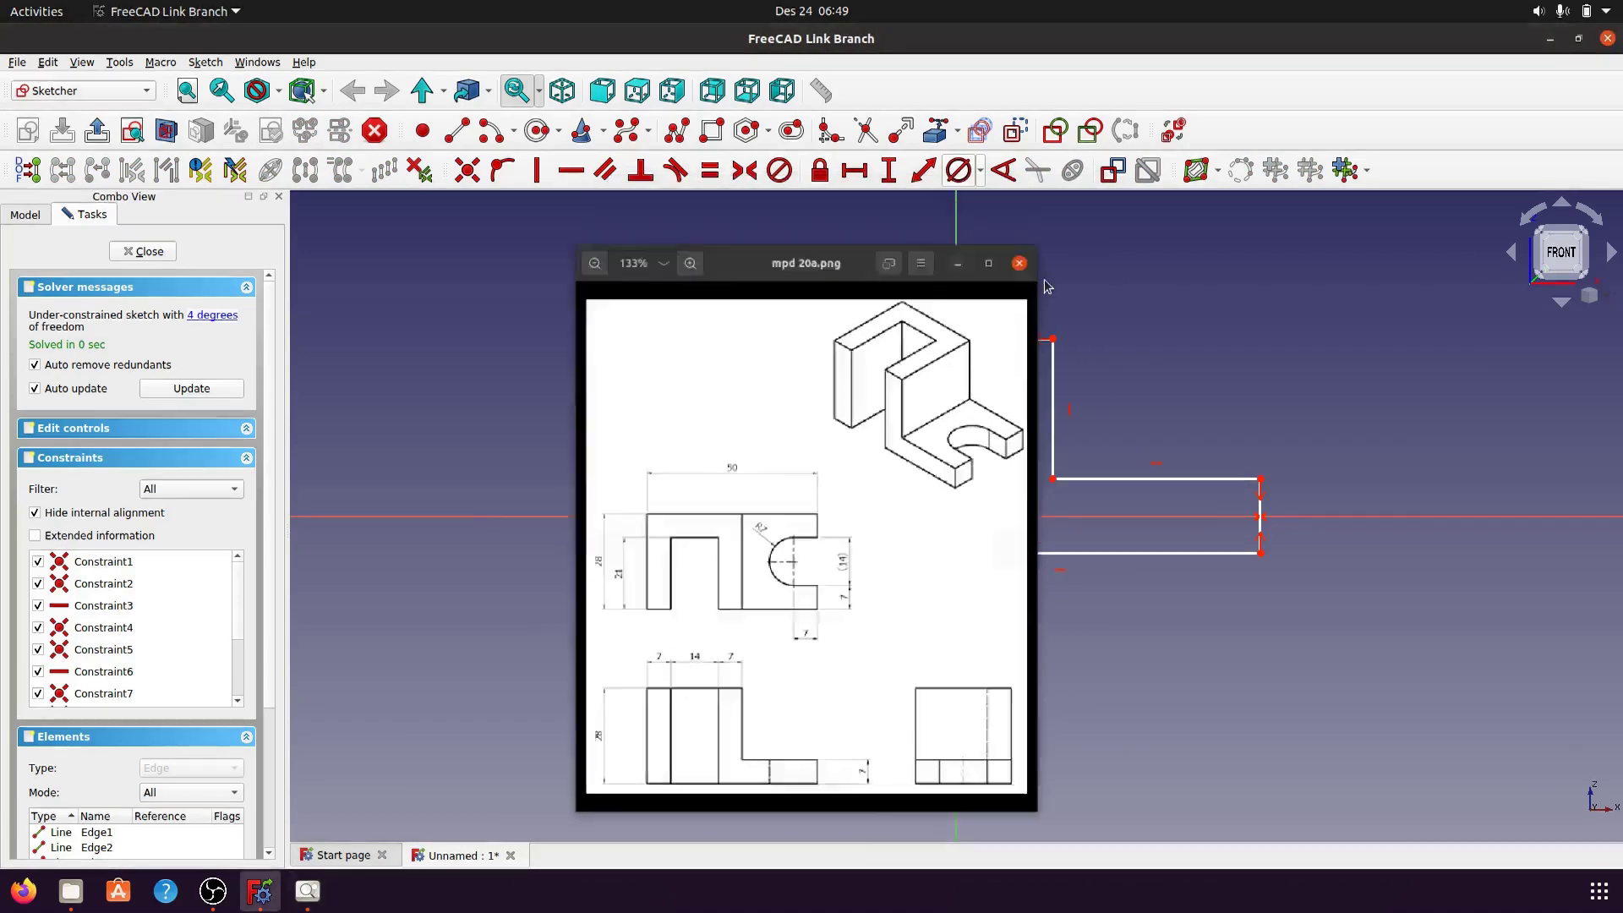
click(993, 340)
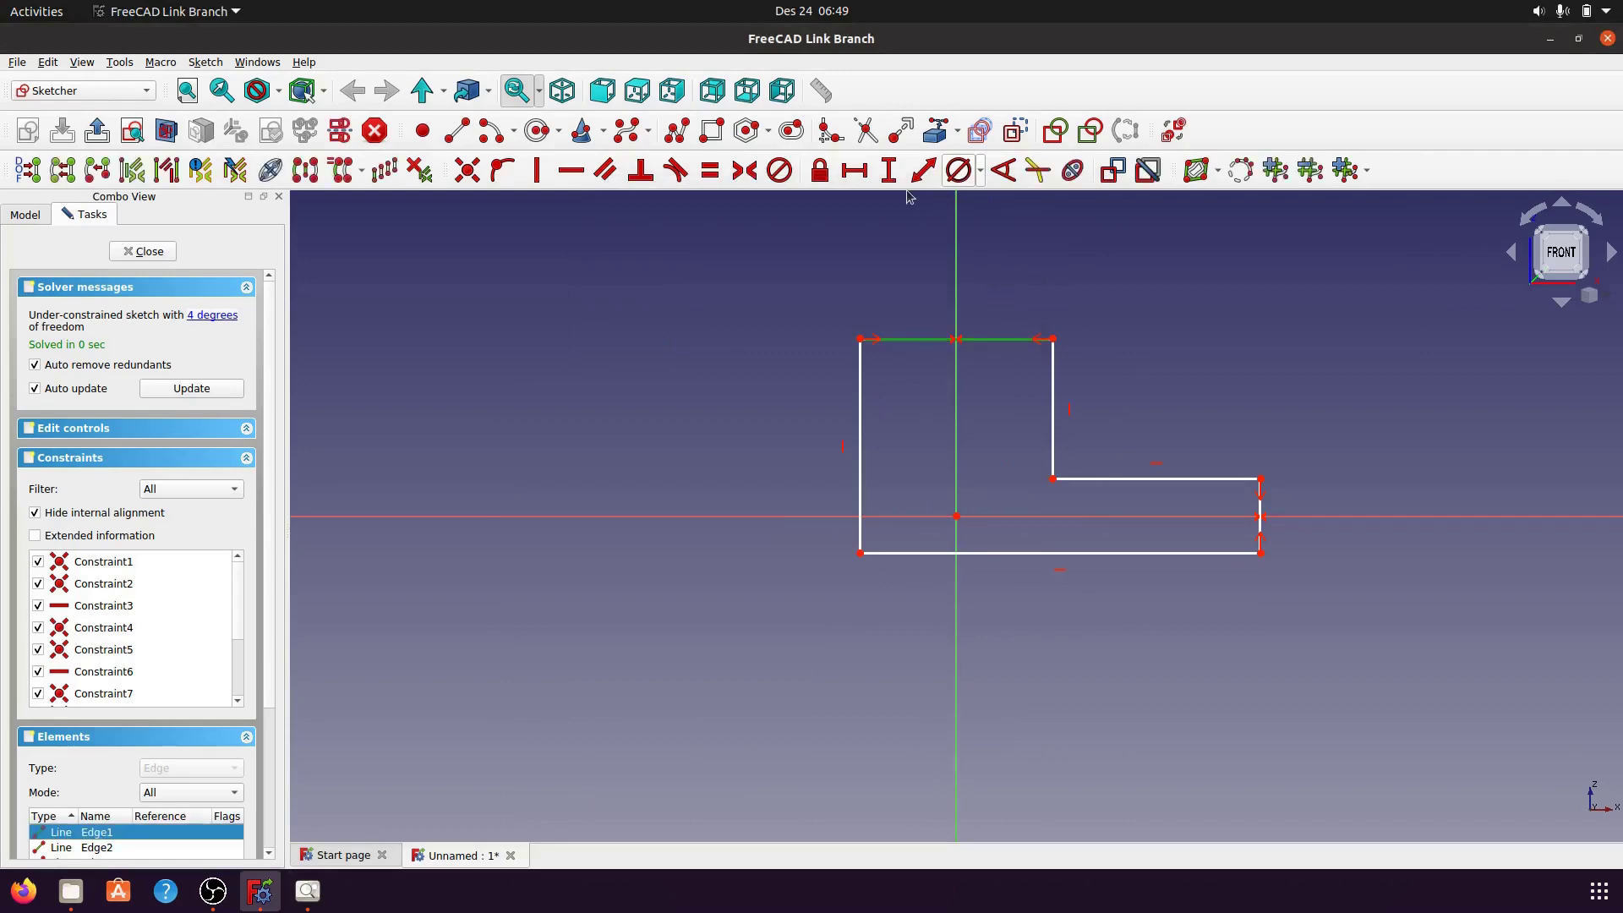
click(855, 169)
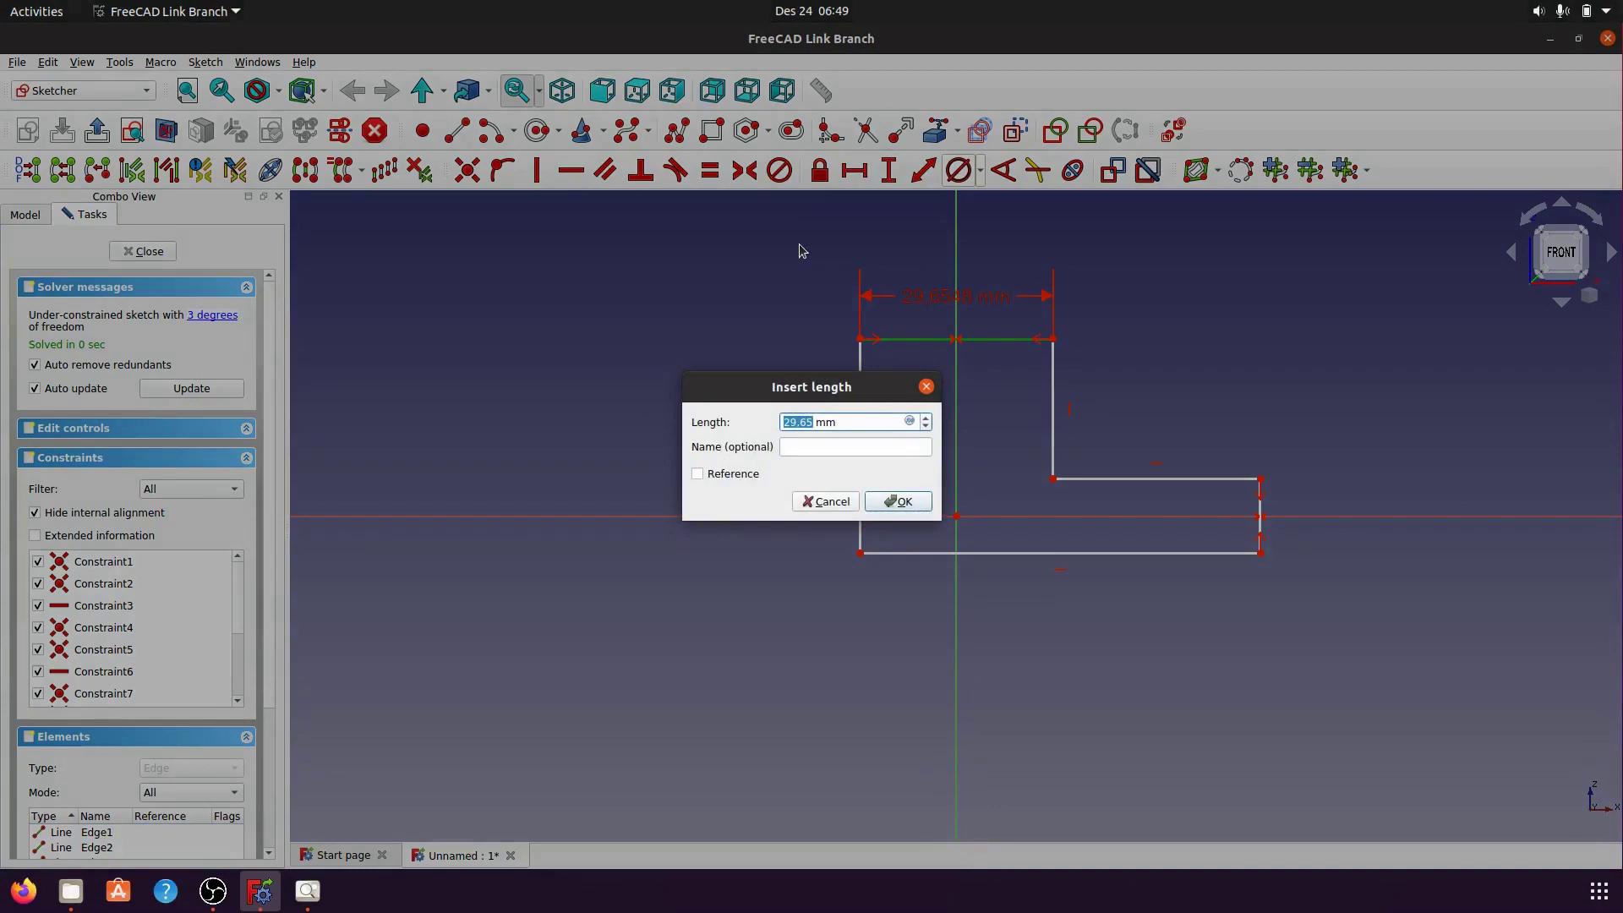
text(28)
click(926, 513)
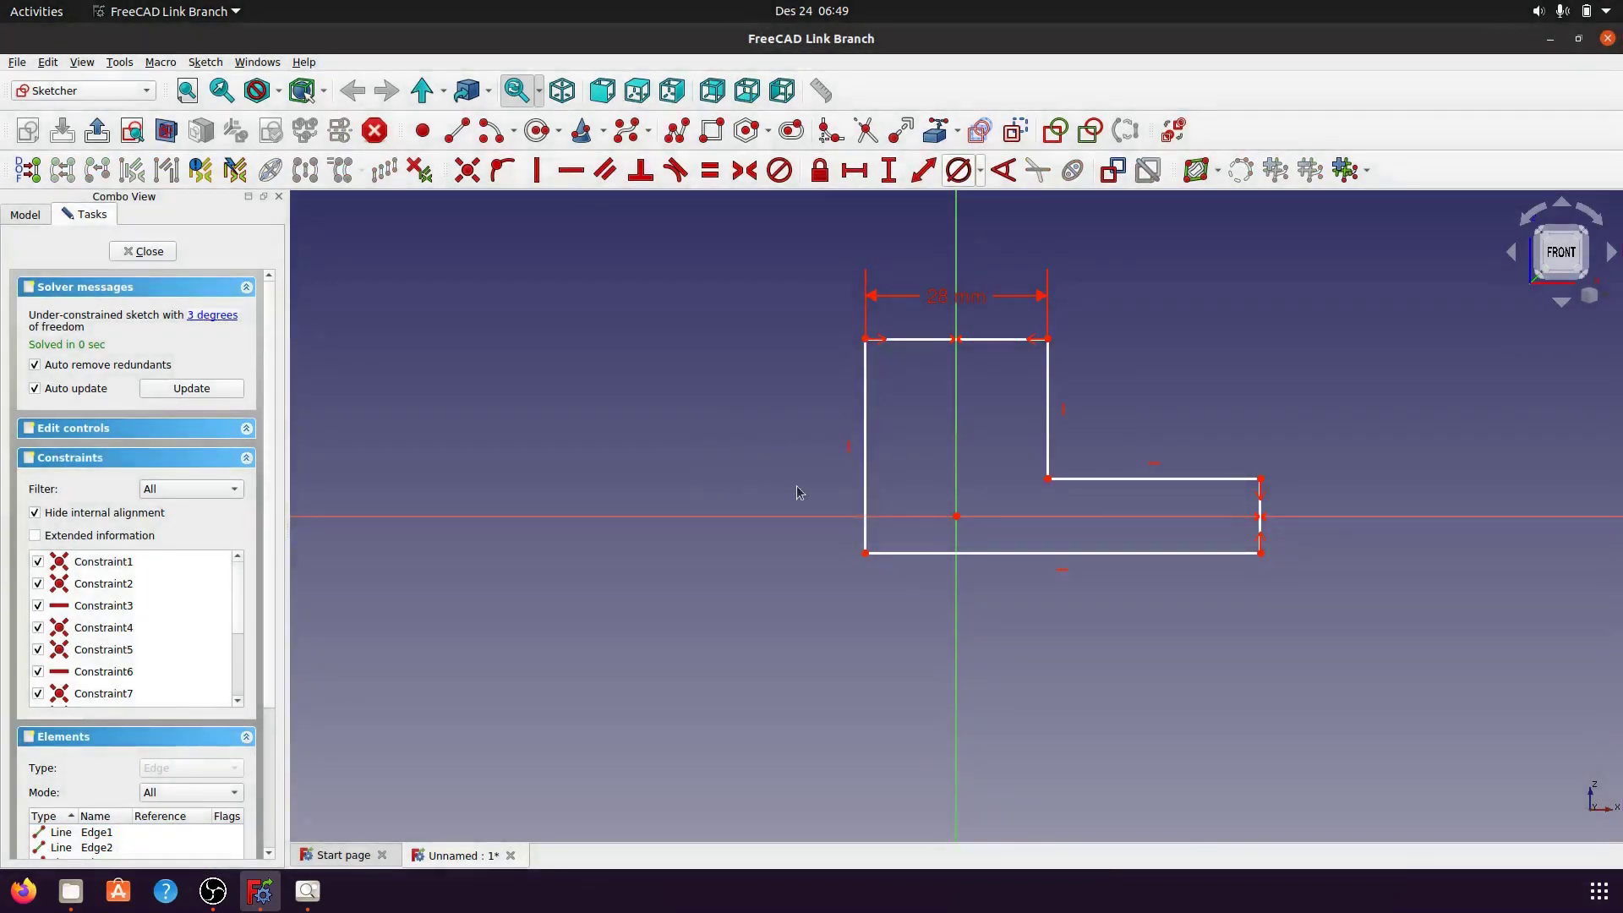
click(864, 469)
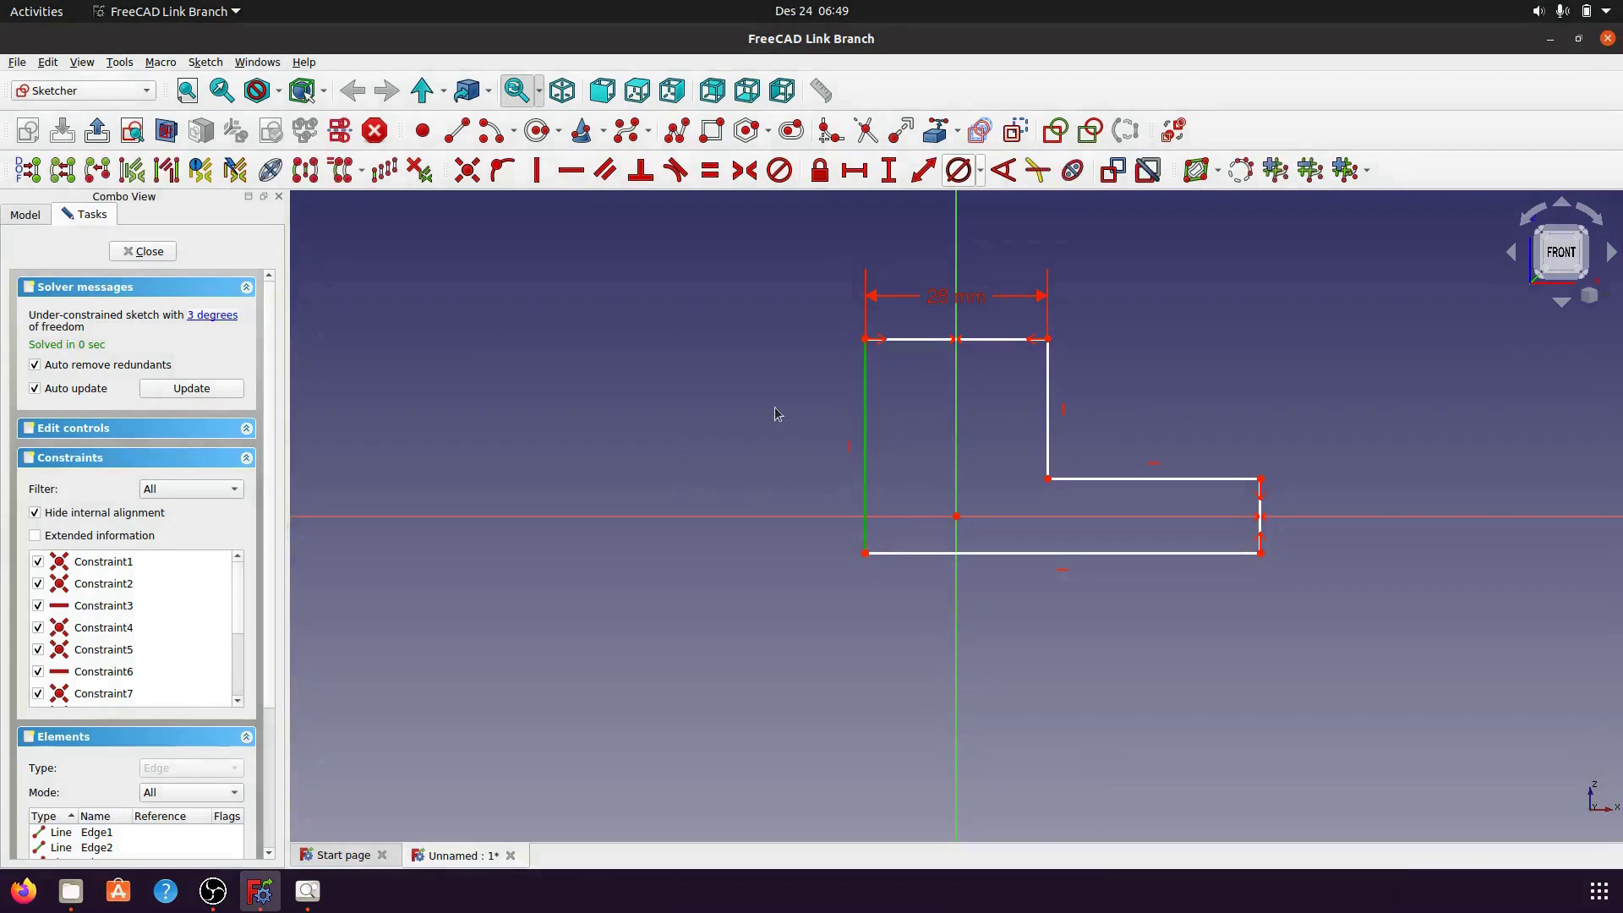
click(889, 170)
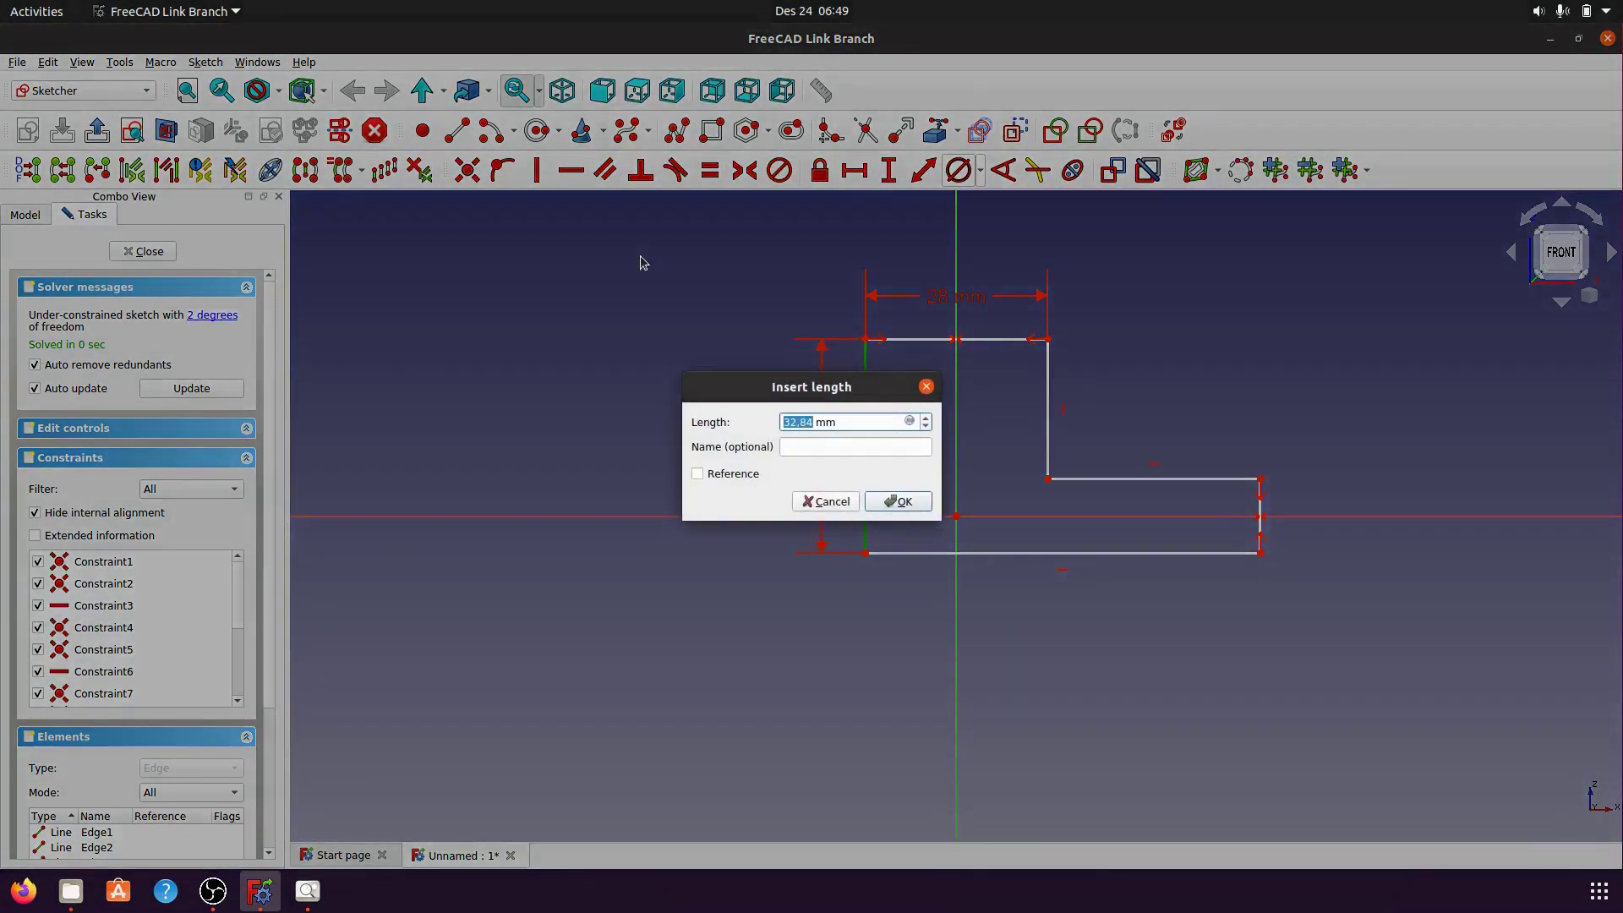
text(2)
click(924, 506)
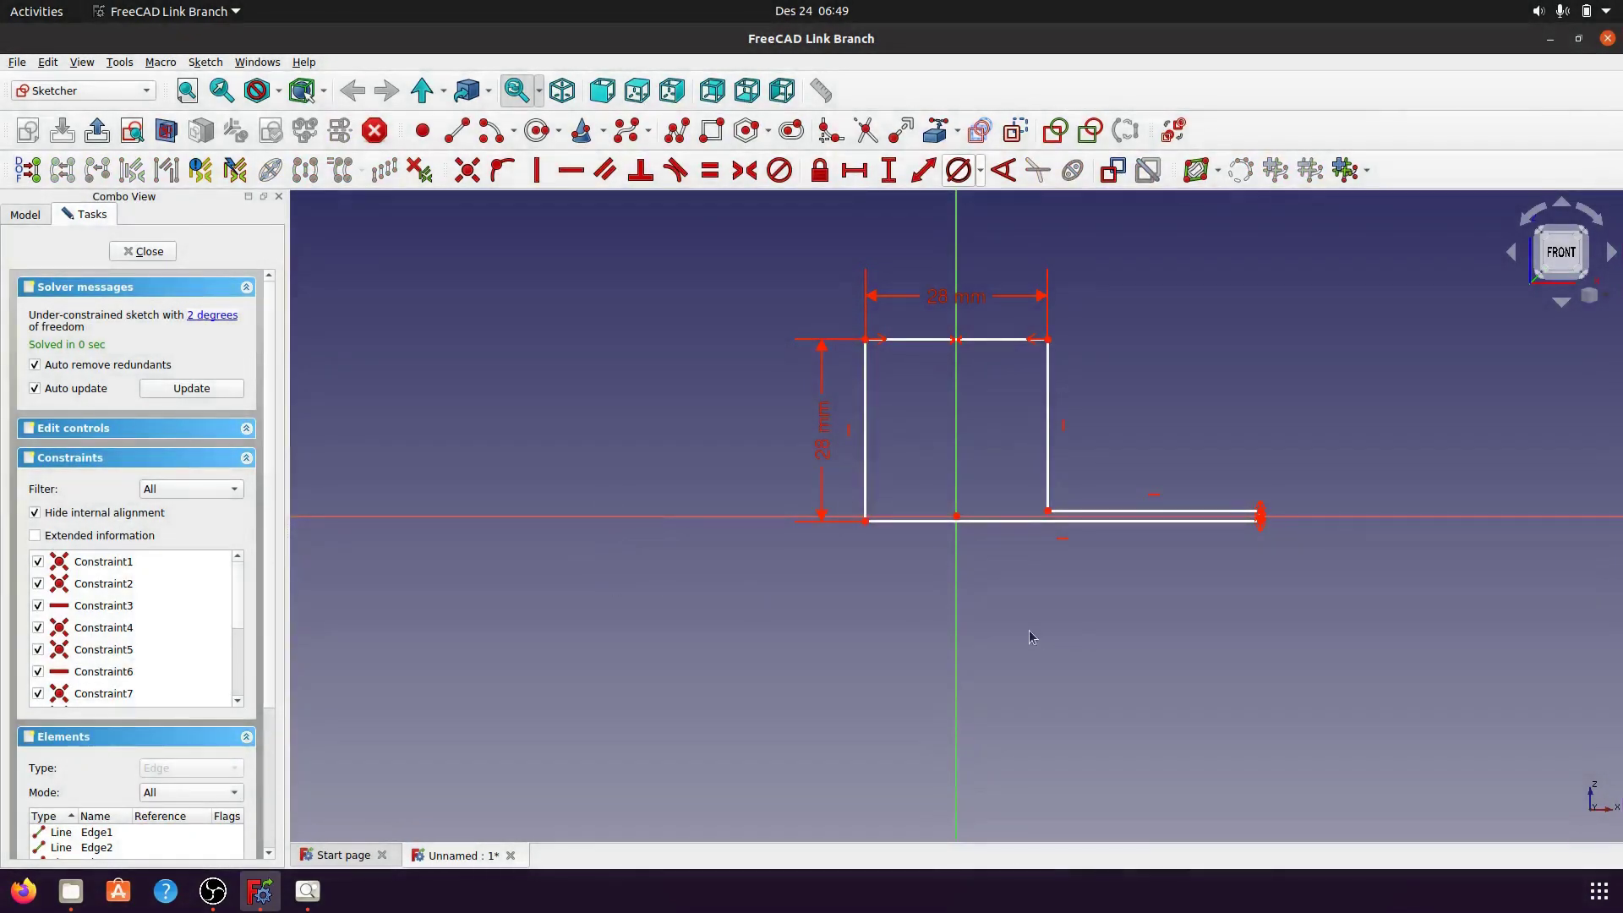
- Dimension the base to 50 mm and the right edge to 7 mm, fully constraining the profile
drag(1006, 528, 1002, 563)
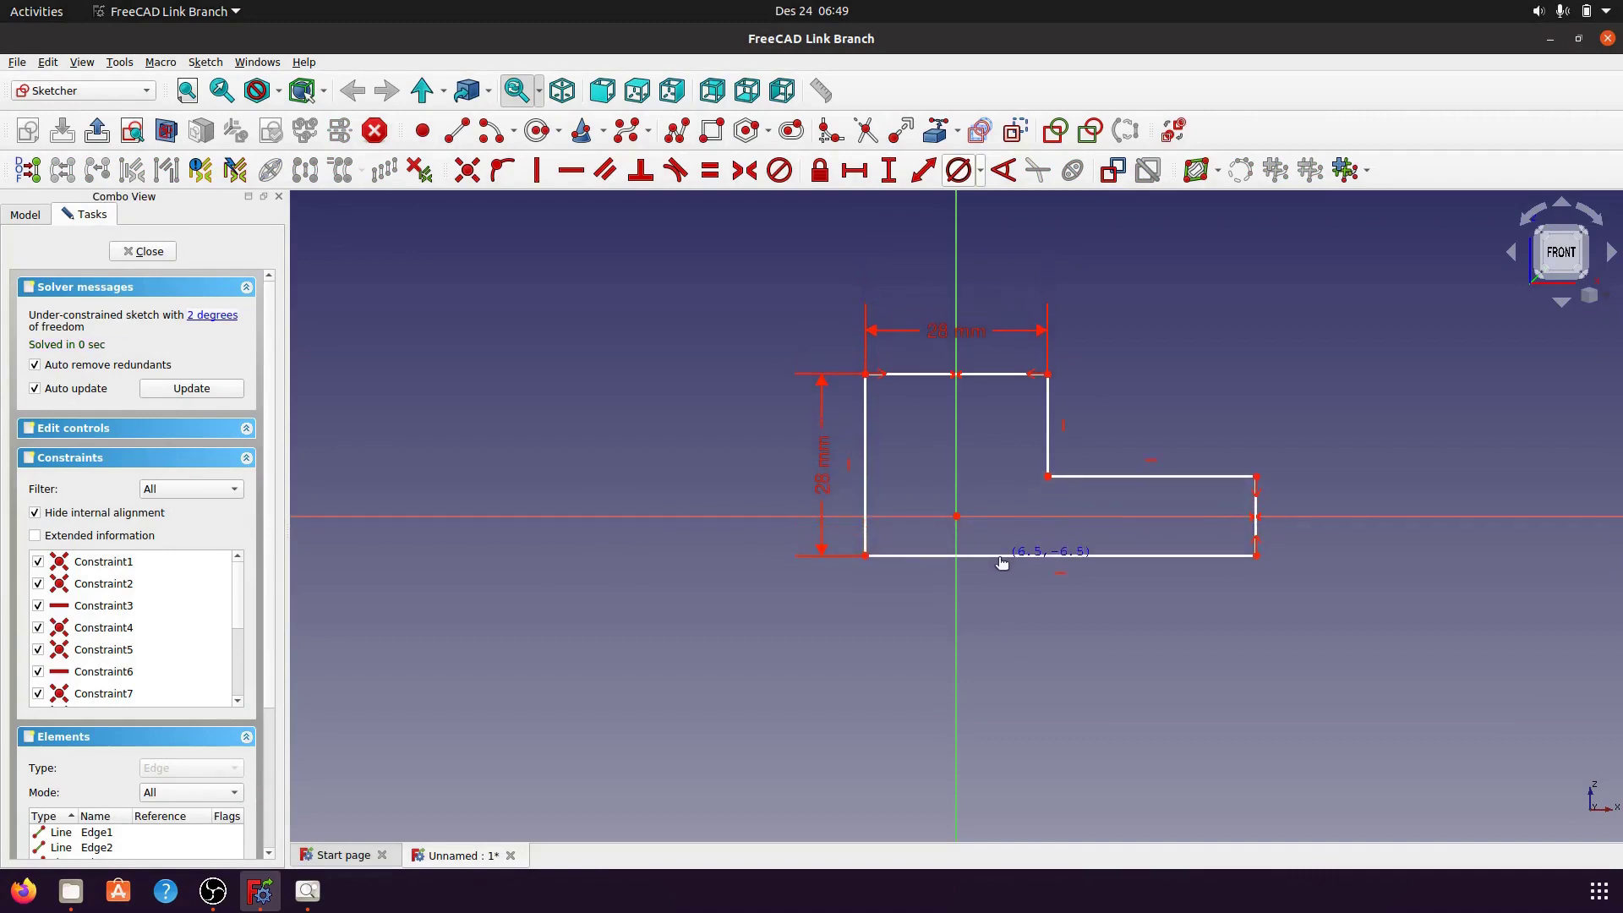
click(1113, 558)
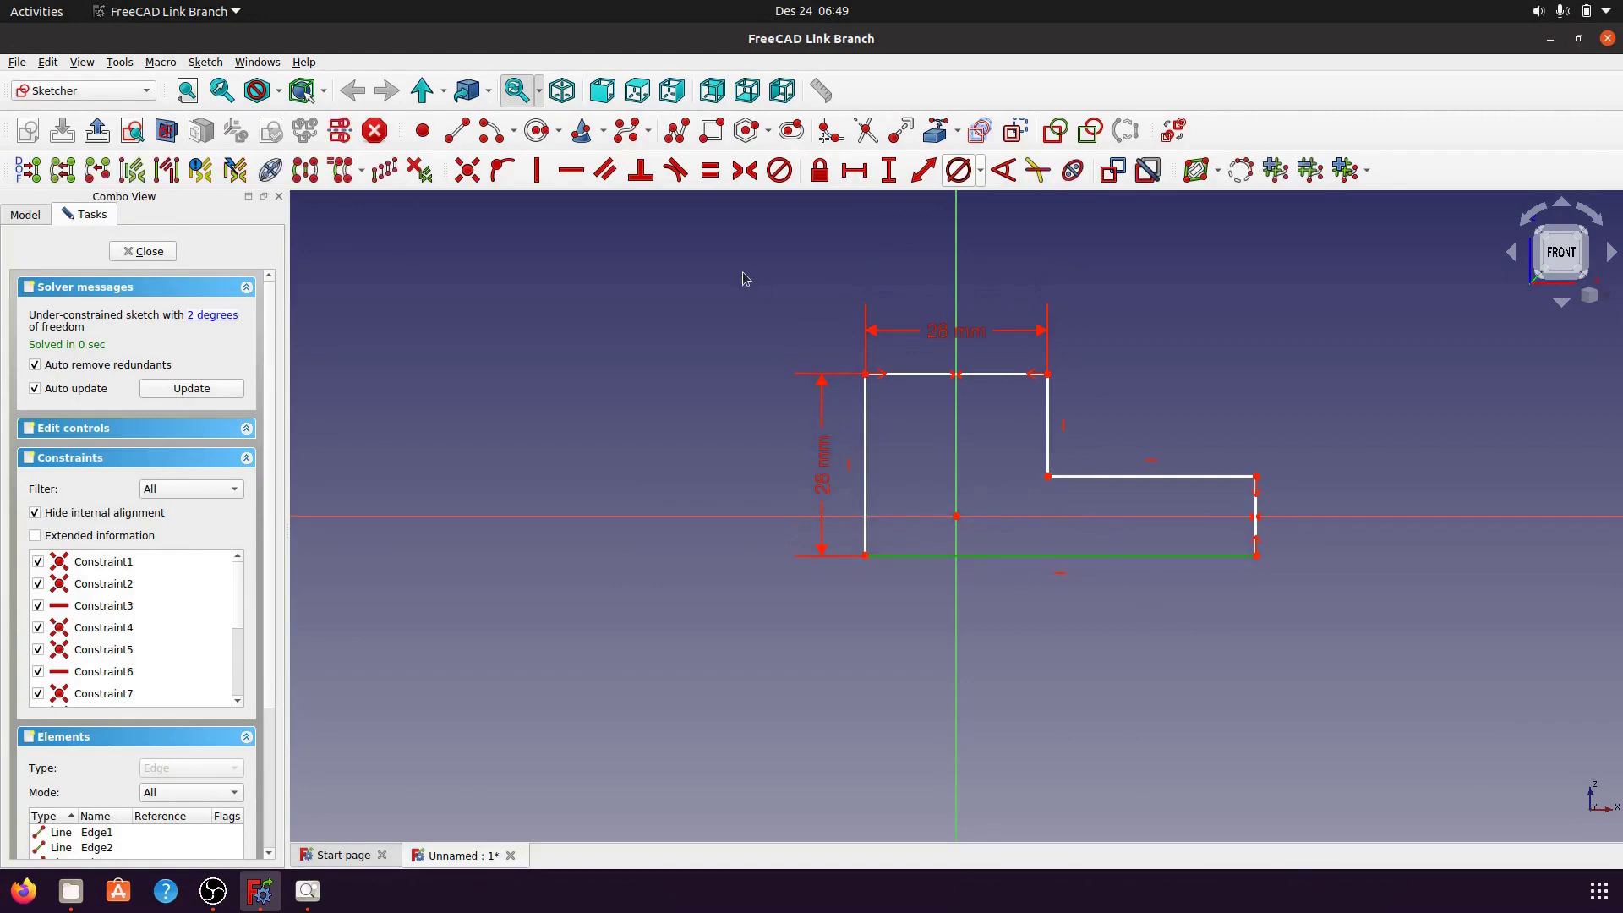
click(854, 170)
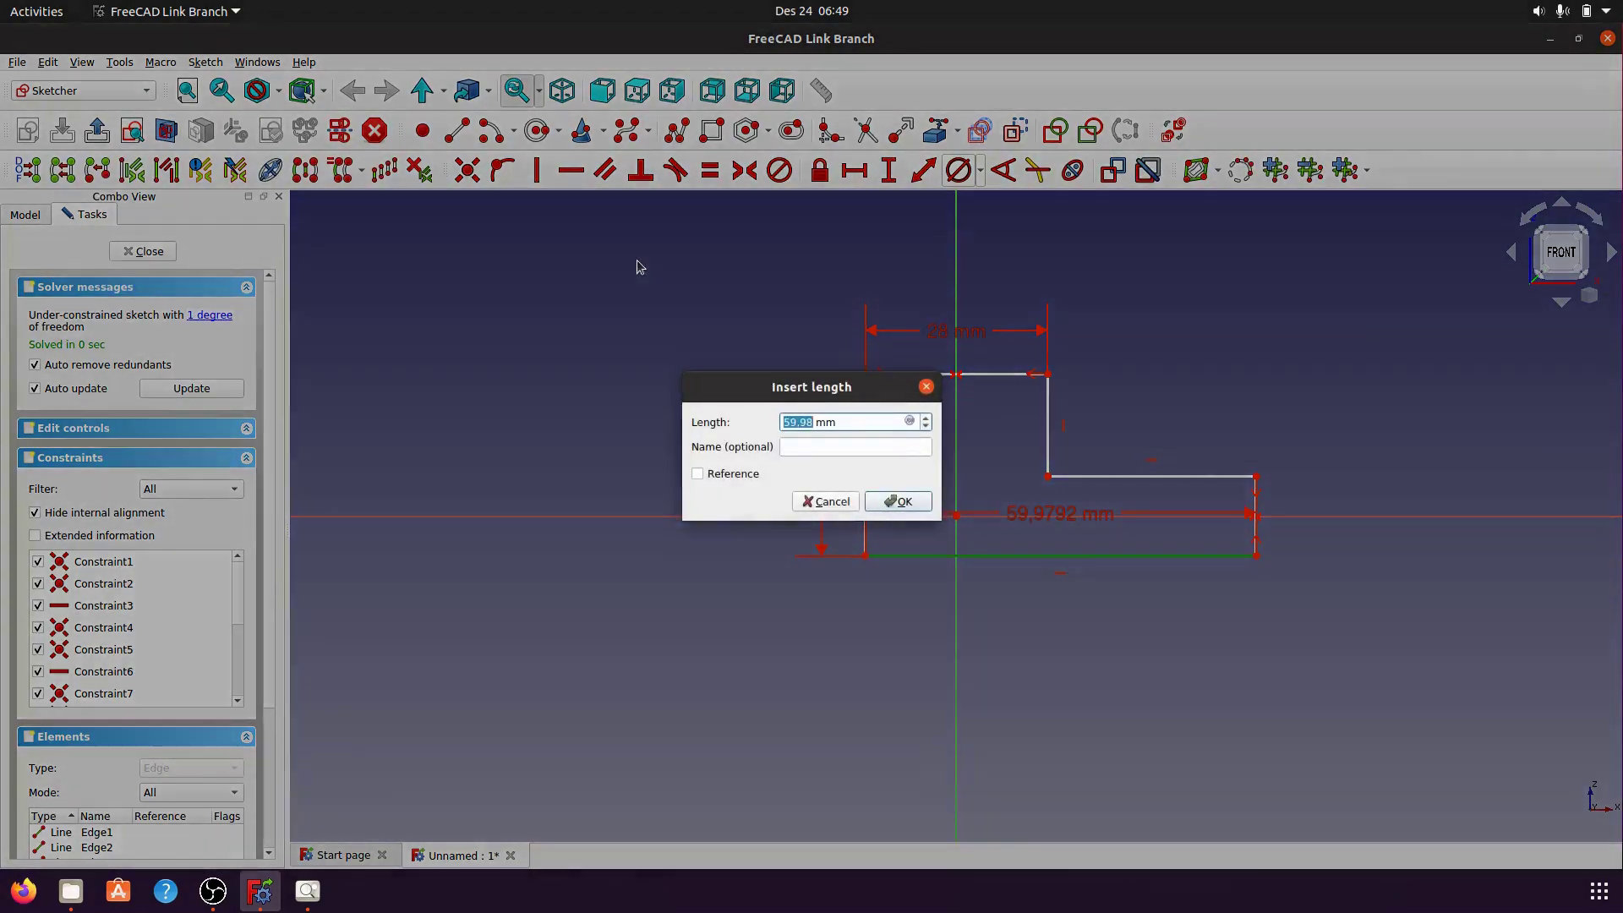
text(5)
click(901, 503)
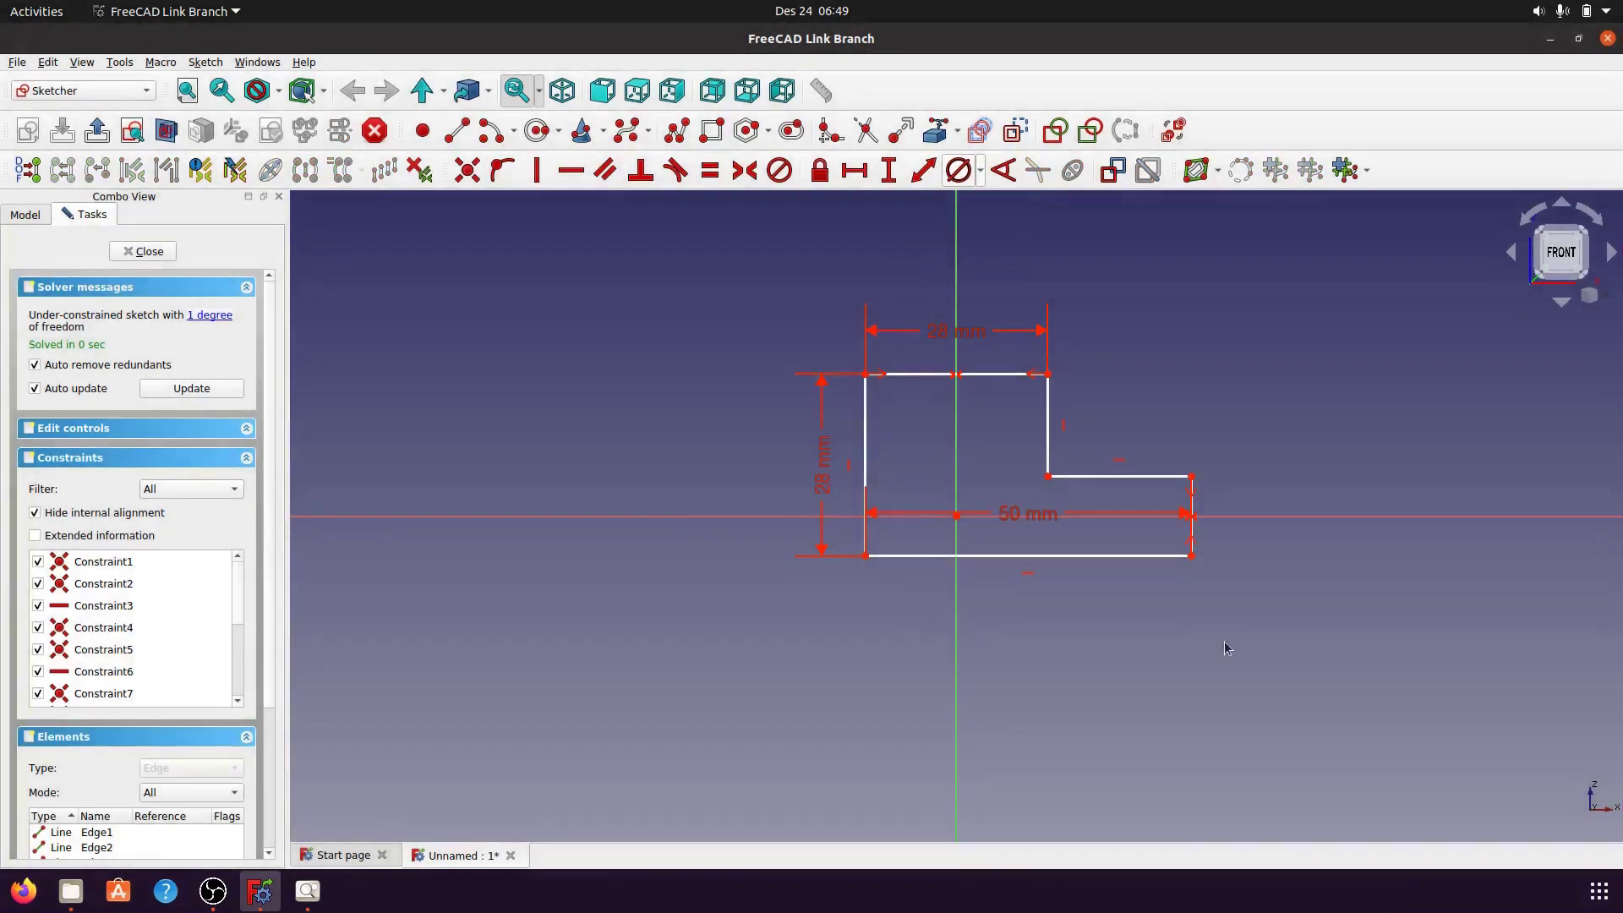
drag(1025, 515, 1024, 618)
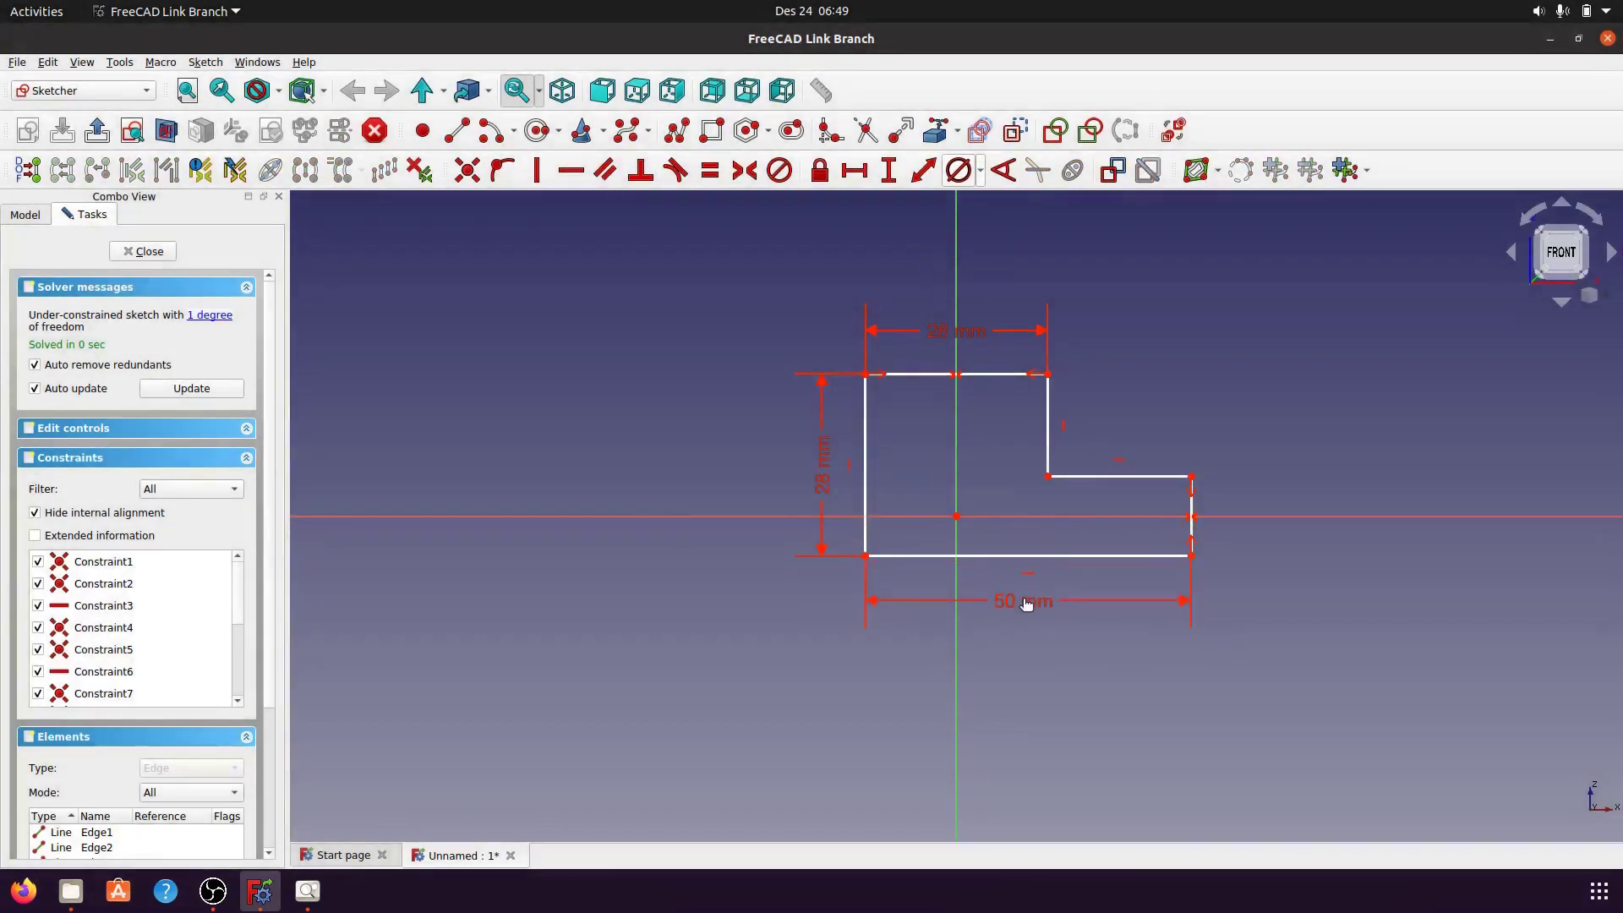
click(1193, 531)
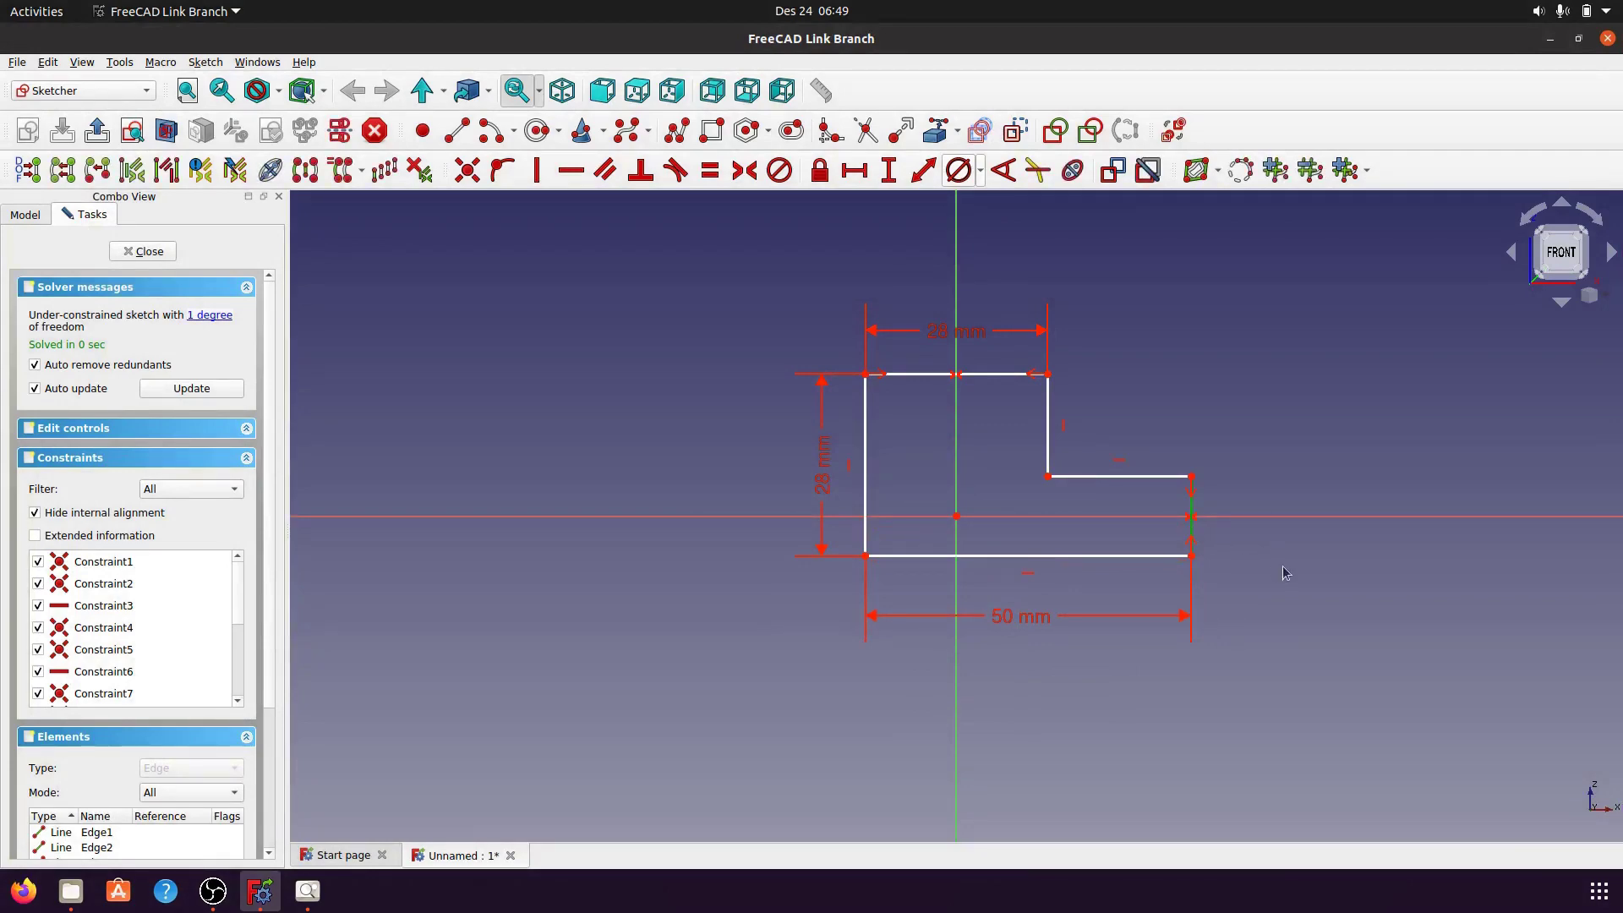
click(889, 170)
text(7)
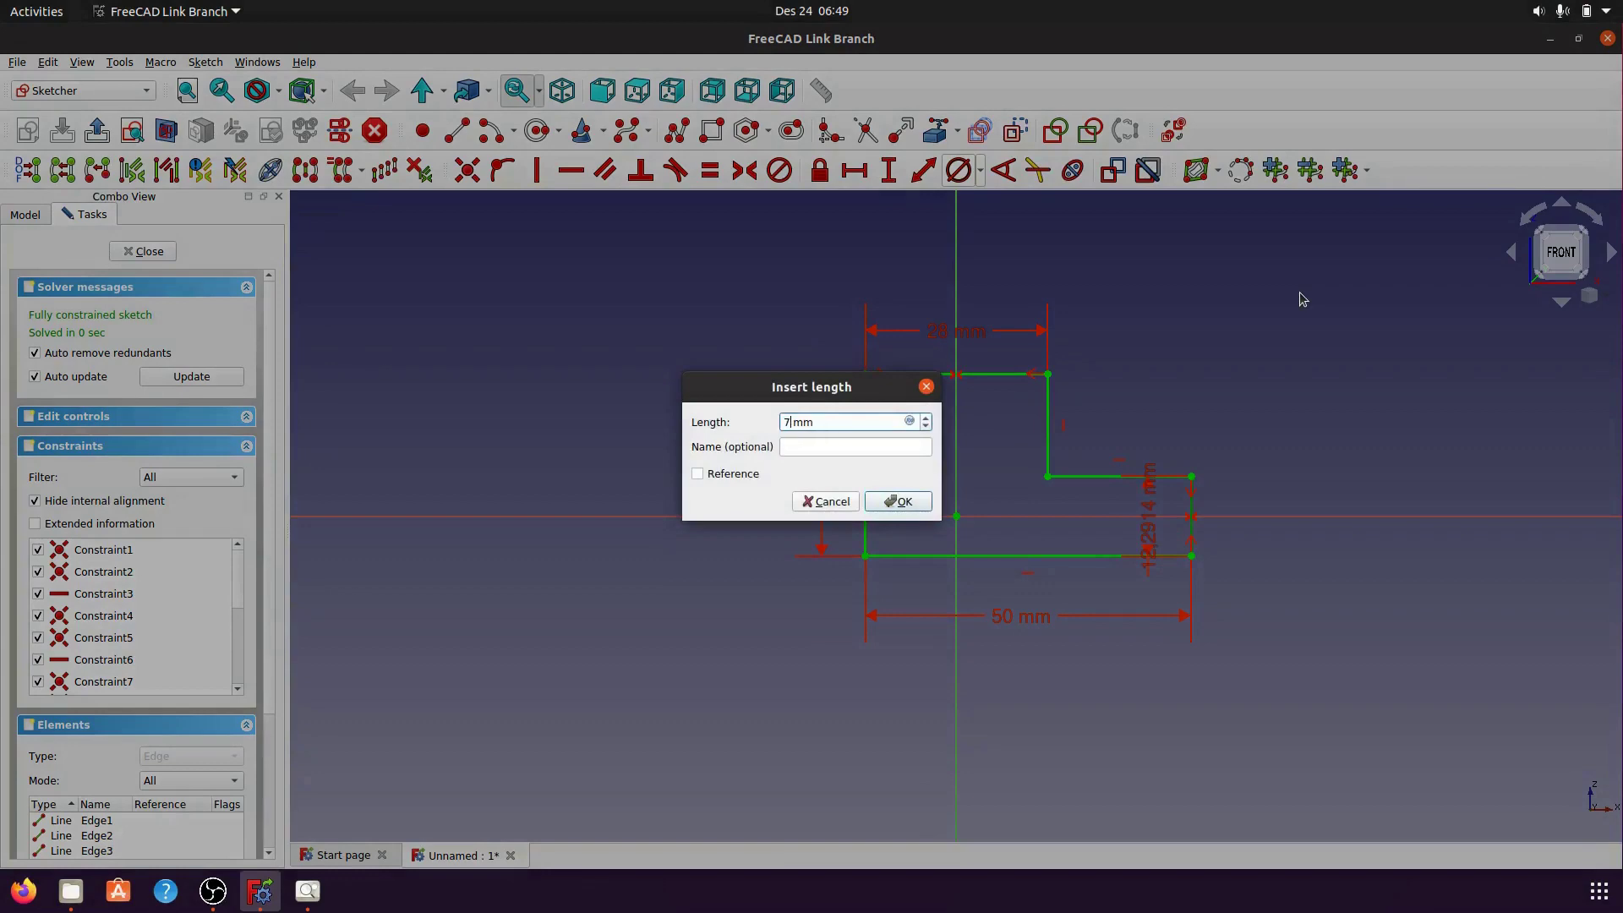
click(926, 506)
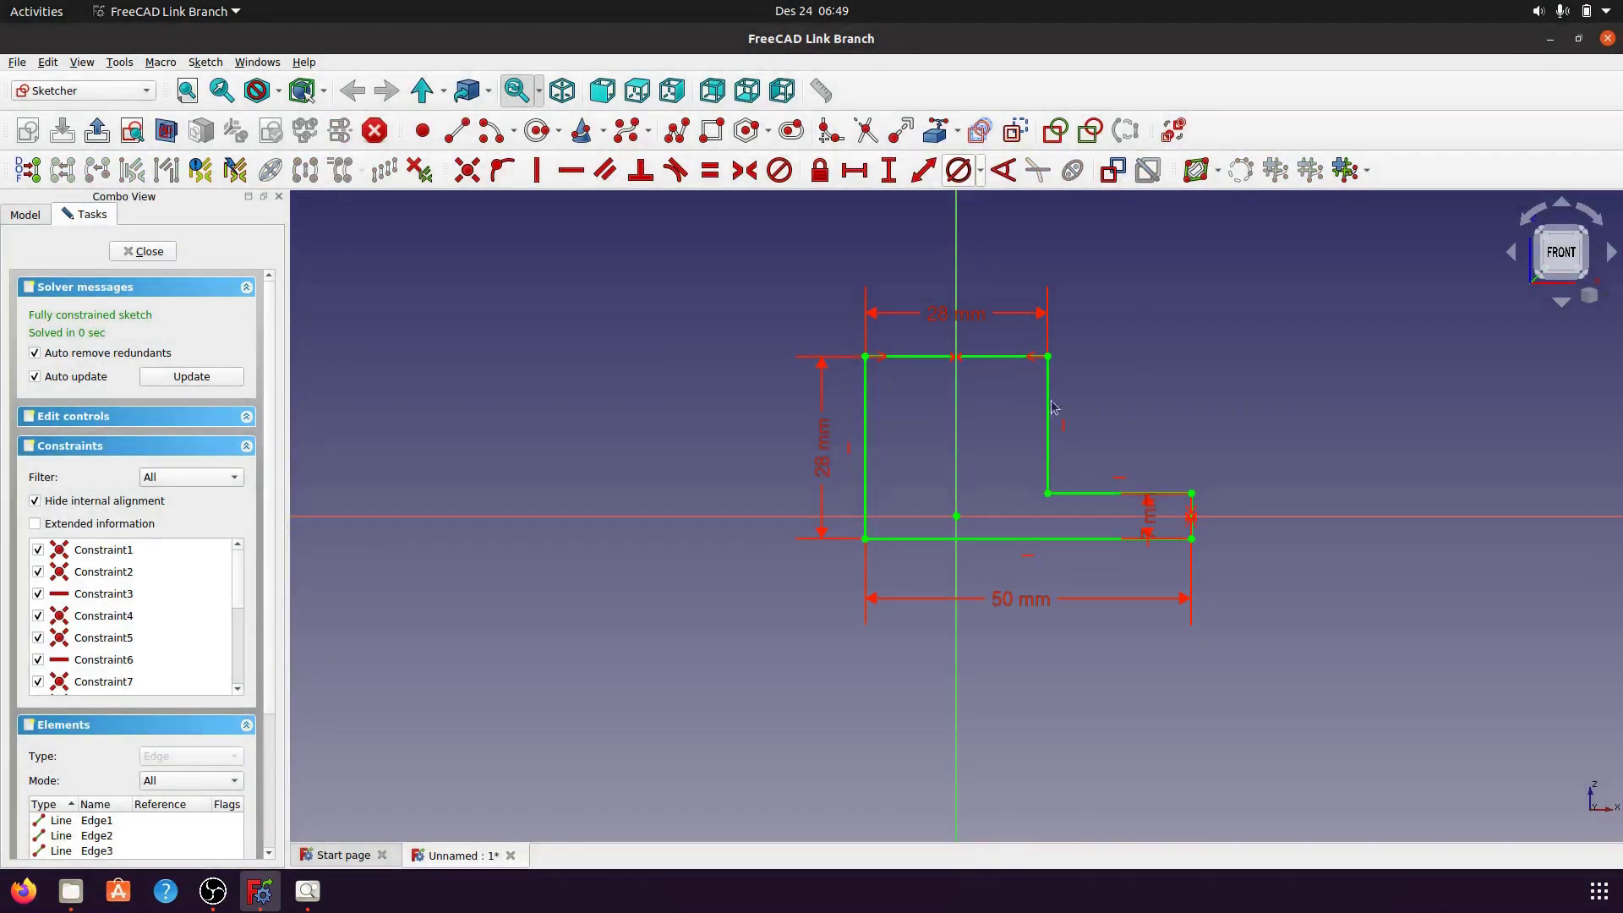
- Drag the 28, 50 and 7 mm dimension labels clear of the profile
drag(822, 469, 815, 448)
mouse_move(939, 315)
mouse_down()
mouse_move(939, 295)
mouse_move(967, 313)
mouse_up()
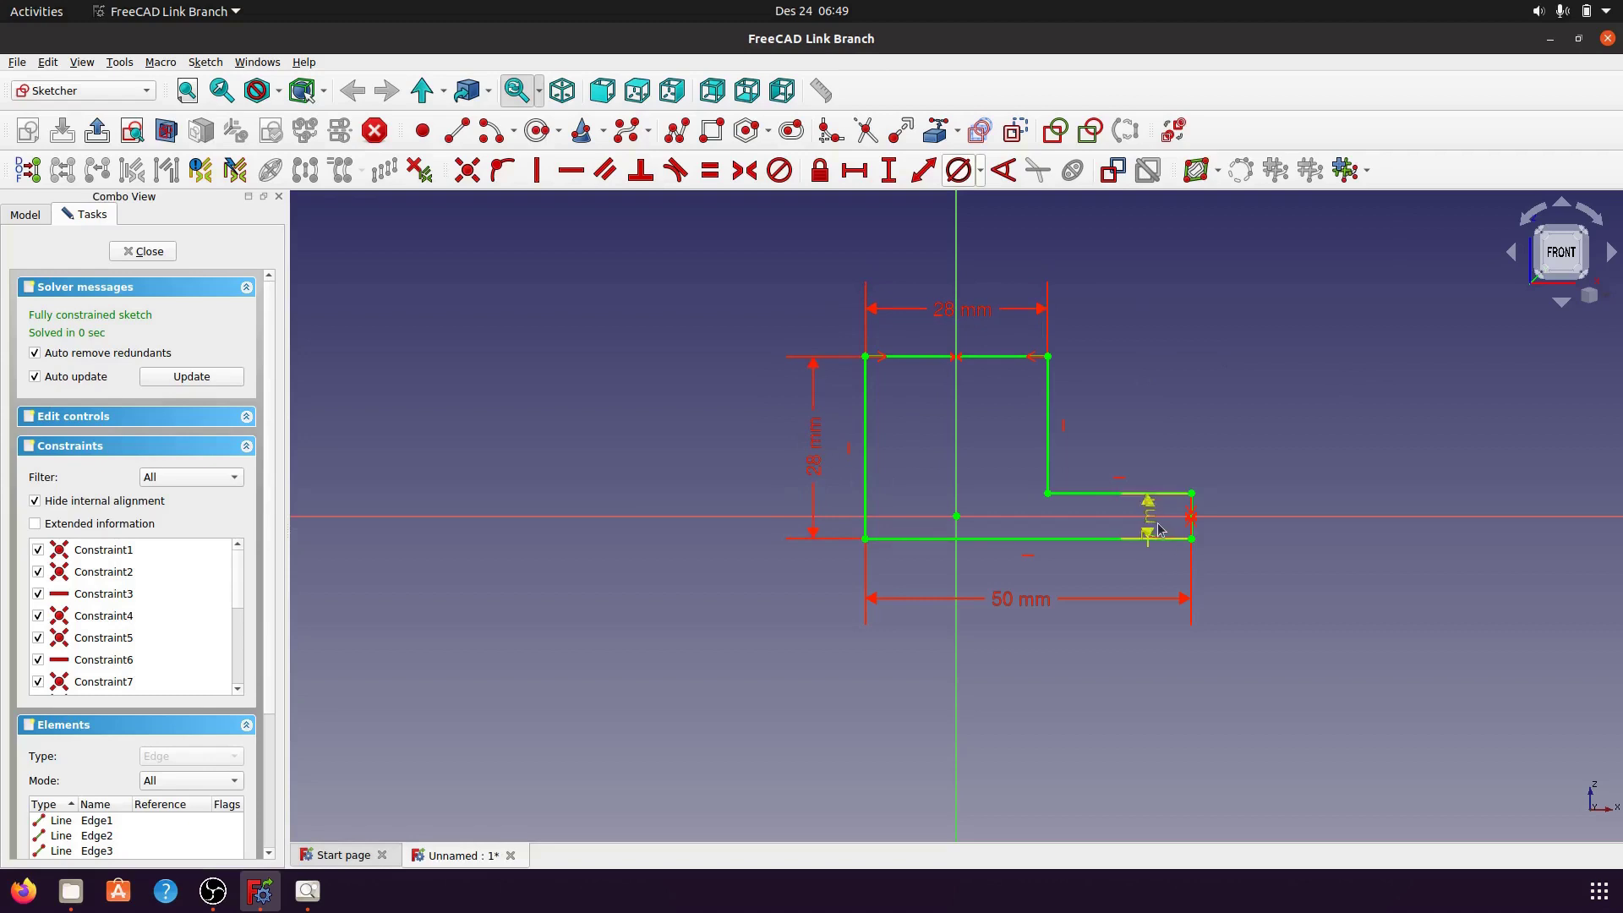
mouse_move(1152, 531)
mouse_down()
mouse_move(1243, 541)
mouse_move(1260, 602)
mouse_up()
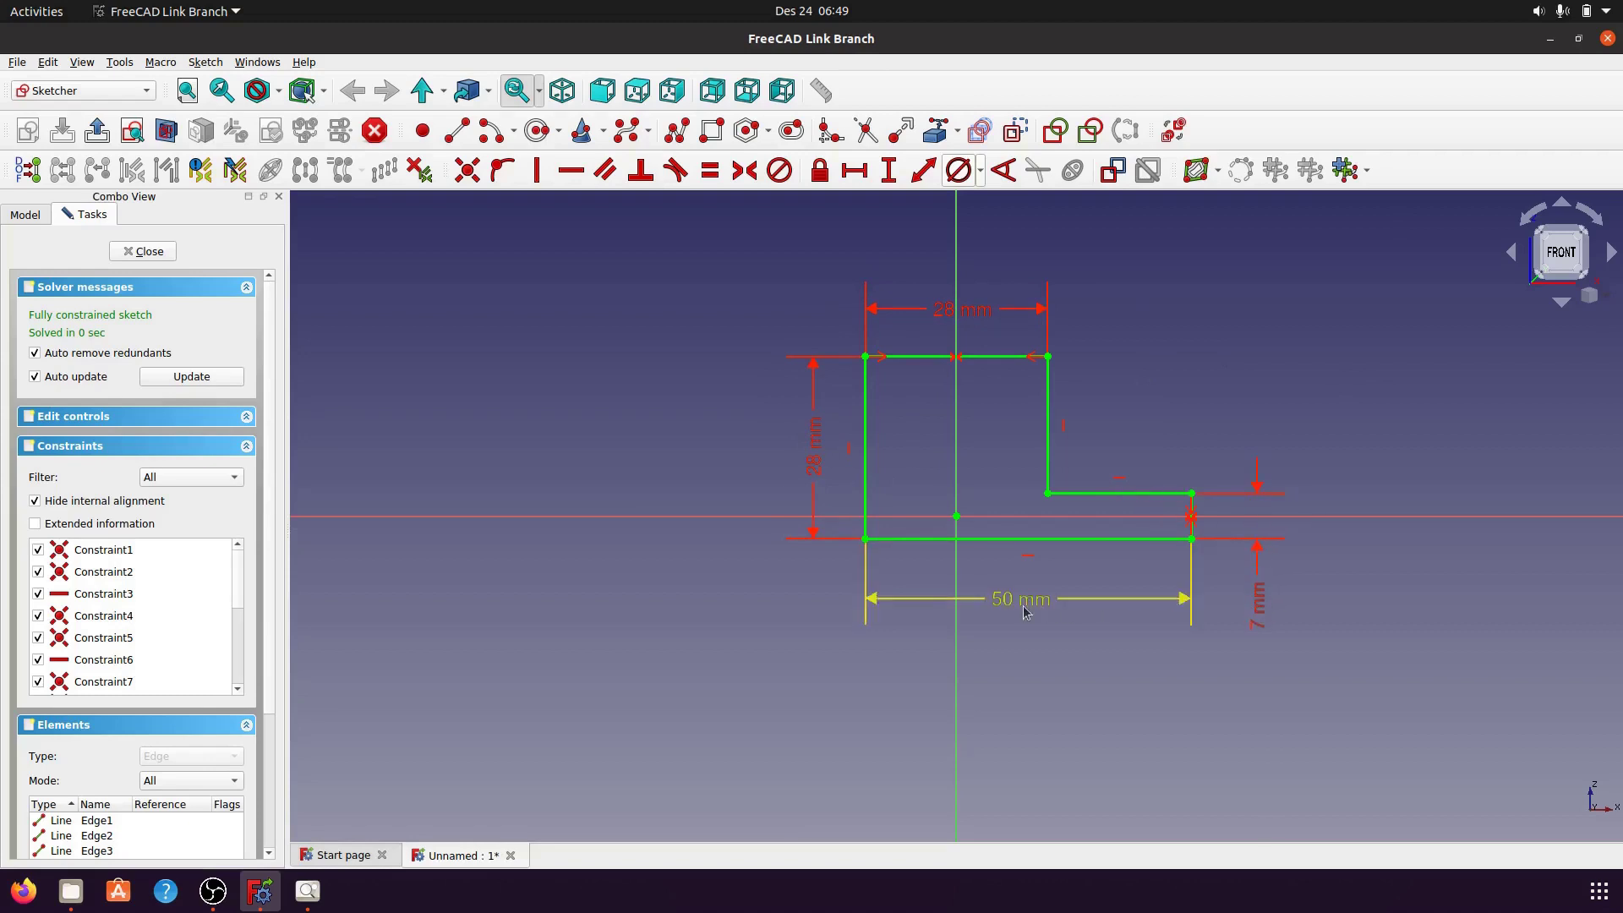
mouse_move(1025, 600)
mouse_down()
mouse_move(1007, 620)
mouse_move(1026, 611)
mouse_up()
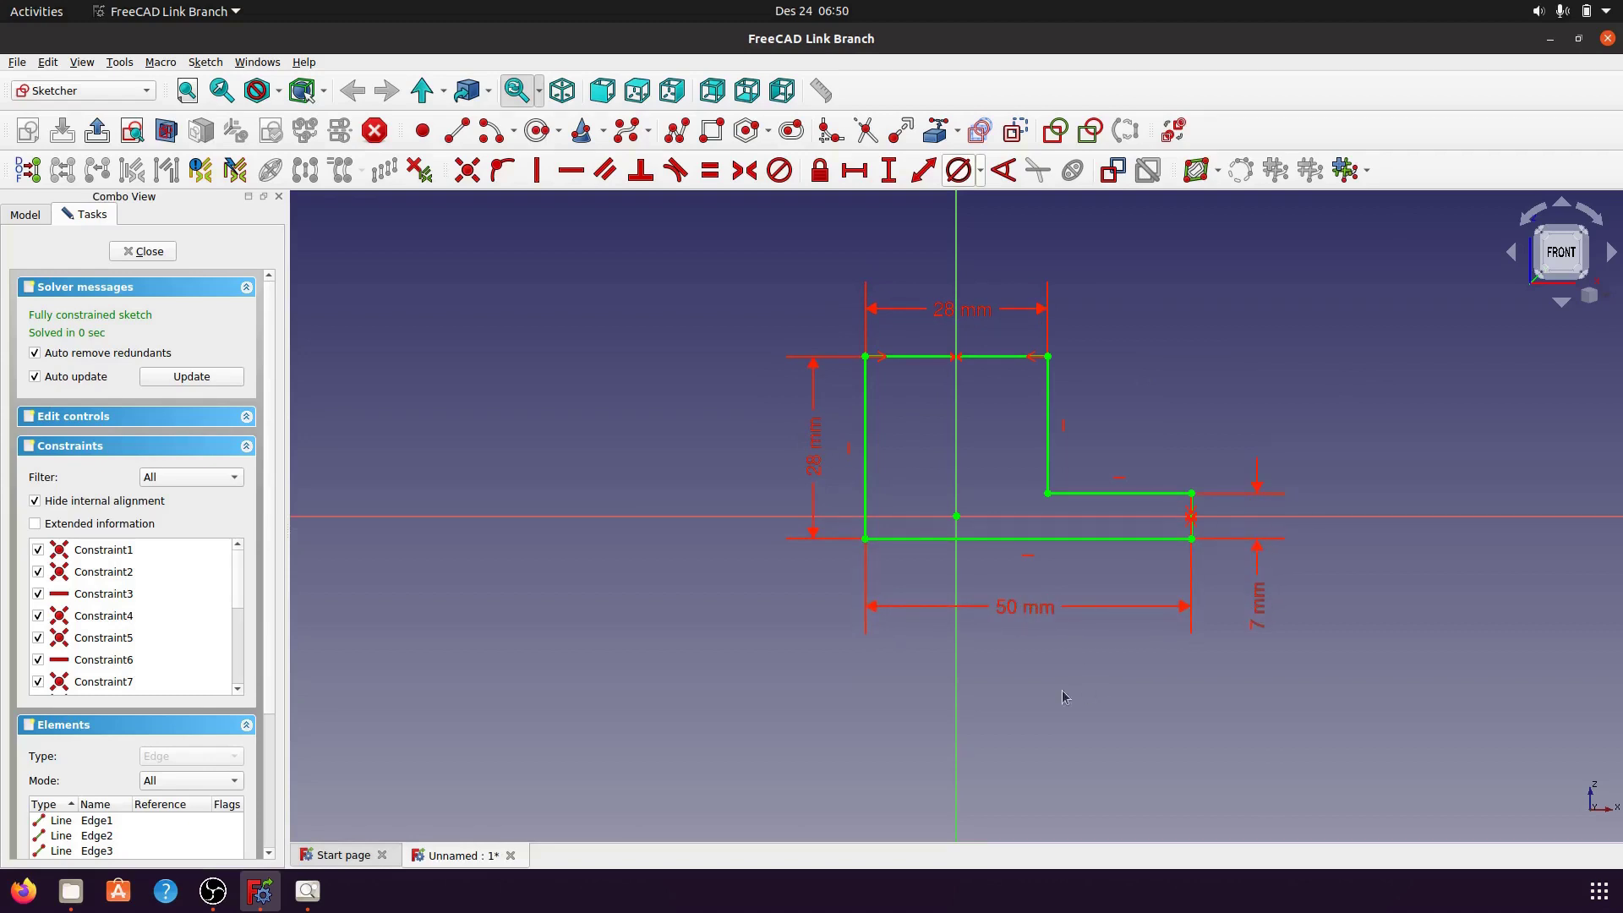
- Close the sketch and preview a 10 mm Pad symmetric to plane in isometric view
click(142, 251)
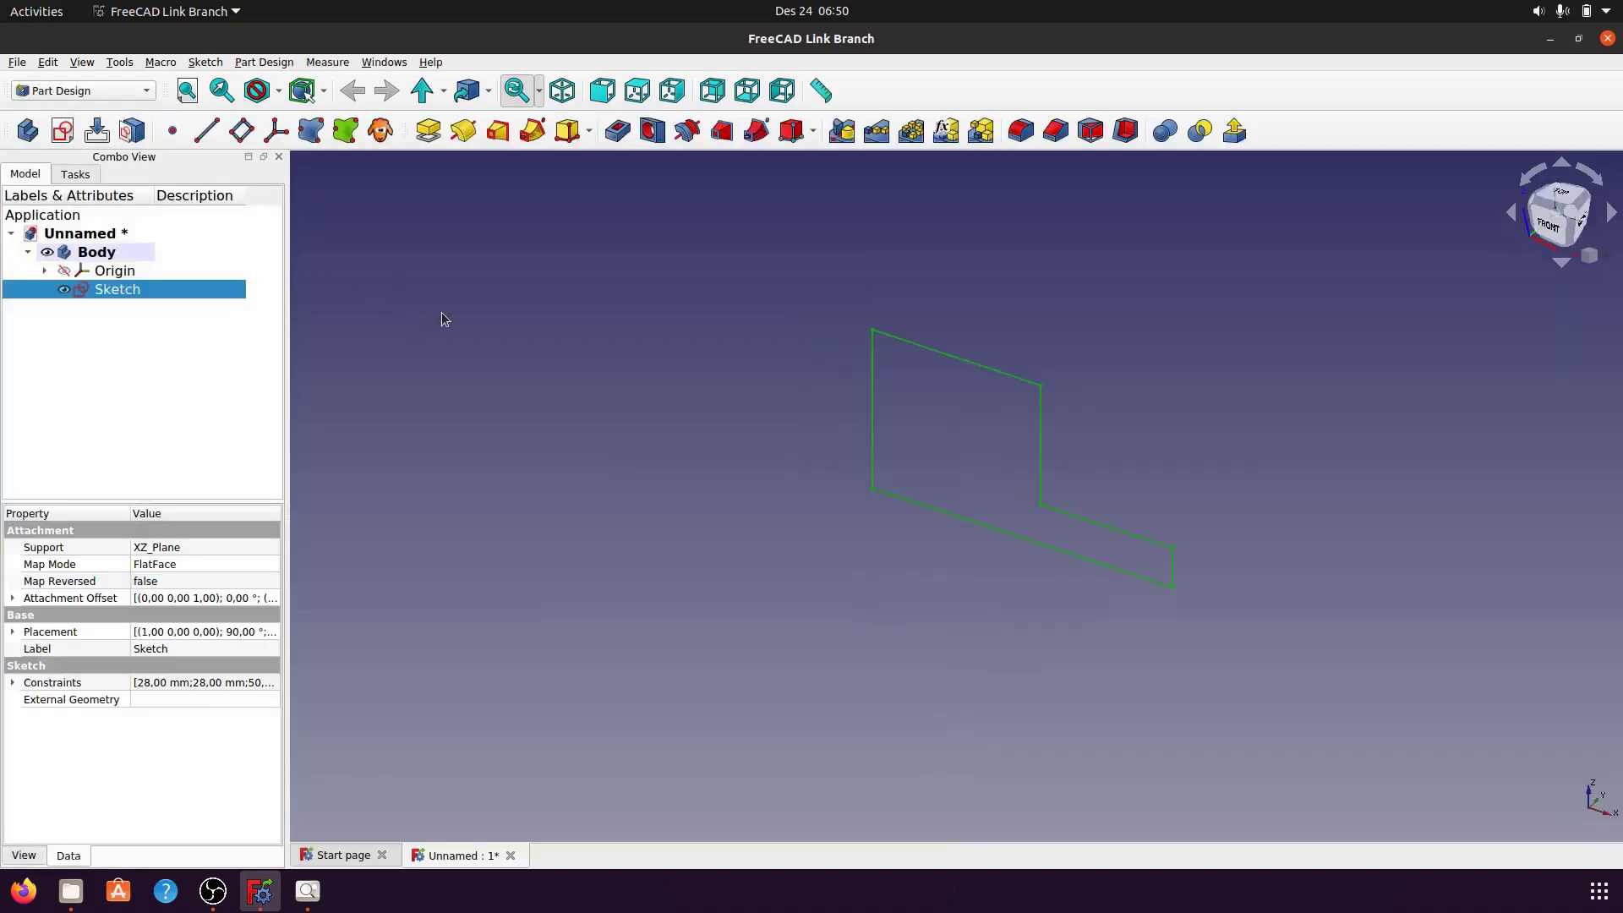
click(562, 90)
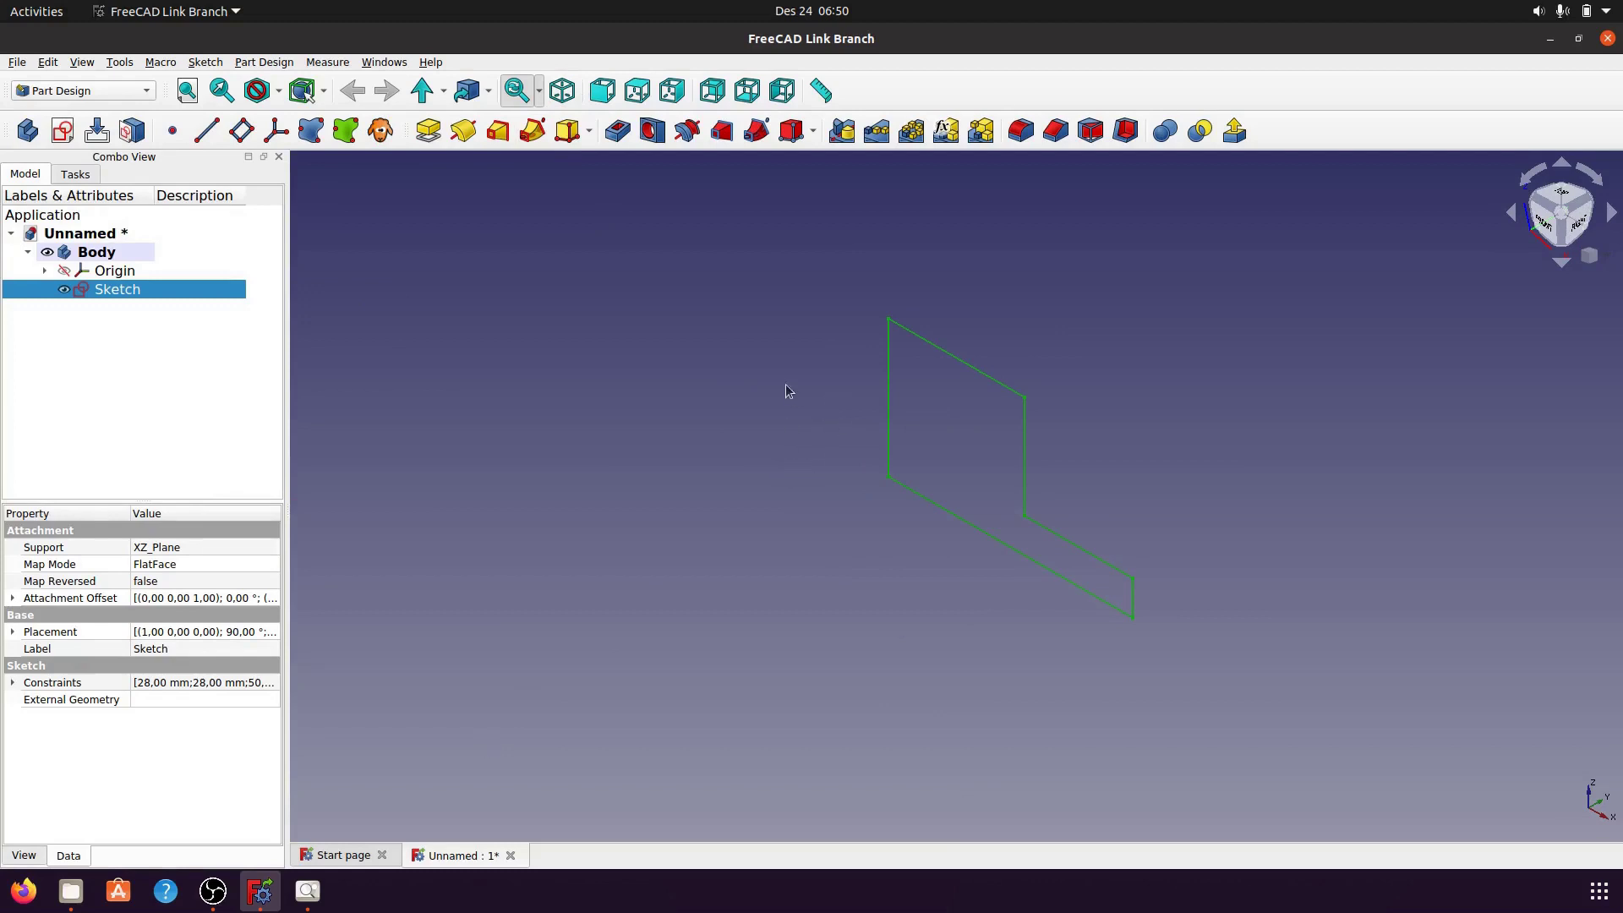
click(441, 144)
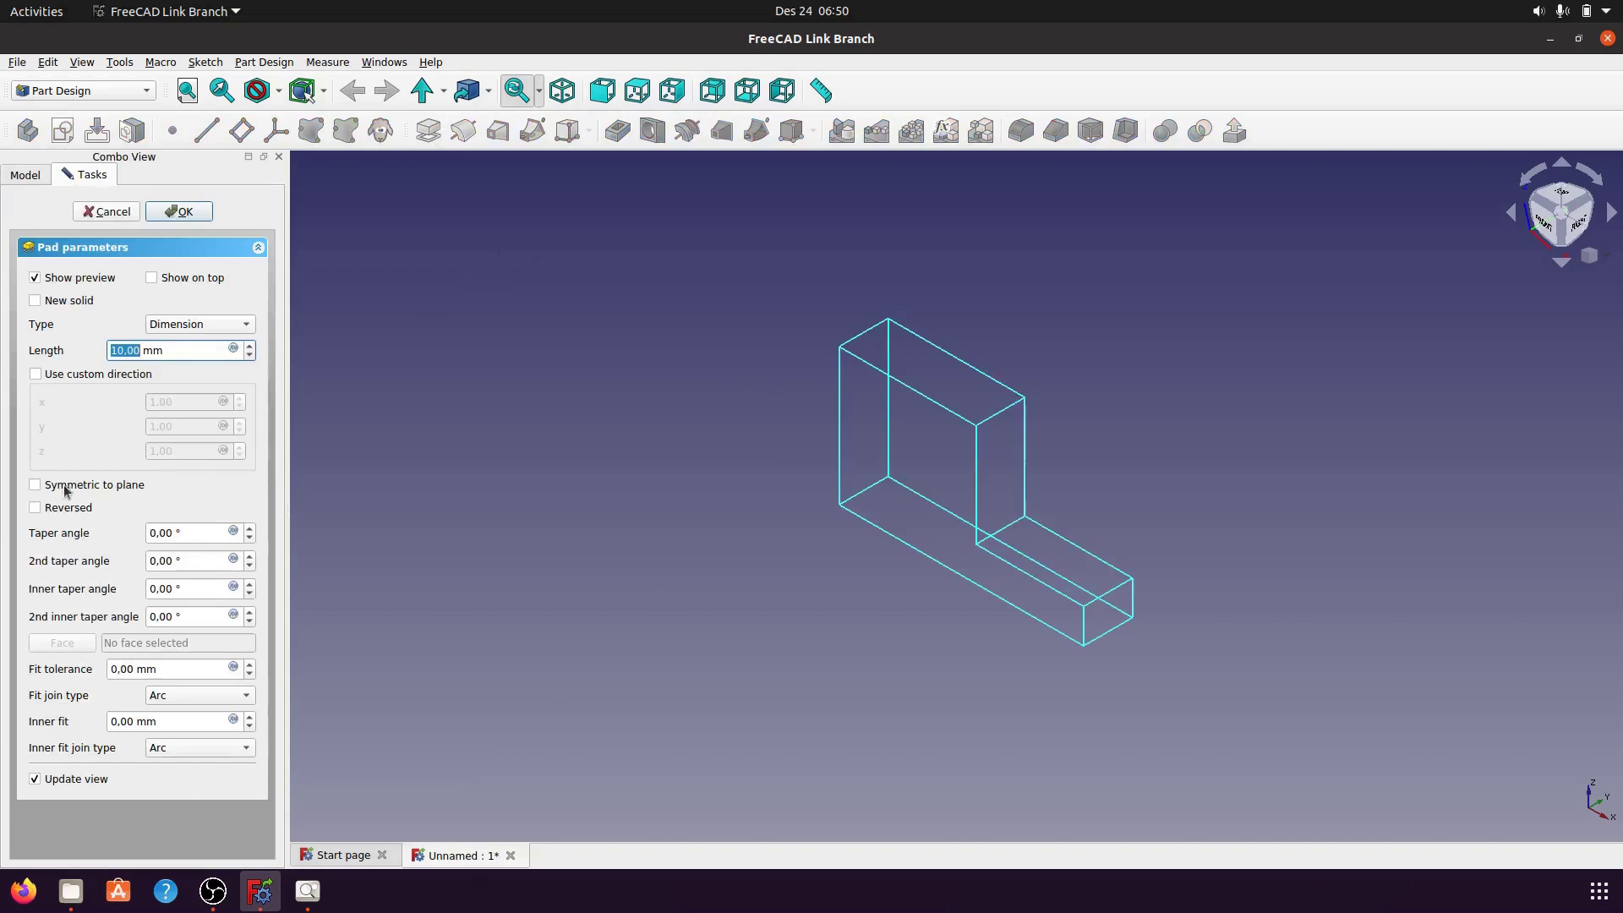
click(36, 486)
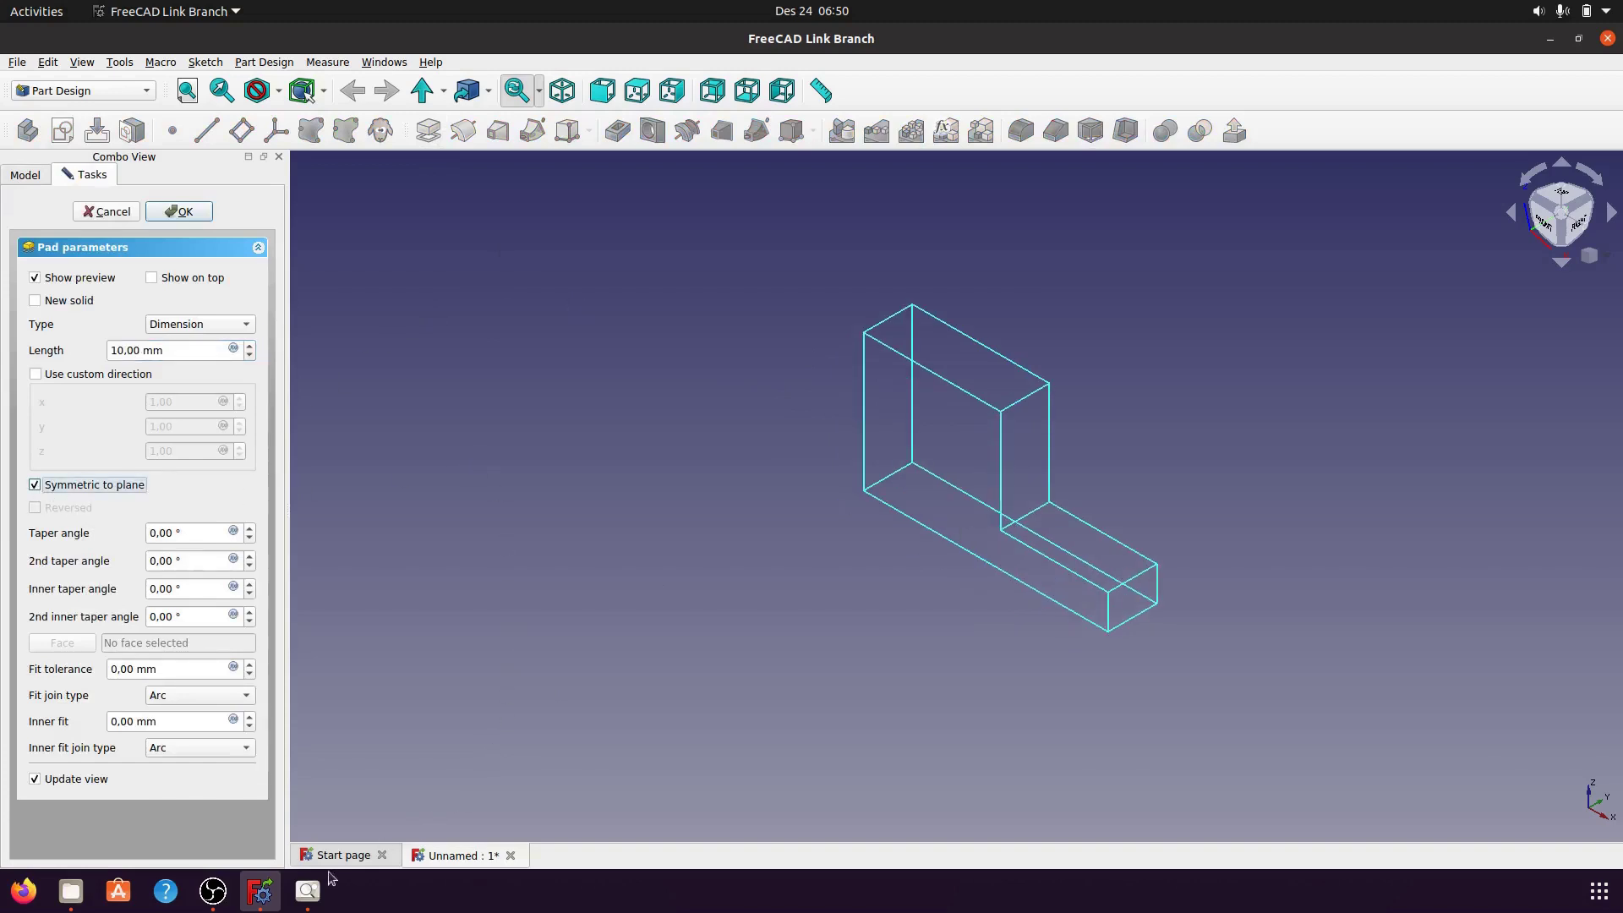
click(308, 890)
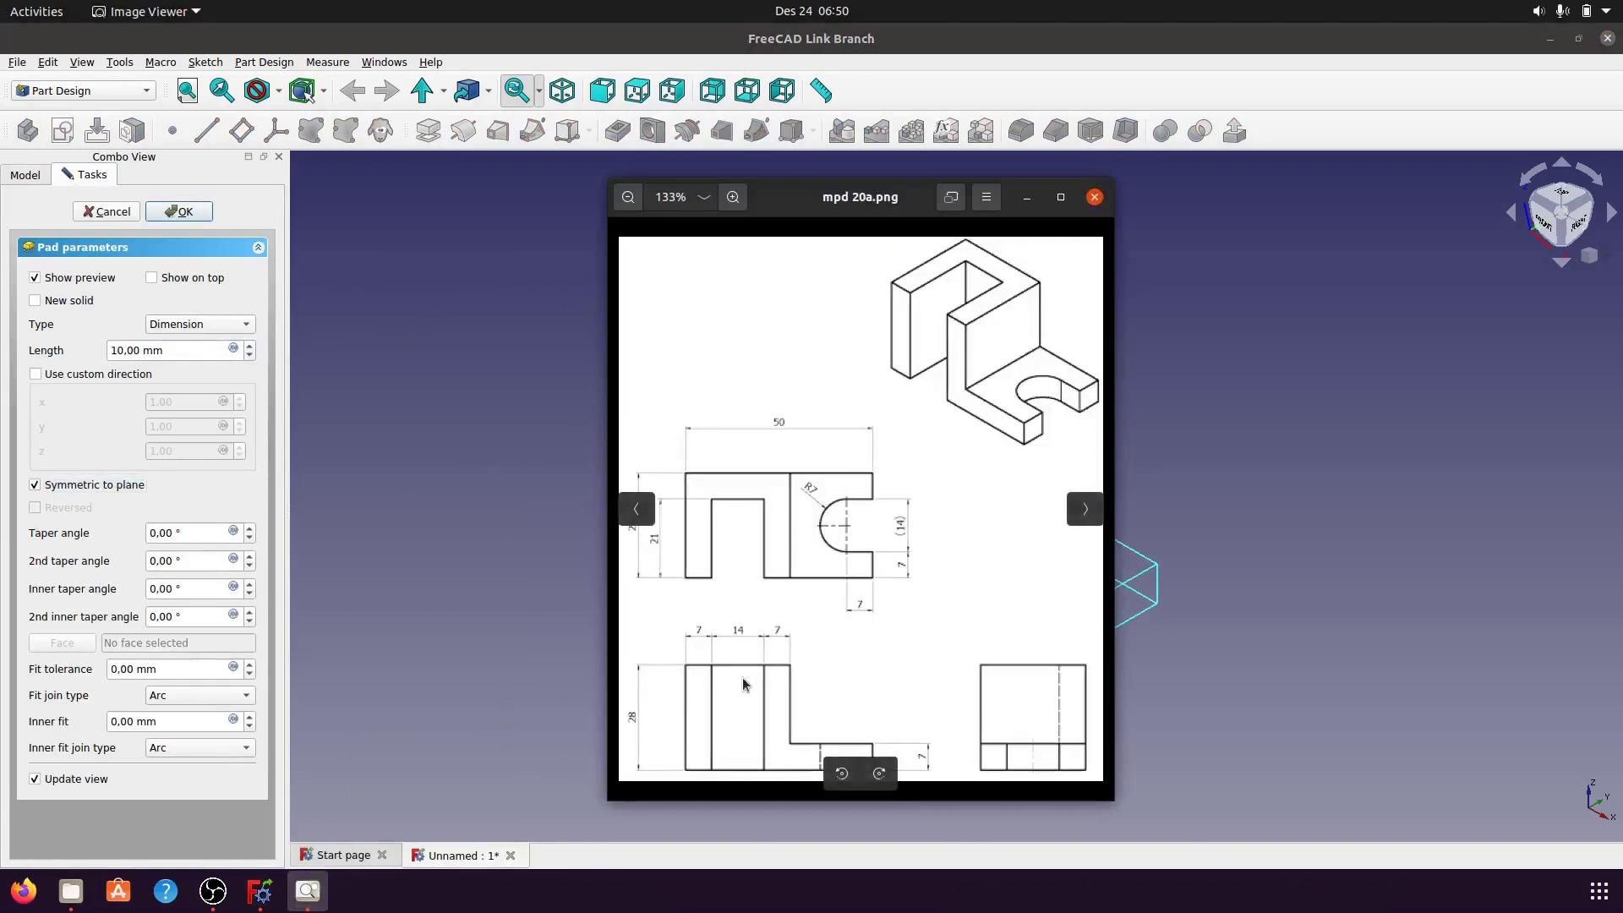
- Switch the viewer to mpd 20.png, enlarge it, and return to the pad preview
click(643, 513)
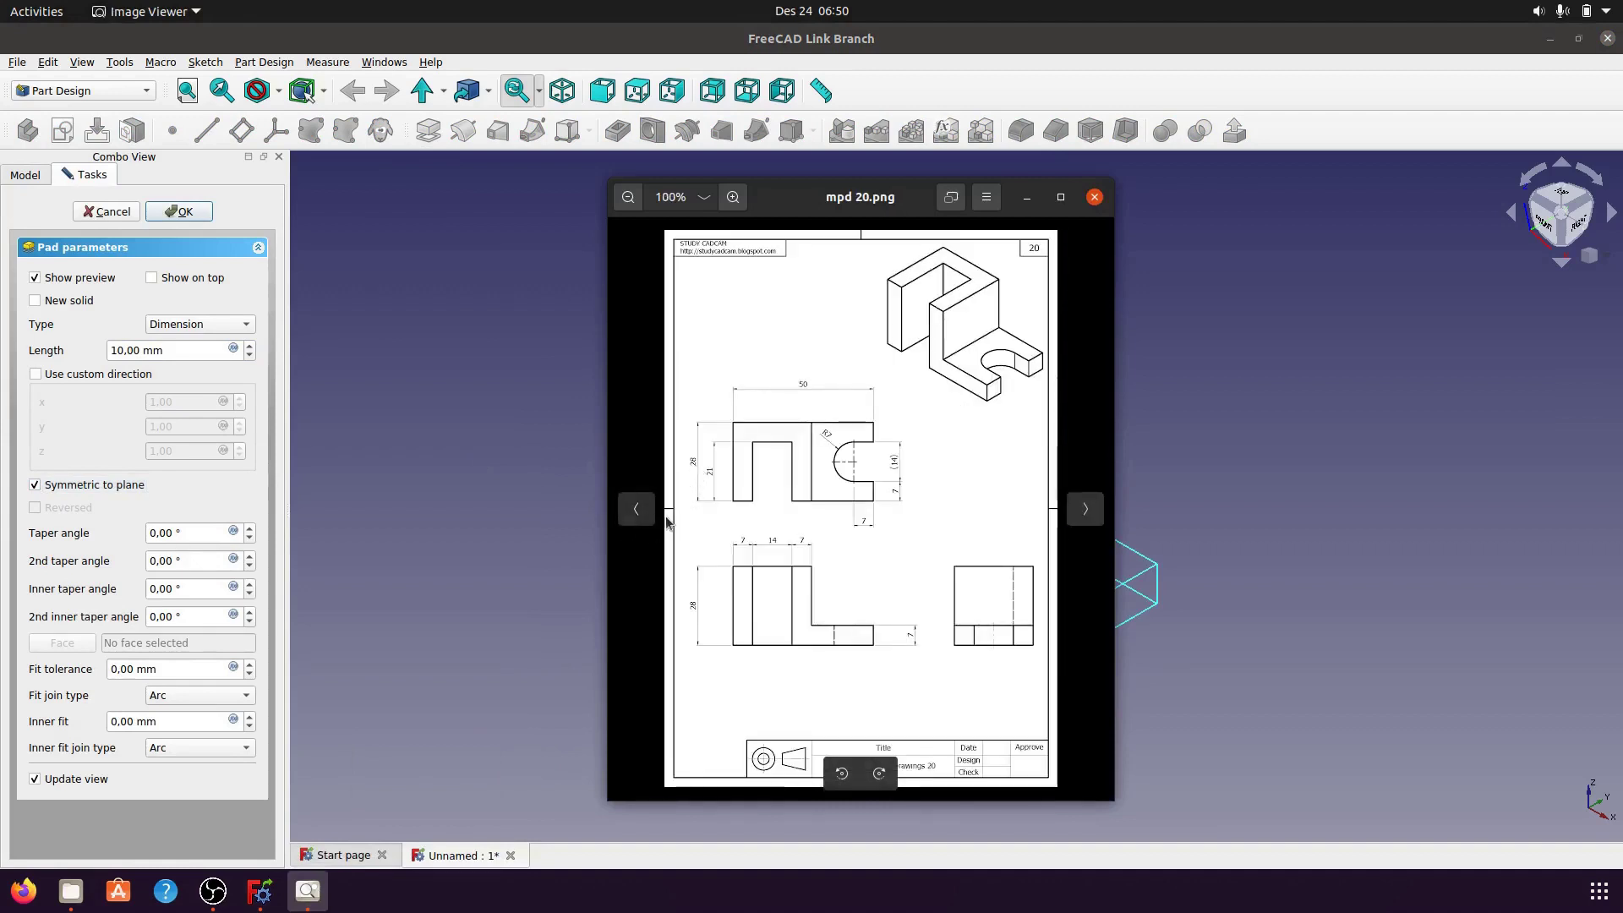
click(734, 197)
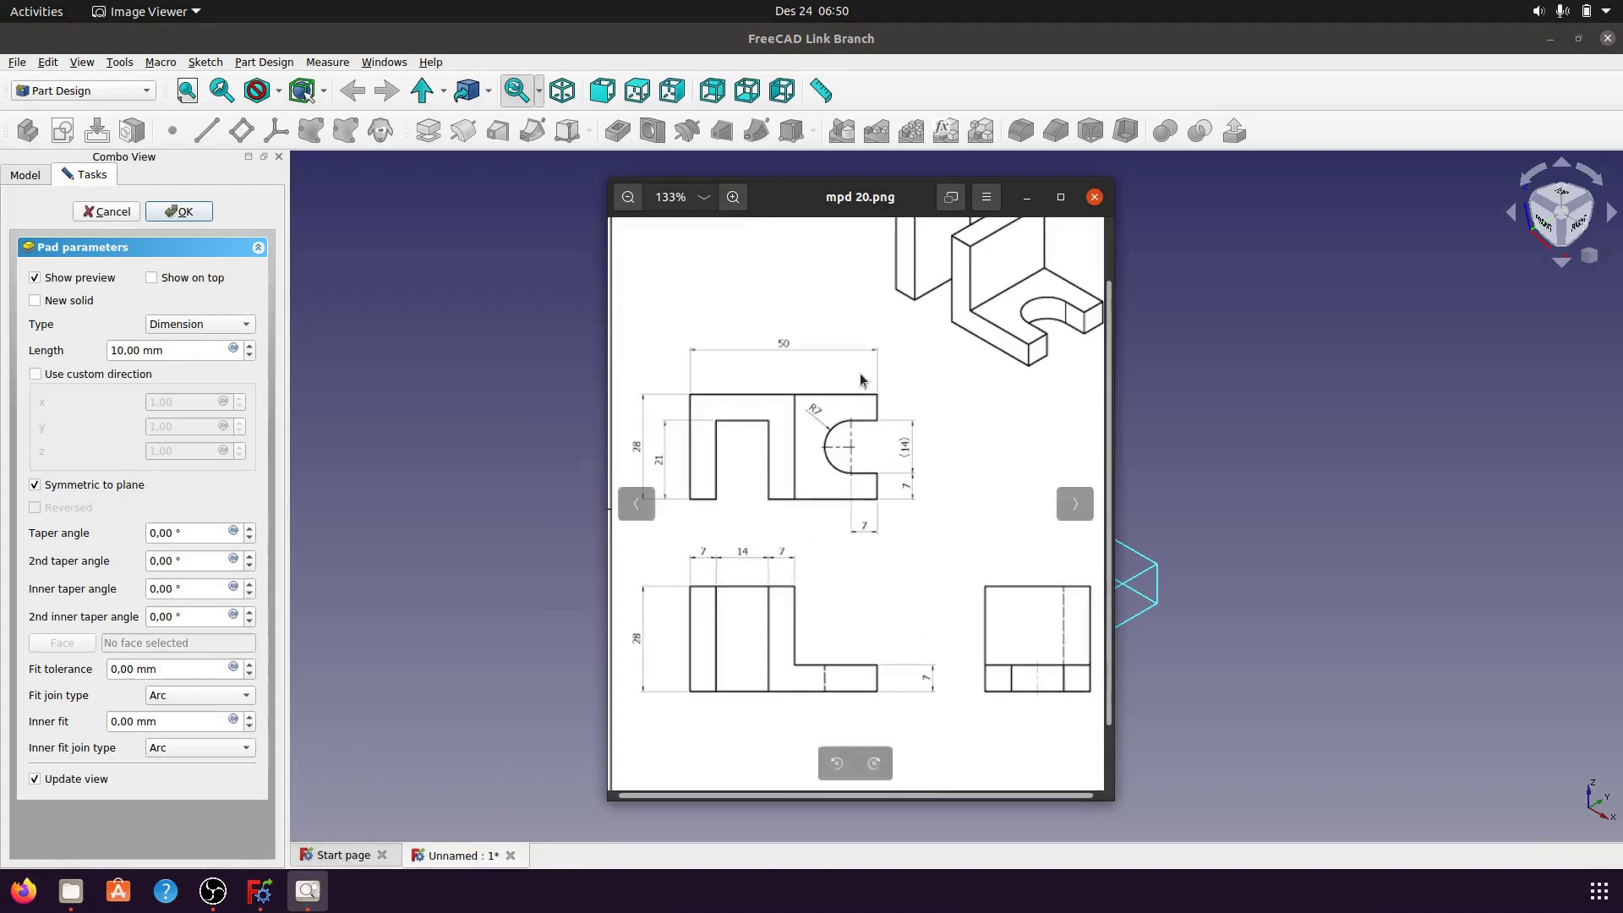
click(308, 890)
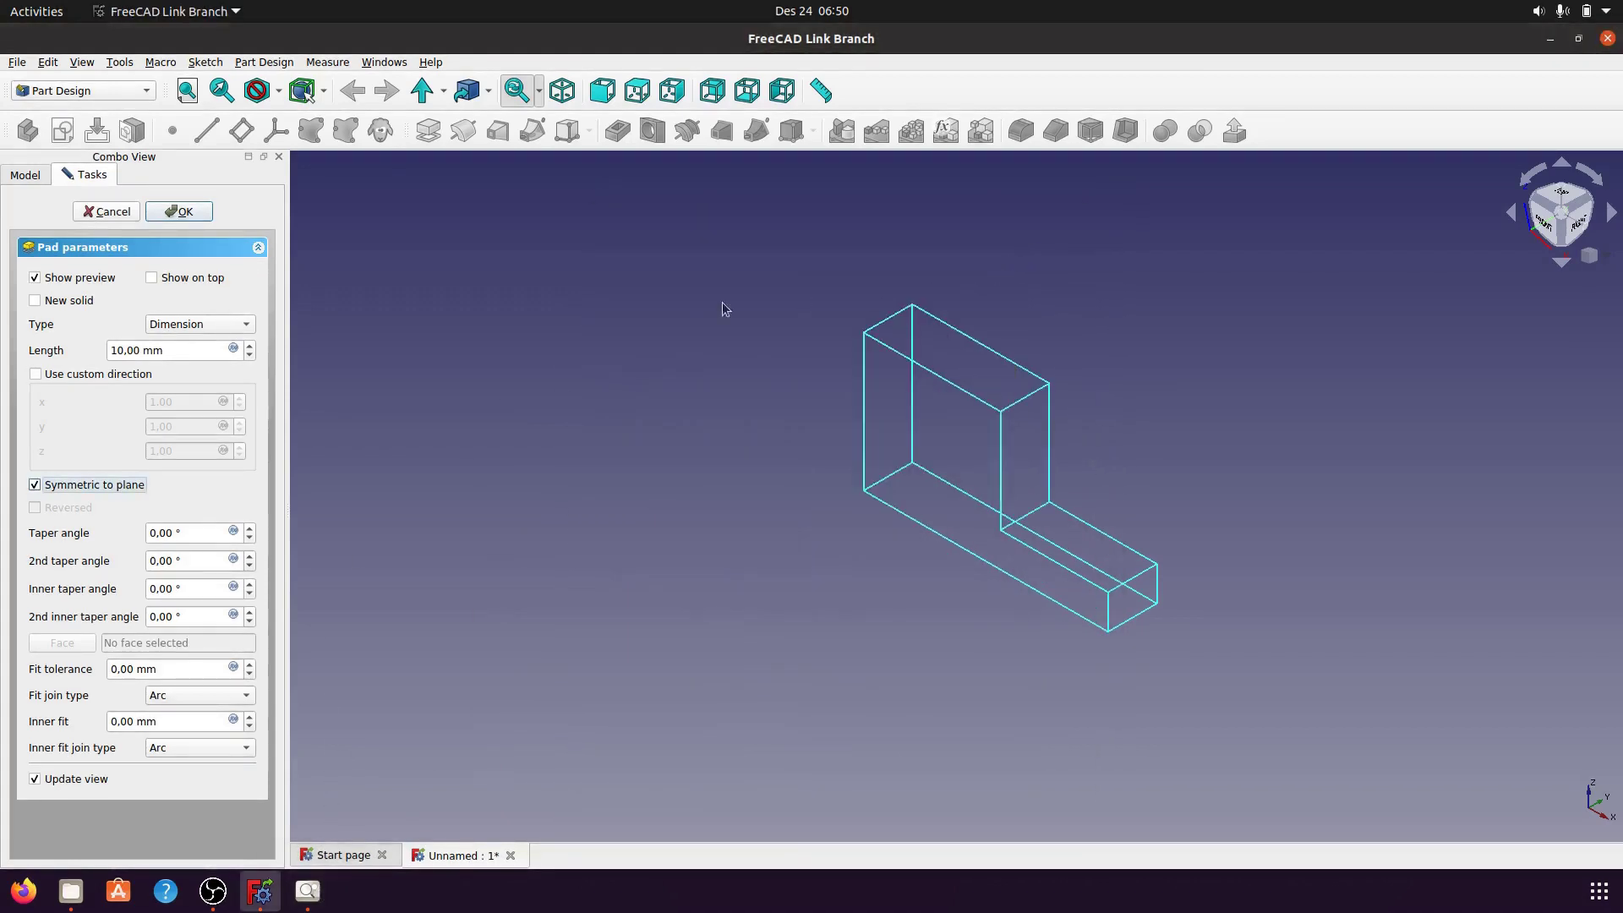
- Set the symmetric pad length to 28 mm and apply it
triple_click(173, 352)
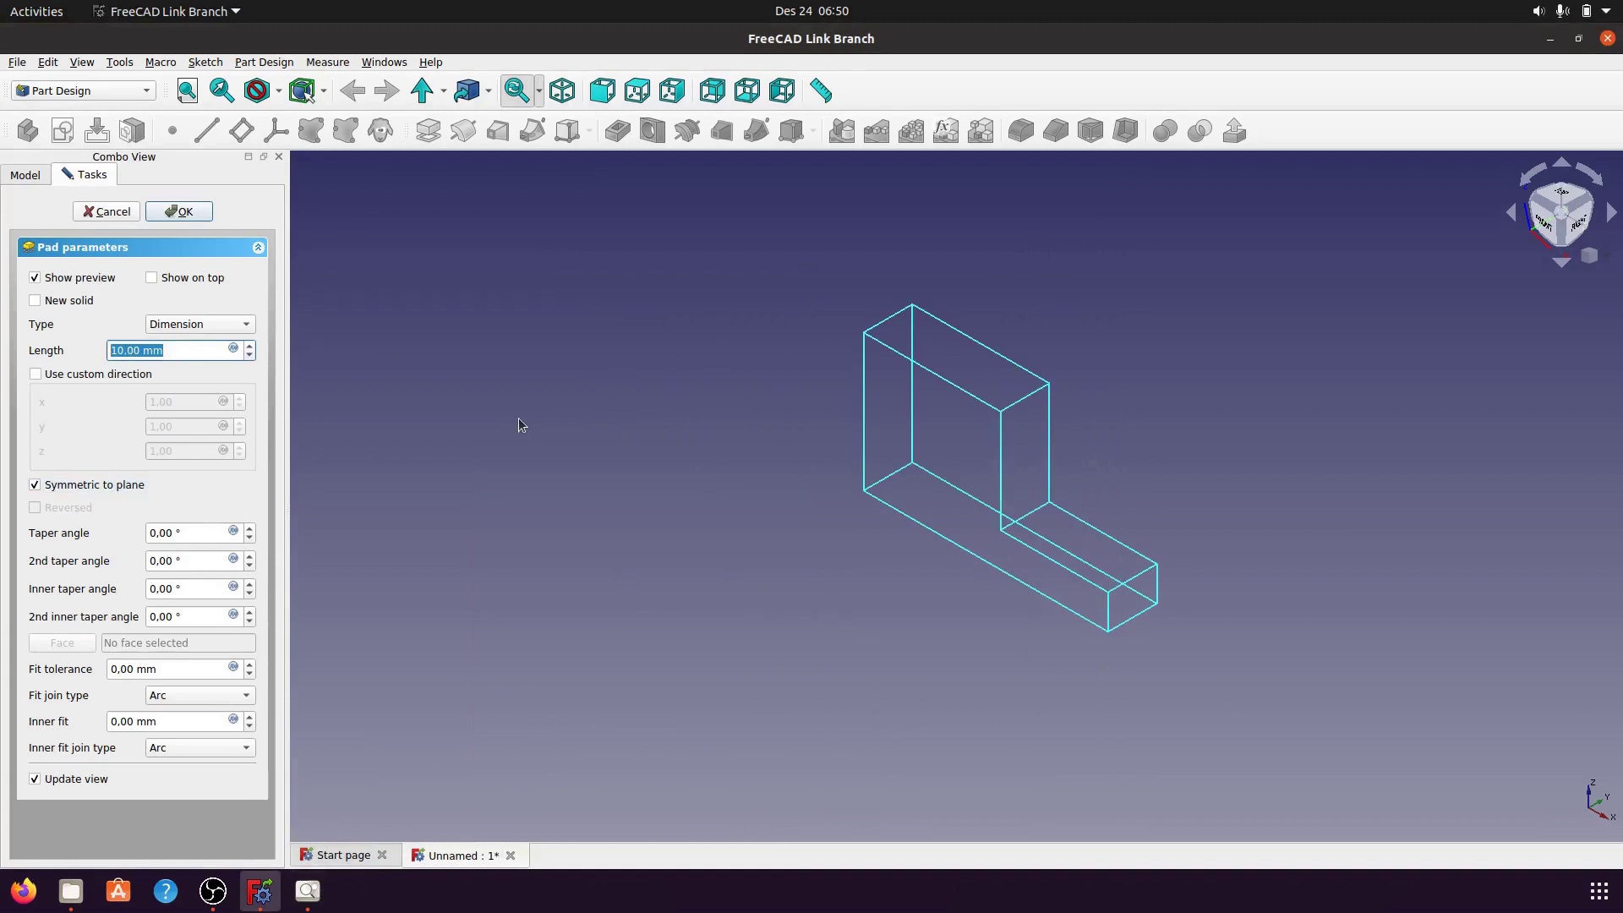
text(28)
key(Return)
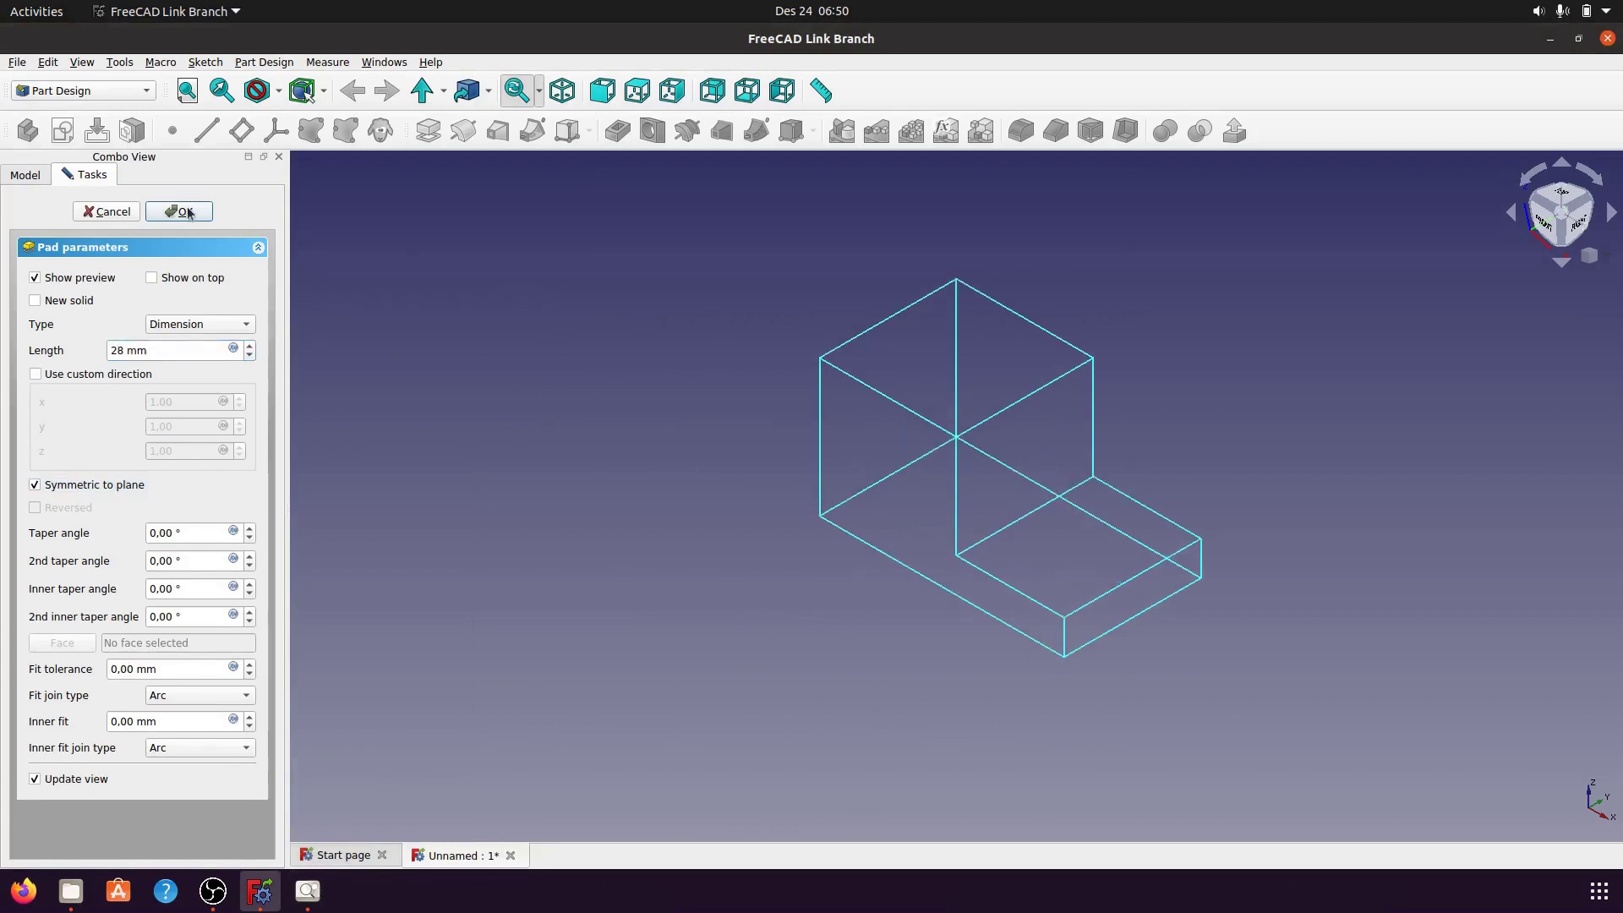
click(188, 212)
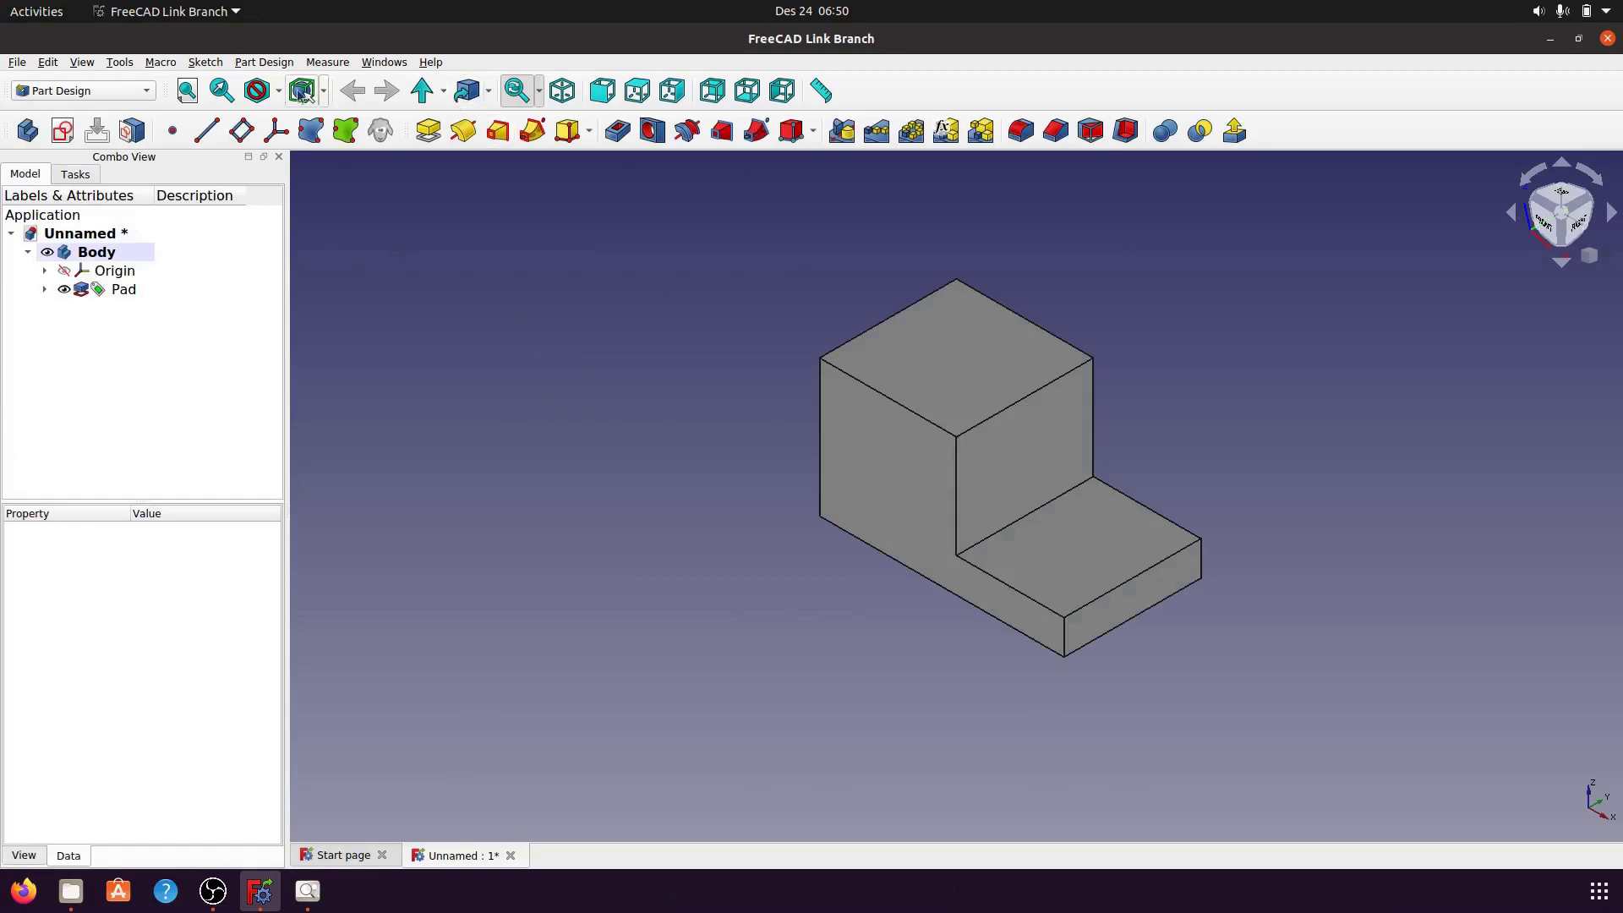
- Fit the block in view, switch Draw Style to Shadow, and adjust the lighting
click(188, 90)
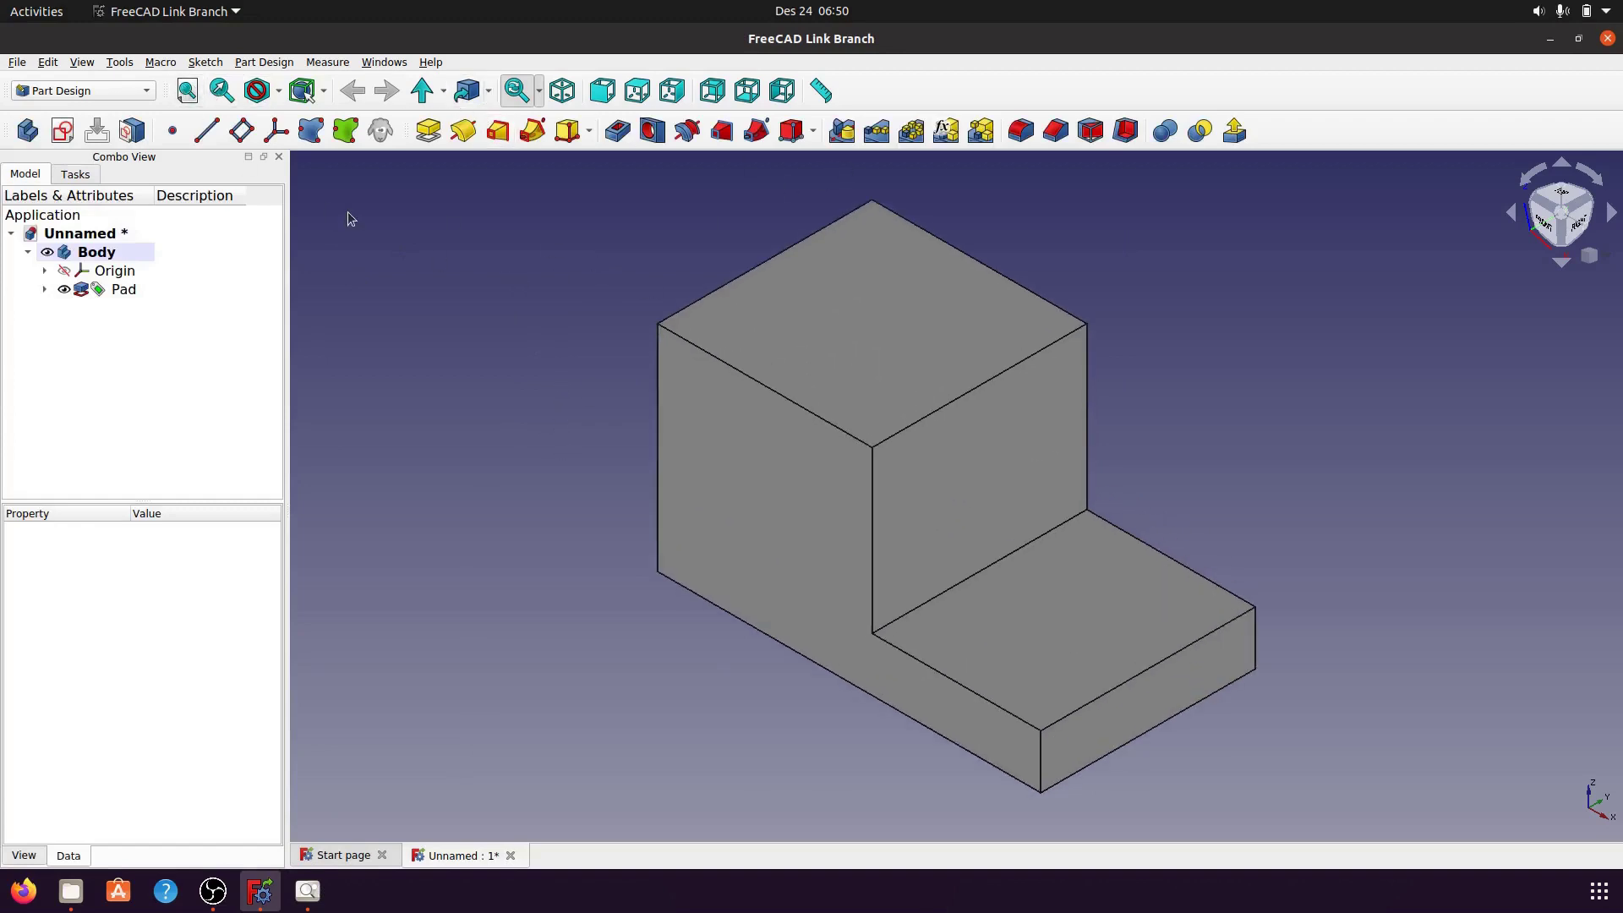
click(280, 95)
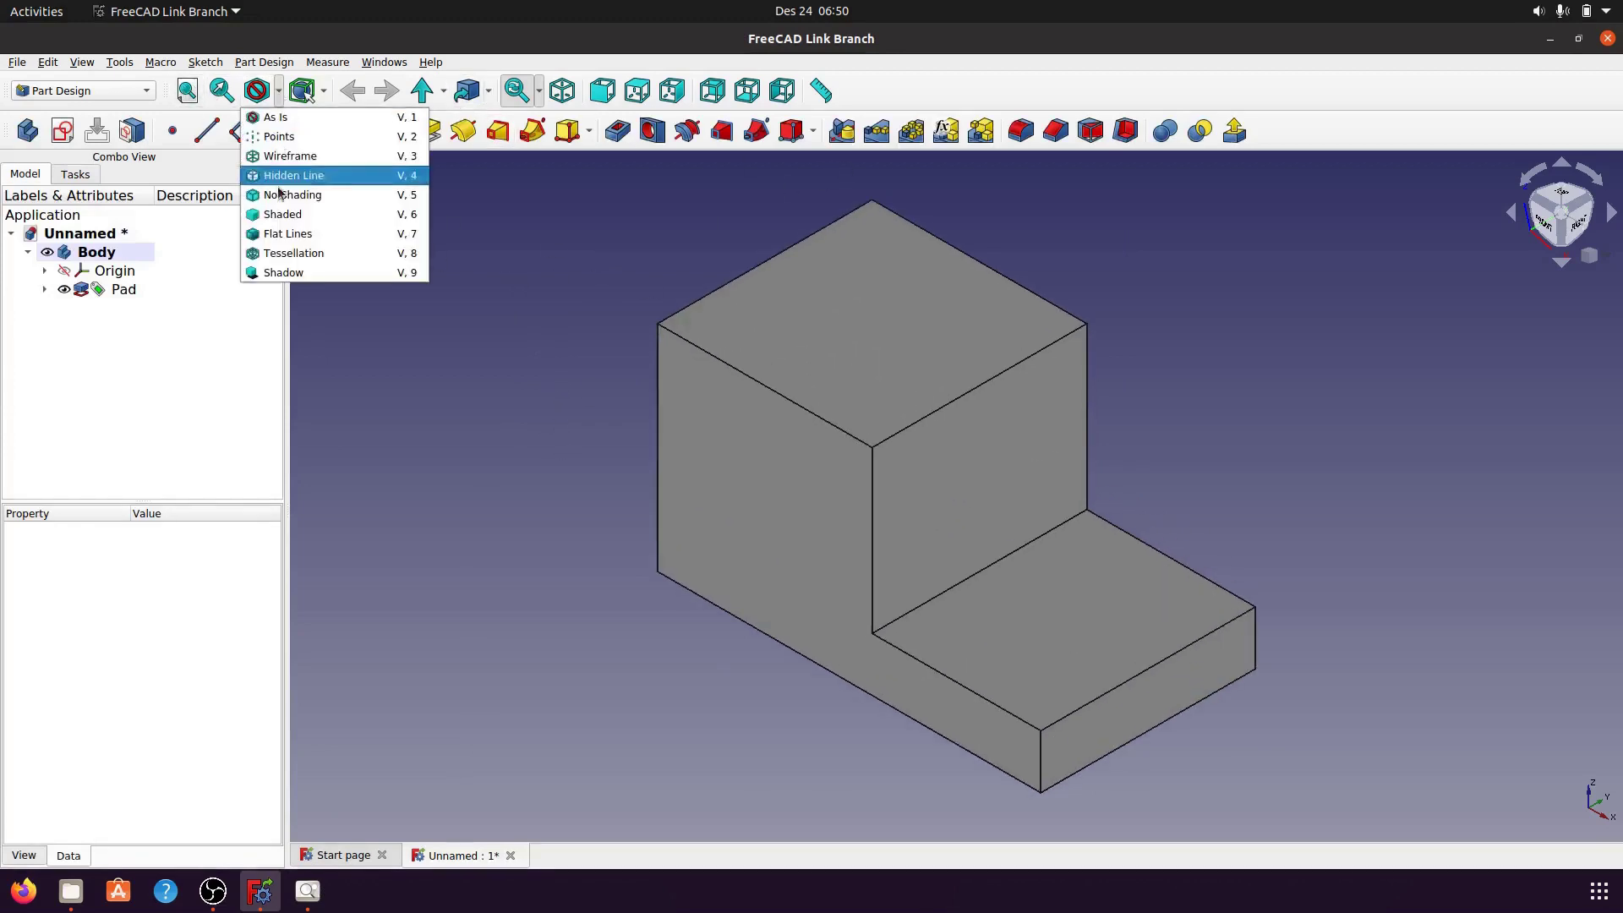
click(298, 271)
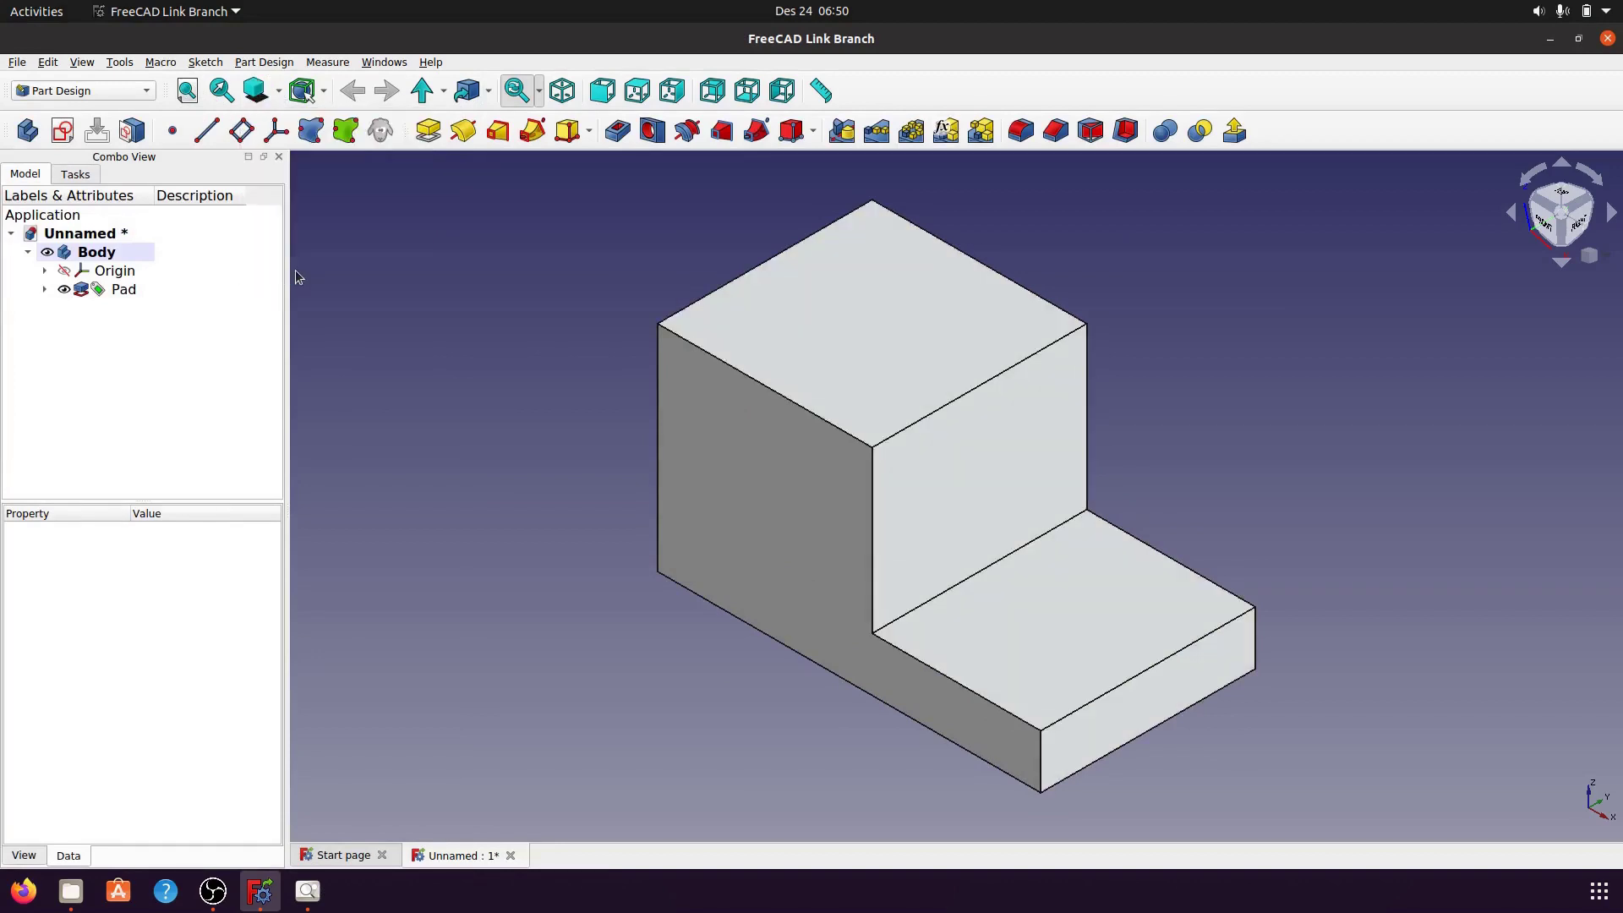
middle_drag(761, 575, 715, 583)
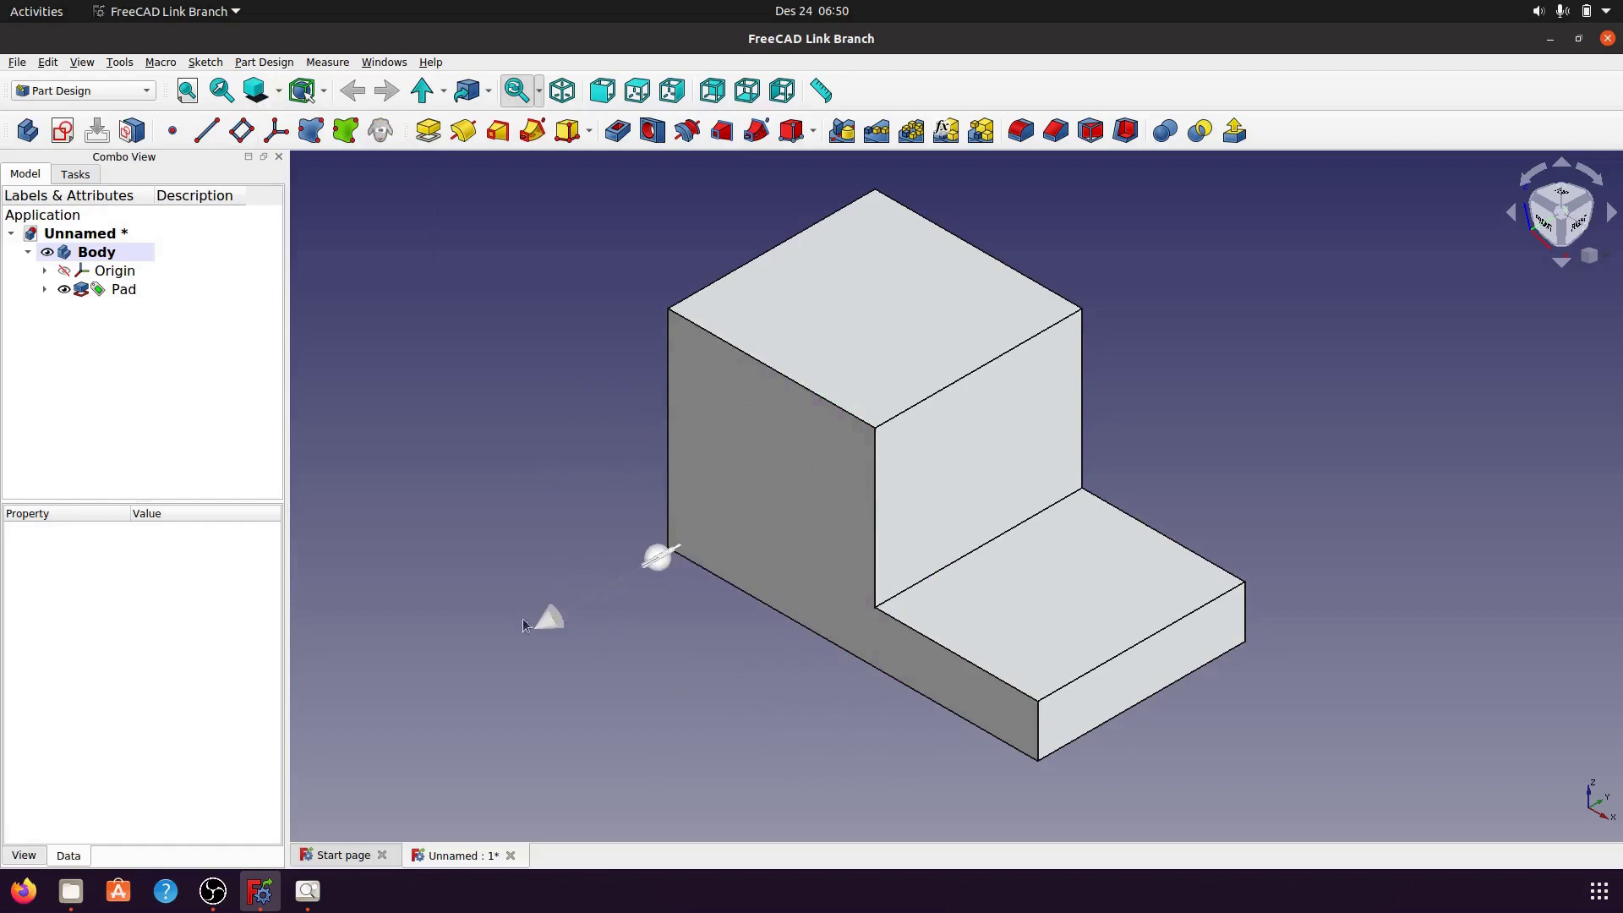
mouse_move(659, 596)
mouse_down()
mouse_move(749, 548)
mouse_move(698, 539)
mouse_up()
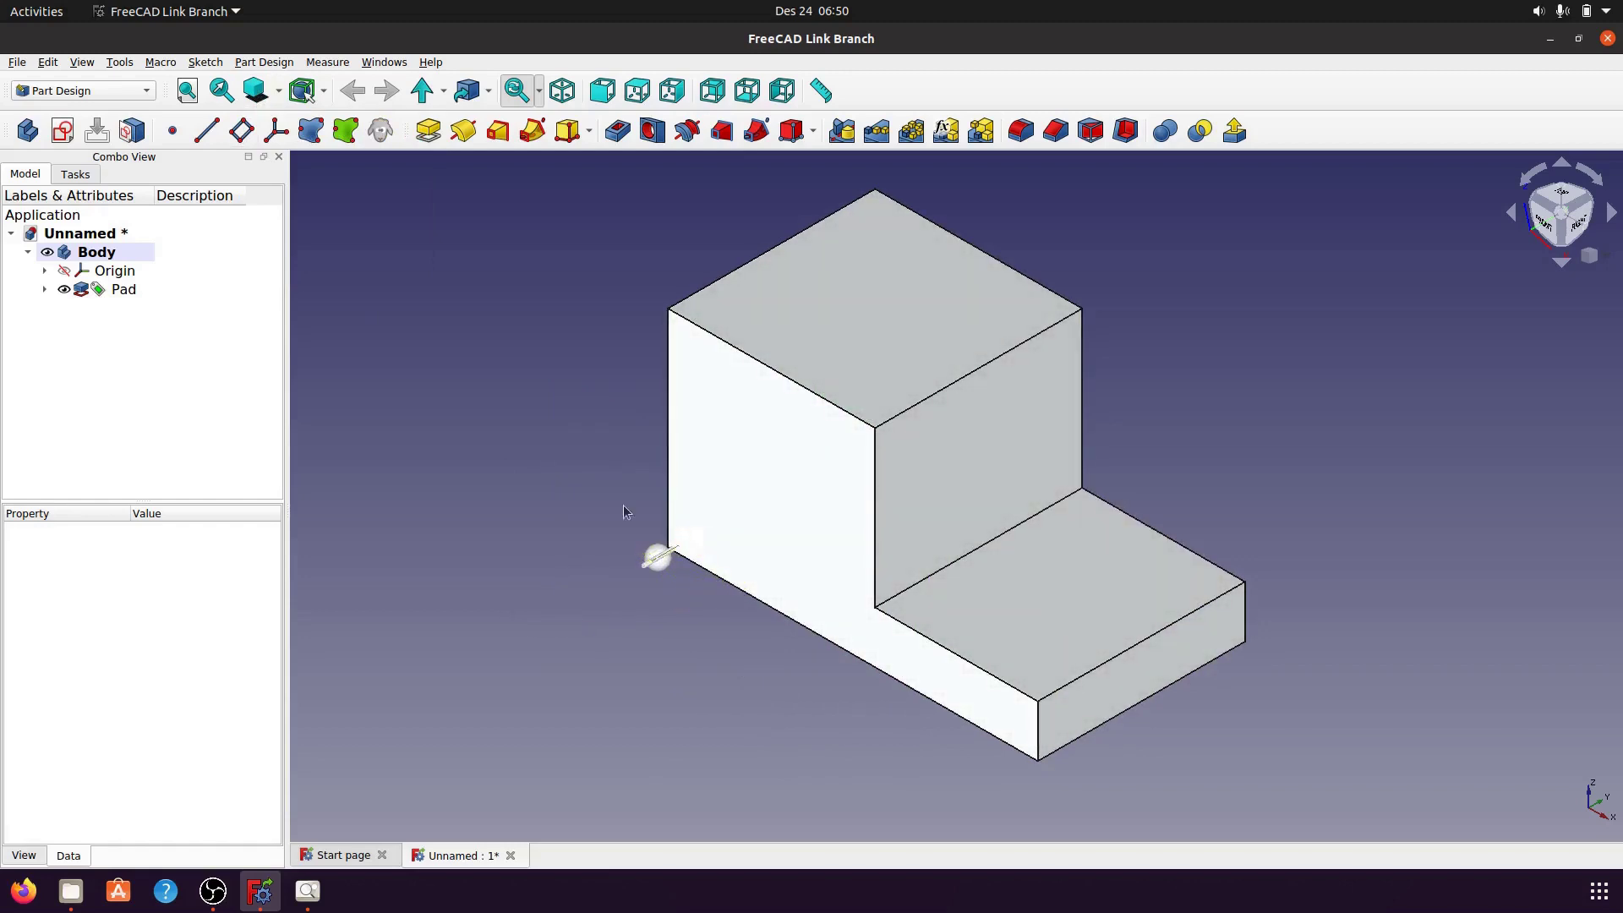
- Set the Body's shape colour to green #65cc59 via Appearance, then reopen the drawing
right_click(115, 252)
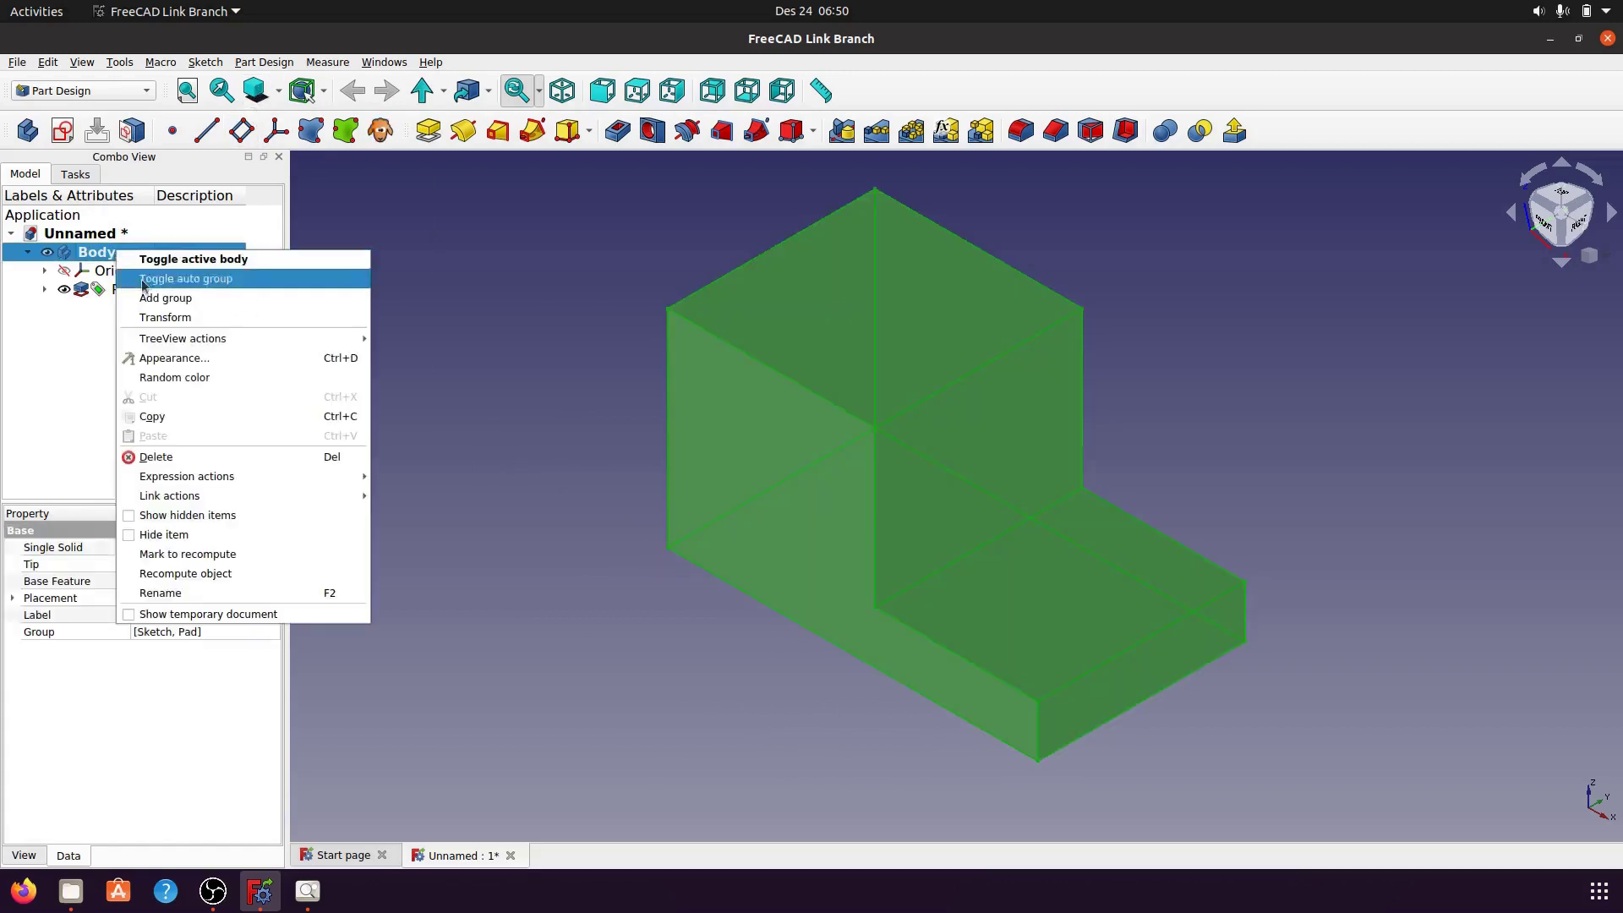
click(177, 358)
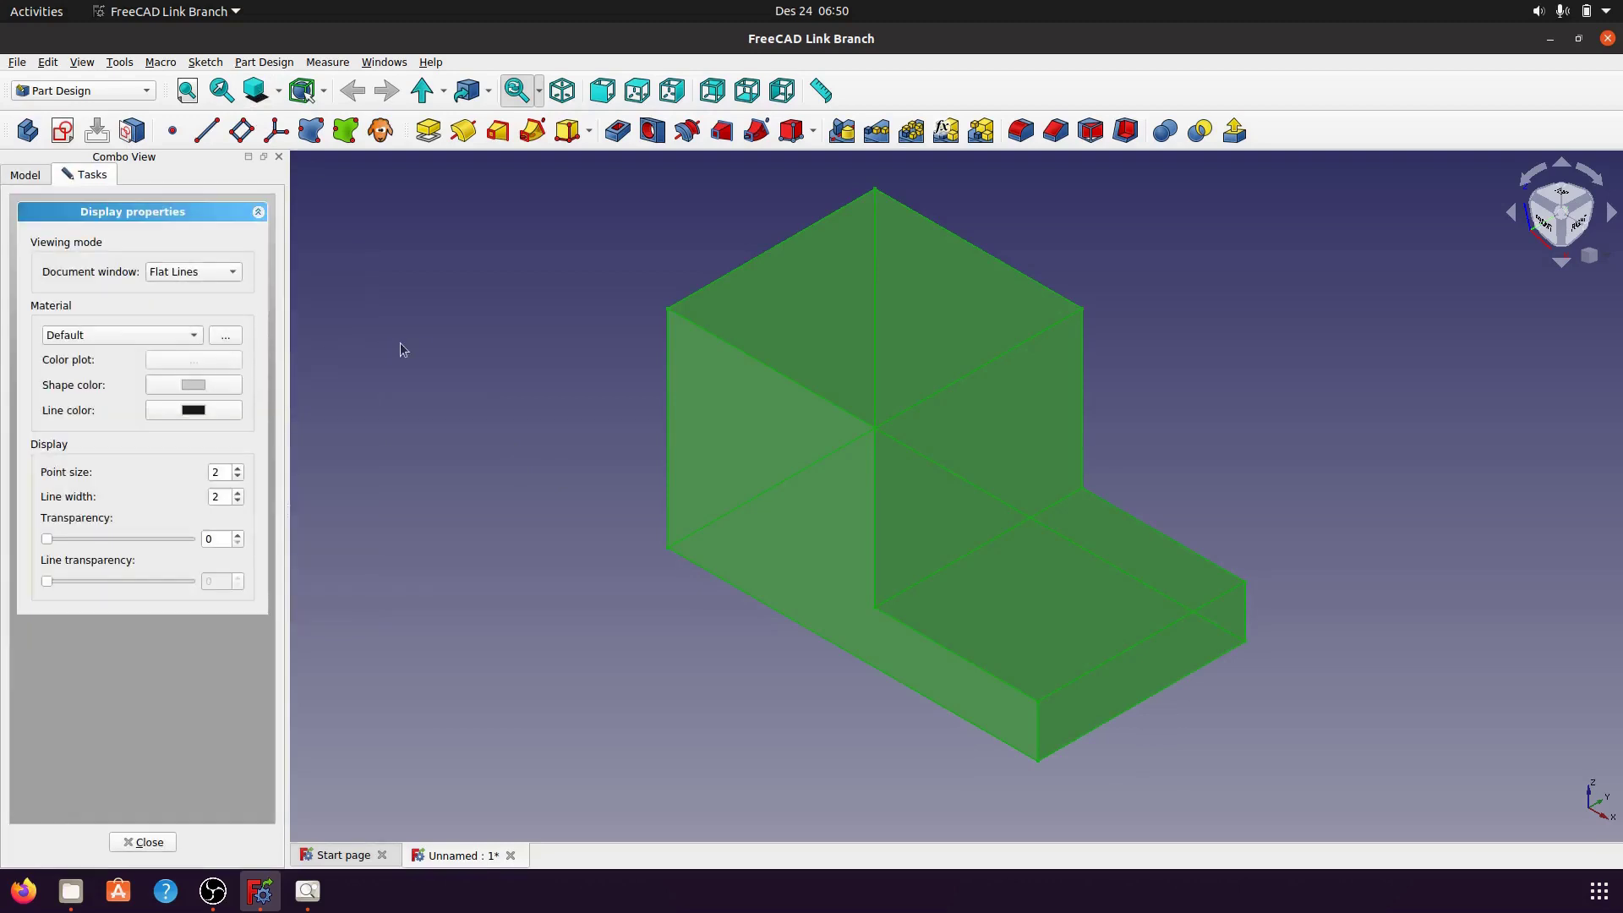
click(221, 386)
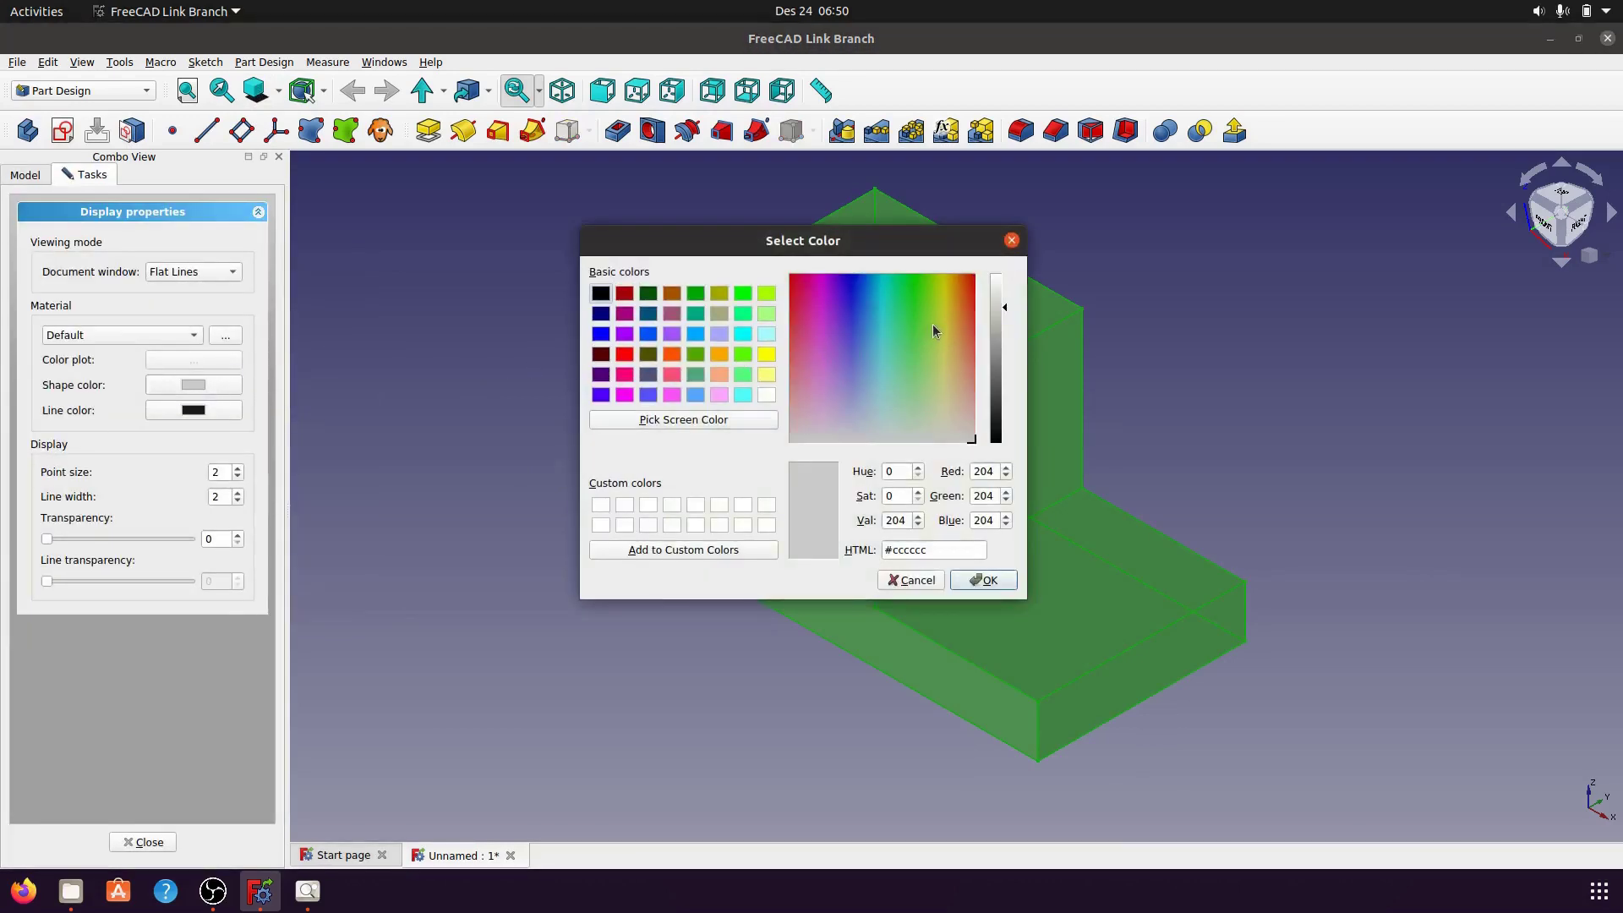
mouse_move(915, 306)
mouse_down()
mouse_move(913, 372)
mouse_move(915, 348)
mouse_up()
click(984, 582)
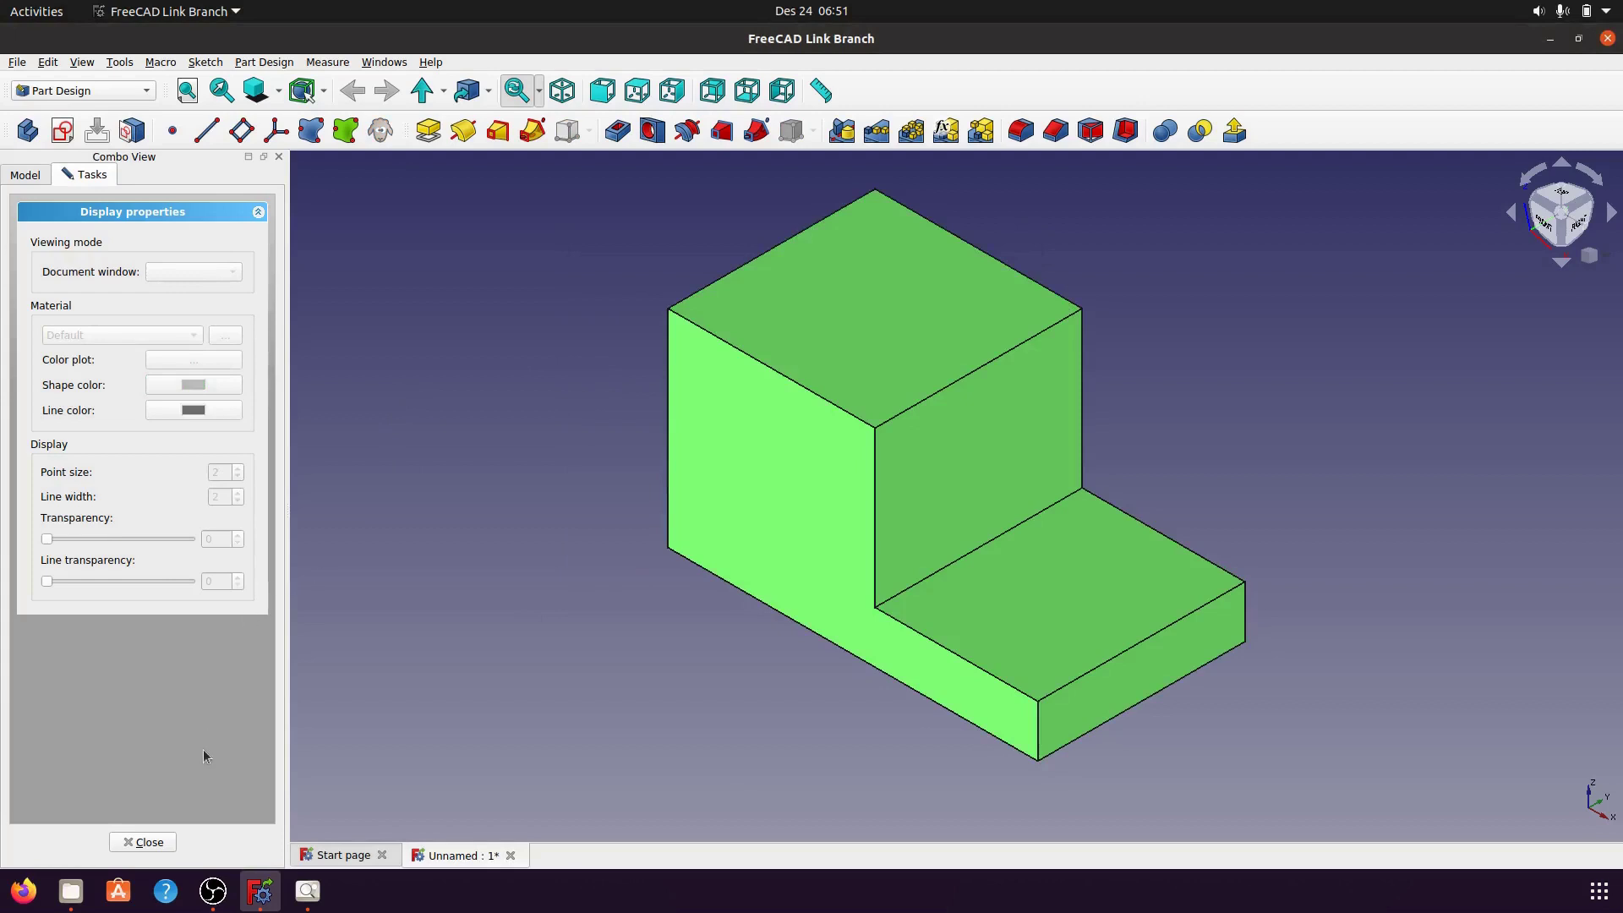
click(149, 842)
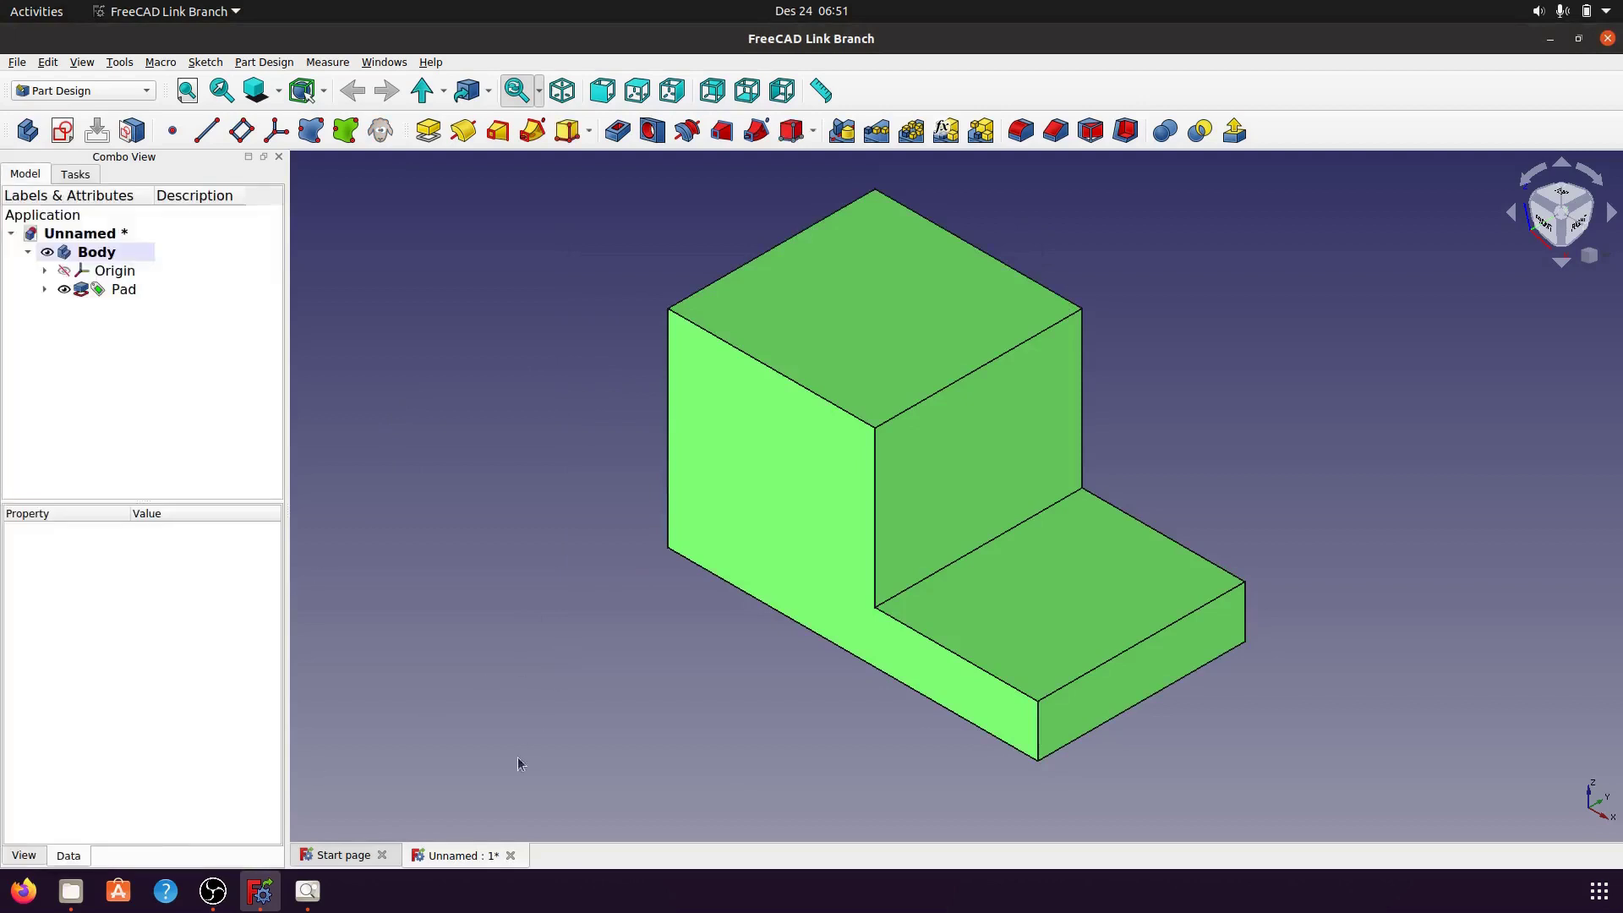
click(307, 891)
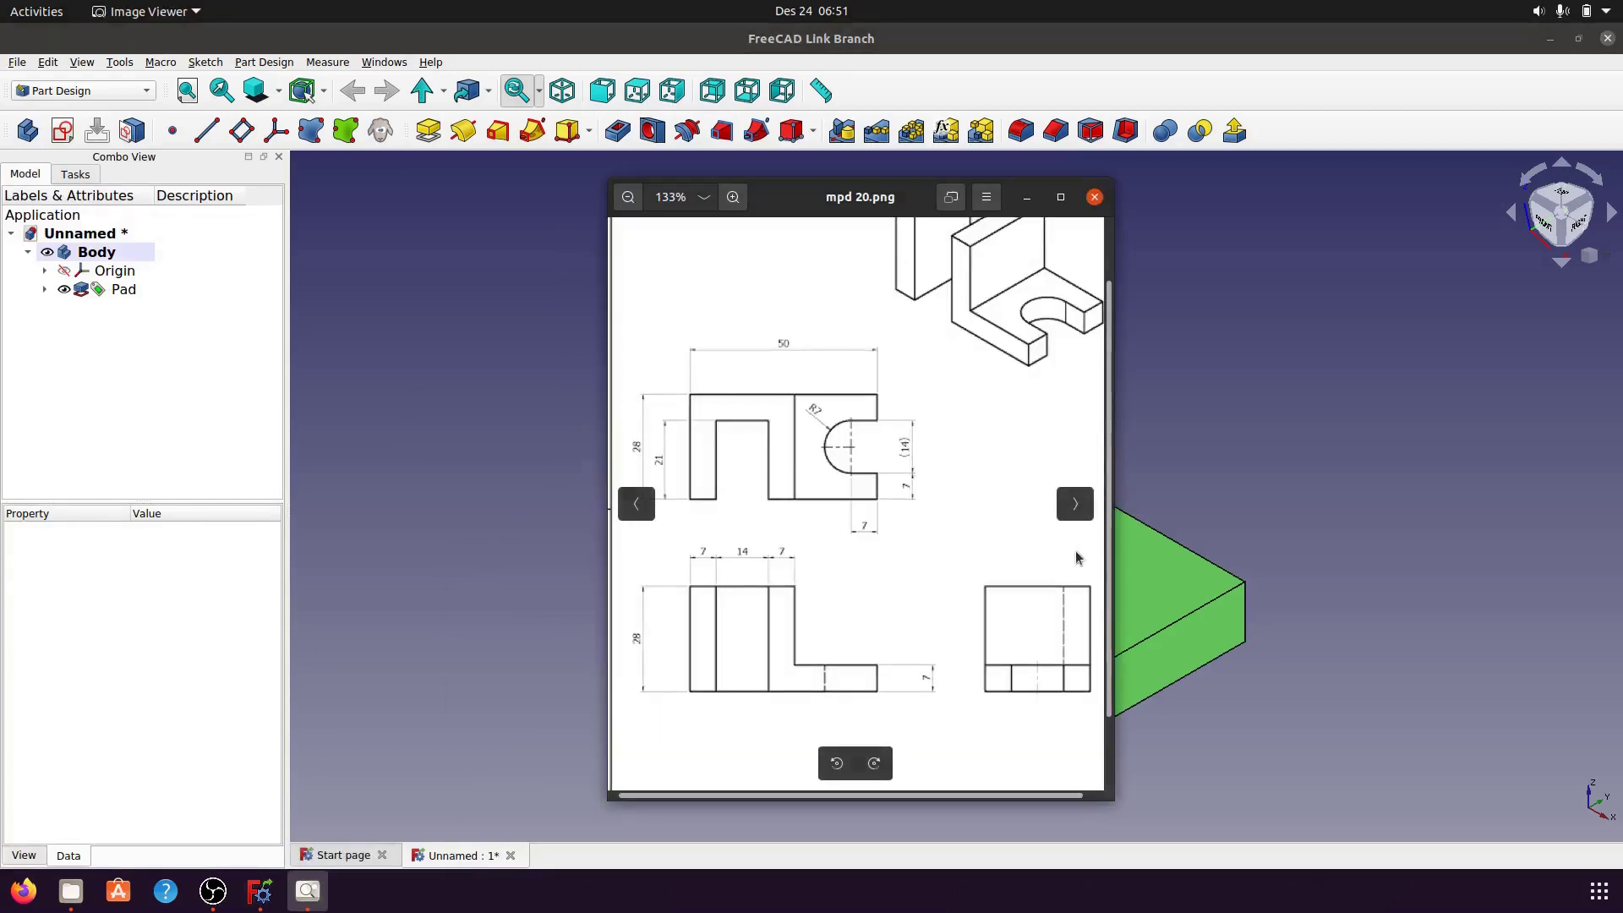
- Scroll to the isometric view of mpd 20.png, then minimize the viewer
drag(1110, 540, 1113, 438)
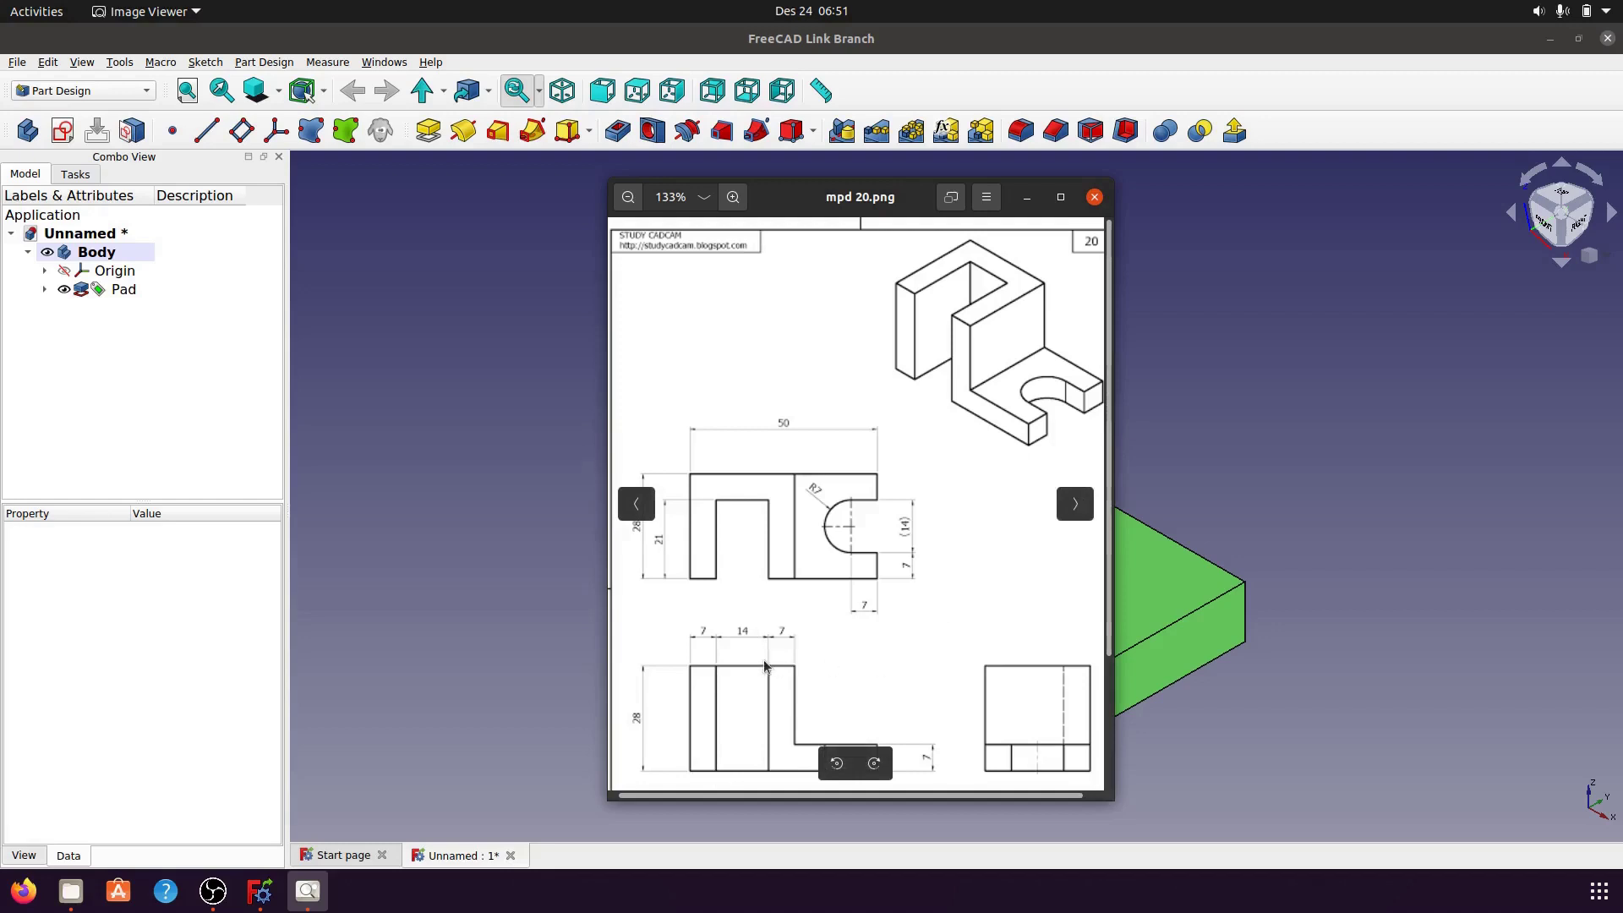
click(1026, 197)
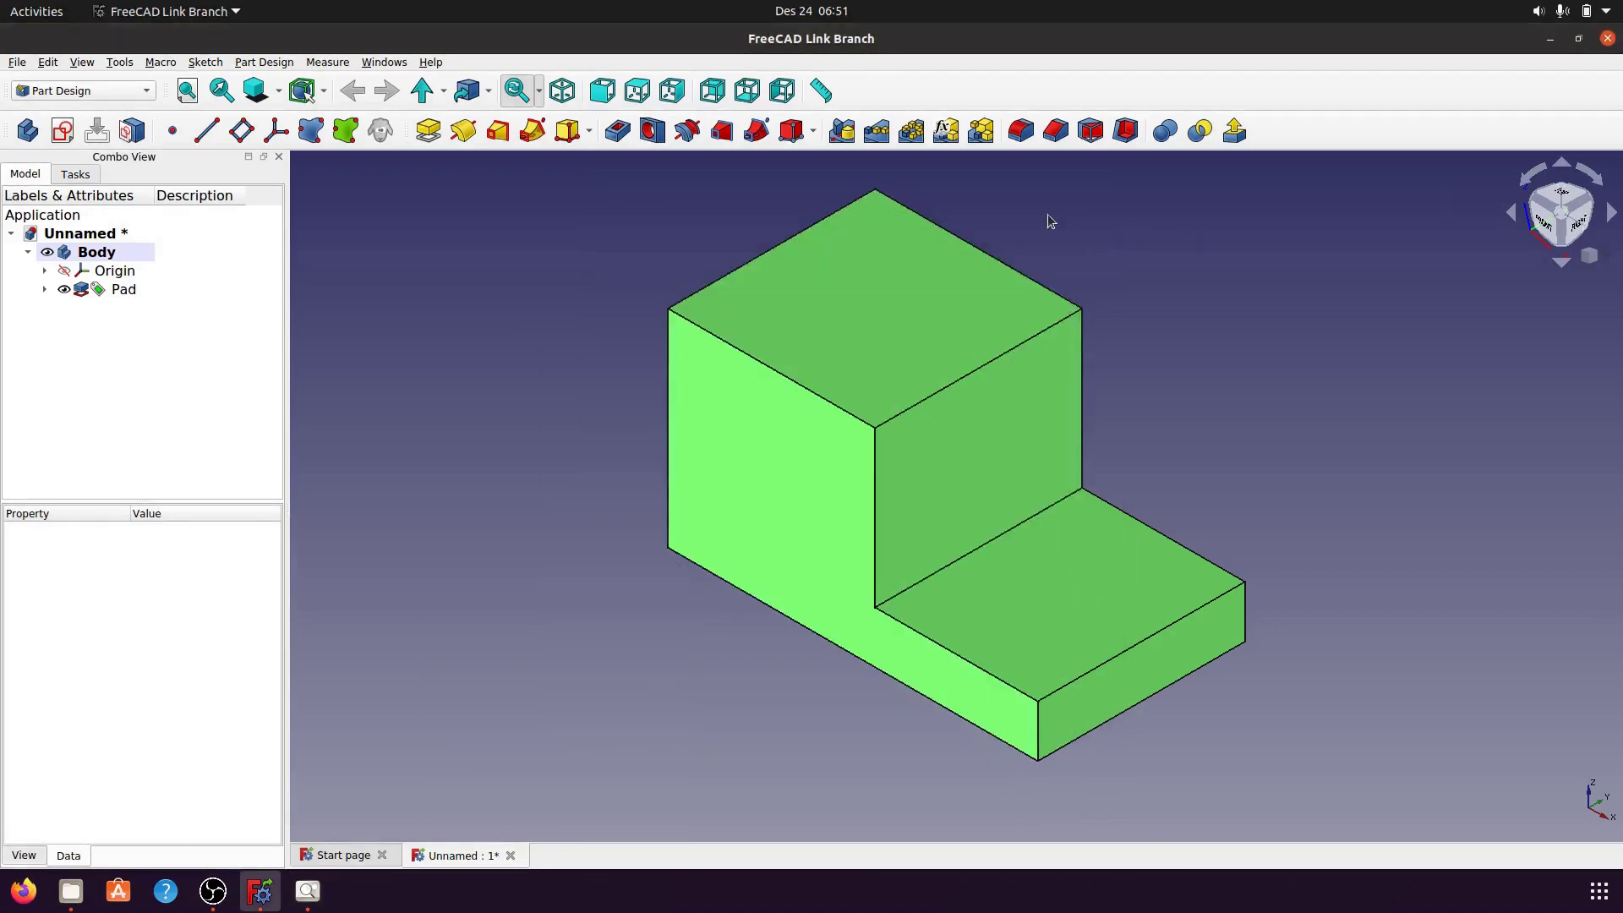
- Start a new sketch on a face of the Pad feature
click(881, 284)
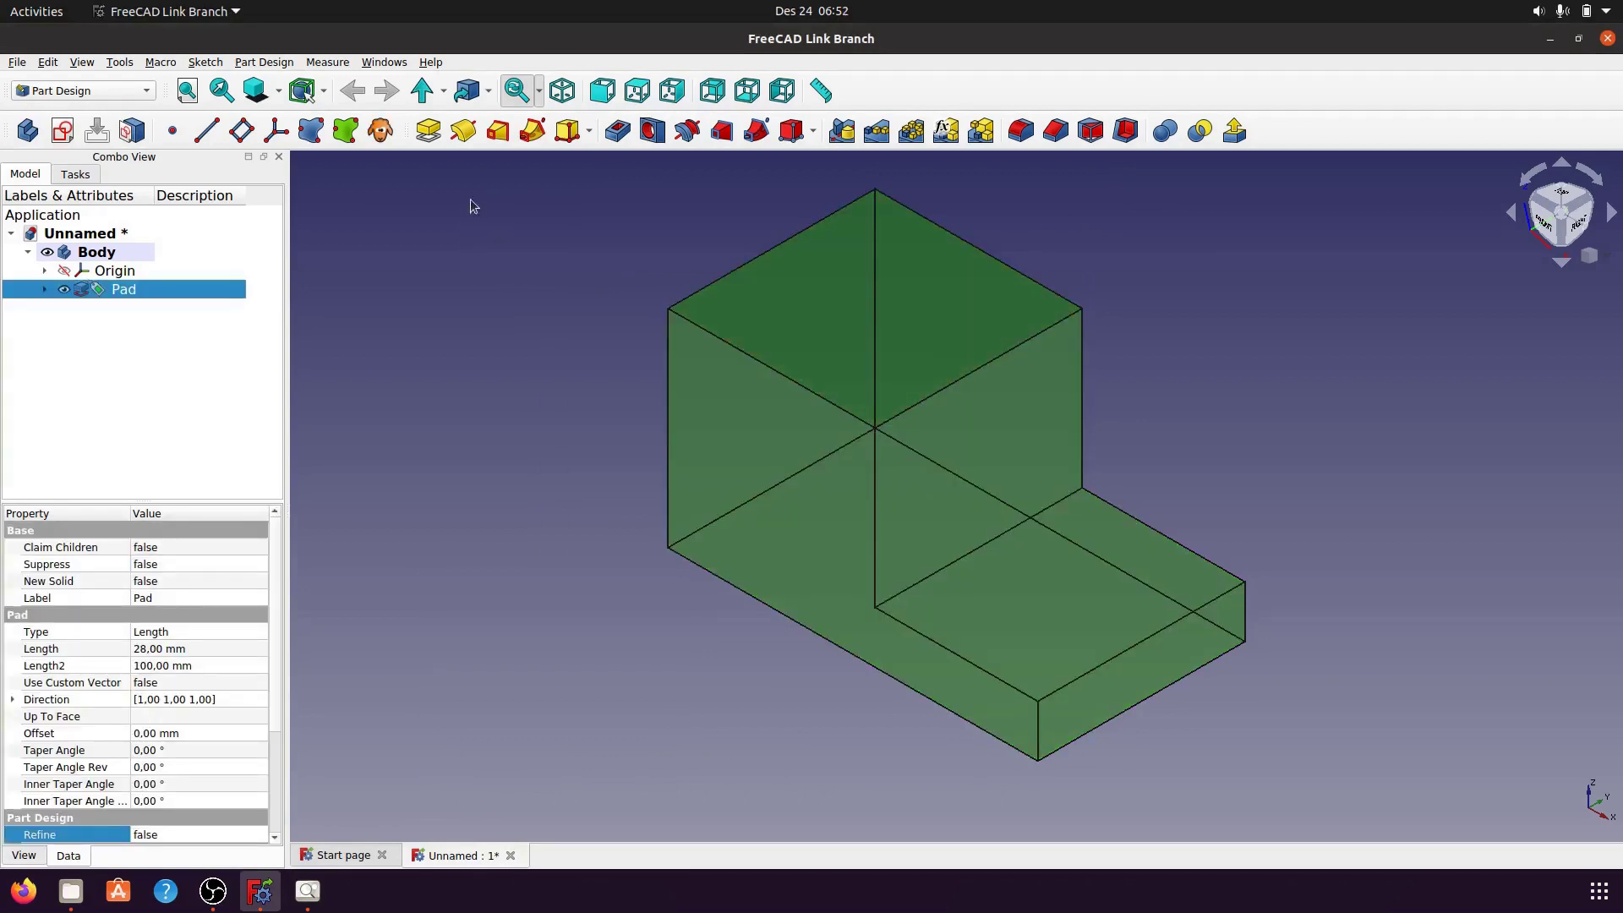
click(62, 130)
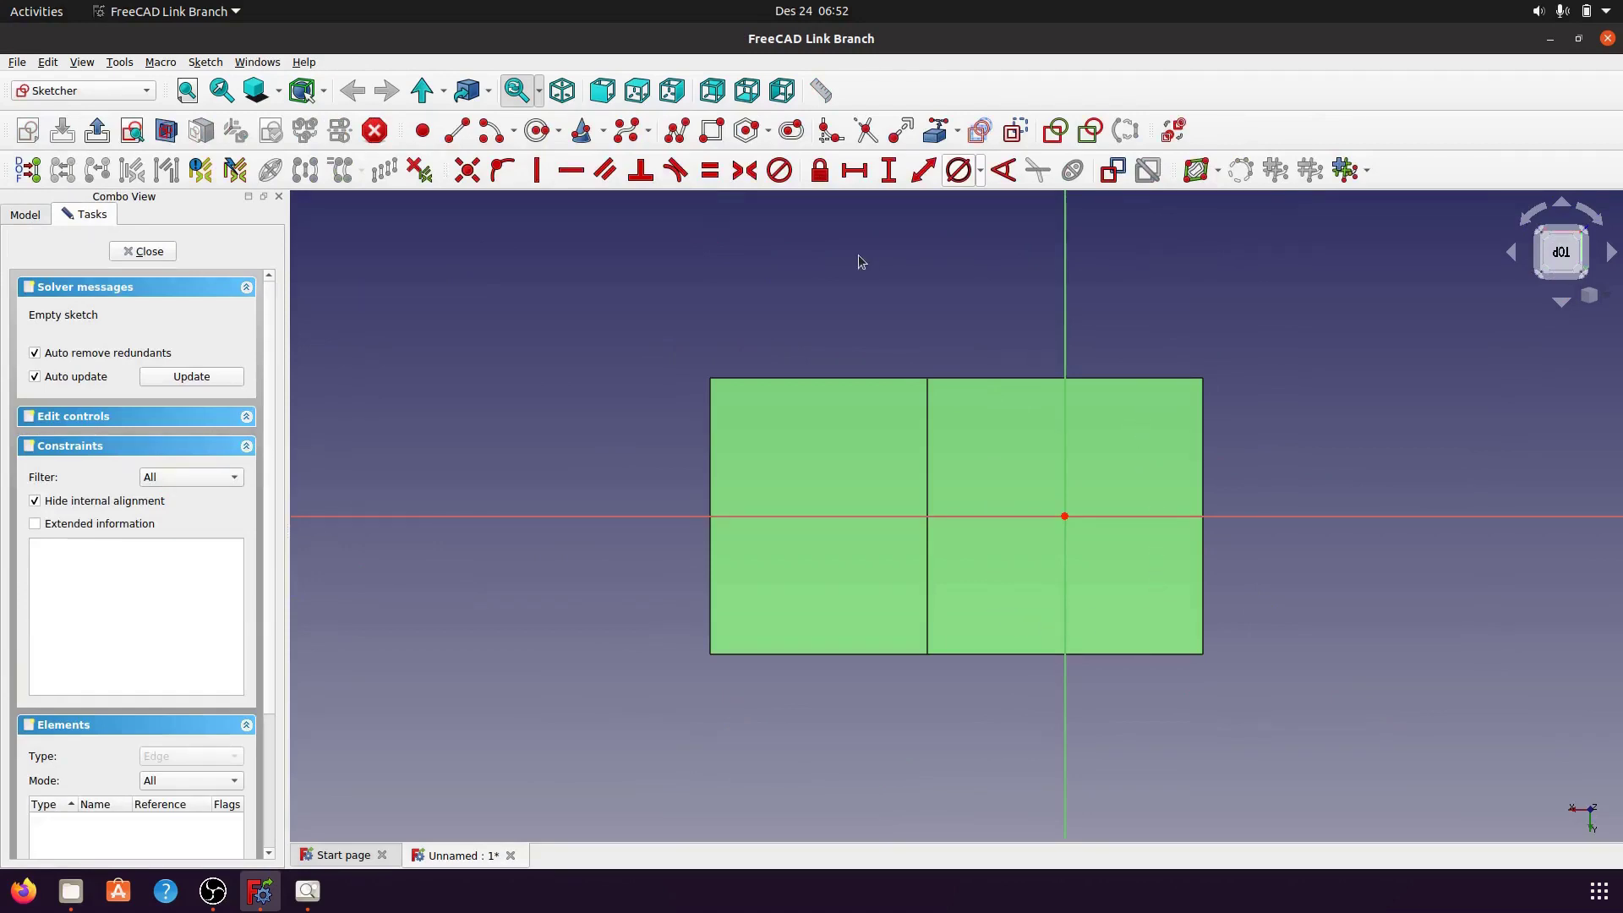
- Draw the slot rectangle and bring the pad's top edge in as external geometry
click(711, 131)
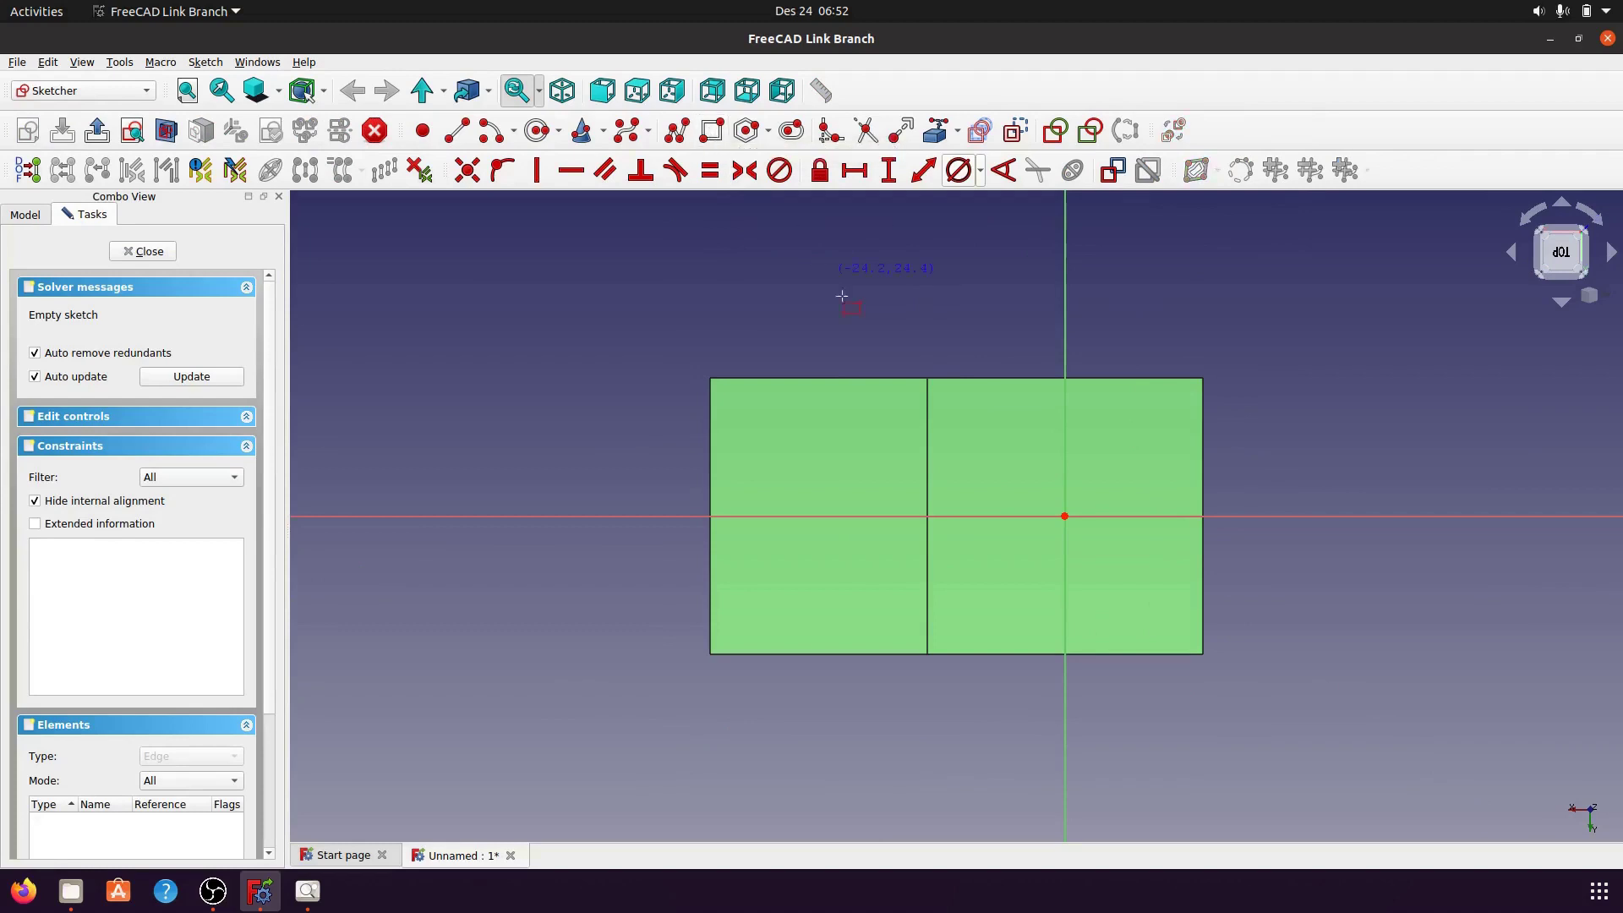
click(974, 384)
click(1156, 610)
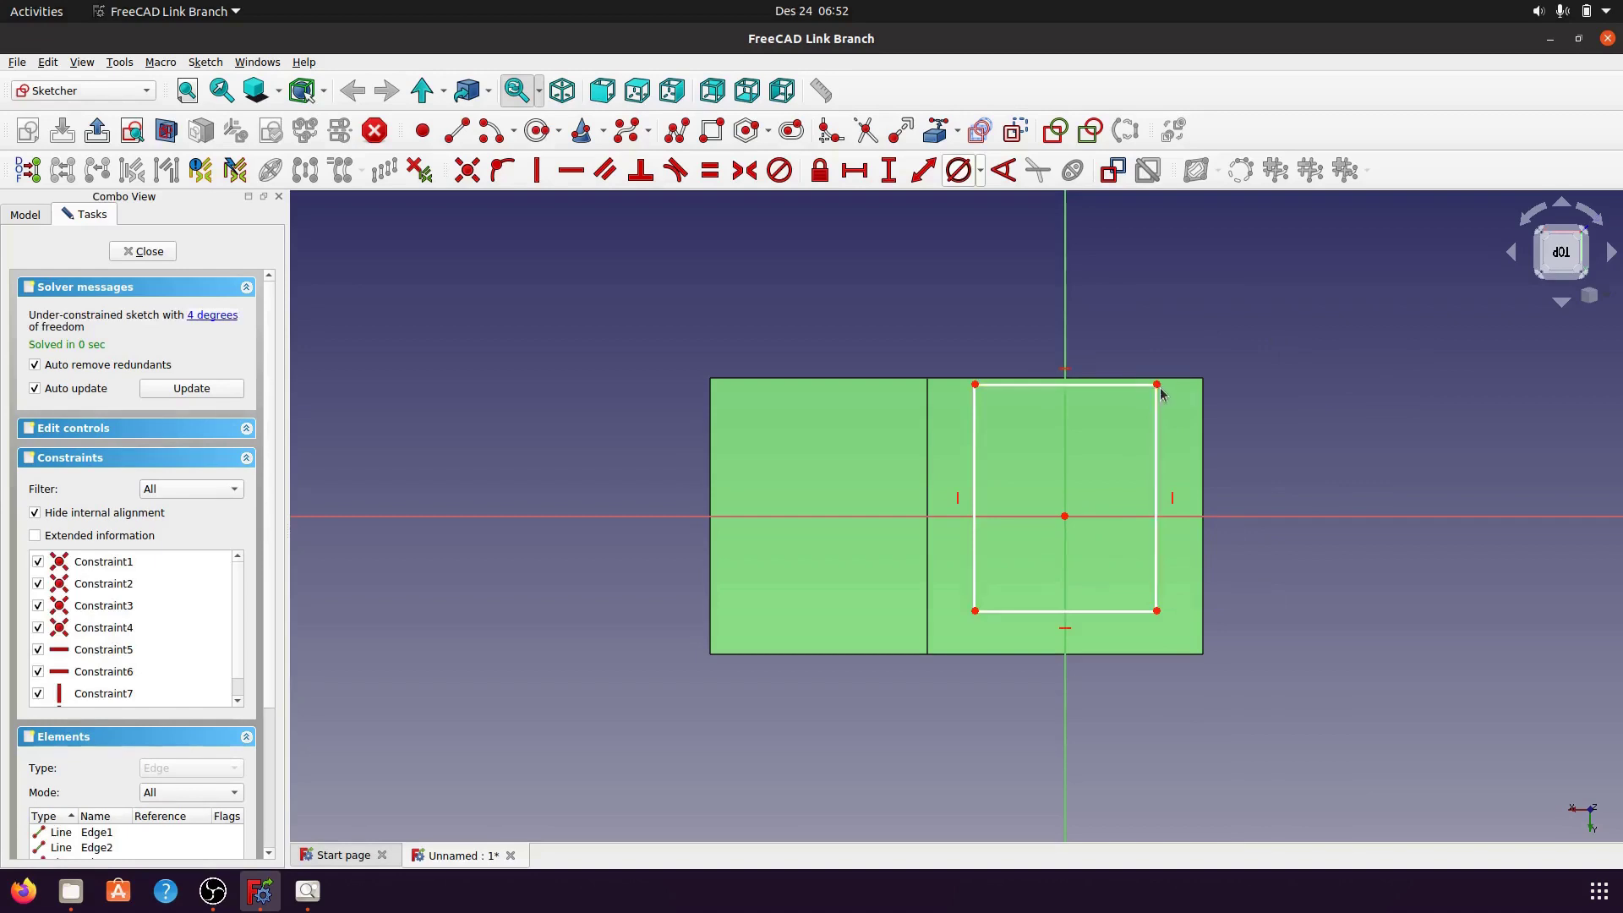
click(936, 137)
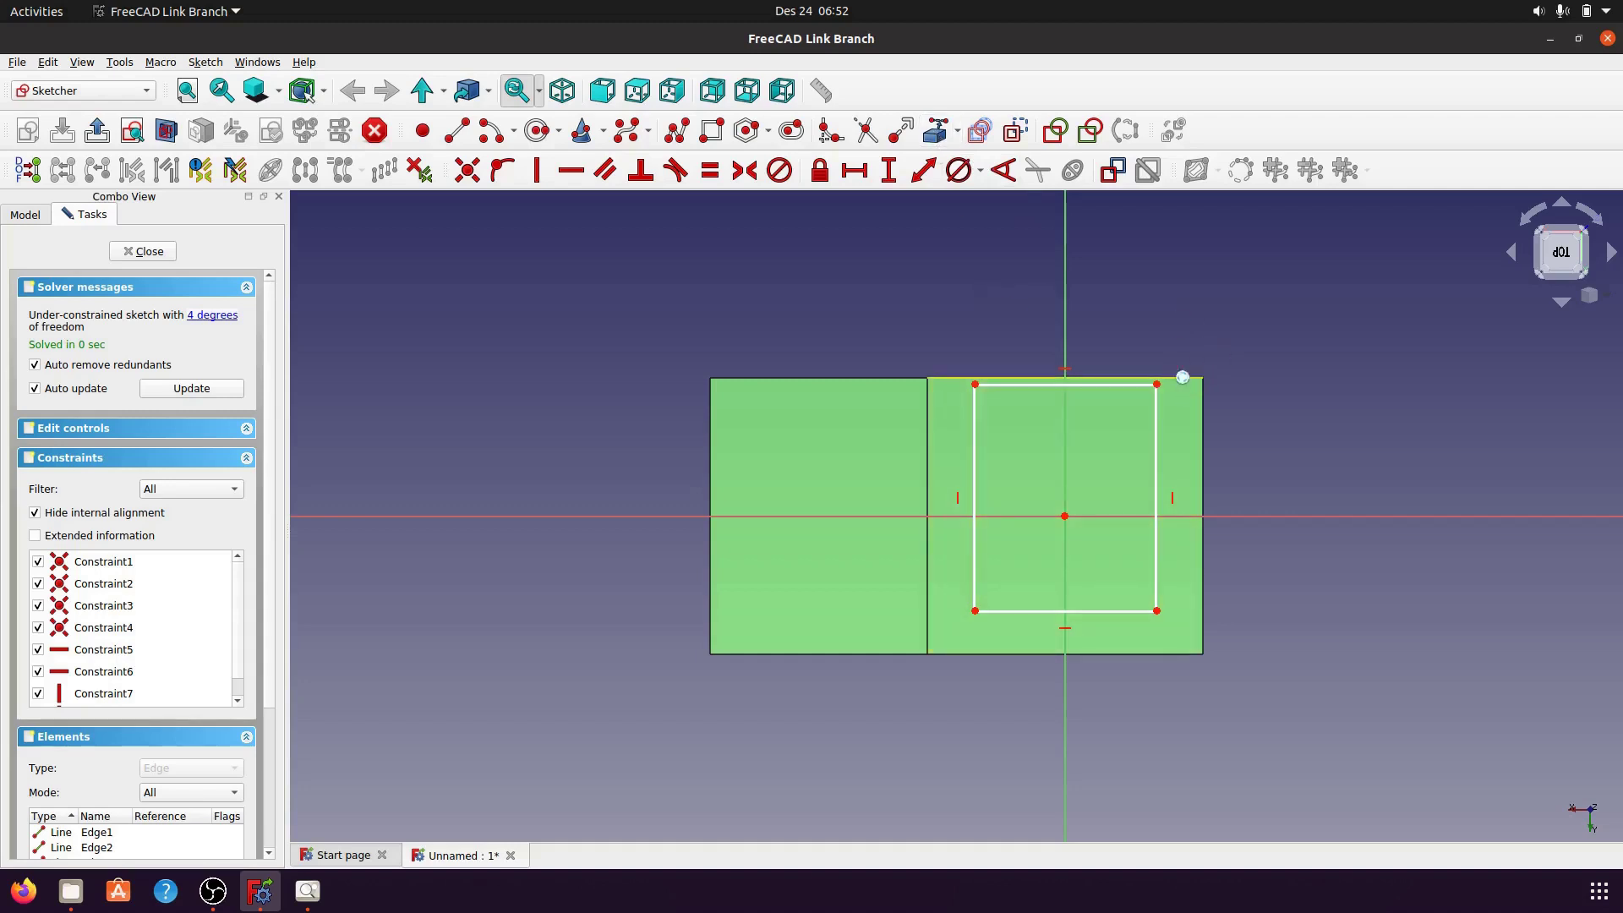
click(1181, 376)
right_click(1160, 305)
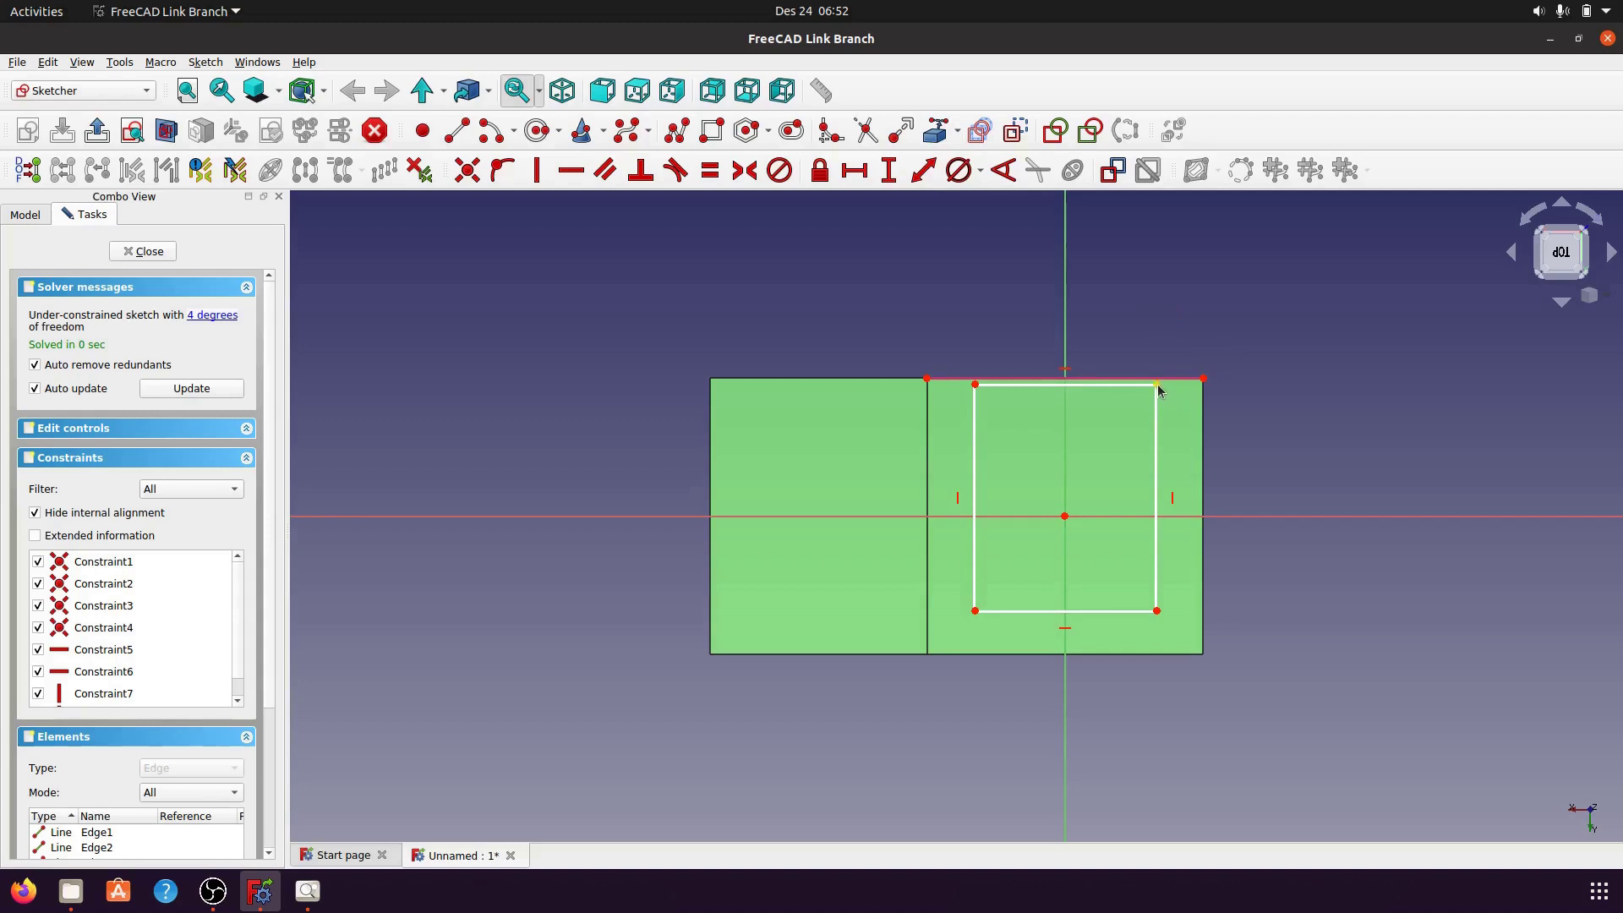
- Put the rectangle's top on the pad's top edge and make its top corners symmetric about the vertical axis
click(1158, 385)
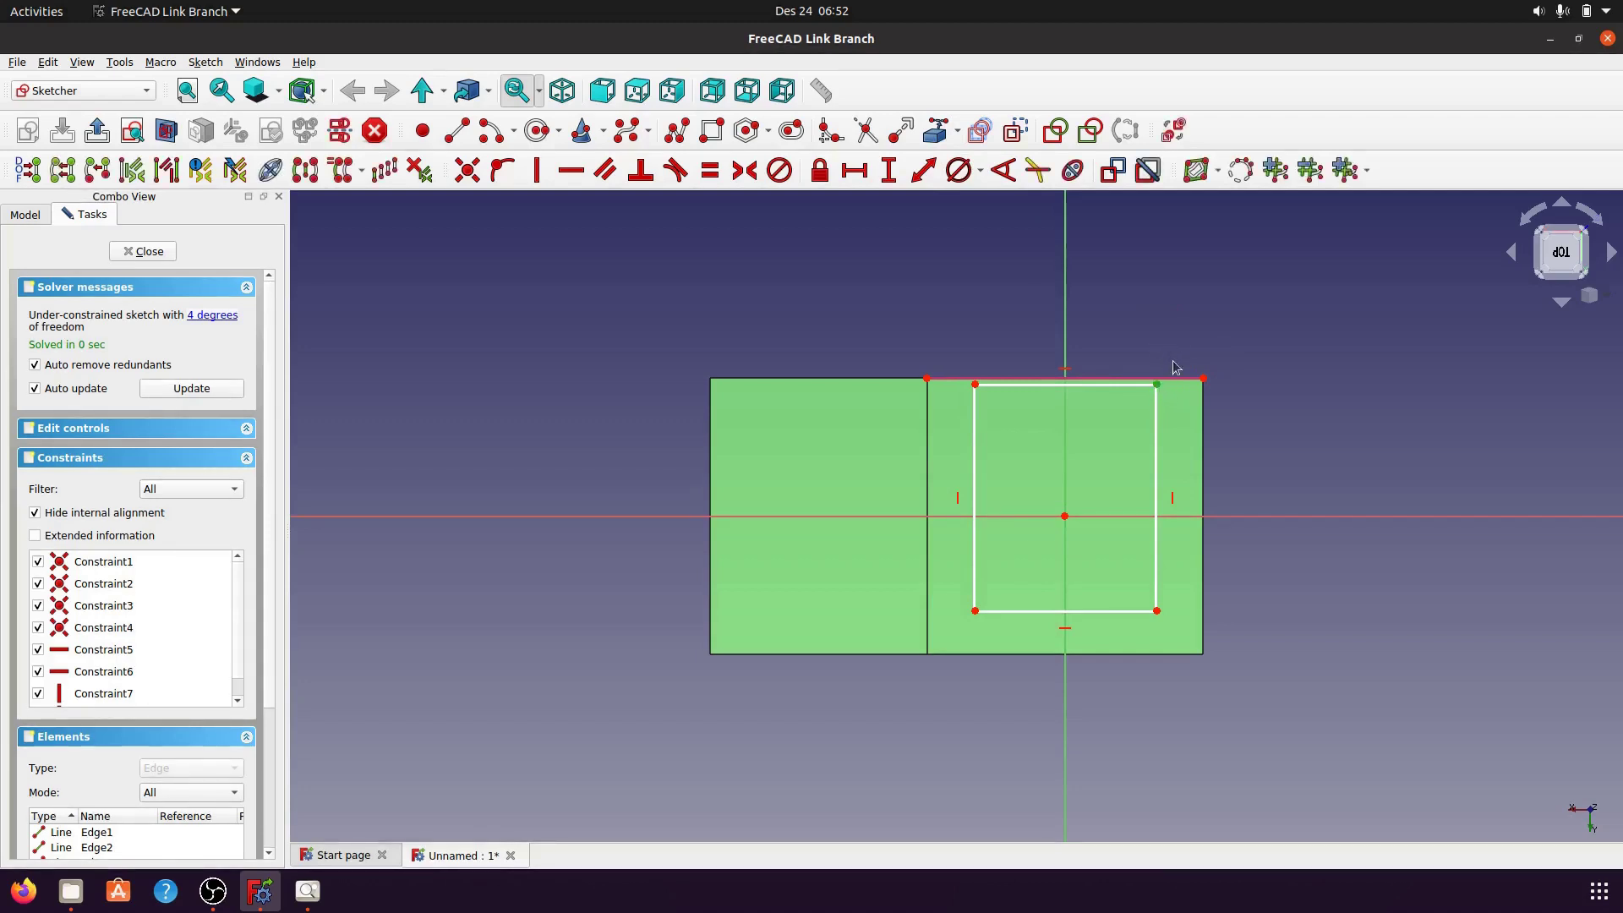
click(1174, 380)
click(502, 170)
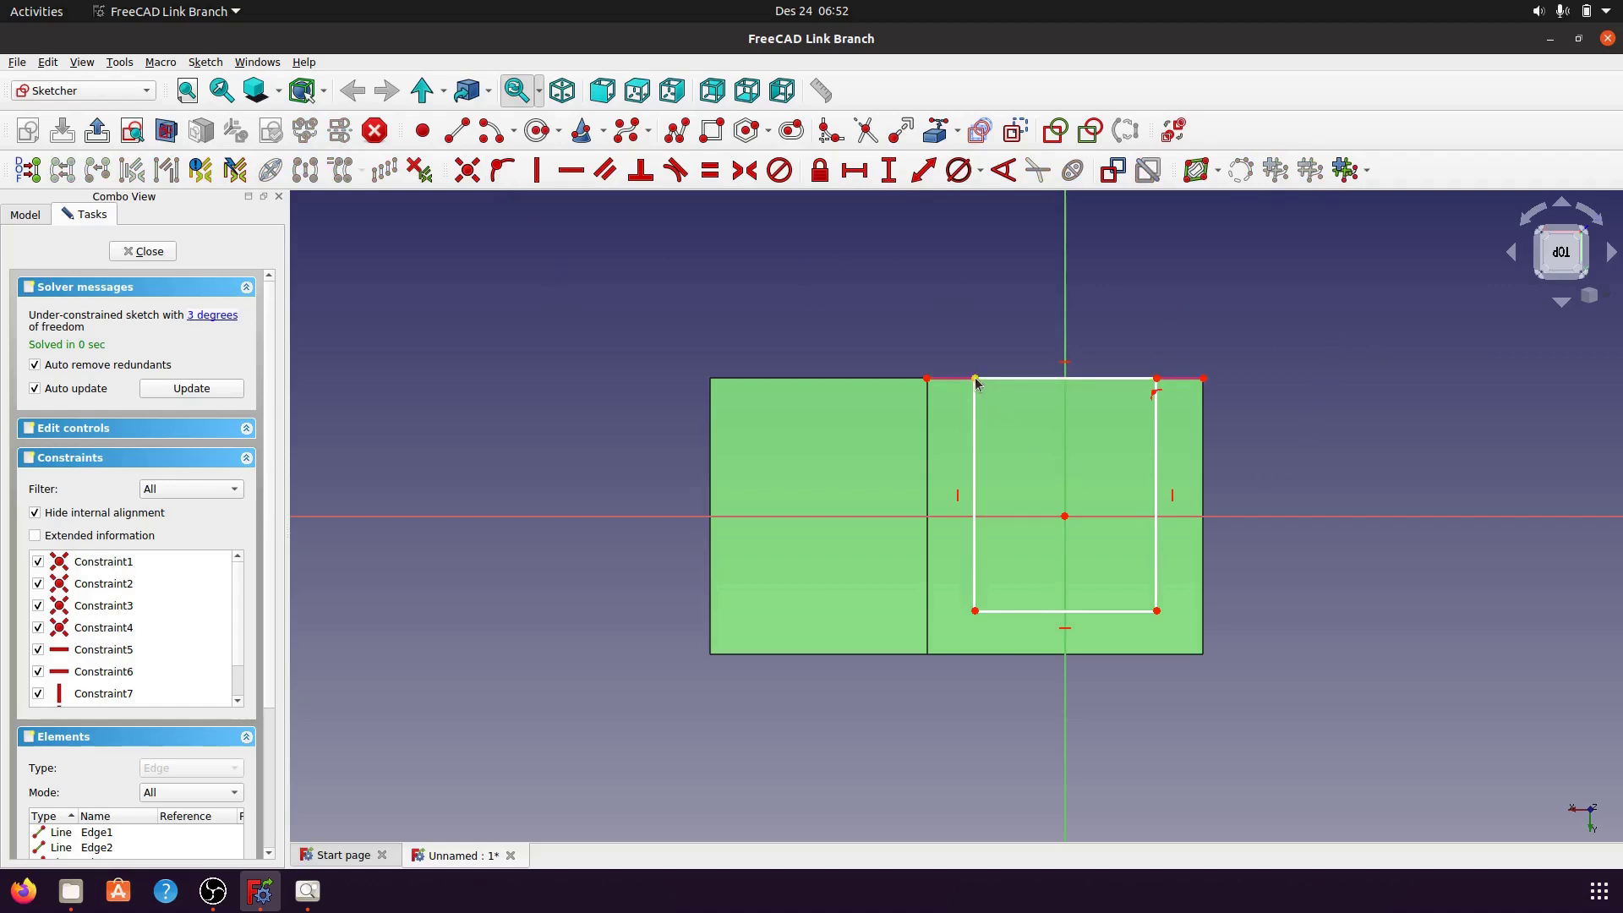
click(976, 379)
click(1157, 378)
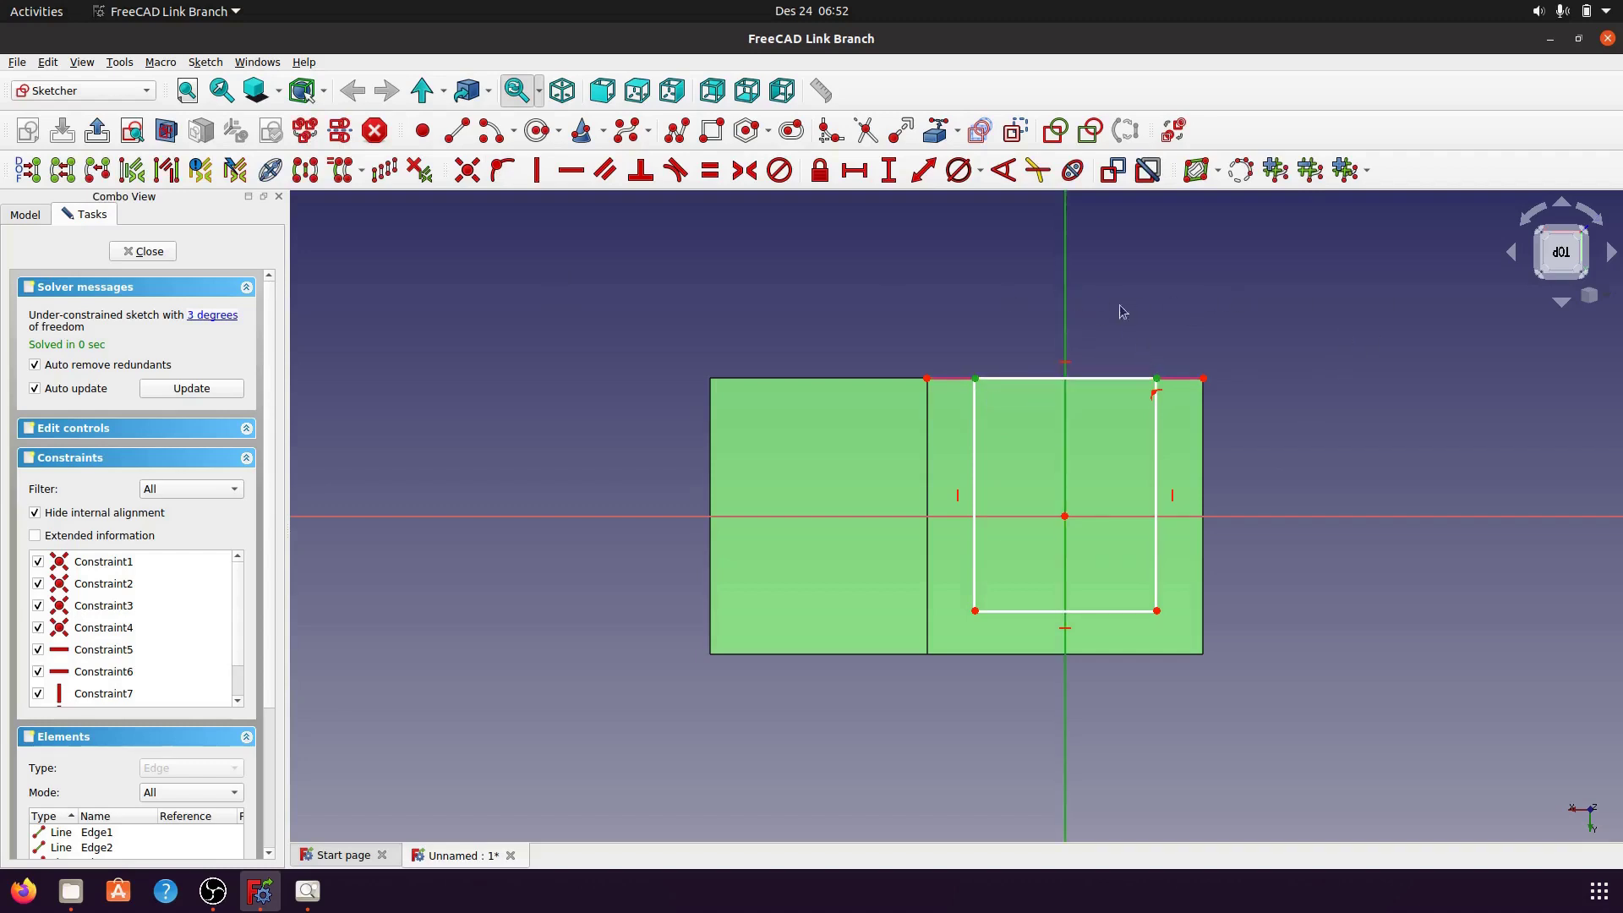
click(745, 170)
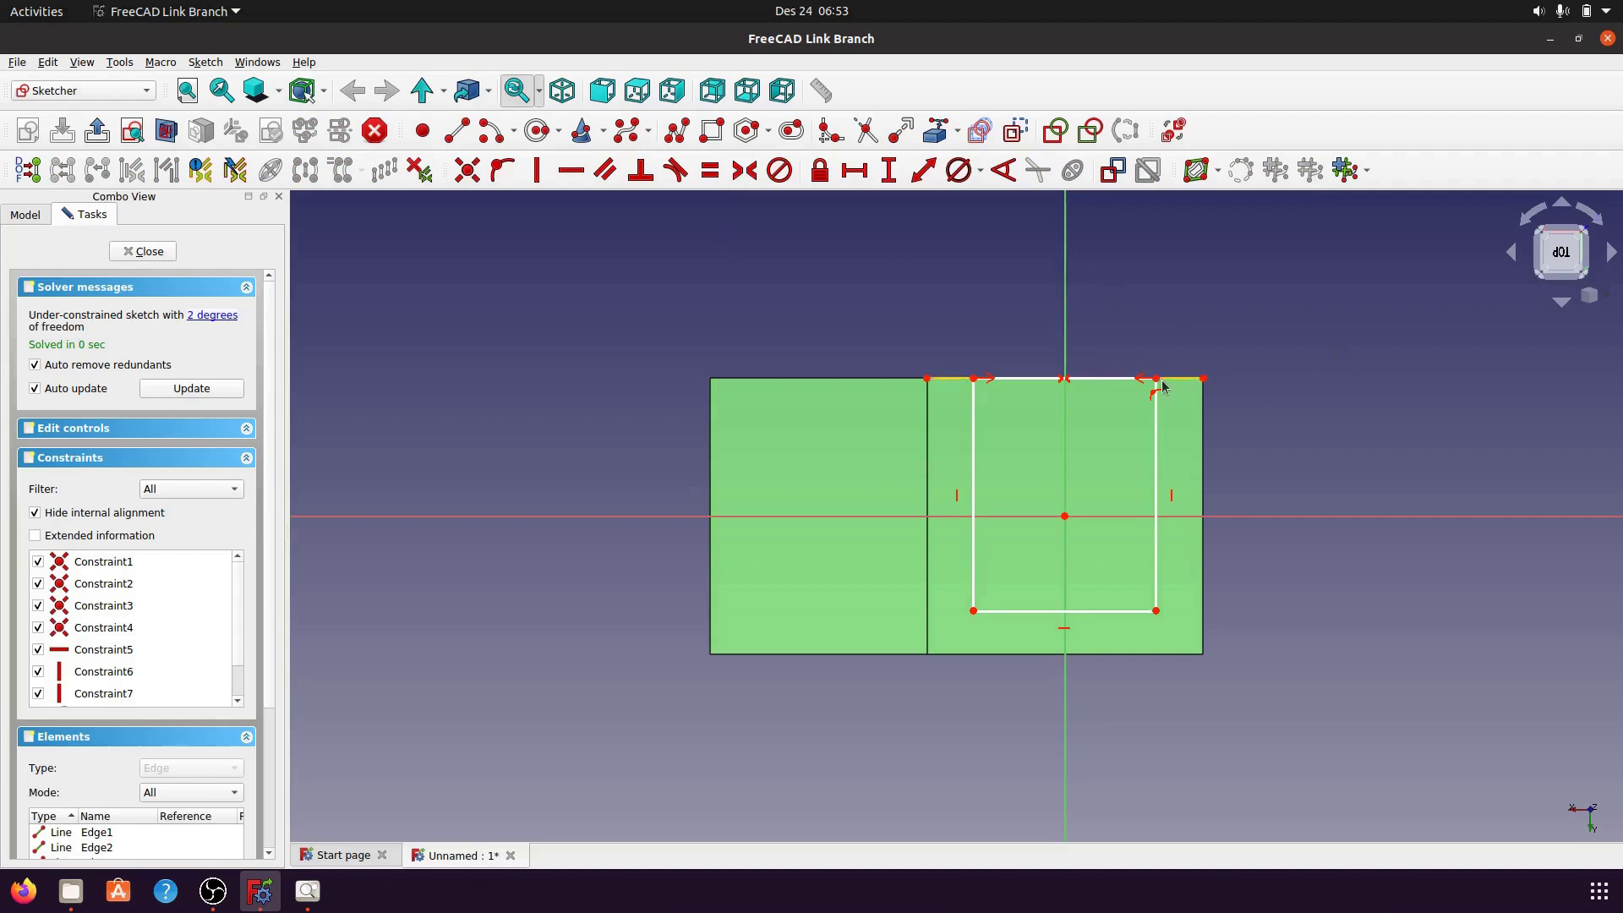
click(1156, 378)
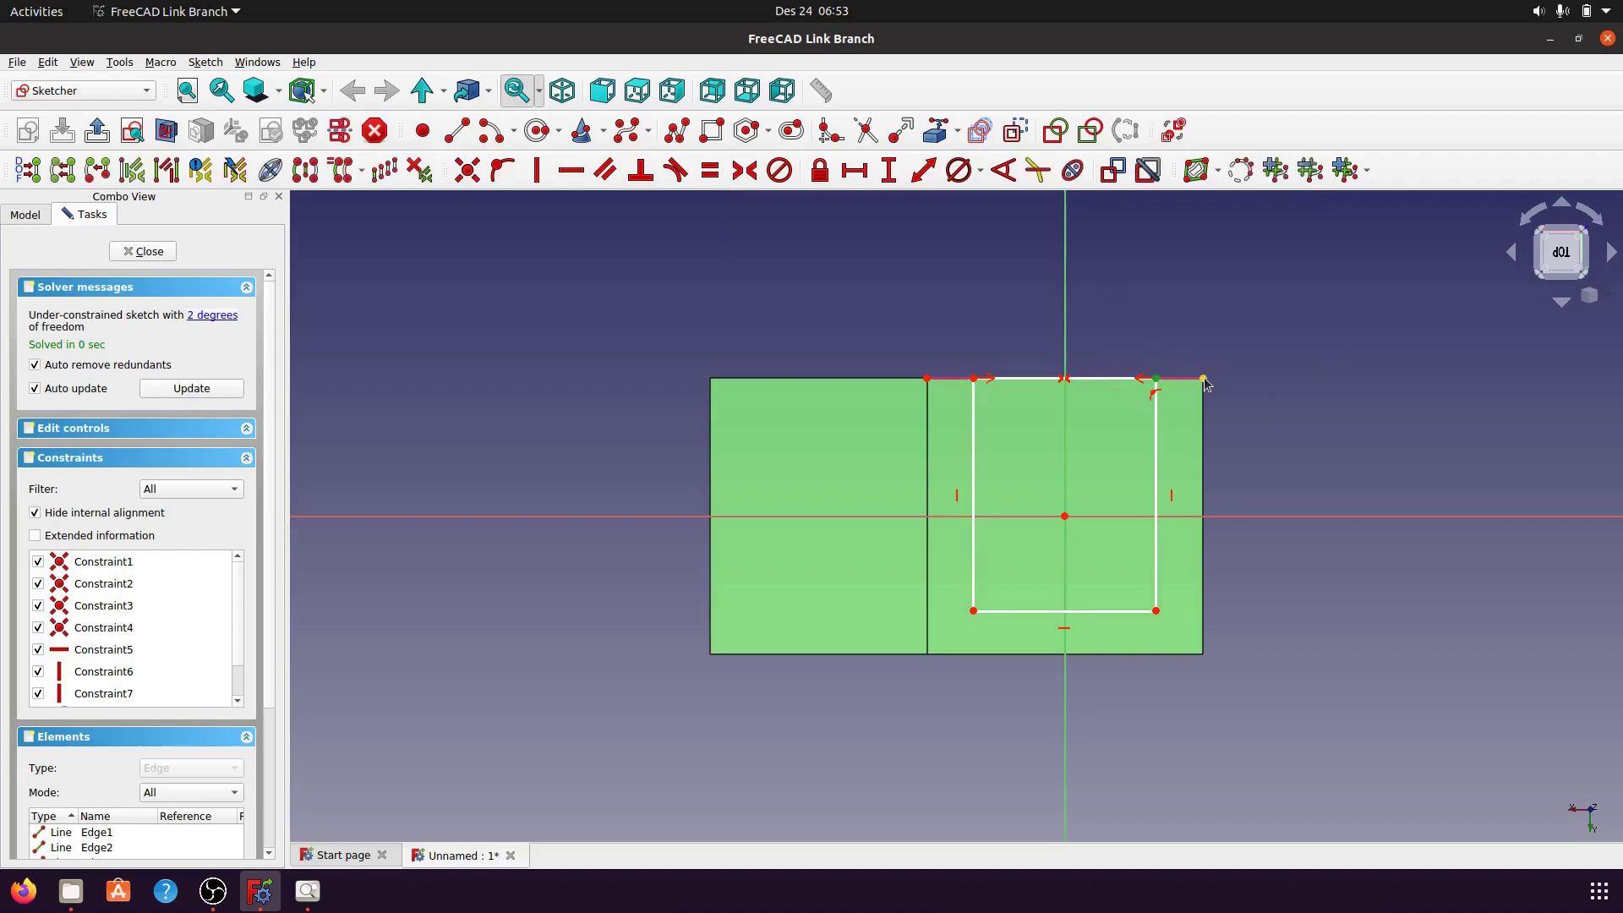
click(1204, 378)
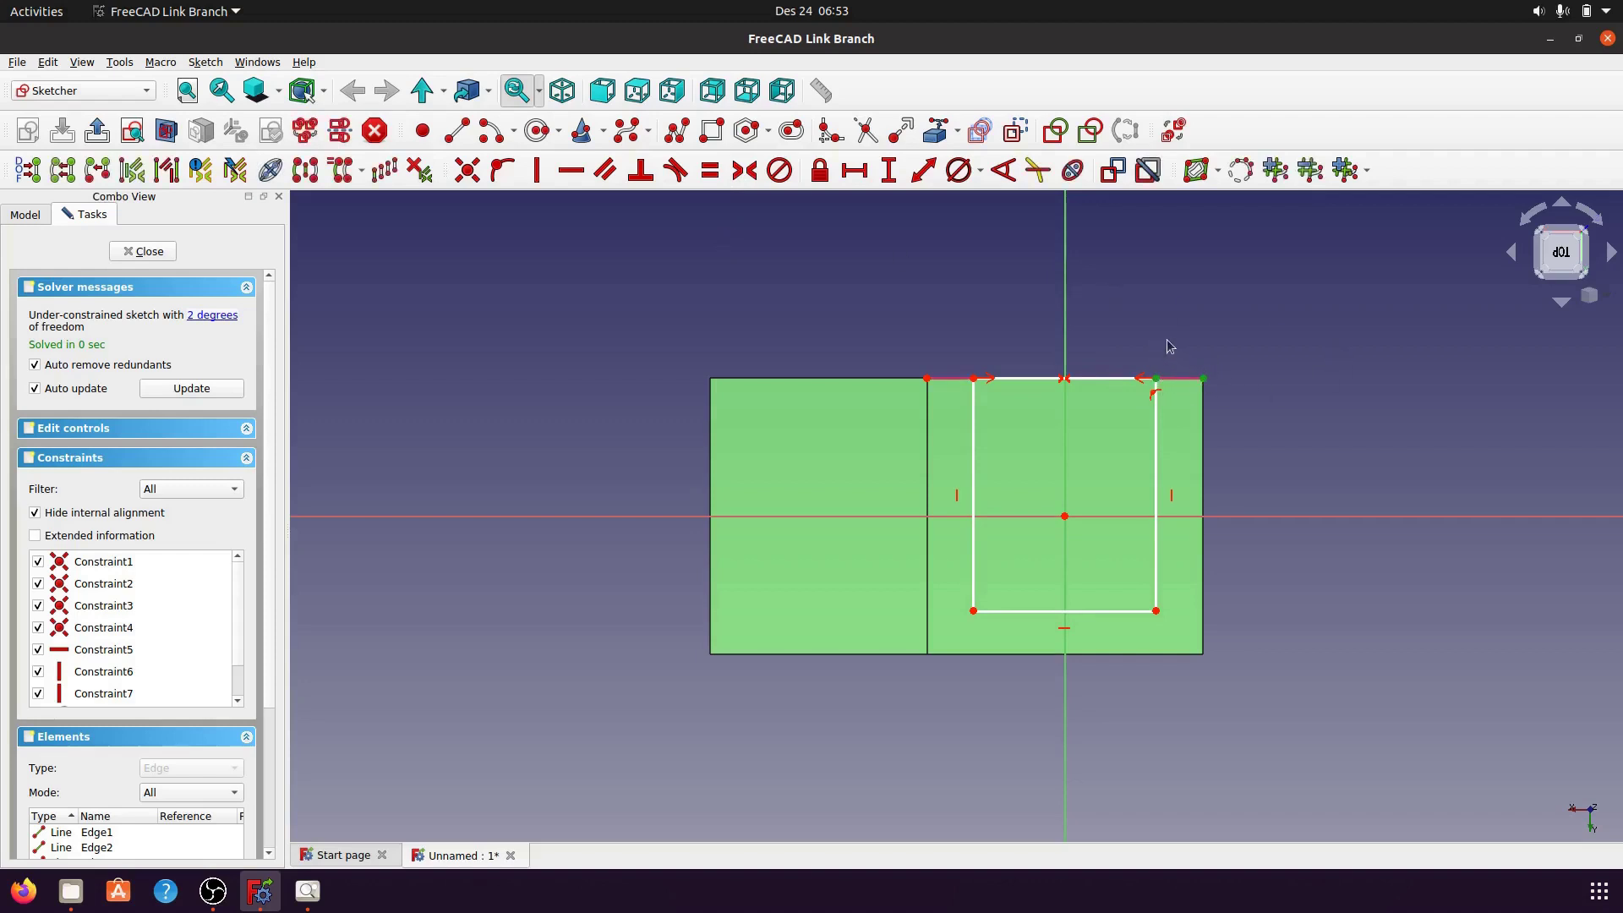
- Set the rectangle 7 mm in from the part's right edge, discarding a conflicting 14 mm width
click(924, 170)
text(7)
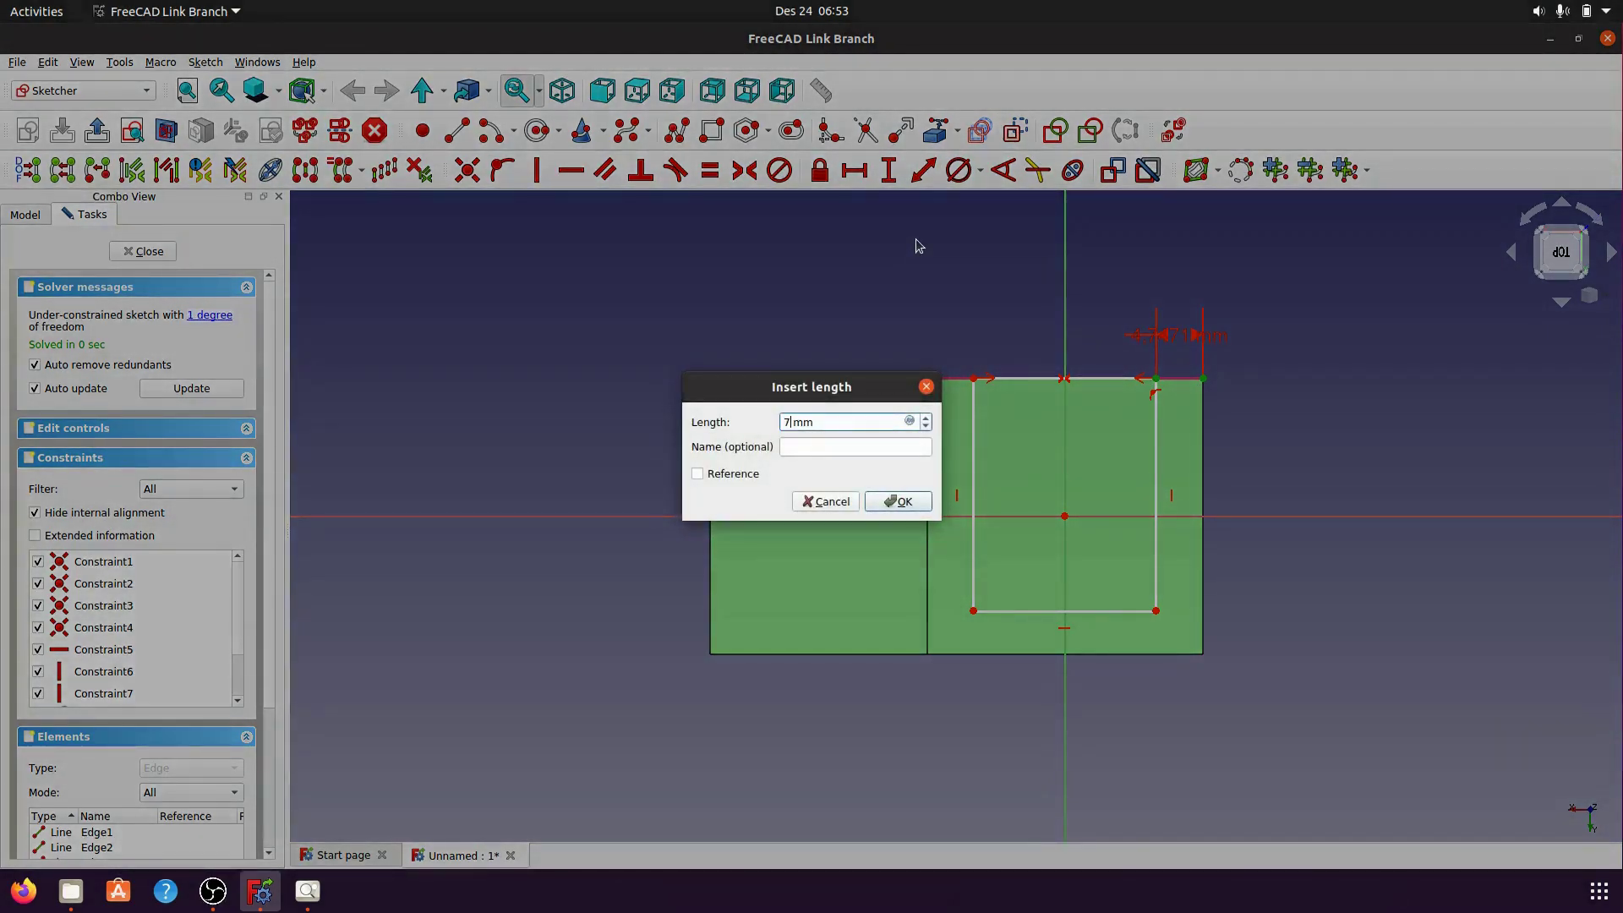
click(918, 501)
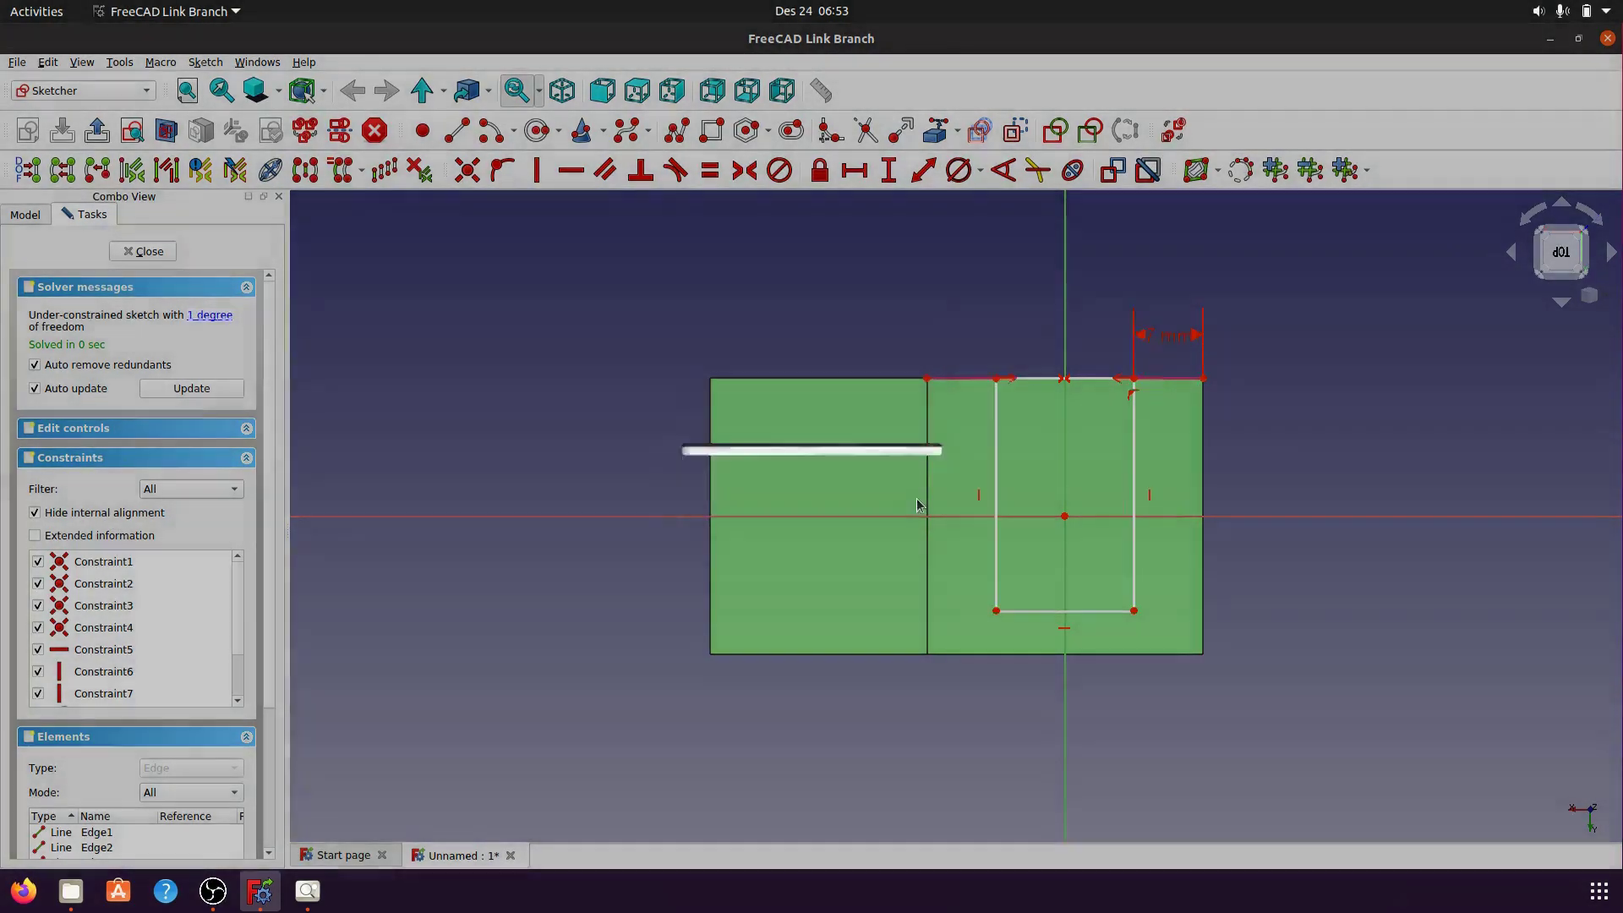
click(1039, 385)
click(923, 170)
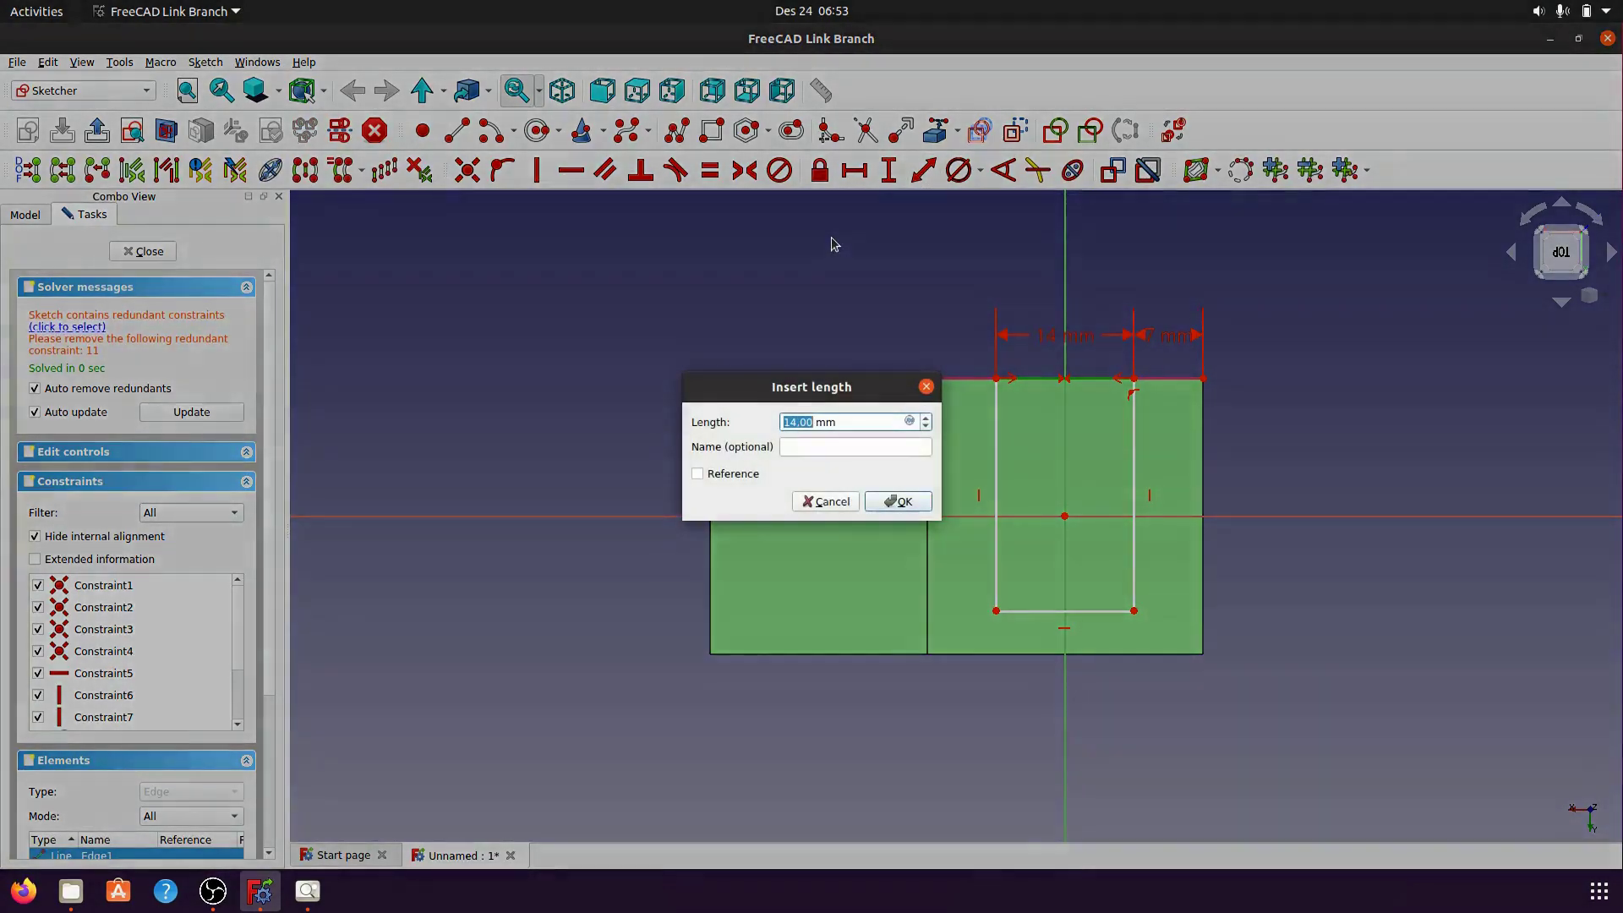
click(909, 503)
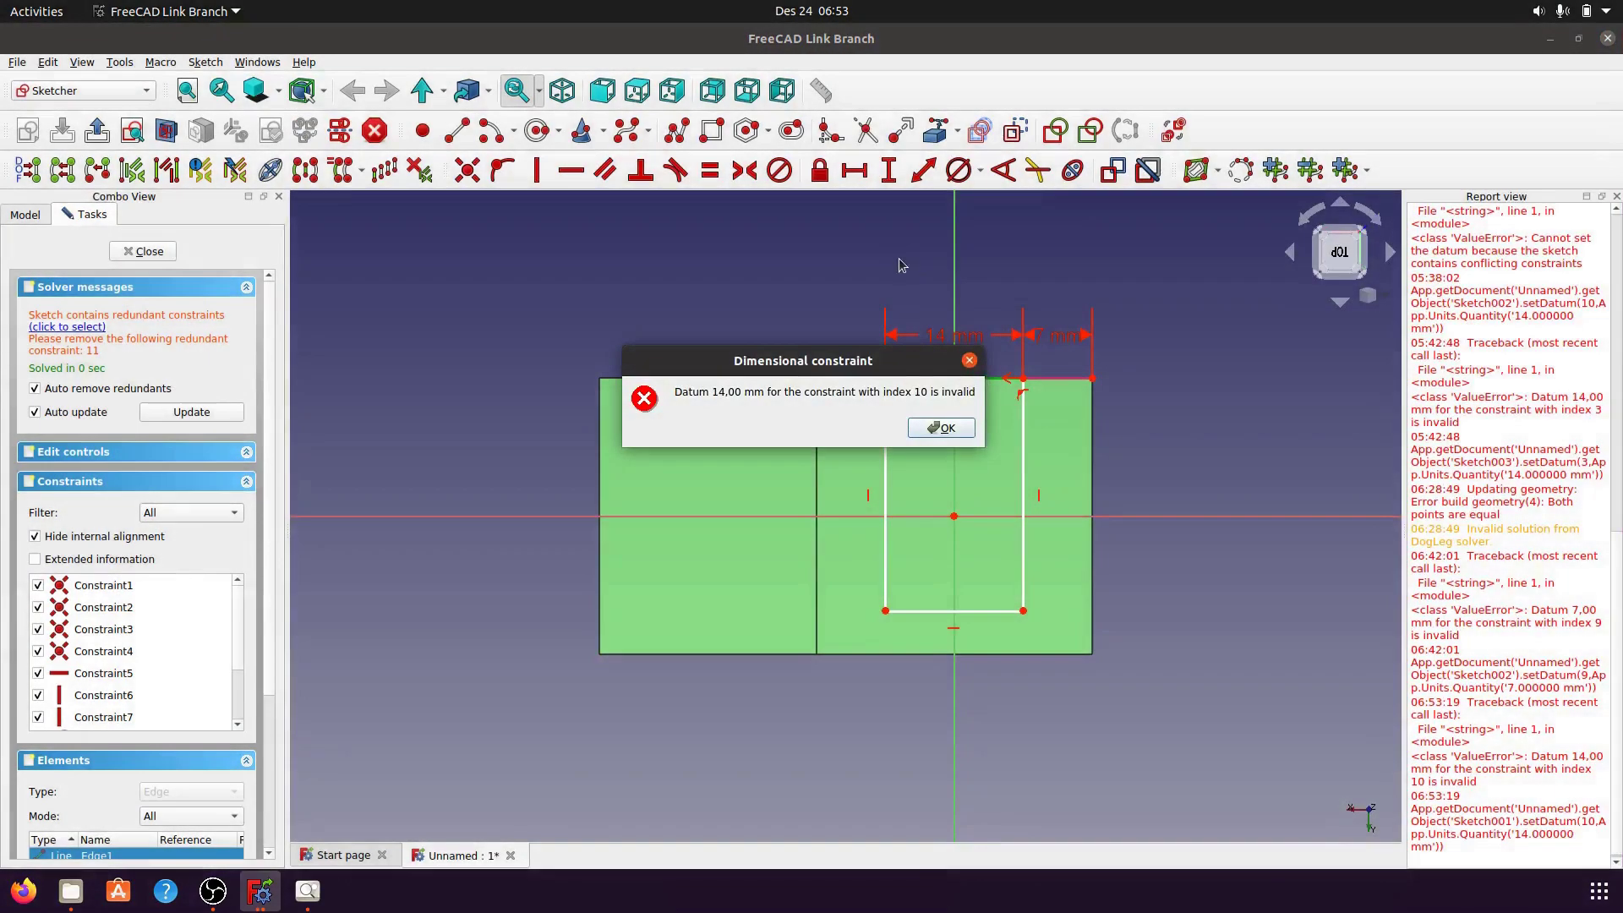
click(942, 428)
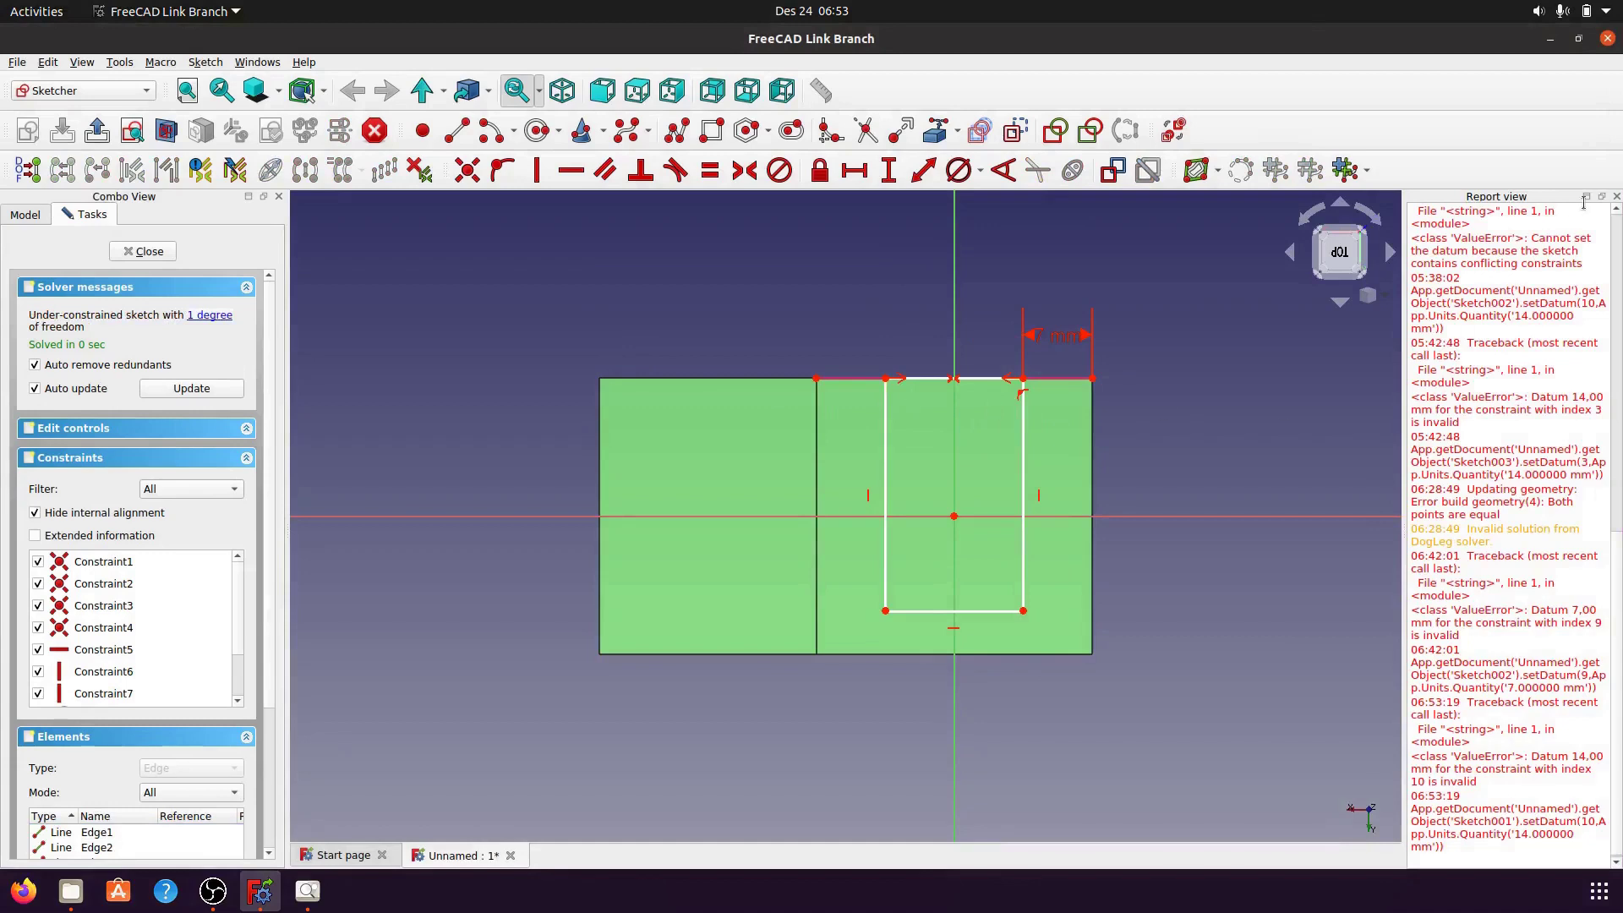
click(1617, 197)
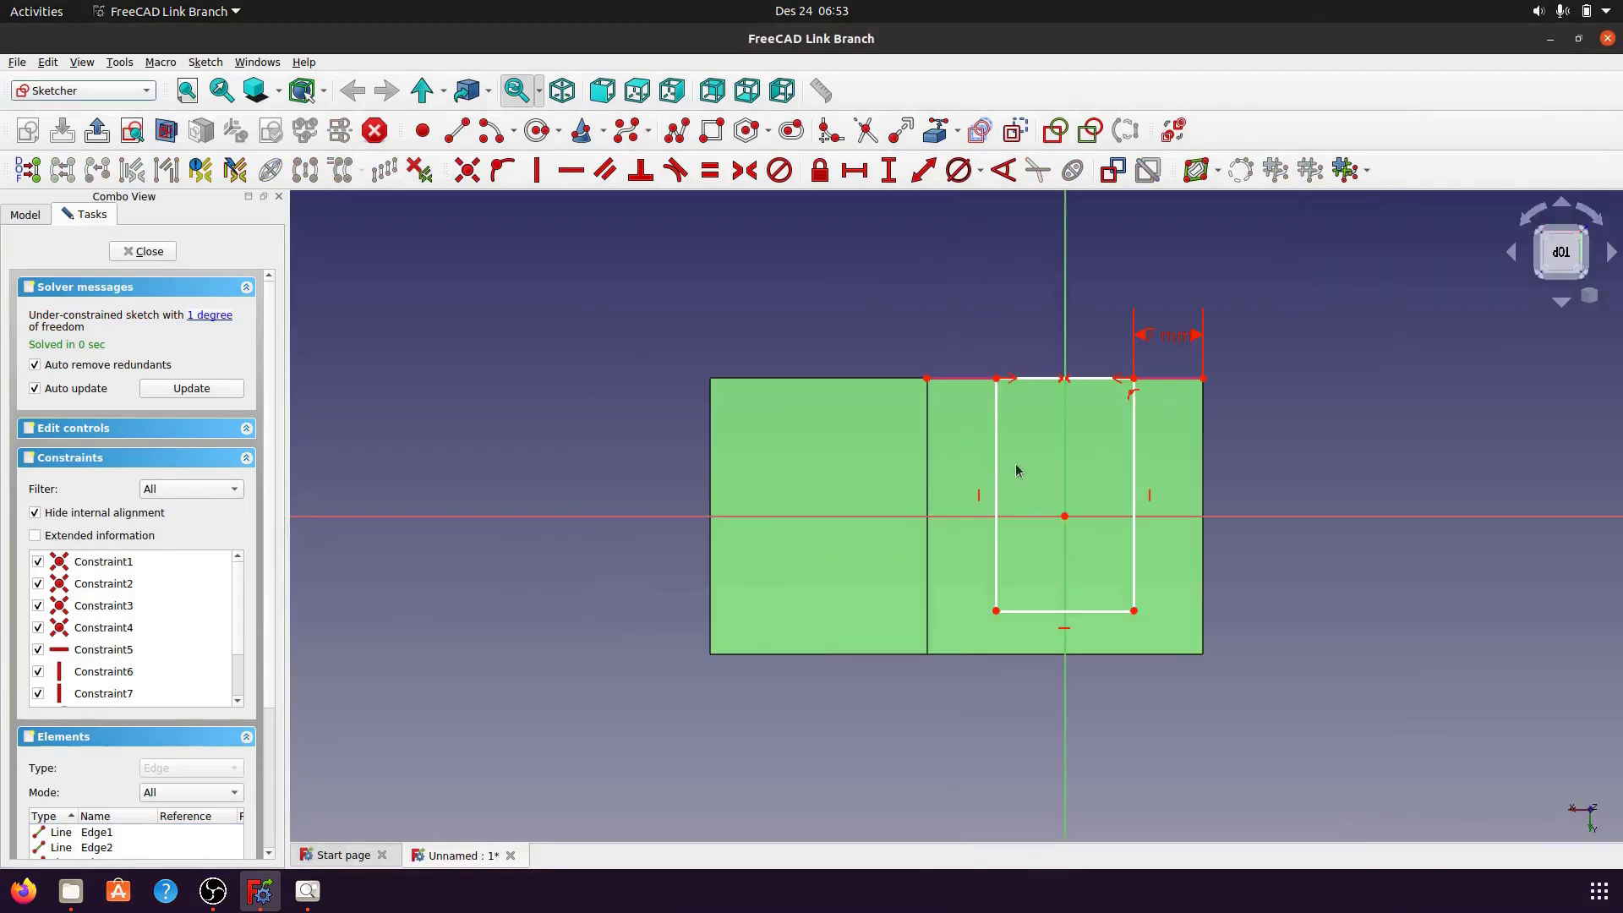
- Give the rectangle's right side a 21 mm height, move the labels outside, and close the sketch
click(1135, 452)
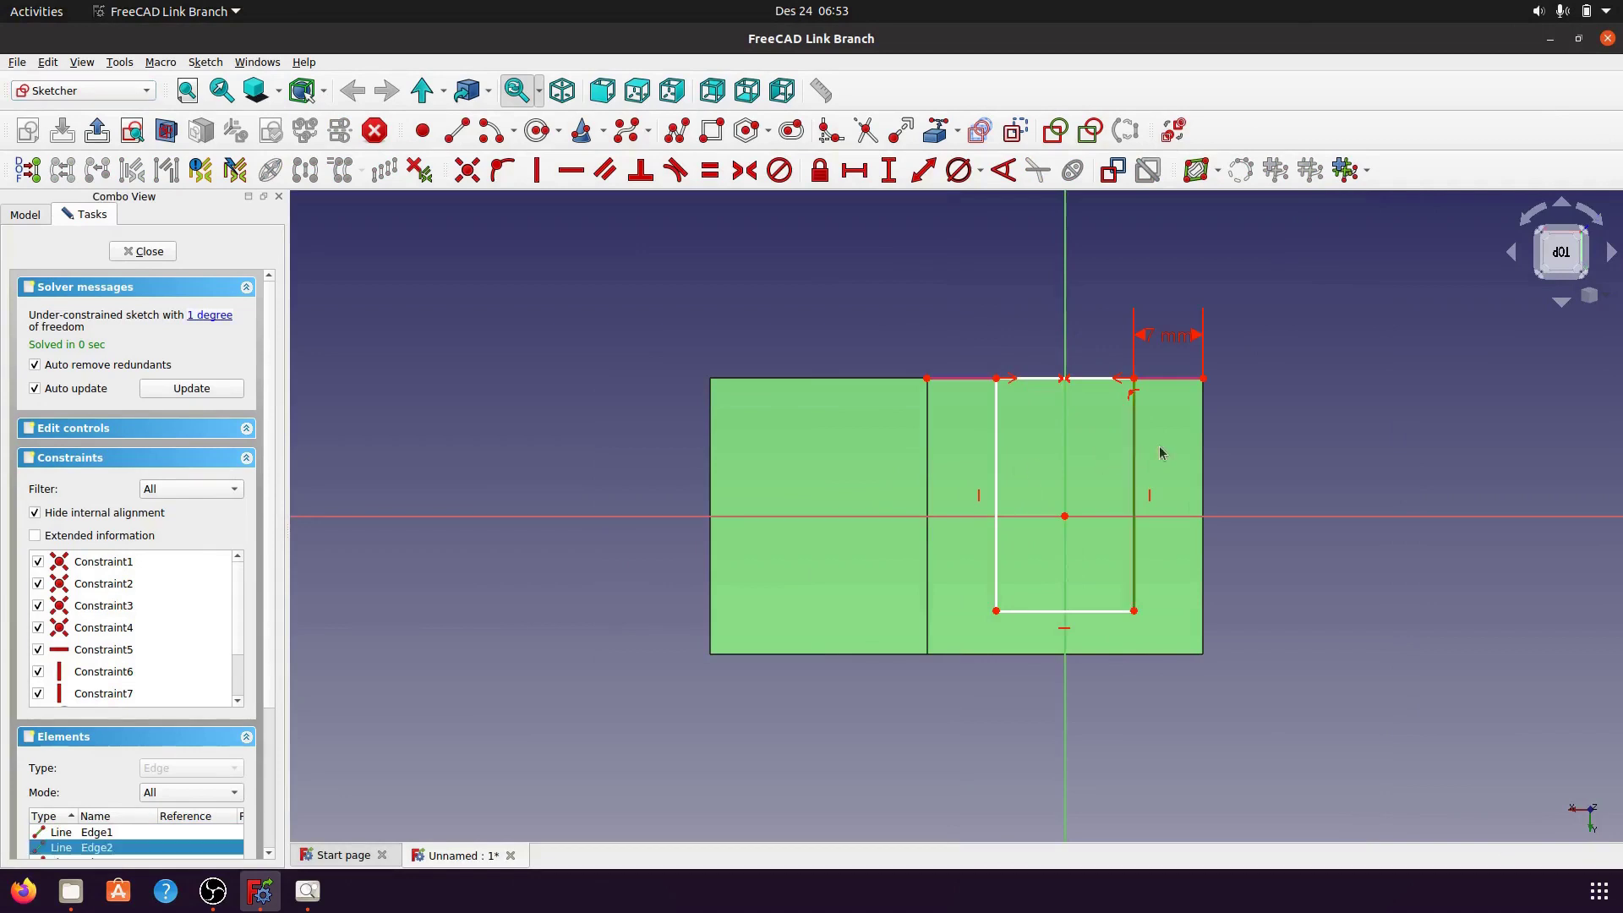
click(892, 176)
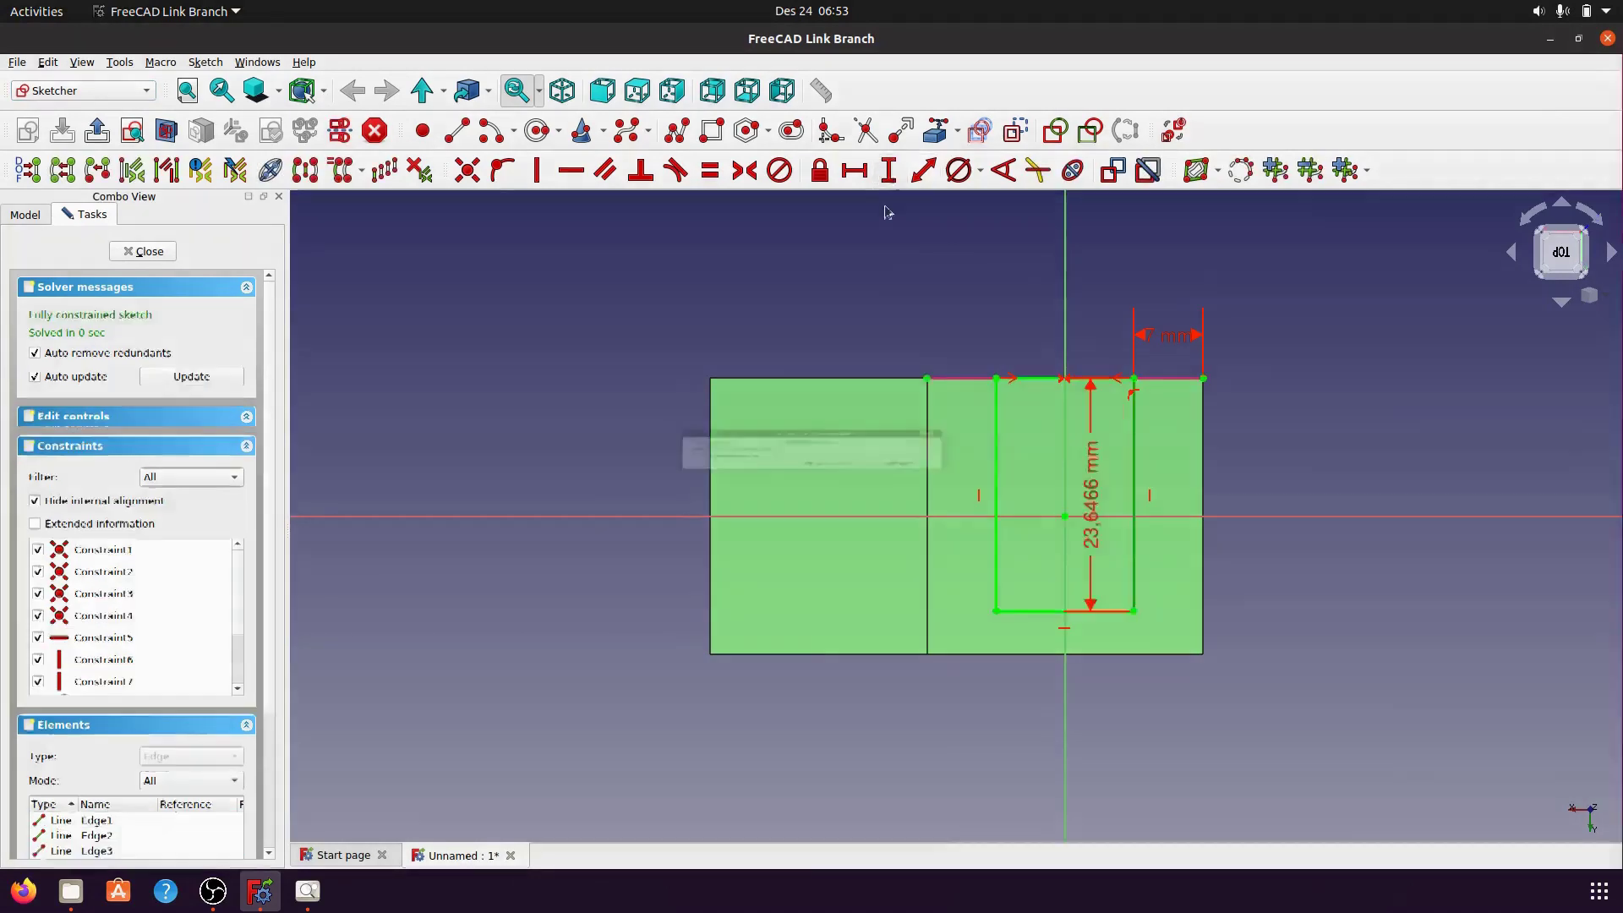
text(21)
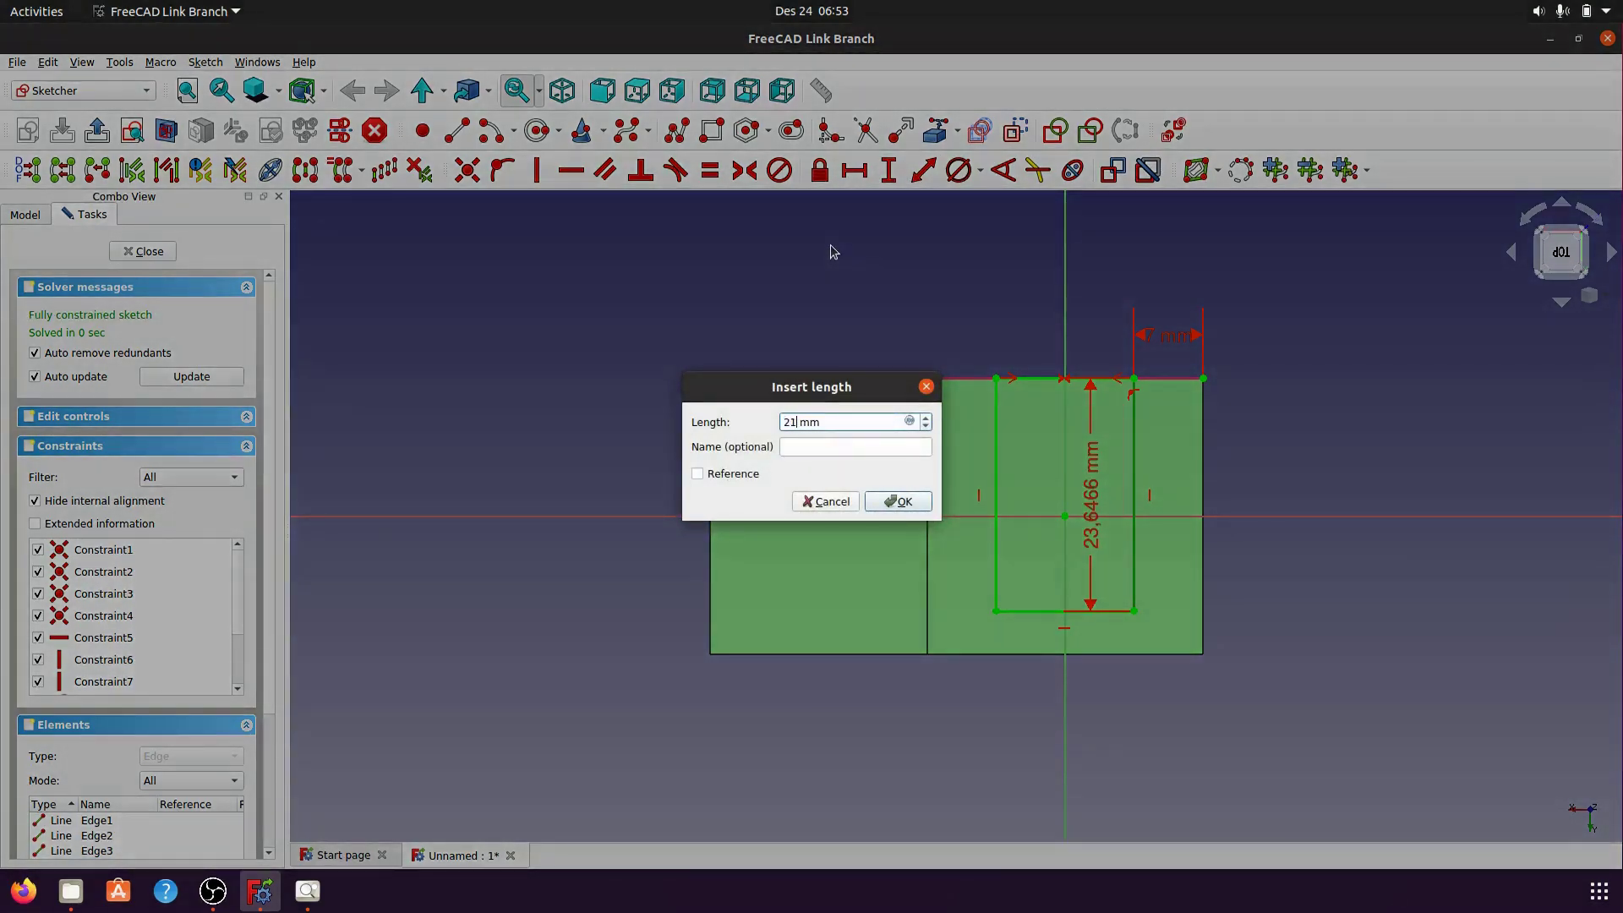
click(898, 501)
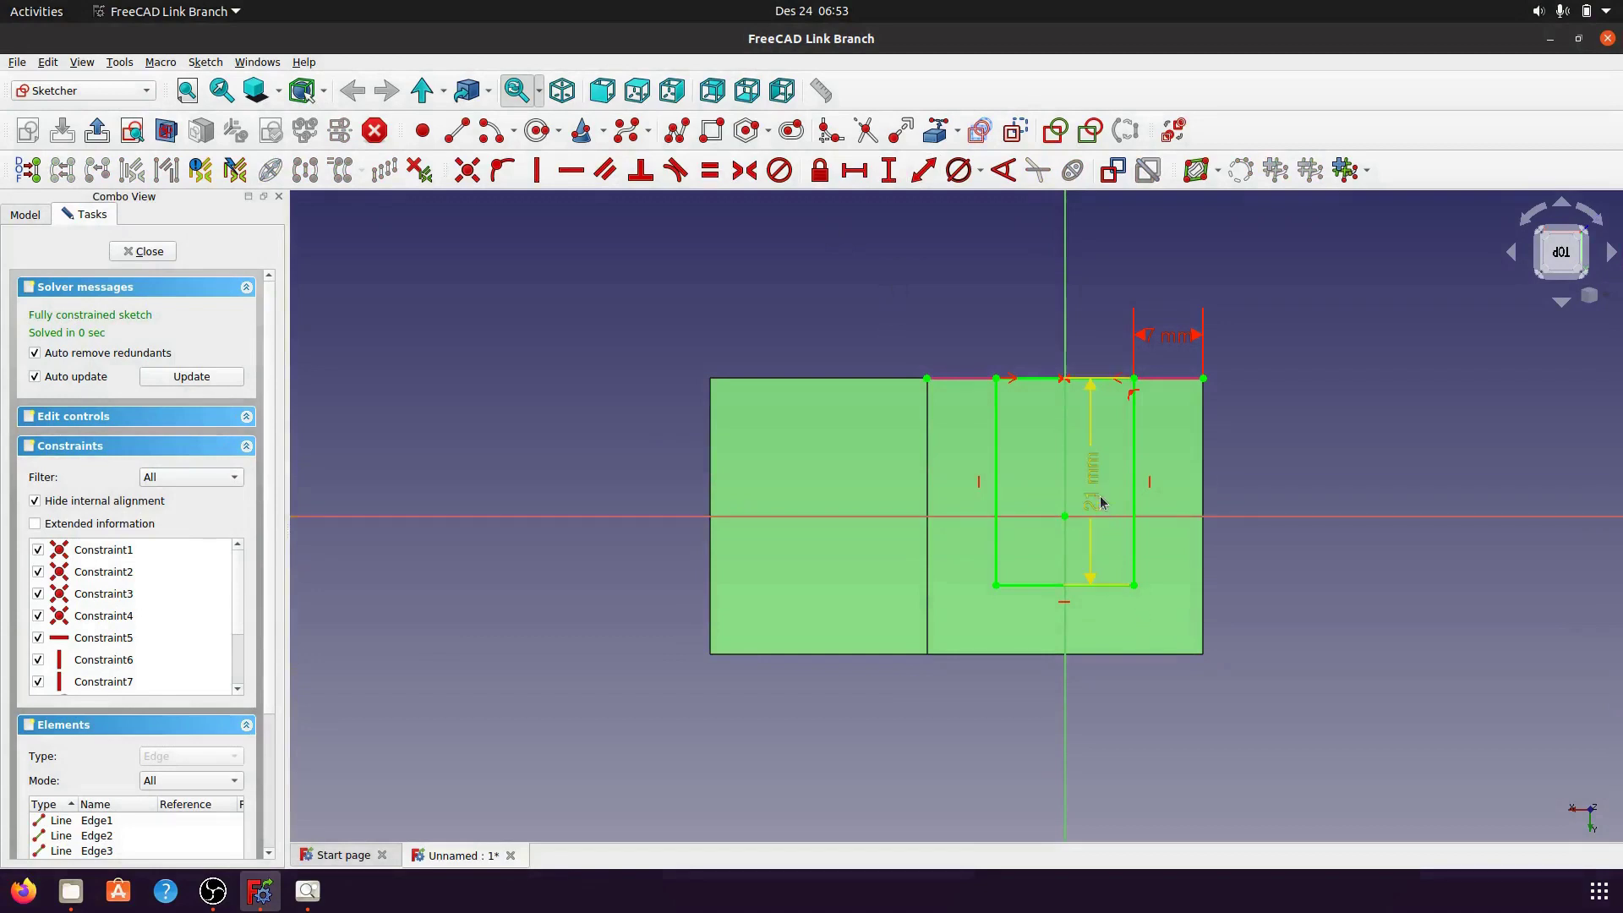
drag(1099, 498, 1275, 476)
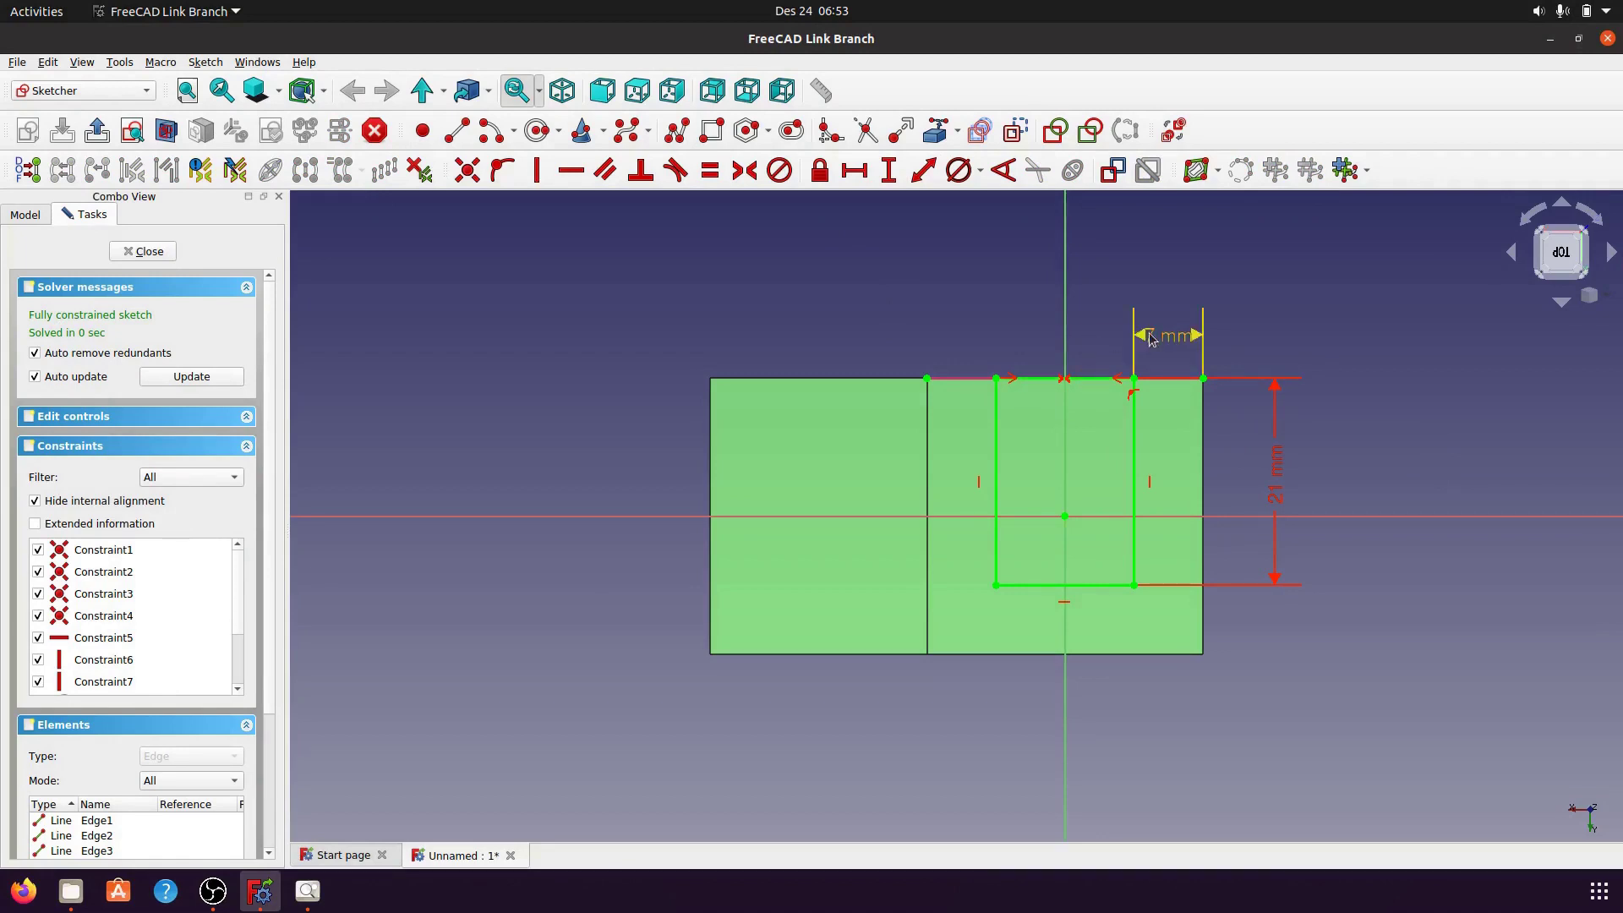
drag(1165, 337, 1286, 303)
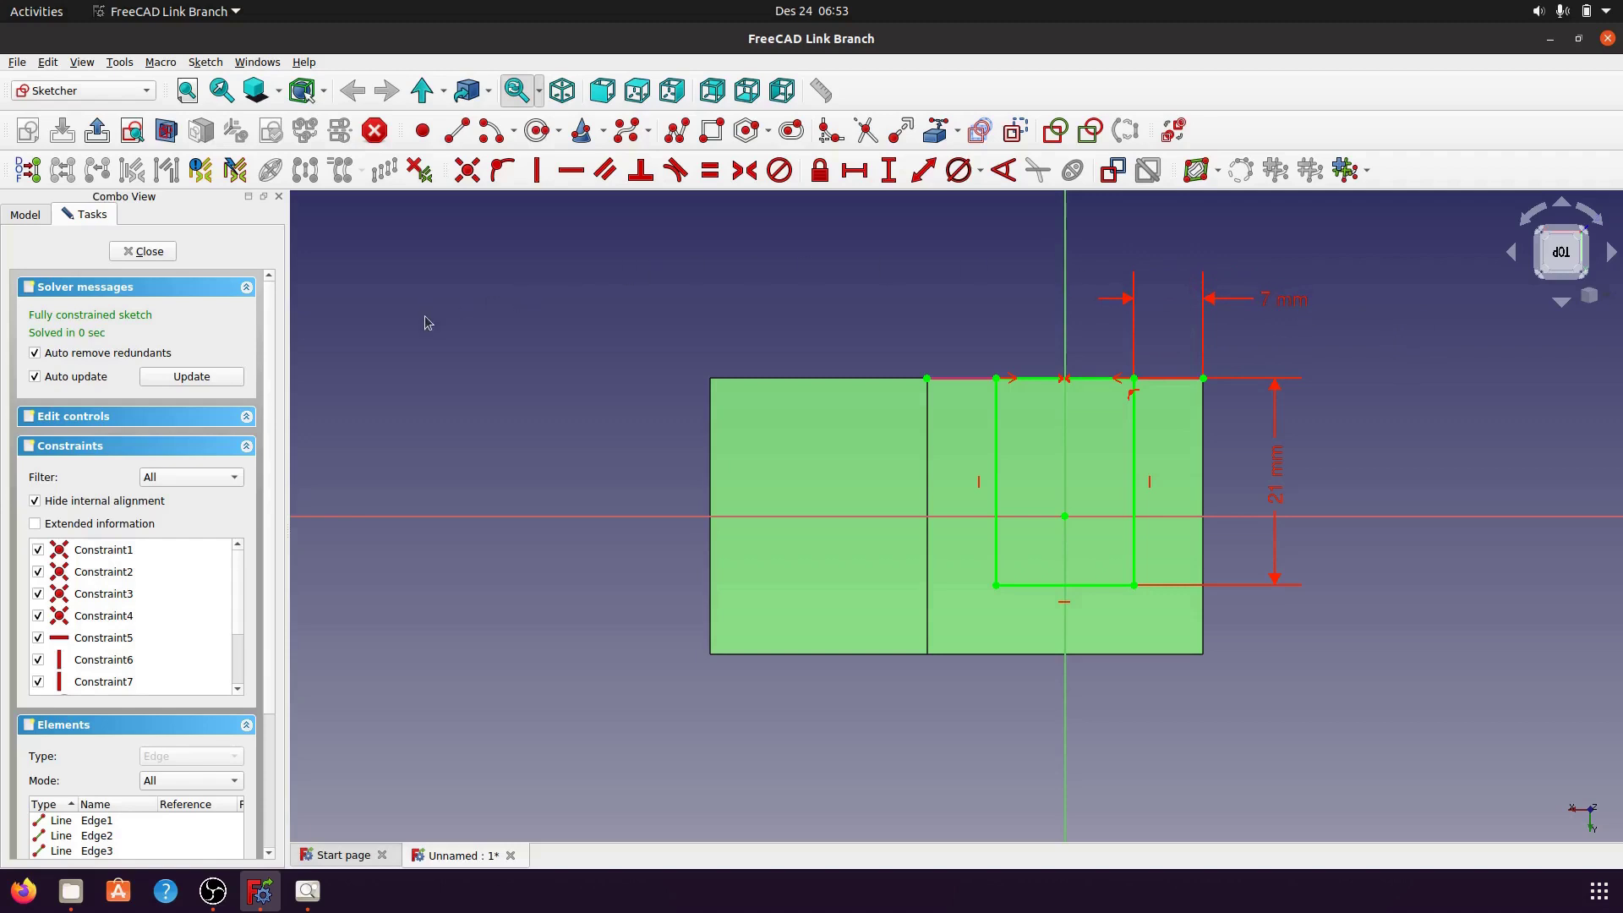
click(171, 254)
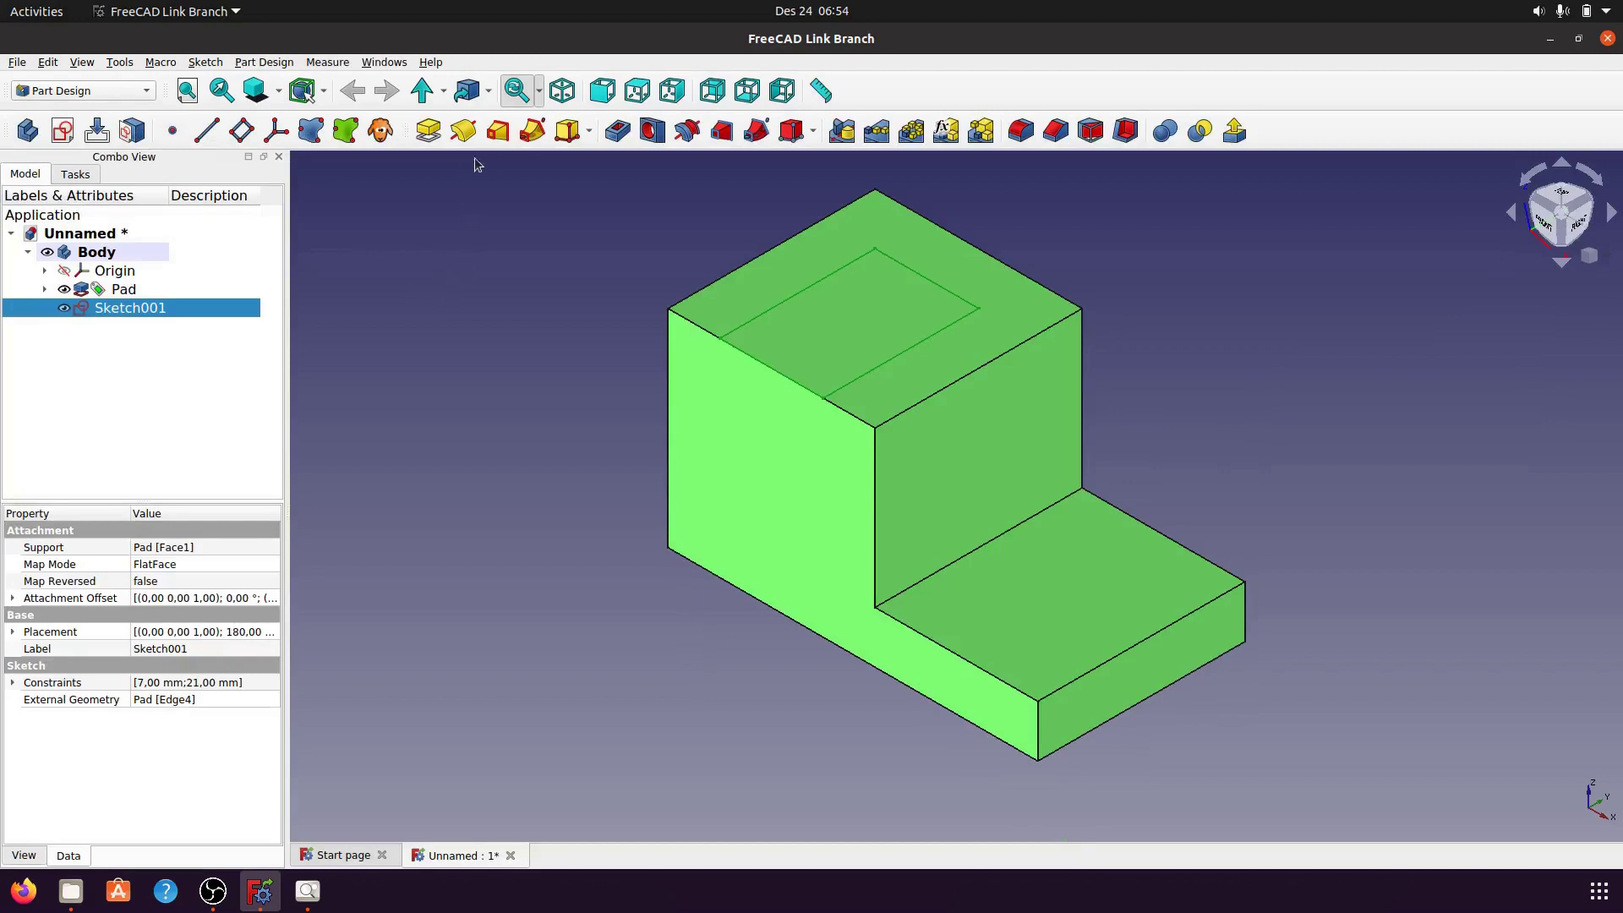
- Pocket the rectangle sketch with type 'To first' to cut a slot through the upright
click(618, 133)
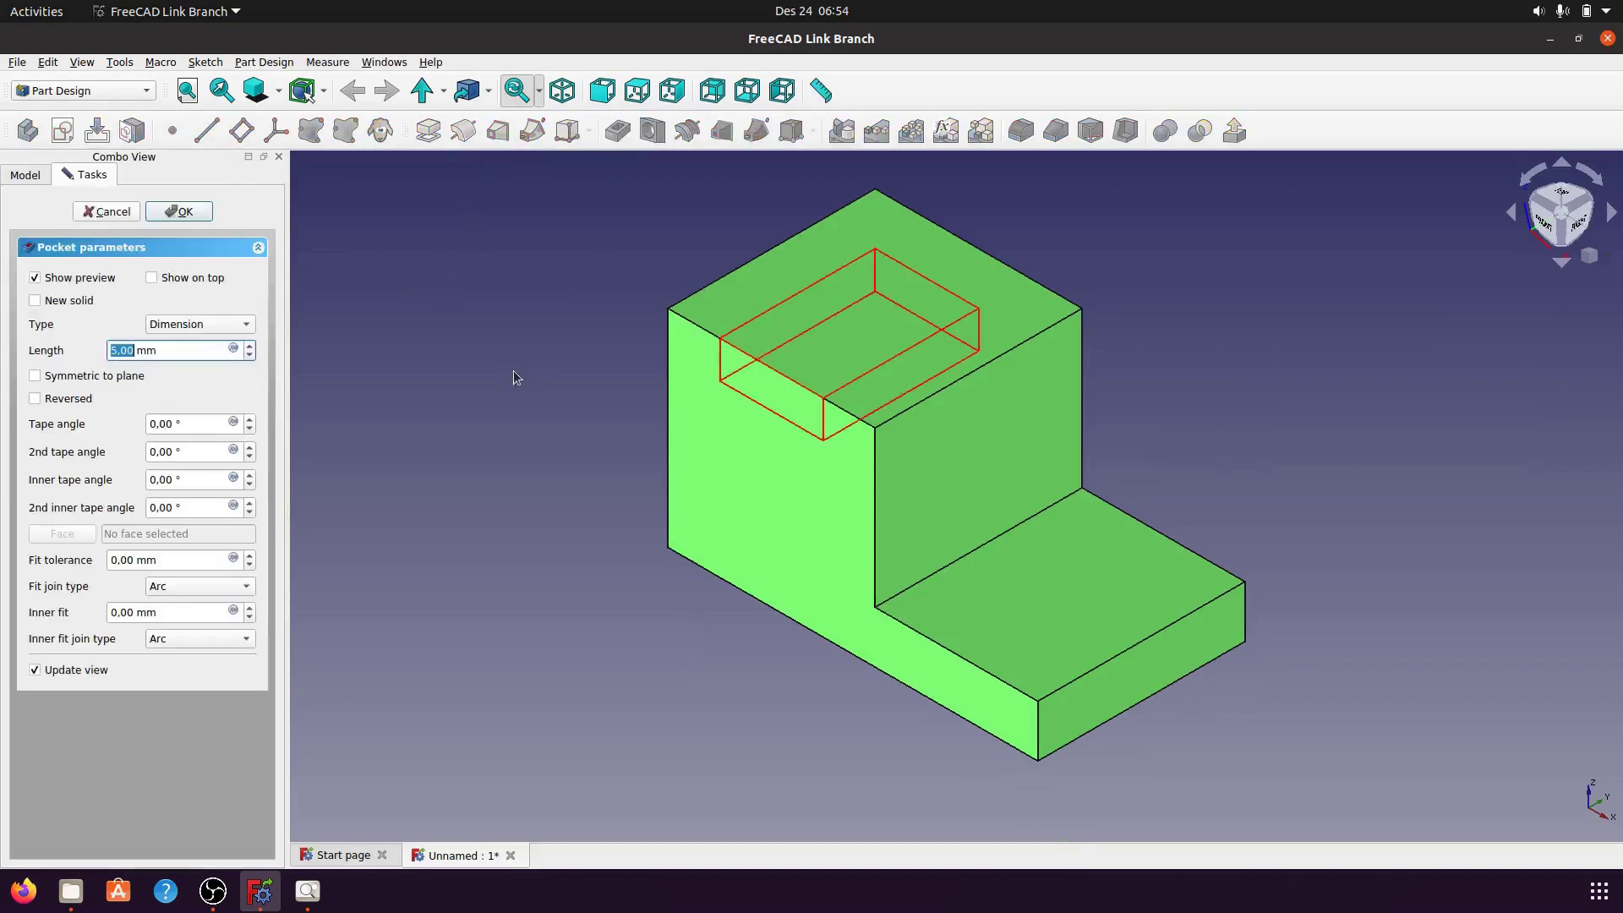
click(252, 326)
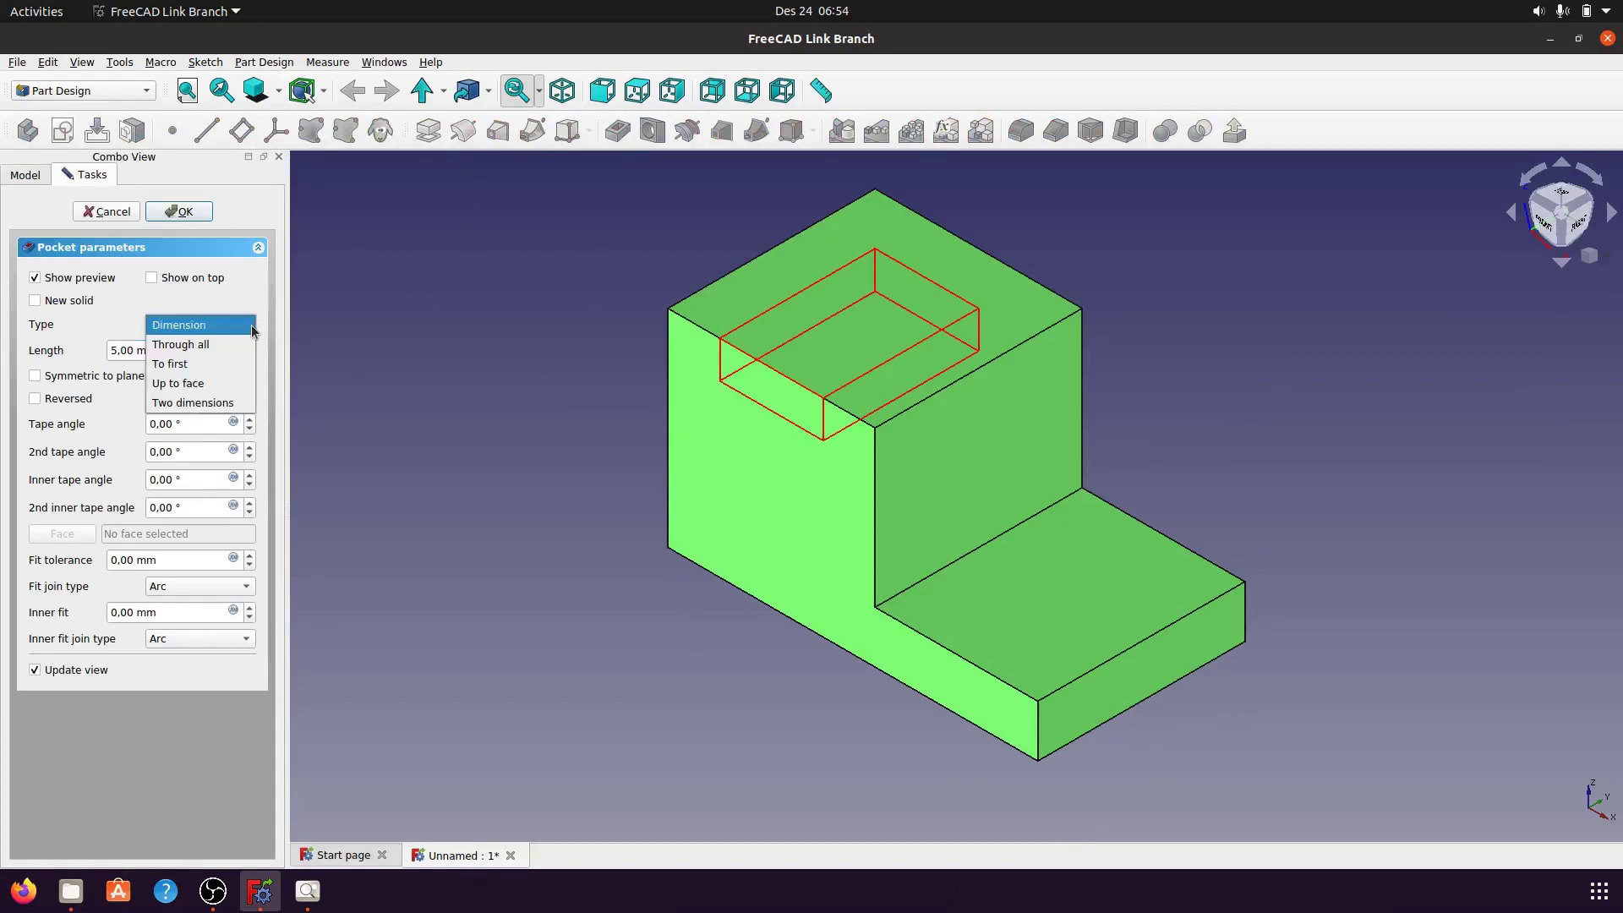
click(211, 363)
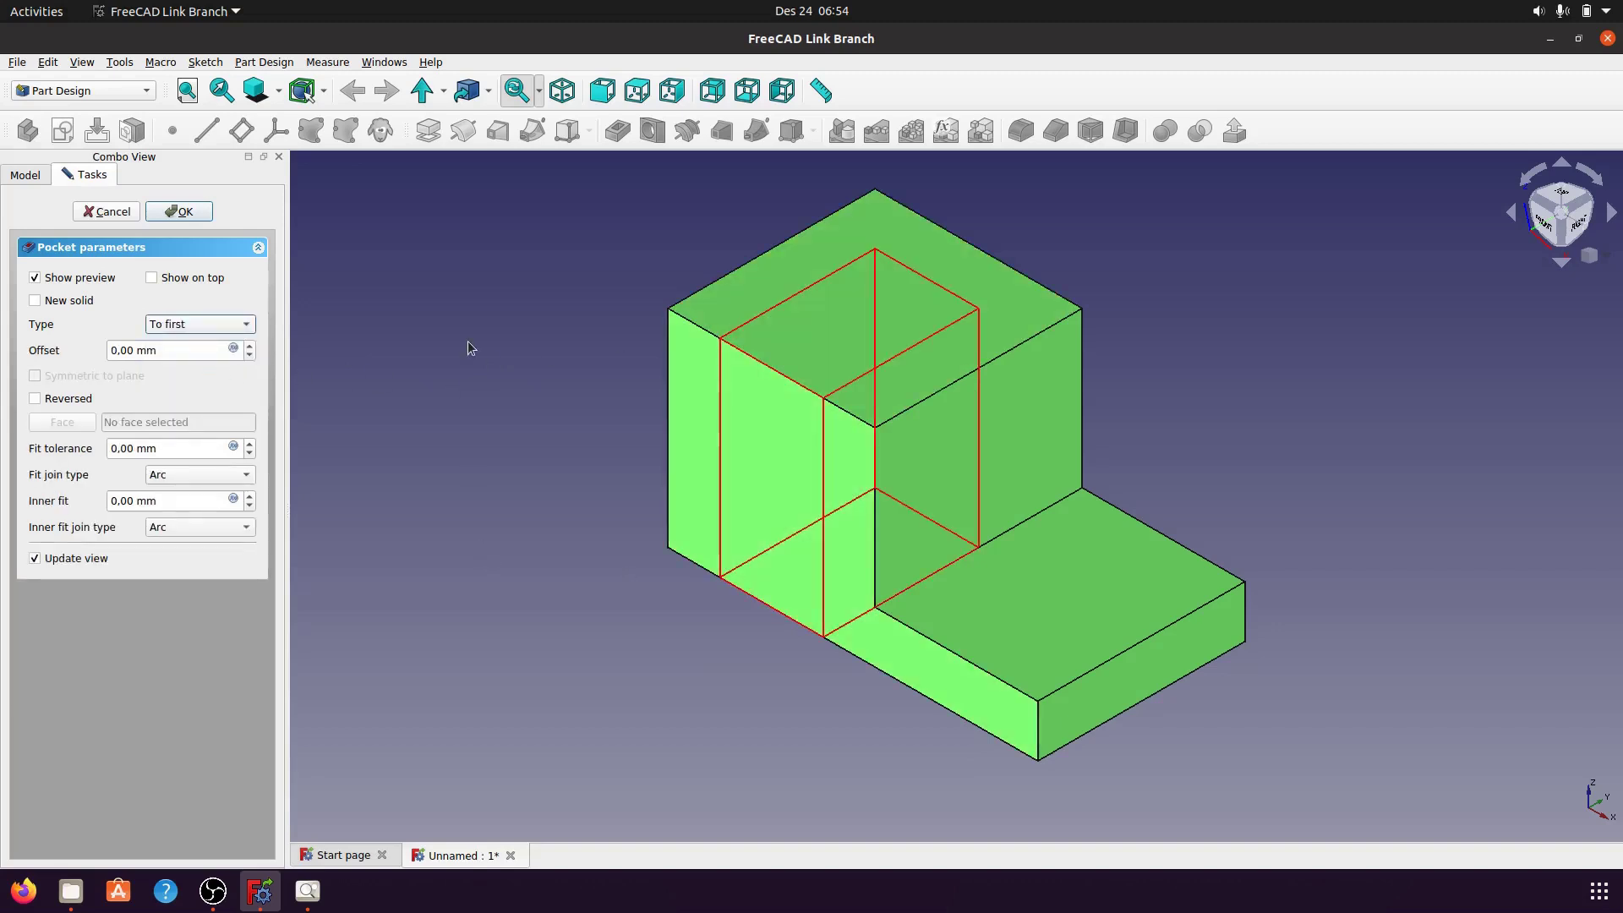
click(180, 212)
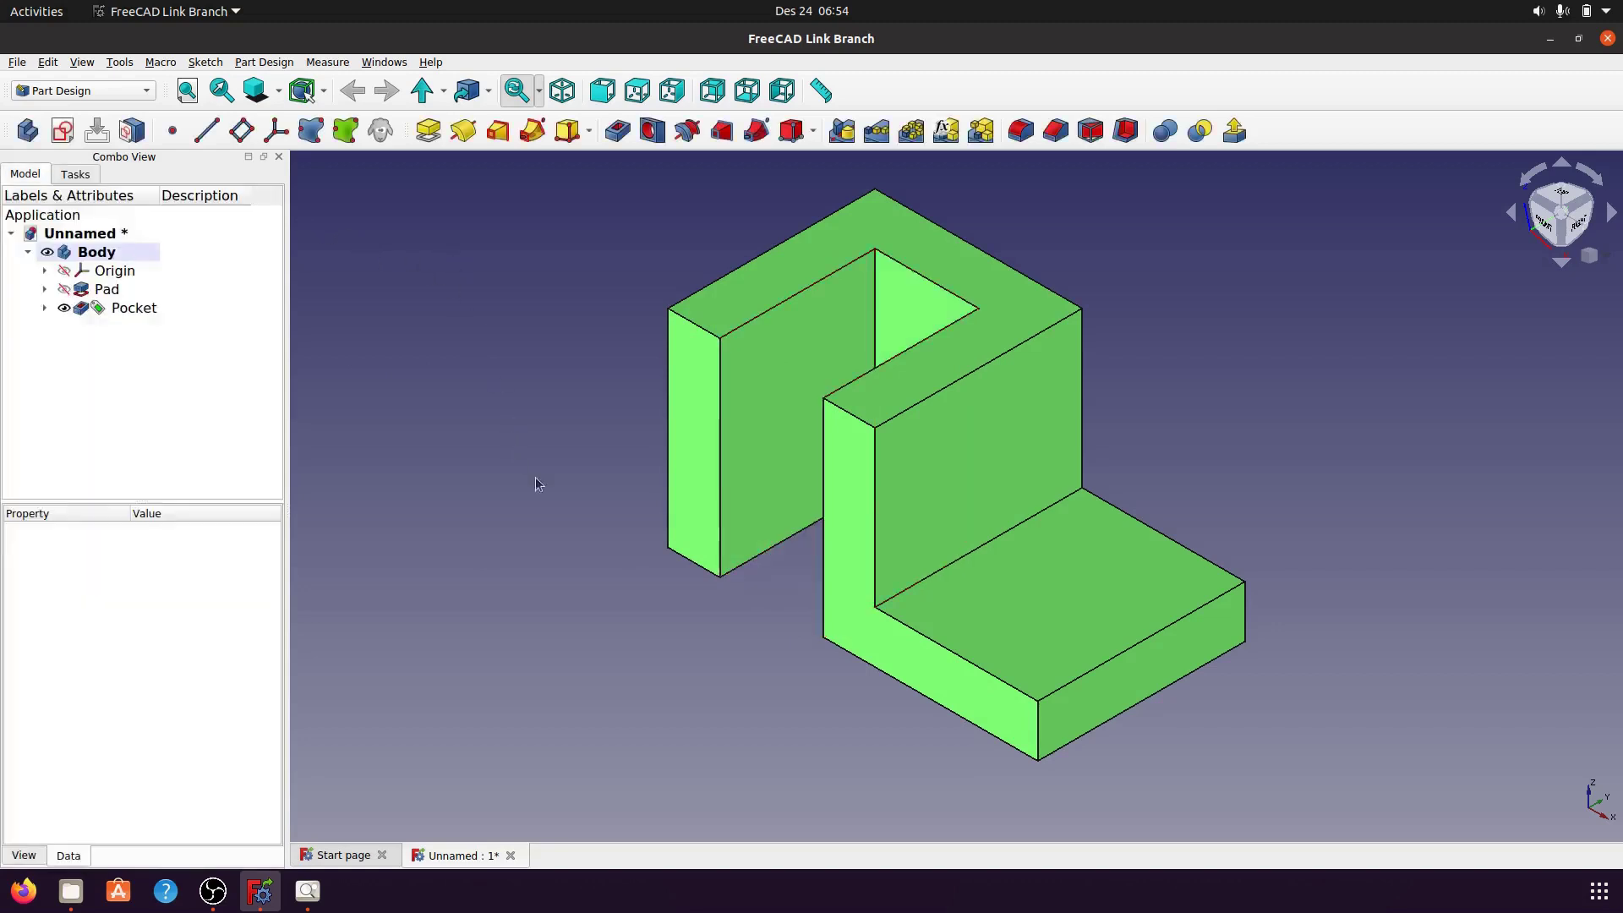
mouse_move(650, 576)
middle_down()
mouse_move(738, 551)
mouse_move(656, 572)
mouse_move(758, 512)
mouse_move(766, 353)
mouse_move(684, 481)
mouse_move(544, 555)
mouse_move(534, 444)
middle_up()
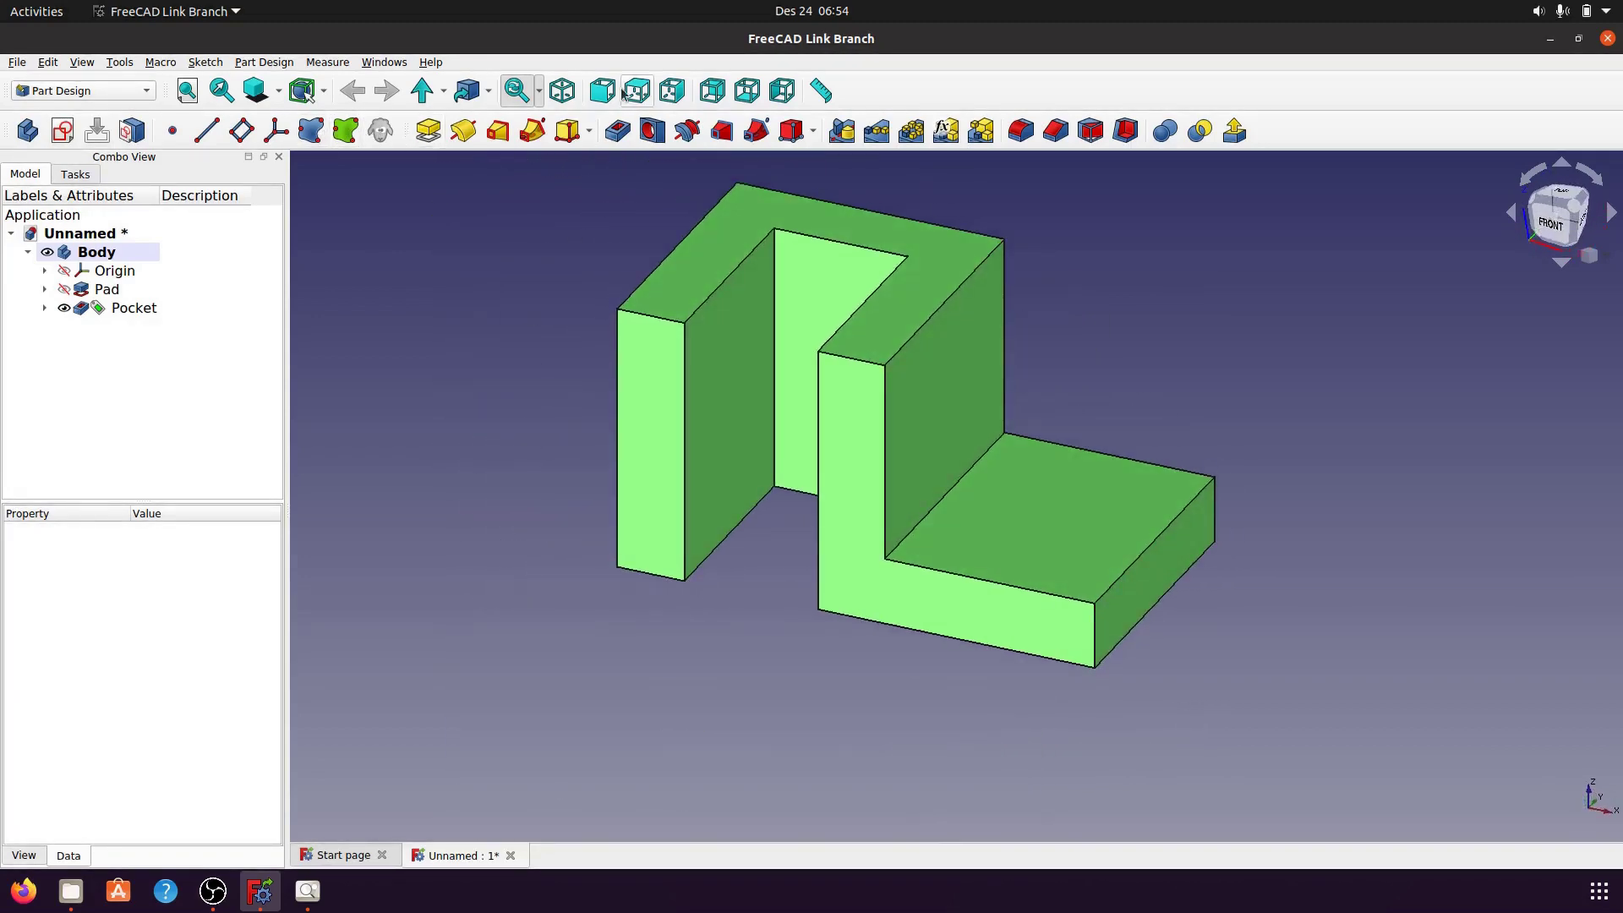
click(558, 93)
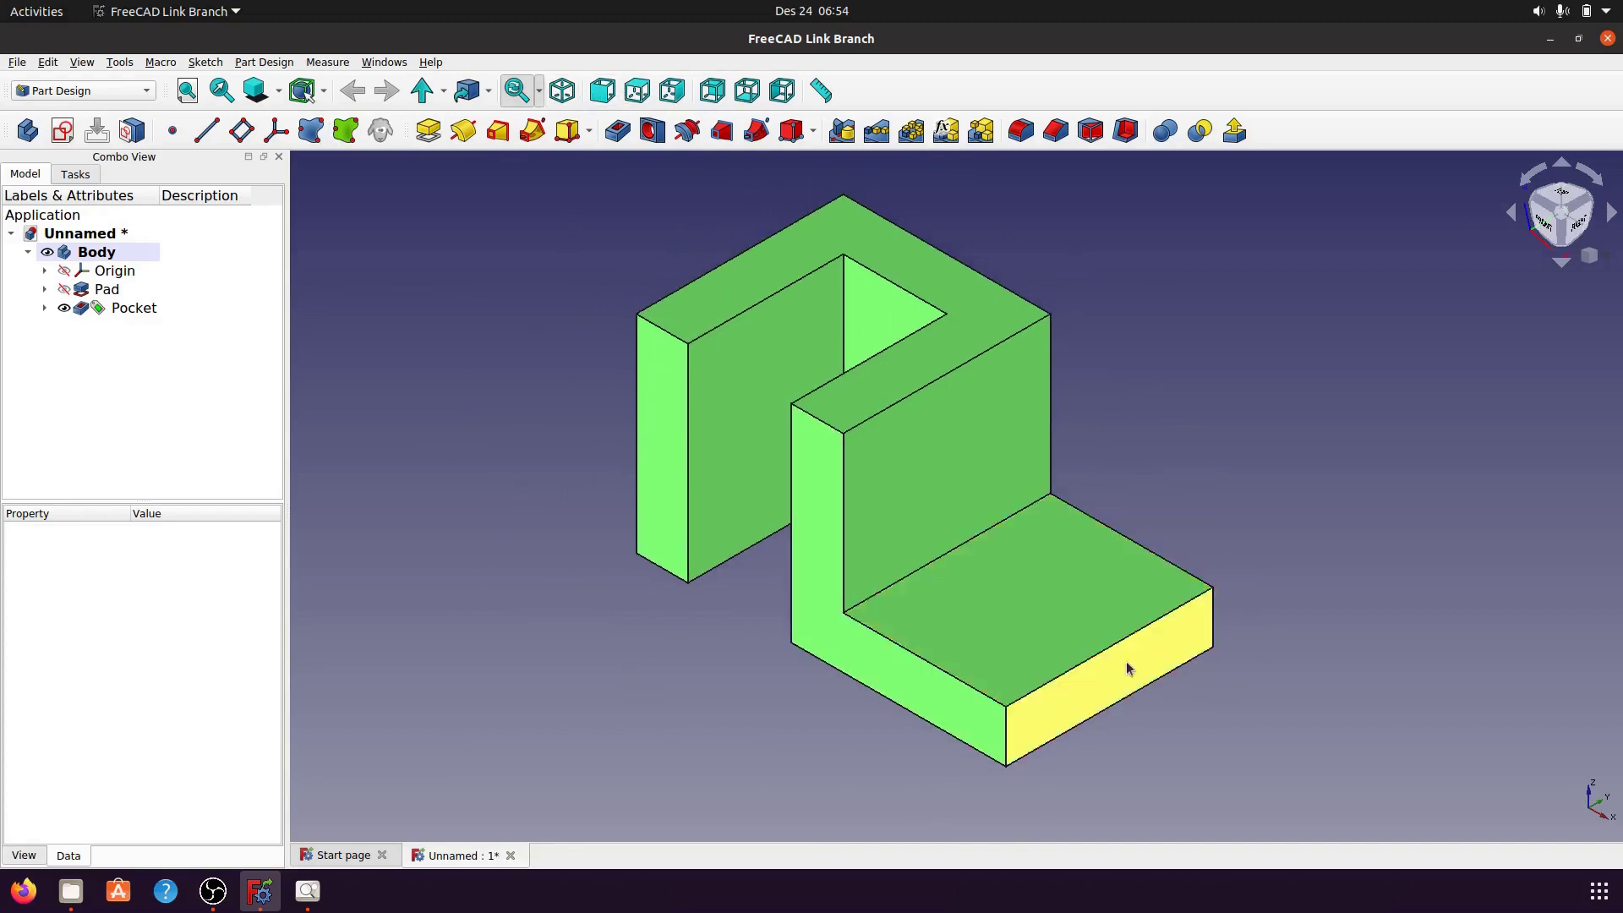
click(307, 891)
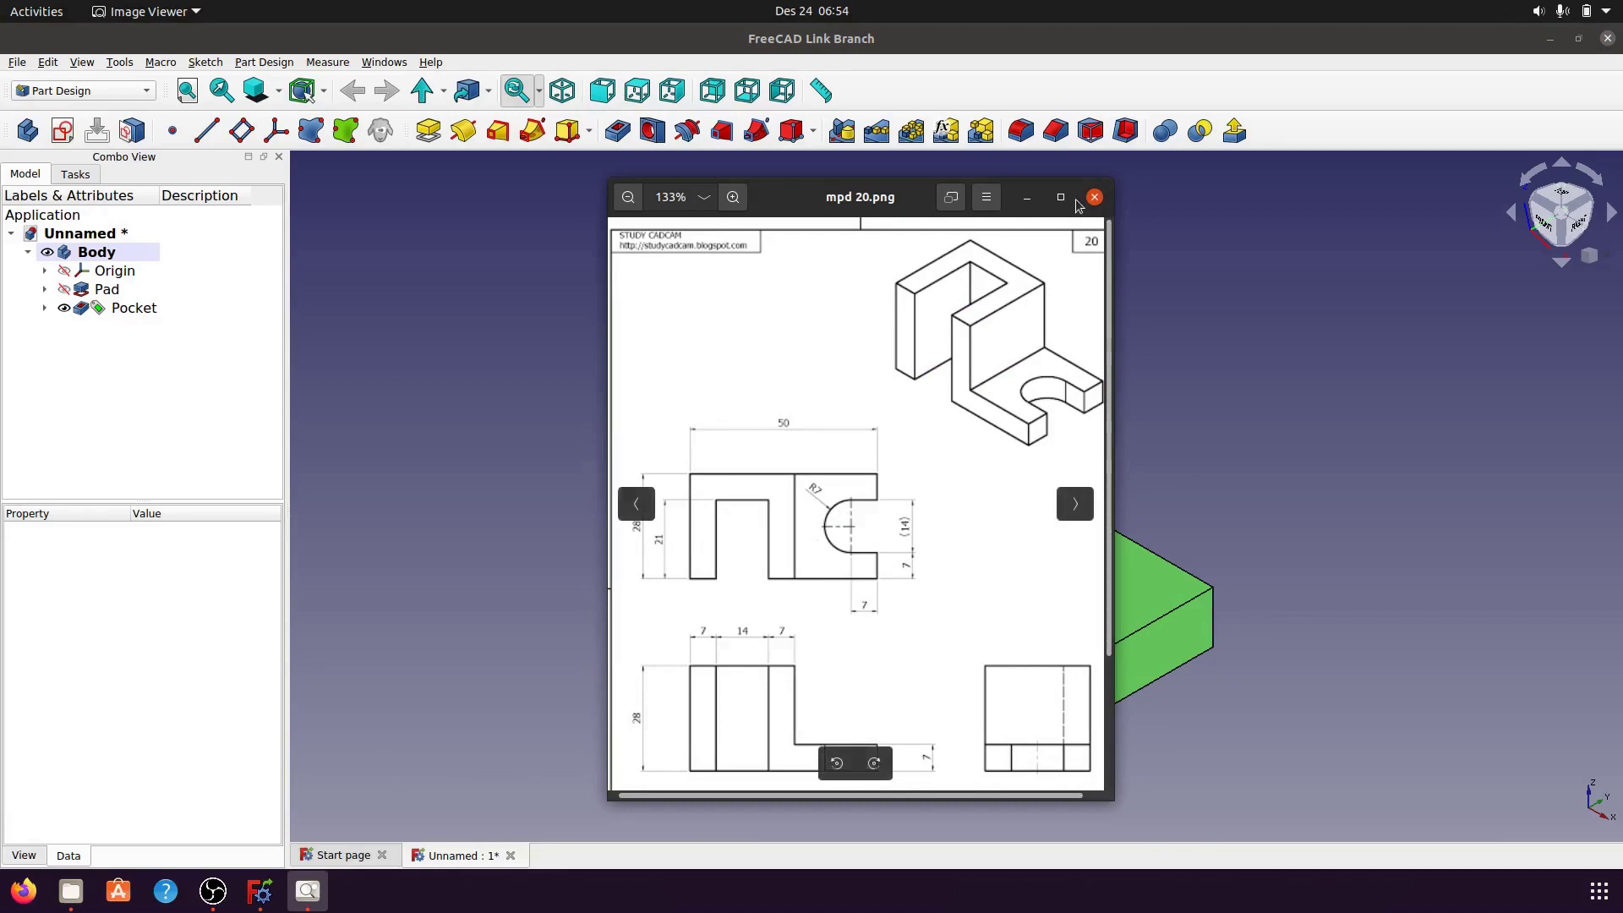
click(1028, 203)
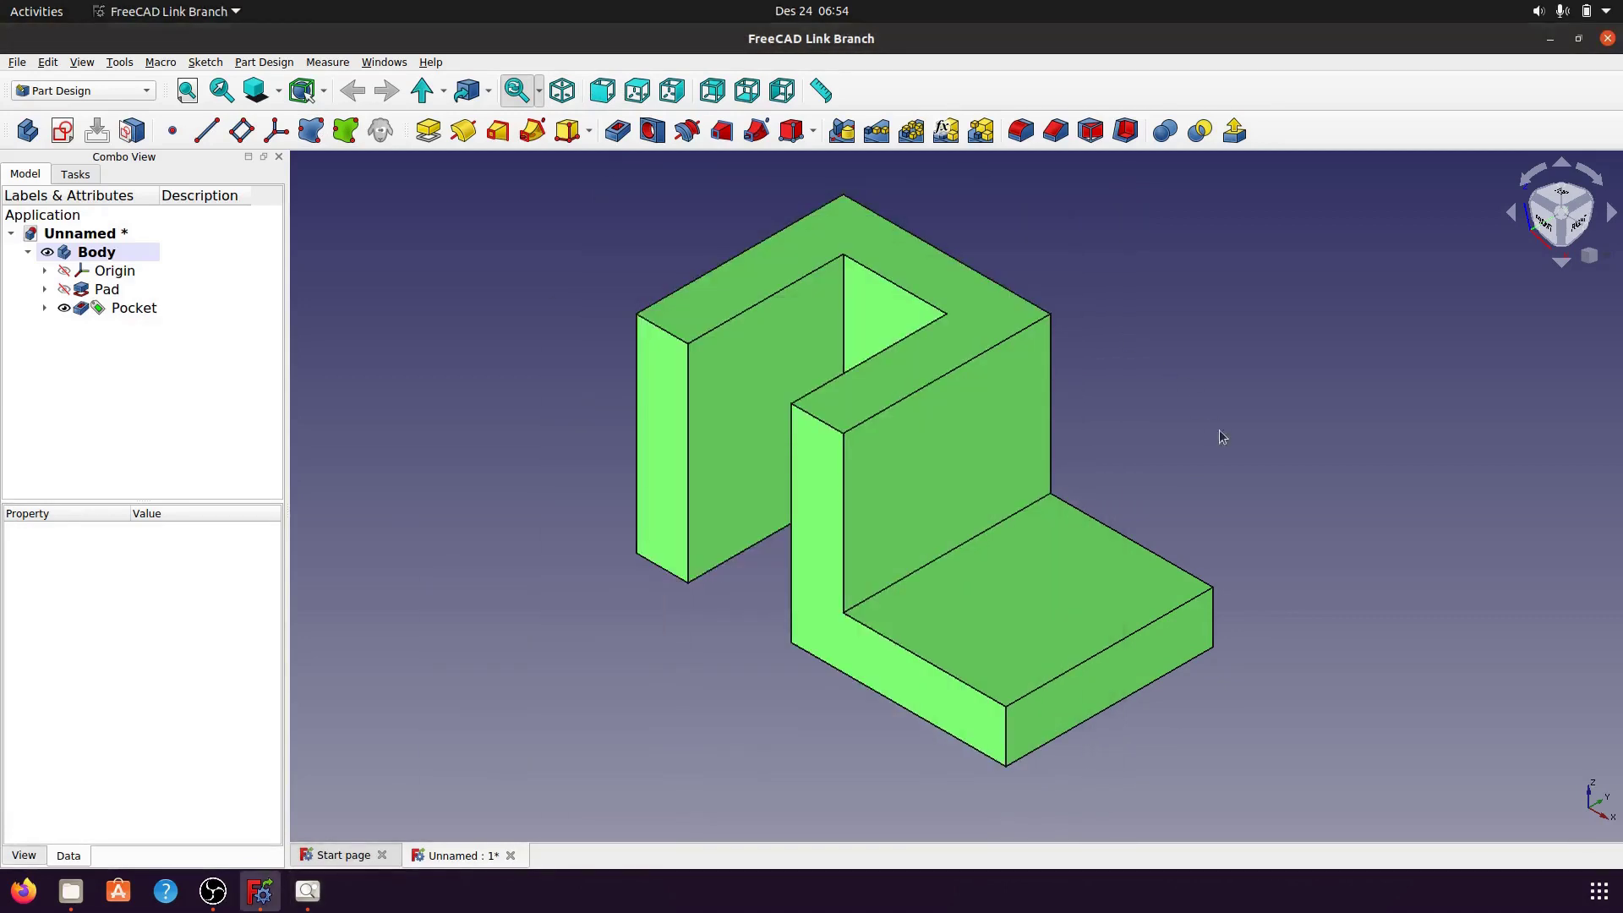
click(1061, 590)
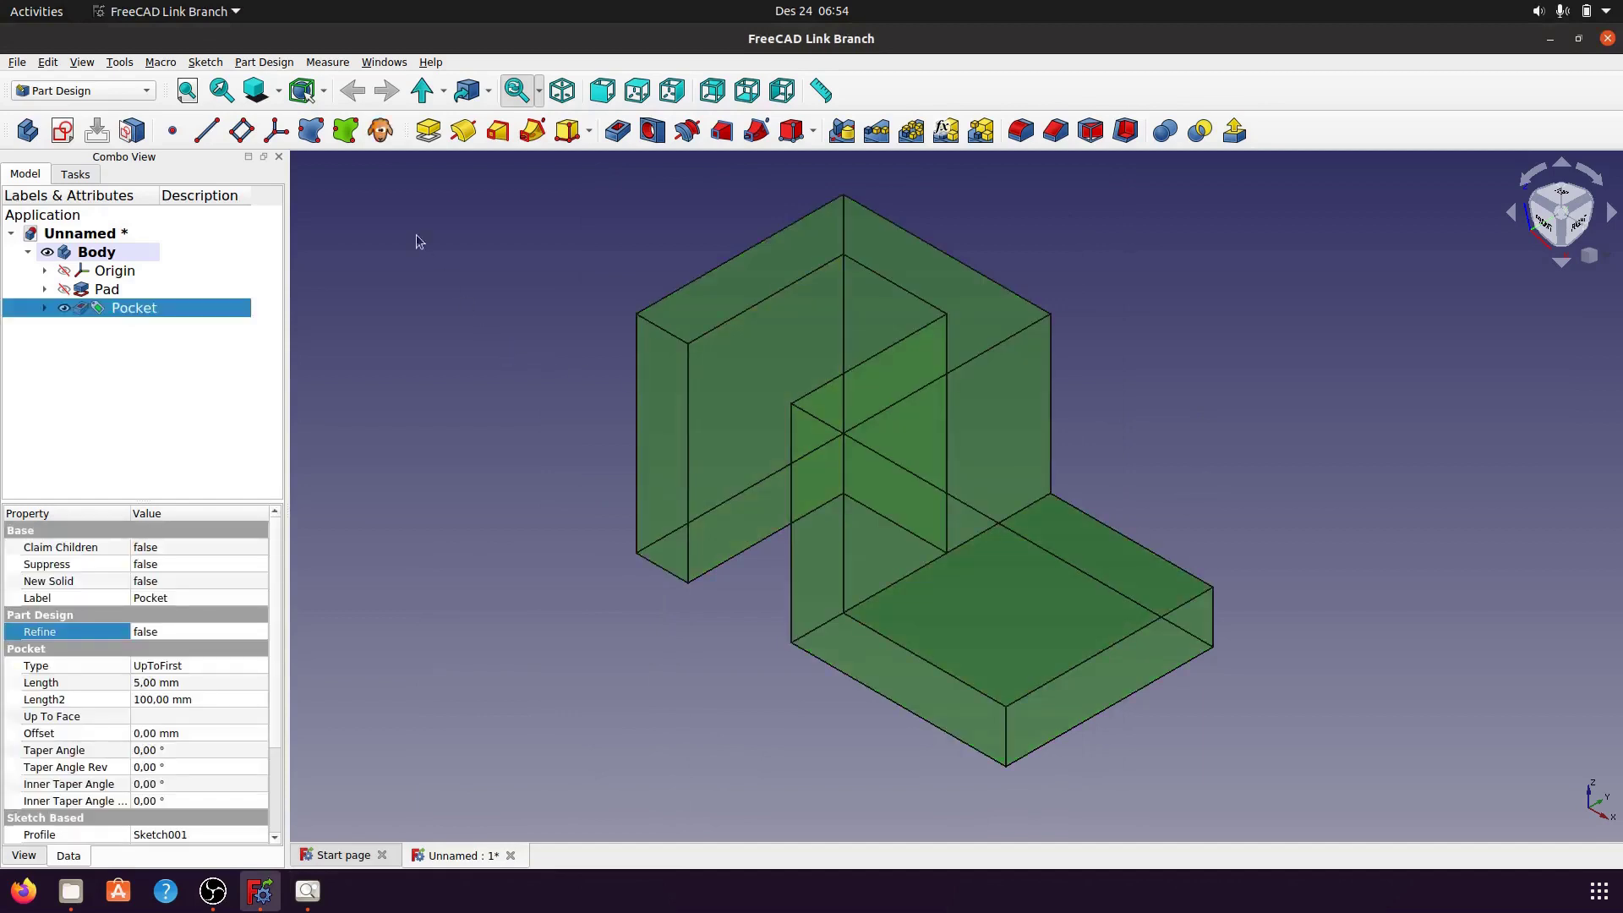
- Start a new sketch and draw a rounded slot with its left centre on the horizontal axis
click(64, 131)
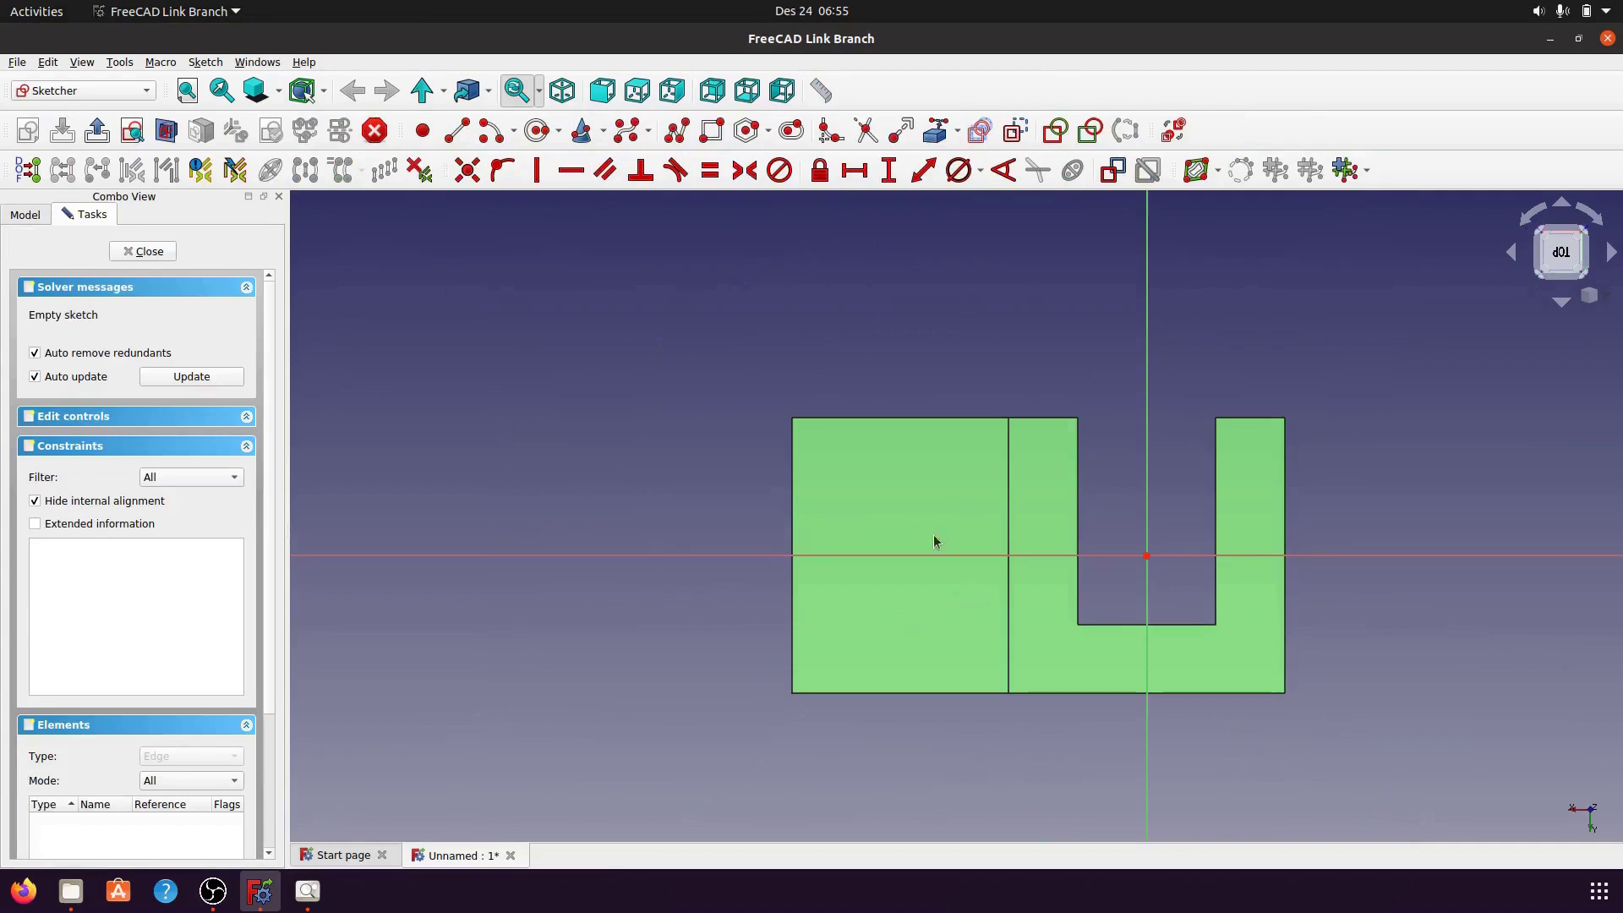
click(792, 130)
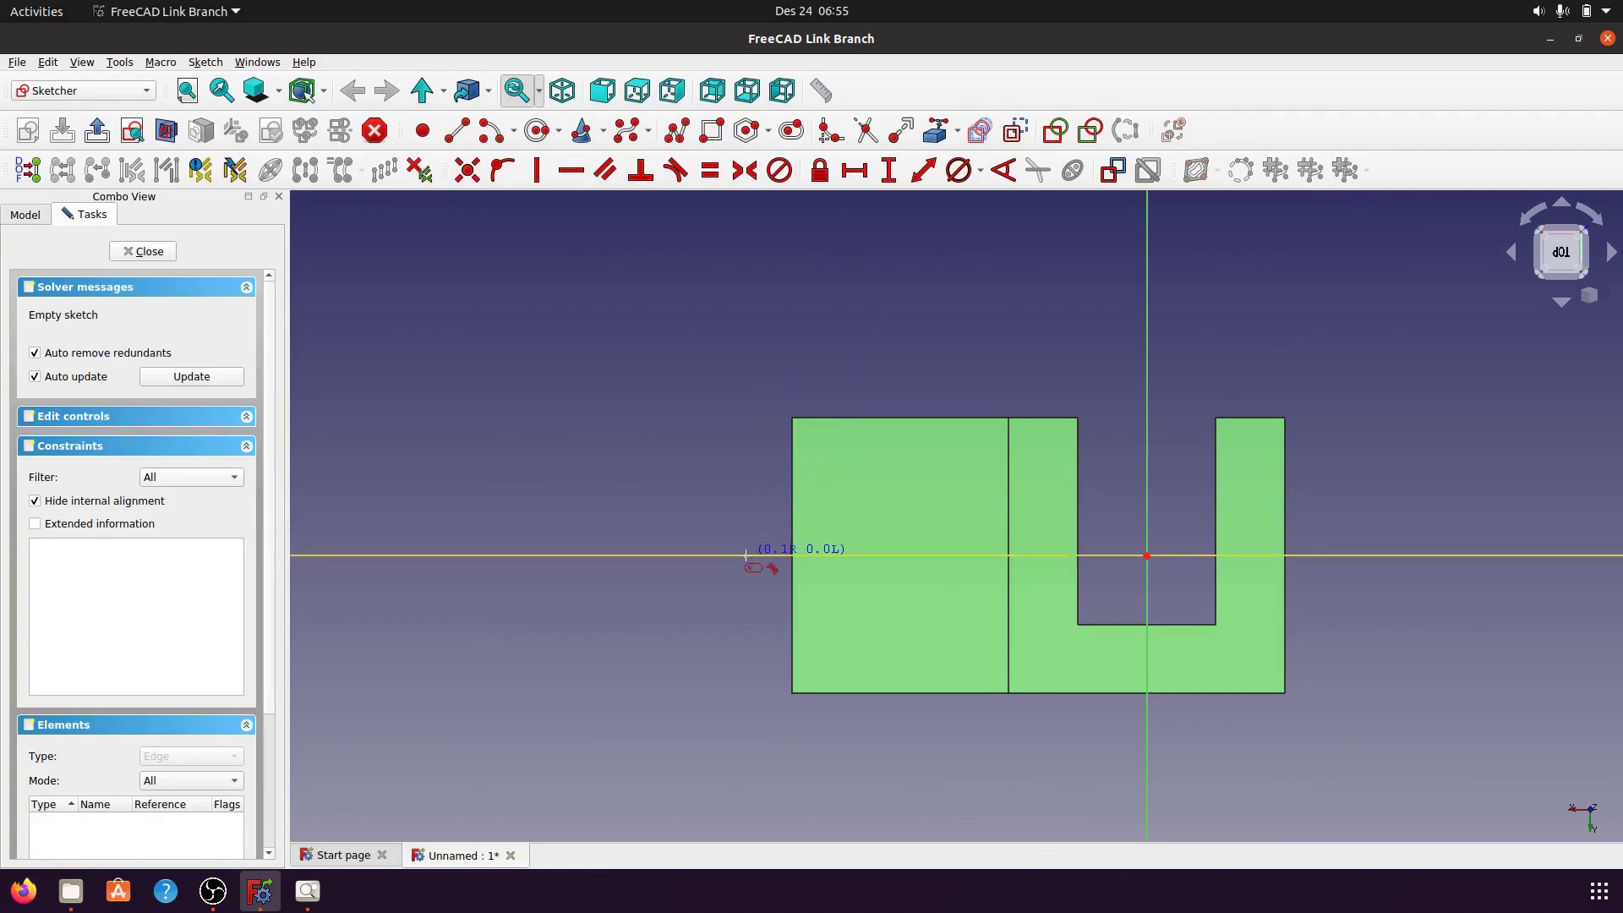
click(745, 554)
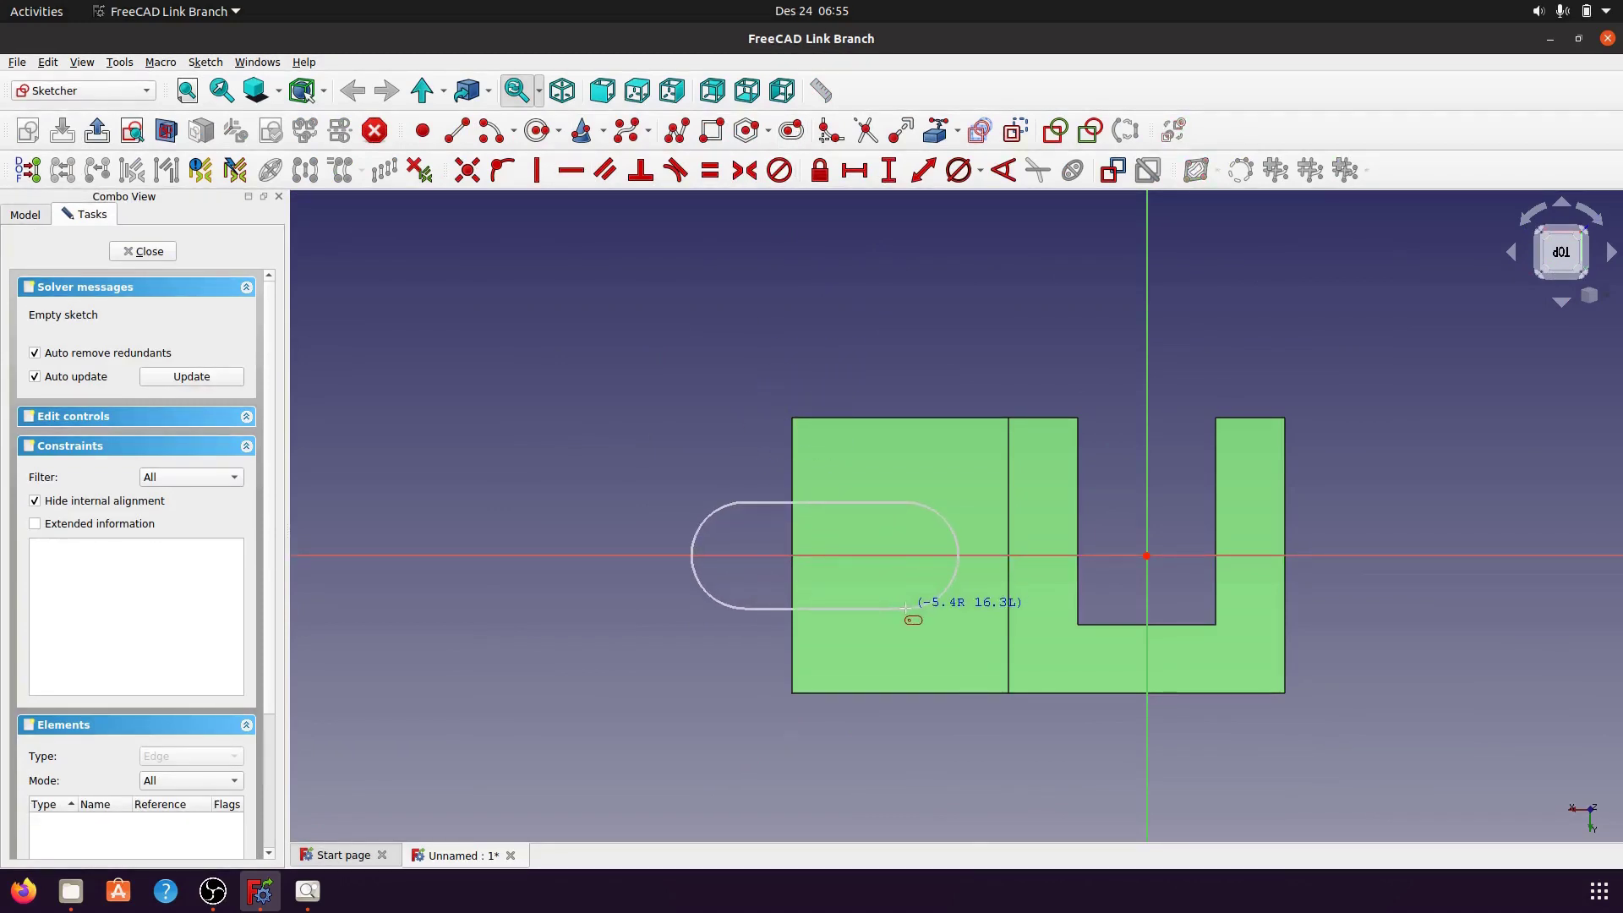
click(906, 607)
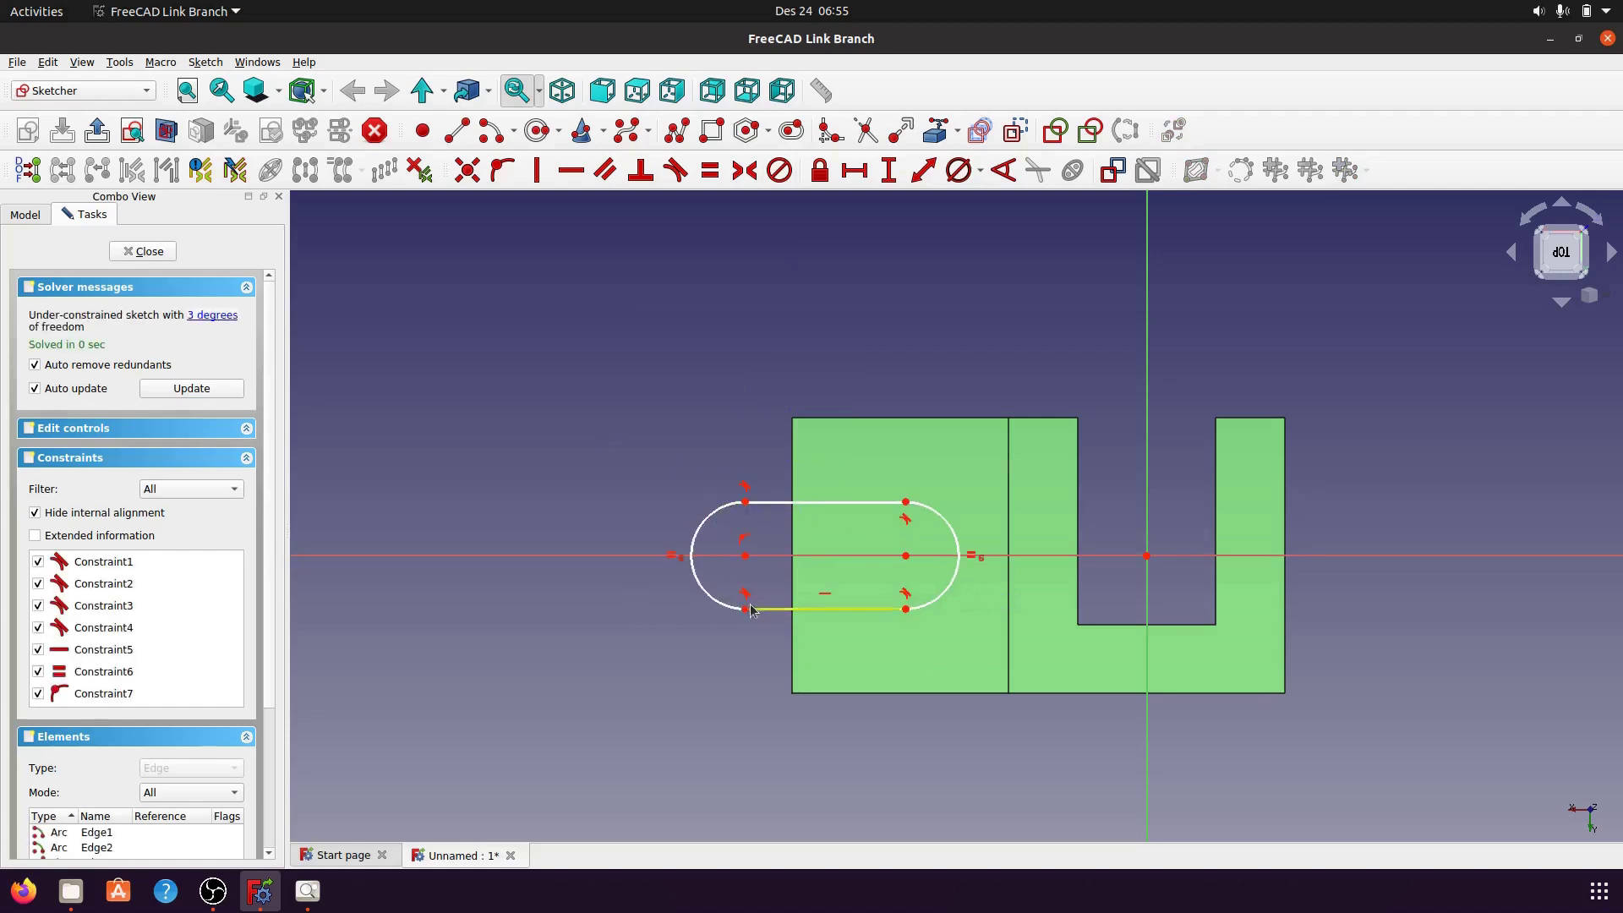
click(745, 556)
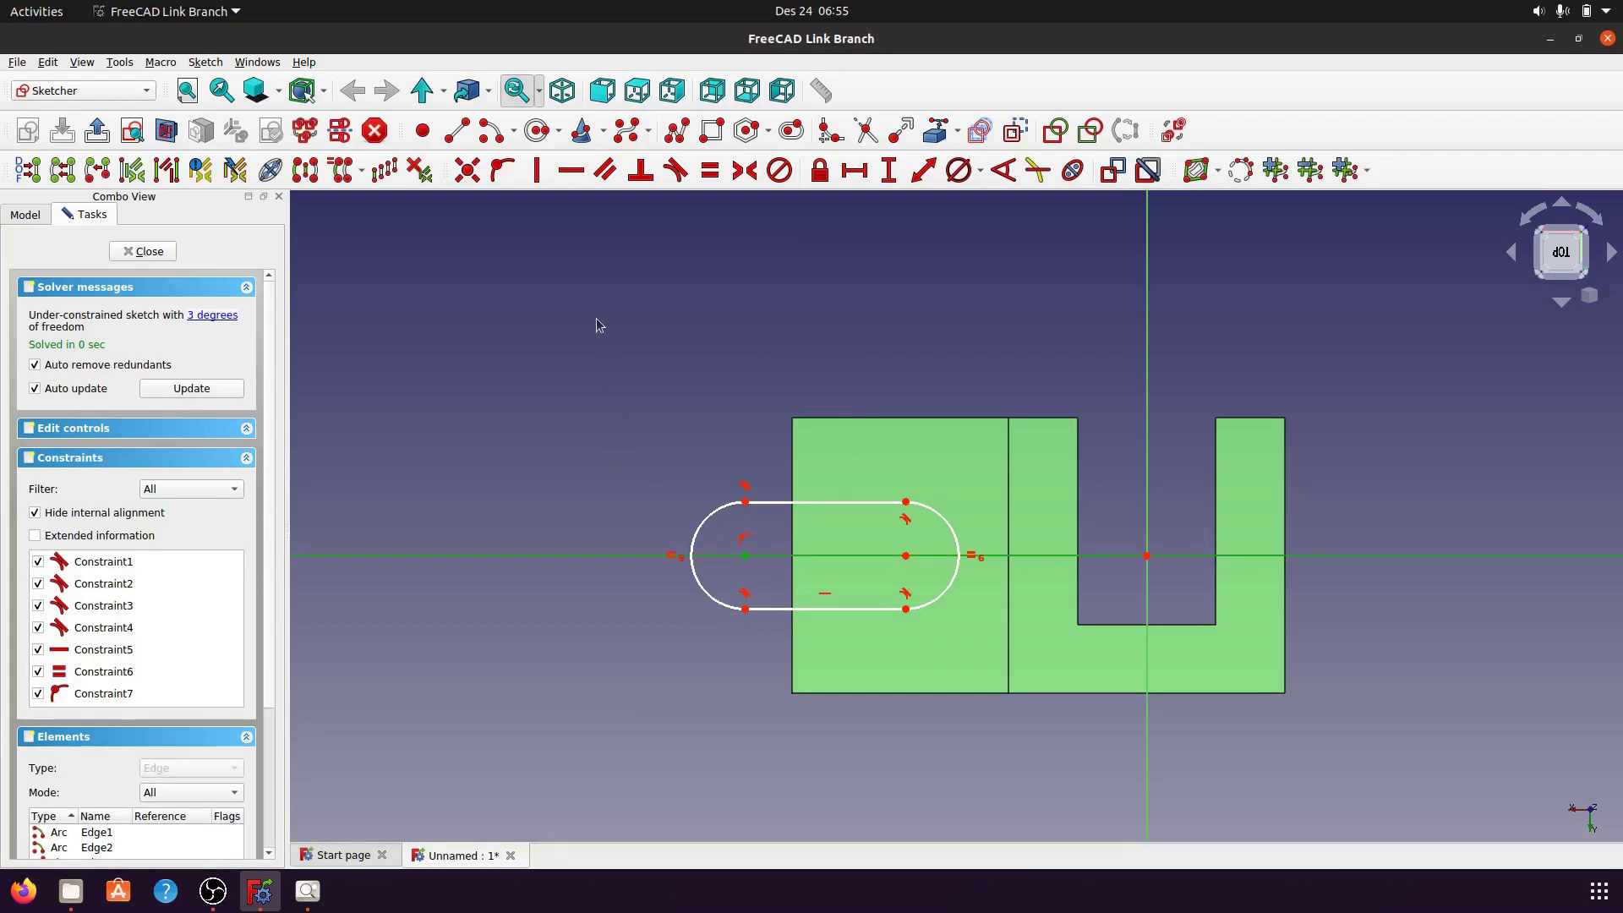
click(502, 172)
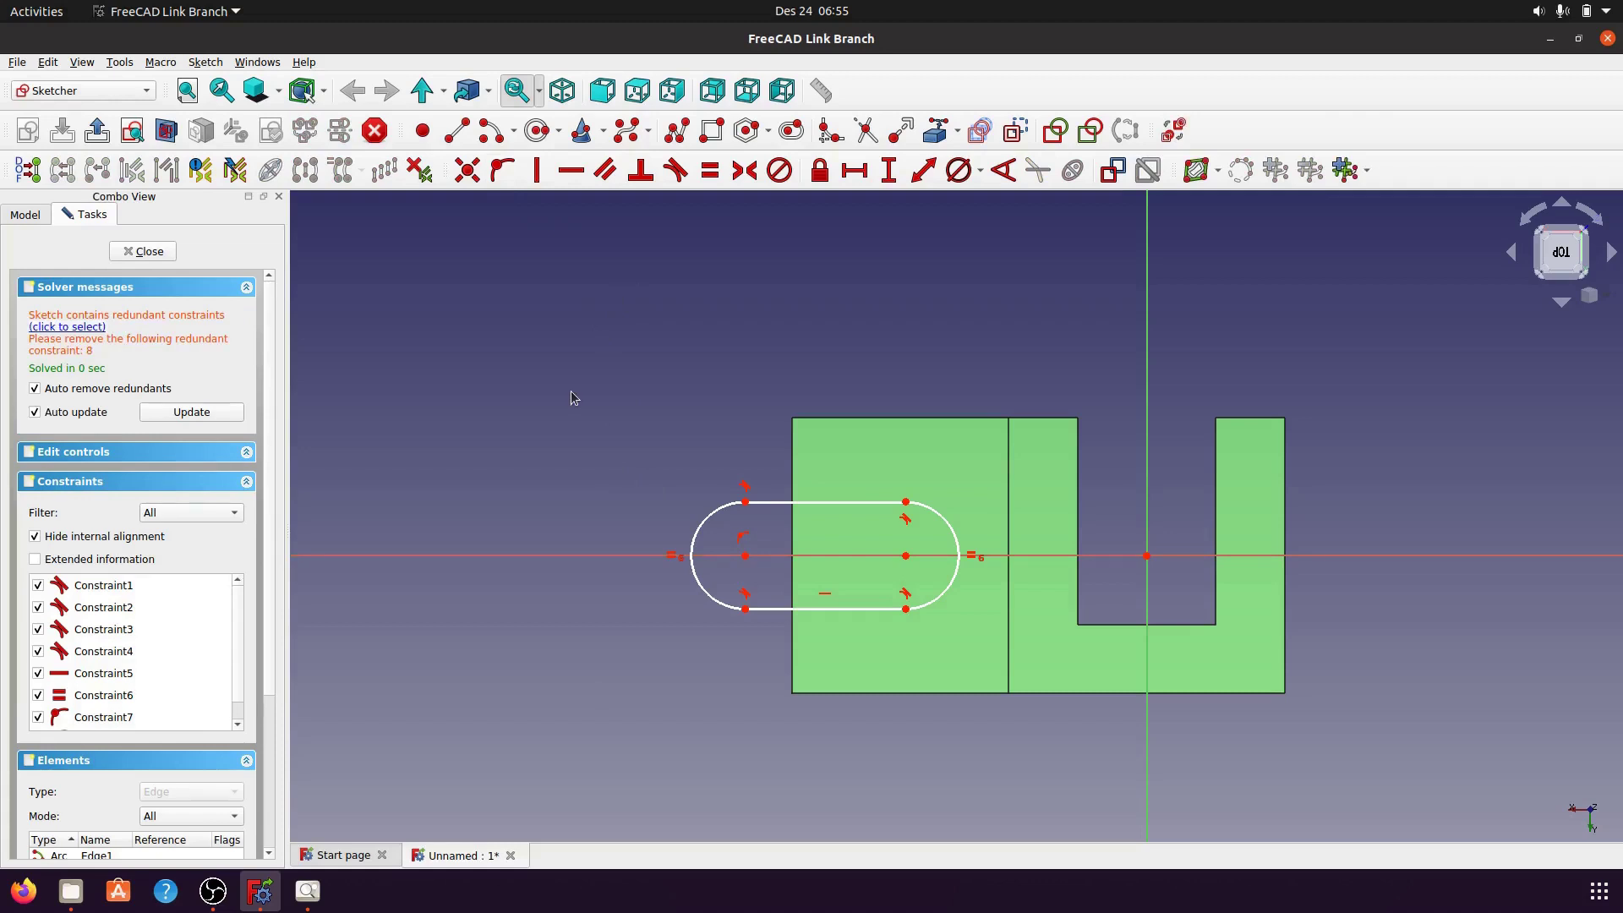
click(907, 557)
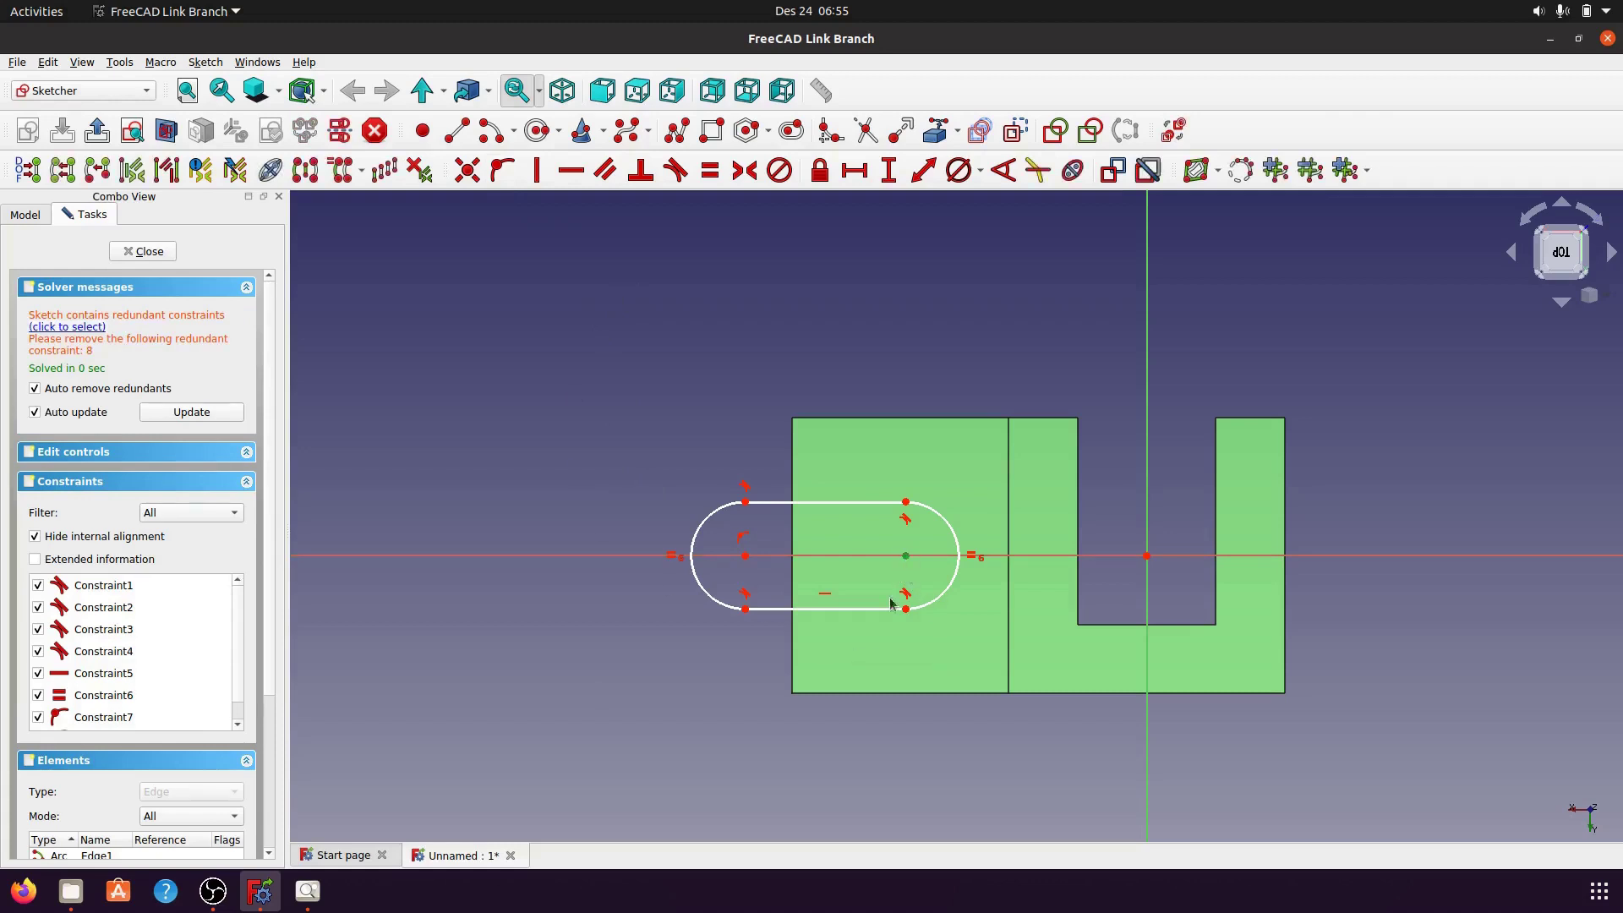
click(807, 329)
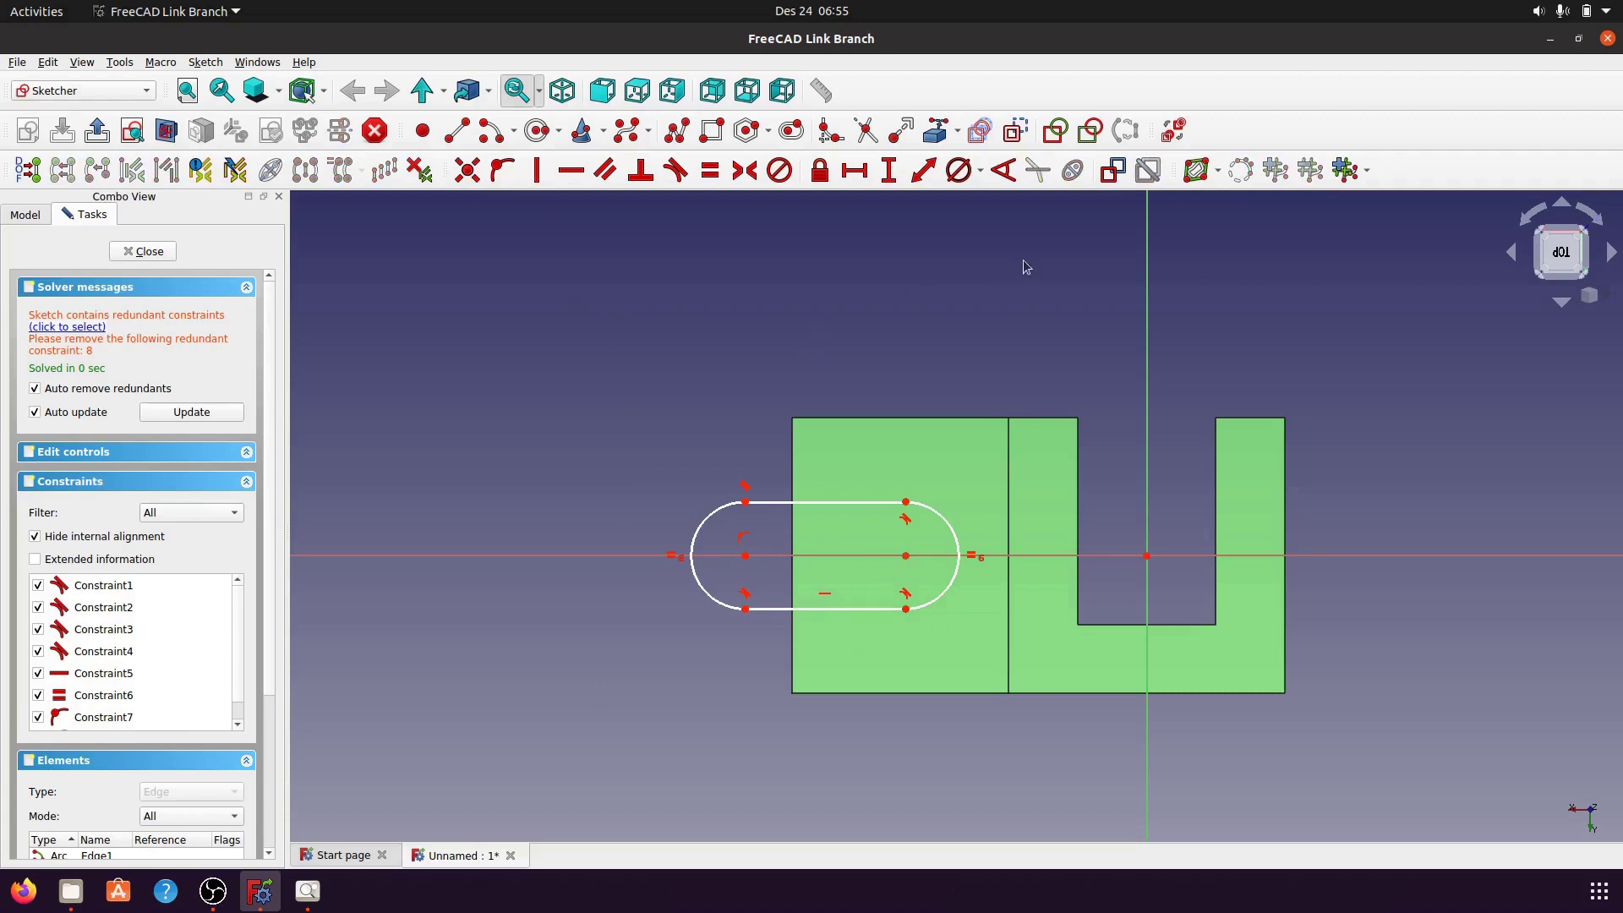
- Reference the part's left edge as external geometry and select it with the right arc centre
click(940, 134)
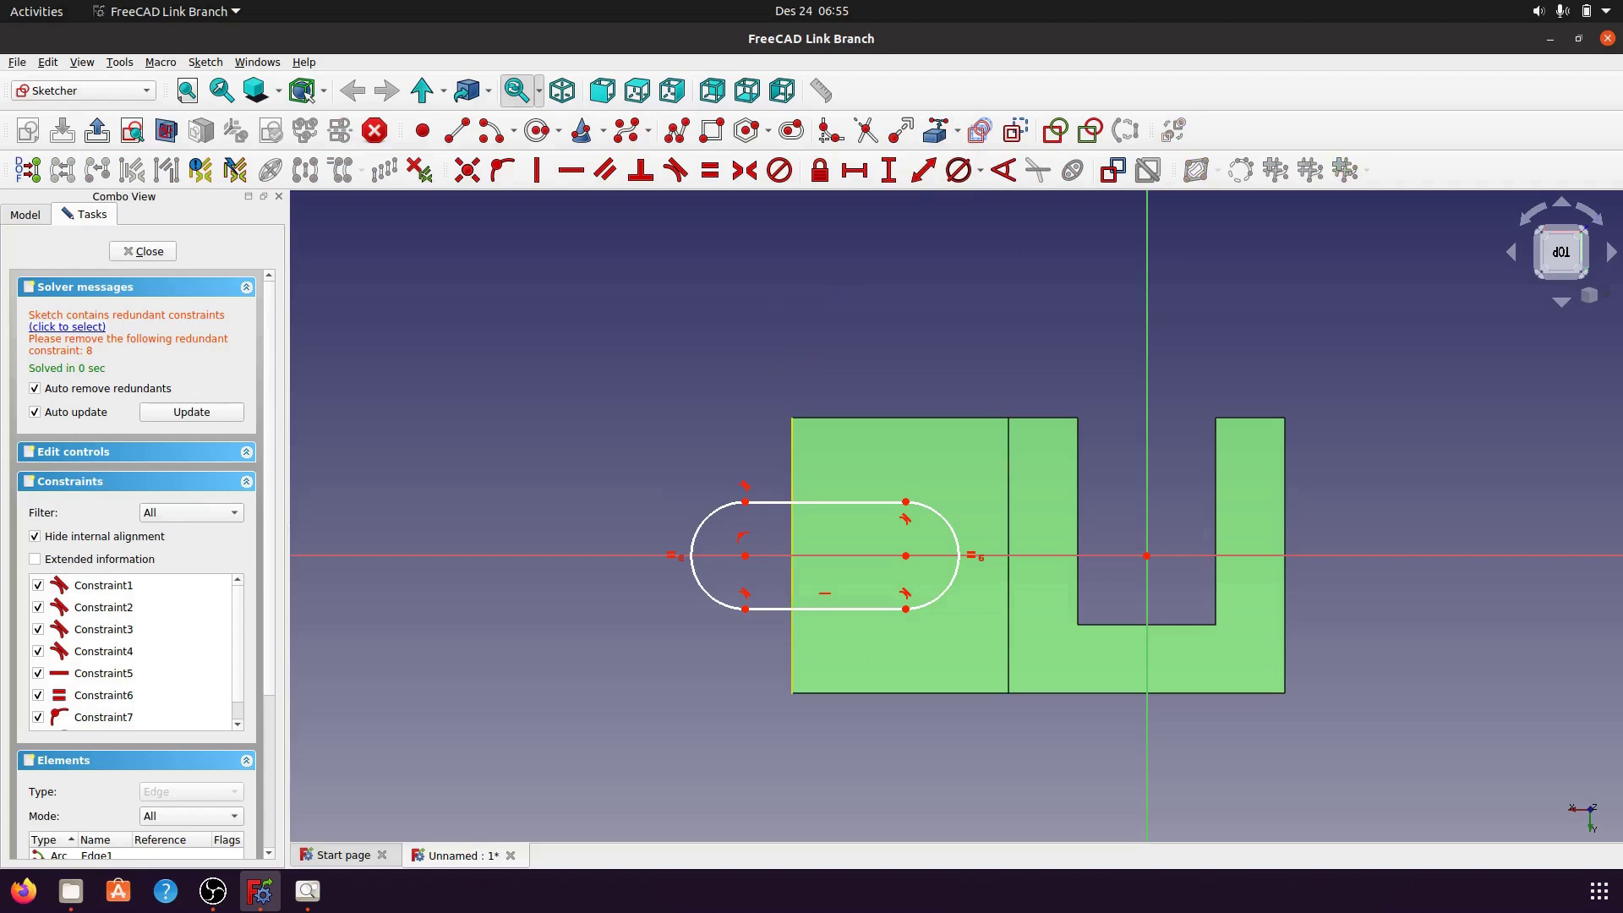
click(792, 482)
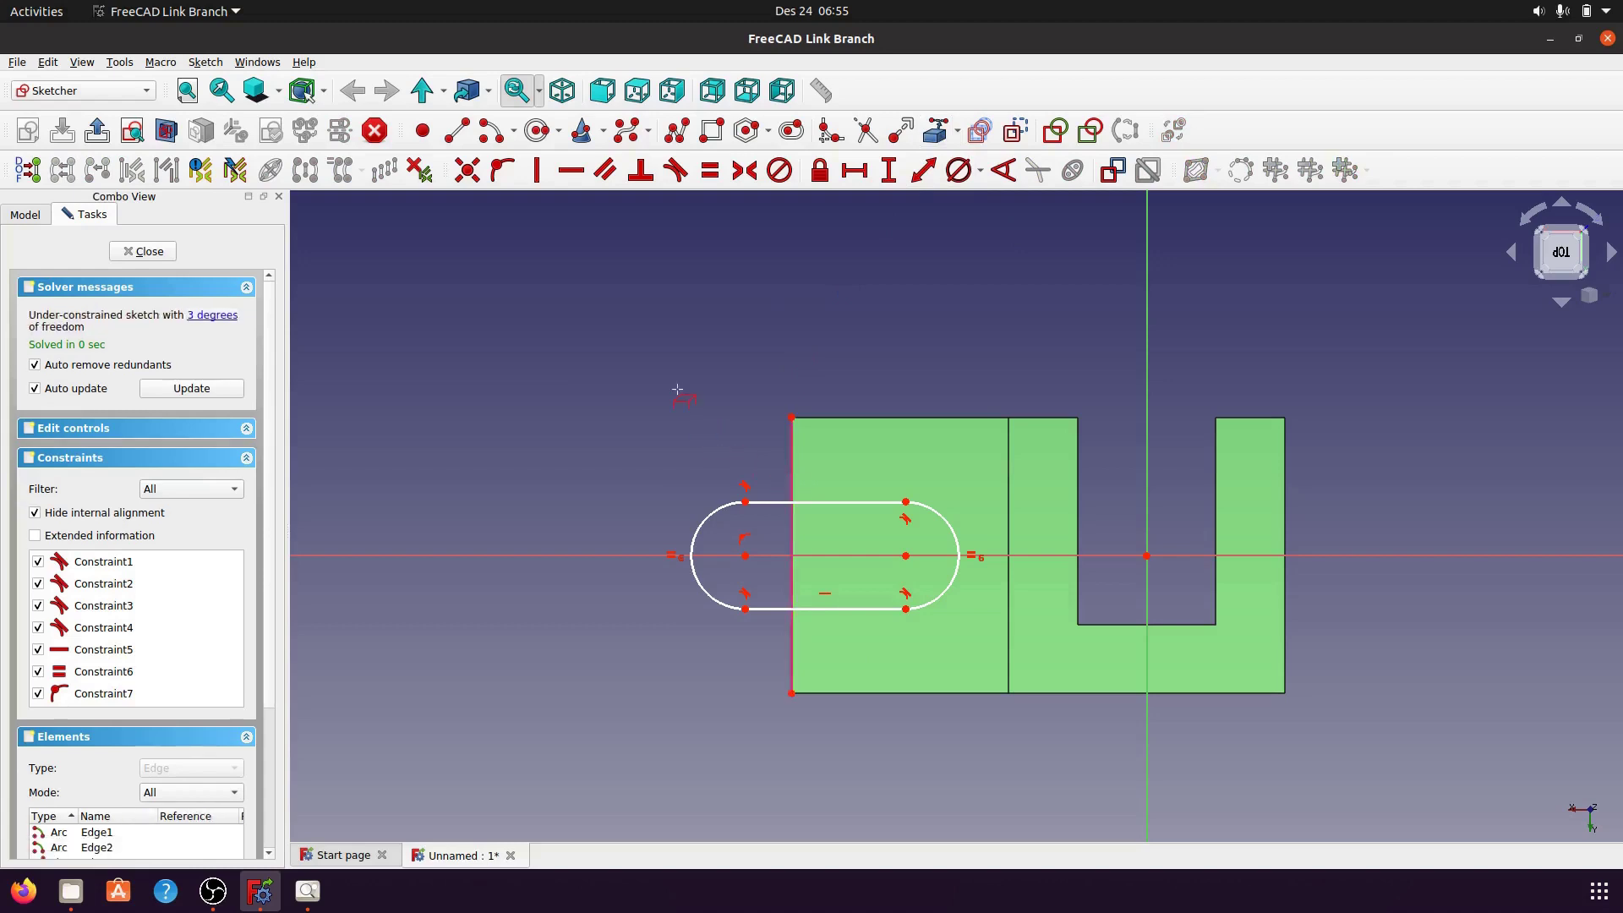
click(907, 558)
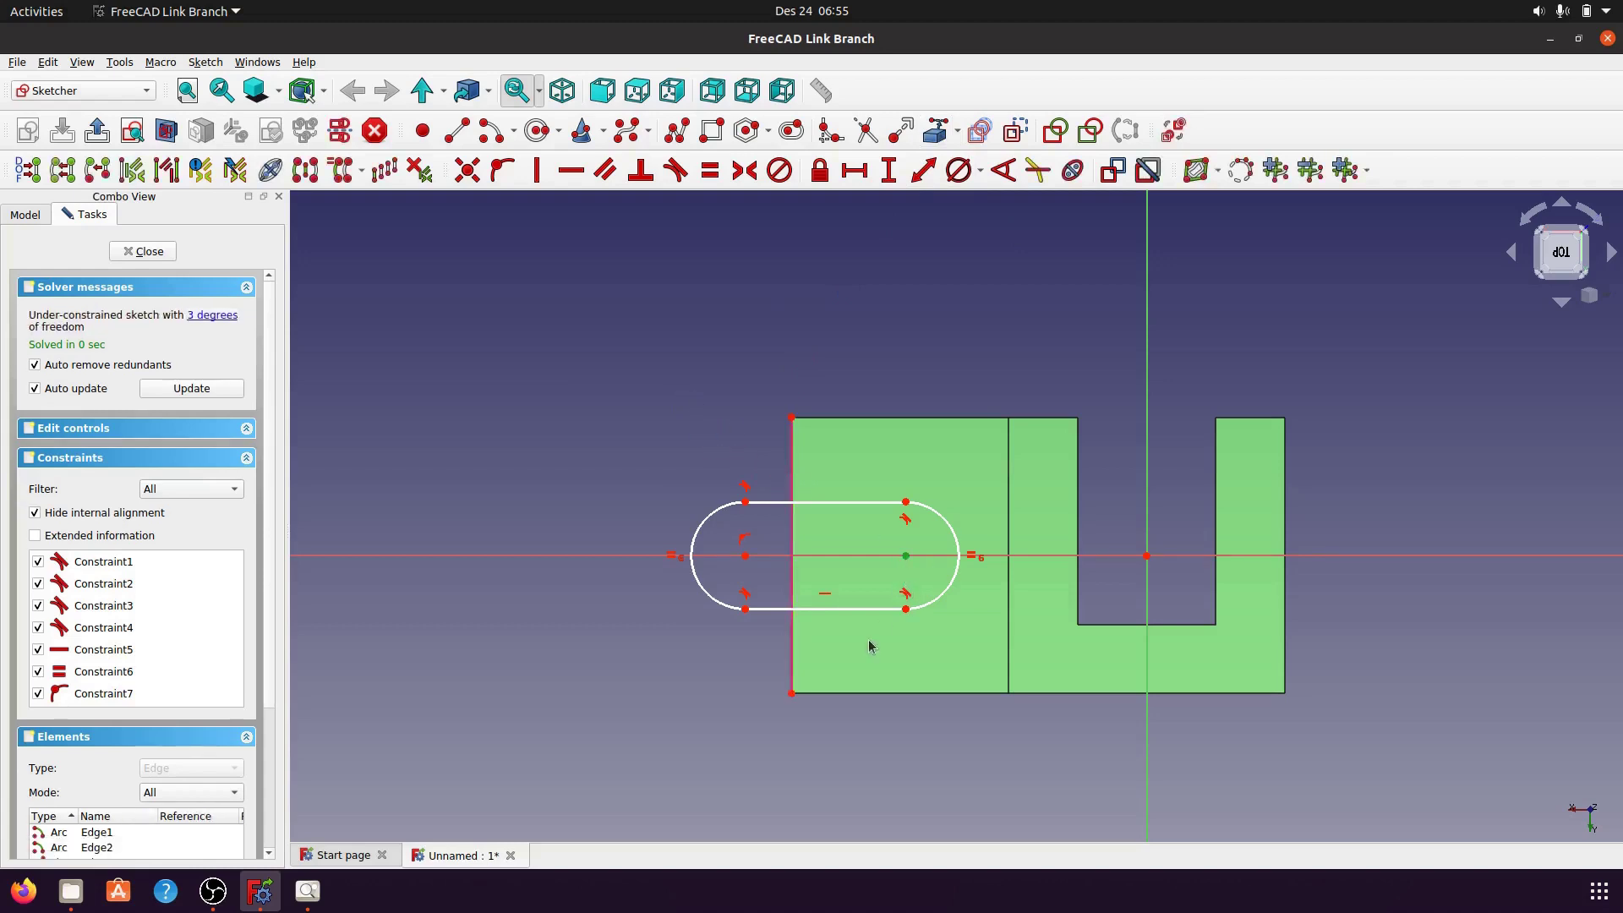
click(793, 640)
- Set a 7 mm horizontal distance from the left edge to the arc centre
click(855, 170)
click(964, 479)
click(924, 172)
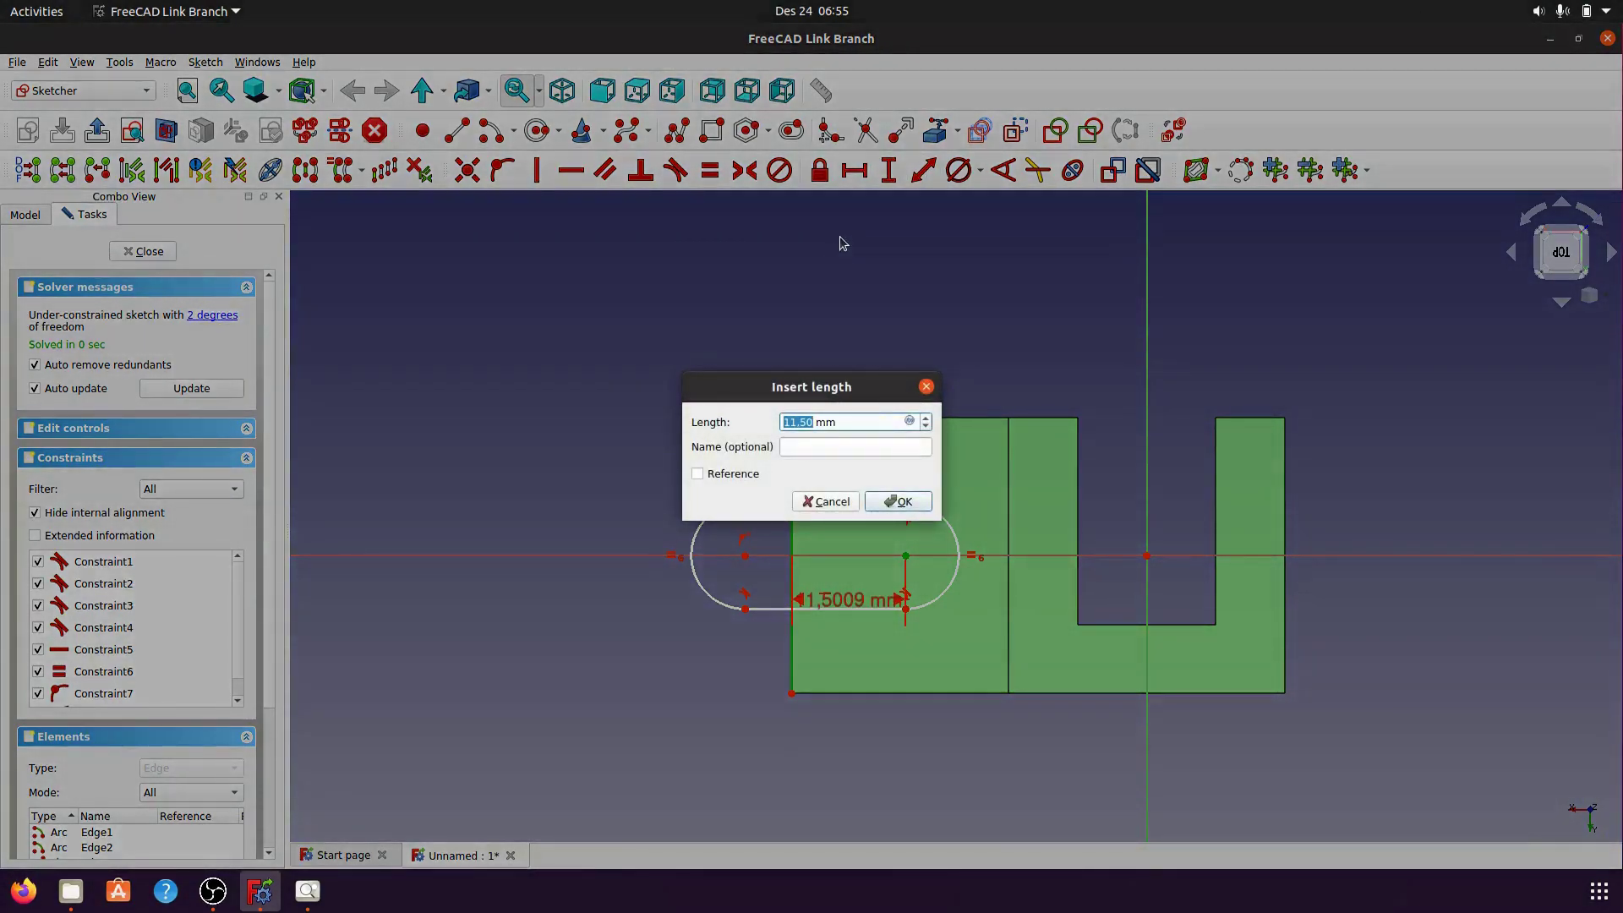
text(7)
click(898, 502)
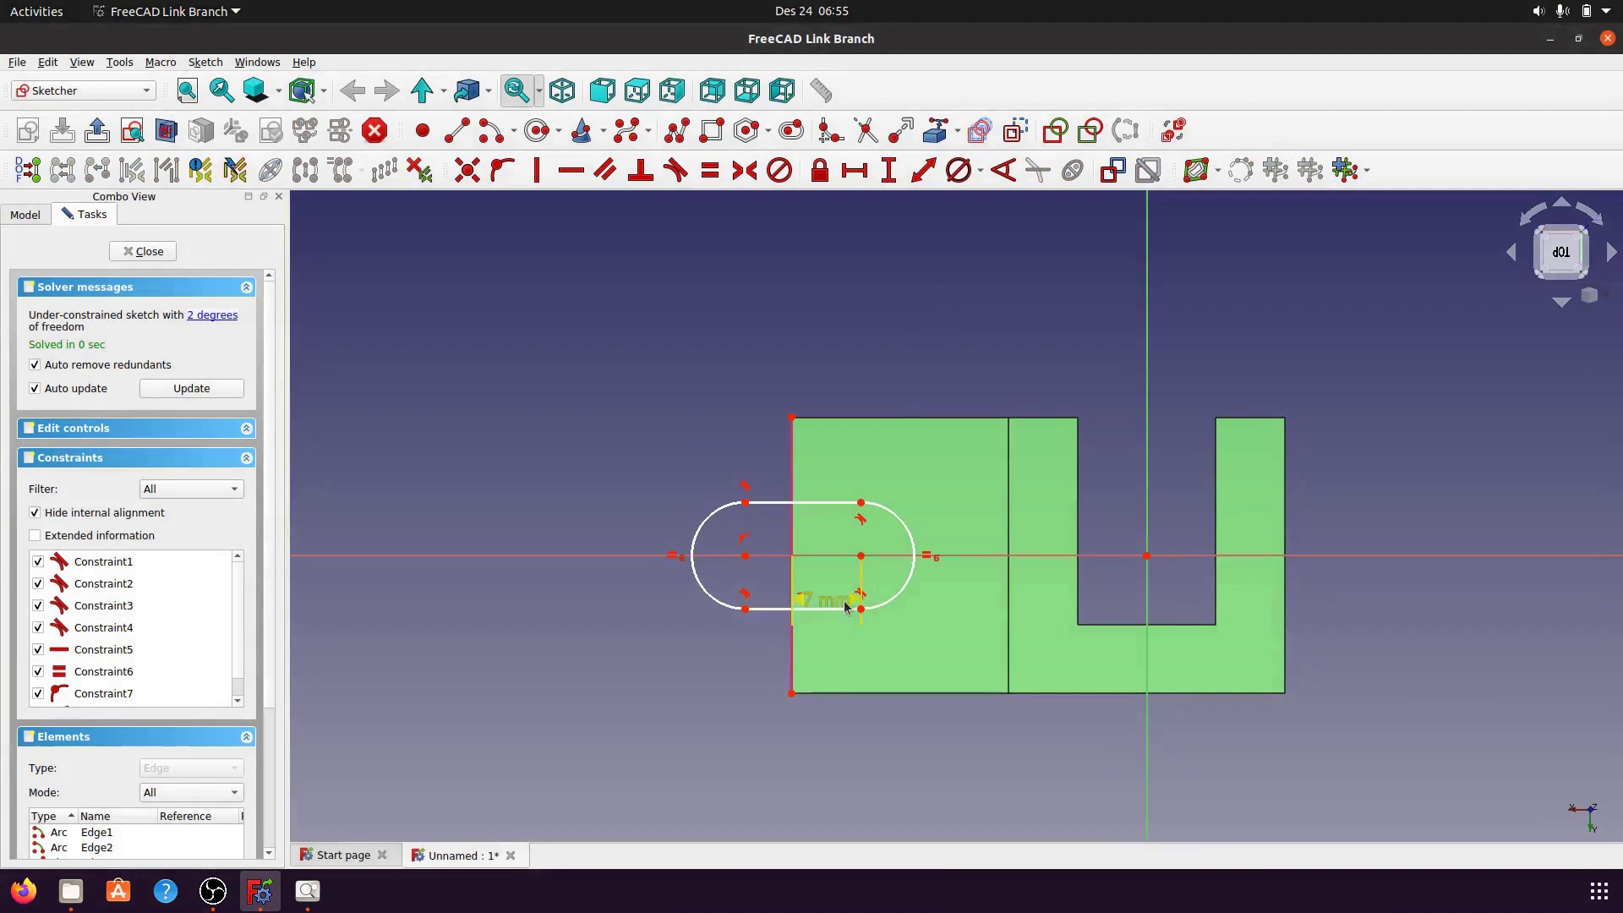
drag(842, 602, 708, 748)
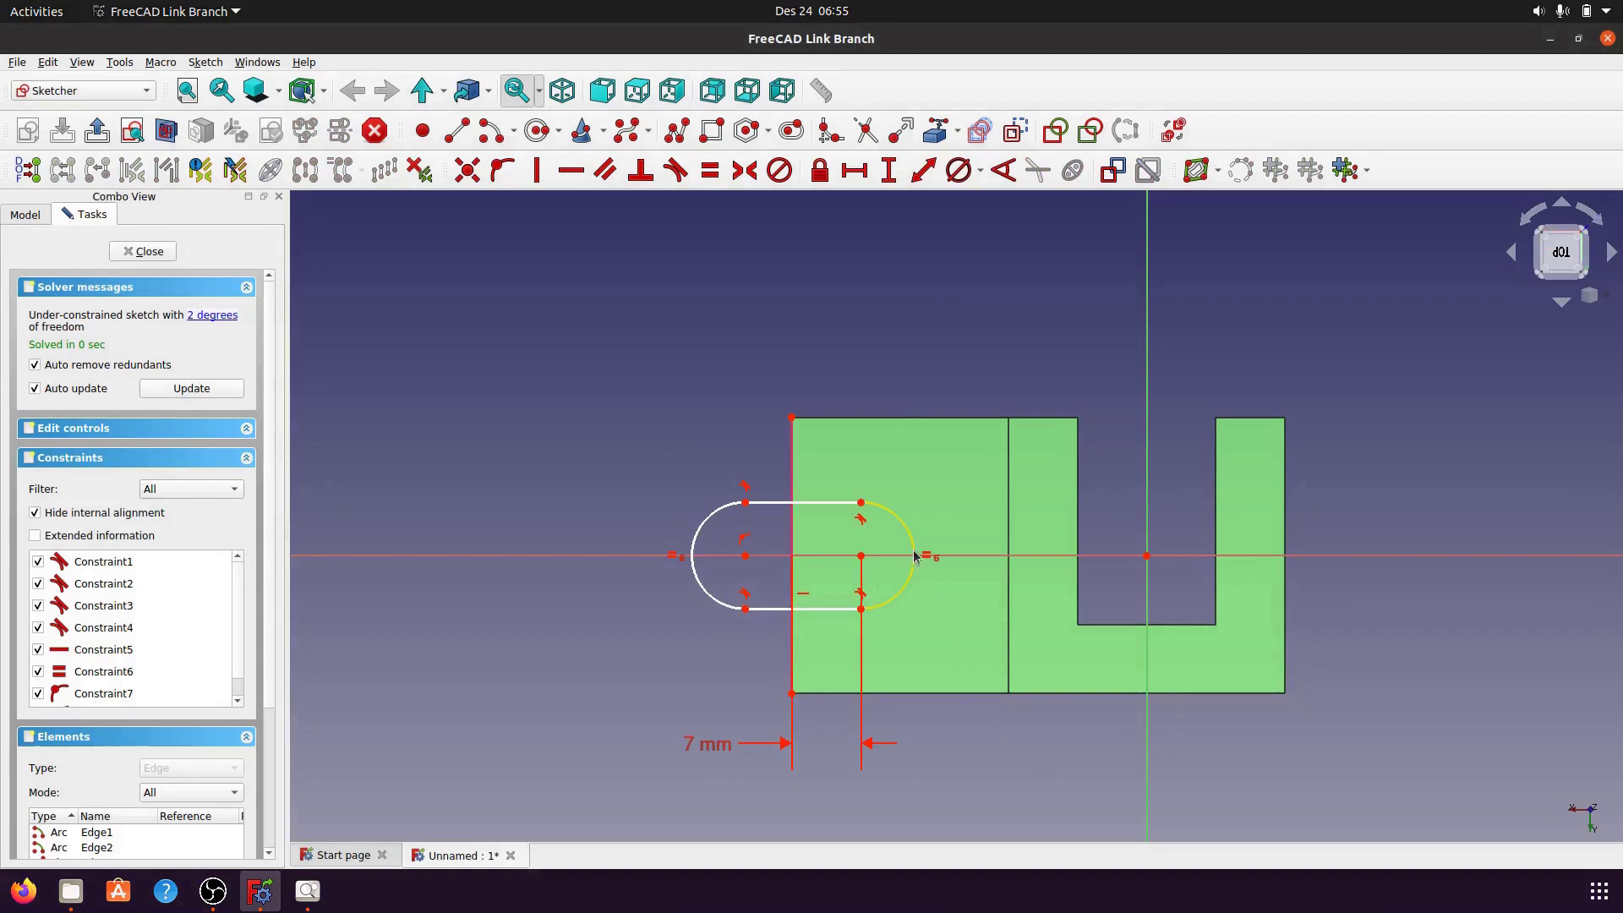
- Give the slot's right arc a 7 mm radius
click(905, 527)
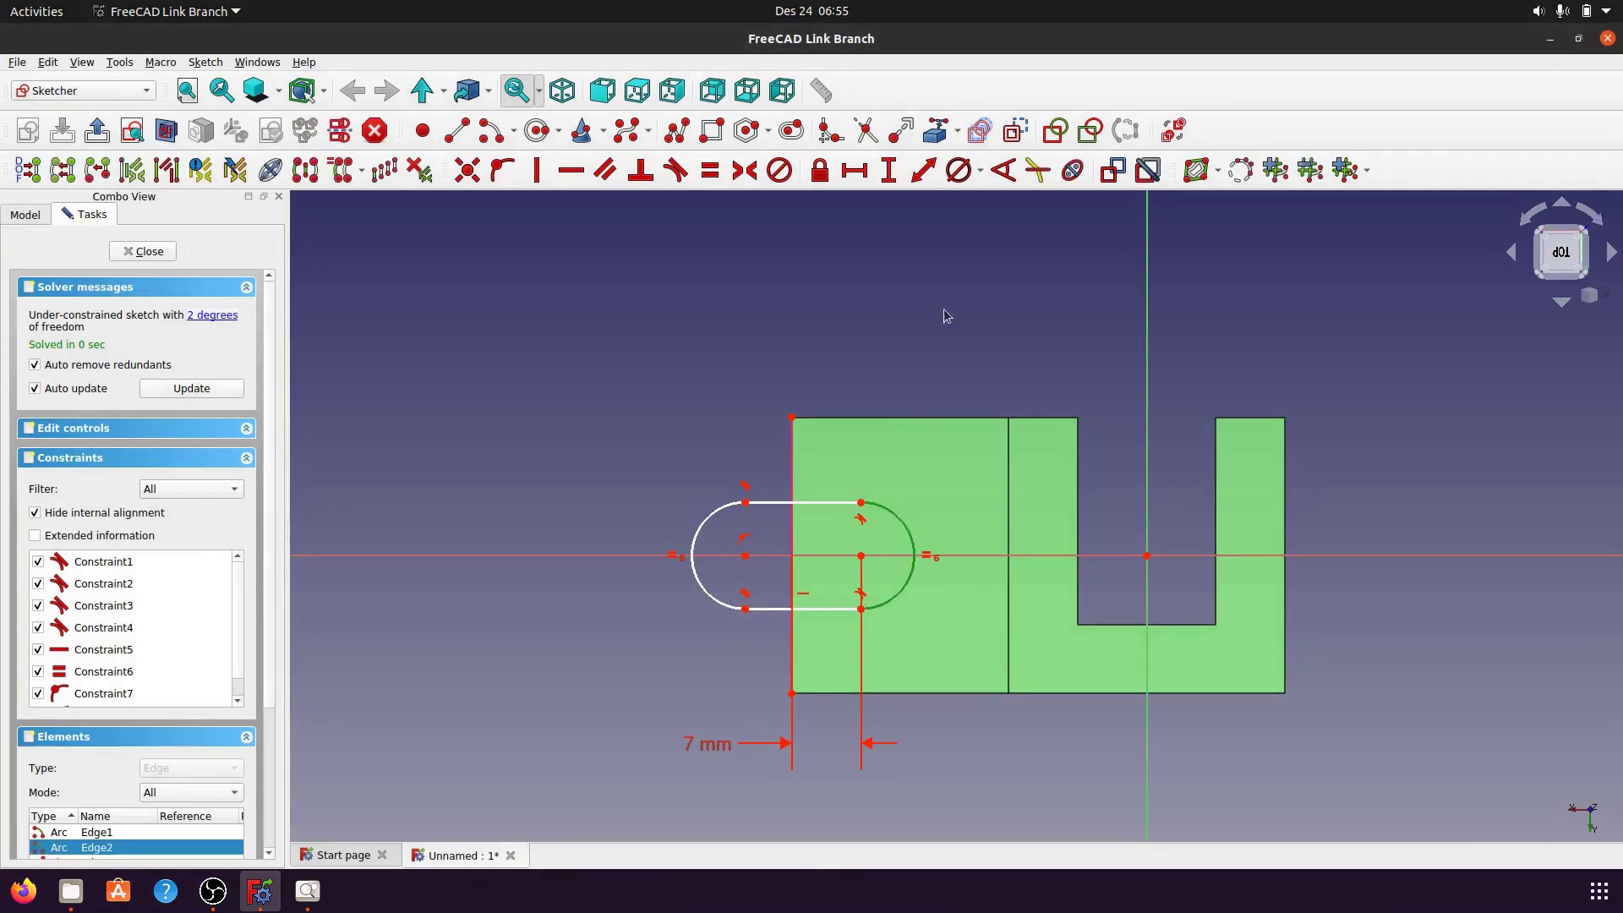
click(981, 172)
click(986, 205)
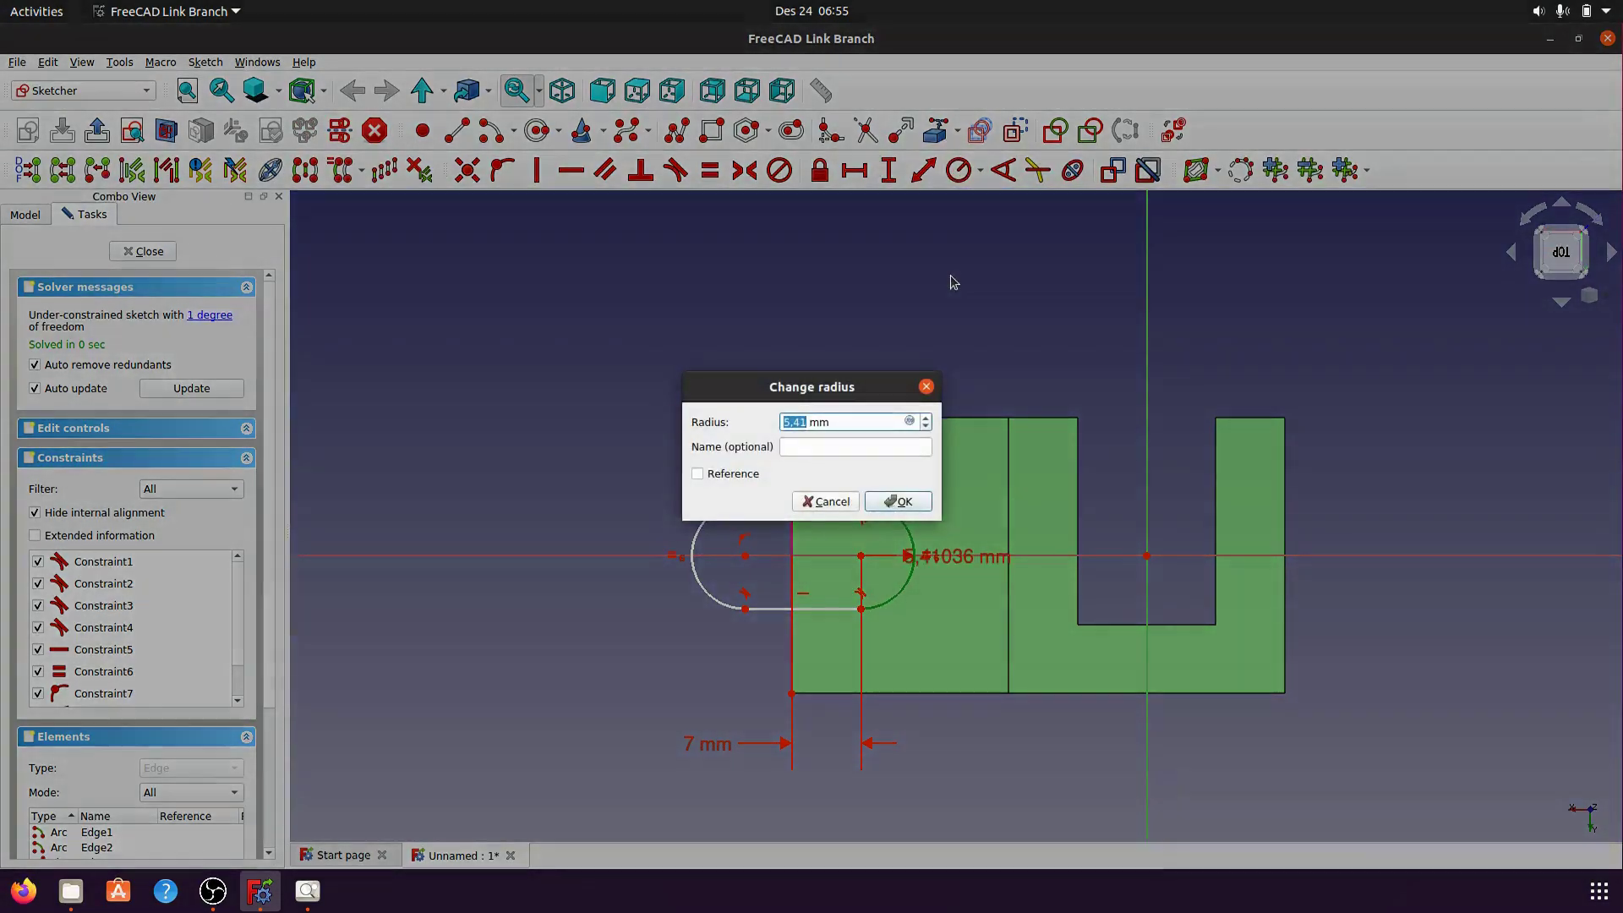
text(7)
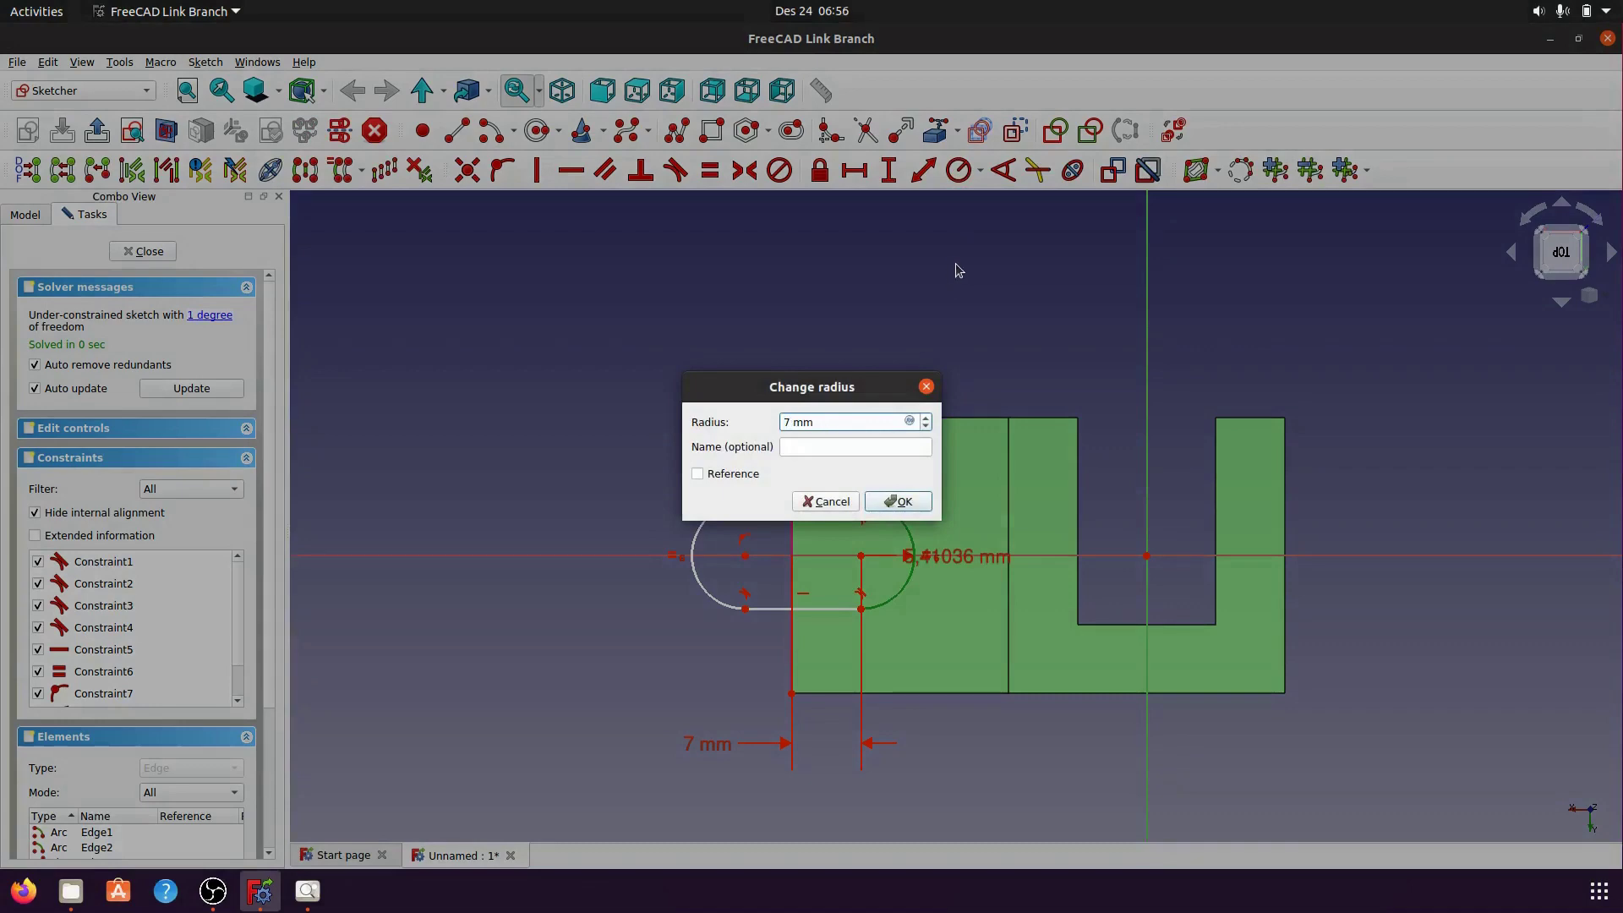
click(923, 502)
drag(972, 558, 1001, 368)
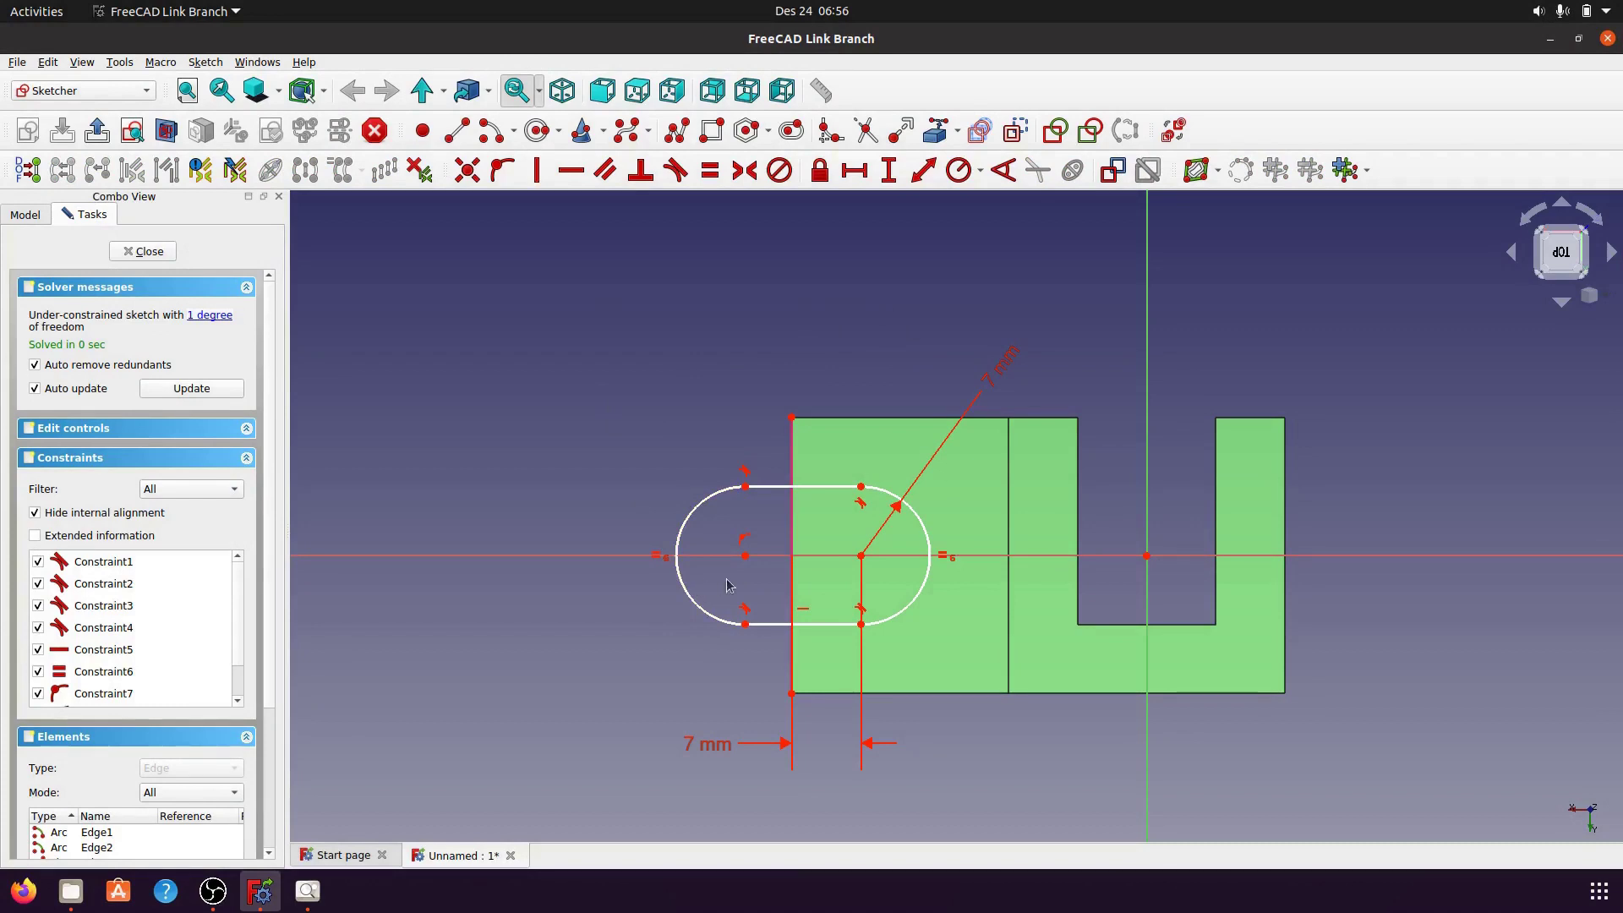
- Set the distance between the two arc centres to 12 mm
click(746, 558)
click(862, 557)
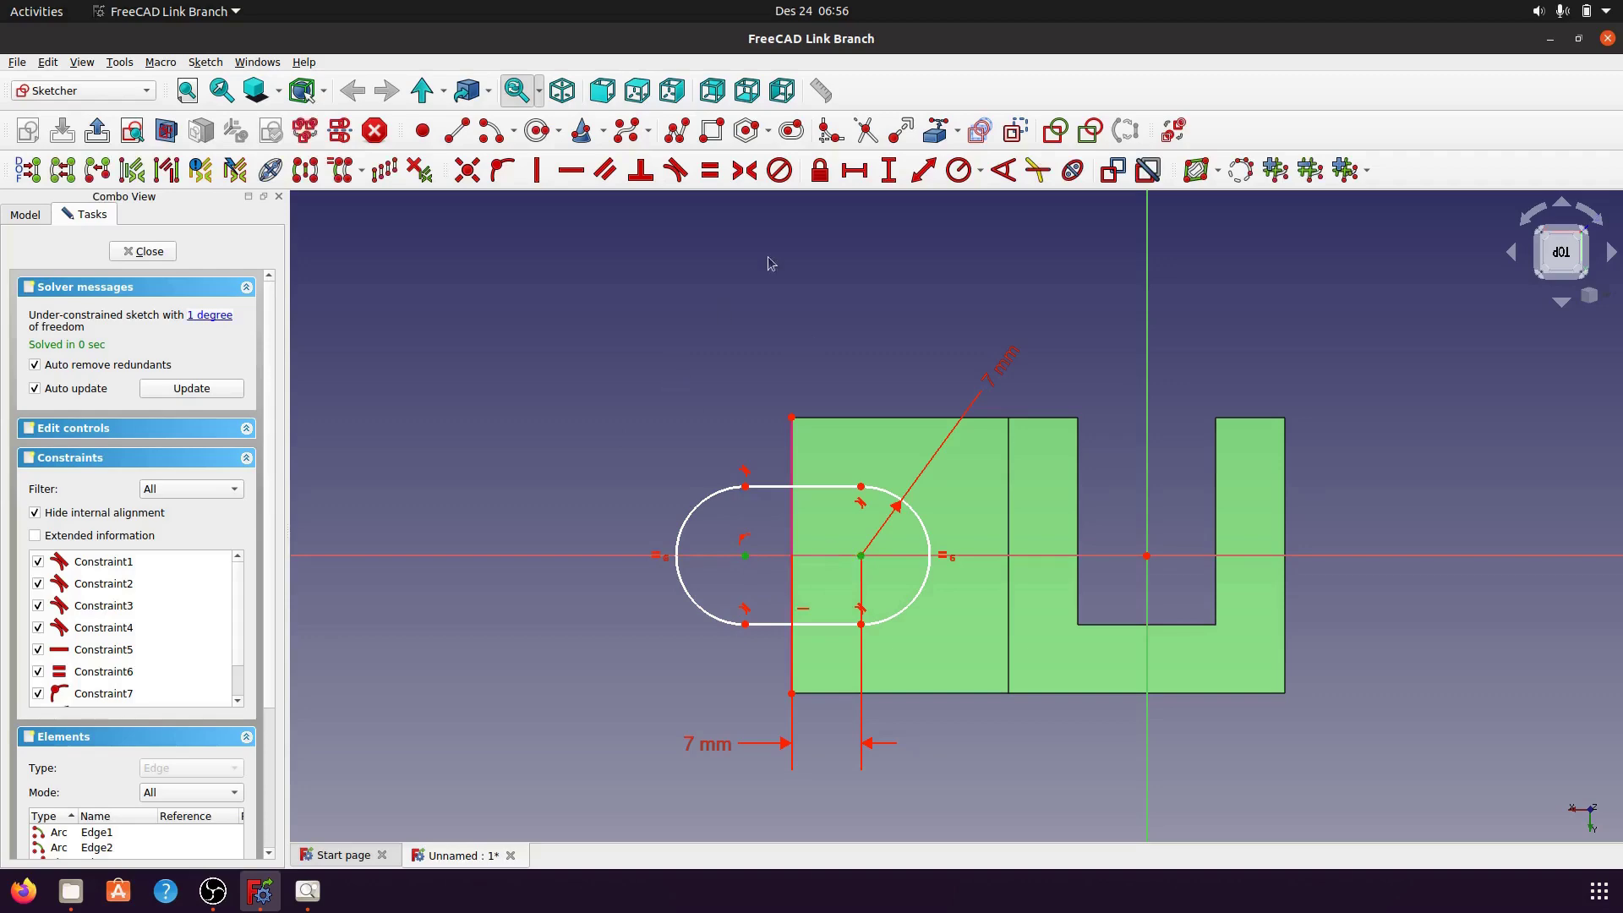
click(921, 172)
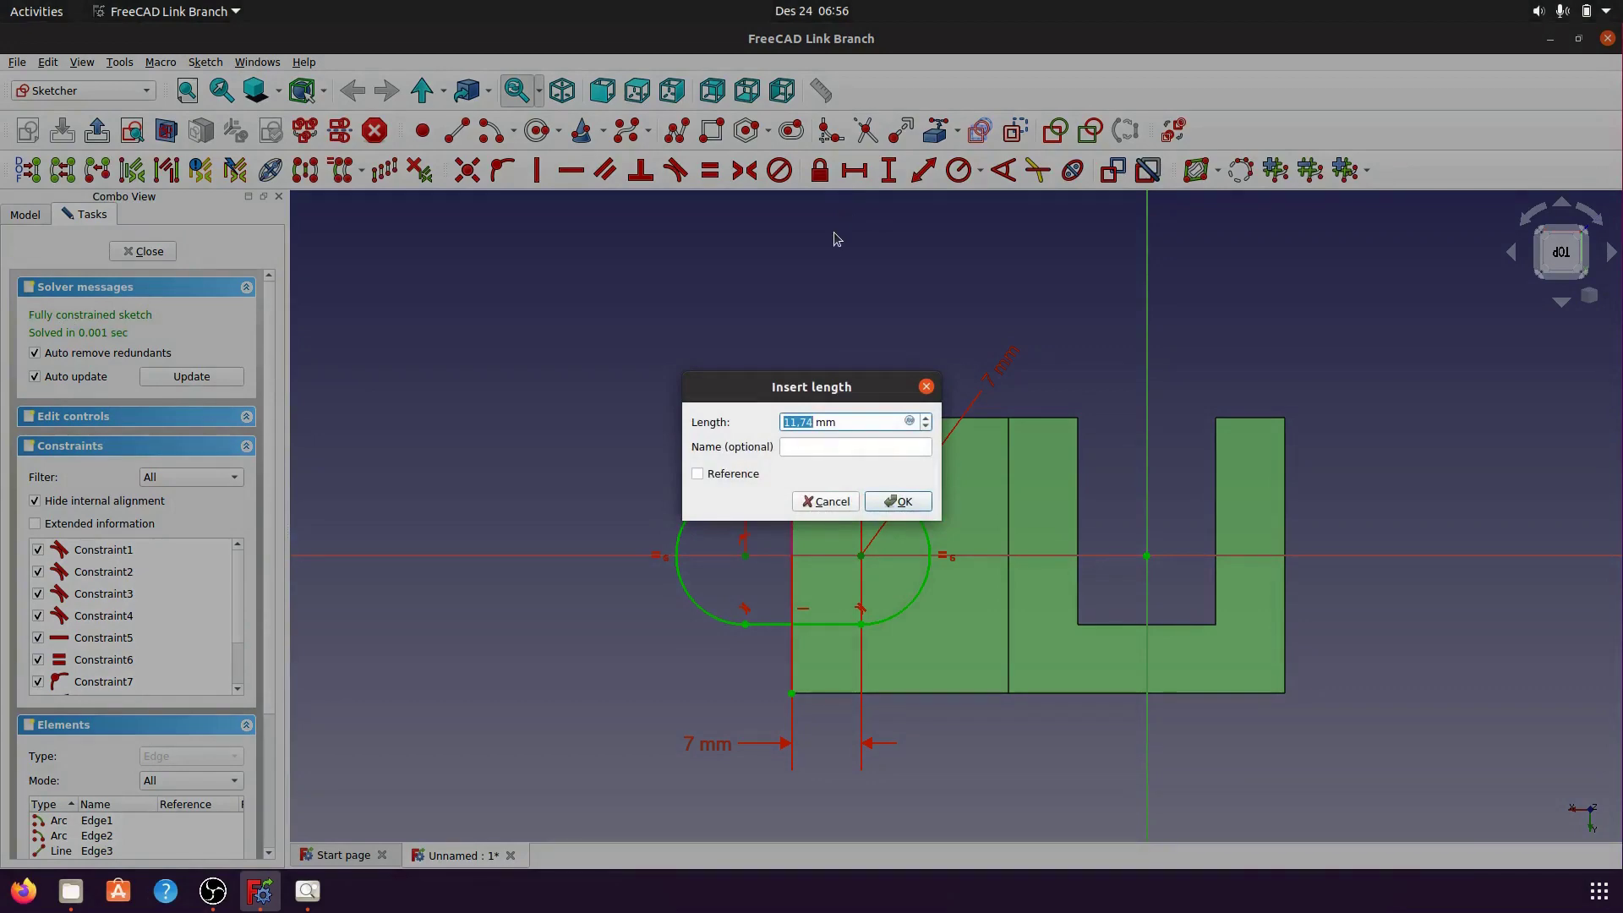
text(12)
click(898, 501)
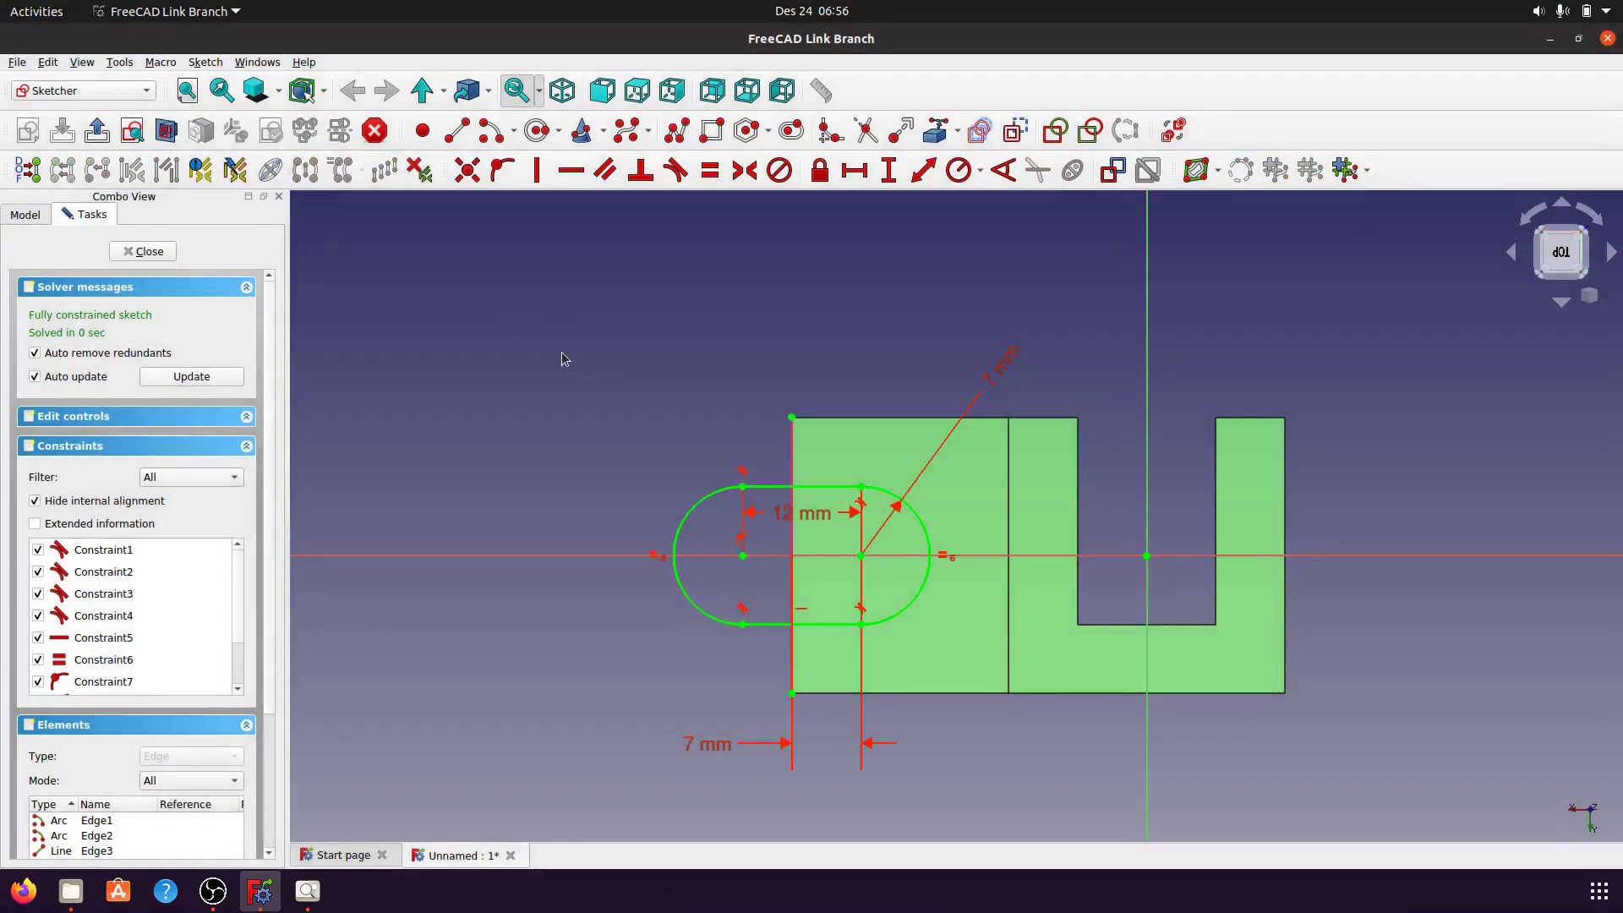
drag(794, 512, 788, 363)
- Close the slot sketch and pocket it 7 mm deep into the base after checking the reference drawing
click(146, 252)
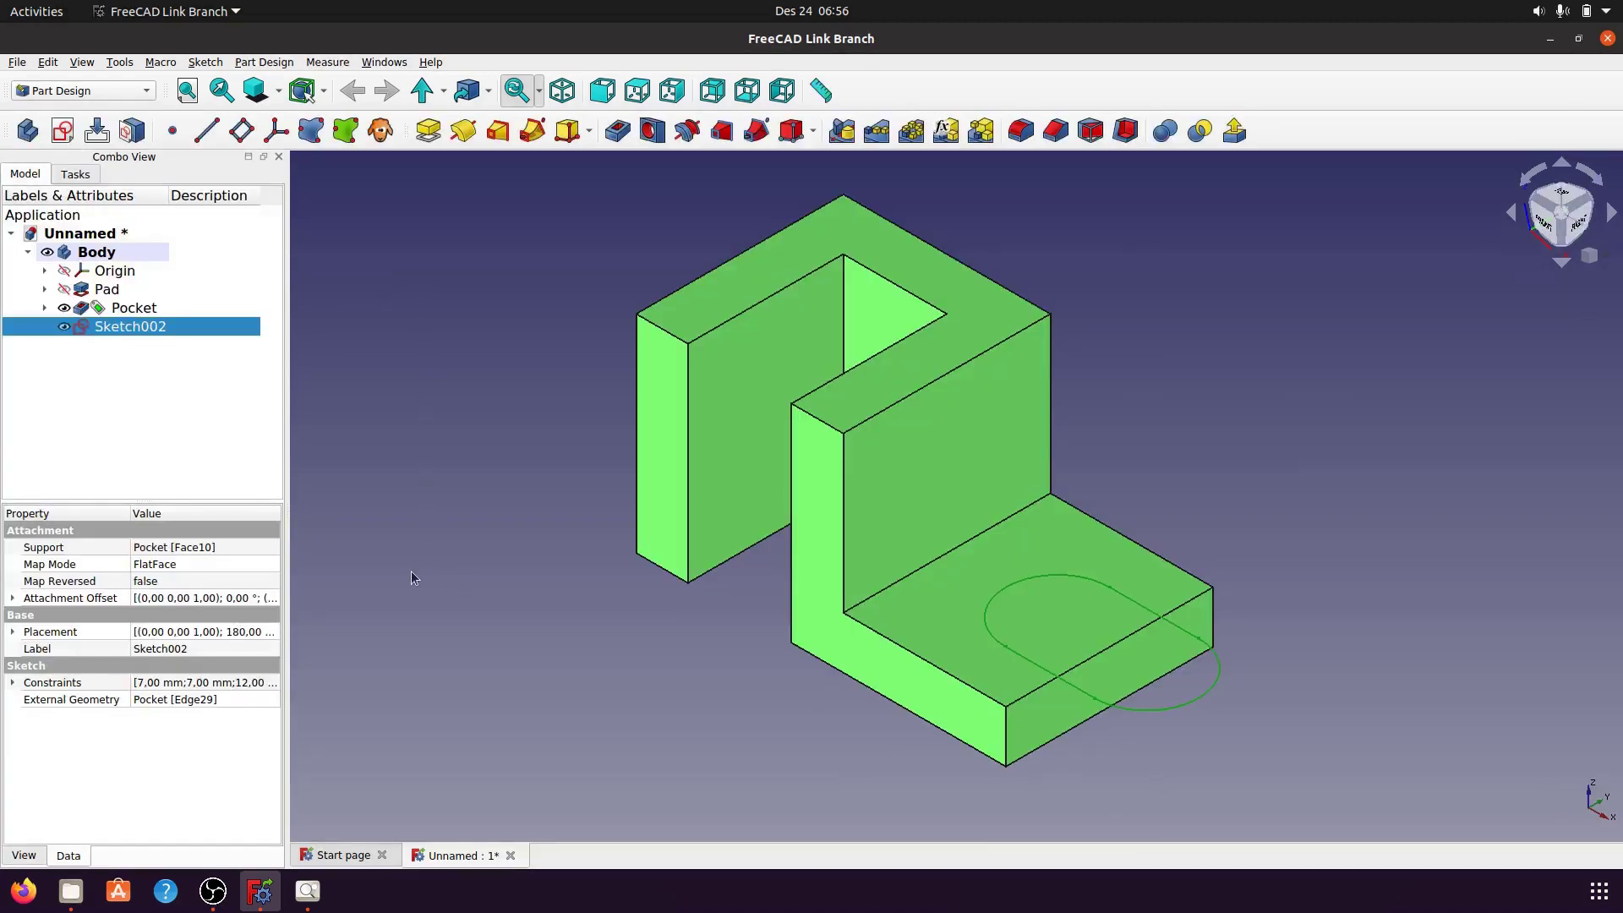
click(618, 130)
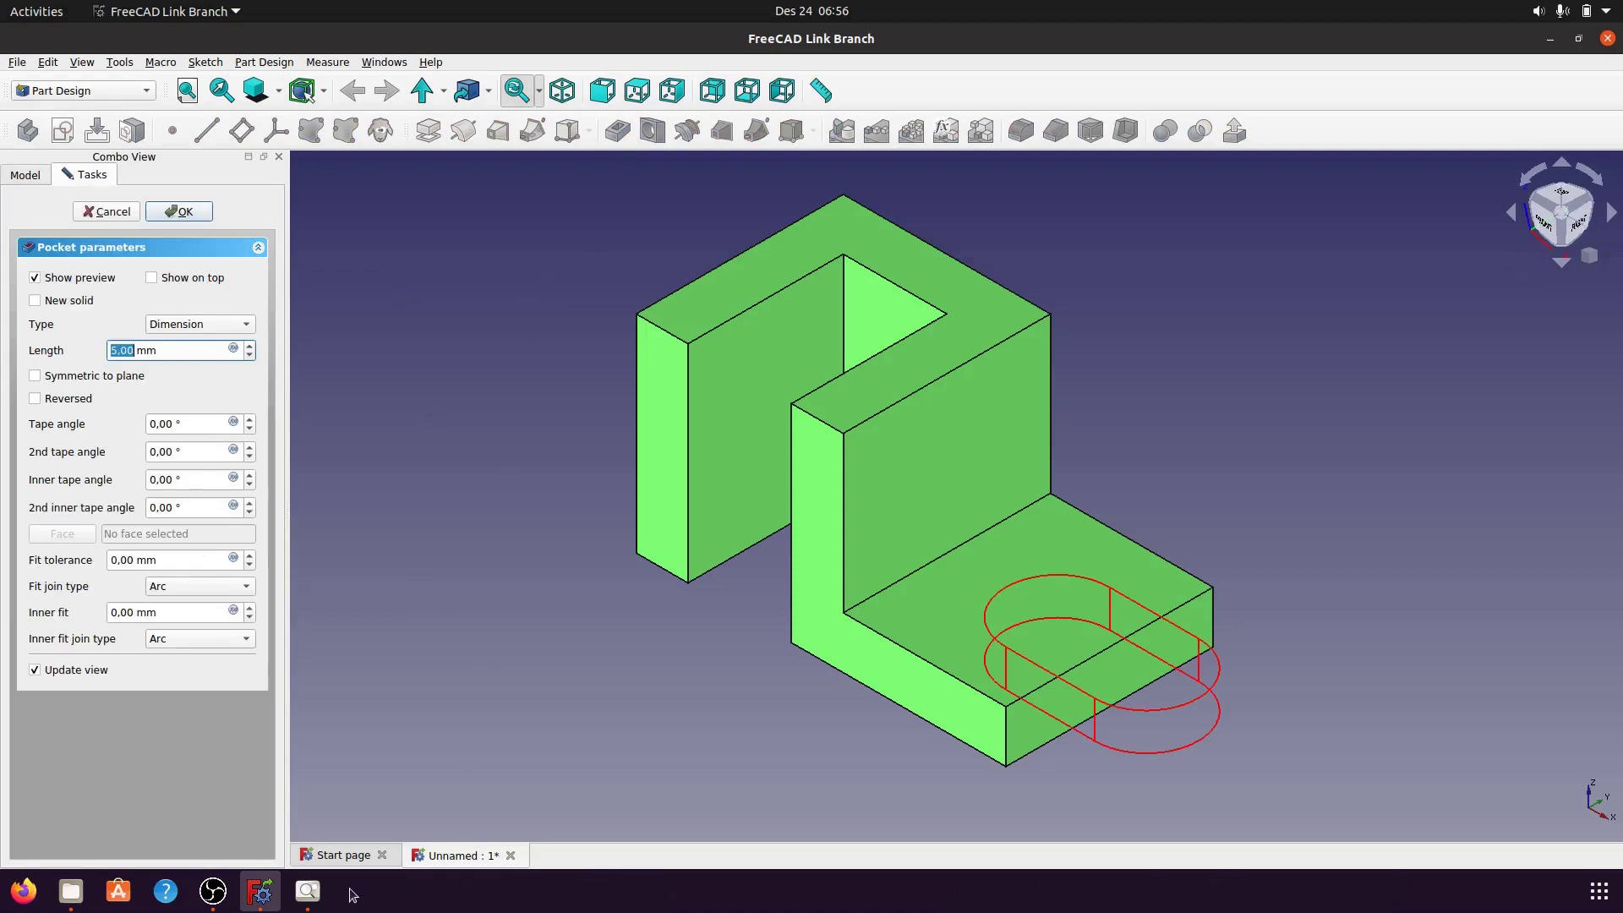
click(307, 891)
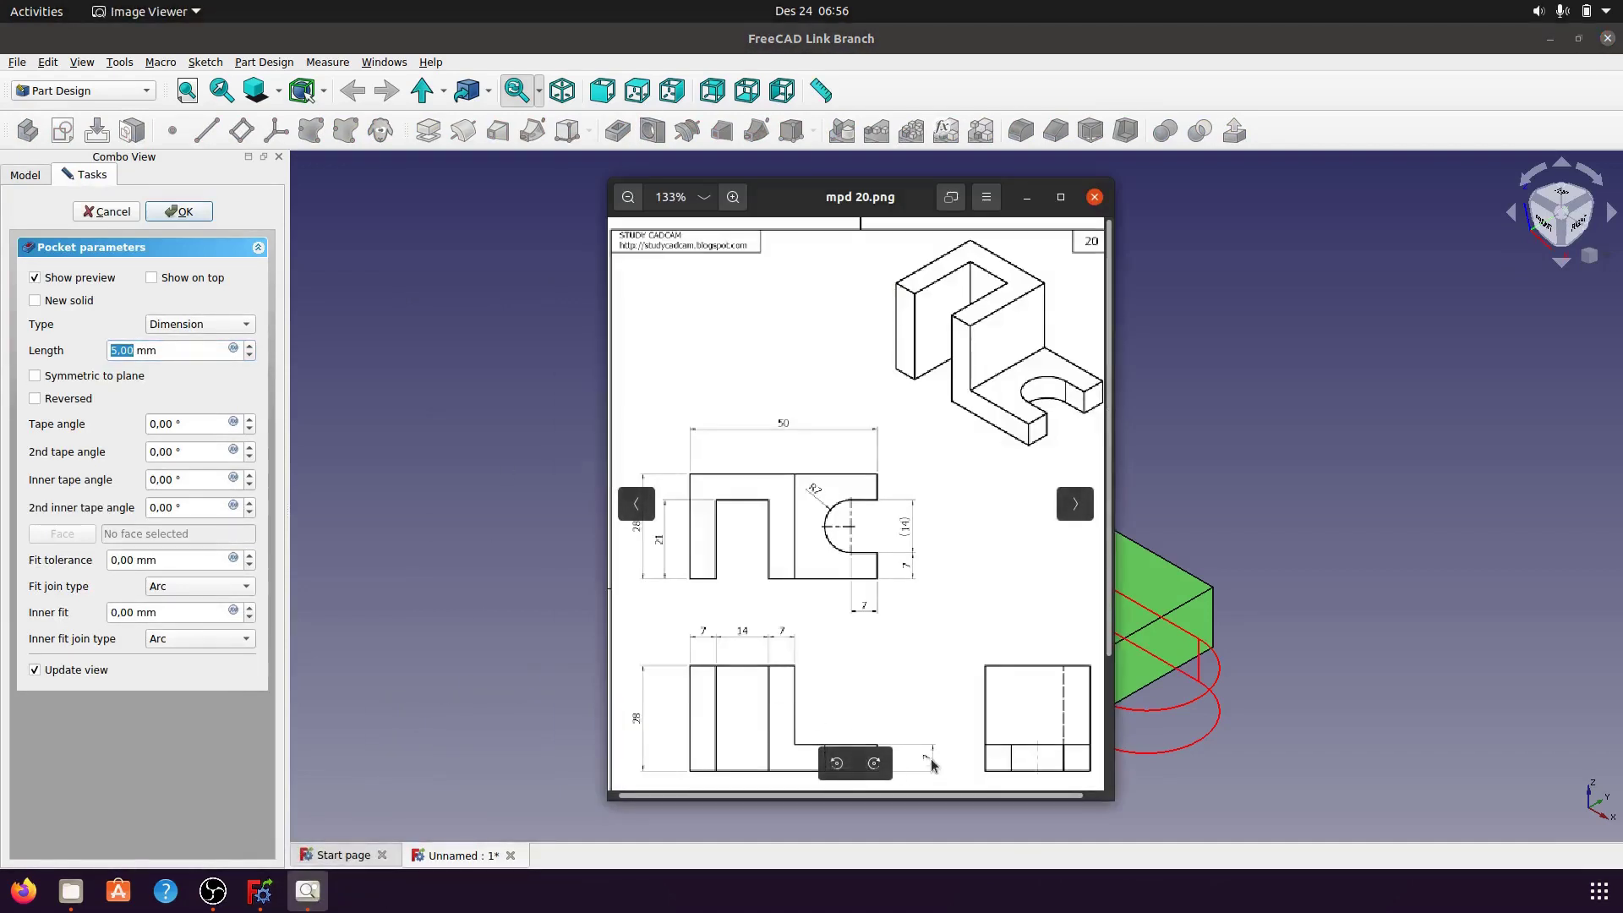
click(1028, 199)
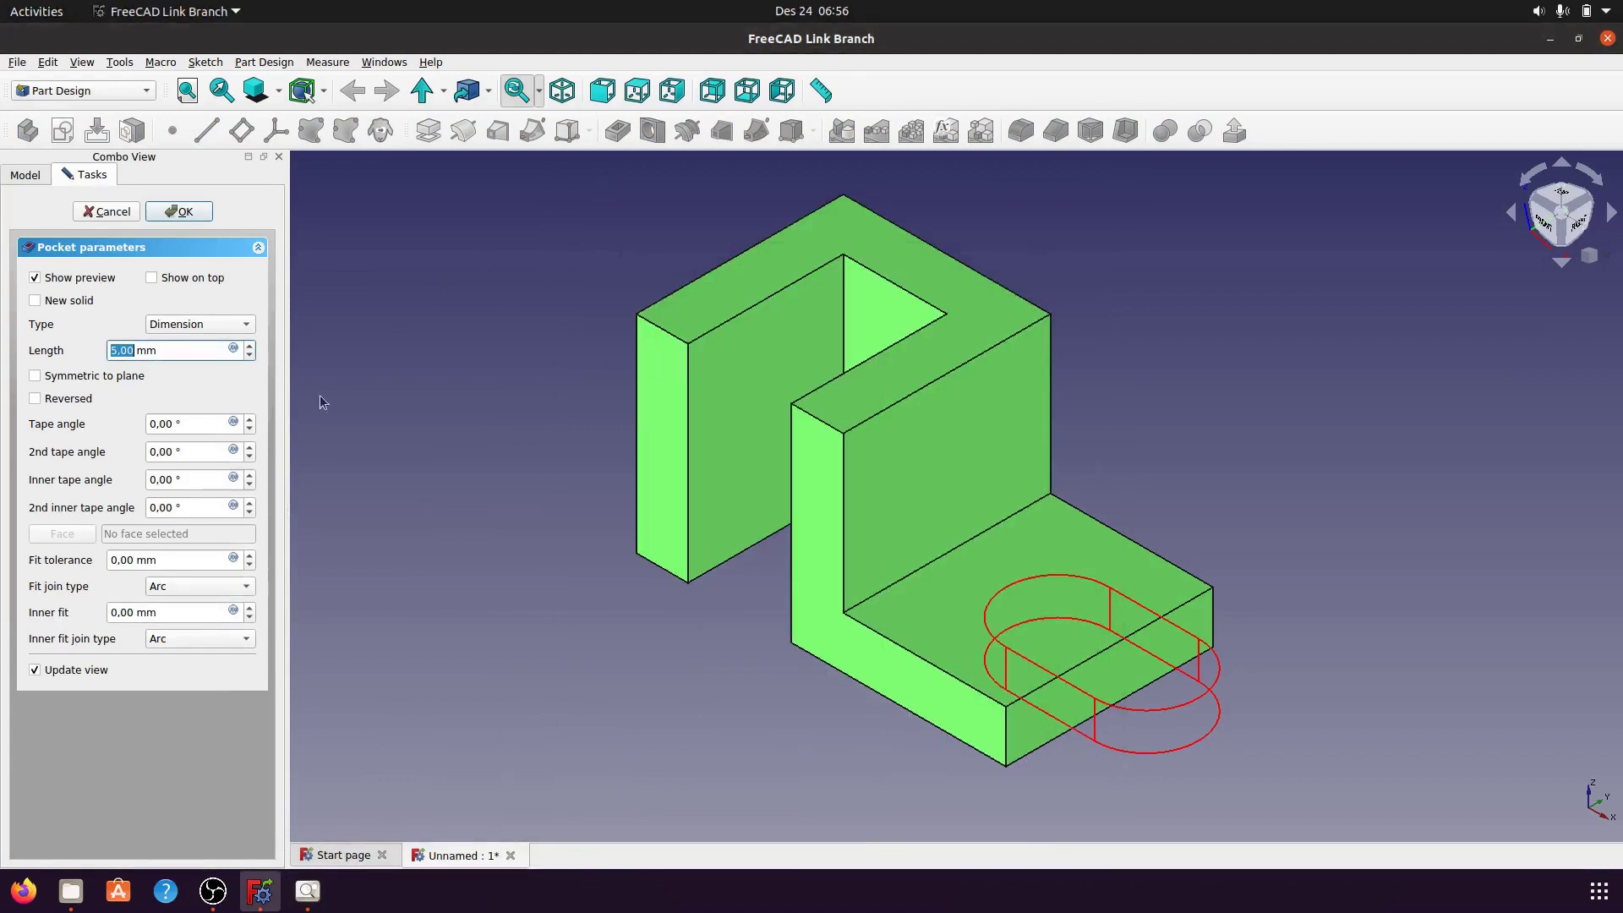
drag(156, 351, 99, 356)
text(7)
click(191, 217)
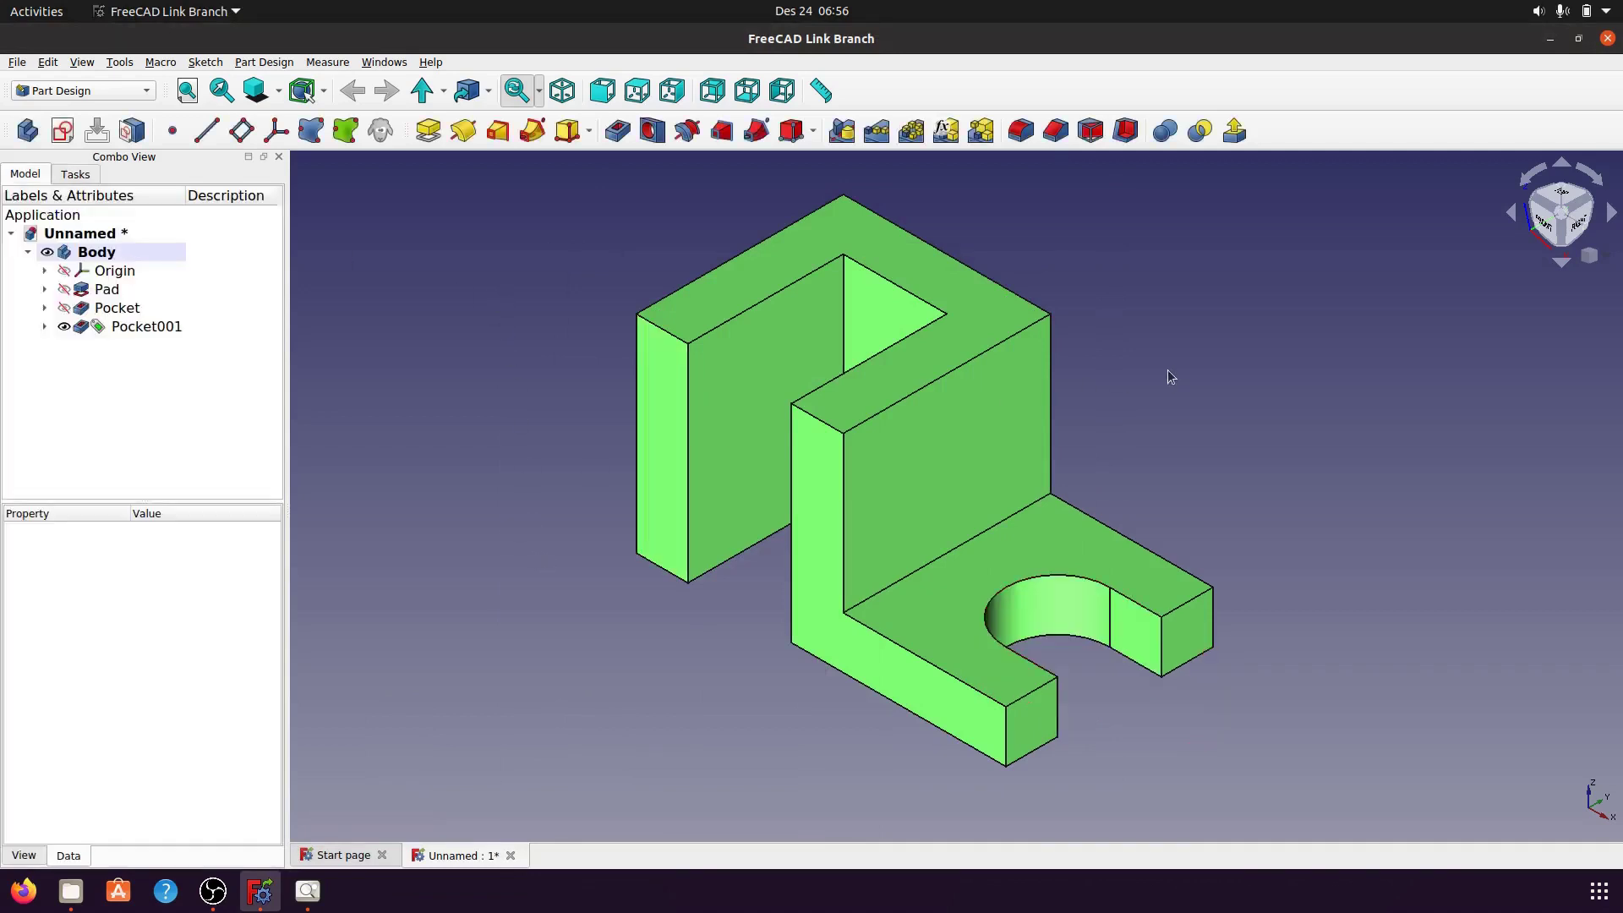
scroll(1180, 388, up, 1)
scroll(1180, 388, up, 1)
scroll(1182, 386, up, 1)
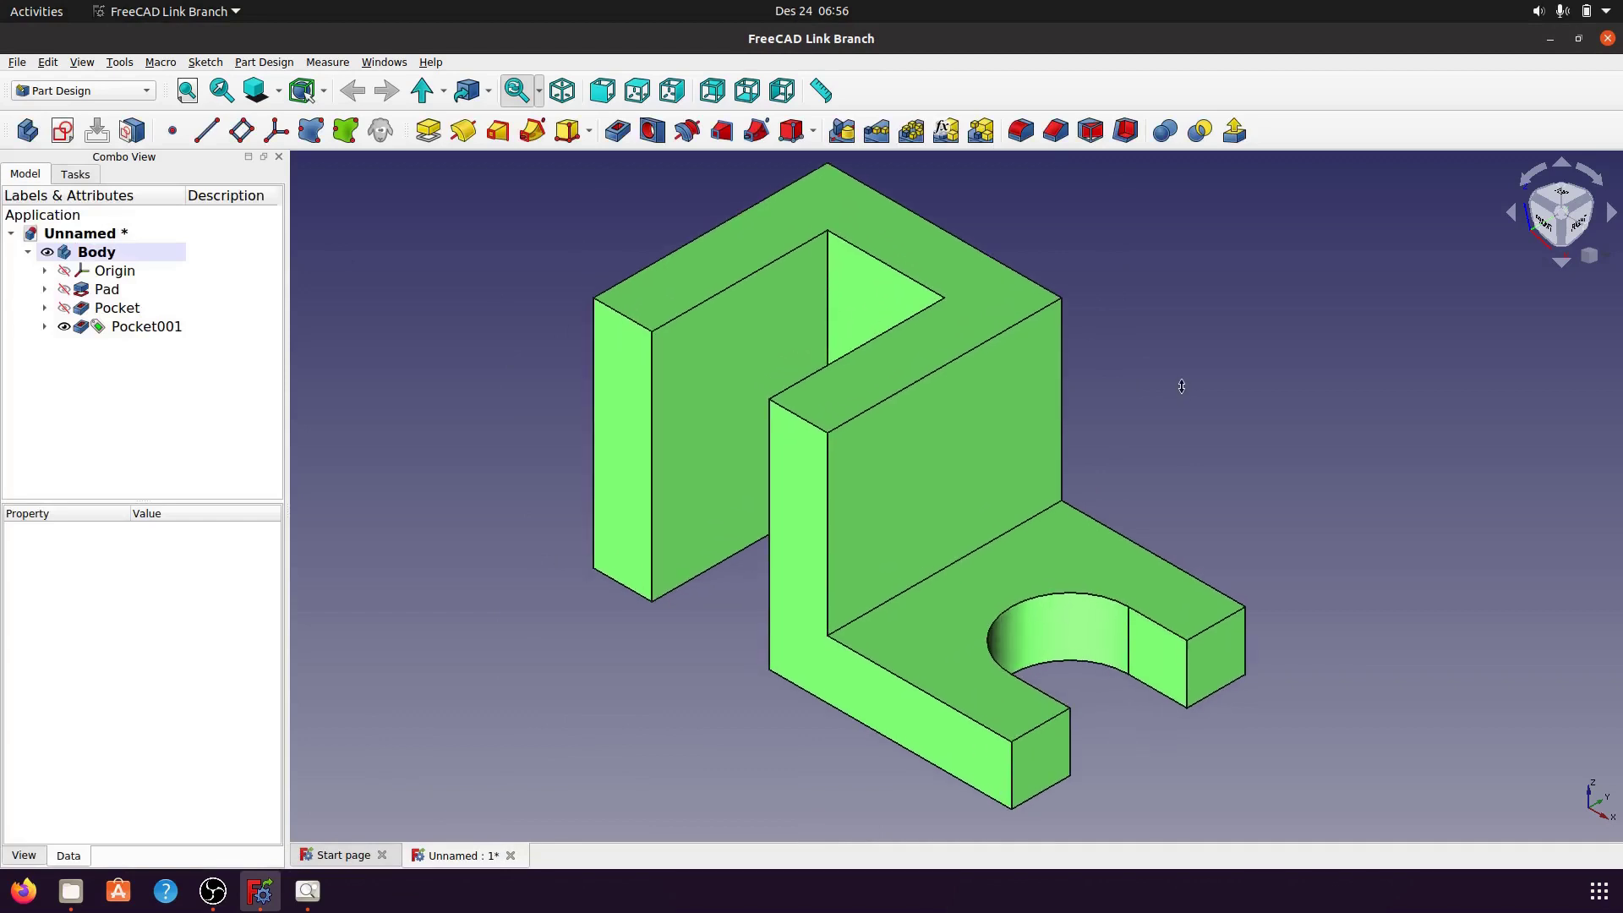
scroll(1182, 386, up, 1)
scroll(1184, 382, up, 1)
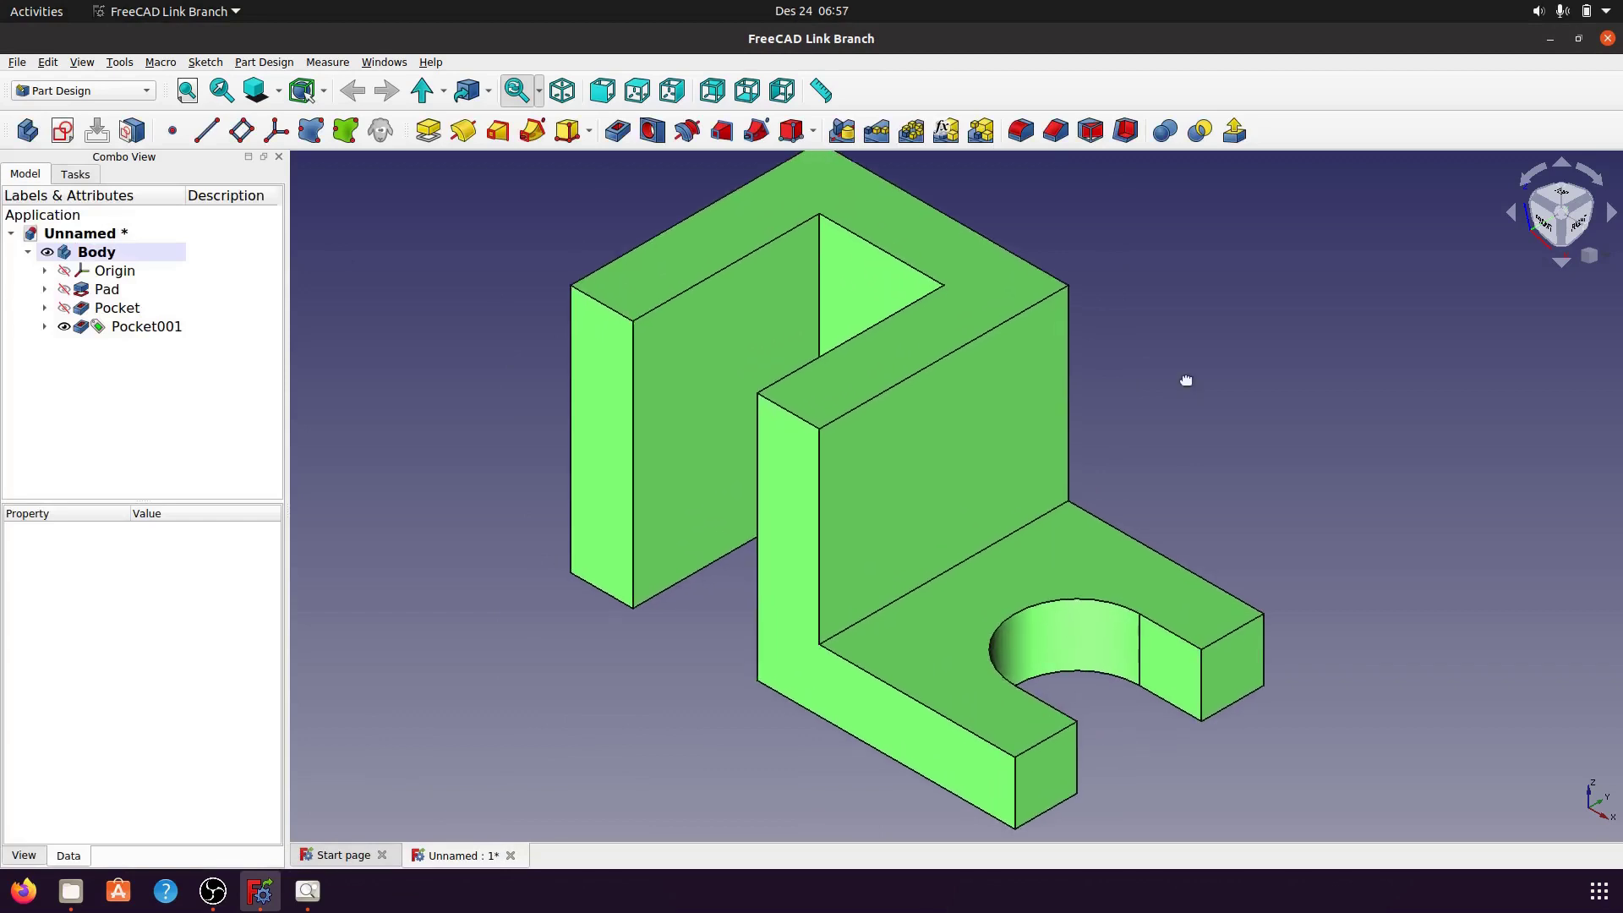
scroll(1187, 380, down, 1)
scroll(1189, 385, down, 1)
scroll(1190, 391, up, 1)
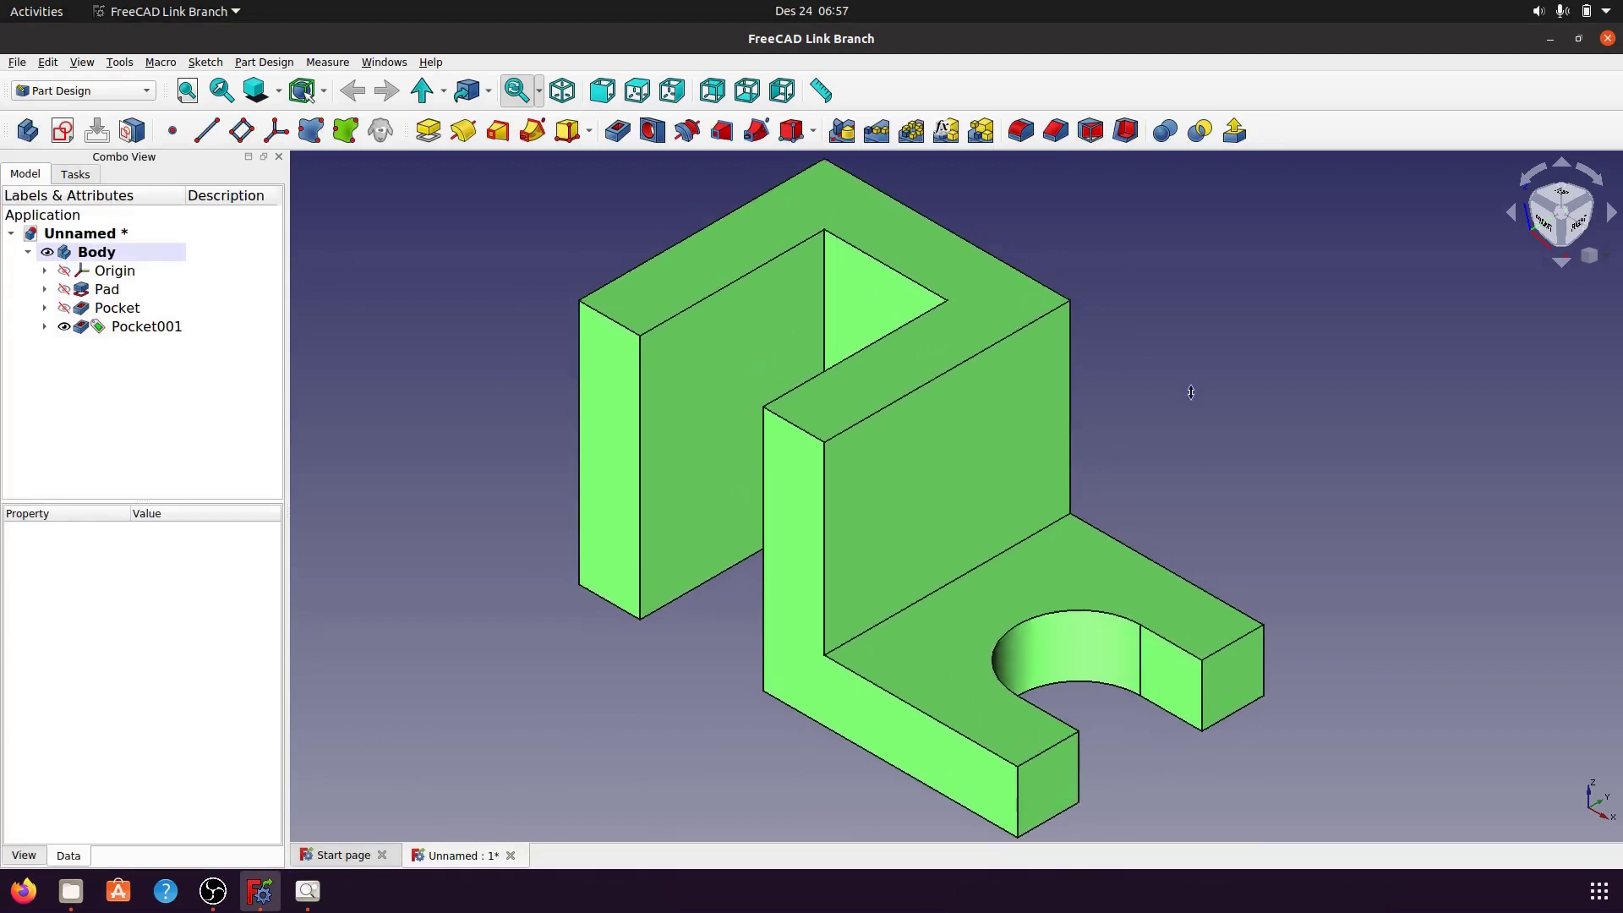